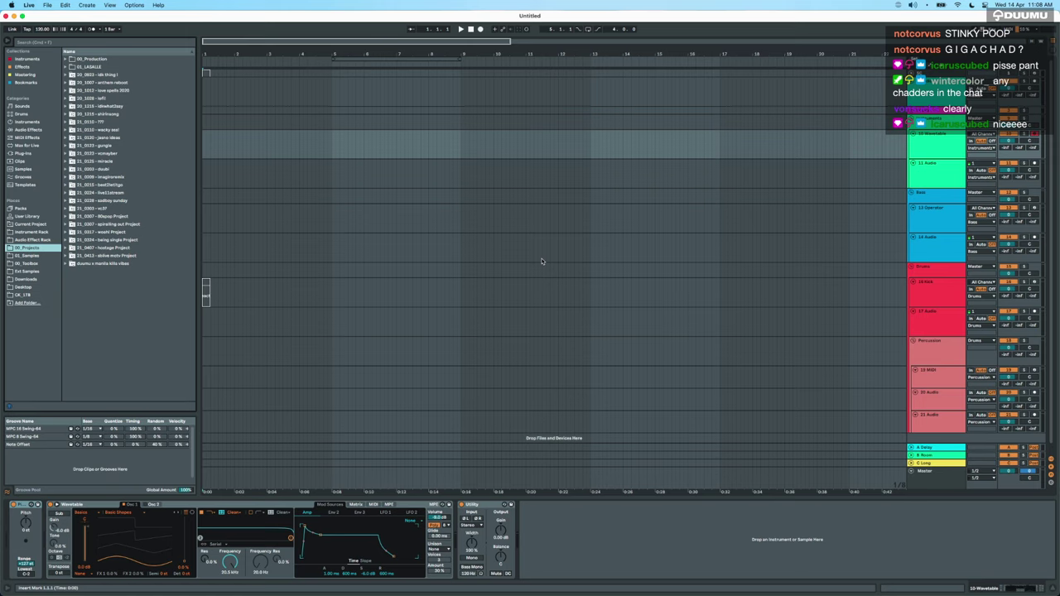
click(25, 271)
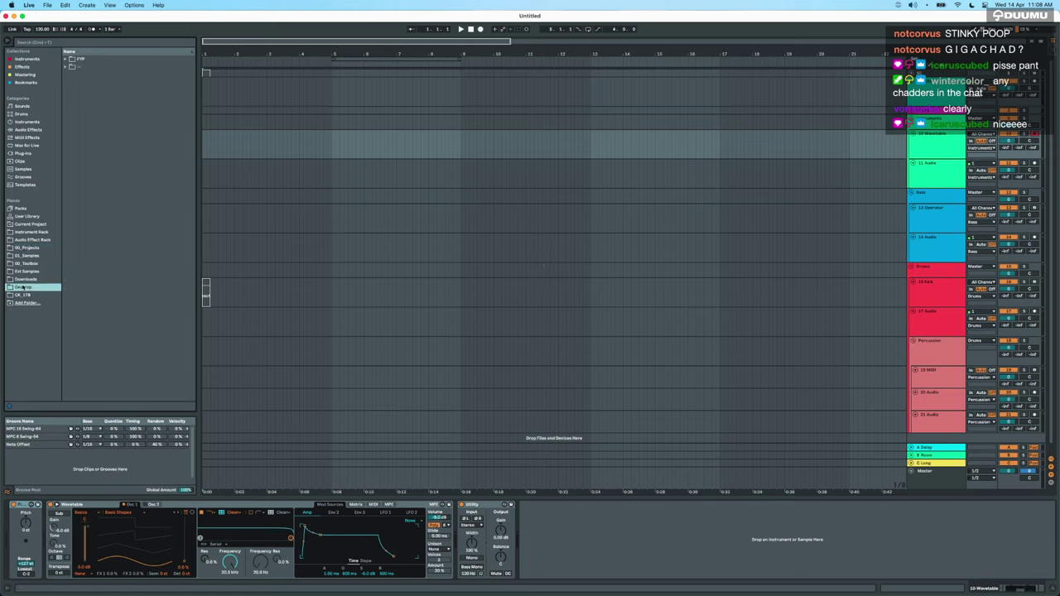
key(Up)
key(Up)
key(Up)
key(Up)
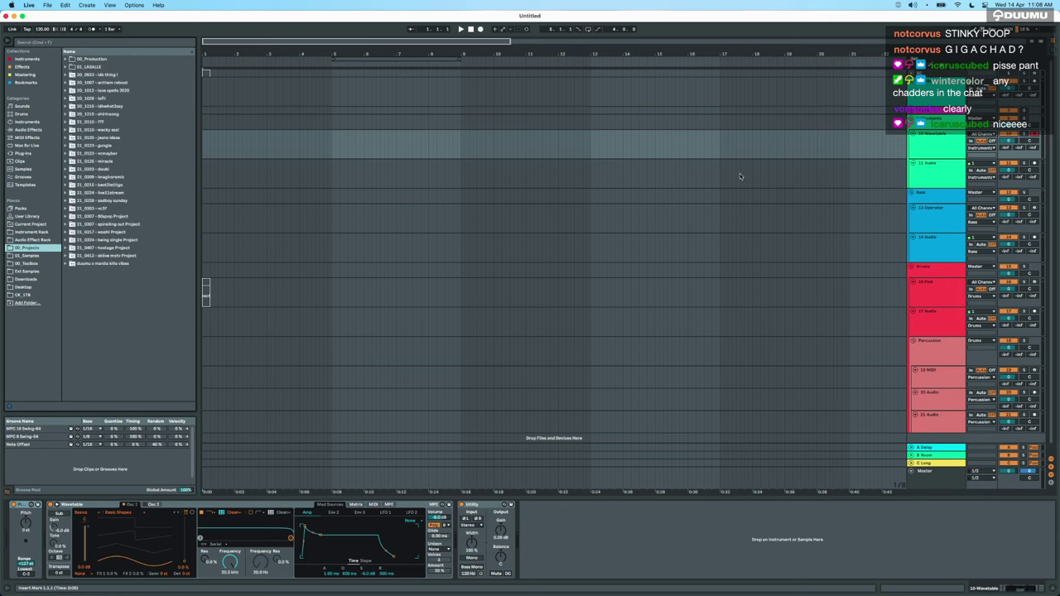
Shrink the Live window to uncover the desktop and open the CK_1TB drive in Finder.
key(super+shift+slash)
drag(899, 201, 995, 125)
double_click(1004, 35)
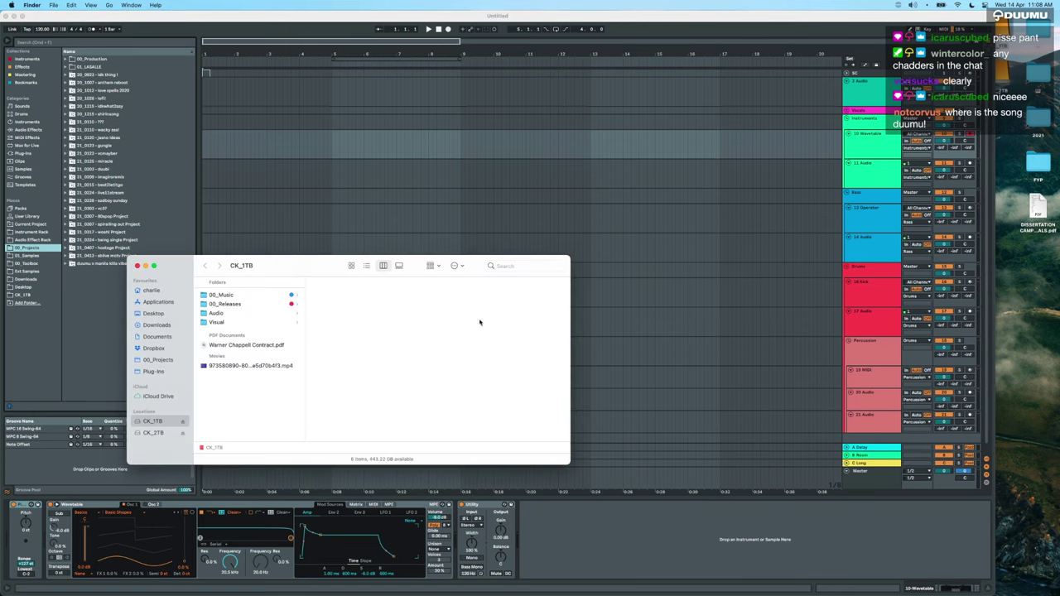
Look through the drive's 00_Releases folder, going into 01_Duumu, 2021 and 02 Burnt Out EP.
click(270, 316)
key(Up)
key(Down)
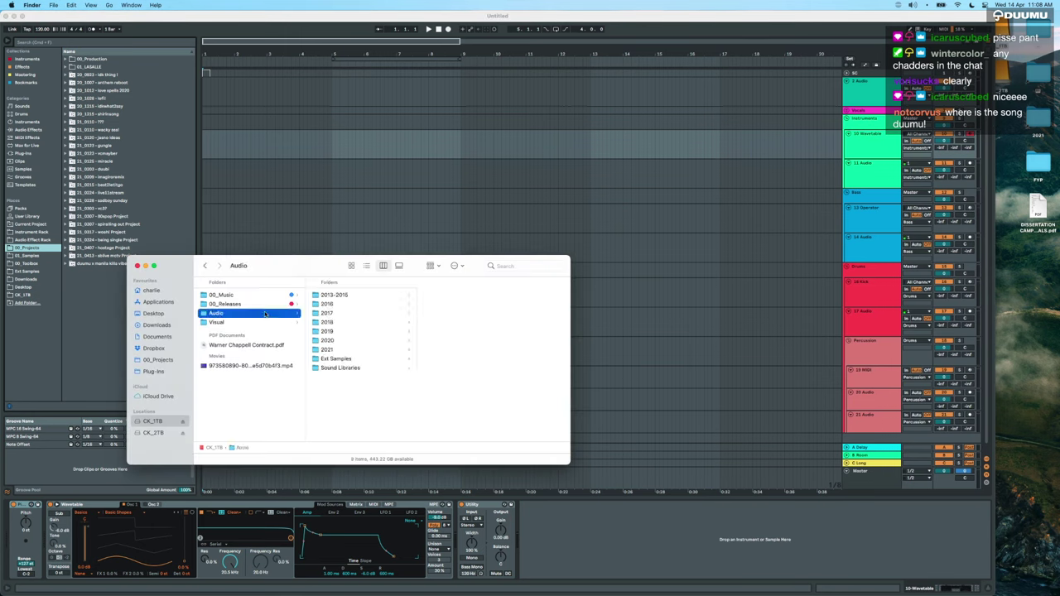
key(Up)
key(Right)
key(Down)
key(Down)
key(Up)
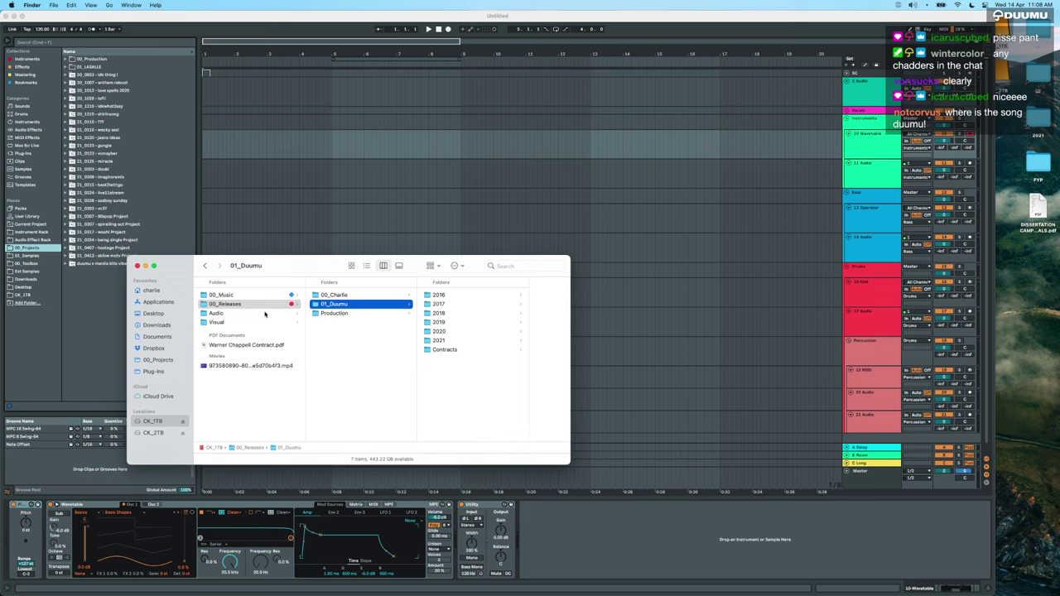
key(Right)
key(Down)
key(Down)
key(Down)
key(Down)
key(Down)
key(Right)
key(Down)
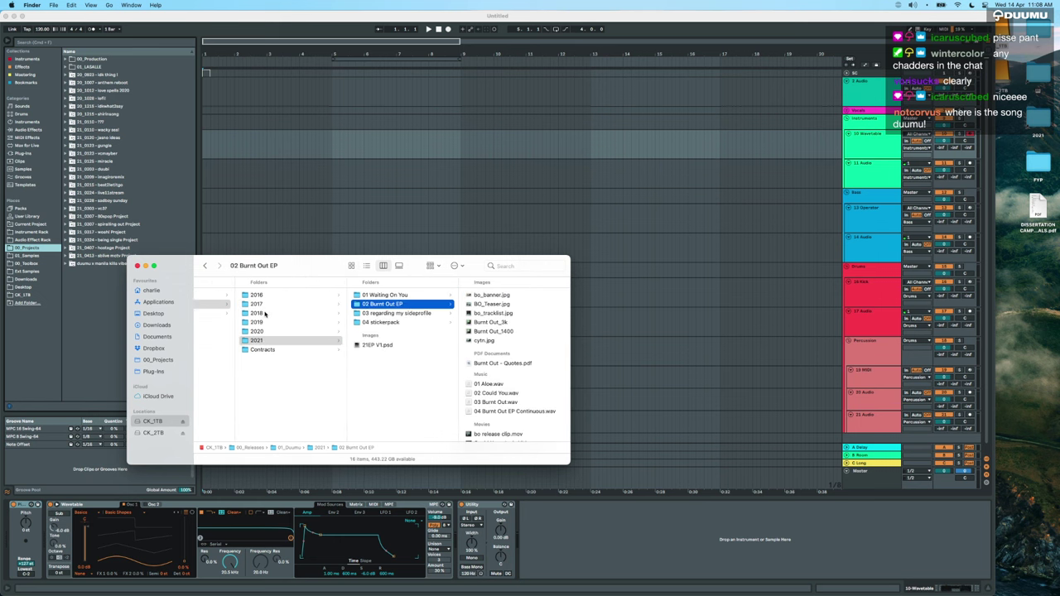
Return to the top level of the drive and go to the Duumu folder inside 00_Music.
key(Left)
key(Left)
key(Left)
key(Up)
key(Right)
key(Down)
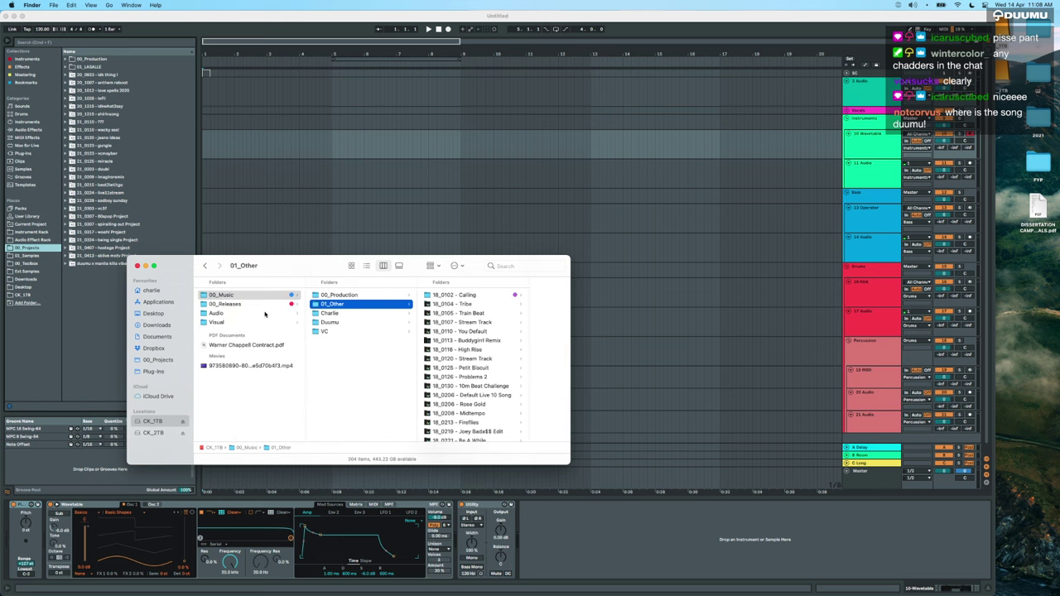
key(Down)
key(Down)
key(Down)
key(Right)
key(Down)
key(Left)
key(Up)
Open the 20_0327 - Aloe project folder inside 2021 and 21_0409 - Burnt Out EP.
key(Right)
key(Down)
key(Down)
key(Down)
key(Down)
key(Down)
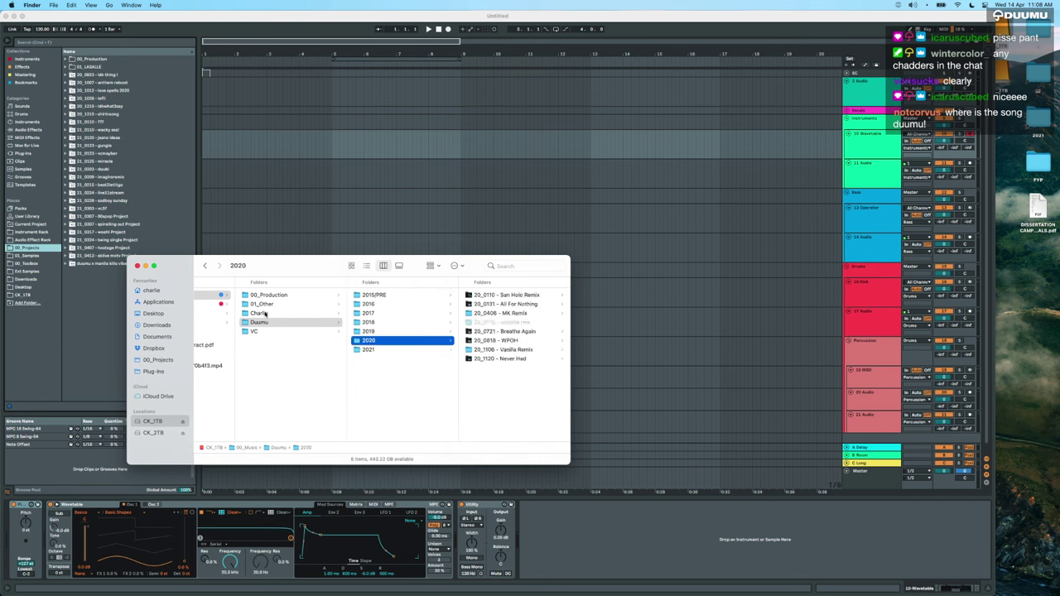
key(Down)
key(Right)
key(Down)
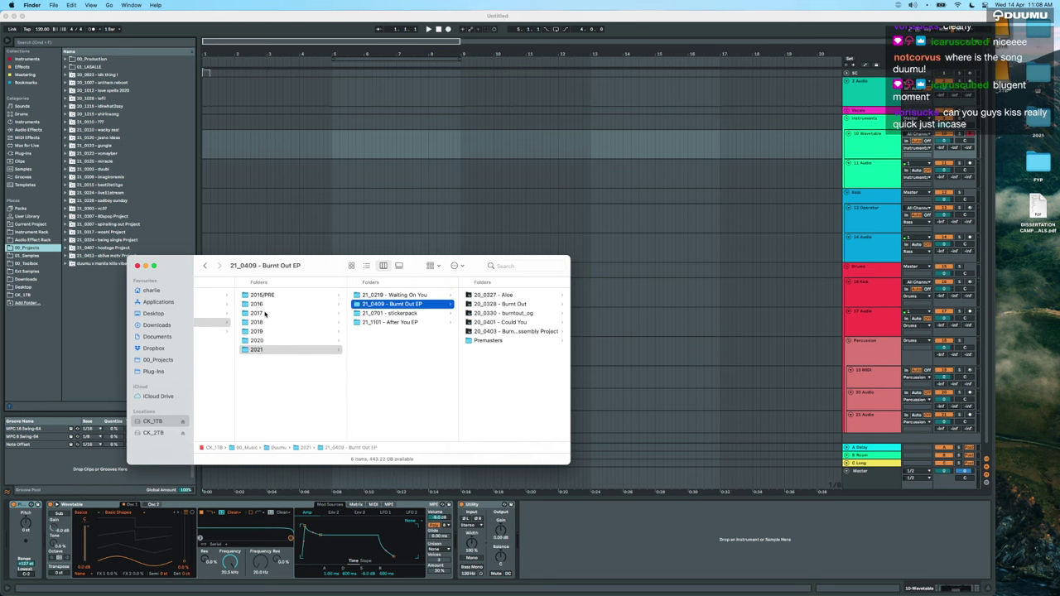
key(Right)
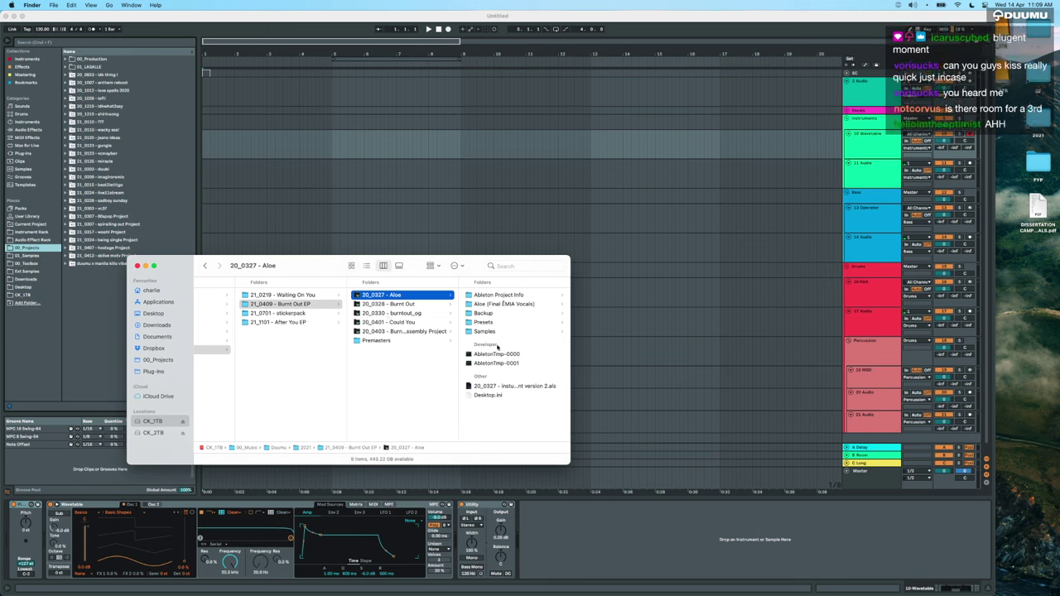
Widen the Live window back to the full screen width and place the Finder window over the middle of the arrangement.
click(800, 554)
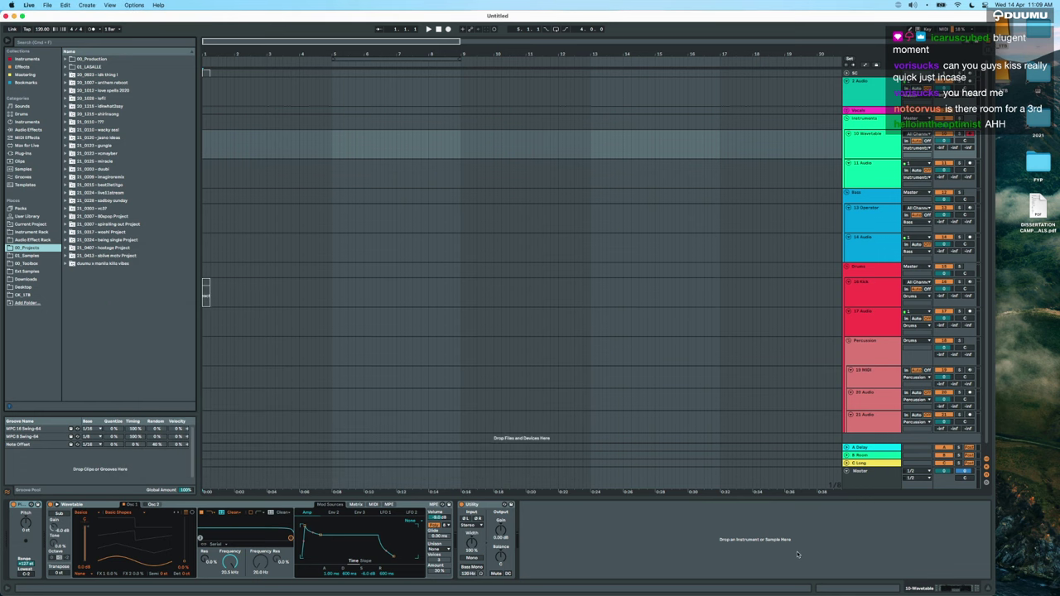
drag(995, 469, 1059, 470)
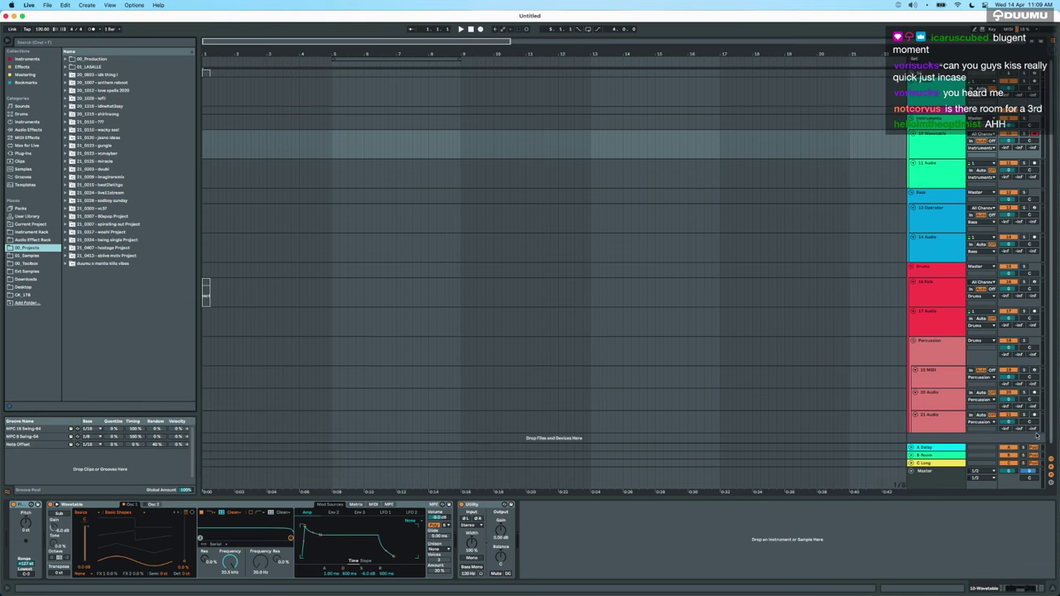
key(ctrl+Up)
click(259, 493)
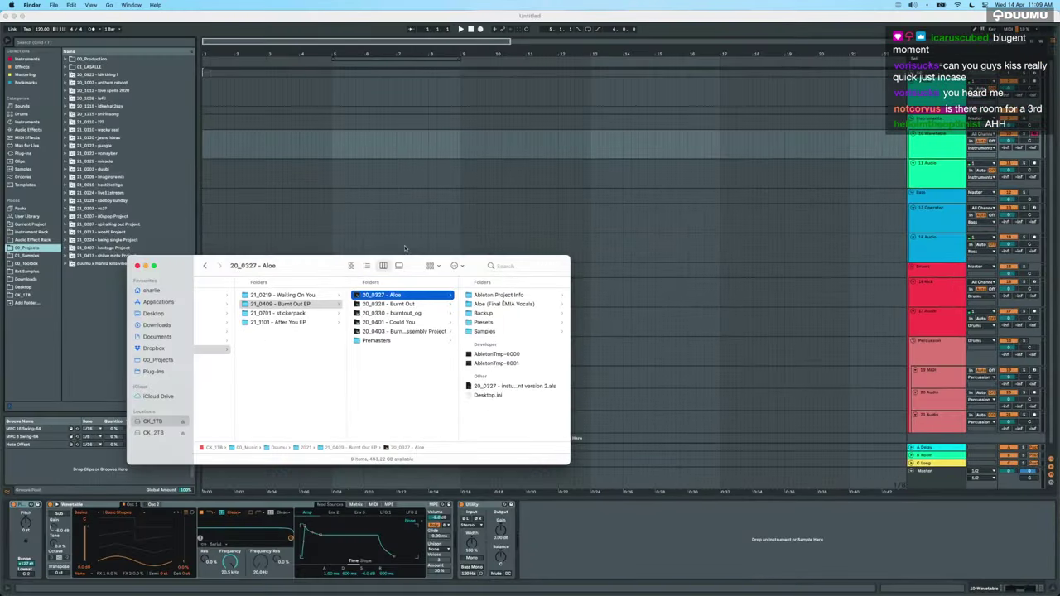
drag(304, 276, 453, 161)
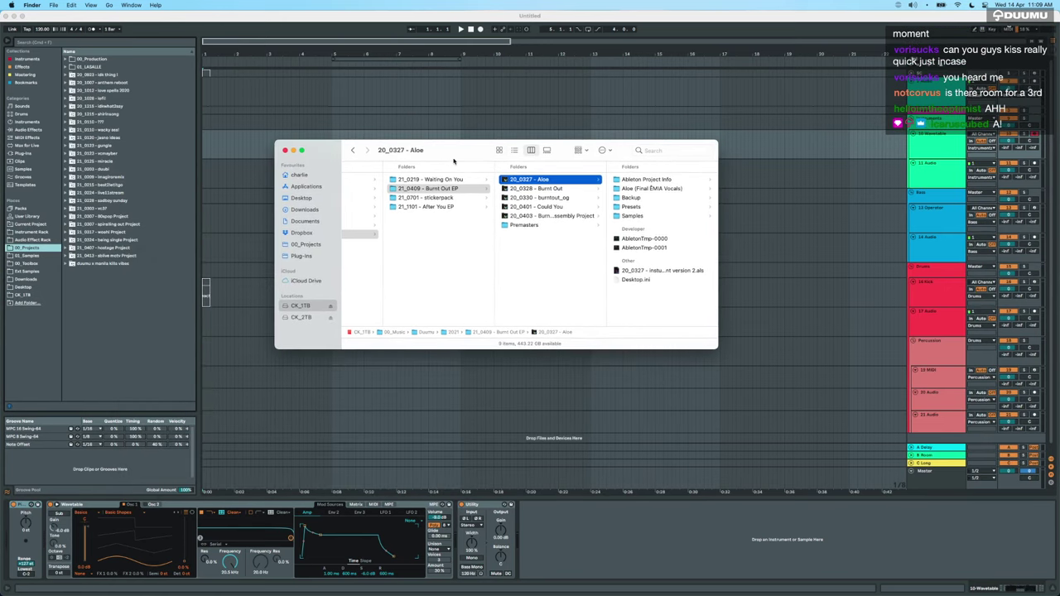
Open the 20_0327 version 2 Live set from the Aloe folder and dismiss the missing plug-ins warning.
key(Right)
key(Down)
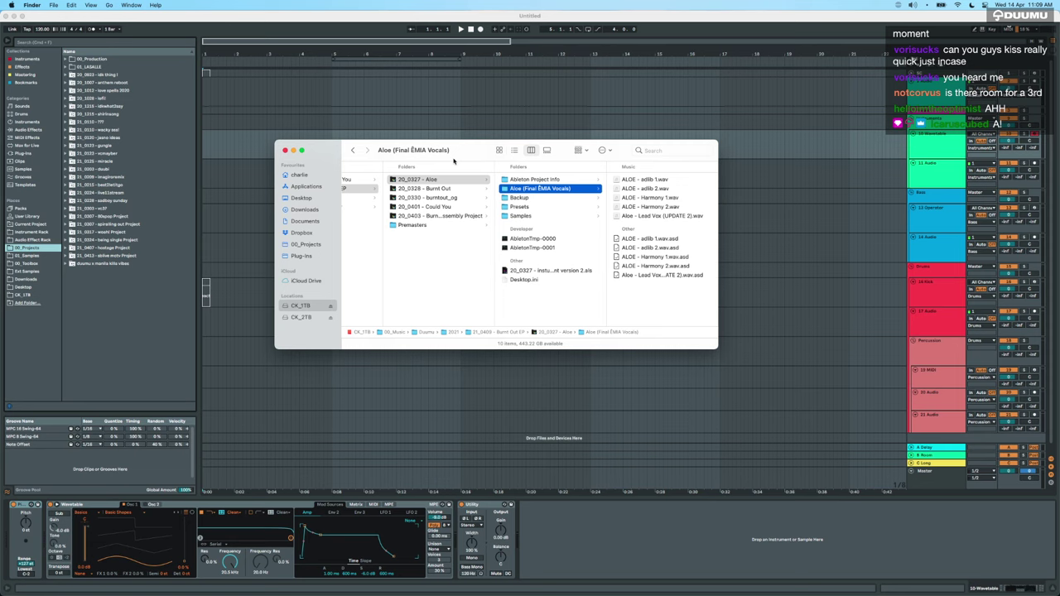
key(Left)
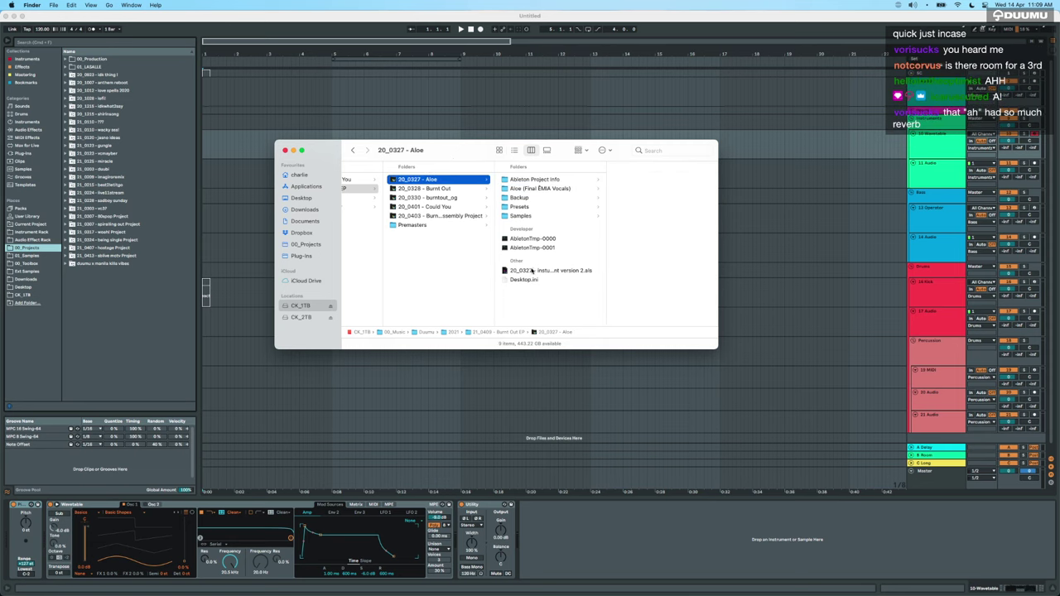
double_click(526, 271)
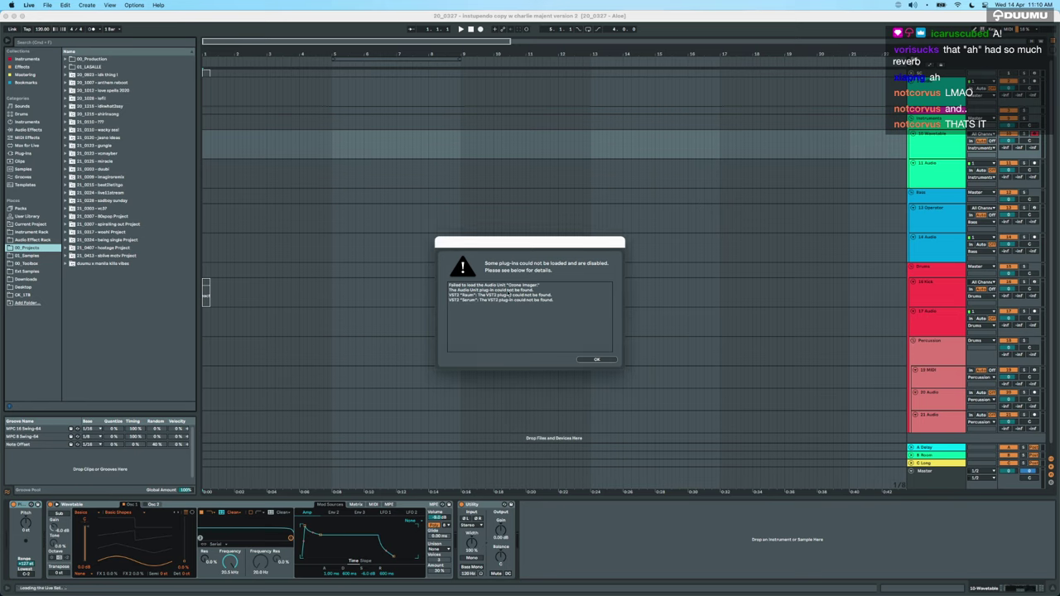
drag(532, 242, 533, 230)
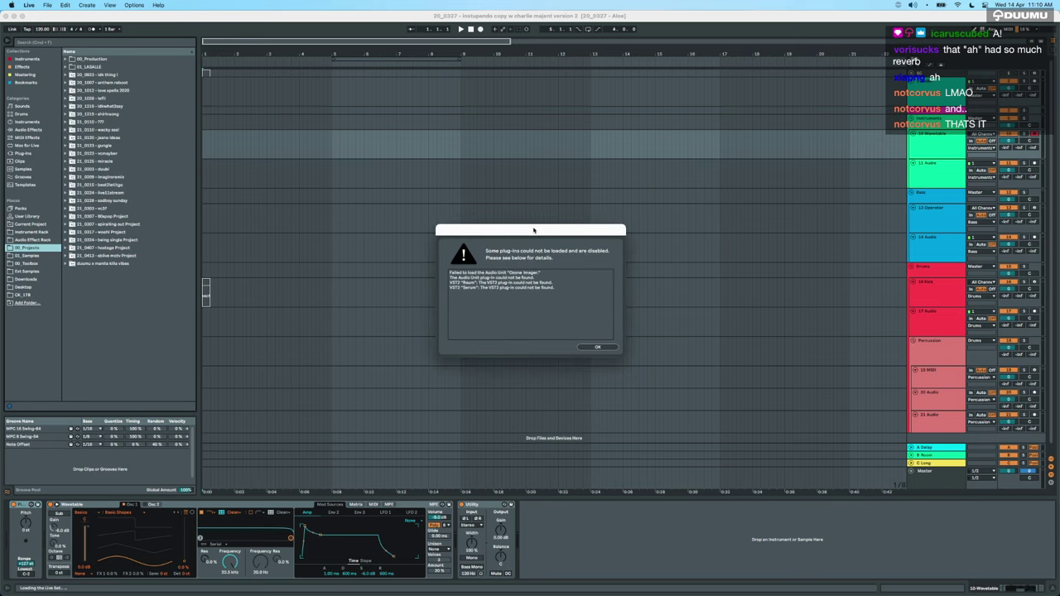
click(601, 348)
Hide the device detail view to give the arrangement's tracks more height.
scroll(465, 310, up, 8)
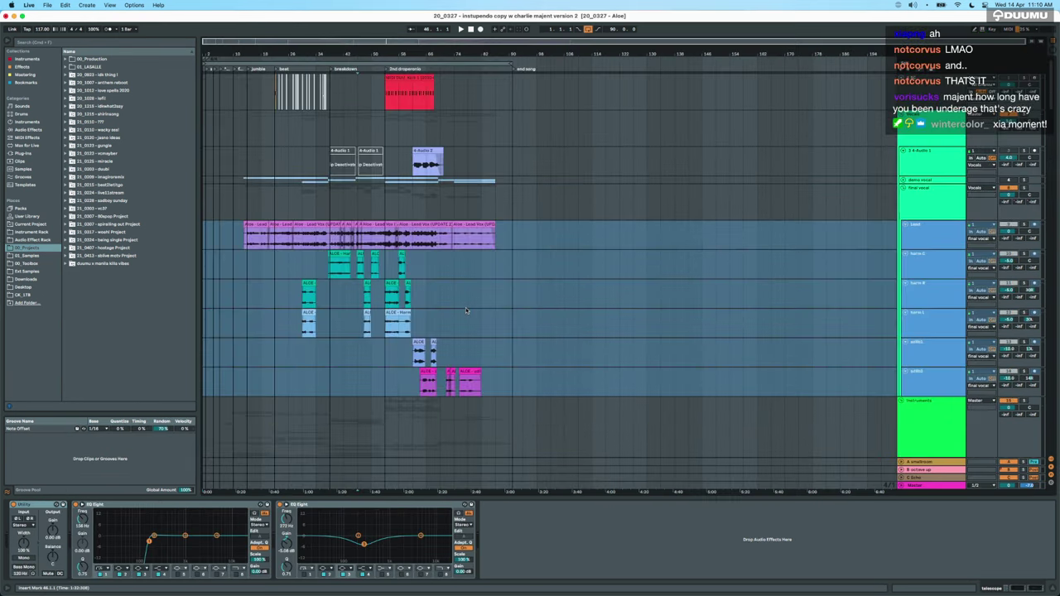
scroll(465, 310, down, 15)
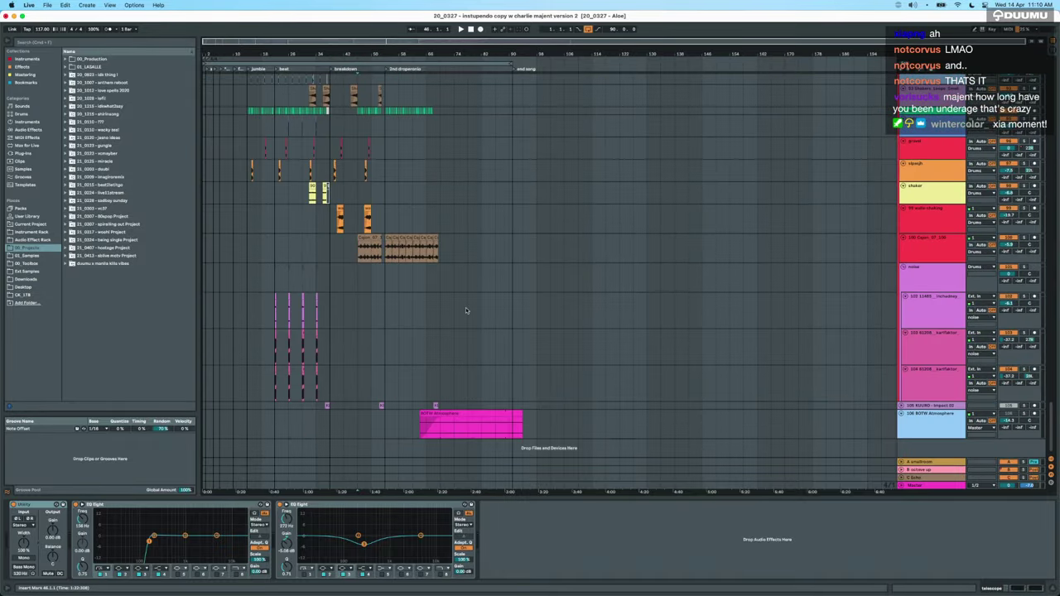
scroll(465, 308, up, 10)
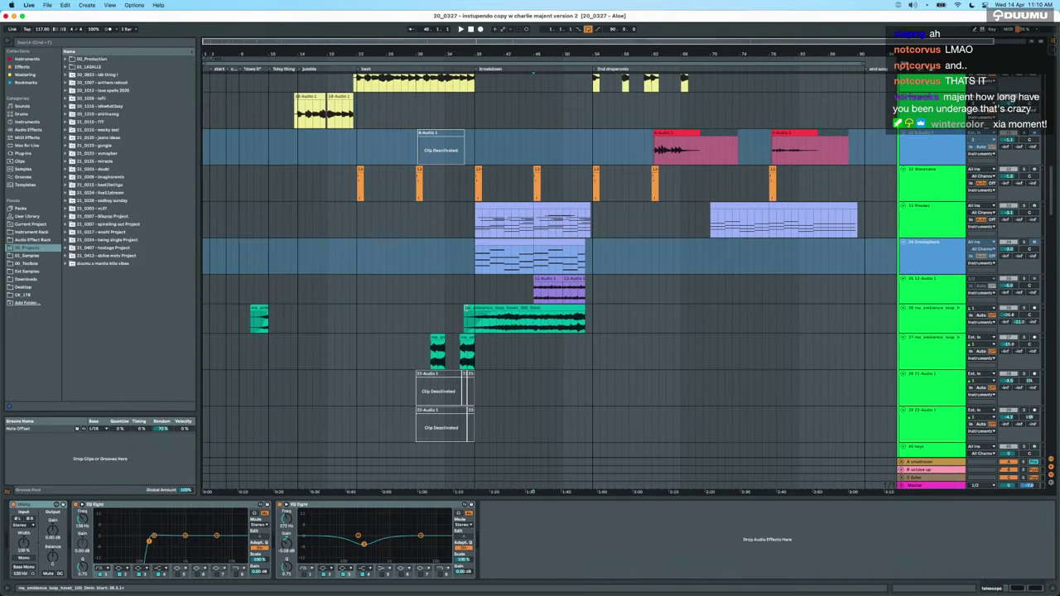
scroll(465, 308, up, 10)
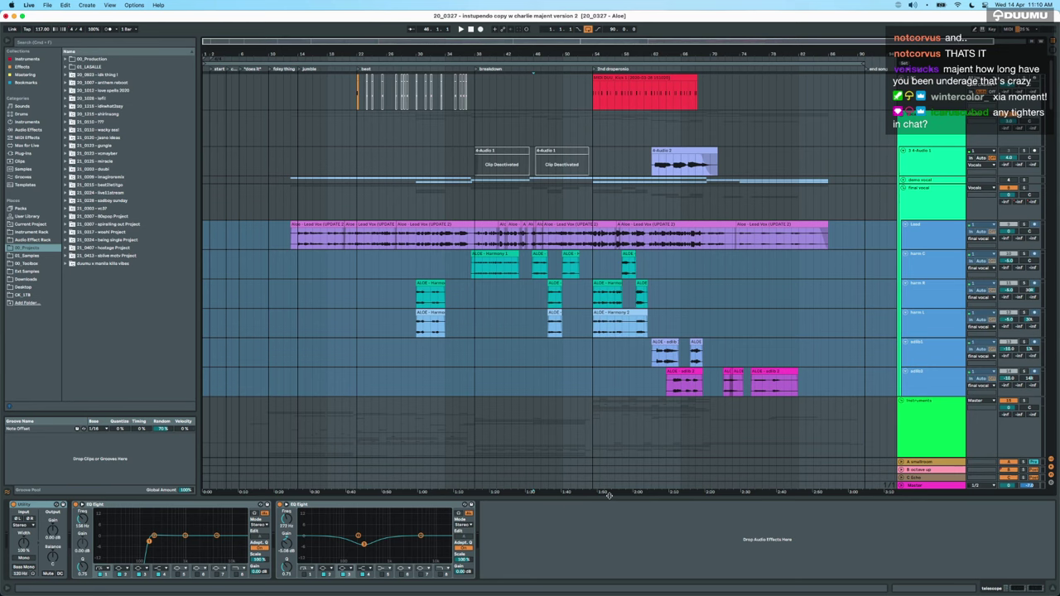
drag(610, 495, 610, 593)
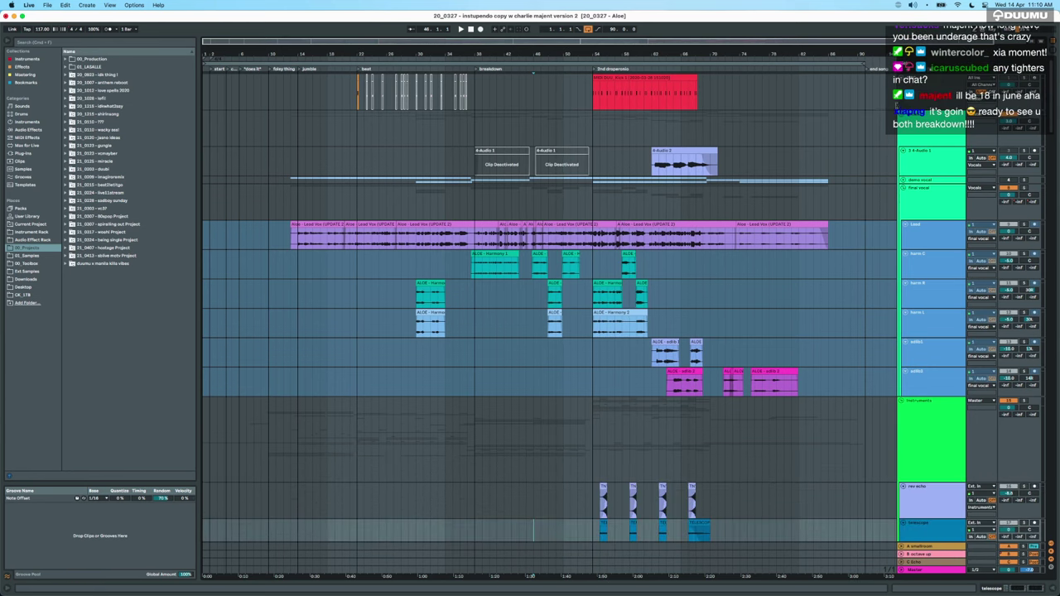
Look over the instrument, bass, drum and noise tracks of the arrangement down to BOTW Atmosphere and back up to the Instruments group.
scroll(531, 575, down, 10)
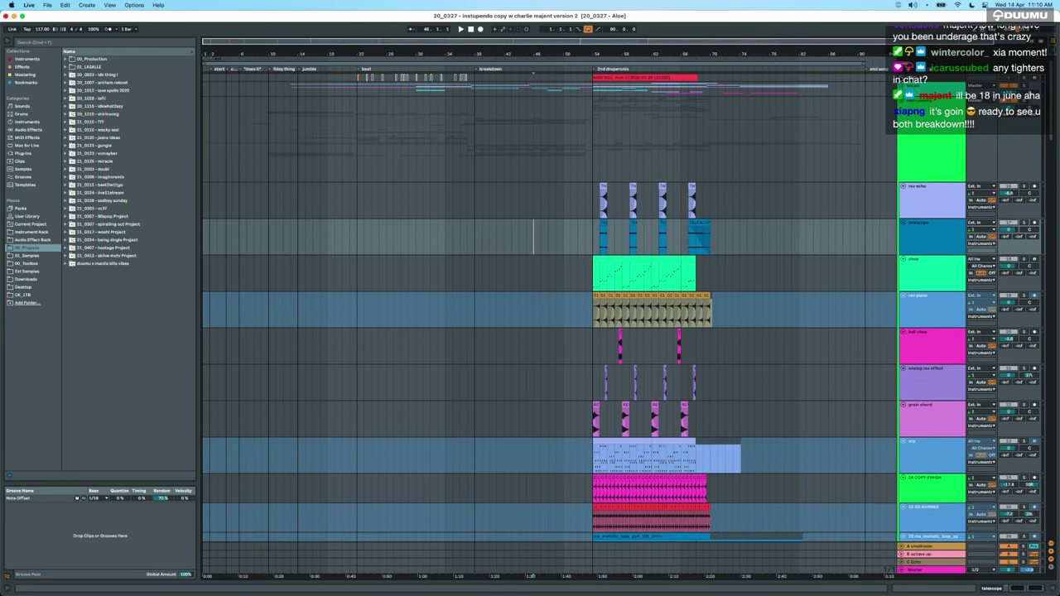
scroll(467, 285, down, 10)
scroll(468, 286, down, 15)
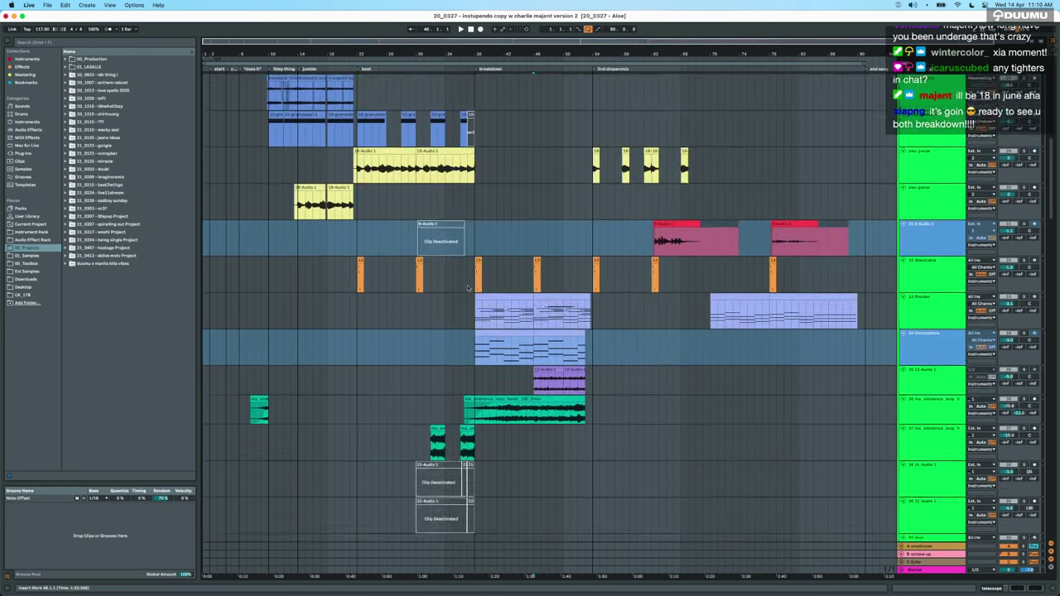
scroll(467, 285, up, 15)
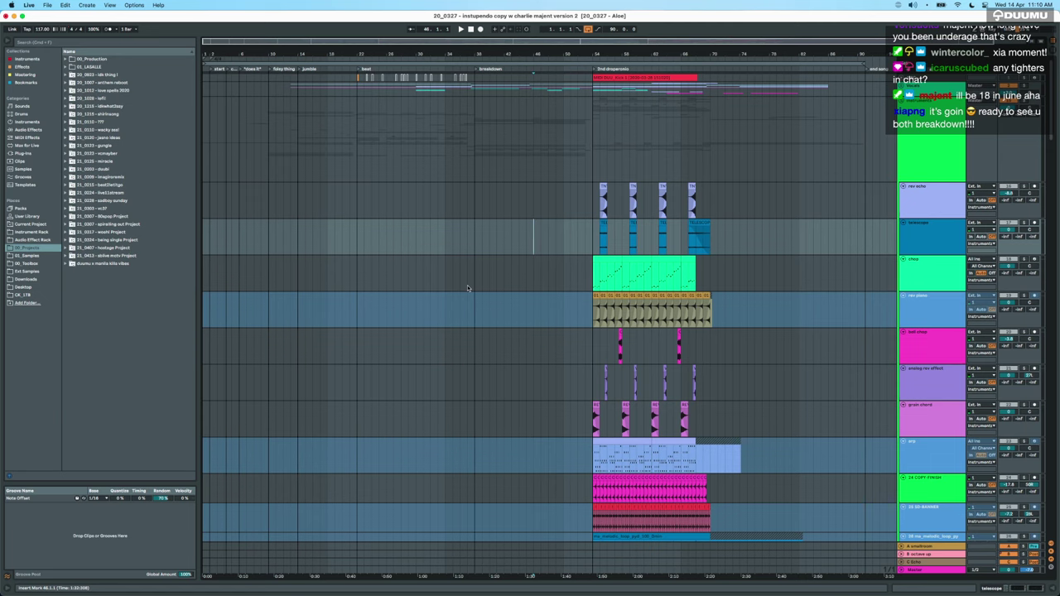
key(plus)
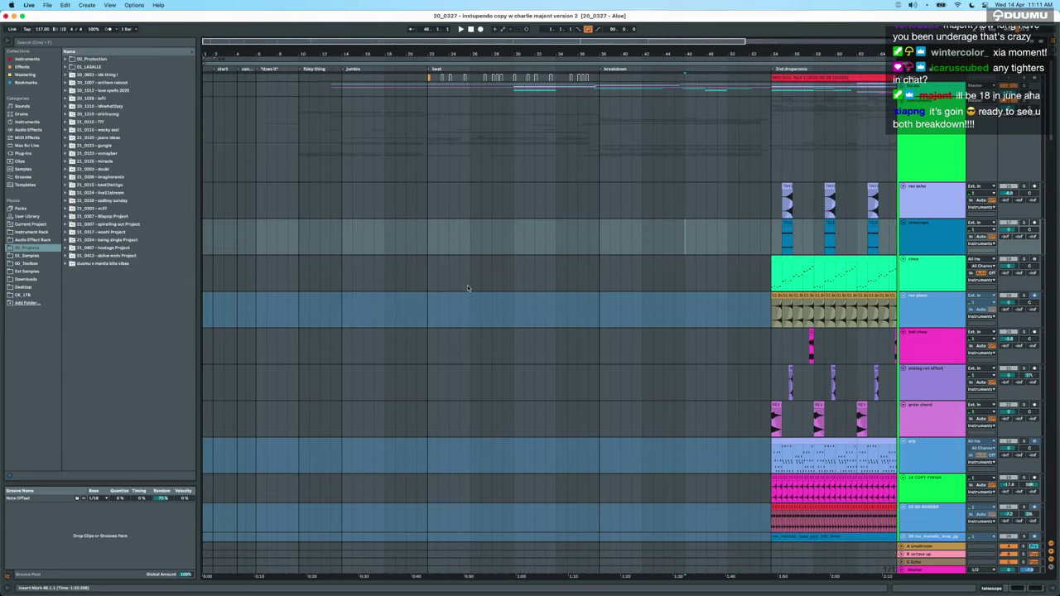
scroll(467, 284, right, 5)
scroll(466, 293, down, 3)
scroll(466, 292, down, 15)
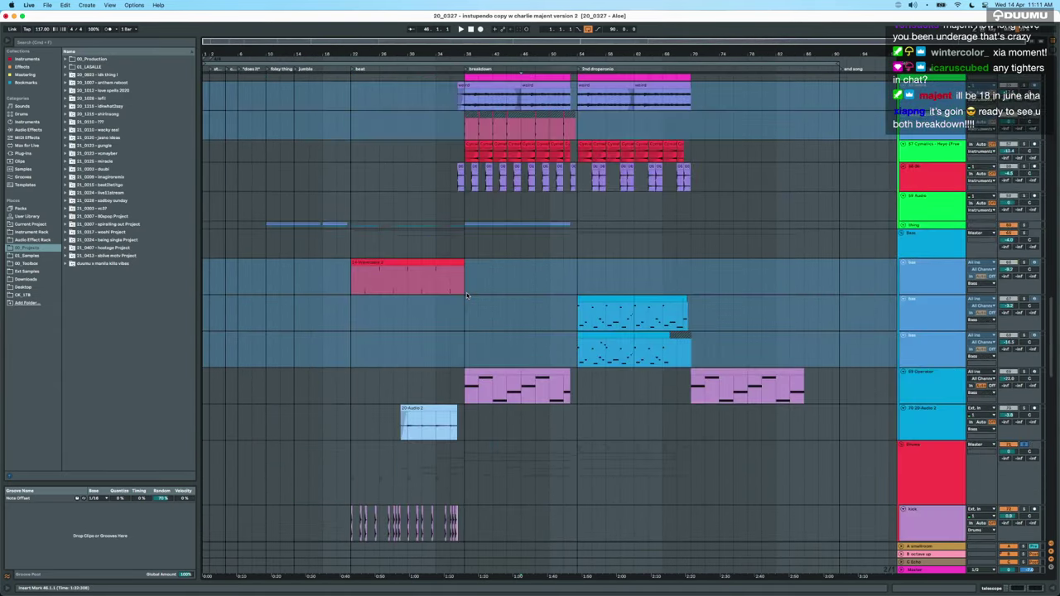
scroll(466, 292, down, 15)
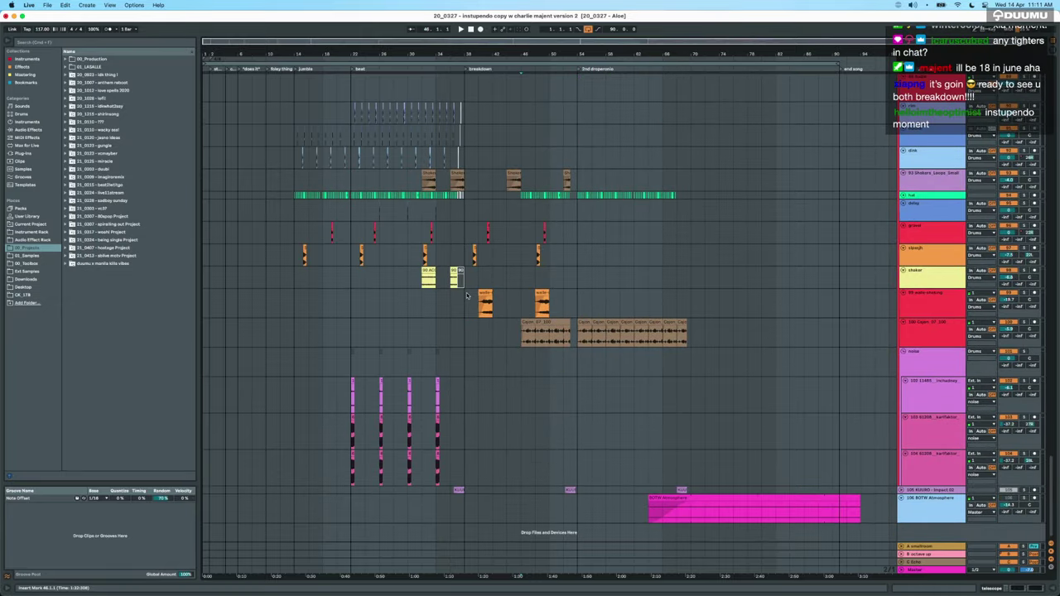
scroll(281, 361, up, 3)
scroll(281, 361, left, 2)
scroll(281, 361, up, 15)
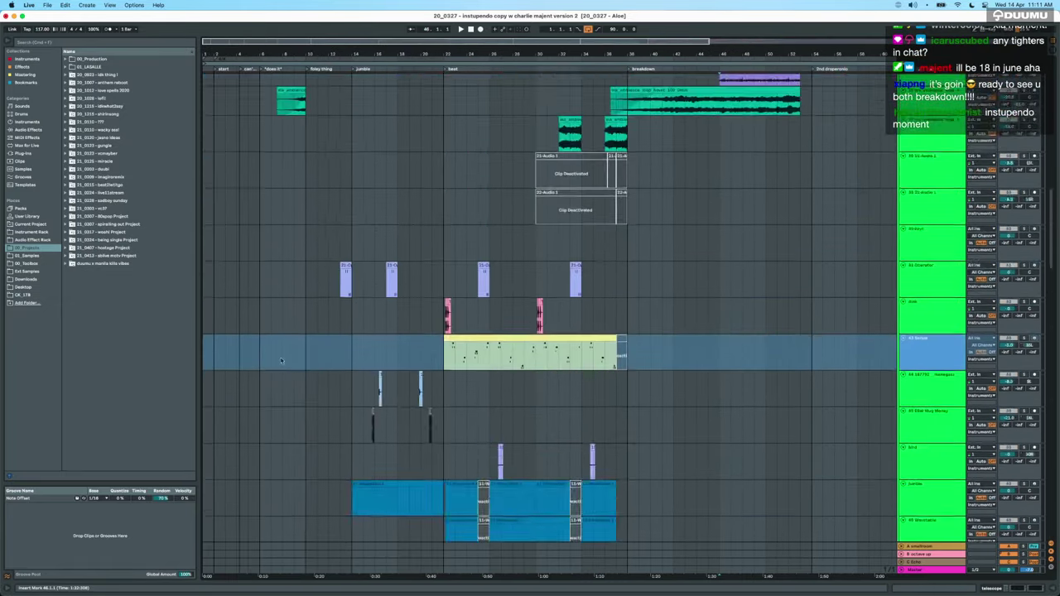
scroll(281, 360, up, 10)
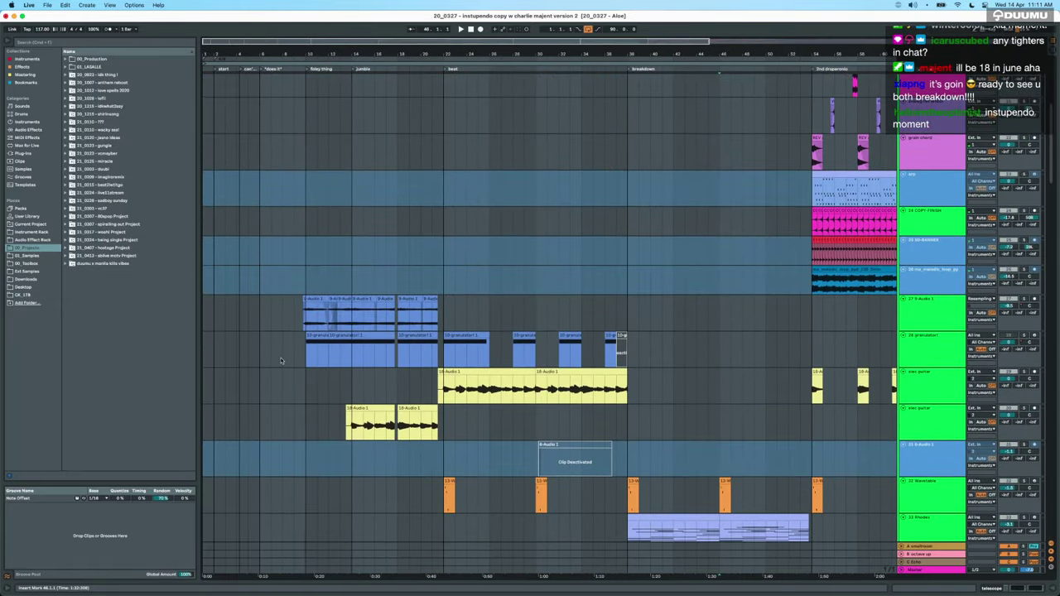
scroll(282, 360, up, 5)
scroll(282, 188, up, 4)
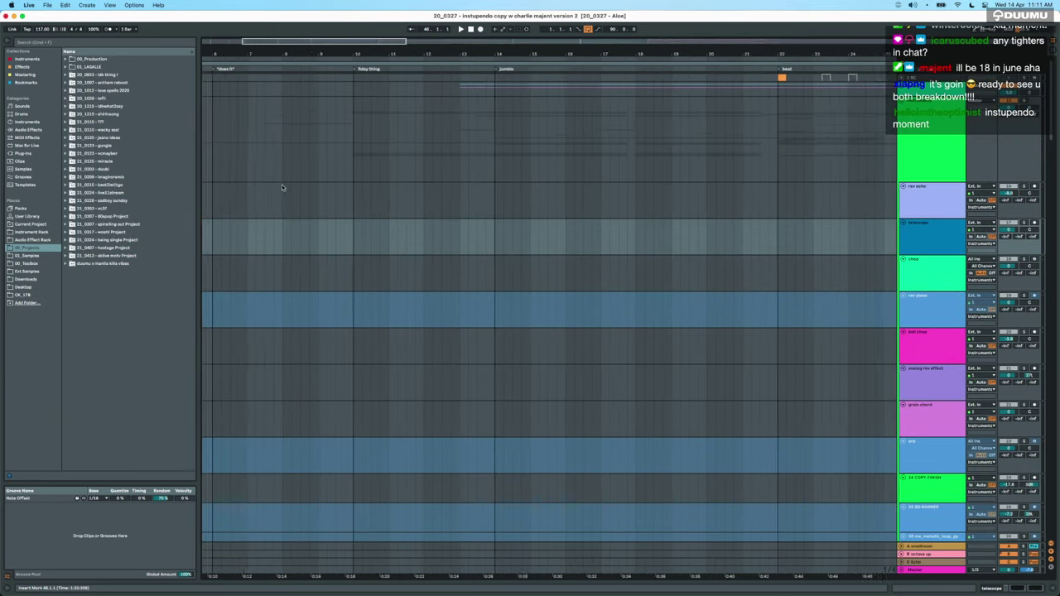
Select the "does it" section of the Instruments group, from bar 6 to bar 10, and look at its guitar clips.
drag(242, 69, 521, 122)
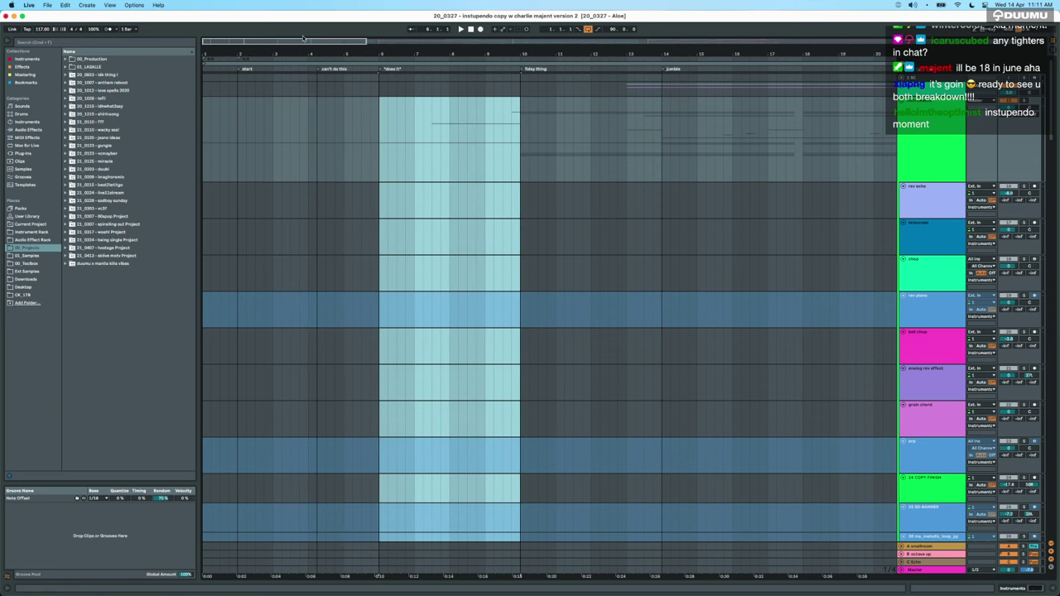
scroll(373, 204, down, 15)
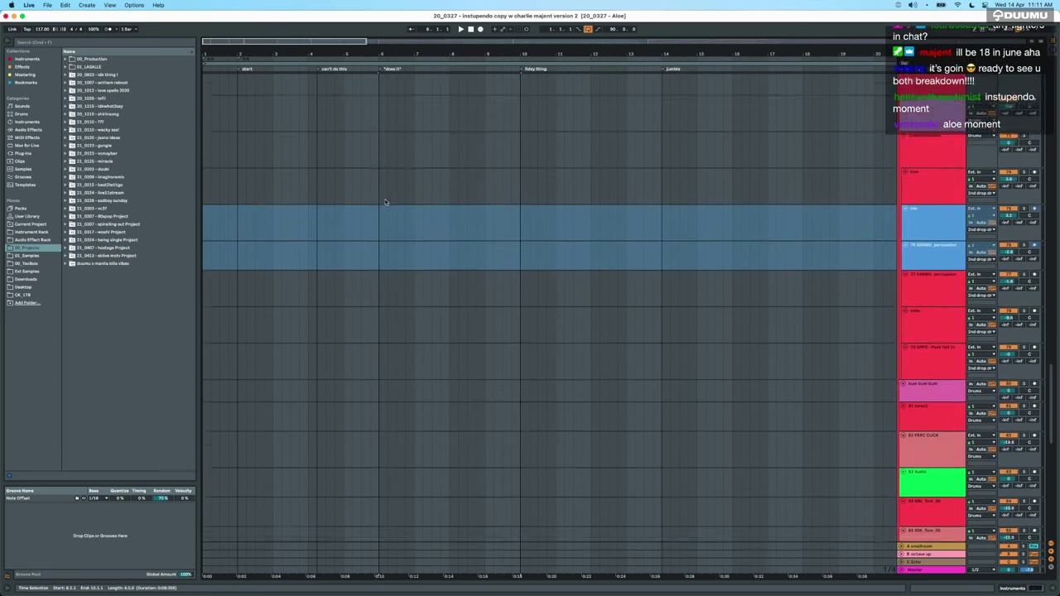
scroll(385, 202, up, 15)
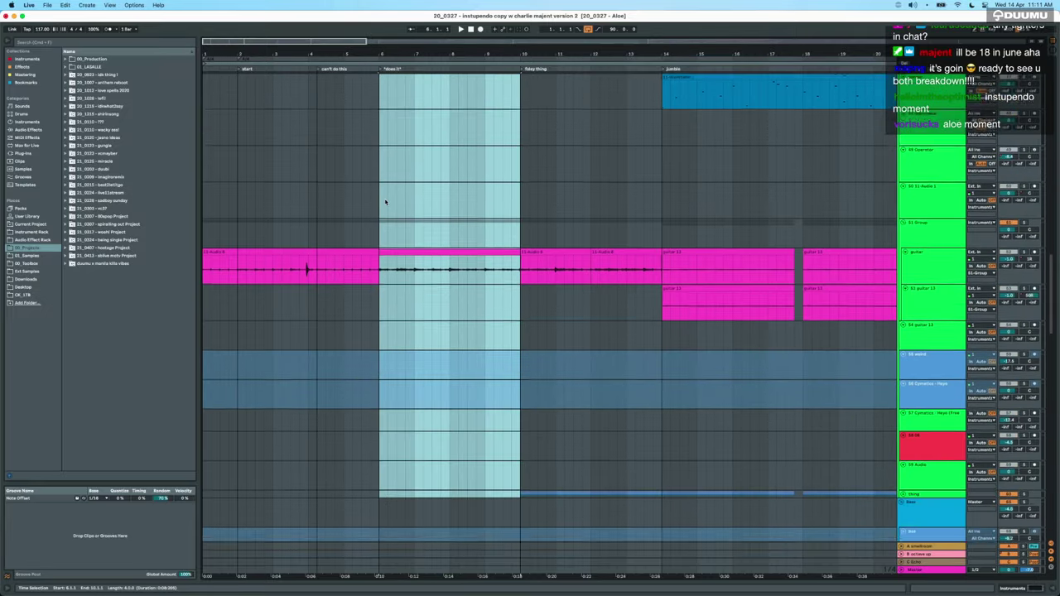
Place the insert marker at bar 6 on the guitar track and solo the 51 Group that holds the guitar tracks.
scroll(385, 202, down, 3)
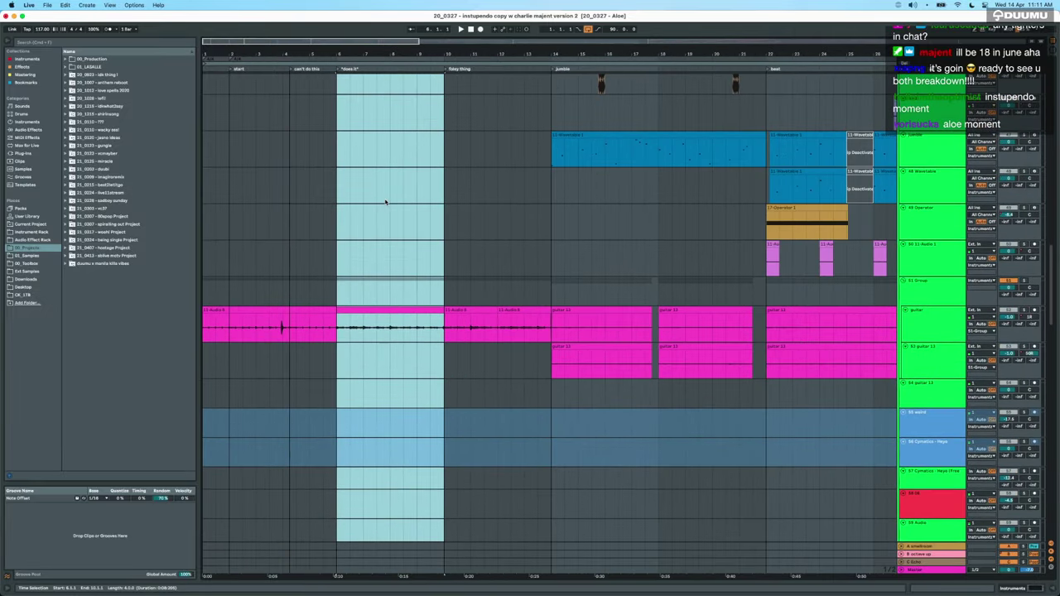
click(398, 338)
click(351, 333)
click(336, 331)
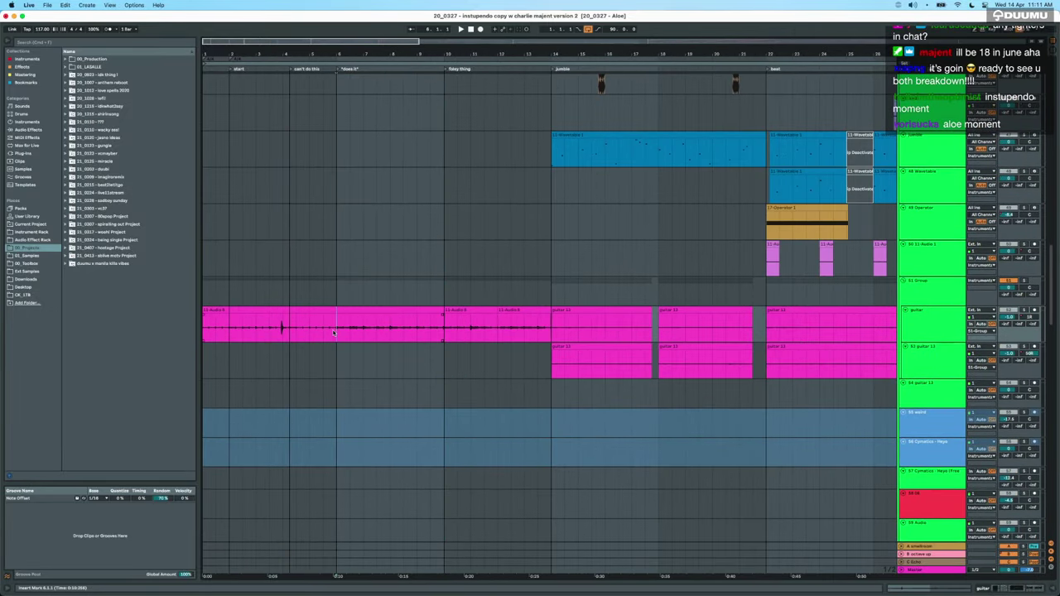
click(942, 293)
click(1024, 281)
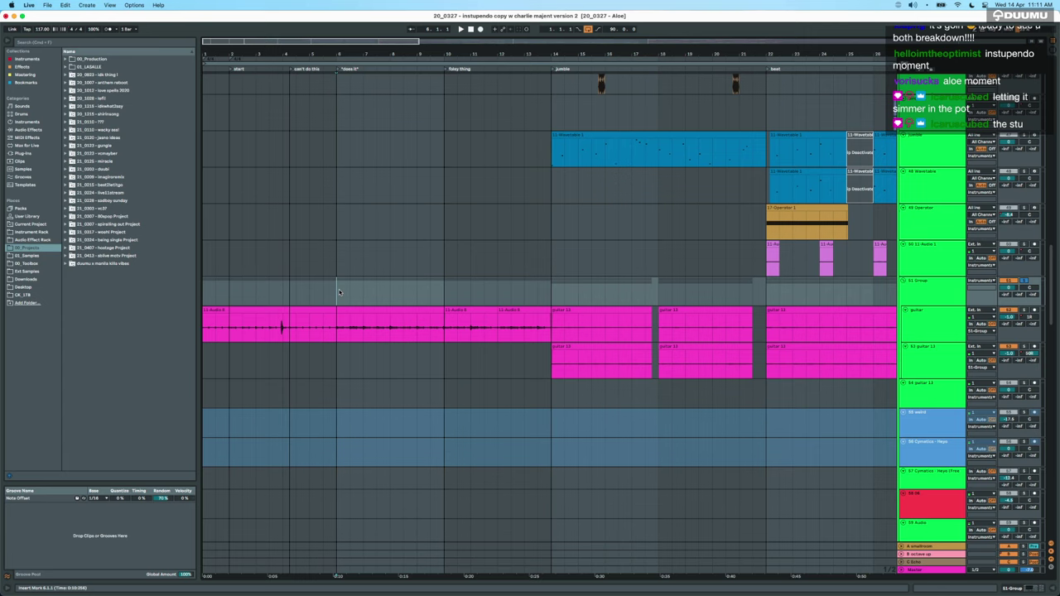
Play back the soloed guitar in the "can't do this" and "does it" sections and from bar 10 of the foley thing section.
click(304, 296)
key(space)
key(space)
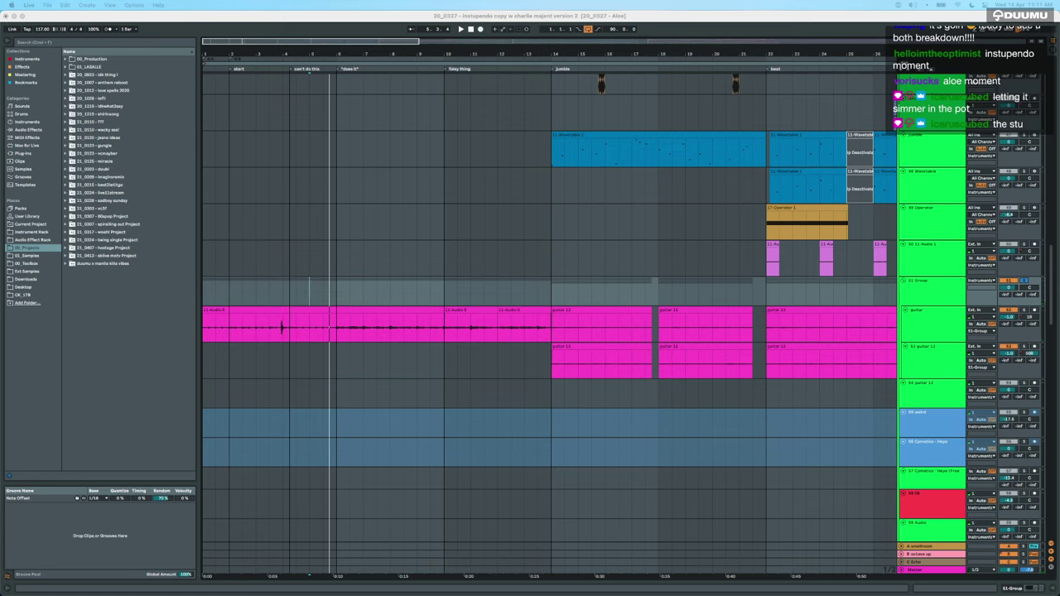
click(284, 329)
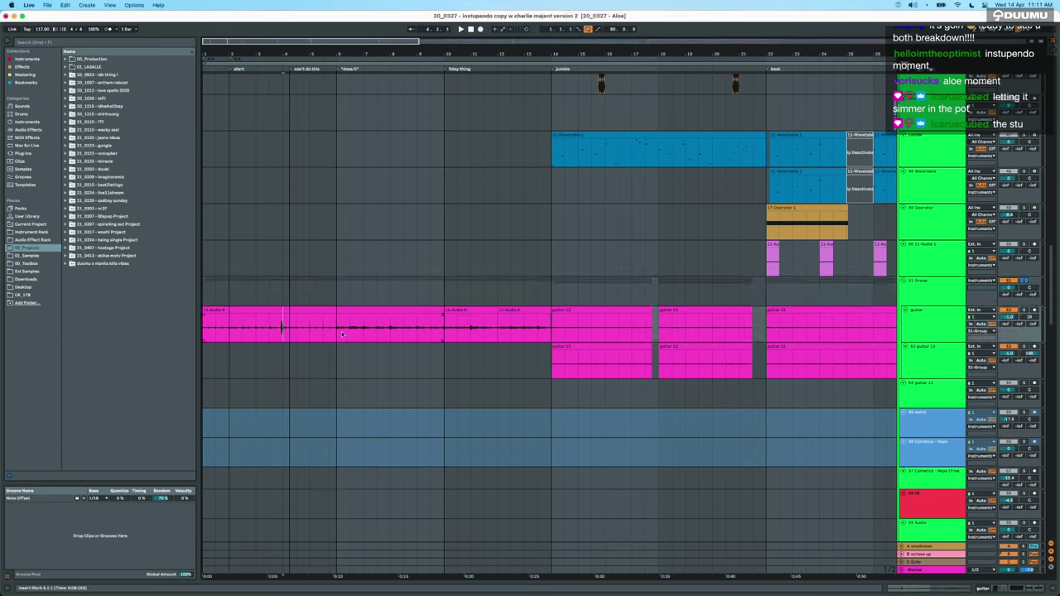
key(space)
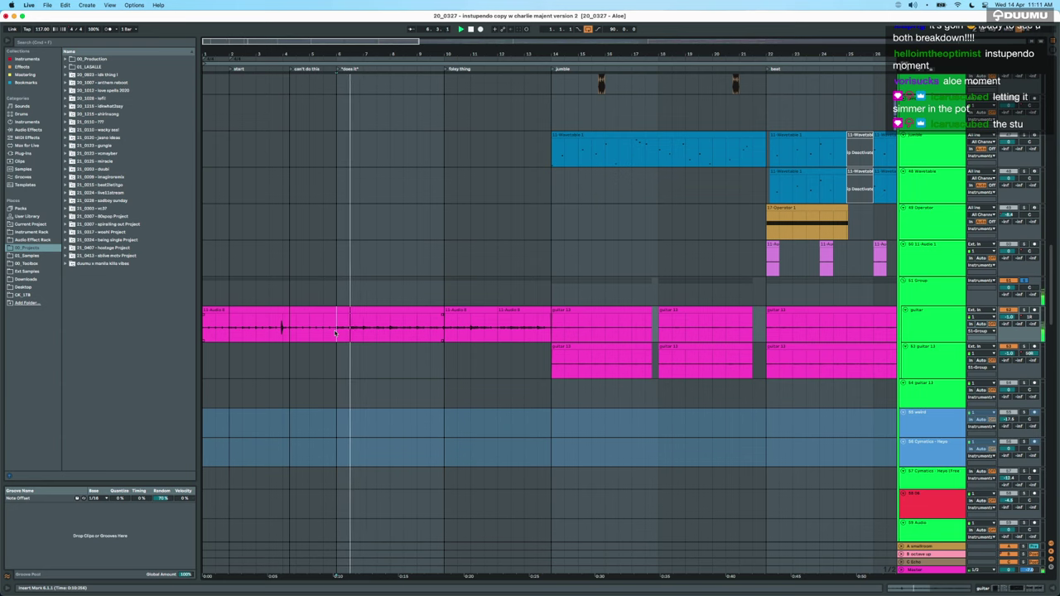
click(446, 334)
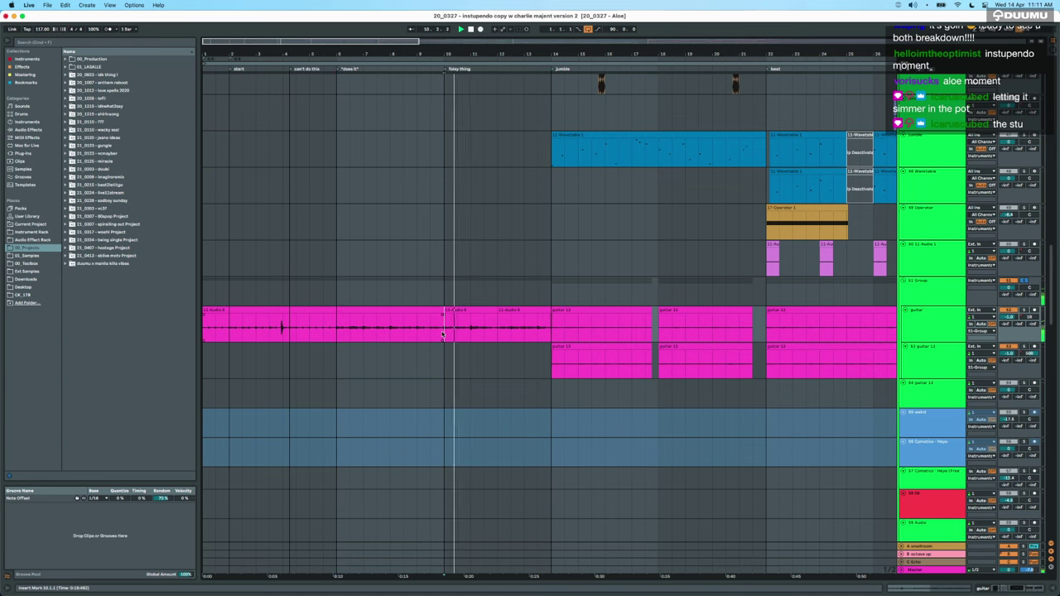
Select bars 10 to 12 of the guitar track in the foley thing section and look at the neighbouring guitar clips.
scroll(483, 342, right, 3)
scroll(484, 341, up, 2)
scroll(484, 341, down, 5)
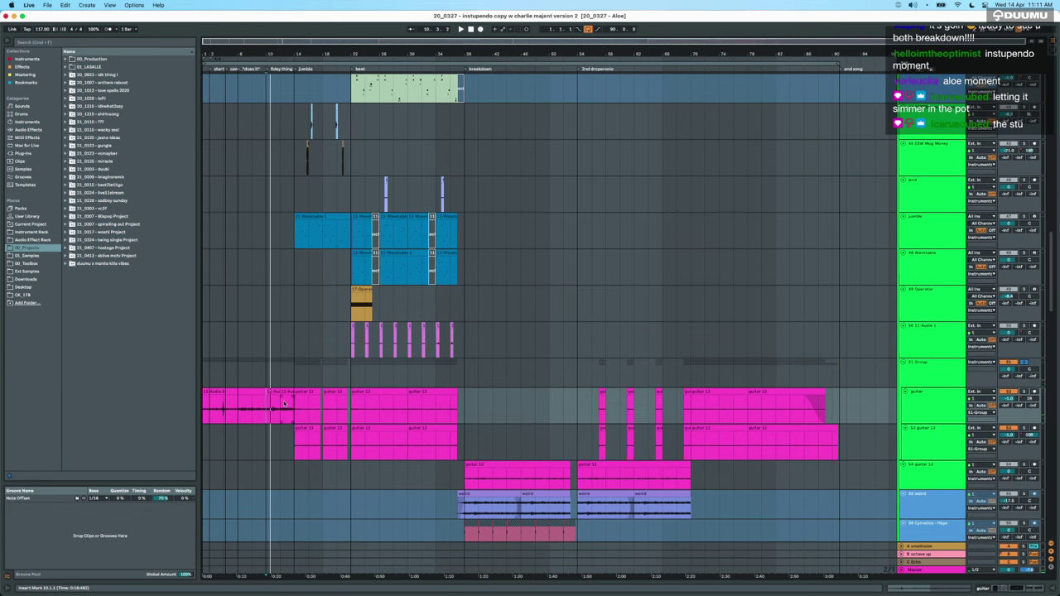
mouse_move(269, 413)
mouse_down()
mouse_move(462, 404)
mouse_move(282, 406)
mouse_up()
scroll(284, 406, down, 3)
scroll(285, 405, up, 3)
scroll(284, 406, left, 2)
scroll(284, 405, down, 1)
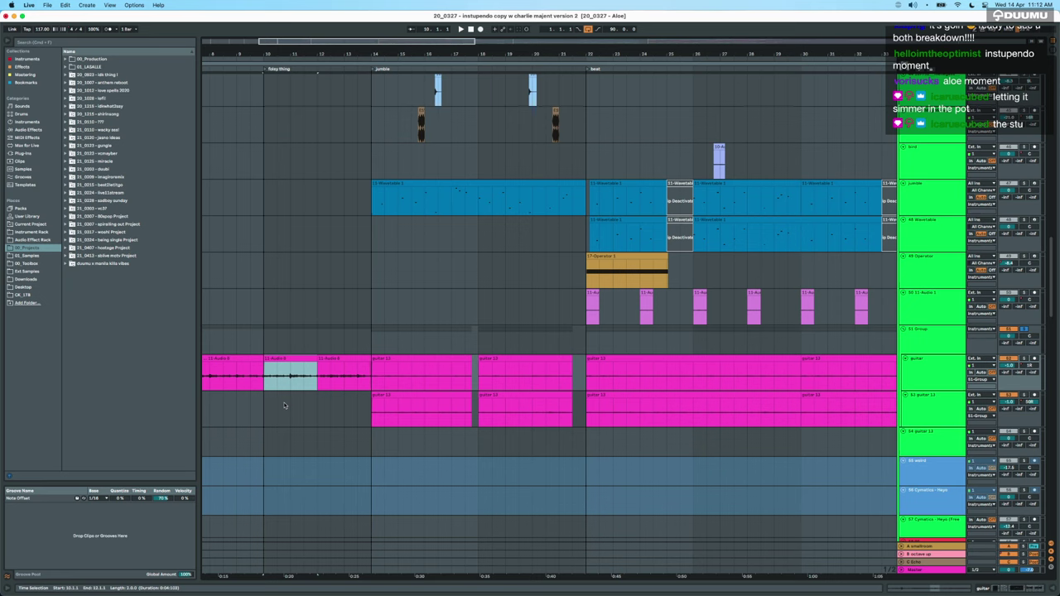
Play the soloed guitar group from the start of the jumble section at bar 14 and look over the instrument and drum tracks.
click(372, 336)
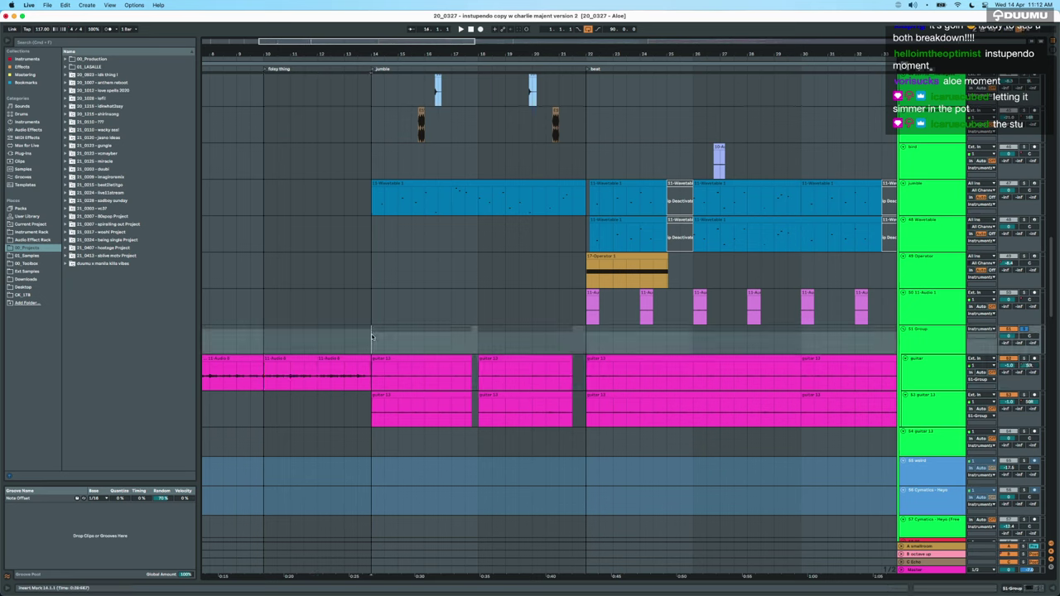
key(space)
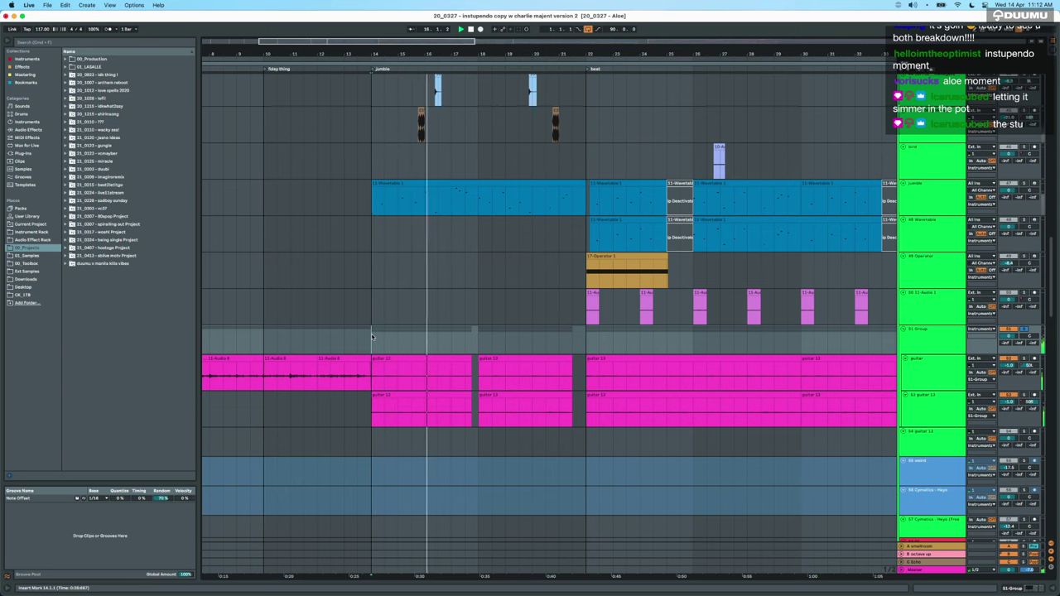
scroll(372, 337, up, 5)
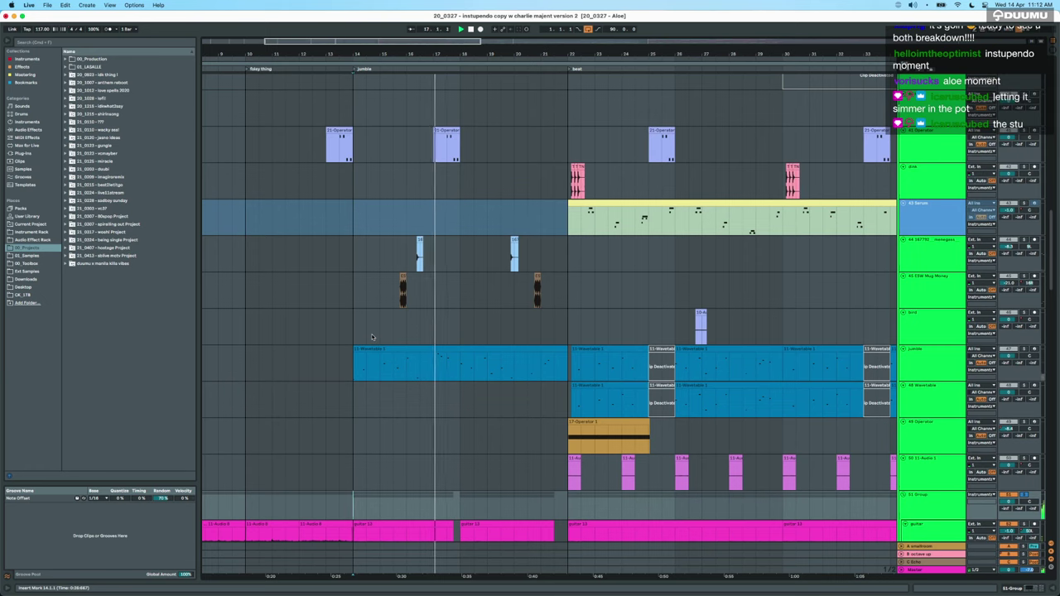
scroll(372, 337, down, 10)
scroll(372, 336, down, 5)
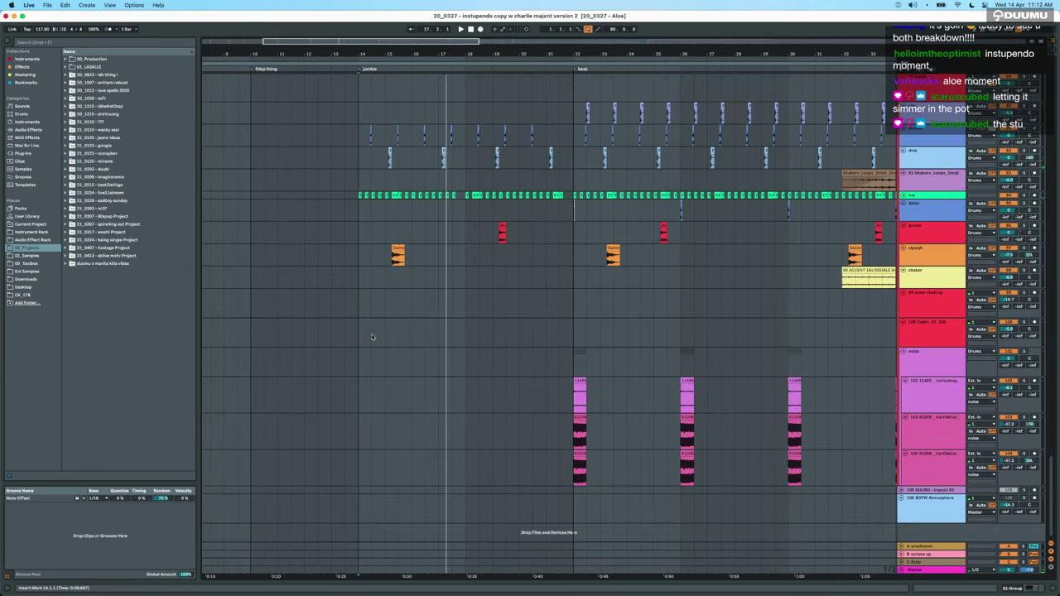
scroll(372, 337, up, 10)
scroll(372, 336, up, 1)
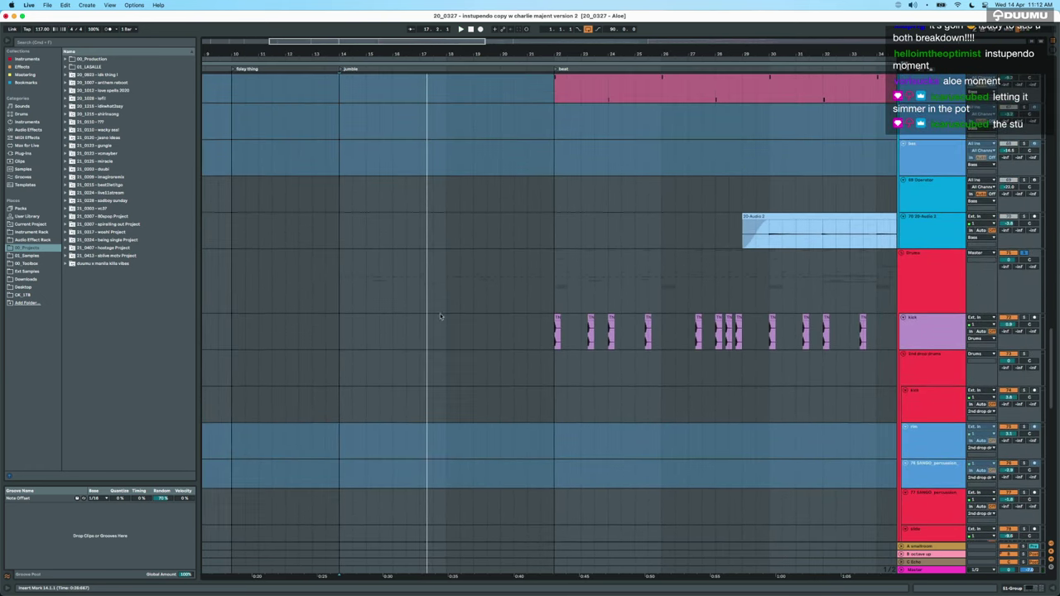
key(space)
scroll(472, 252, up, 10)
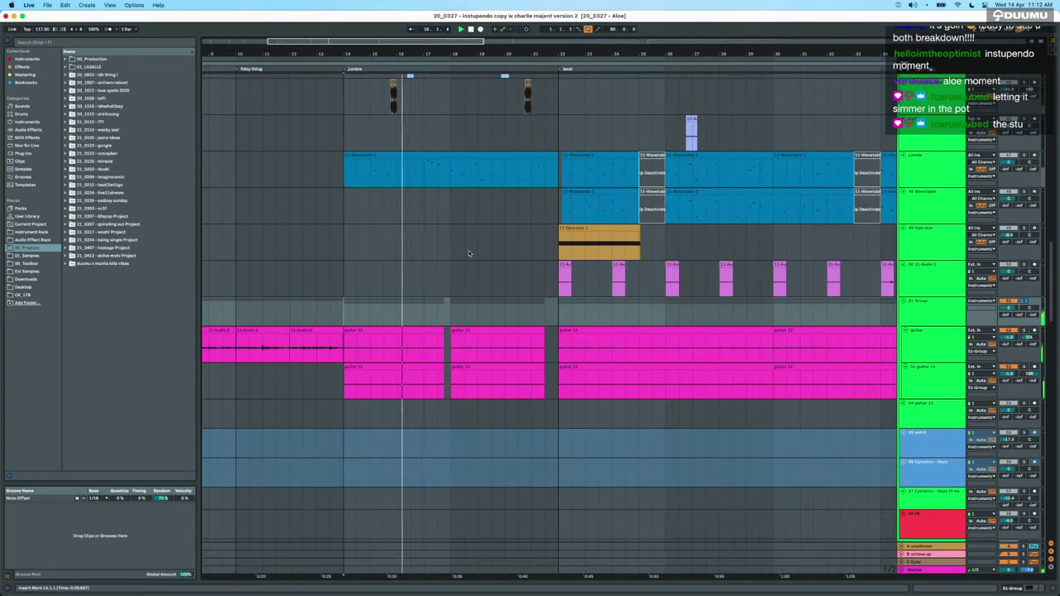
Show the guitar group's device chain and briefly check the arrangement's automation lanes.
click(1020, 586)
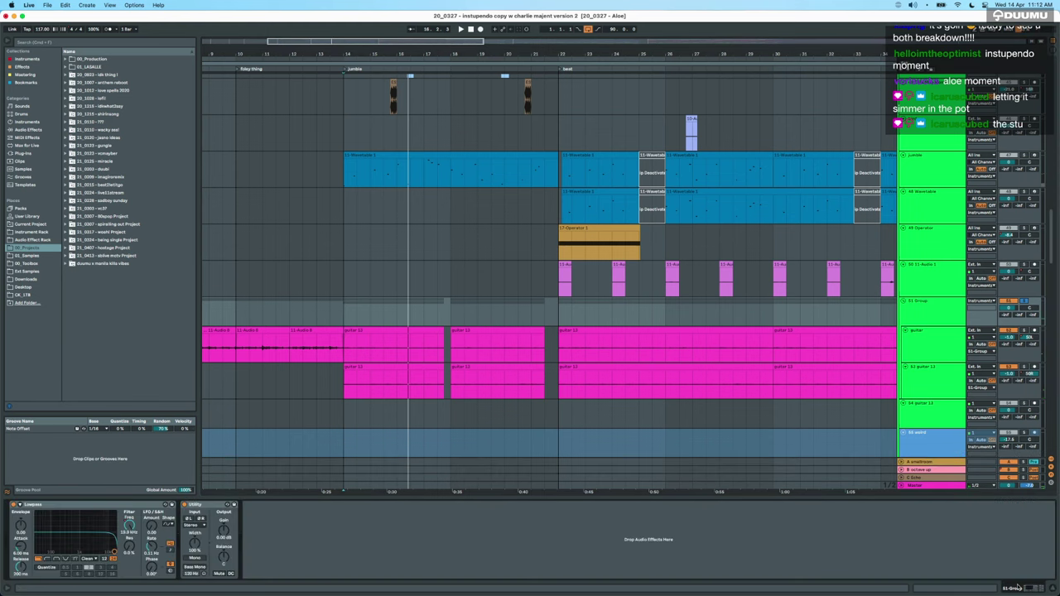
key(a)
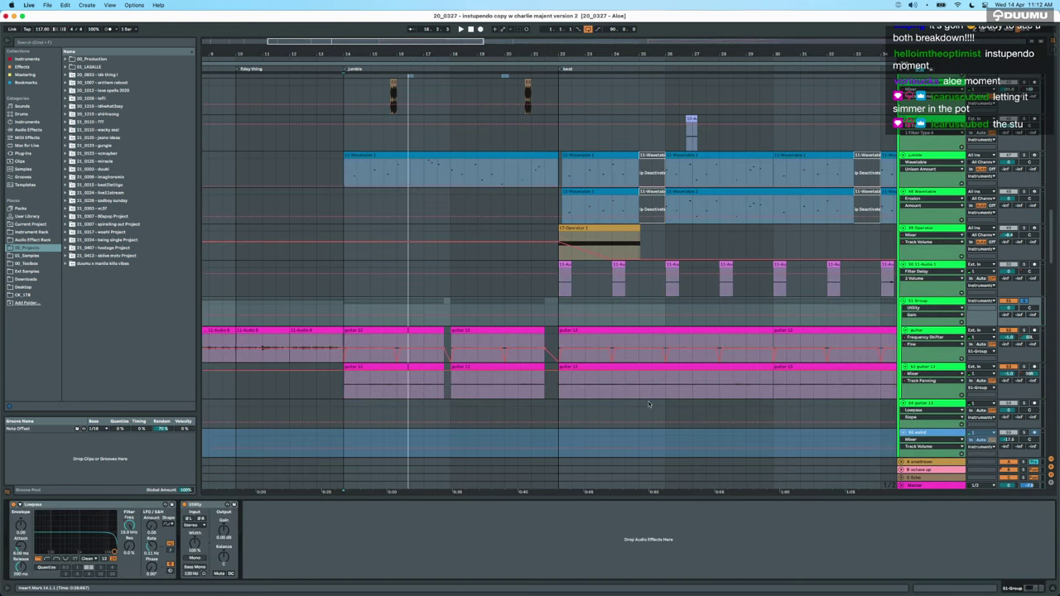
key(a)
Look over the jumble section's tracks from the elec guitar clips down to the drum and noise clips and back to the guitar group.
scroll(370, 320, up, 3)
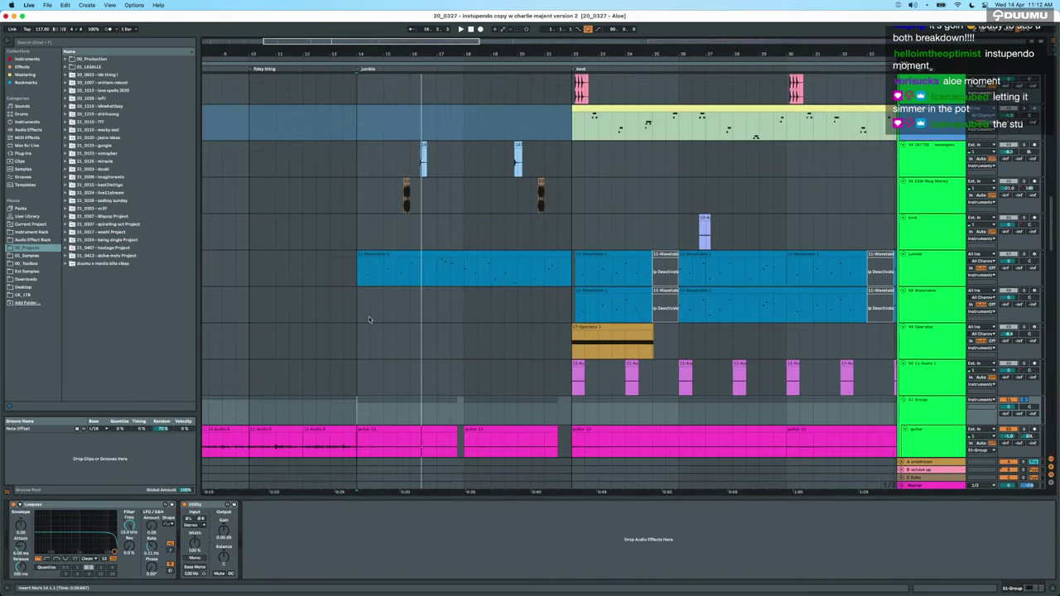
scroll(369, 320, up, 5)
scroll(370, 320, down, 3)
scroll(368, 319, up, 6)
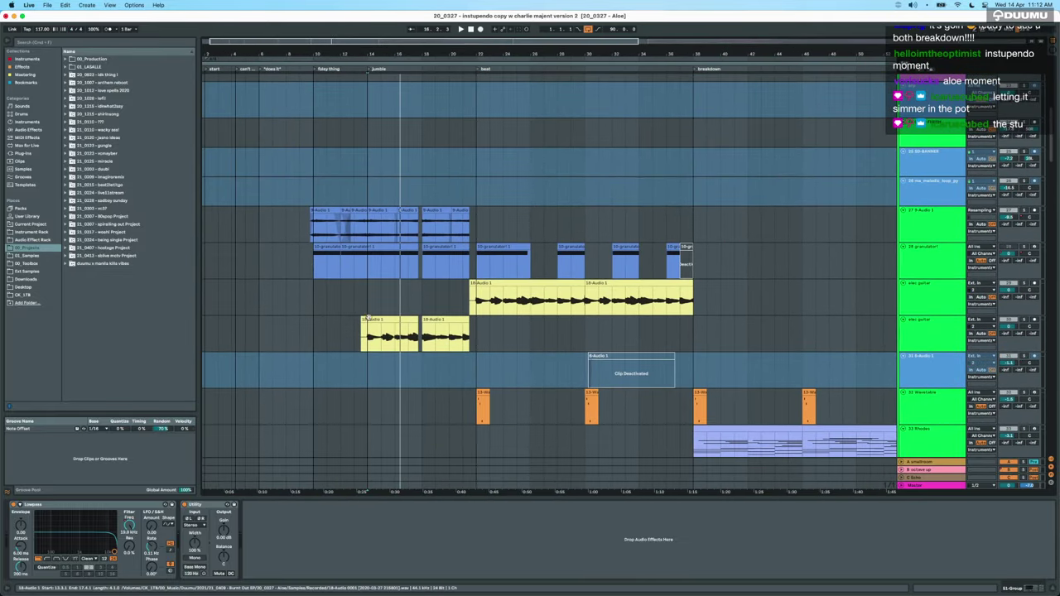
scroll(400, 303, down, 10)
scroll(400, 303, down, 15)
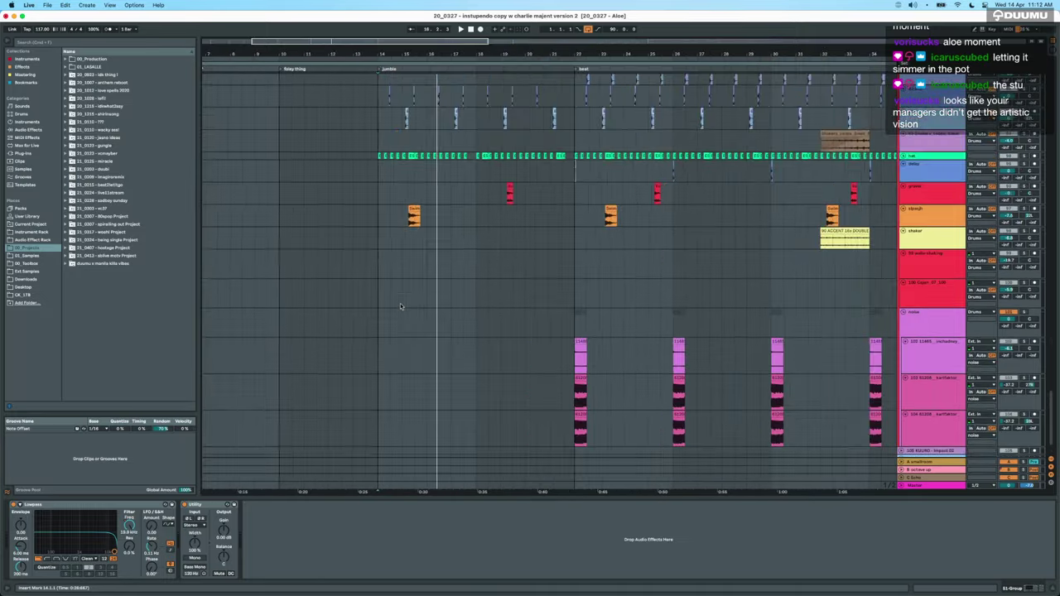
scroll(401, 307, up, 10)
scroll(401, 306, down, 3)
scroll(401, 306, up, 5)
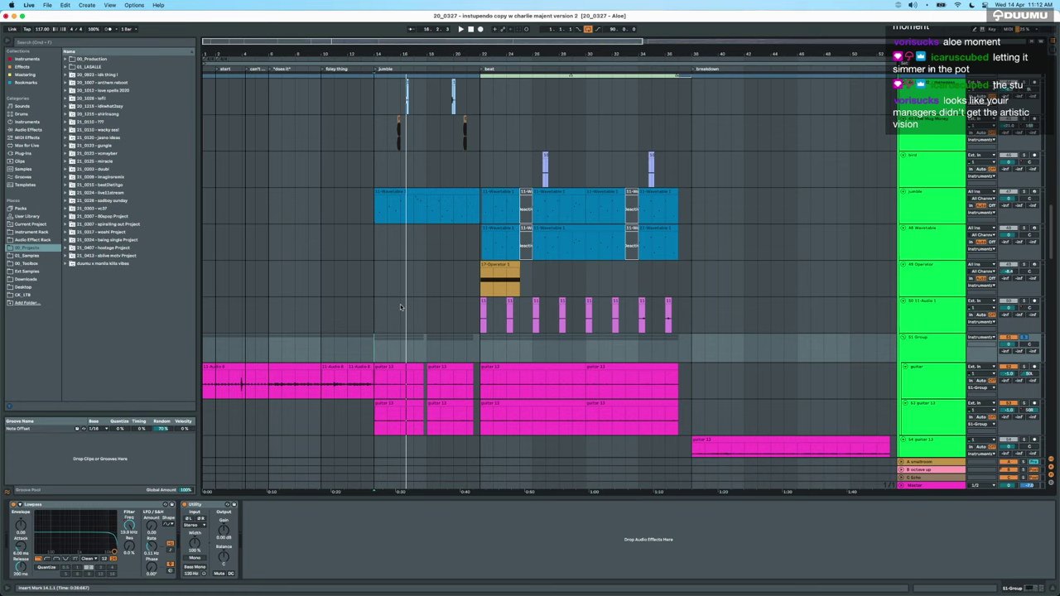
Examine the Operator, granulator and elec guitar clips in the foley thing and jumble sections.
scroll(400, 304, up, 10)
scroll(400, 304, up, 5)
scroll(400, 307, up, 5)
scroll(400, 308, up, 10)
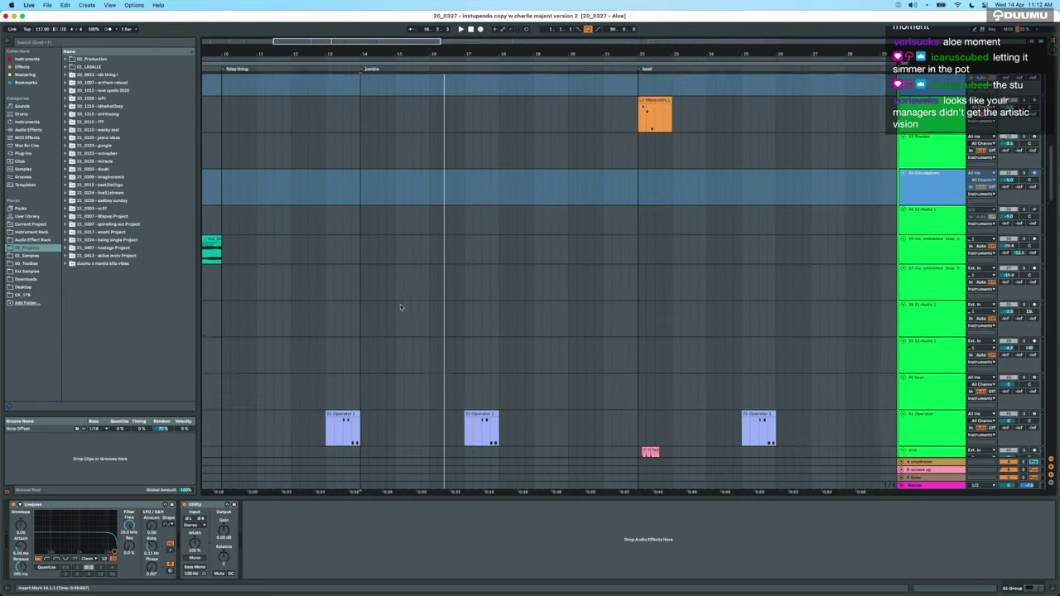
scroll(400, 307, down, 3)
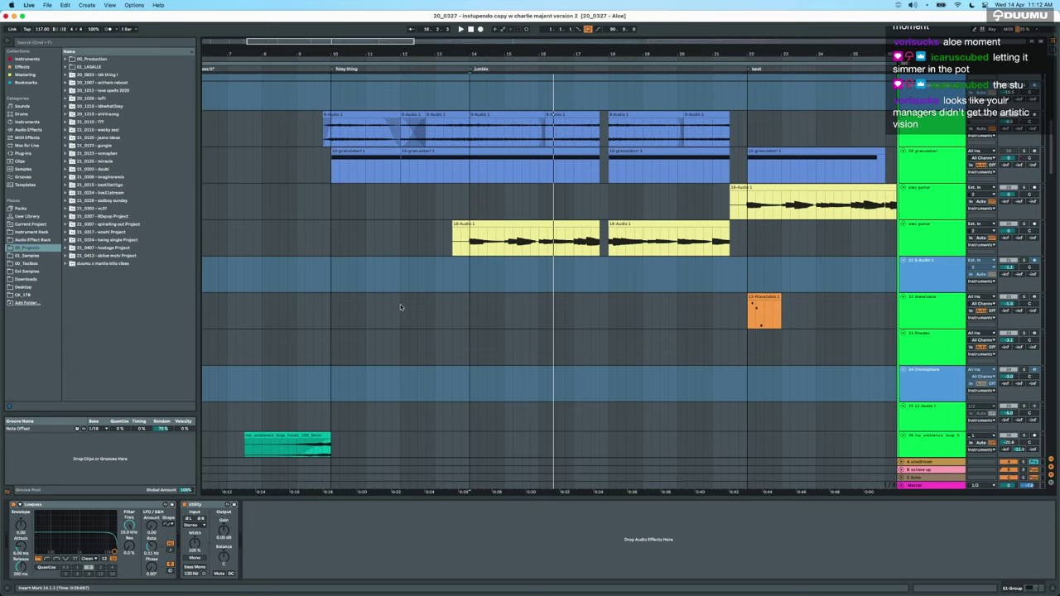
scroll(401, 306, up, 3)
scroll(400, 306, up, 3)
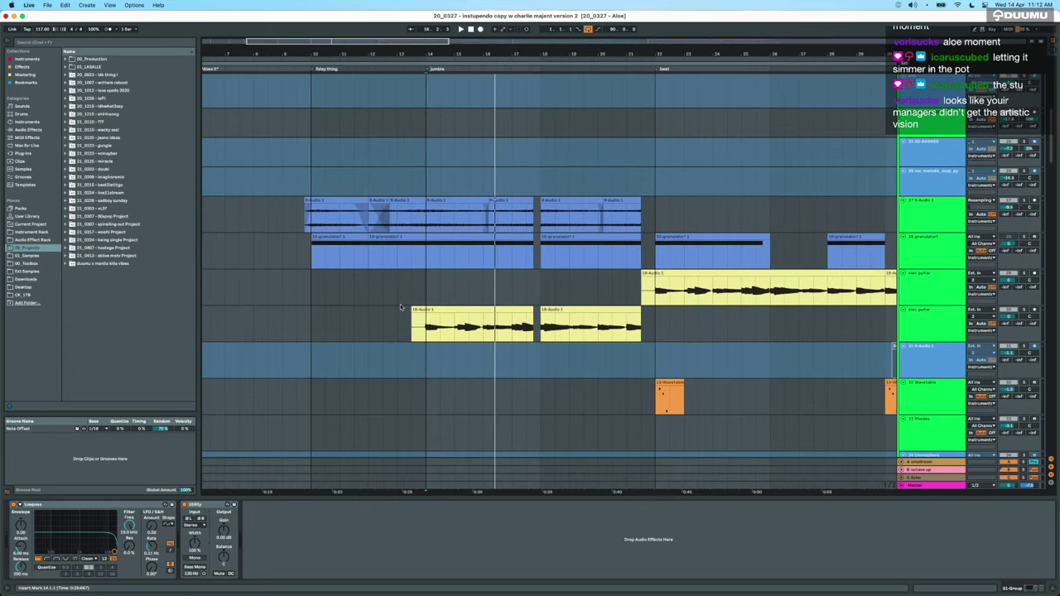
Place the insert marker at bar 14 on the Drums group and play the jumble section's drums.
scroll(400, 306, down, 15)
scroll(401, 307, up, 8)
scroll(1033, 154, up, 7)
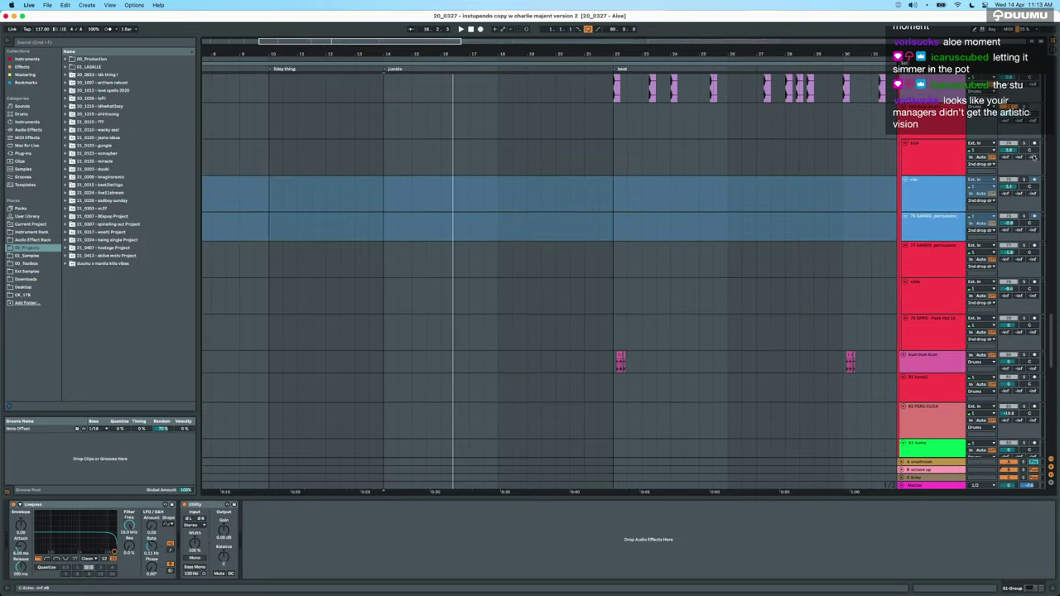
scroll(1032, 156, up, 5)
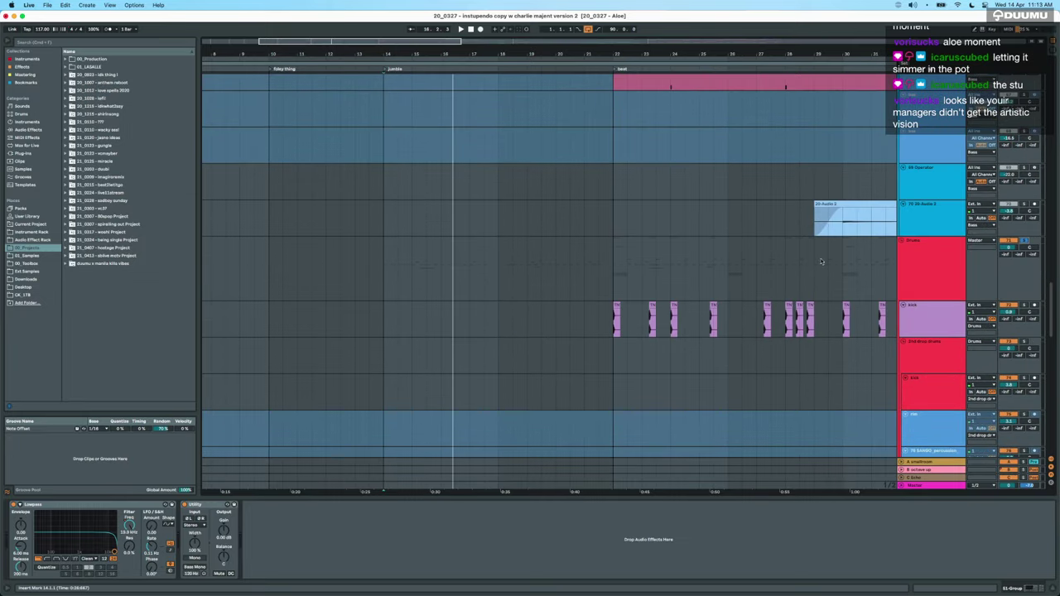
click(386, 271)
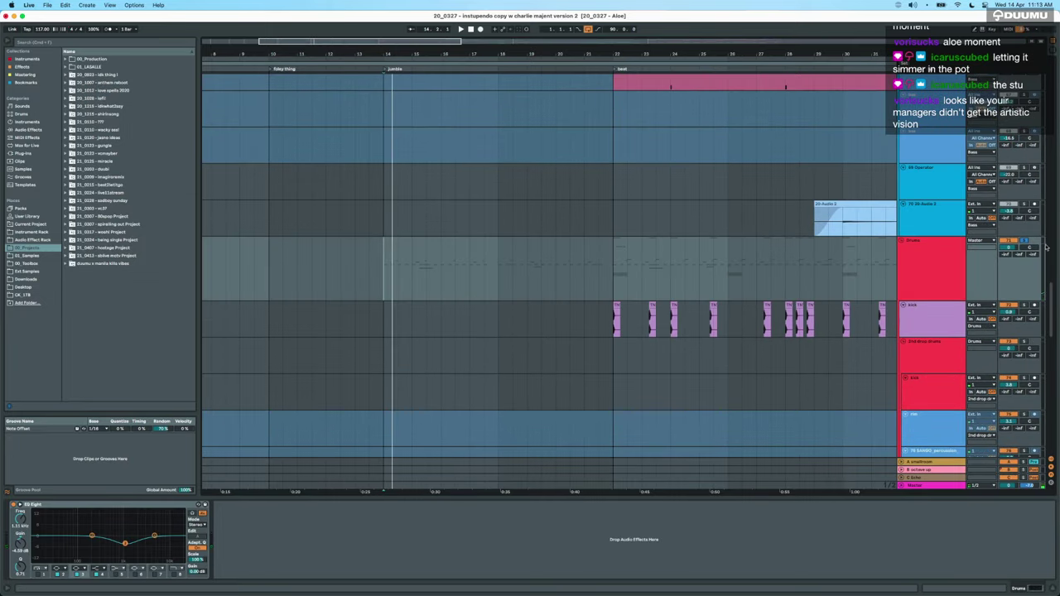
key(space)
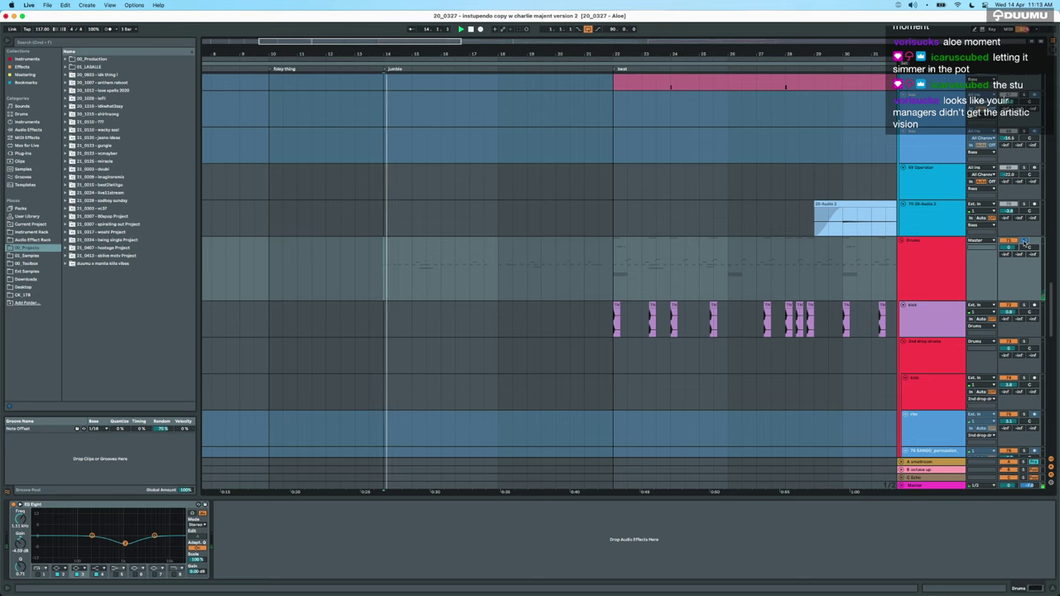
key(space)
Look over the jumble section's percussion clips and the Operator, Serum and EDM Mug Money tracks, including the wider arrangement up to the breakdown.
scroll(538, 267, down, 5)
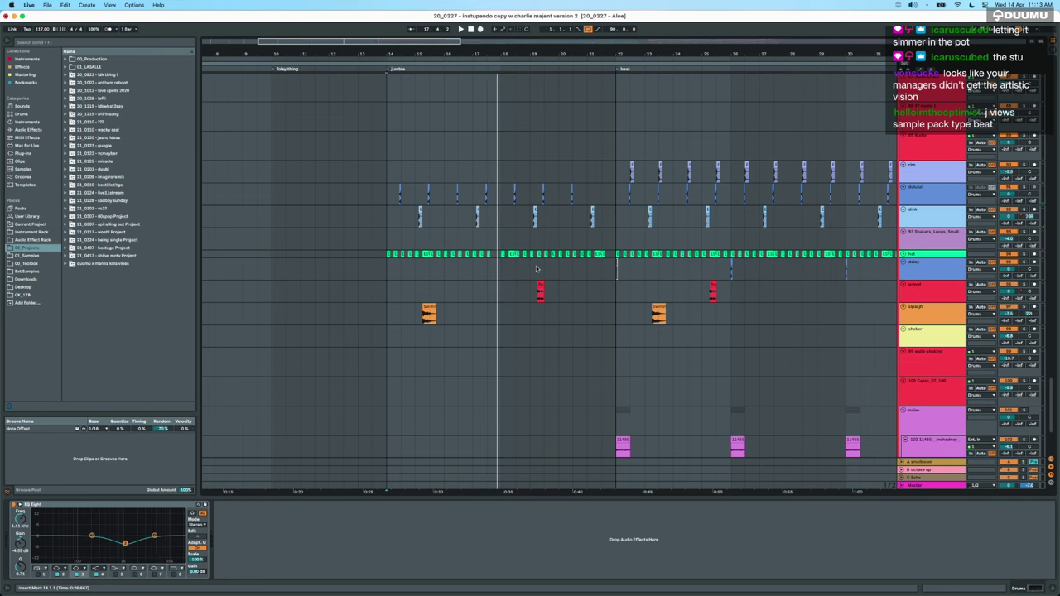
scroll(536, 269, right, 2)
scroll(536, 268, up, 5)
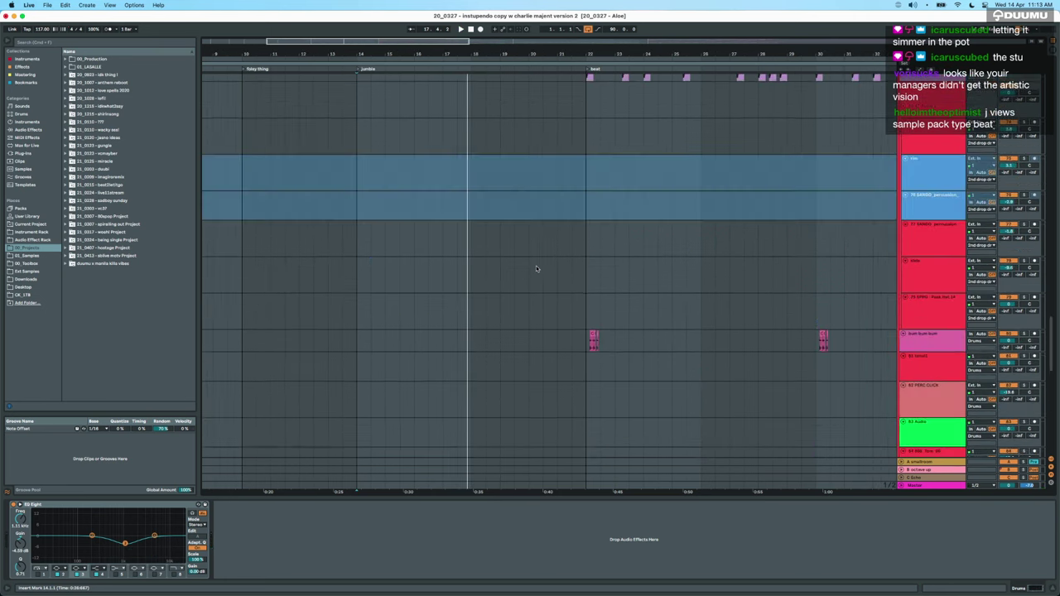
scroll(536, 269, up, 10)
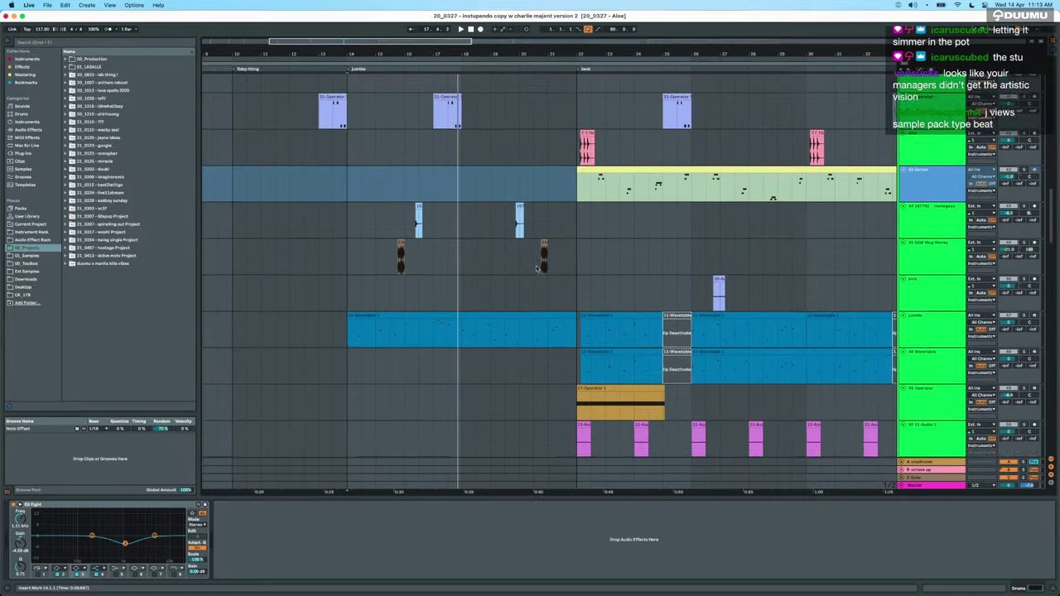
scroll(535, 269, up, 7)
scroll(536, 268, down, 5)
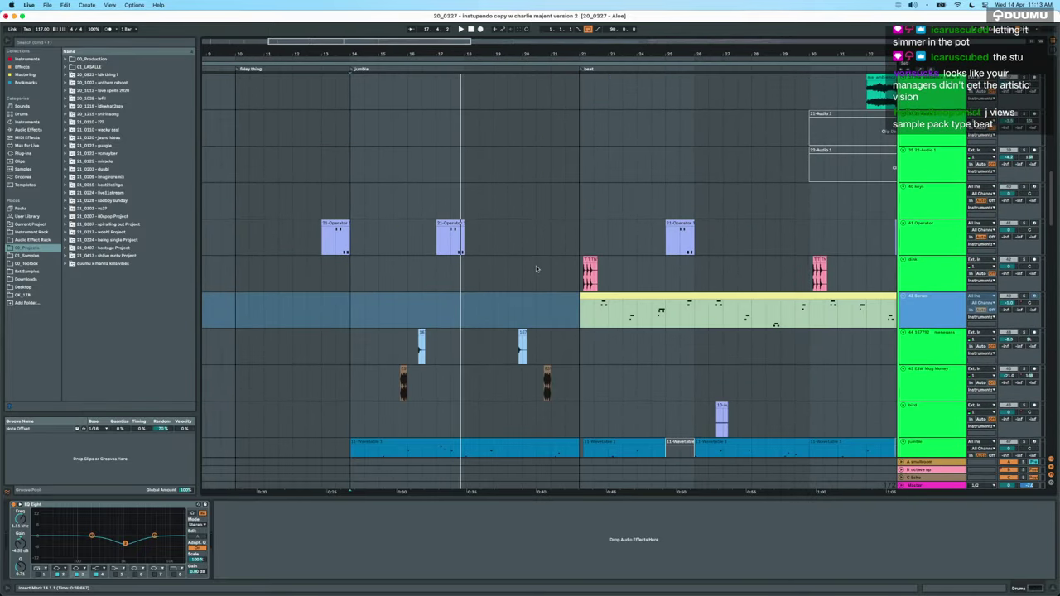
scroll(536, 268, up, 3)
super+scroll(537, 268, down, 6)
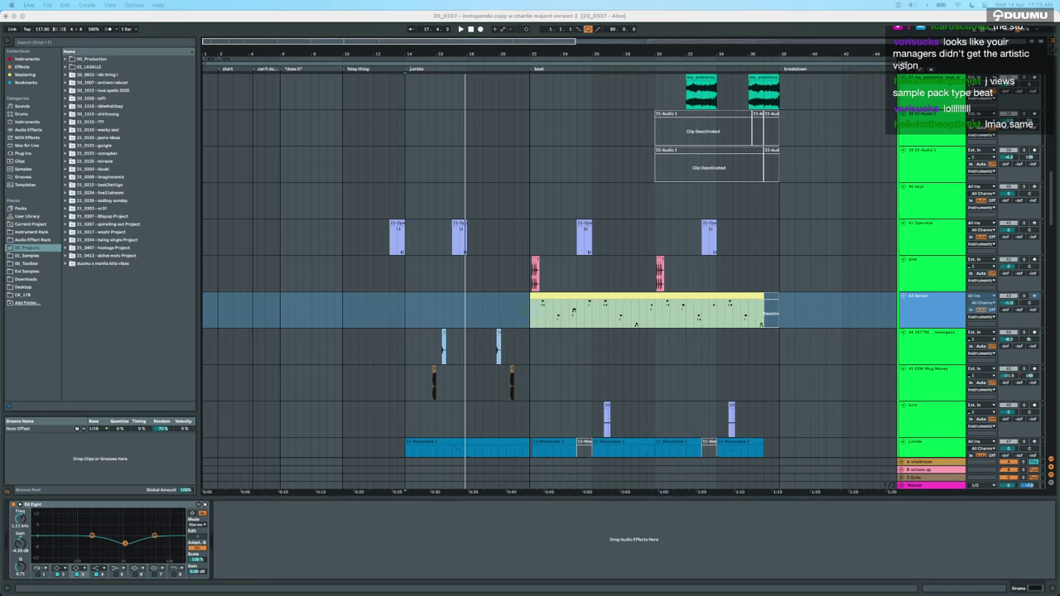
Place the insert marker at bar 14 on the 43 Serum track and return to the Instruments group.
click(437, 365)
click(418, 312)
right_click(405, 310)
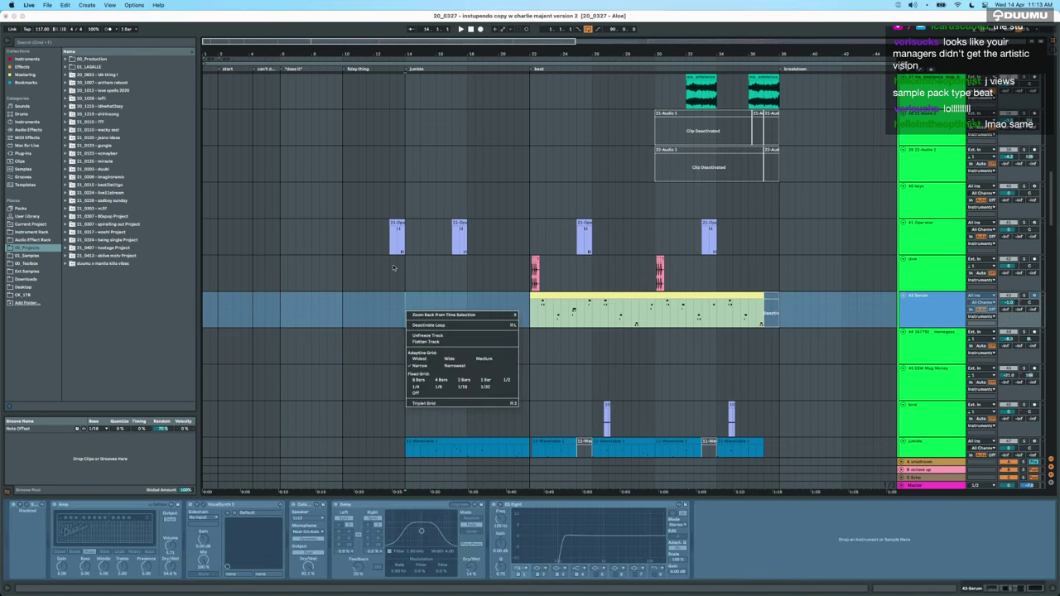
click(399, 259)
scroll(382, 249, up, 15)
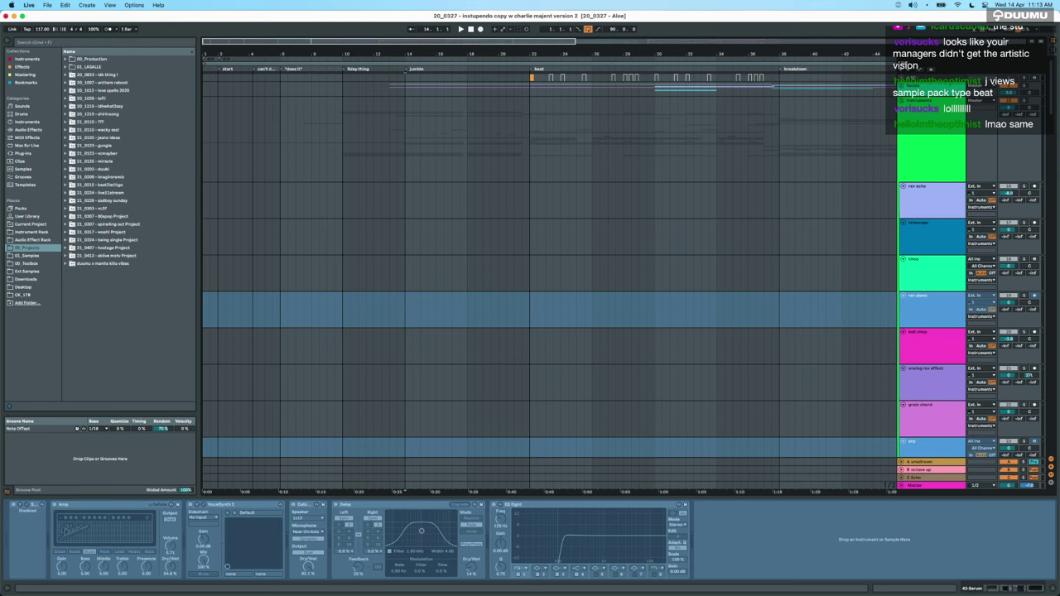
Solo the 43 Serum track and play it from bar 22 at the start of the beat section.
scroll(472, 369, up, 5)
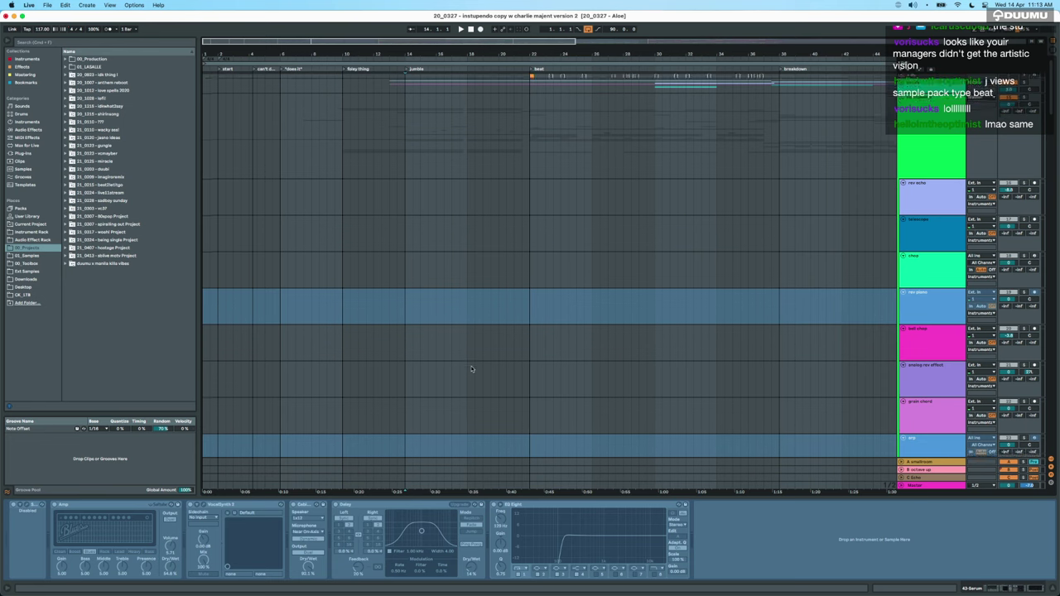
scroll(471, 369, down, 10)
scroll(472, 368, up, 3)
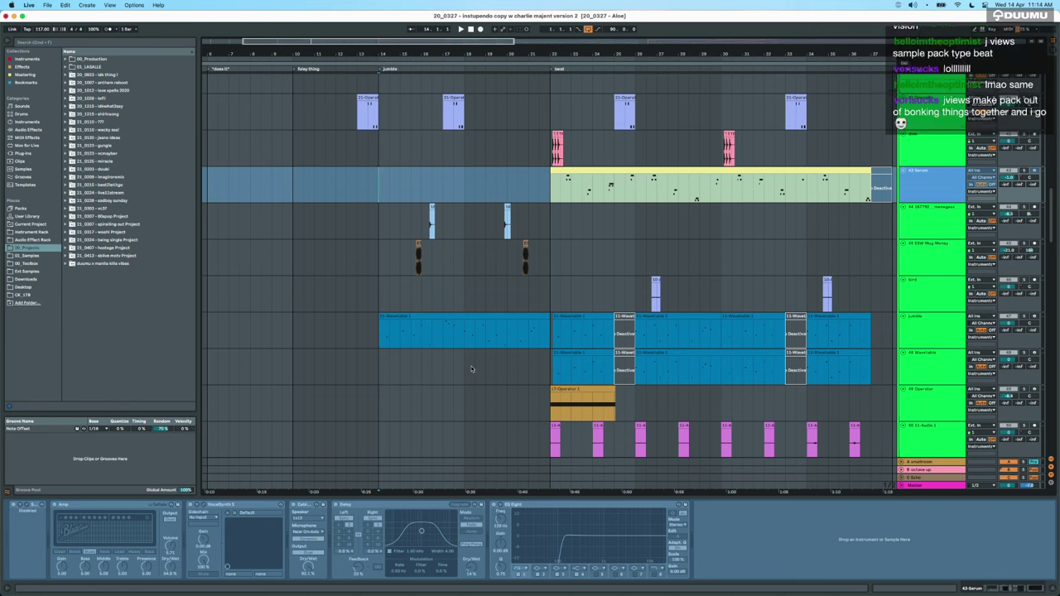
click(540, 372)
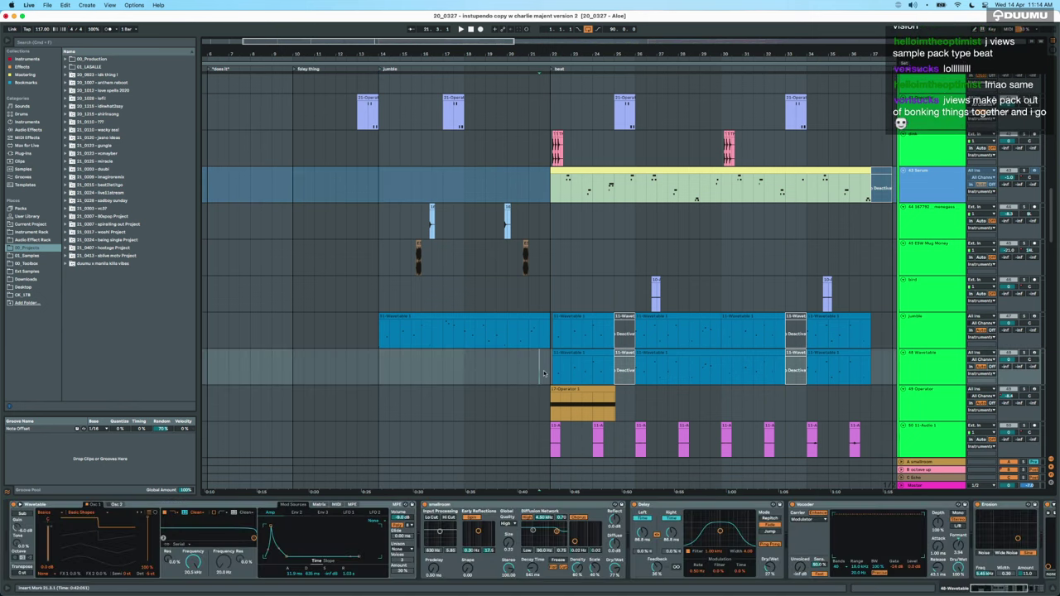
scroll(551, 373, up, 3)
click(911, 281)
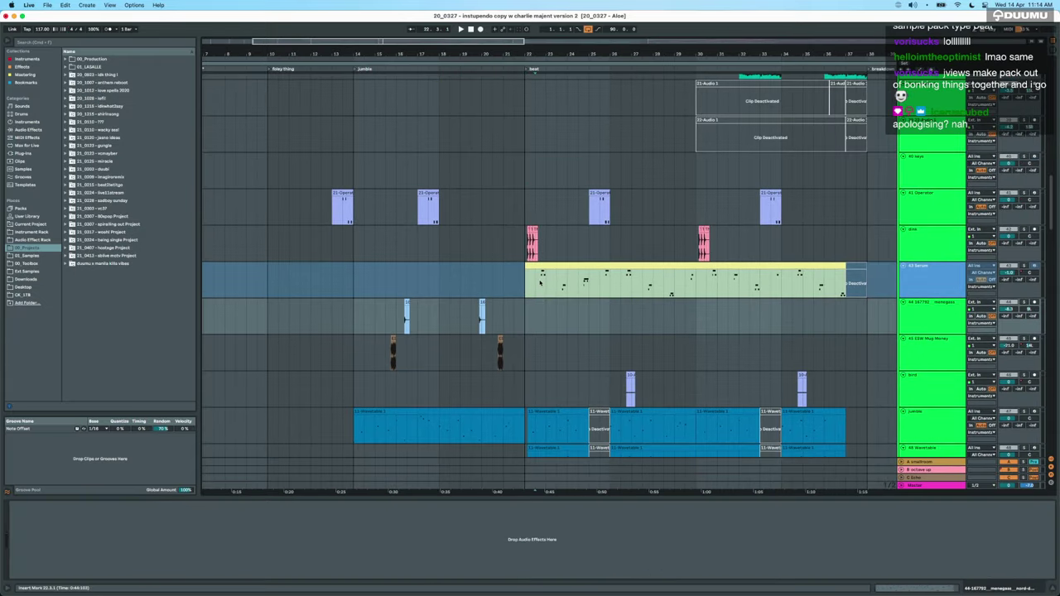
key(space)
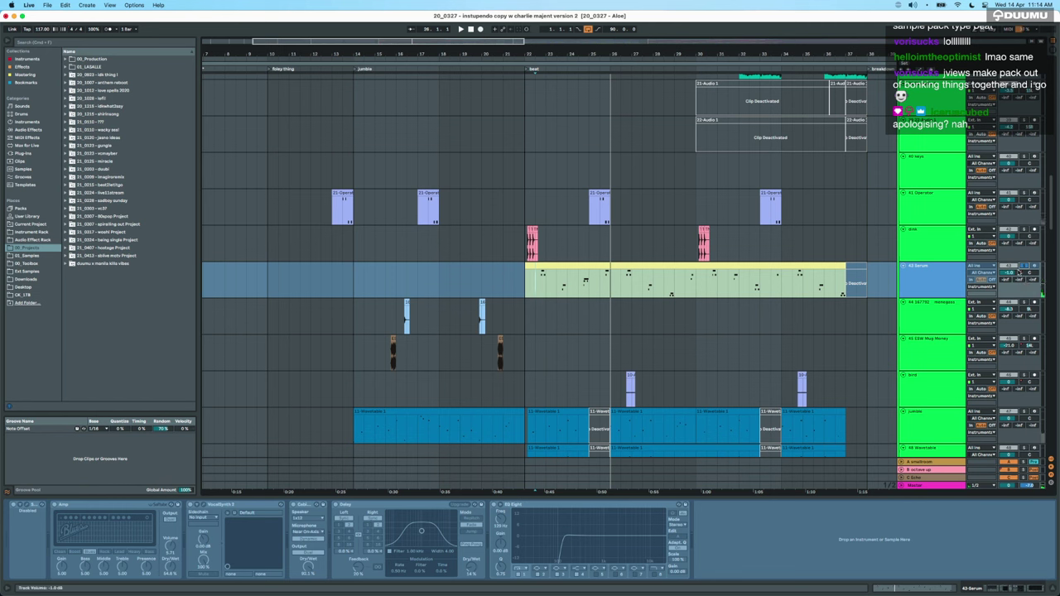
Look over the granulator, elec guitar, grouped guitar, bass and drum tracks across the foley thing, jumble and beat sections.
scroll(372, 245, up, 10)
scroll(372, 244, up, 8)
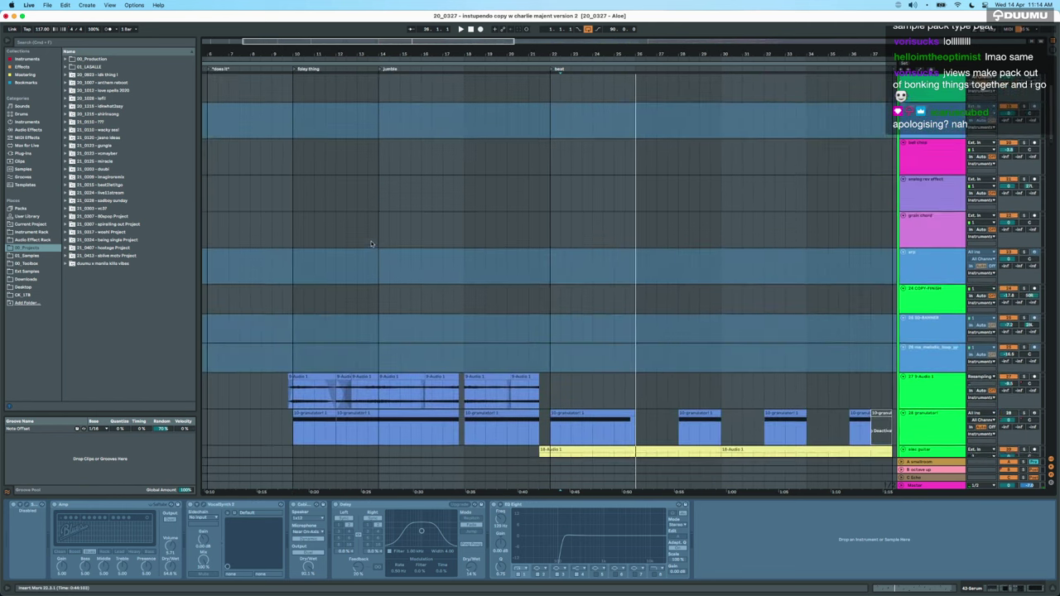
scroll(372, 244, left, 3)
scroll(372, 245, down, 9)
scroll(371, 243, down, 15)
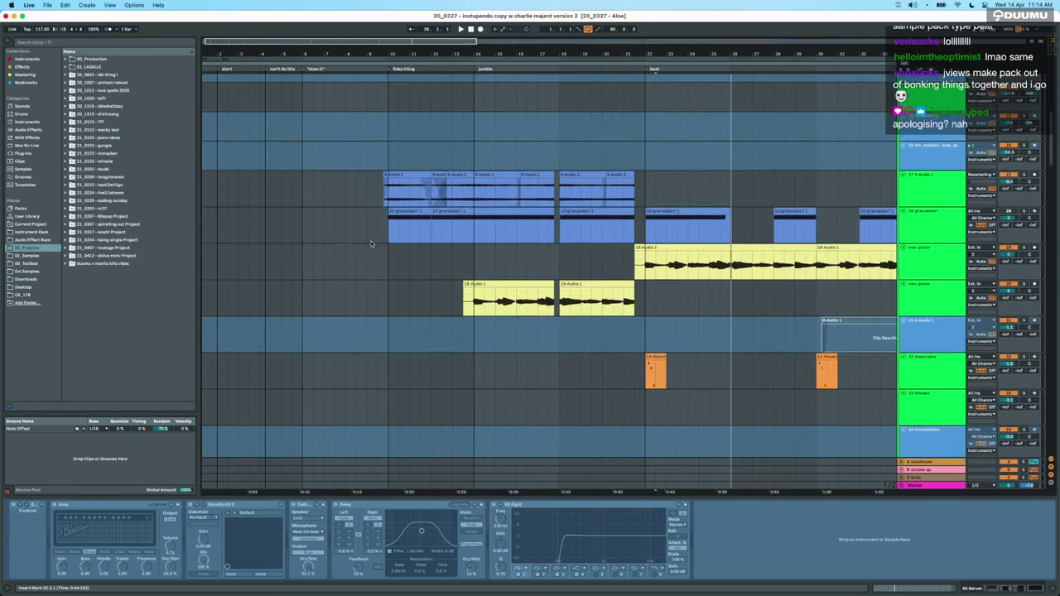
scroll(371, 243, down, 15)
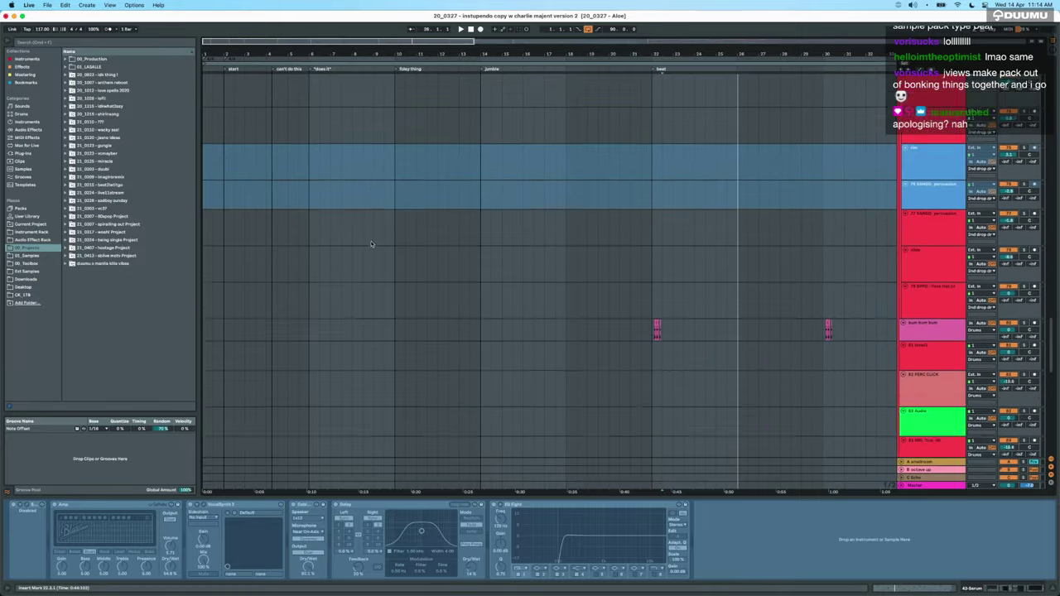
scroll(371, 242, up, 8)
scroll(593, 320, down, 10)
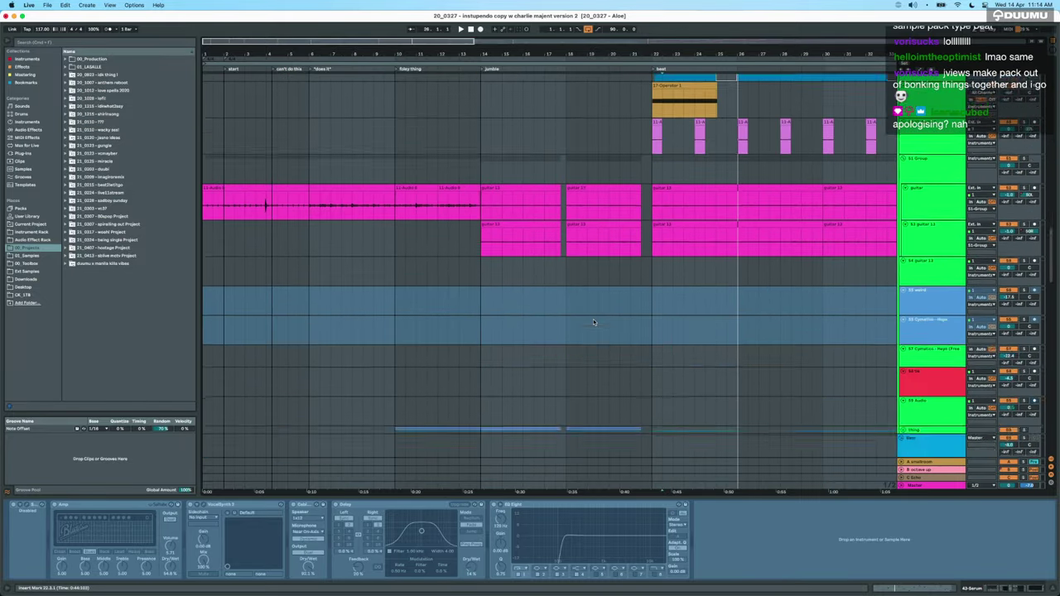
scroll(764, 248, down, 4)
scroll(763, 249, up, 4)
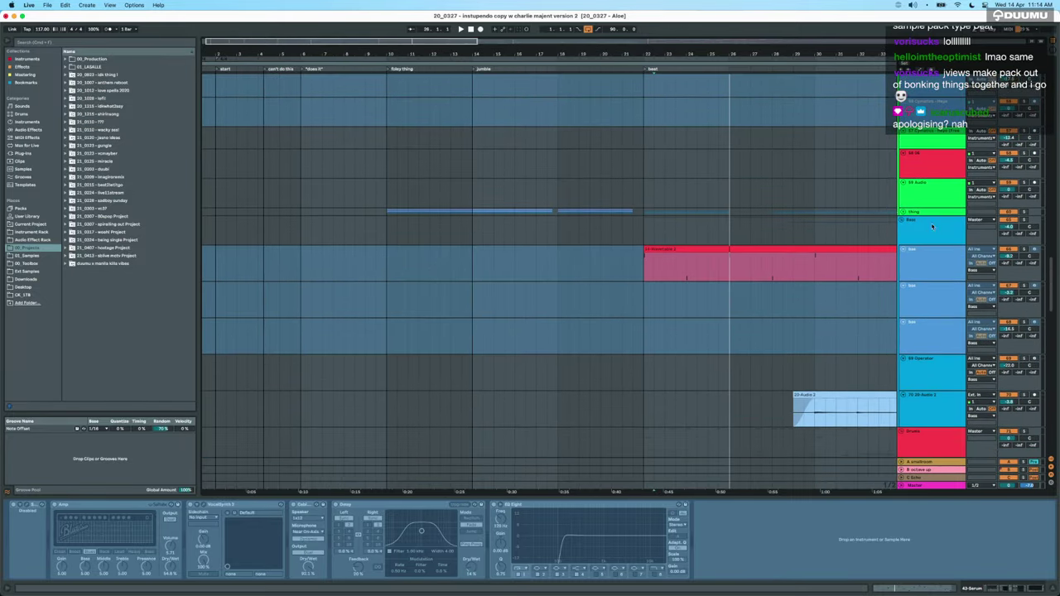
scroll(764, 249, up, 6)
Unfold and solo the thing group, play it from bar 12 in the foley thing section, and fold it again.
click(912, 214)
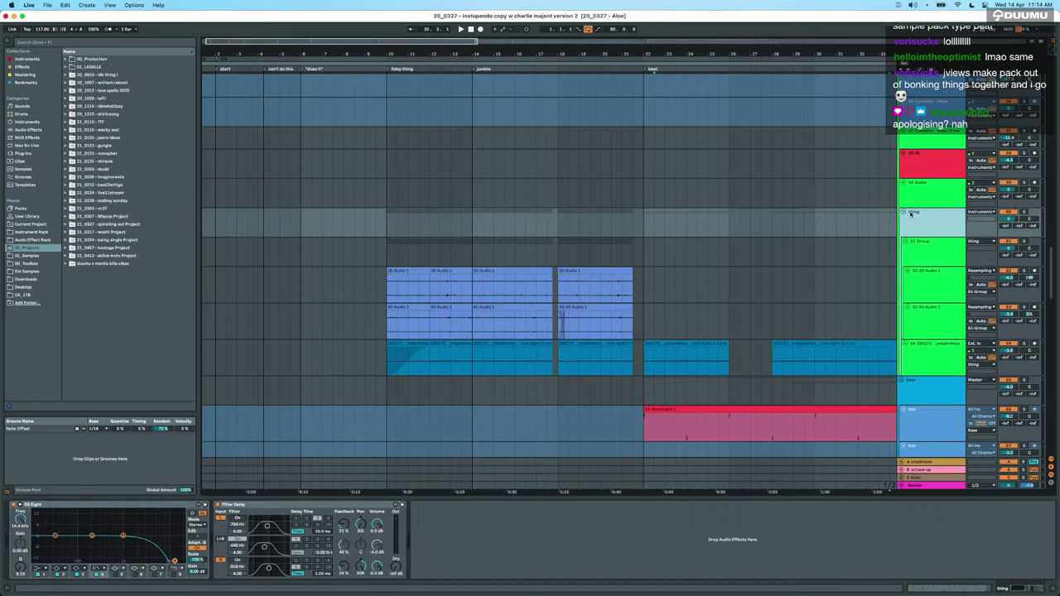
click(1025, 214)
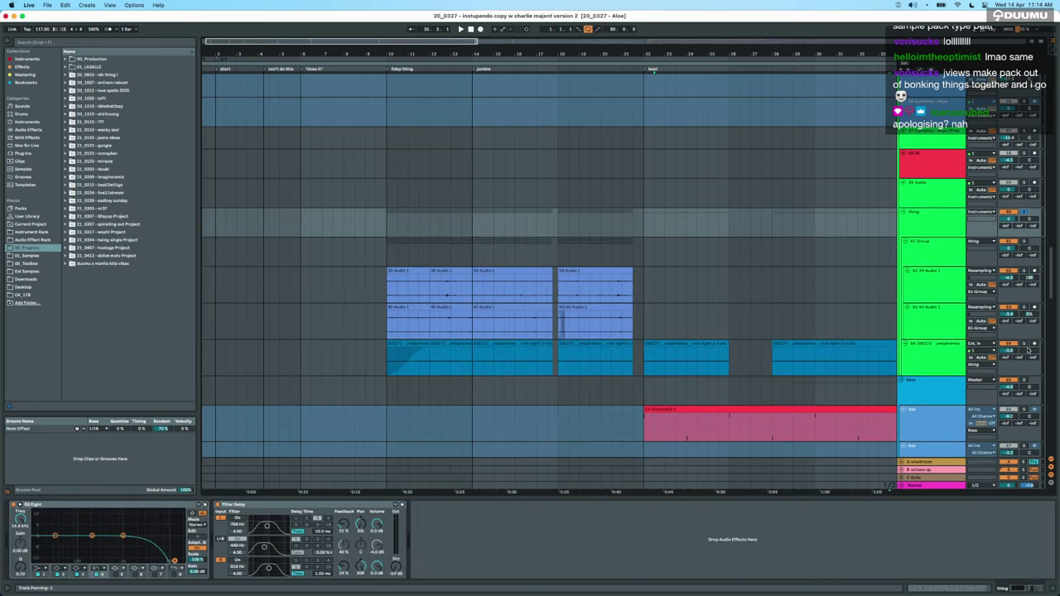
click(444, 306)
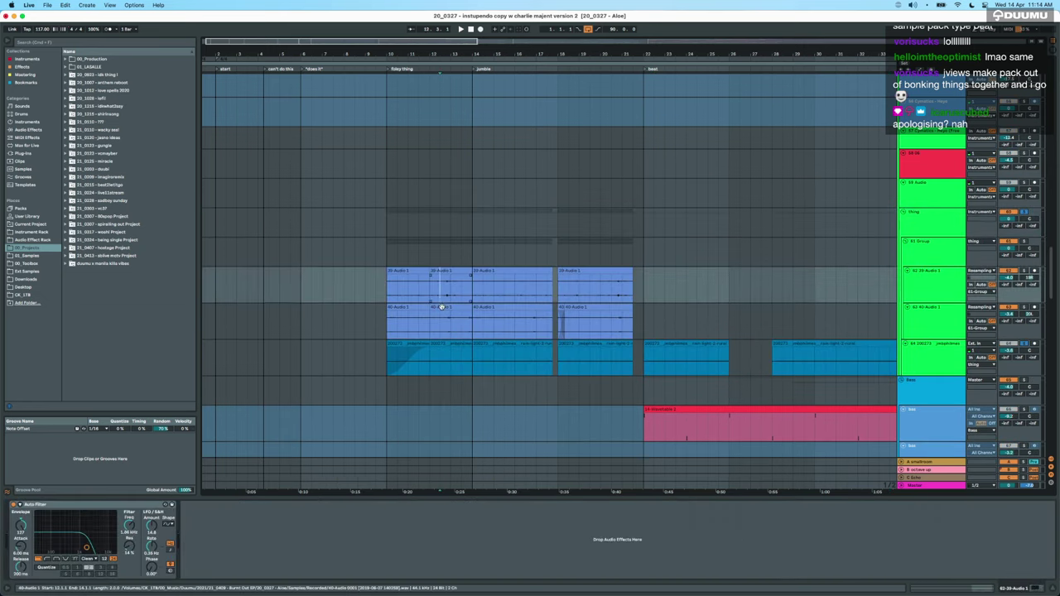
key(space)
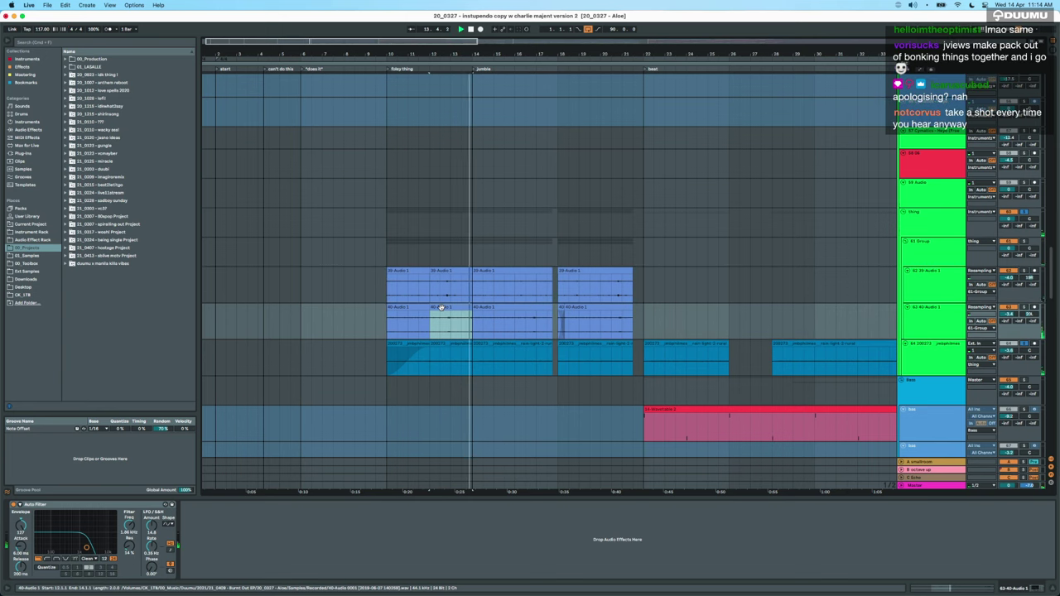
key(space)
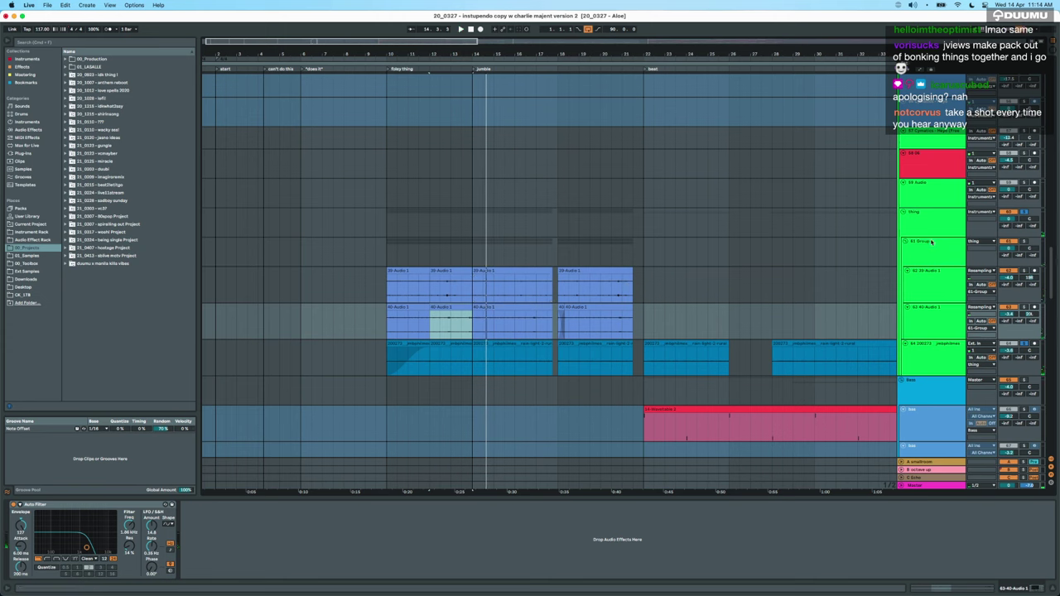
click(903, 213)
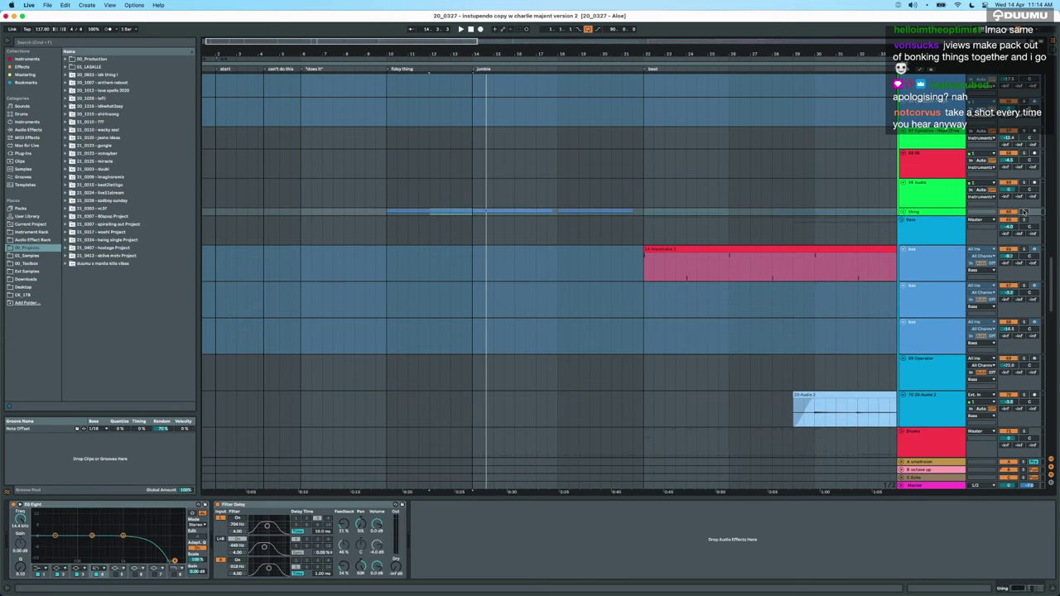
Solo the 41 Operator track and play its clip leading into the jumble section from bar 13.
scroll(580, 336, down, 10)
scroll(593, 275, up, 10)
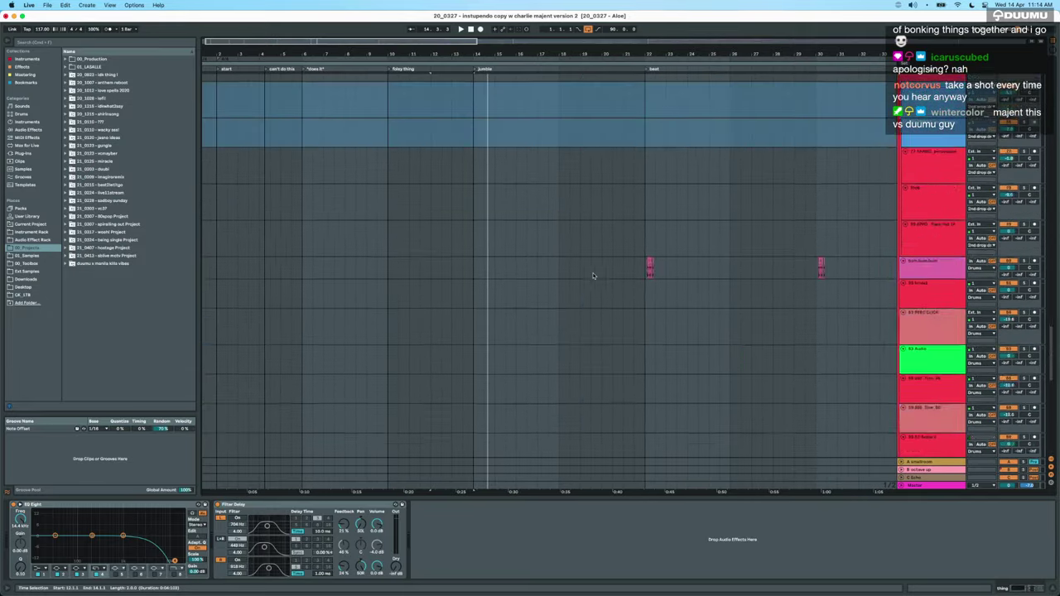
scroll(593, 275, down, 5)
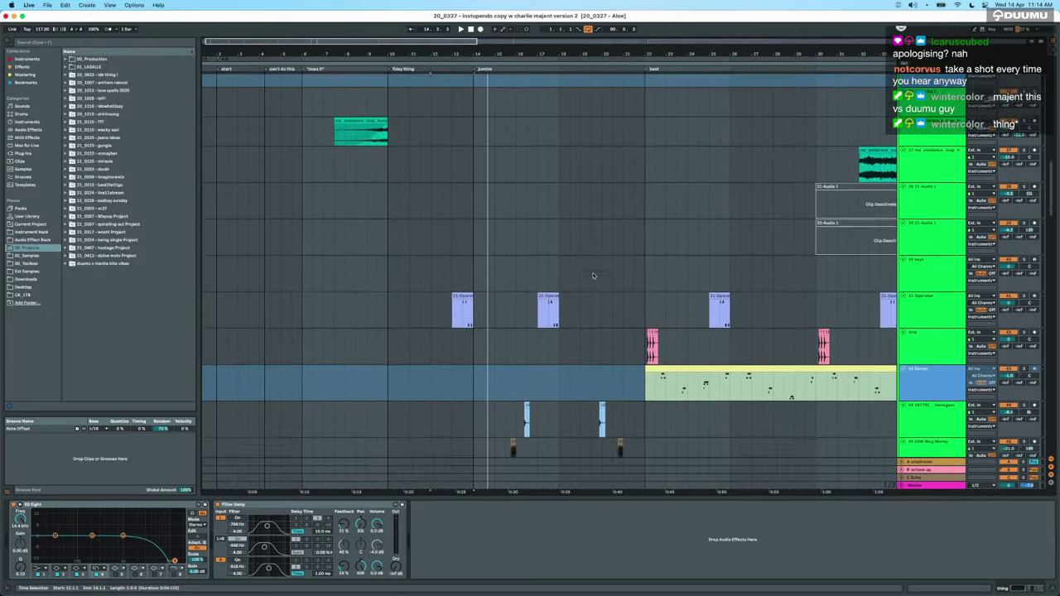
click(915, 249)
key(space)
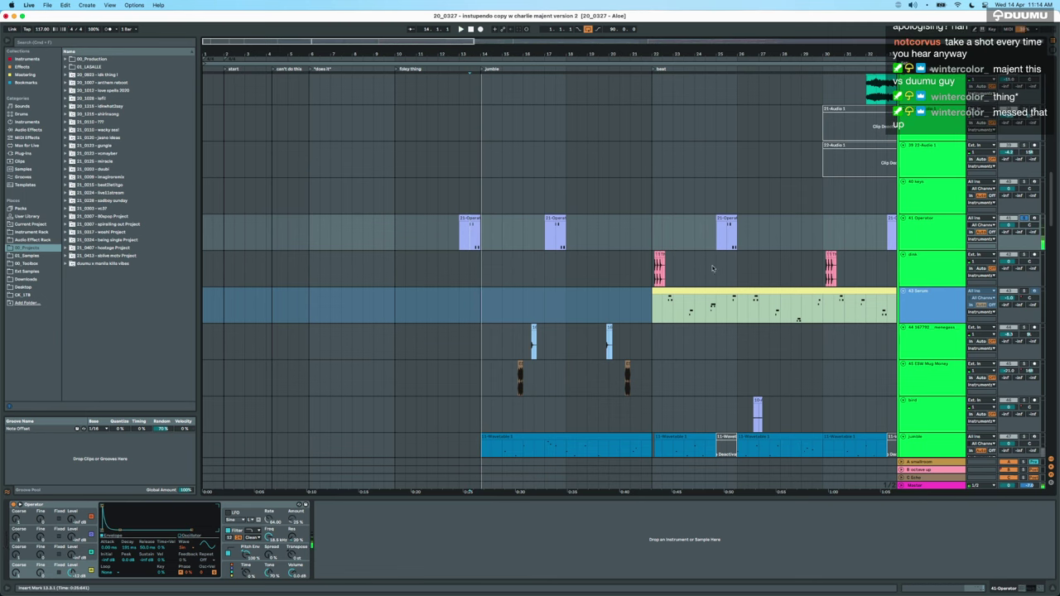
Solo the EDM Mug Money track and track 44 together and play from the first EDM Mug Money clip in the jumble section.
click(950, 374)
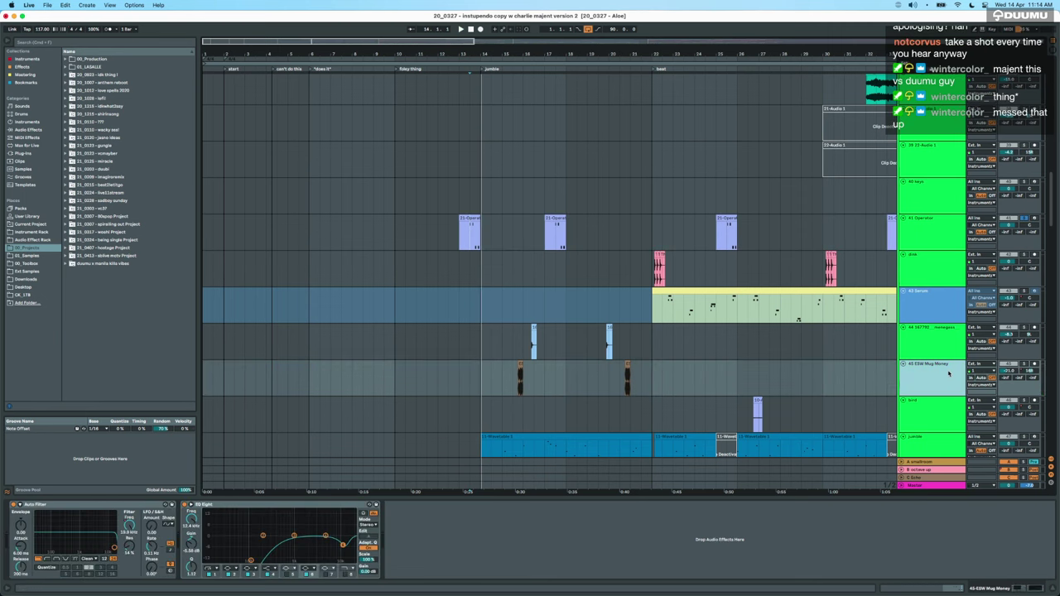
click(936, 345)
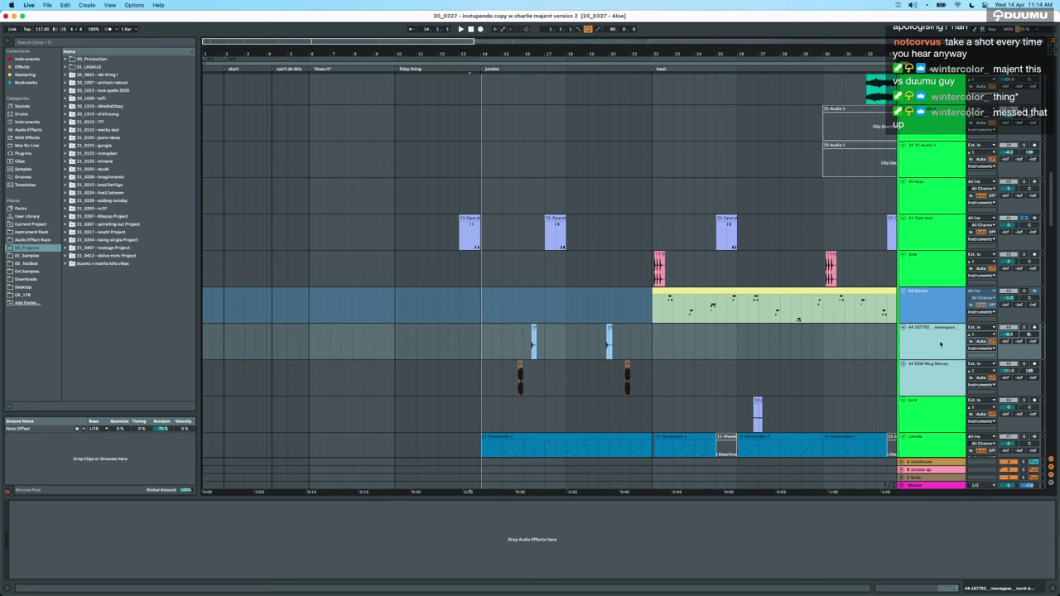
click(1025, 328)
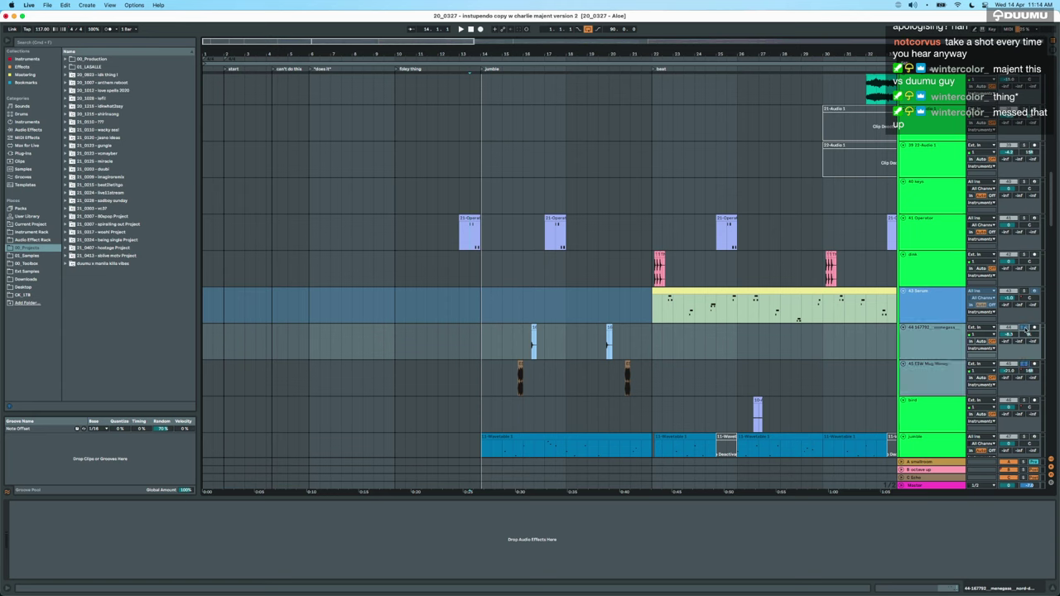
click(515, 366)
key(space)
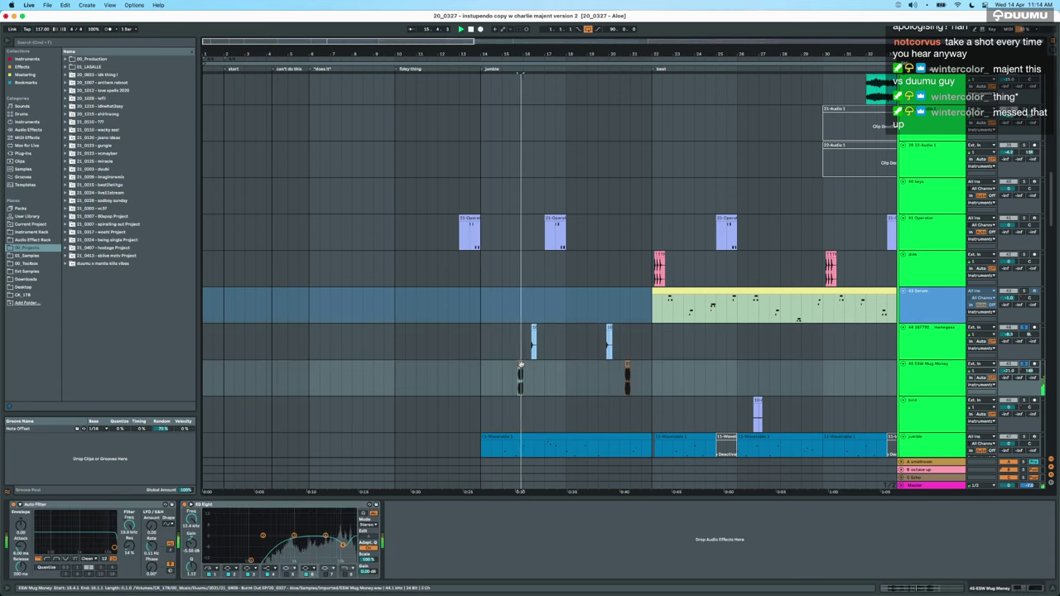
Solo the elec guitar track used in the jumble section and play it from bar 14.
scroll(567, 284, up, 10)
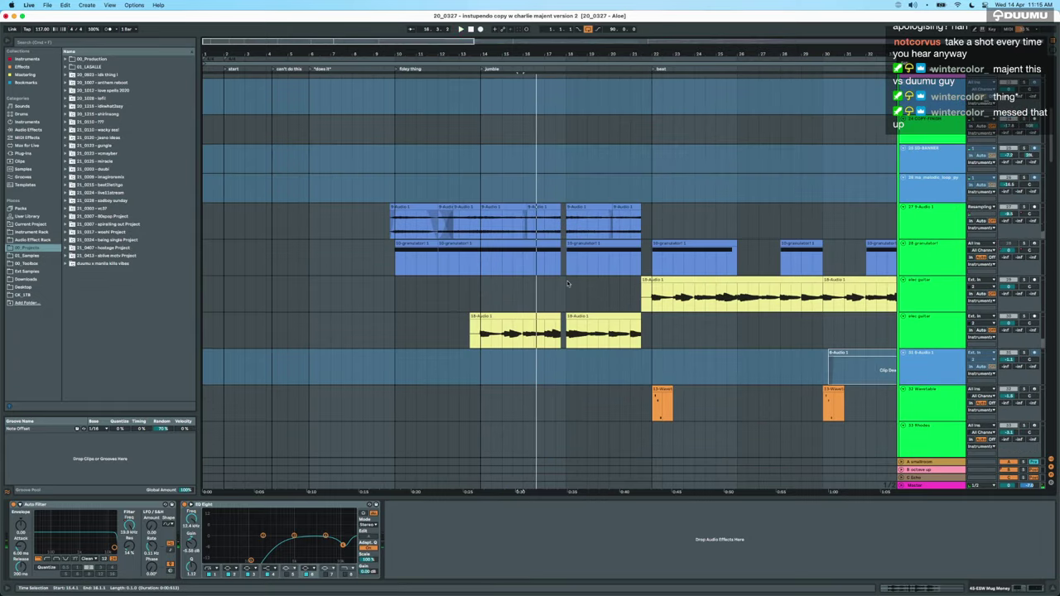
click(930, 342)
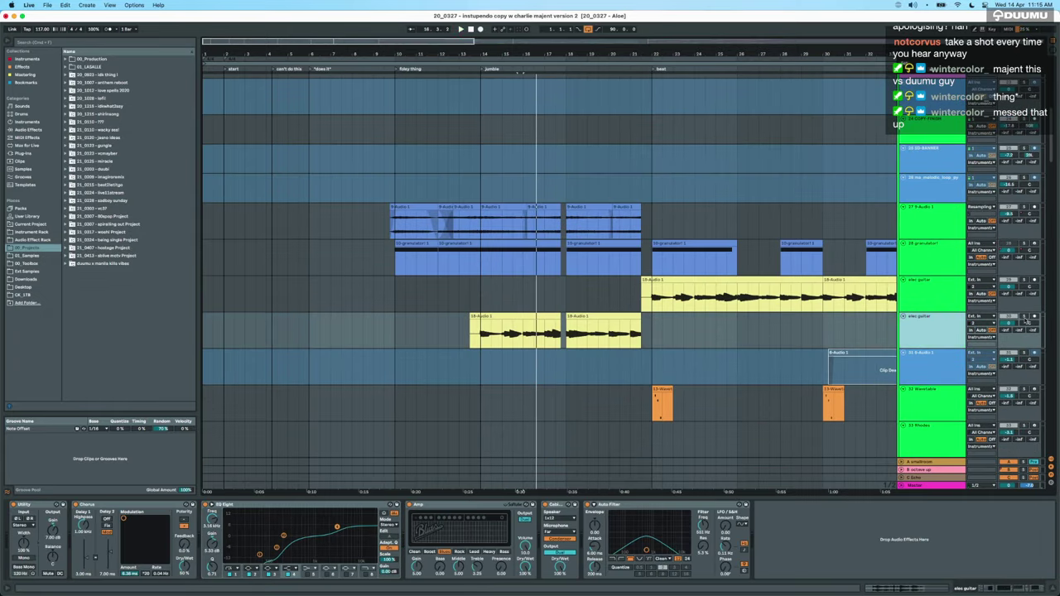
click(1025, 319)
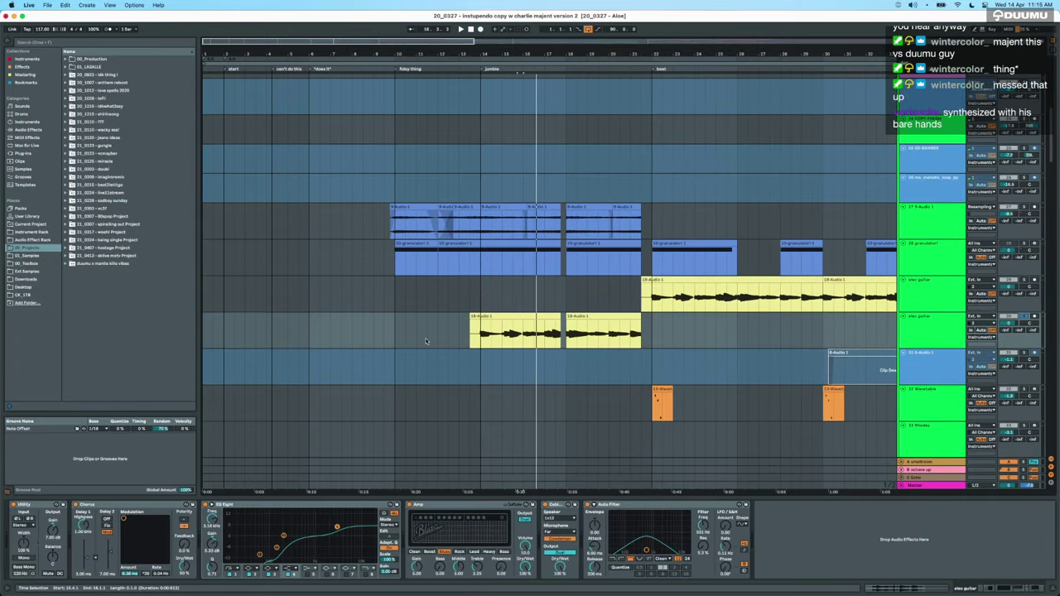
click(479, 334)
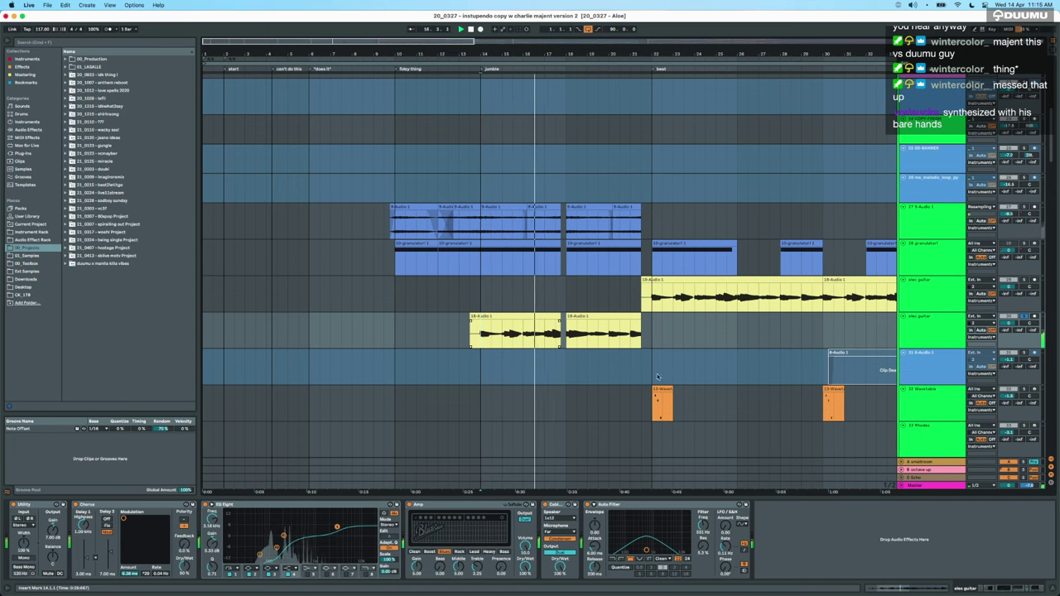
Add the 51 Group guitars to the soloed elec guitar and play both through the jumble section from bar 14.
scroll(658, 377, down, 15)
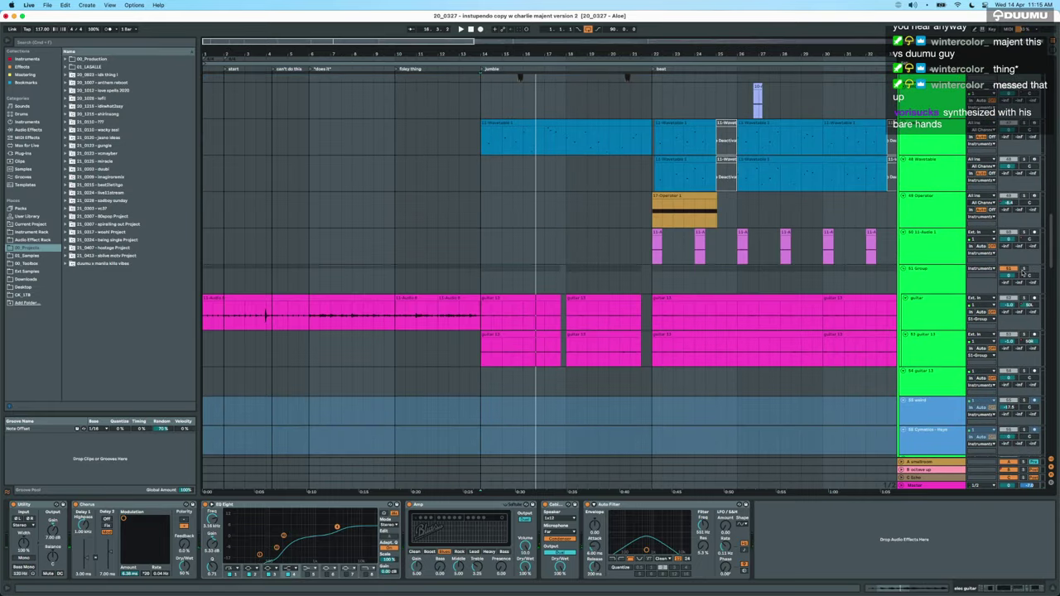
super+click(1023, 269)
key(space)
scroll(604, 187, up, 15)
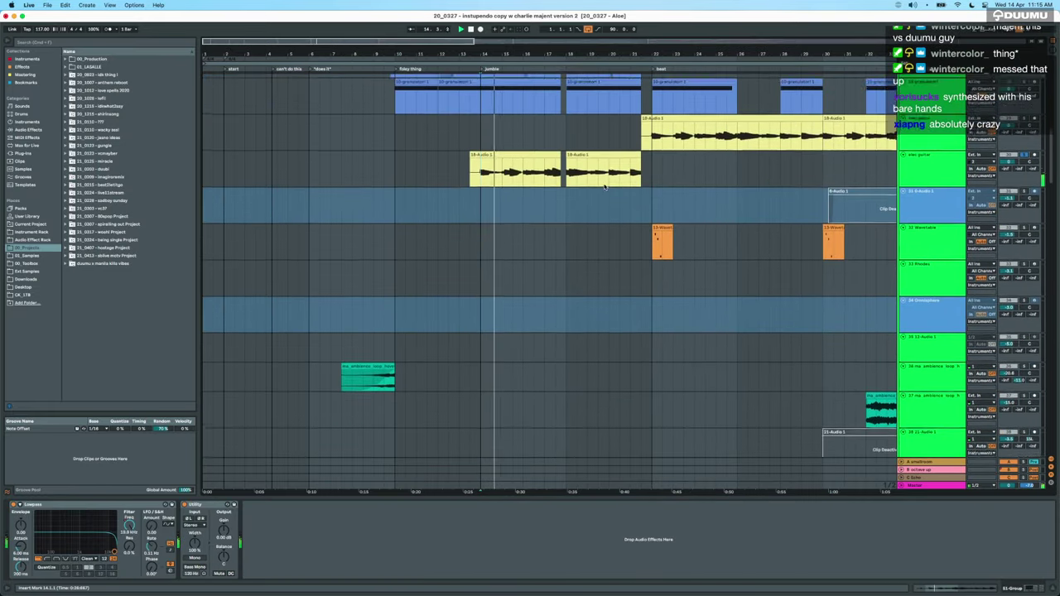
scroll(605, 187, up, 1)
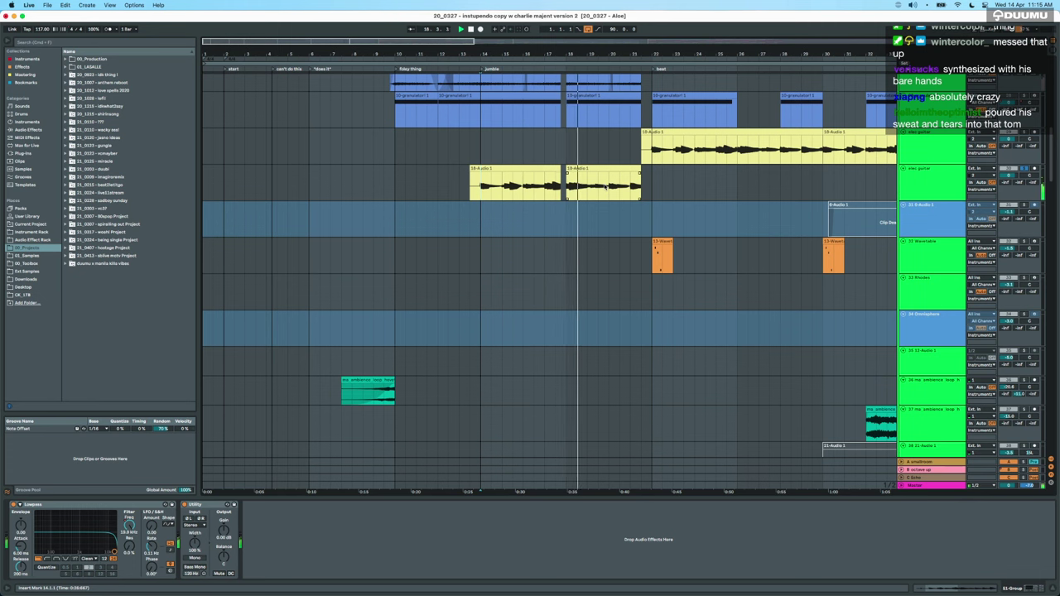
scroll(605, 187, up, 2)
scroll(606, 187, right, 2)
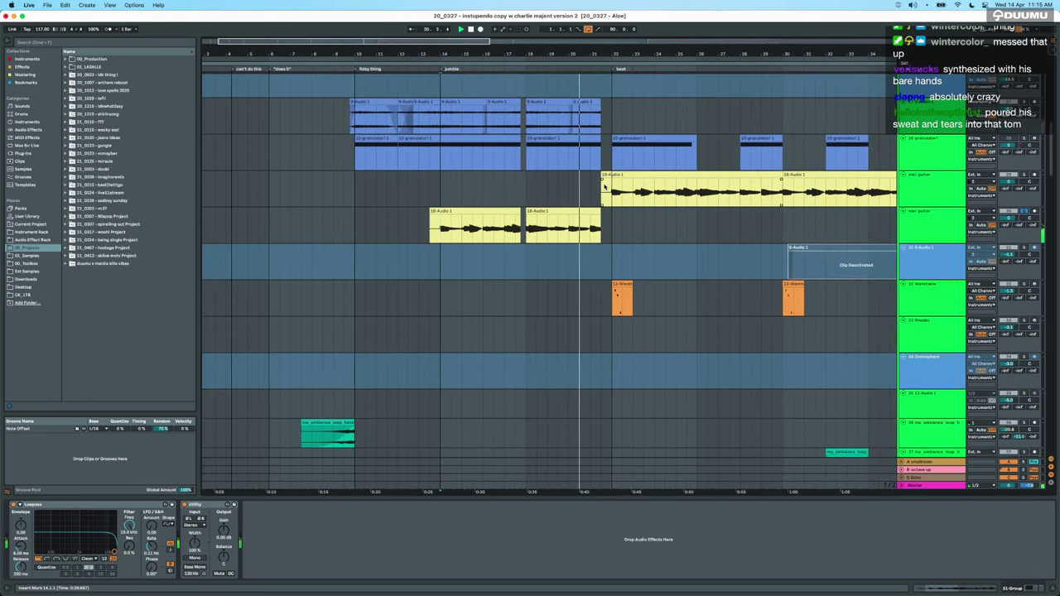
scroll(606, 187, up, 3)
scroll(606, 188, left, 1)
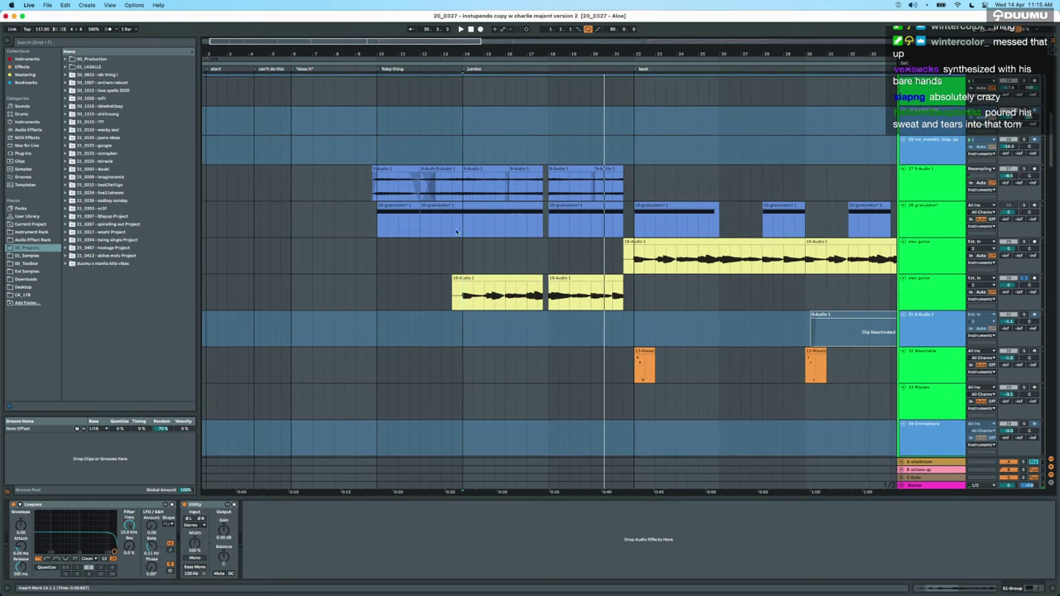
Solo the resampled audio track above the granulator, play it from bar 9, and show the granulator track's device chain.
click(454, 237)
click(927, 175)
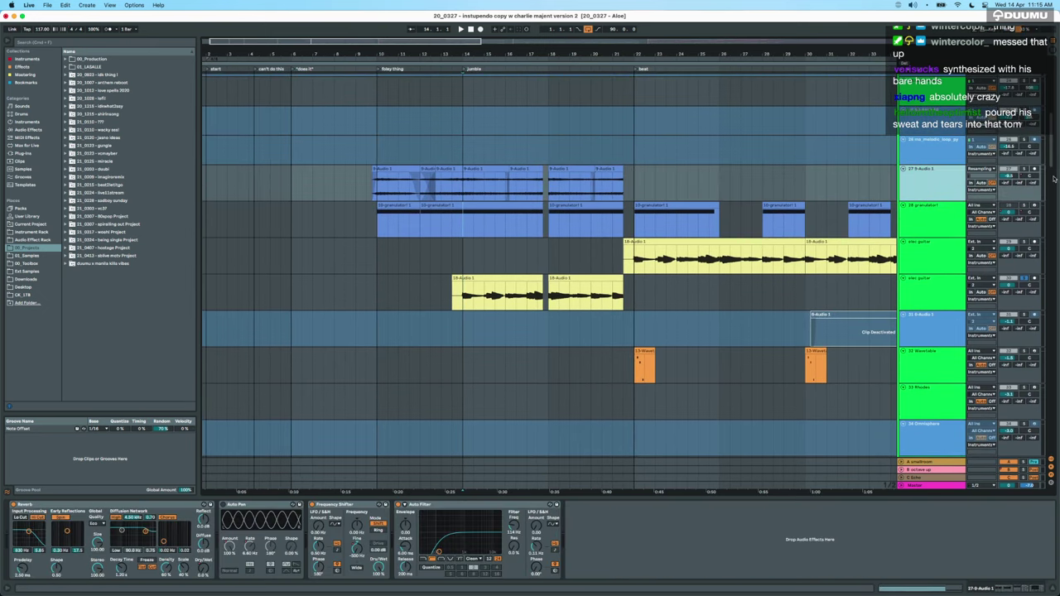
click(1025, 170)
click(367, 200)
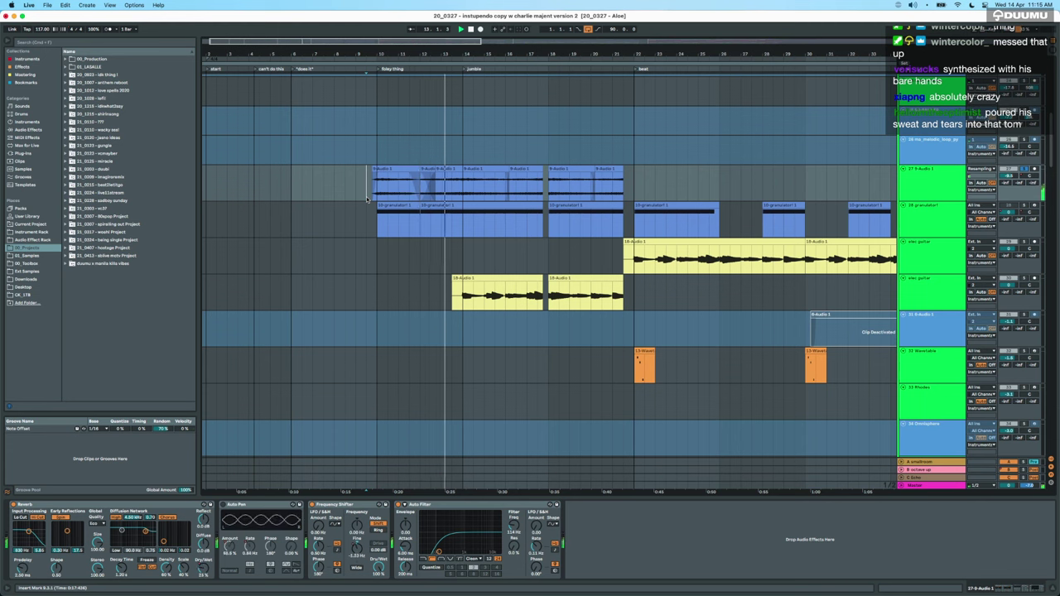
click(415, 237)
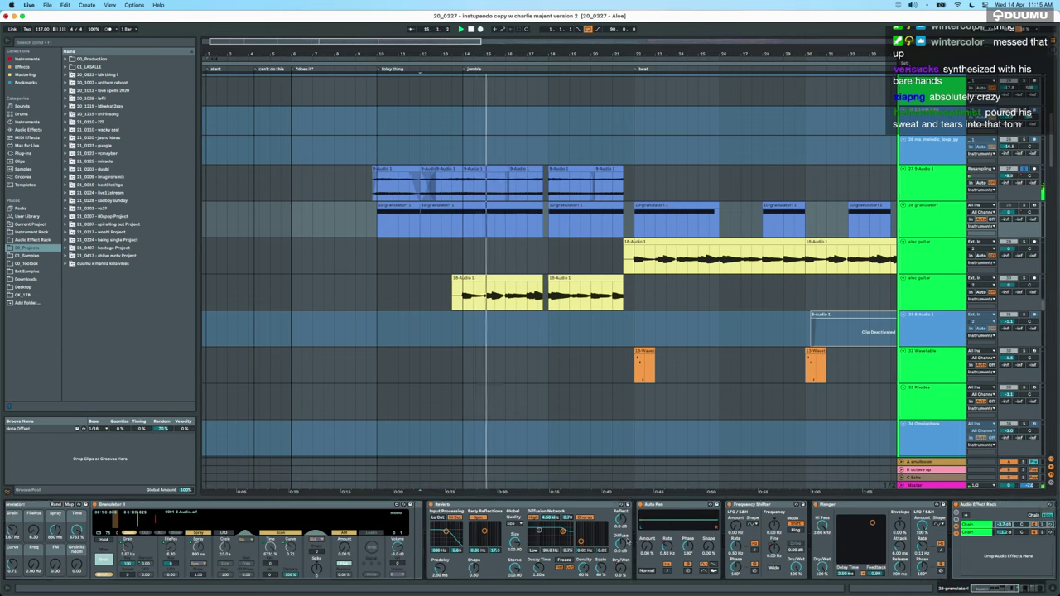
Examine the granulator track's devices through to the OTT, stop playback and place the insert marker at bar 9 on the resampled audio track.
scroll(627, 543, right, 10)
scroll(627, 543, right, 5)
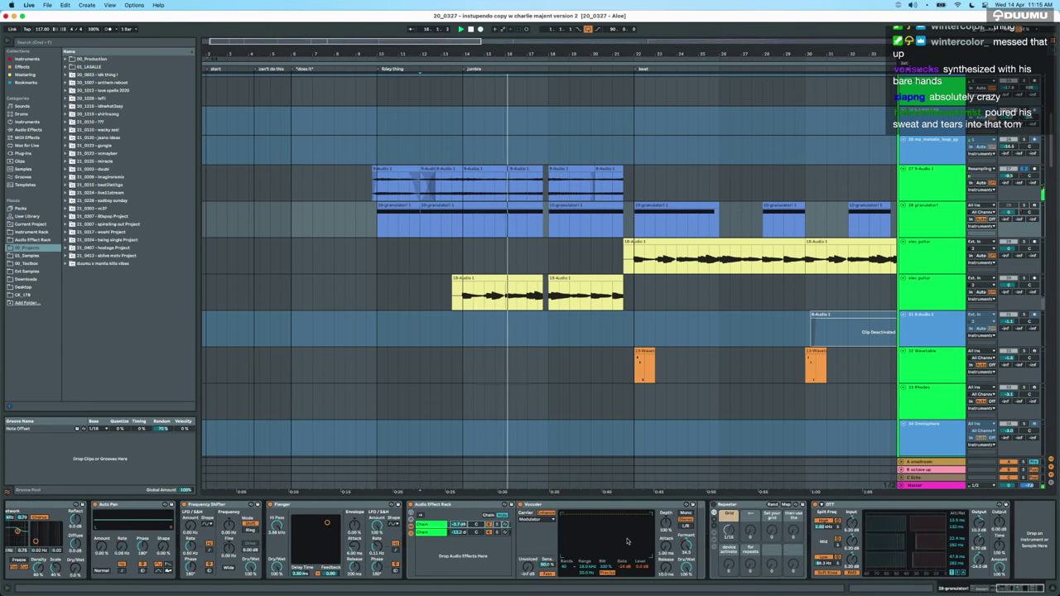
scroll(627, 543, left, 15)
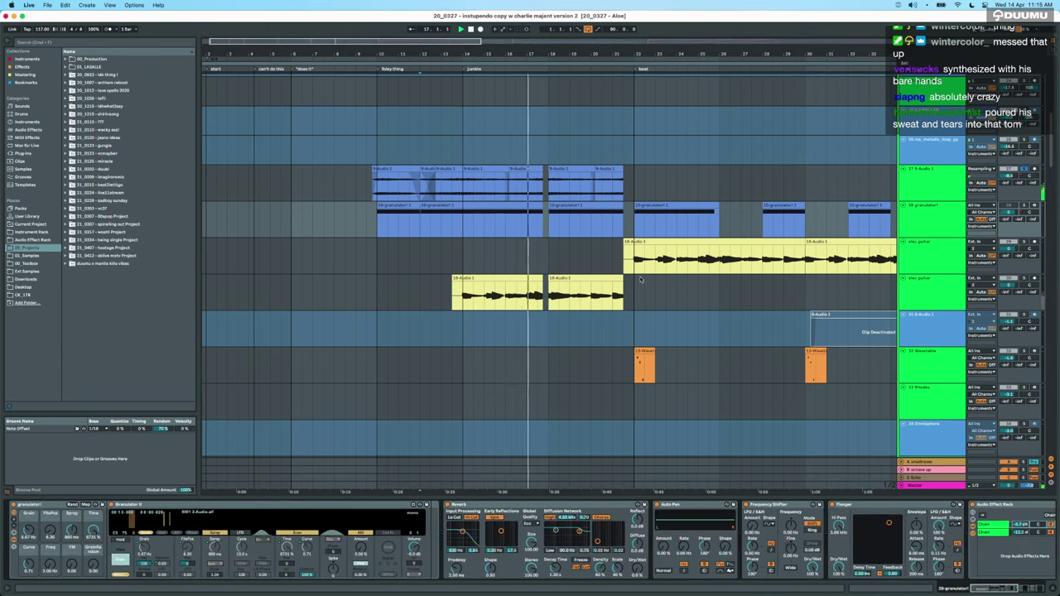
click(708, 223)
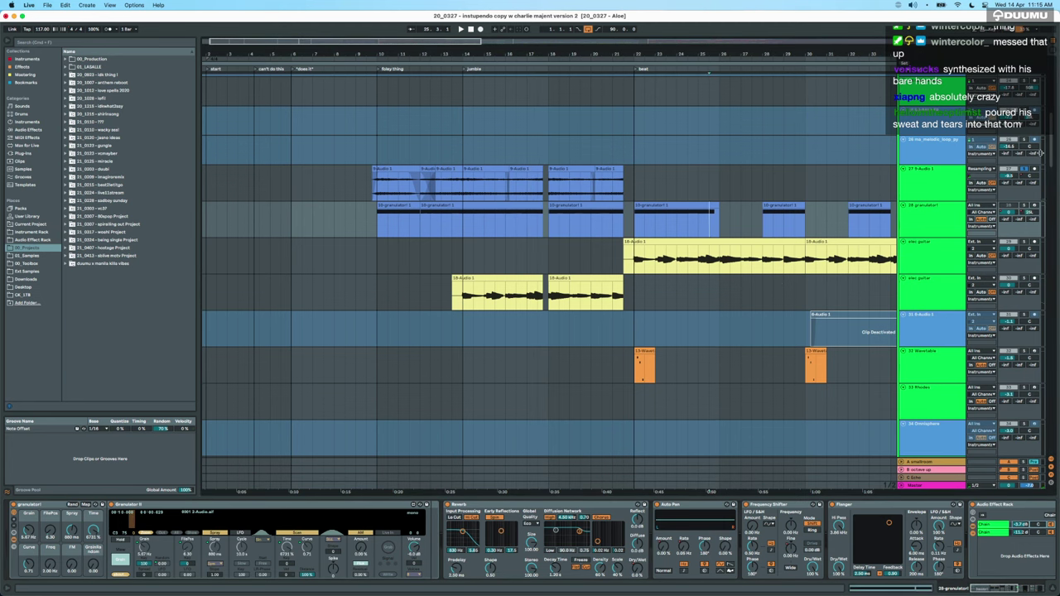
drag(625, 186, 370, 186)
click(356, 184)
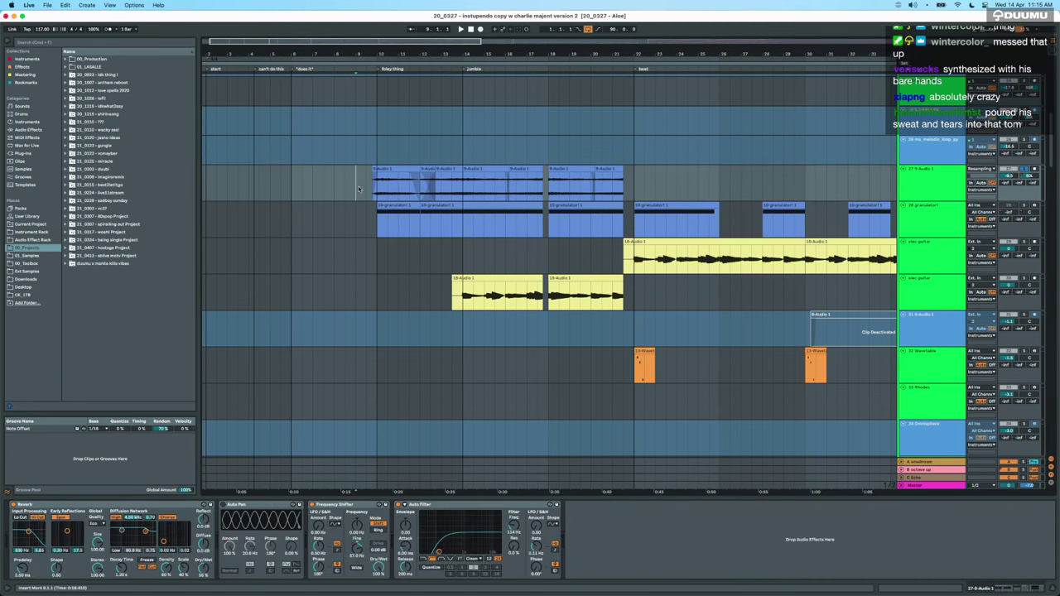
Play the beat section's full mix from bar 22, starting on the Drums group.
scroll(520, 261, up, 8)
scroll(519, 261, right, 3)
scroll(535, 313, up, 10)
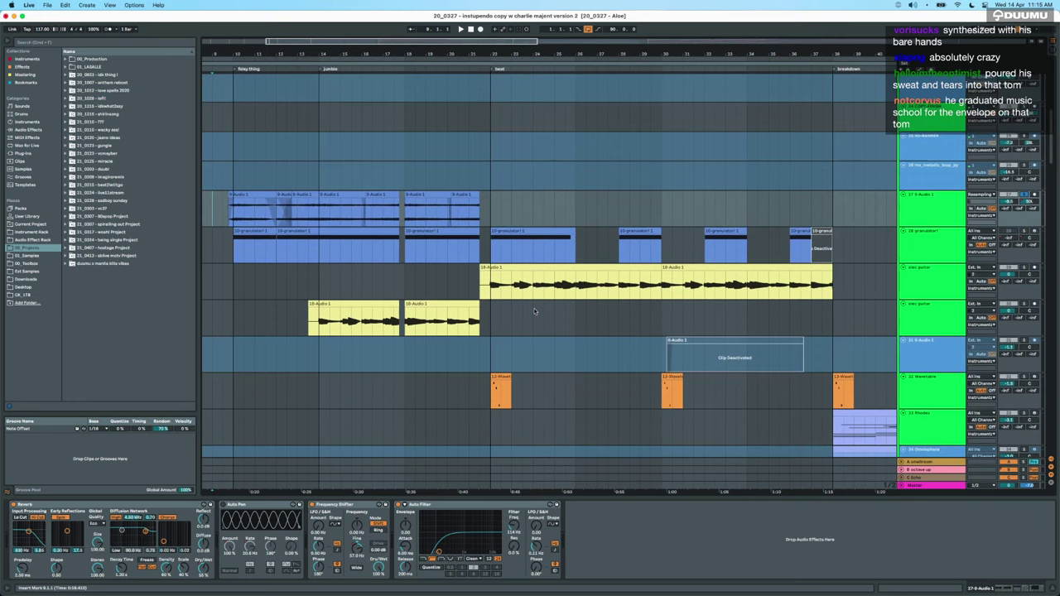
scroll(533, 333, down, 2)
scroll(468, 319, down, 15)
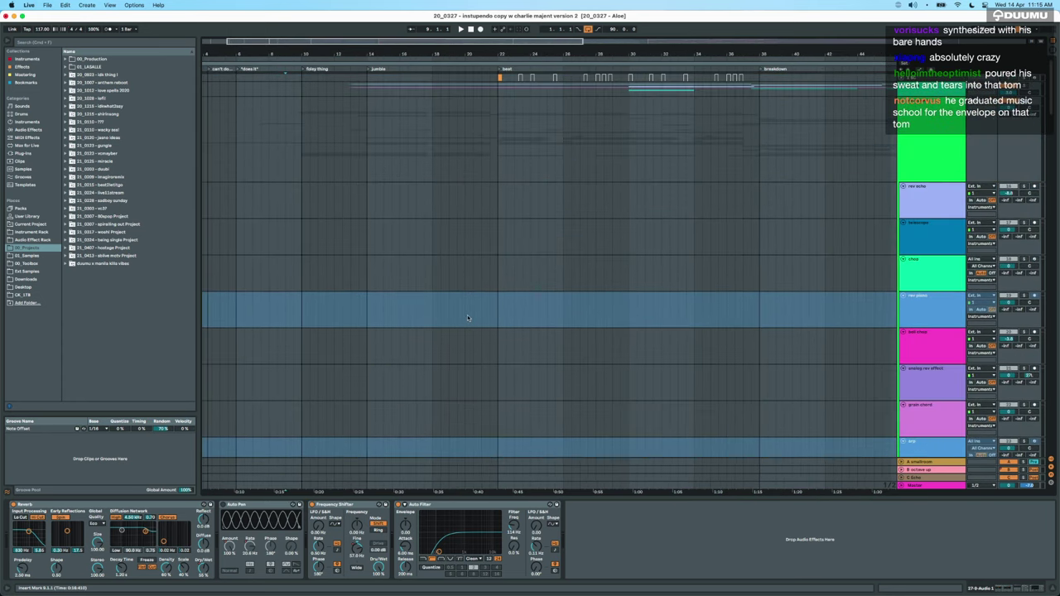
scroll(467, 318, down, 10)
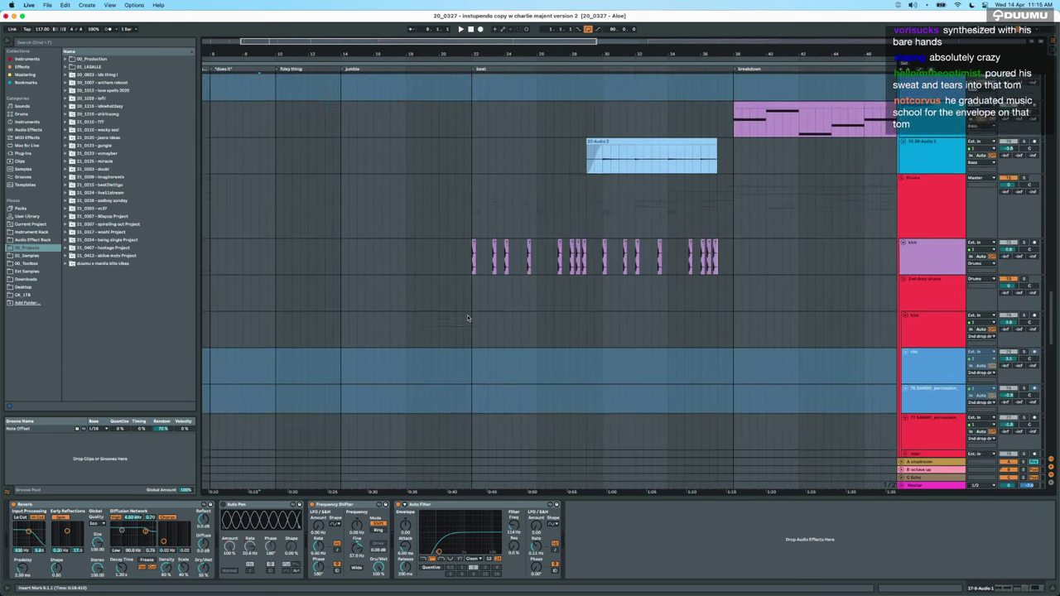
scroll(851, 190, up, 3)
scroll(850, 190, right, 2)
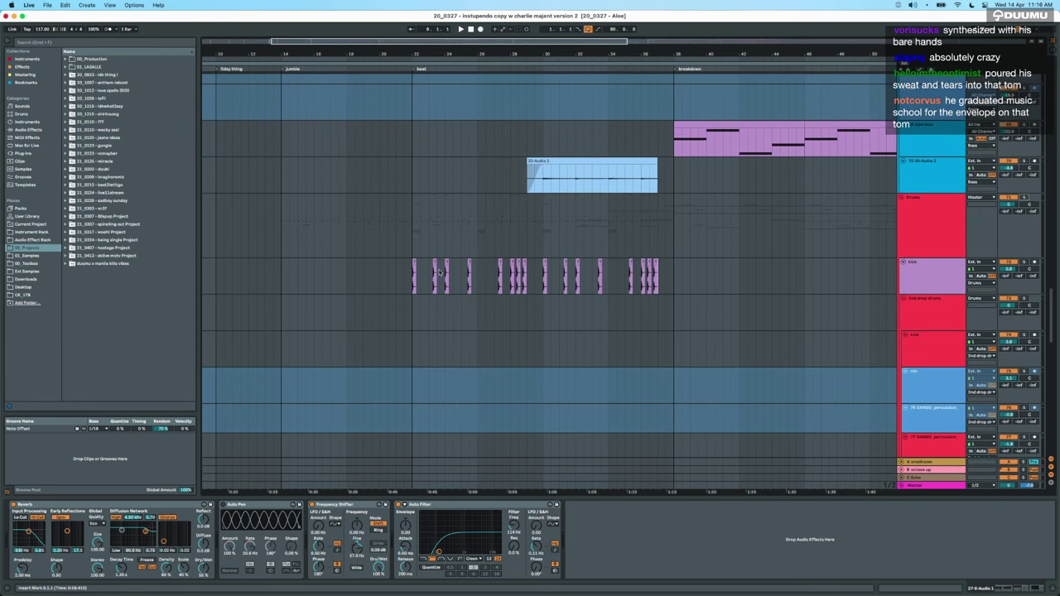
click(404, 238)
key(space)
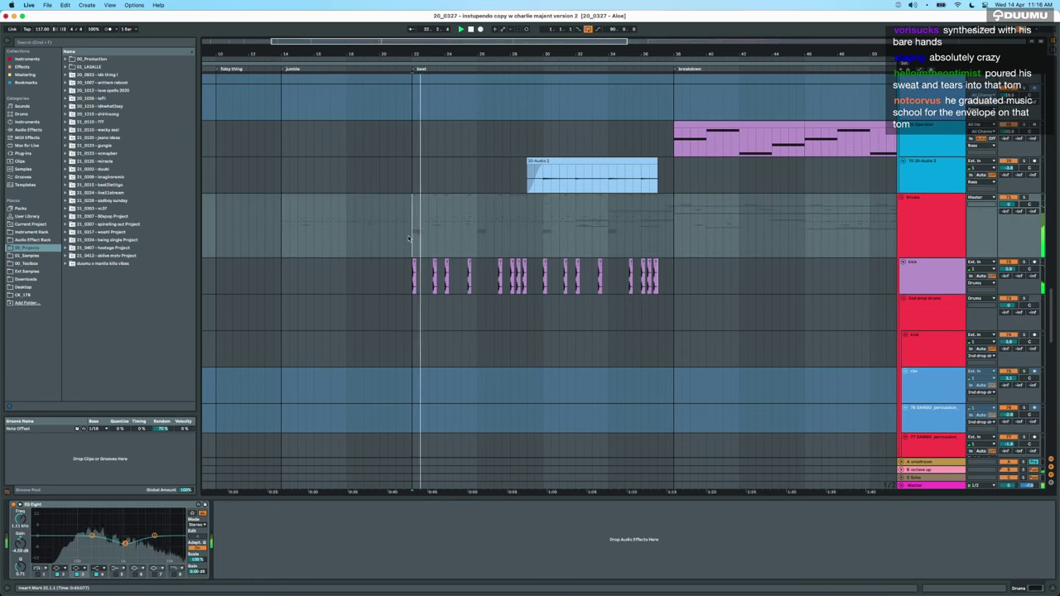
Look over the guitar, bass and instrument tracks while the beat section plays, and stop playback.
scroll(408, 238, up, 5)
scroll(409, 239, up, 10)
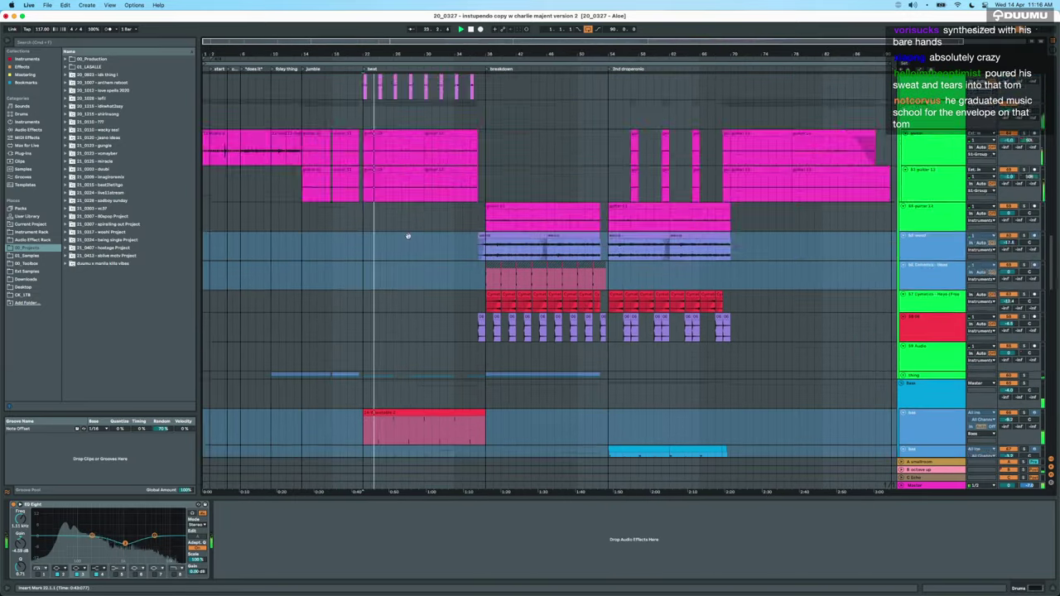
scroll(409, 239, up, 1)
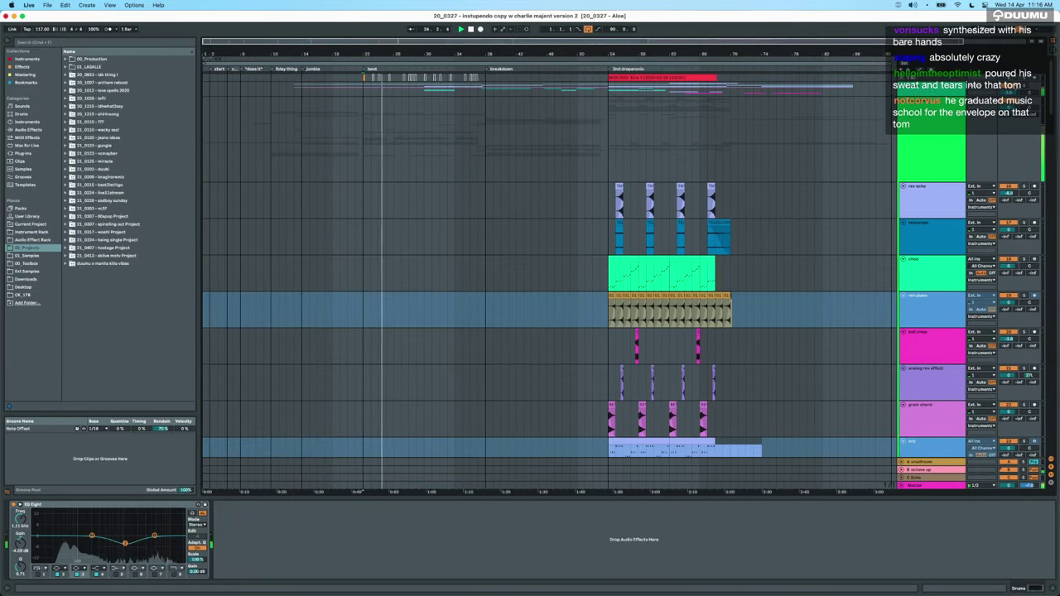
scroll(338, 391, down, 3)
scroll(338, 390, down, 5)
scroll(375, 377, up, 3)
key(space)
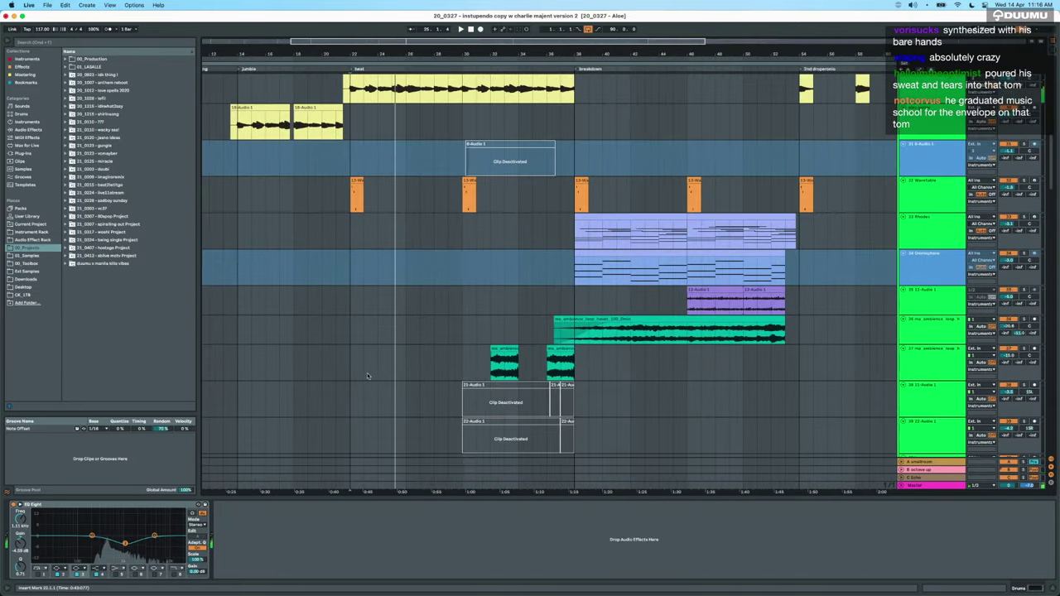
Set the loop over the 16-bar beat section from bar 22 and survey the instrument, bass and drum tracks in it.
drag(353, 364, 576, 358)
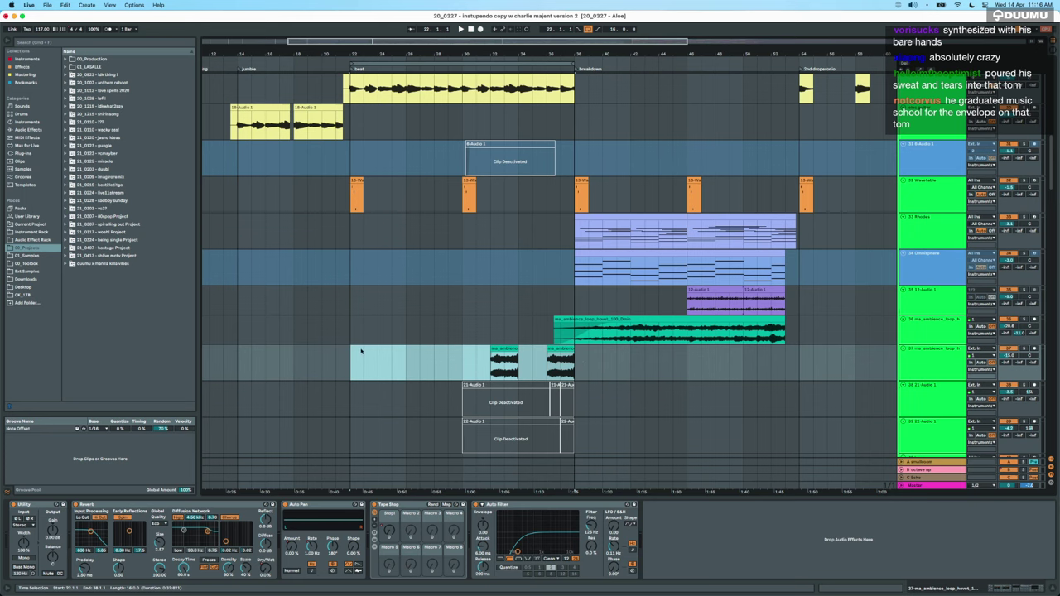
scroll(361, 352, up, 3)
scroll(361, 352, up, 5)
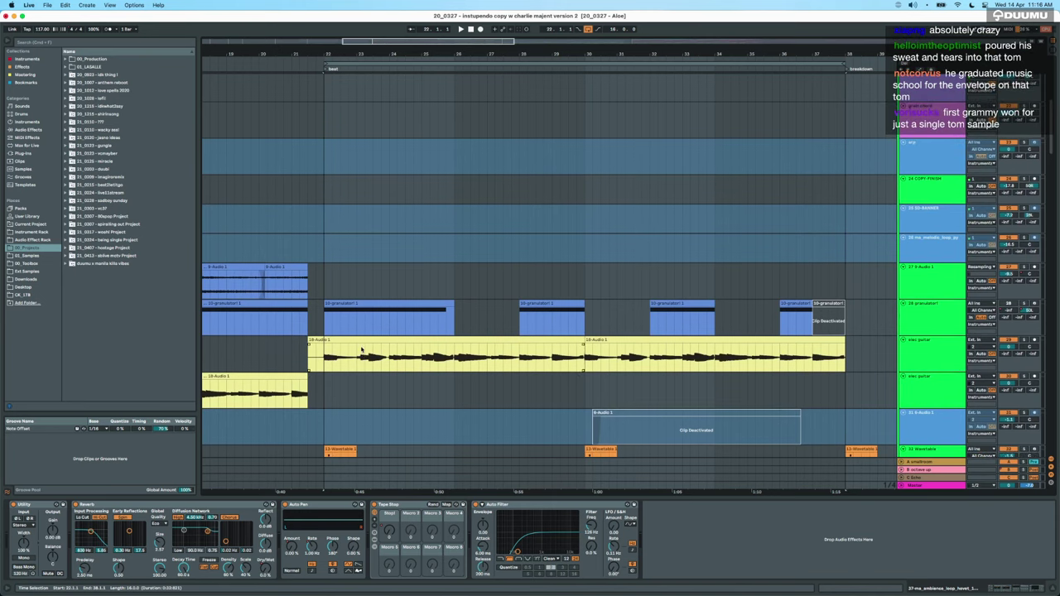
scroll(361, 352, down, 5)
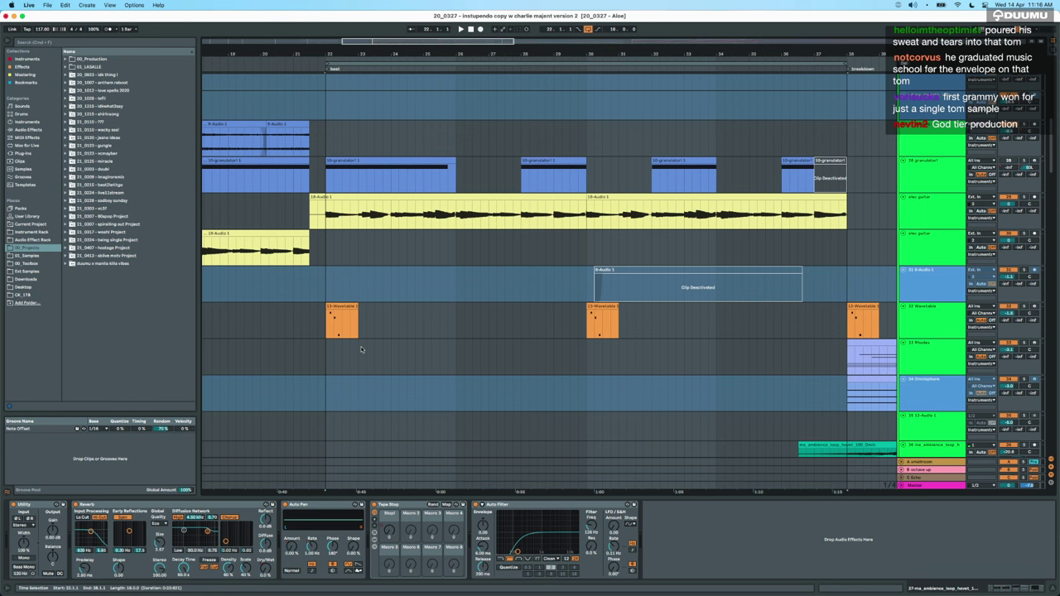
scroll(360, 350, down, 15)
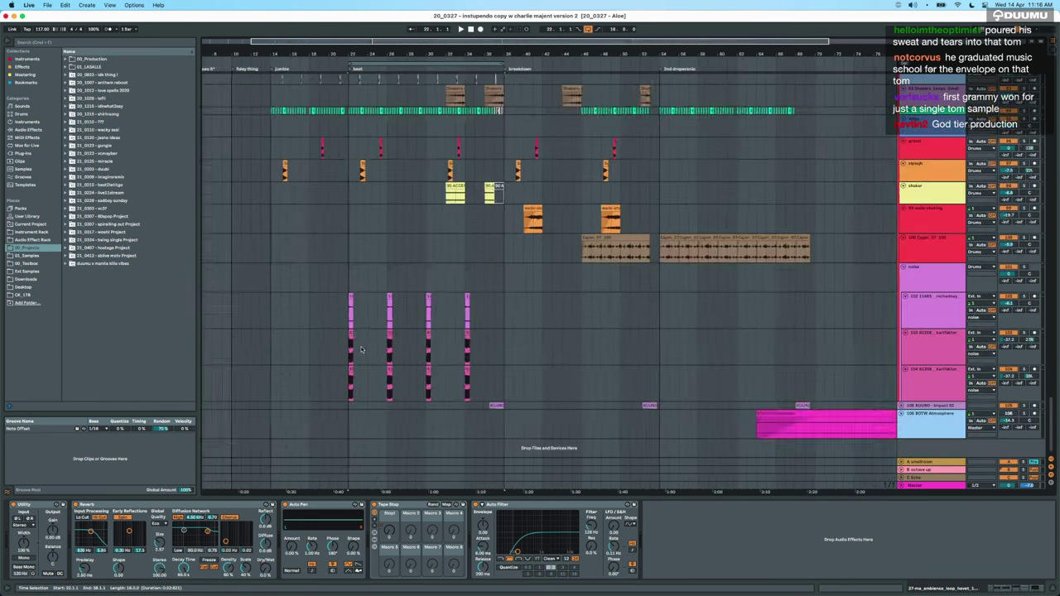
scroll(360, 349, up, 15)
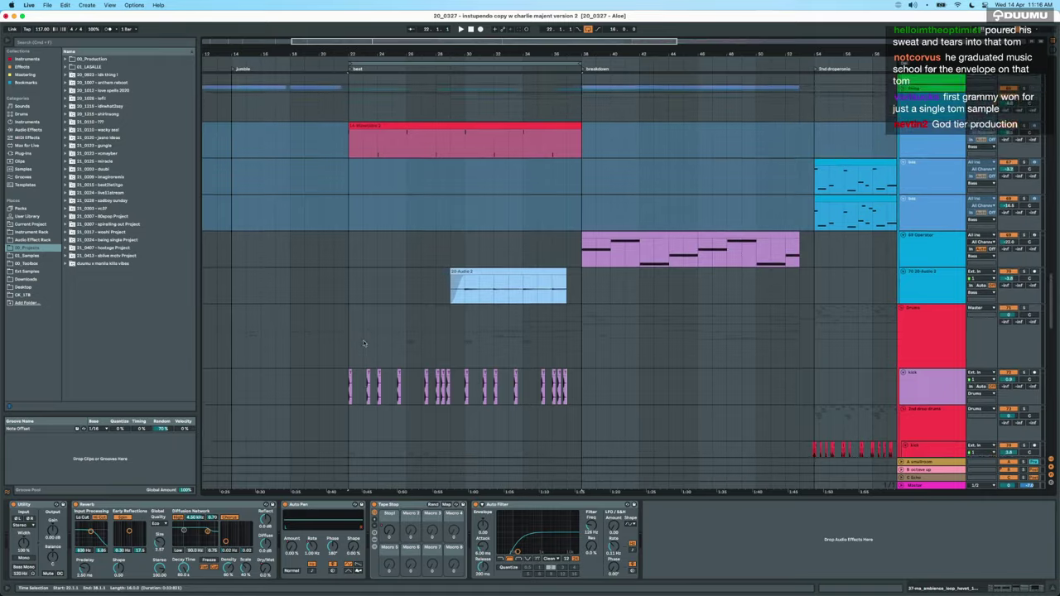
scroll(363, 343, up, 10)
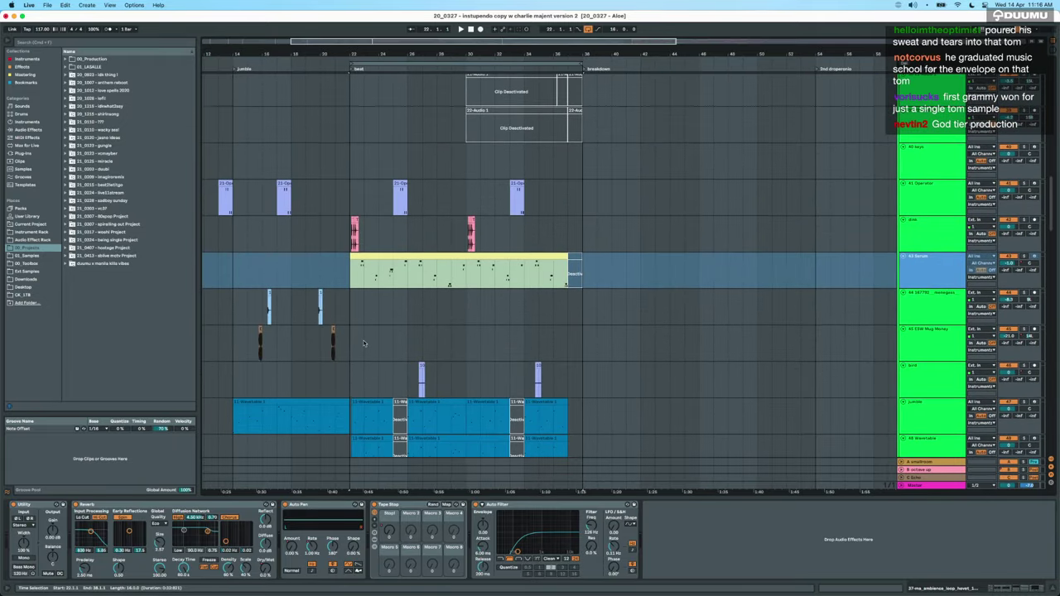
Solo the Bass group and play the first bass track's clip from bar 22.
click(343, 349)
scroll(346, 367, down, 2)
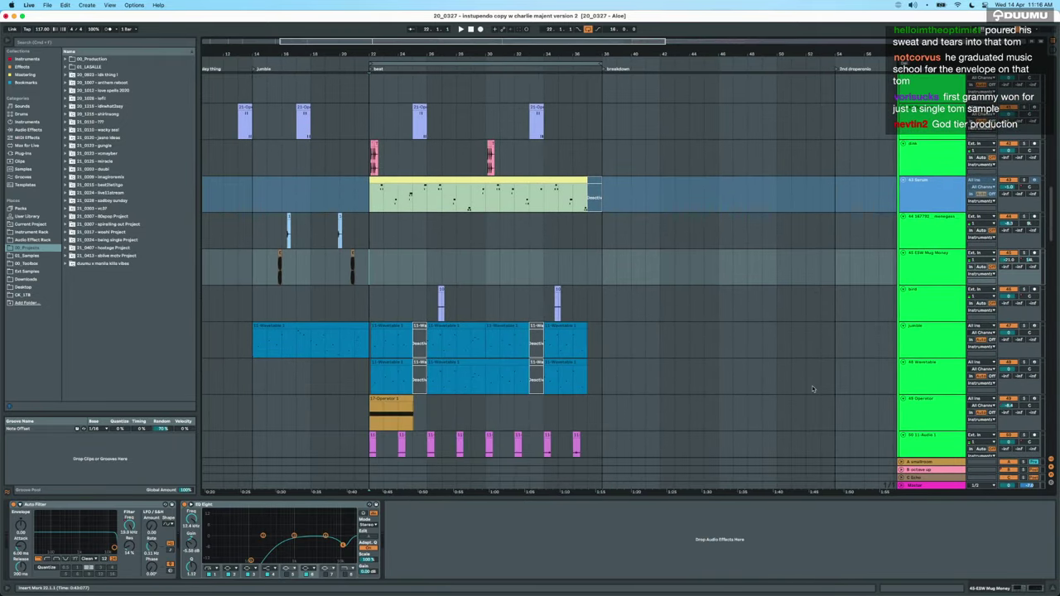
scroll(813, 389, down, 10)
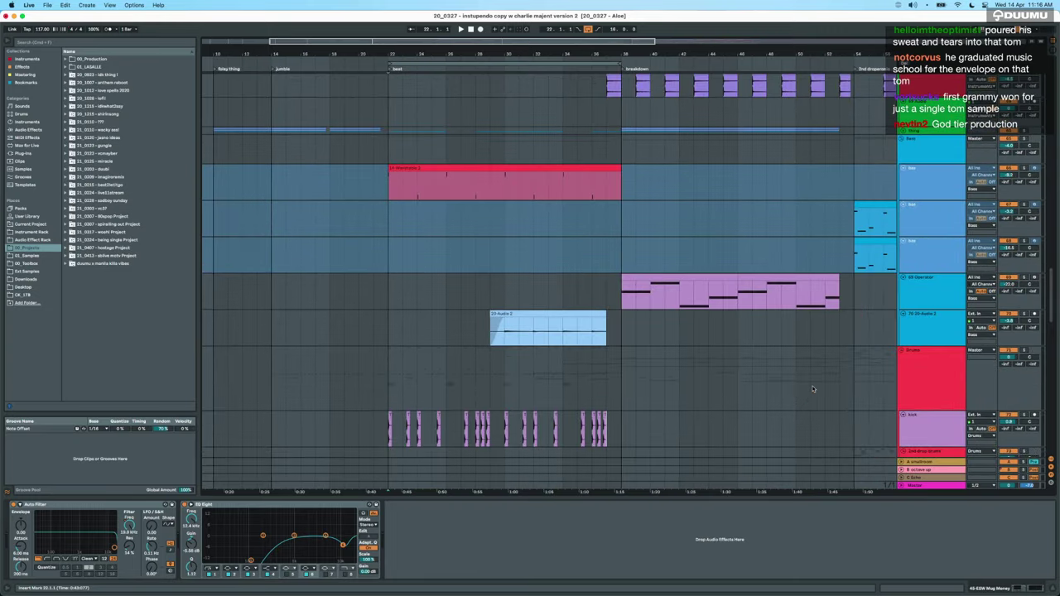
click(963, 141)
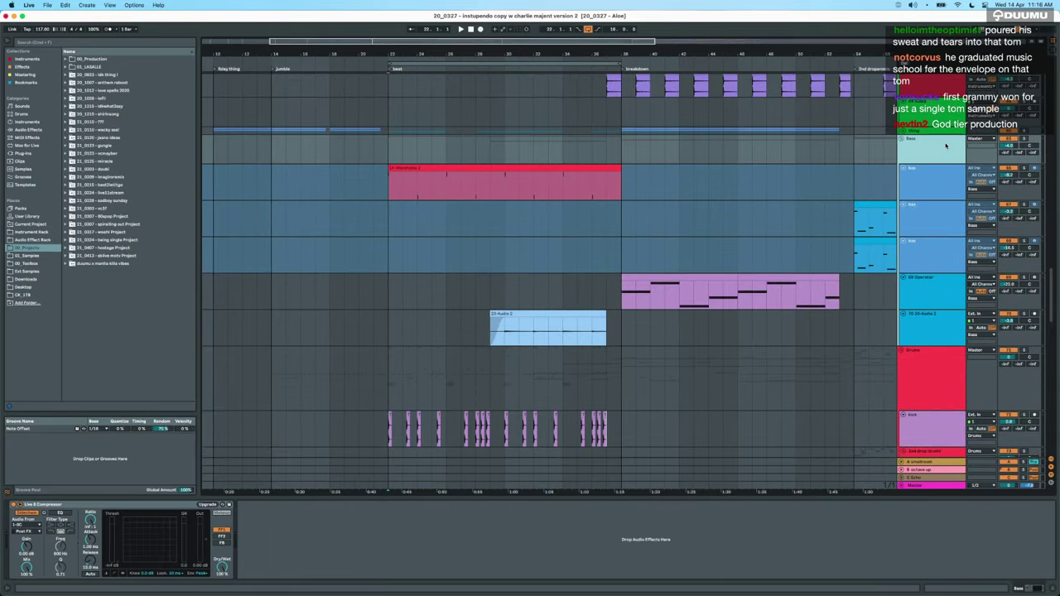
click(387, 183)
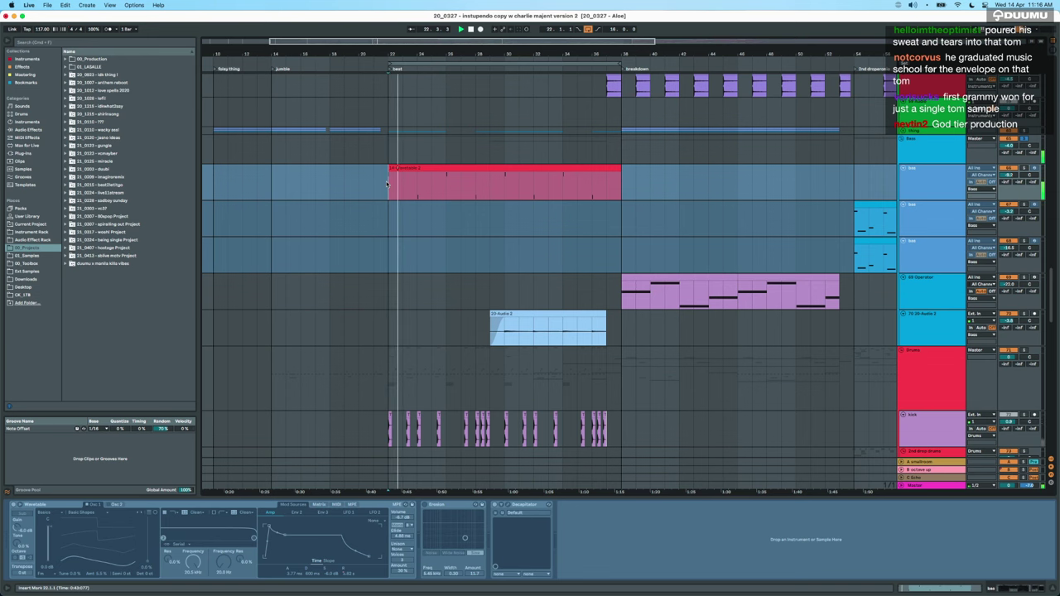
Show the MIDI notes of the beat section's bass clip, hide the detail view and stop playback.
click(444, 164)
double_click(441, 168)
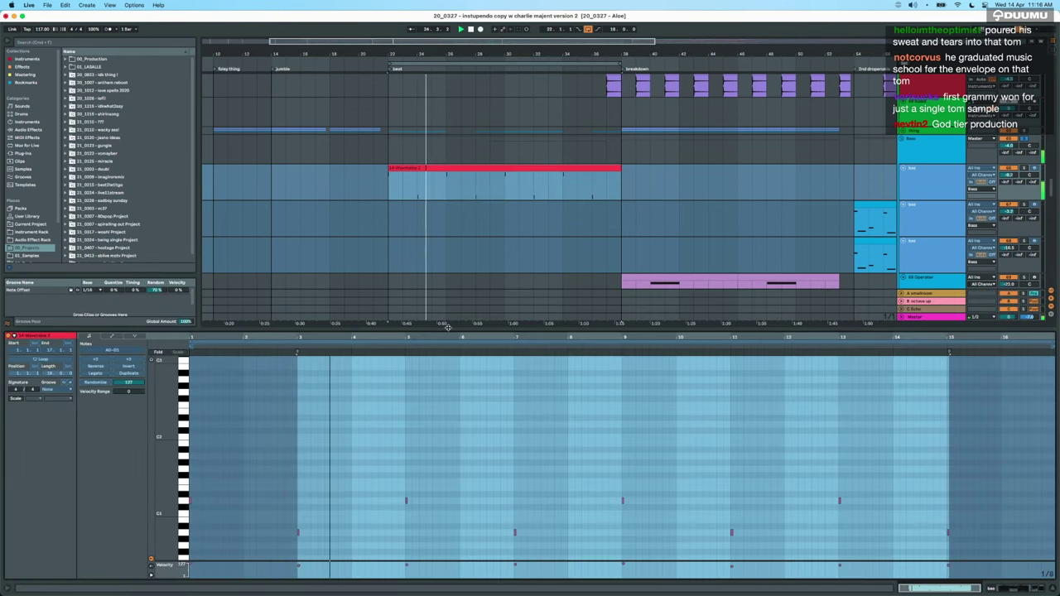
key(super+alt+l)
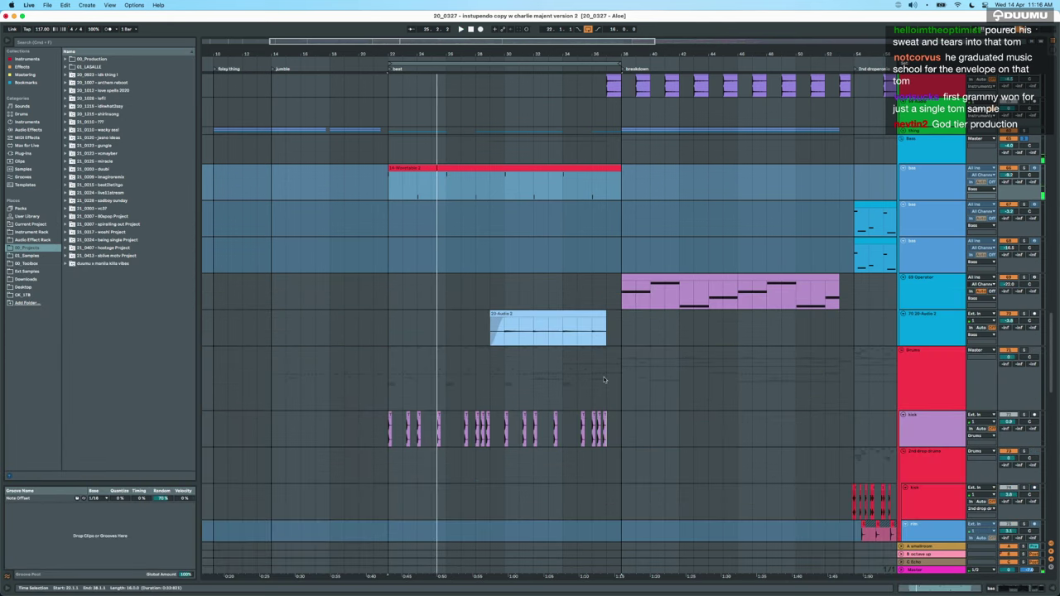
Solo the Drums group instead of Bass and play it from bar 22 while looking through its percussion and noise tracks.
scroll(604, 380, down, 8)
scroll(604, 379, up, 3)
scroll(605, 378, down, 9)
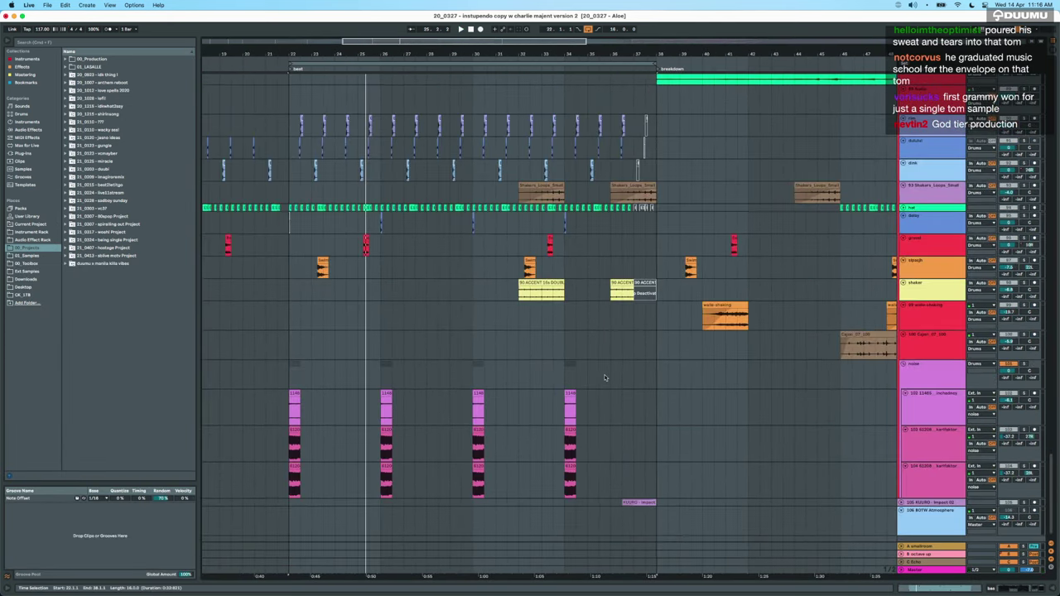
scroll(604, 378, up, 5)
click(1042, 414)
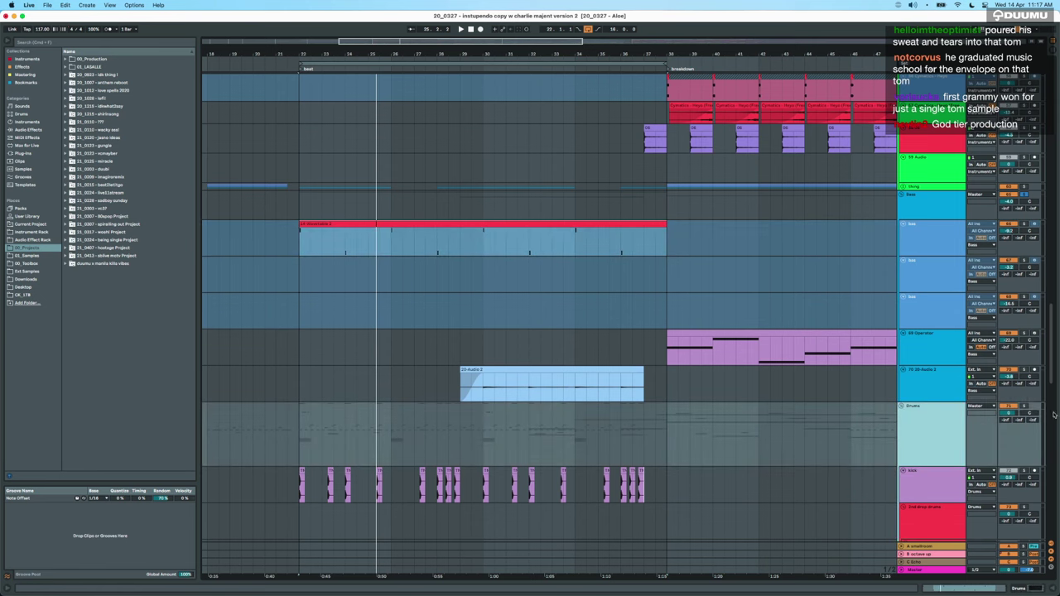
click(1024, 403)
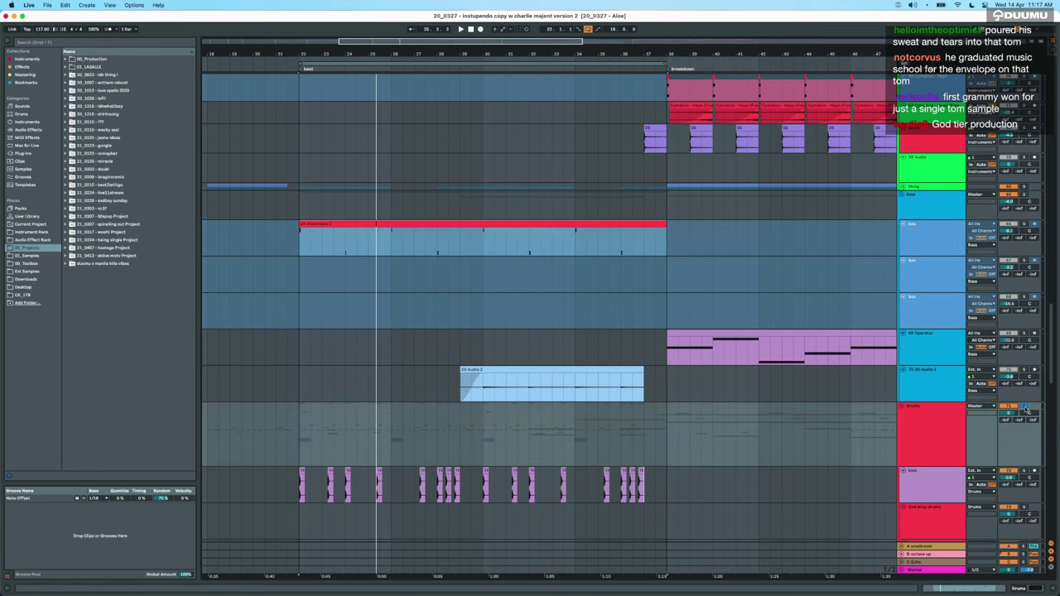
click(301, 450)
key(space)
scroll(301, 450, down, 8)
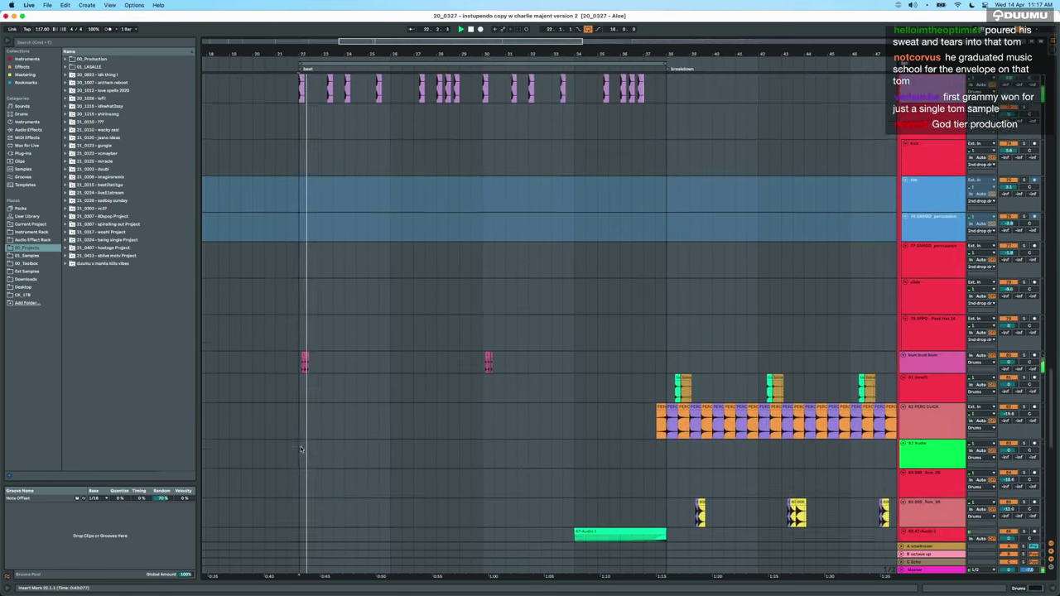
scroll(301, 450, down, 8)
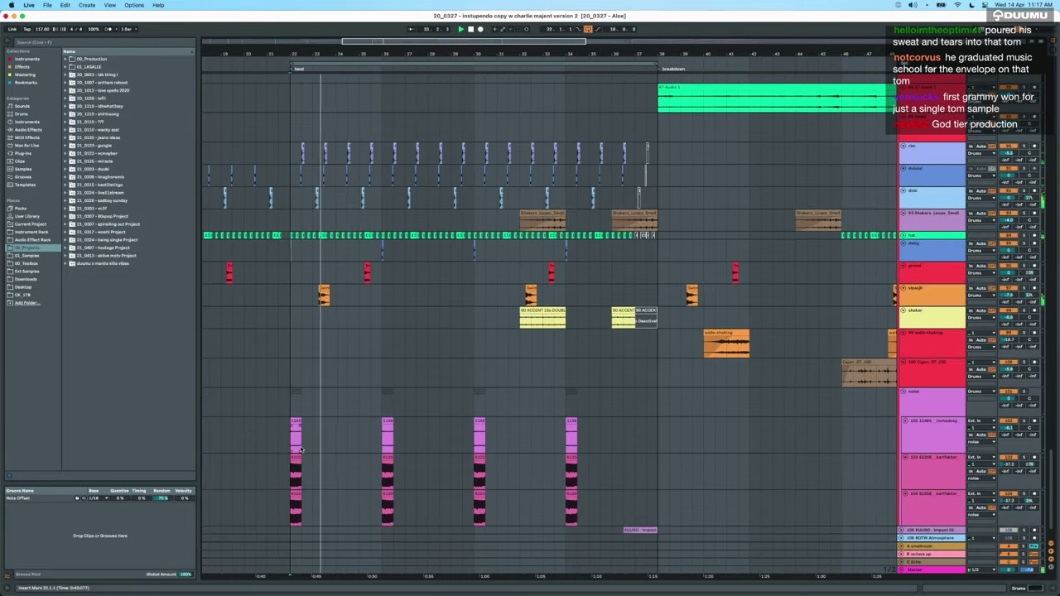
scroll(303, 444, up, 3)
scroll(302, 442, down, 2)
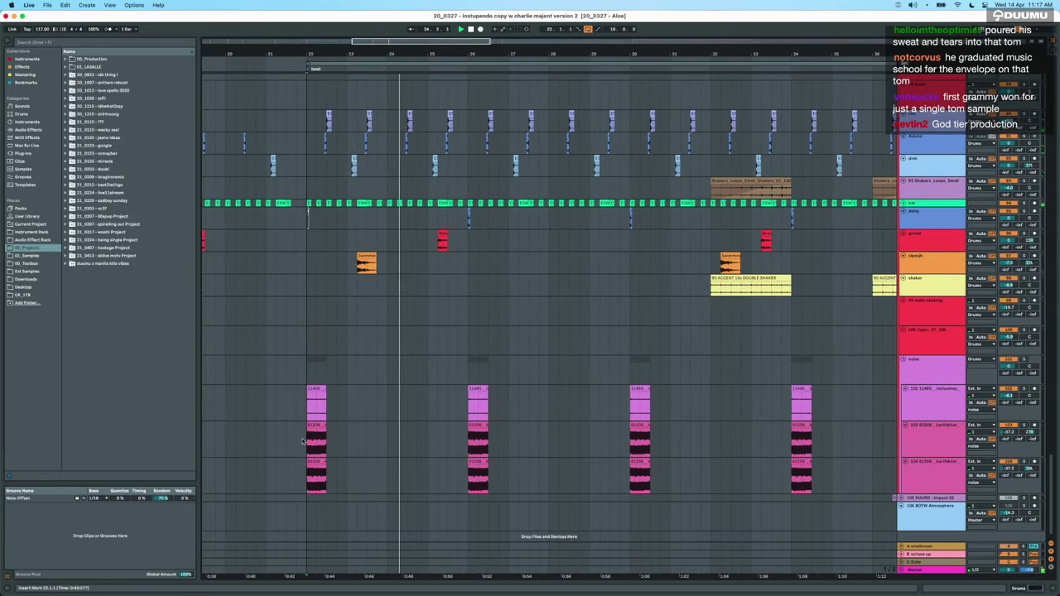
Select the noise group's first four bars of the beat section, bar 22 to 26, and play the drums from there.
drag(310, 369, 346, 367)
scroll(345, 367, up, 5)
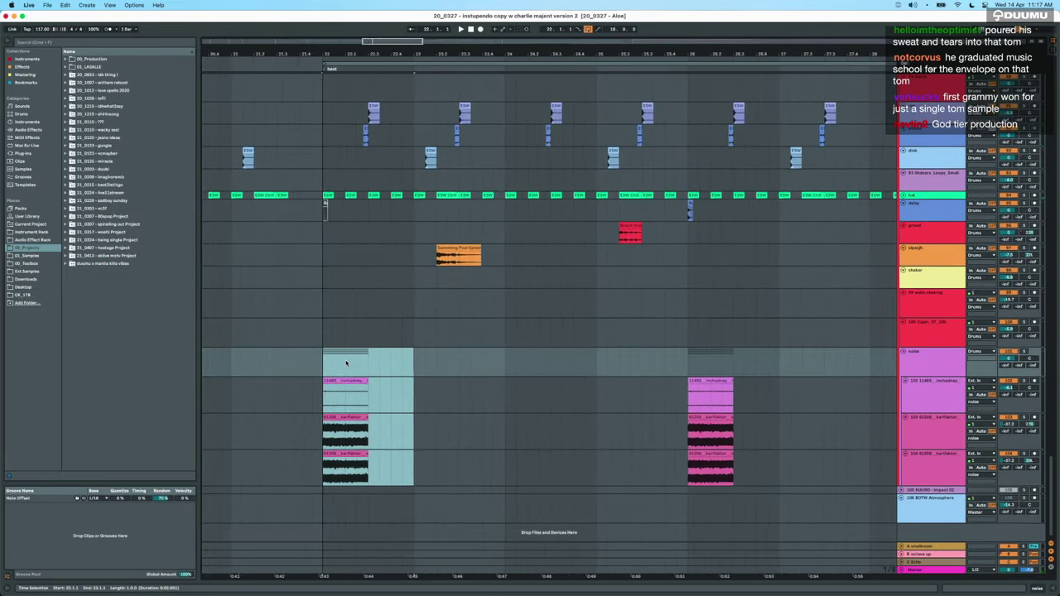
scroll(347, 363, down, 5)
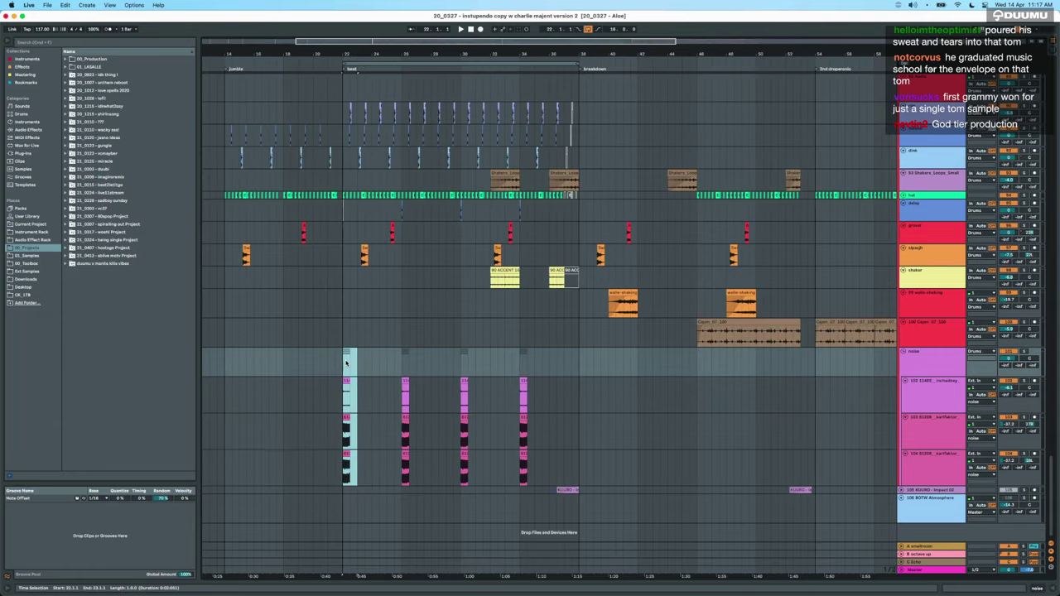
shift+click(402, 361)
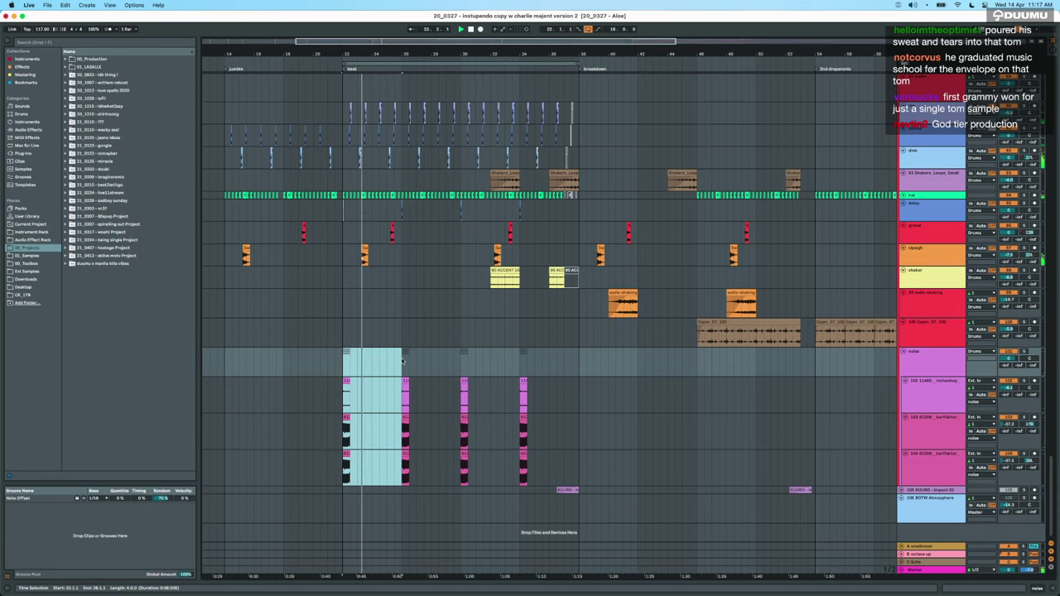
scroll(402, 361, up, 3)
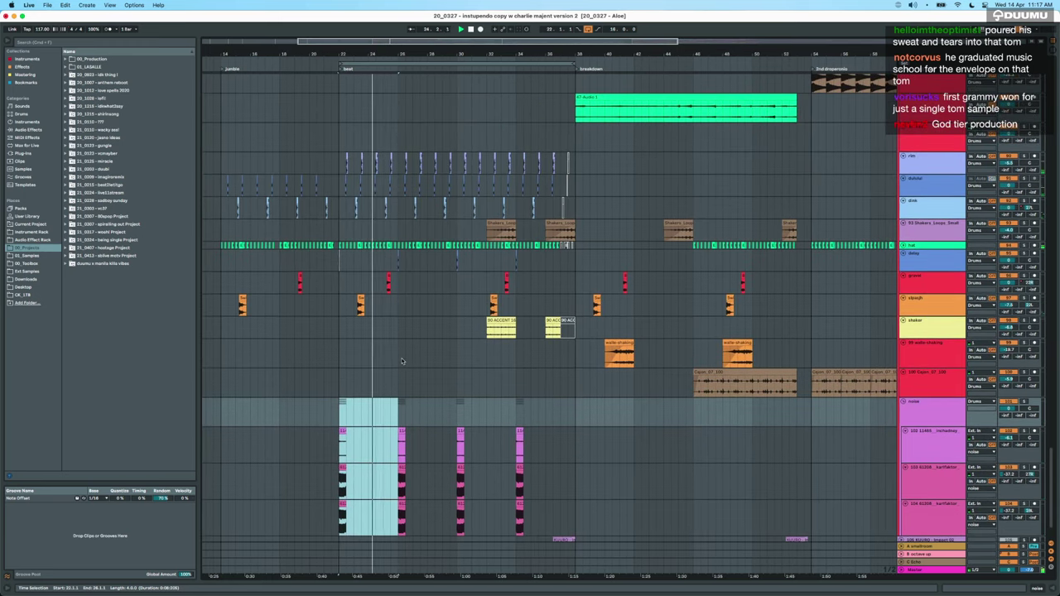
Point out the noise group's stretch from bar 30 to 38, stop playback and place the insert marker at 31.3.1.
drag(457, 406, 577, 404)
drag(458, 382, 511, 406)
click(480, 405)
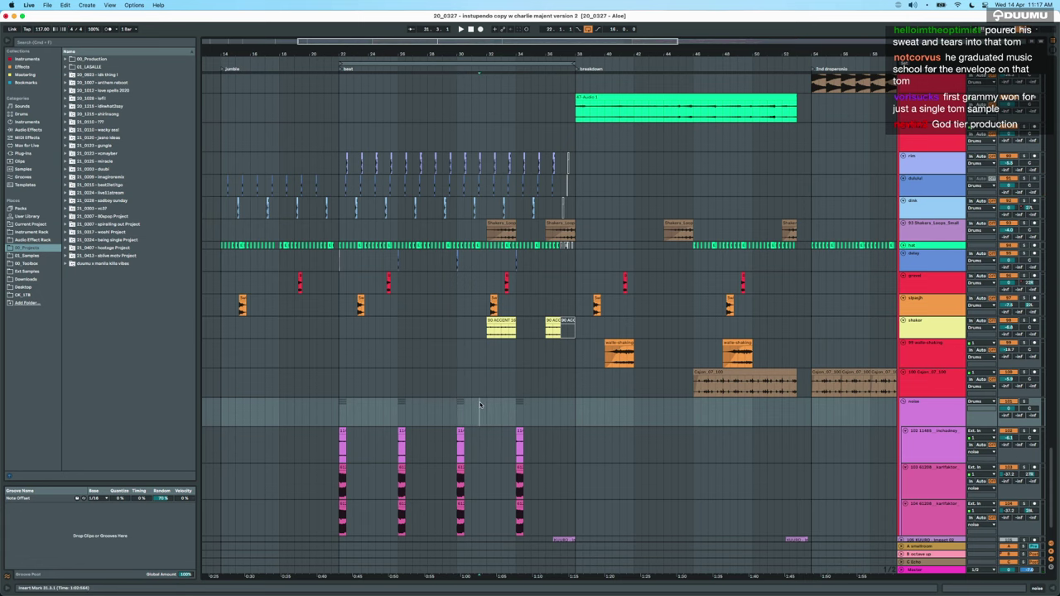
Place the insert marker at bar 32 and play the soloed drums through to the end of the beat section.
scroll(486, 406, up, 2)
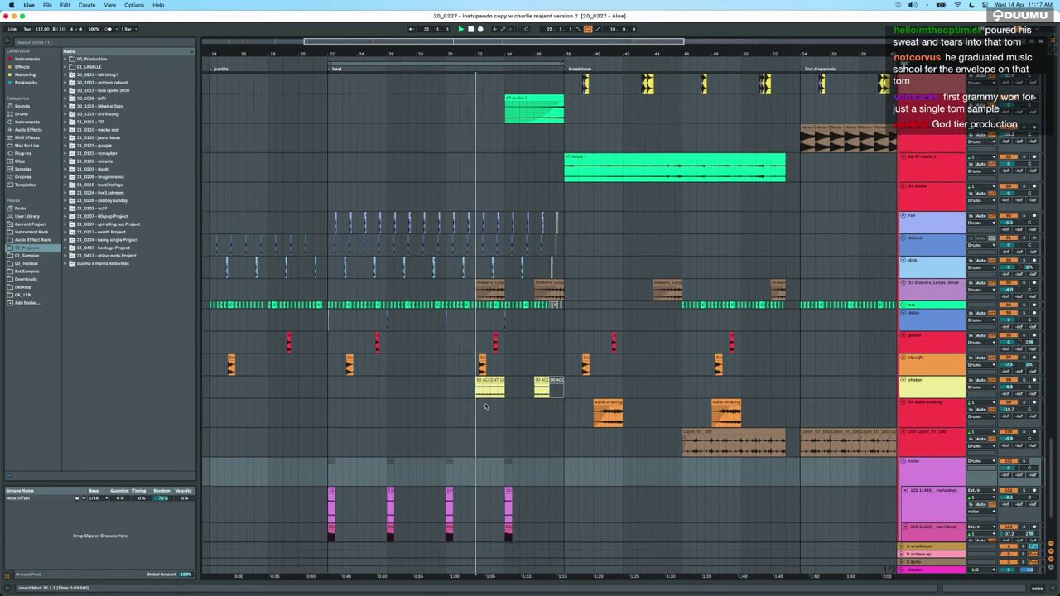
key(space)
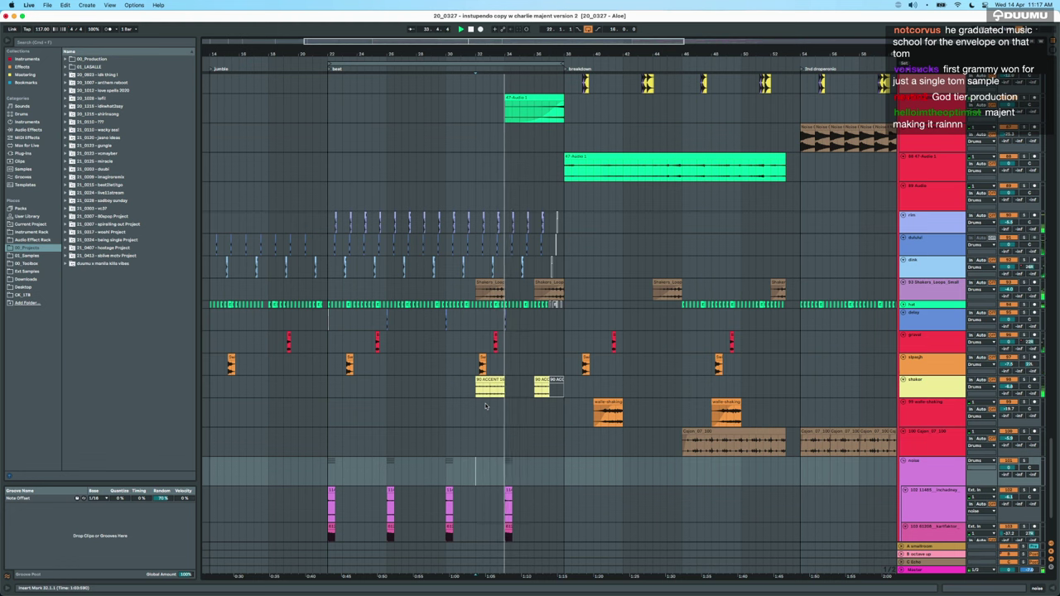
scroll(486, 406, up, 3)
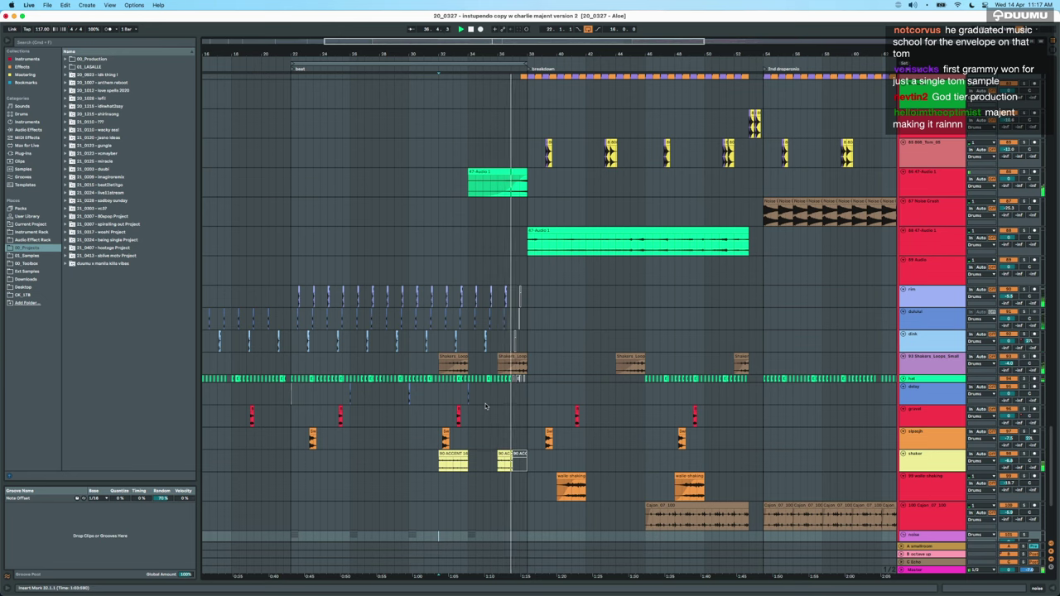
key(space)
Play the drums from the delay track's hit at 34.1.1, and solo the Shakers_Loops_Small track from 32.4.1.
scroll(468, 399, up, 5)
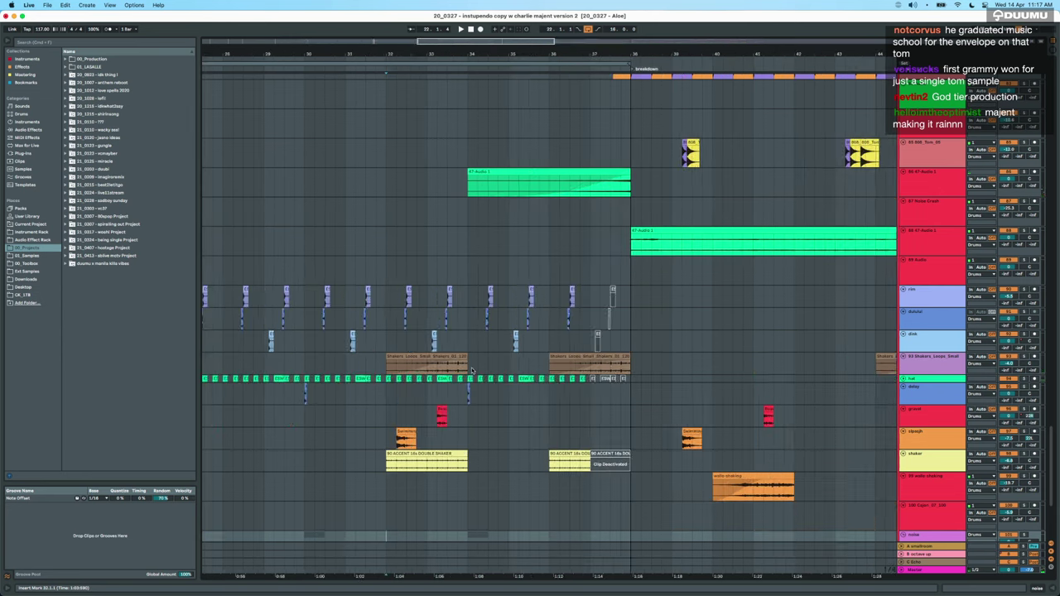
click(458, 416)
click(460, 400)
key(space)
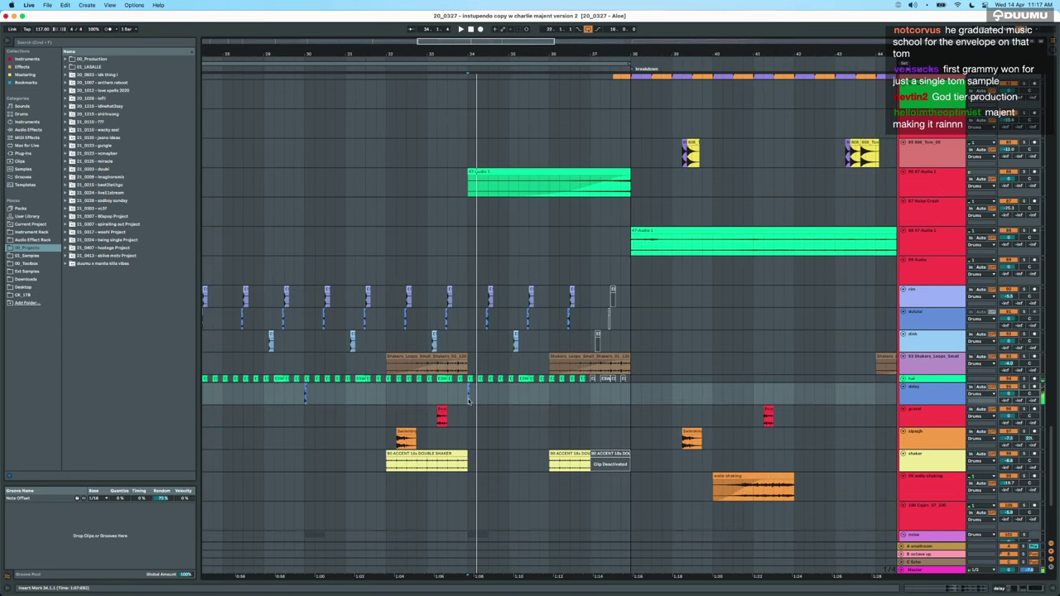
click(413, 369)
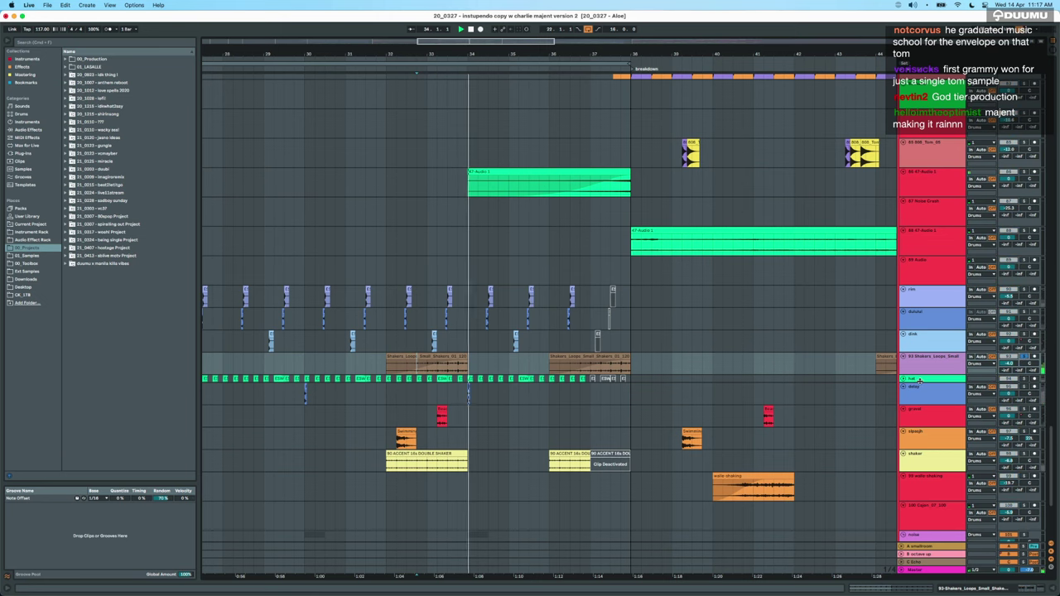
Solo the Bass group's 20-Audio 2 track, play its clip from 30.1.1 and stop playback.
scroll(477, 410, up, 15)
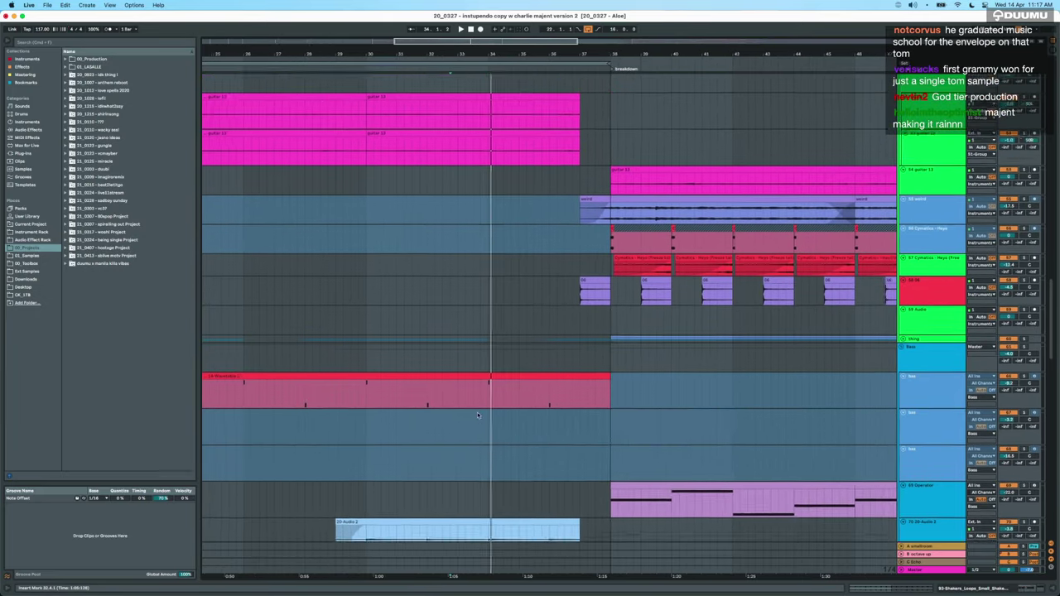
scroll(477, 415, up, 4)
scroll(478, 415, down, 4)
scroll(477, 415, up, 9)
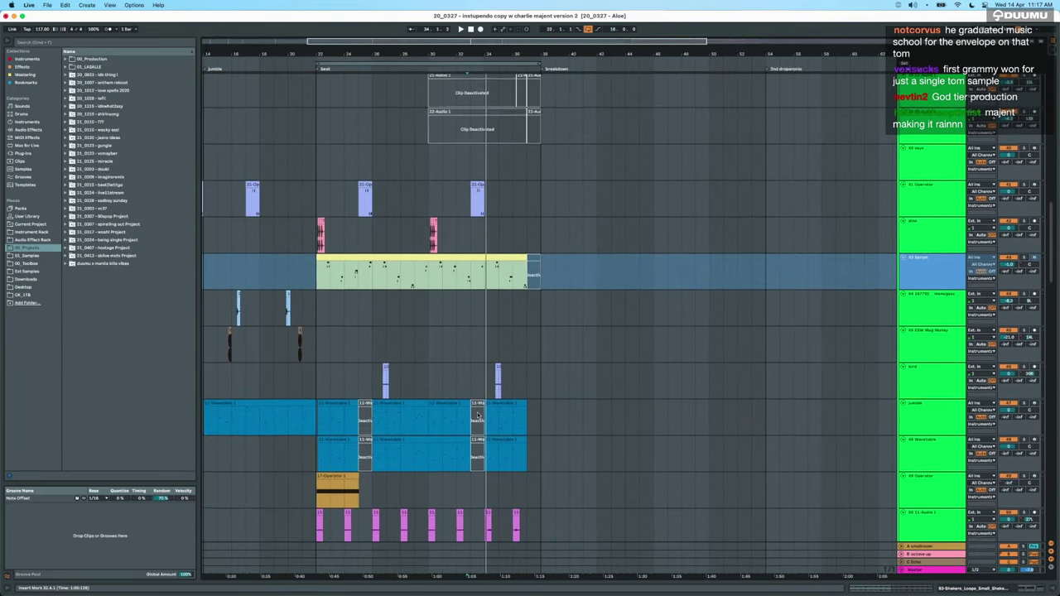
scroll(477, 414, up, 15)
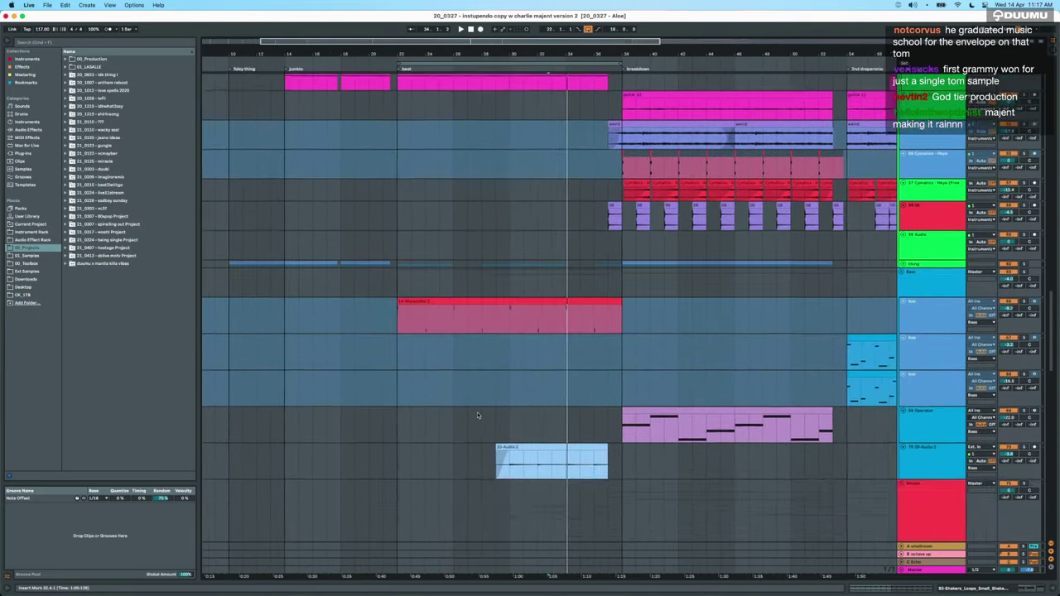
scroll(477, 415, down, 3)
click(937, 373)
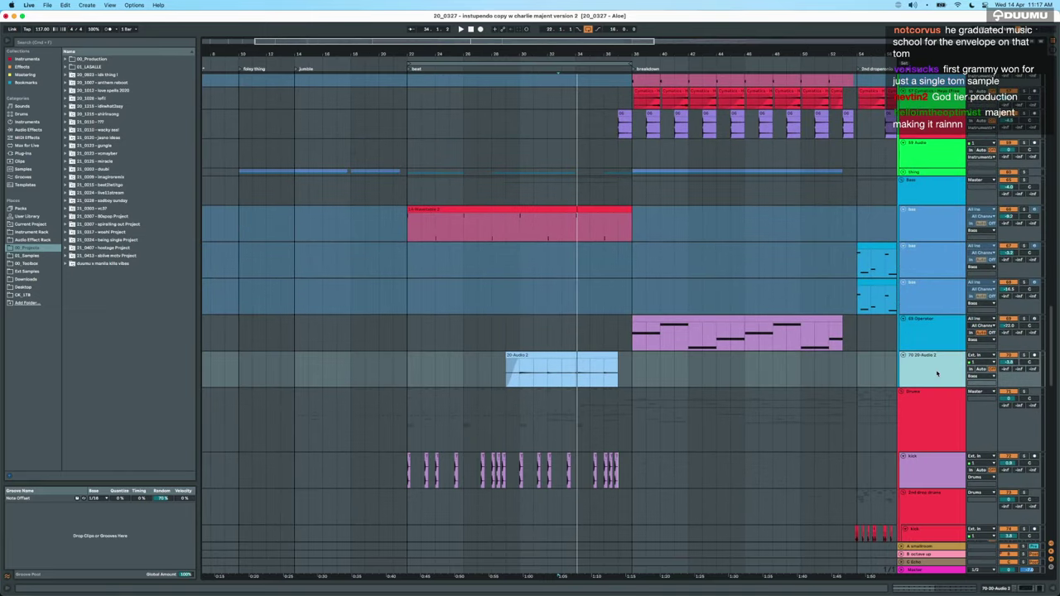
click(518, 383)
key(space)
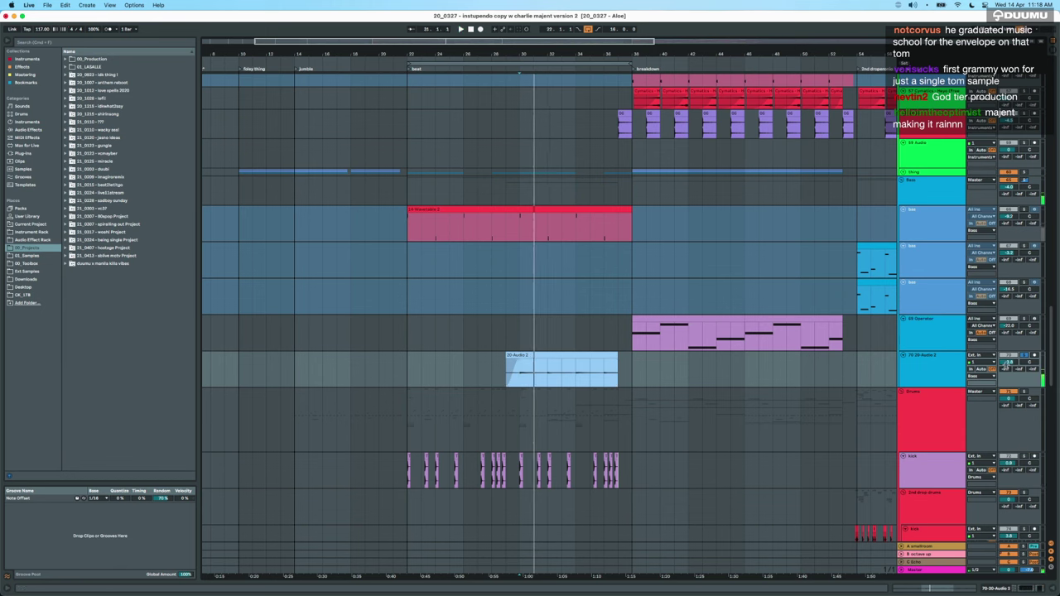
key(space)
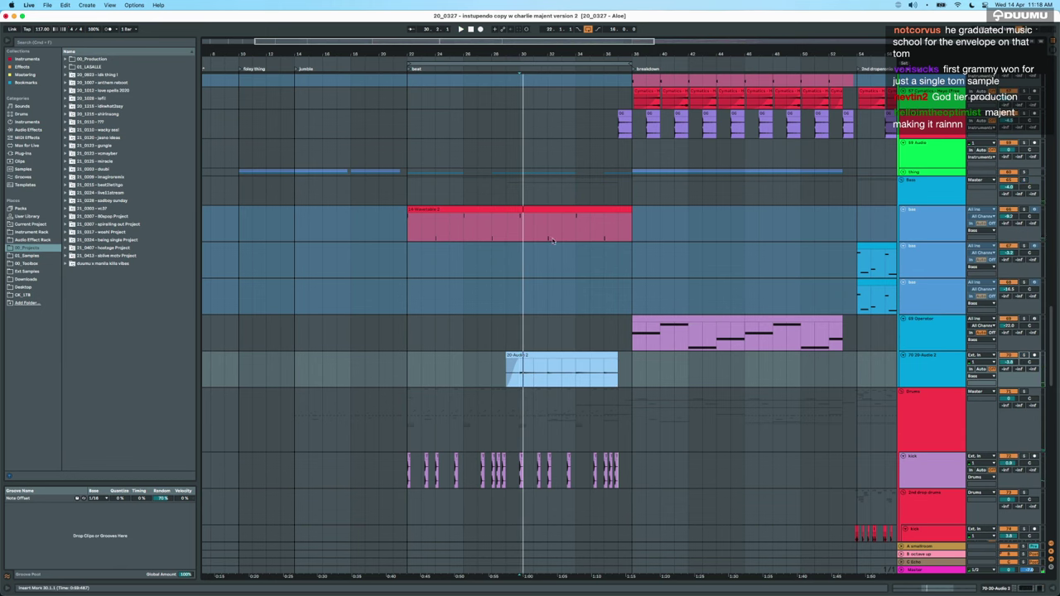
Solo the 49 Operator track and the 11-Audio 1 track below it in turn, playing each from bar 22.
scroll(581, 245, up, 10)
scroll(537, 237, up, 2)
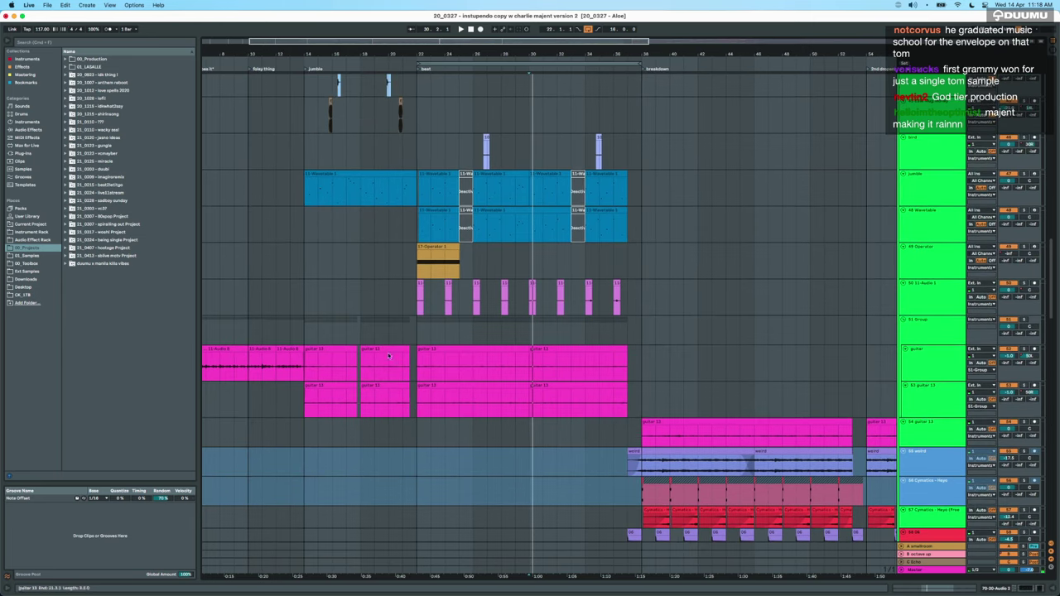
click(611, 263)
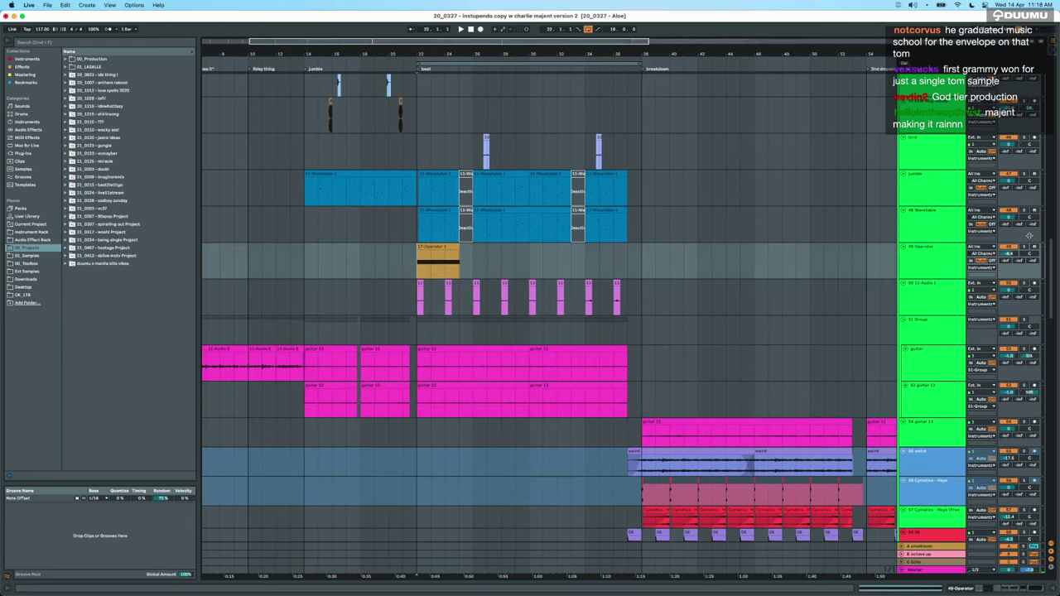
key(space)
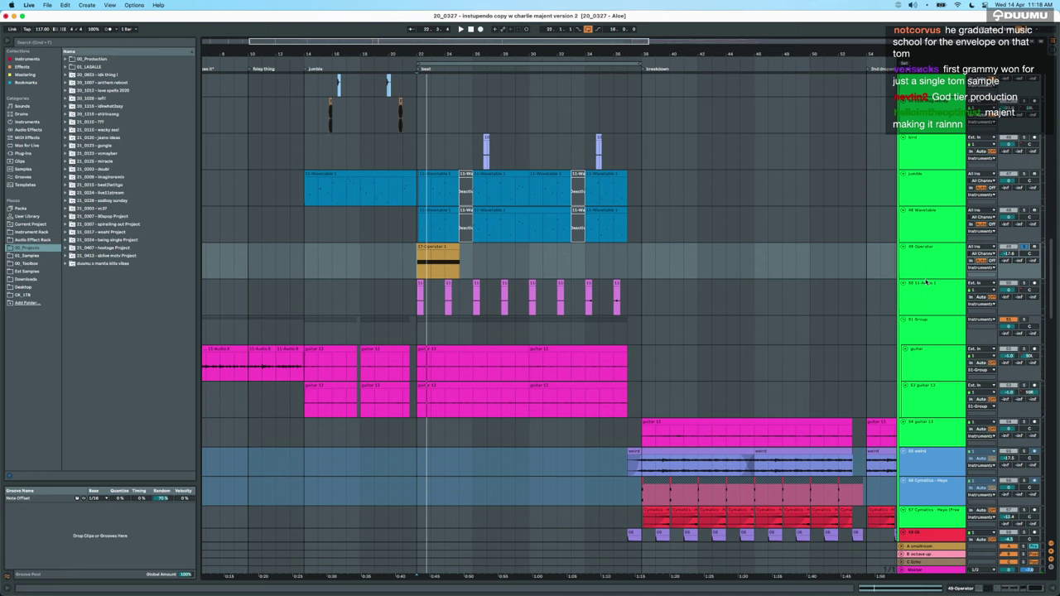
click(926, 283)
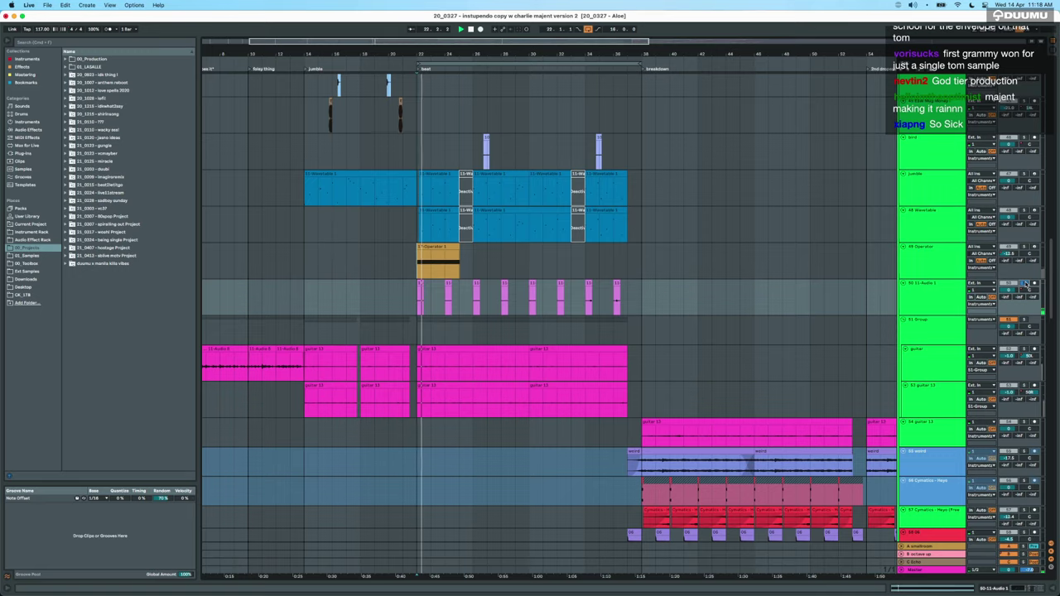
key(space)
Select the jumble and 48 Wavetable tracks together, solo both and play them from bar 22.
scroll(601, 239, up, 4)
scroll(601, 238, up, 5)
scroll(602, 238, down, 5)
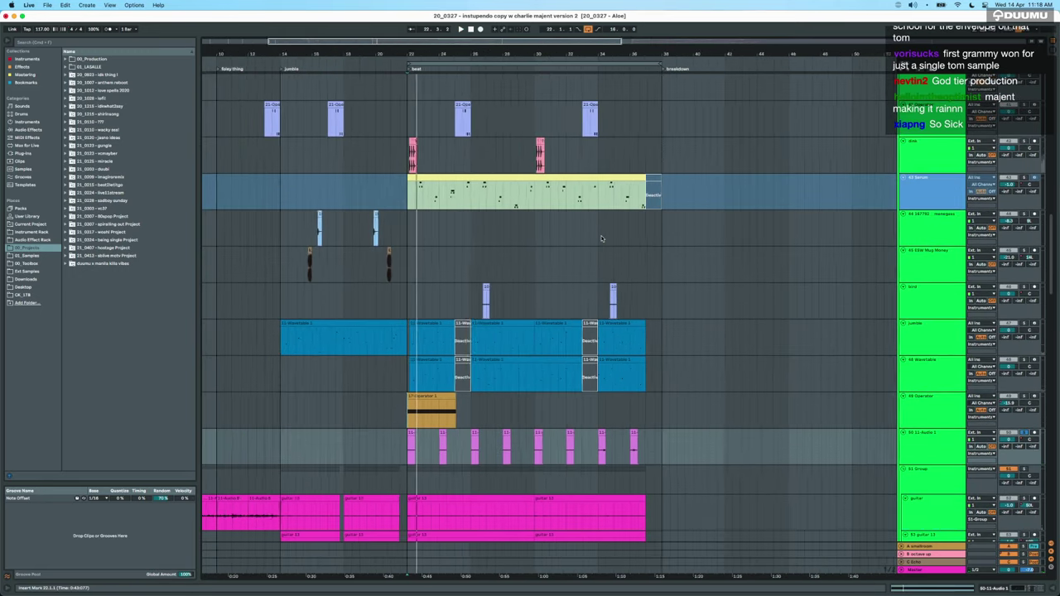
click(920, 367)
shift+click(932, 333)
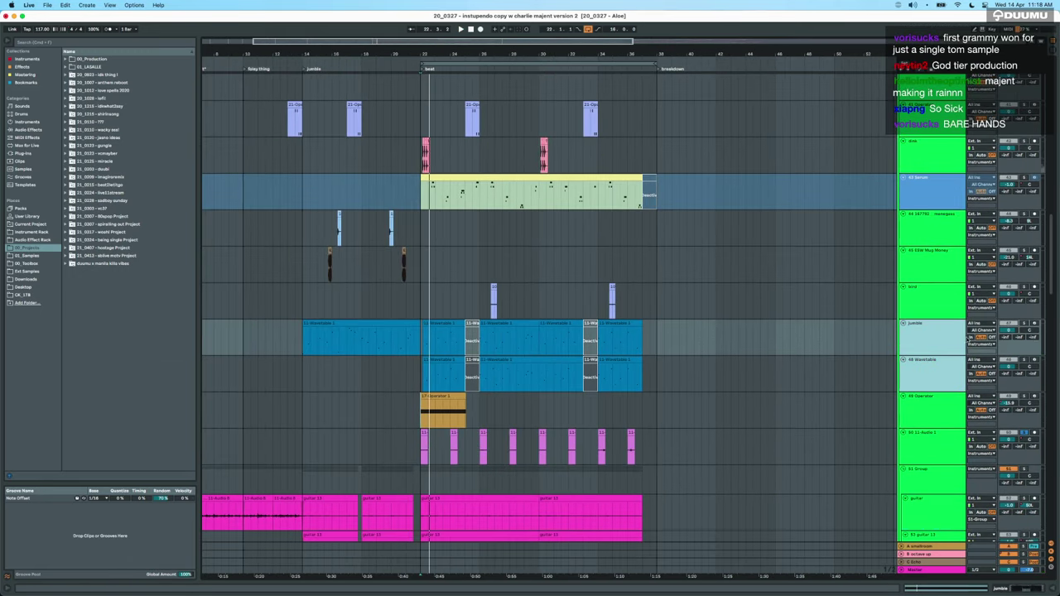
click(1025, 321)
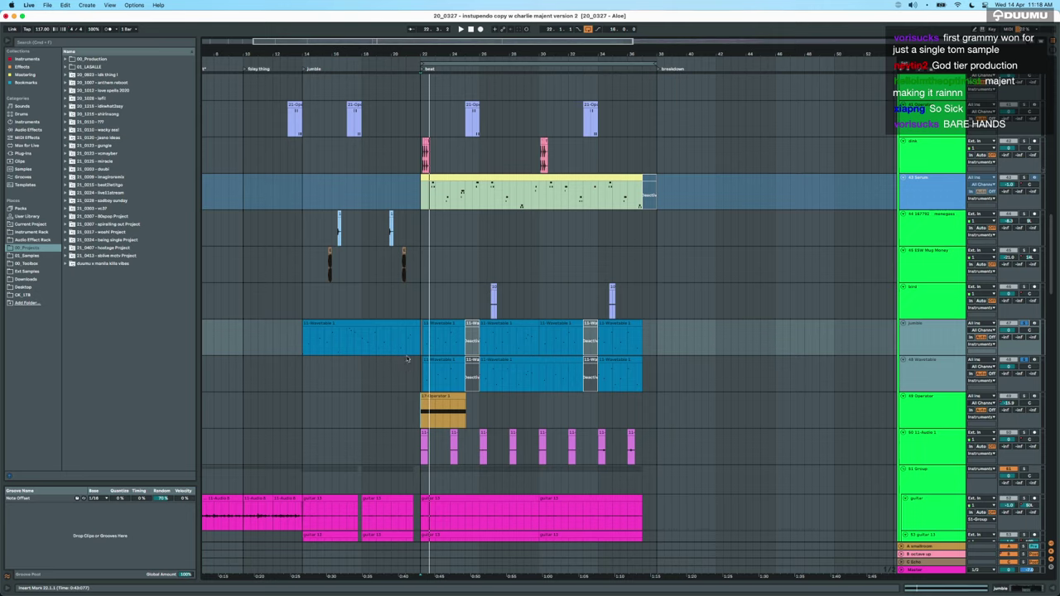
scroll(406, 358, up, 2)
key(space)
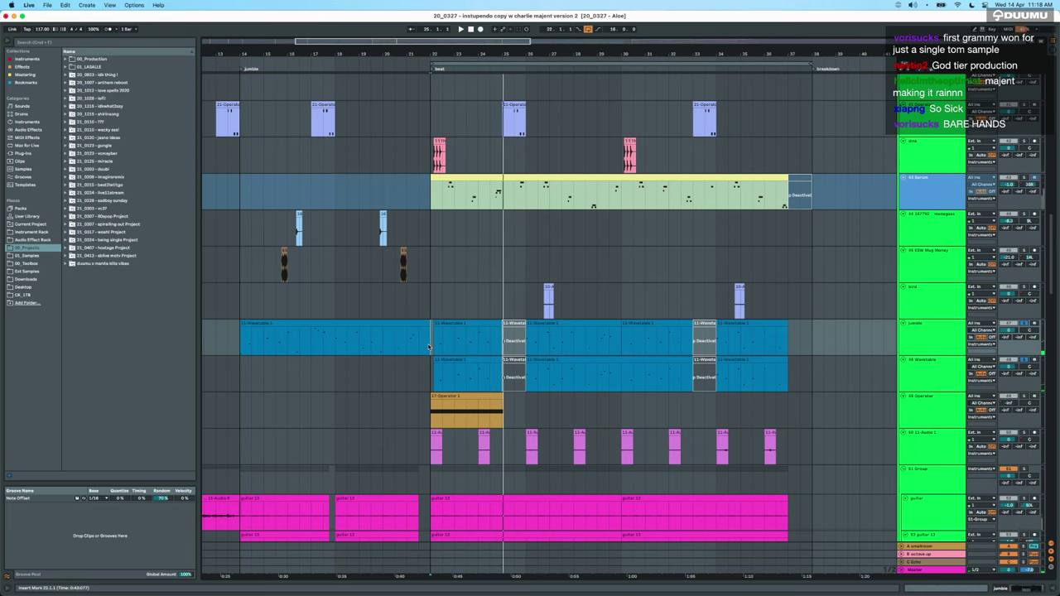
Add the Bass group to the soloed jumble and Wavetable tracks and play the beat section from bar 22.
scroll(820, 399, down, 6)
scroll(822, 399, down, 3)
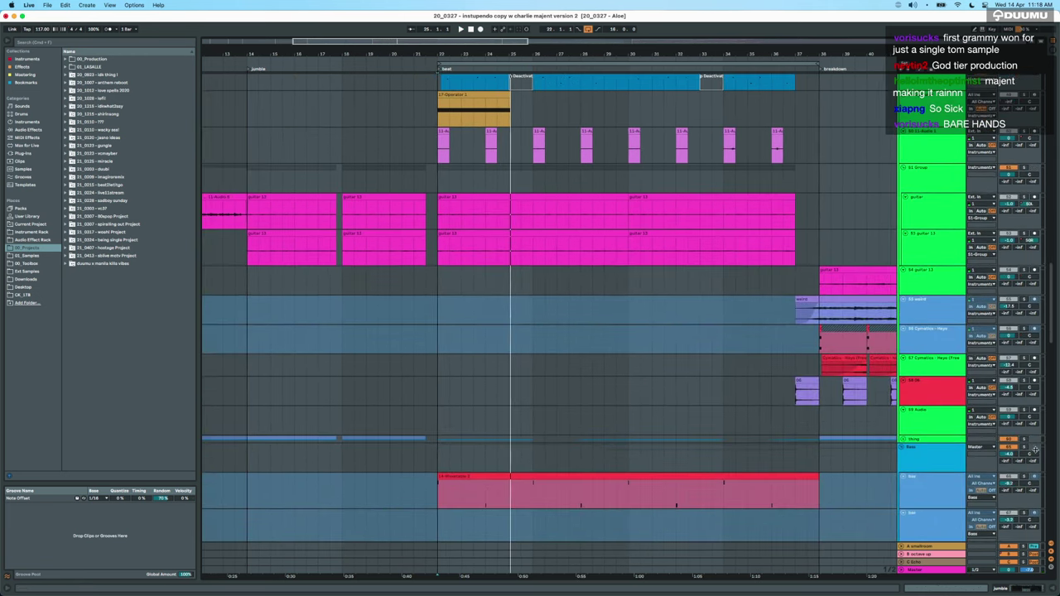
scroll(1023, 447, down, 5)
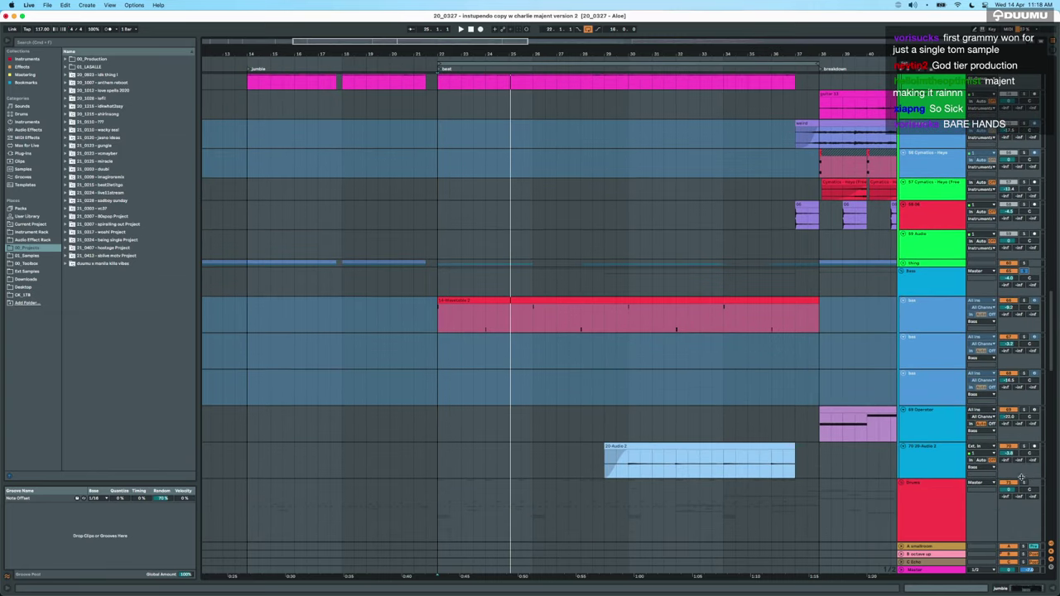
scroll(504, 325, up, 6)
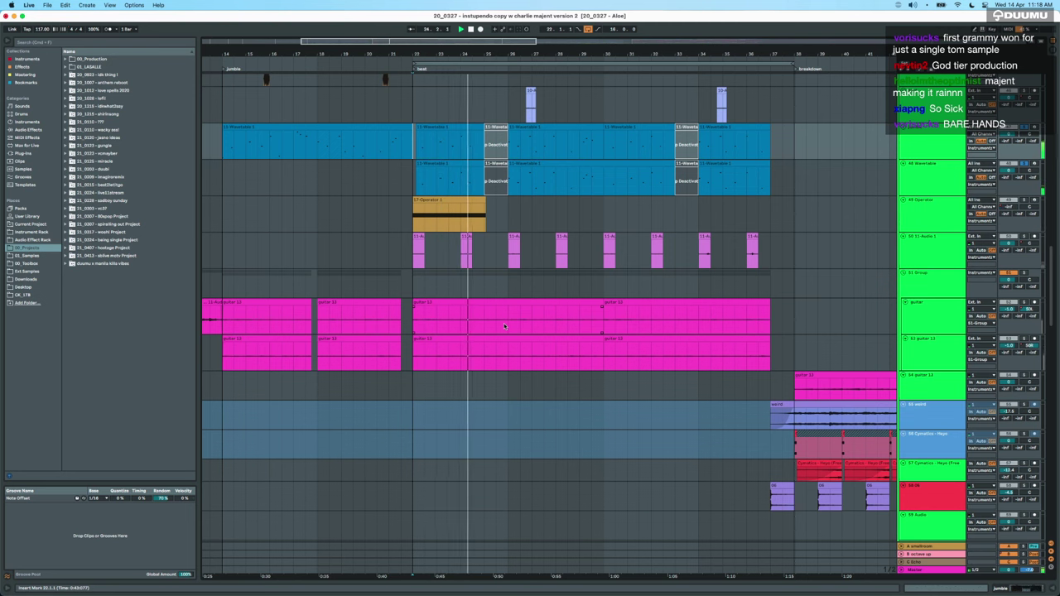
scroll(503, 325, up, 3)
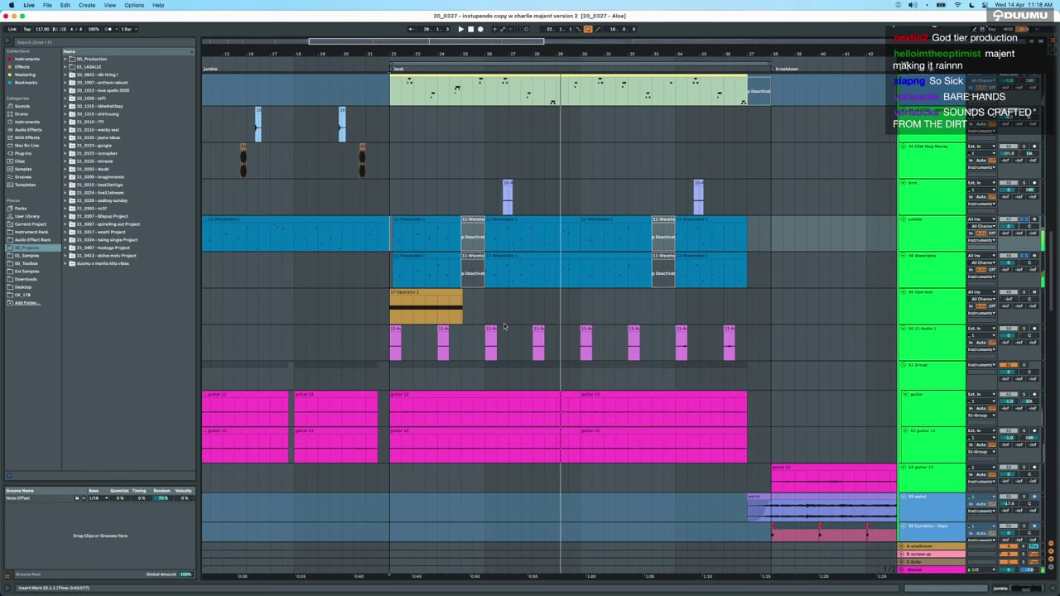
Select the beat section's clip on the 43 Serum track and play from bar 22.
scroll(530, 301, up, 5)
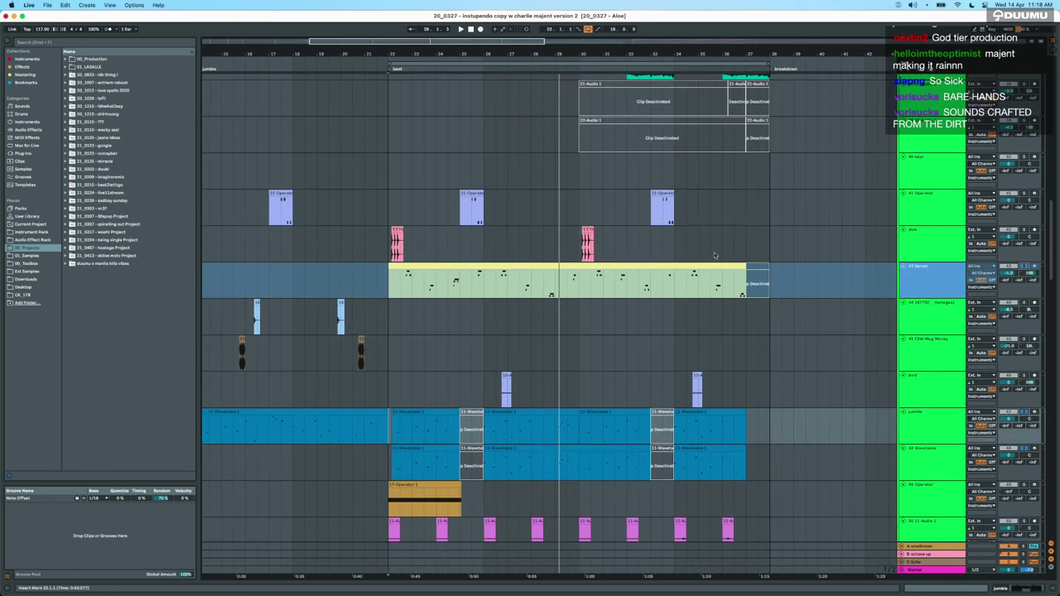
click(433, 266)
key(space)
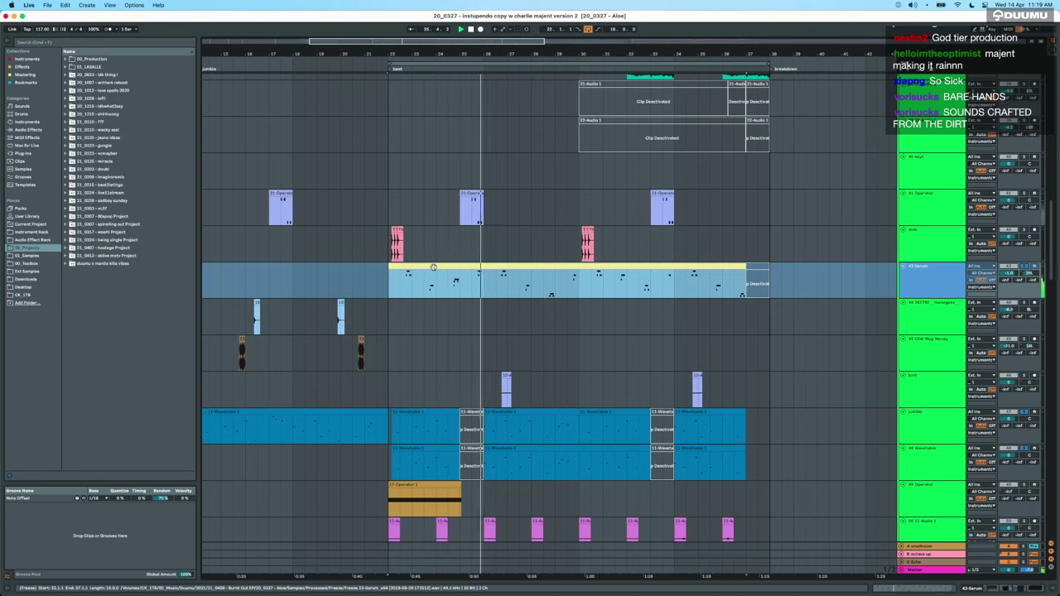
Solo the 32 Wavetable track, play its clip from bar 22 and show the track's device chain.
scroll(433, 266, up, 15)
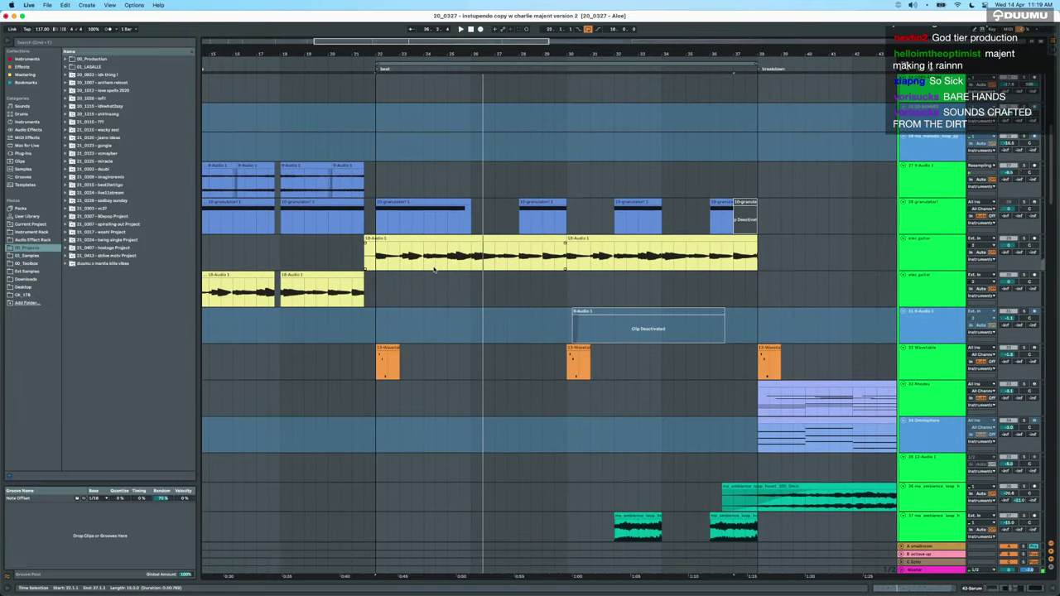
click(372, 373)
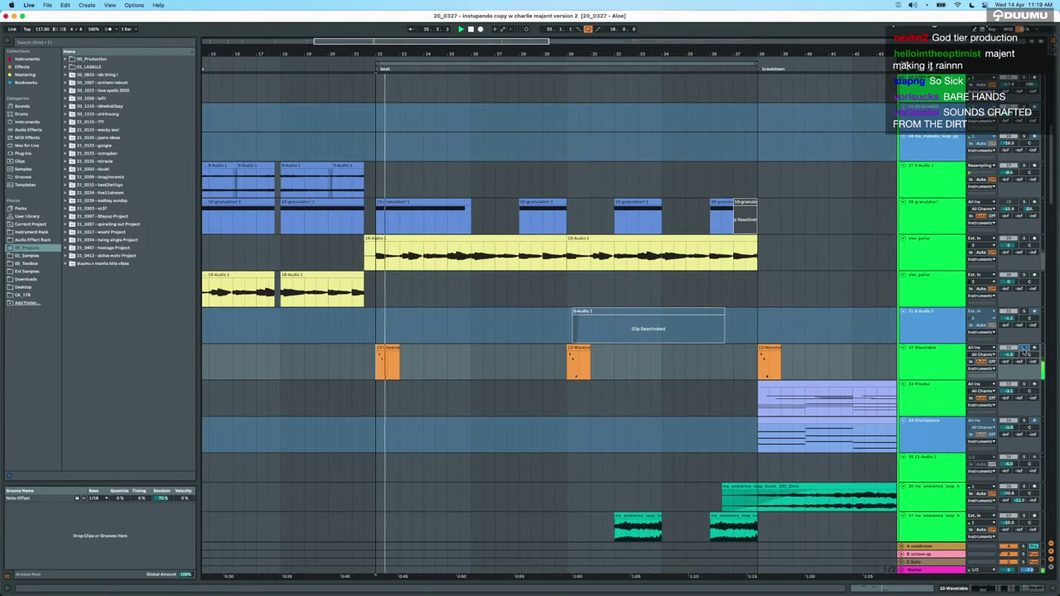
click(938, 360)
click(1005, 591)
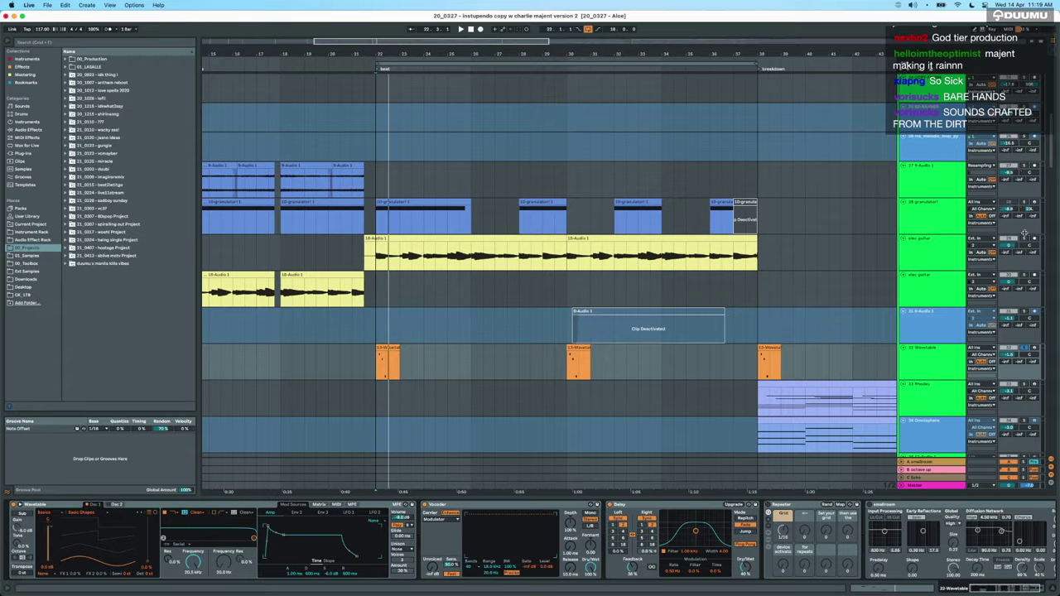
Clear the solo, place the insert marker at 21.3.1 on the 49 Operator track and play the full mix.
scroll(836, 270, up, 6)
scroll(836, 270, down, 15)
scroll(836, 270, down, 10)
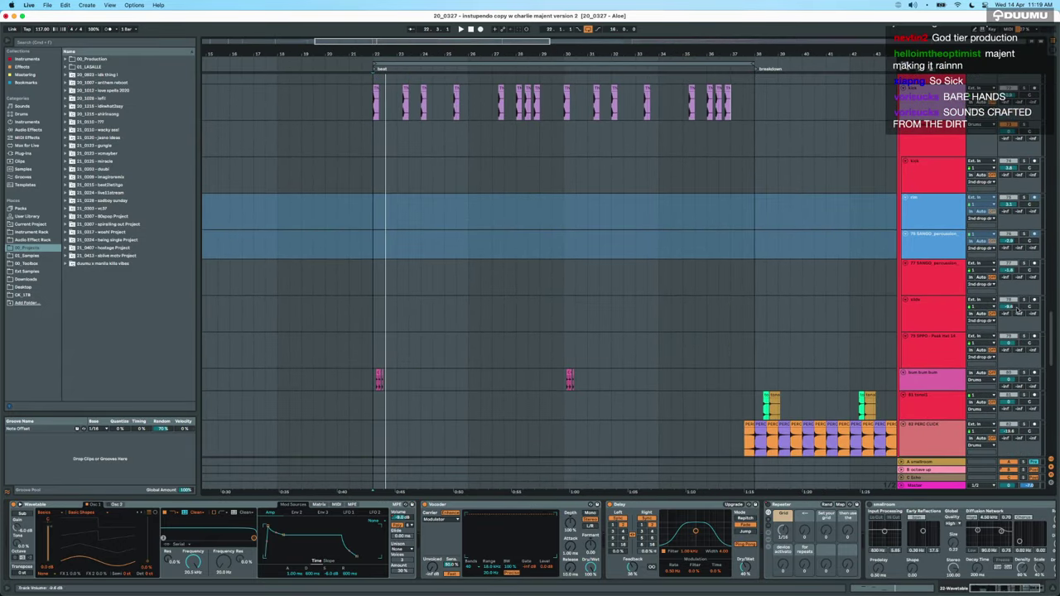
scroll(446, 261, up, 5)
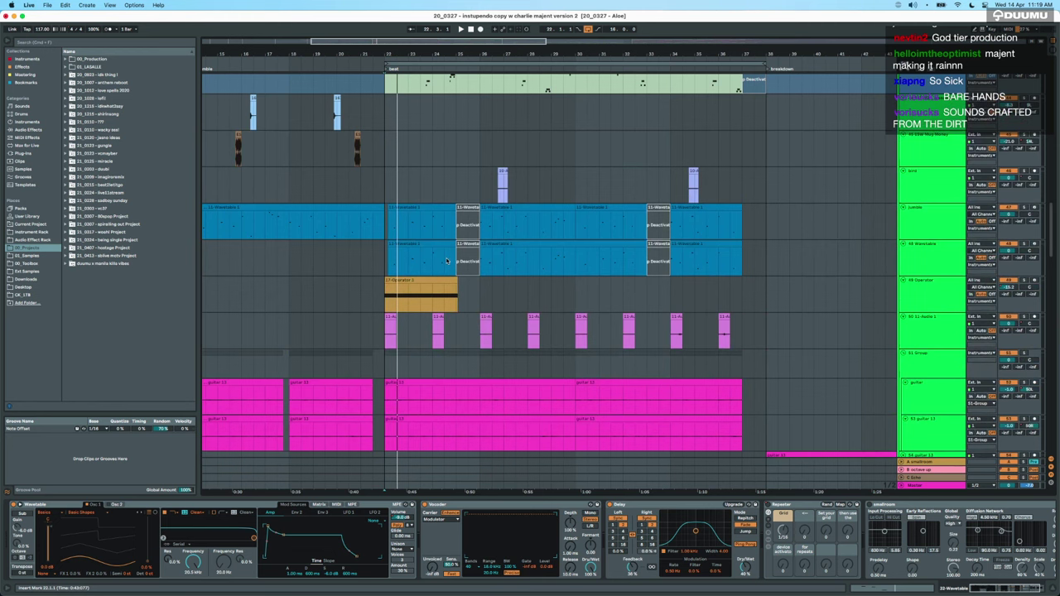
click(371, 296)
scroll(312, 270, up, 3)
scroll(312, 270, right, 2)
key(space)
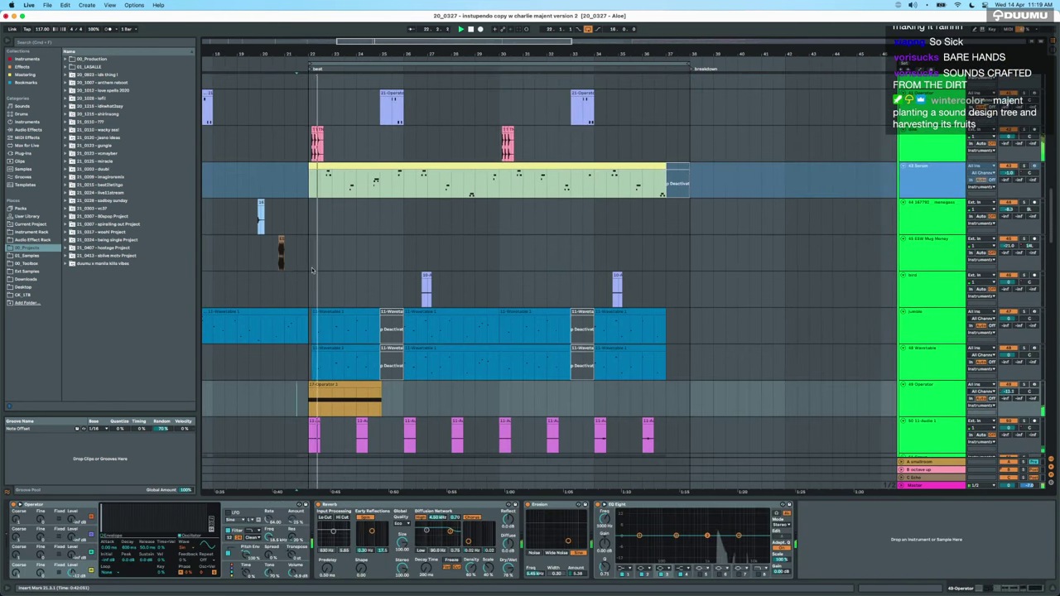
Move the insert marker to 22.1.1, look through the instrument tracks during playback, and select the 50 11-Audio 1 track.
click(312, 271)
scroll(313, 270, down, 3)
scroll(313, 271, down, 2)
scroll(312, 270, up, 4)
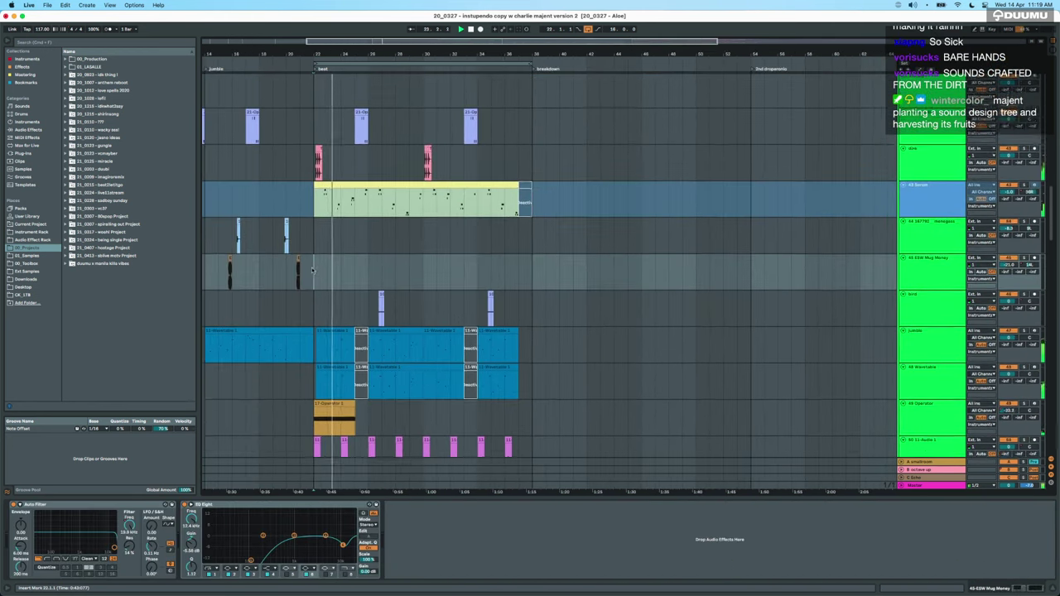
scroll(312, 270, down, 5)
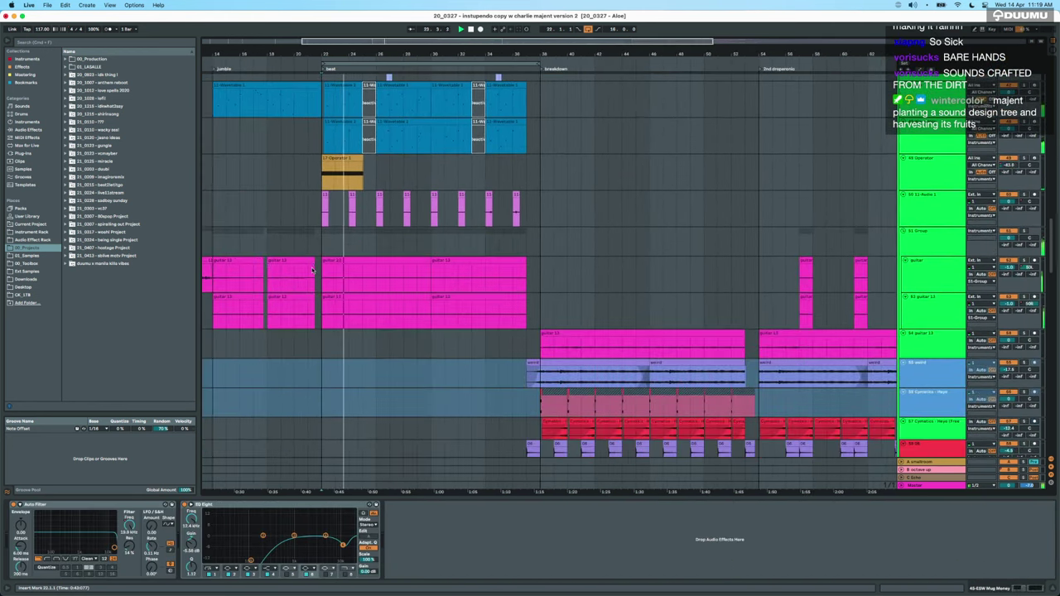
click(1010, 225)
scroll(1009, 231, up, 10)
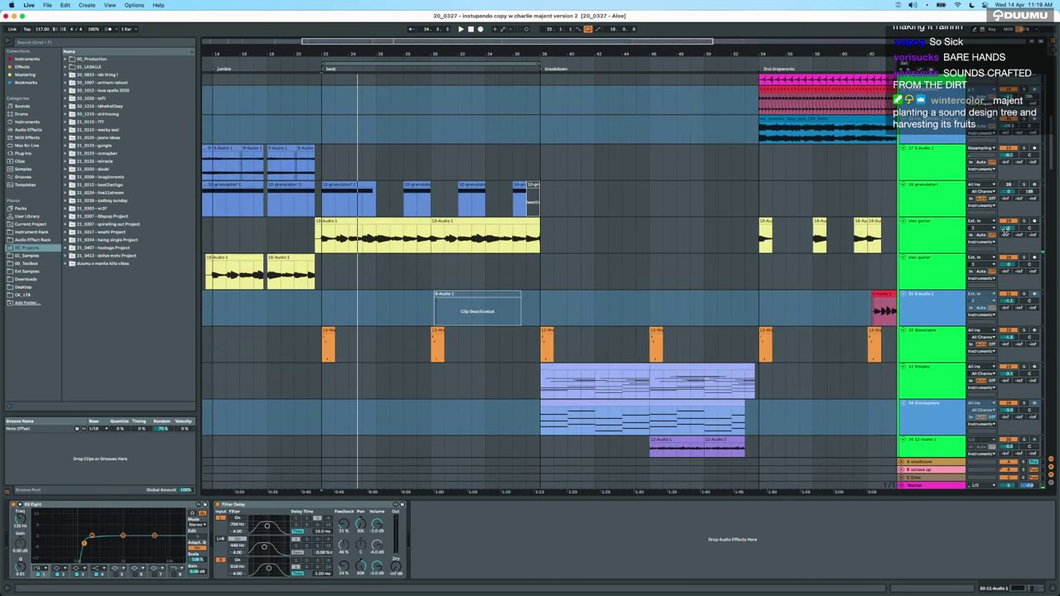
Place the insert marker at 21.1.1 on the 32 Wavetable track and play the full mix while looking through the beat section's tracks.
click(1008, 215)
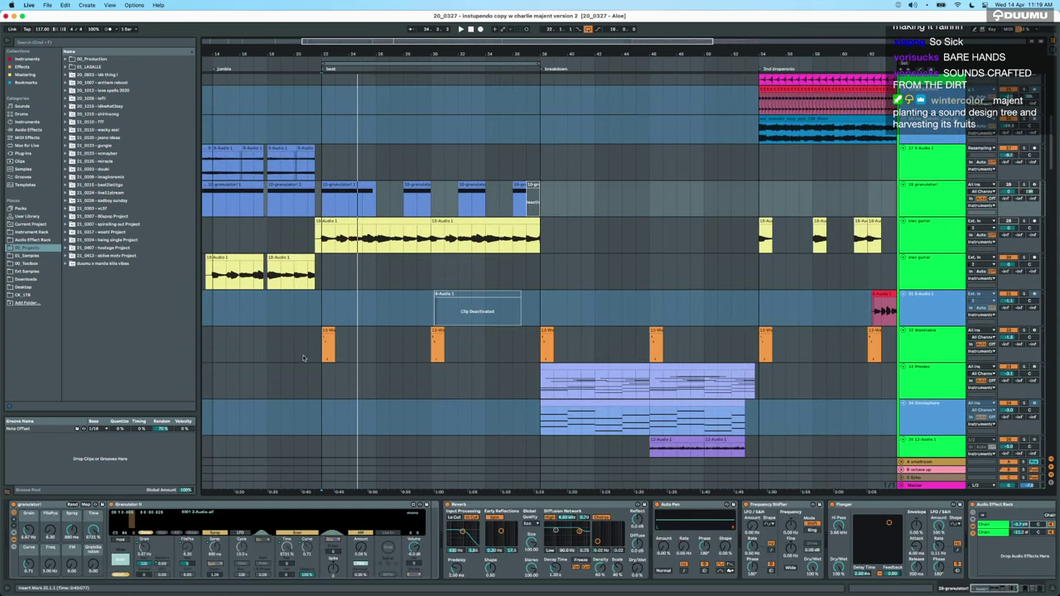
click(304, 356)
scroll(349, 353, up, 5)
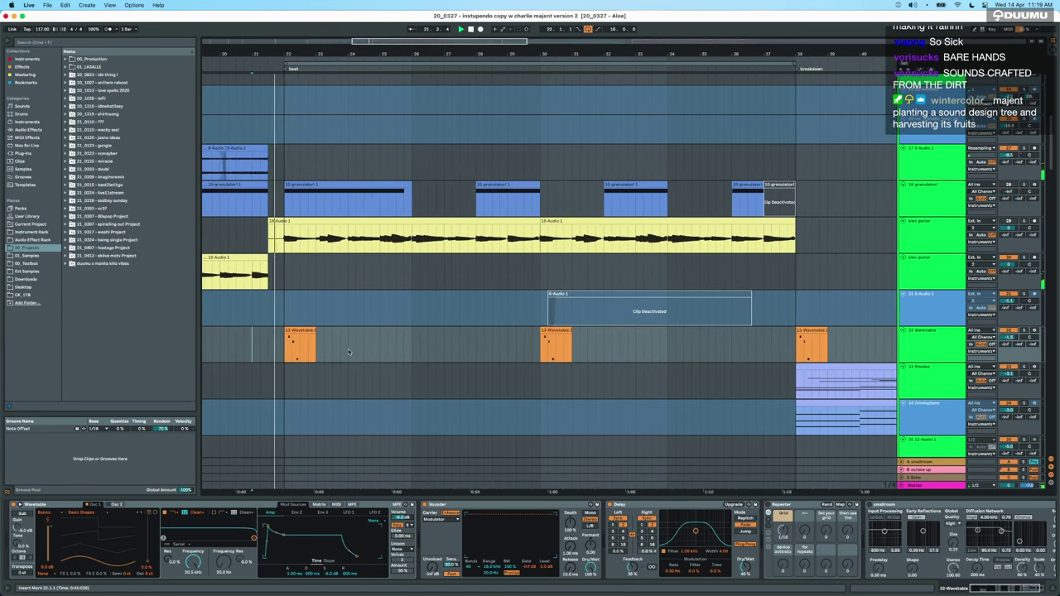
scroll(348, 352, down, 5)
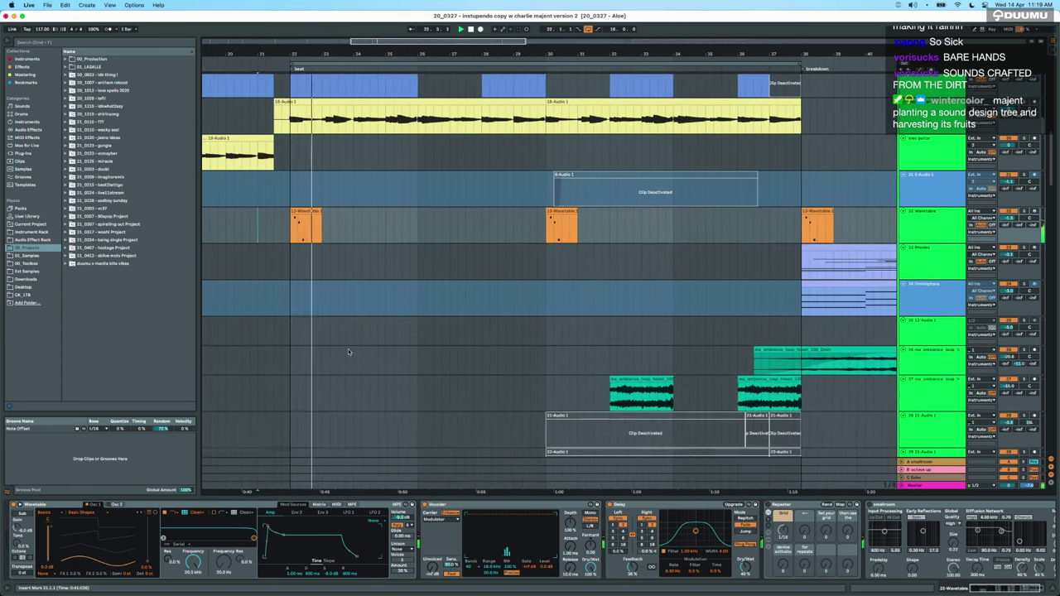
key(minus)
scroll(348, 352, down, 10)
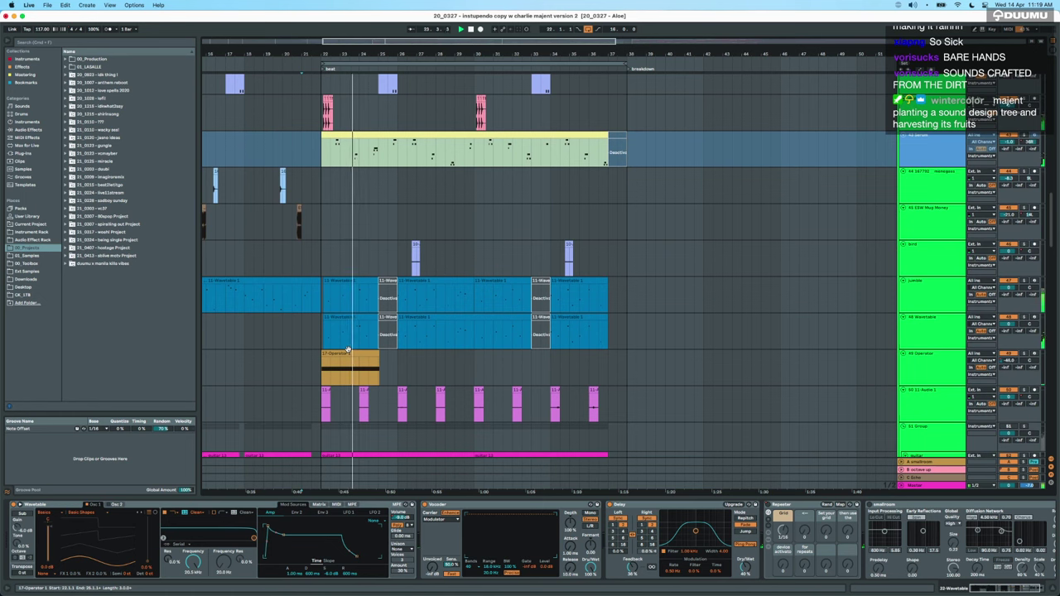
scroll(348, 352, down, 3)
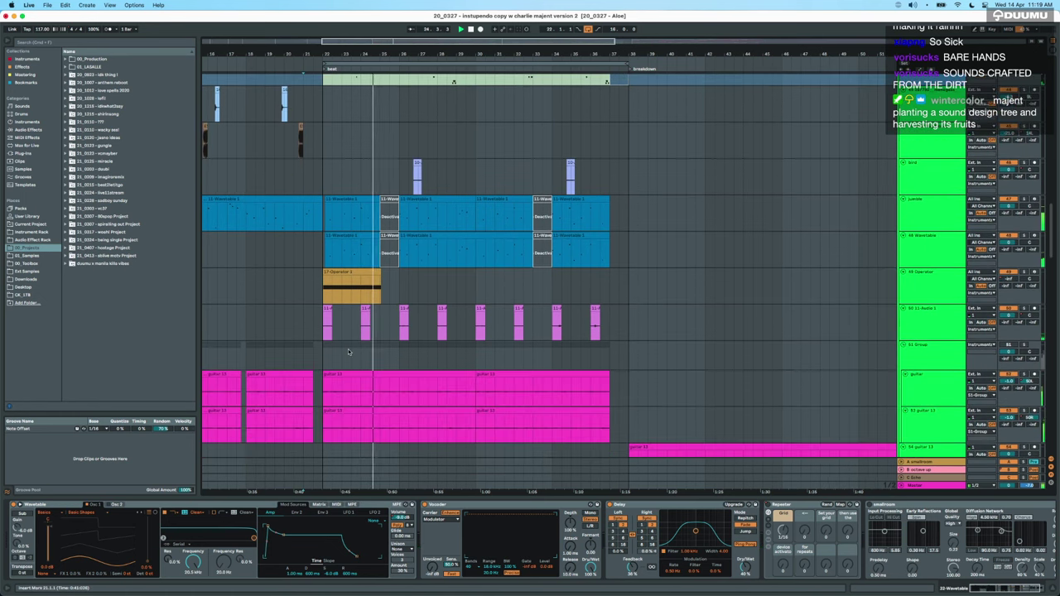
scroll(1006, 346, up, 10)
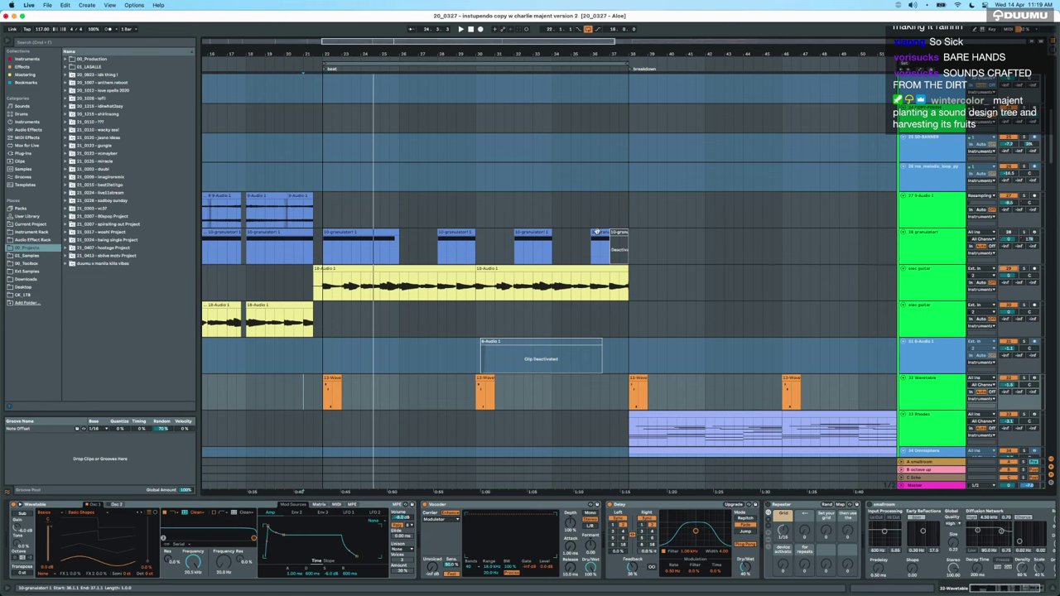
Place the insert marker at 30.1.1 on the 37 ma_ambience_loop track and play the mix from there.
scroll(597, 232, down, 3)
scroll(597, 232, right, 4)
scroll(588, 239, down, 3)
scroll(578, 246, down, 2)
scroll(571, 247, down, 3)
scroll(359, 246, up, 4)
click(495, 278)
scroll(496, 279, down, 2)
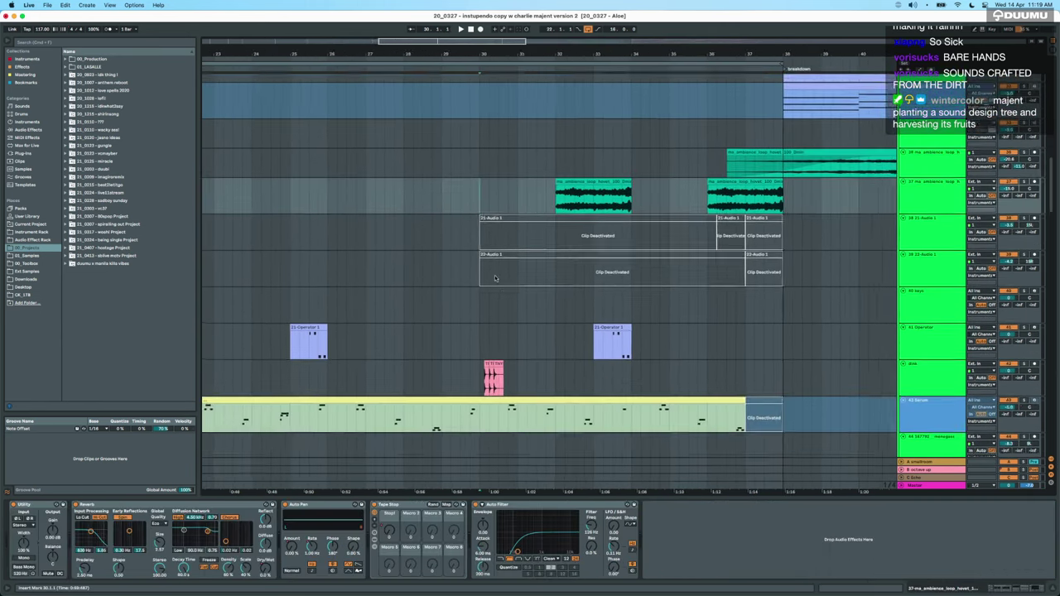
scroll(495, 279, right, 2)
scroll(496, 279, up, 3)
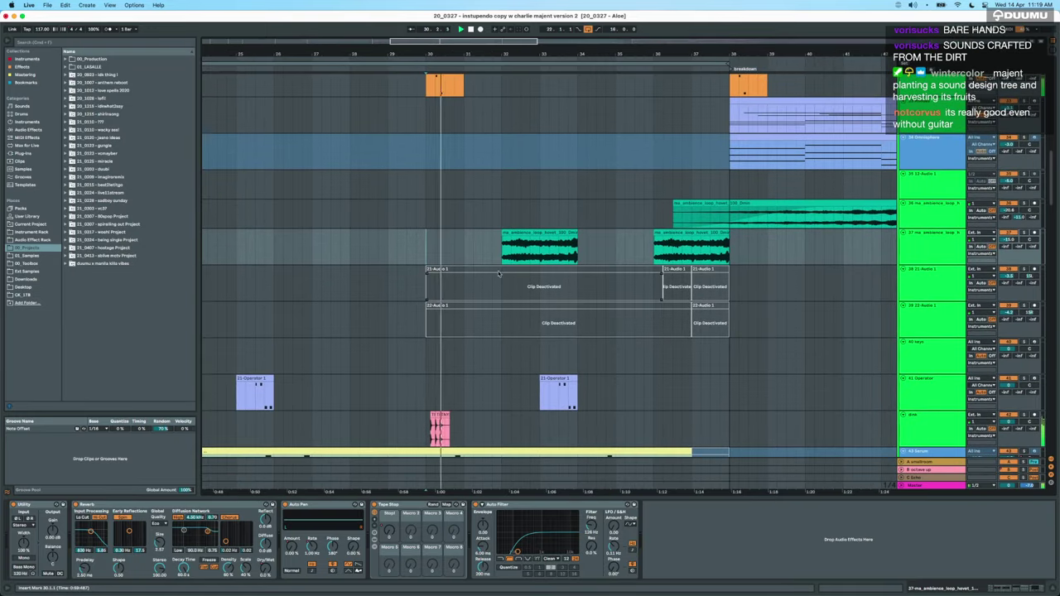
Highlight bars 32 to 34 and 30 to 32 on the 37 ma_ambience_loop track, and place the insert marker at 32.1.1.
drag(499, 250, 578, 253)
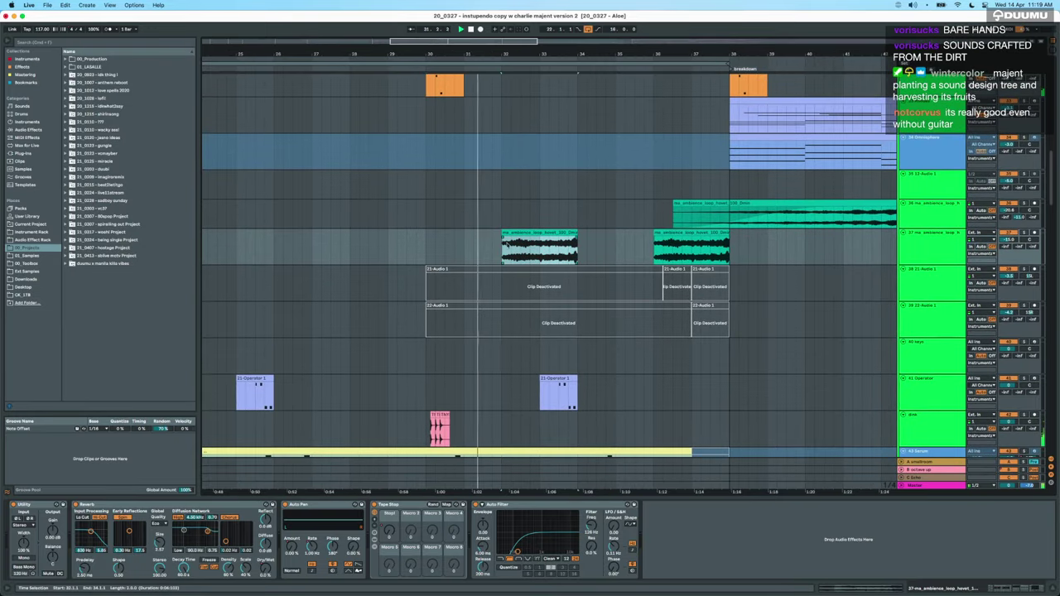
click(507, 240)
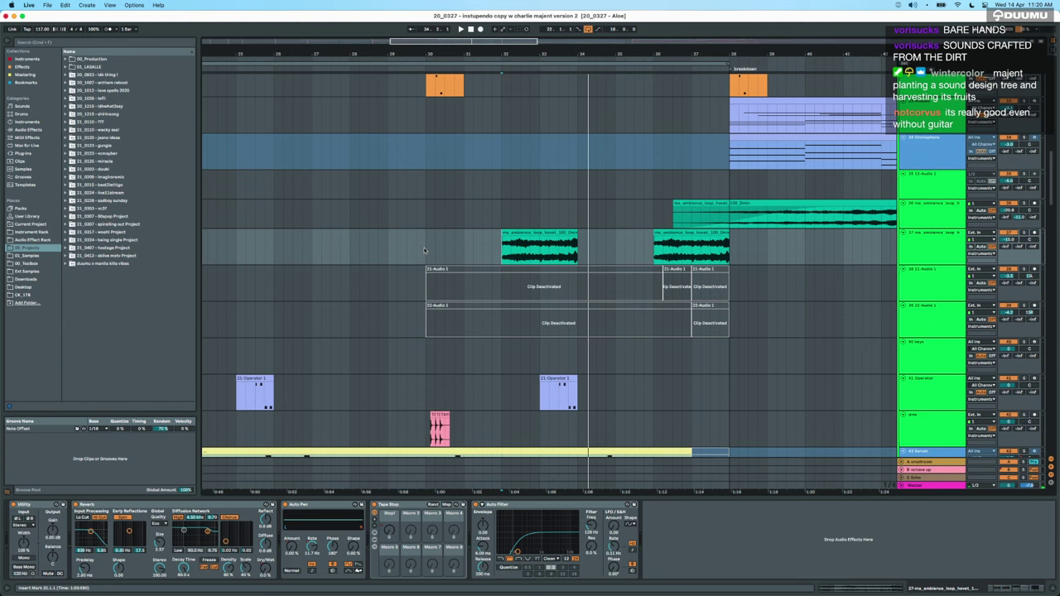
drag(424, 250, 728, 246)
click(633, 250)
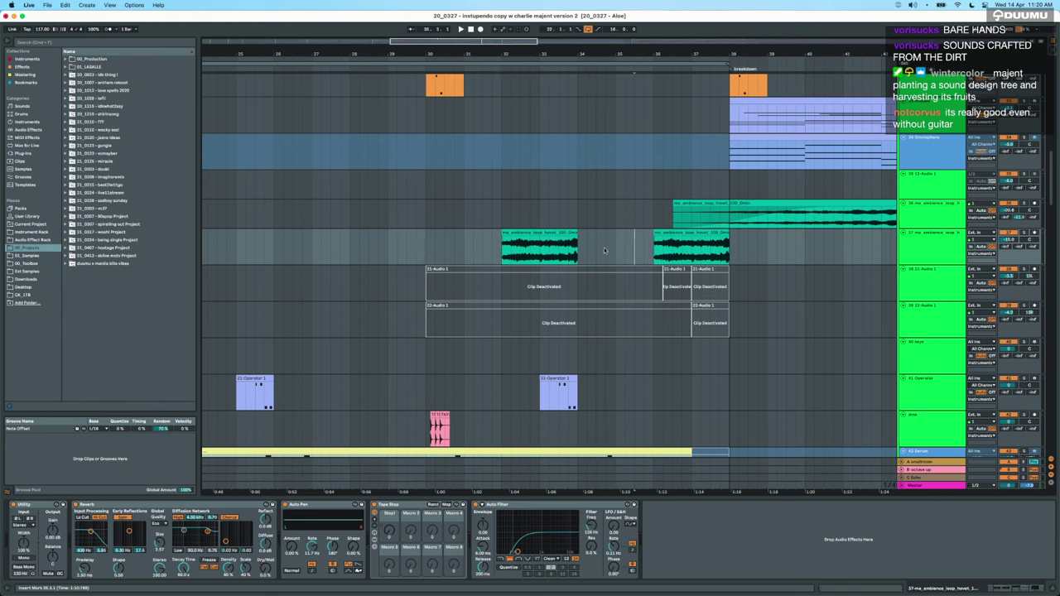
drag(425, 257, 519, 257)
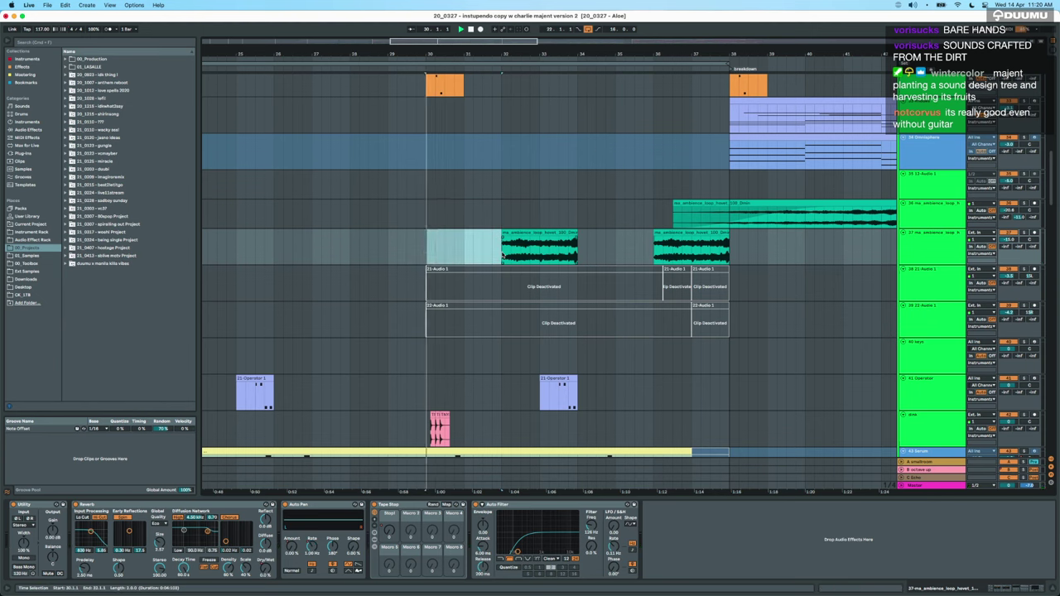
click(503, 256)
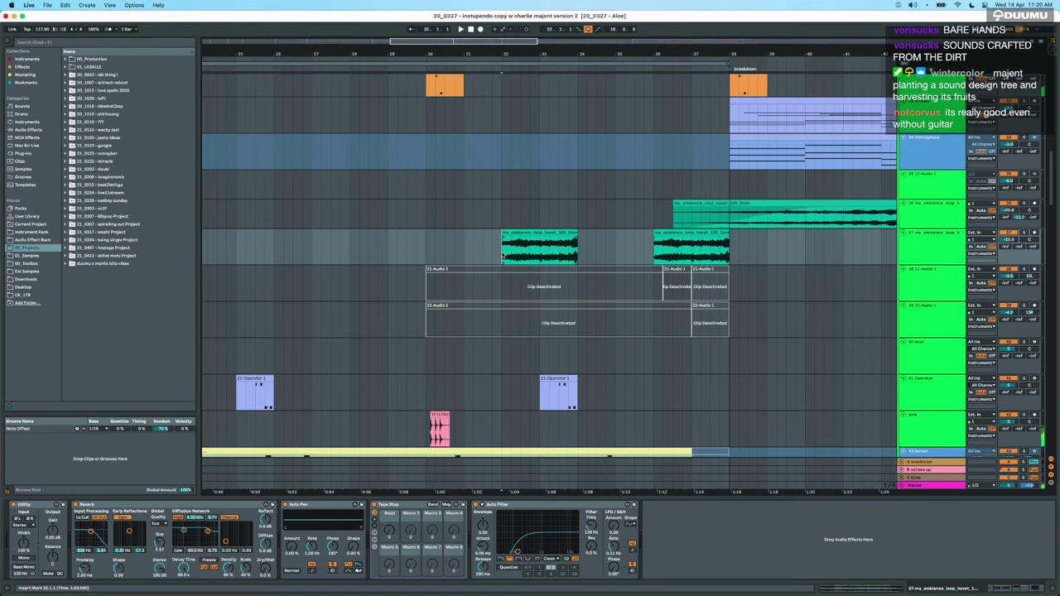
Arm the 37 ma_ambience_loop track and play from bar 32 into the breakdown while viewing the surrounding tracks.
click(1034, 233)
key(space)
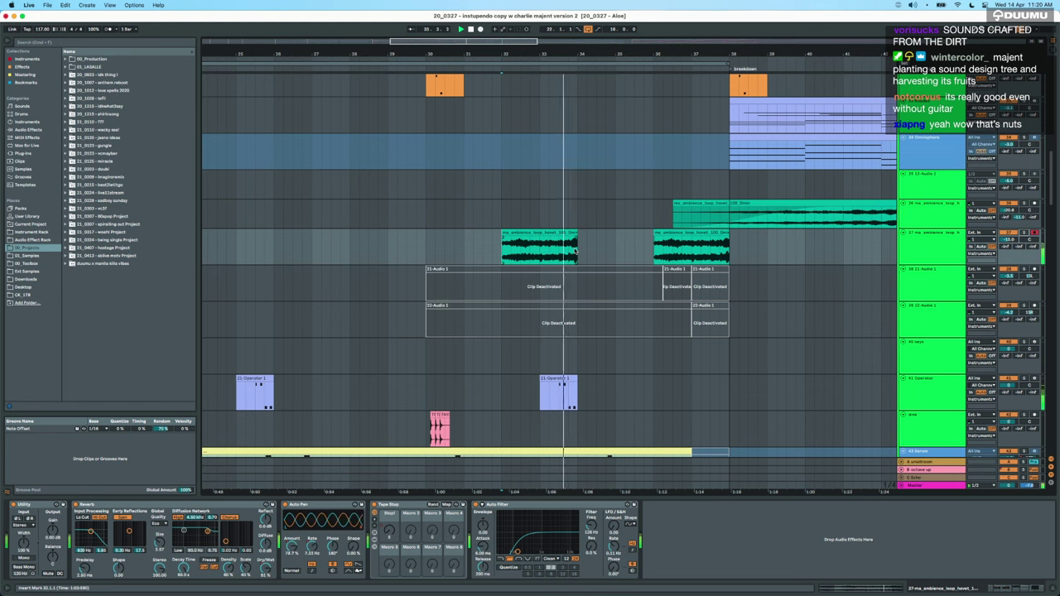
scroll(639, 262, down, 3)
scroll(638, 261, right, 5)
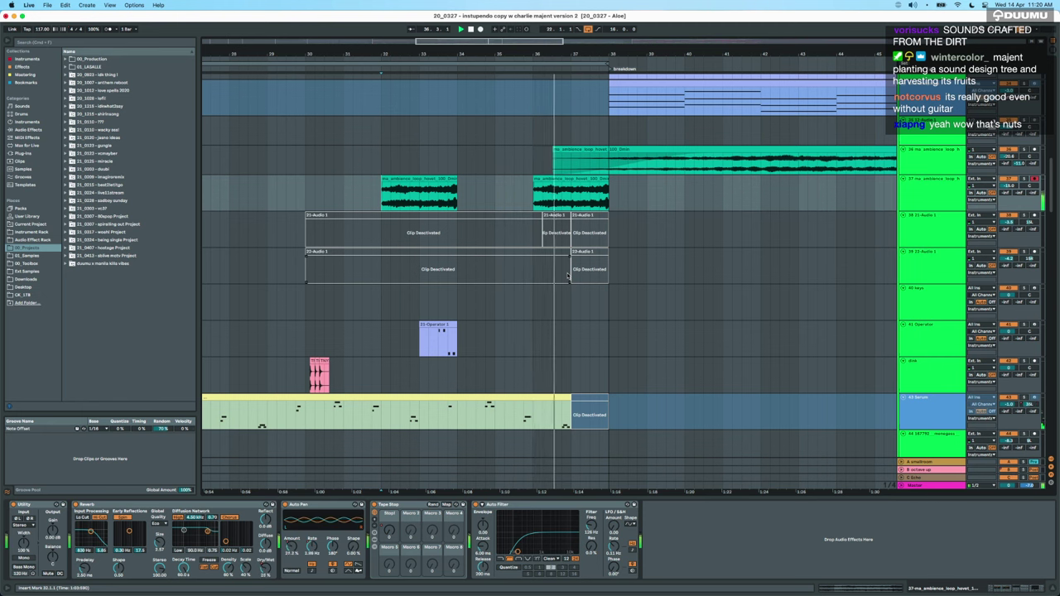
scroll(596, 232, up, 5)
scroll(597, 232, right, 5)
scroll(602, 224, up, 1)
scroll(601, 223, down, 3)
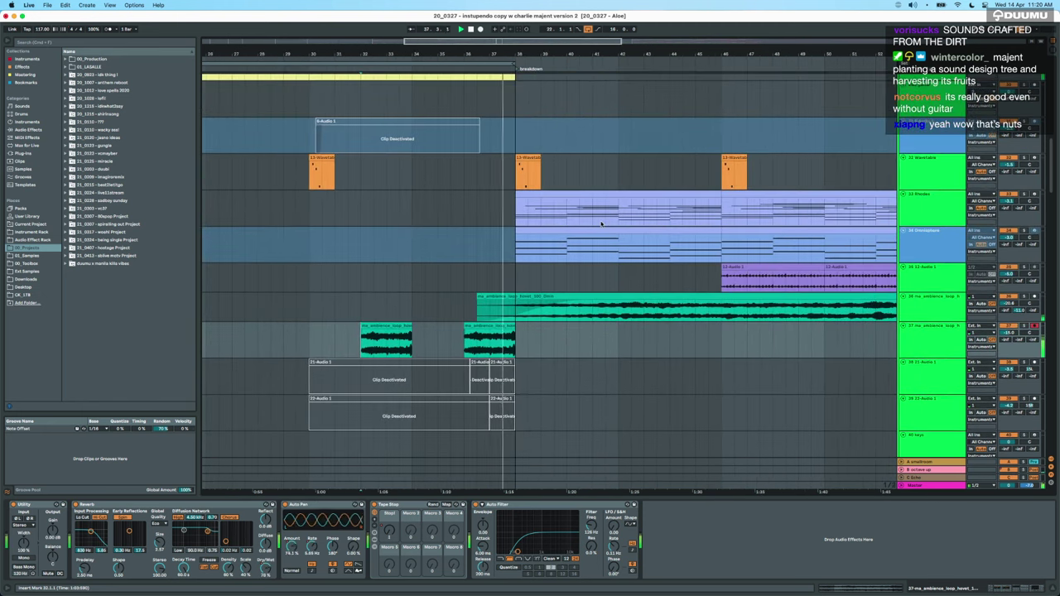
Select bars 38 to 54 on the lowest bas track and set the arrangement loop to that breakdown range.
click(587, 29)
scroll(507, 386, down, 8)
scroll(507, 386, down, 4)
scroll(507, 386, down, 6)
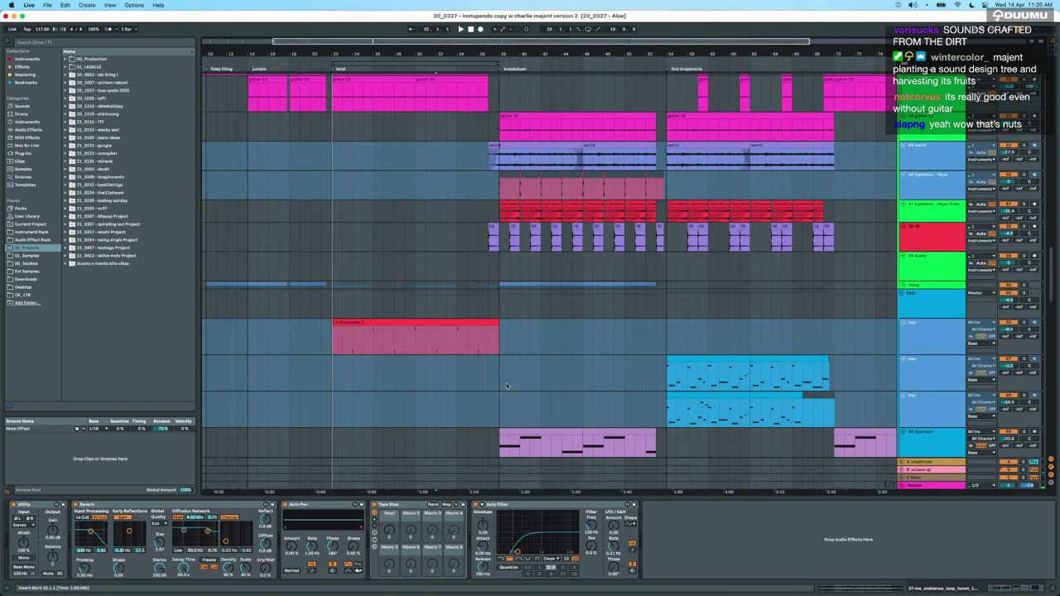
scroll(508, 386, down, 8)
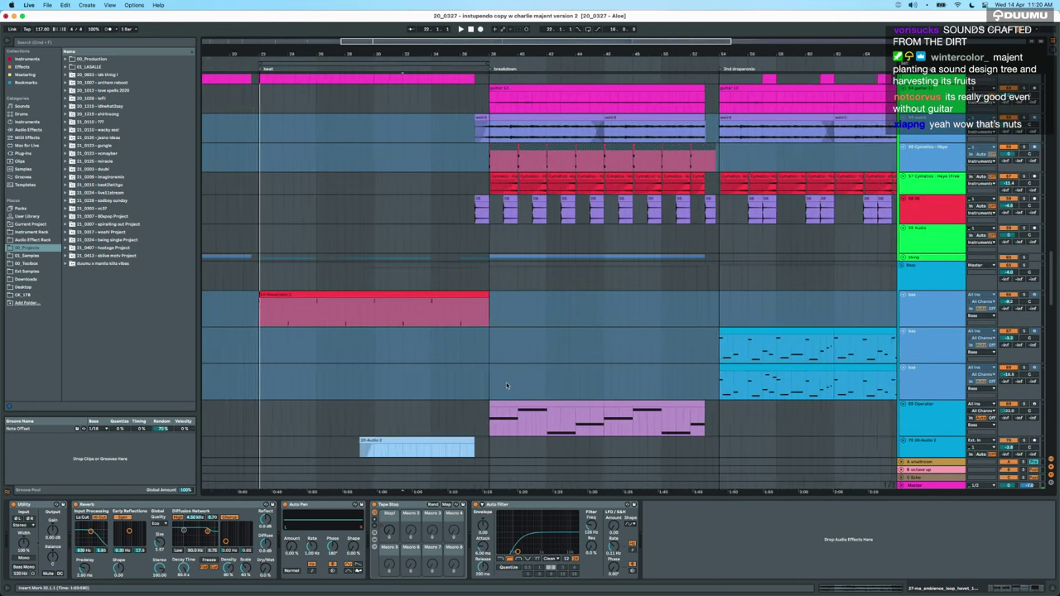
scroll(507, 386, up, 2)
drag(493, 381, 669, 376)
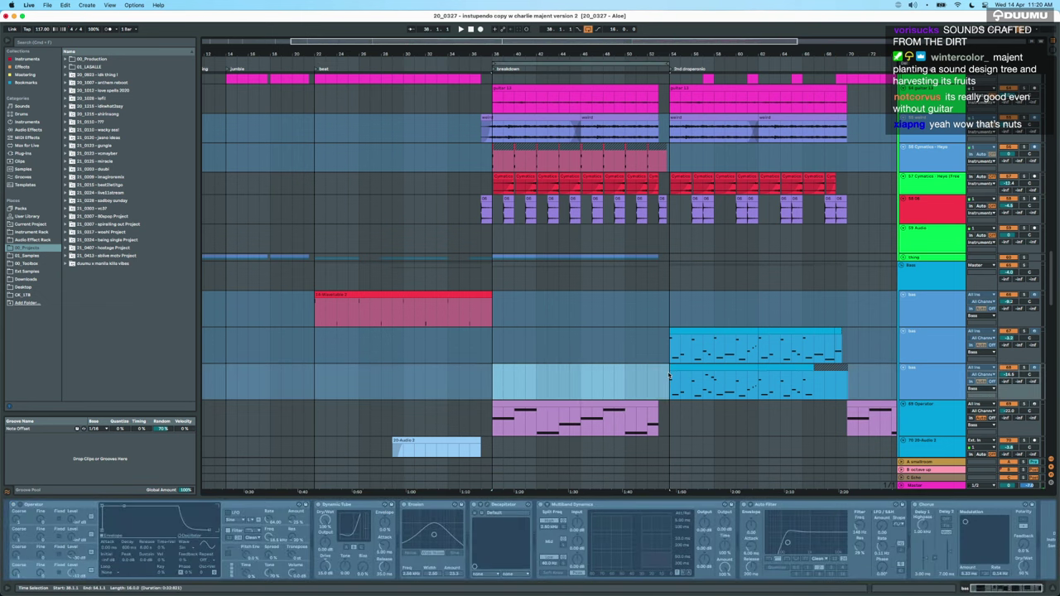
Play the breakdown from bar 38 and show the 33 Rhodes track's device chain.
scroll(670, 377, up, 15)
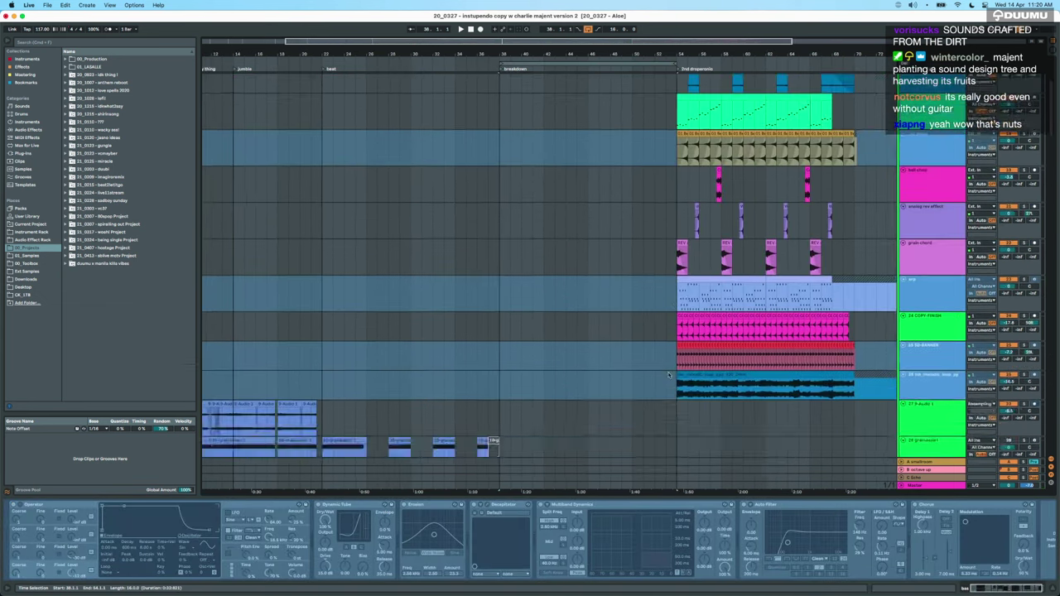
scroll(669, 377, down, 1)
scroll(669, 377, down, 3)
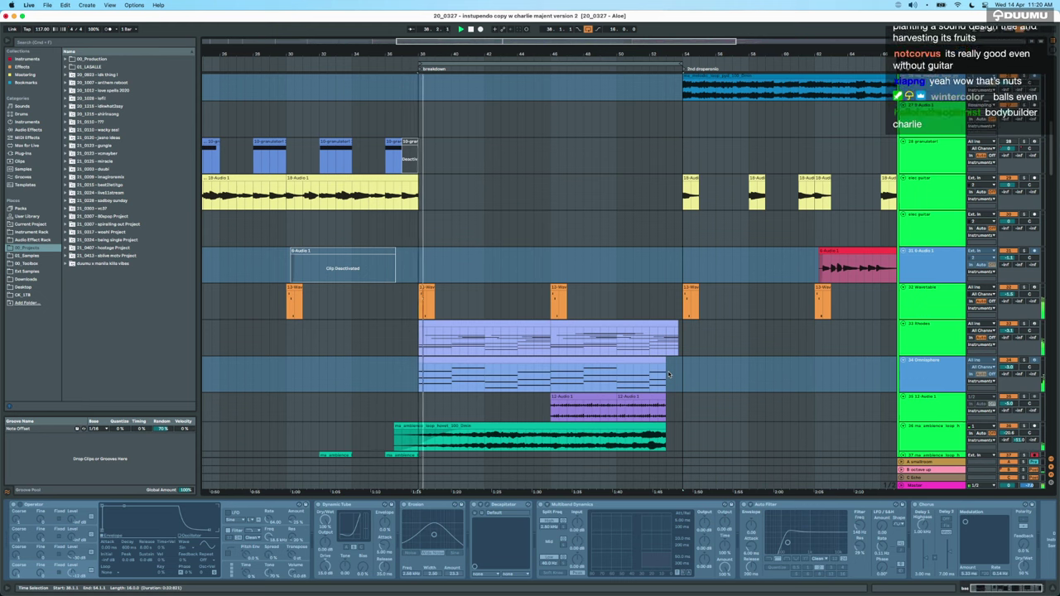
click(915, 345)
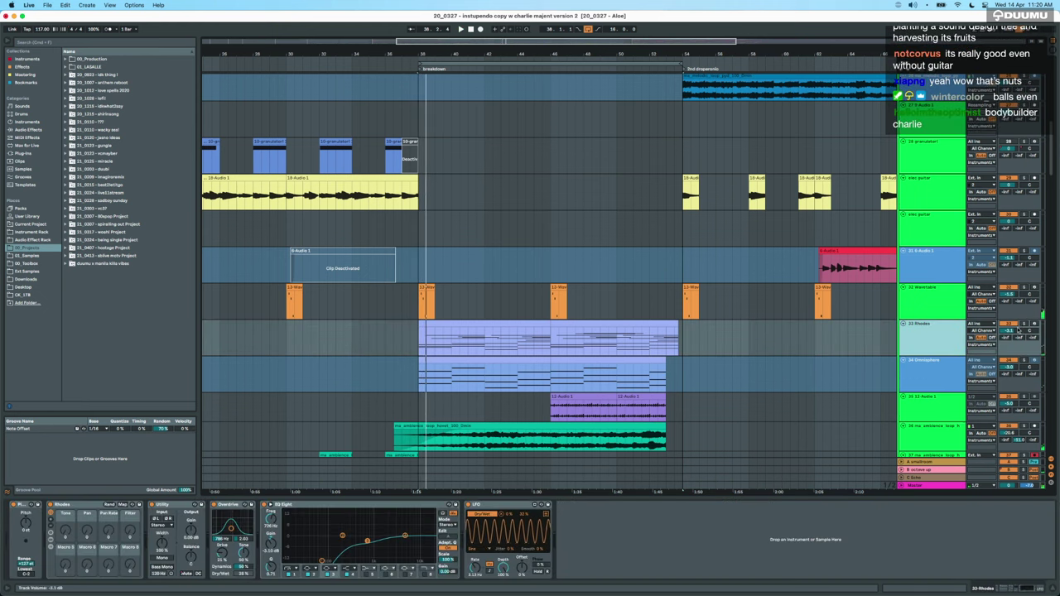
Solo the 33 Rhodes track, play its first breakdown clip from bar 38 with its MIDI notes open, and place the insert marker at 47.3.1.
click(448, 321)
scroll(448, 322, down, 10)
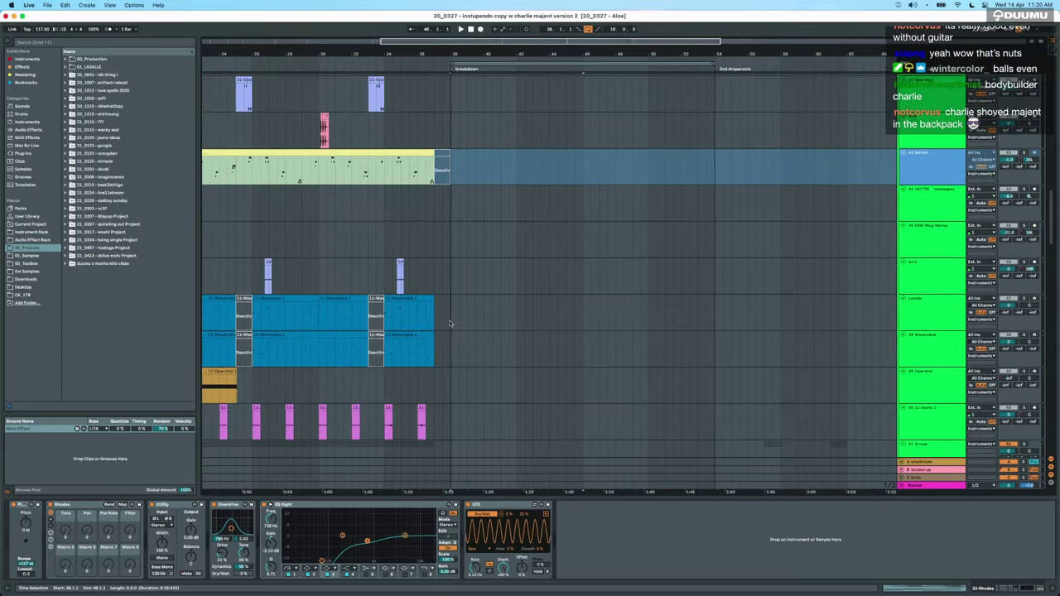
scroll(451, 323, down, 7)
scroll(451, 323, up, 15)
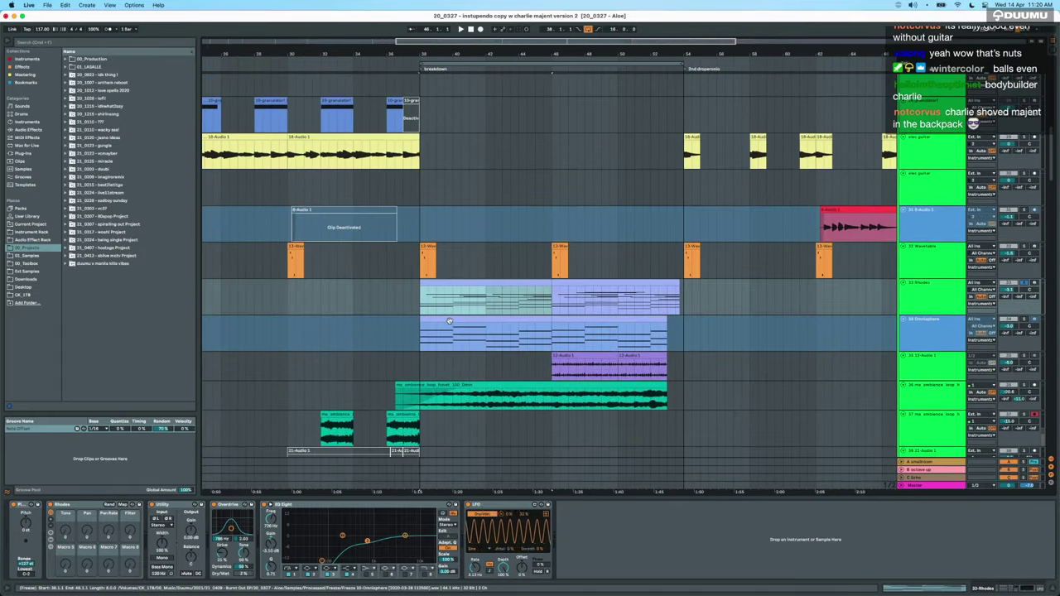
key(space)
double_click(450, 287)
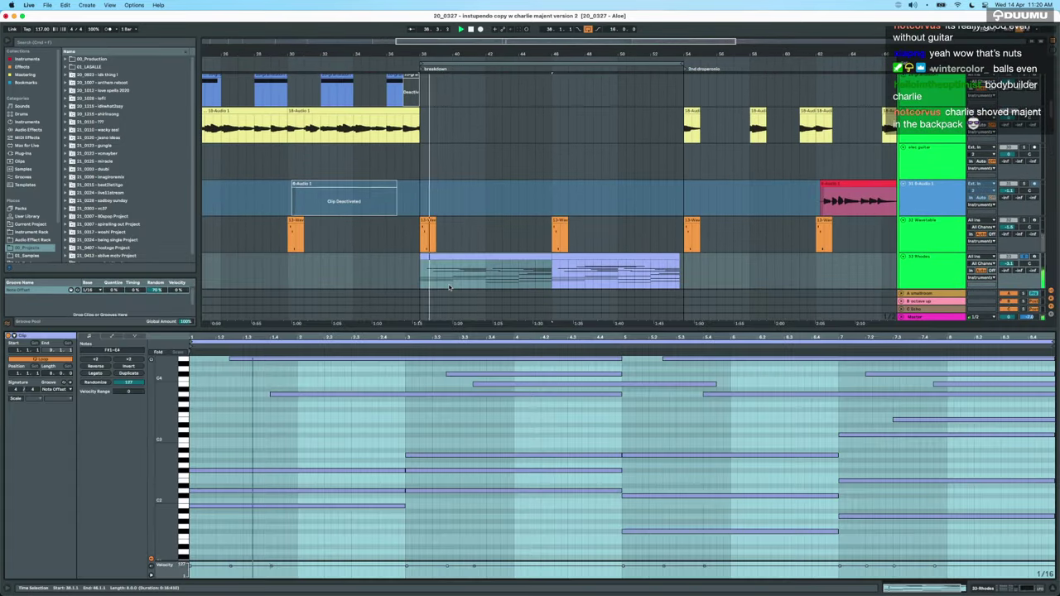
scroll(414, 449, up, 2)
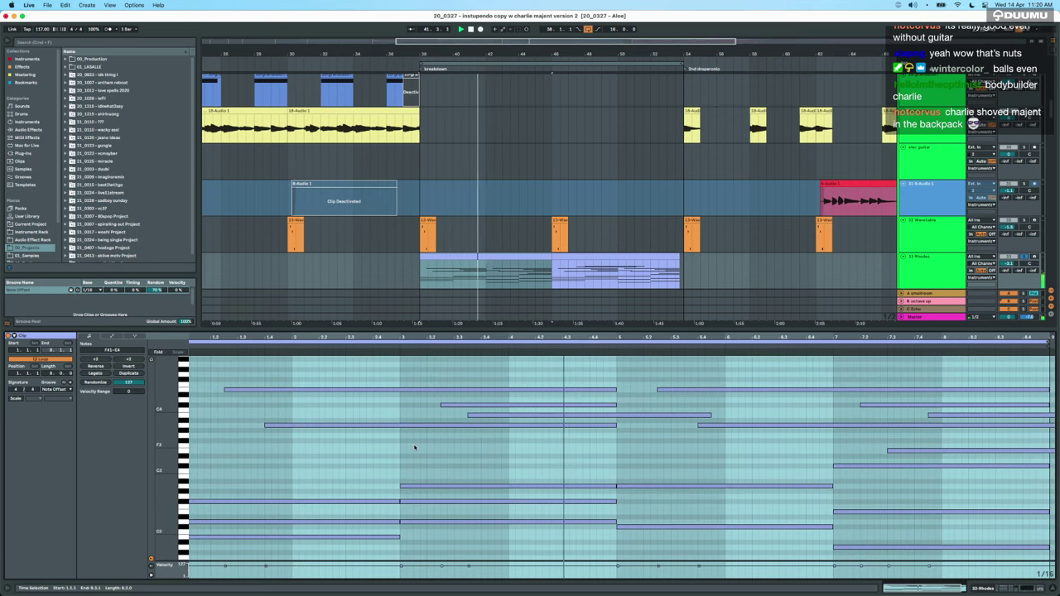
scroll(415, 448, down, 3)
scroll(415, 448, up, 5)
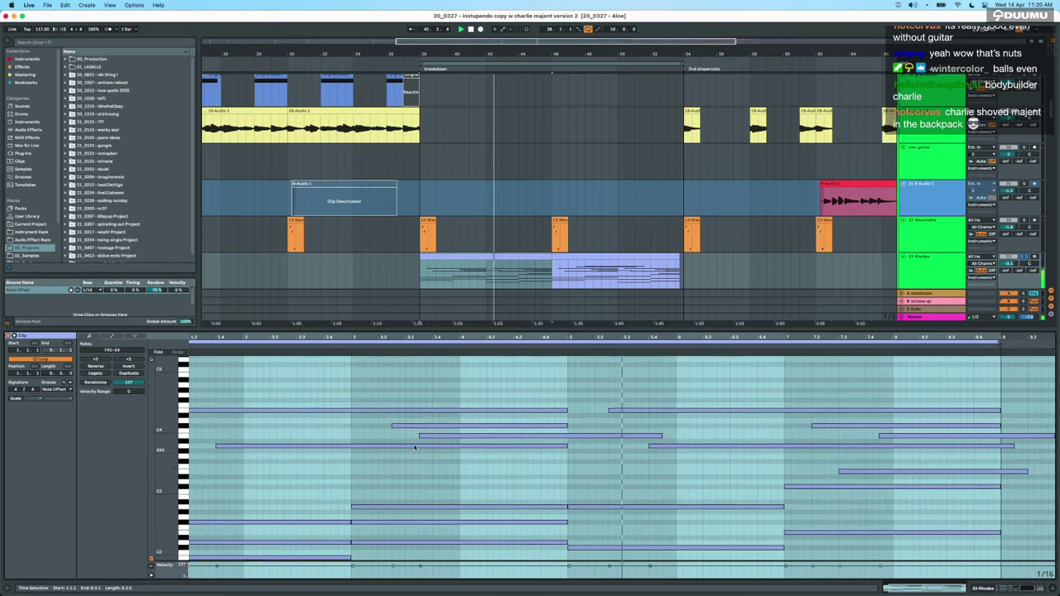
click(606, 286)
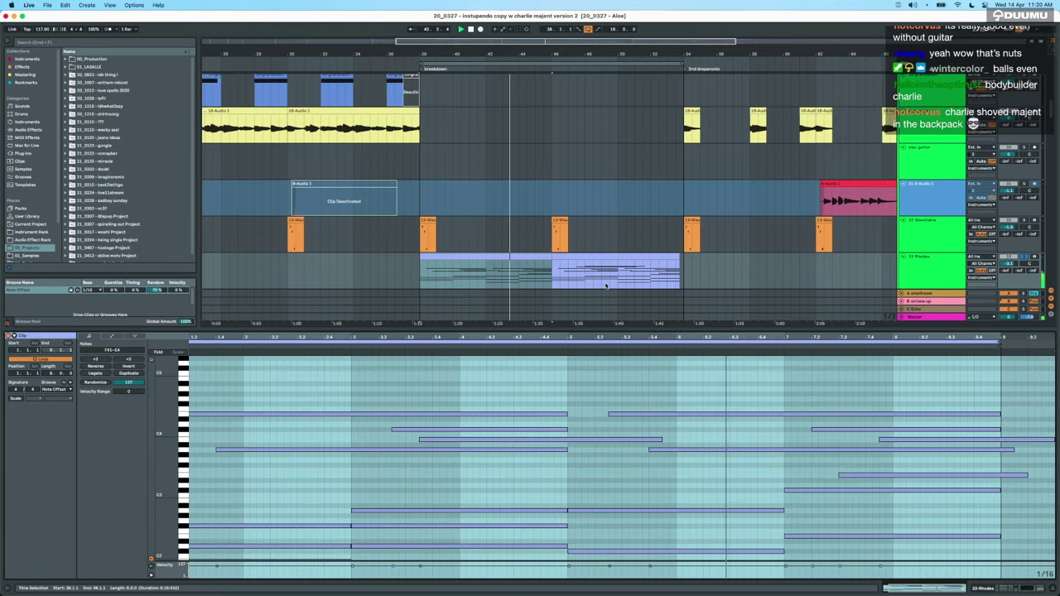
click(577, 281)
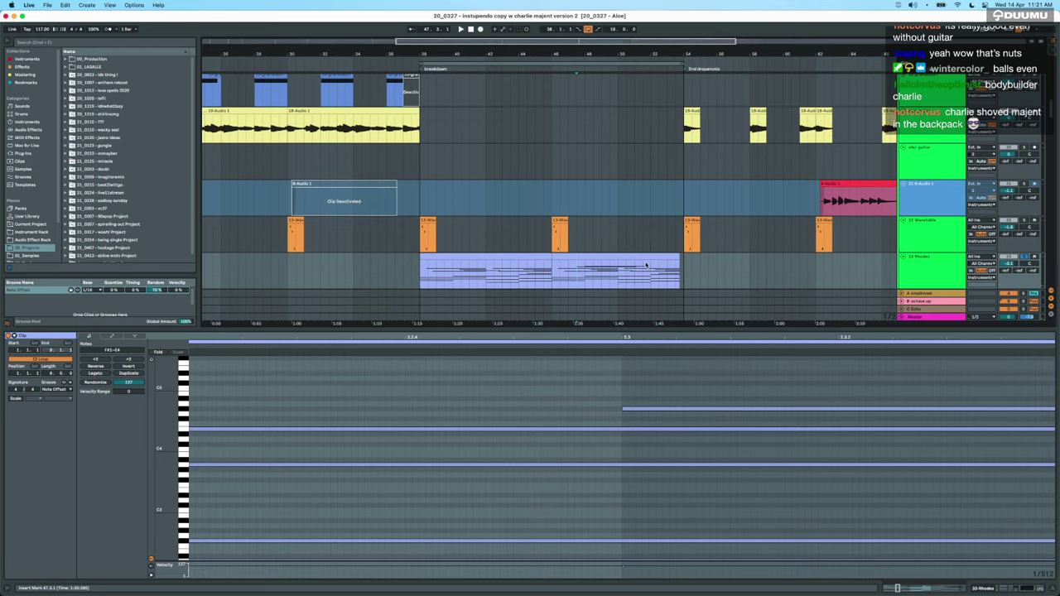
Solo the 34 Omnisphere track, play its first breakdown clip from bar 38 and hide the clip's note editor.
scroll(646, 265, down, 5)
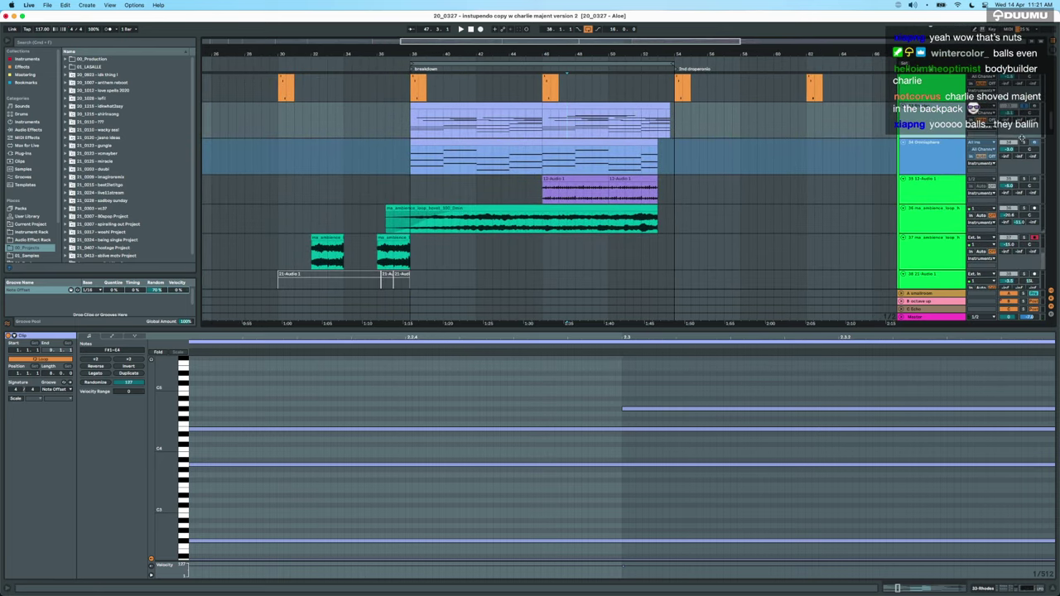
click(521, 144)
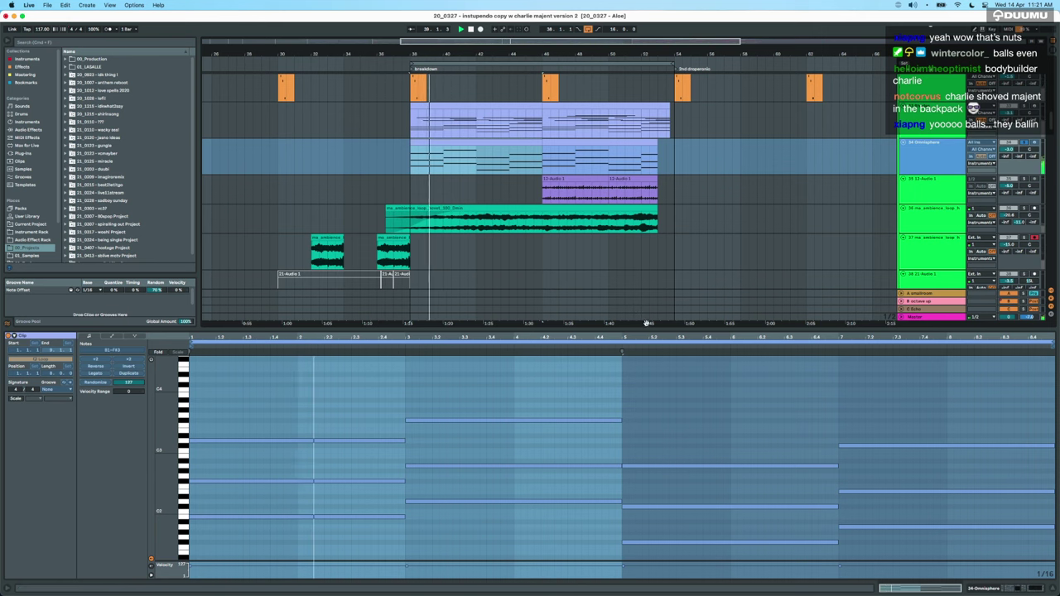
key(super+alt+l)
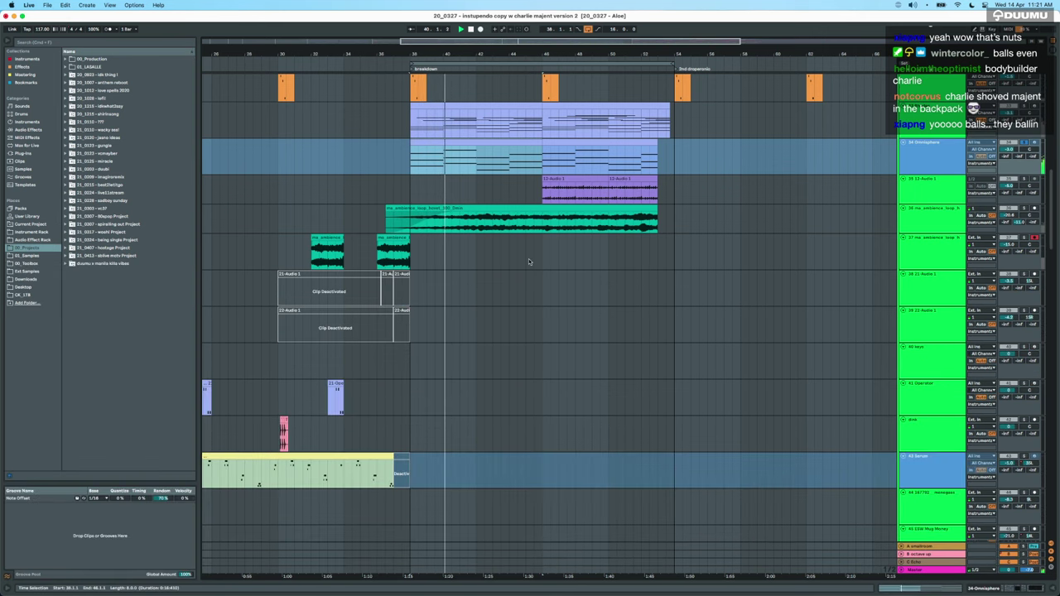
scroll(828, 207, up, 3)
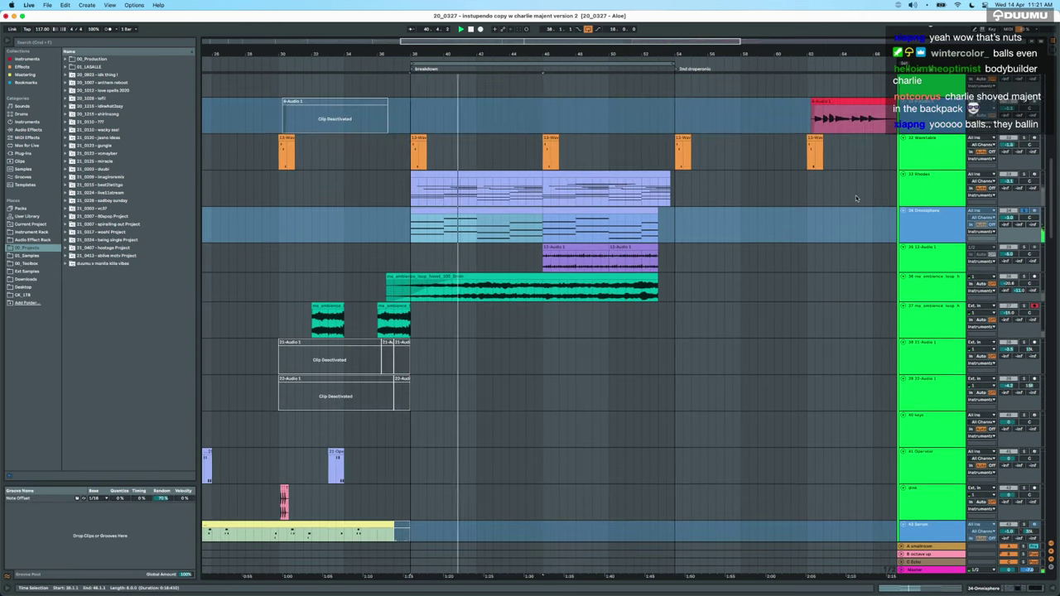
click(934, 216)
Solo the 69 Operator track and play its first breakdown clip from bar 38.
scroll(595, 374, down, 15)
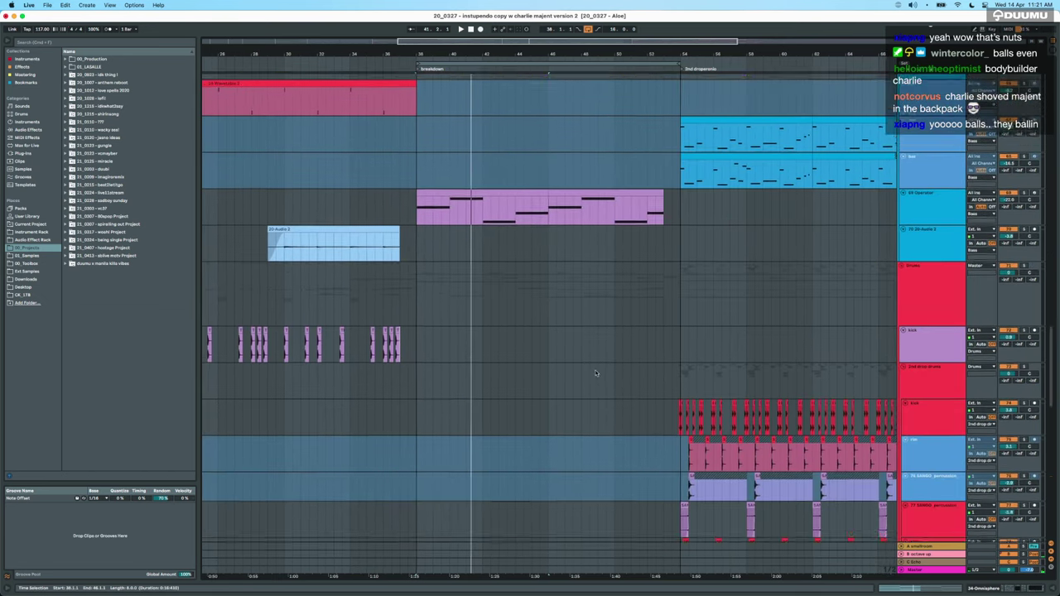
scroll(595, 374, up, 3)
click(534, 273)
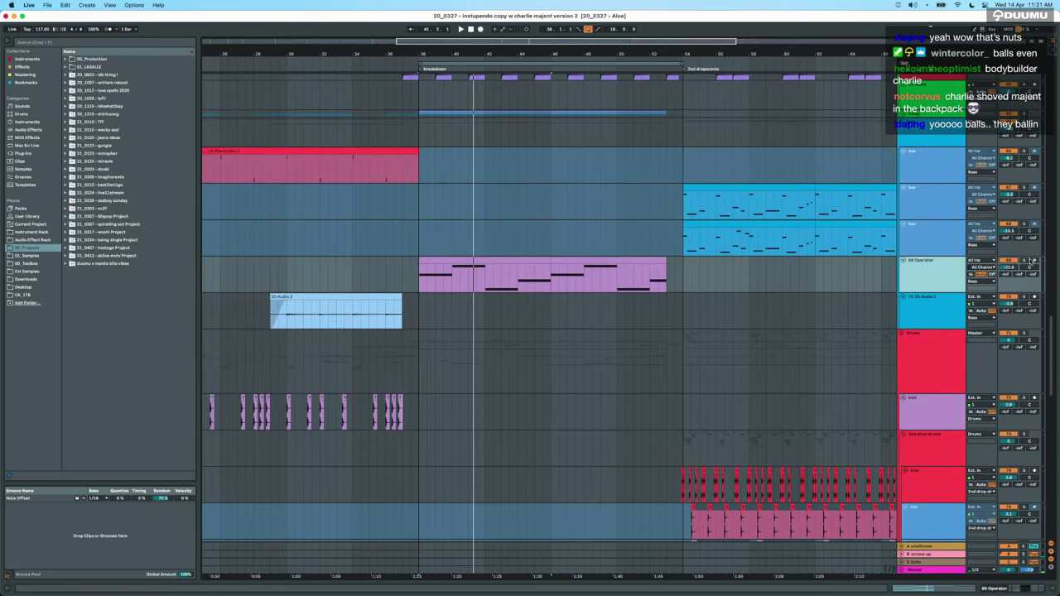
click(499, 258)
key(space)
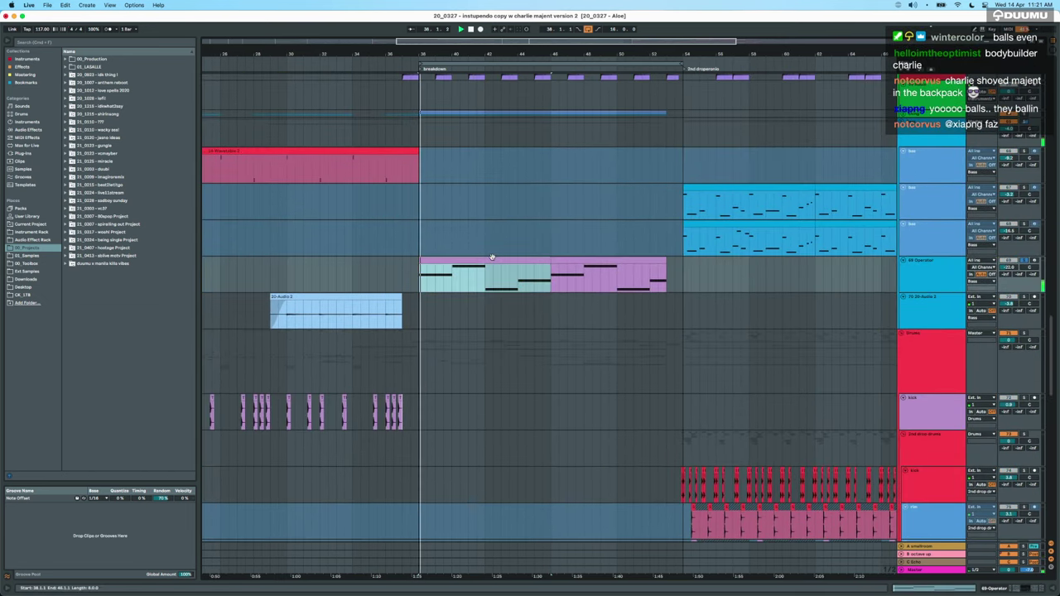
Play the 69 Operator clip from points further along its notes and place the insert marker at 44.3.1.
click(460, 280)
key(space)
key(space)
click(486, 282)
key(space)
key(space)
click(526, 282)
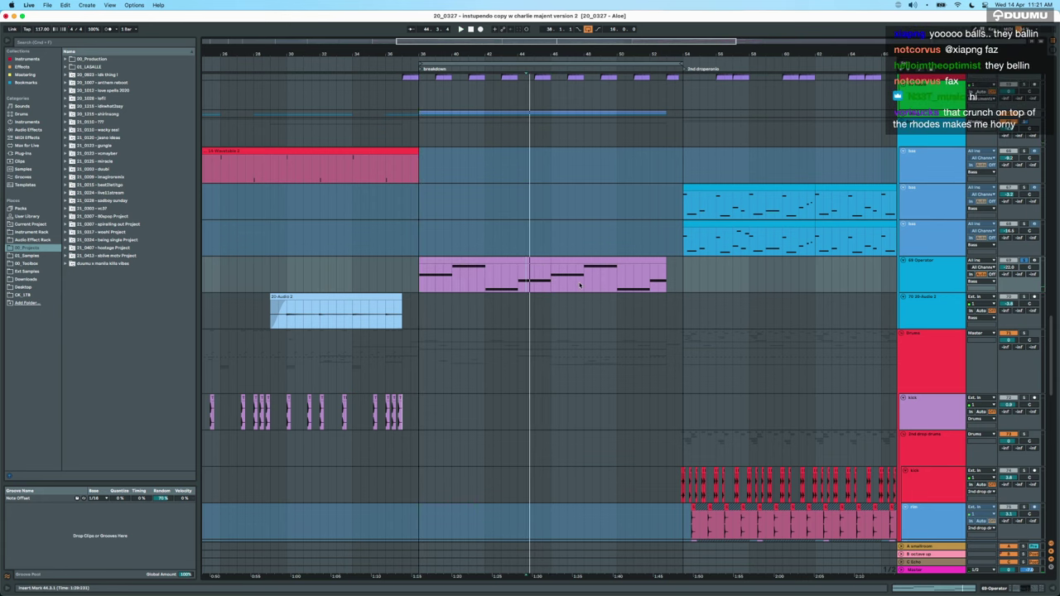
Solo the 35 12-Audio 1 track, play its first clip from bar 46 and open the clip's sample view.
scroll(580, 284, up, 10)
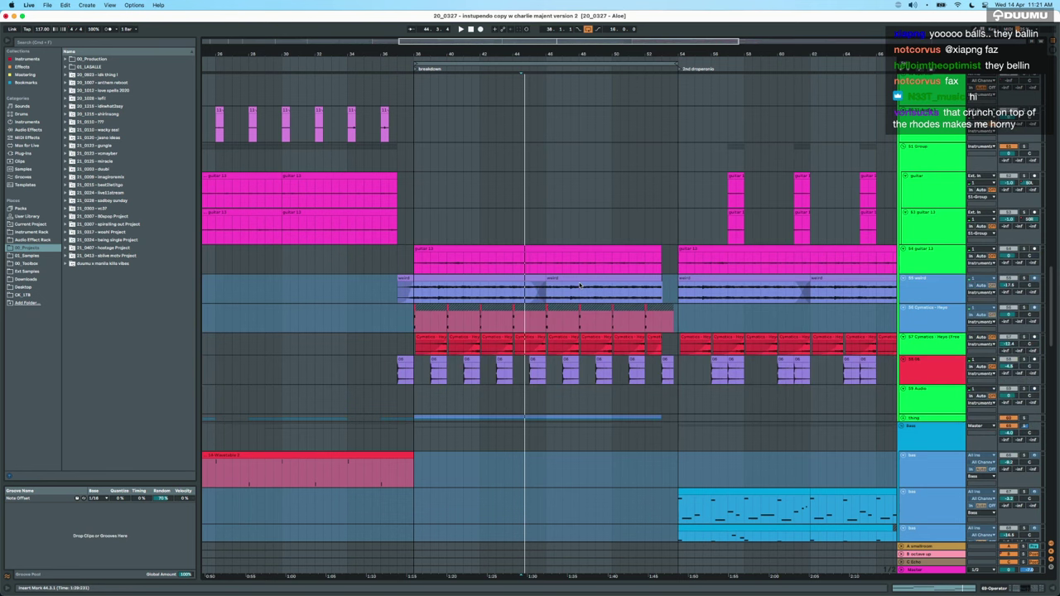
scroll(579, 286, up, 15)
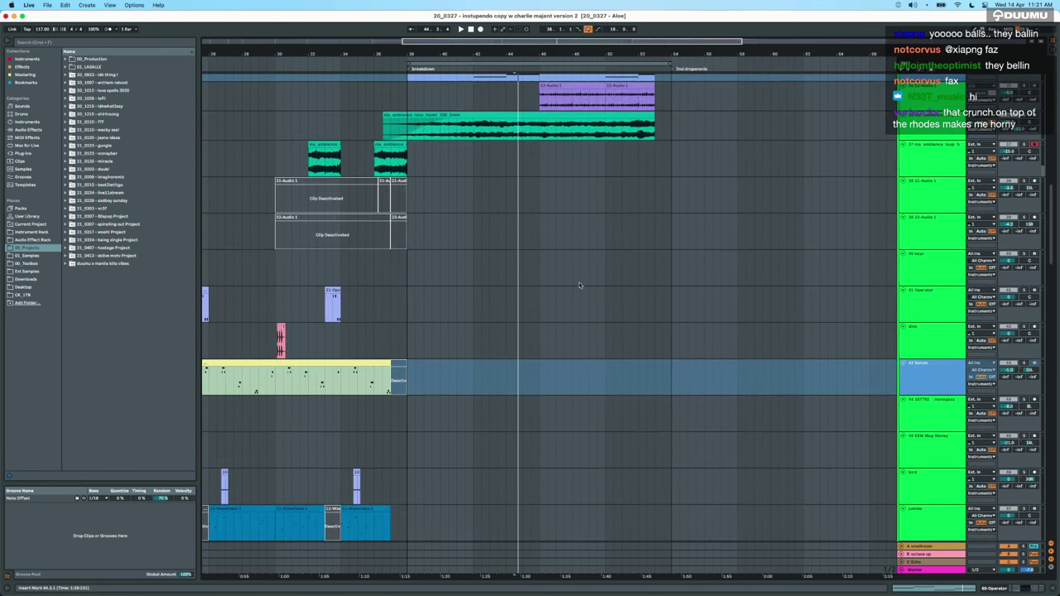
scroll(579, 284, up, 8)
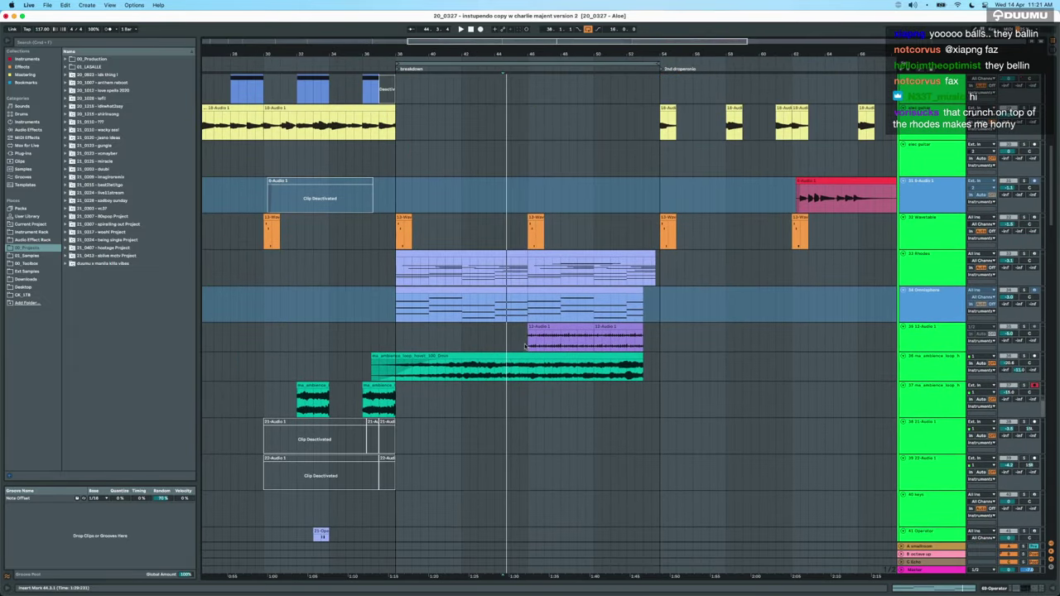
click(525, 346)
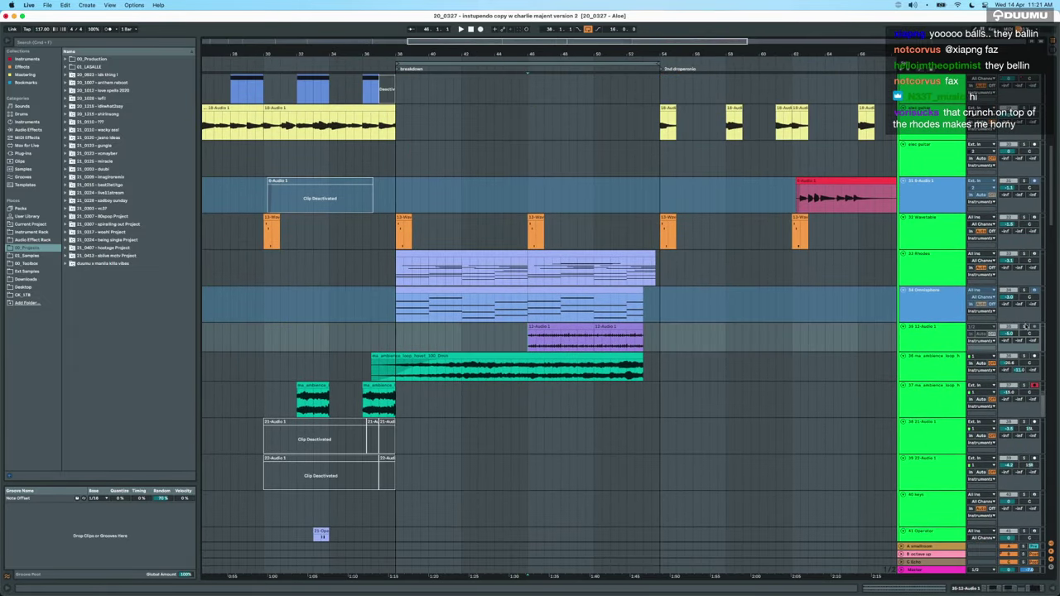
click(566, 329)
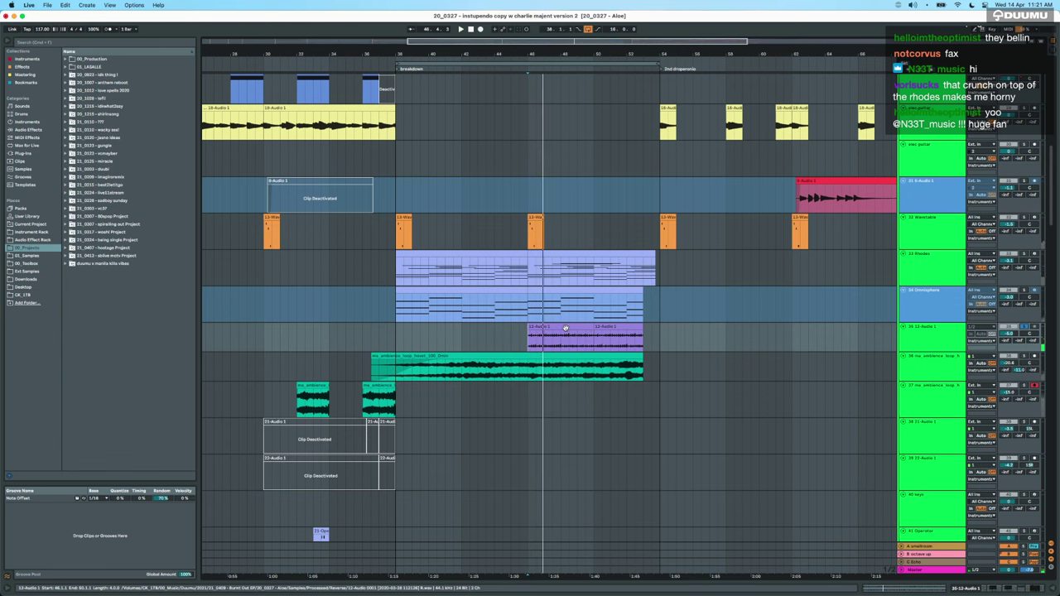
double_click(565, 329)
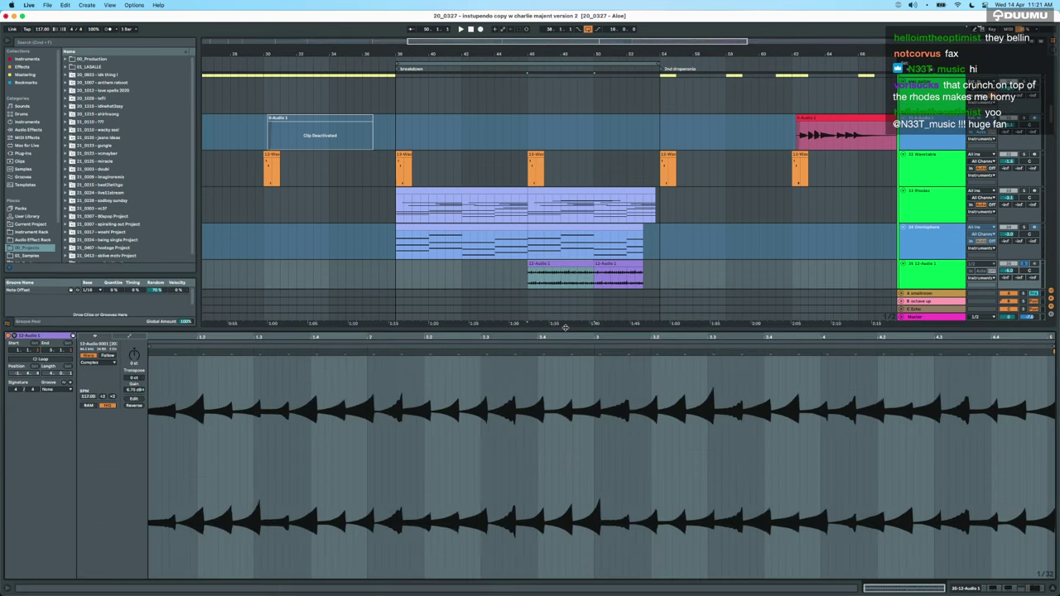
Audition the first 12-Audio 1 clip unreversed from bar 46, reverse its sample back and hide the clip view.
click(561, 262)
key(space)
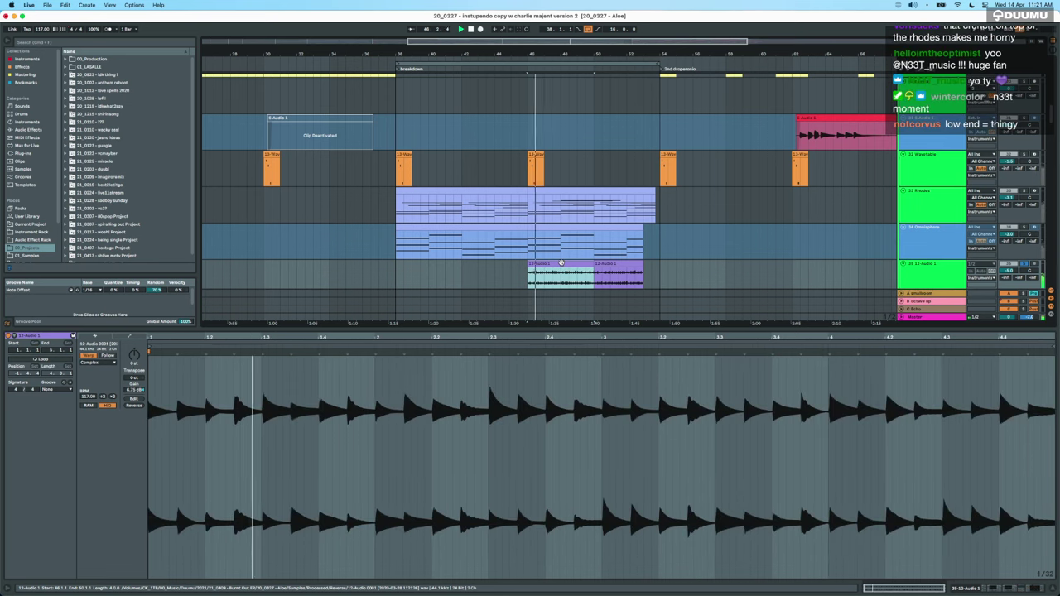
key(space)
key(r)
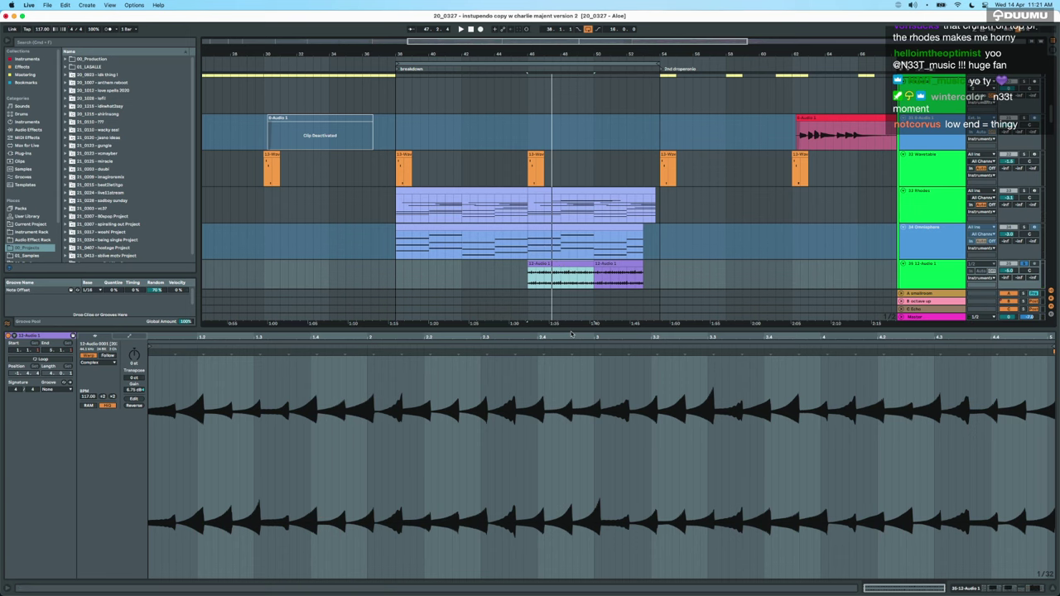
key(super+alt+l)
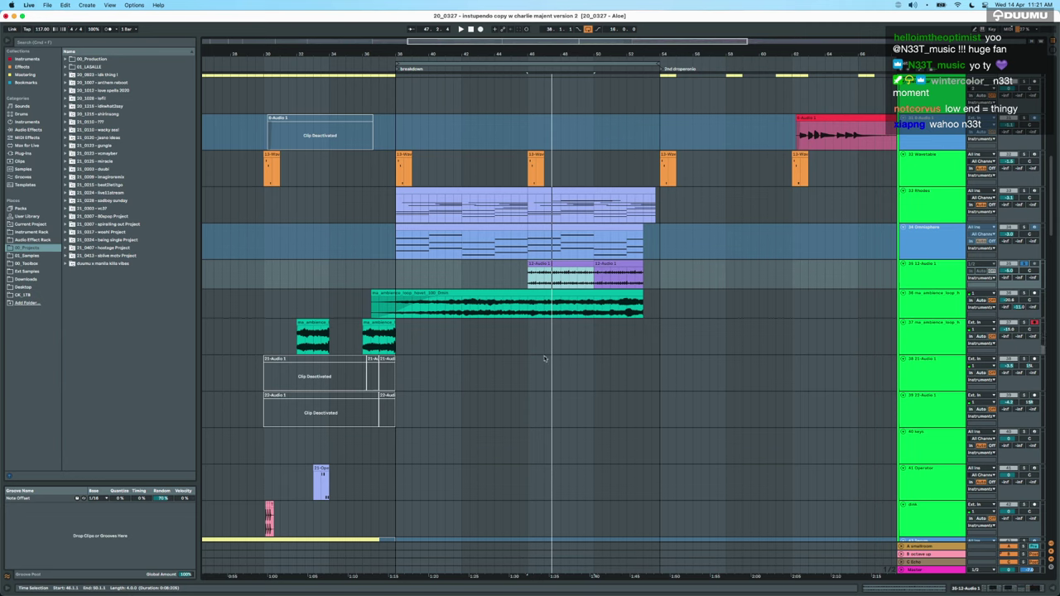
Add 33 Rhodes and 34 Omnisphere to the solo, play from bar 46 and view the second Rhodes clip's MIDI notes.
shift+click(936, 192)
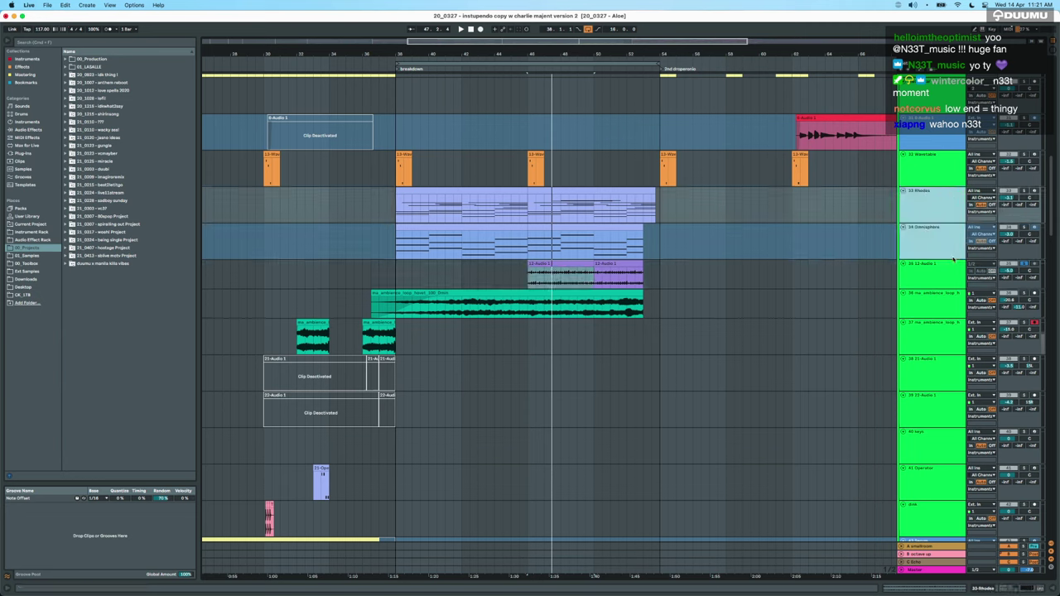
click(1019, 227)
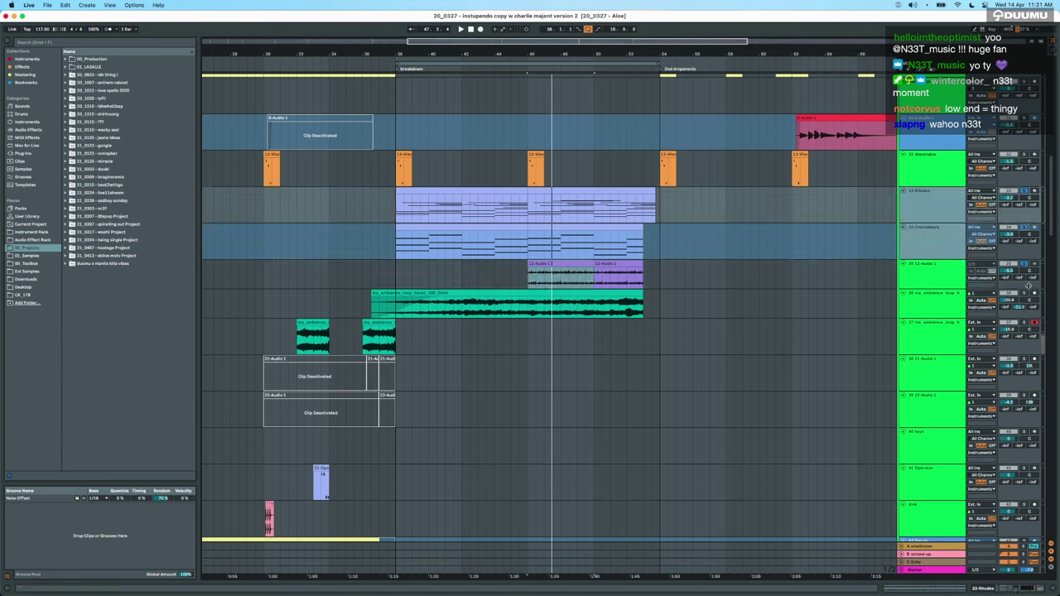
click(519, 312)
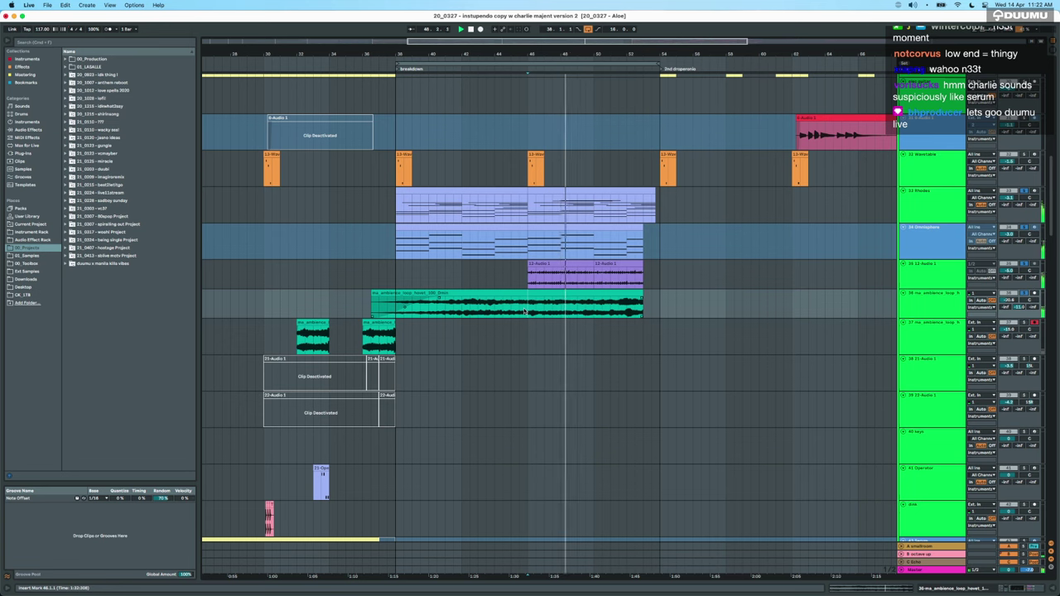
double_click(579, 193)
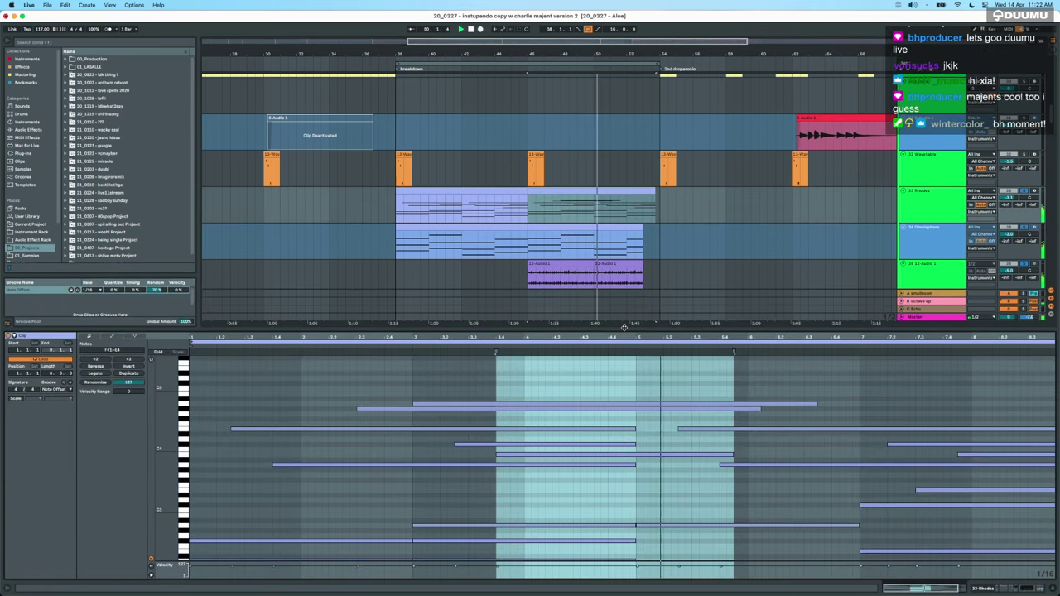
key(super+alt+l)
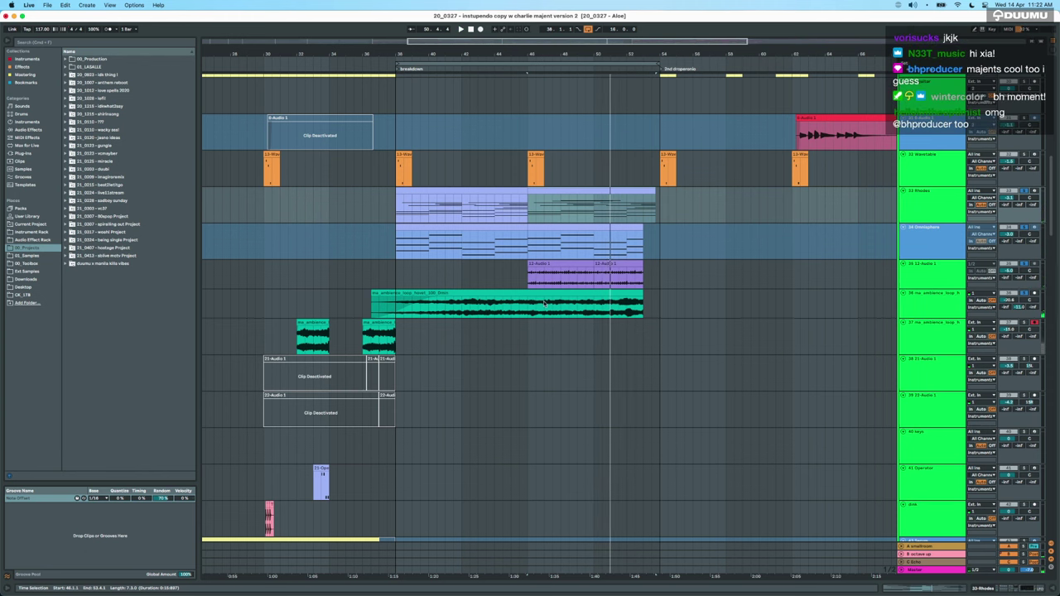
Solo the 54 guitar 13 track and play it from bar 38, viewing its breakdown clip's sample and its device chain.
scroll(543, 303, down, 20)
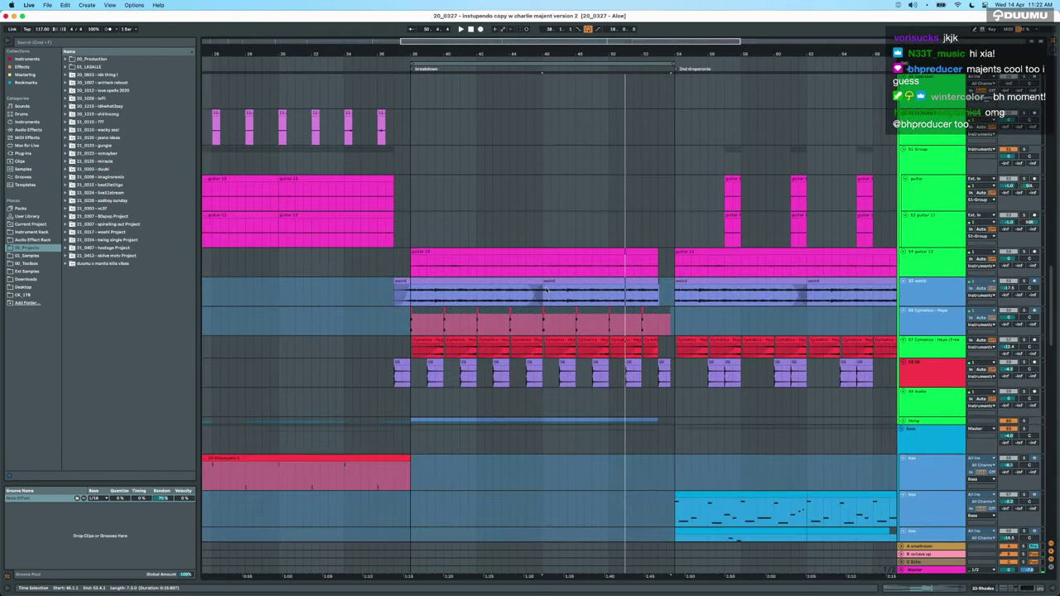
click(404, 269)
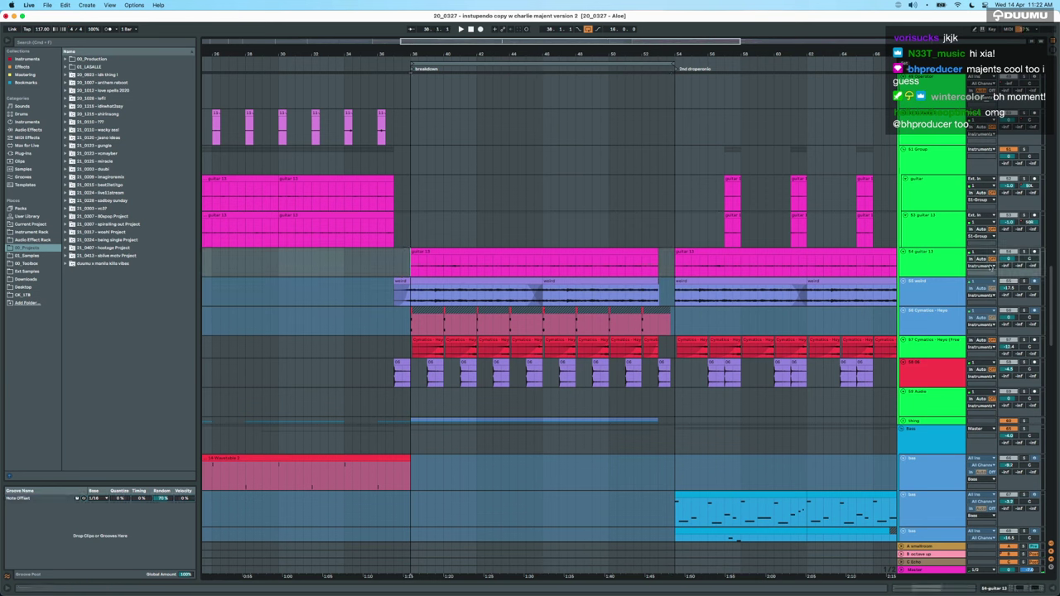
click(994, 590)
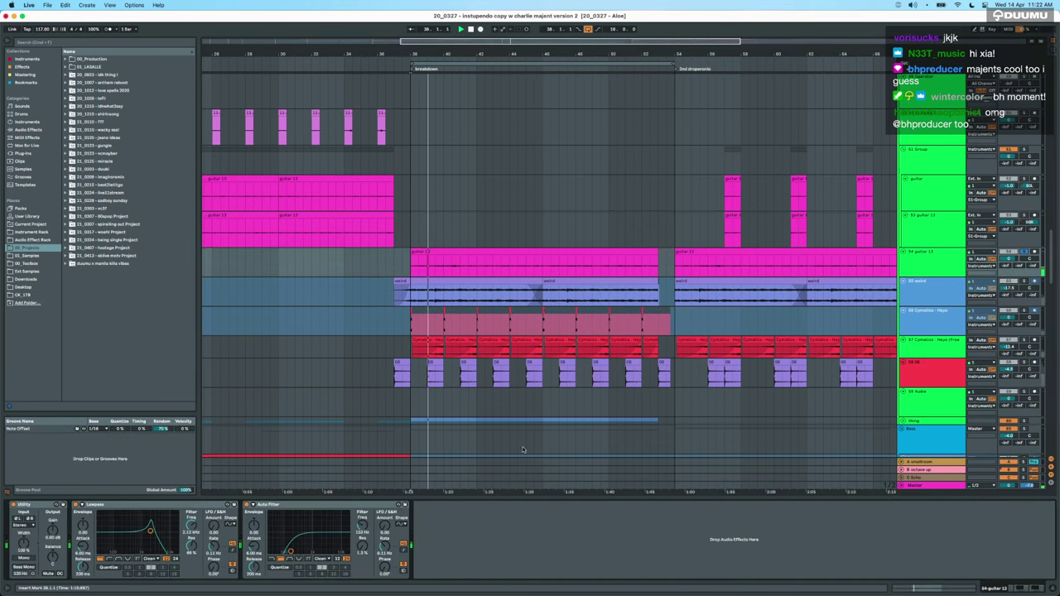
double_click(511, 251)
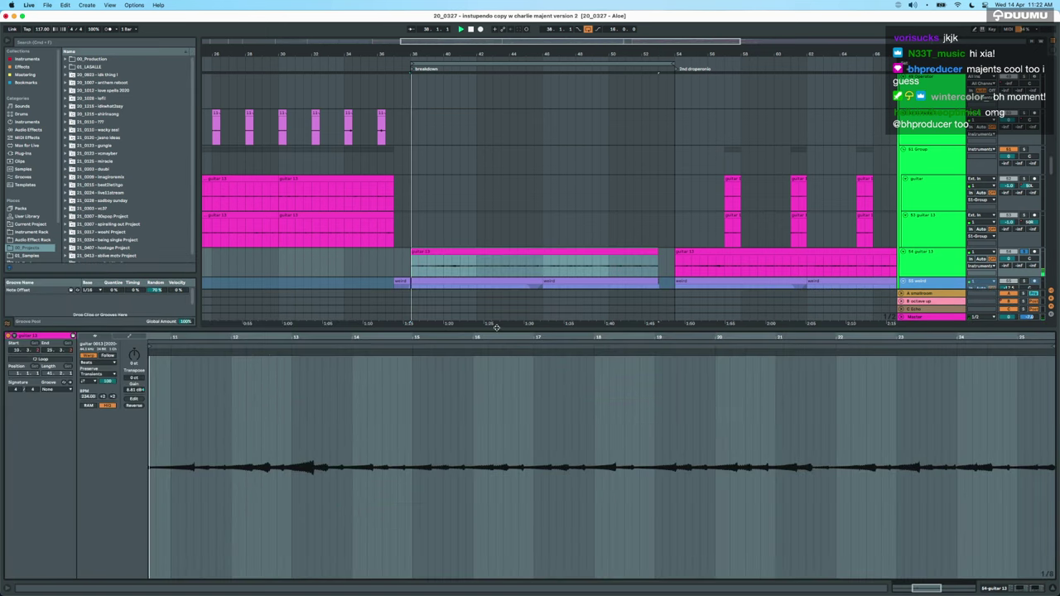
mouse_move(530, 593)
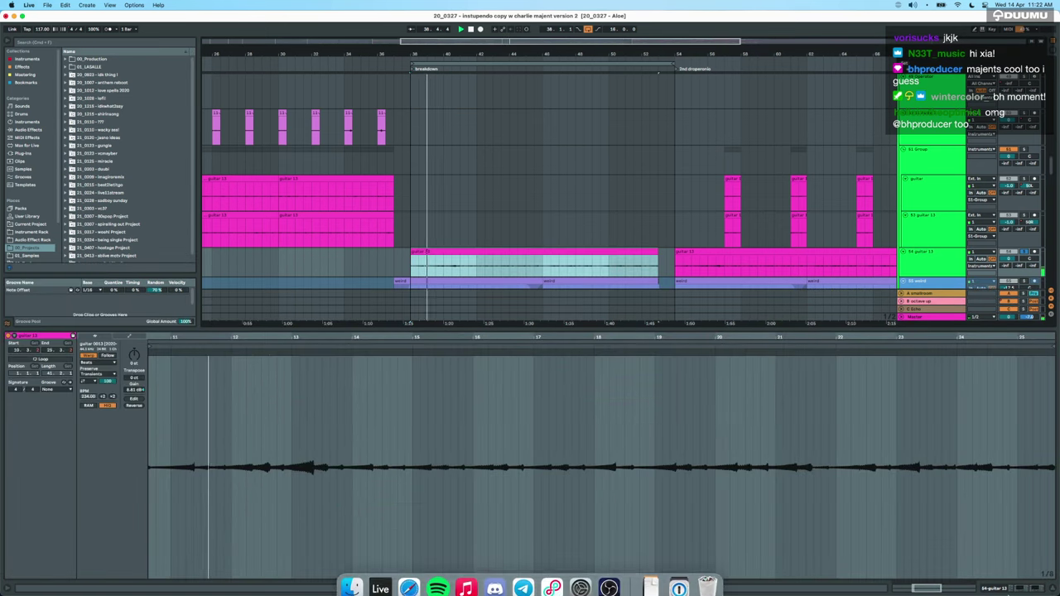
click(994, 588)
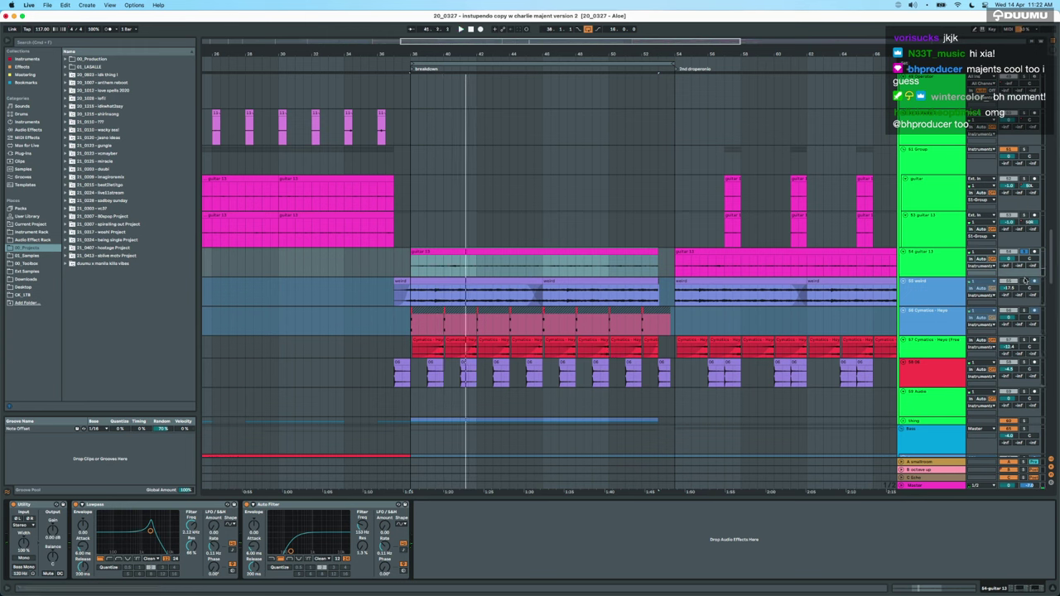
Solo the 55 weird track and play it from bar 38.
click(415, 293)
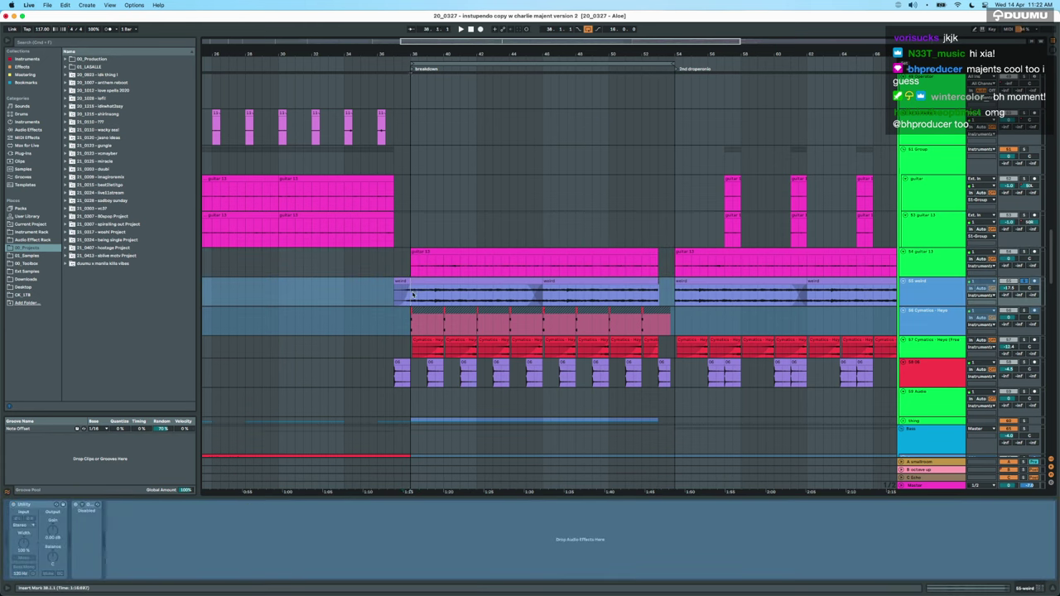
key(space)
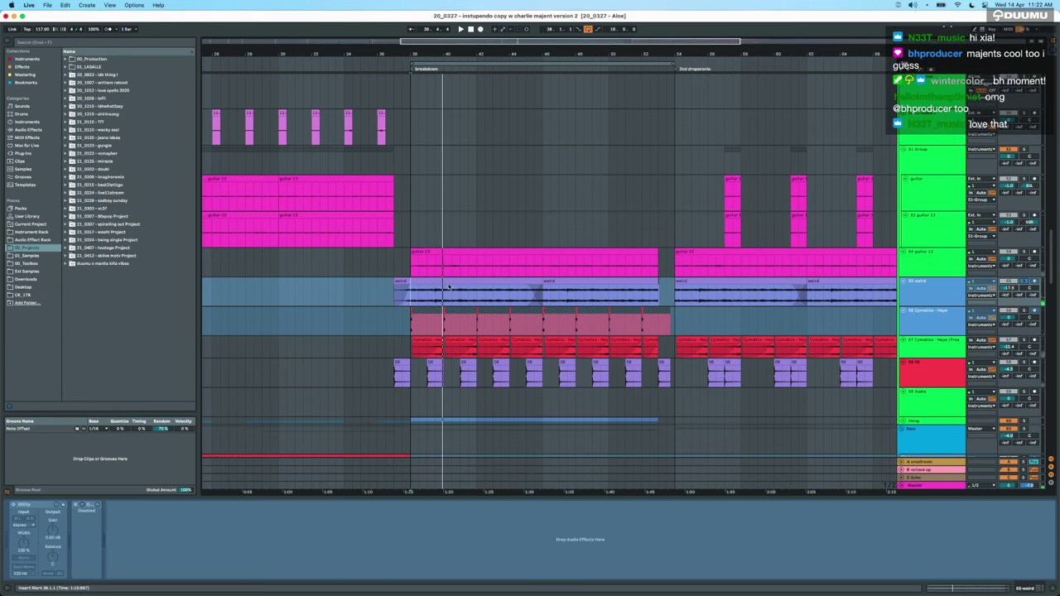
Solo the 56 Cymatics - Heyo and 57 Cymatics - Heyo (Freeze) tracks together and play them from bar 38.
click(409, 323)
key(plus)
key(plus)
key(plus)
key(plus)
key(plus)
key(minus)
key(minus)
key(minus)
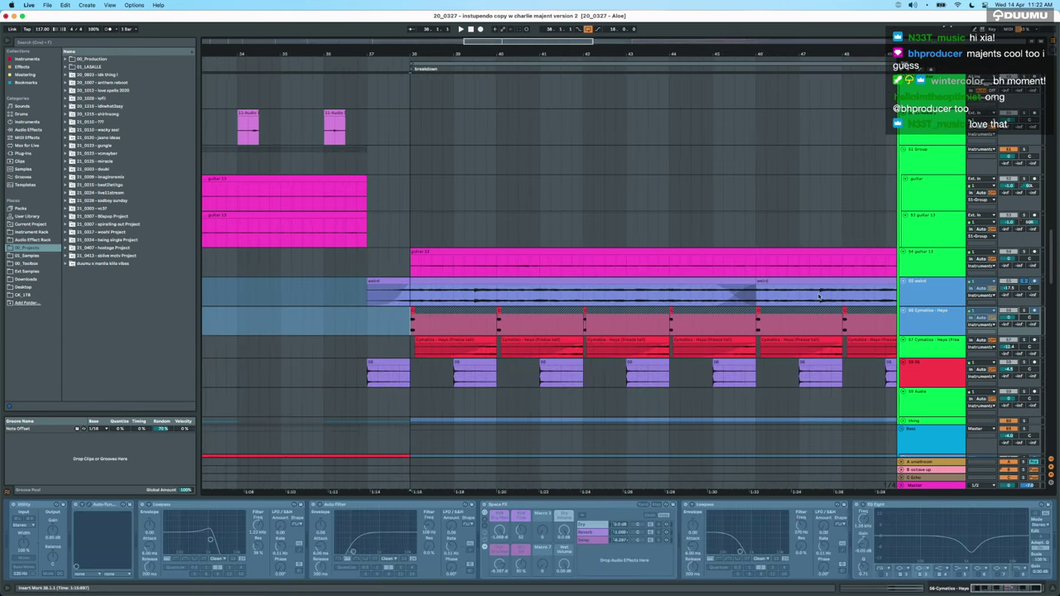
click(930, 352)
key(space)
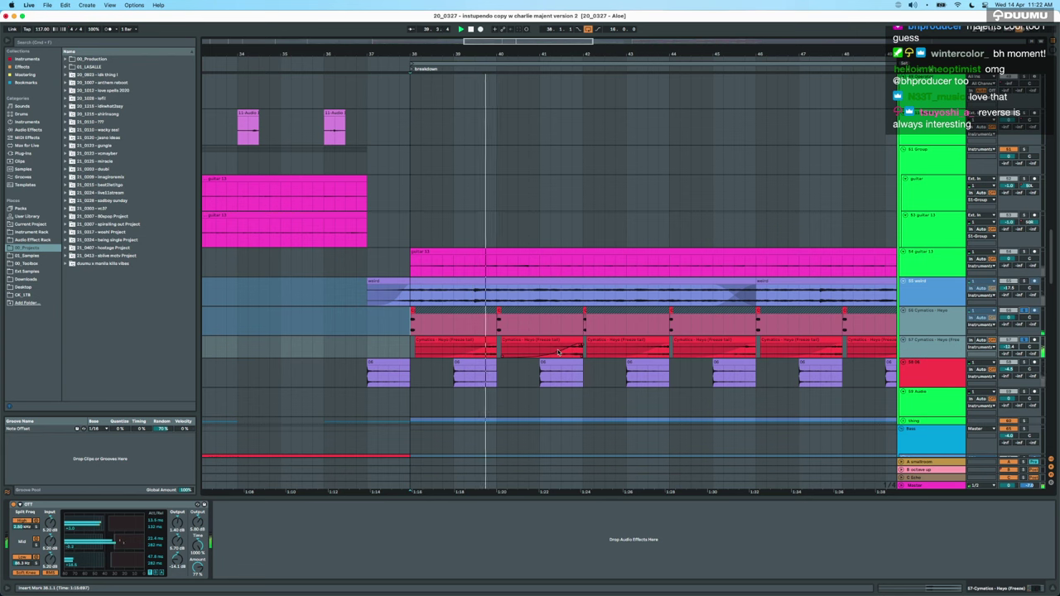
scroll(556, 349, right, 3)
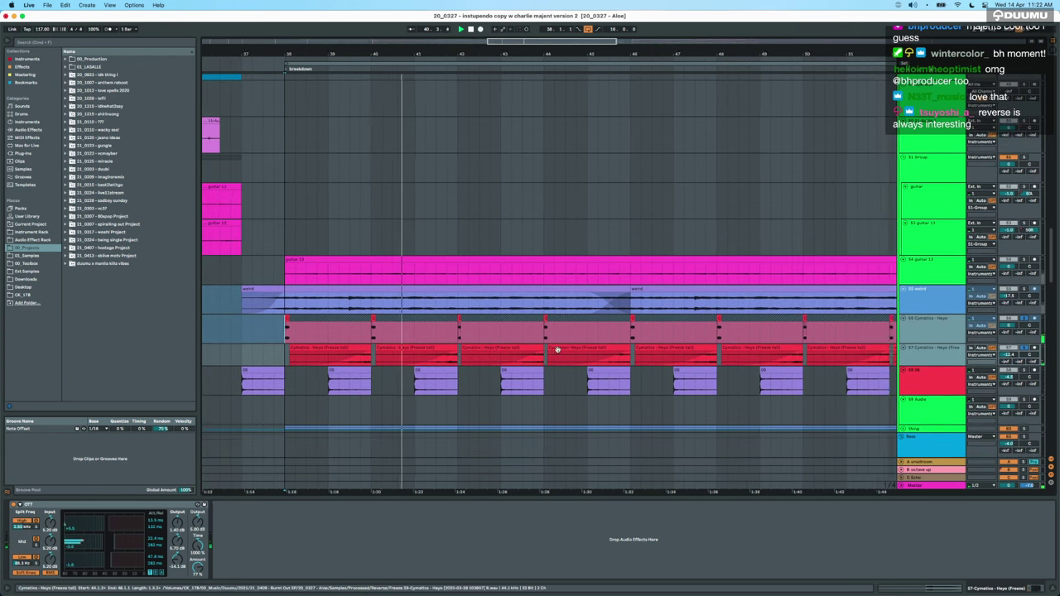
scroll(557, 349, down, 2)
key(minus)
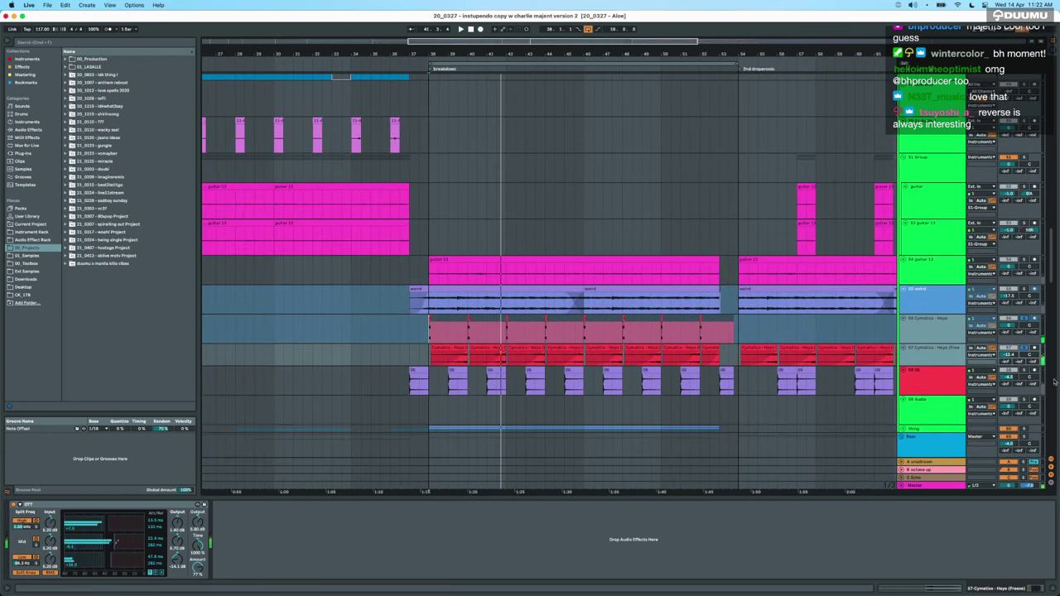
Add the 58-06 track to the soloed Cymatics tracks and play them together from bar 38.
click(424, 368)
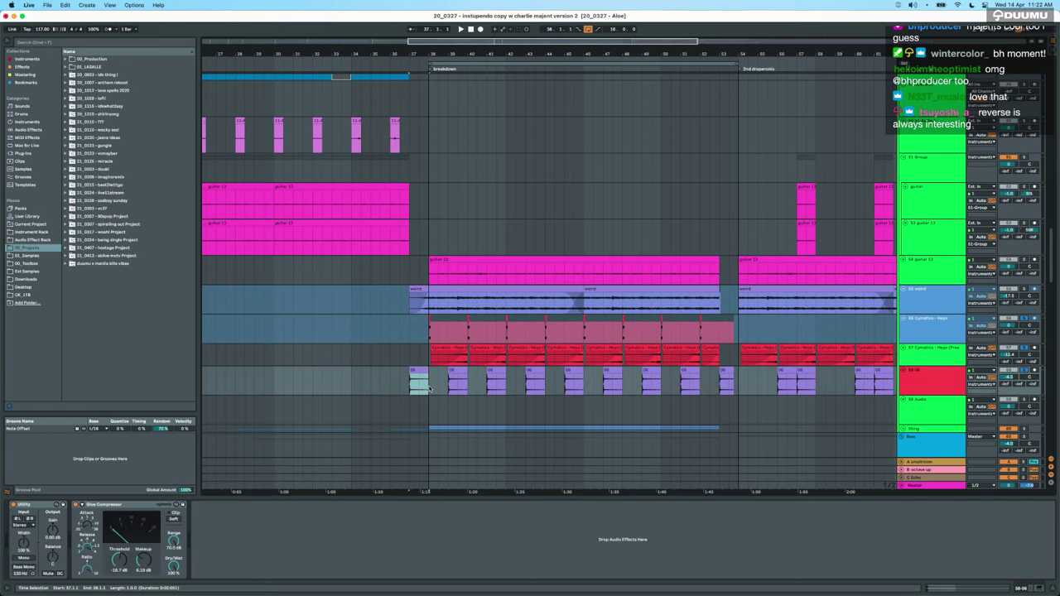
click(429, 389)
key(plus)
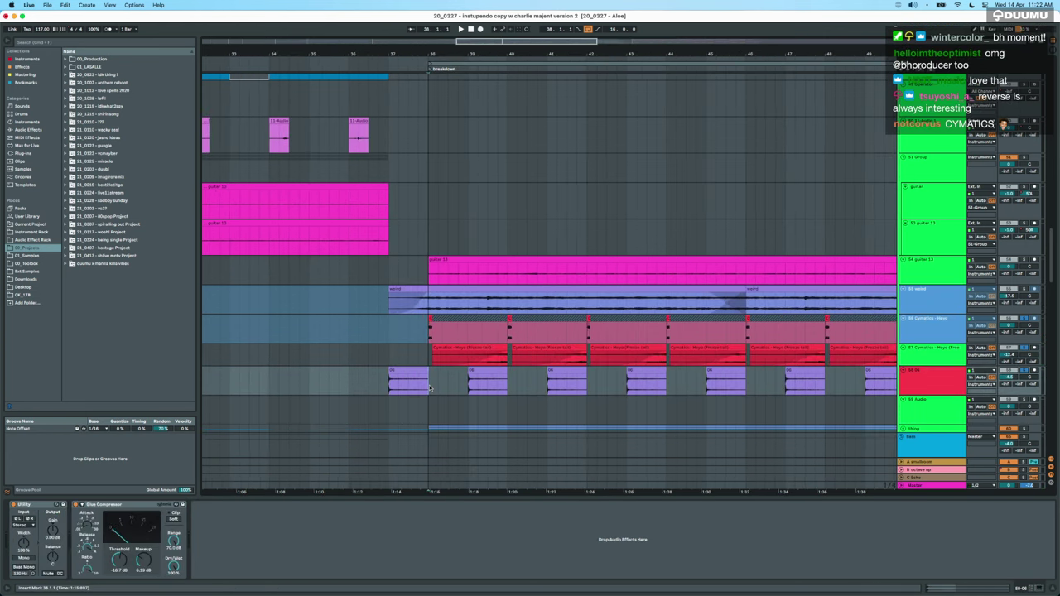
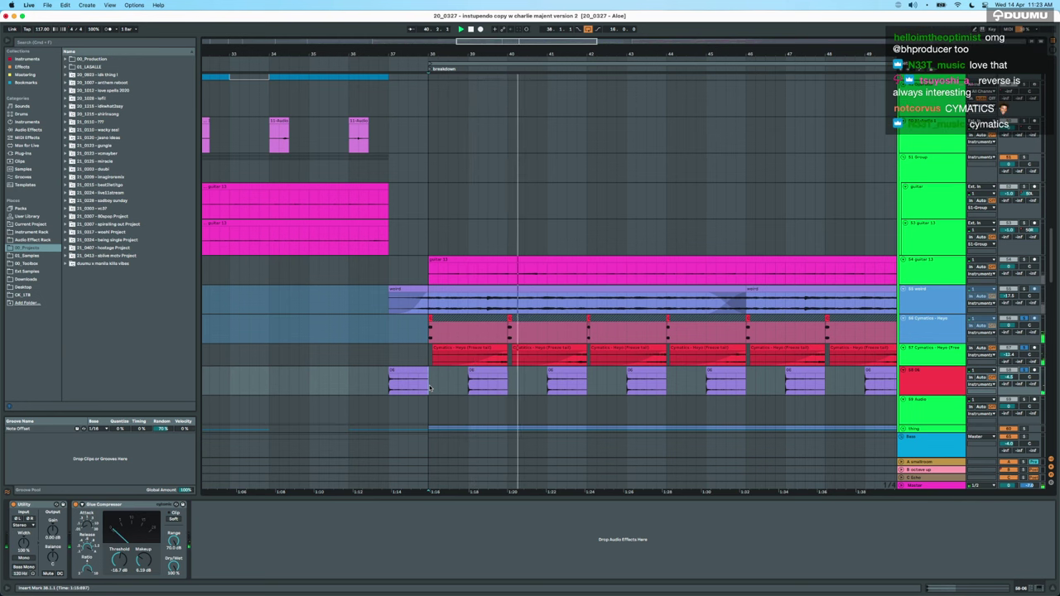
scroll(429, 386, down, 5)
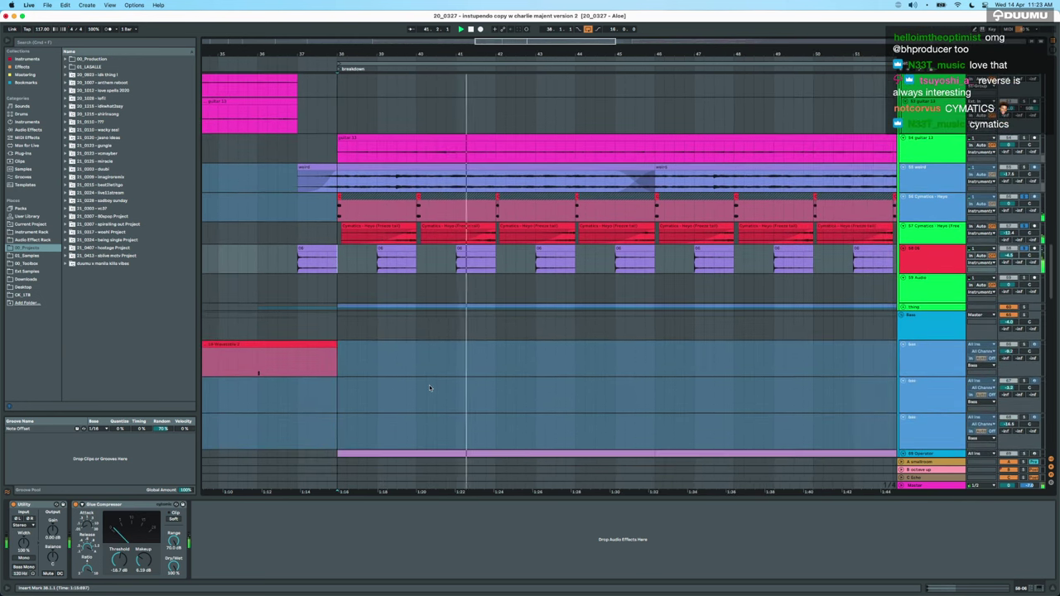
scroll(429, 387, right, 3)
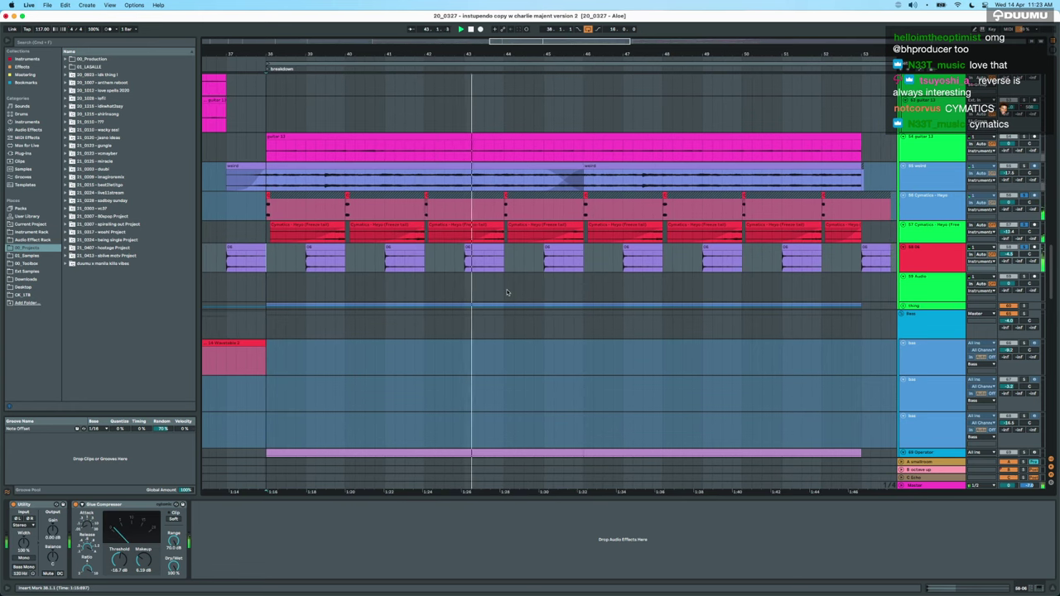
Examine the breakdown's bass, instrument and drum tracks around bars 38 to 54.
scroll(507, 292, down, 8)
key(minus)
scroll(508, 295, up, 10)
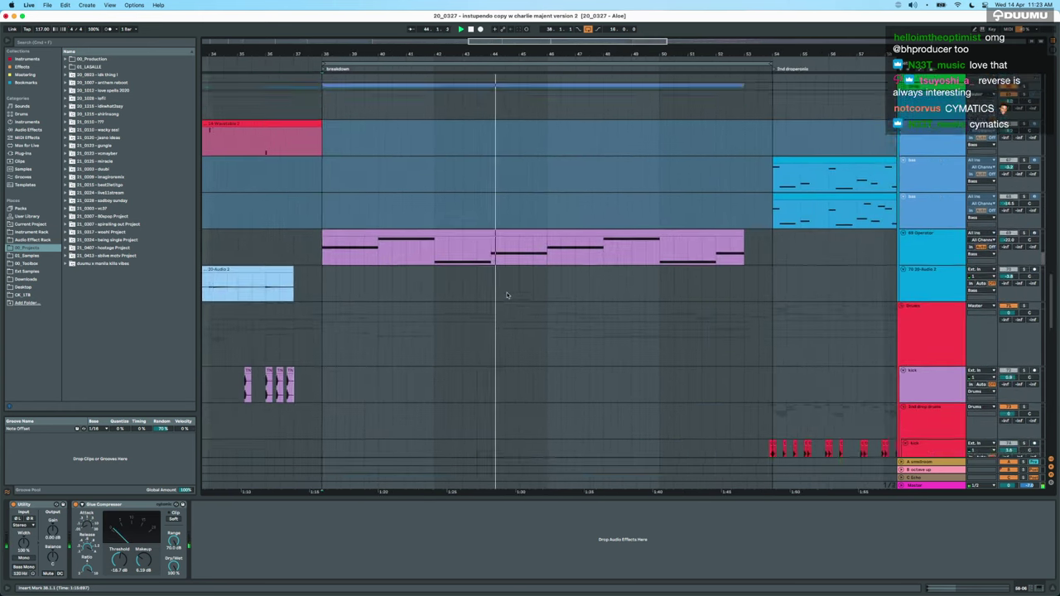
scroll(507, 294, down, 2)
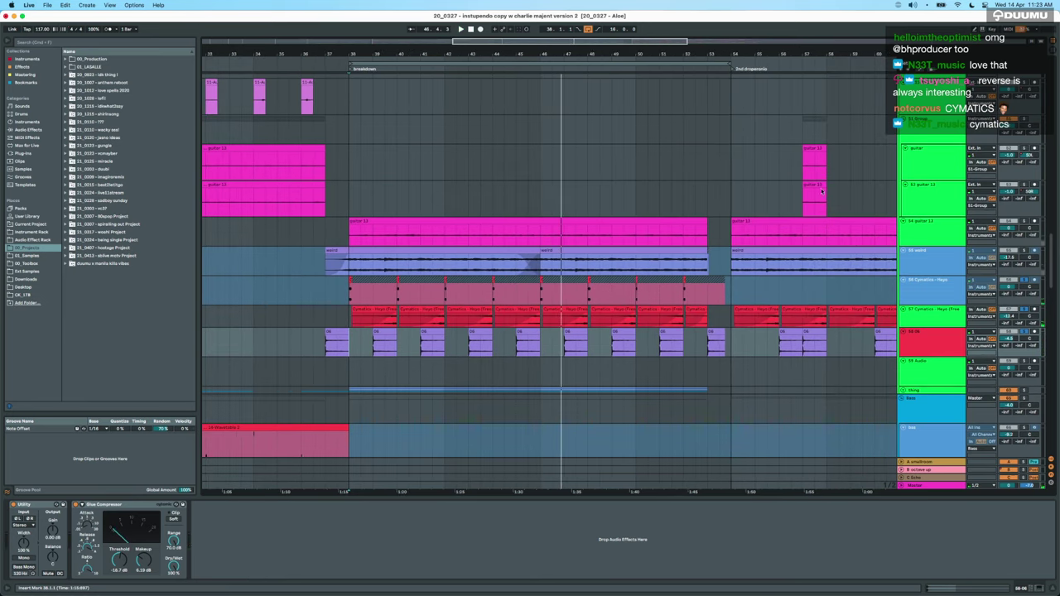
scroll(650, 333, up, 10)
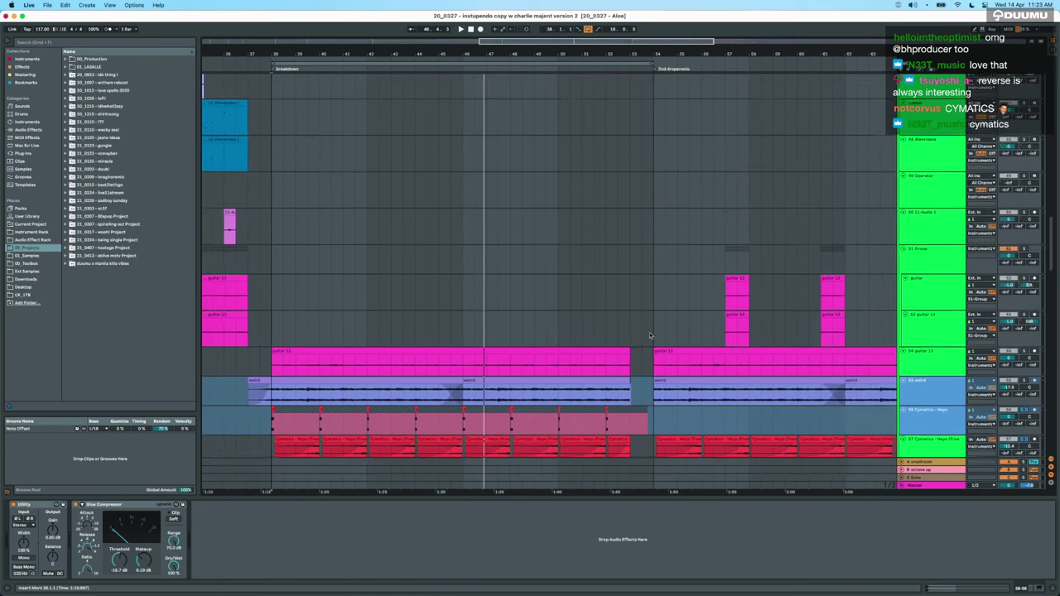
scroll(649, 332, up, 6)
scroll(649, 332, down, 14)
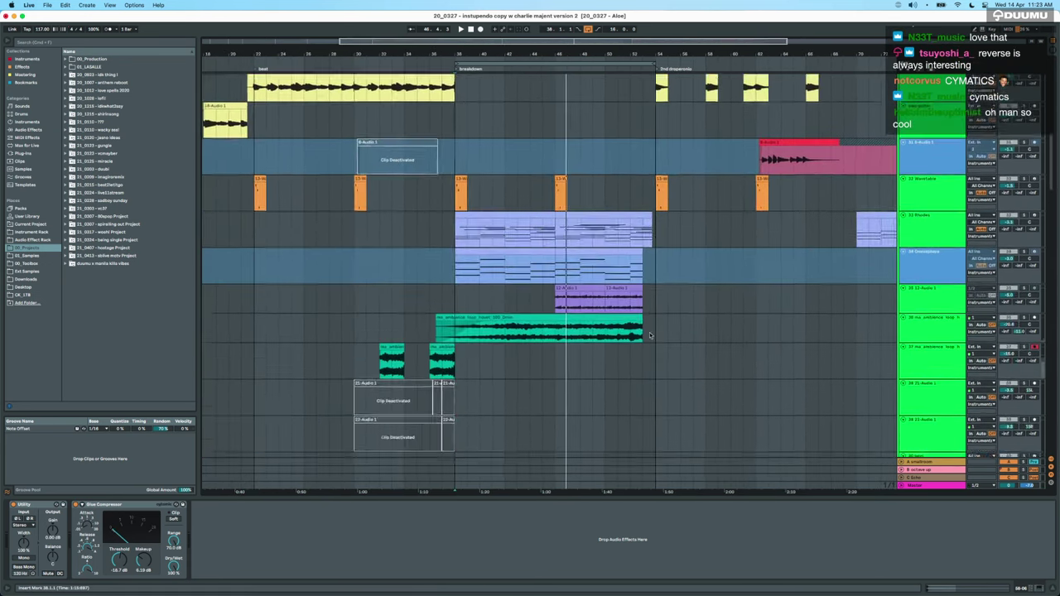
scroll(521, 306, down, 5)
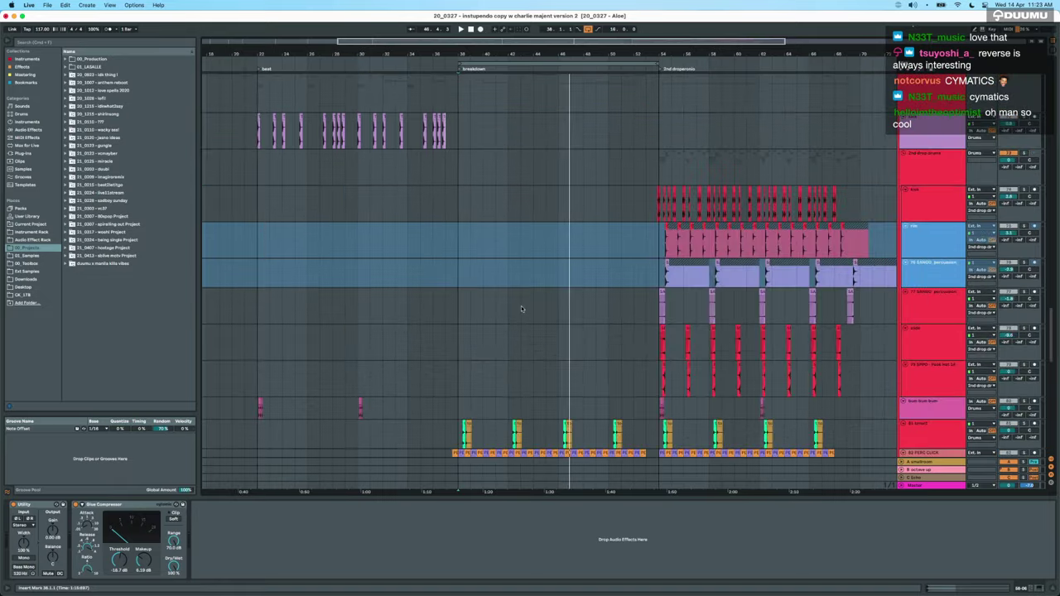
scroll(484, 364, down, 3)
scroll(485, 367, down, 3)
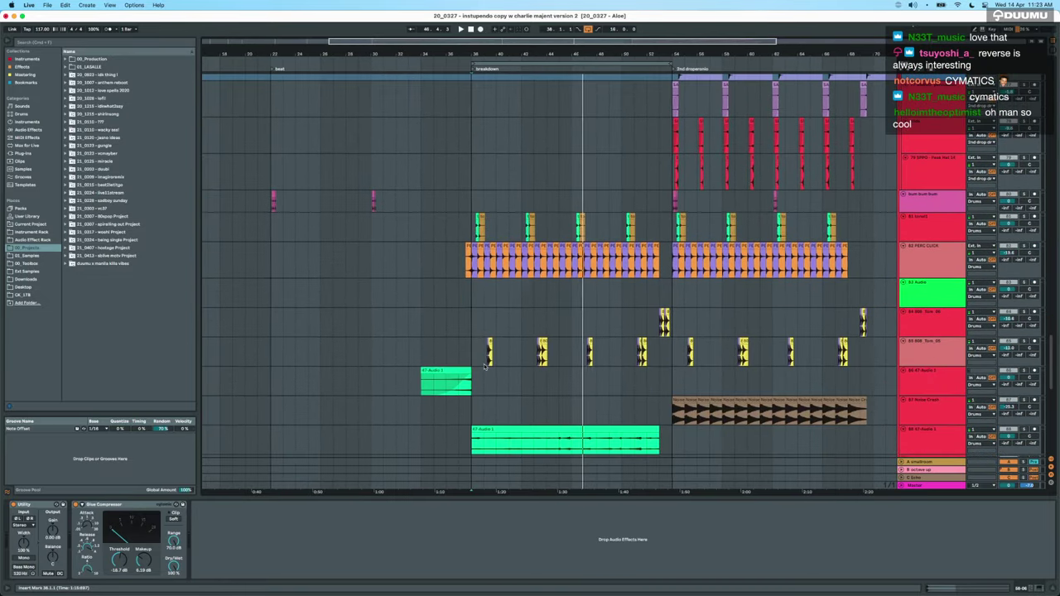
Solo the Drums group and play it from bar 38.
scroll(485, 367, up, 10)
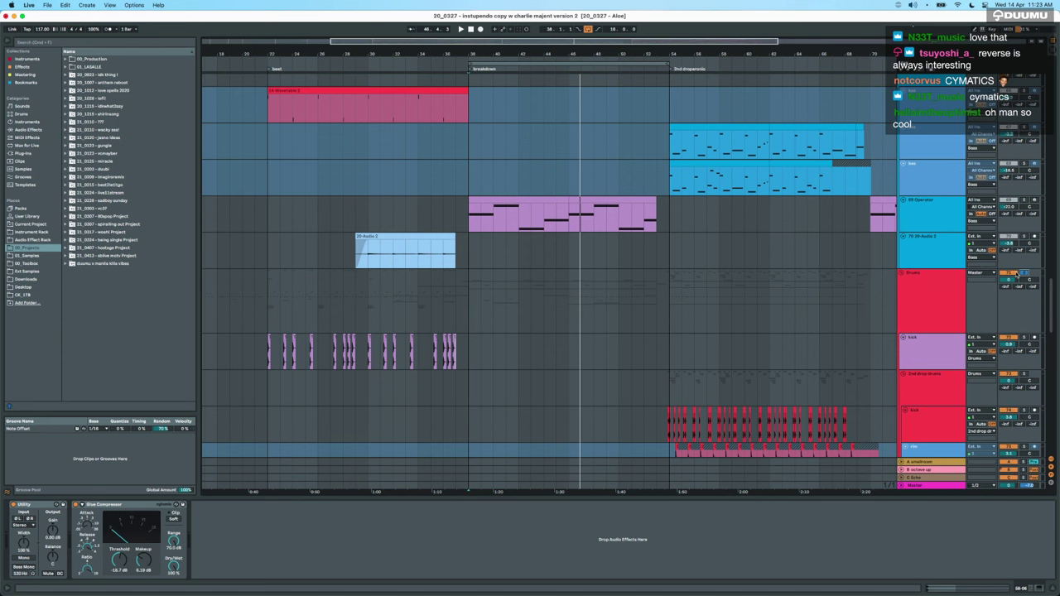
click(464, 309)
scroll(465, 310, down, 10)
key(space)
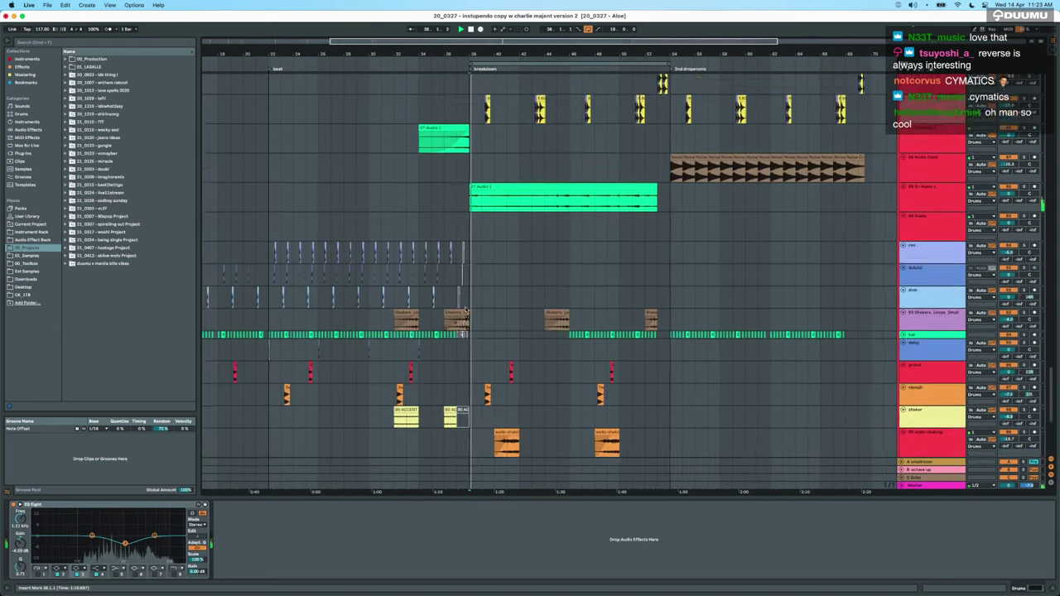
Solo the 88 47-Audio 1 track in the Drums group, play it from bar 38, and mark its clip up to bar 47.
scroll(467, 305, up, 3)
key(space)
click(1023, 388)
key(space)
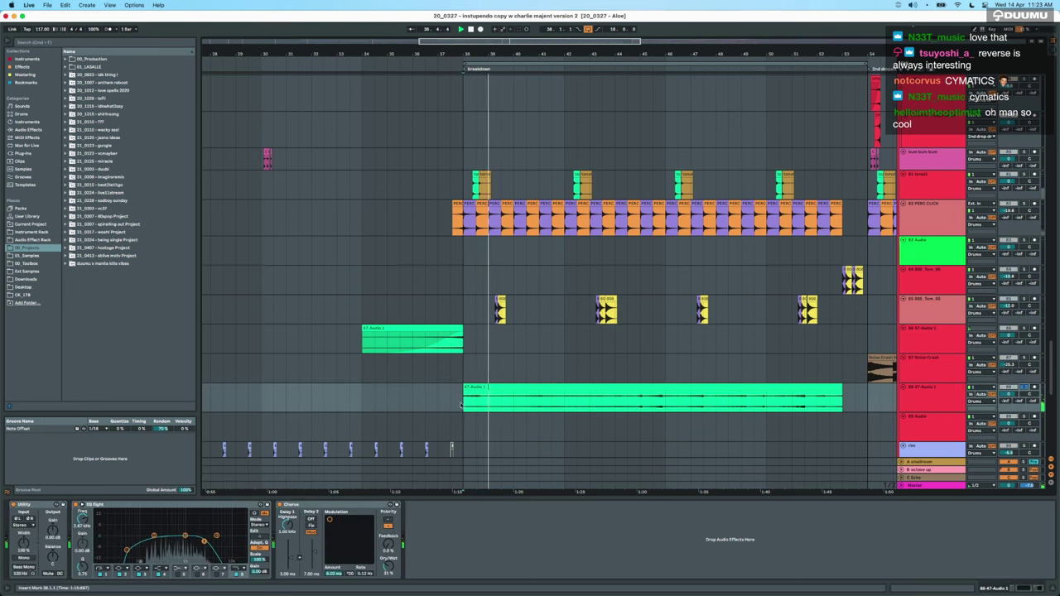
drag(466, 399, 686, 399)
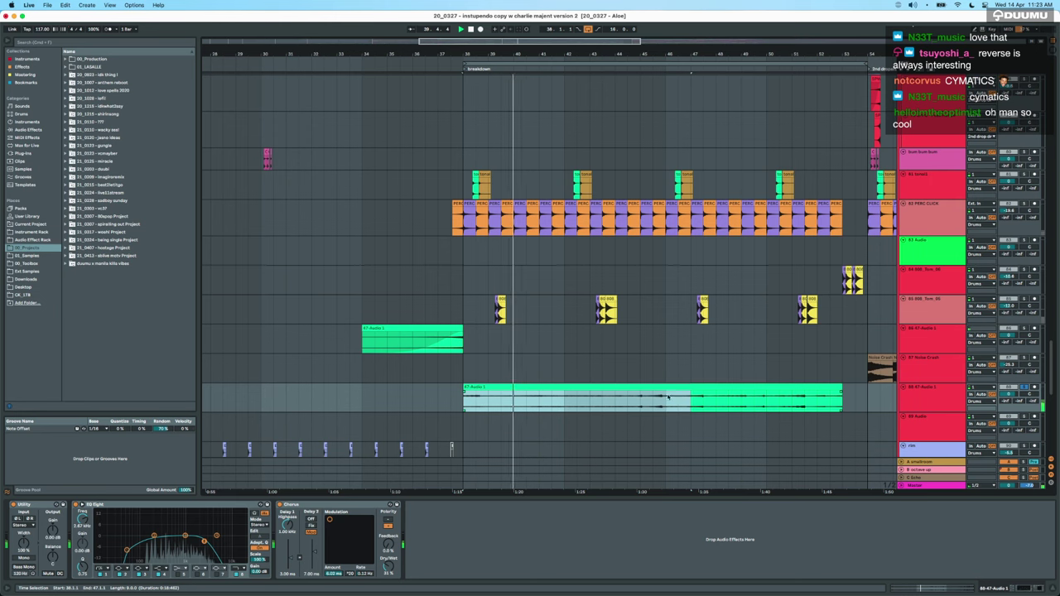
click(662, 397)
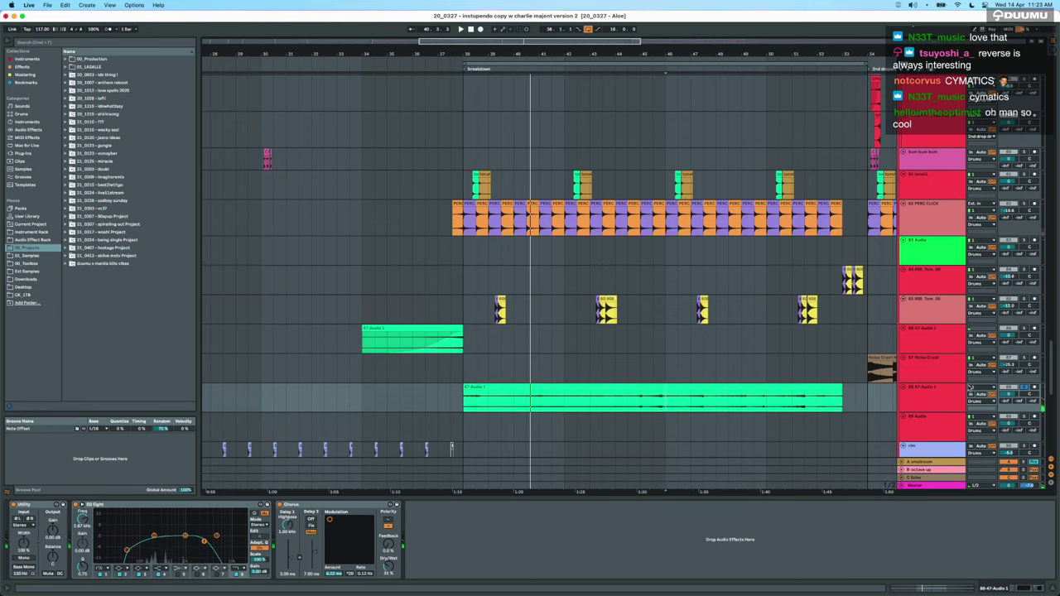
Move both 47-Audio 1 tracks out of the Drums group to directly below the 58-06 track among the instrument tracks.
scroll(936, 327, up, 5)
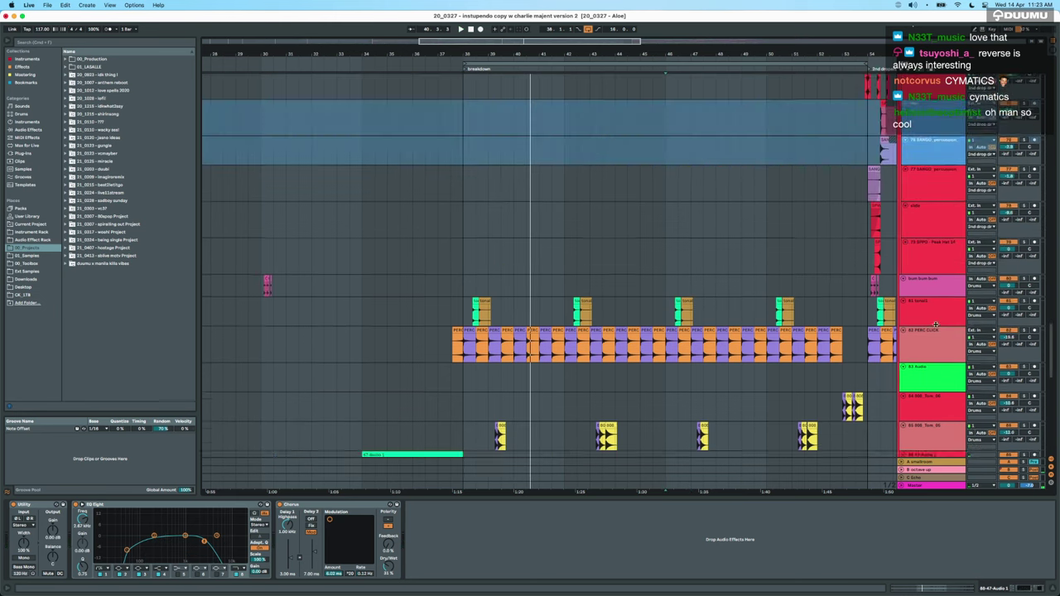
scroll(931, 316, down, 8)
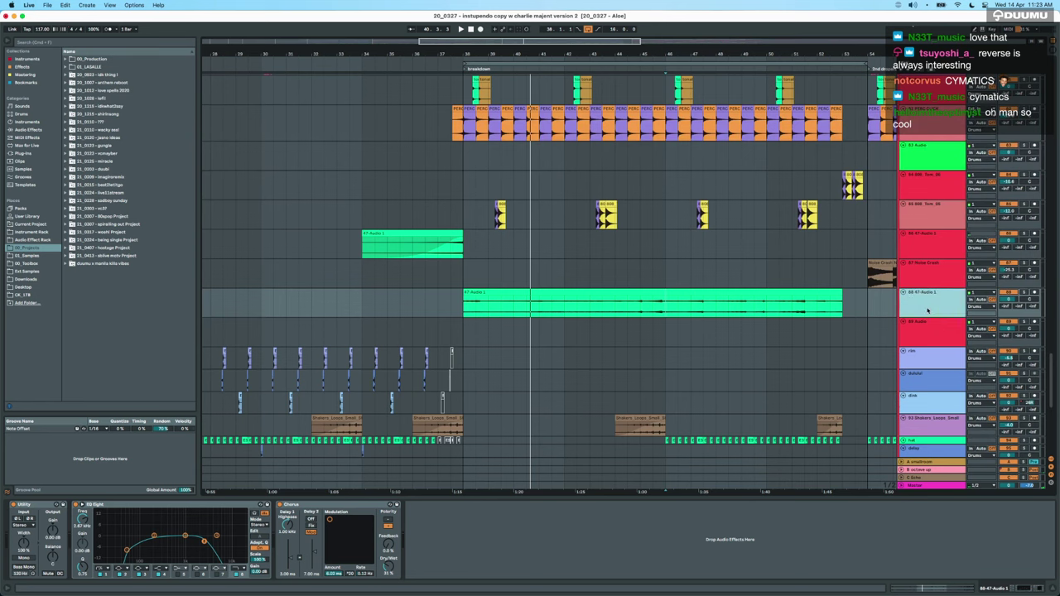
click(929, 242)
scroll(929, 242, up, 3)
scroll(722, 290, up, 5)
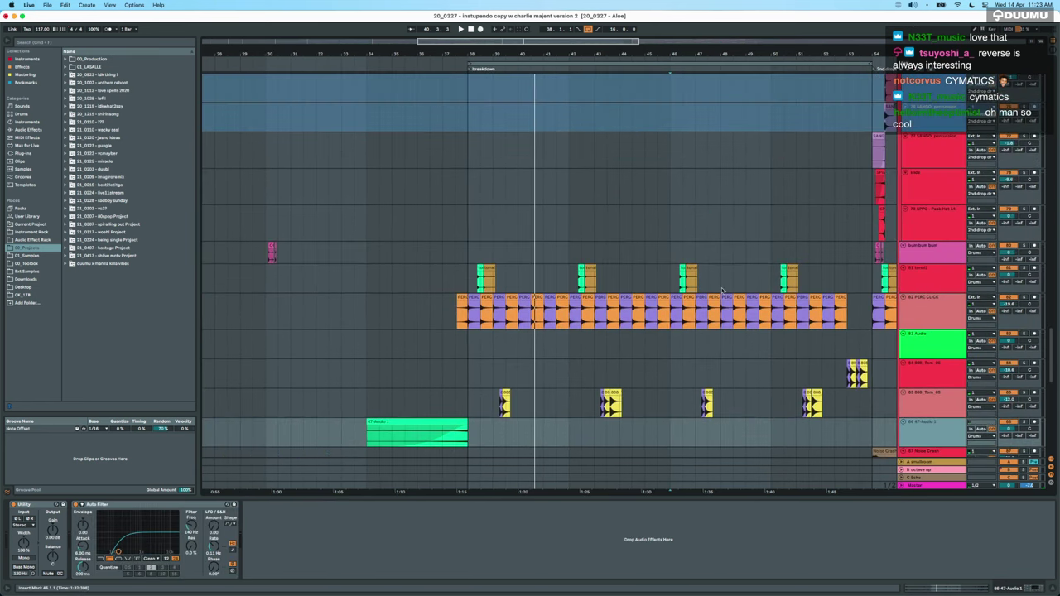
drag(927, 425, 930, 72)
scroll(547, 274, up, 7)
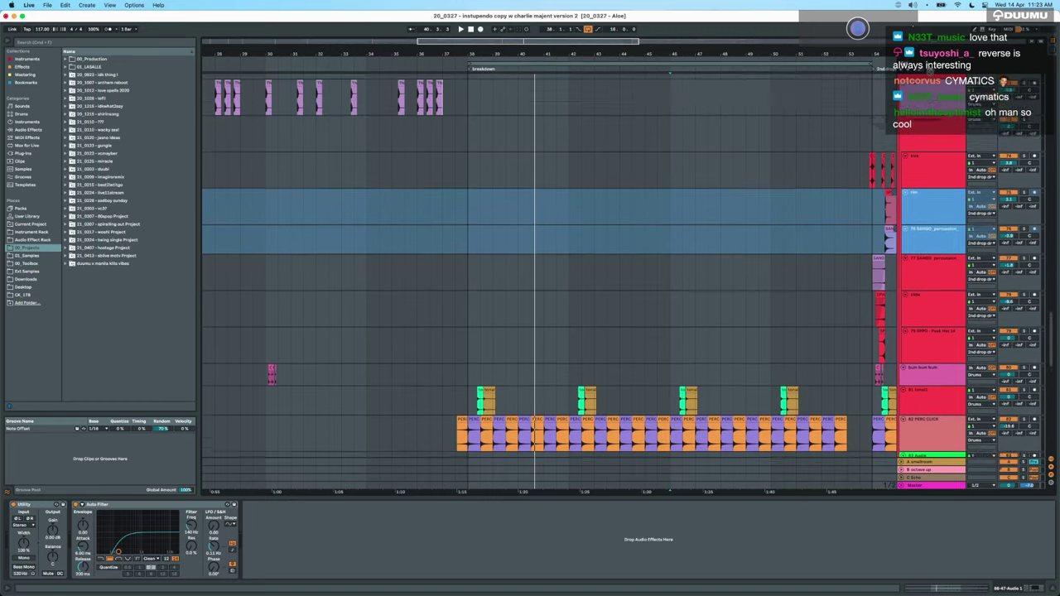
scroll(547, 274, up, 7)
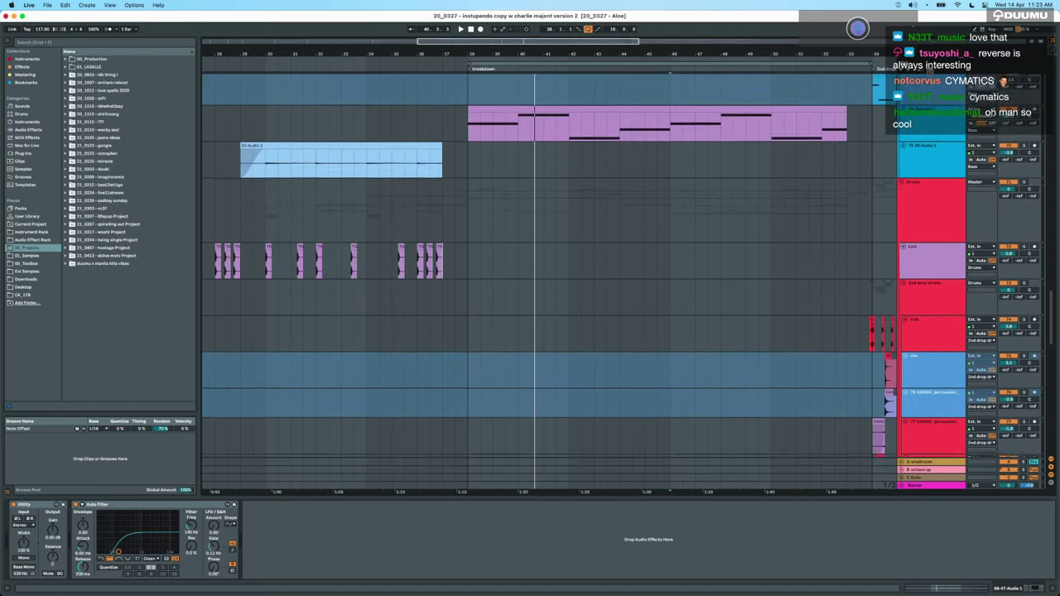
scroll(547, 274, up, 5)
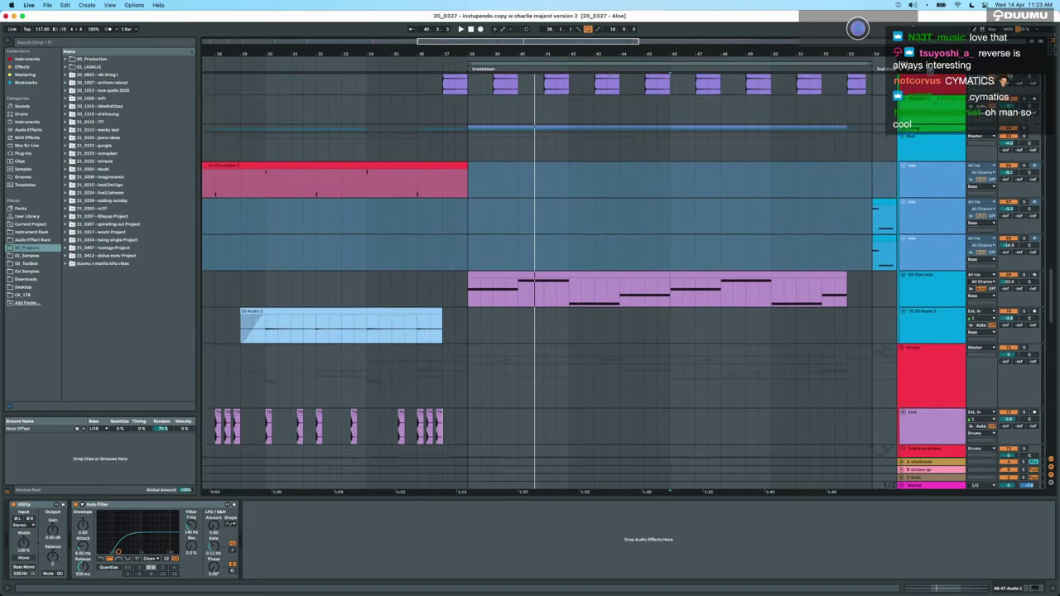
scroll(751, 318, down, 15)
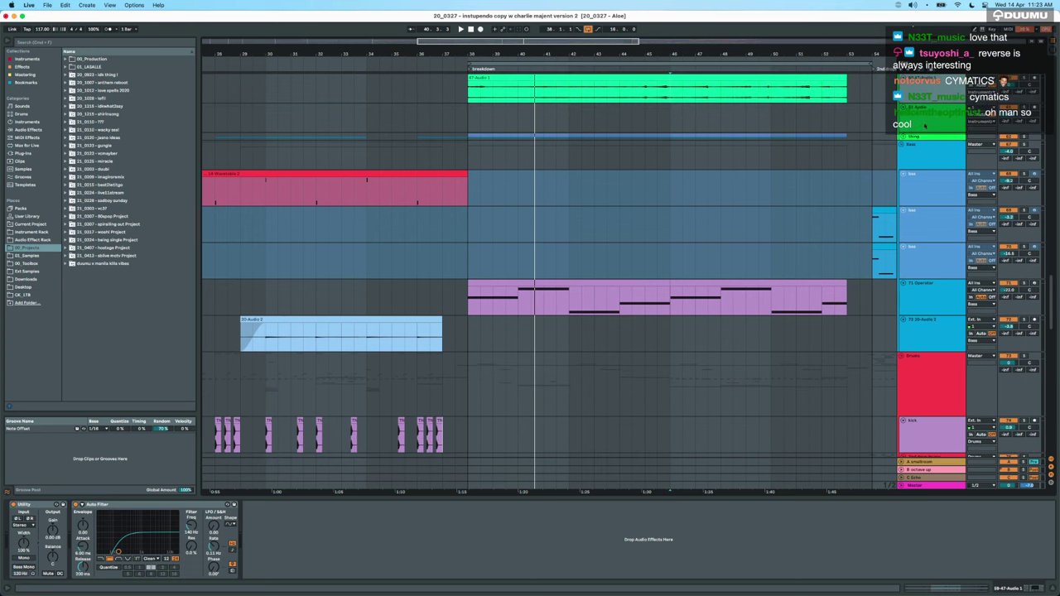
Solo the Drums group without the moved 47-Audio 1 tracks and play the breakdown from bar 38.
scroll(750, 317, up, 10)
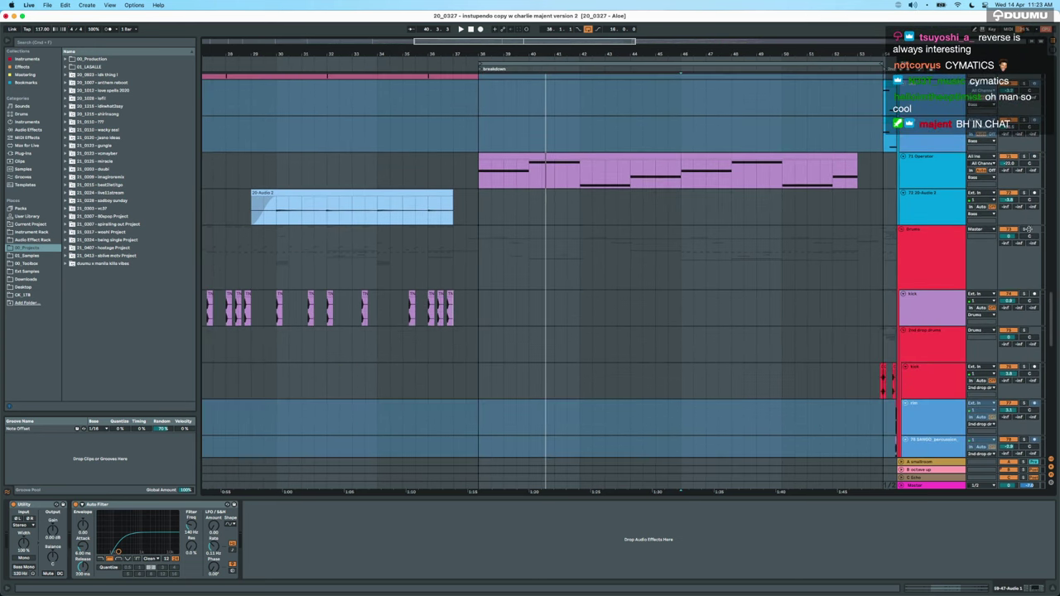
click(482, 277)
key(space)
scroll(535, 348, down, 20)
scroll(535, 348, down, 3)
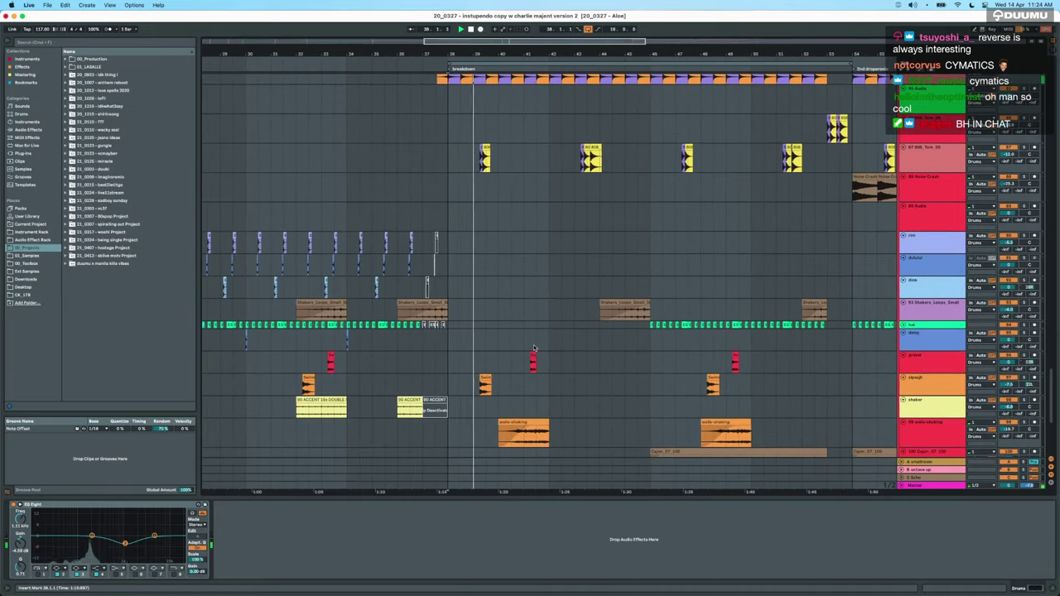
Solo the 808 tom track and play its hits from bar 43.
click(478, 164)
click(578, 164)
click(1024, 139)
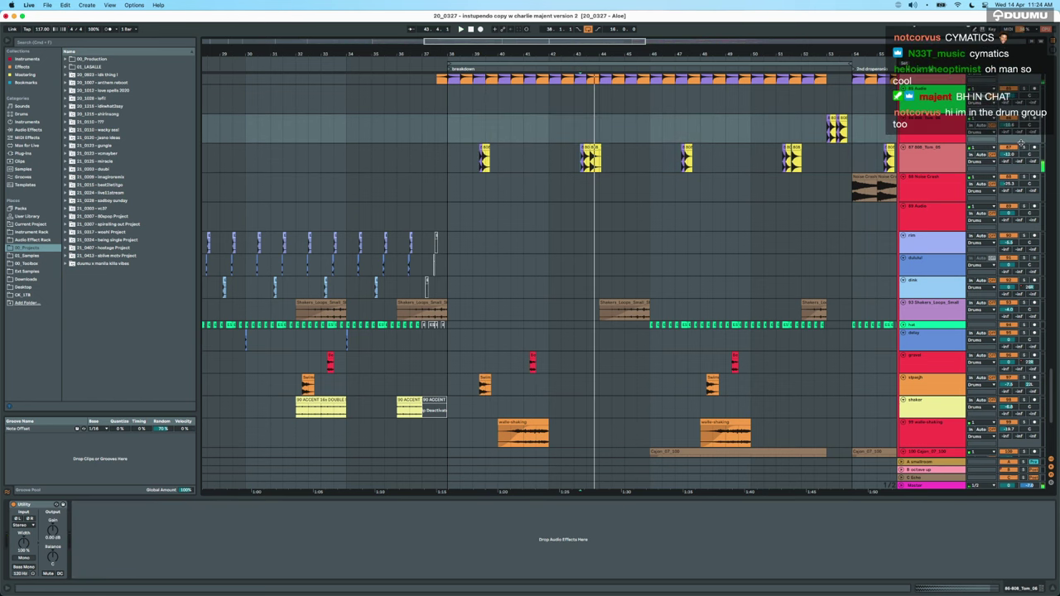
key(space)
key(space)
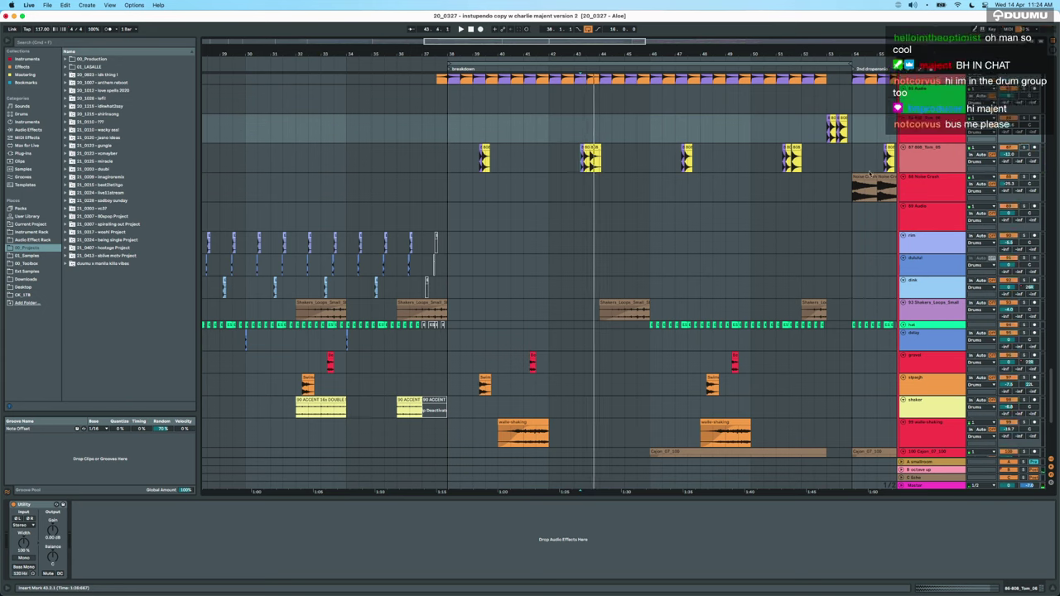
Solo the Drums group, play it from bar 38, and mark the shaking clips on track 99 up to bar 51.
scroll(578, 186, up, 10)
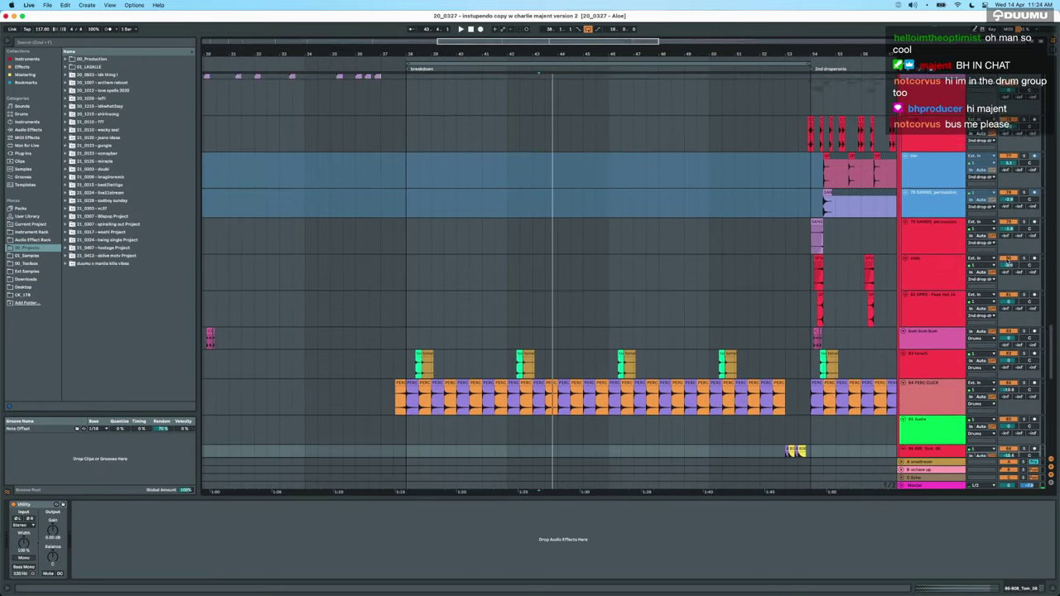
scroll(1006, 257, up, 5)
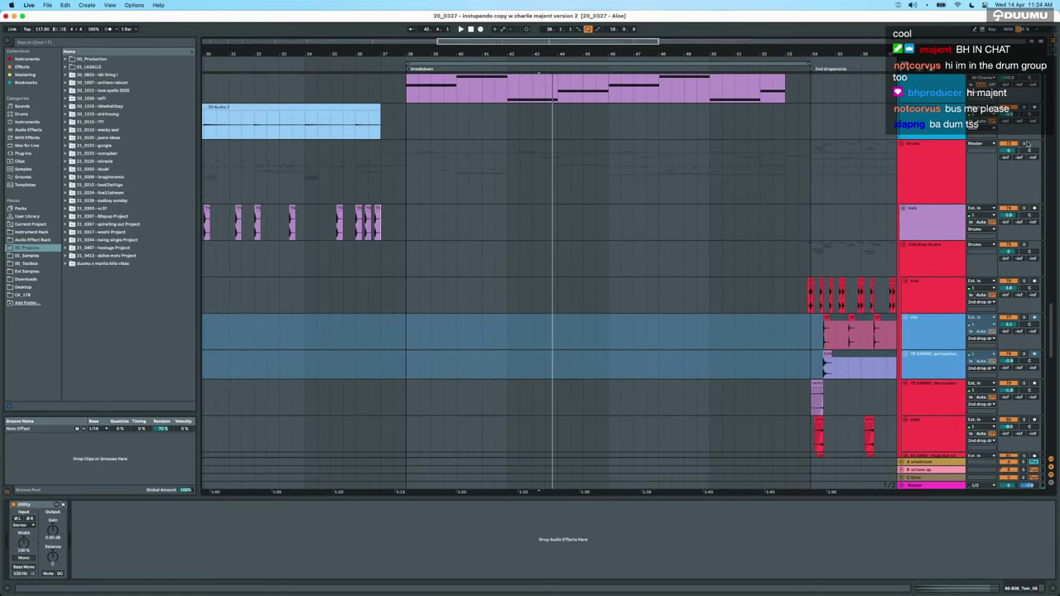
click(408, 177)
key(space)
scroll(407, 179, down, 10)
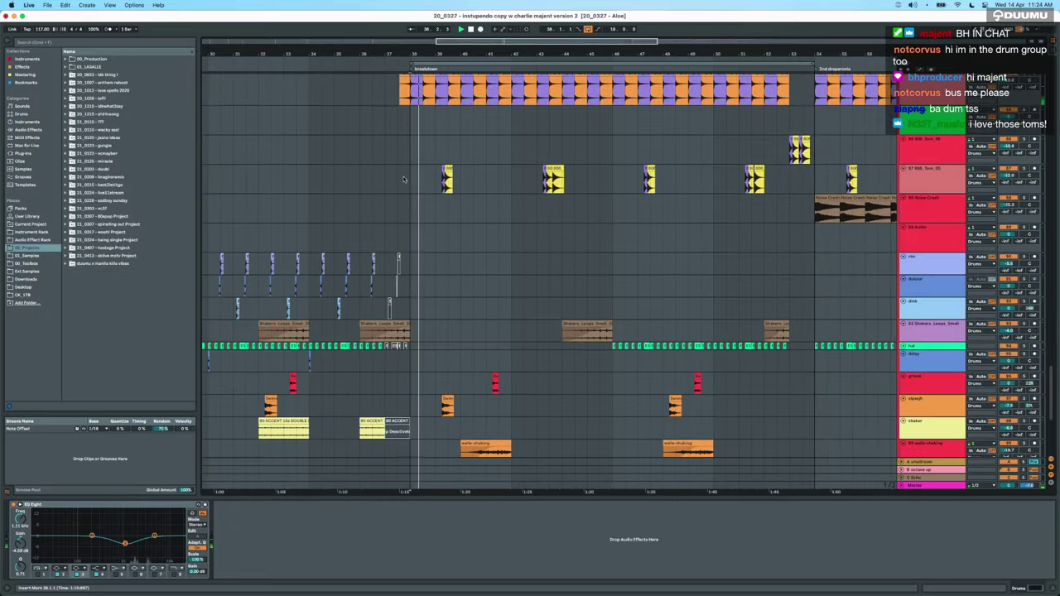
scroll(409, 256, down, 3)
drag(406, 386, 718, 391)
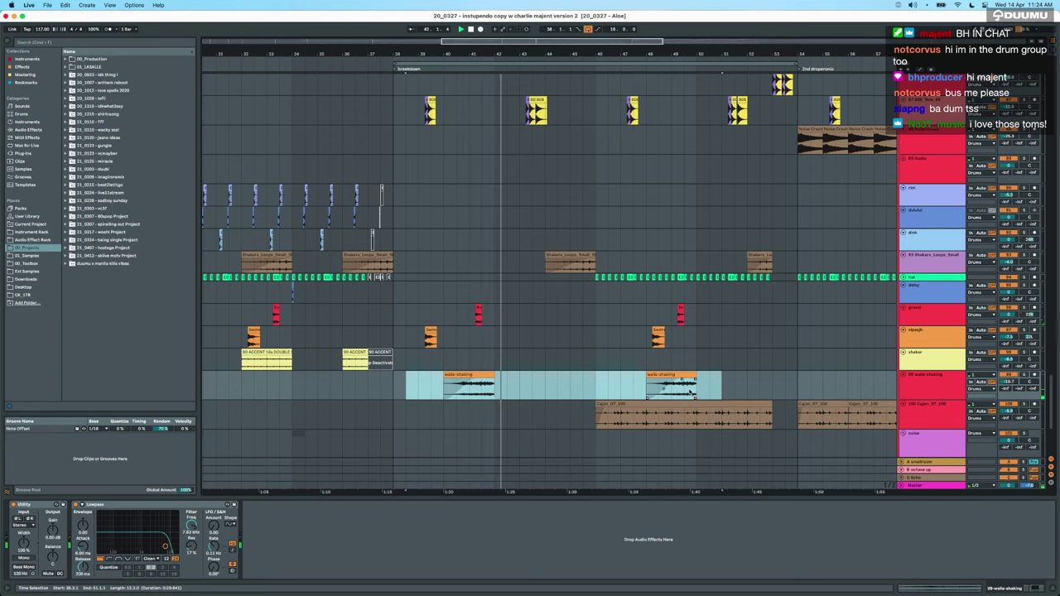
click(649, 386)
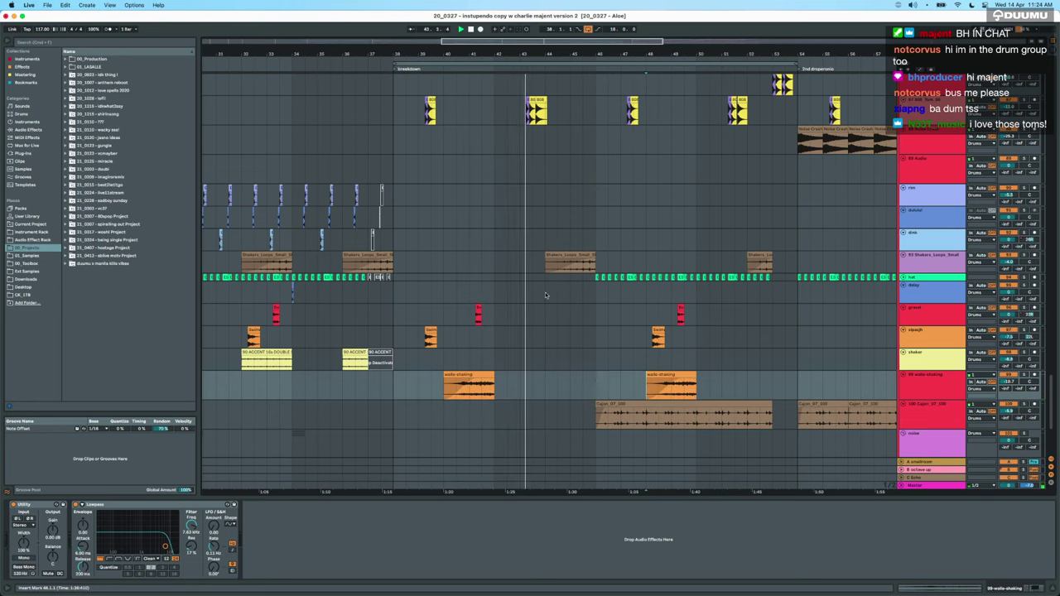
Play the soloed drums from bar 46 with the hat and Cajon loops, viewing the percussion and noise tracks.
scroll(580, 391, up, 2)
scroll(580, 391, right, 2)
scroll(576, 405, down, 2)
scroll(576, 405, right, 2)
key(space)
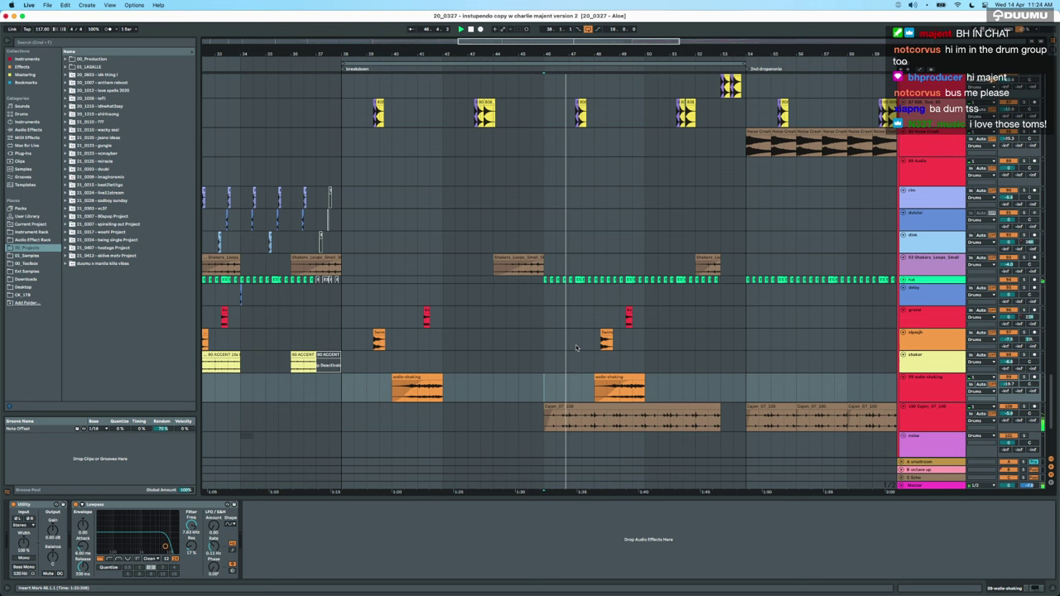
scroll(576, 348, up, 4)
scroll(577, 348, right, 4)
scroll(576, 348, up, 10)
scroll(576, 348, down, 15)
scroll(576, 348, up, 2)
scroll(577, 348, right, 1)
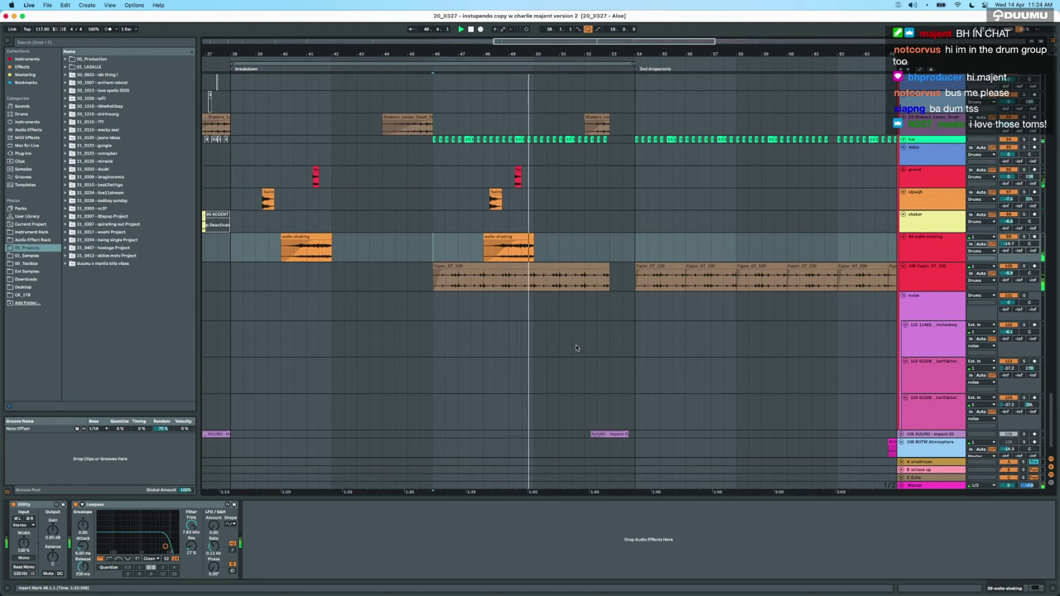
scroll(576, 348, up, 3)
scroll(576, 348, right, 1)
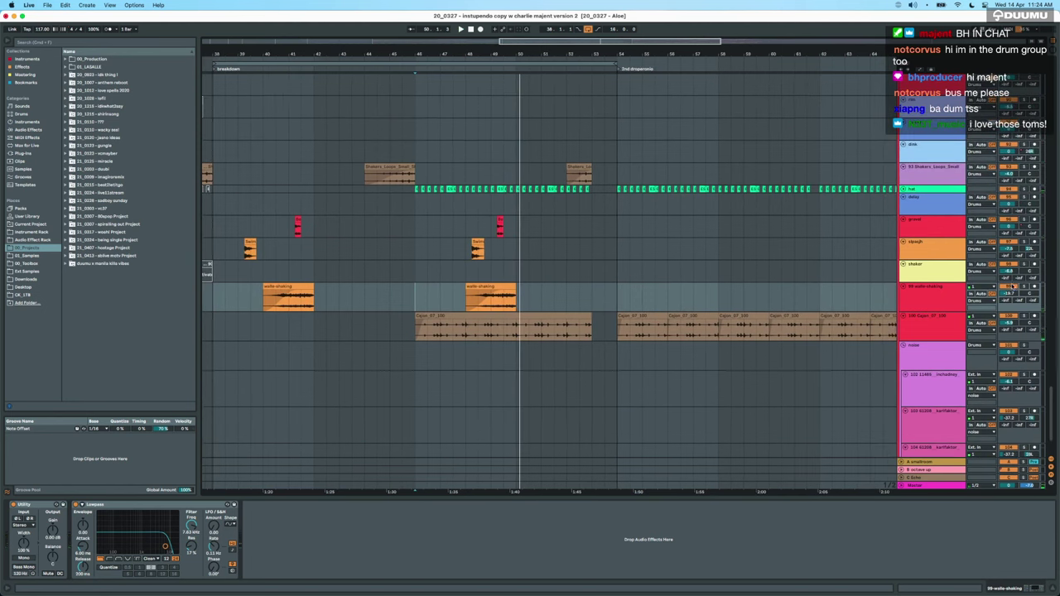
Show the full arrangement width and examine the instrument and guitar tracks across the breakdown and 2nd droperonis sections.
scroll(454, 212, up, 15)
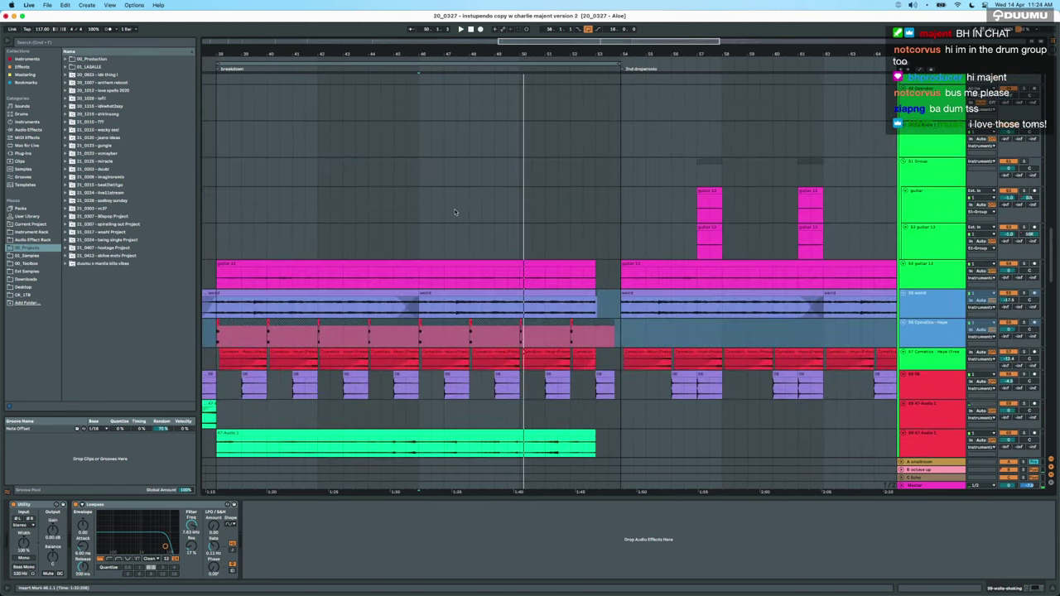
key(w)
scroll(455, 212, up, 8)
scroll(455, 213, up, 8)
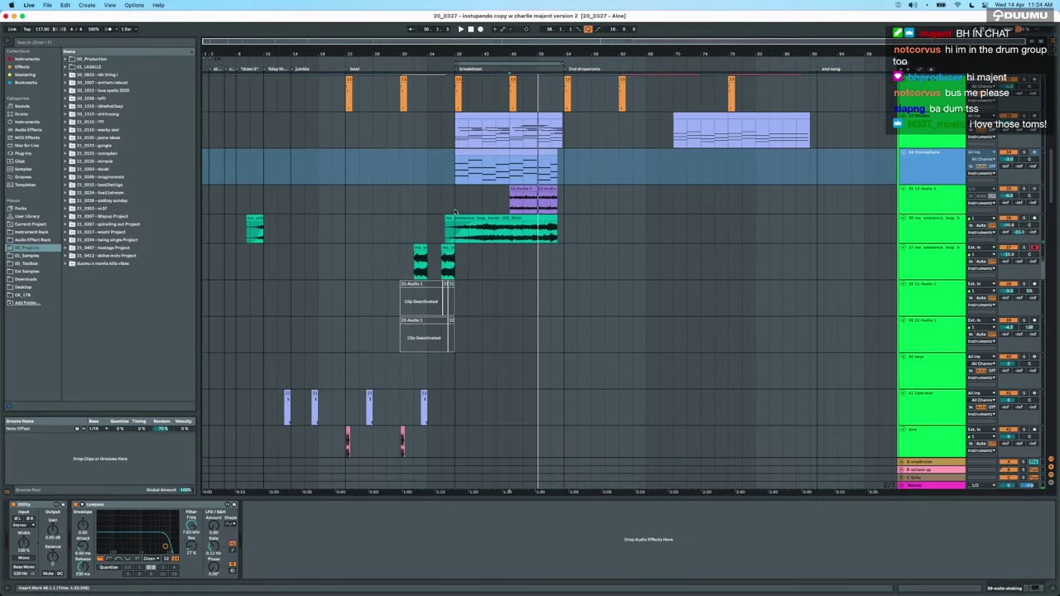
scroll(582, 285, down, 15)
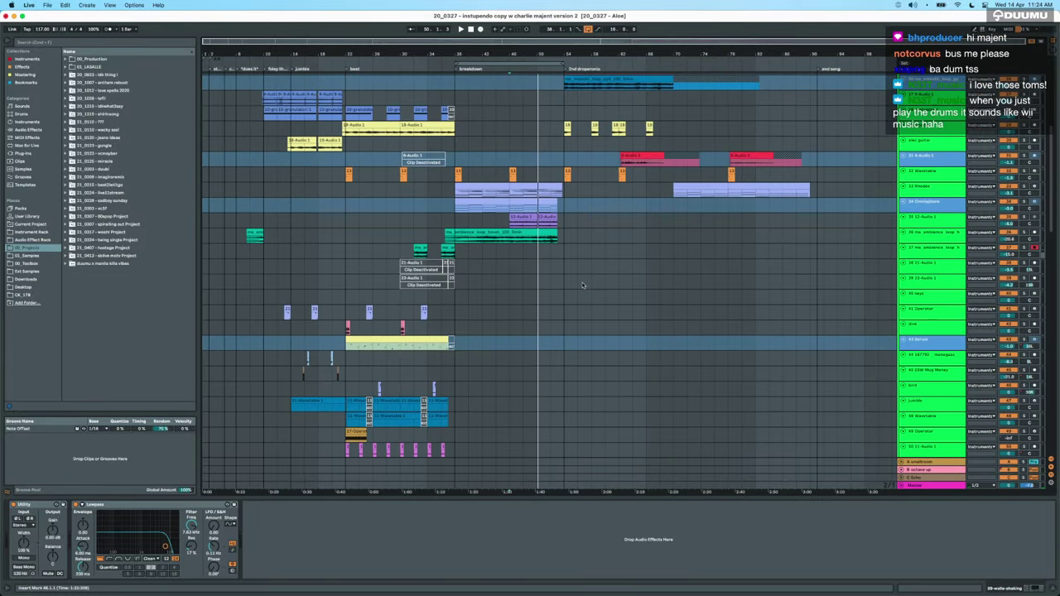
scroll(584, 284, up, 4)
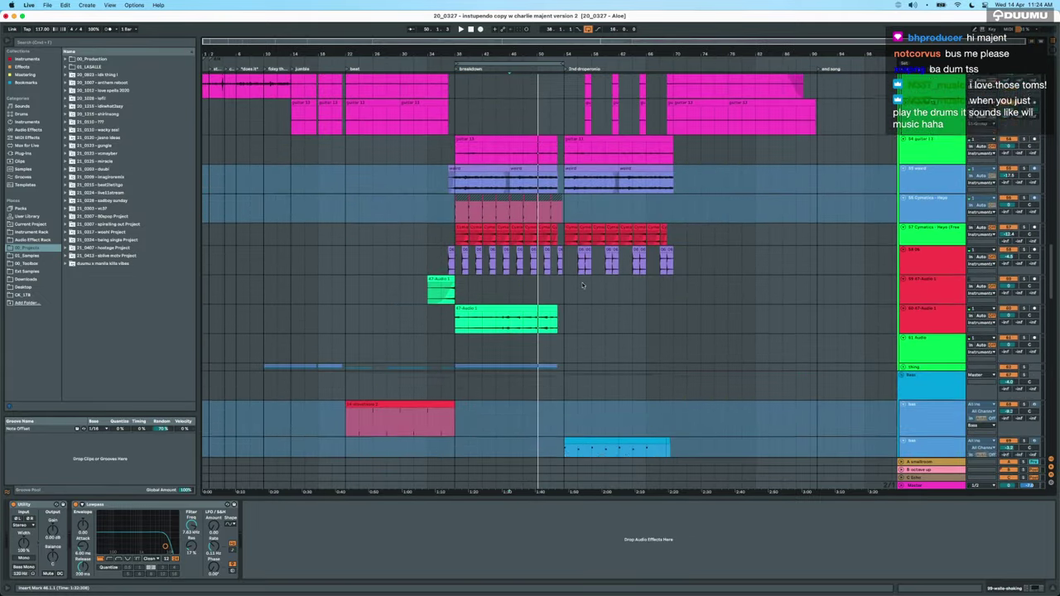
scroll(583, 285, up, 6)
key(minus)
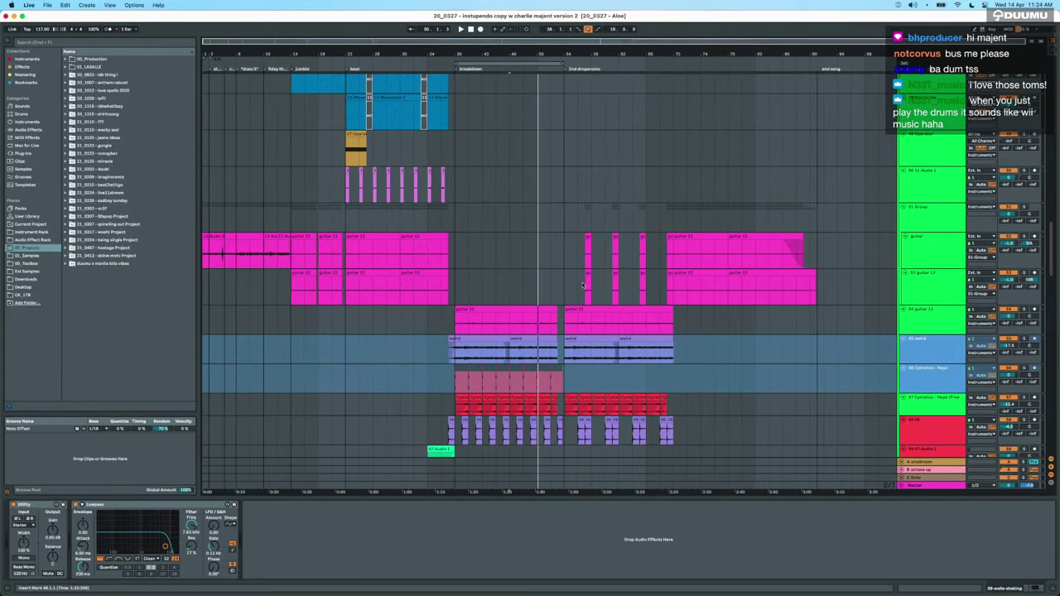
Set the arrangement loop to the 2nd droperonis section, from bar 54 to bar 70.
drag(559, 214, 672, 211)
scroll(670, 211, up, 1)
key(super+l)
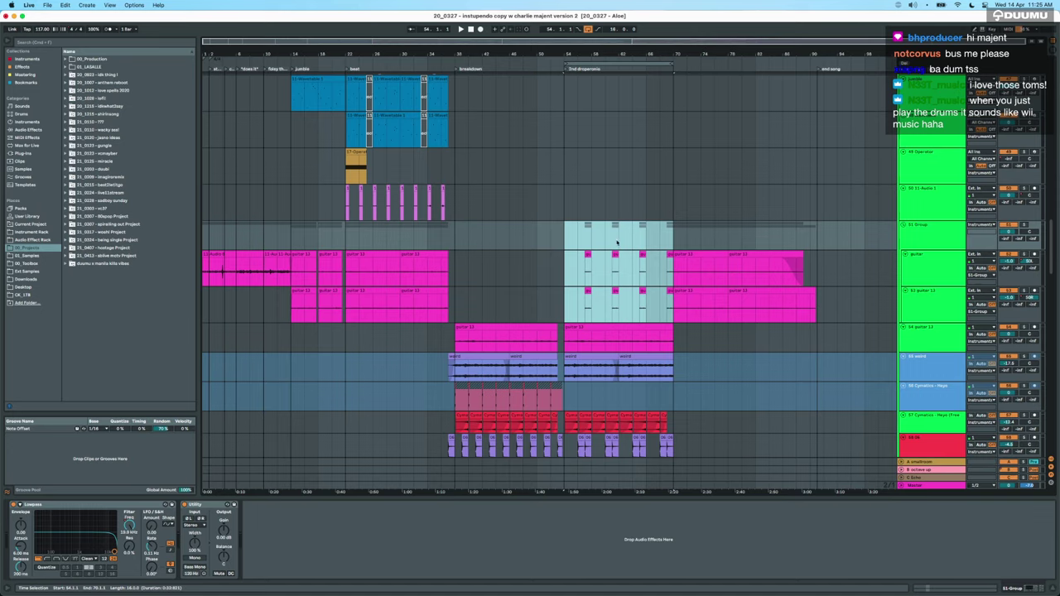
key(plus)
Examine the bass, drum, instrument and guitar tracks in the 2nd droperonis section, selecting the arp clip and the granulator track.
scroll(567, 246, down, 10)
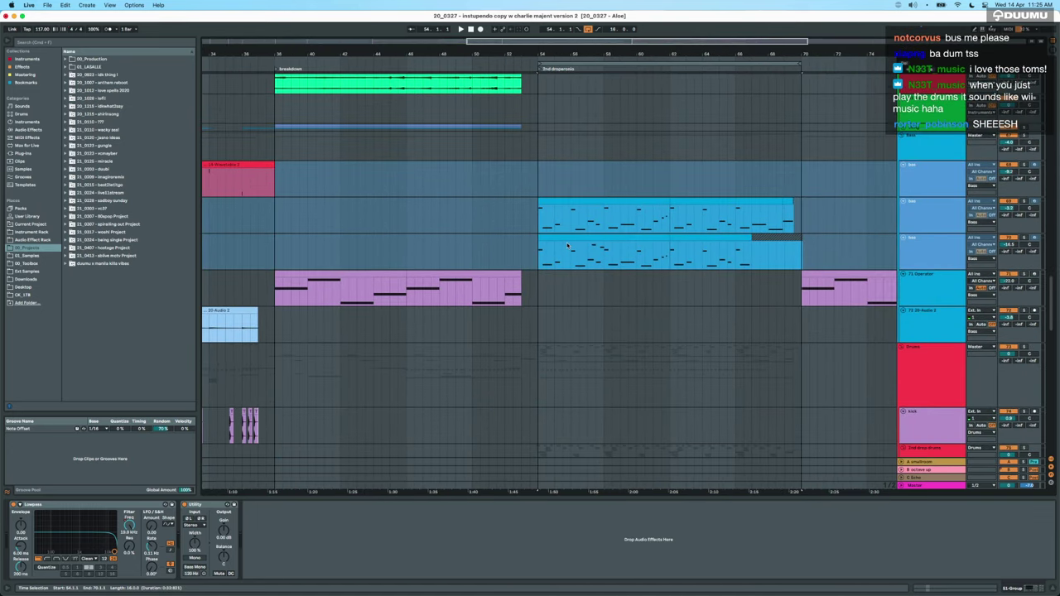
scroll(568, 246, down, 10)
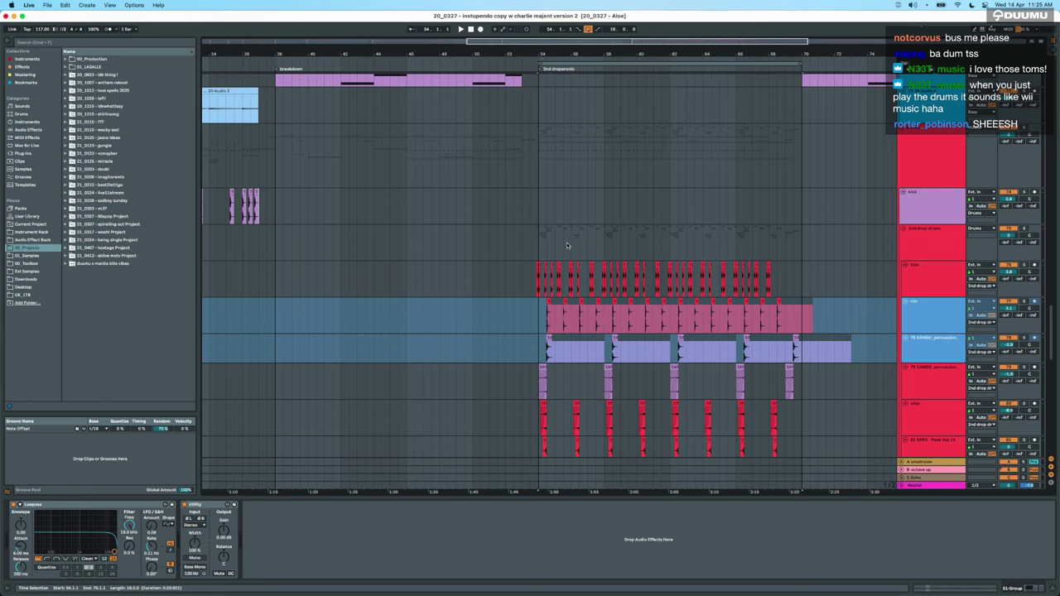
scroll(567, 246, down, 10)
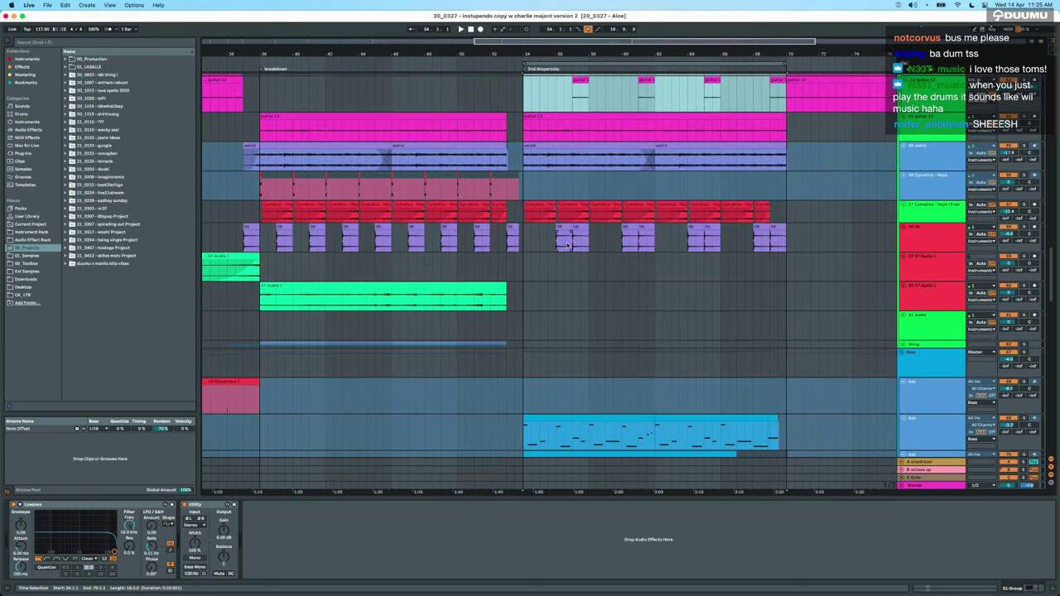
scroll(567, 241, up, 15)
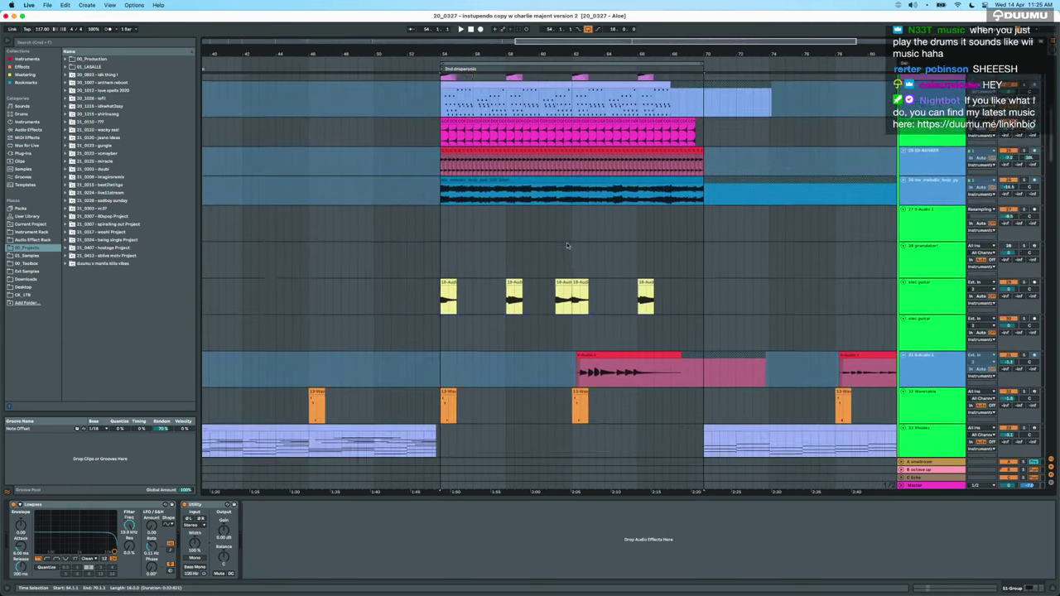
scroll(567, 242, up, 10)
click(498, 343)
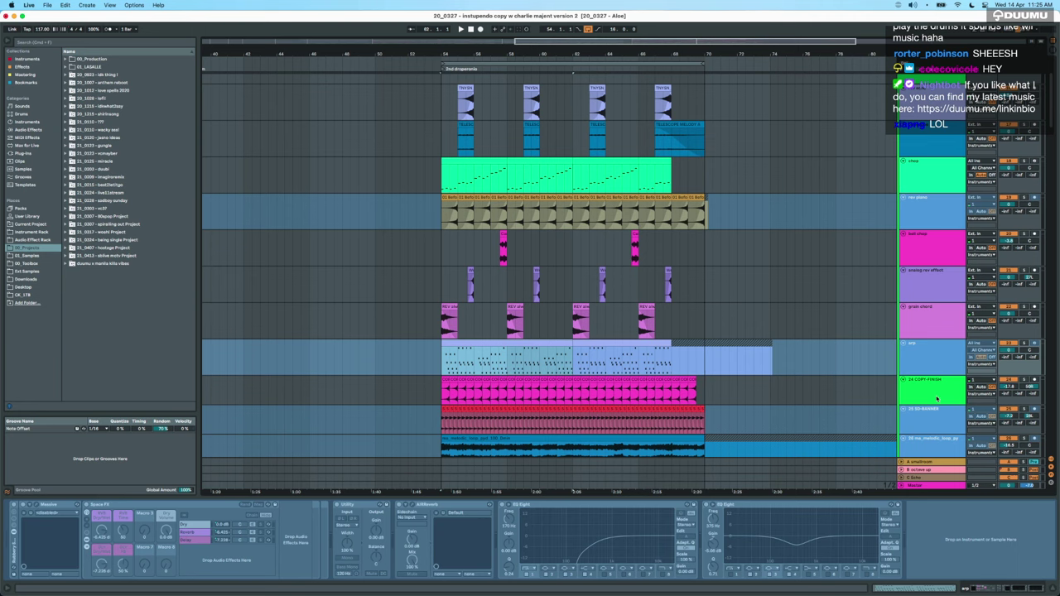
scroll(734, 367, up, 3)
scroll(734, 366, down, 5)
scroll(733, 370, down, 1)
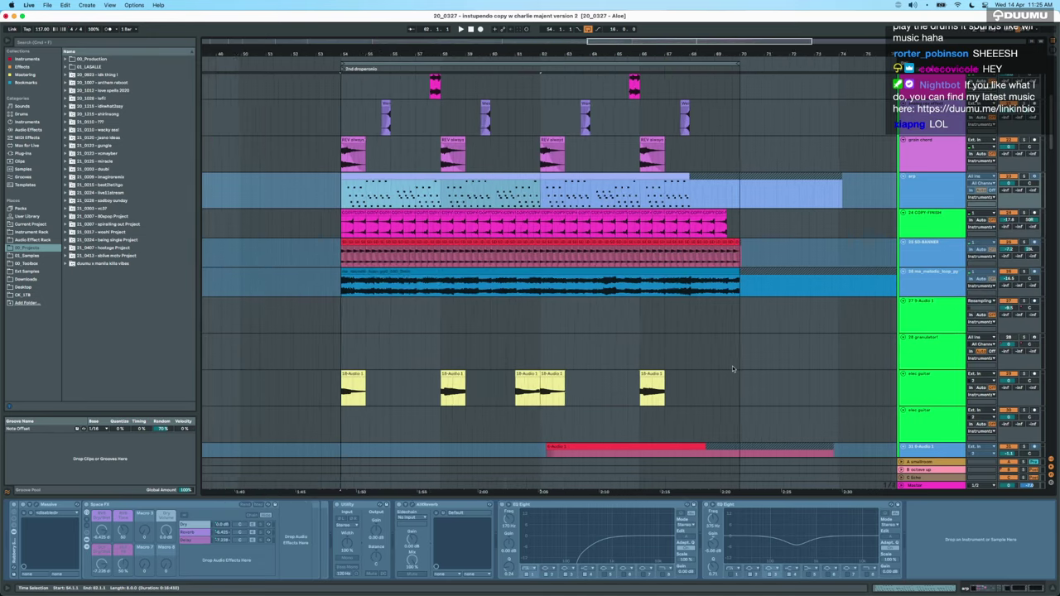
scroll(733, 369, down, 2)
click(404, 353)
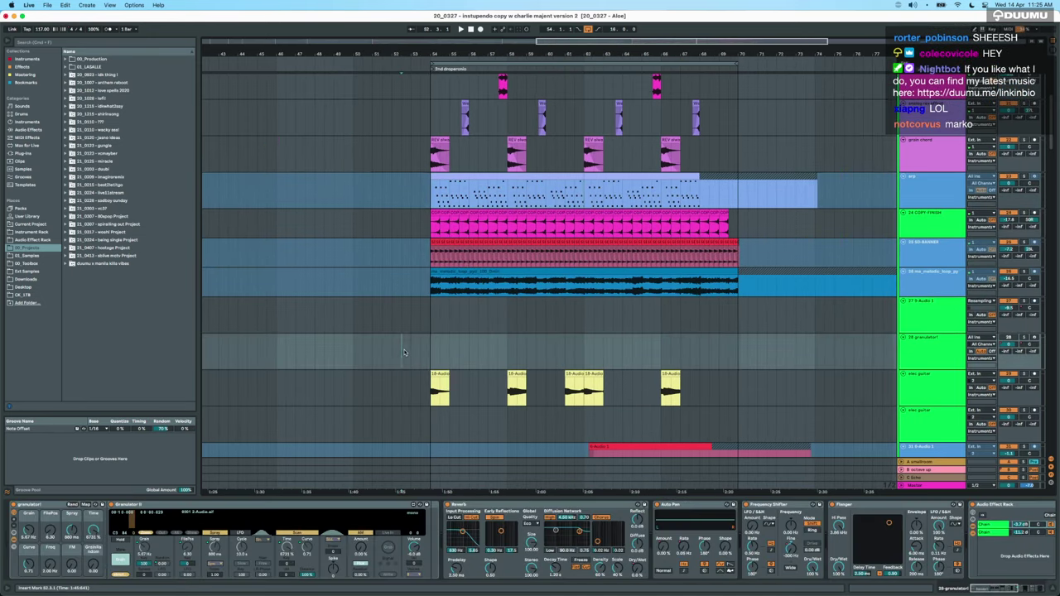
scroll(404, 353, down, 10)
scroll(404, 353, up, 5)
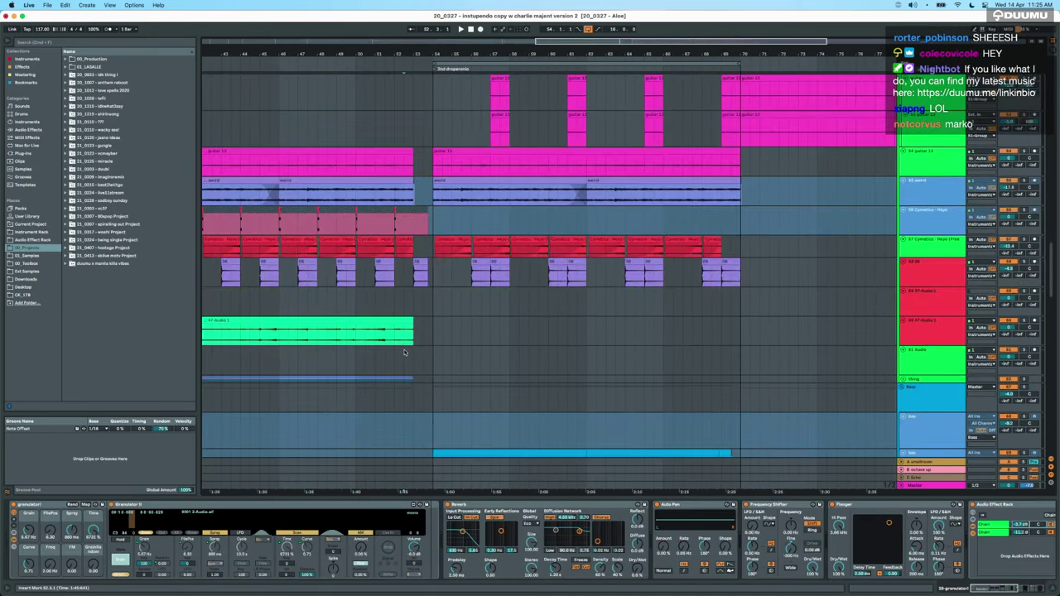
Mark bars 54 to 70 on the empty 61 Audio track and start playing the second drop from bar 54.
drag(432, 357, 739, 370)
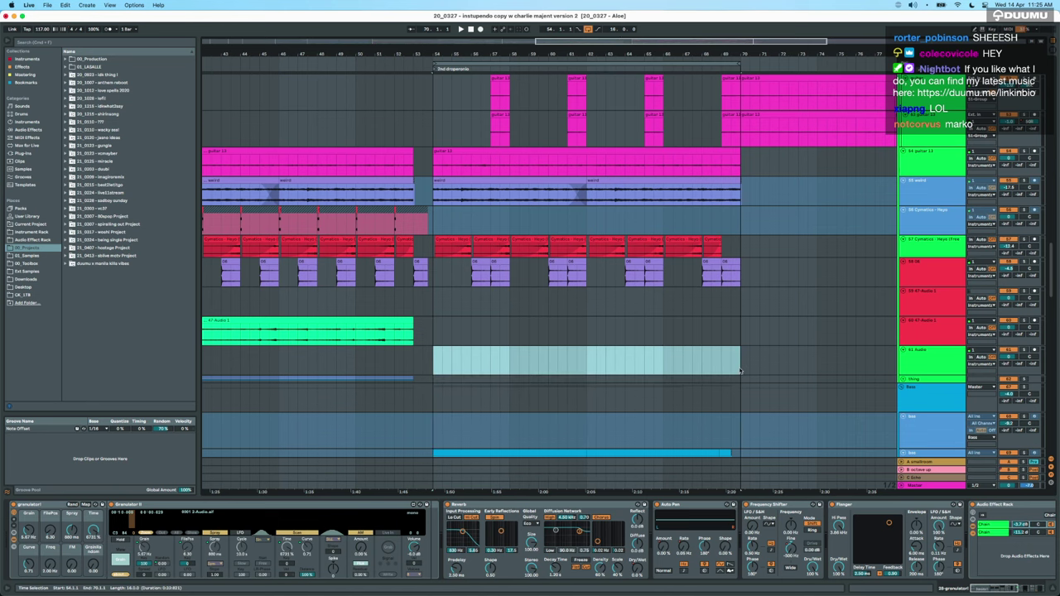
scroll(740, 370, up, 10)
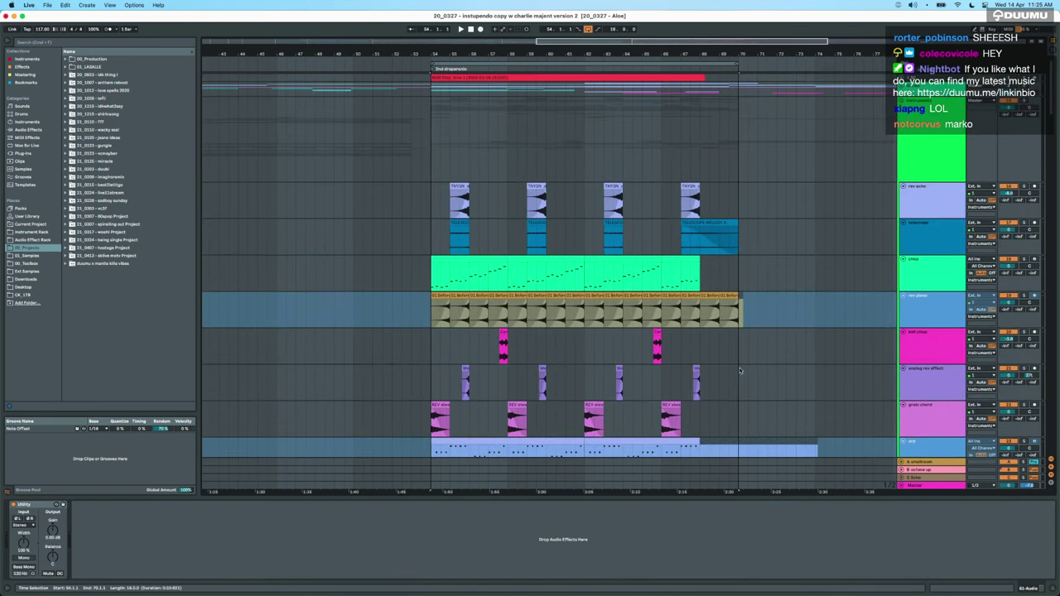
scroll(740, 371, down, 10)
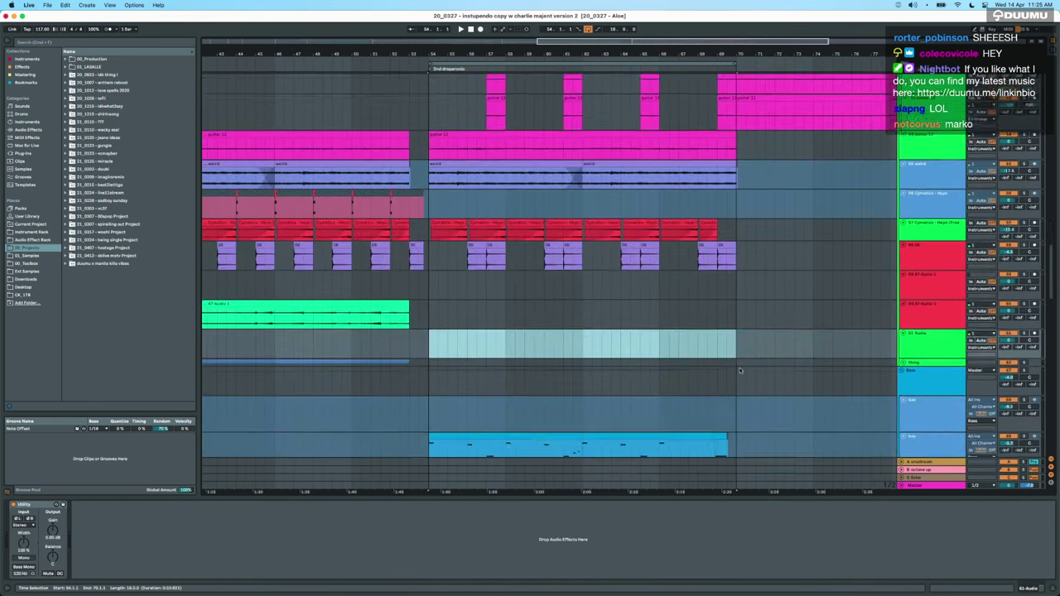
scroll(751, 369, down, 3)
scroll(752, 370, up, 10)
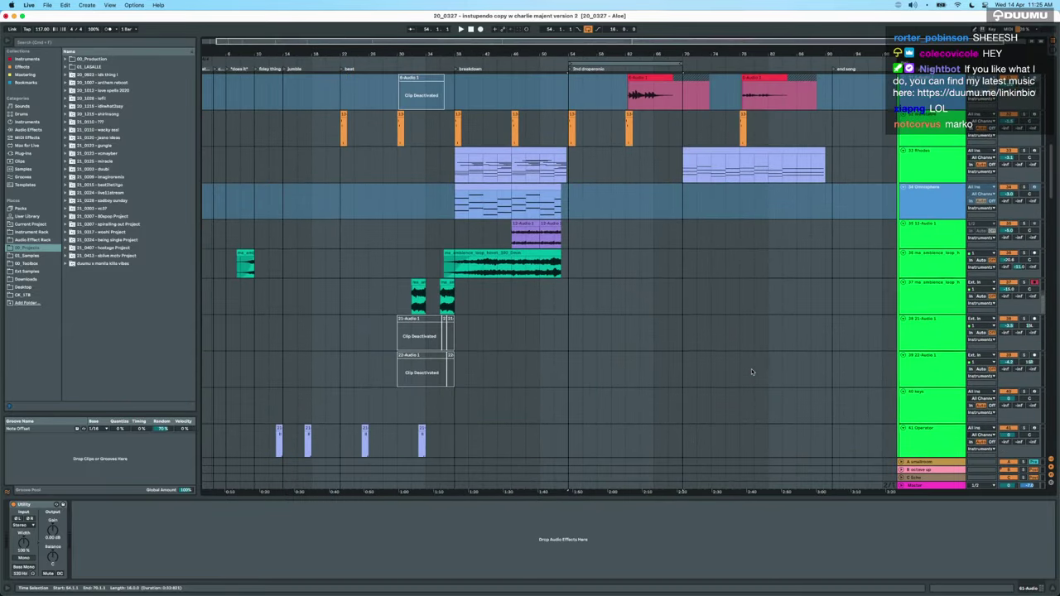
key(space)
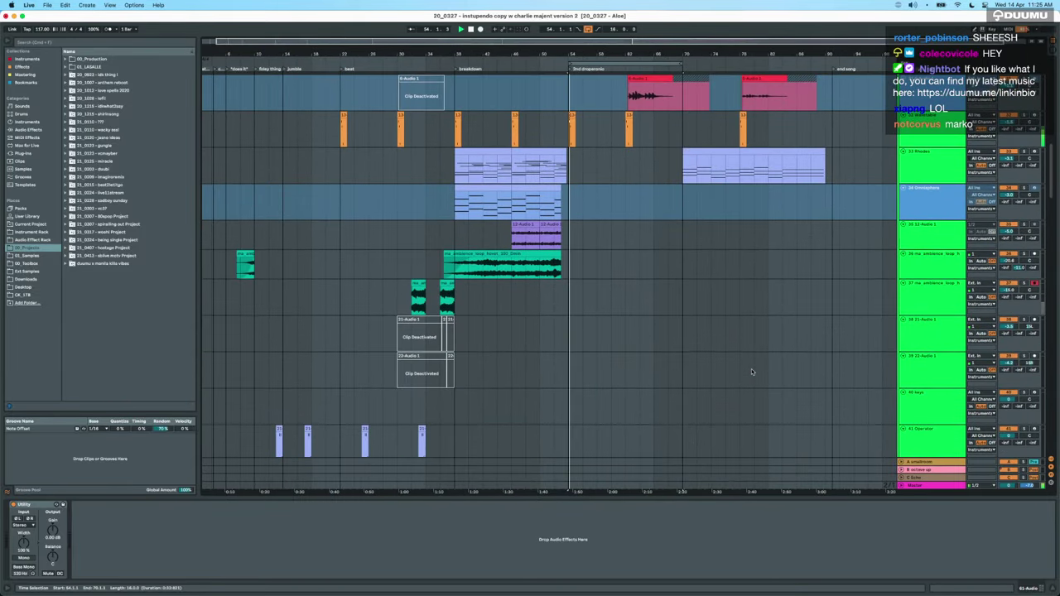
Examine the second drop's instrument, drum and vocal tracks during playback, stopping around bar 62.
scroll(614, 222, up, 5)
scroll(614, 222, up, 3)
scroll(615, 220, up, 4)
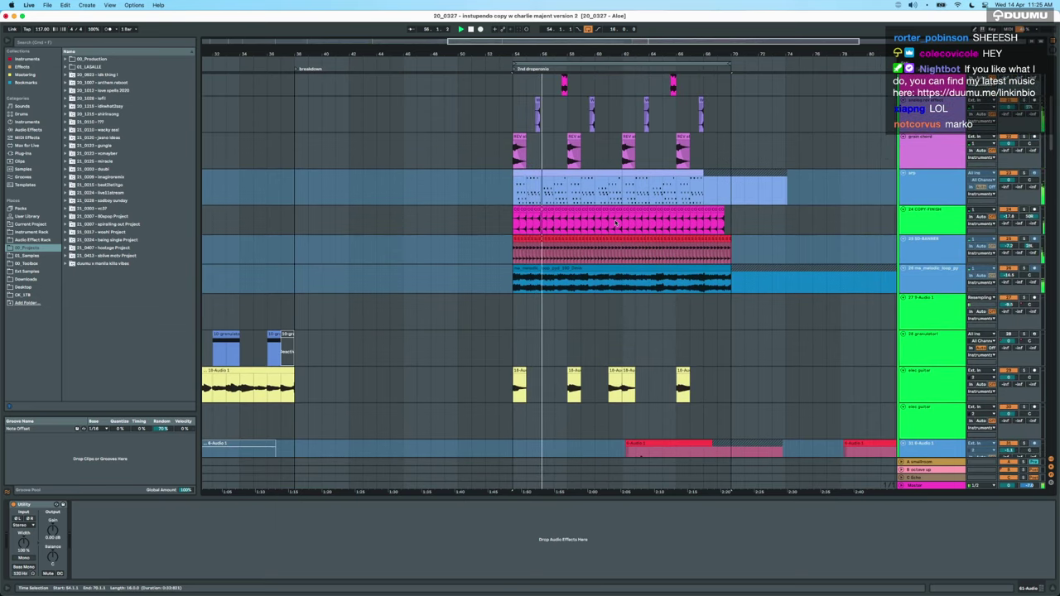
scroll(616, 222, up, 2)
scroll(616, 222, up, 3)
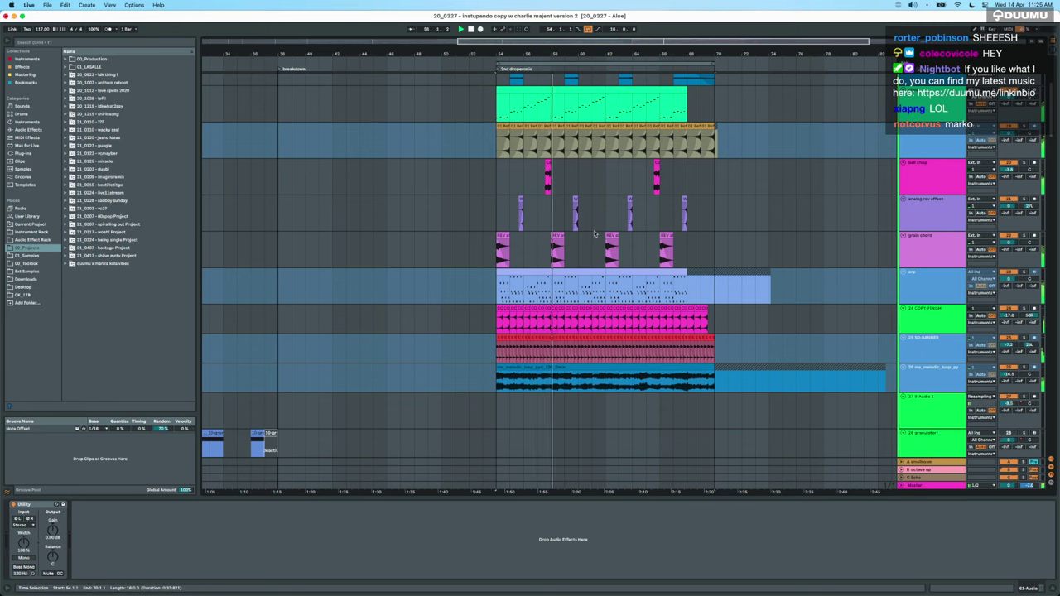
scroll(594, 234, down, 15)
scroll(594, 231, down, 20)
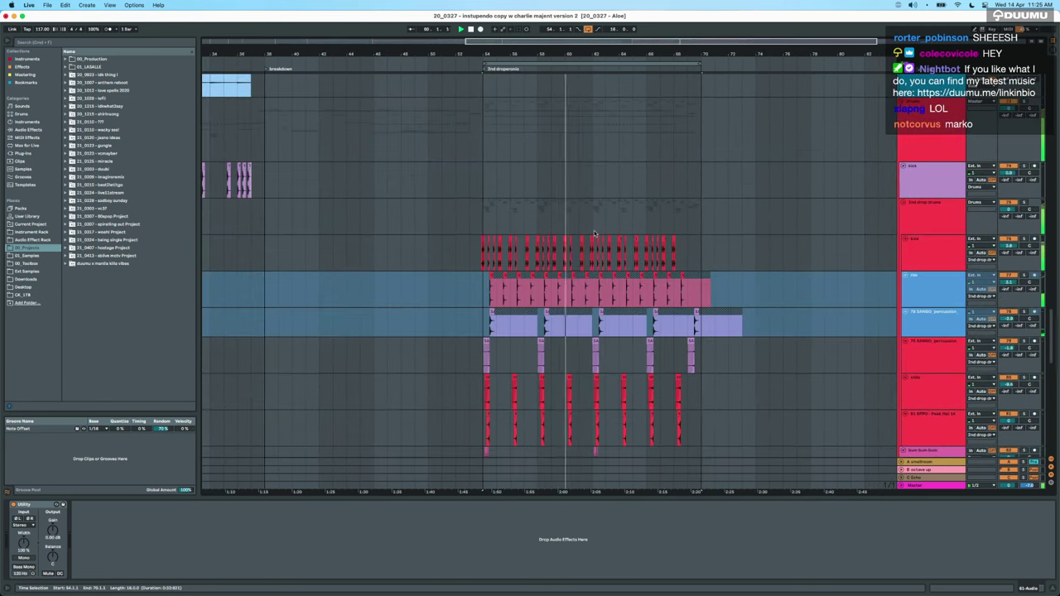
scroll(594, 234, up, 8)
scroll(600, 216, up, 3)
scroll(600, 216, down, 5)
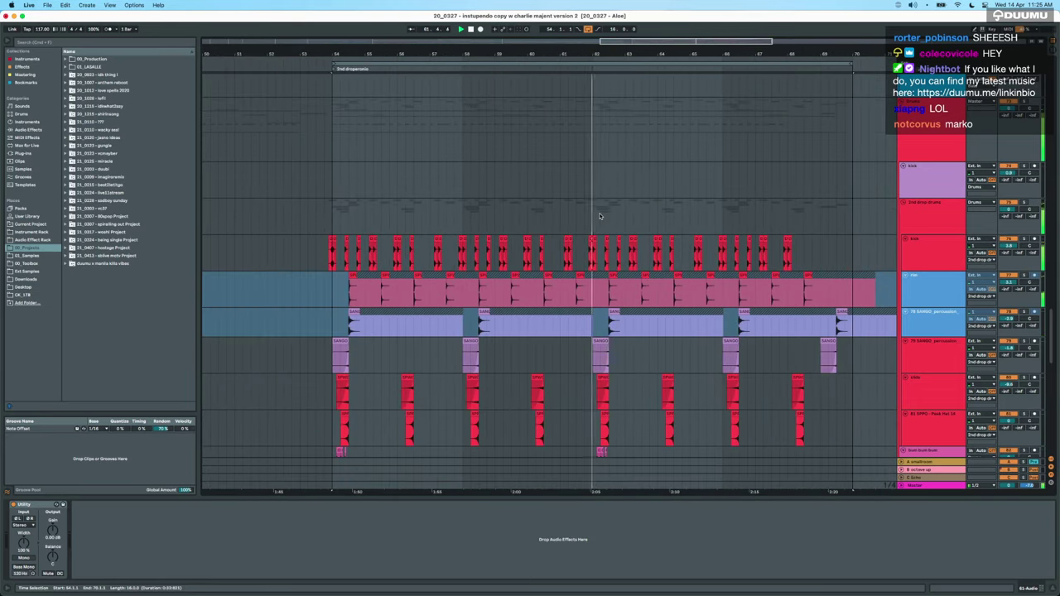
scroll(600, 216, up, 15)
scroll(599, 216, up, 5)
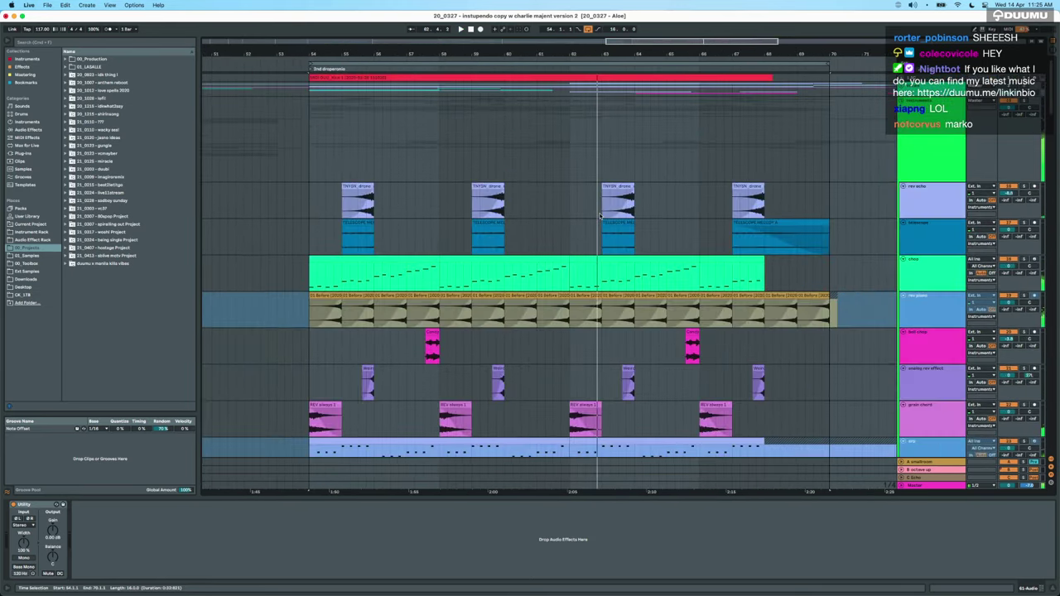
scroll(599, 216, up, 10)
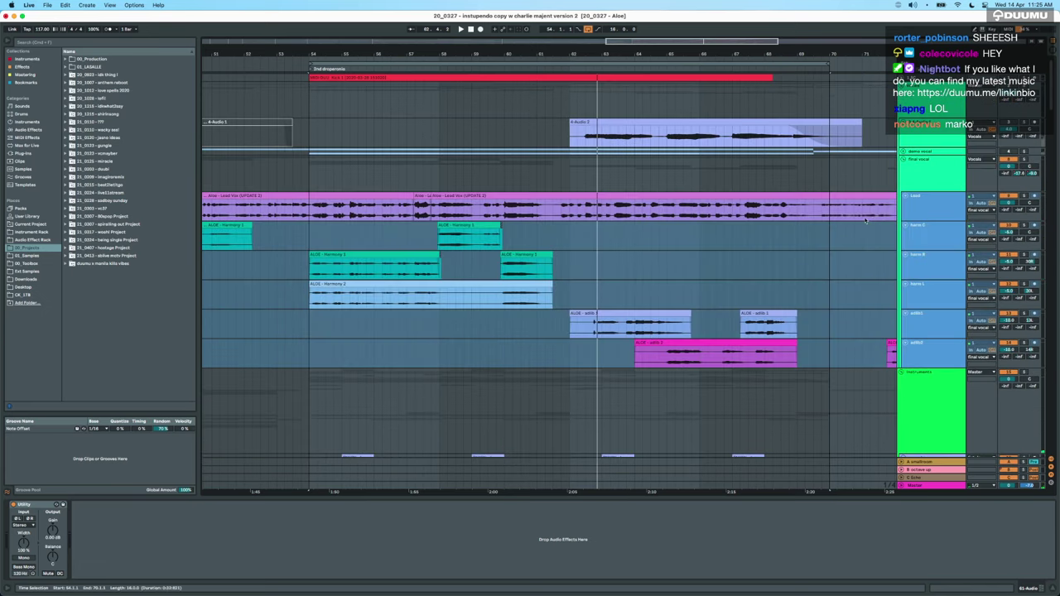
Select the vocal clip starting at bar 62, collapse the final vocal group, and play from bar 62 to about bar 70.
click(795, 133)
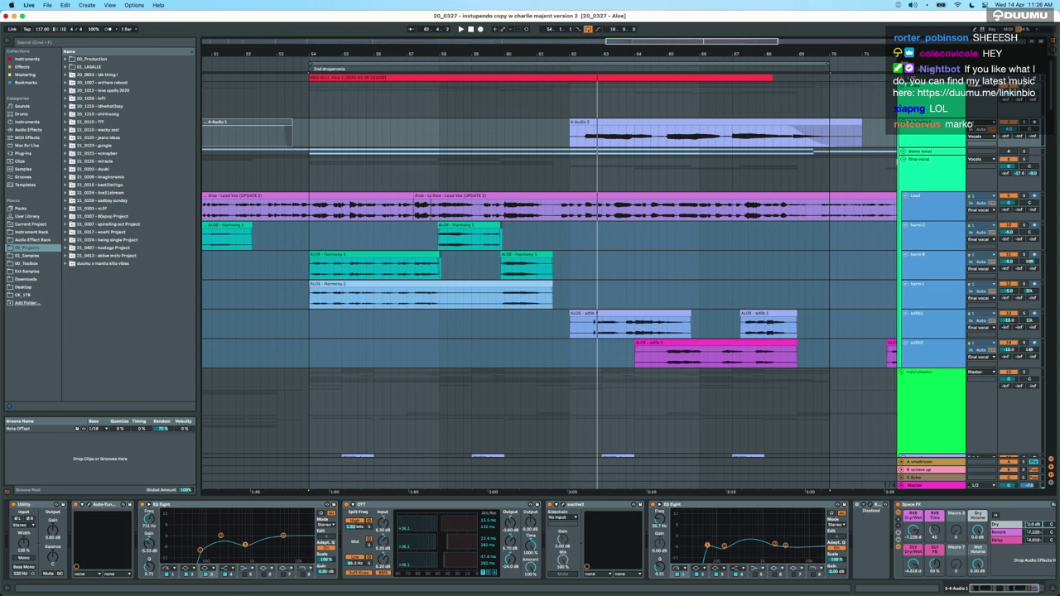
click(904, 159)
click(560, 146)
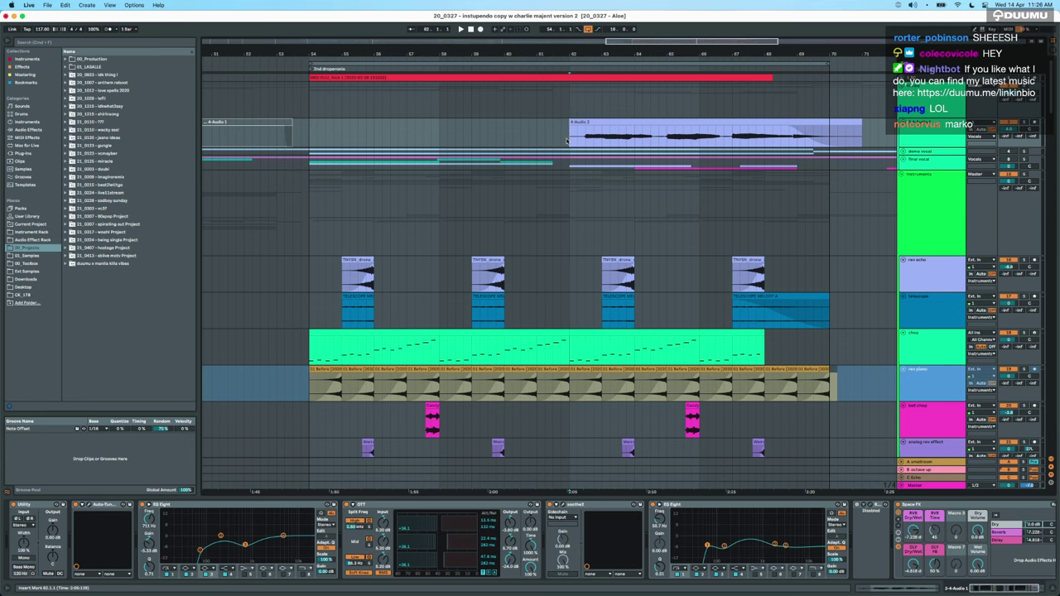
key(space)
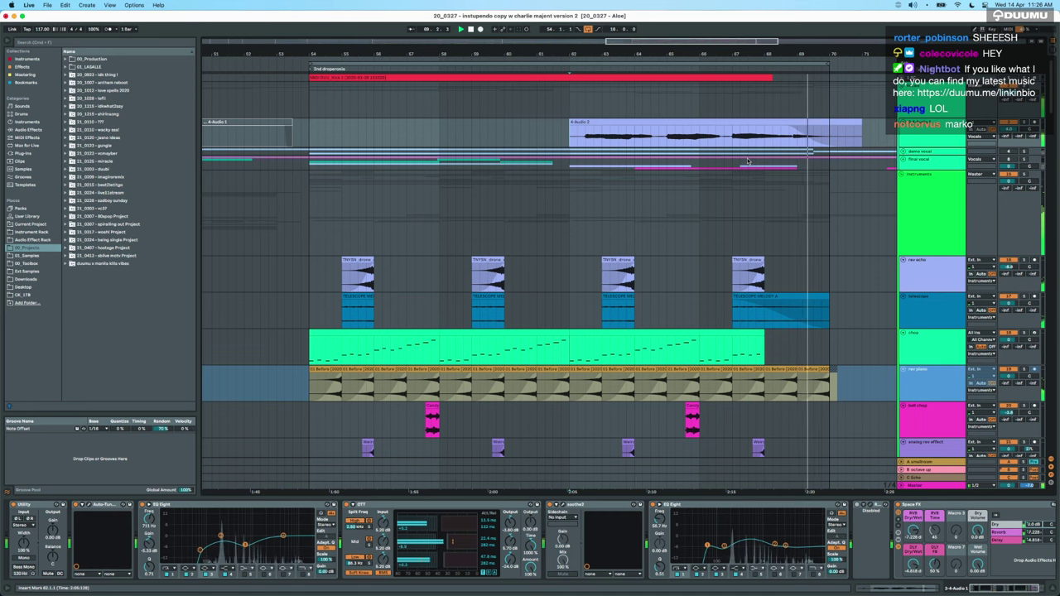
key(space)
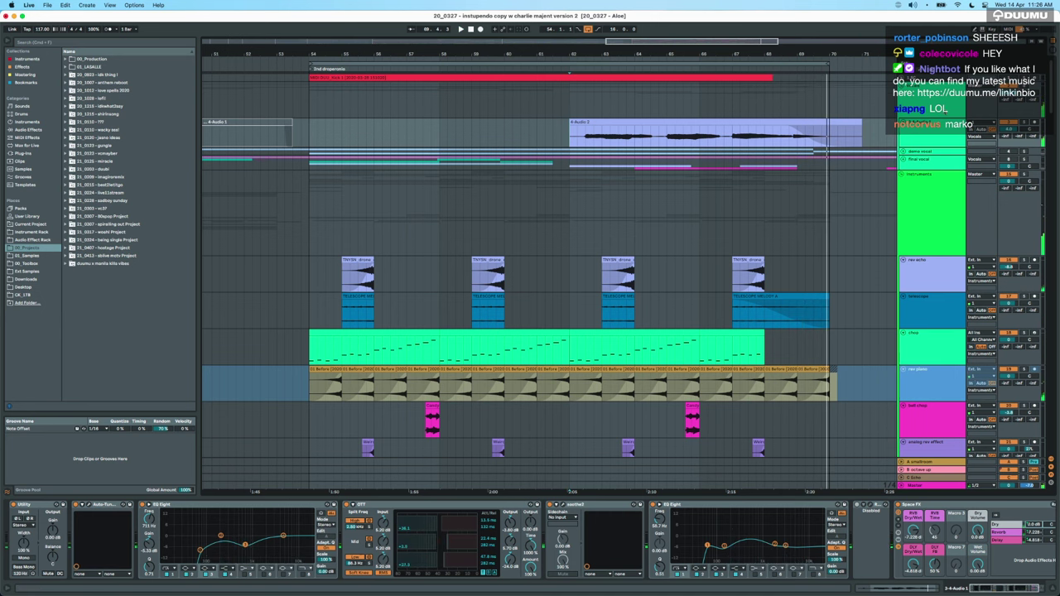
Collapse the Vocals group and mark the SANGO percussion clips at bar 58 on tracks 78 and 79.
scroll(827, 130, down, 3)
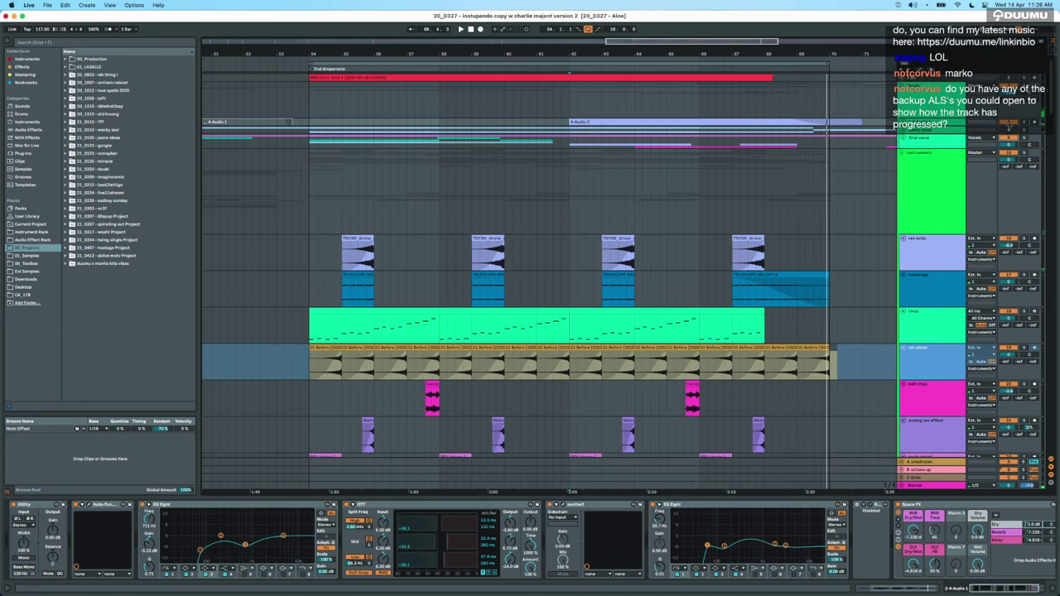
click(903, 85)
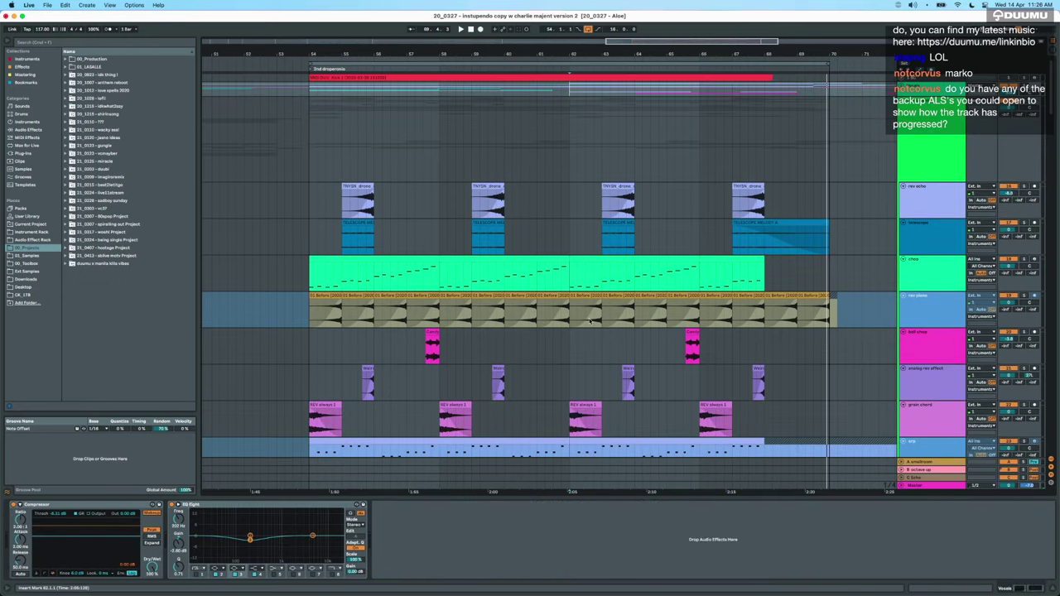
scroll(589, 321, down, 5)
scroll(590, 322, down, 3)
scroll(590, 321, down, 15)
scroll(589, 320, down, 10)
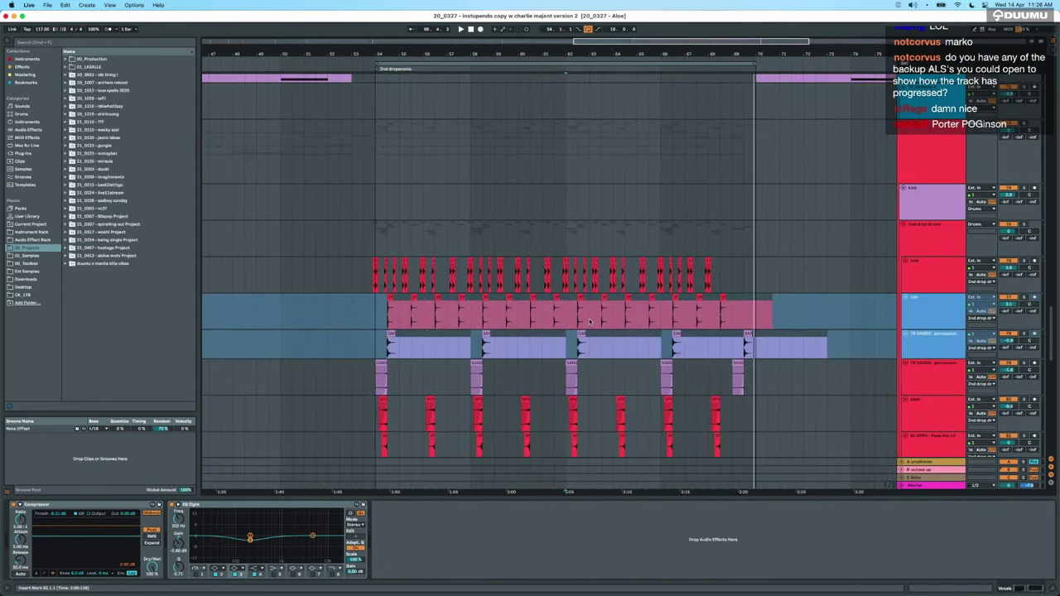
scroll(465, 359, up, 5)
drag(487, 348, 629, 373)
scroll(629, 371, down, 5)
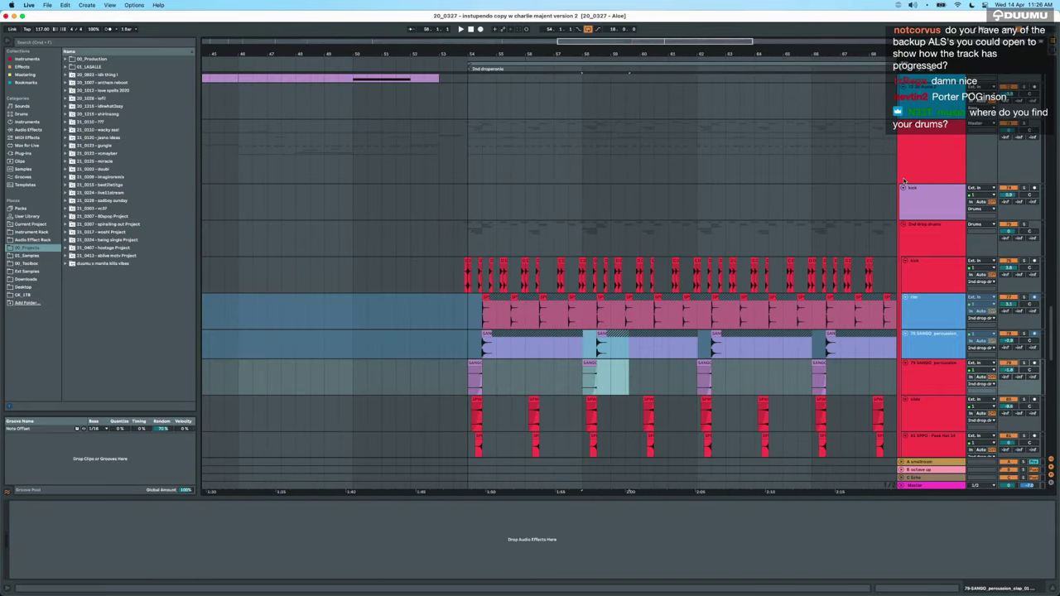
Solo the Drums group and place the insert marker at bar 54 on the 2nd drop drums group.
click(929, 158)
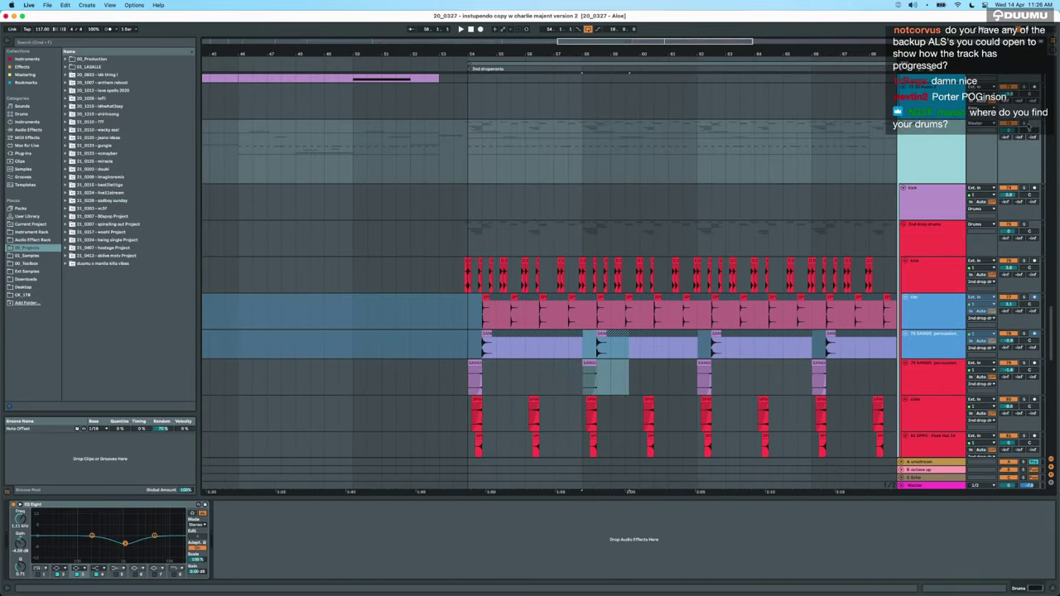
click(1026, 124)
click(463, 235)
scroll(465, 237, down, 10)
scroll(465, 236, right, 3)
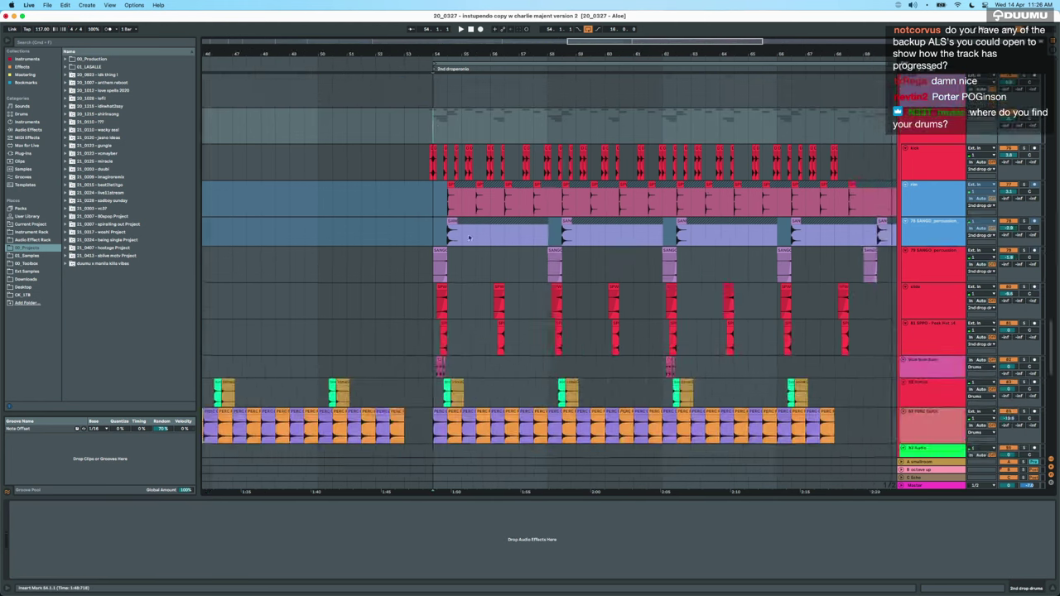
Mark the percussion, click and 808 tom clips on tracks 83 to 87 from bar 54 to bar 70.
scroll(468, 237, up, 3)
drag(347, 200, 800, 326)
scroll(800, 326, down, 3)
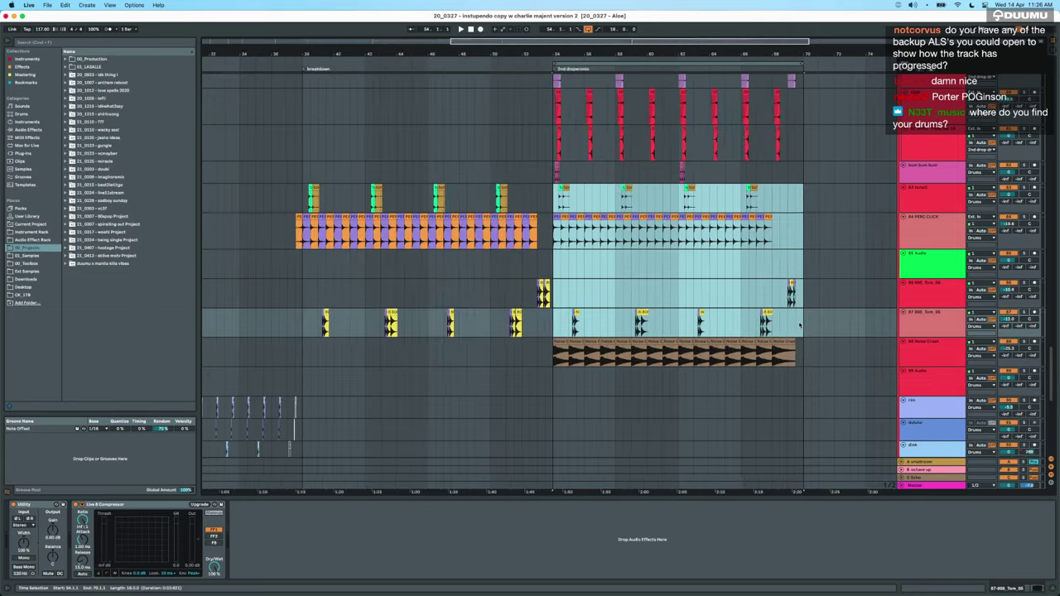
scroll(803, 353, up, 3)
scroll(802, 353, right, 1)
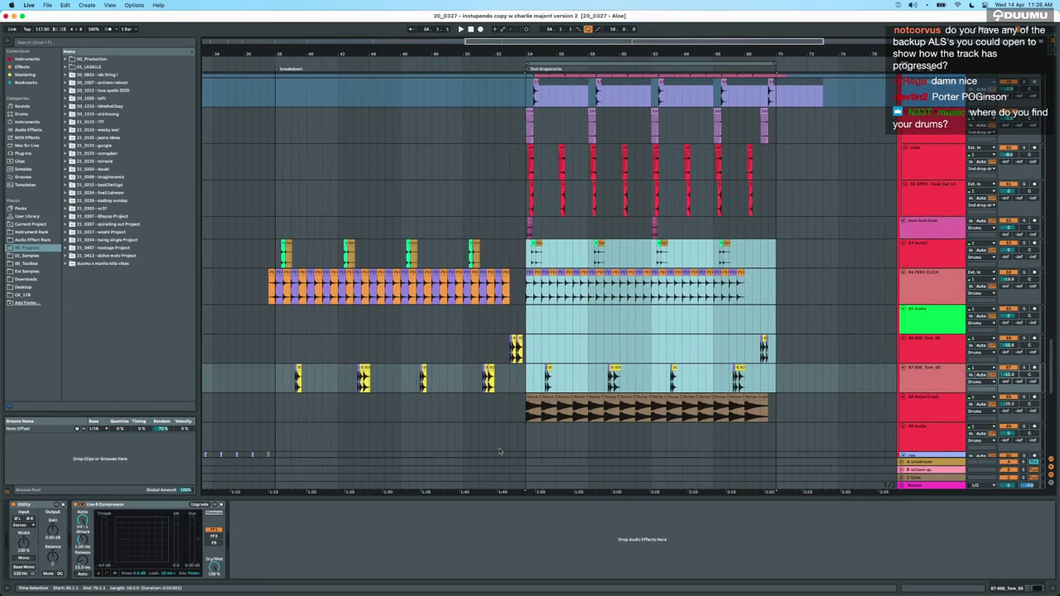
Select the clips on the 88 Noise Crash track from bar 54, solo the track and play it briefly.
drag(524, 415, 799, 408)
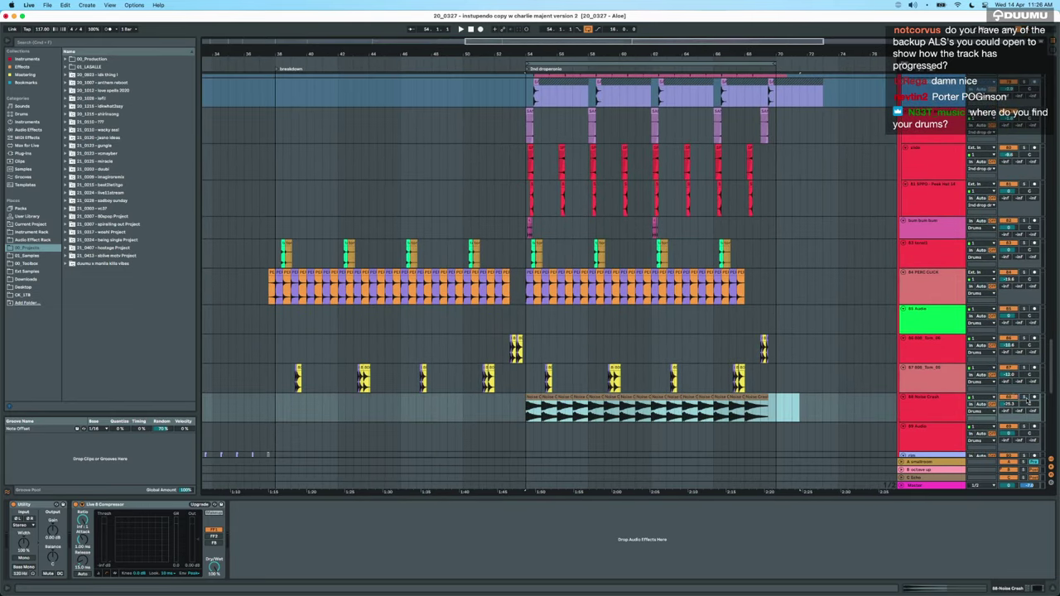
click(1023, 399)
key(space)
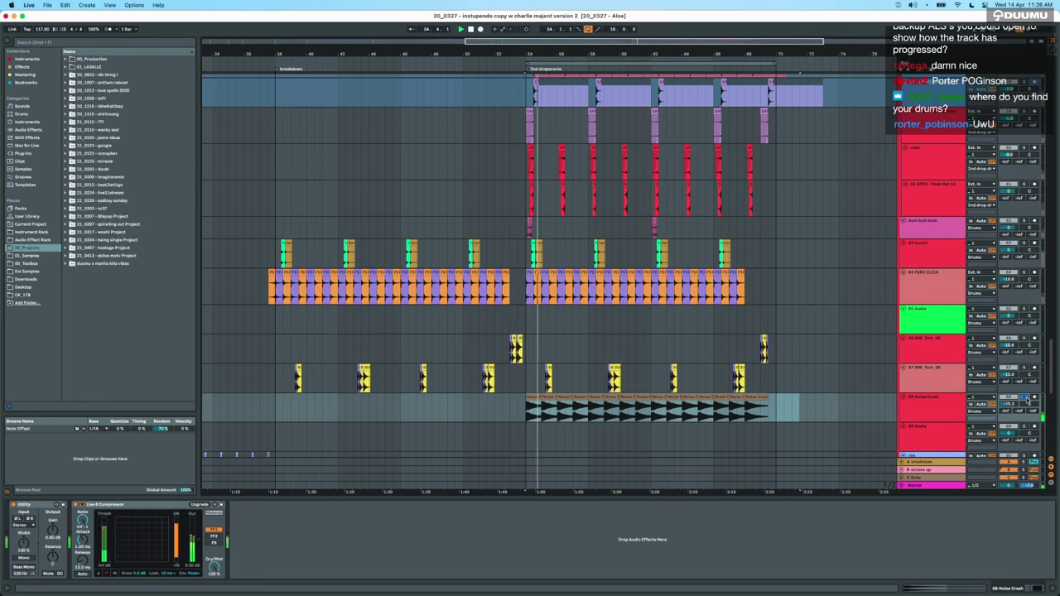
key(space)
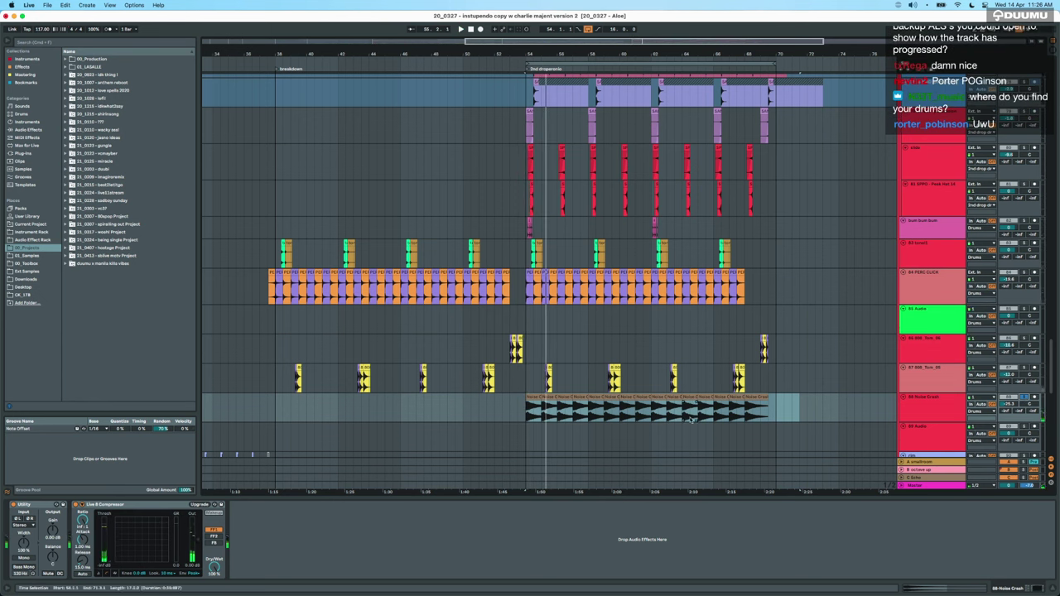
Select the second drop's drum clips from bar 54 to bar 70 up to the 2nd drop drums group and solo the Drums group.
click(767, 414)
drag(776, 414, 593, 227)
scroll(593, 221, up, 1)
scroll(592, 219, up, 5)
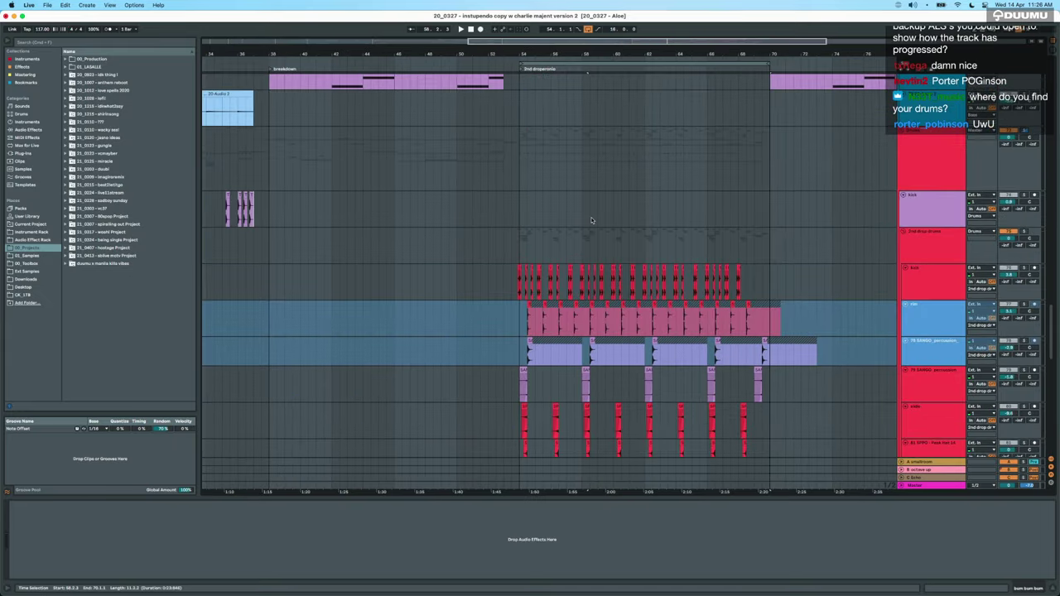
shift+click(519, 237)
key(super+c)
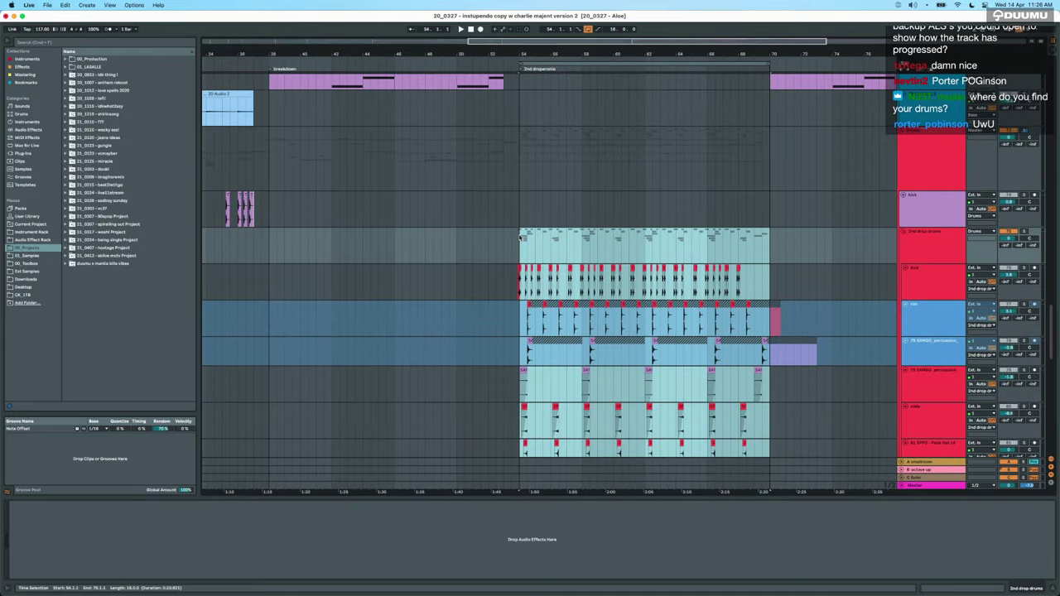
click(1024, 131)
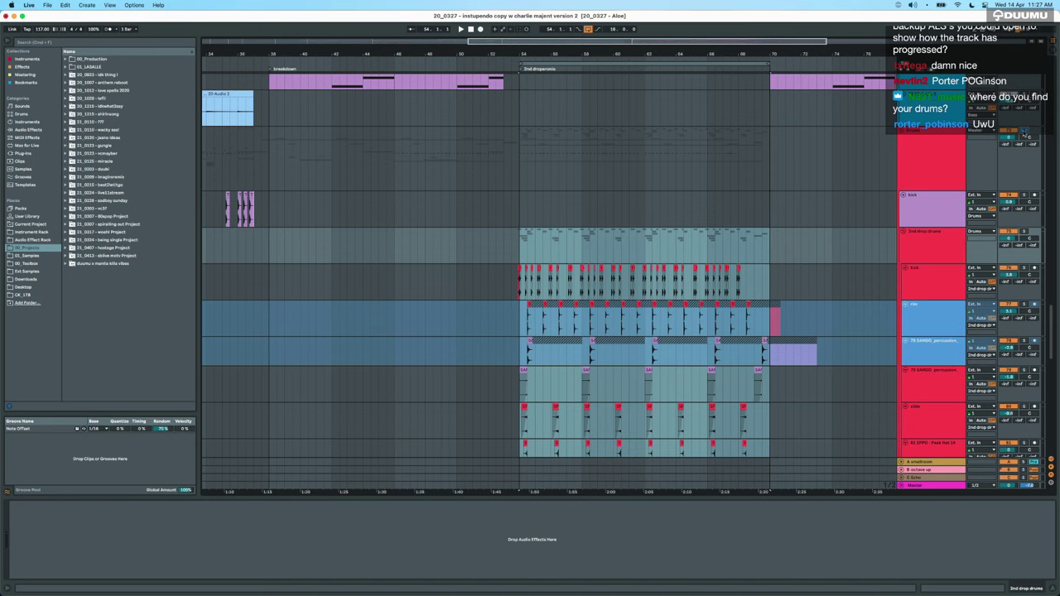
Play the soloed second-drop drums from bar 54 while examining the kick, percussion and click clips, and stop playback.
scroll(604, 266, up, 3)
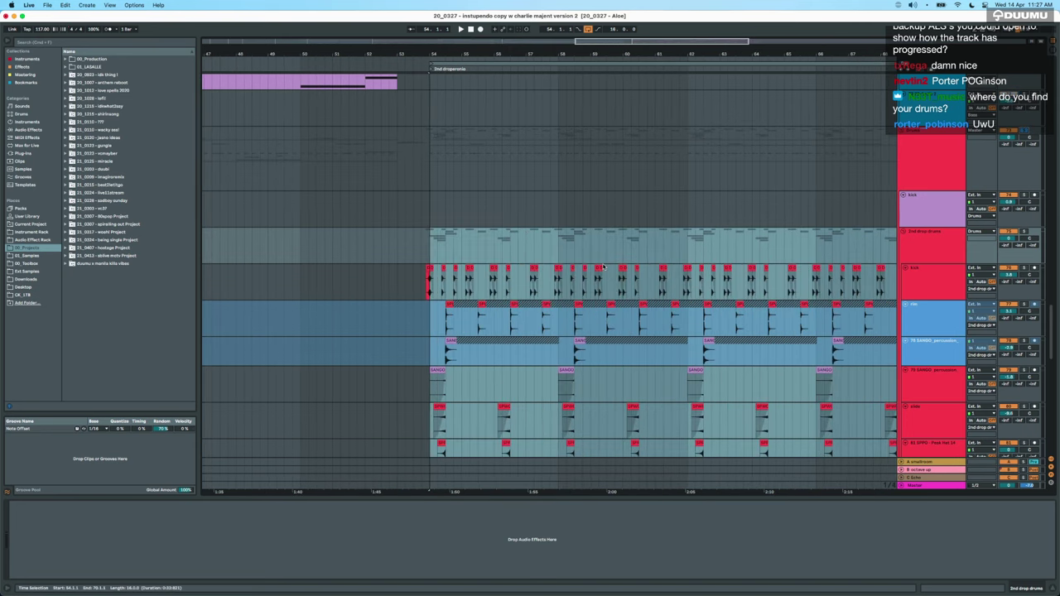
key(space)
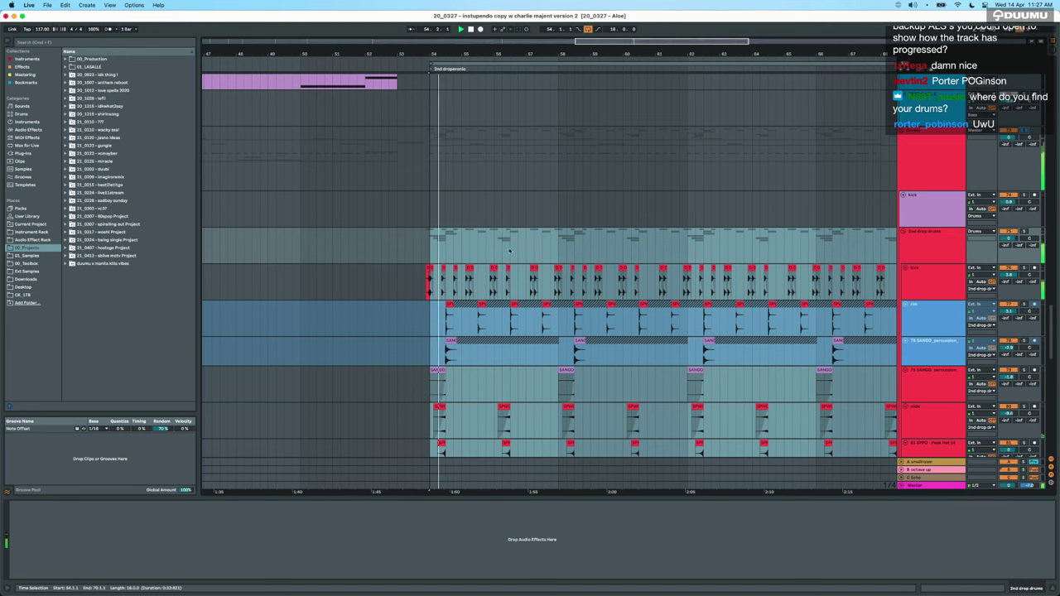
scroll(529, 305, down, 2)
scroll(530, 307, up, 5)
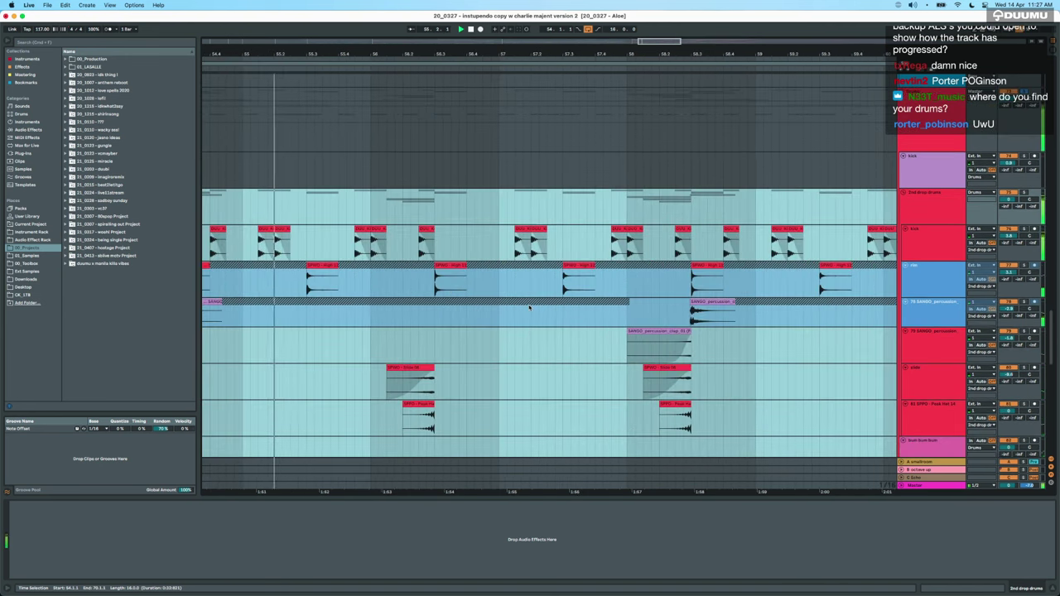
scroll(529, 307, down, 3)
scroll(529, 307, down, 2)
scroll(530, 308, down, 3)
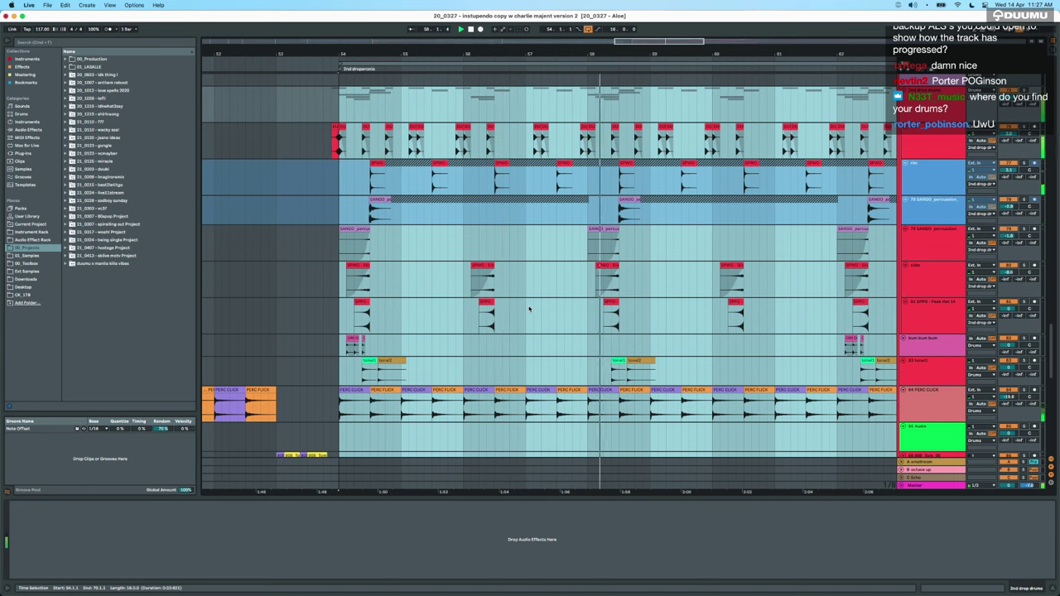
scroll(634, 318, up, 2)
scroll(635, 318, right, 5)
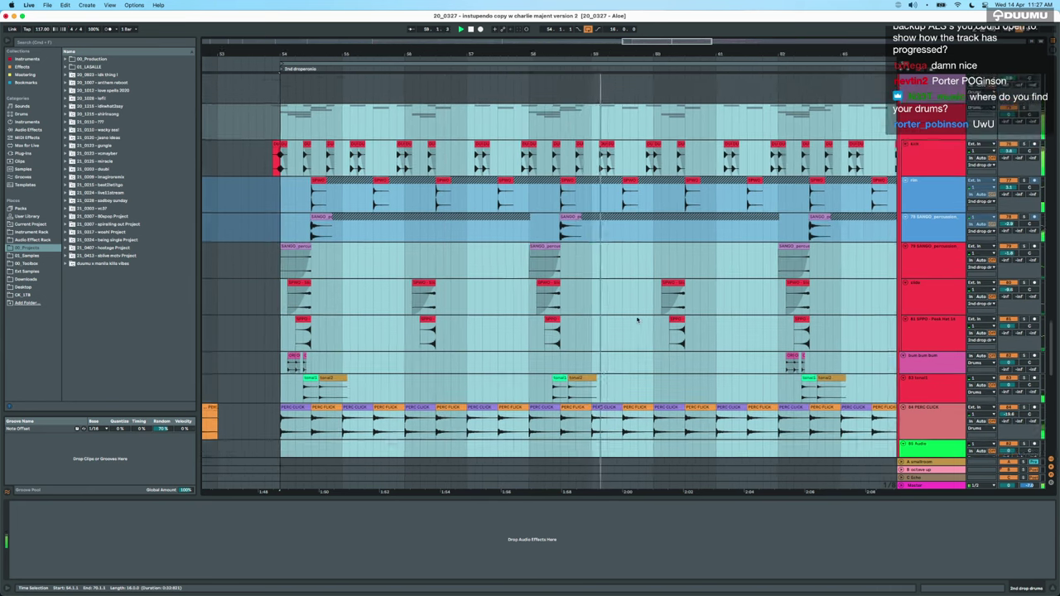
key(space)
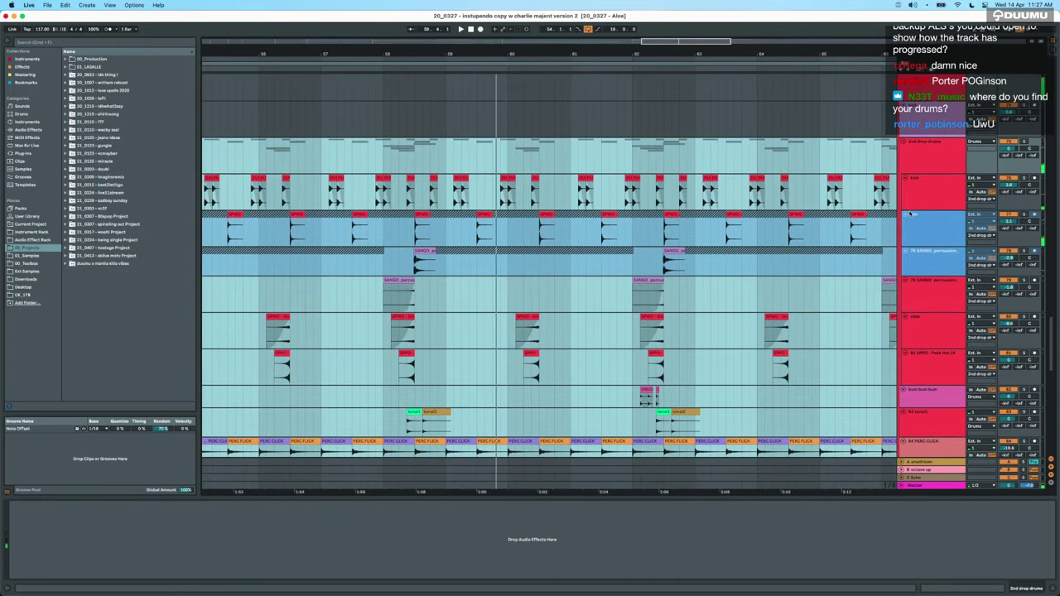
Select the kick track in the 2nd drop drums group and mark the first kick hit at bar 63.
click(946, 184)
click(709, 200)
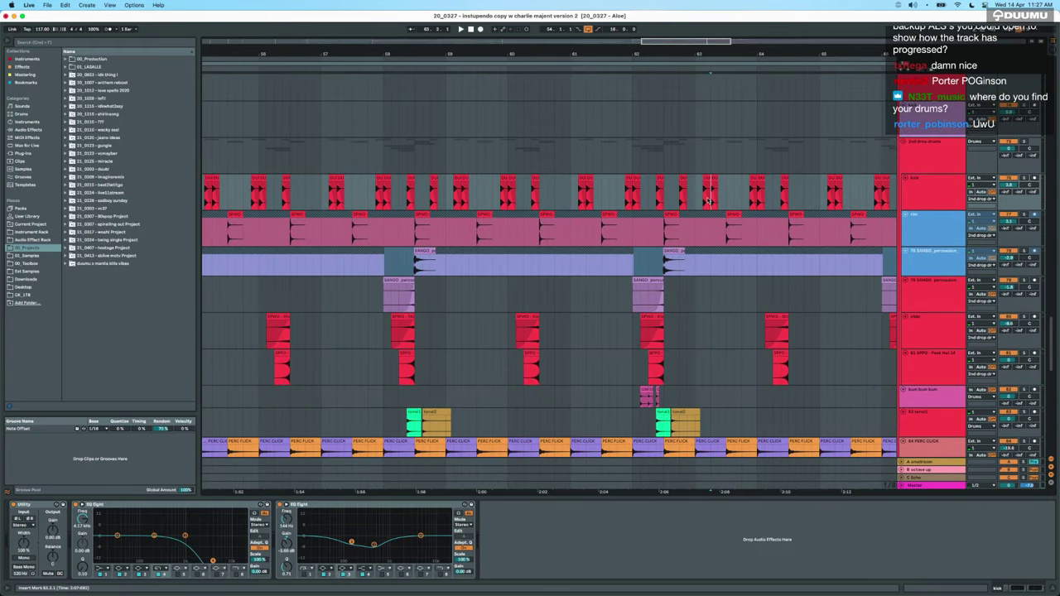
scroll(733, 215, up, 8)
scroll(732, 215, down, 5)
click(617, 197)
scroll(617, 196, up, 5)
drag(617, 196, 708, 197)
Solo the second drop's kick track and play it briefly from bar 63.
click(1025, 176)
key(space)
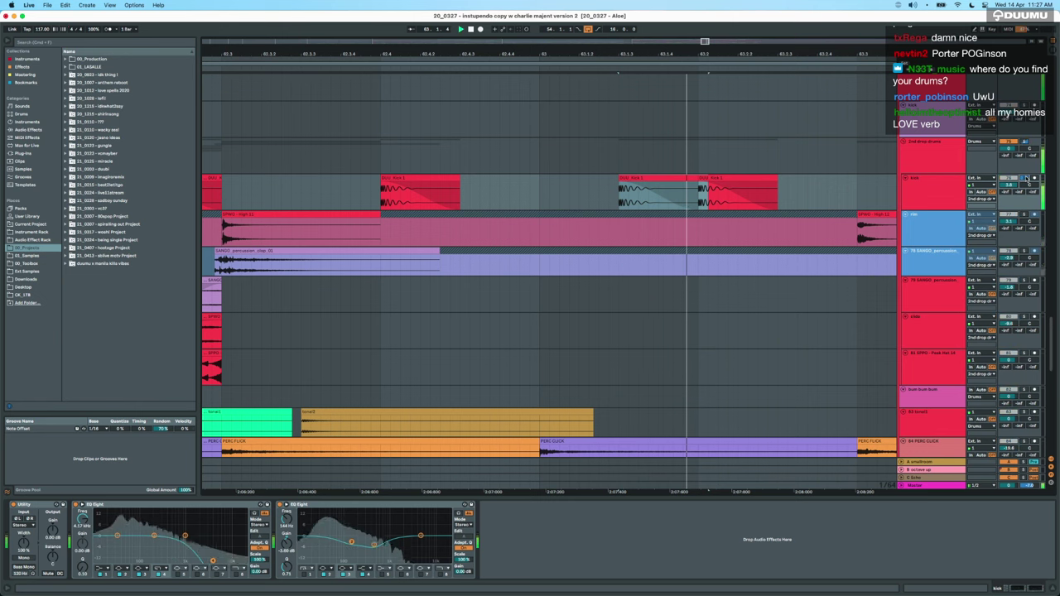
scroll(636, 197, down, 4)
scroll(636, 197, down, 4)
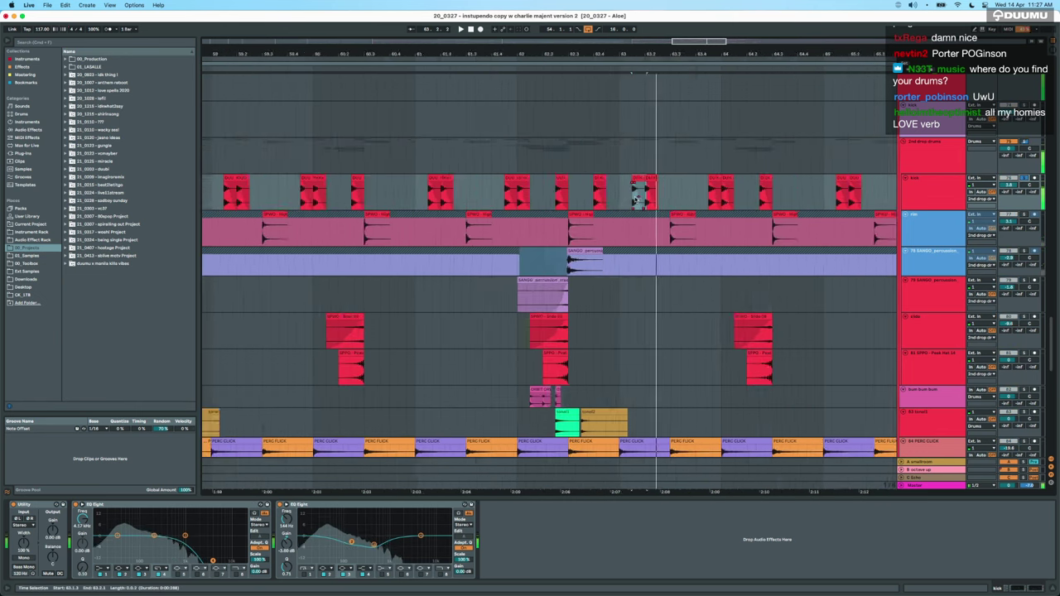
key(space)
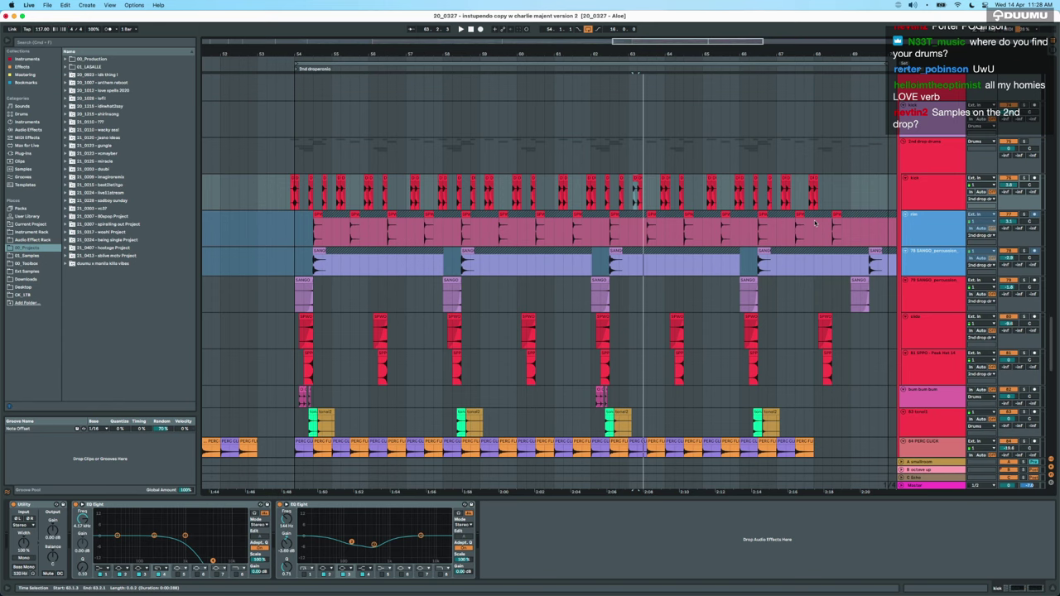
Select the second drop's clips from bar 54 to bar 70 on instrument tracks 54 to 58.
scroll(815, 222, down, 10)
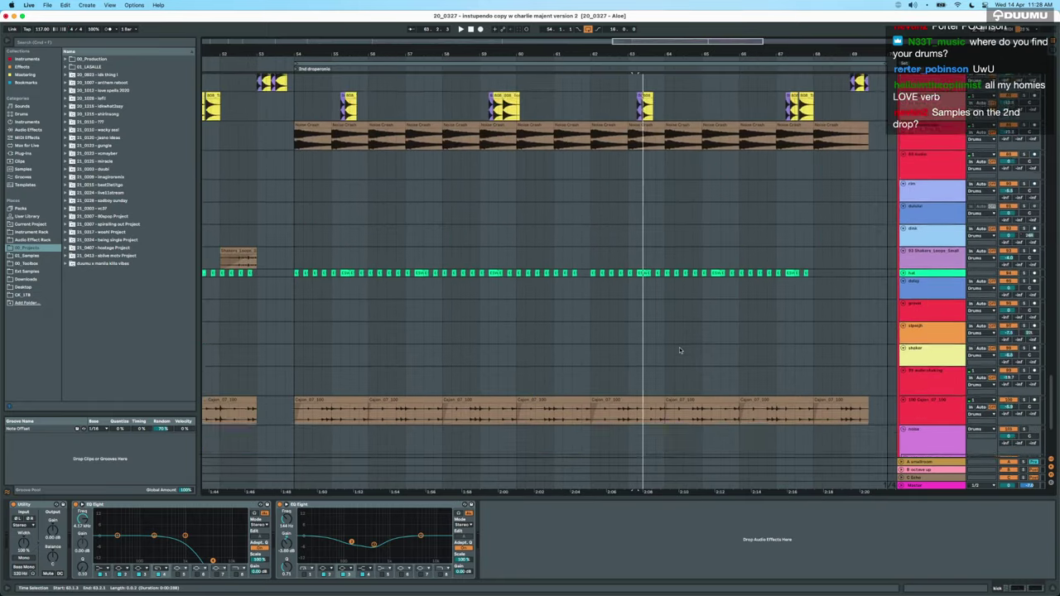
scroll(679, 350, down, 10)
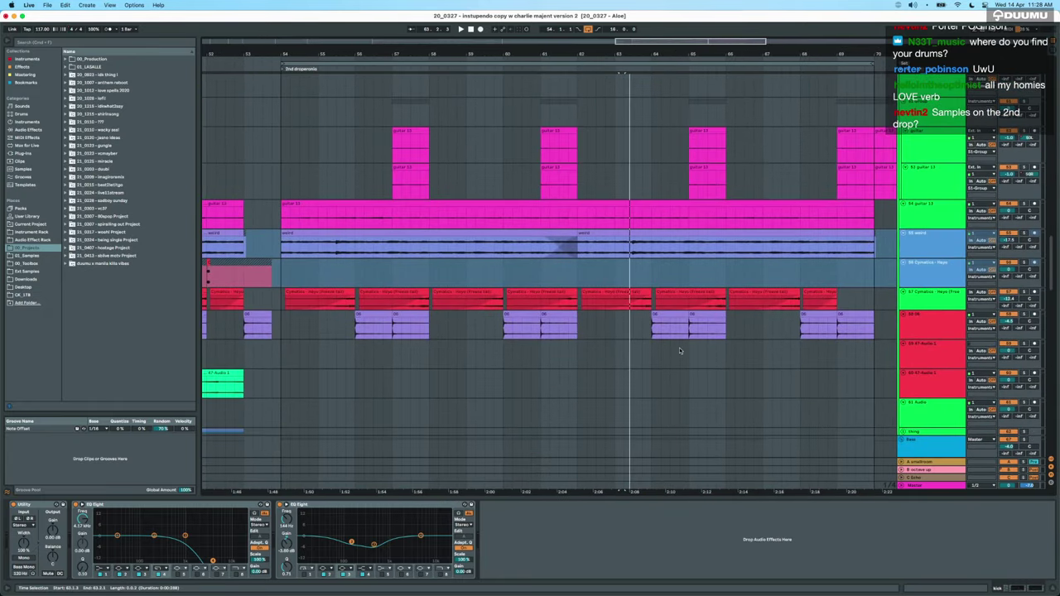
scroll(679, 350, down, 3)
scroll(680, 350, up, 2)
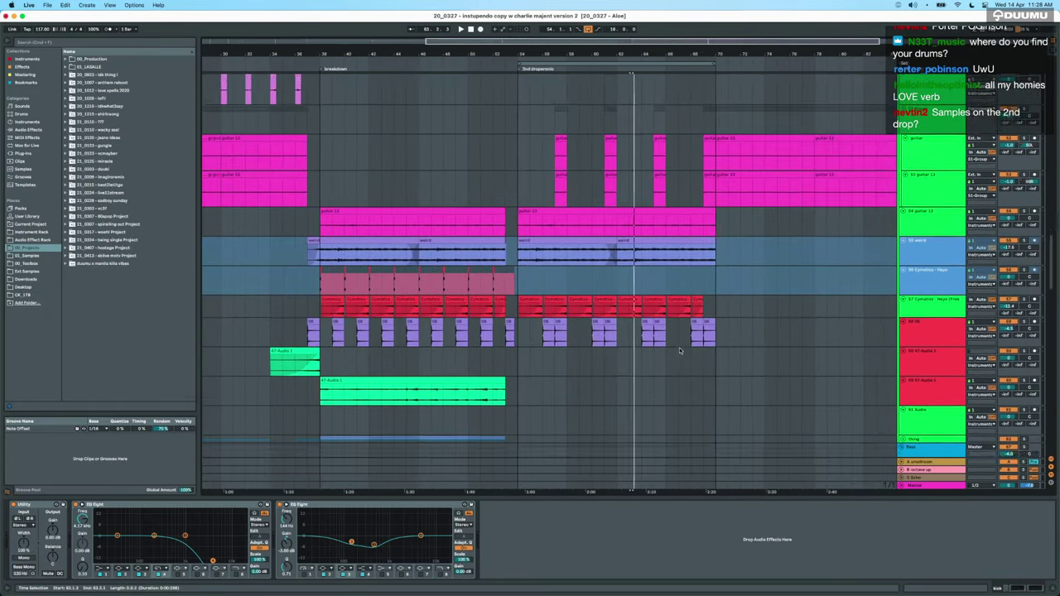
scroll(680, 350, up, 3)
drag(431, 353, 721, 239)
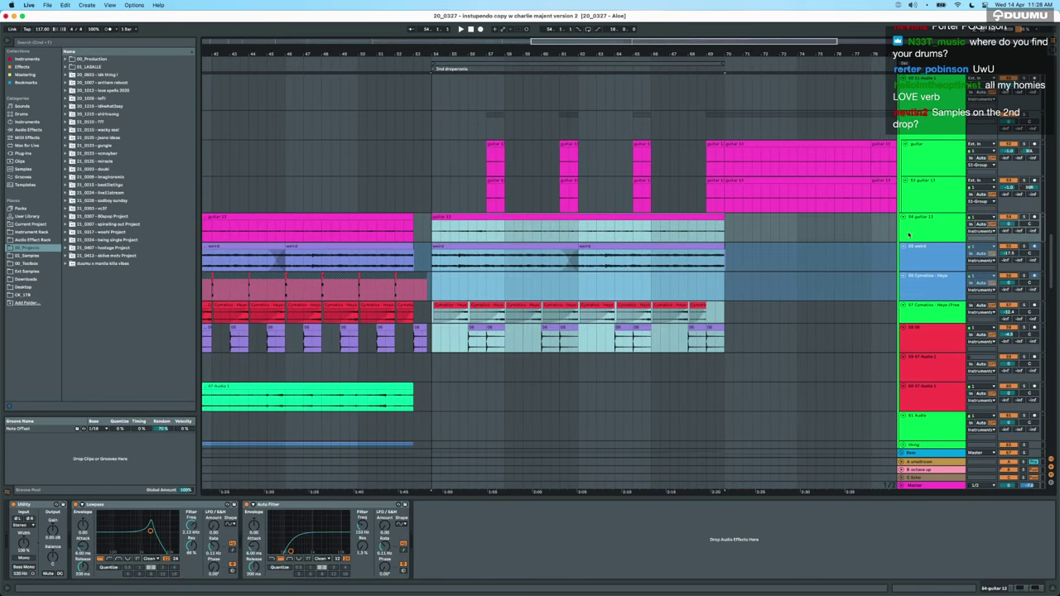
Solo instrument tracks 54 to 58, mark bars 54 to 70 on tracks 56 to 58, and play them briefly.
click(956, 231)
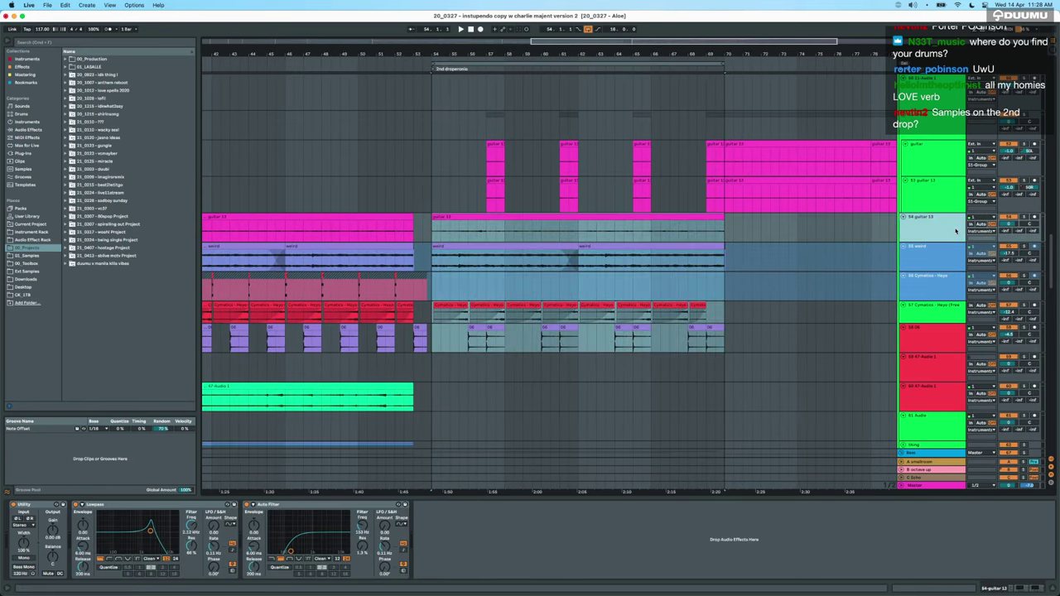
shift+click(942, 345)
click(1024, 328)
drag(415, 289, 723, 339)
key(space)
scroll(505, 311, up, 3)
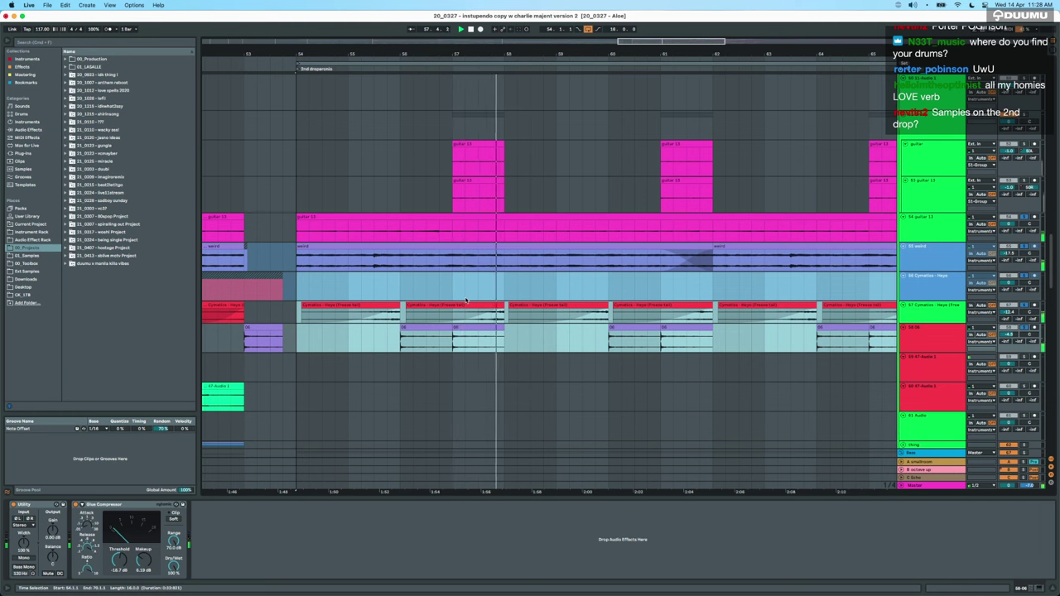
key(space)
Place the insert marker on the 51-Group guitars in the second drop and play the guitar clips.
scroll(466, 301, down, 5)
scroll(466, 300, up, 10)
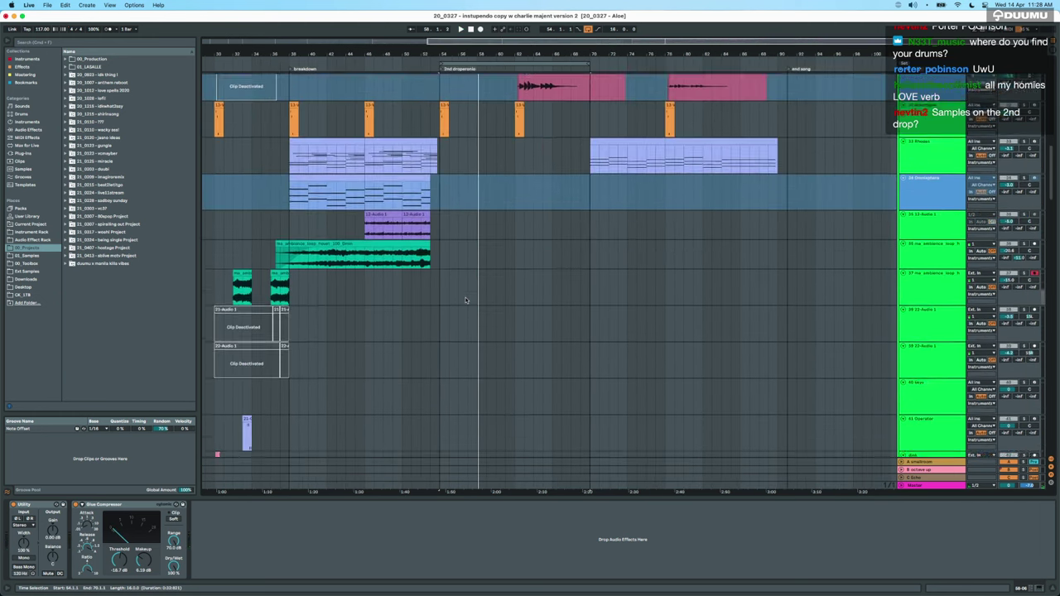
scroll(465, 301, up, 2)
scroll(466, 301, down, 10)
super+scroll(468, 297, up, 4)
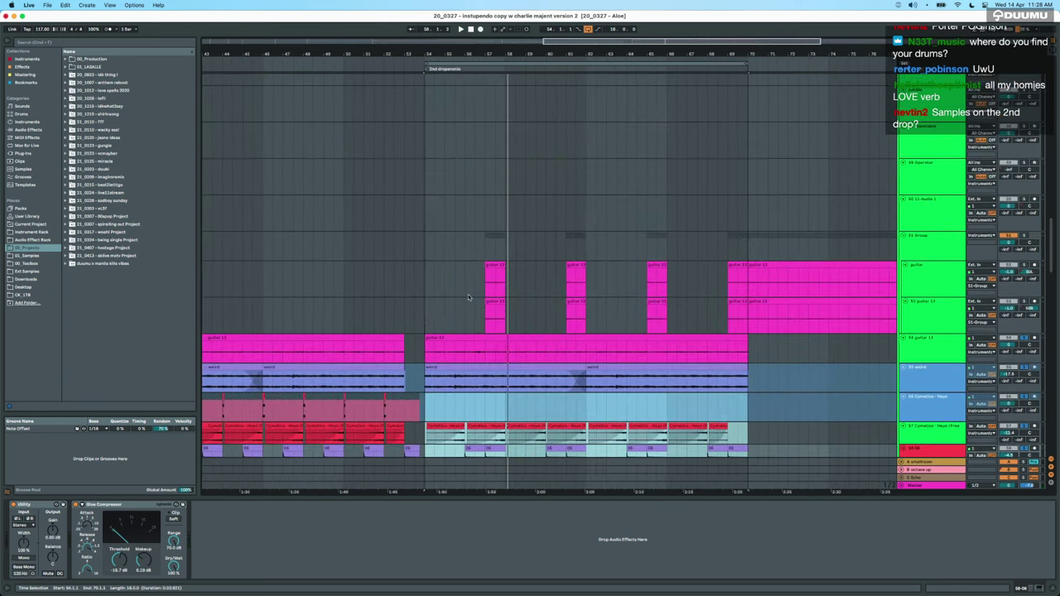
click(484, 254)
key(space)
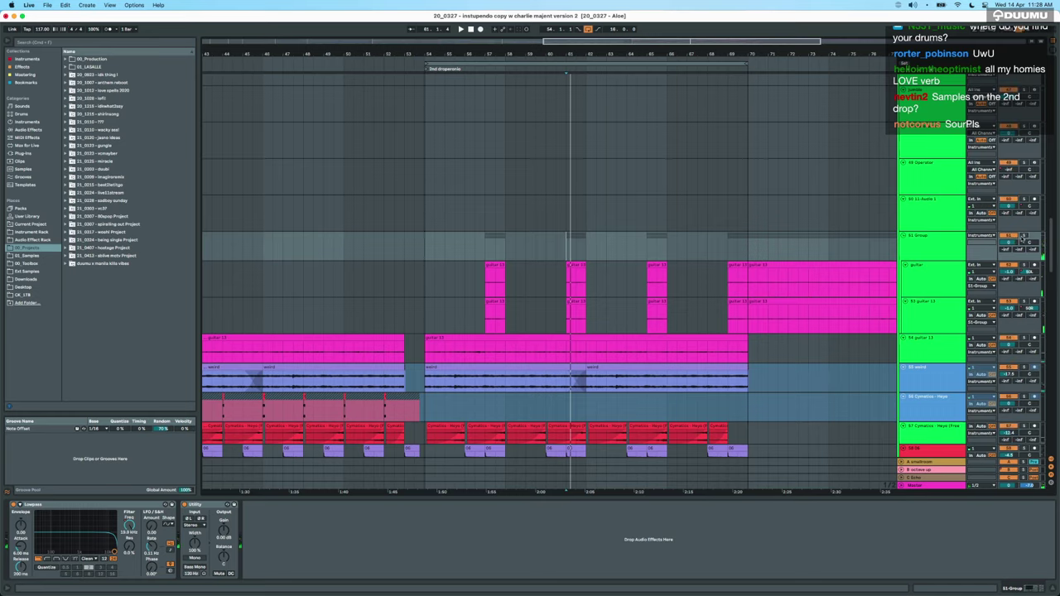
Solo the Bass group and place the insert marker at bar 54 on track 72.
scroll(605, 242, down, 15)
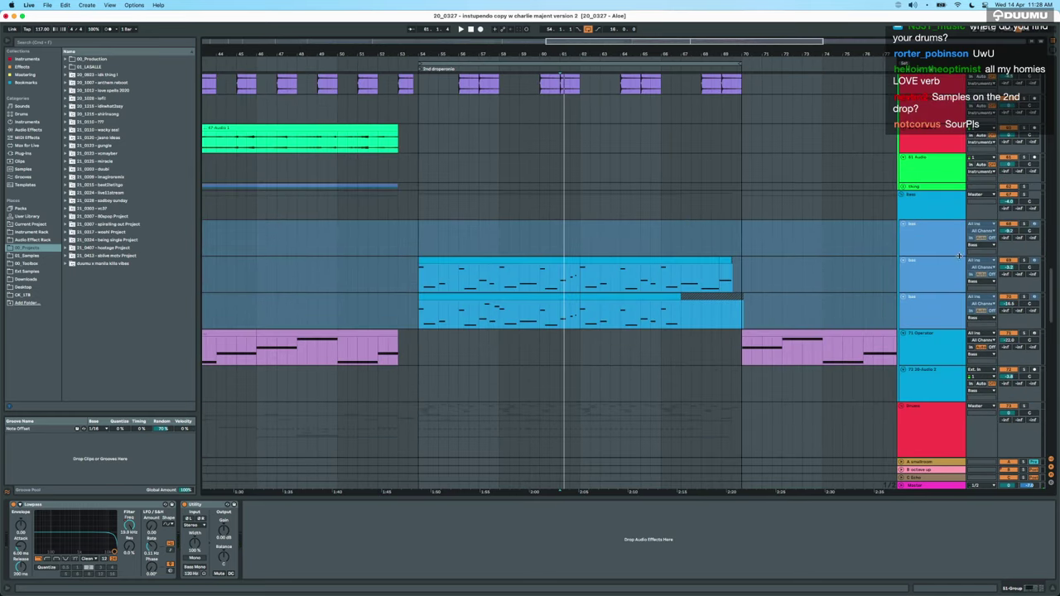
click(912, 215)
click(1024, 197)
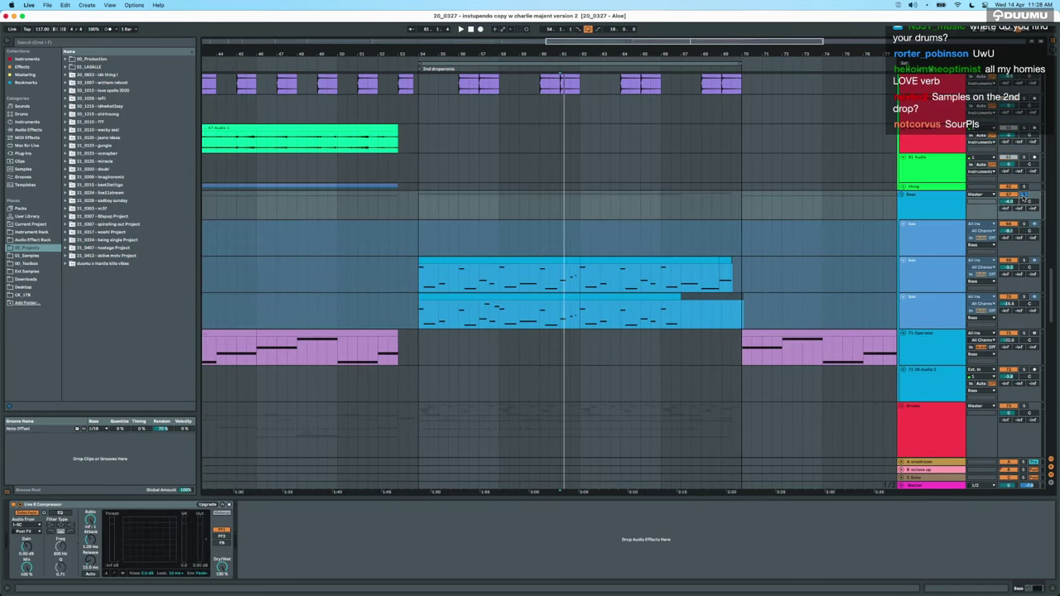
click(419, 383)
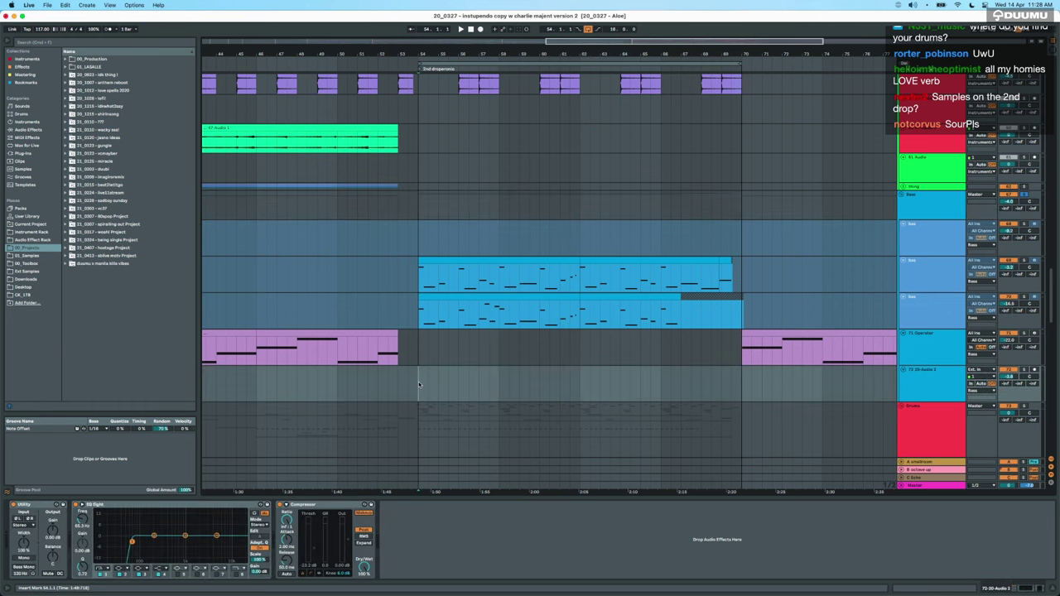
Bring the second drop's bass clips into view and play the soloed Bass group from bar 54.
scroll(418, 383, down, 4)
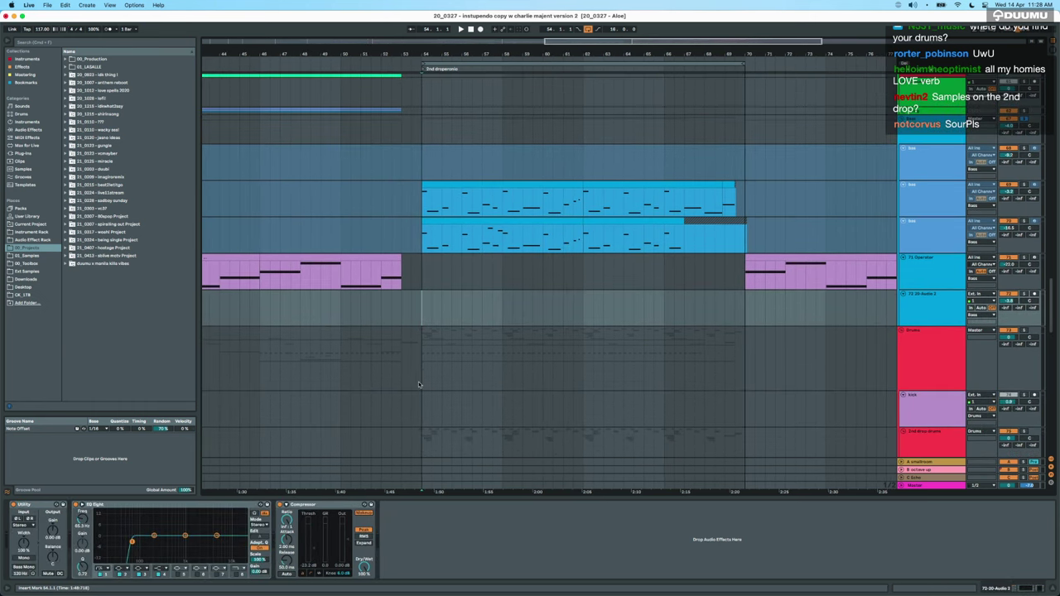
scroll(419, 381, up, 3)
scroll(419, 381, up, 6)
scroll(418, 381, right, 2)
scroll(418, 381, down, 3)
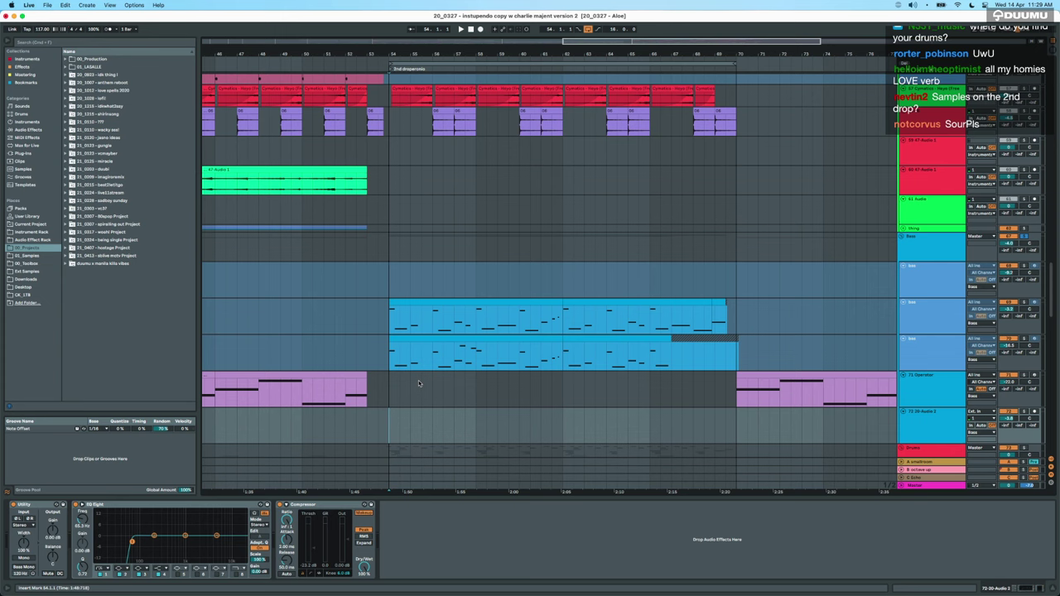
key(space)
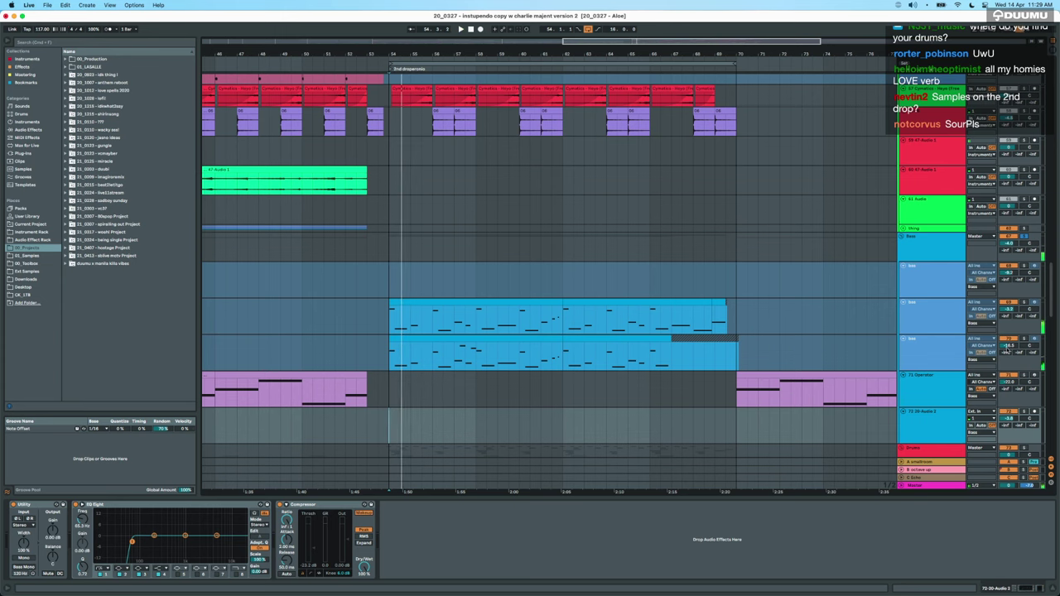
Compare bass tracks 69 and 70, mark the track 69 clip from bar 54 to bar 62, and play it.
click(942, 349)
click(933, 316)
click(929, 343)
click(929, 319)
click(924, 348)
click(394, 313)
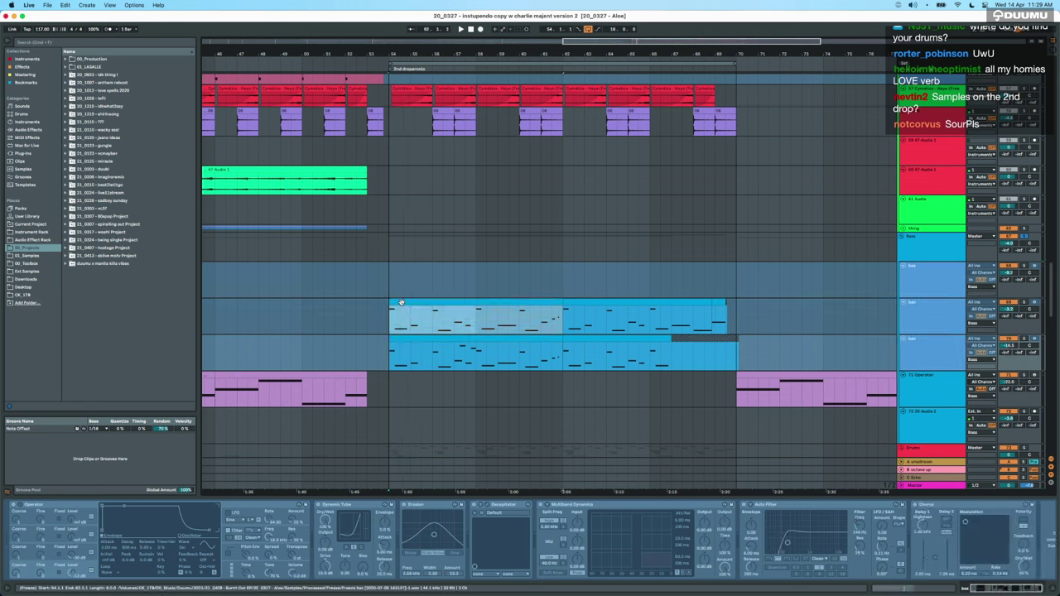
key(space)
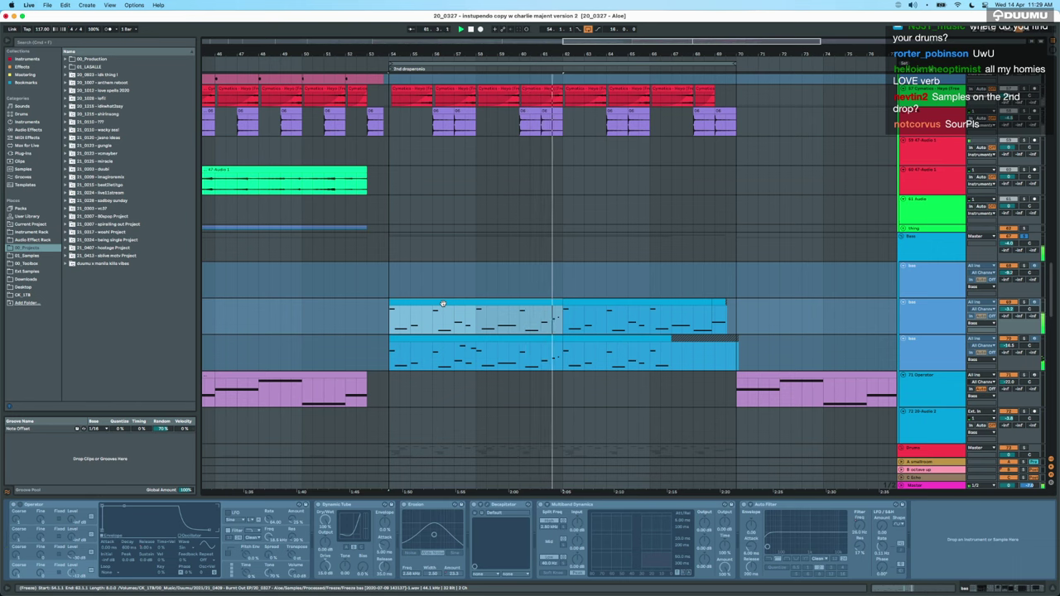
key(space)
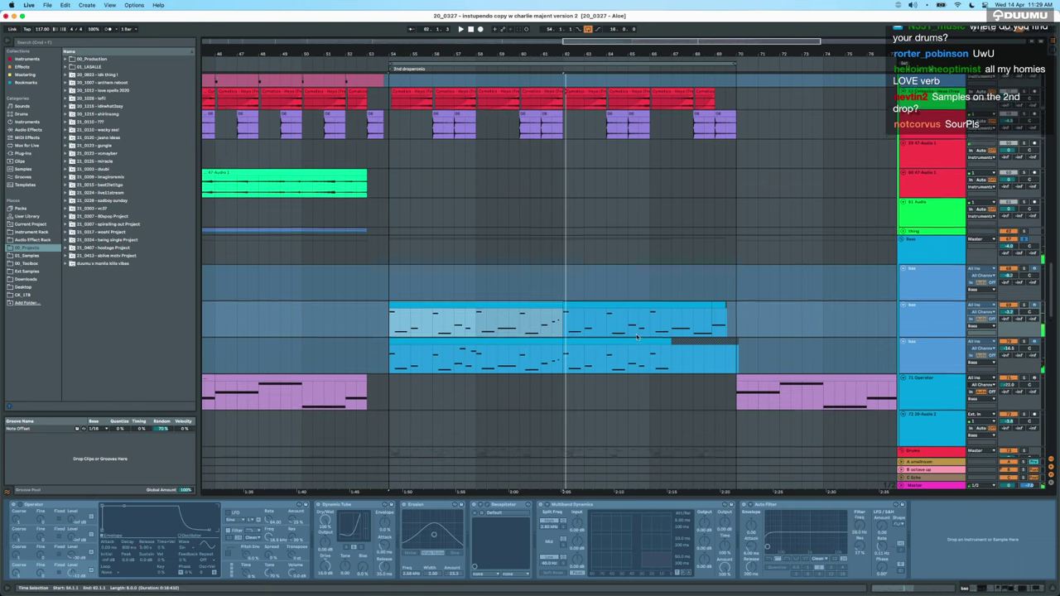
Bring the second drop's upper instrument tracks, from rev echo down to 25 SD-BANNER, into view to examine their clips.
scroll(636, 337, up, 5)
scroll(636, 335, up, 10)
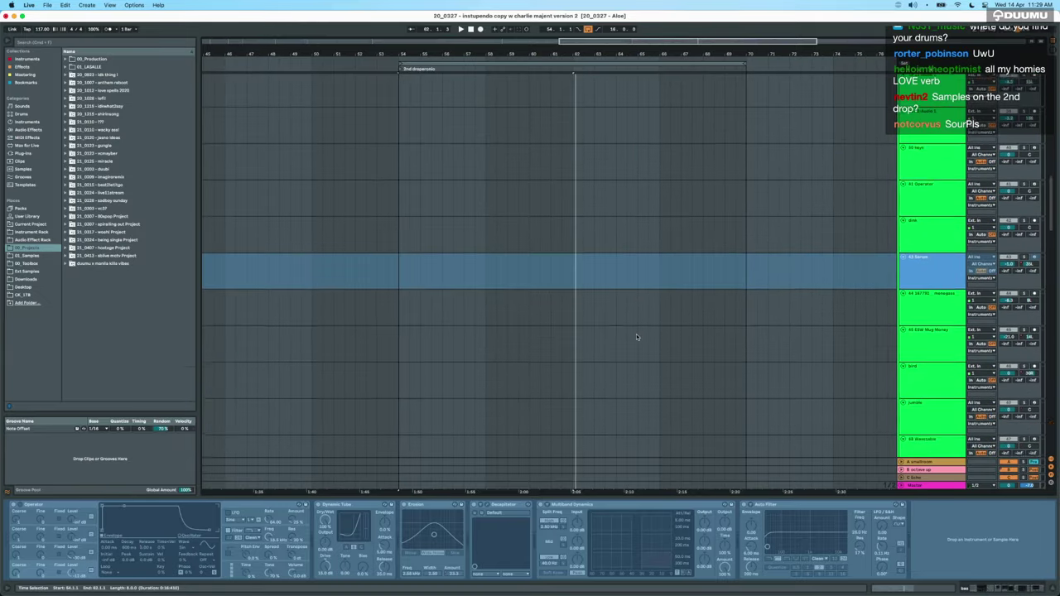
scroll(637, 338, up, 7)
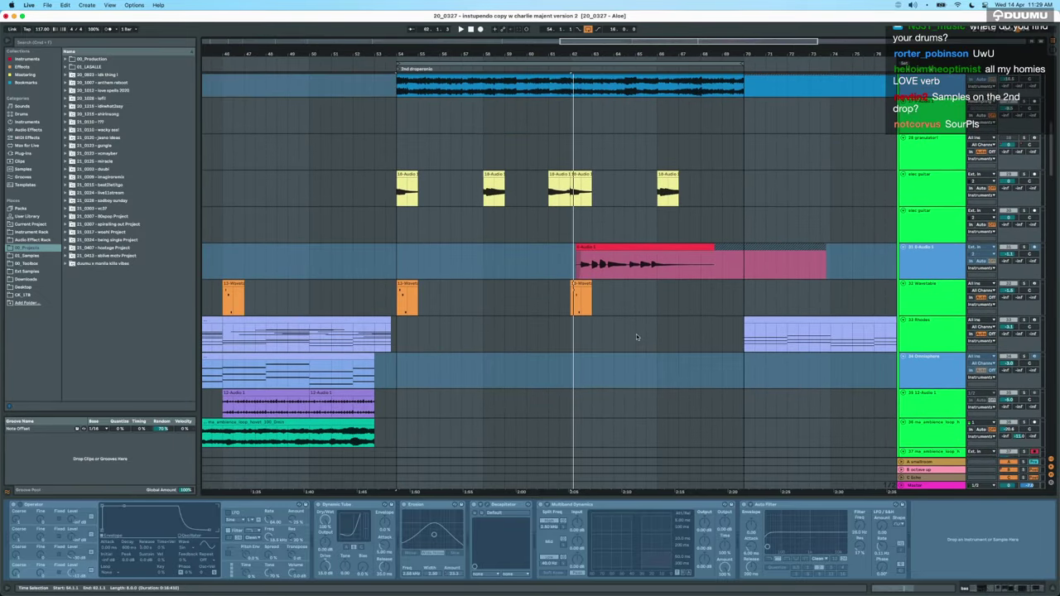
scroll(637, 334, up, 10)
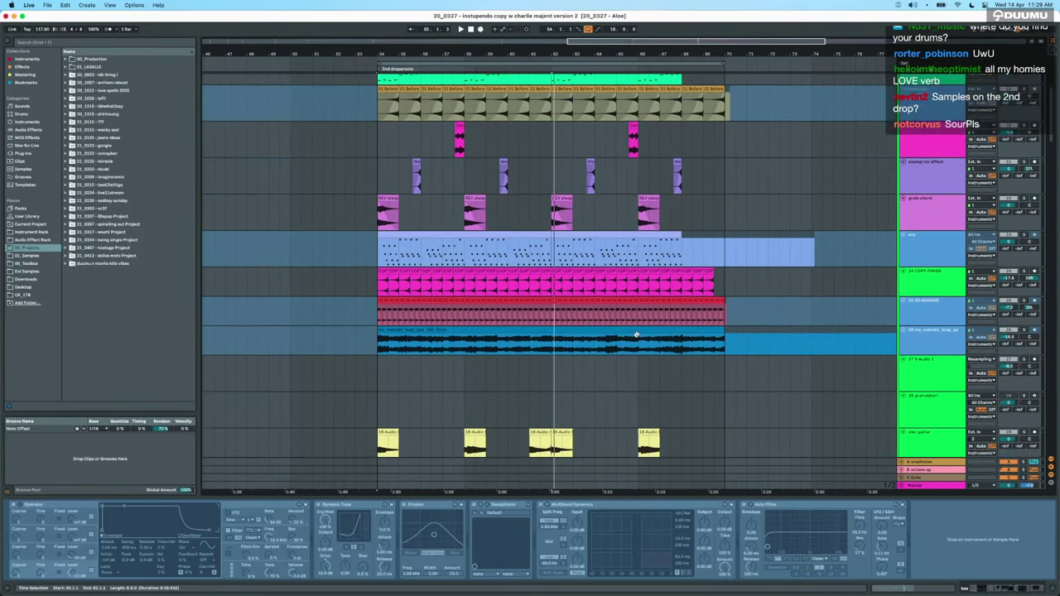
scroll(636, 334, up, 3)
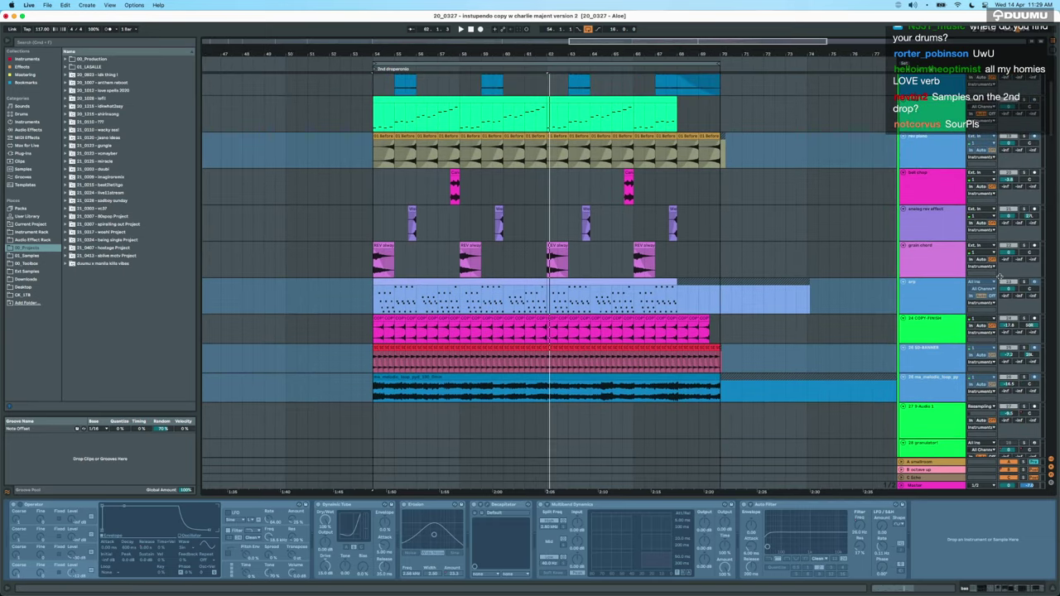
click(1002, 277)
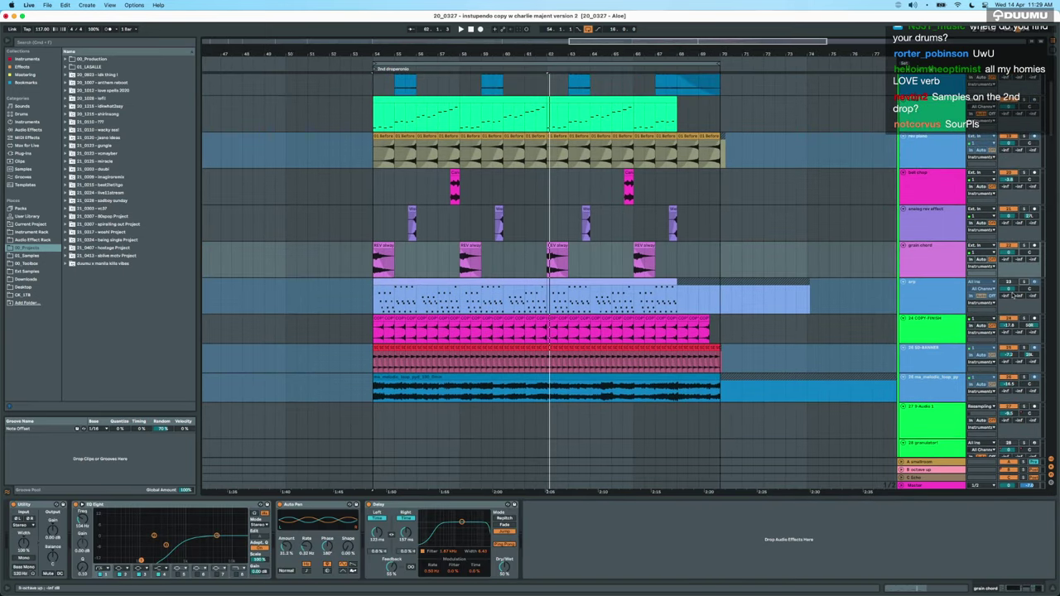
click(364, 334)
scroll(364, 333, up, 8)
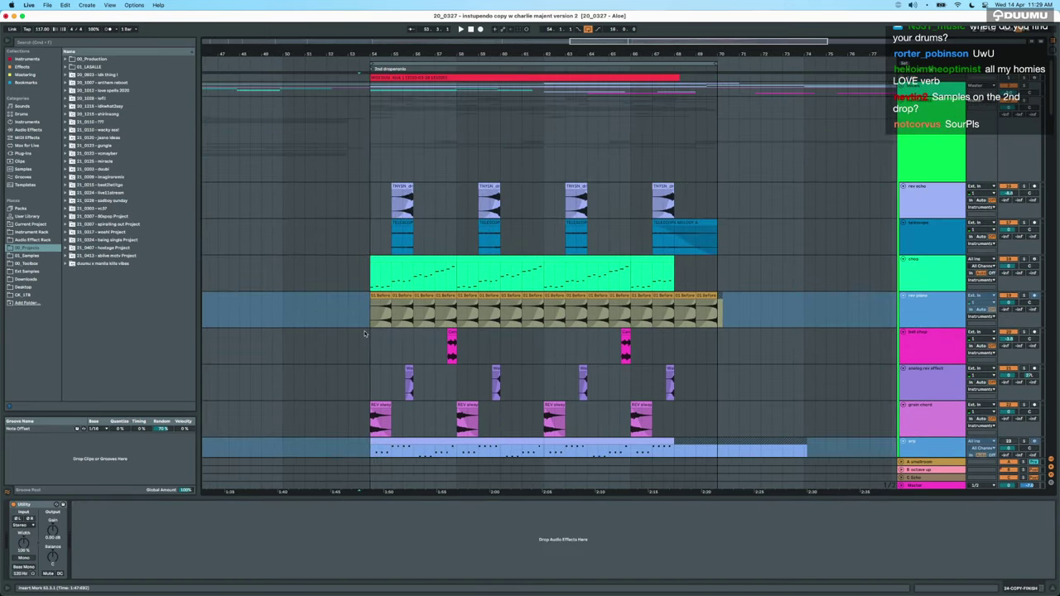
scroll(365, 328, down, 3)
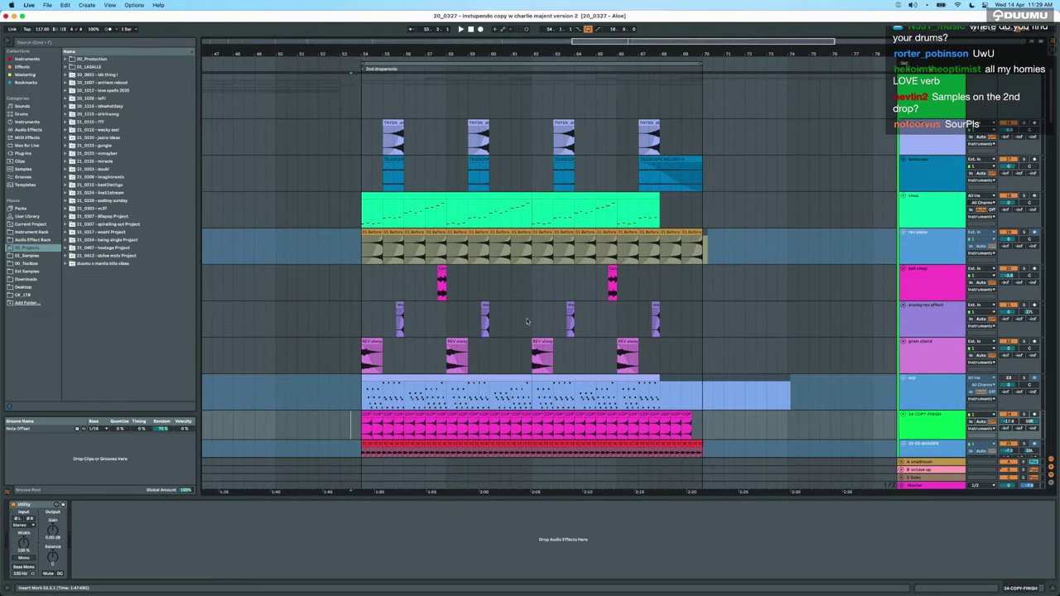
Solo the bell chop, analog rev effect and grain chord tracks, and add the rev echo and telescope tracks to the solo.
click(929, 362)
shift+click(942, 297)
click(1025, 268)
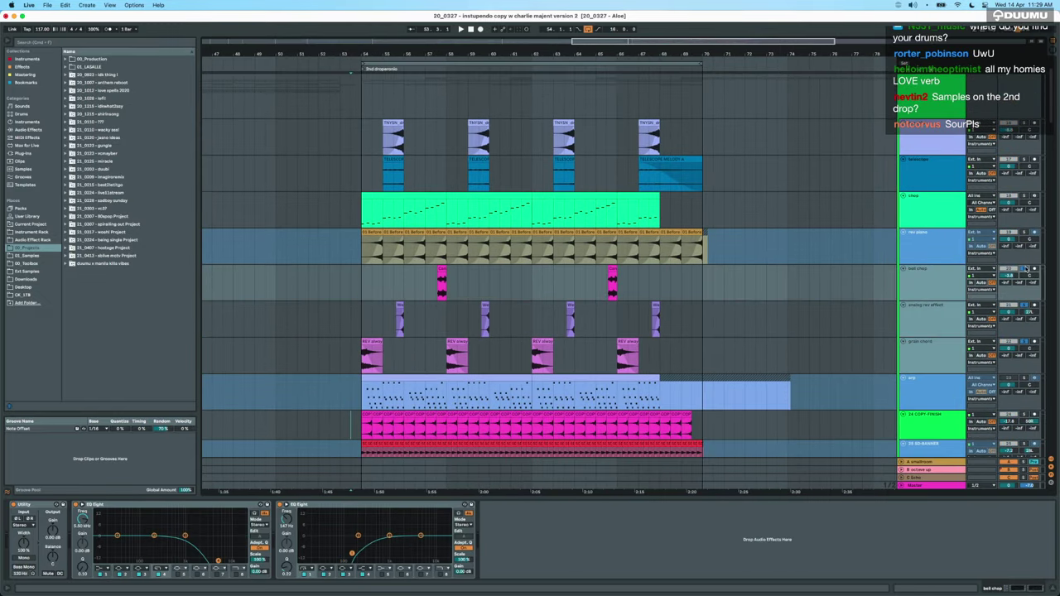
click(941, 169)
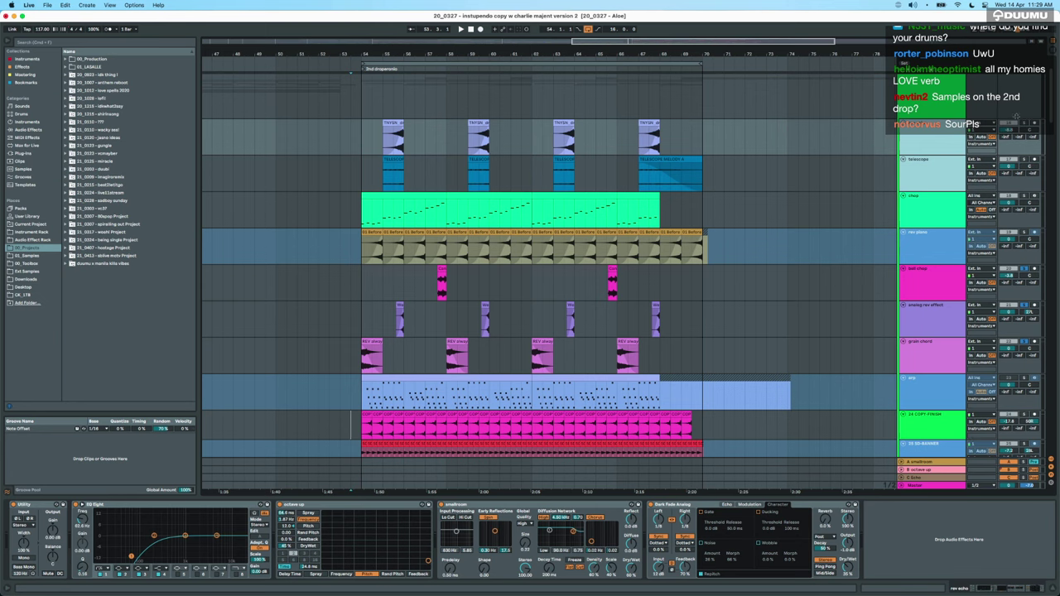
click(1024, 122)
click(370, 178)
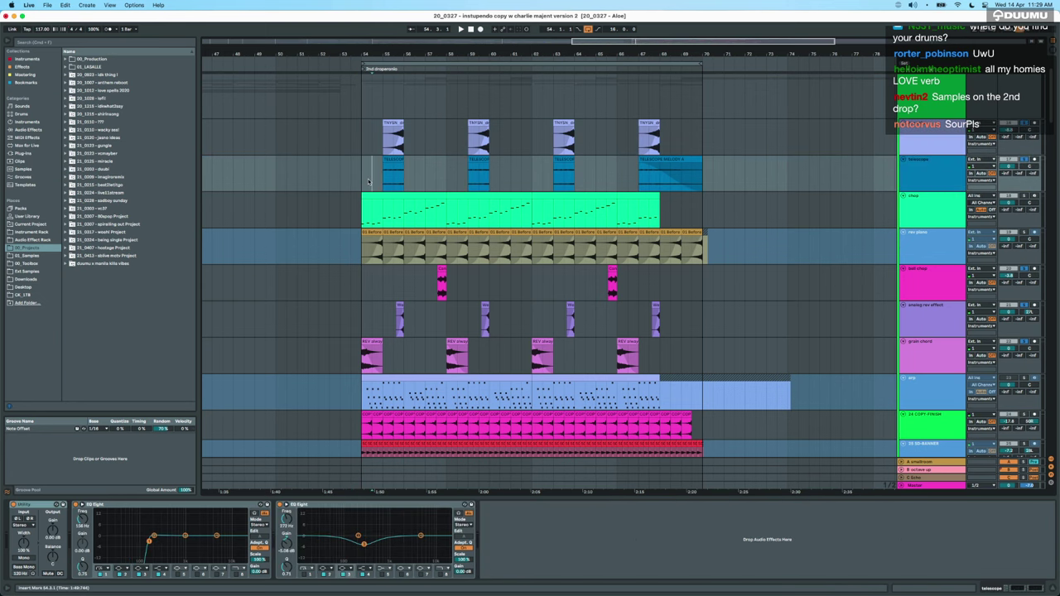
Place the insert marker at bar 54 on the bell chop track and play the soloed tracks.
scroll(716, 266, down, 2)
click(361, 252)
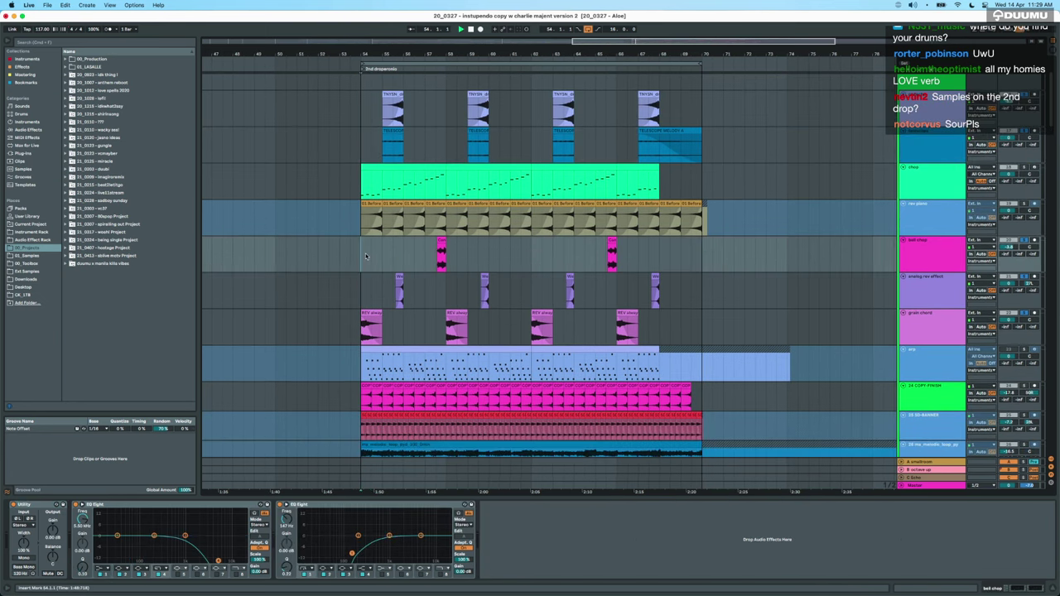
key(space)
scroll(365, 252, up, 2)
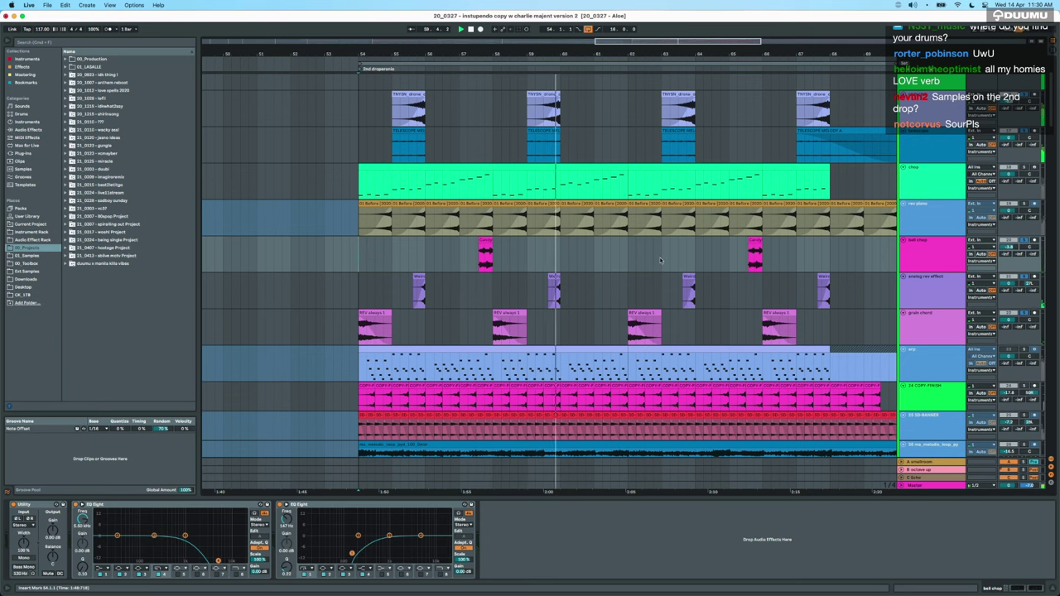
Solo the chop track, mark its clip from bar 54 to bar 58, and play it.
click(940, 183)
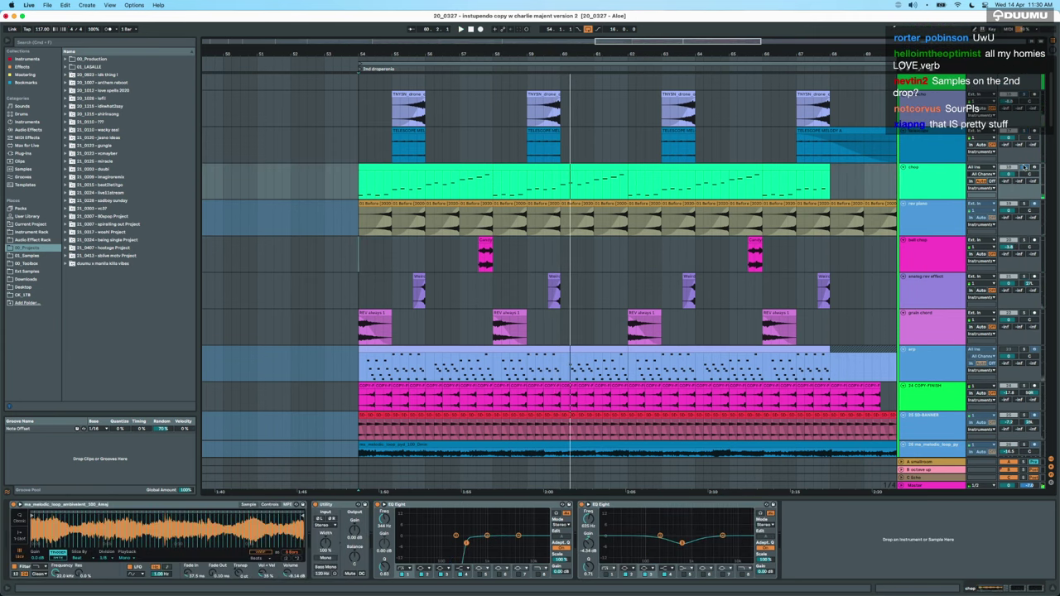
click(444, 188)
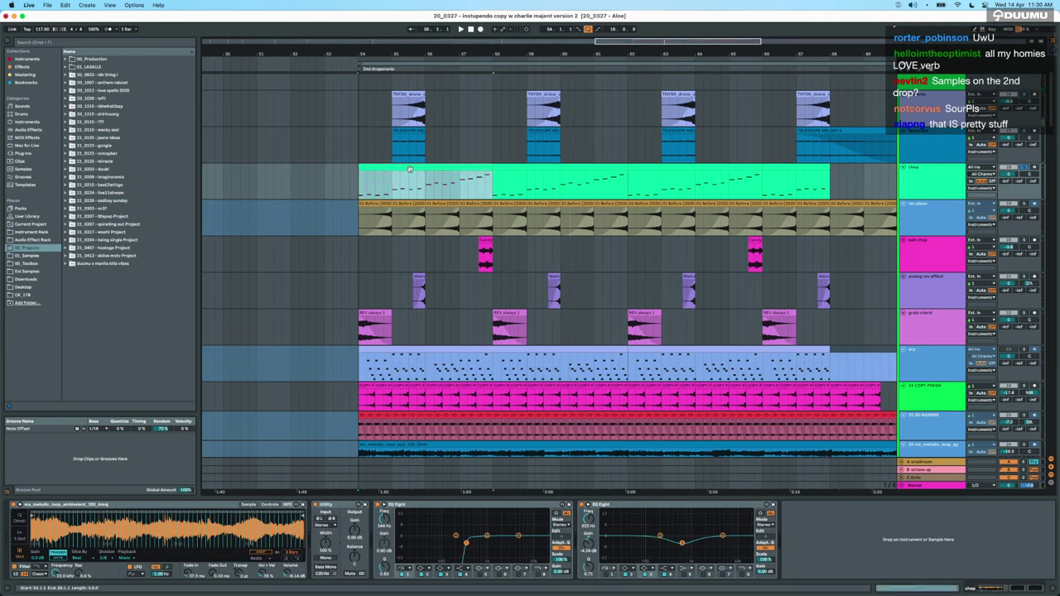
key(space)
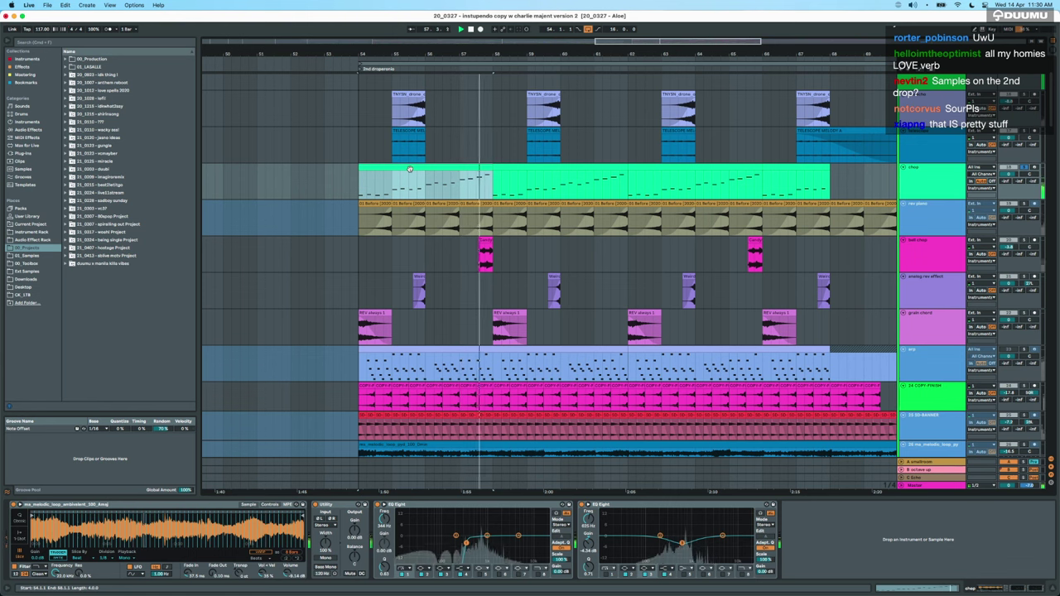
key(space)
Solo the 24 COPY-FINISH, 25 SD-BANNER and 26 melodic loop tracks together and play them from bar 54.
scroll(634, 221, down, 3)
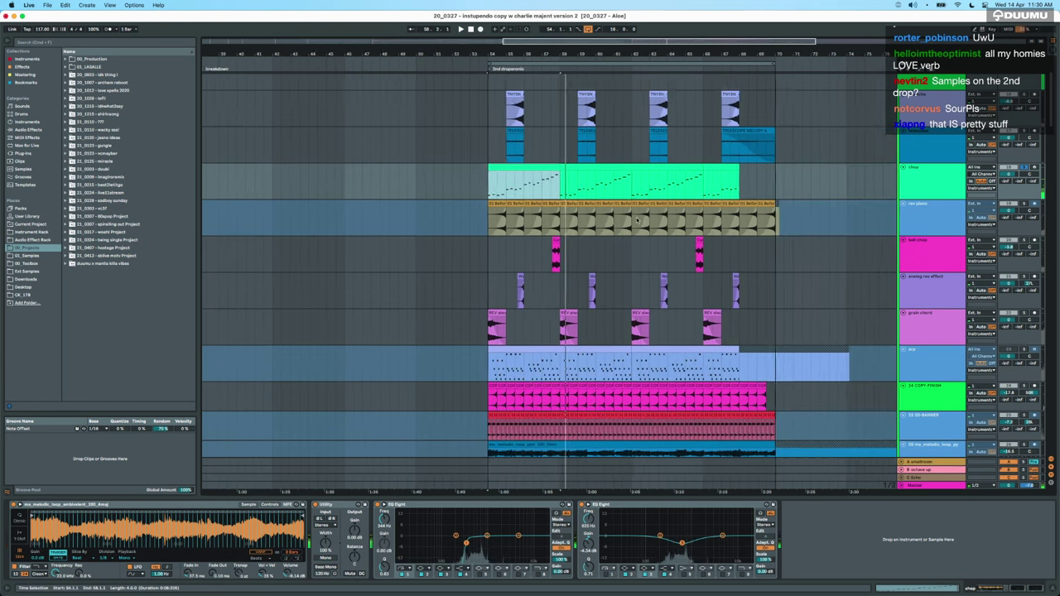
scroll(637, 221, down, 4)
scroll(637, 220, down, 2)
click(936, 206)
shift+click(918, 249)
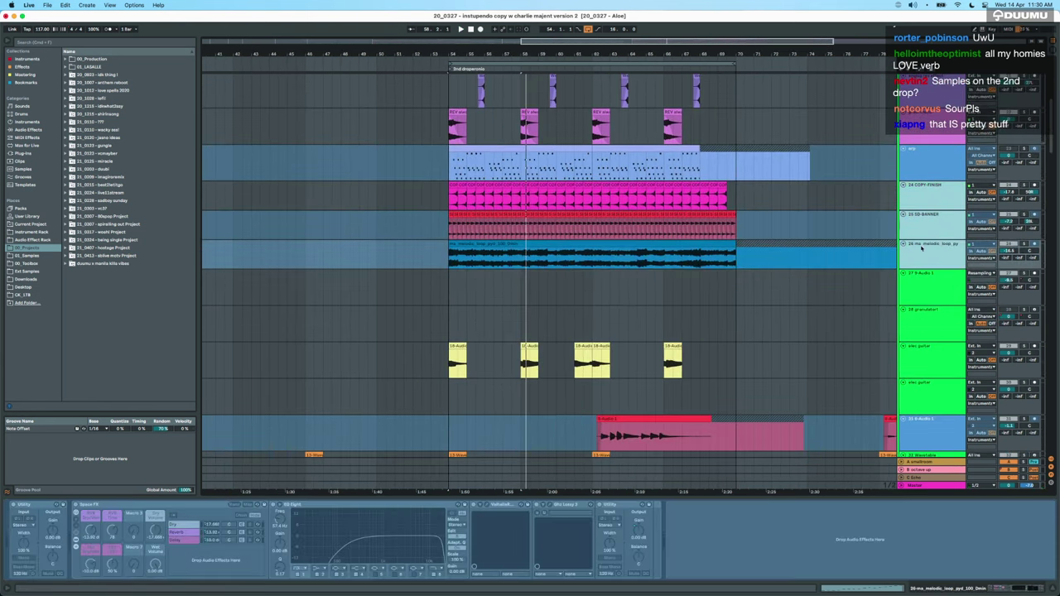
click(1024, 184)
key(space)
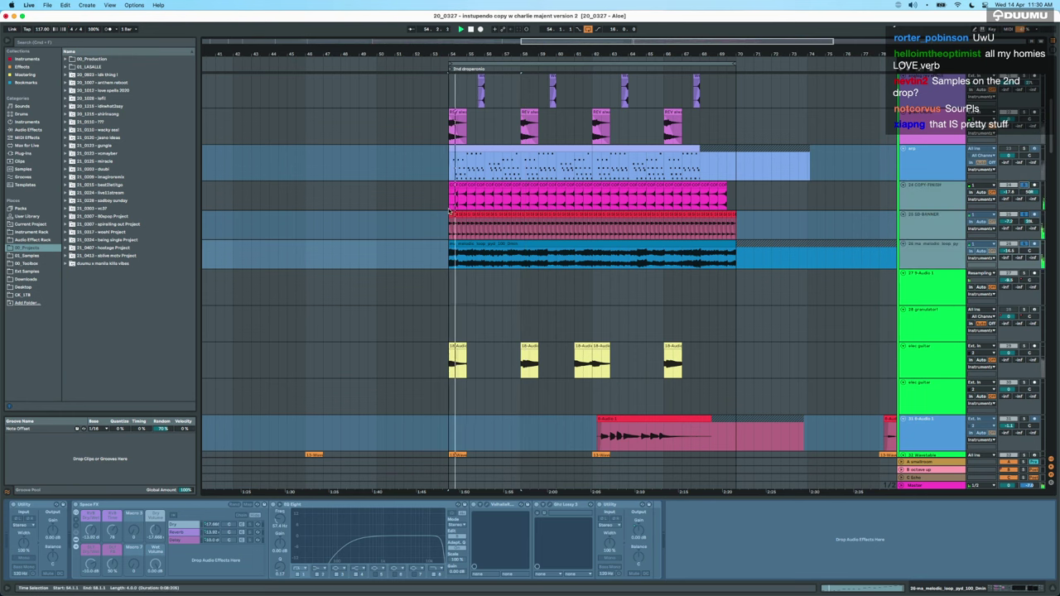
Stop playback, narrow the solo to 24 COPY-FINISH and 25 SD-BANNER, and play both from bar 54.
scroll(450, 205, up, 4)
scroll(450, 204, up, 3)
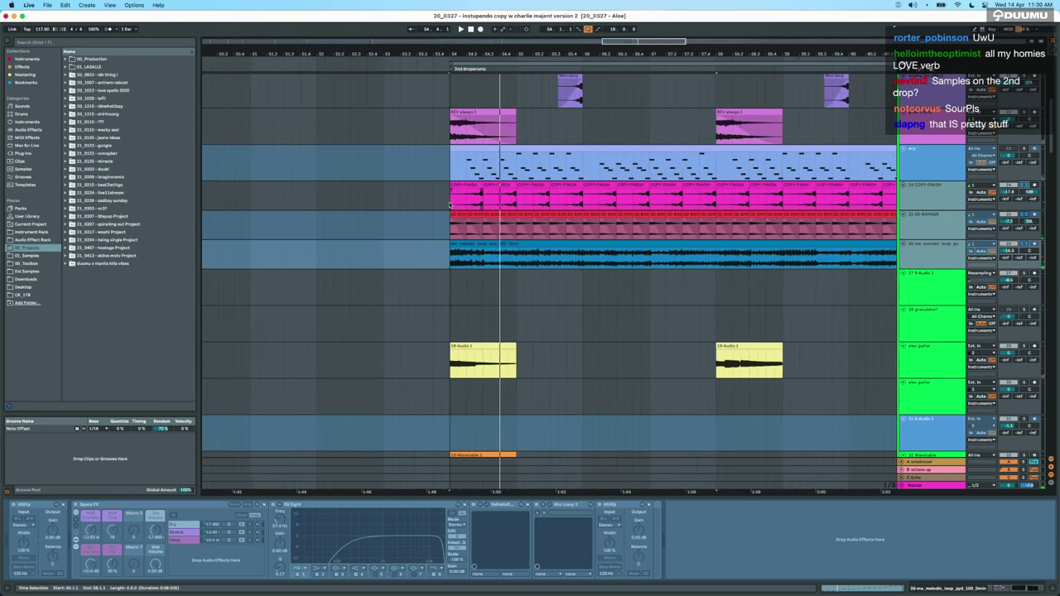
key(space)
click(449, 206)
scroll(450, 205, down, 3)
scroll(450, 205, up, 3)
scroll(450, 204, right, 3)
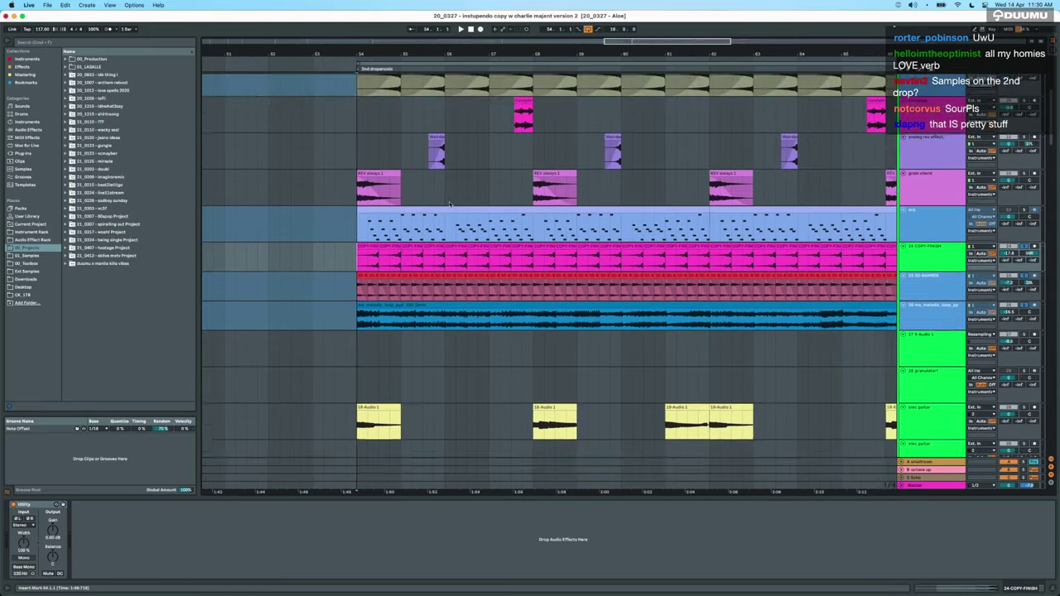
click(931, 295)
click(935, 273)
shift+click(958, 294)
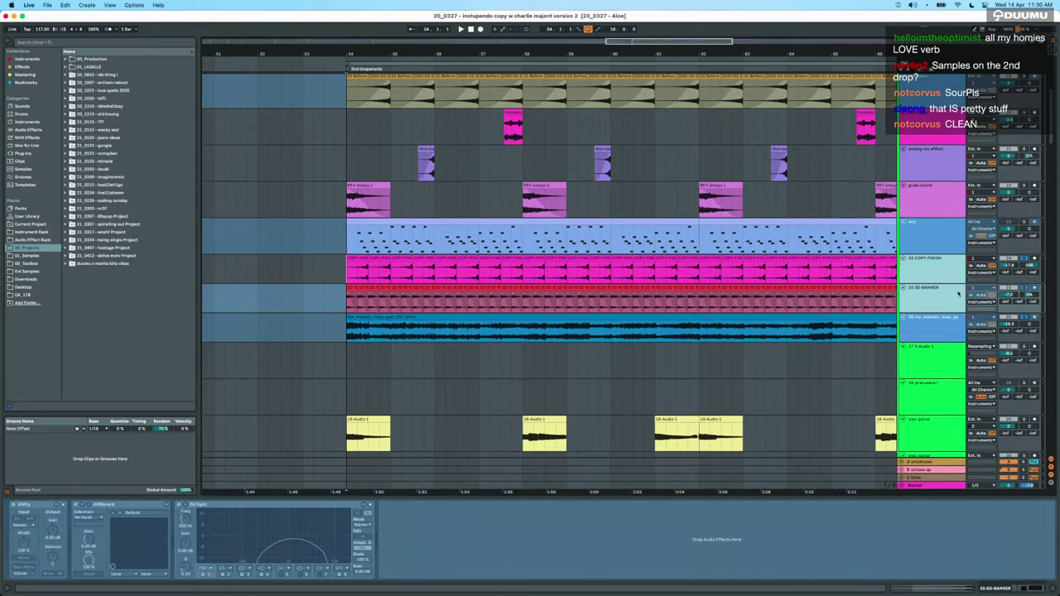
key(space)
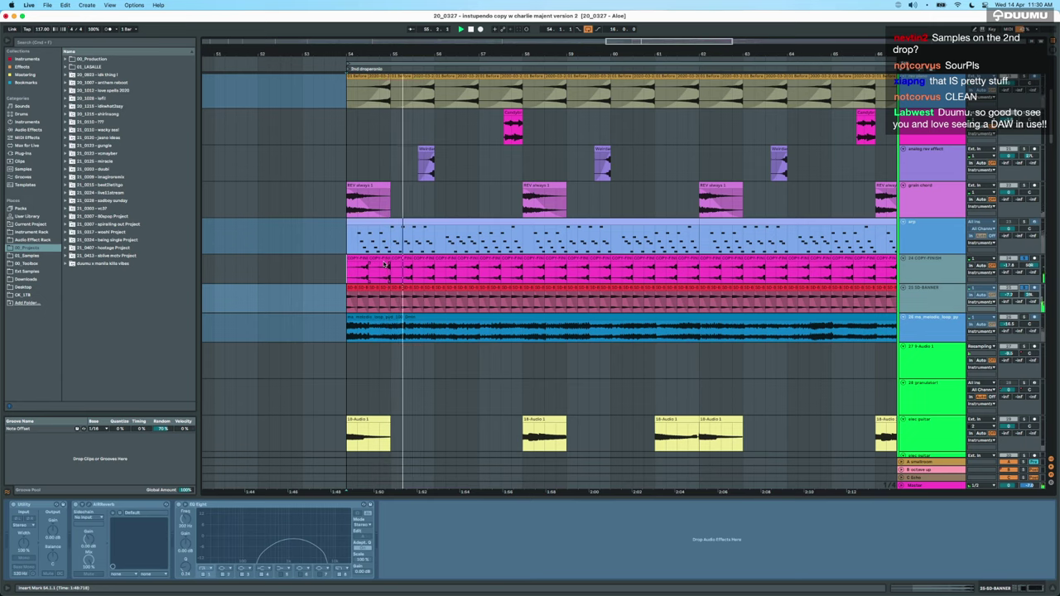
Clear the solo on the COPY-FINISH and SD-BANNER tracks, then solo the arp track and play it from bar 54.
scroll(637, 308, down, 3)
scroll(637, 309, down, 3)
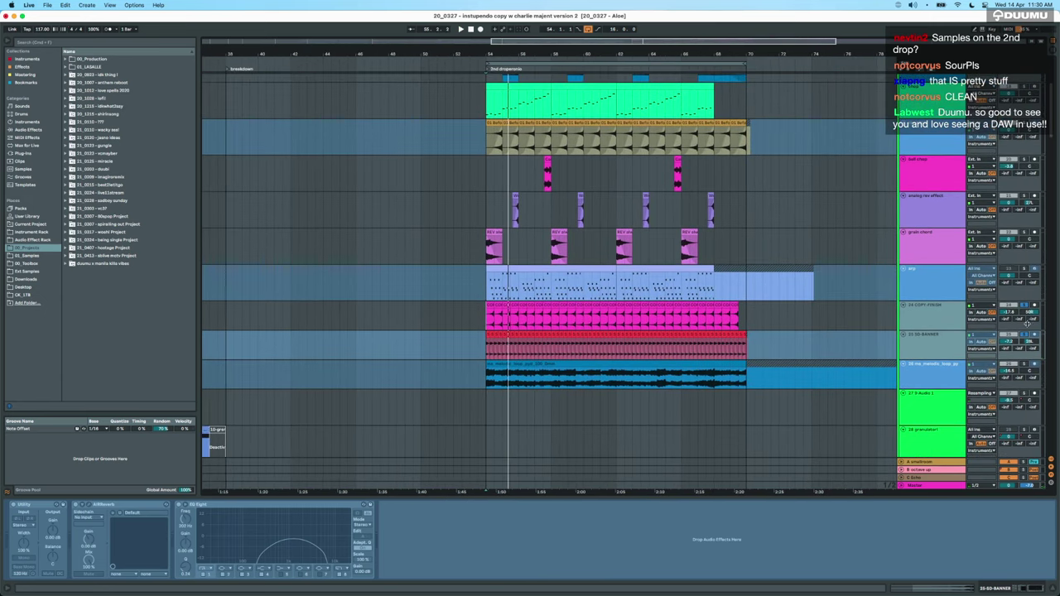
click(917, 370)
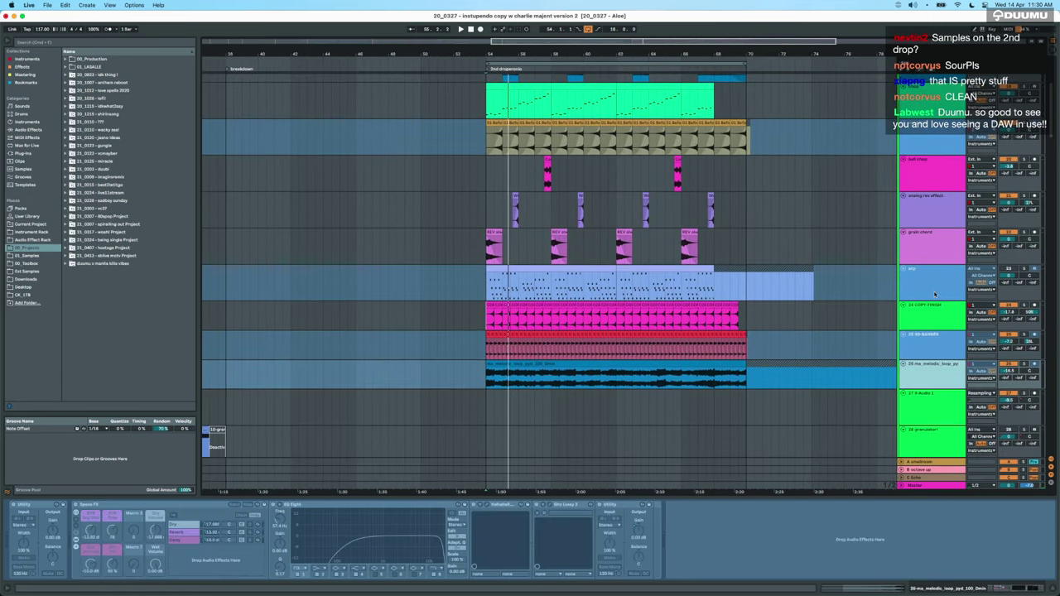
click(935, 297)
scroll(932, 285, up, 1)
click(1009, 297)
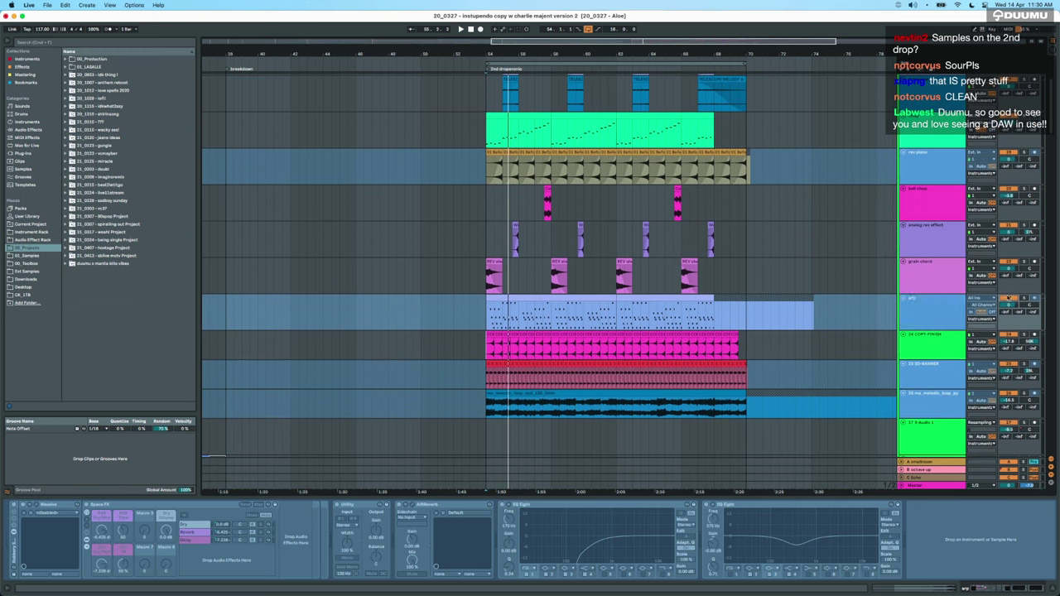
click(1031, 296)
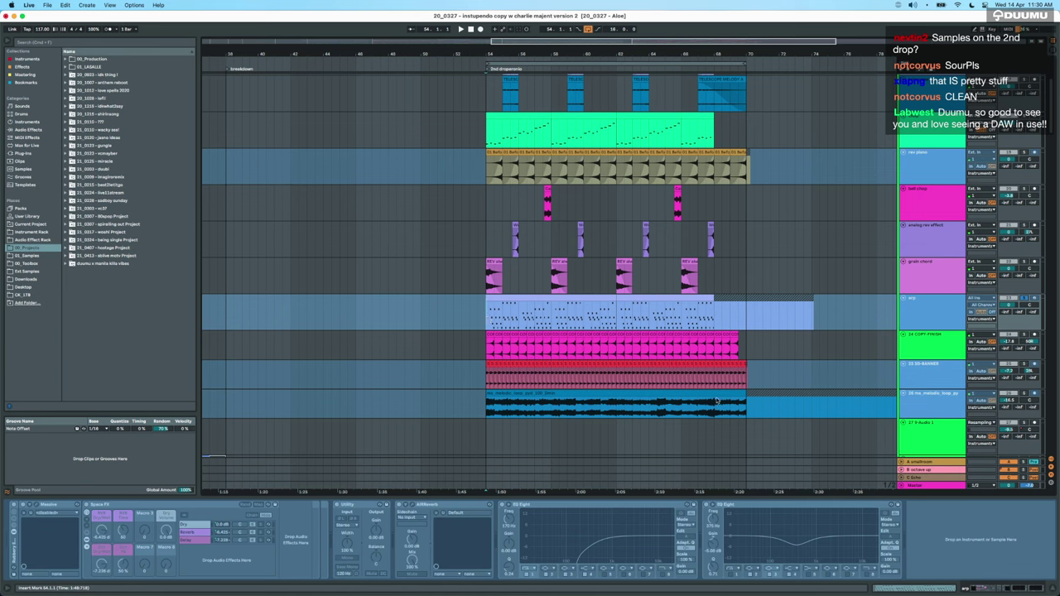
key(space)
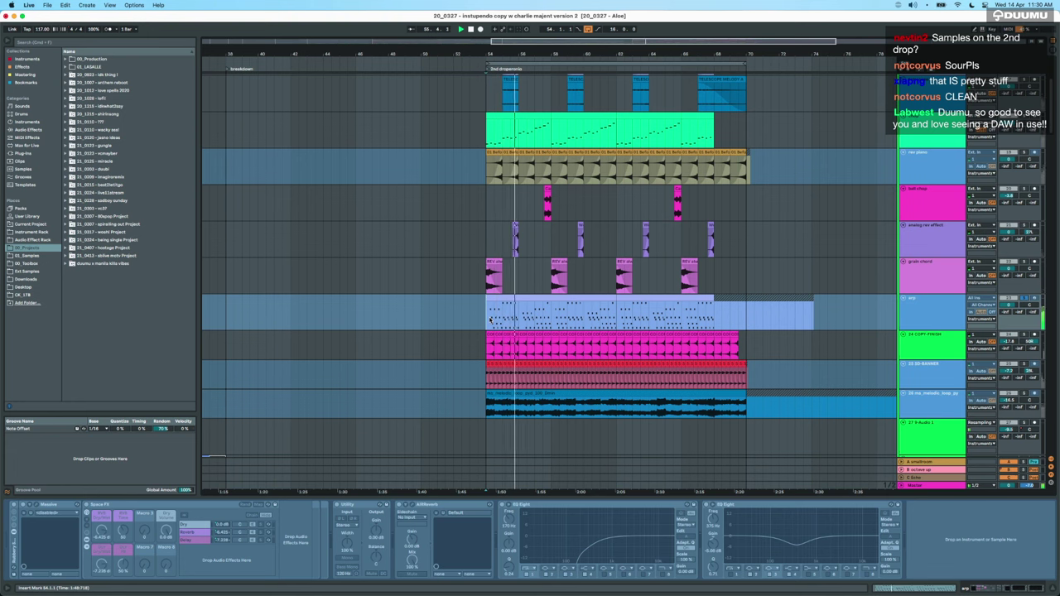
Open the arp clip's MIDI notes during playback, close the note view again, and unsolo the arp track.
double_click(549, 296)
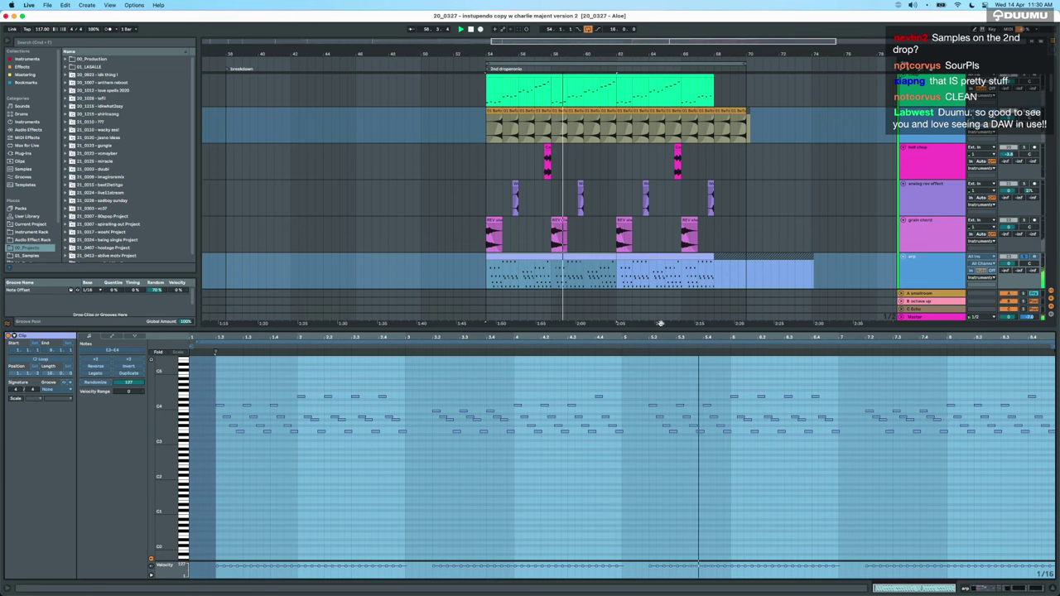
key(super+alt+l)
scroll(643, 329, up, 2)
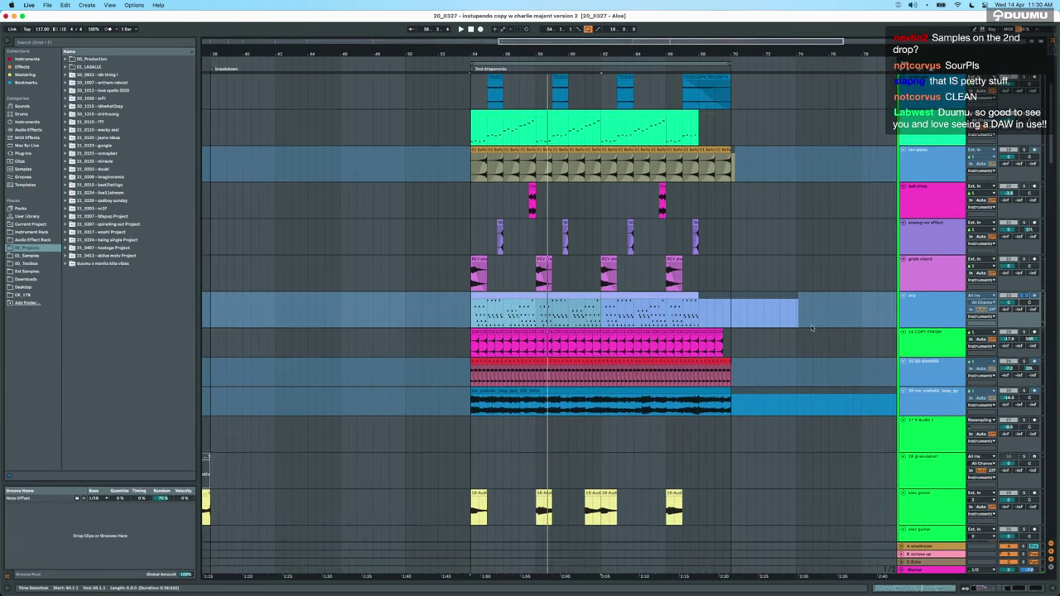
click(1025, 297)
Survey the whole arrangement from the drum tracks back up to the second drop's instruments.
scroll(516, 317, up, 4)
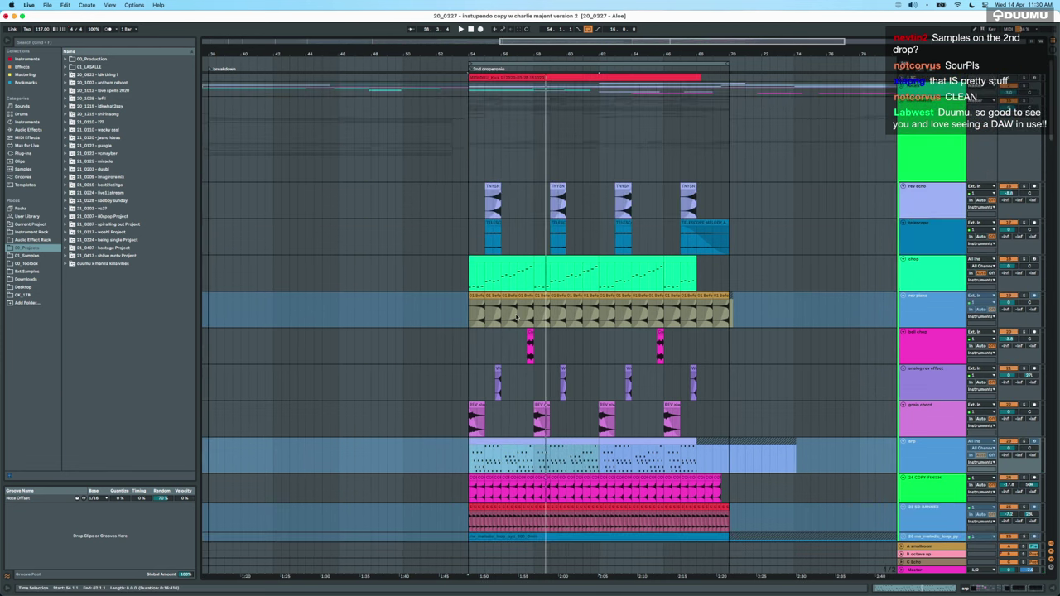
key(minus)
key(minus)
scroll(517, 318, down, 20)
scroll(516, 317, down, 10)
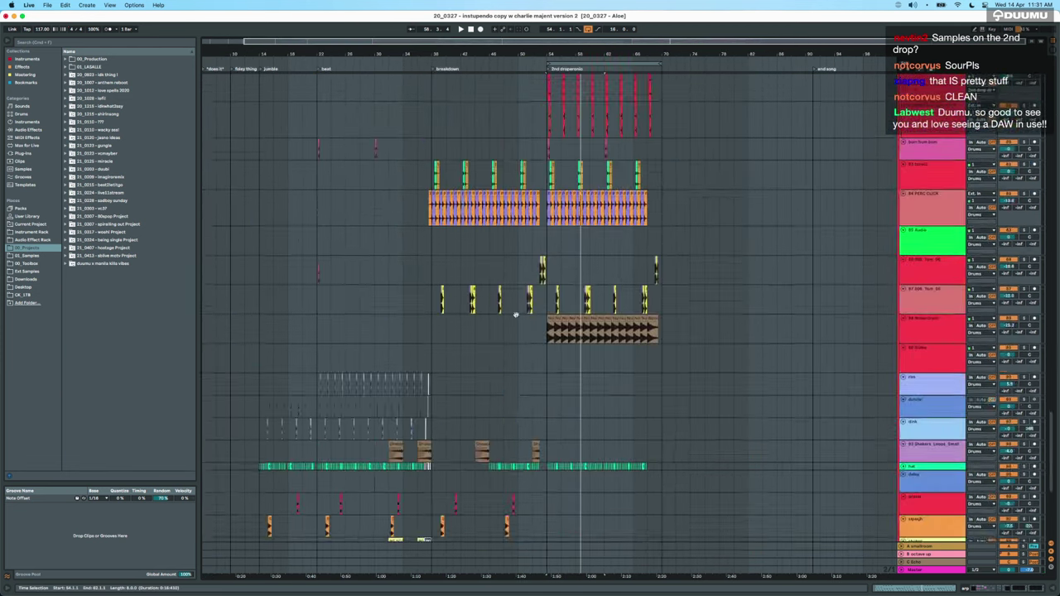
scroll(516, 317, up, 20)
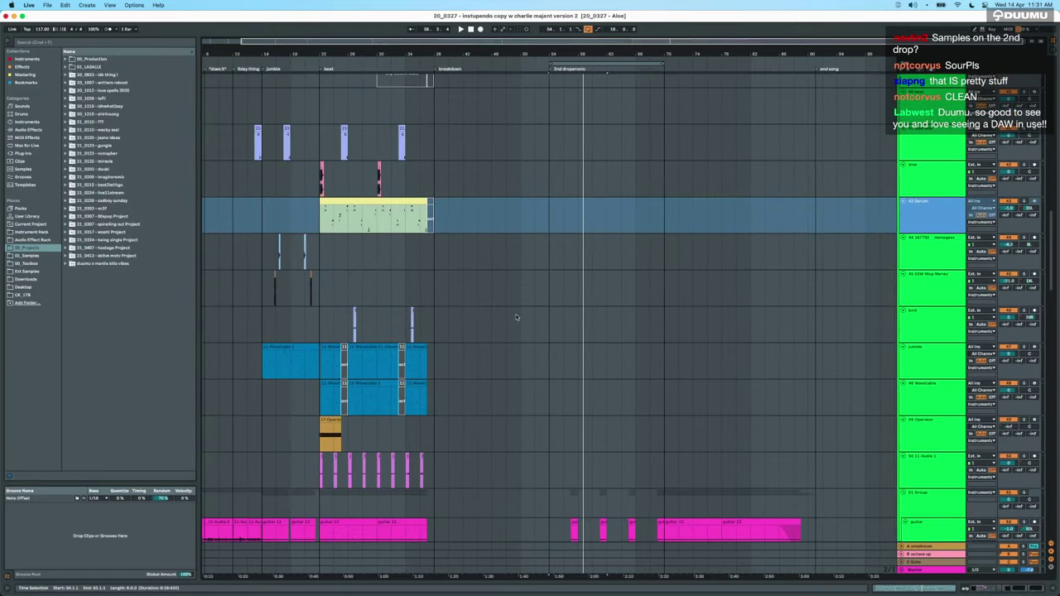
scroll(516, 318, up, 6)
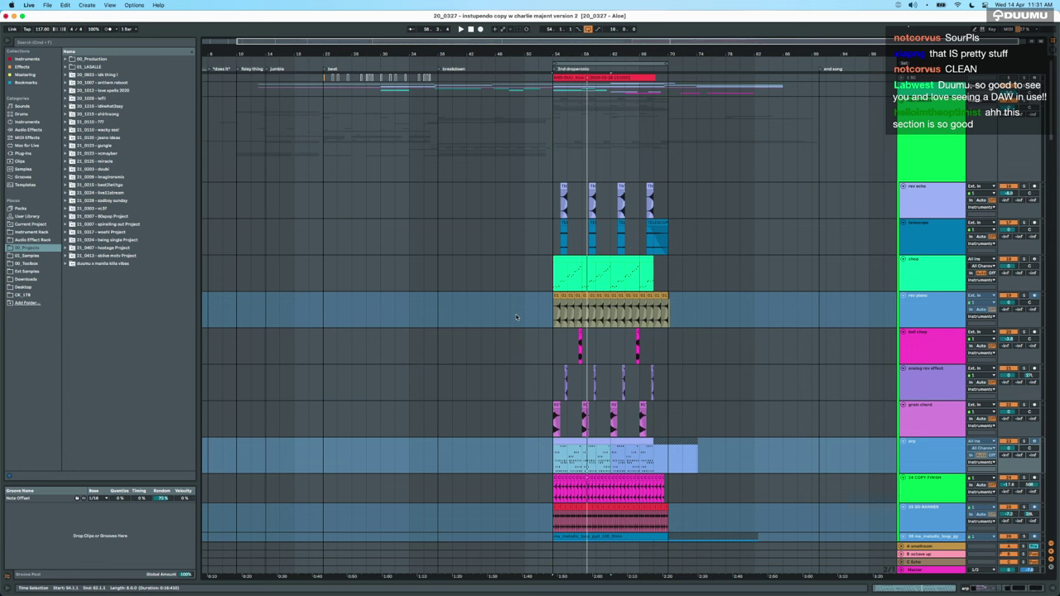
Switch to the Finder window and select the 20_0327 - Aloe project folder inside 21_0409 - Burnt Out EP.
right_click(516, 317)
key(ctrl+Up)
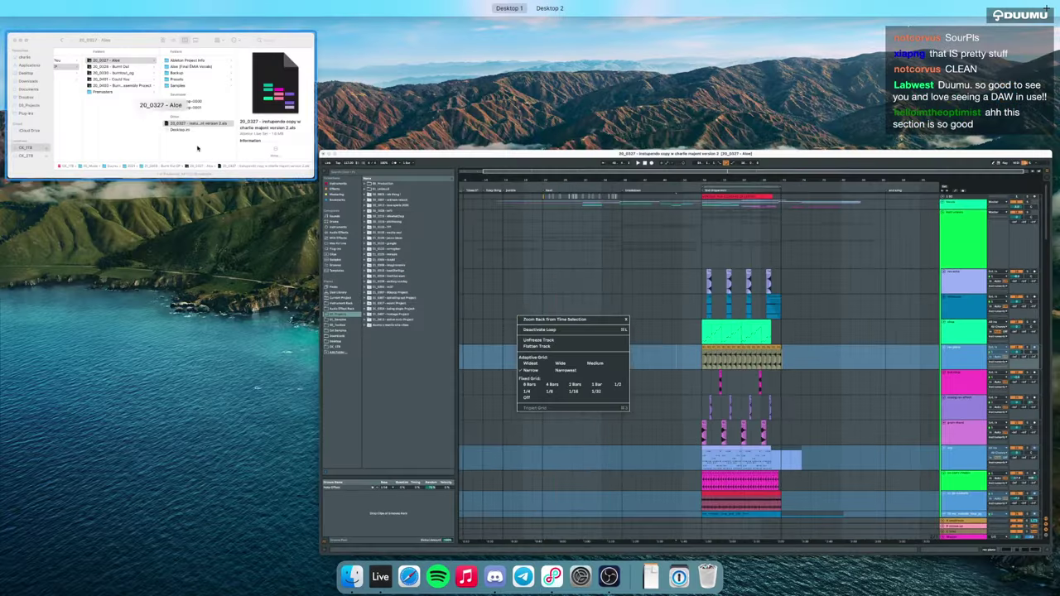
click(213, 154)
click(449, 277)
click(495, 179)
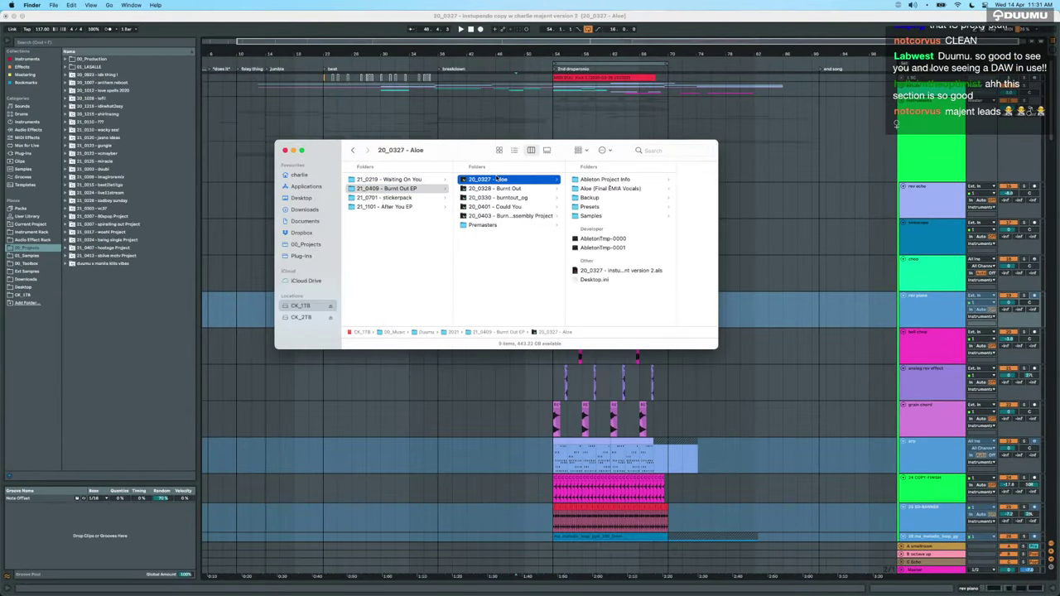
Step through the EP's project folders from 20_0328 - Burnt Out down to Premasters and return to 20_0327 - Aloe.
key(Down)
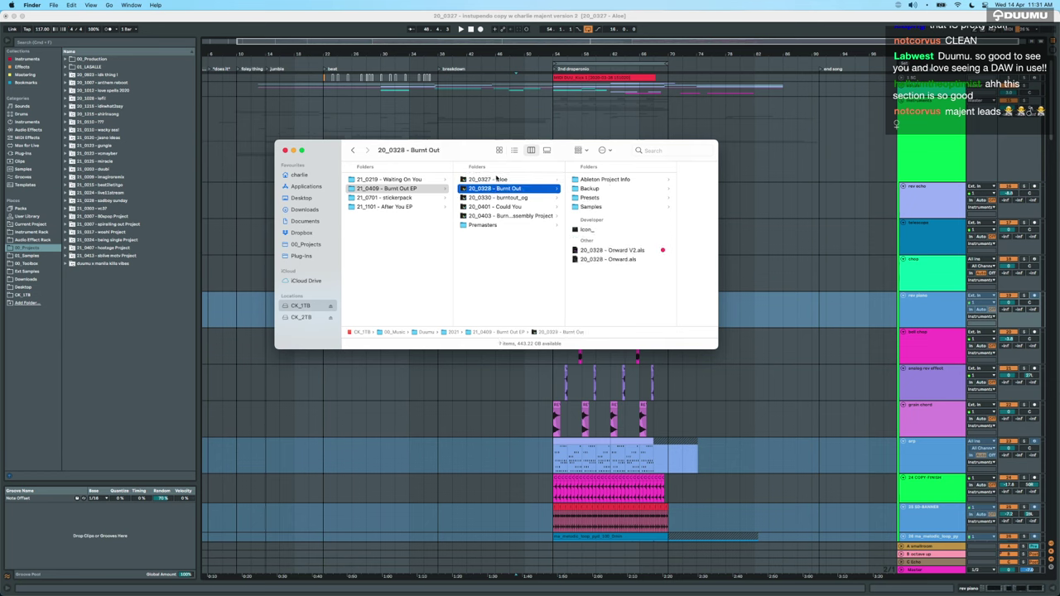
key(Down)
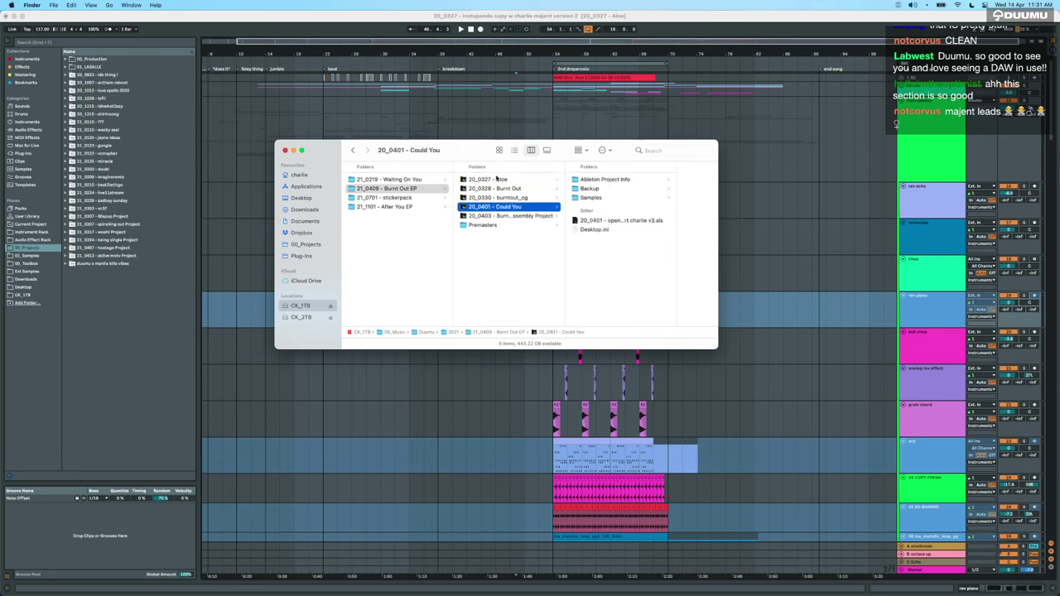
key(Down)
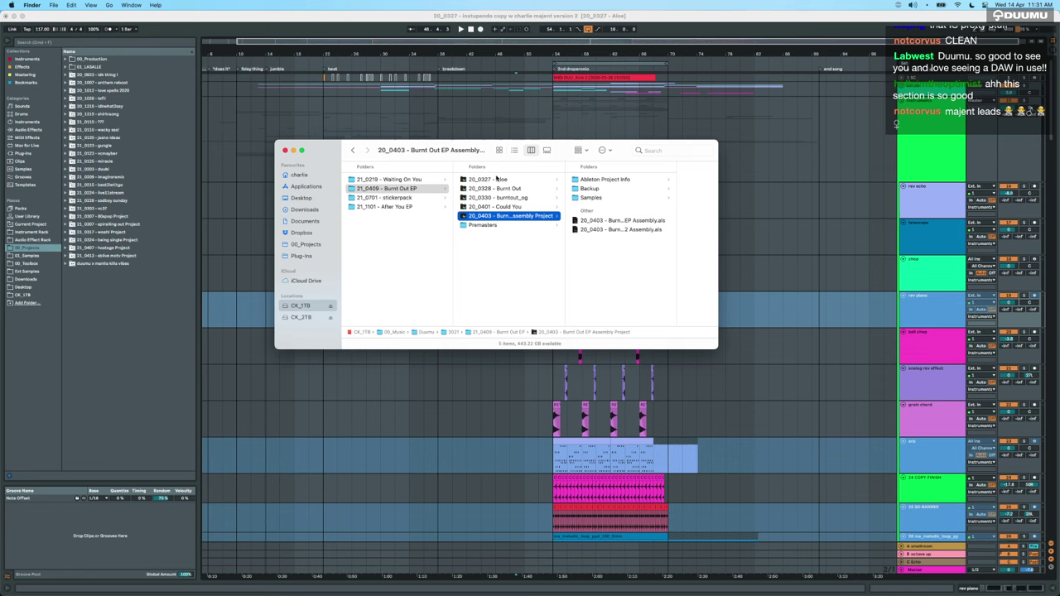
key(Down)
key(Up)
key(Up)
key(Up)
key(Up)
key(Up)
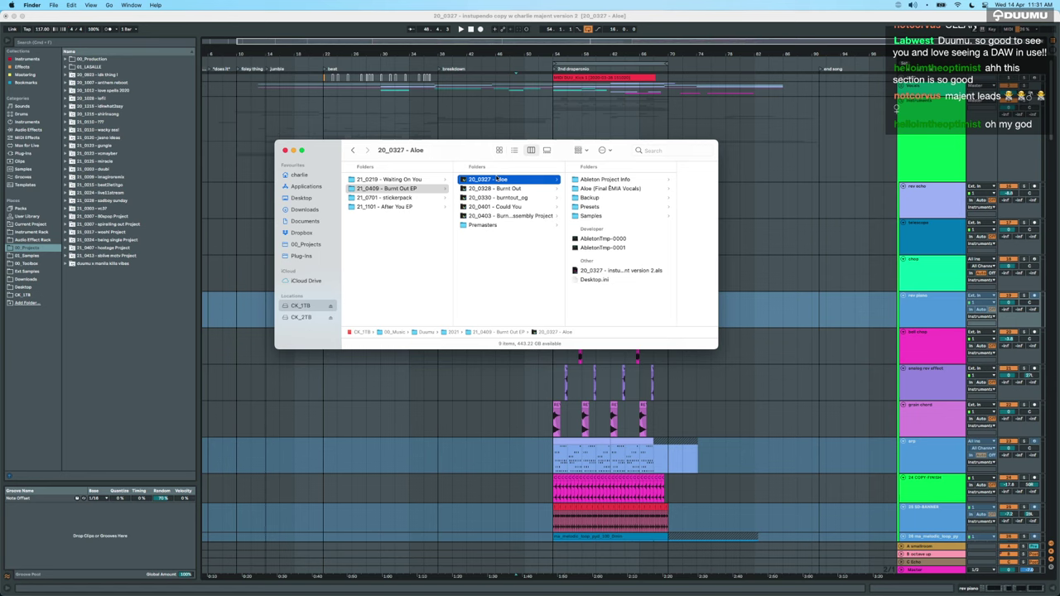
Look through the contents of the 20_0401 - Could You project folder and go back to the folder itself.
key(Down)
key(Down)
key(Down)
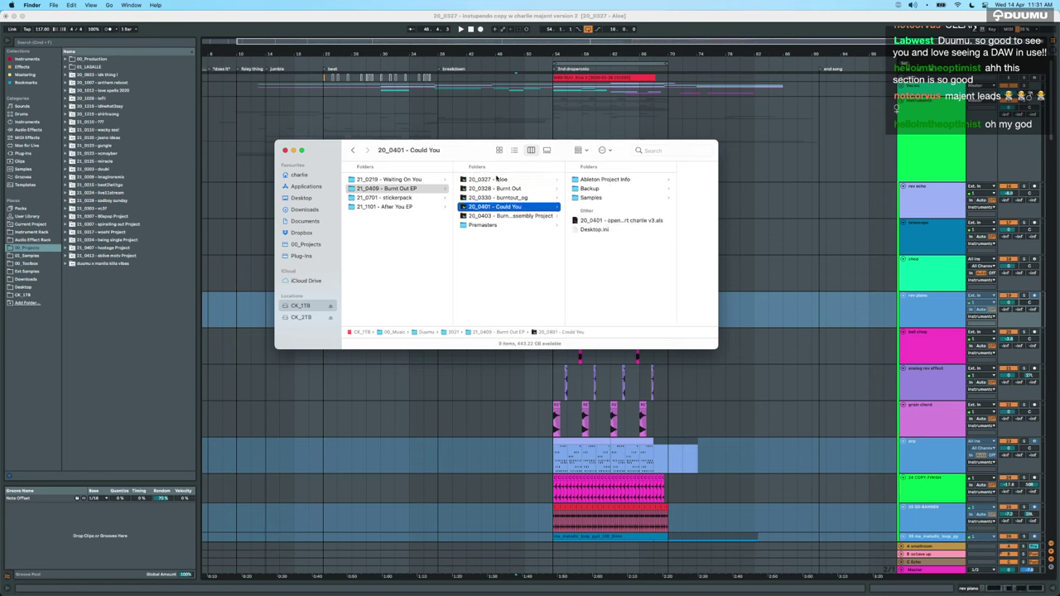
key(Right)
key(Down)
key(Down)
key(Left)
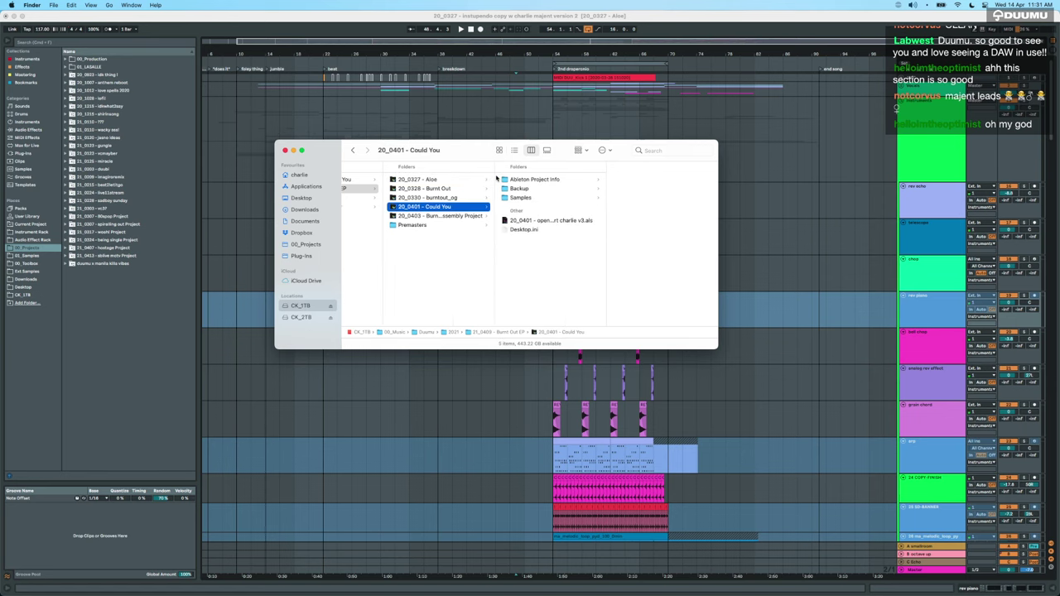
Compare the contents of the neighbouring EP project folders, finishing on 20_0330 - burntout_og.
key(Down)
key(Up)
key(Down)
key(Up)
key(Up)
key(Up)
key(Up)
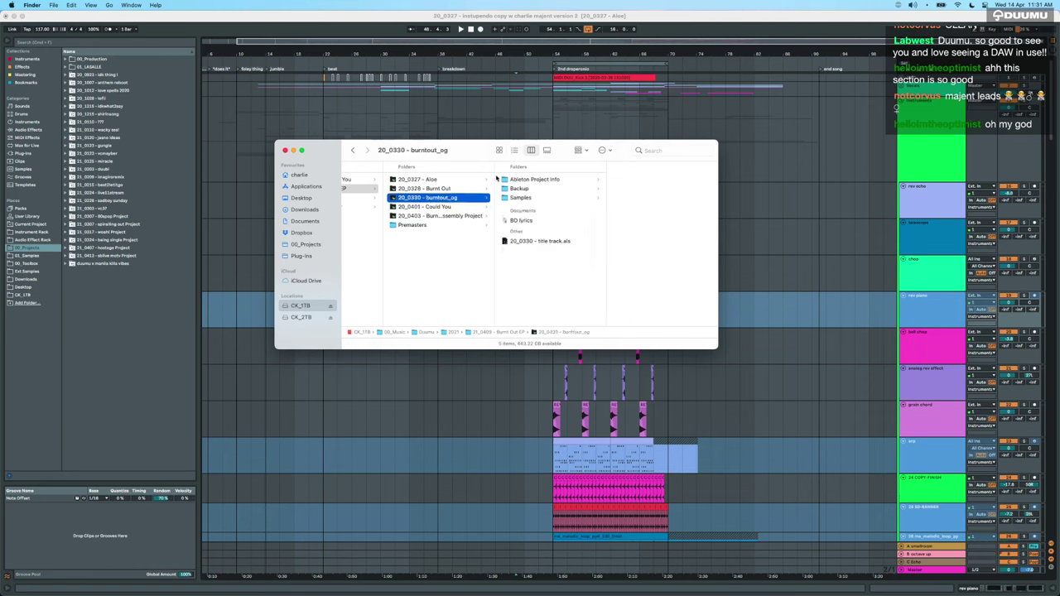
key(Down)
key(Down)
key(Down)
key(Up)
key(Up)
key(Up)
key(Down)
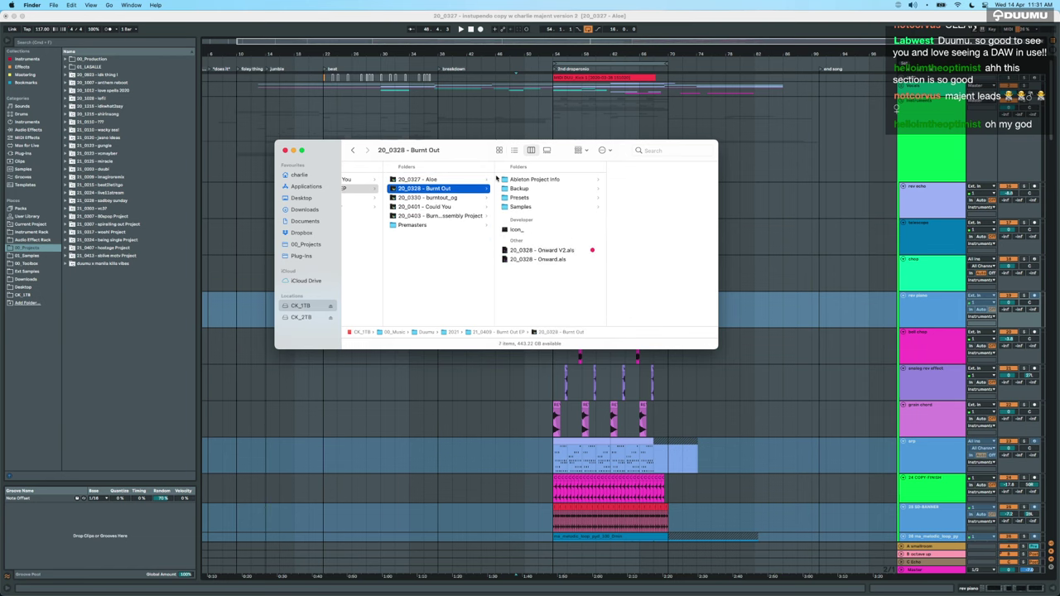
key(Down)
key(Down)
key(Up)
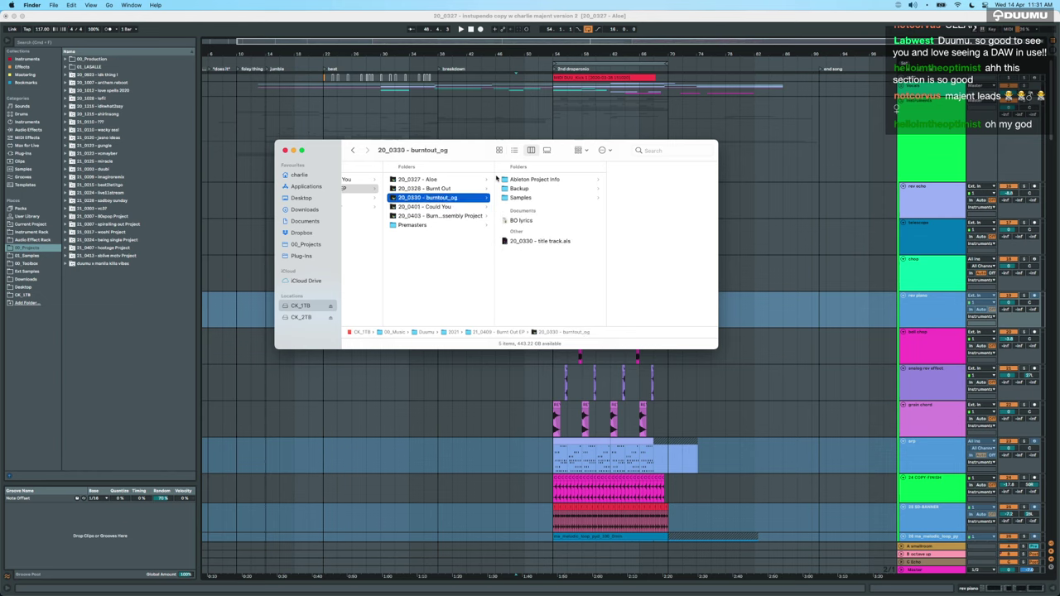
Look through the items inside the 20_0330 - burntout_og folder and go back to the folder itself.
key(Right)
key(Down)
key(Down)
key(Down)
key(Down)
key(Left)
Run through the dated EP project folders again and return to 20_0327 - Aloe.
key(Up)
key(Up)
key(Down)
key(Down)
key(Down)
key(Up)
key(Up)
key(Up)
key(Down)
key(Down)
key(Down)
key(Up)
key(Up)
key(Up)
key(Down)
key(Down)
key(Down)
key(Up)
key(Up)
key(Up)
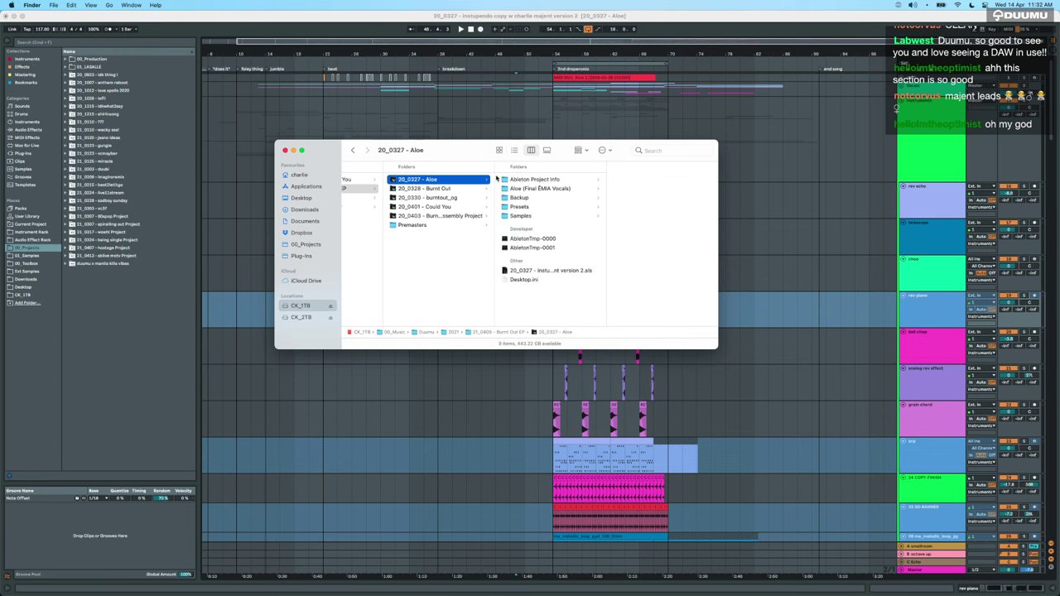
Compare the 20_0327 - Aloe and 20_0328 - Burnt Out folders, leaving 20_0328 - Burnt Out selected in the active Finder window.
key(Down)
key(Up)
key(Down)
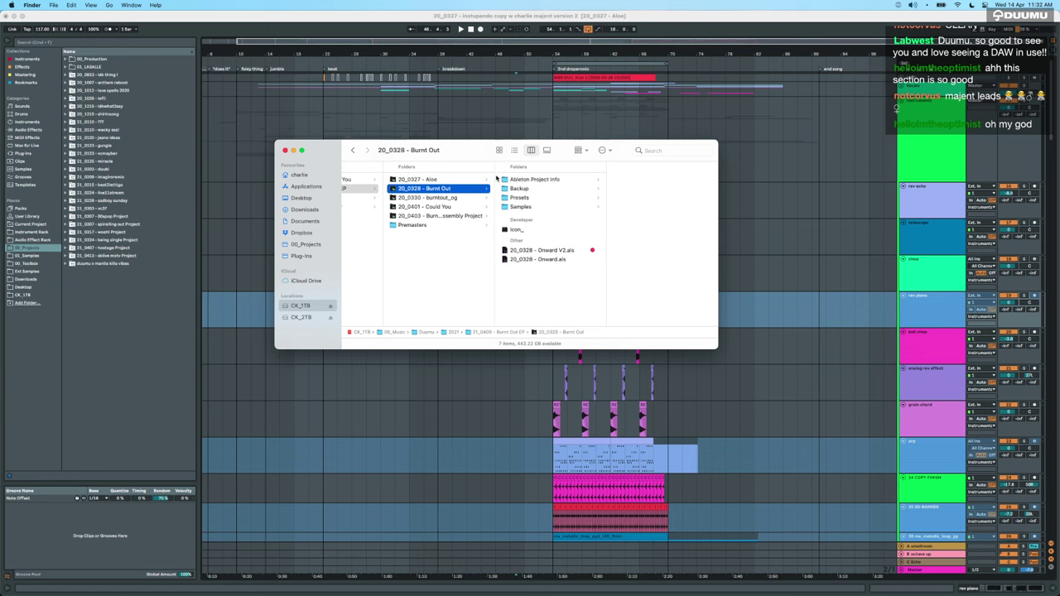
key(Up)
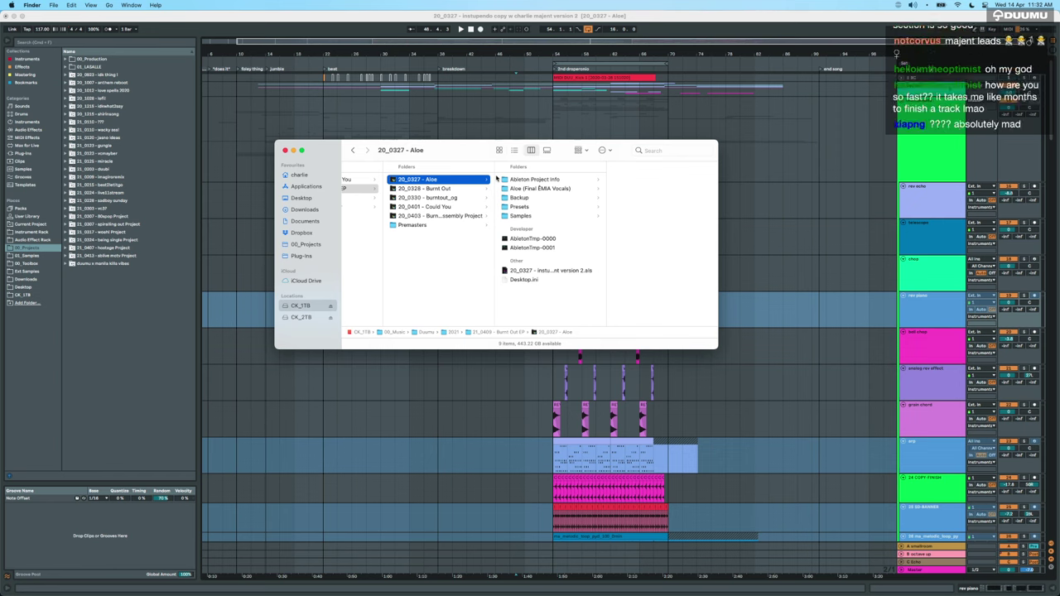
key(Down)
key(Up)
key(Down)
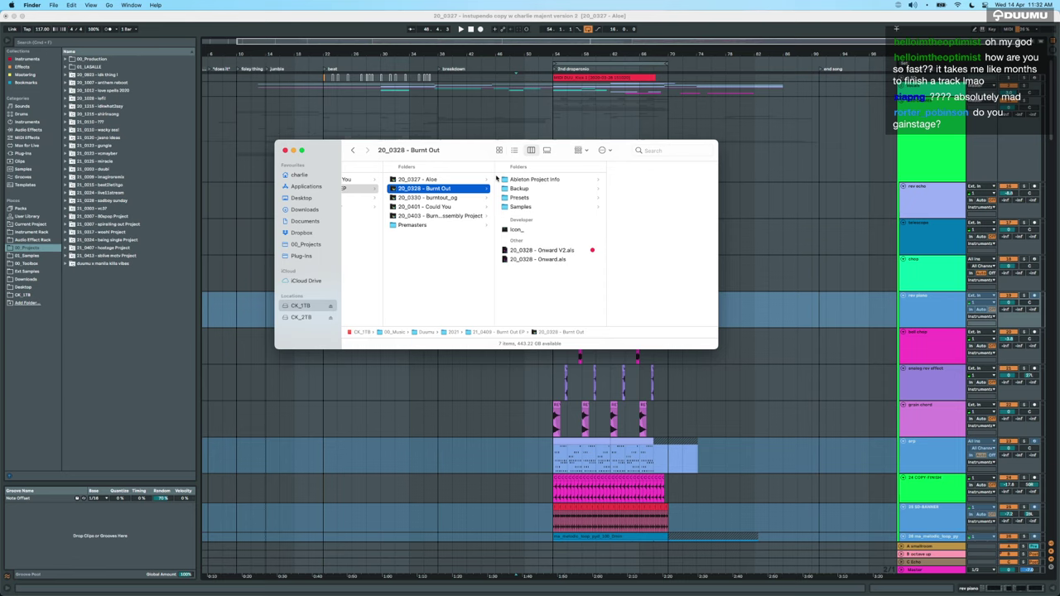
key(super+Tab)
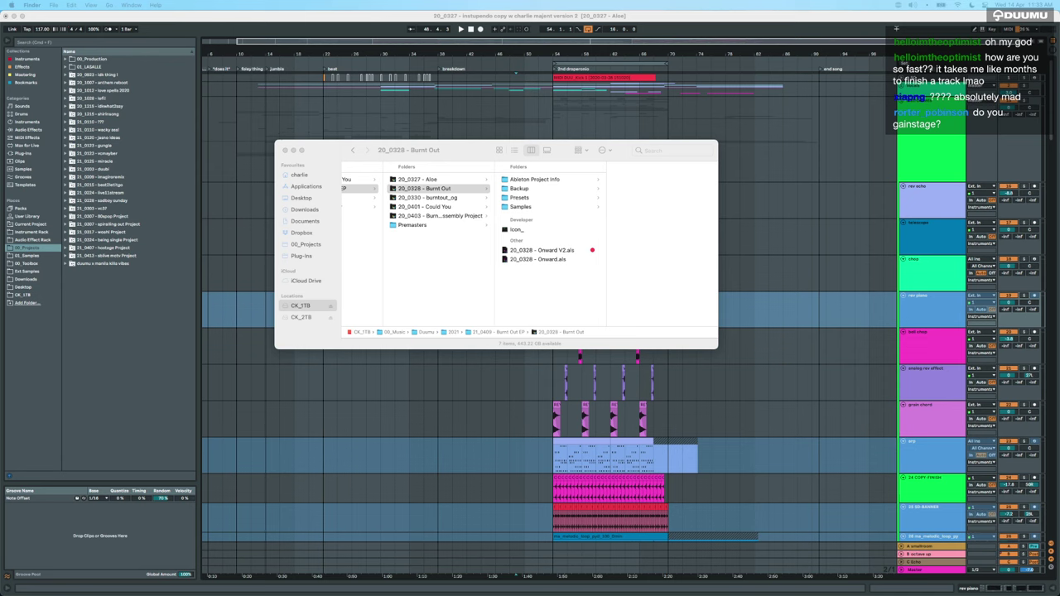
click(512, 300)
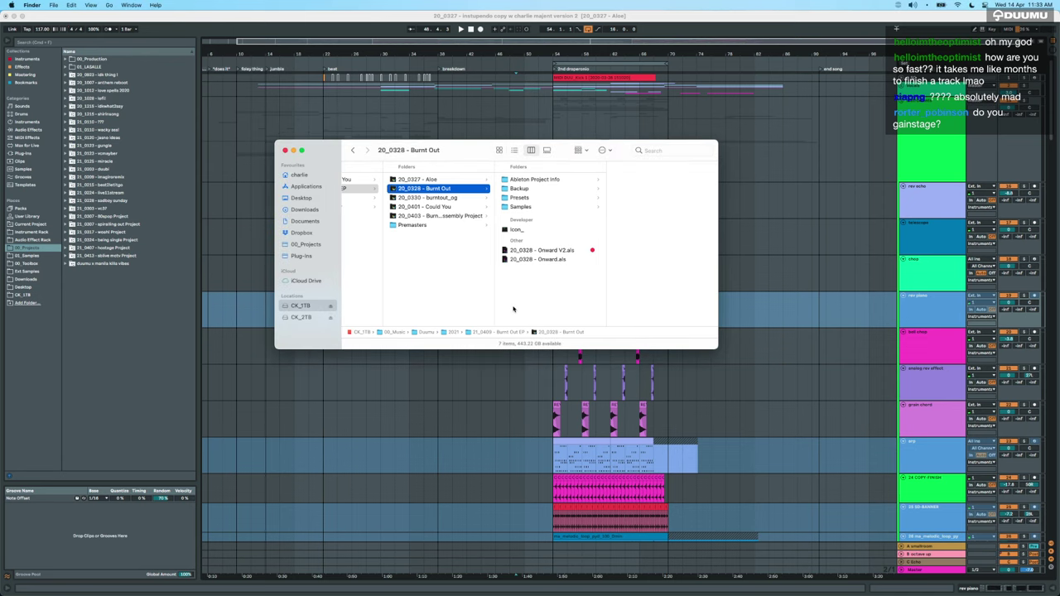
Browse the 20_0327 - Aloe and 20_0328 - Burnt Out project folders in Finder, and switch back to Ableton Live.
key(Up)
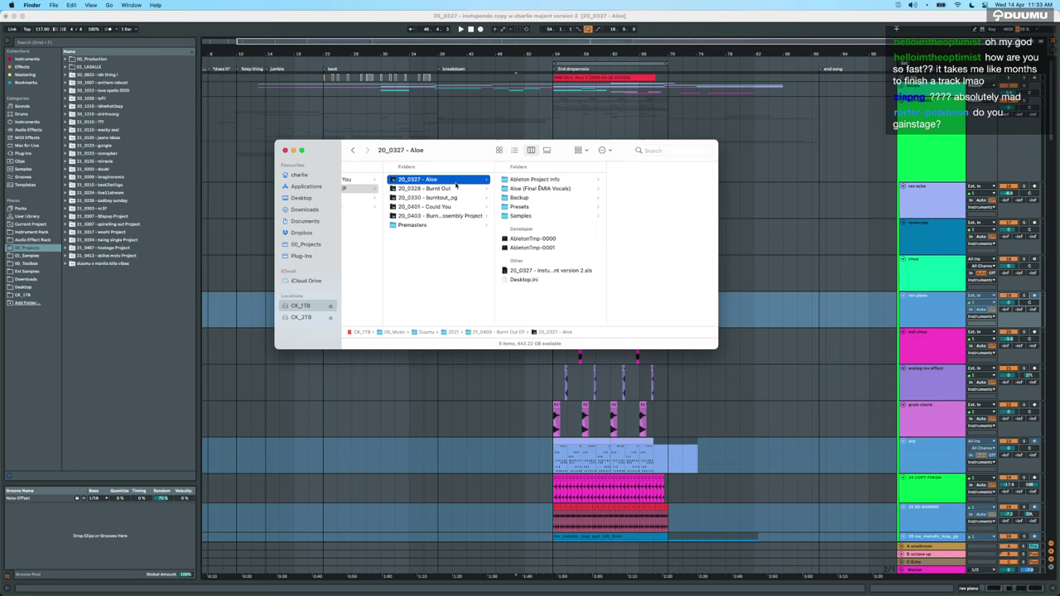
key(Down)
key(Up)
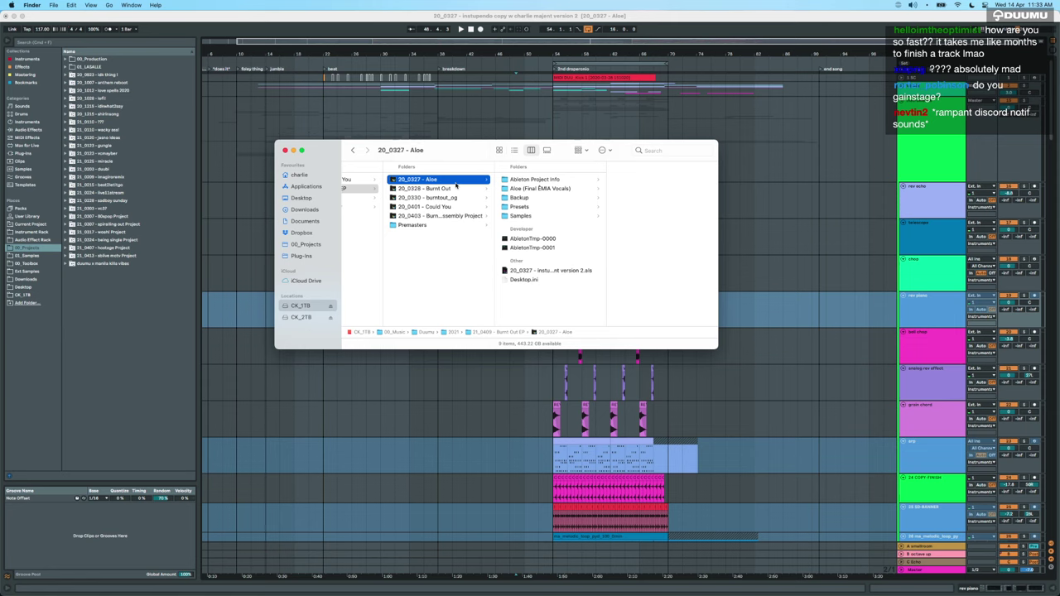
click(456, 188)
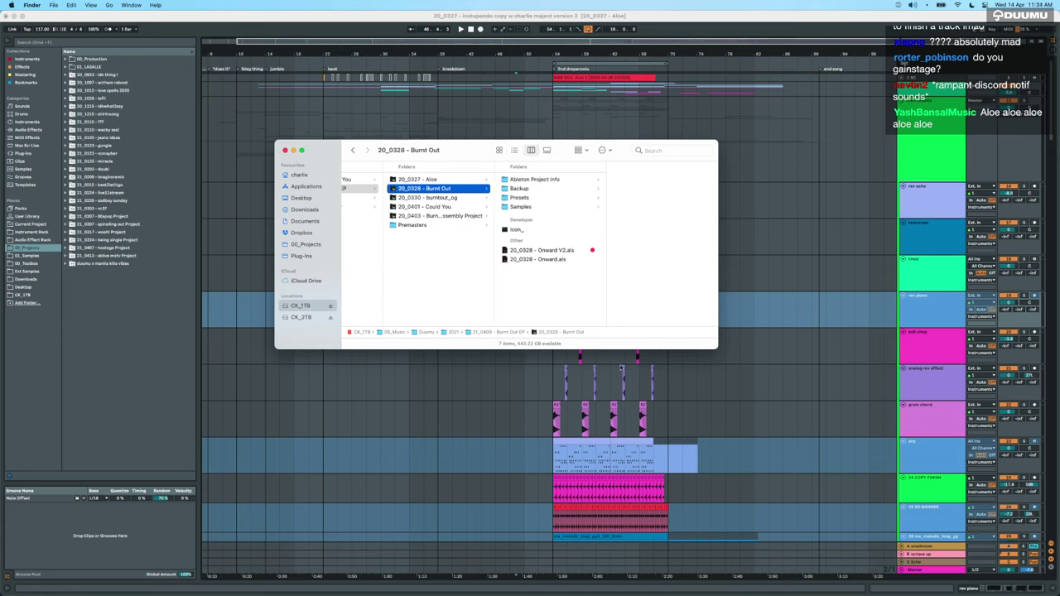
click(574, 443)
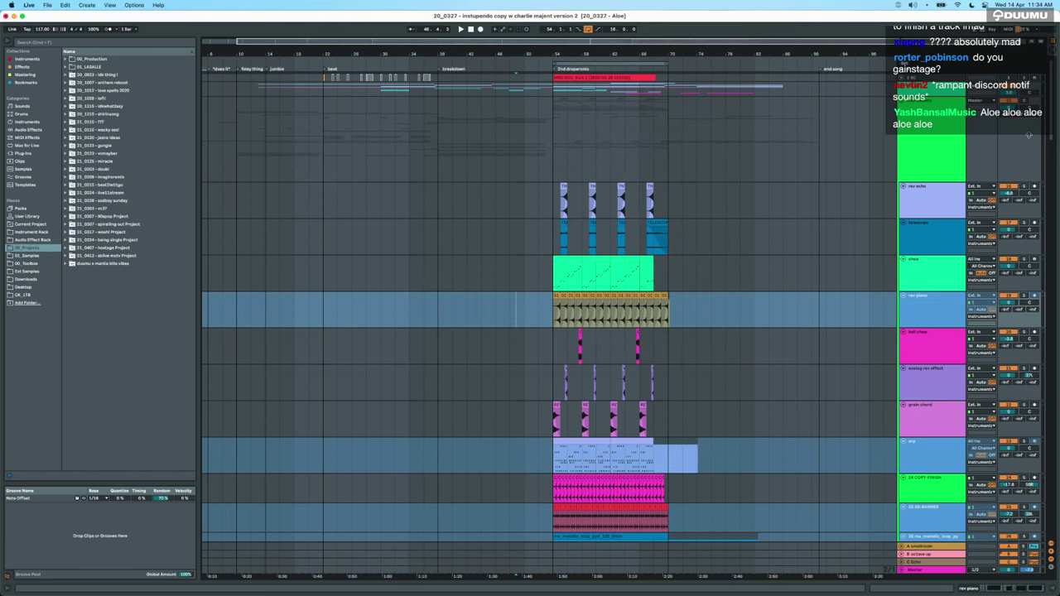
Unfold the final vocal group to reveal its lead, harmony and adlib tracks, and show the group's effect chain.
scroll(550, 361, up, 3)
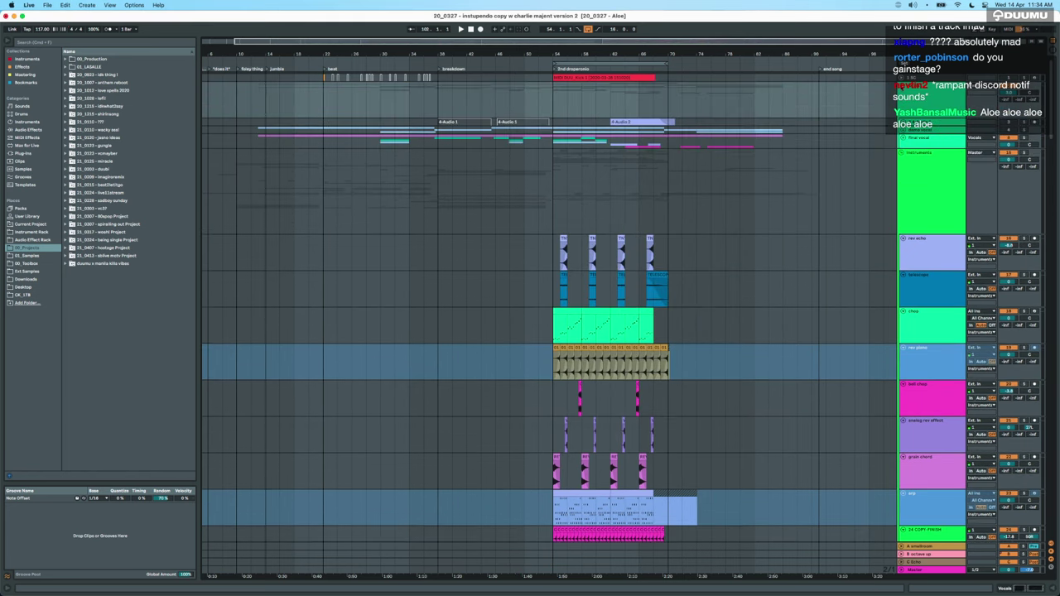
click(903, 139)
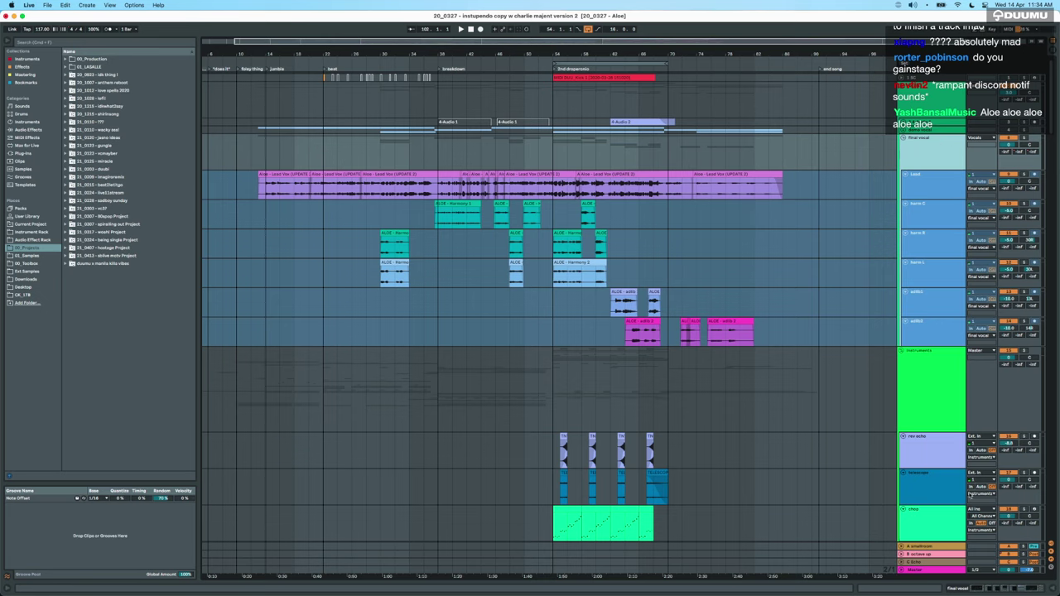
click(970, 586)
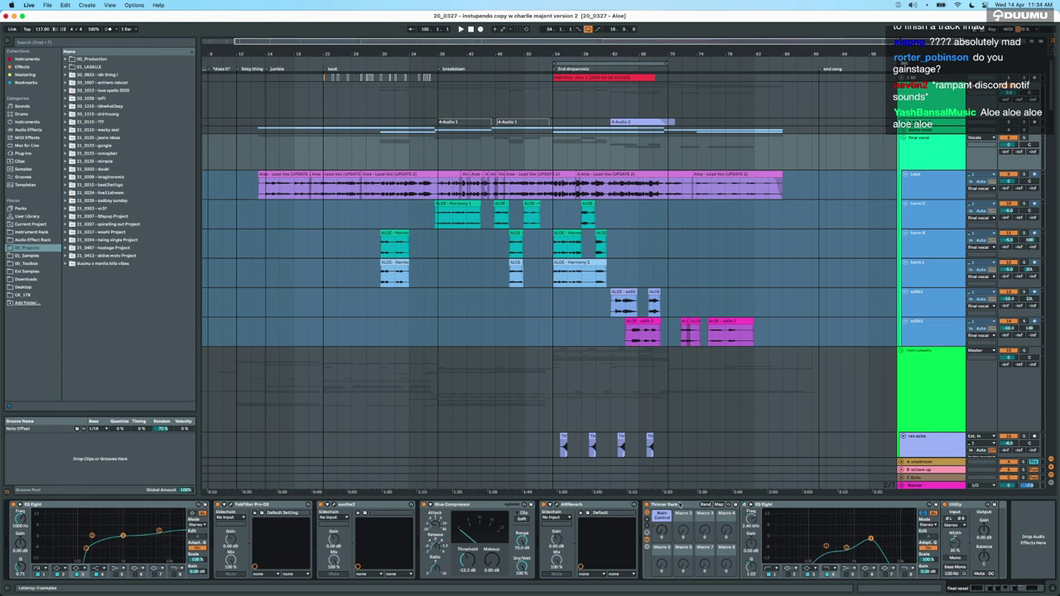
click(939, 160)
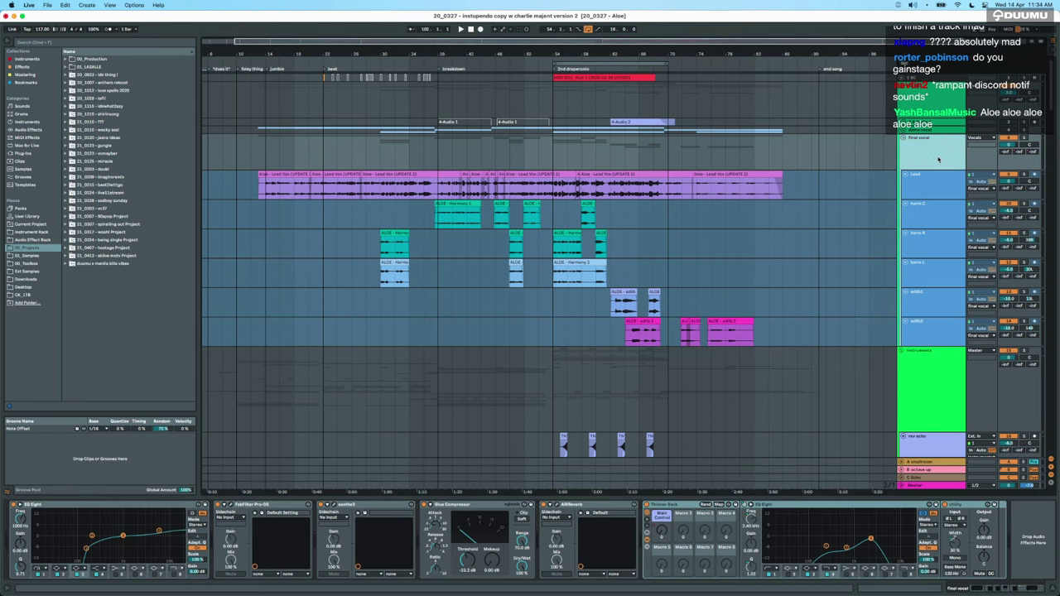
Look through the demo vocal group's tracks and devices, and return to the final vocal group's effect chain.
click(903, 130)
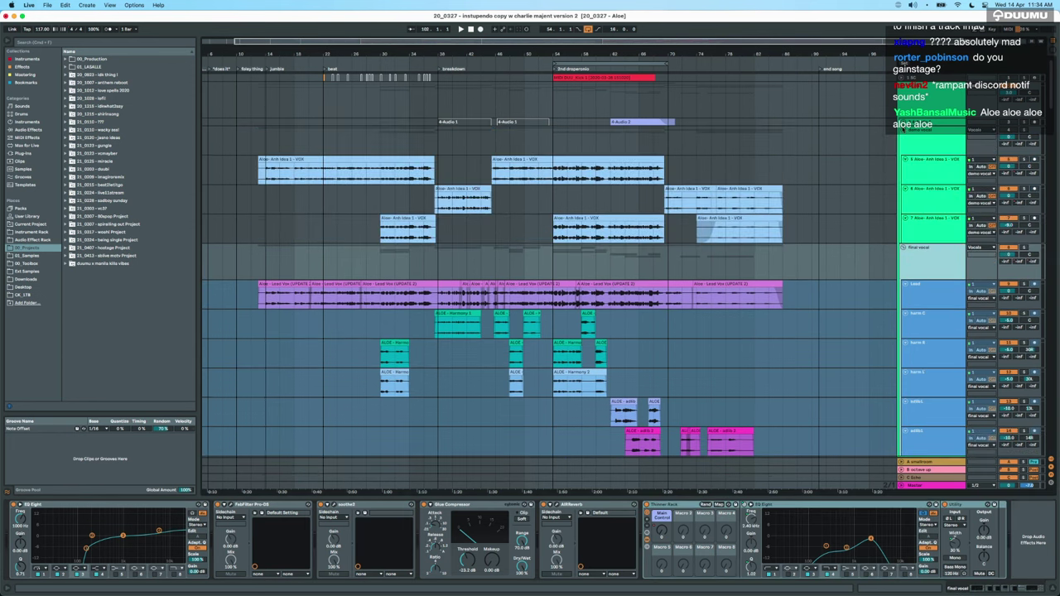
click(903, 130)
click(916, 122)
click(917, 130)
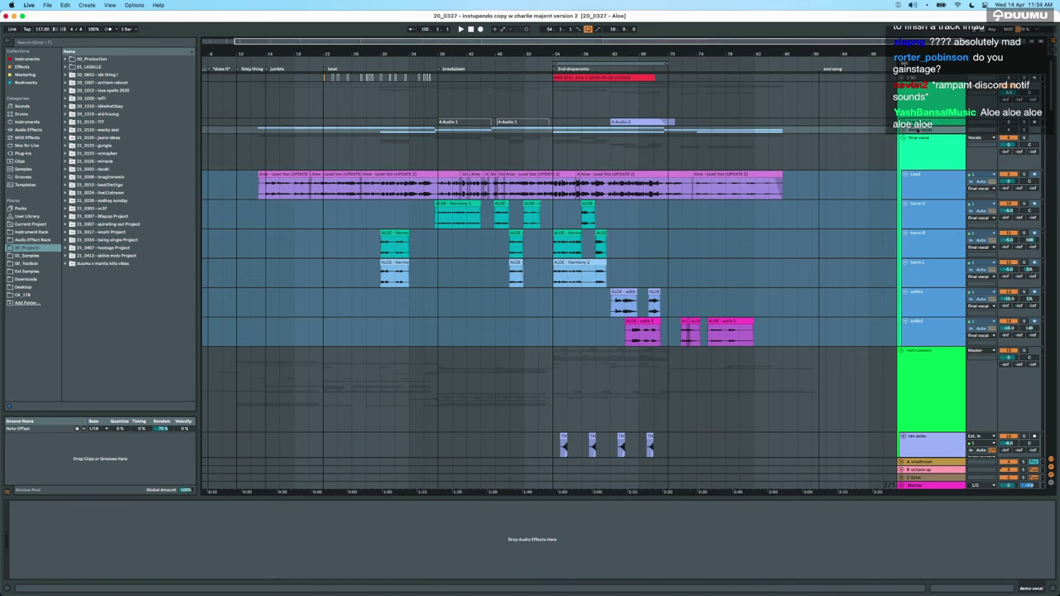
key(Up)
key(Up)
key(Down)
key(Down)
key(Down)
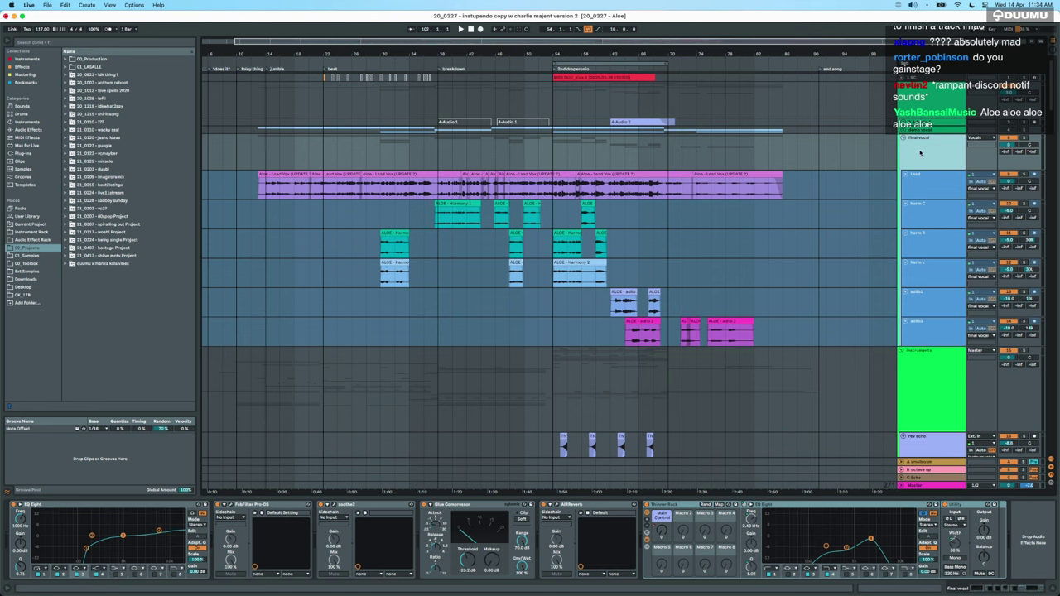
Inspect the early lead vocal clips up close and show the Lead track's device chain.
scroll(466, 204, up, 3)
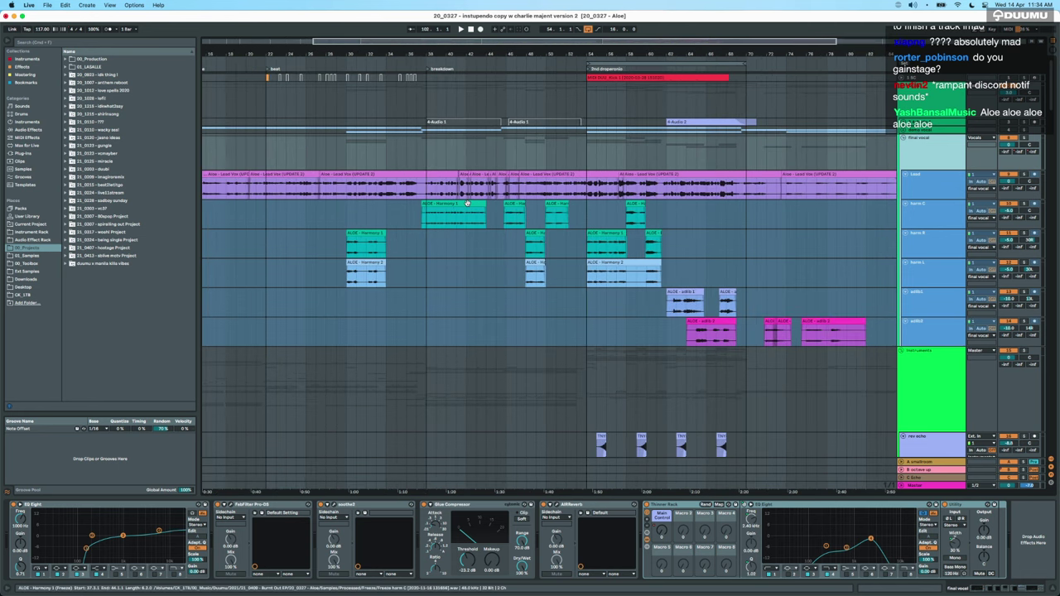
scroll(468, 206, left, 3)
scroll(467, 206, down, 1)
scroll(468, 205, up, 5)
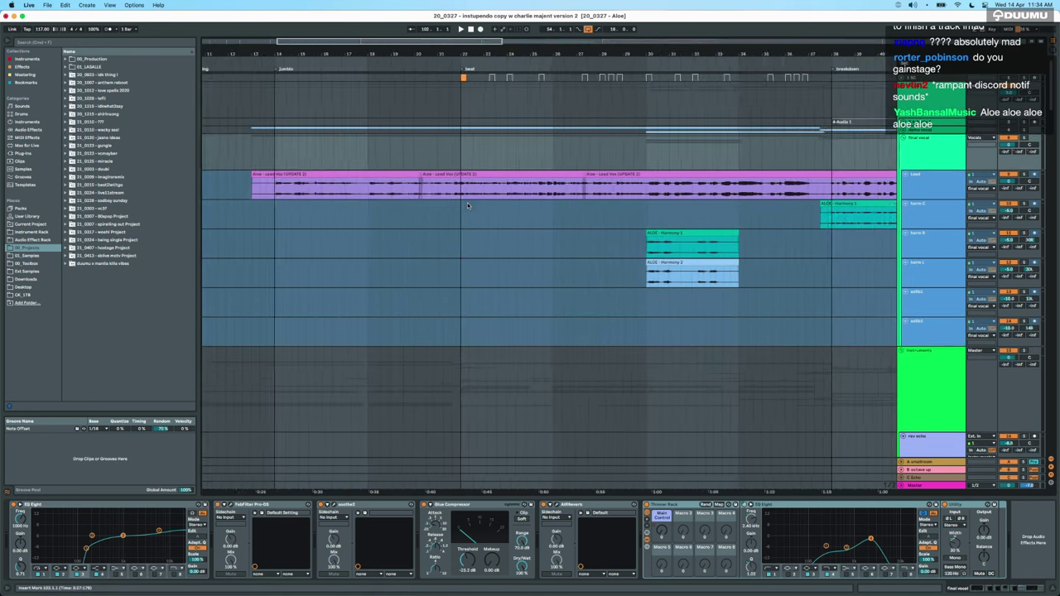
click(325, 185)
scroll(325, 185, down, 4)
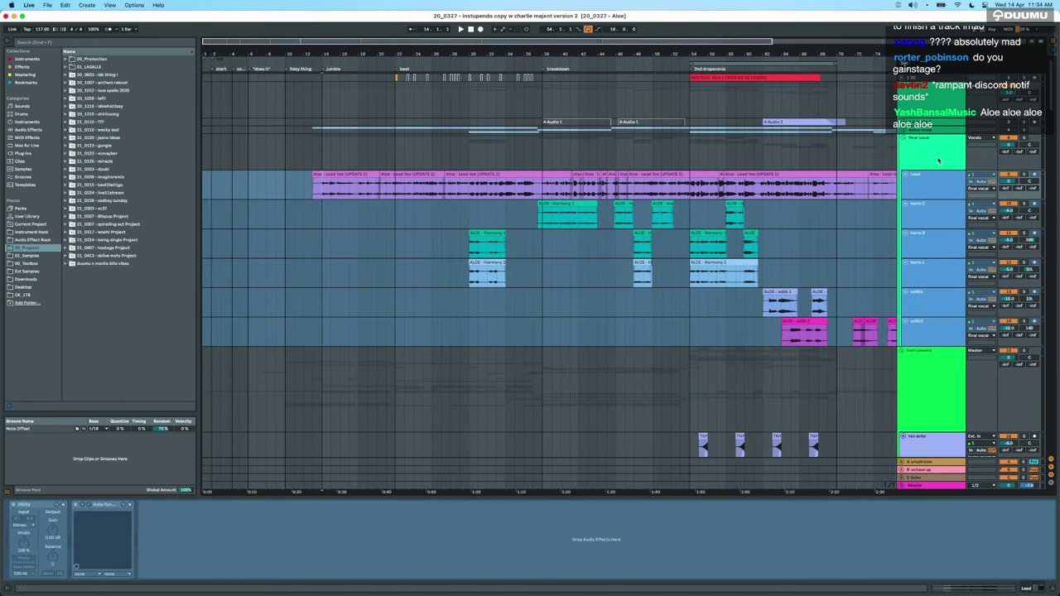
Activate the demo vocal group in place of final vocal, unfold it and play the arrangement from bar 14.
click(1009, 130)
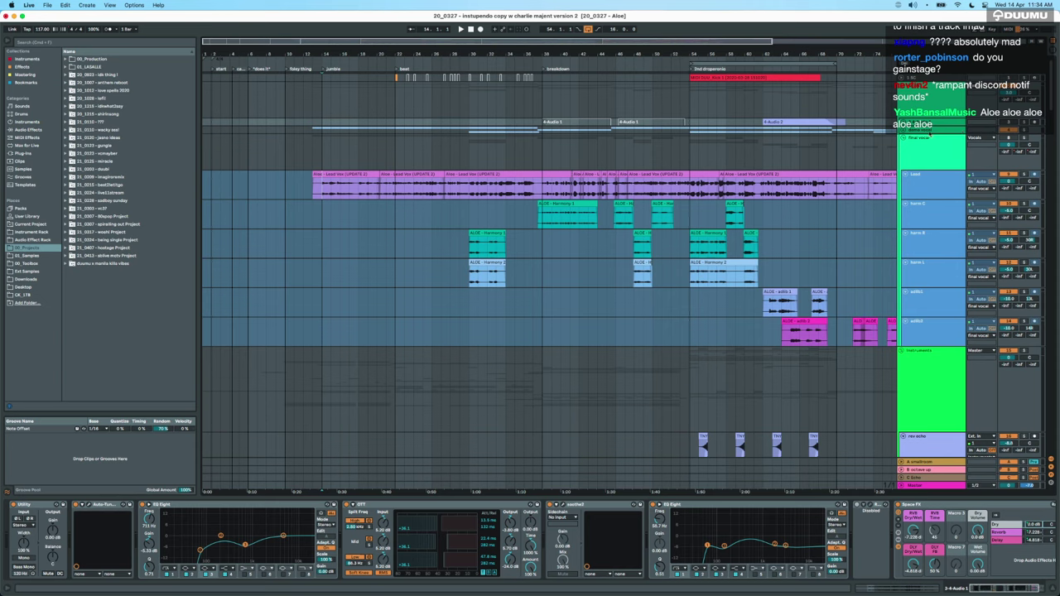
click(903, 130)
click(322, 154)
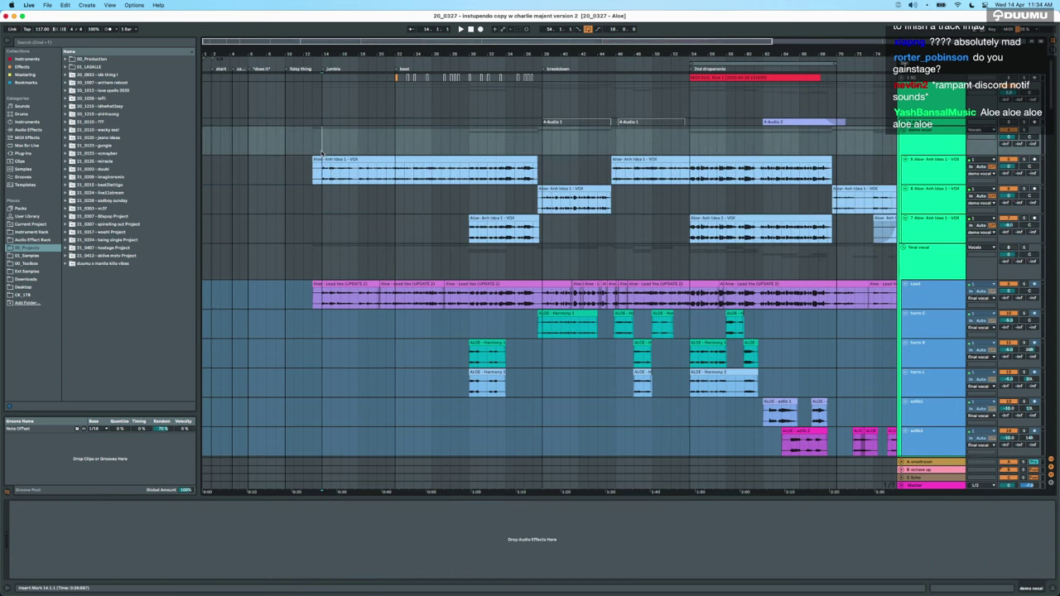
scroll(322, 153, up, 3)
key(space)
scroll(323, 154, down, 5)
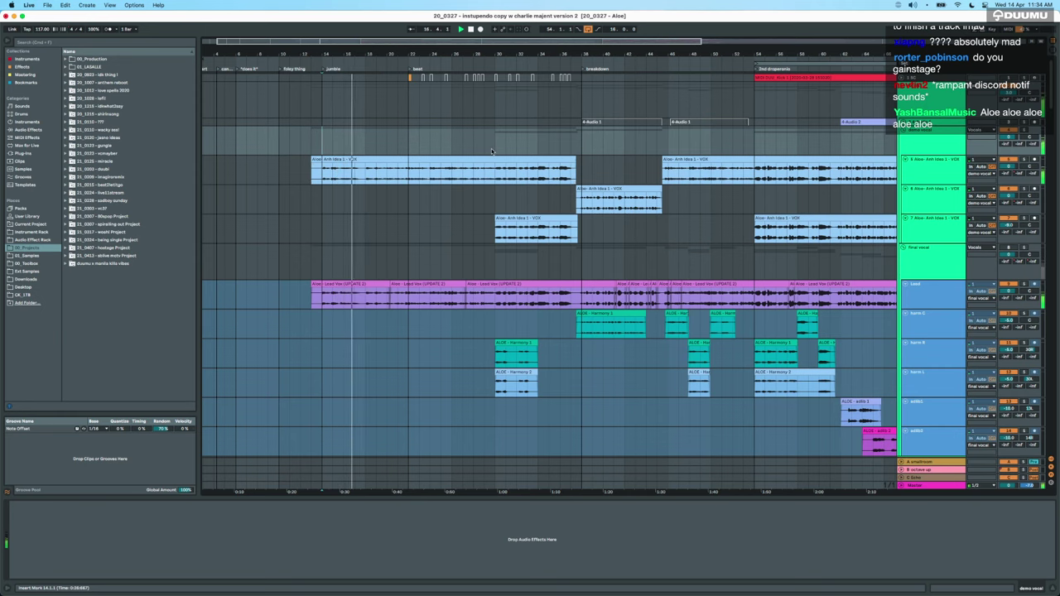
Continue listening to the demo vocals from bar 34, leading into the breakdown.
click(539, 142)
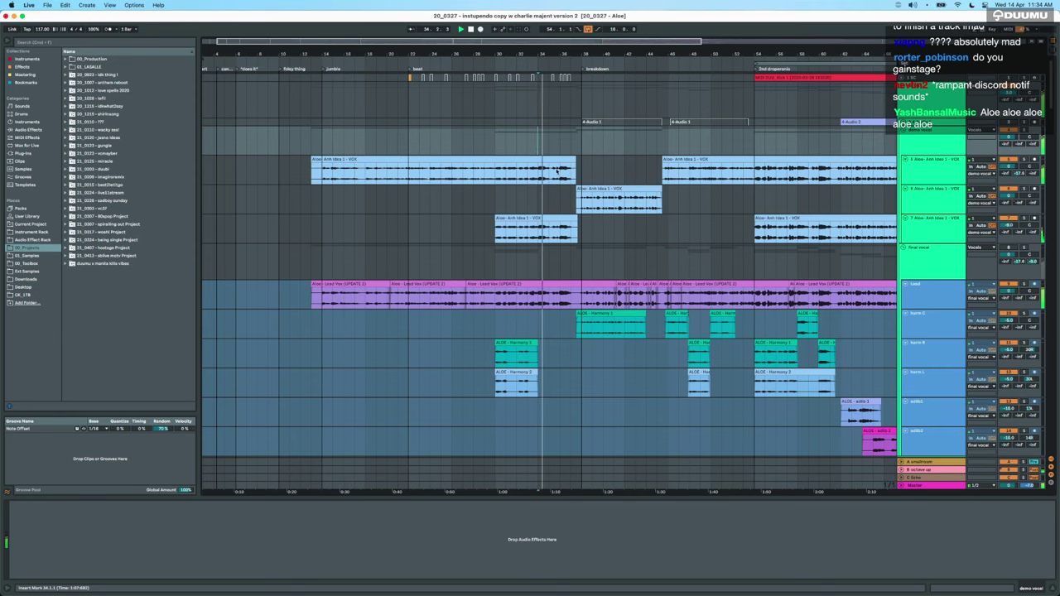
scroll(557, 172, up, 5)
scroll(557, 172, up, 1)
scroll(557, 172, down, 3)
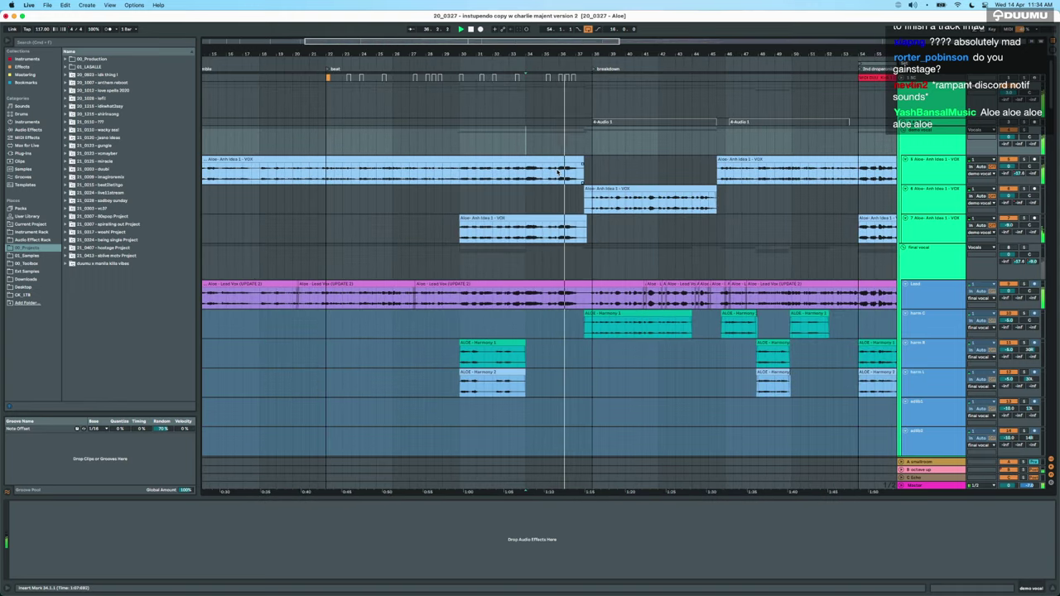
Stop playback, fold the demo vocal group and place the insert marker at bar 34 on the final vocal group.
click(908, 141)
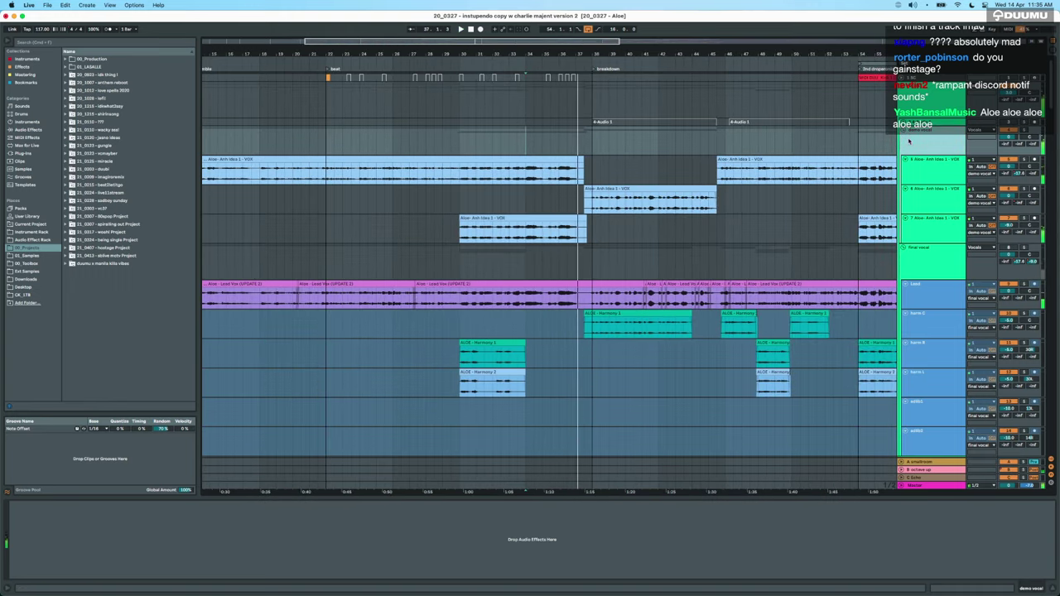
click(902, 130)
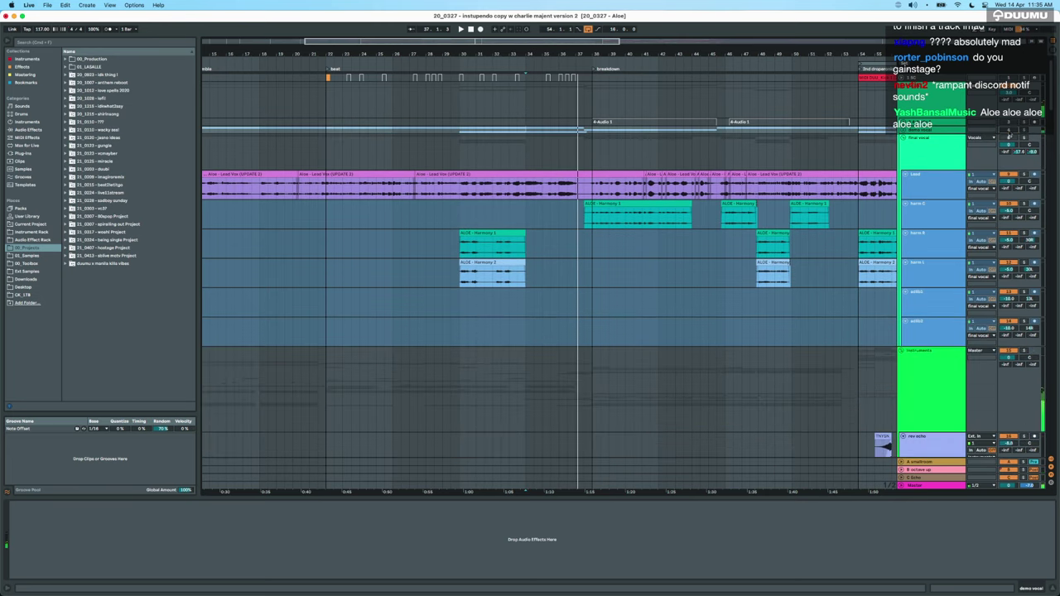
click(526, 154)
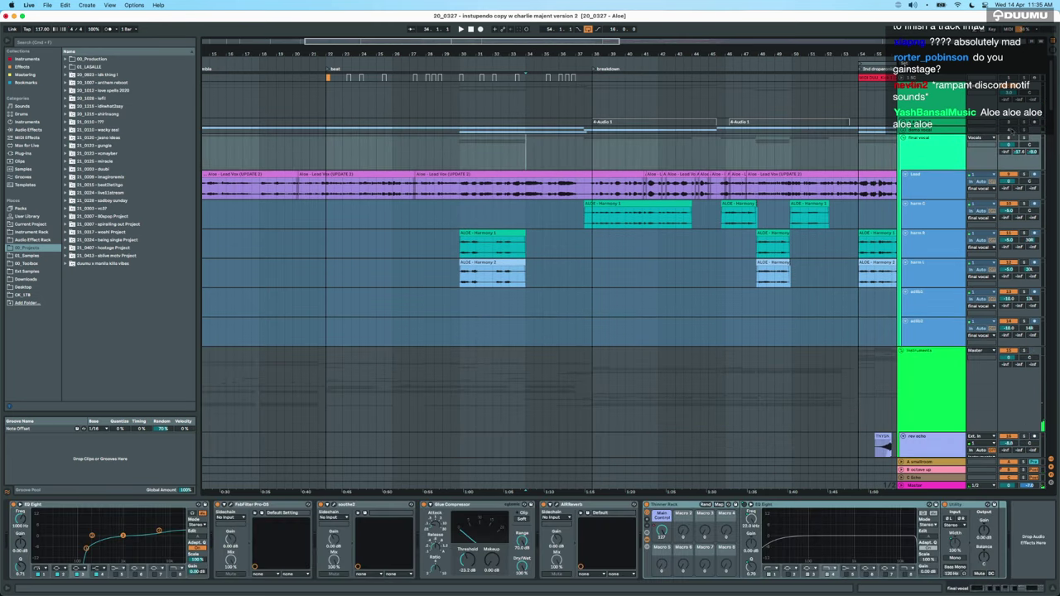
Reactivate the final vocal group and move the insert marker to bar 14 near the start of the lead vocal.
key(w)
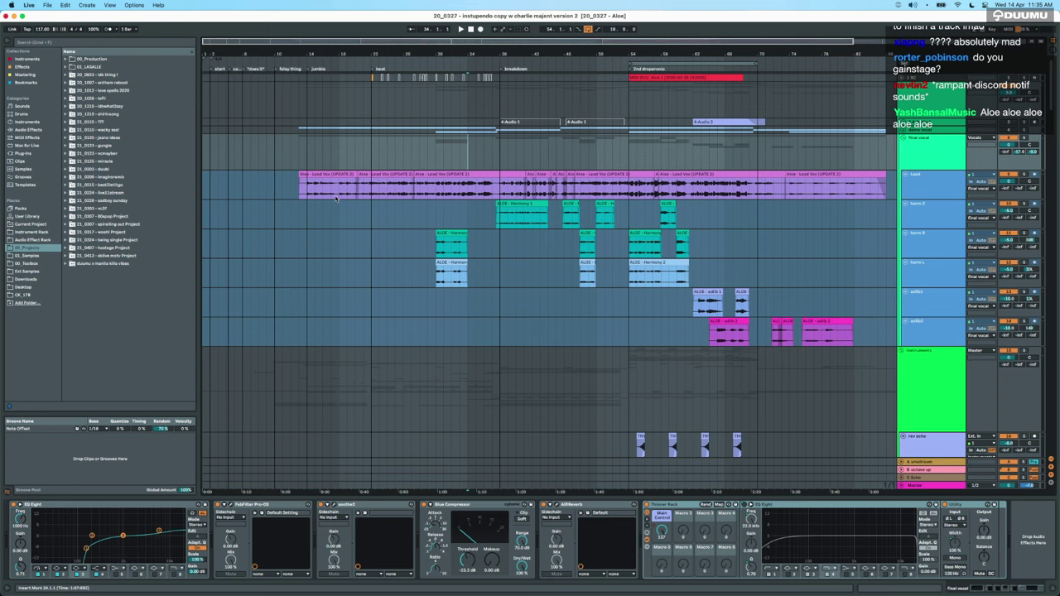
key(minus)
click(289, 154)
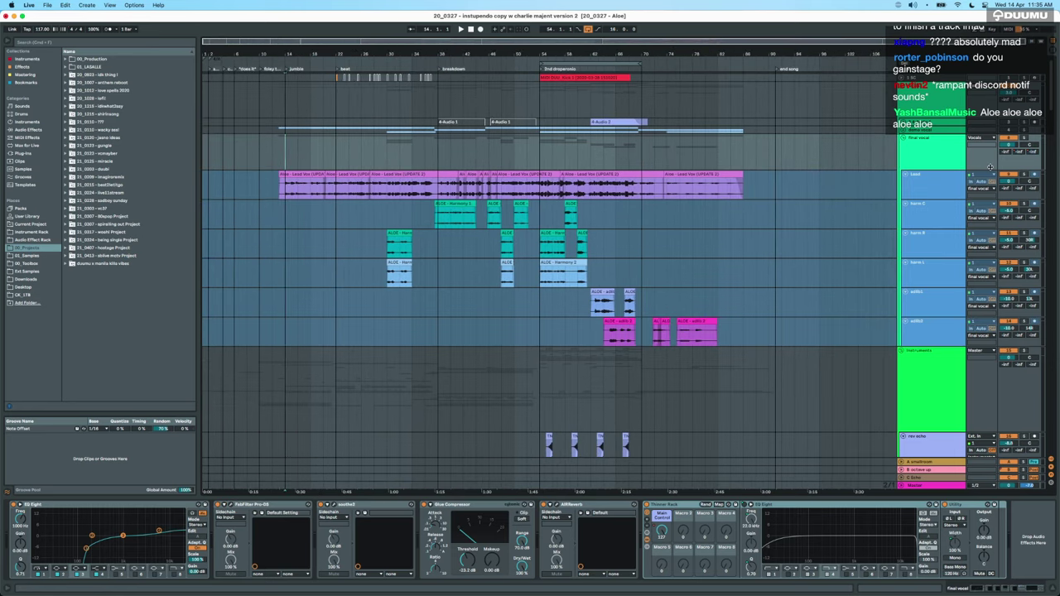
Review the effect chains on the Vocals group, the final vocal group and the individual lead, harmony and adlib tracks.
click(926, 108)
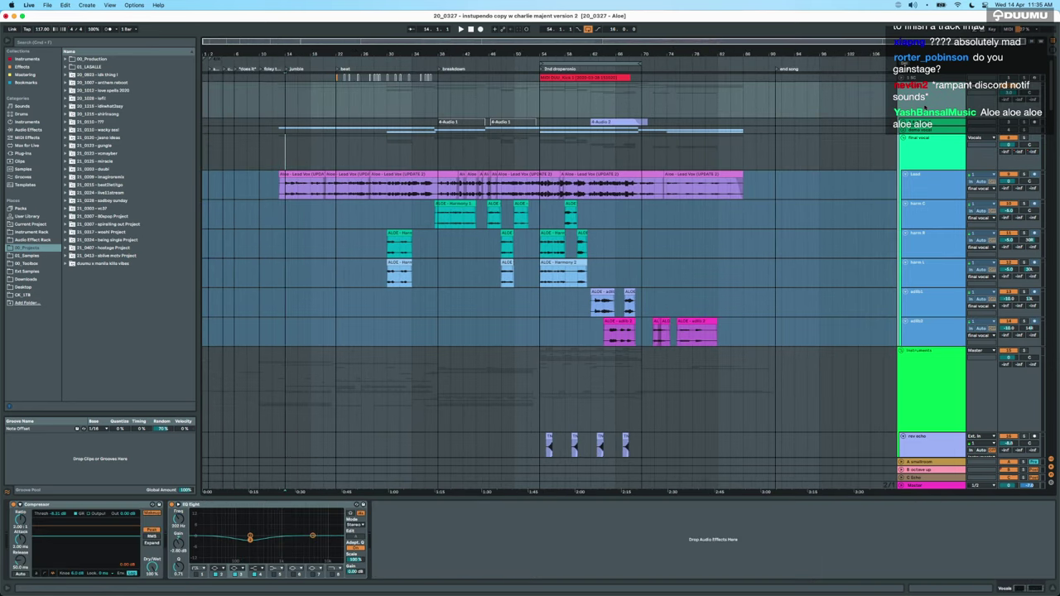
click(930, 144)
click(911, 192)
key(Down)
key(Down)
key(Down)
key(Down)
key(Up)
key(Up)
key(Up)
key(Up)
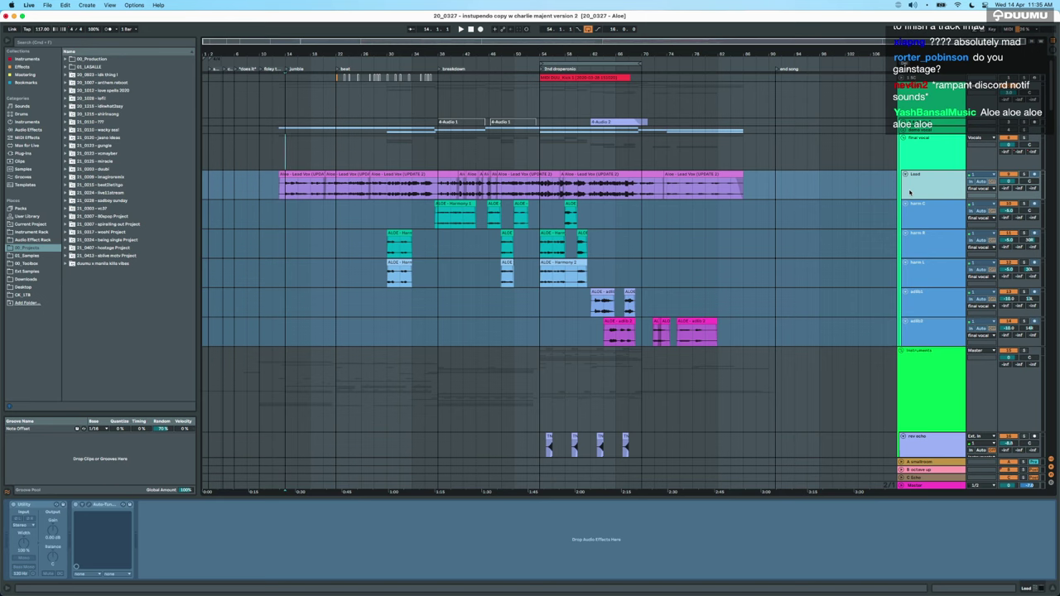
key(Down)
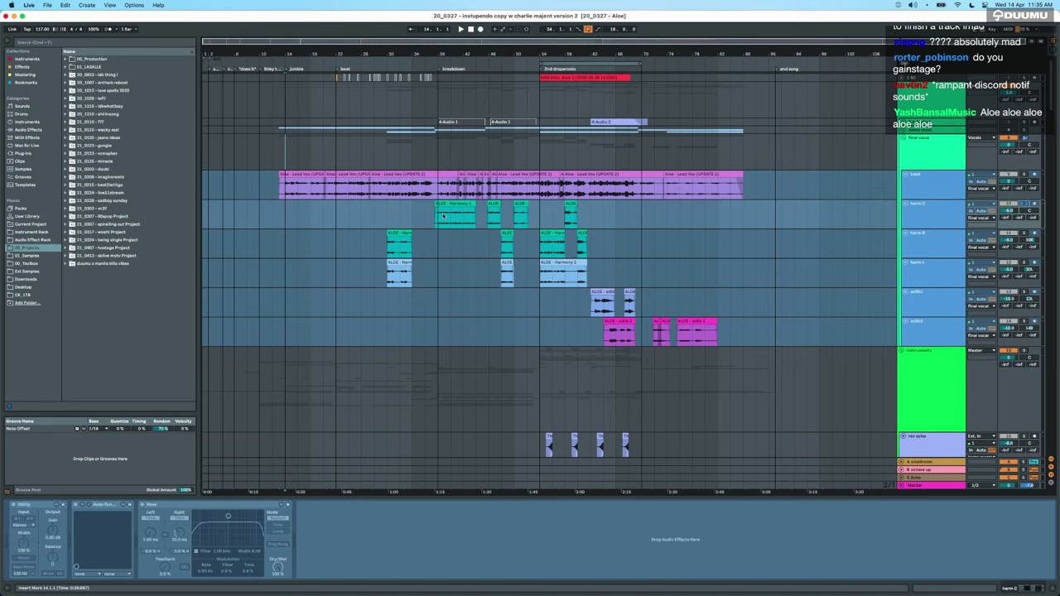
Solo the harm C track and play its harmony from bar 38 at the breakdown.
scroll(443, 215, up, 3)
scroll(444, 216, up, 4)
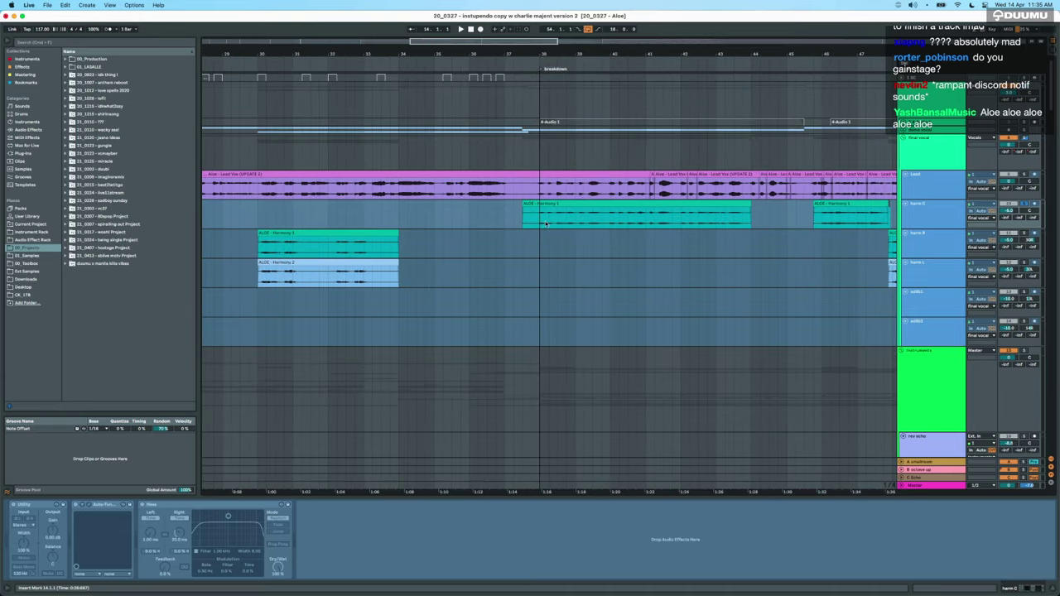
scroll(543, 222, down, 2)
key(space)
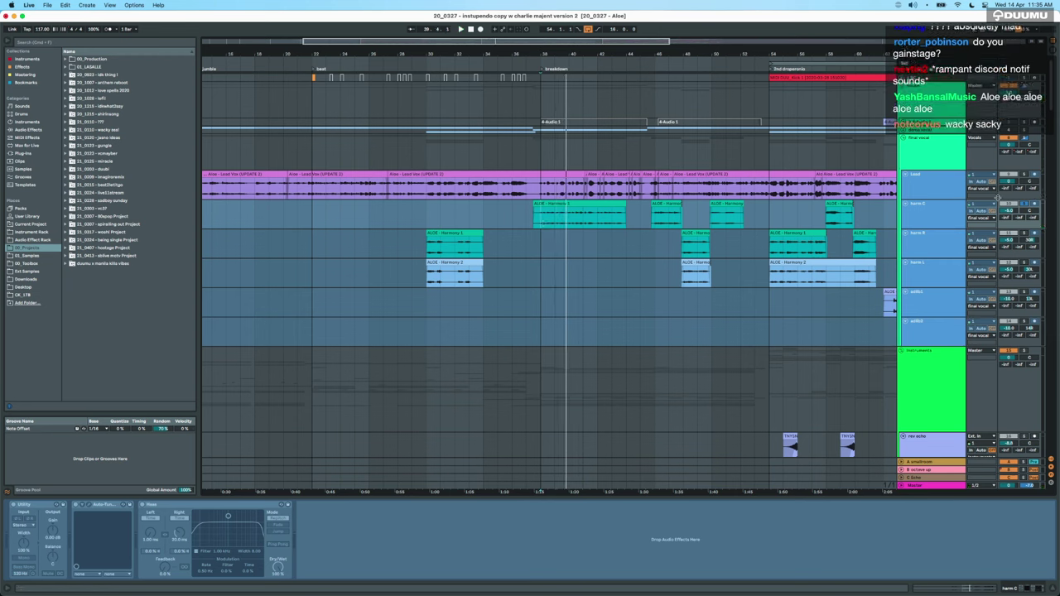
Clear the harm C solo, keep the final vocal group soloed and show the Lead track's devices.
click(943, 156)
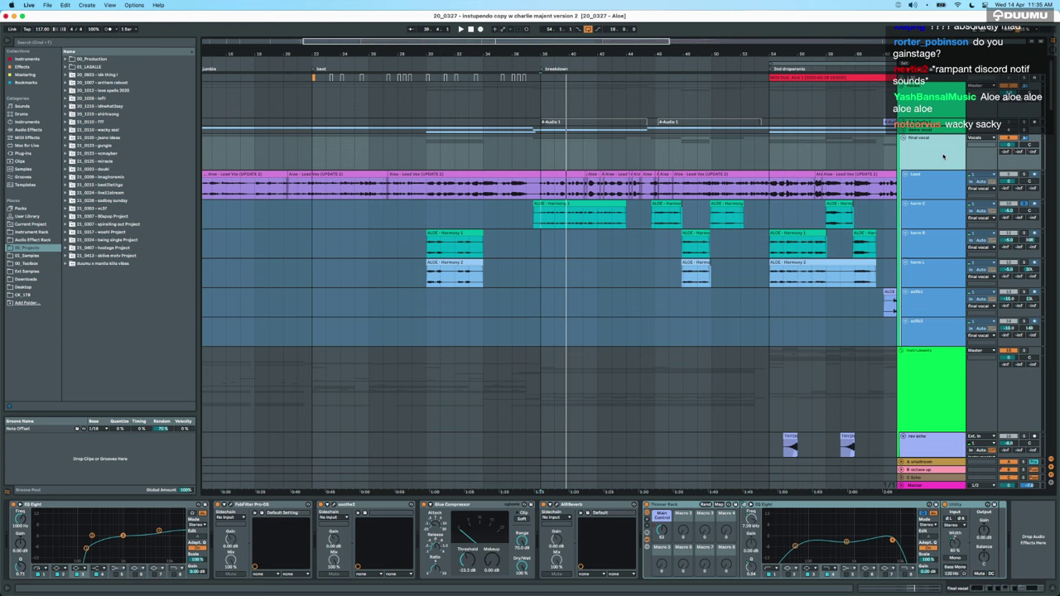
click(1025, 138)
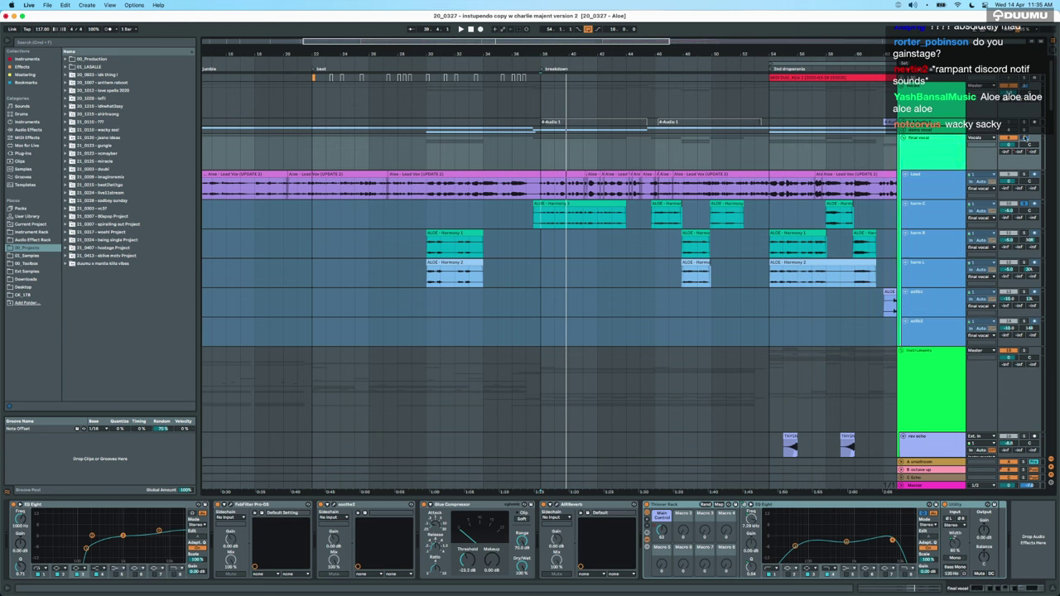
click(953, 197)
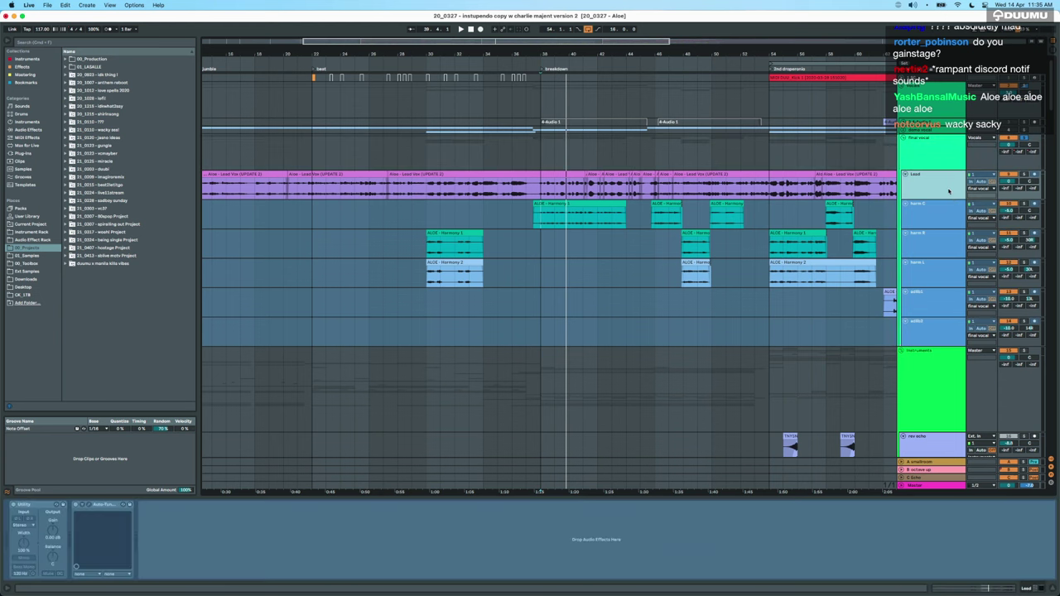
Deactivate every effect on the final vocal group, from the first EQ Eight through Utility.
click(942, 156)
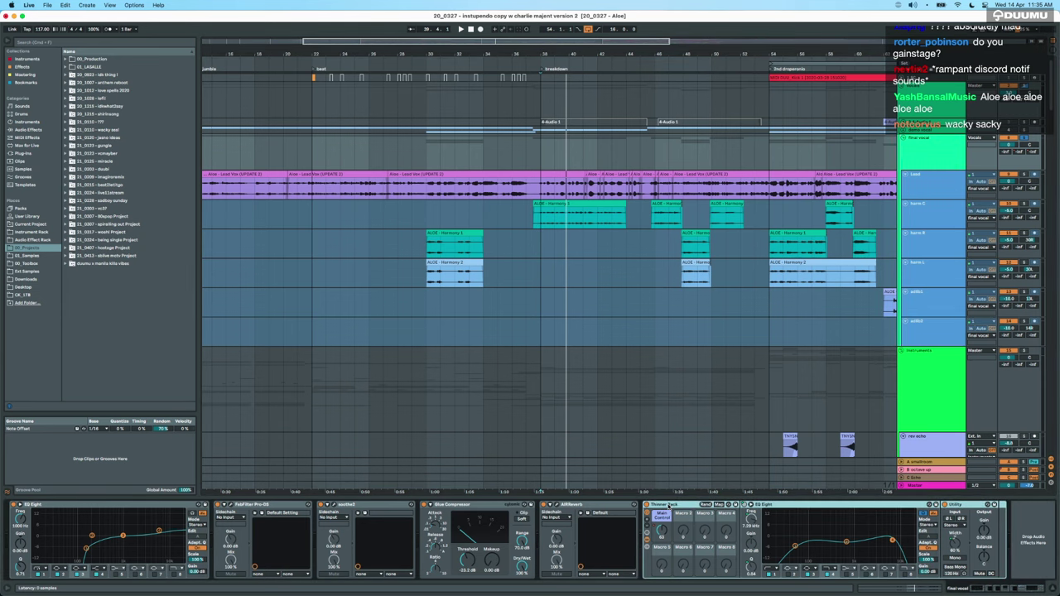
click(140, 509)
key(0)
Play the soloed final vocal group without its effects from just before the first harmonies at bar 30.
key(w)
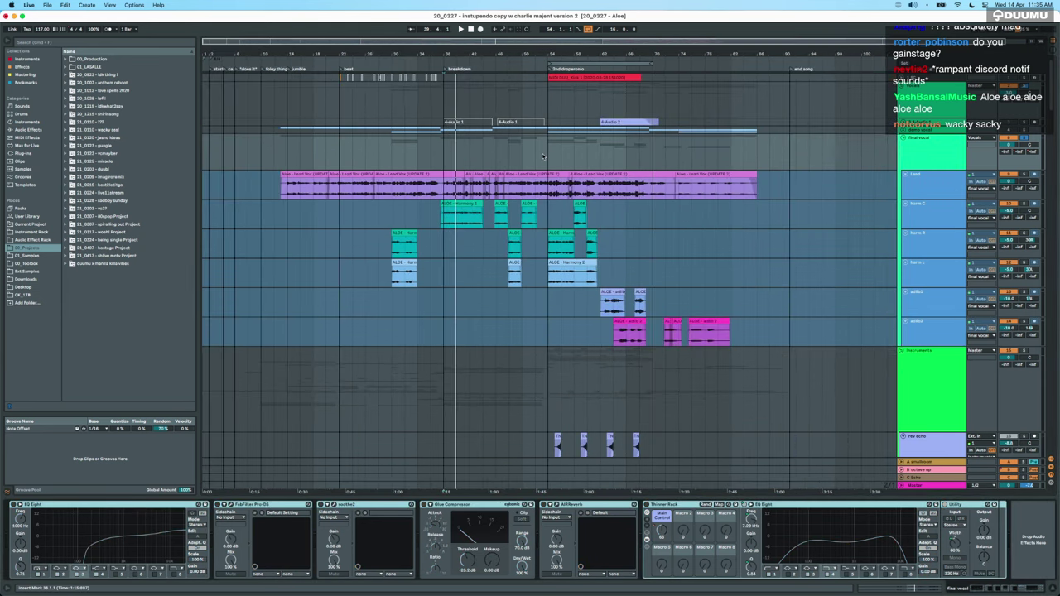
click(393, 163)
key(plus)
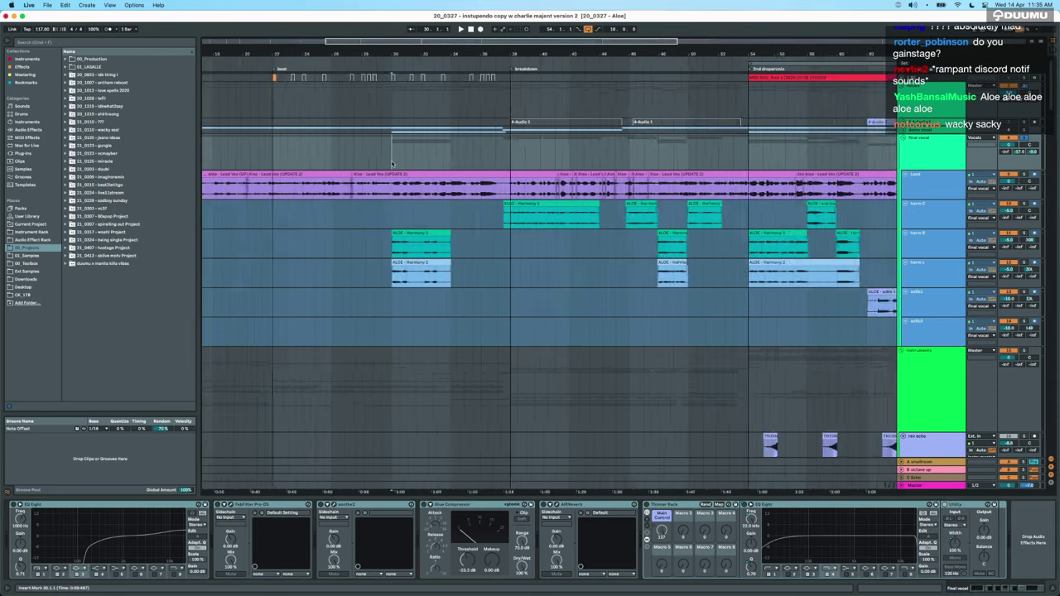
click(368, 160)
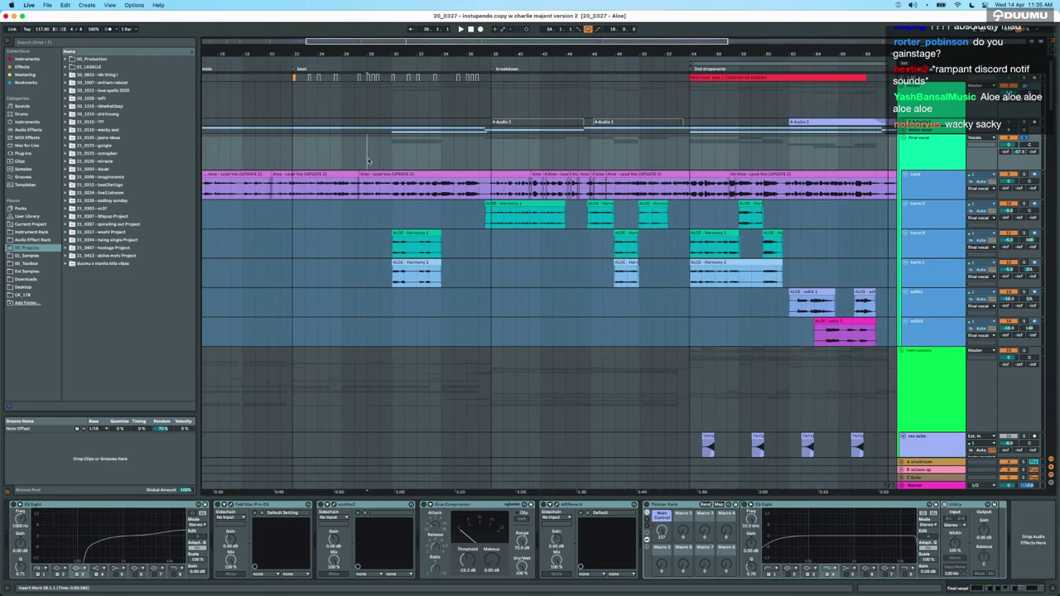
key(plus)
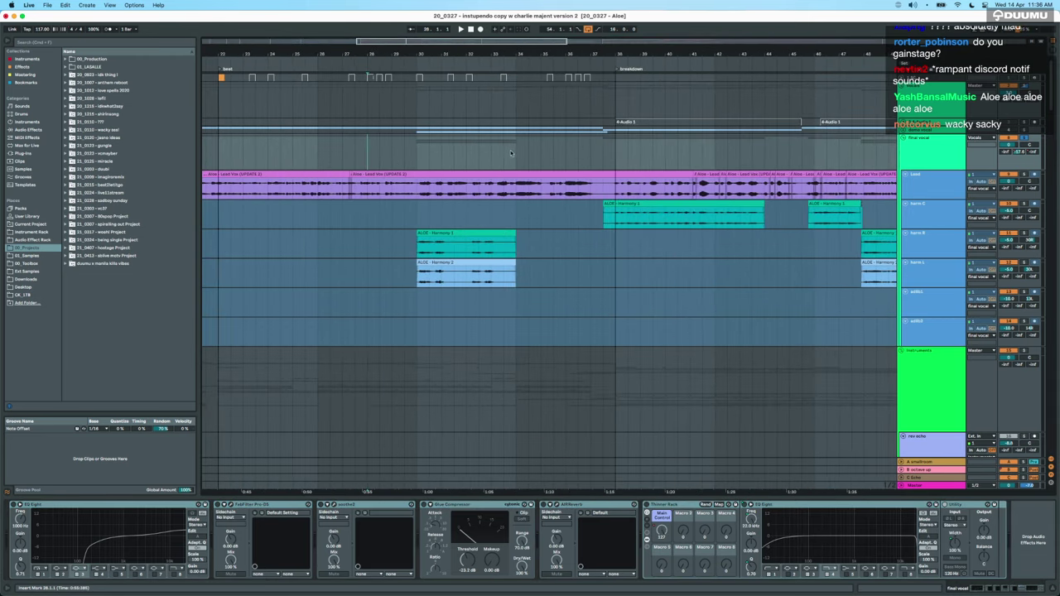
scroll(360, 169, left, 4)
key(space)
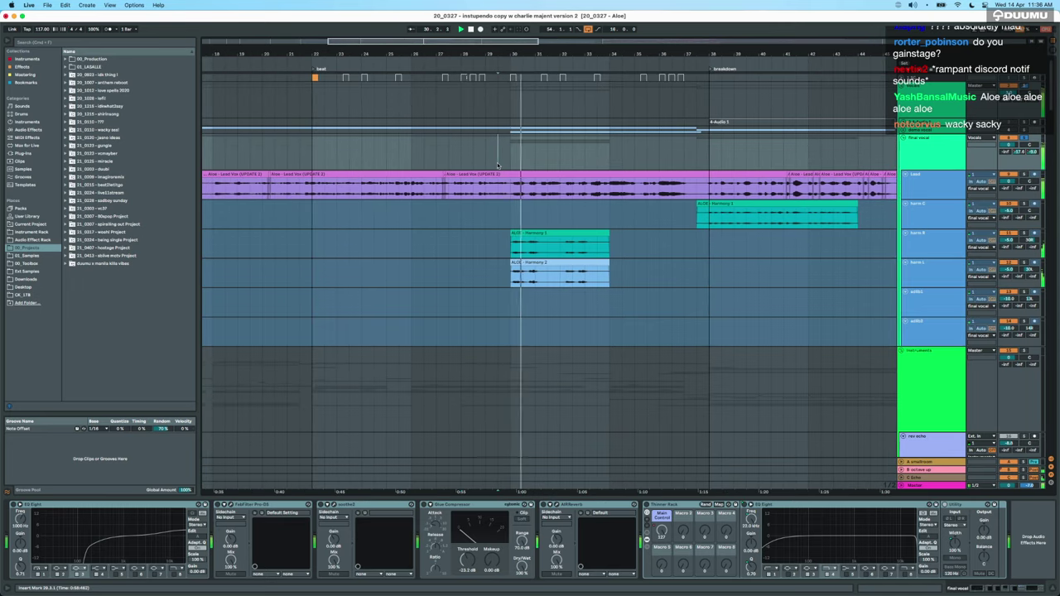
Check the devices on the two harmony tracks used at bar 30 and play the unprocessed lead vocal from bar 23.
click(916, 246)
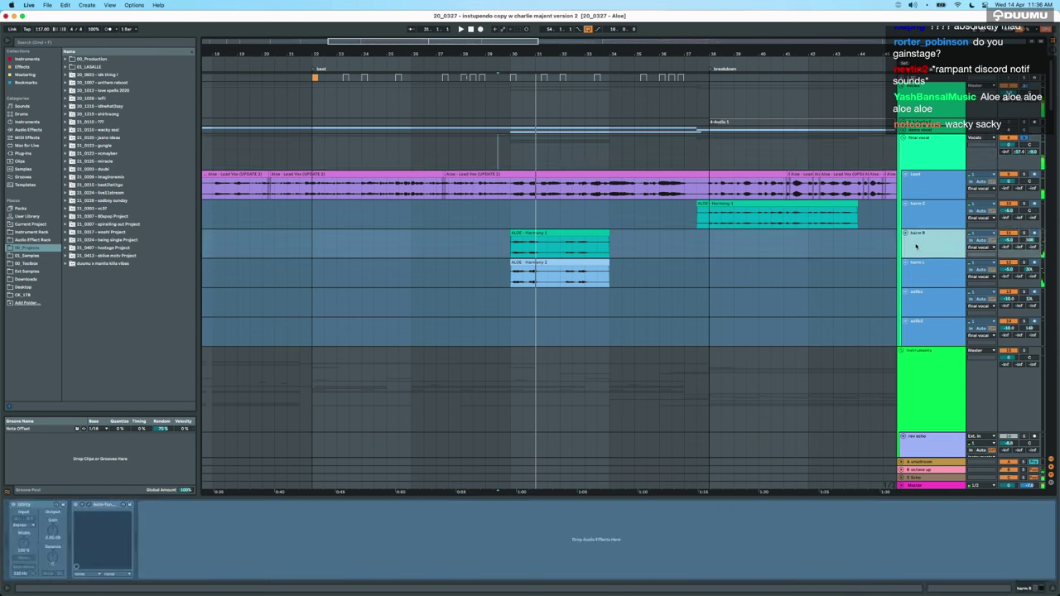
click(922, 271)
click(928, 246)
click(944, 141)
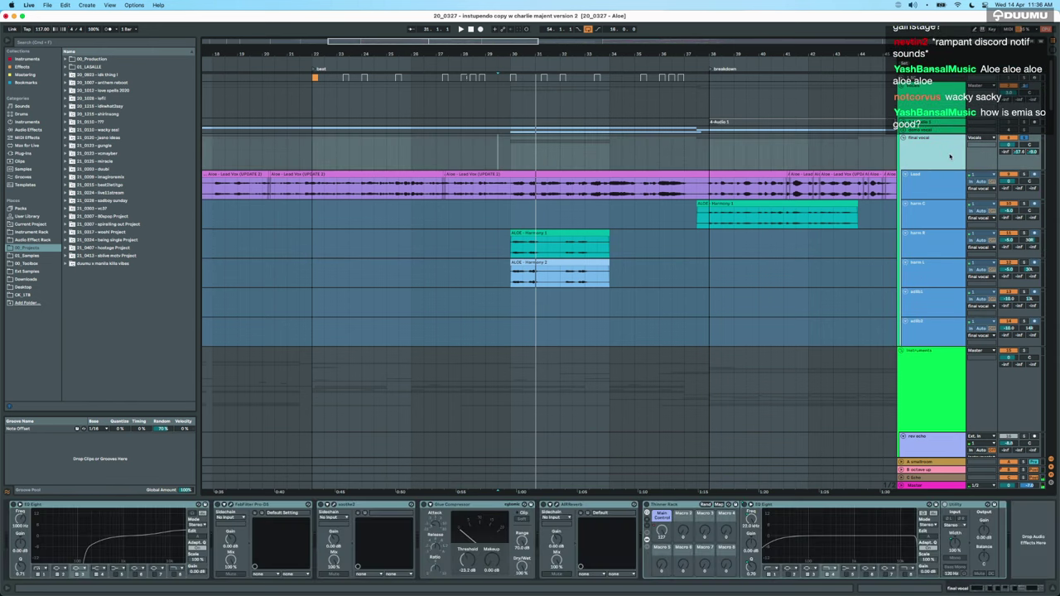
click(340, 205)
key(space)
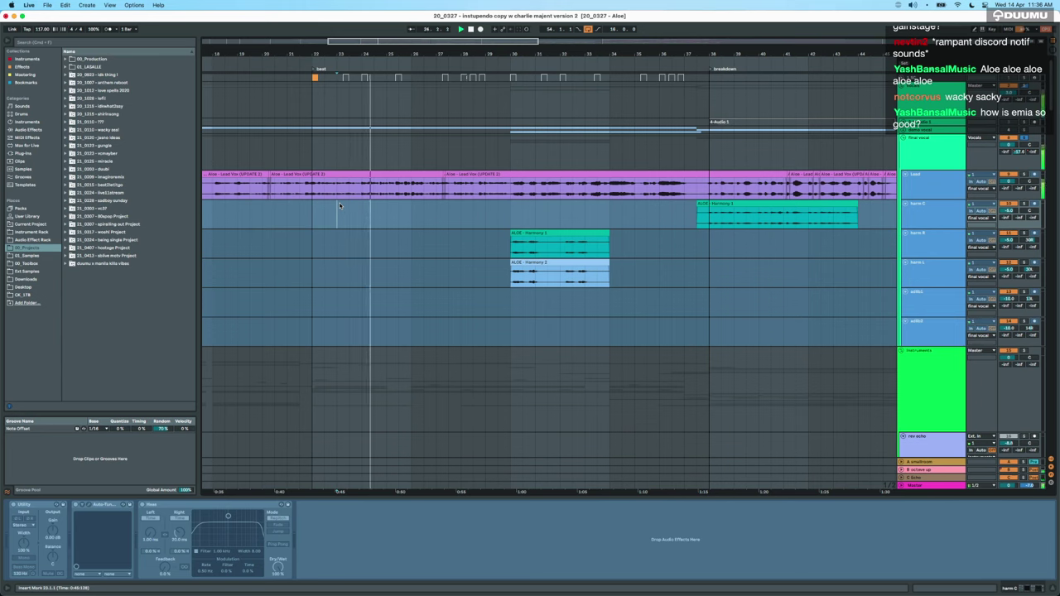
Reactivate every effect on the final vocal group and play the processed vocal from bar 18.
click(917, 156)
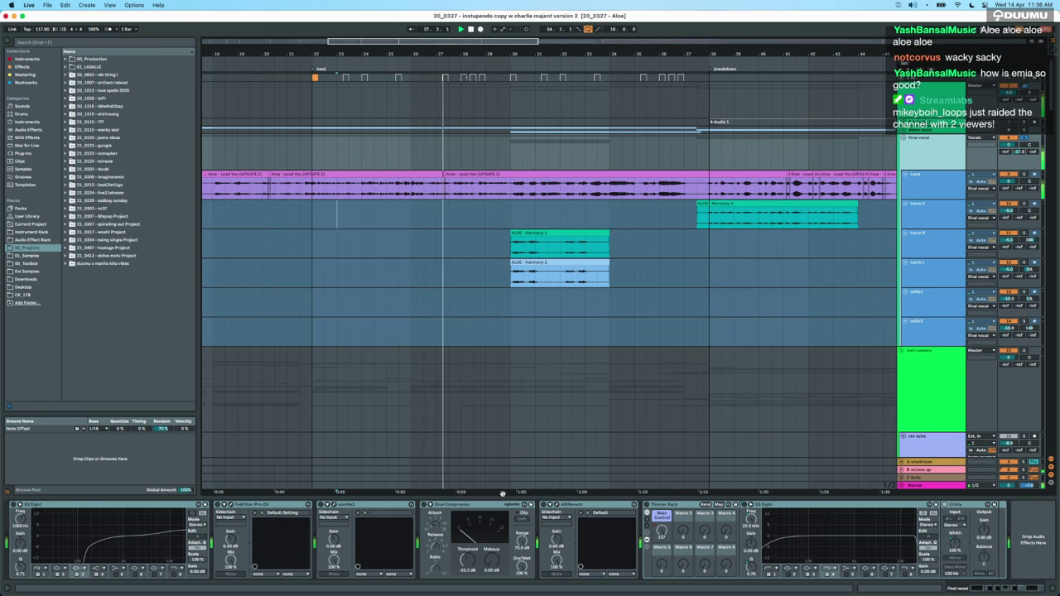
click(492, 506)
key(super+a)
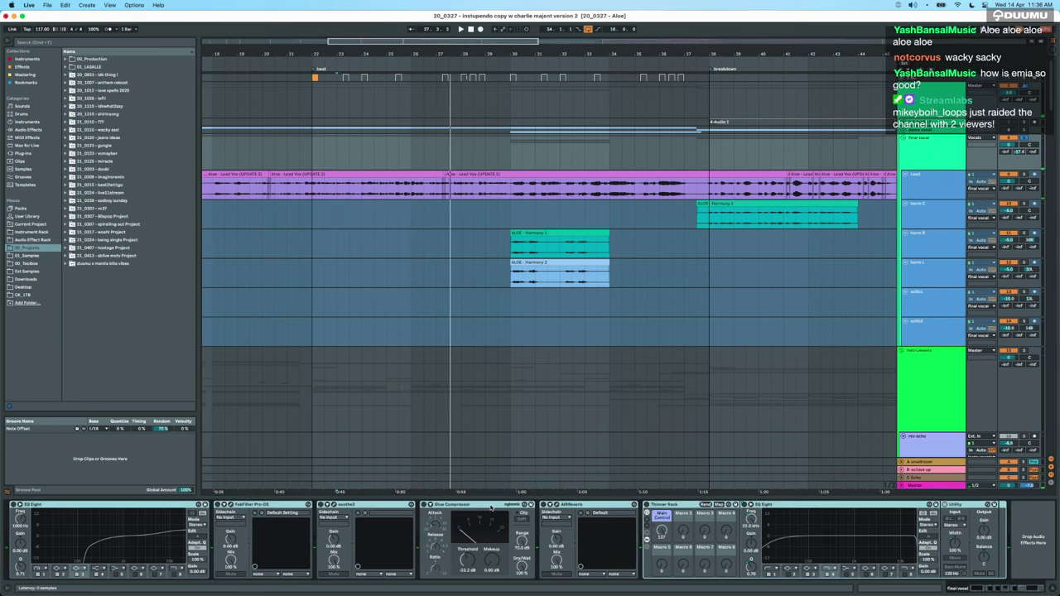
scroll(547, 248, left, 4)
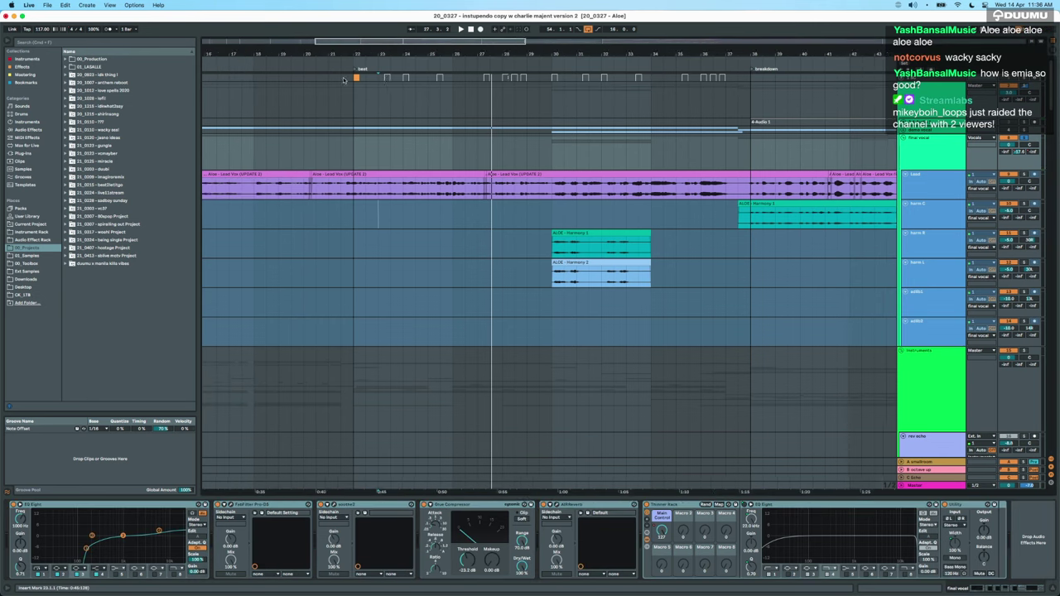
click(296, 154)
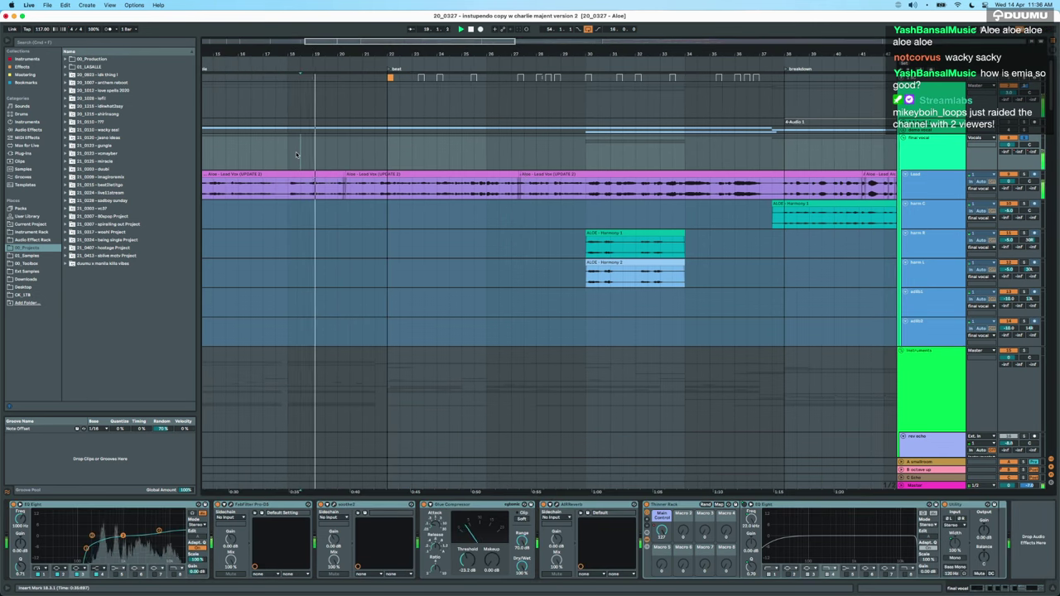
key(space)
Inspect FabFilter Pro-DS, soothe2, Glue Compressor and AIRReverb on the final vocal group, closing the plug-in windows when done.
click(338, 155)
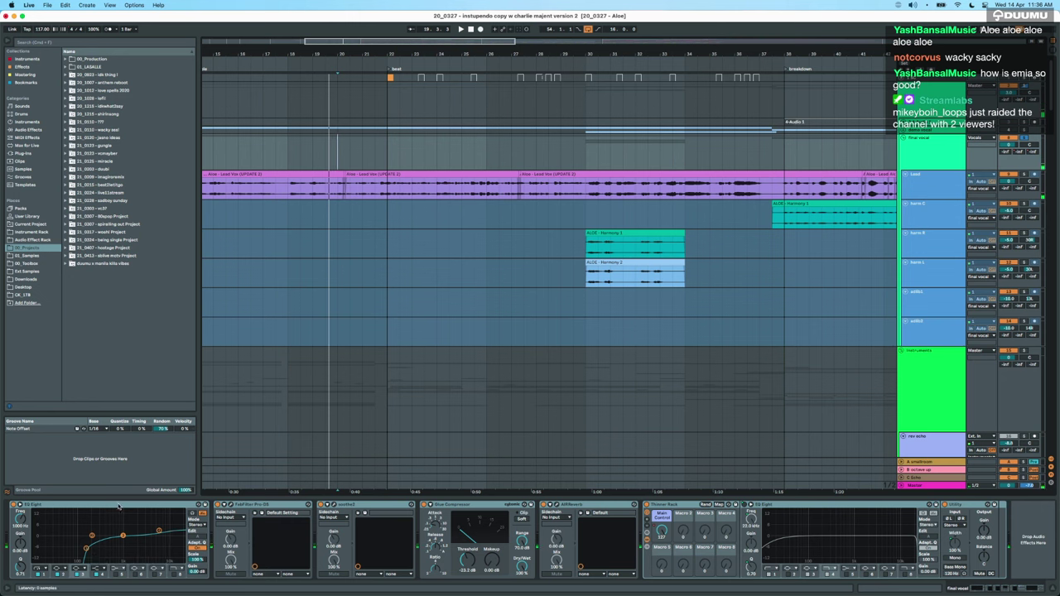
click(261, 505)
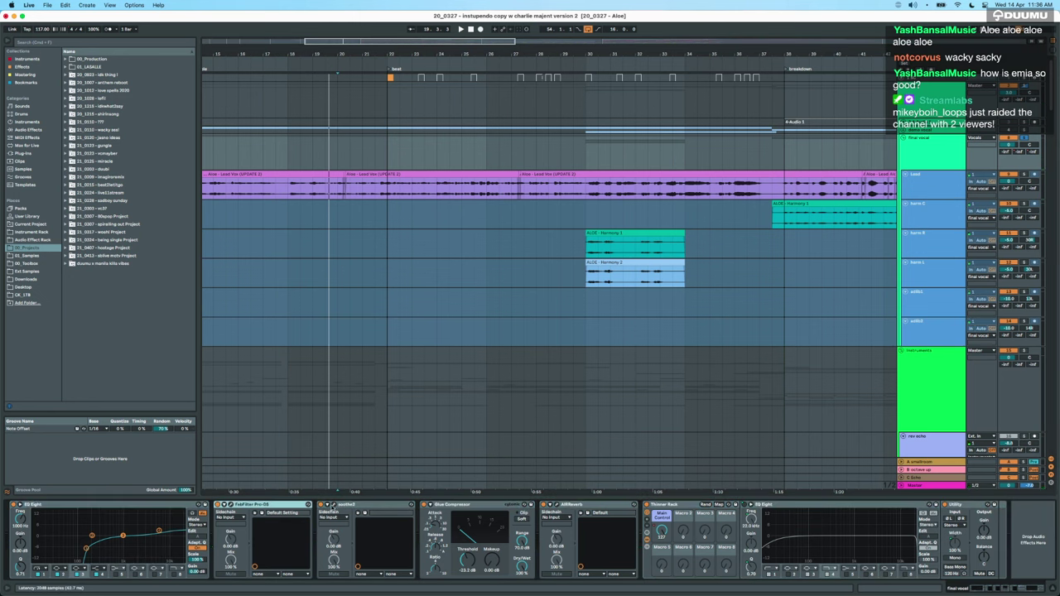
click(329, 504)
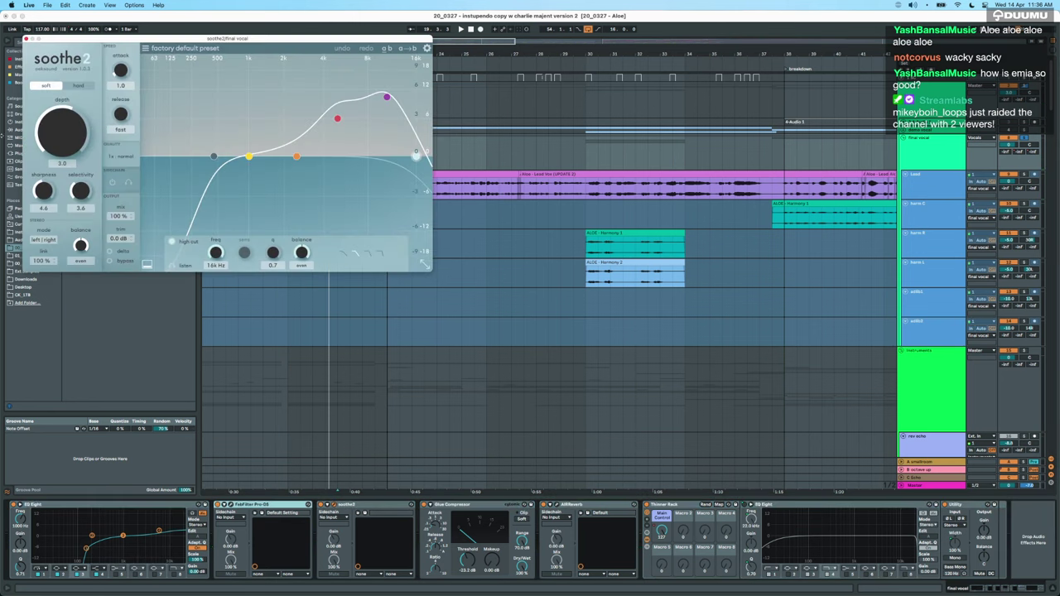
click(471, 507)
click(561, 506)
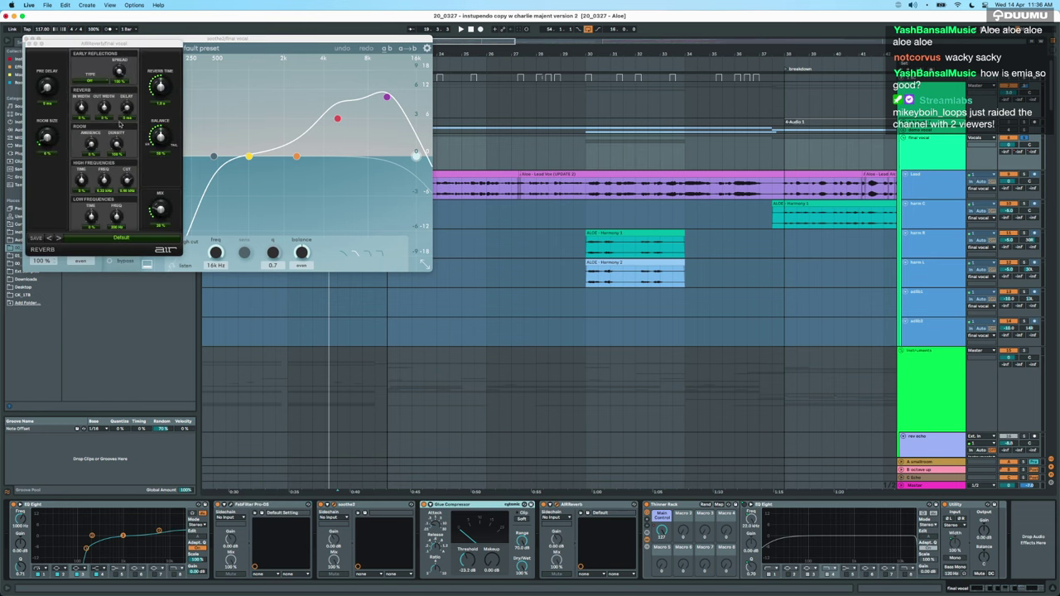
drag(84, 47, 349, 207)
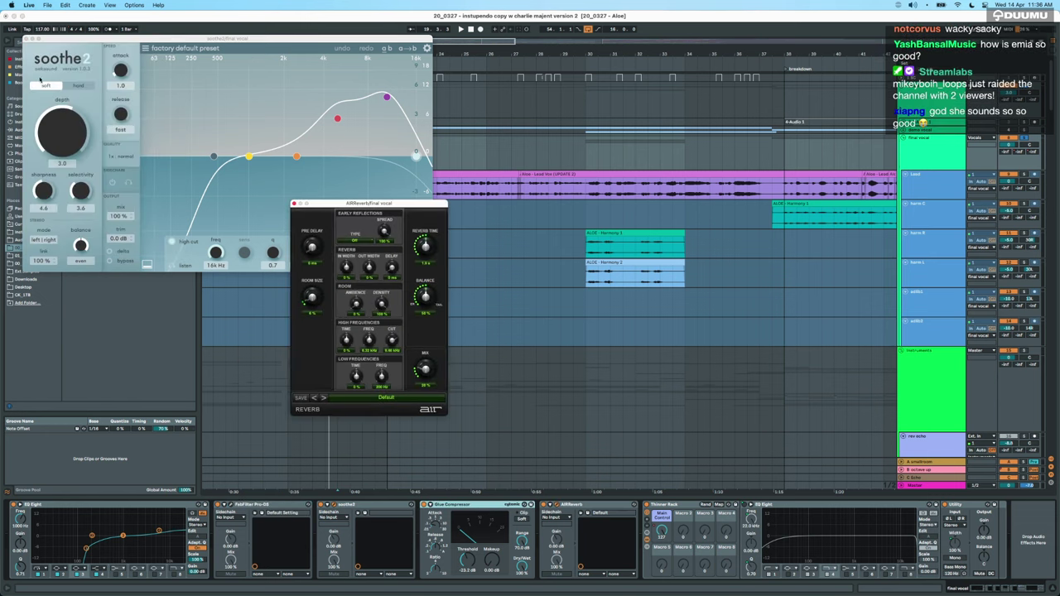
click(27, 38)
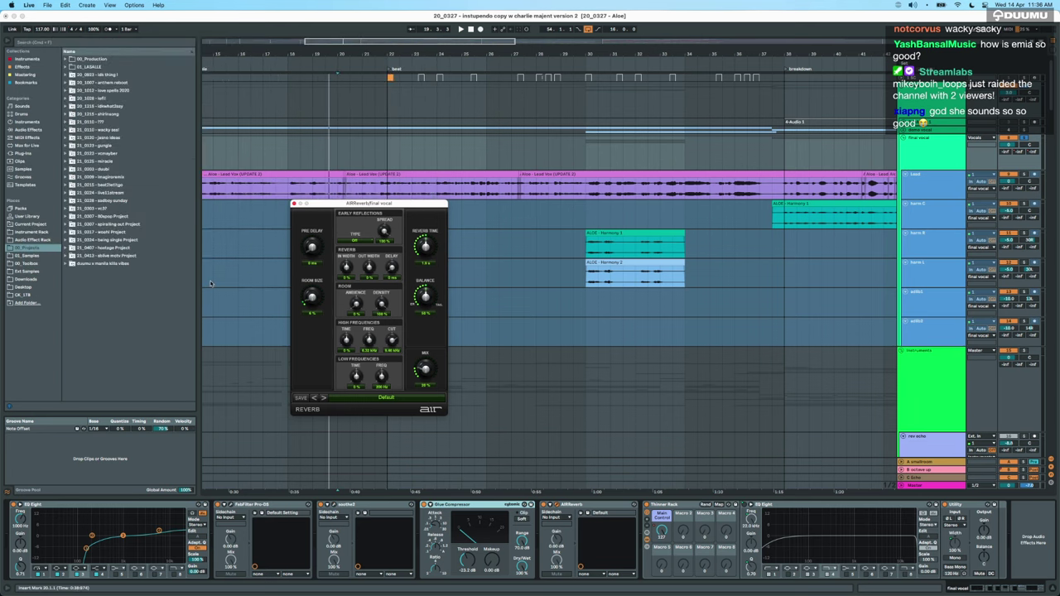
click(294, 204)
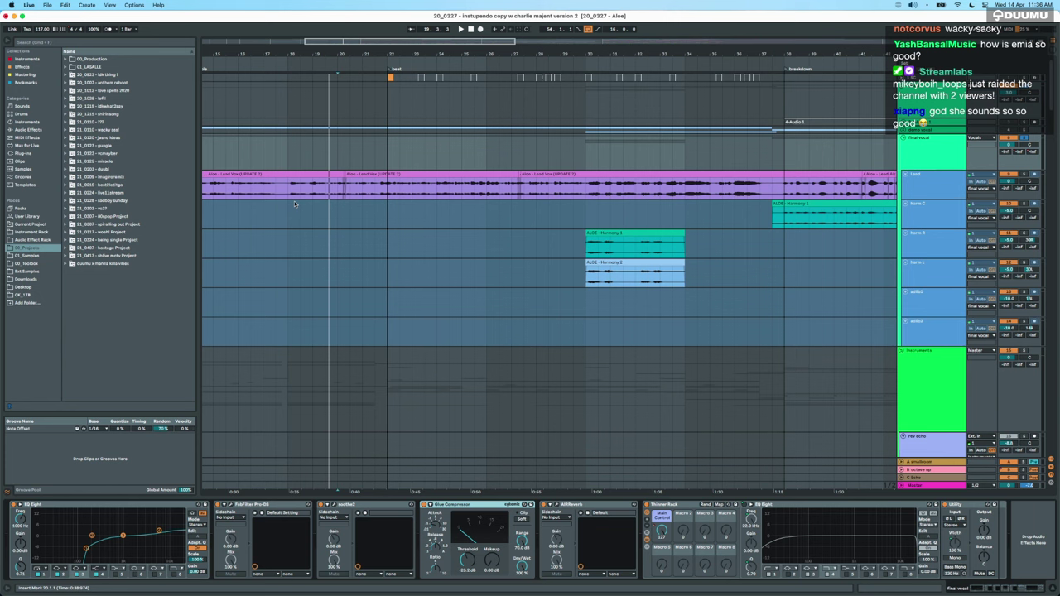
Play the final vocal group with its effects from bar 18, keeping its device chain shown.
click(289, 153)
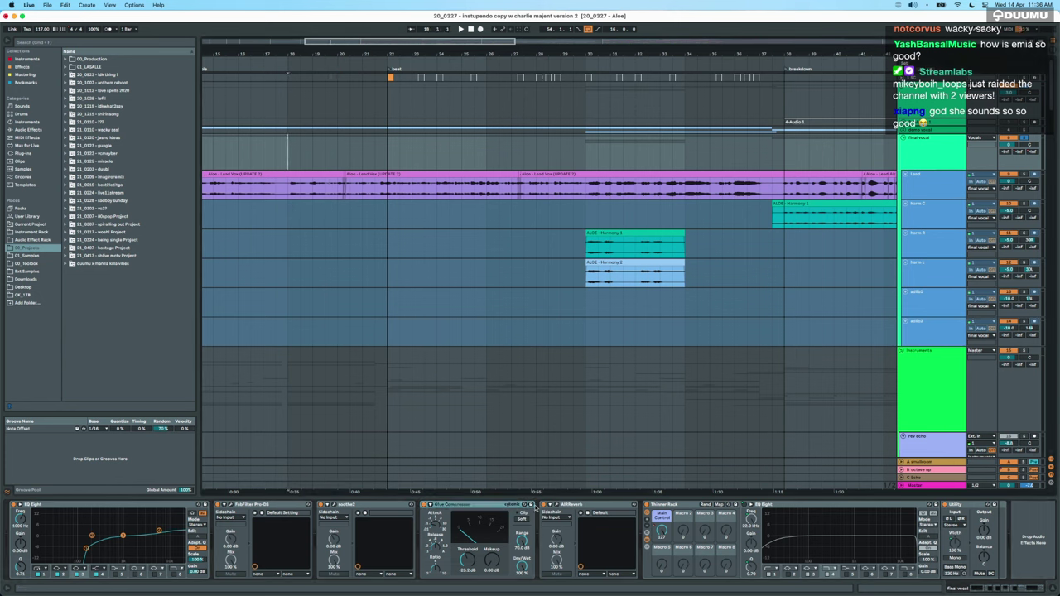
key(space)
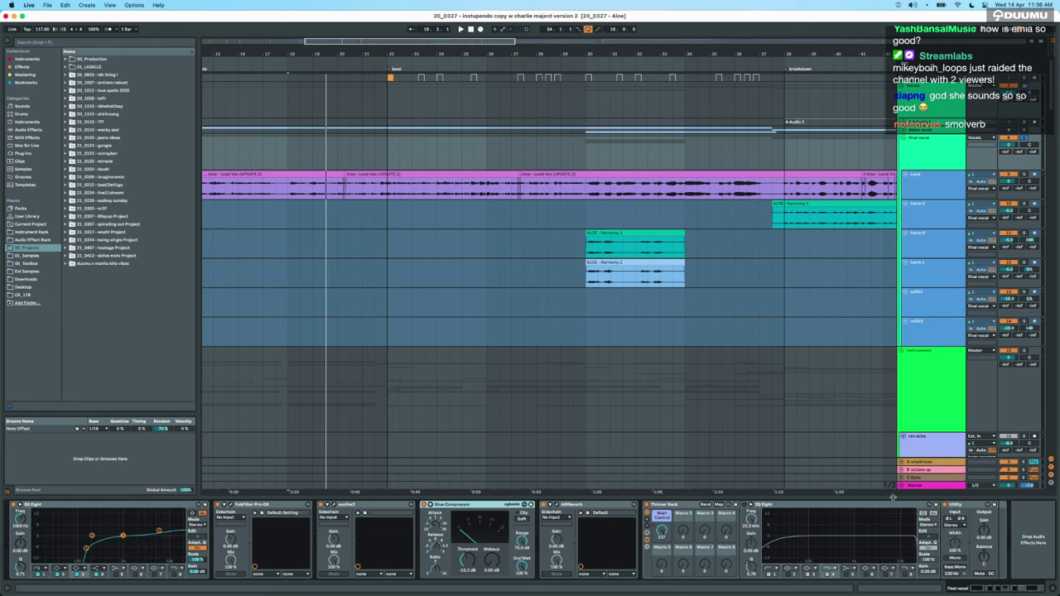
key(a)
key(a)
scroll(452, 372, down, 2)
click(941, 139)
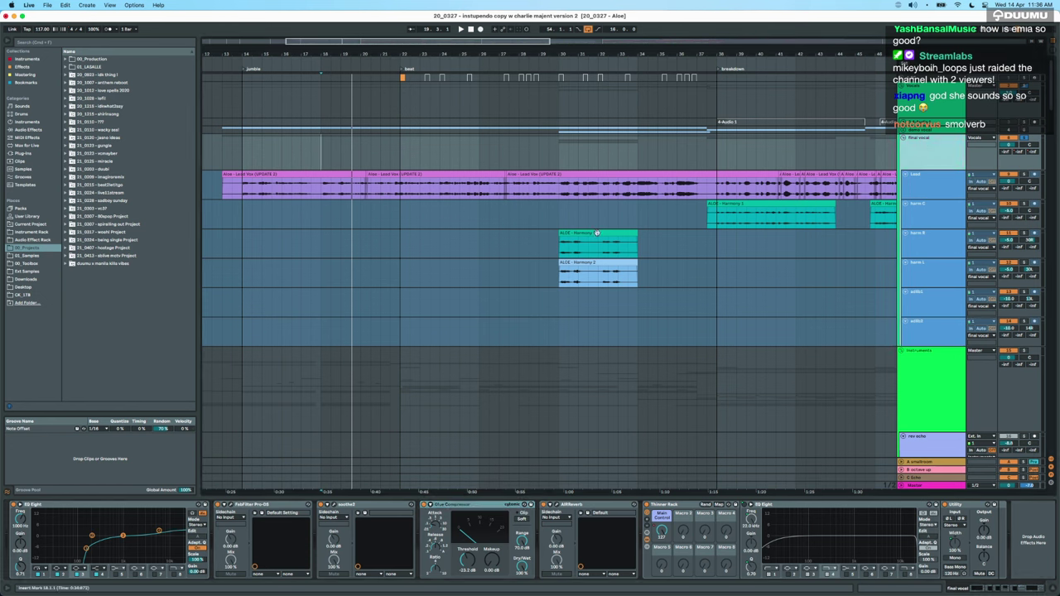
Highlight bars 22 to 30 of the beat section on the final vocal group and show the octave up return's device.
drag(397, 158, 664, 151)
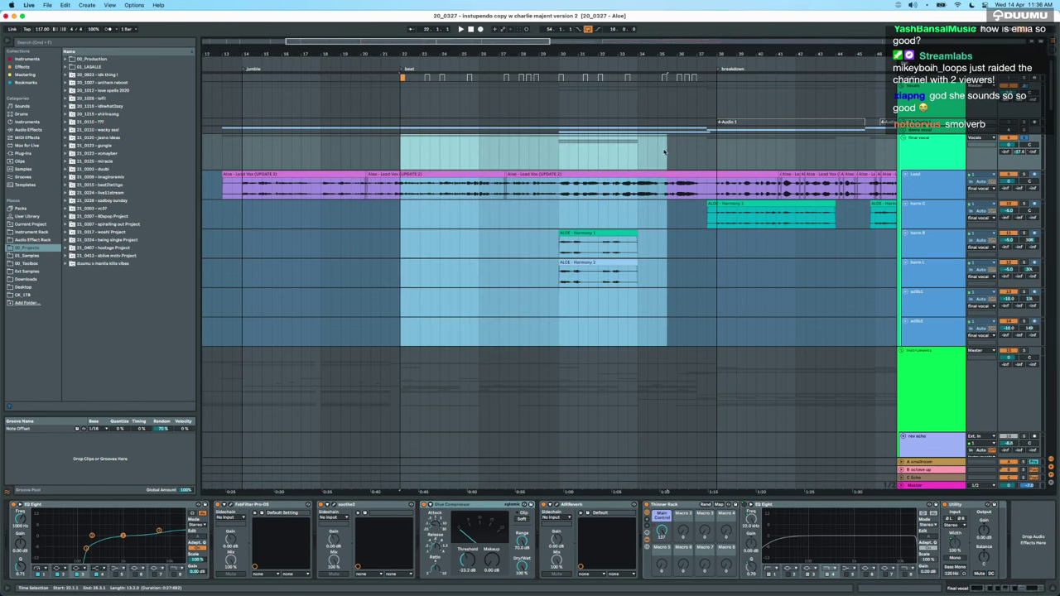
drag(559, 148, 403, 157)
click(917, 471)
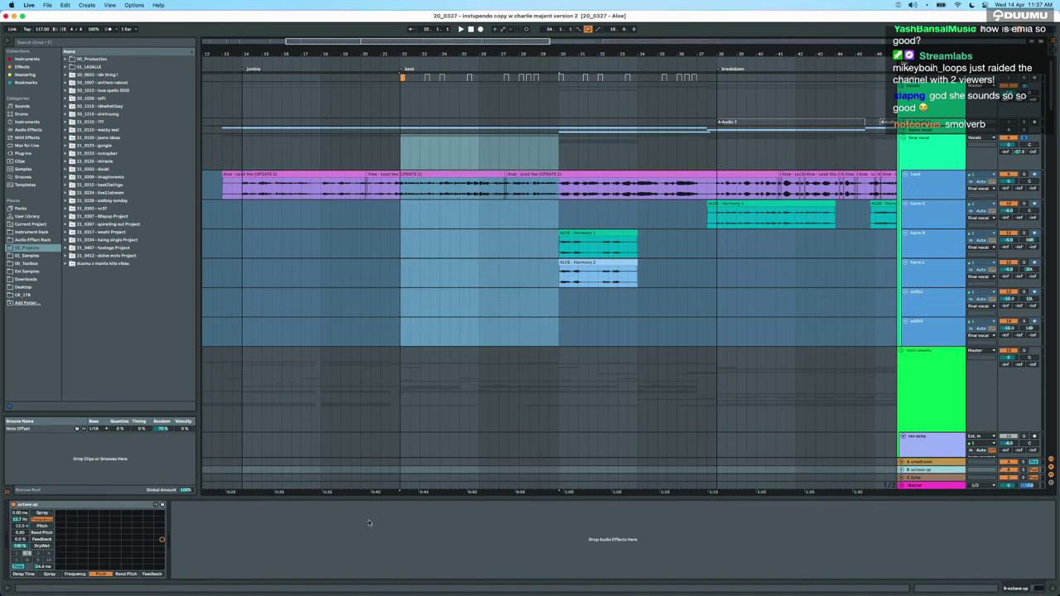
Play the beat section from bar 22 with the octave up return soloed.
click(404, 164)
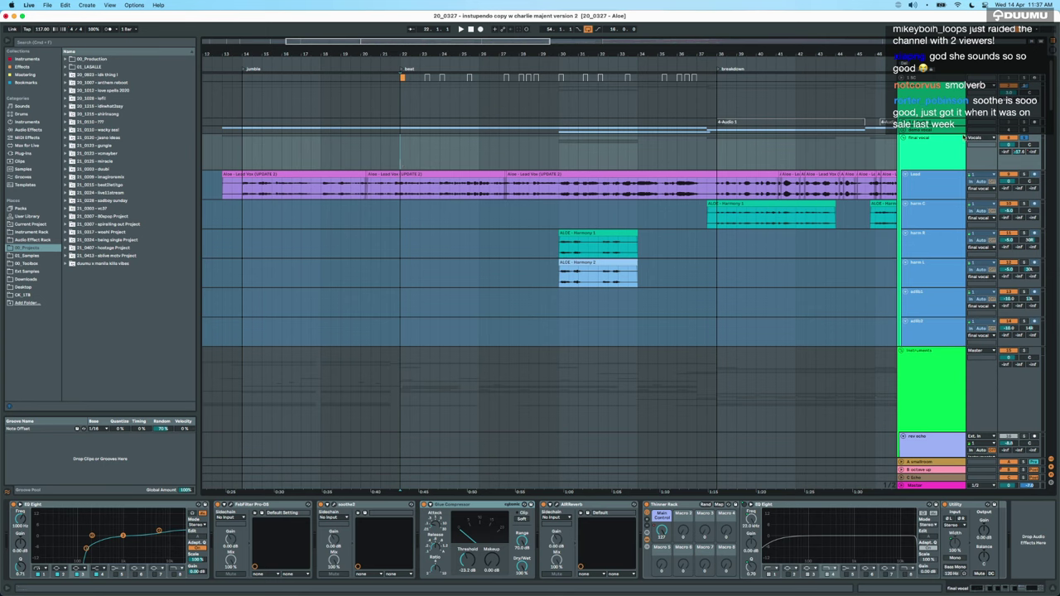
key(space)
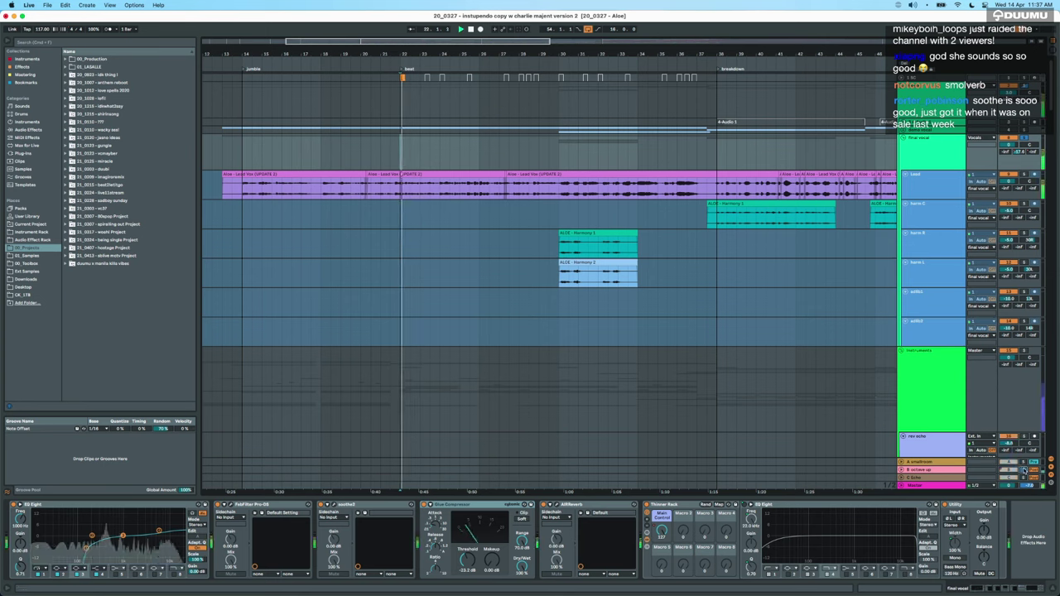
click(953, 427)
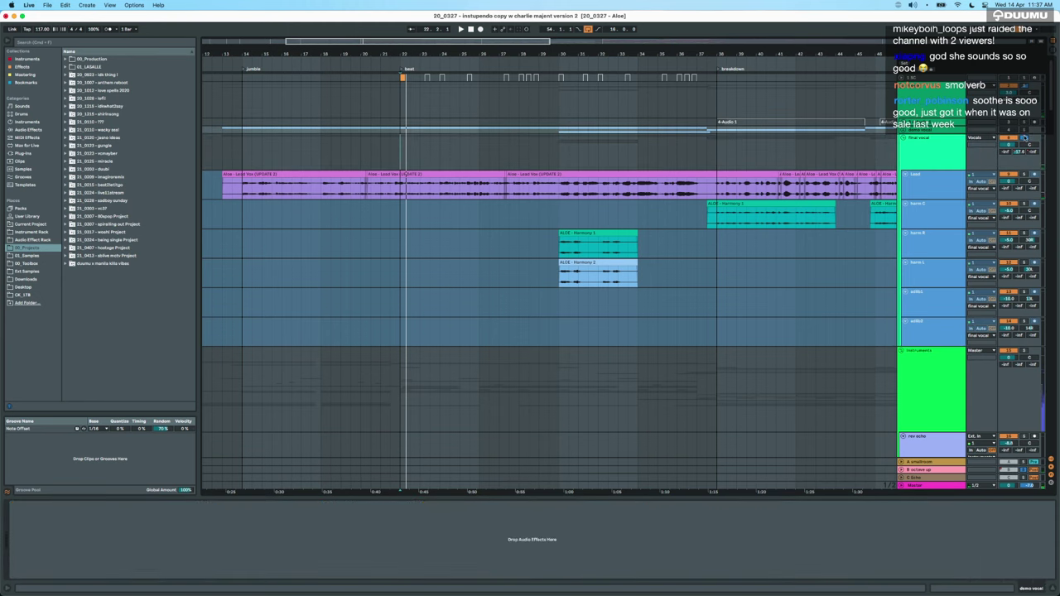
key(space)
click(924, 470)
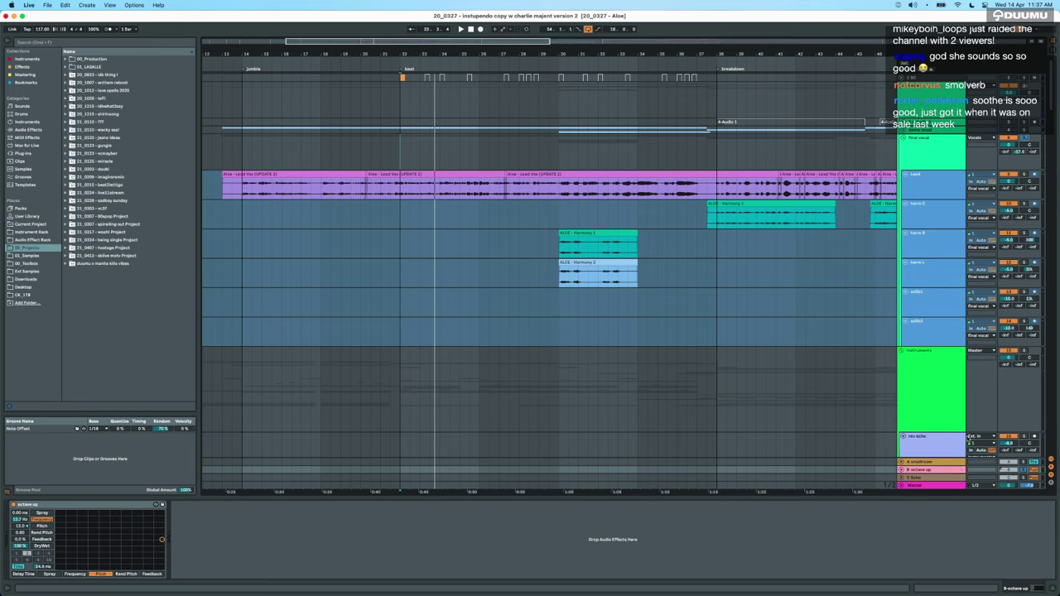
Replay the final vocal group from bar 22 at the start of the beat section.
key(space)
click(401, 215)
key(space)
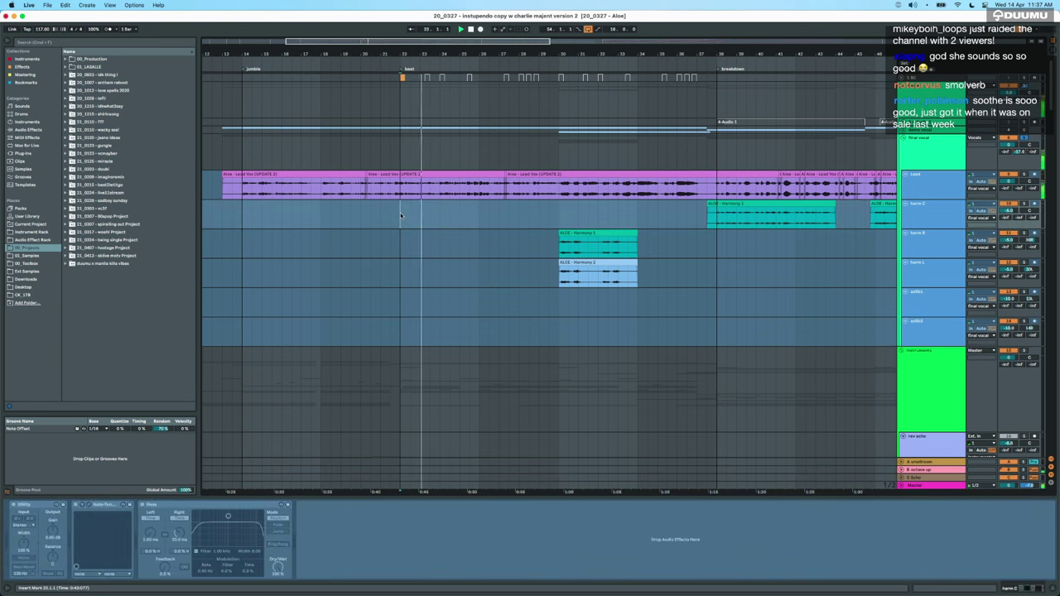
Show the final vocal group's B-octave up send automation across the whole arrangement.
key(a)
click(932, 154)
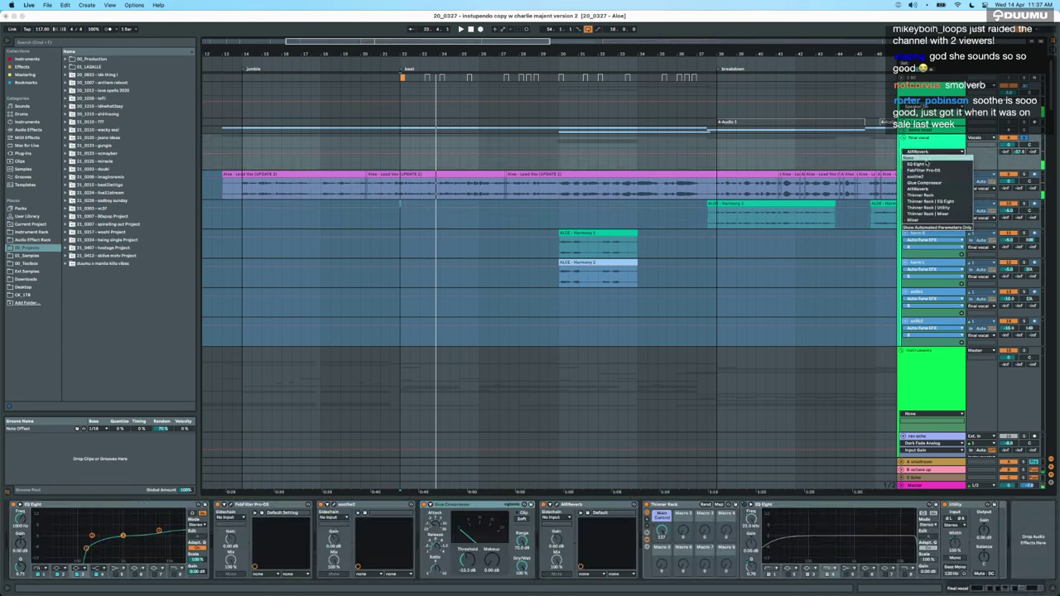
click(921, 194)
click(931, 152)
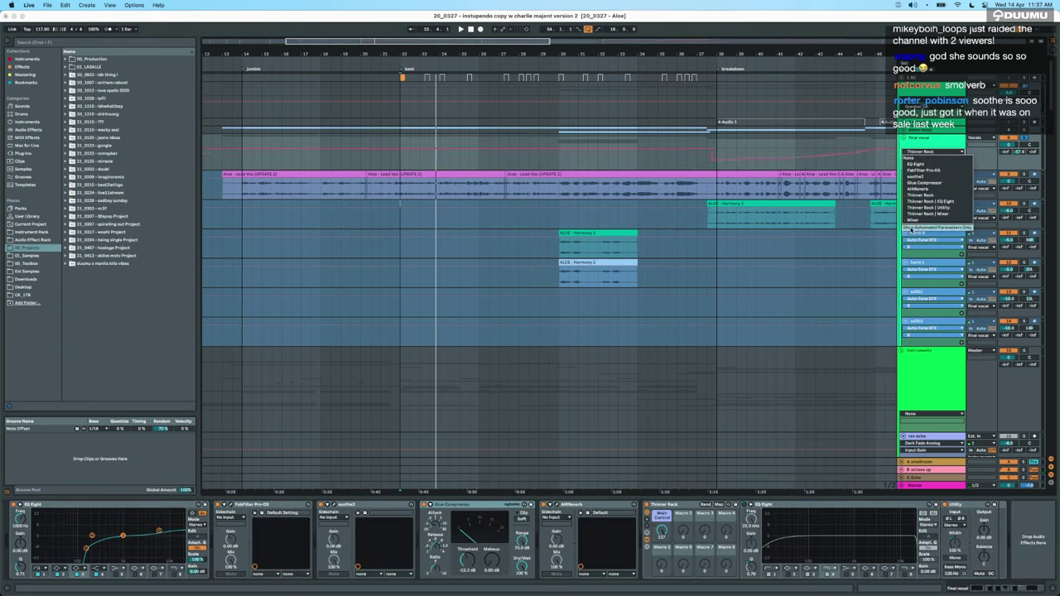
click(918, 221)
click(921, 159)
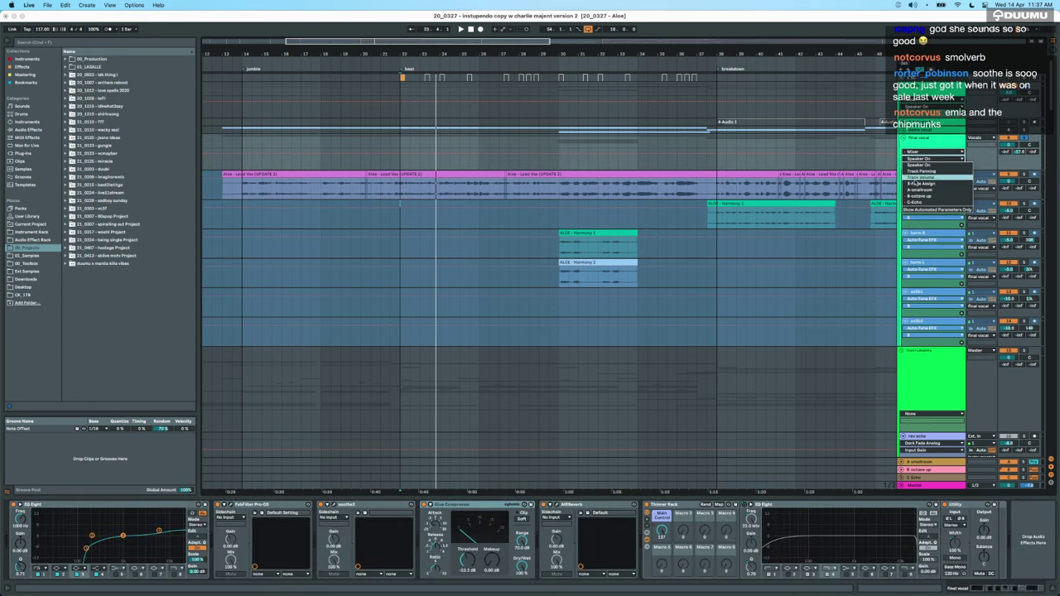
click(913, 197)
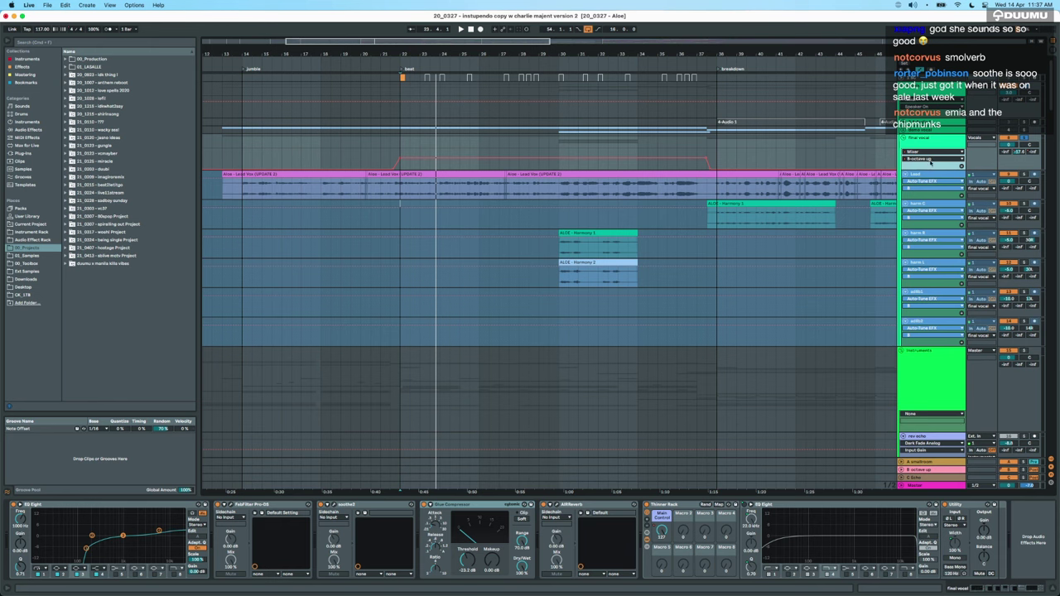
key(minus)
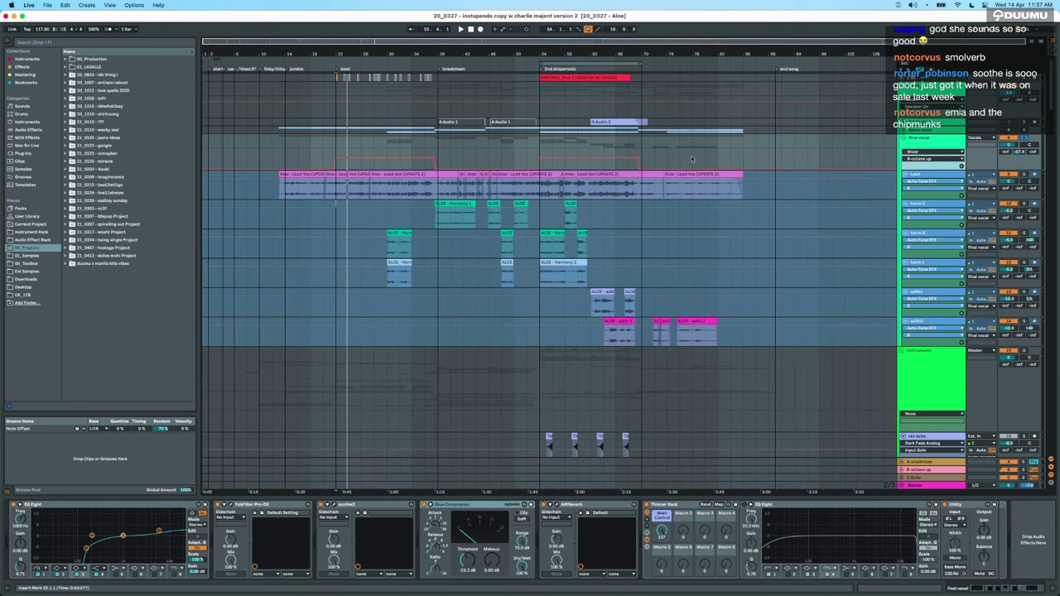
Switch the final vocal group's automation lane to the C-Echo send and examine its curve at the end of the beat section.
click(917, 164)
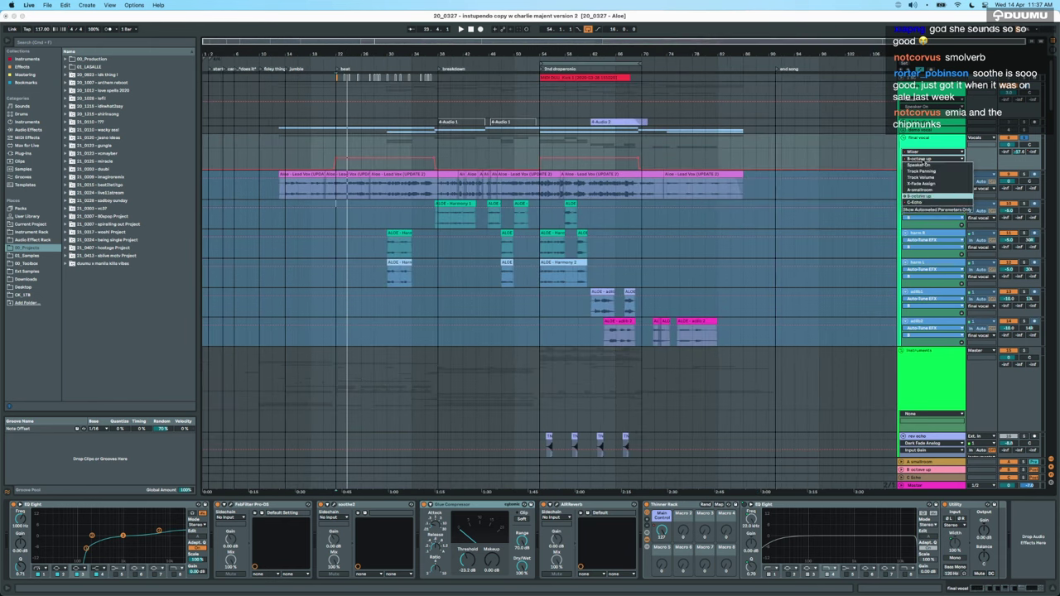
click(914, 204)
scroll(309, 188, up, 5)
scroll(580, 249, down, 5)
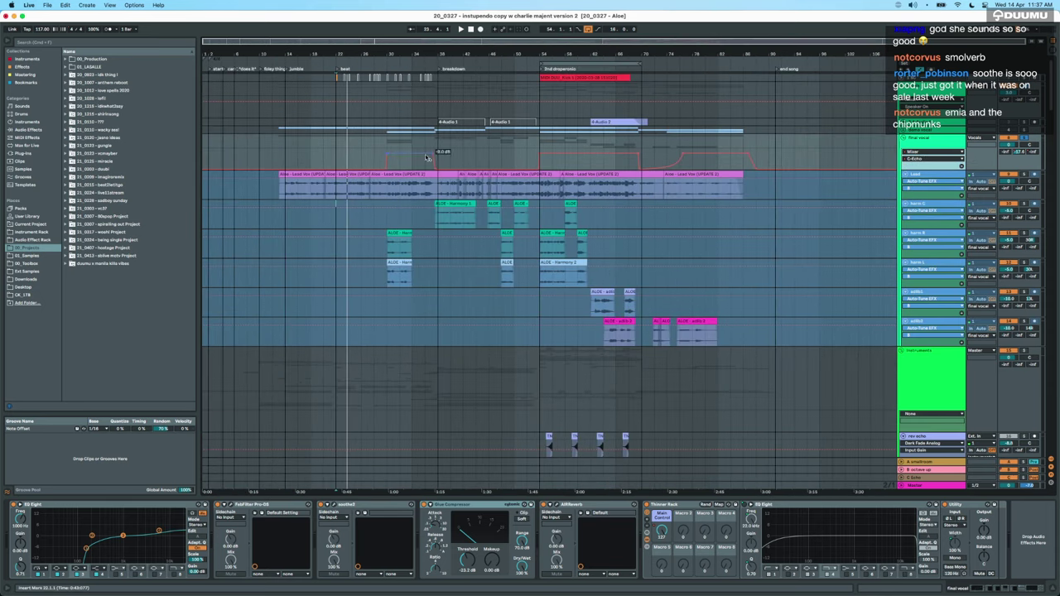
scroll(343, 181, up, 5)
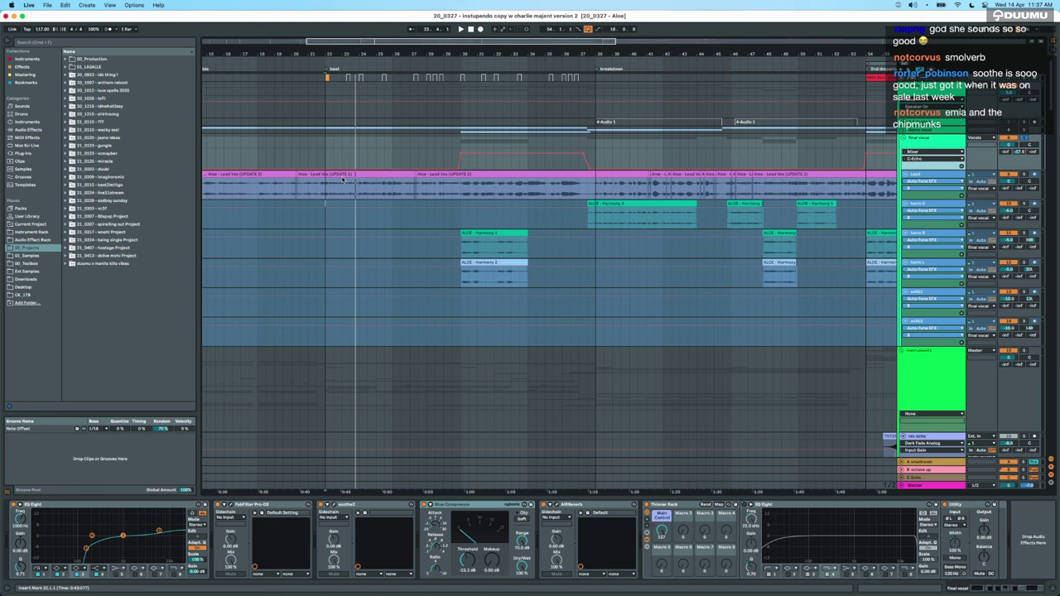
Play the soloed final vocal group from bar 29 through the echo send rise, hiding the automation lanes.
click(453, 160)
key(space)
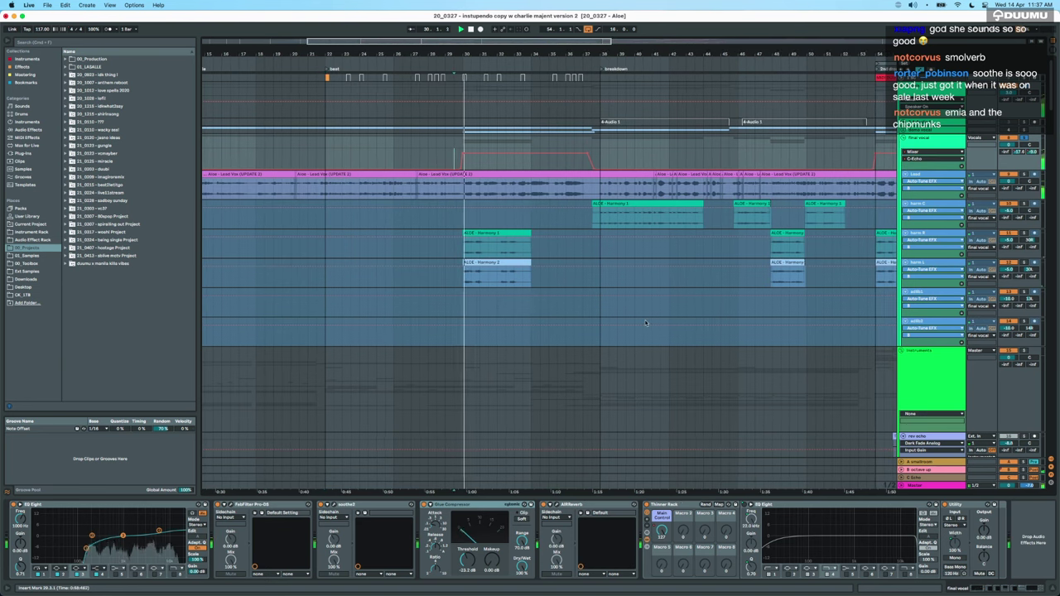
key(a)
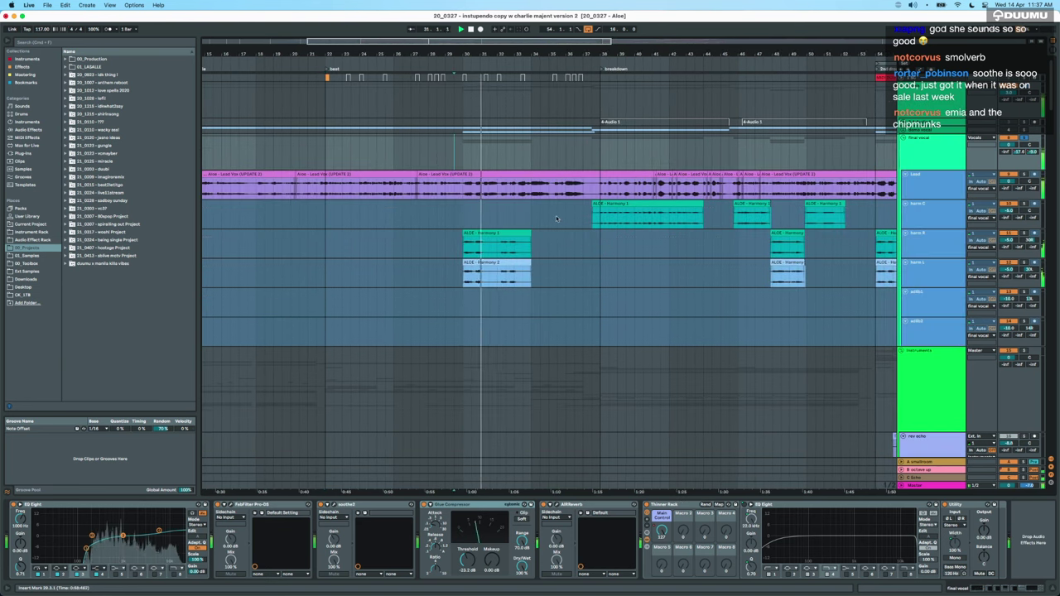
scroll(555, 217, up, 4)
scroll(556, 217, down, 4)
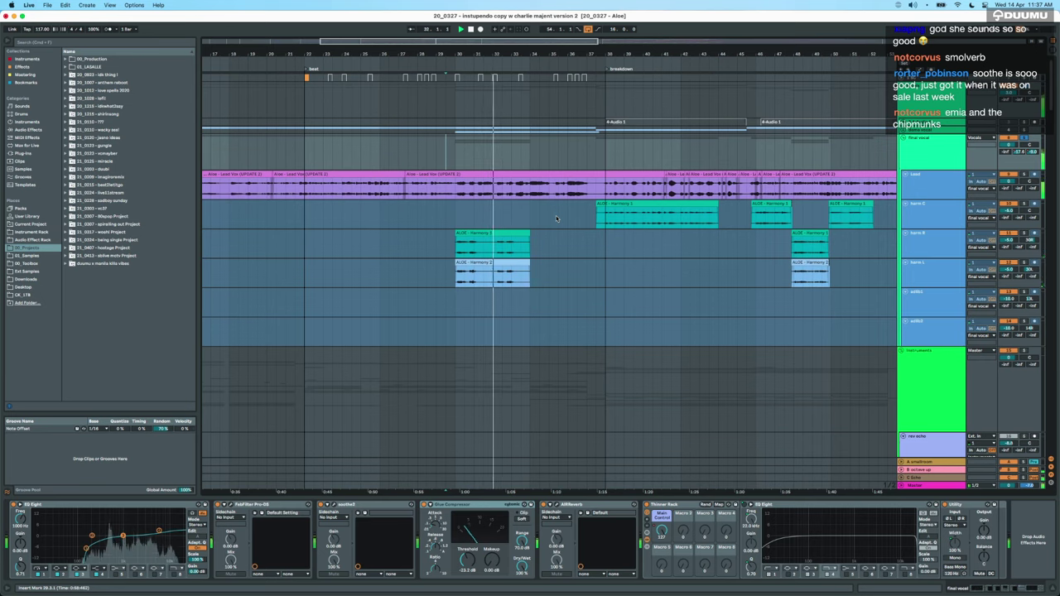
scroll(557, 218, right, 2)
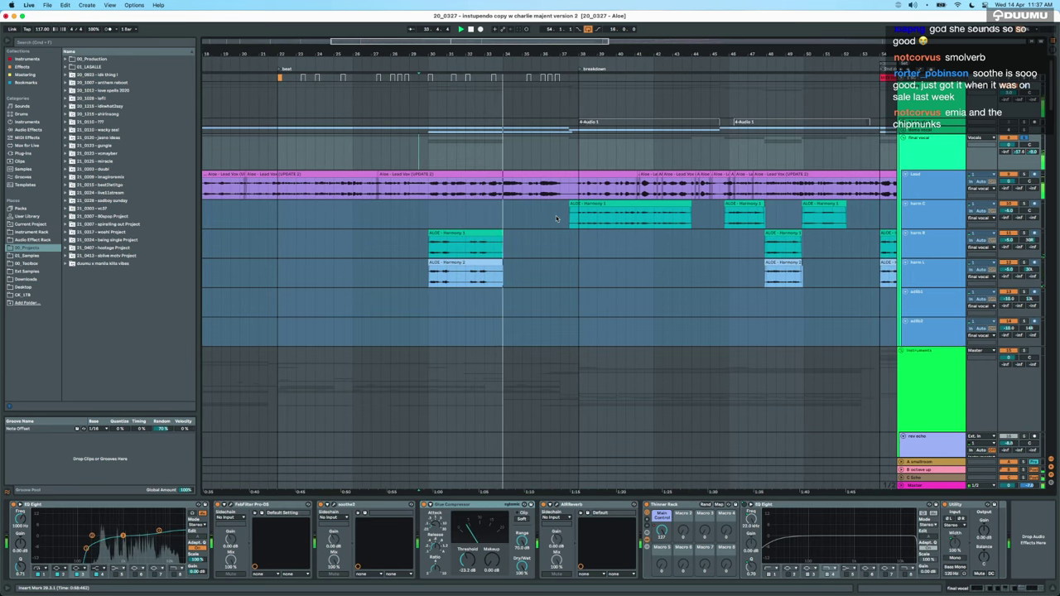
scroll(556, 215, right, 1)
scroll(556, 217, right, 6)
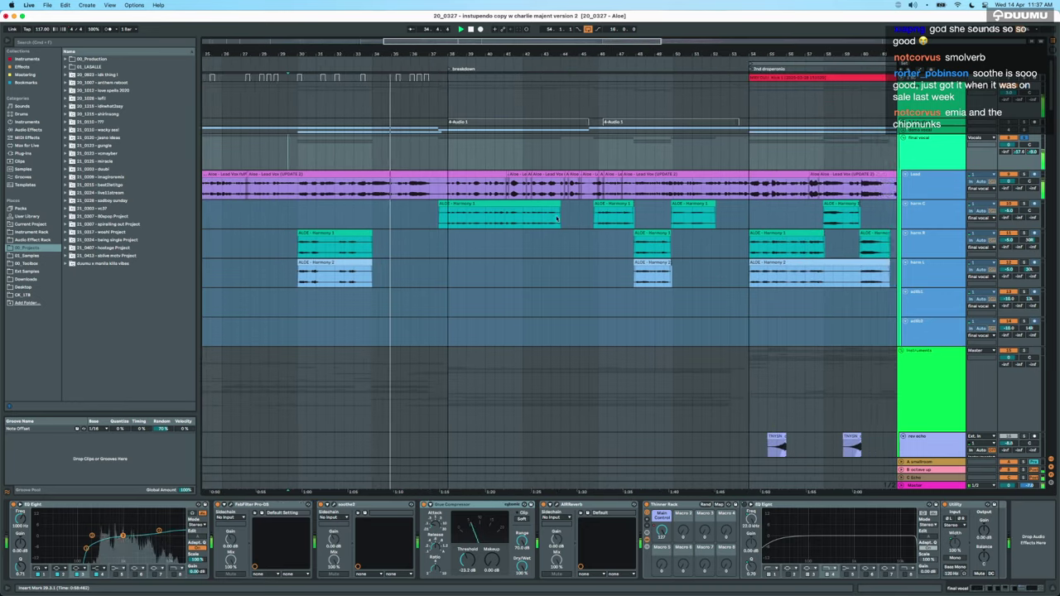
scroll(556, 219, down, 5)
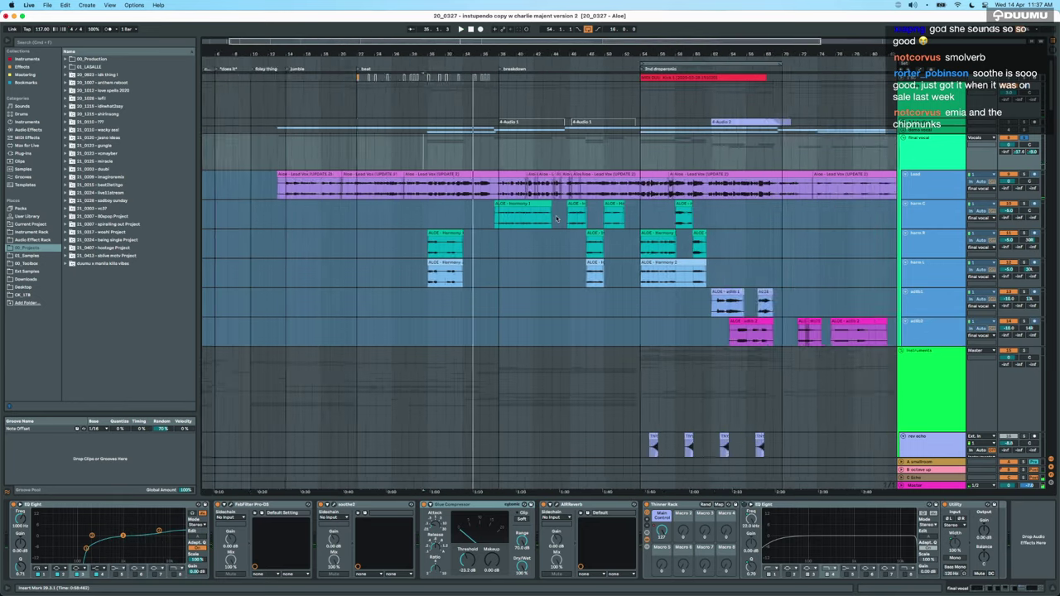
Play the full mix from bar 36 into the breakdown with the final vocal group unsoloed.
click(423, 162)
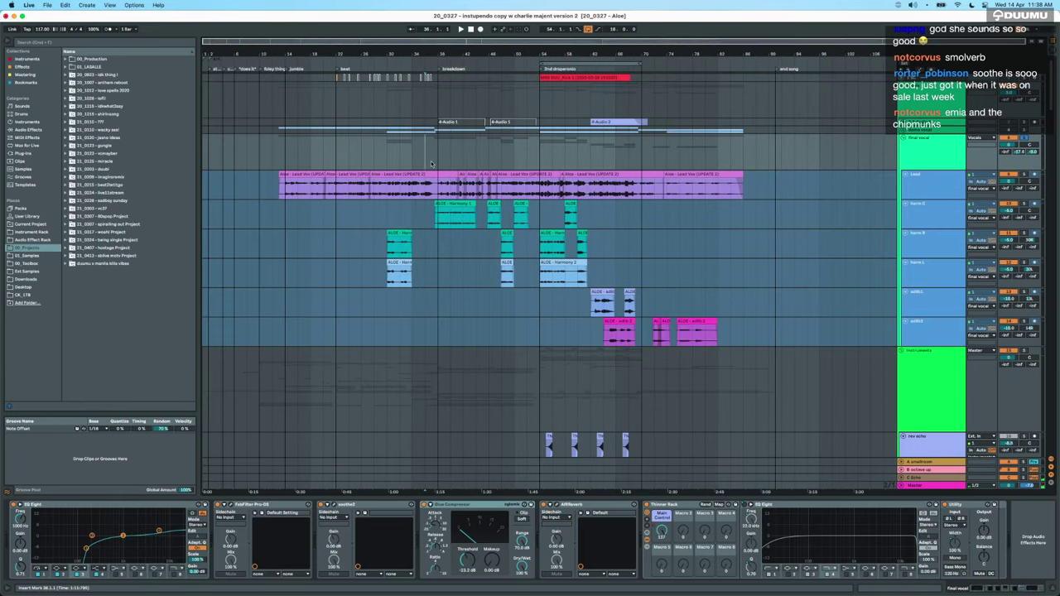
scroll(435, 163, up, 2)
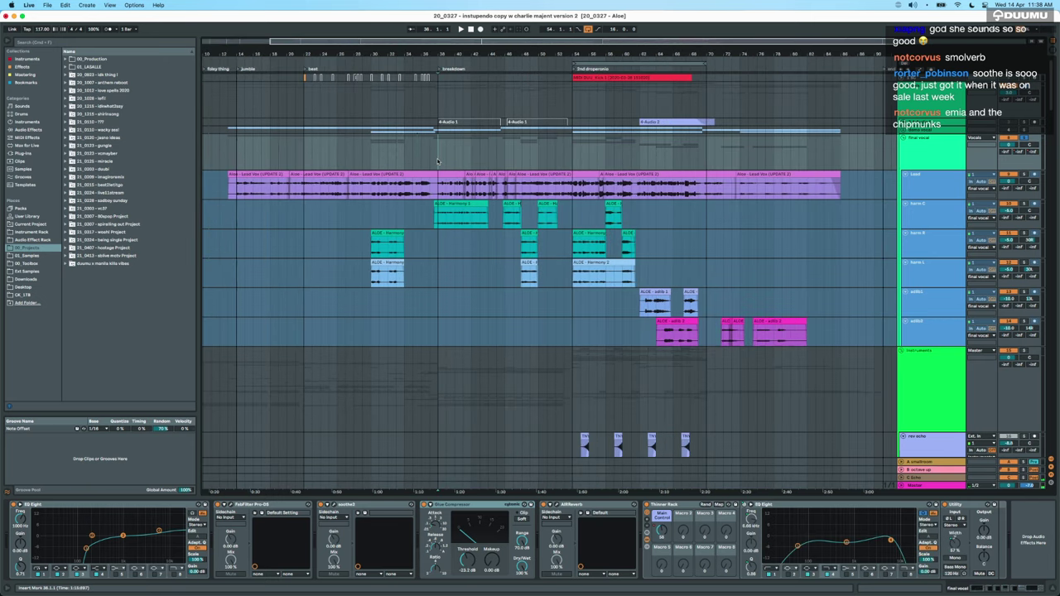
scroll(438, 161, up, 3)
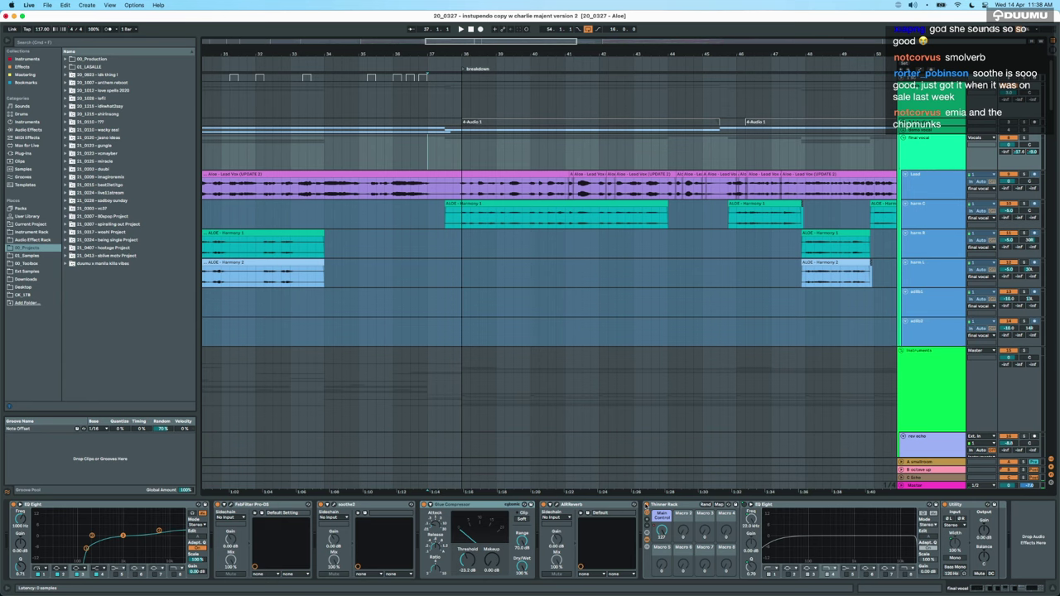
click(406, 160)
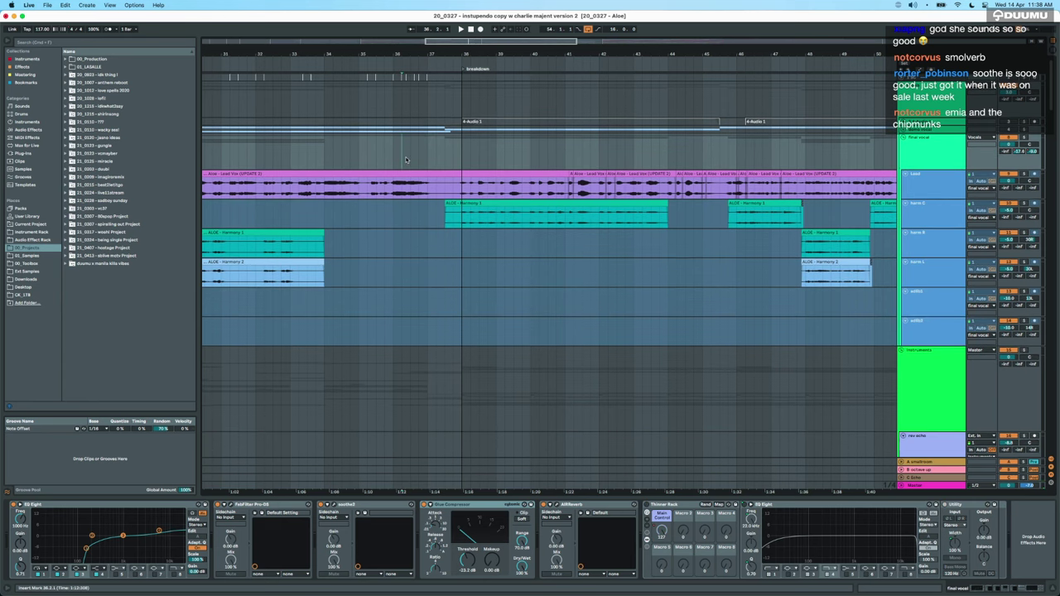
scroll(406, 160, right, 1)
click(374, 161)
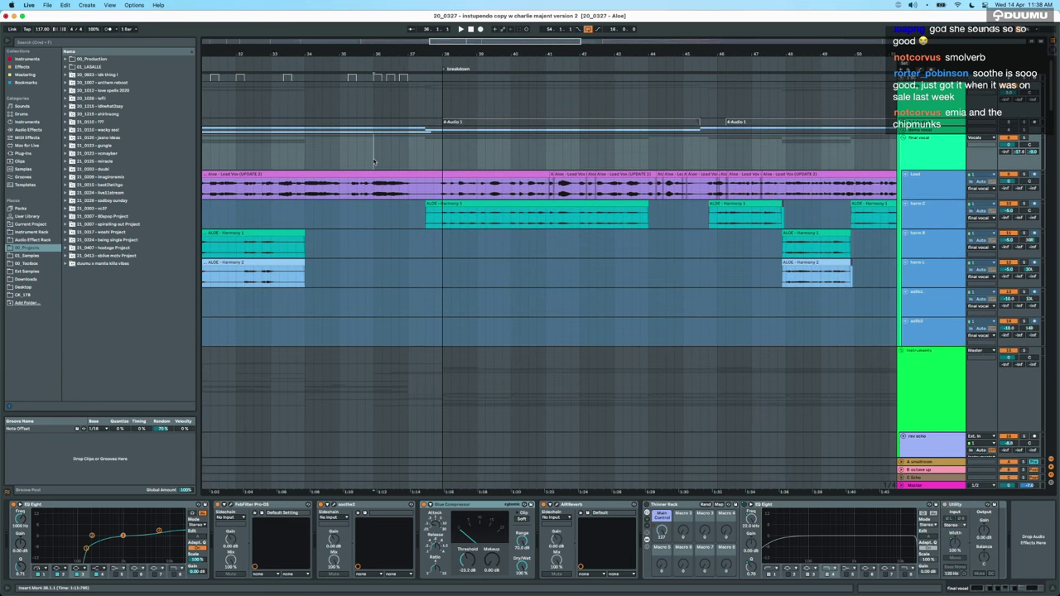
key(space)
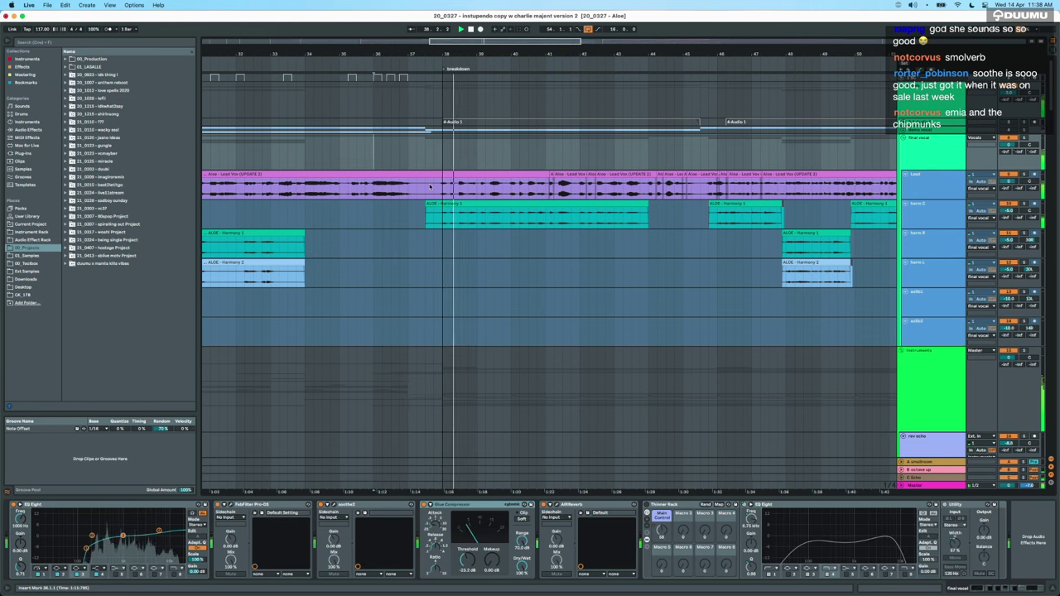
scroll(540, 221, down, 3)
key(minus)
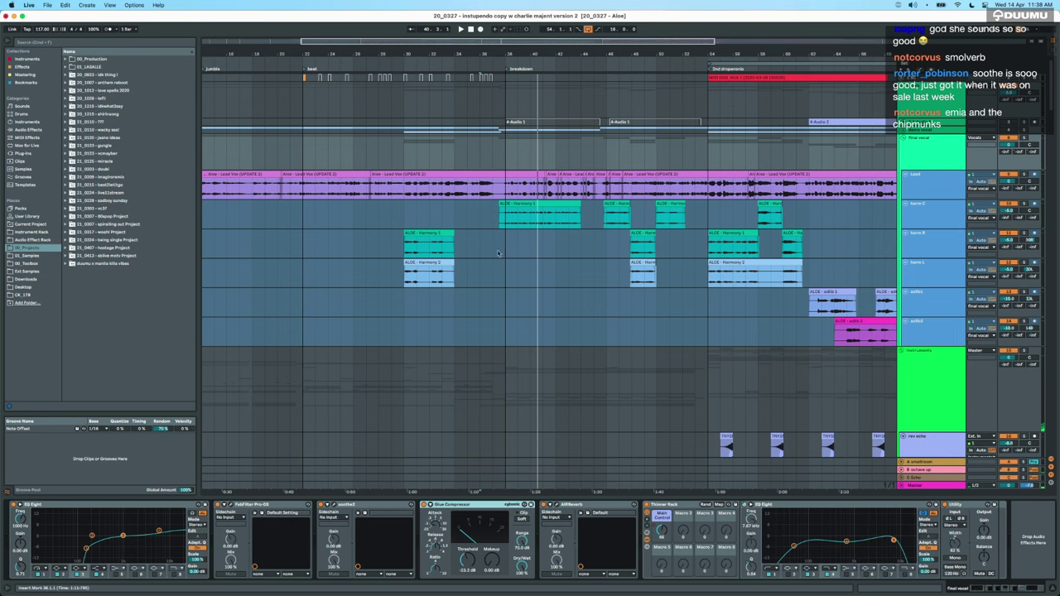
Show the Thinner Rack's Main Control automation on the final vocal group around the breakdown.
key(plus)
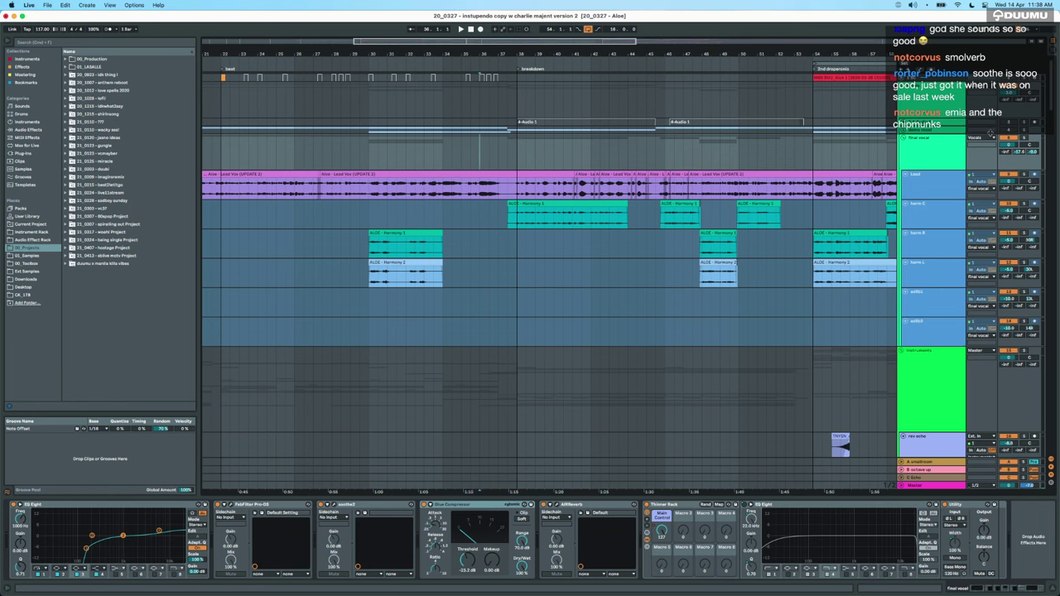
key(a)
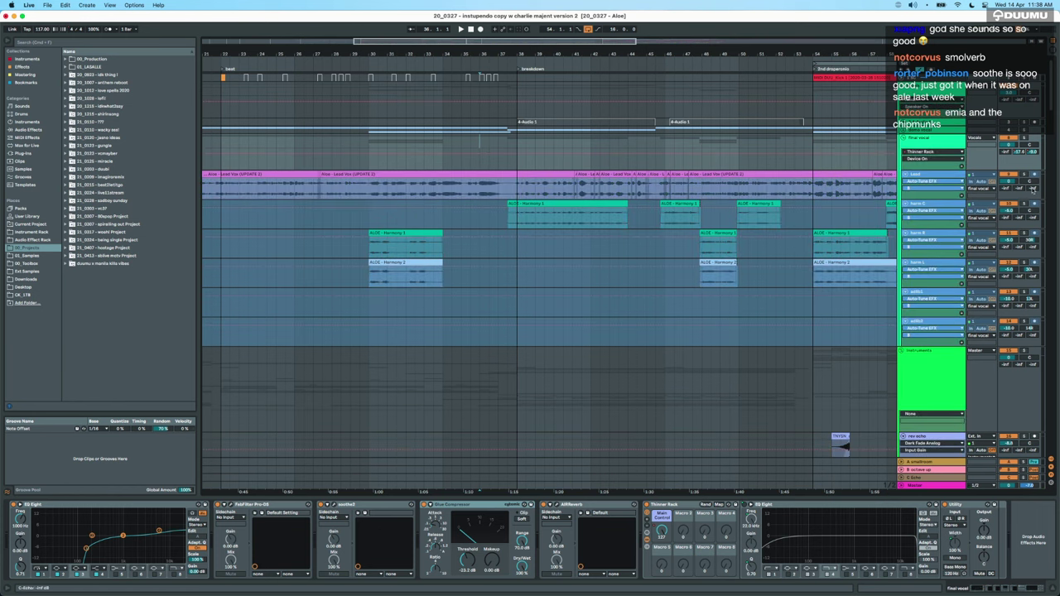
click(664, 535)
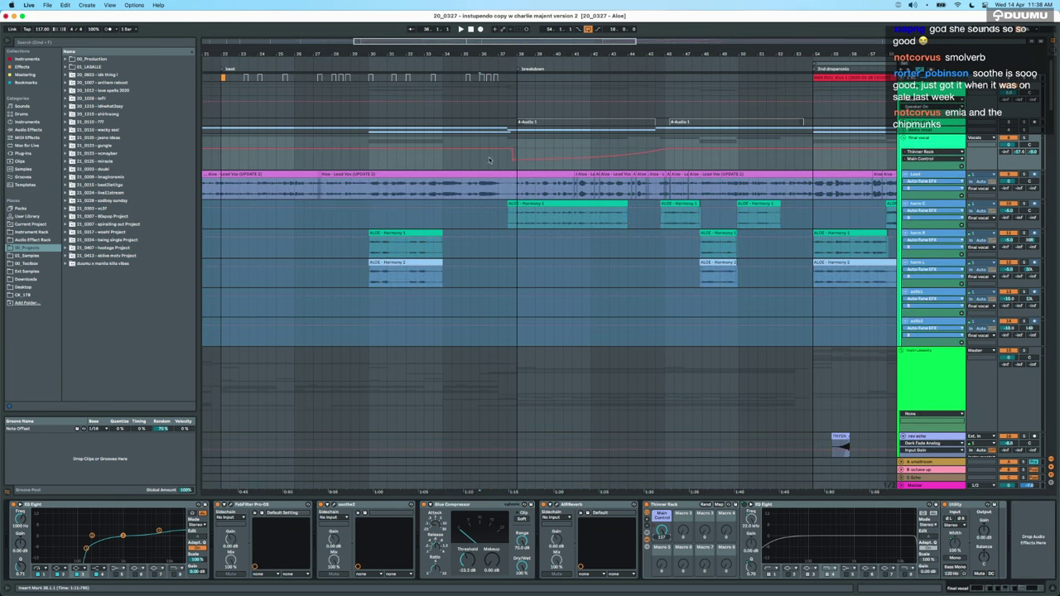
Replay the full mix from bar 36 into the breakdown while following the Main Control automation, and hide the automation lanes.
key(space)
scroll(517, 185, up, 5)
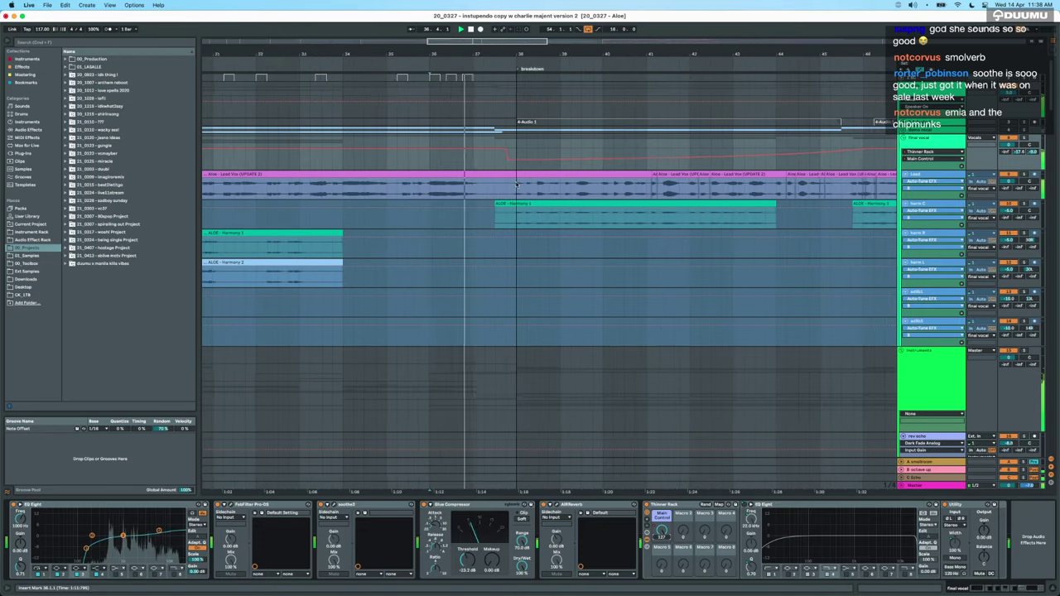
key(minus)
key(minus)
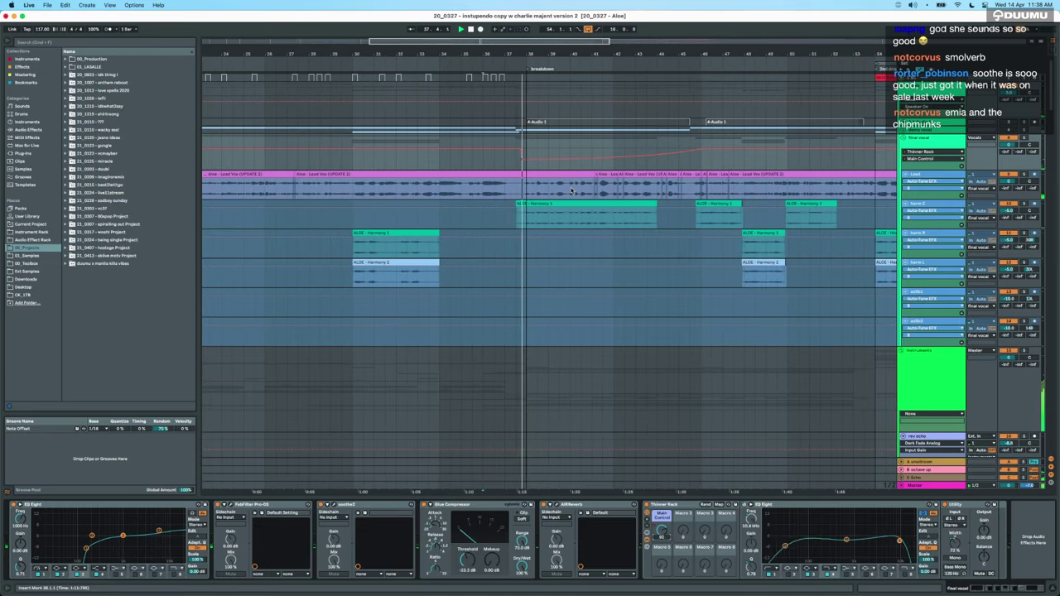
key(a)
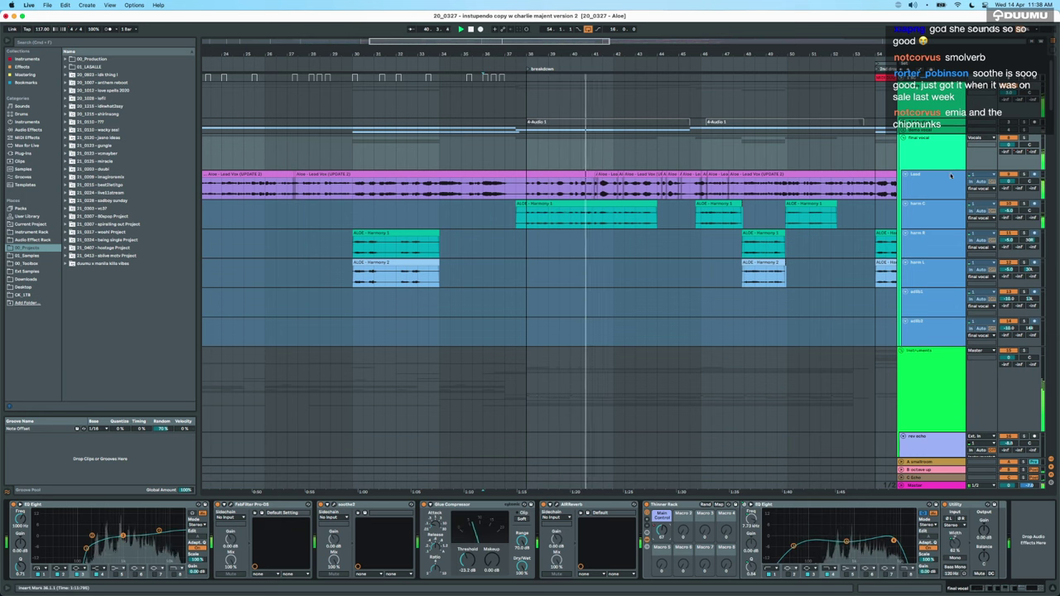
Play the soloed final vocal group from the breakdown start at bar 38 while toggling the Thinner Rack for comparison.
click(532, 160)
key(space)
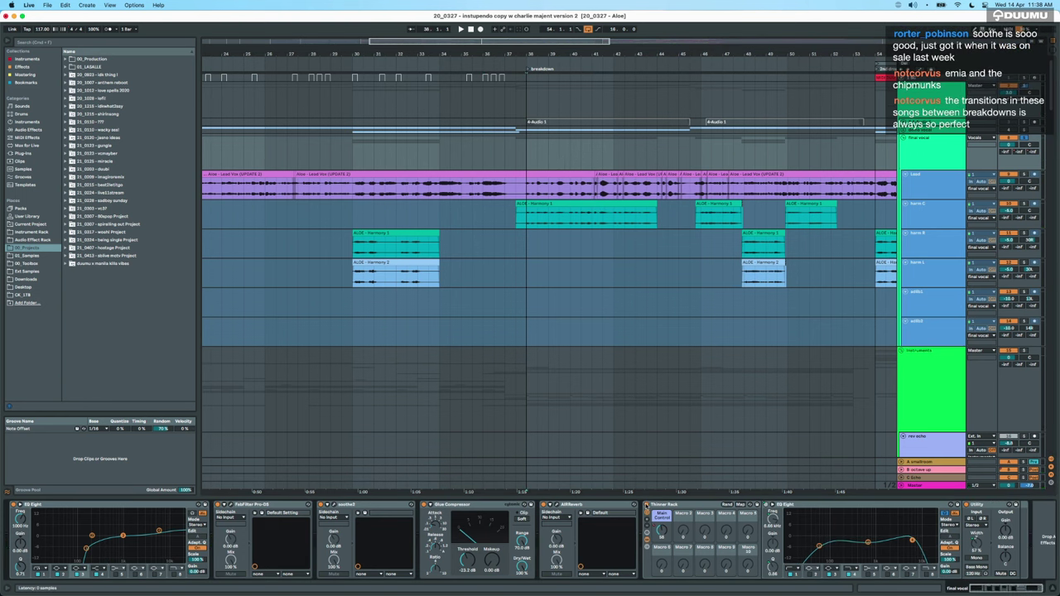
key(space)
click(646, 504)
key(space)
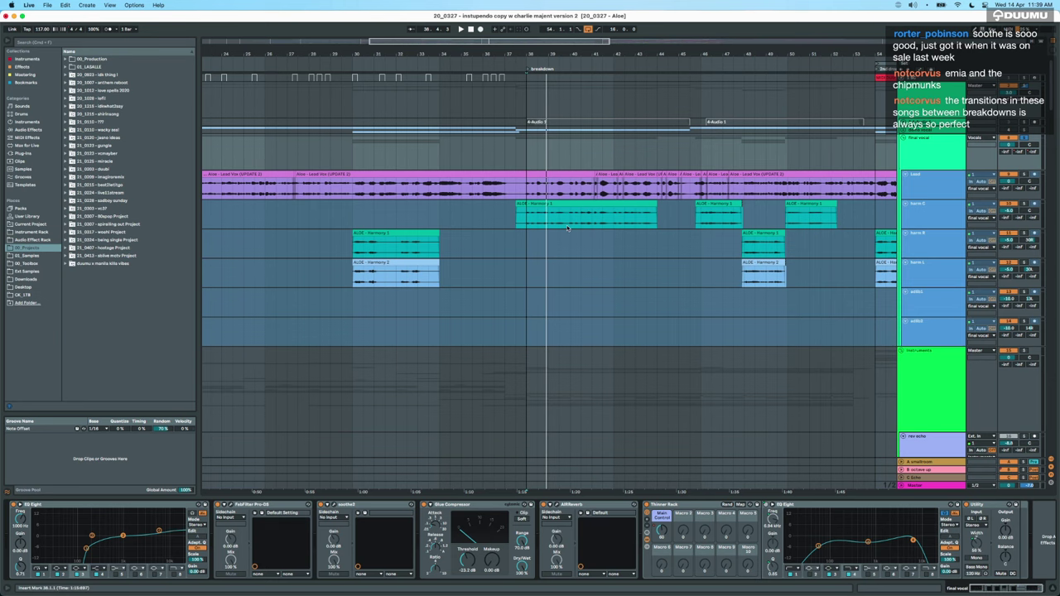
Look over the full arrangement, examining the drum, noise and instrument tracks below the vocals.
scroll(567, 227, down, 2)
click(539, 160)
scroll(539, 159, down, 5)
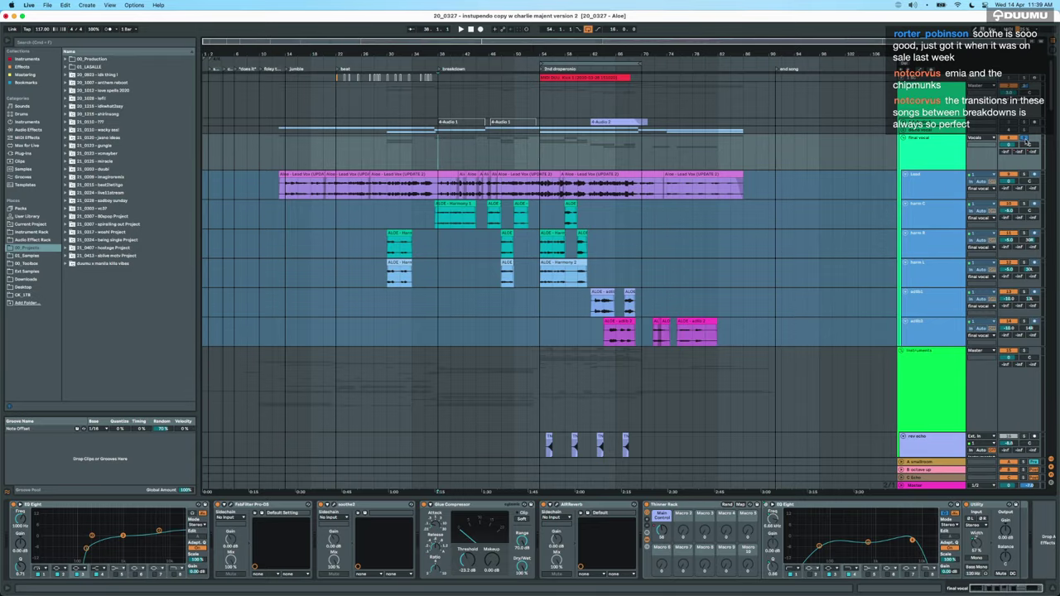
scroll(600, 316, down, 15)
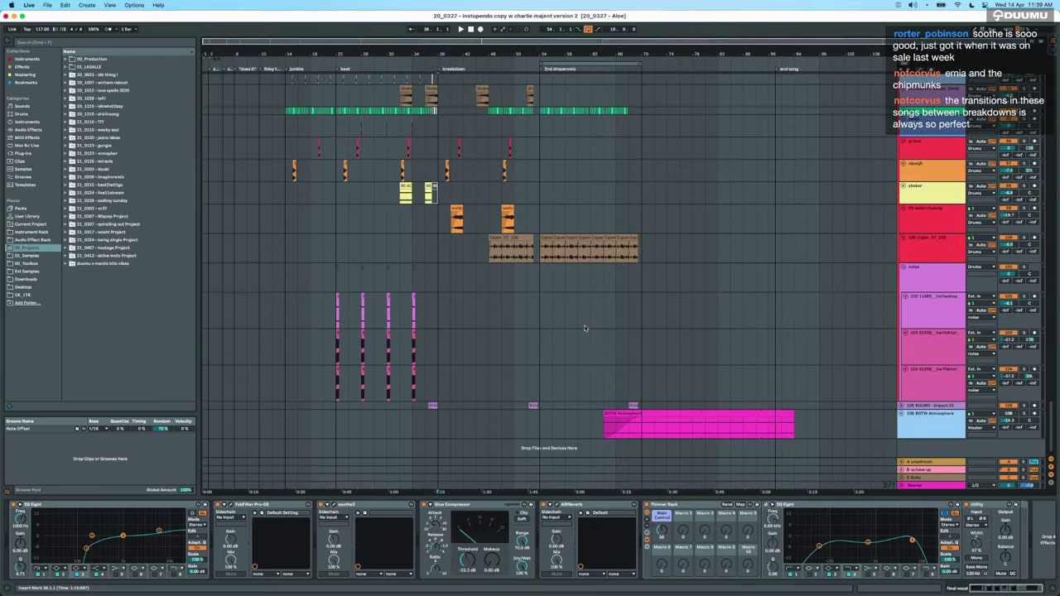
scroll(585, 329, up, 1)
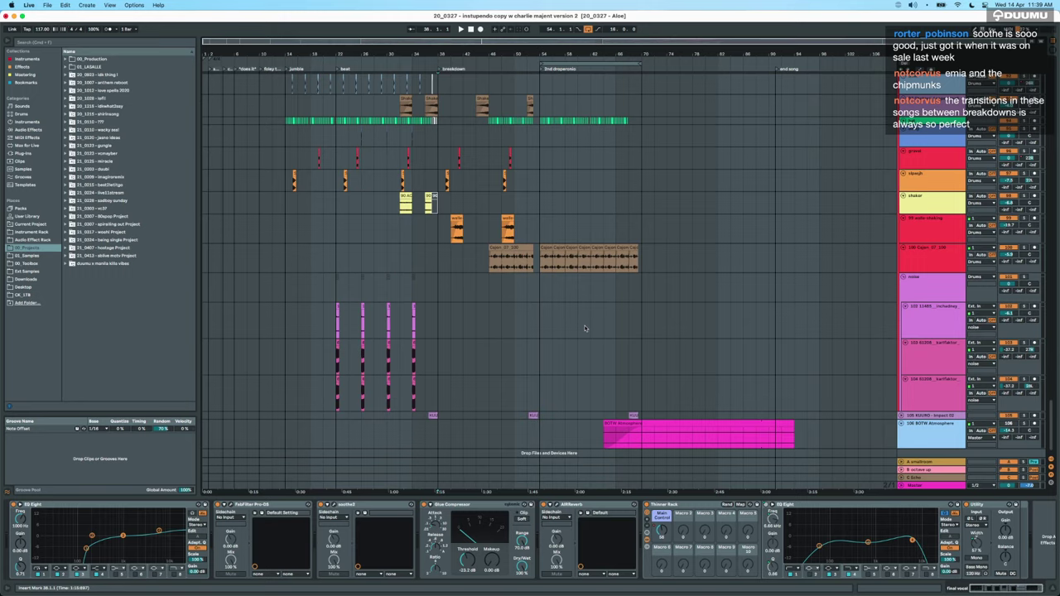
scroll(585, 329, up, 15)
scroll(585, 328, down, 16)
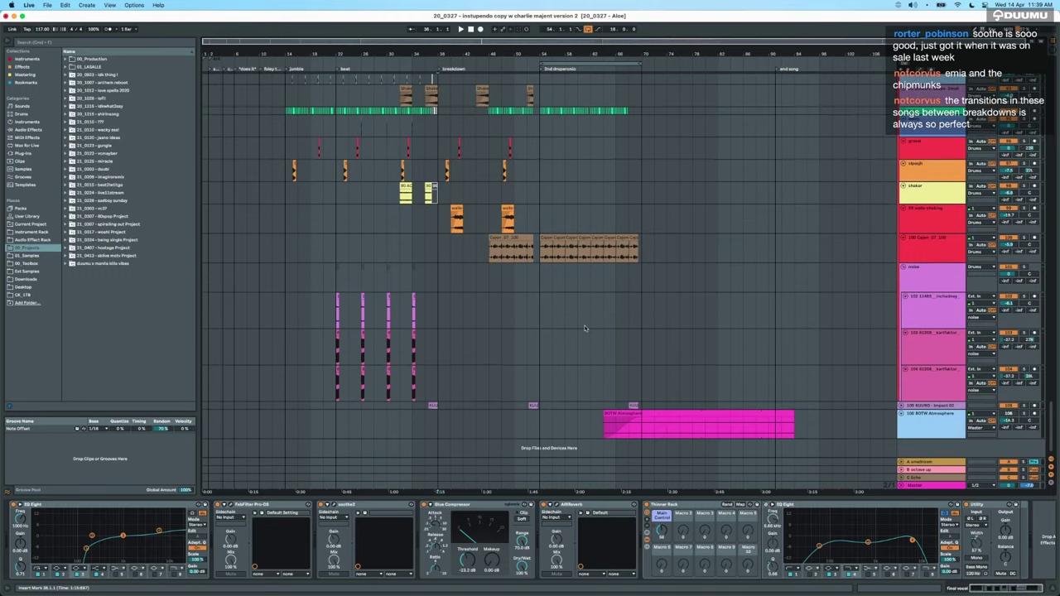
scroll(585, 329, up, 15)
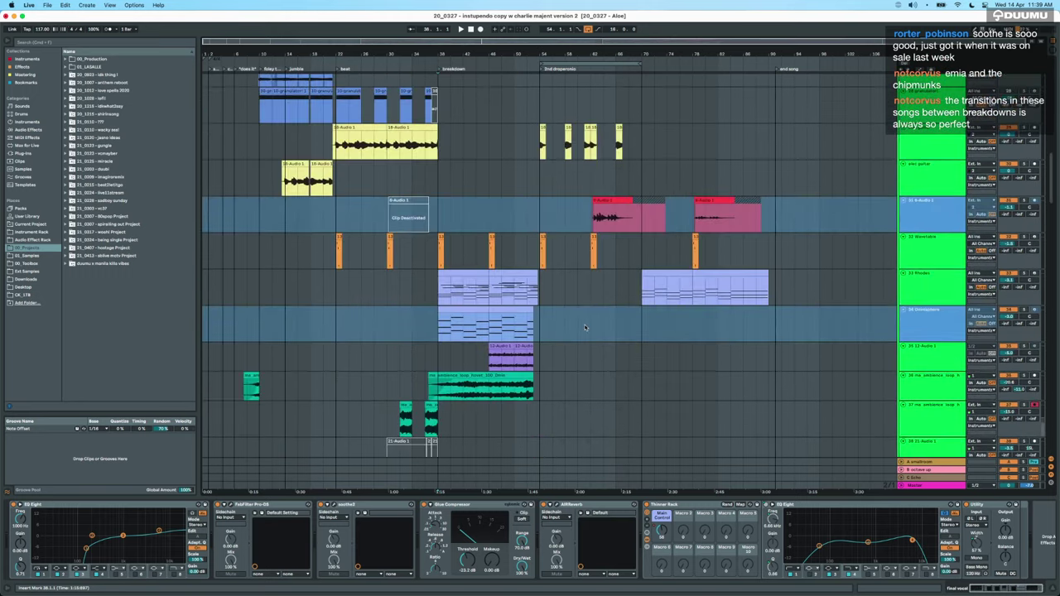
scroll(585, 329, up, 10)
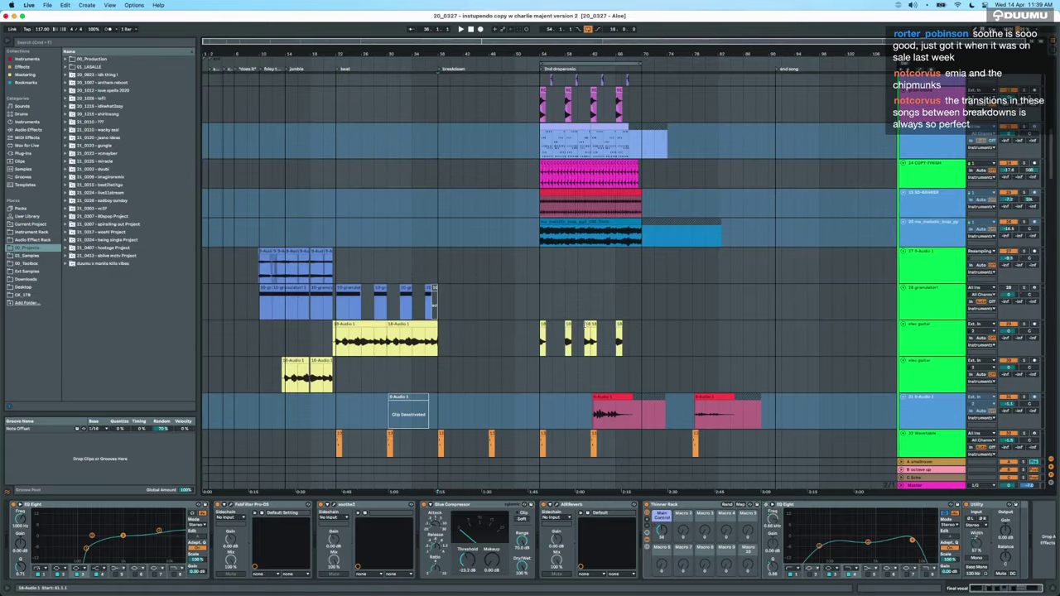
Return to the Instruments group below the vocals and step the playback position around the start of the breakdown.
scroll(590, 328, up, 2)
scroll(585, 329, down, 4)
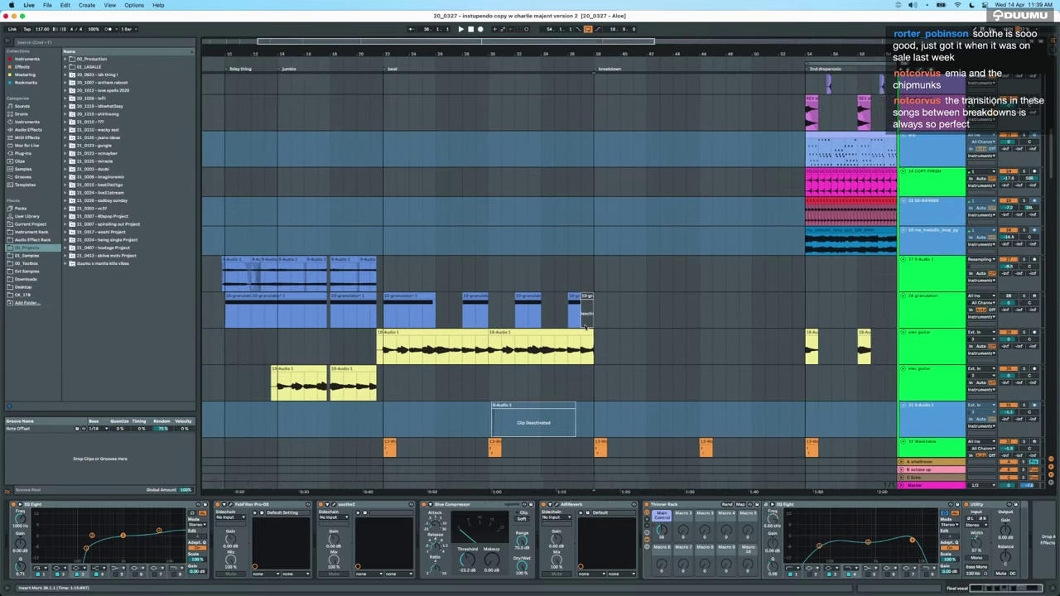
scroll(585, 329, up, 6)
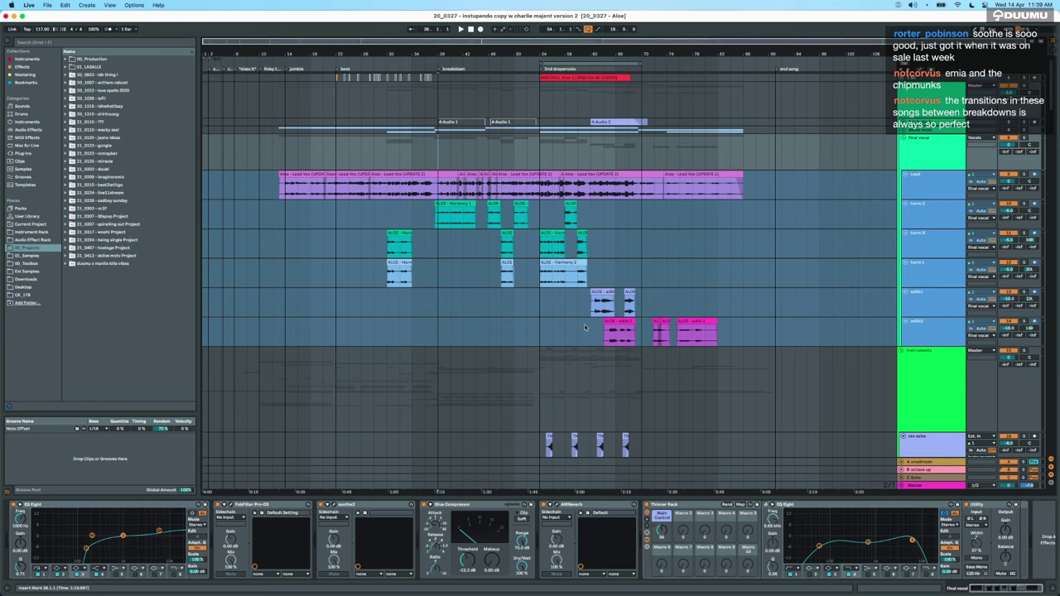
drag(370, 379, 485, 379)
click(467, 378)
key(Left)
key(Left)
key(Left)
key(Left)
key(Left)
key(Right)
key(Right)
key(Right)
key(Left)
key(Left)
key(shift+Right)
key(shift+Right)
key(shift+Left)
key(shift+Left)
key(shift+Right)
key(shift+Right)
key(Right)
key(Left)
key(shift+Left)
key(shift+Left)
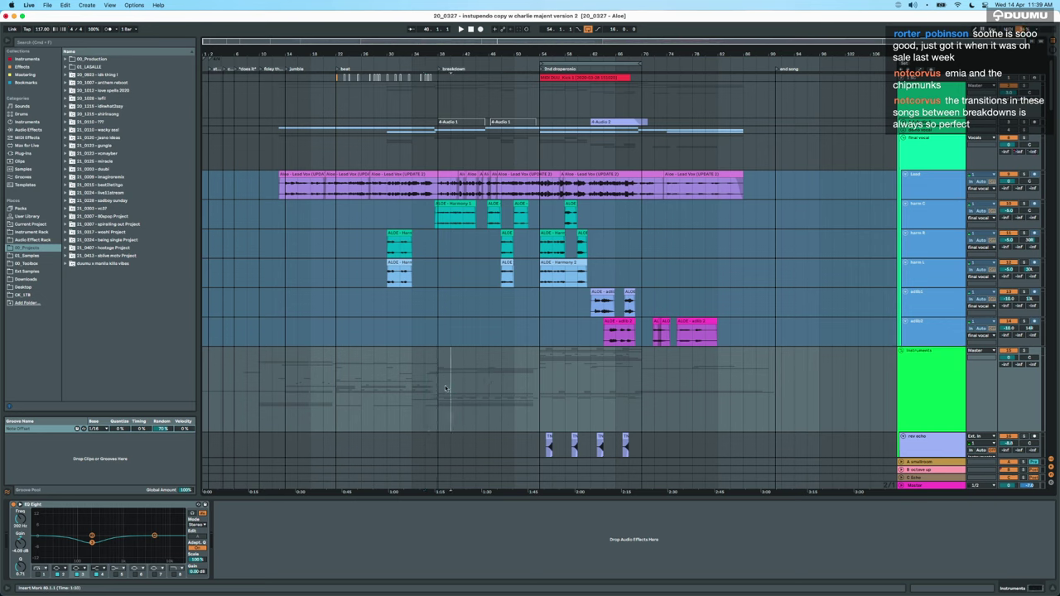
Play the soloed Instruments group from bar 36 into the breakdown while viewing its tracks.
scroll(511, 378, down, 20)
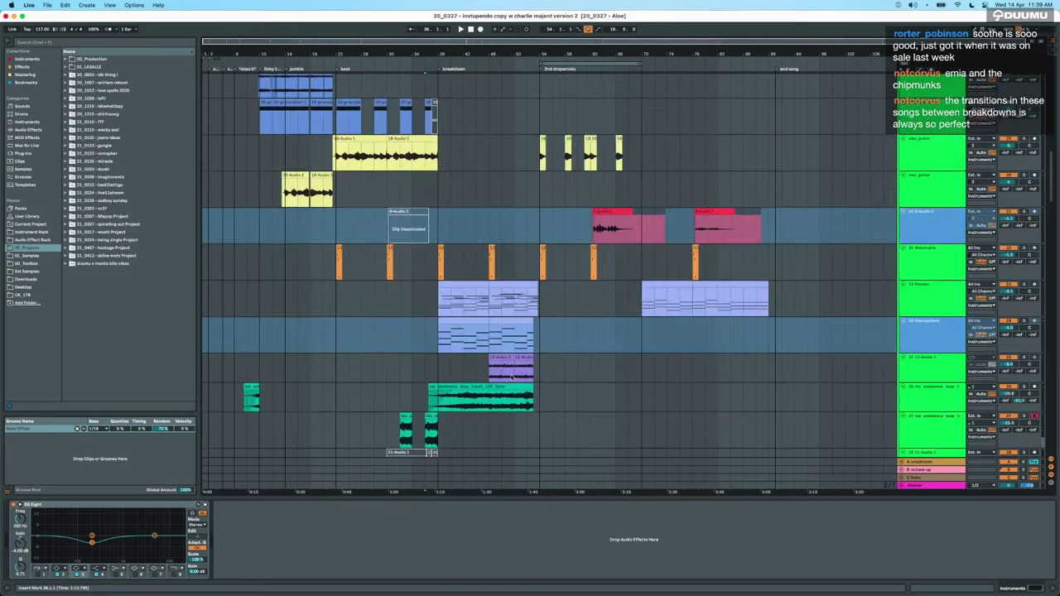
scroll(511, 377, up, 5)
scroll(511, 378, up, 10)
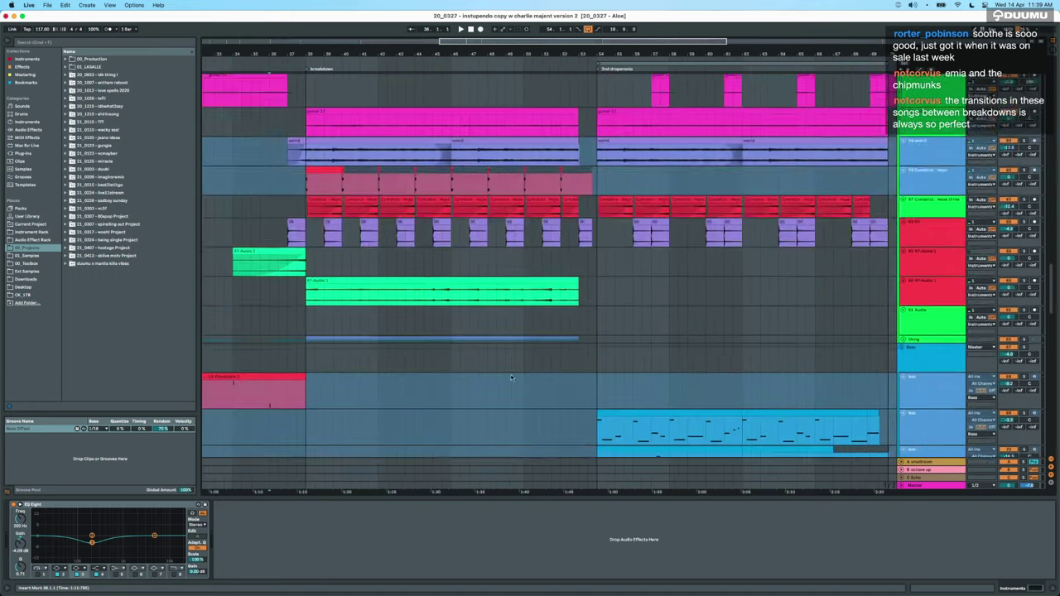
scroll(511, 378, up, 1)
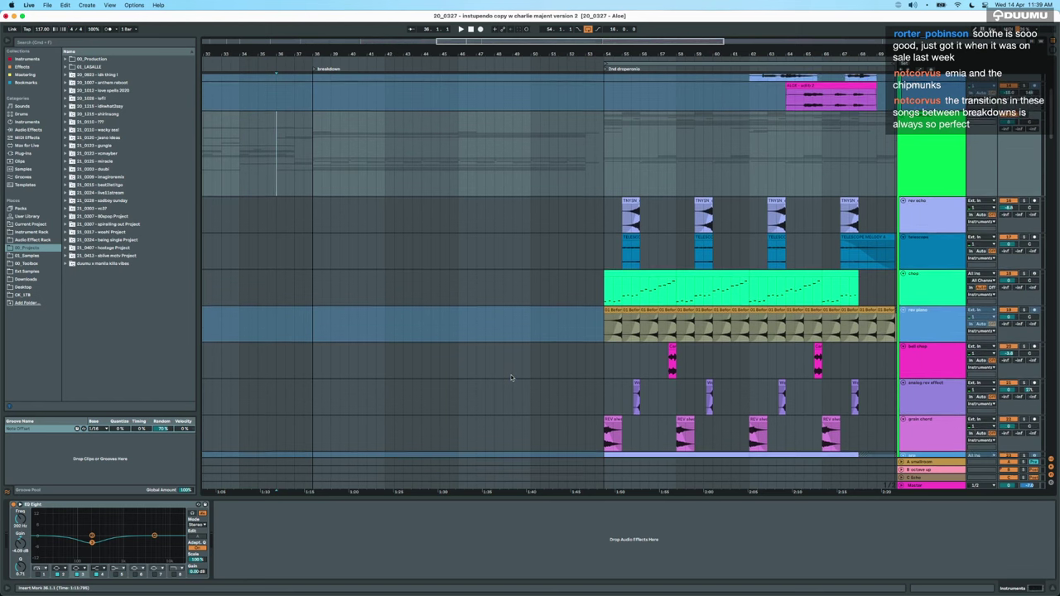
key(space)
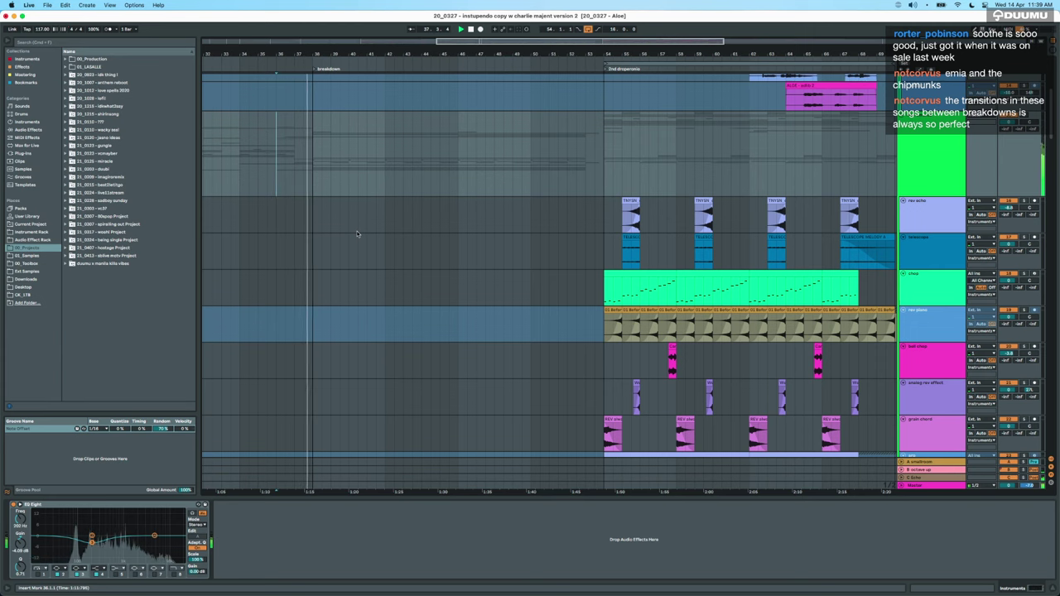
key(space)
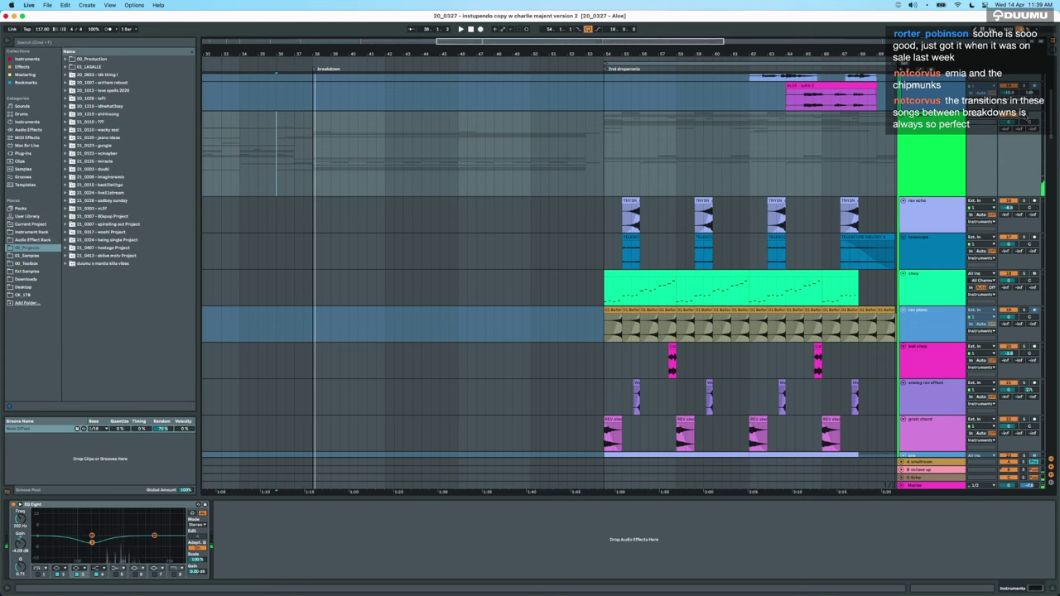
Examine the instrument and drum tracks around bar 37, including the clips deactivated just before the breakdown.
click(295, 156)
scroll(295, 157, up, 5)
scroll(295, 157, left, 6)
scroll(295, 156, down, 6)
scroll(295, 157, down, 15)
scroll(295, 161, up, 4)
scroll(295, 161, right, 6)
scroll(294, 165, down, 4)
scroll(295, 164, left, 3)
scroll(294, 165, down, 3)
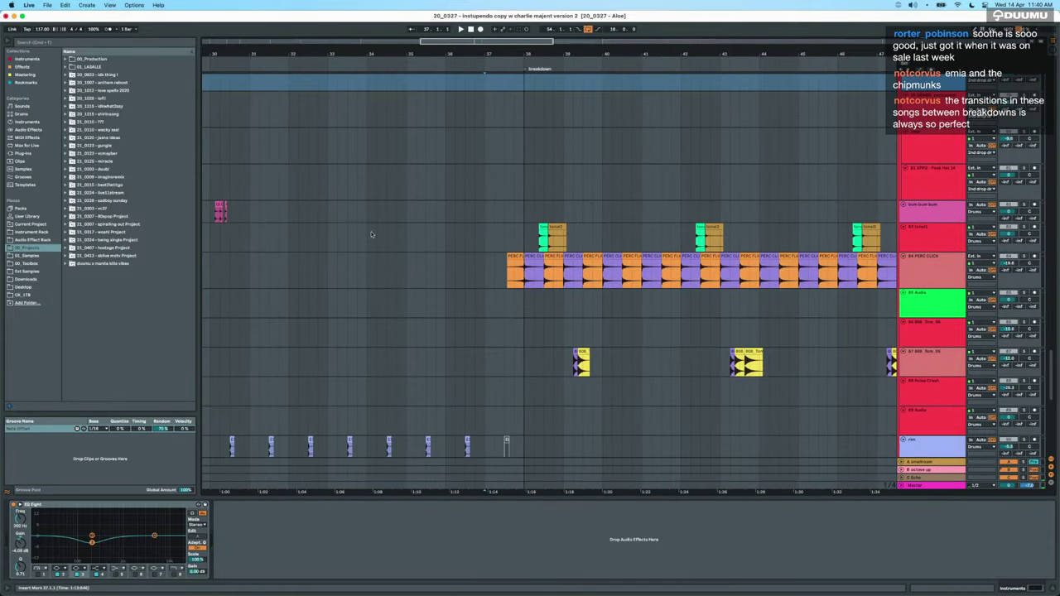
scroll(393, 253, down, 5)
scroll(480, 302, up, 5)
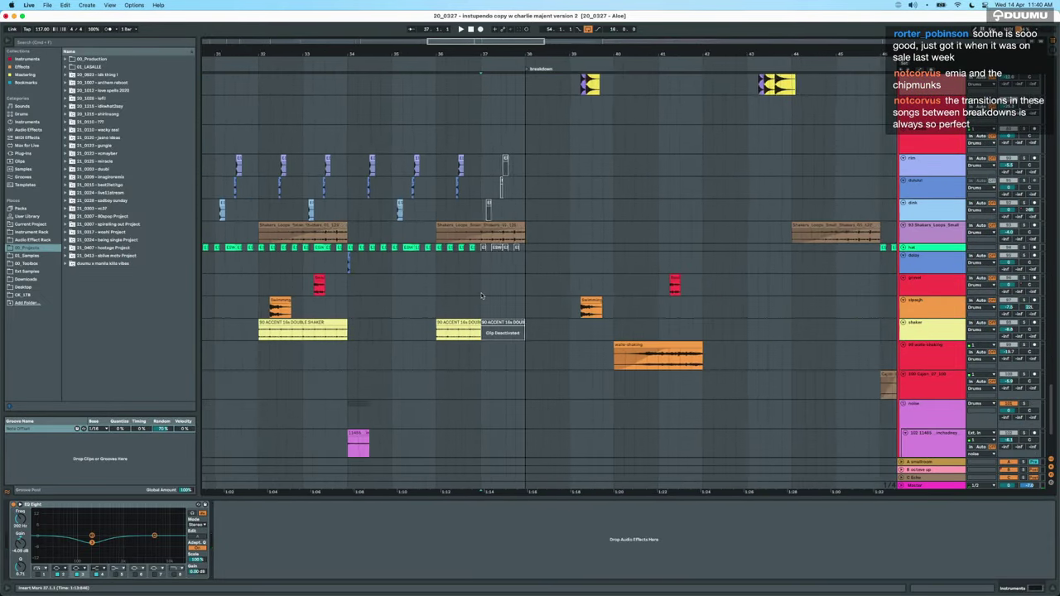
Highlight bars 36 to 38 on the gravel track, and replay the transition from bar 36 with the instrument tracks in view.
drag(480, 296, 416, 287)
scroll(416, 287, down, 3)
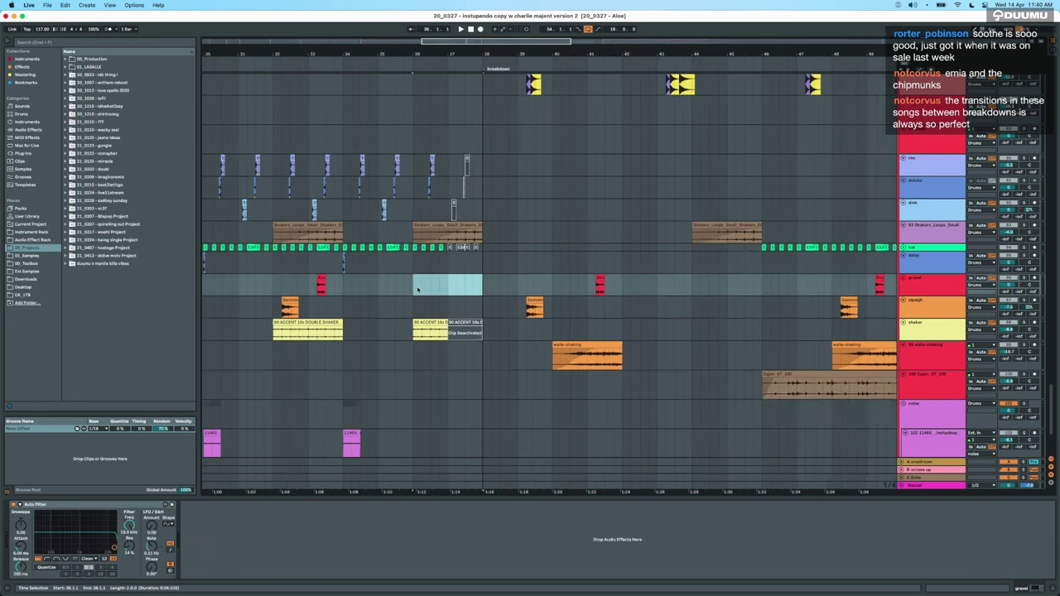
scroll(417, 286, down, 10)
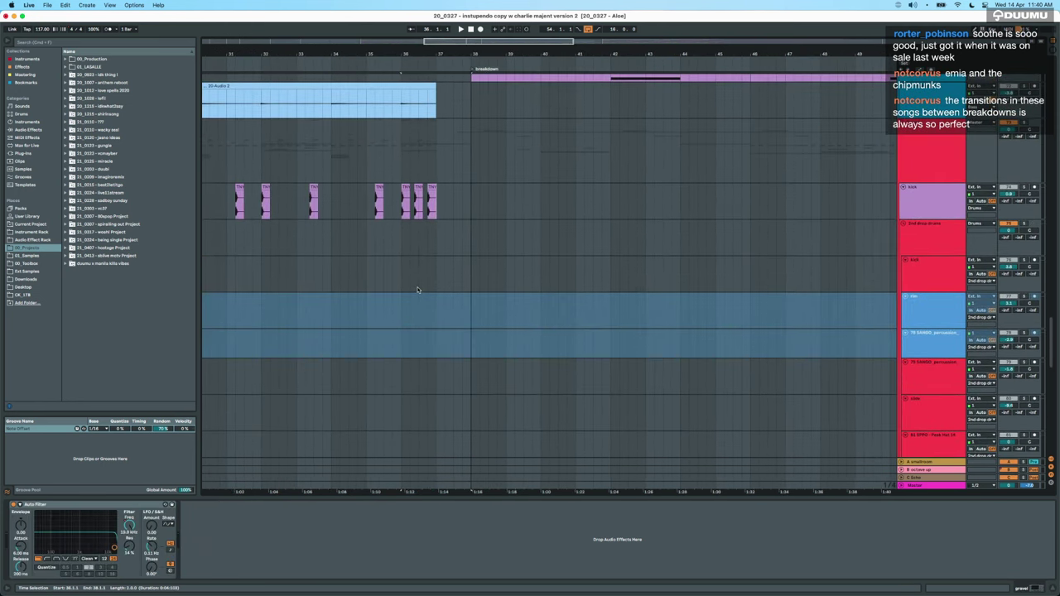
scroll(417, 289, up, 10)
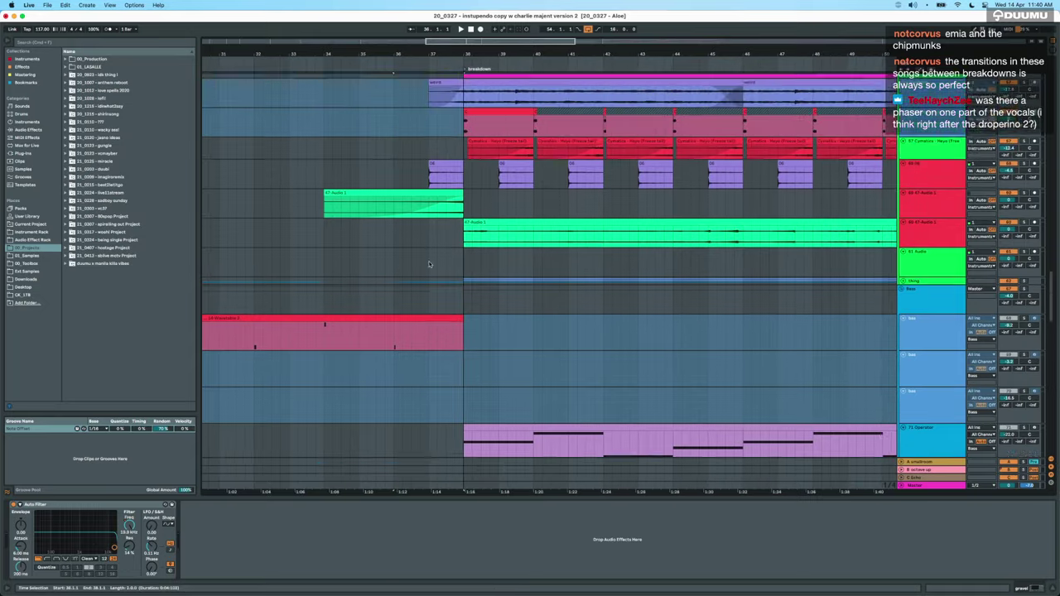
scroll(429, 264, up, 3)
click(394, 373)
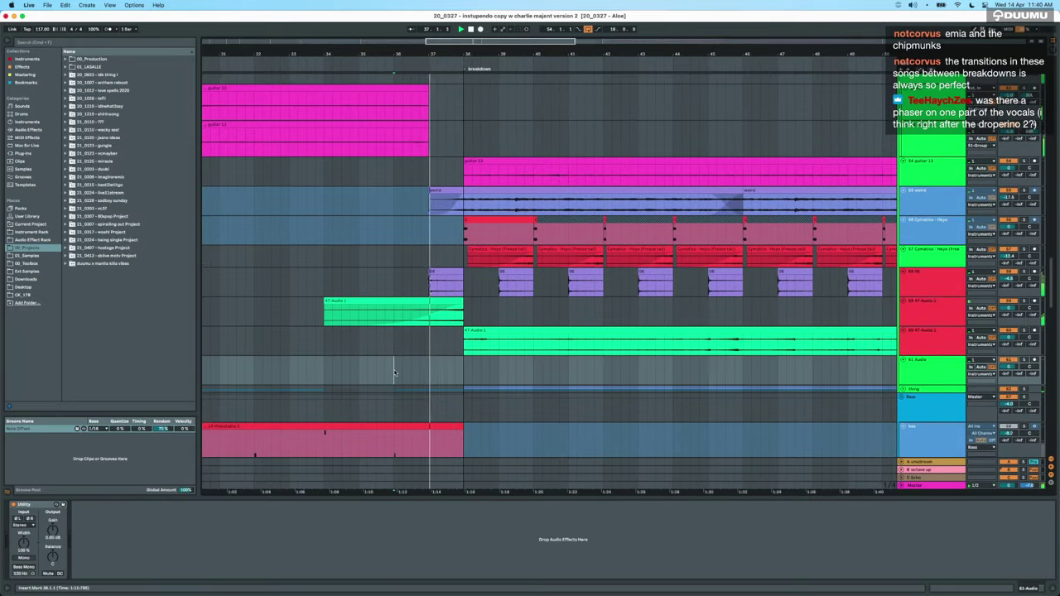
Stop playback and look over the deactivated clips and the synth, Rhodes and ambience tracks around the breakdown.
scroll(395, 372, up, 10)
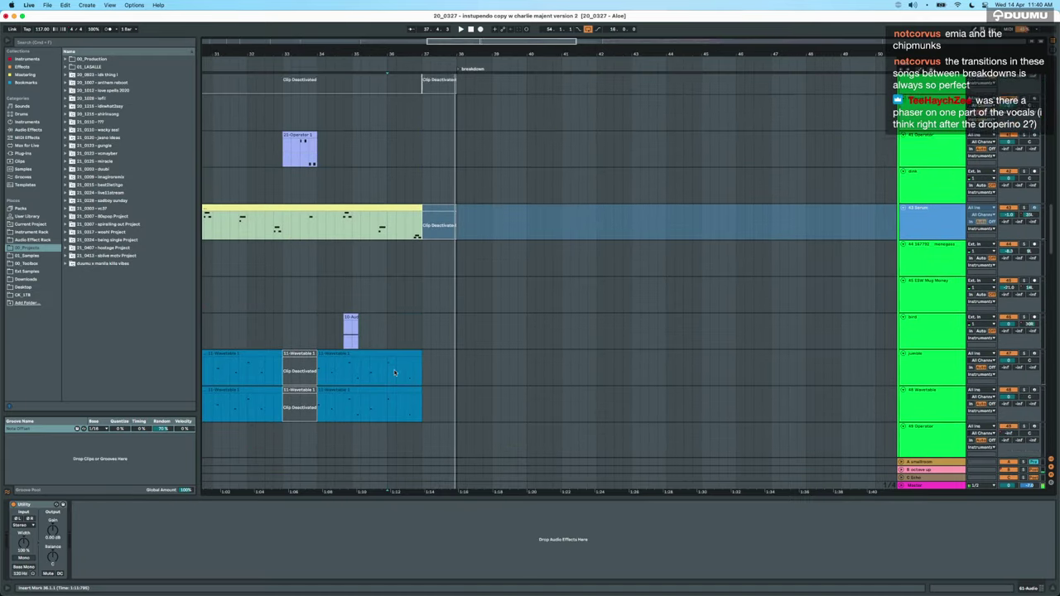
scroll(395, 373, up, 1)
click(511, 295)
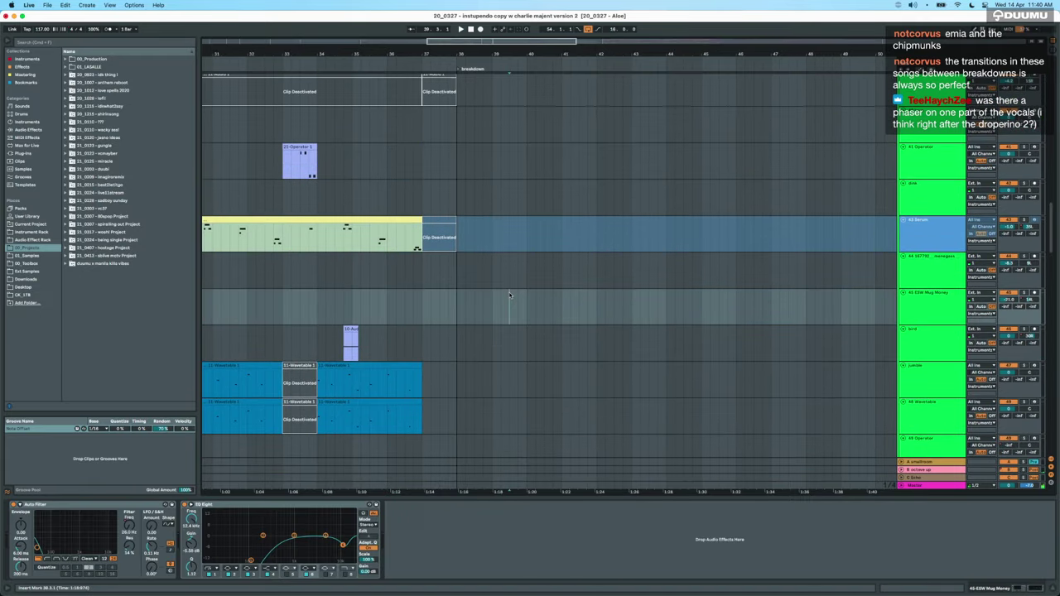
scroll(511, 295, up, 8)
scroll(511, 295, down, 5)
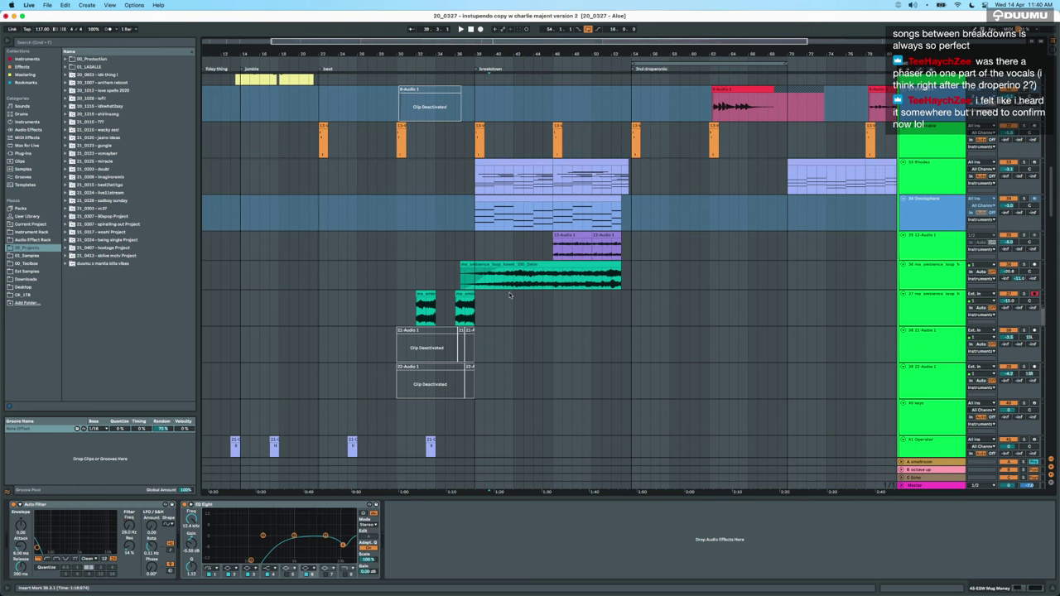
Return to the vocal tracks, set the playback position to bar 68 in the second drop, and disable the arrangement loop.
scroll(509, 294, up, 10)
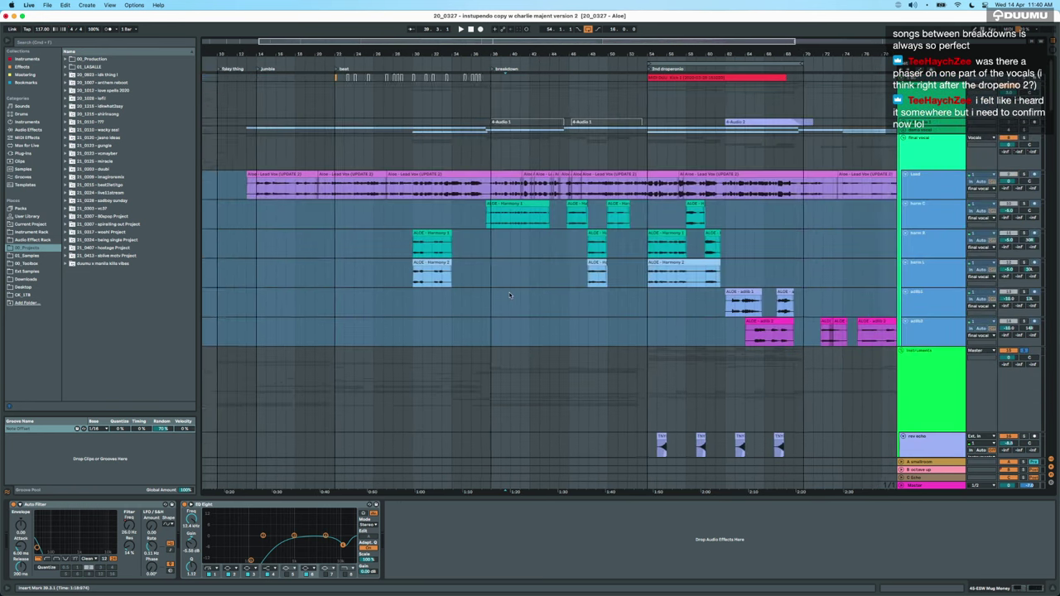
scroll(530, 248, right, 6)
click(531, 216)
key(space)
click(588, 29)
key(space)
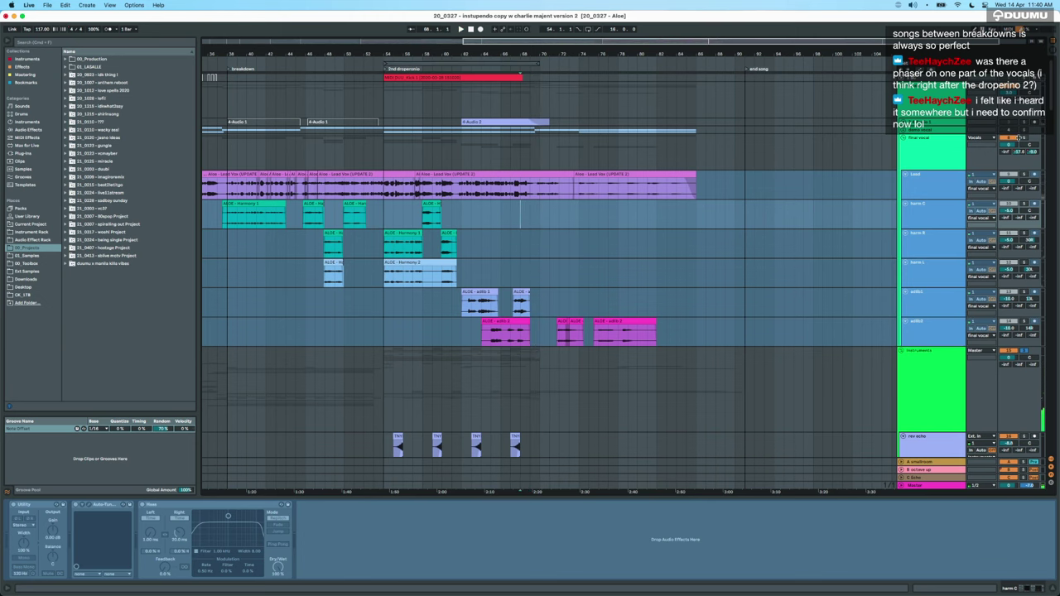
Play the full mix from bar 68 to hear the vocals following the second drop.
key(space)
scroll(530, 268, up, 5)
scroll(530, 268, right, 3)
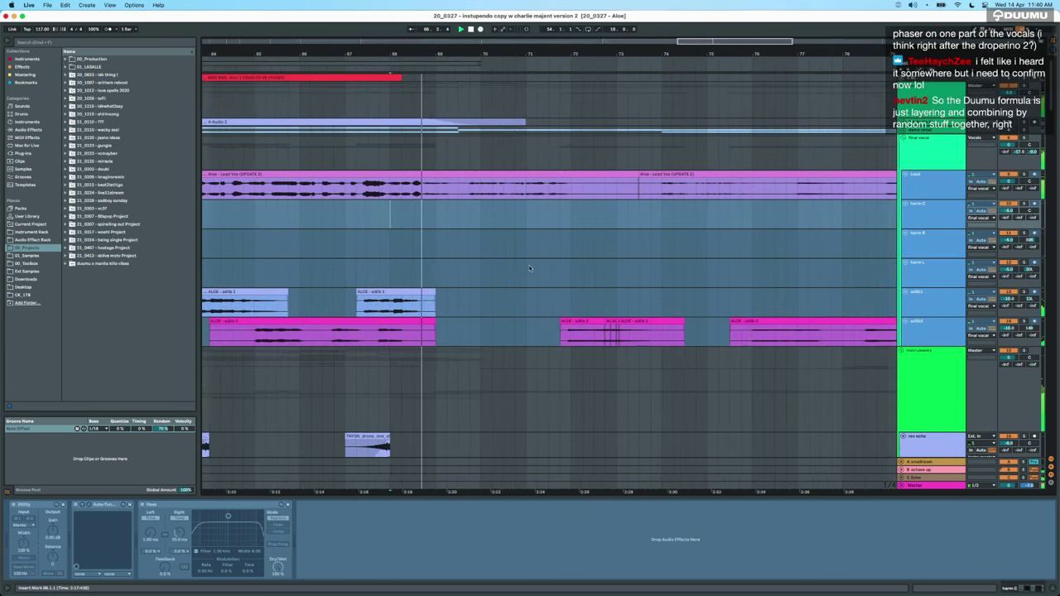
key(minus)
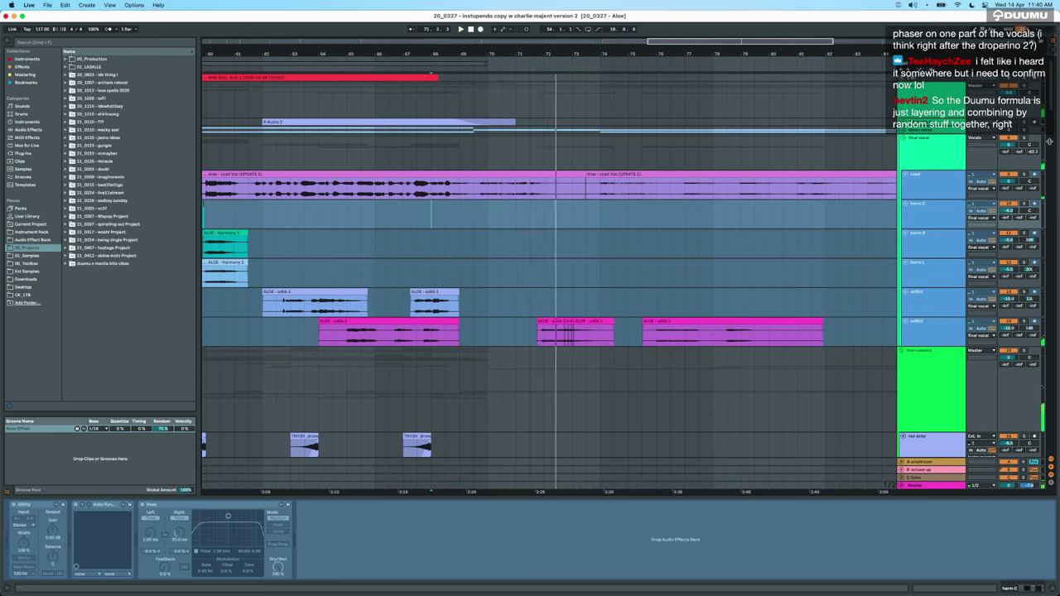
Solo the final vocal group and show the Thinner Rack's Main Control automation across the whole song.
click(939, 148)
click(1026, 139)
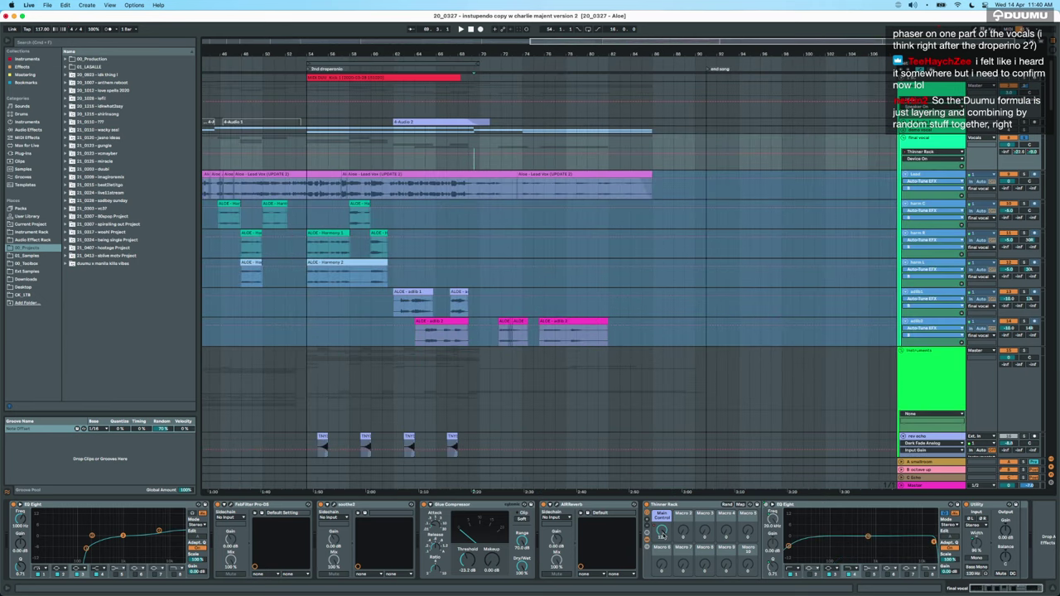
click(663, 535)
key(minus)
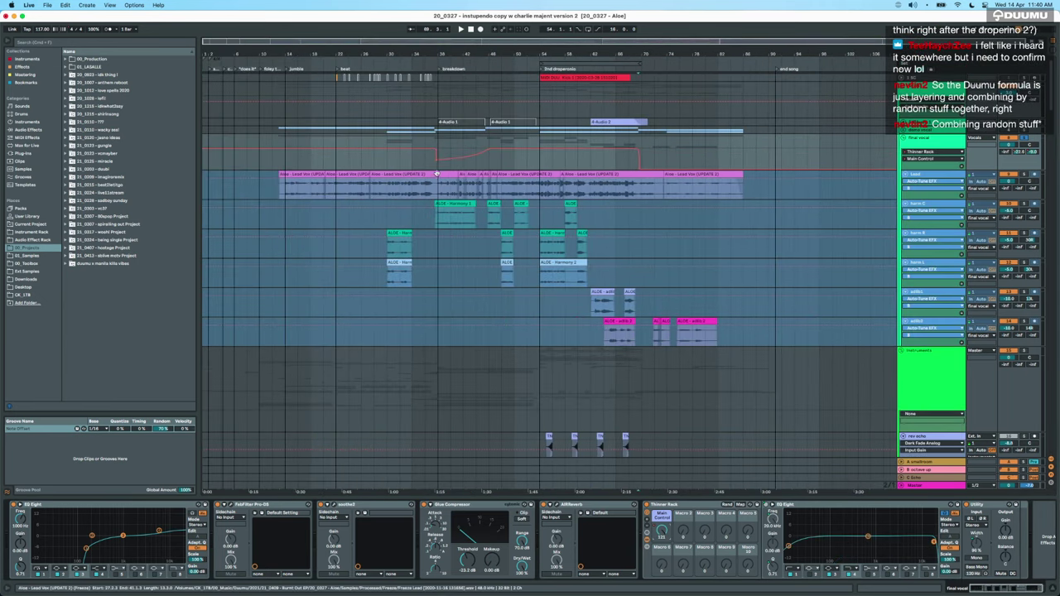
Play the soloed final vocal from bar 69, where the Main Control automation drops at the end of the second drop.
scroll(642, 165, up, 8)
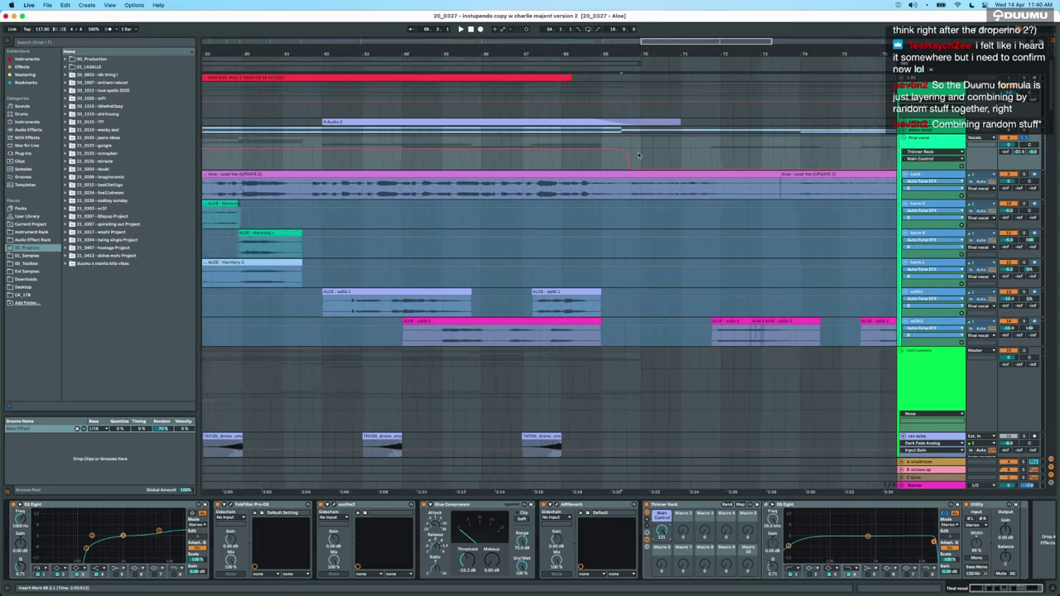
click(631, 160)
key(space)
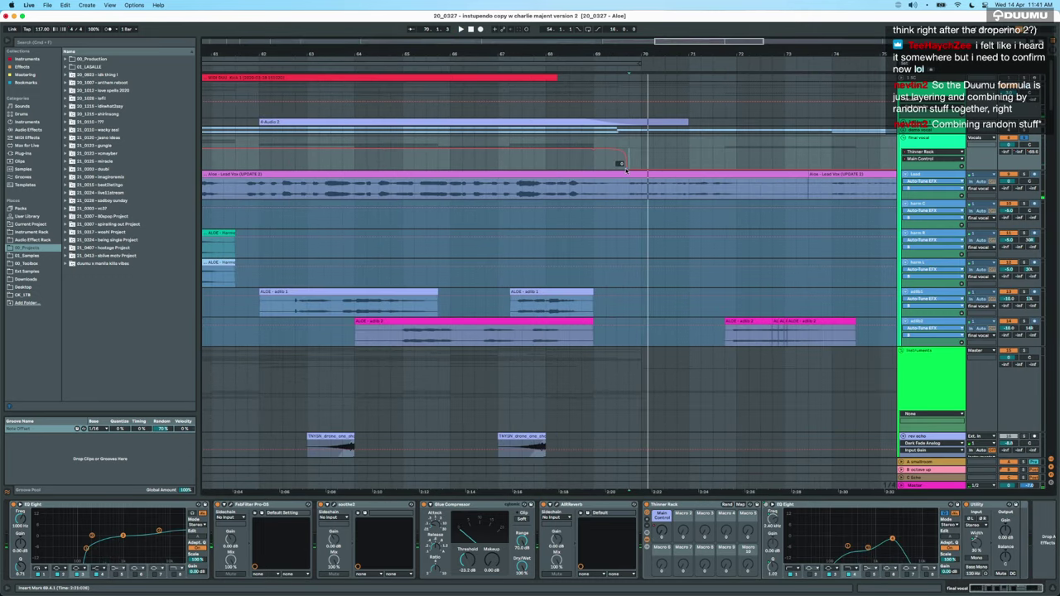
key(space)
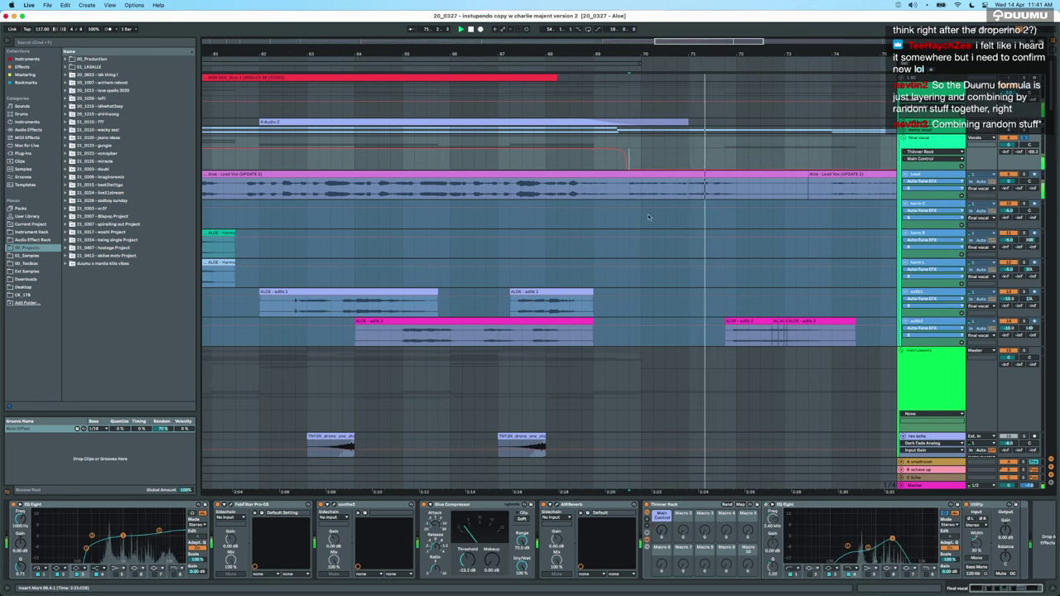
Hide the automation and play the chopped adlib clips on the second adlib track from bars 72 and 73.
scroll(687, 317, down, 3)
scroll(684, 318, right, 4)
key(a)
key(space)
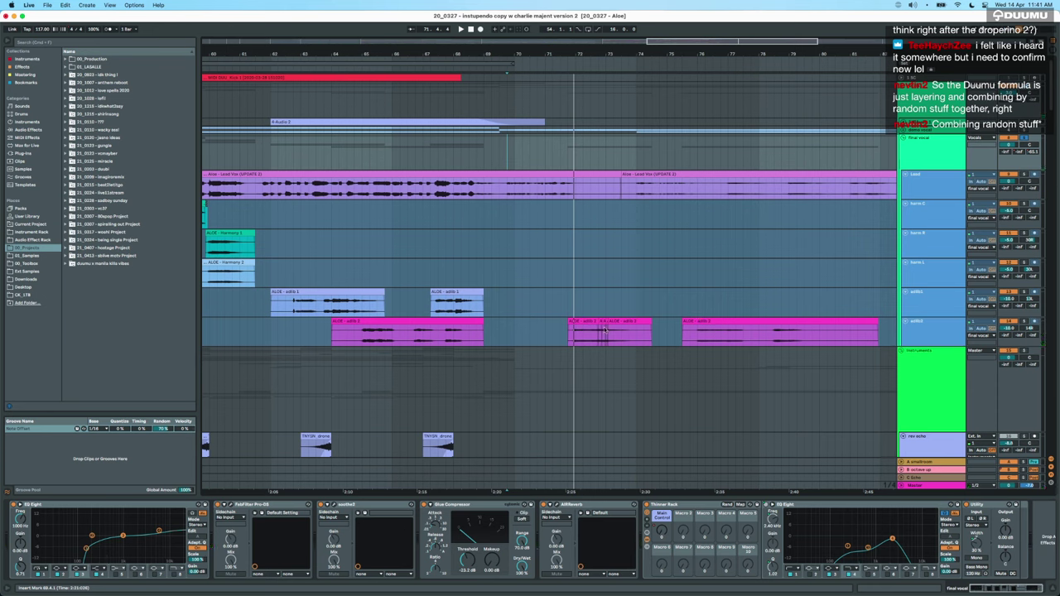
click(574, 340)
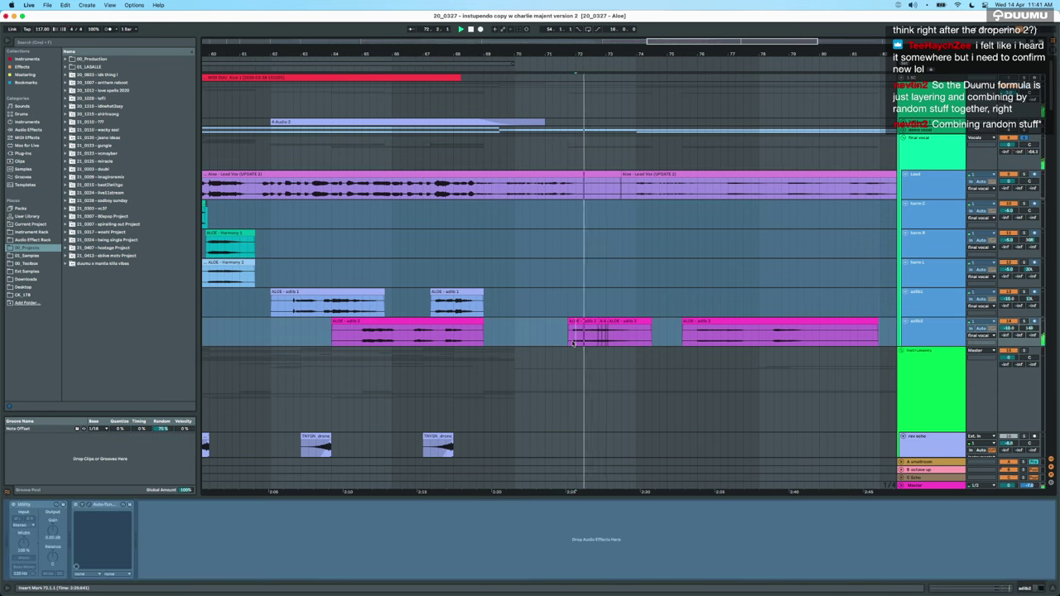
click(608, 342)
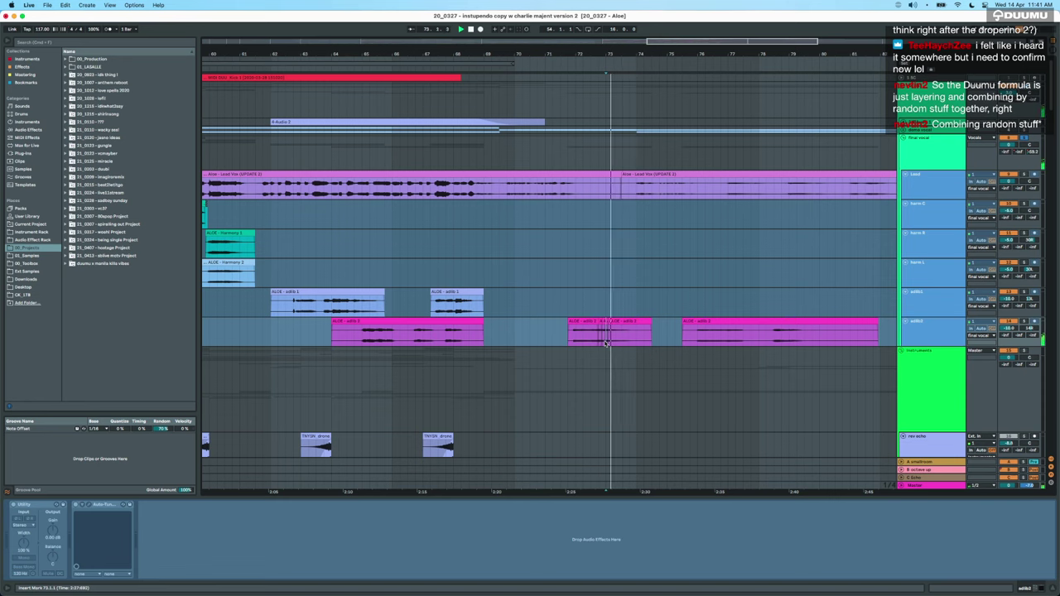
Show the final vocal group's C-Echo send automation, play the vocals from bar 76, and hide the automation lanes.
scroll(605, 344, right, 4)
key(space)
key(a)
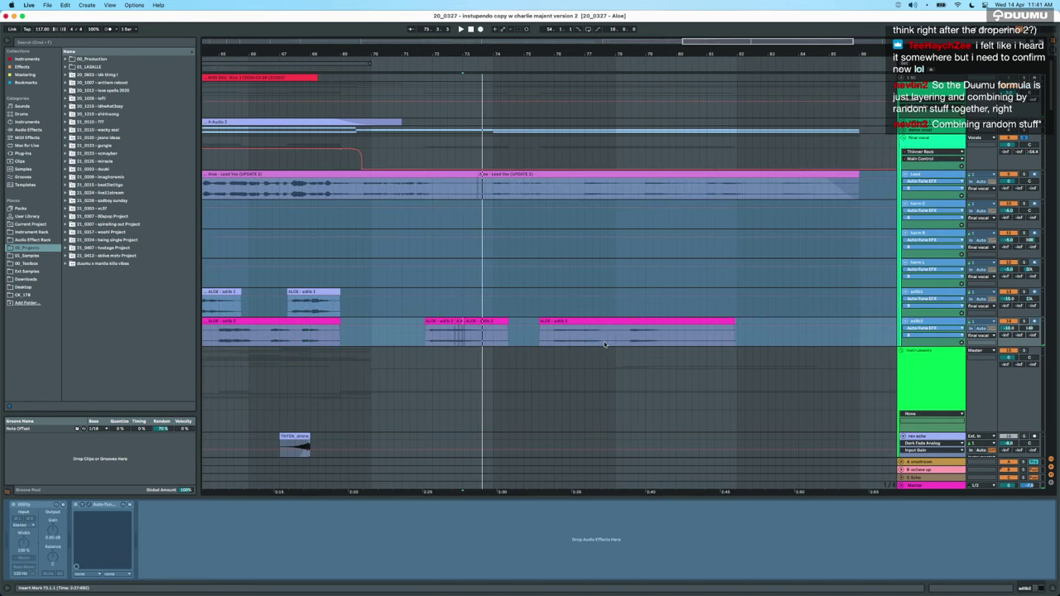
click(571, 258)
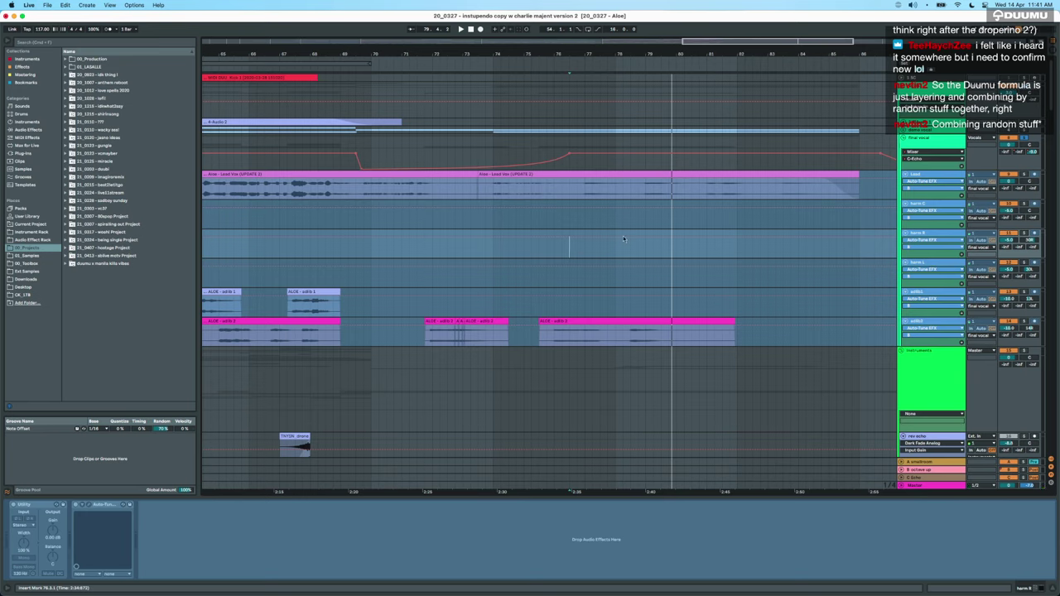
key(a)
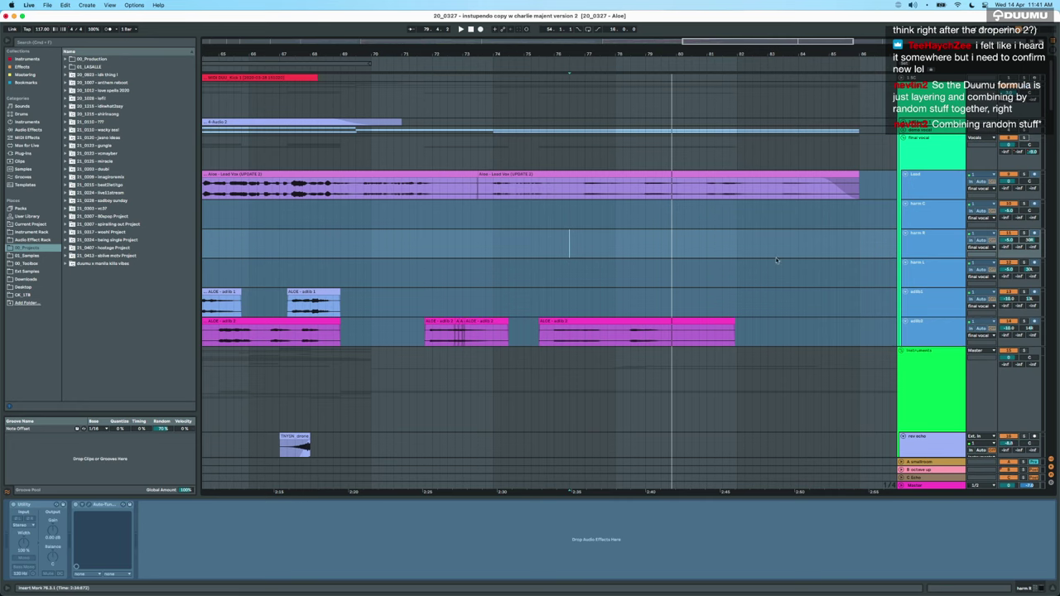
Look over the second drop's instrument tracks, and fold the final vocal group.
scroll(648, 307, down, 5)
scroll(643, 308, down, 4)
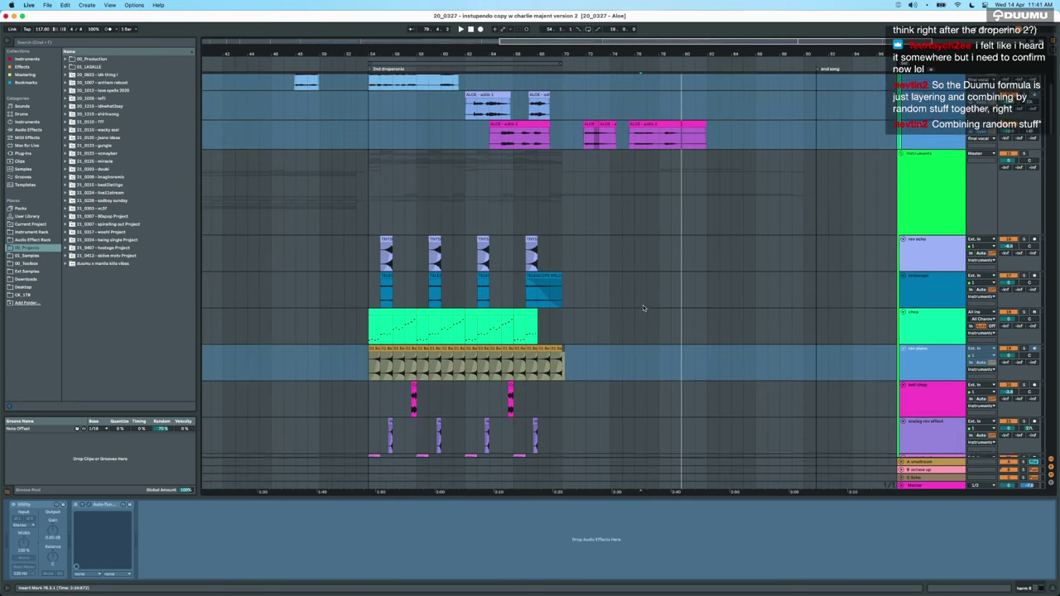
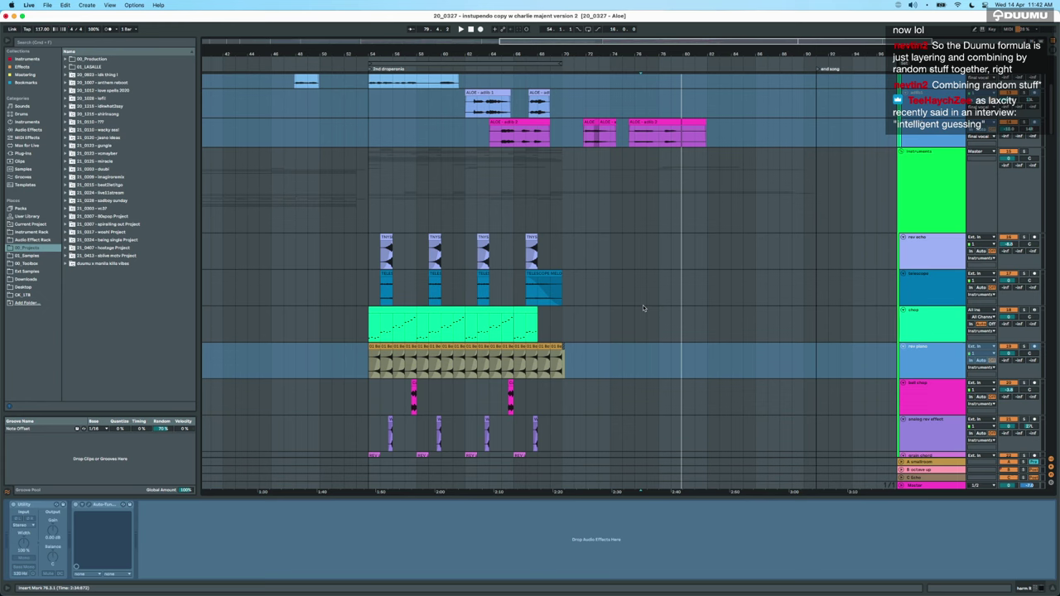
scroll(643, 308, up, 5)
scroll(642, 308, down, 6)
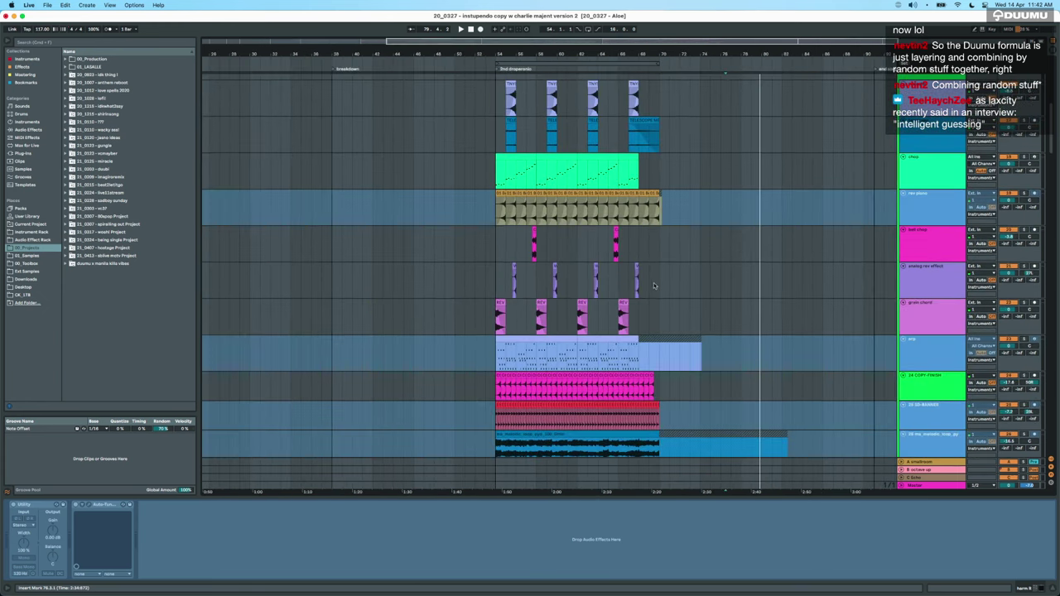
scroll(646, 298, down, 3)
scroll(655, 284, up, 8)
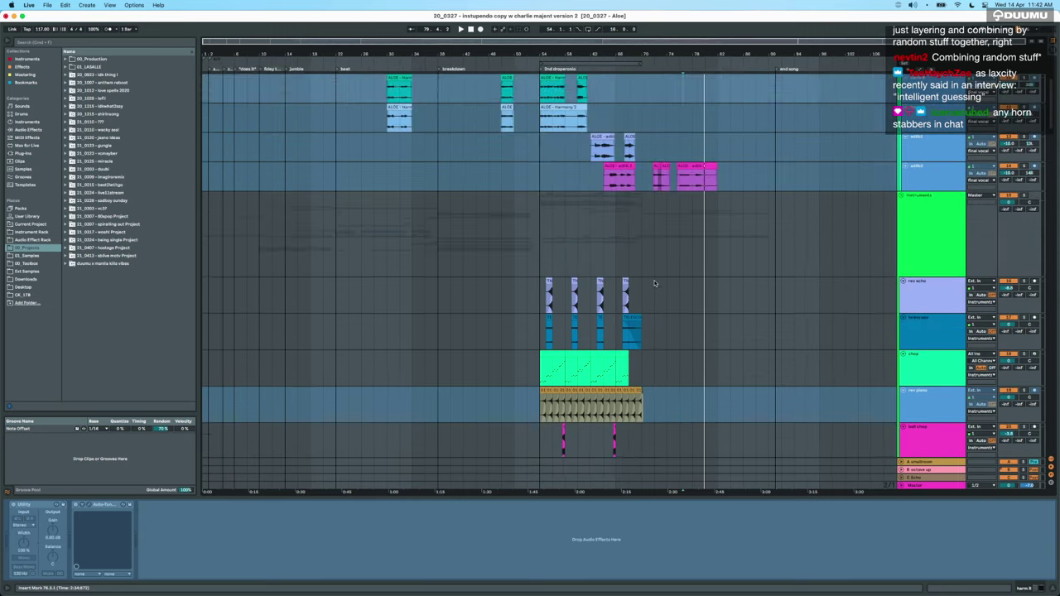
scroll(655, 280, right, 5)
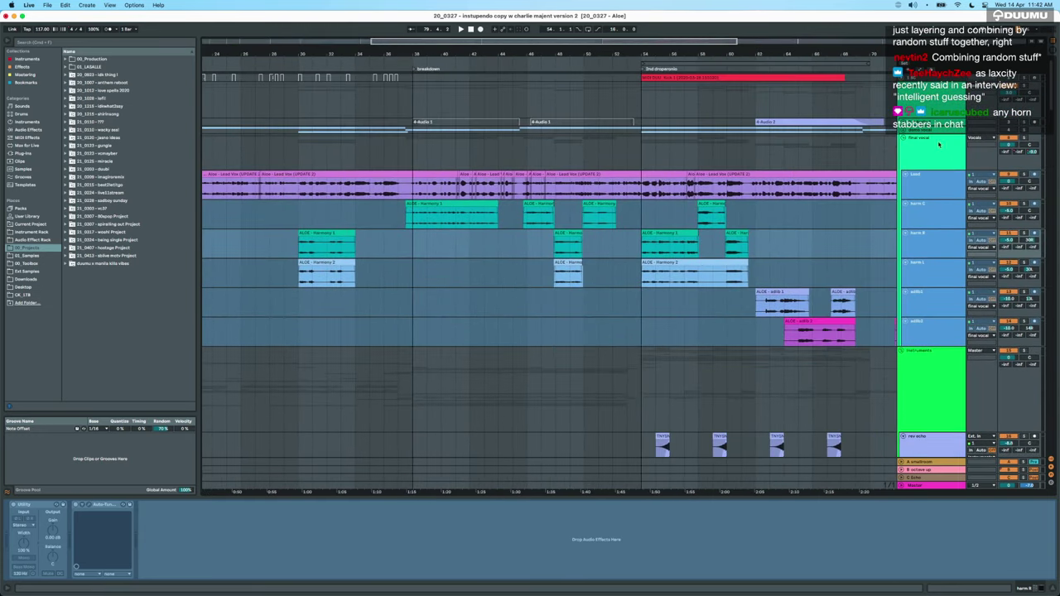
click(909, 141)
click(903, 139)
Look over the instruments group's tracks, from the second drop layers to the earlier breakdown and beat sections.
scroll(727, 258, down, 6)
scroll(728, 258, right, 3)
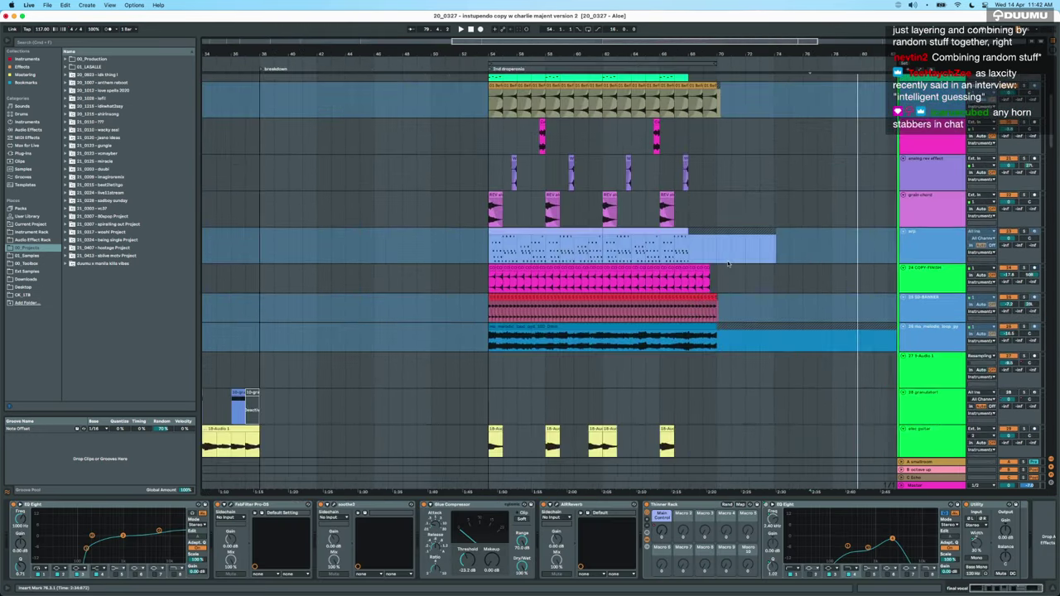
scroll(727, 260, down, 3)
scroll(727, 263, down, 8)
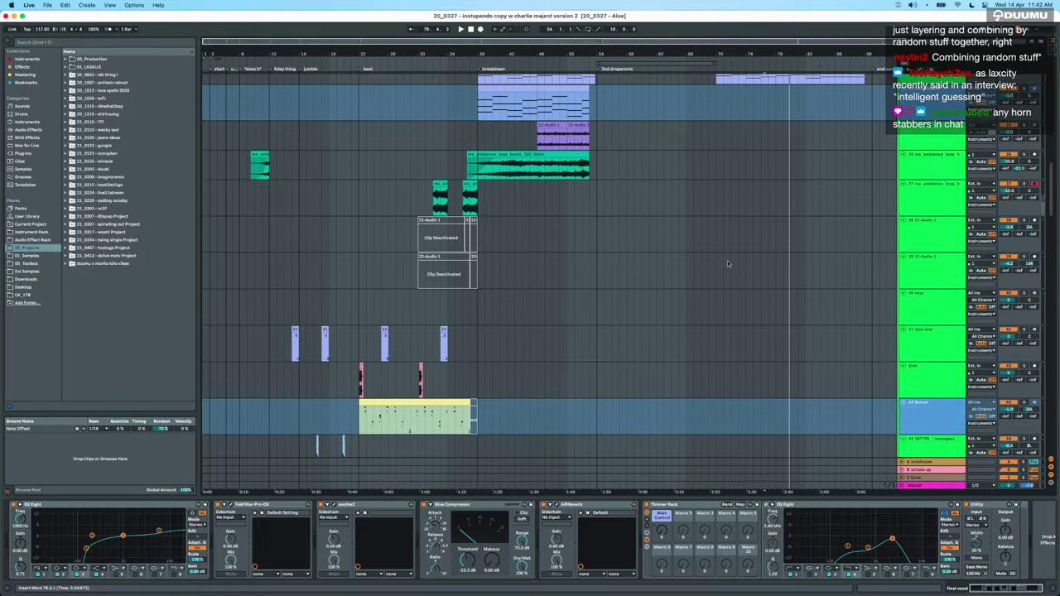
scroll(727, 264, up, 10)
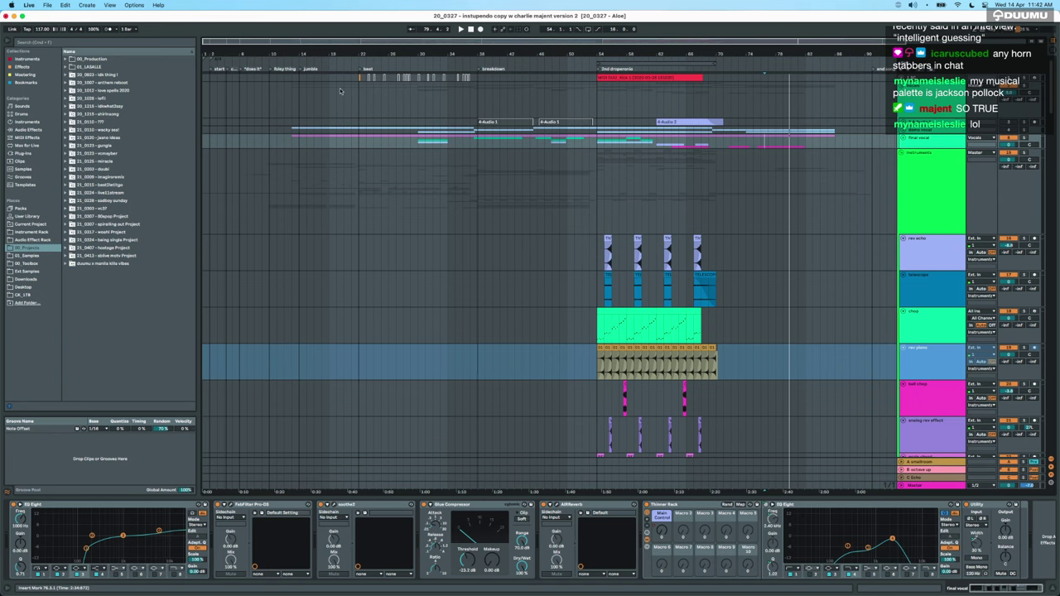
Survey the instrument, bass and drum tracks across the whole arrangement, and return to the vocal groups.
scroll(379, 245, down, 4)
scroll(380, 244, down, 15)
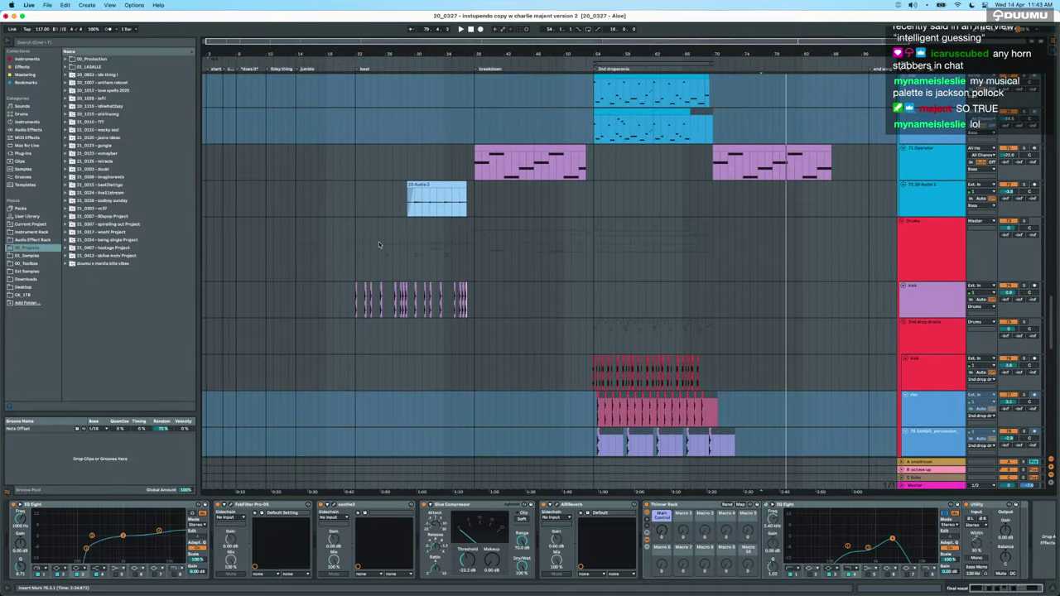
scroll(378, 241, down, 10)
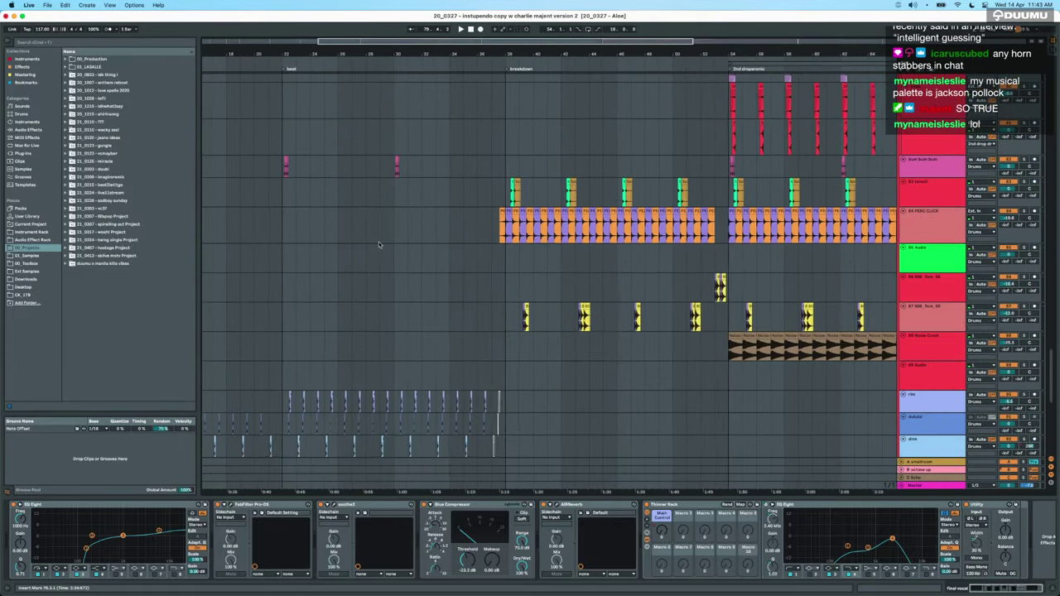
scroll(379, 241, up, 15)
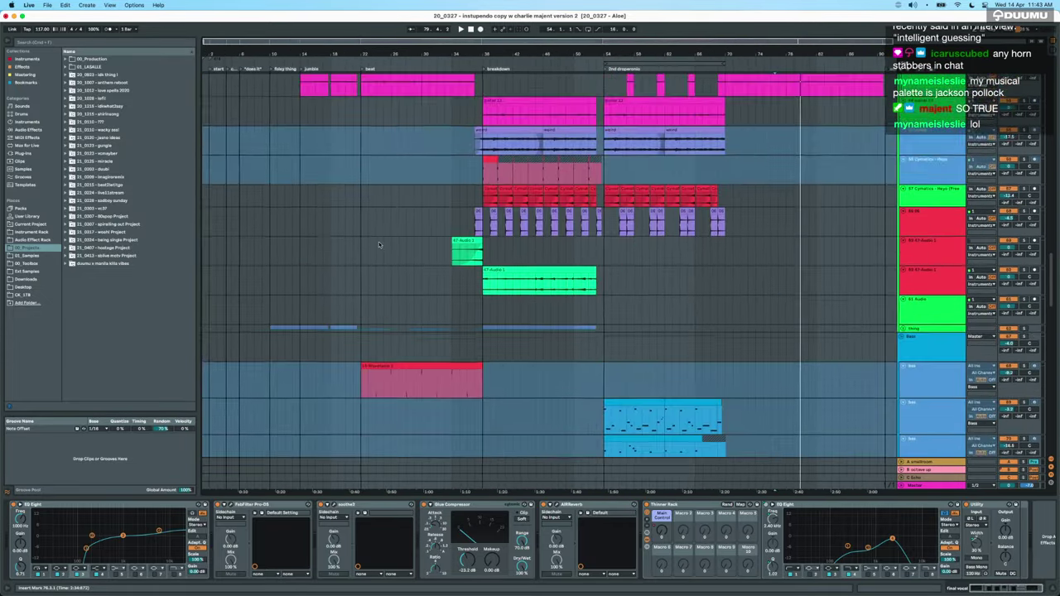
scroll(379, 244, up, 15)
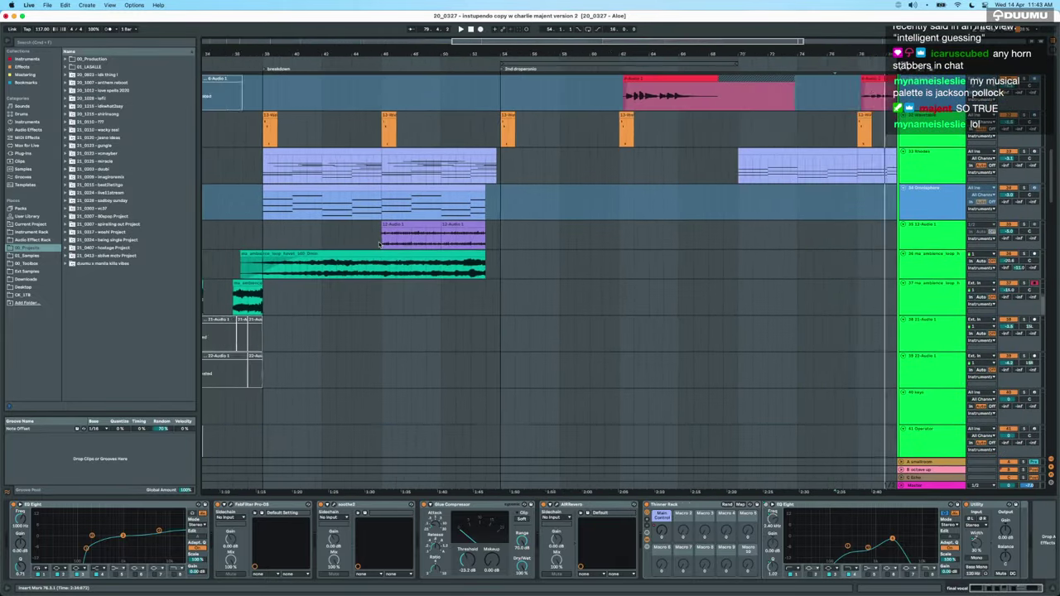
scroll(379, 244, down, 15)
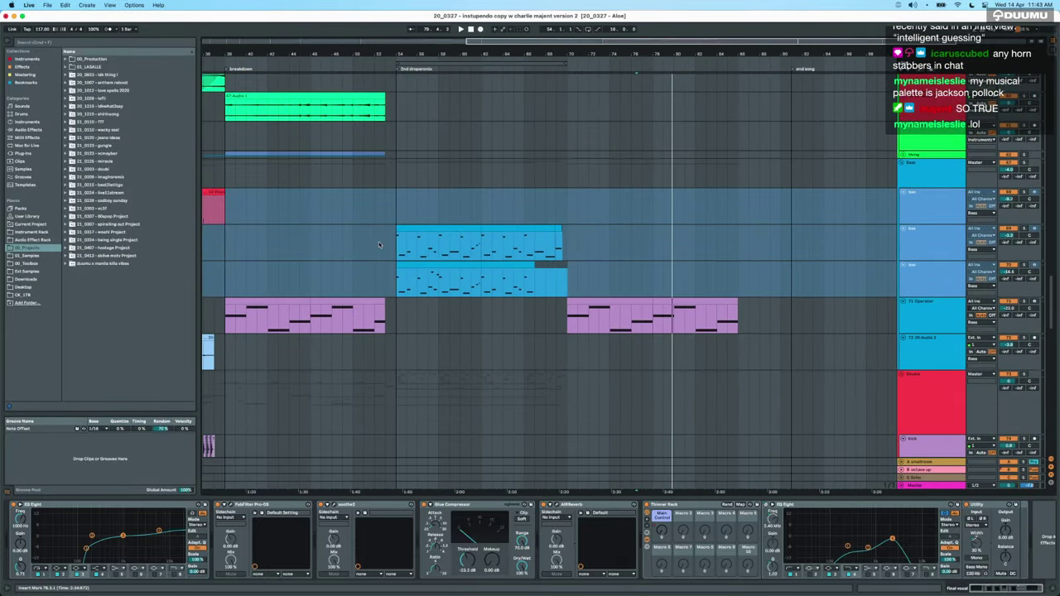
scroll(379, 244, up, 15)
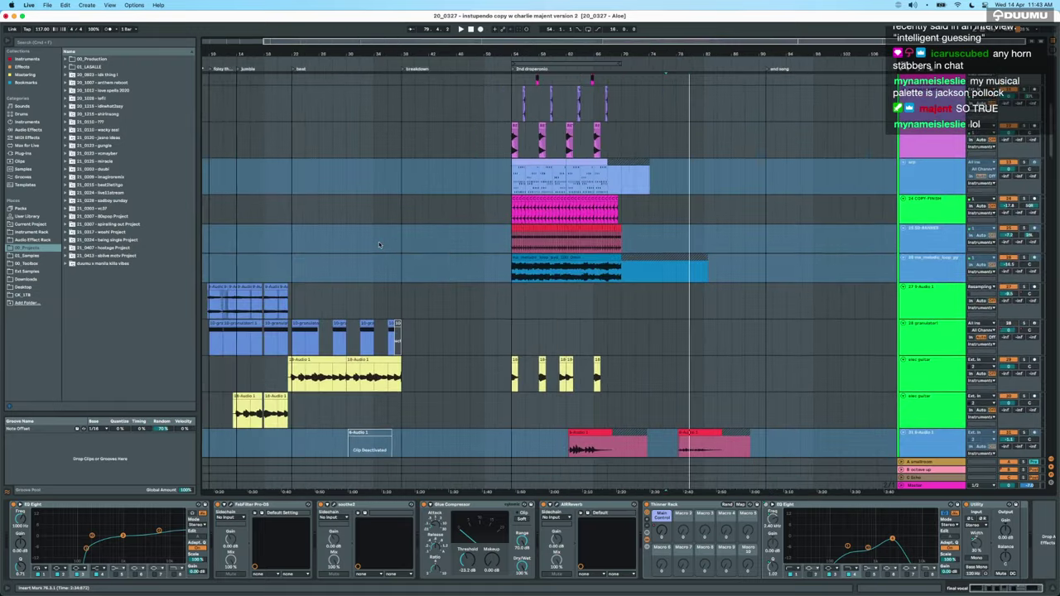
scroll(378, 244, up, 10)
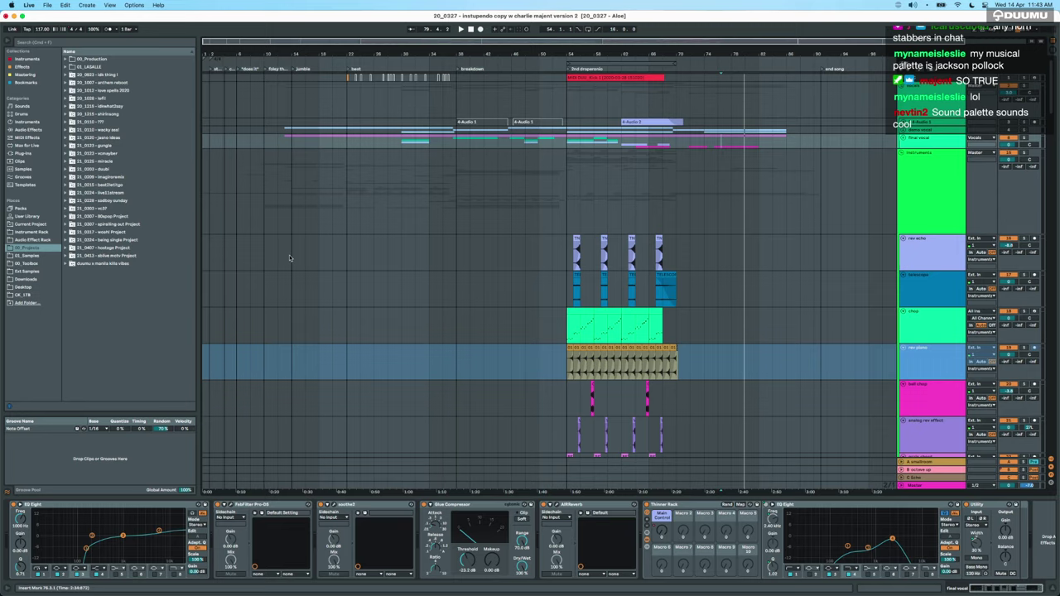
Examine the granulator, guitar, Wavetable, Rhodes and ambience layers in the beat and breakdown sections.
scroll(290, 257, down, 8)
scroll(459, 274, up, 3)
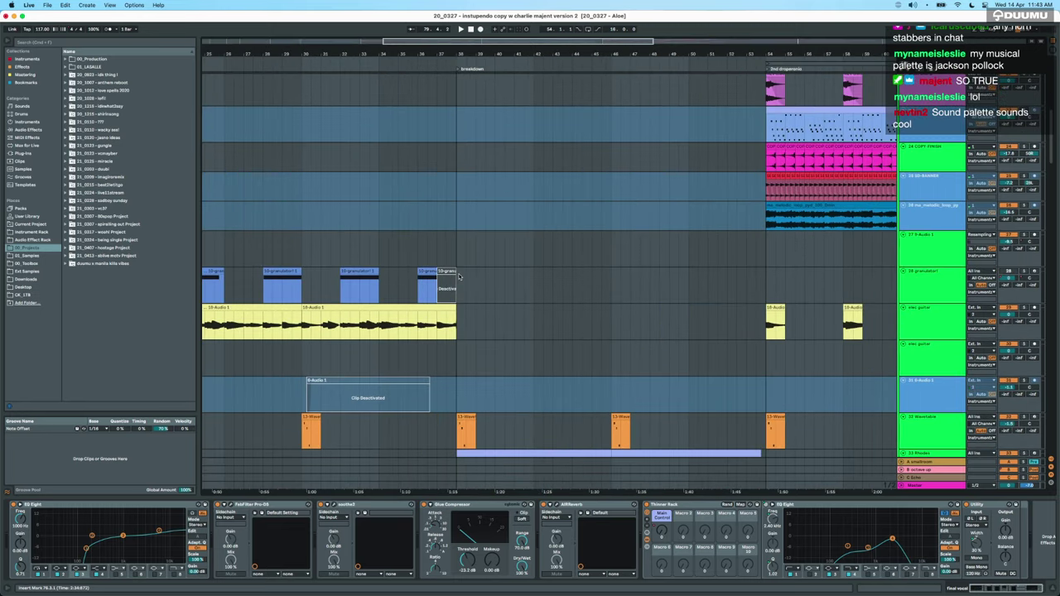
scroll(459, 274, down, 1)
scroll(458, 275, down, 4)
scroll(458, 276, down, 3)
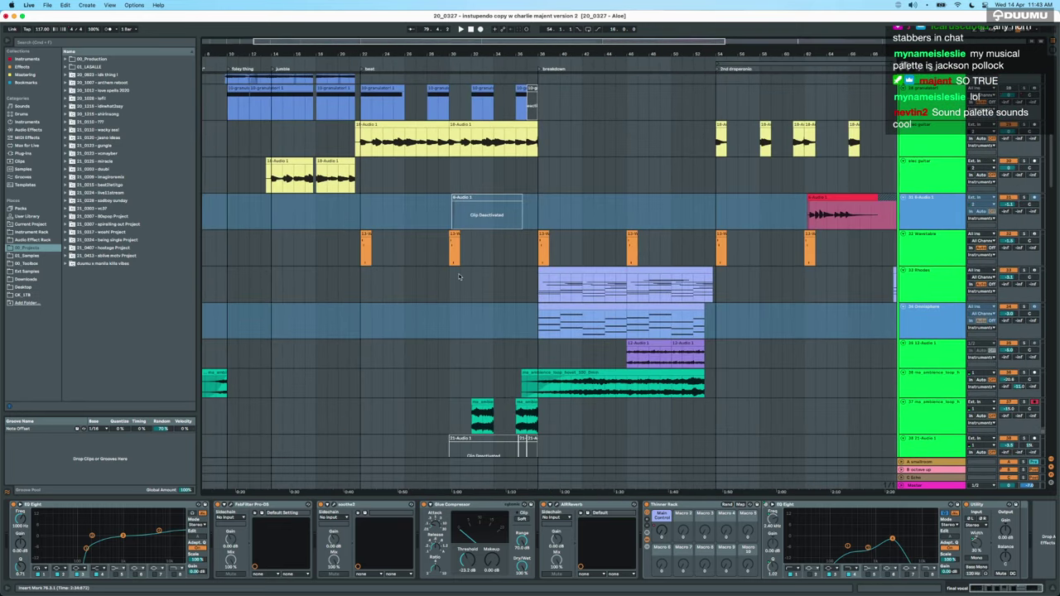
scroll(459, 276, down, 7)
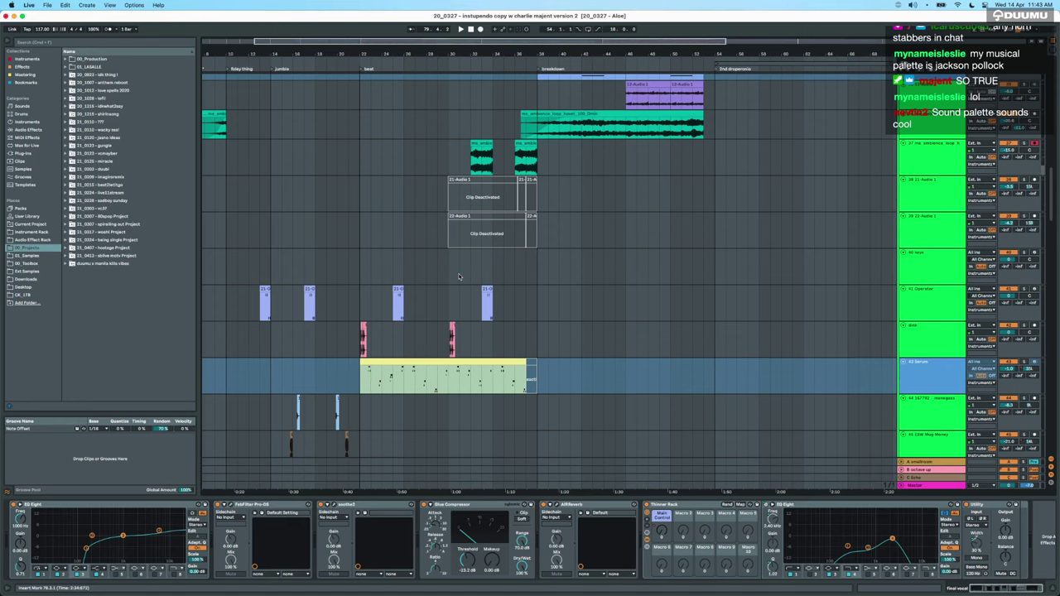
scroll(459, 276, down, 10)
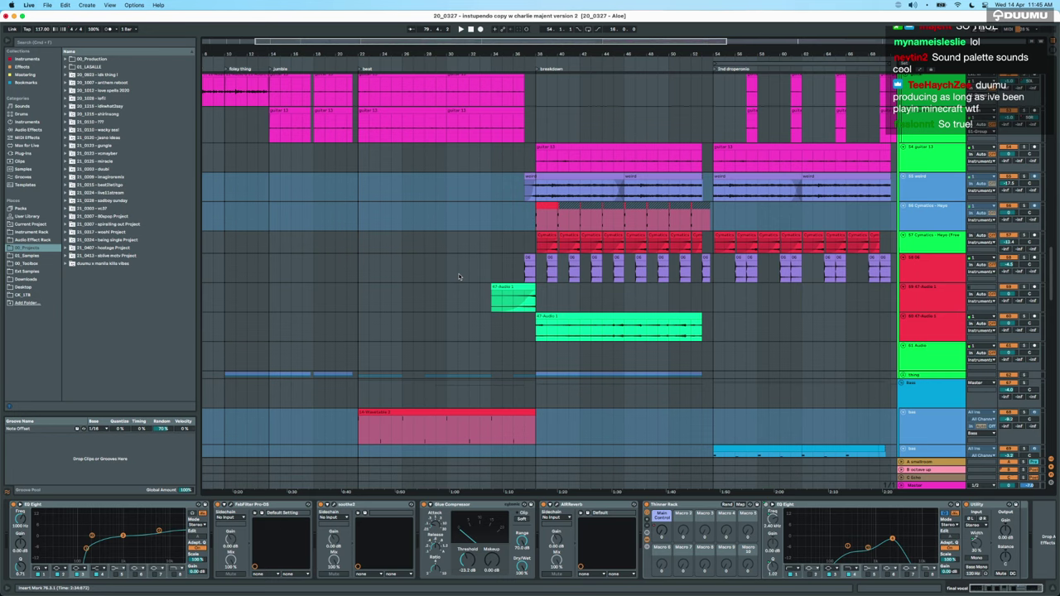
Review the remaining instrument layers, the bass group and the drum tracks down to the percussion and rim parts.
scroll(459, 277, up, 15)
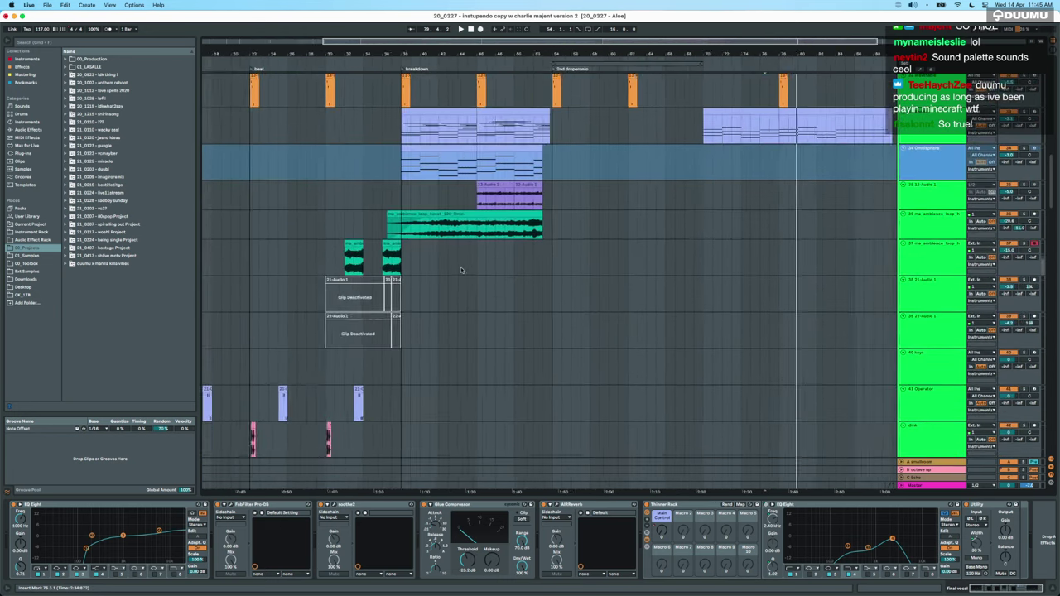
scroll(461, 270, up, 10)
scroll(462, 270, down, 12)
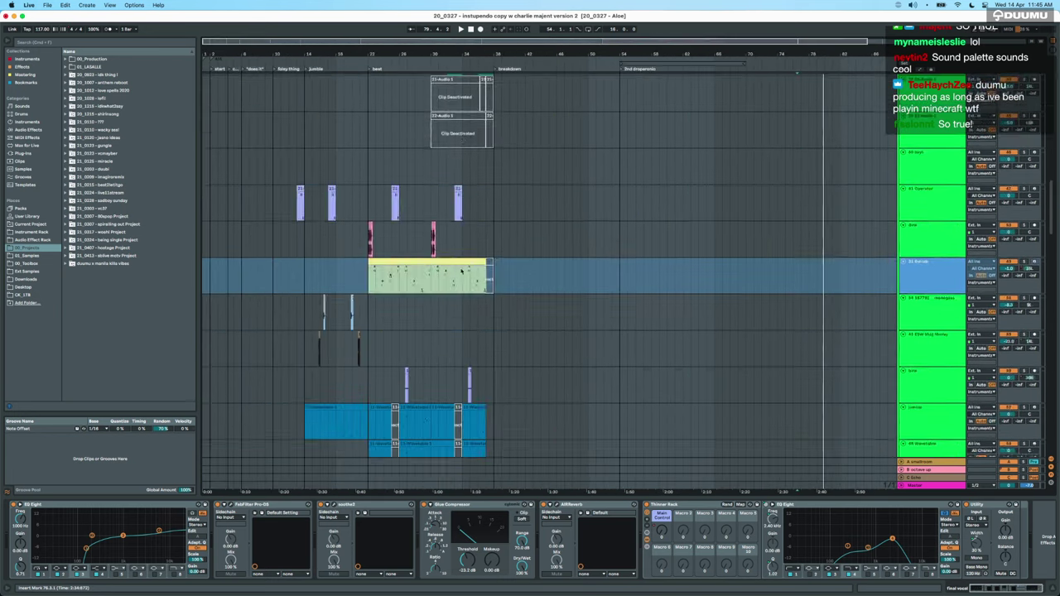
scroll(462, 270, down, 15)
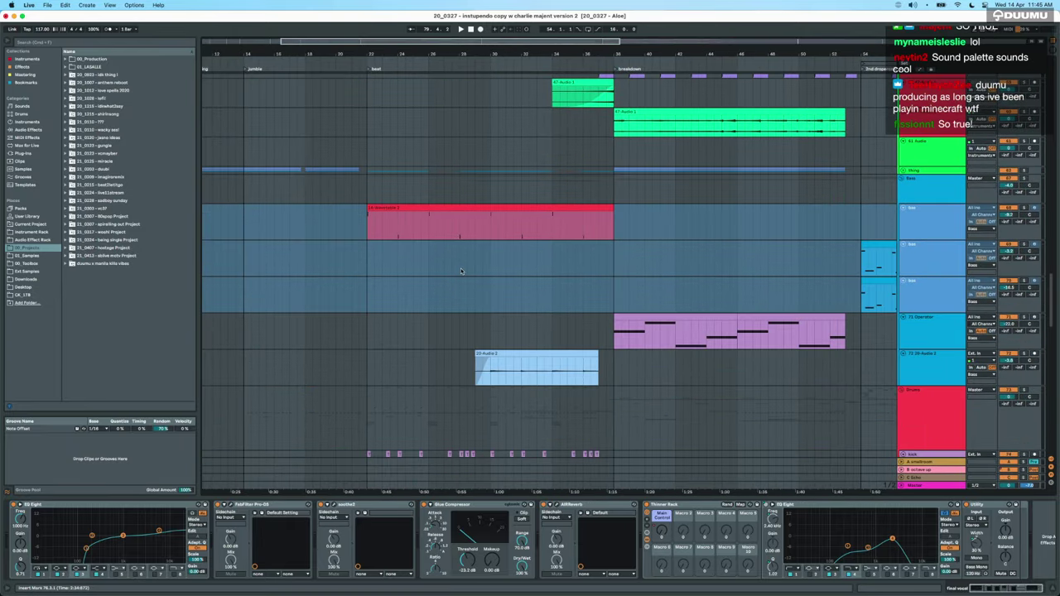
scroll(462, 270, down, 10)
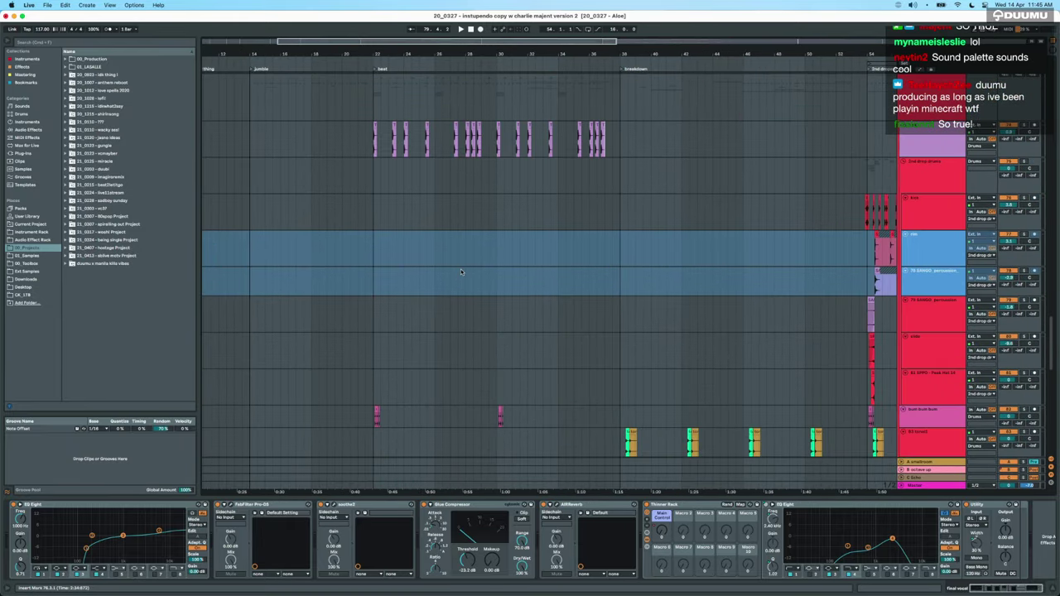
scroll(461, 271, down, 5)
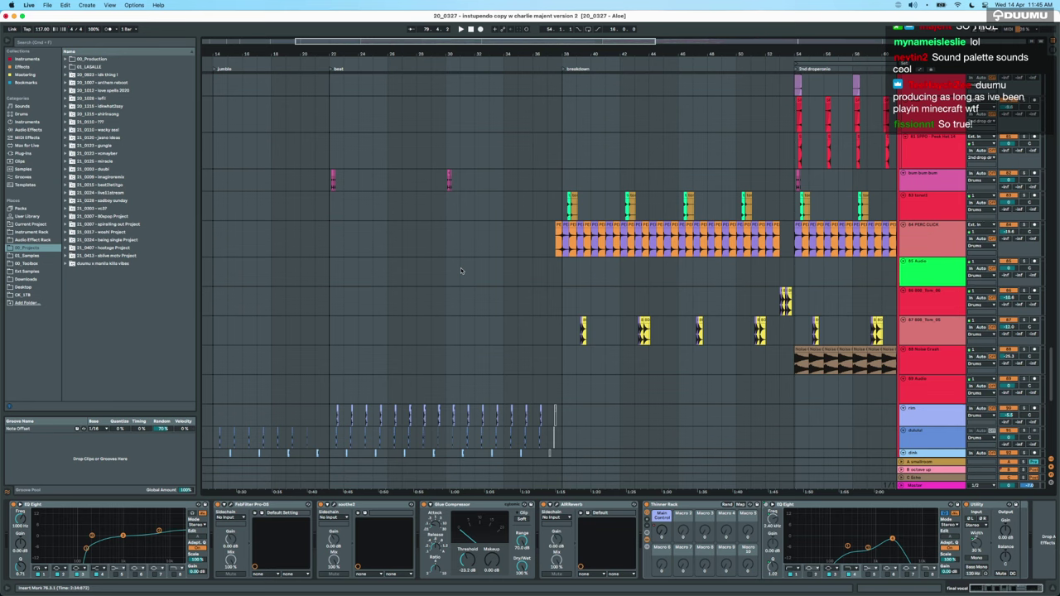
scroll(436, 274, down, 3)
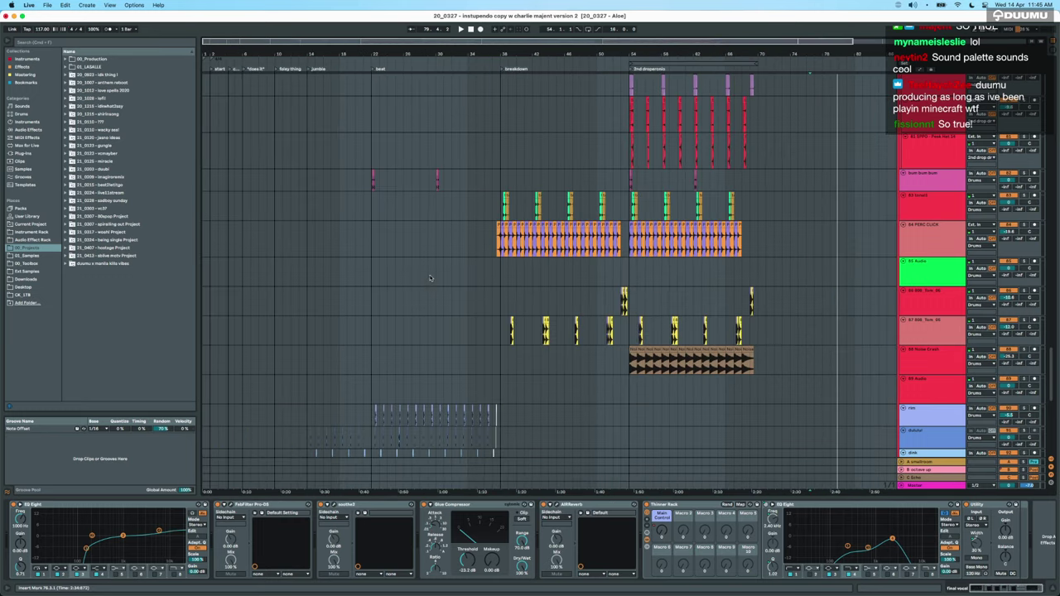
Switch to Finder, open "20_0401 - openmyfart charlie v3.als" from the 20_0401 - Could You folder, and dismiss the plug-in warning.
click(366, 252)
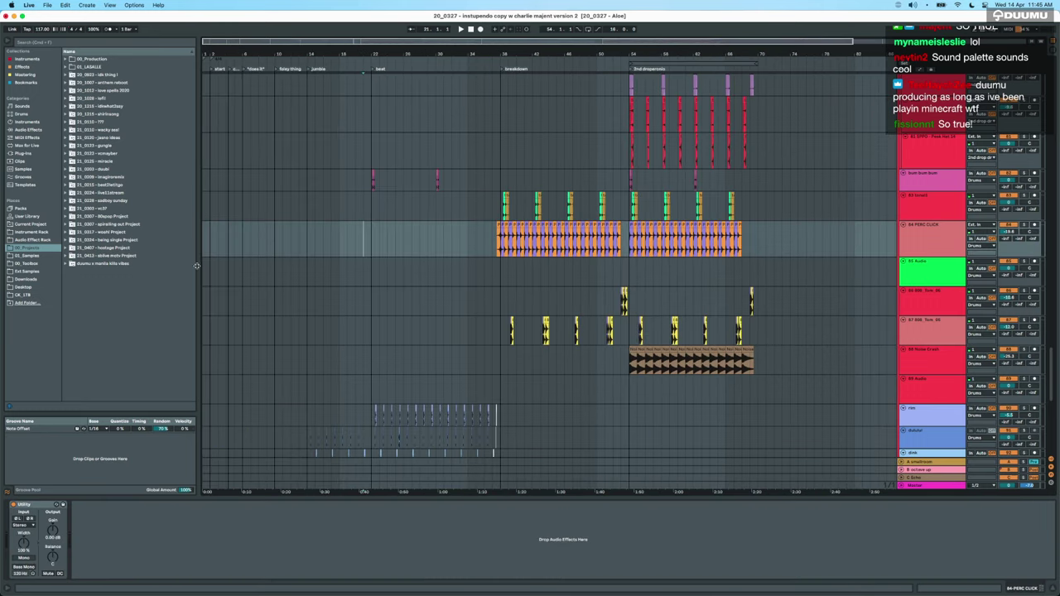
key(ctrl+Up)
click(153, 101)
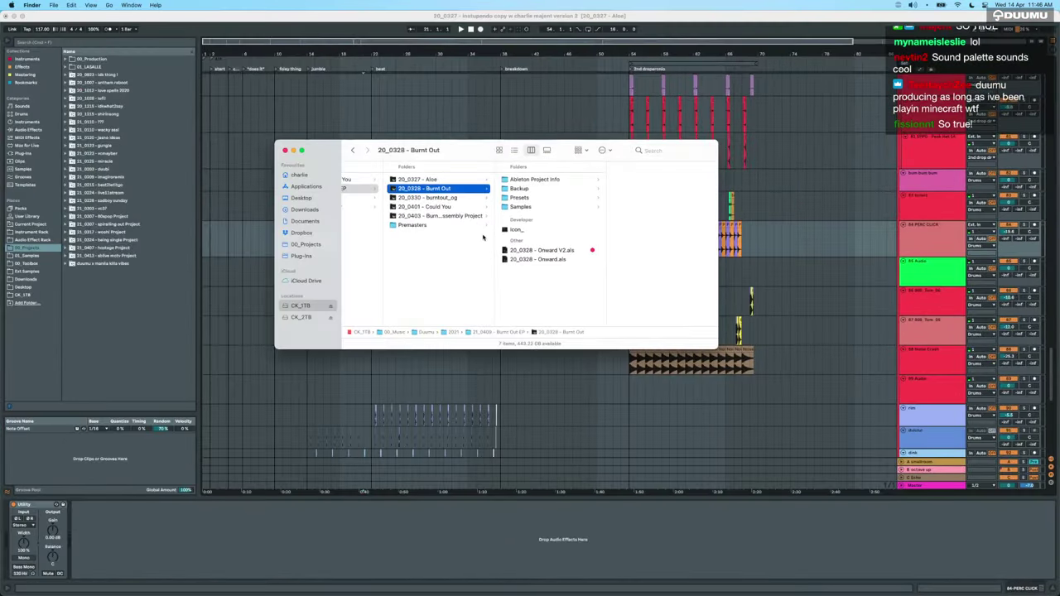
click(408, 208)
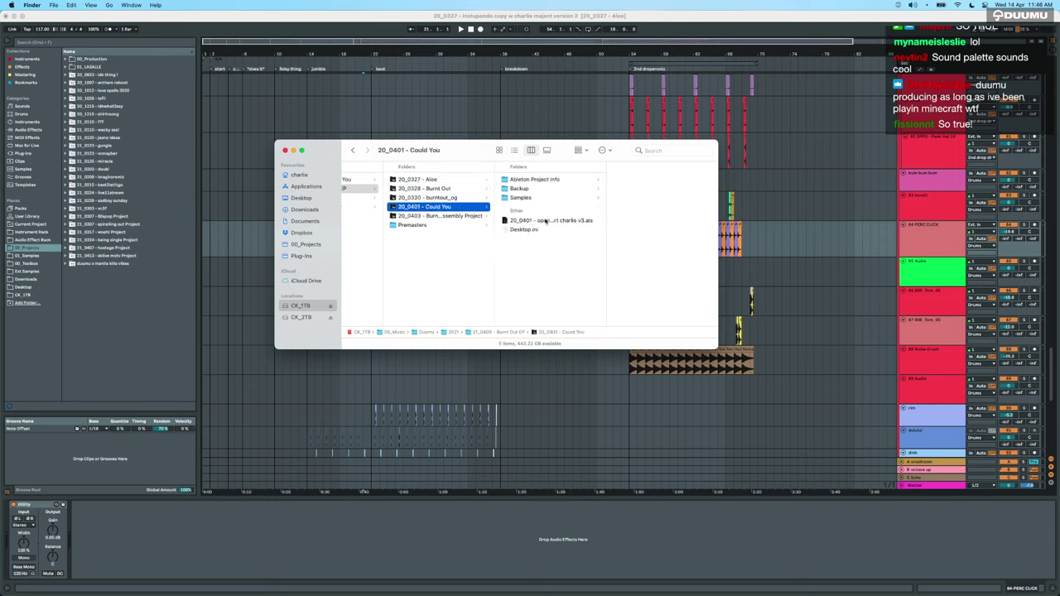
double_click(546, 221)
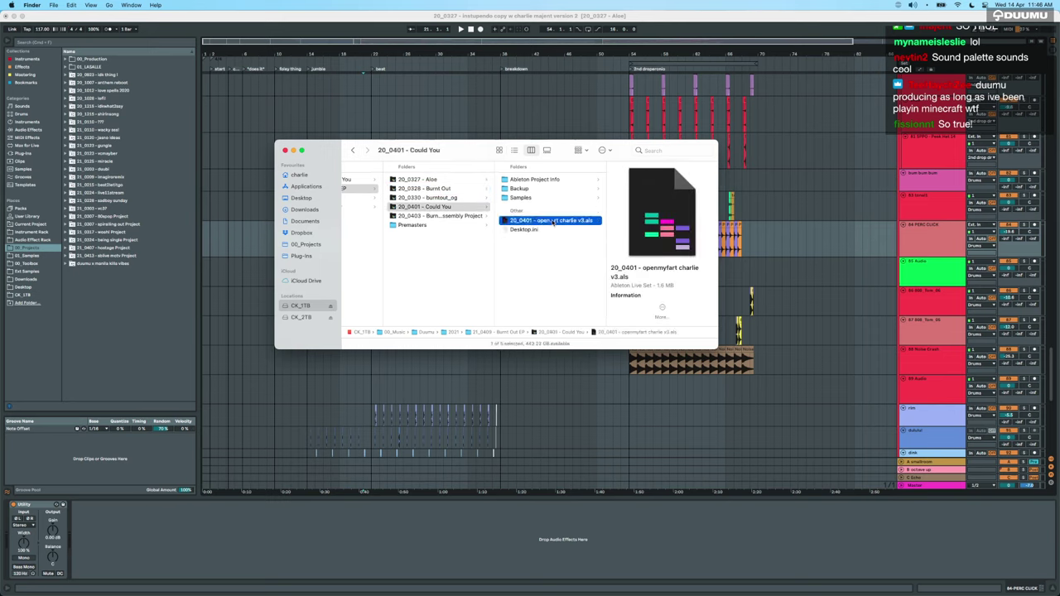
click(461, 322)
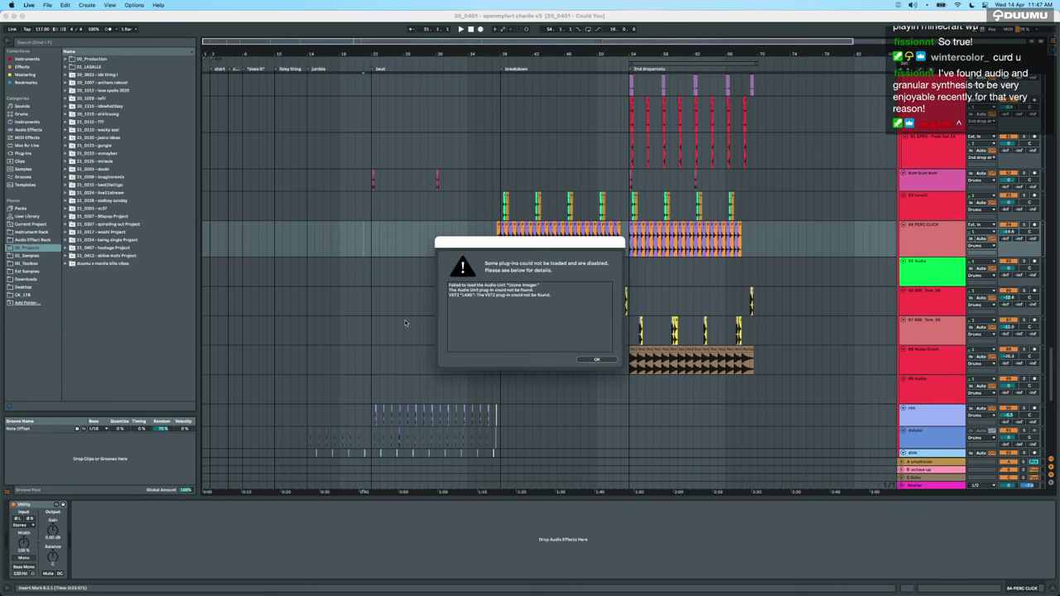
key(Return)
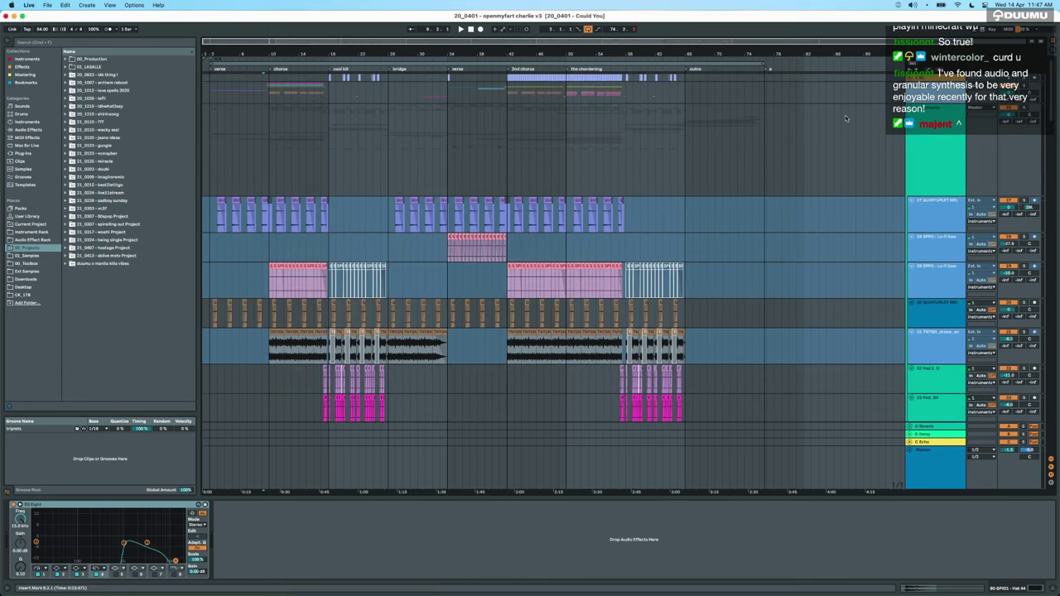
Place the insert marker on the TWYSN drone track at the start of the bridge, bar 26.
scroll(406, 247, up, 2)
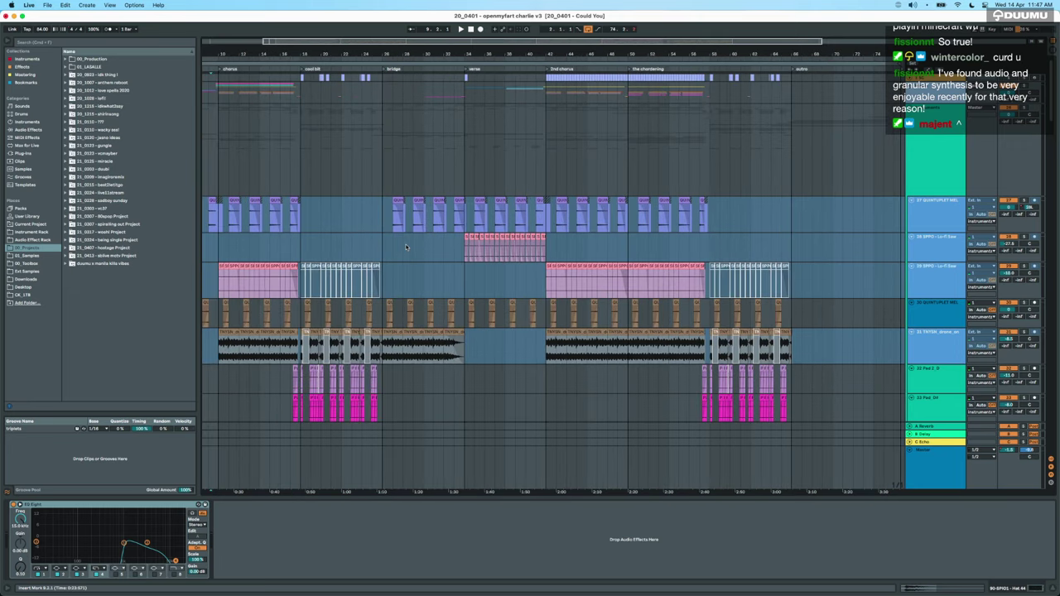
scroll(406, 247, left, 3)
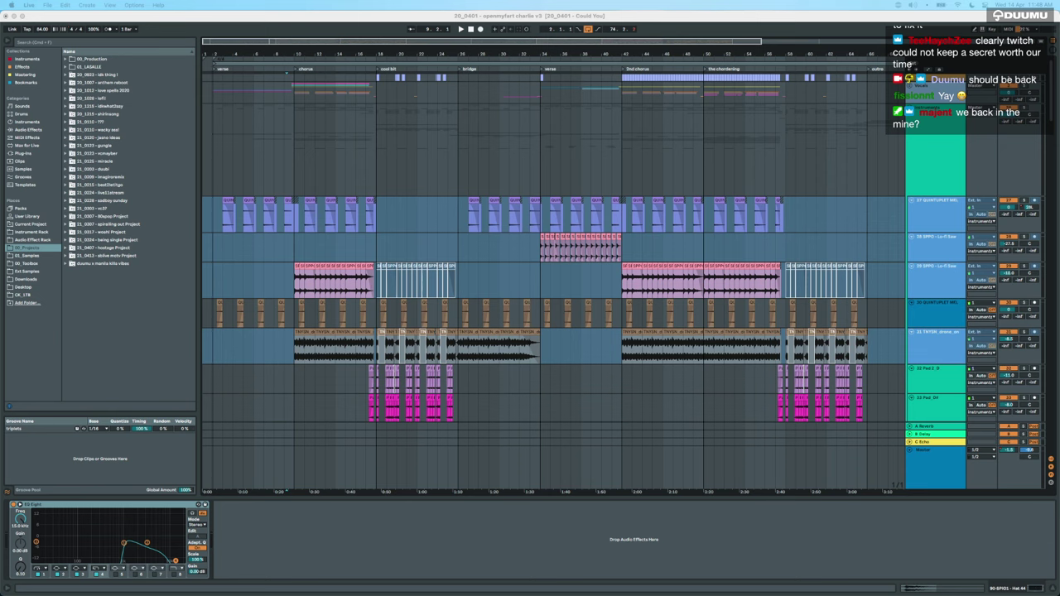
click(472, 352)
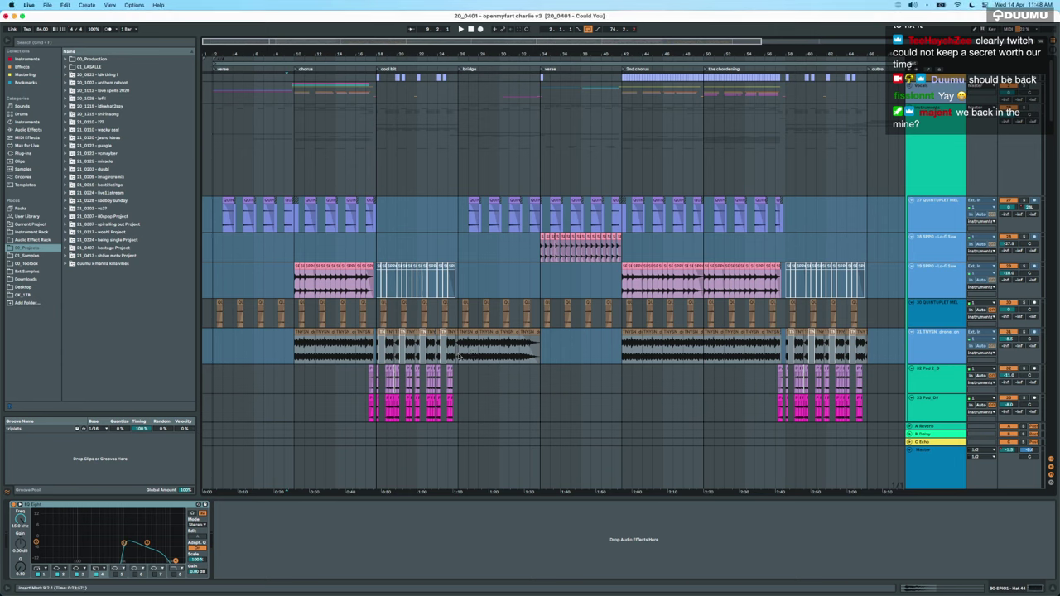
click(458, 356)
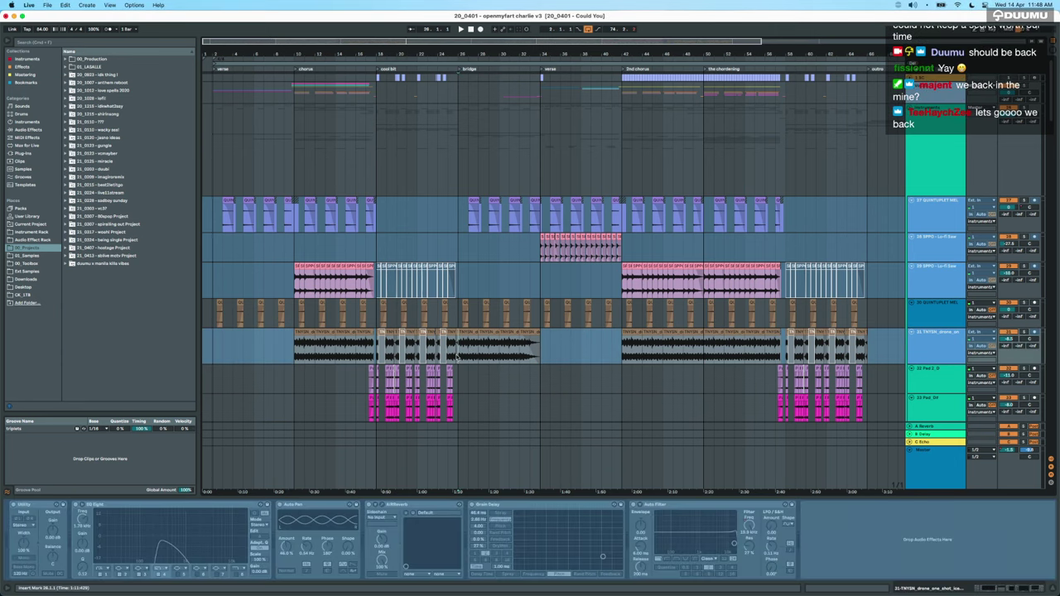
Survey the Could You arrangement from the melodic layers down to the cymbal, sweep, impact and noise tracks.
scroll(457, 356, down, 20)
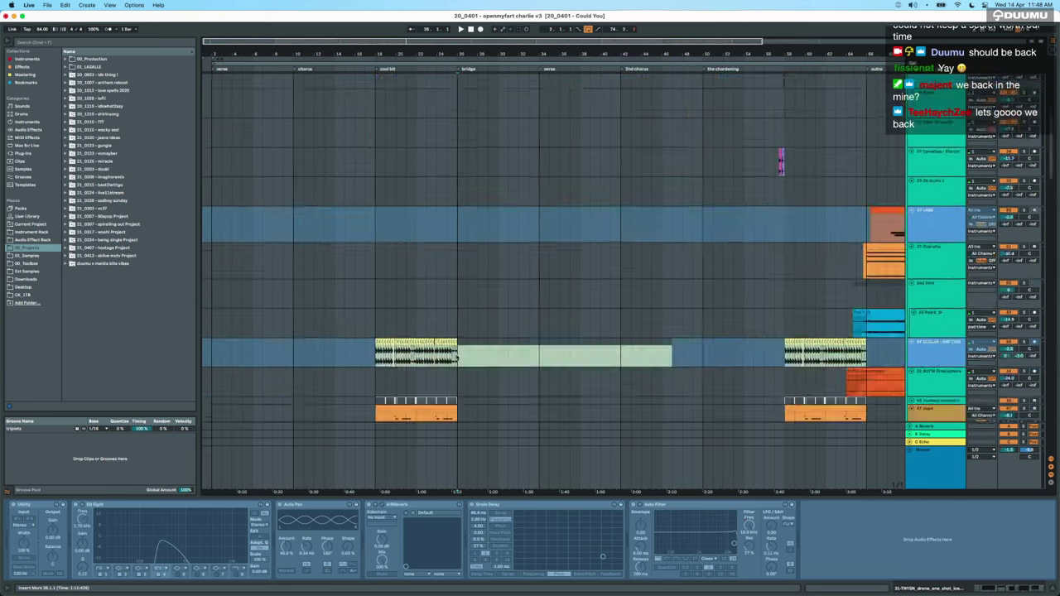
scroll(456, 356, down, 2)
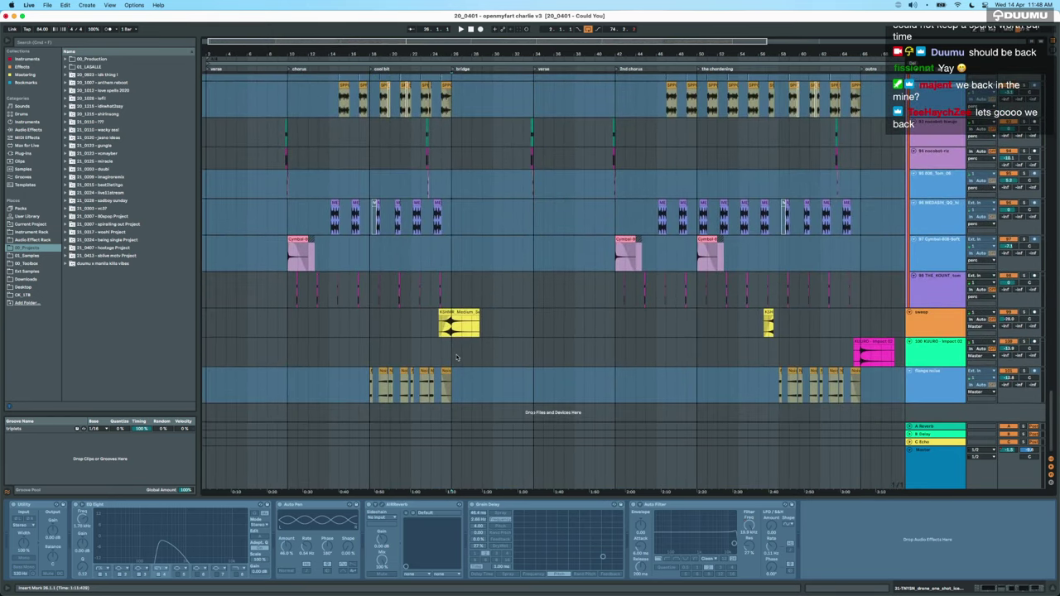
scroll(457, 356, up, 20)
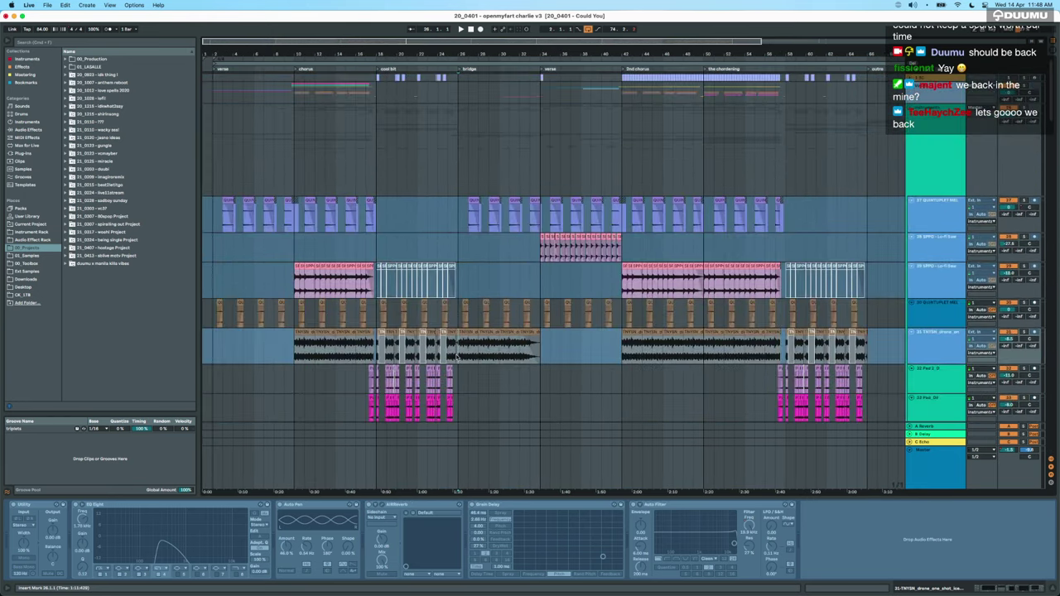
scroll(456, 357, up, 5)
scroll(456, 357, left, 8)
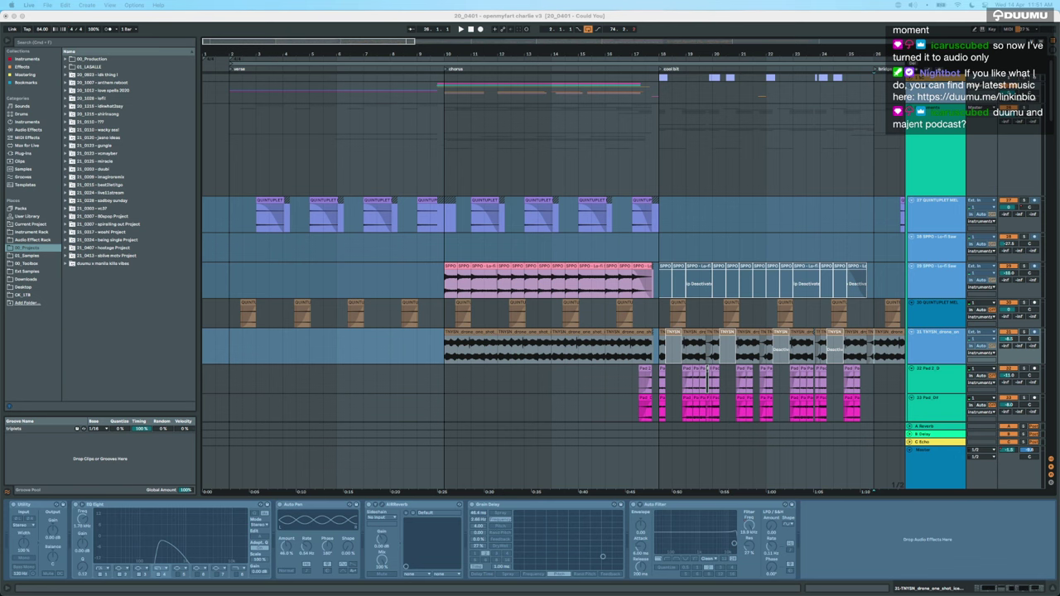
Examine the melody, saw, drone and pad layers across the whole song and in the chorus leading to the cool bit.
click(417, 228)
scroll(416, 227, down, 10)
key(w)
scroll(417, 227, up, 10)
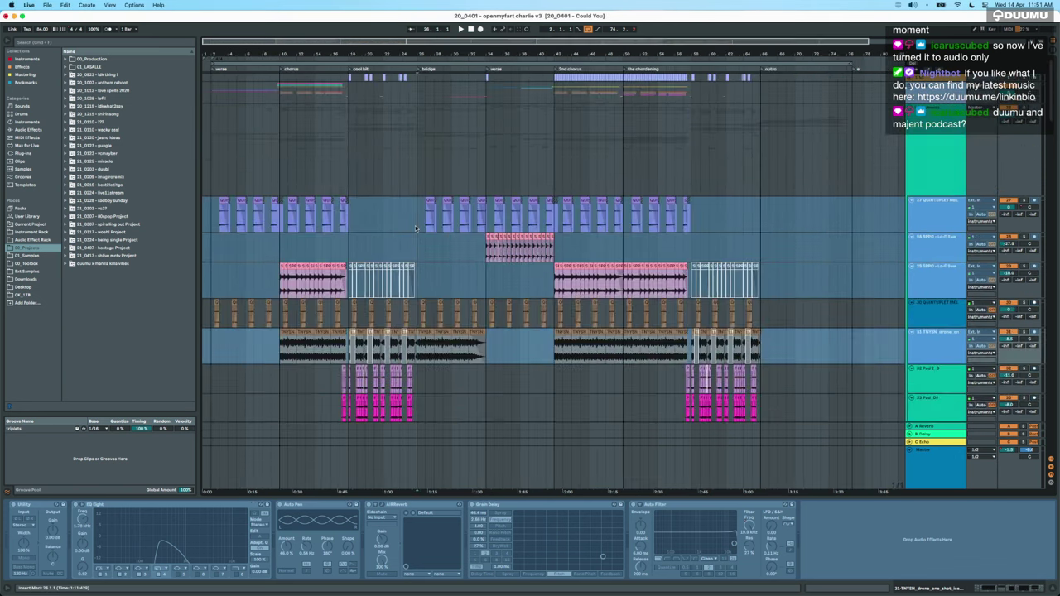
scroll(372, 288, down, 3)
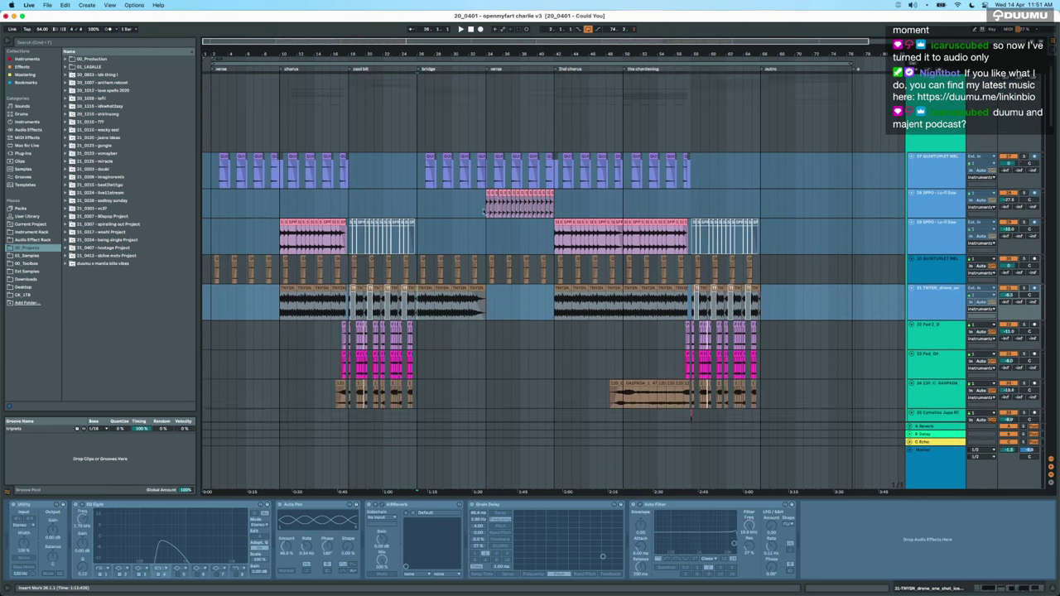
key(plus)
key(plus)
key(plus)
scroll(372, 288, left, 5)
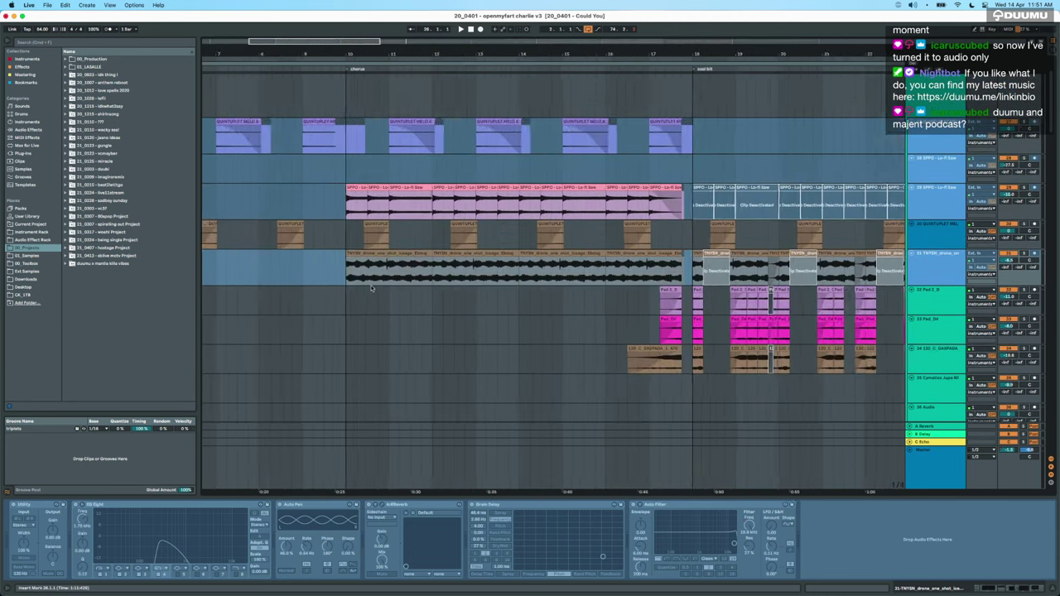
Review the percussion tracks and the lead and backing vocal tracks across the verse, chorus and cool bit.
scroll(372, 288, down, 15)
key(minus)
scroll(371, 289, down, 15)
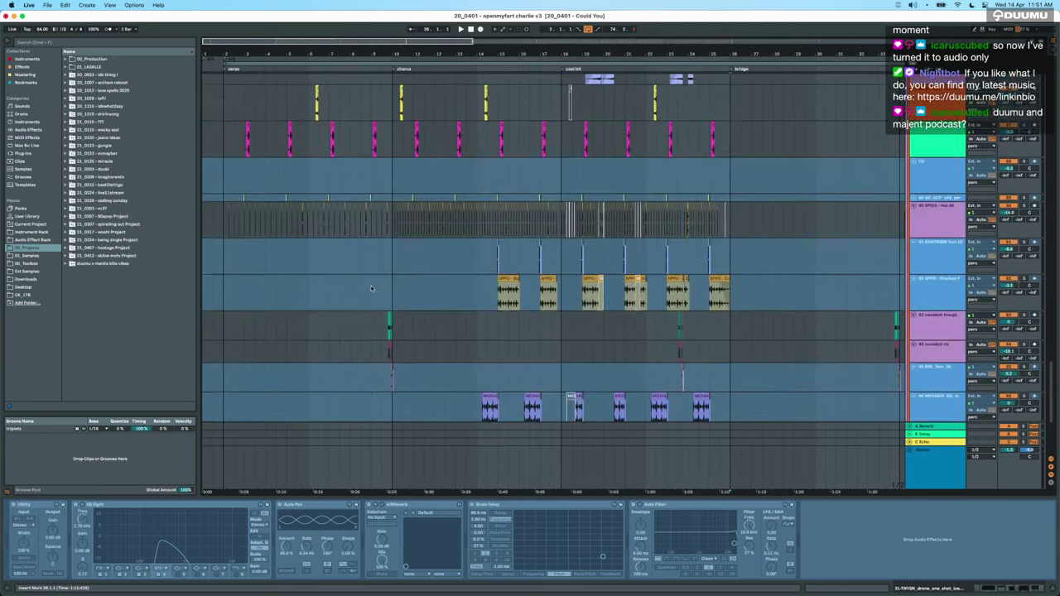
scroll(372, 289, up, 12)
scroll(372, 288, down, 10)
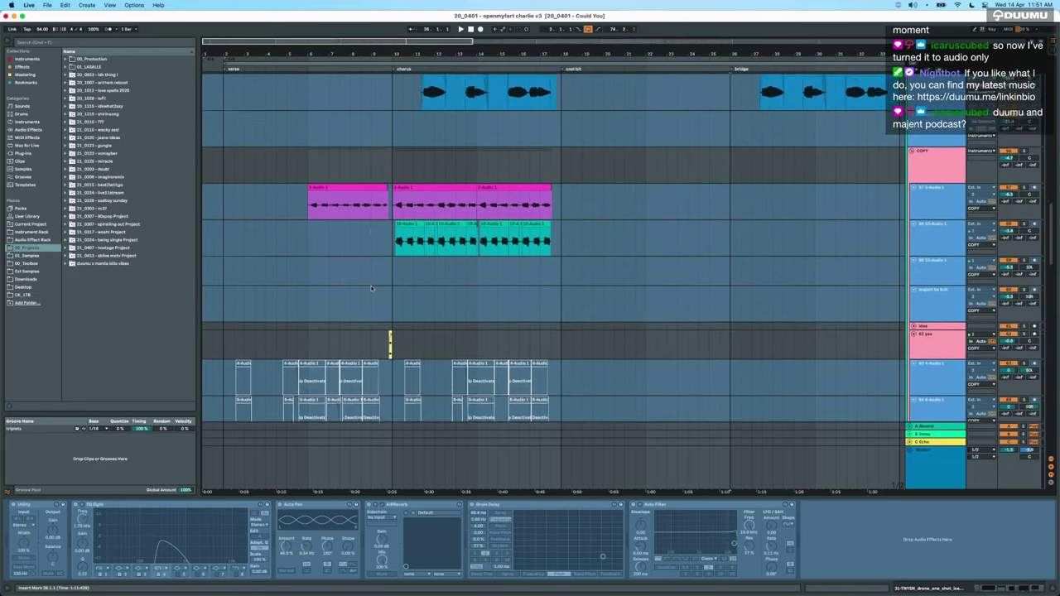
scroll(371, 288, up, 3)
scroll(372, 288, up, 5)
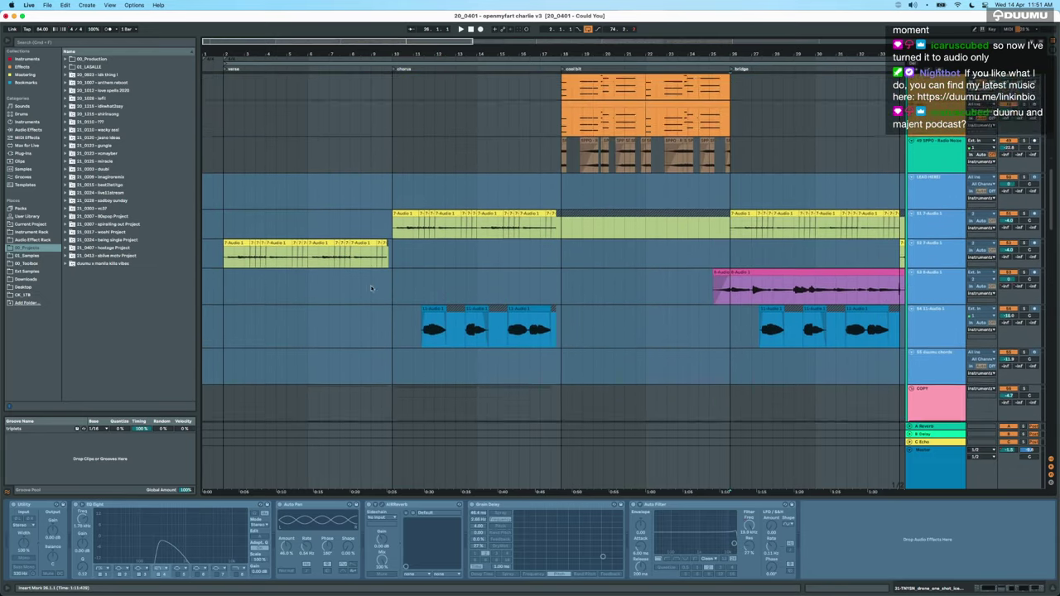
Solo the 52 7-Audio vocal track and play it from the start of the verse.
click(223, 269)
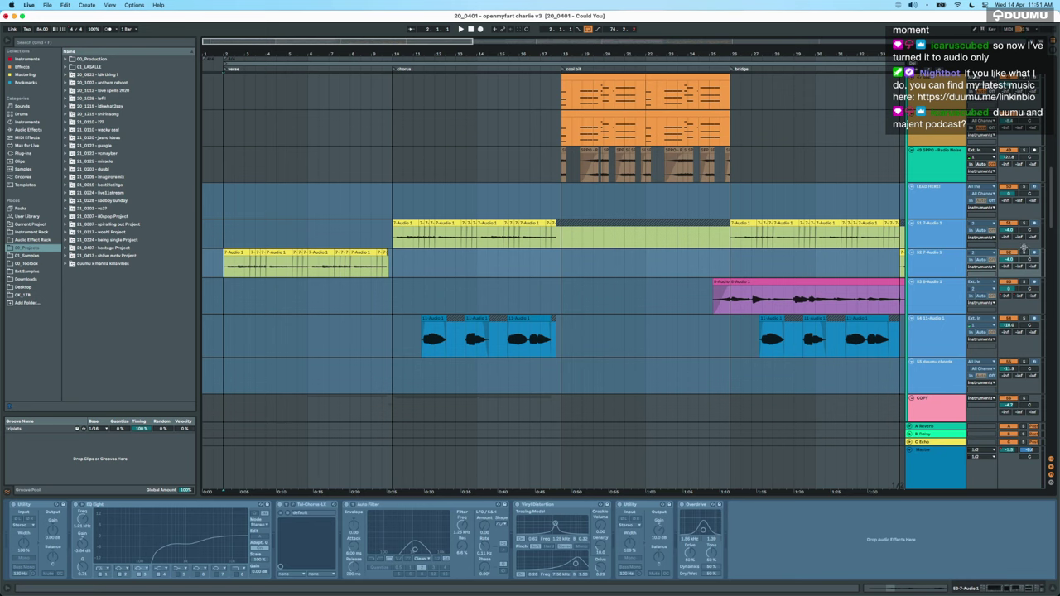
key(space)
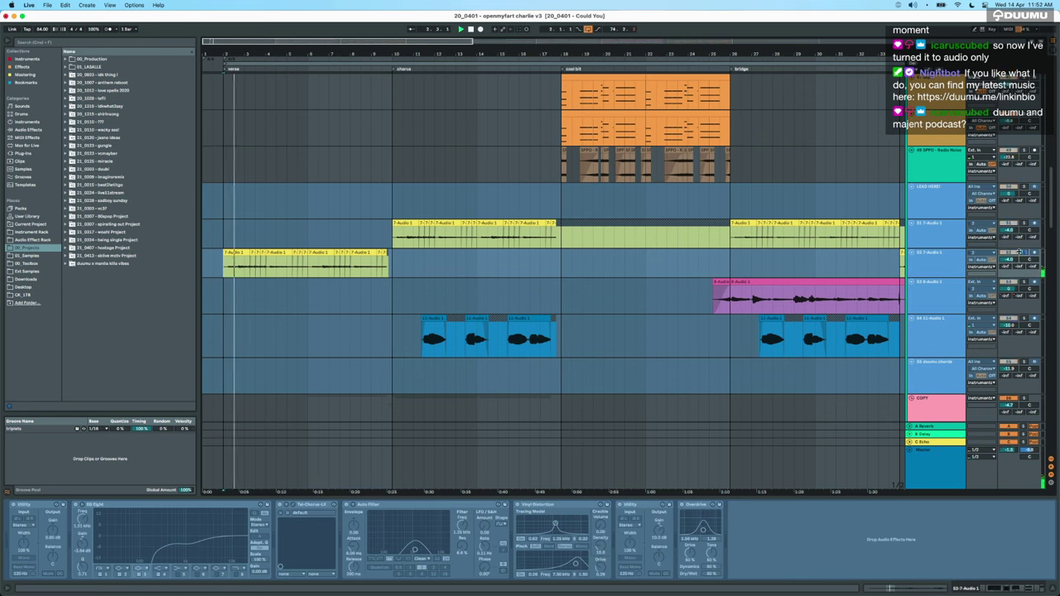
click(959, 260)
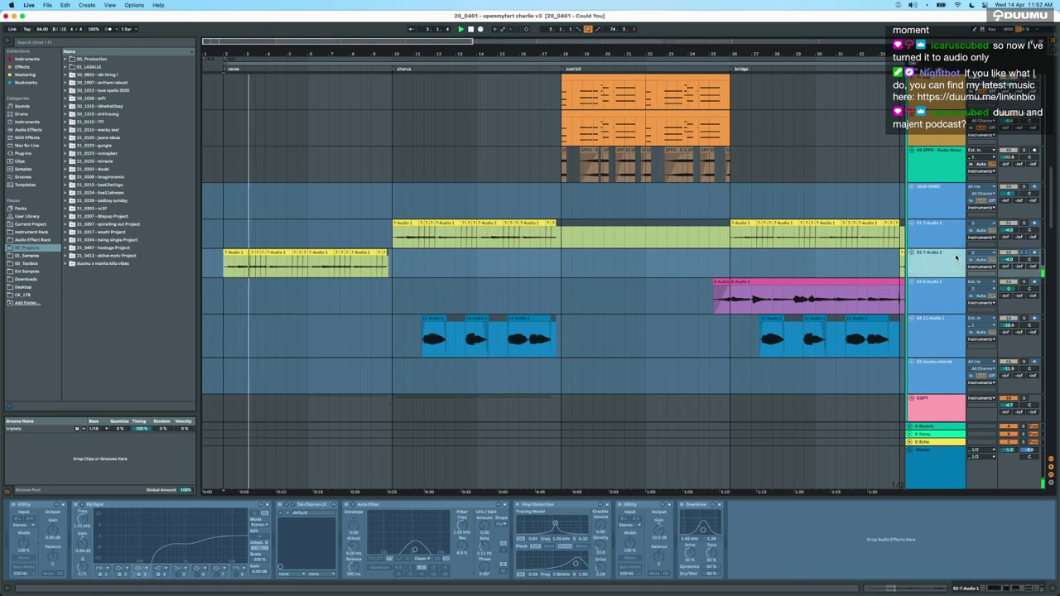
Set the makeup gain of the master's Glue Compressor to 10 dB, and play from the start of the cool bit without the vocal solo.
click(918, 455)
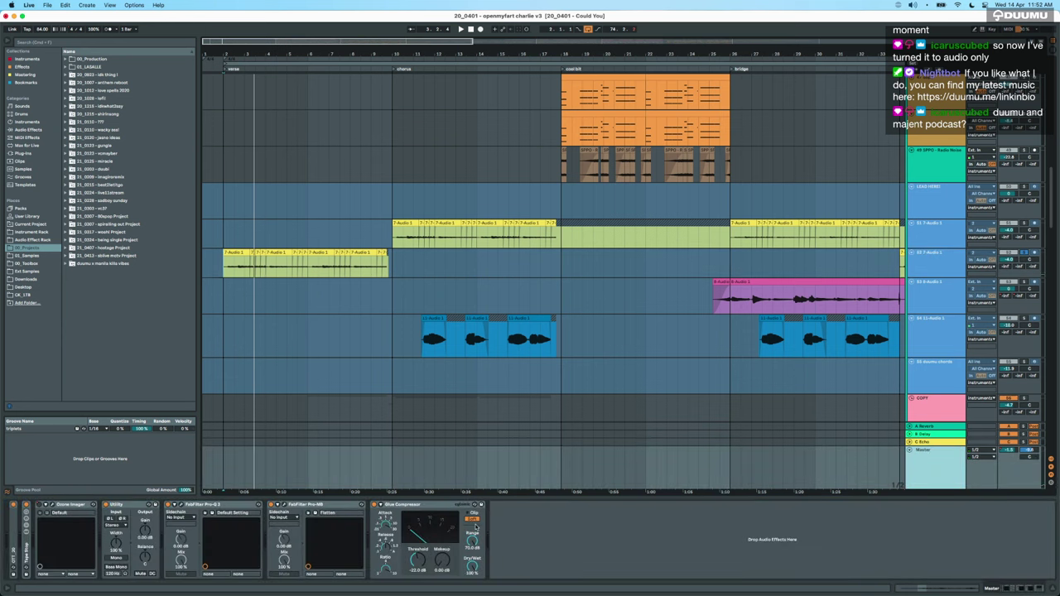
click(445, 563)
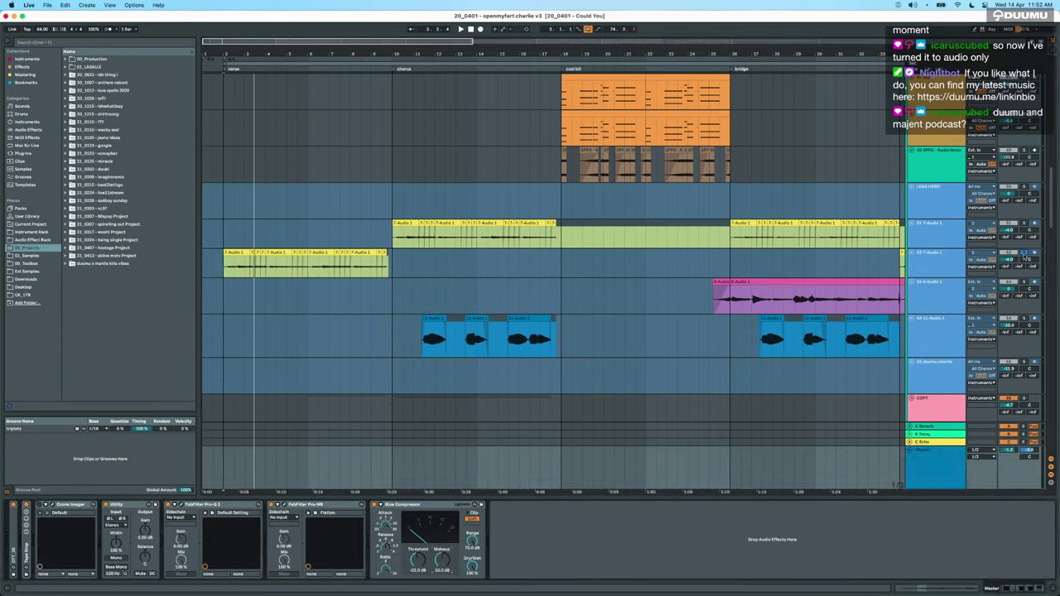
key(space)
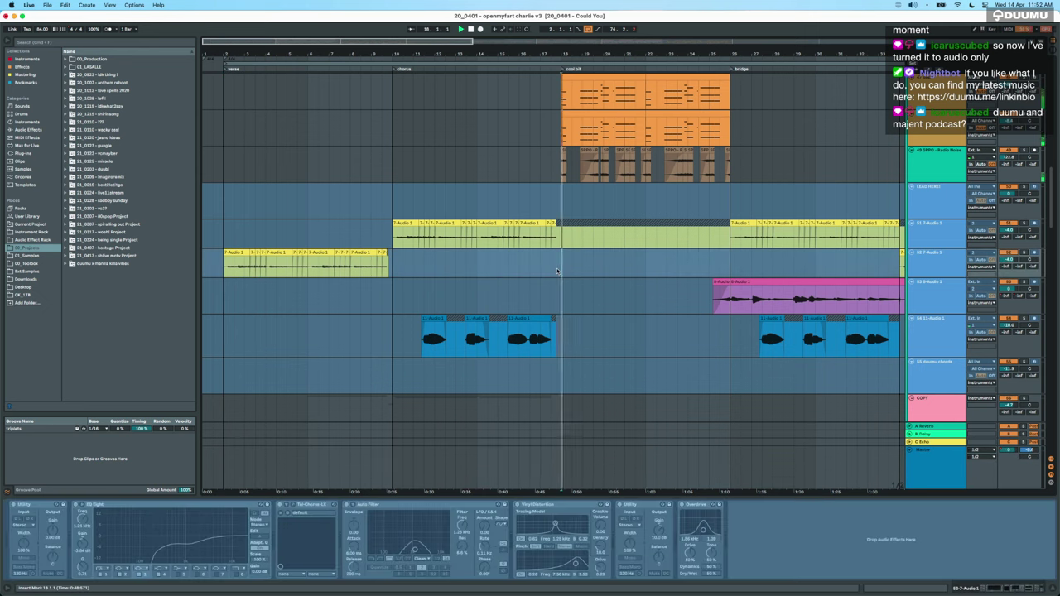
Set the makeup gain of the master's Glue Compressor to 20 dB and hide the device view.
click(923, 479)
drag(445, 563, 444, 586)
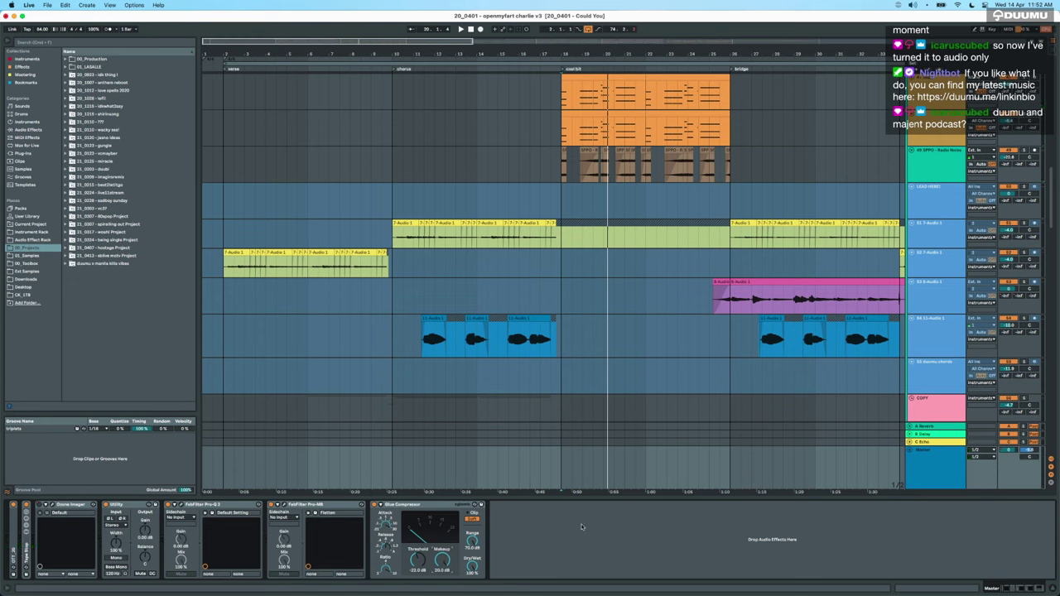
drag(575, 498, 575, 501)
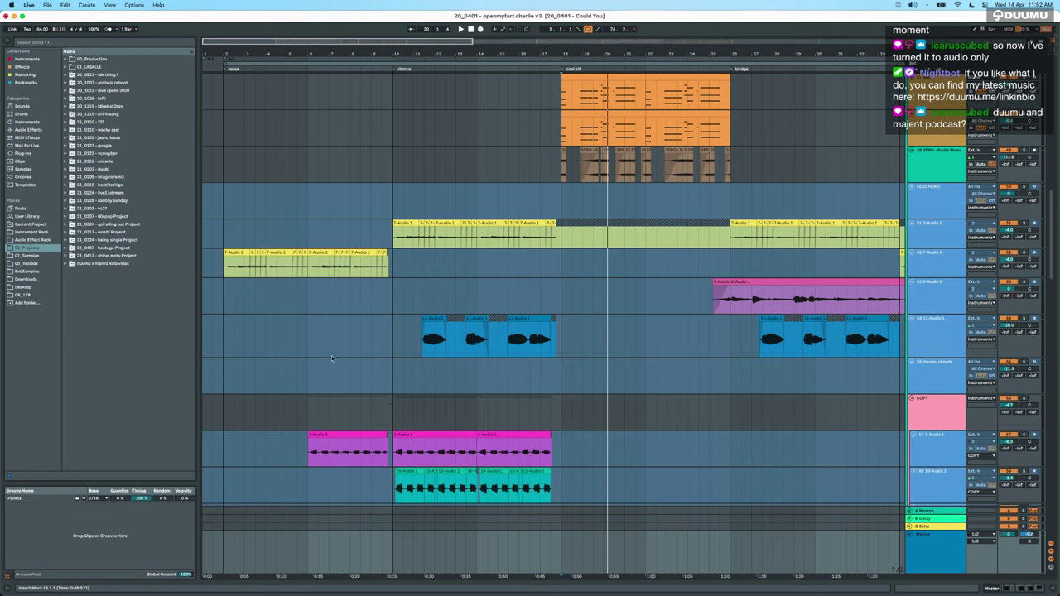
Play the verse from its start, stop, and select the opening phrase of the 52 7-Audio vocal.
scroll(226, 276, up, 5)
scroll(226, 276, up, 15)
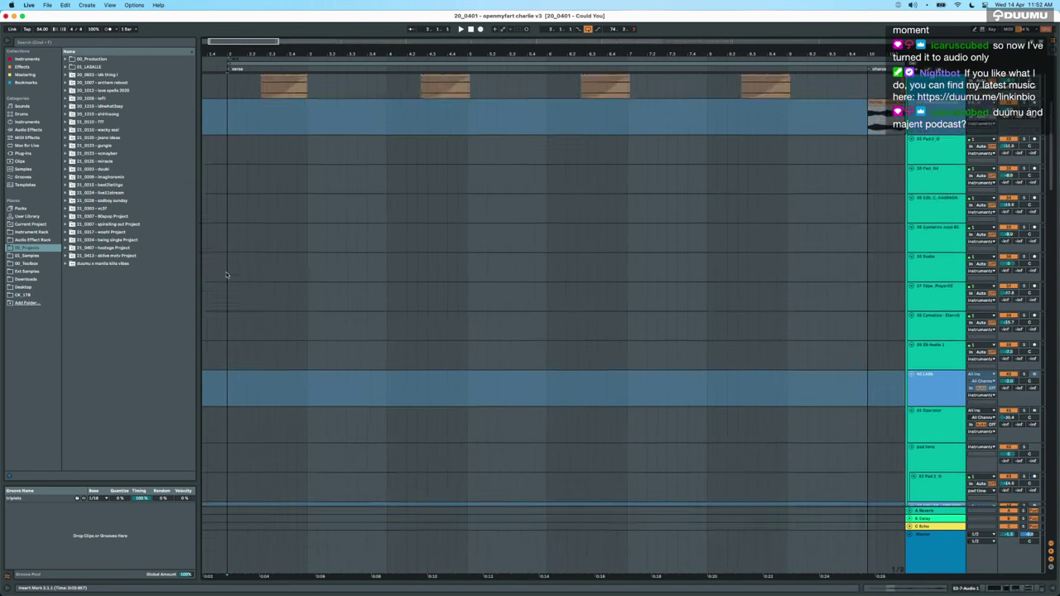
scroll(226, 276, down, 15)
key(space)
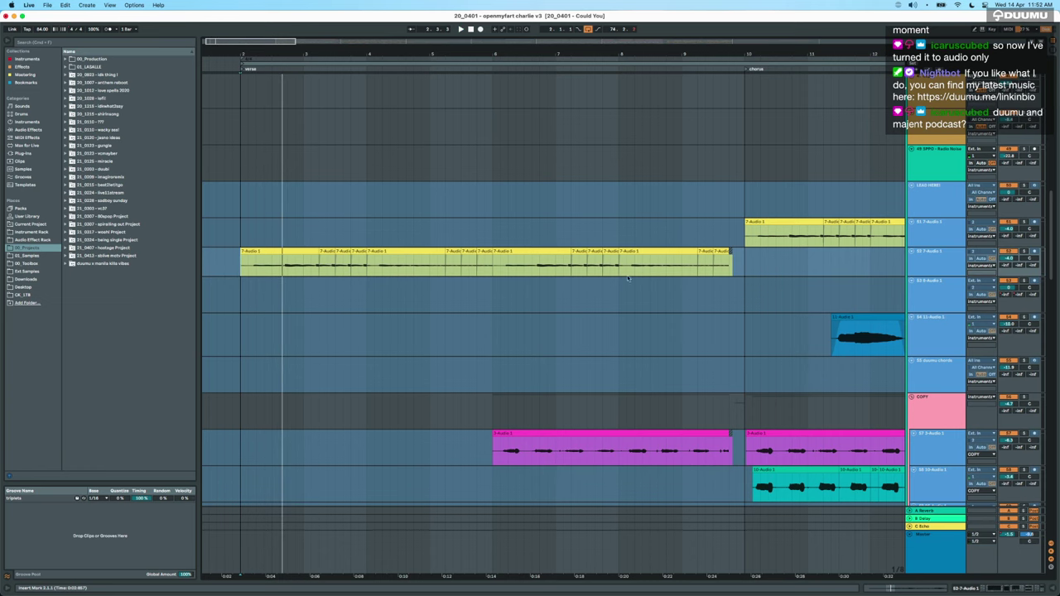
scroll(623, 280, down, 3)
drag(285, 263, 240, 263)
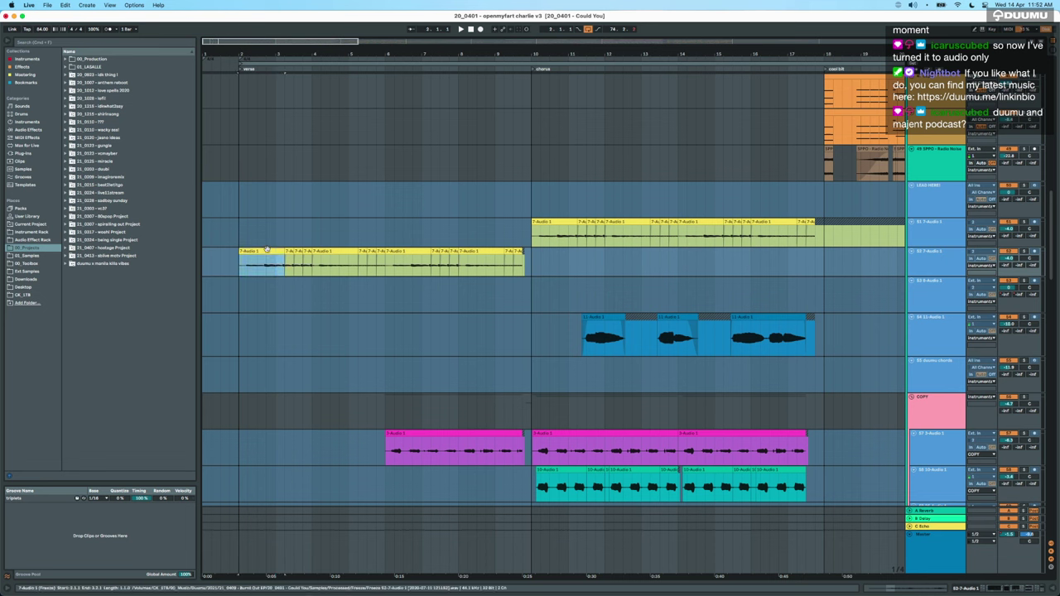
Examine the lead and doubled vocal clips, the cool bit layers and the drum and percussion tracks below them.
scroll(726, 308, down, 8)
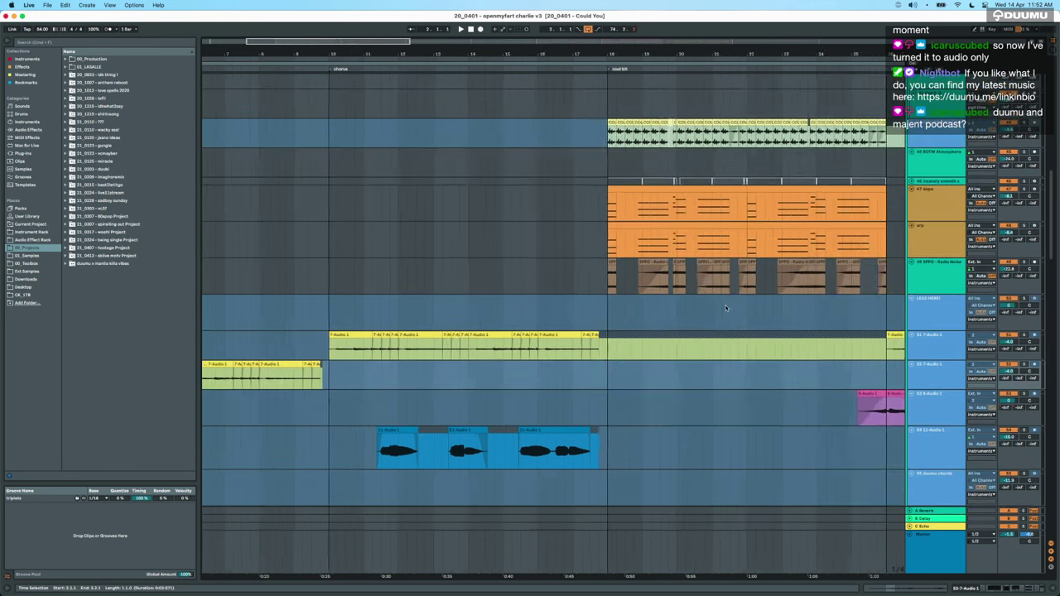
scroll(725, 308, up, 5)
scroll(726, 308, down, 8)
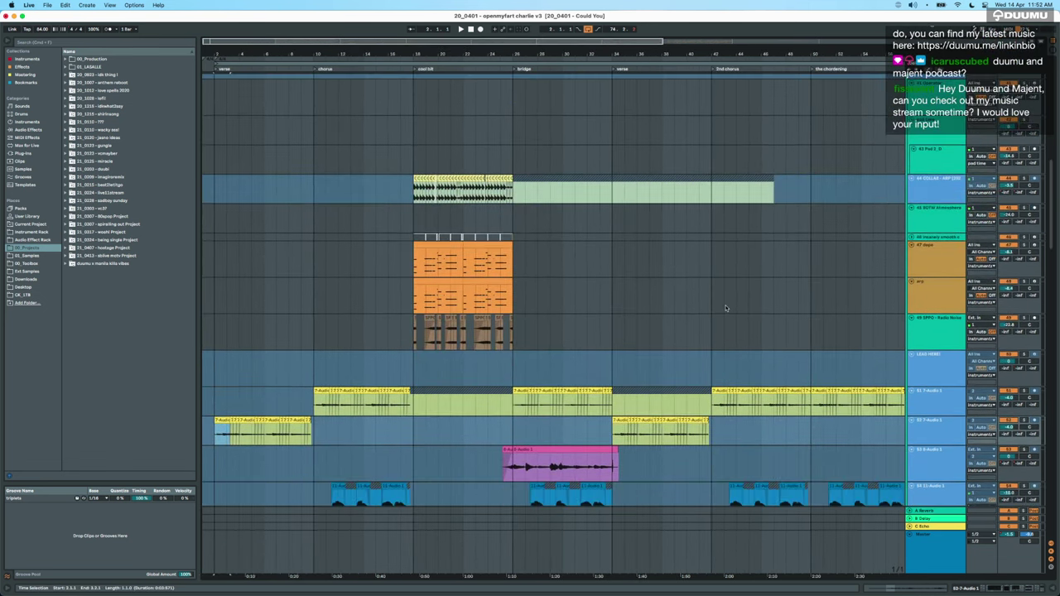
scroll(403, 353, up, 3)
scroll(403, 353, down, 5)
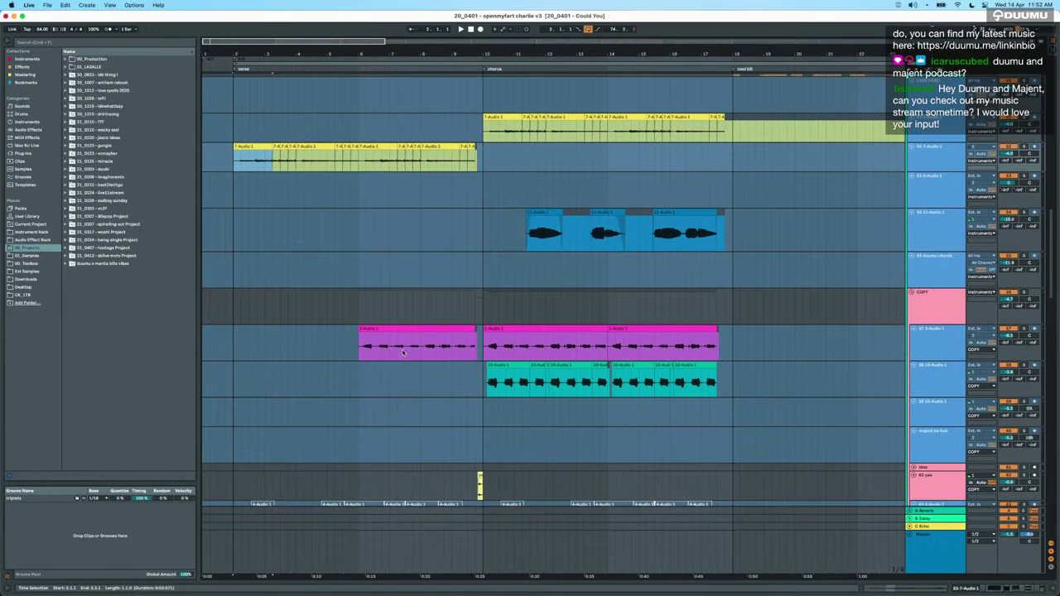
scroll(404, 353, down, 10)
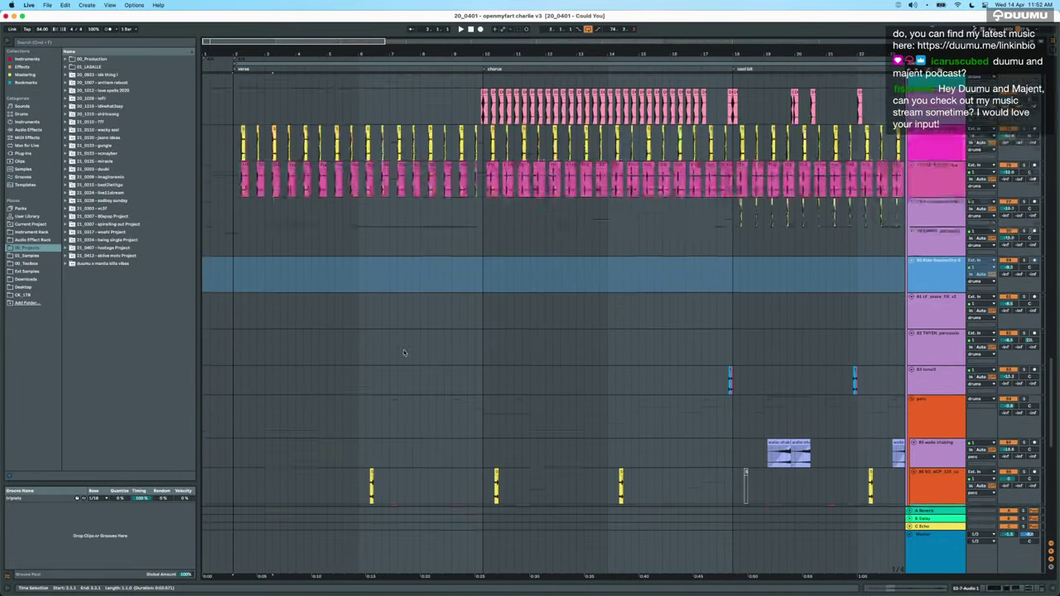
scroll(404, 353, down, 12)
Play the verse and inspect the DUU Drum Loop hits up close, selecting the first one.
scroll(268, 398, up, 2)
scroll(268, 398, up, 2)
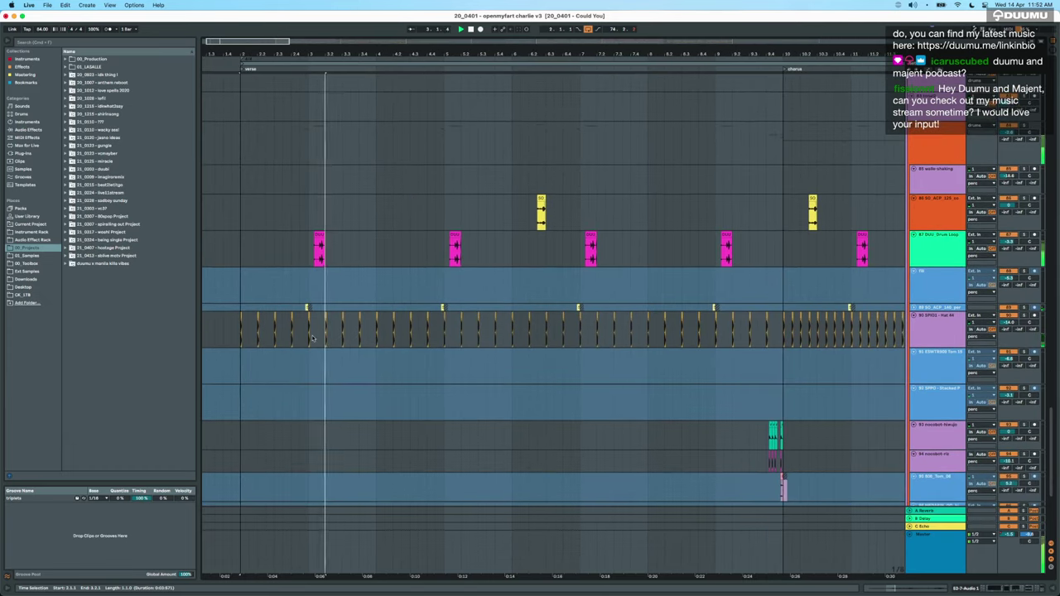
scroll(313, 337, up, 4)
click(339, 250)
scroll(414, 256, down, 8)
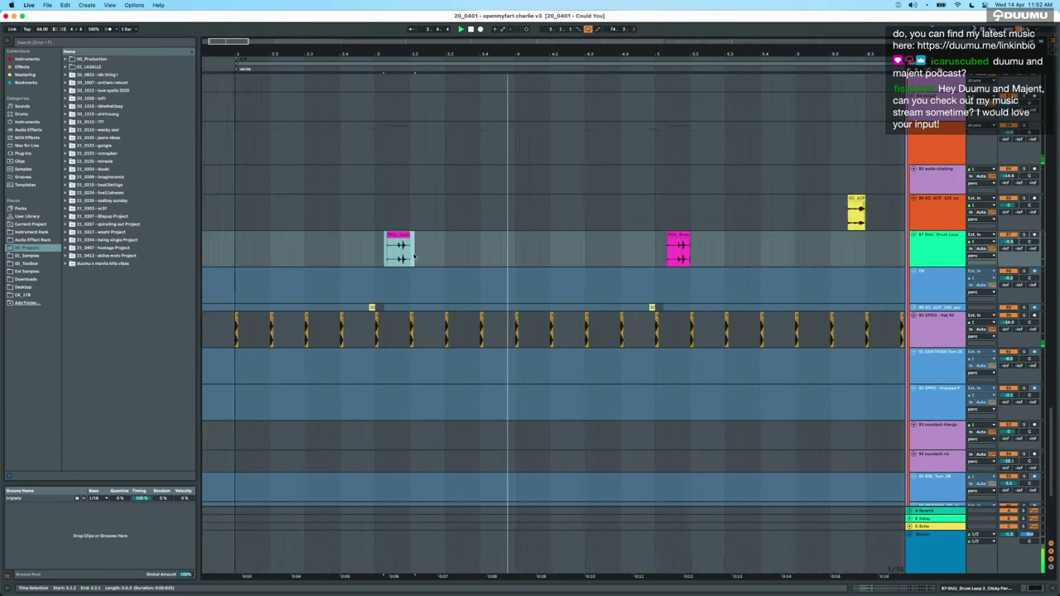
scroll(402, 275, up, 4)
scroll(402, 275, up, 5)
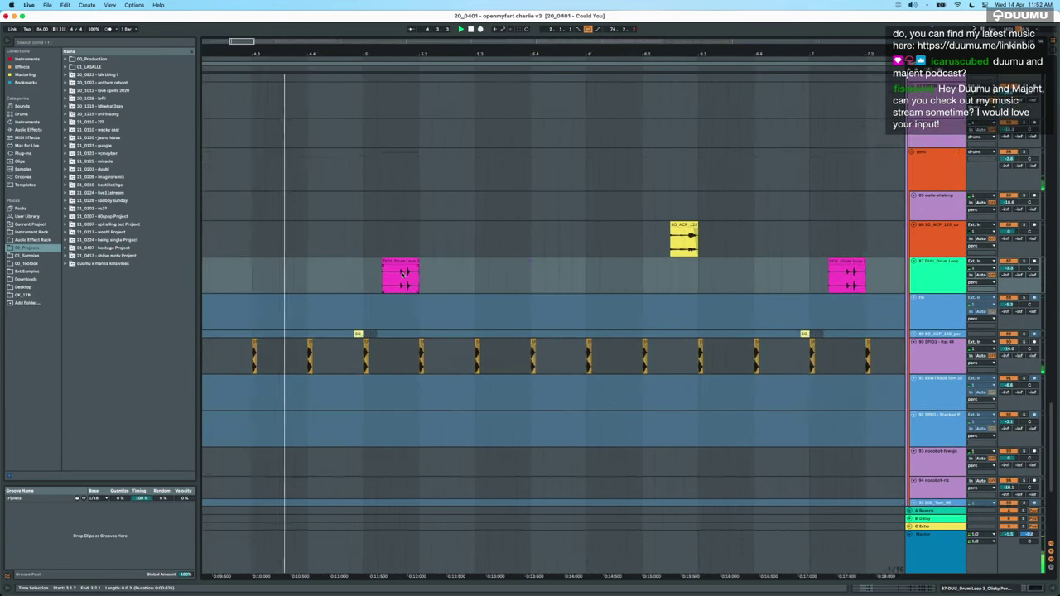
scroll(402, 275, up, 1)
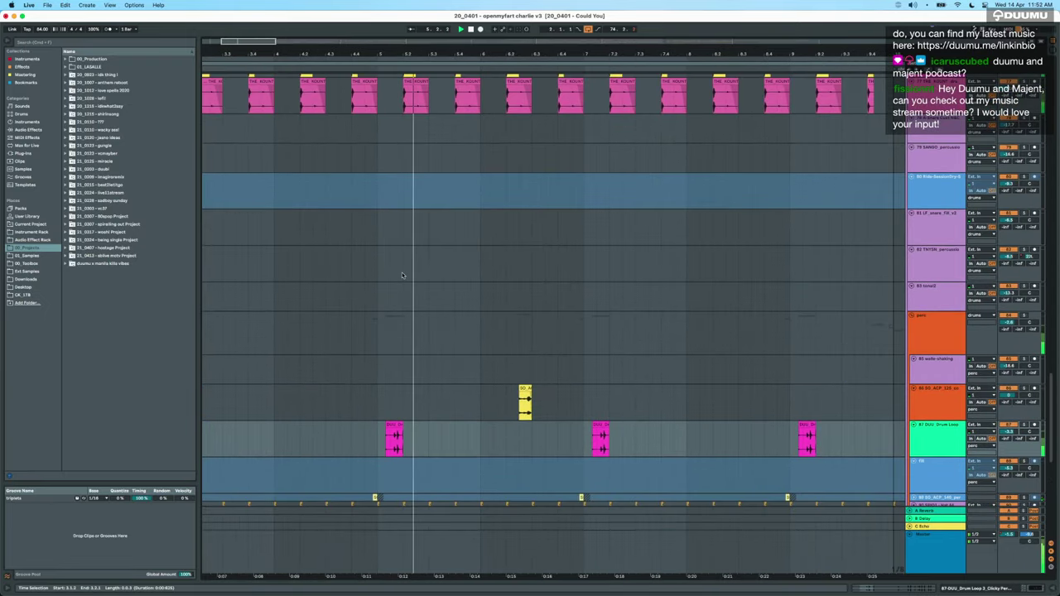
Compare the verse's percussion tracks with the hi-hat, tom and cymbal layers around the start of the chorus.
scroll(402, 275, up, 5)
scroll(402, 275, down, 10)
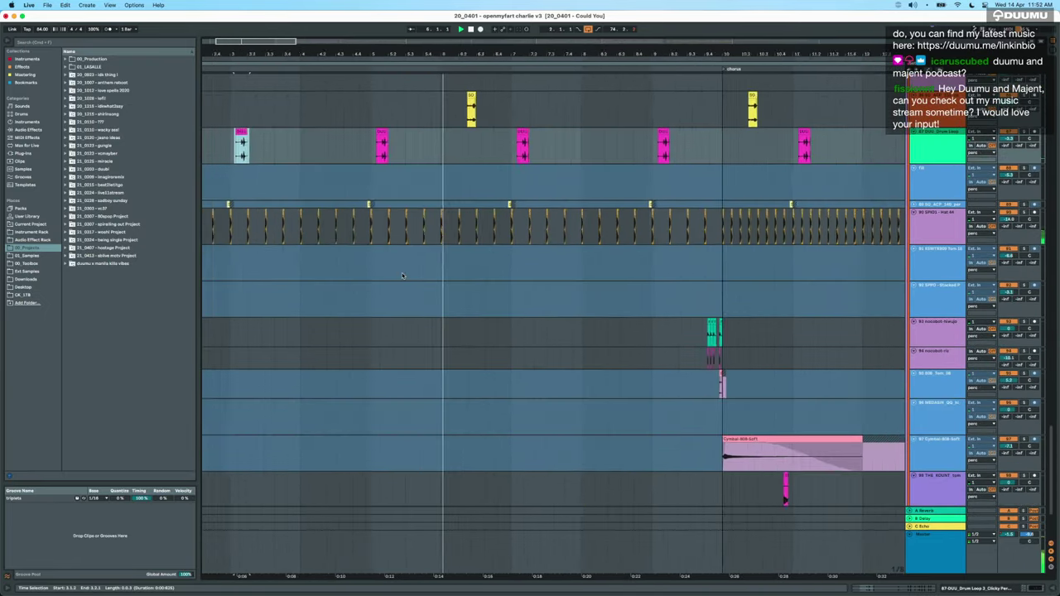
scroll(403, 275, up, 10)
scroll(403, 275, down, 10)
scroll(402, 275, left, 2)
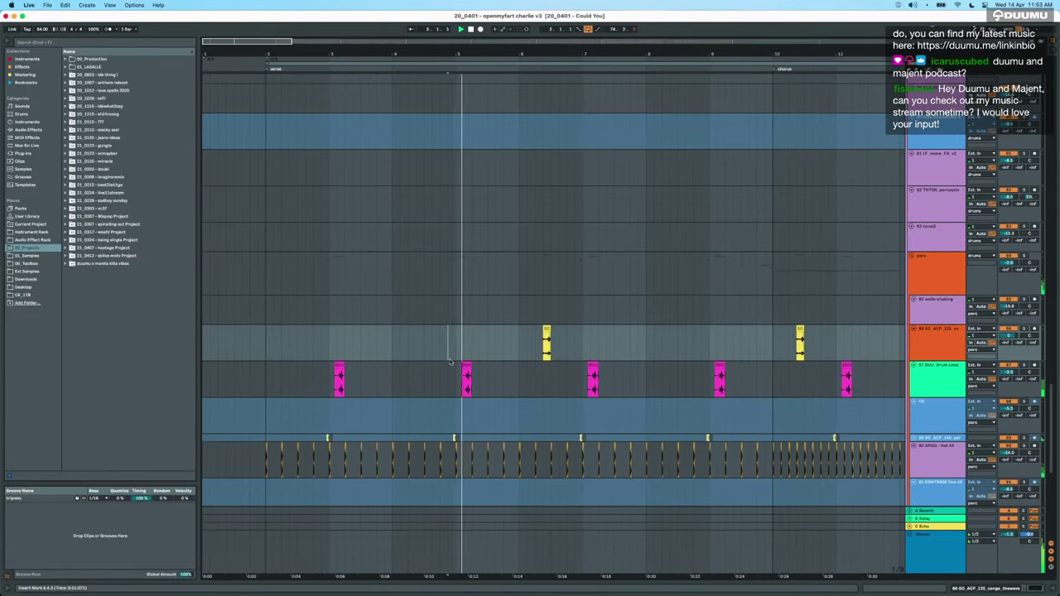
Play the percussion from just before the second DUU Drum Loop hit in the verse, and stop playback.
click(444, 414)
scroll(445, 415, up, 5)
key(space)
key(space)
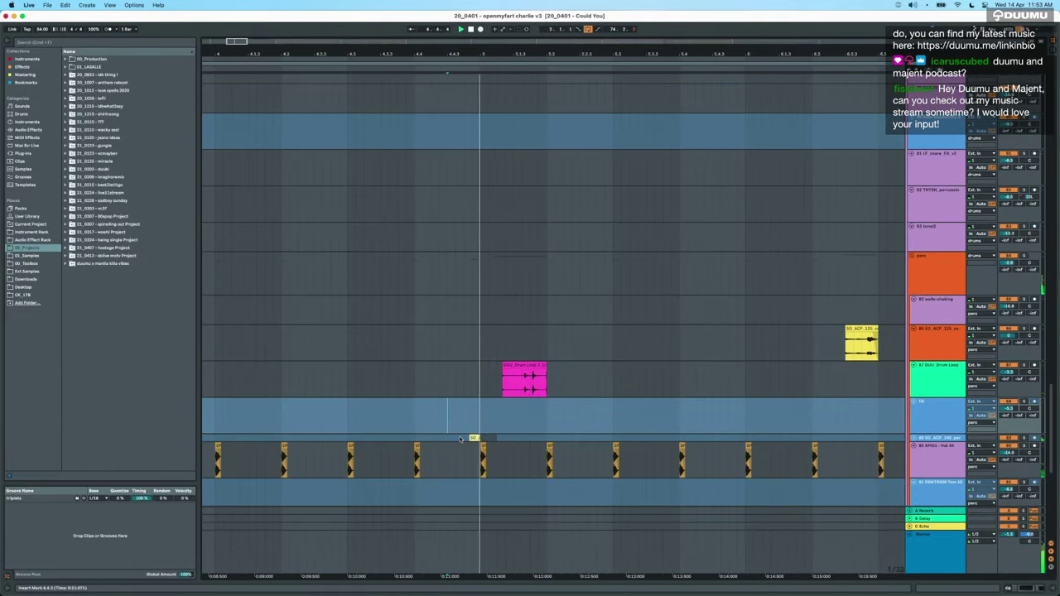
scroll(447, 415, down, 5)
key(space)
Solo the two QUINTUPLET MELO tracks and place the insert marker near the first brown melody clip in the verse.
scroll(466, 438, down, 15)
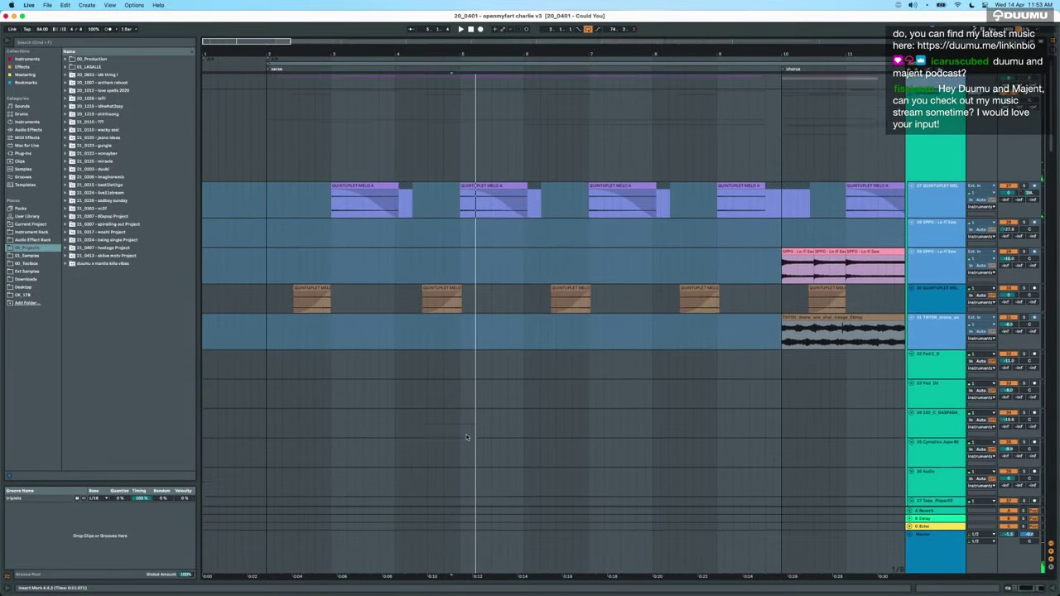
click(953, 324)
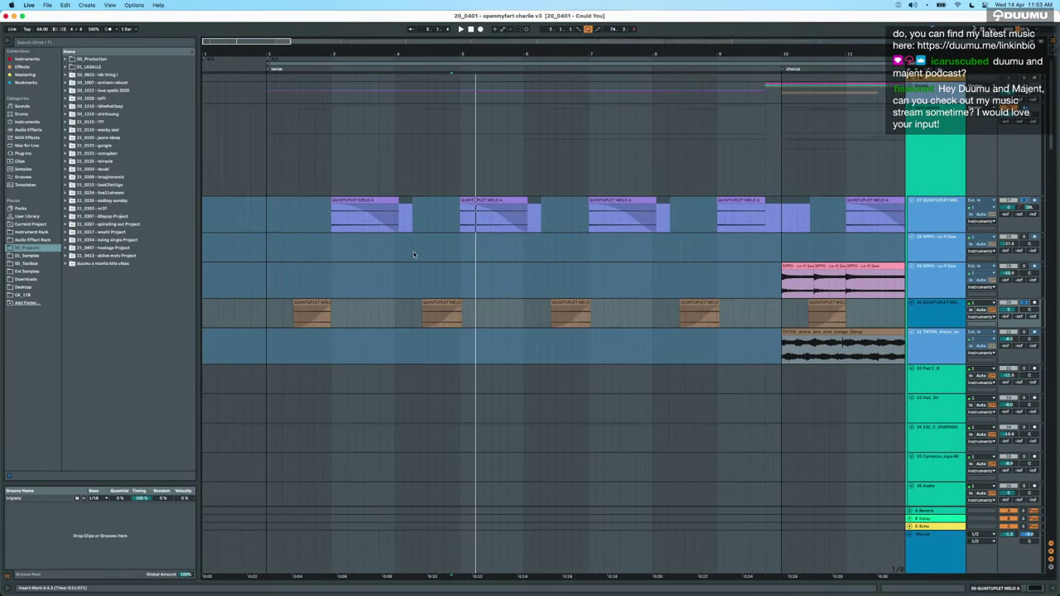
click(290, 285)
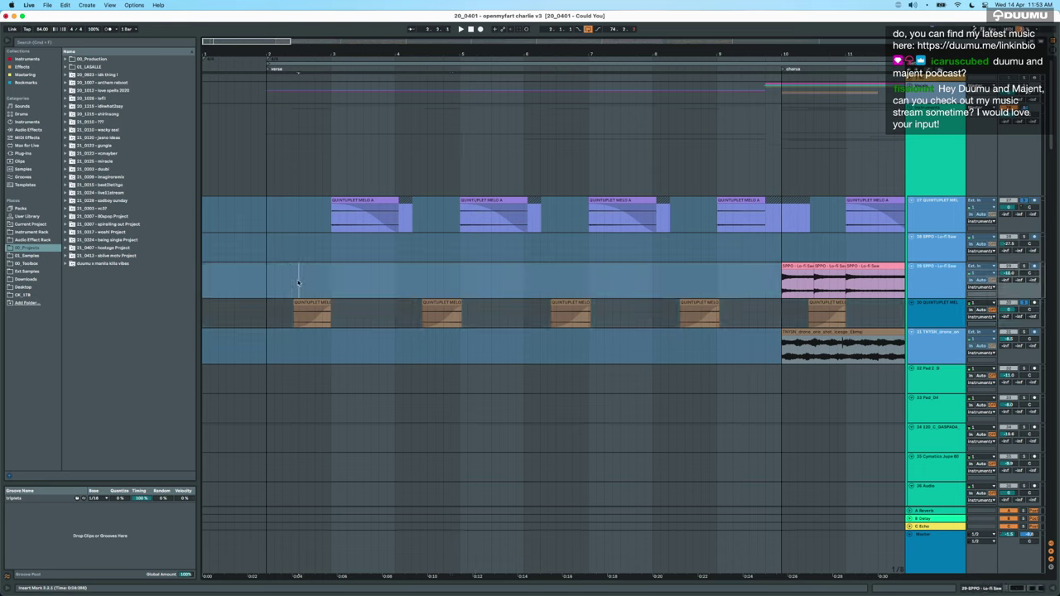
Play the soloed quintuplet melodies in the verse, and place the insert marker where the first magenta vocal clip in the COPY group starts.
key(space)
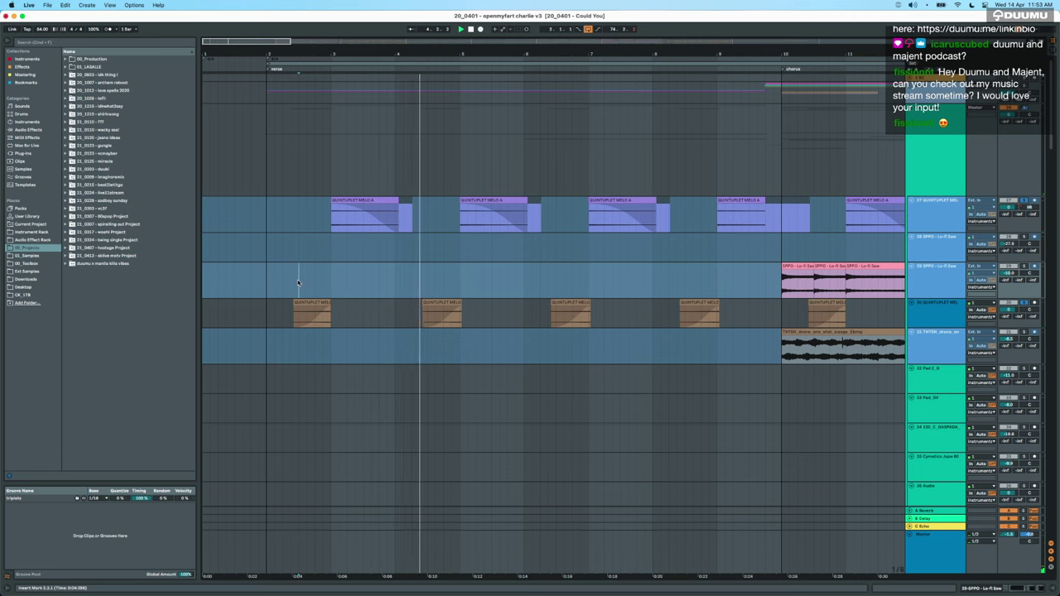
scroll(441, 344, down, 15)
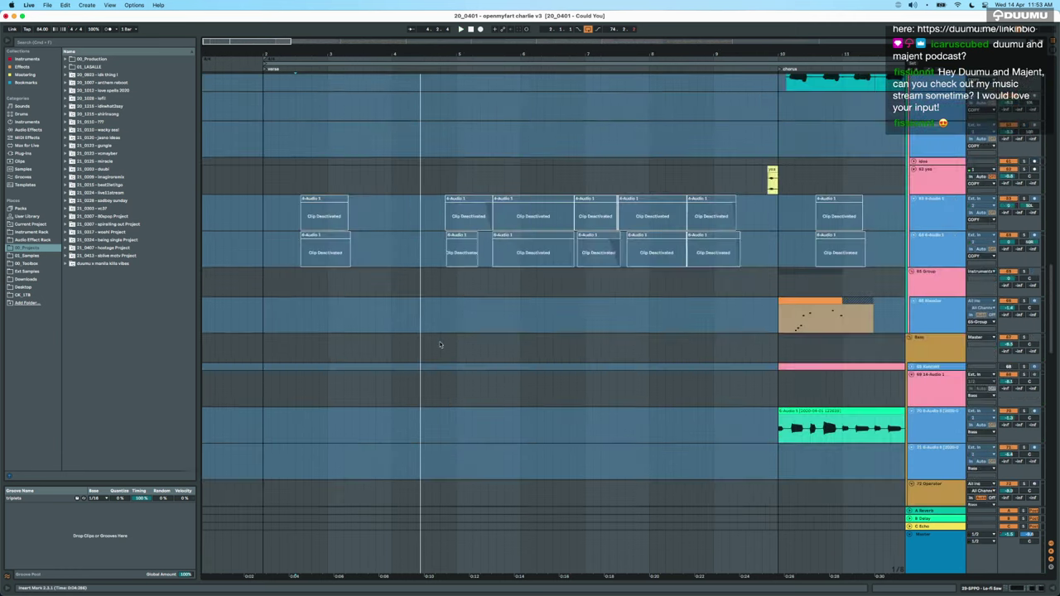
scroll(441, 344, up, 5)
click(386, 253)
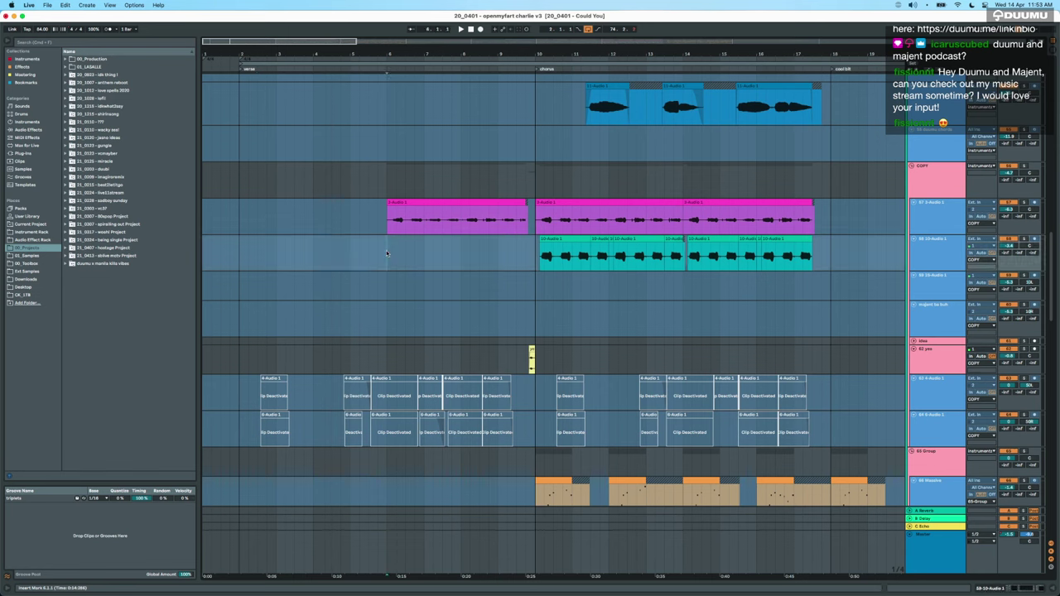
Solo the two vocal tracks 57 and 58 in the COPY group together.
click(950, 180)
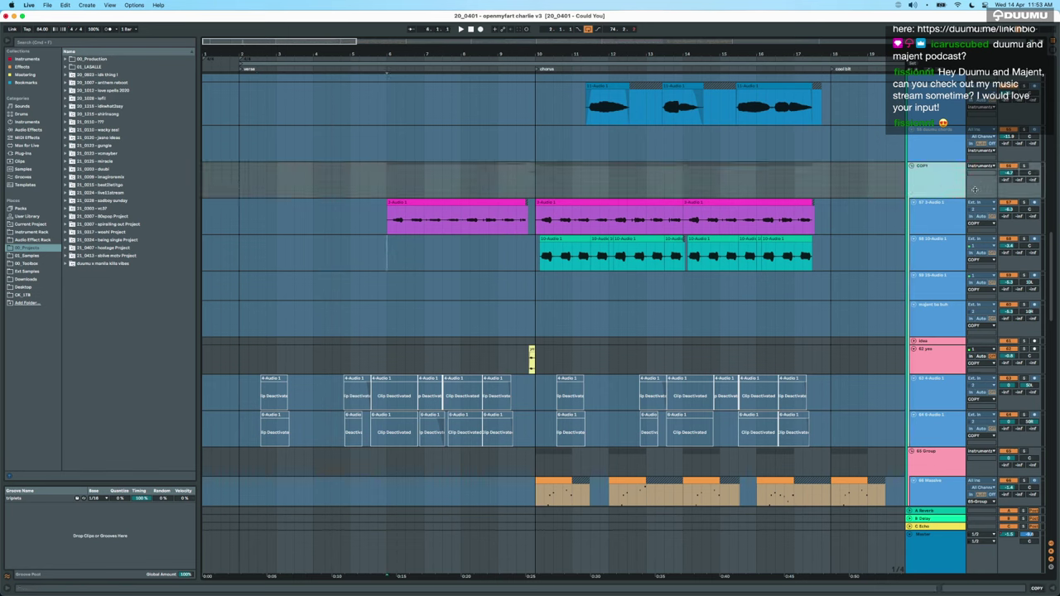
scroll(909, 285, down, 1)
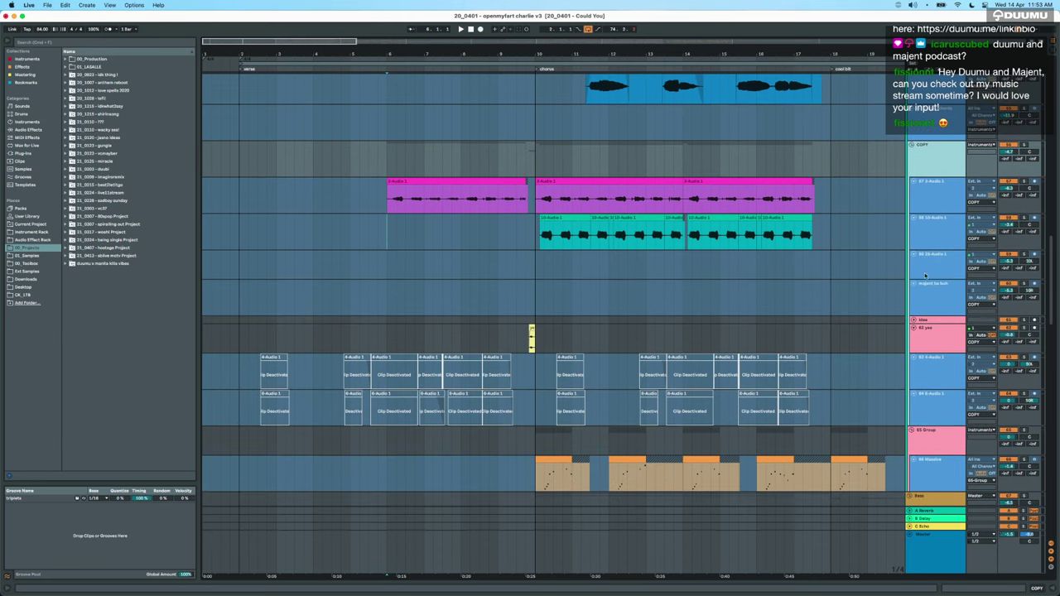
click(938, 202)
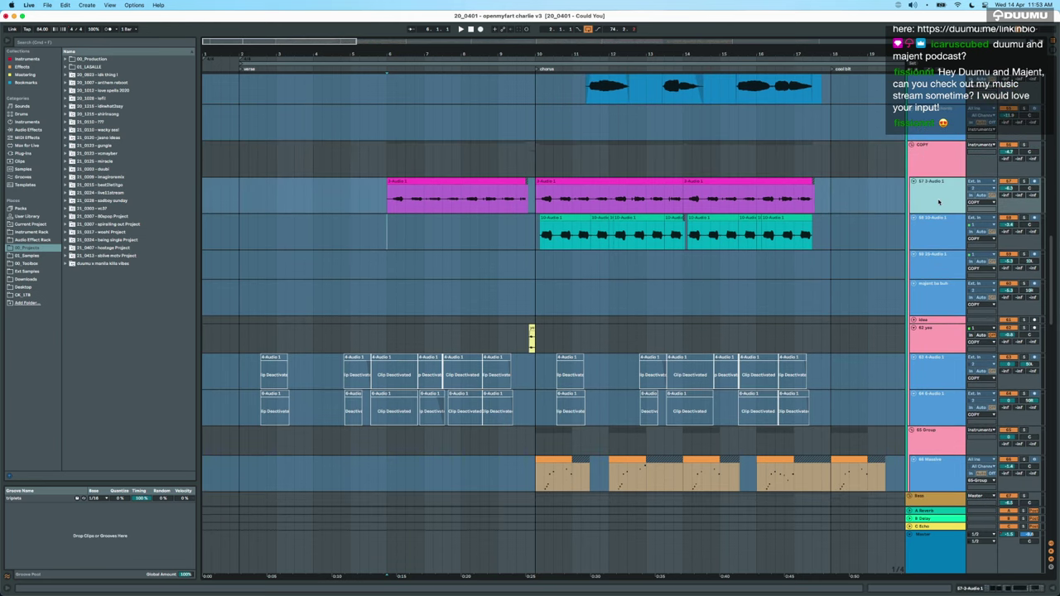
shift+click(936, 225)
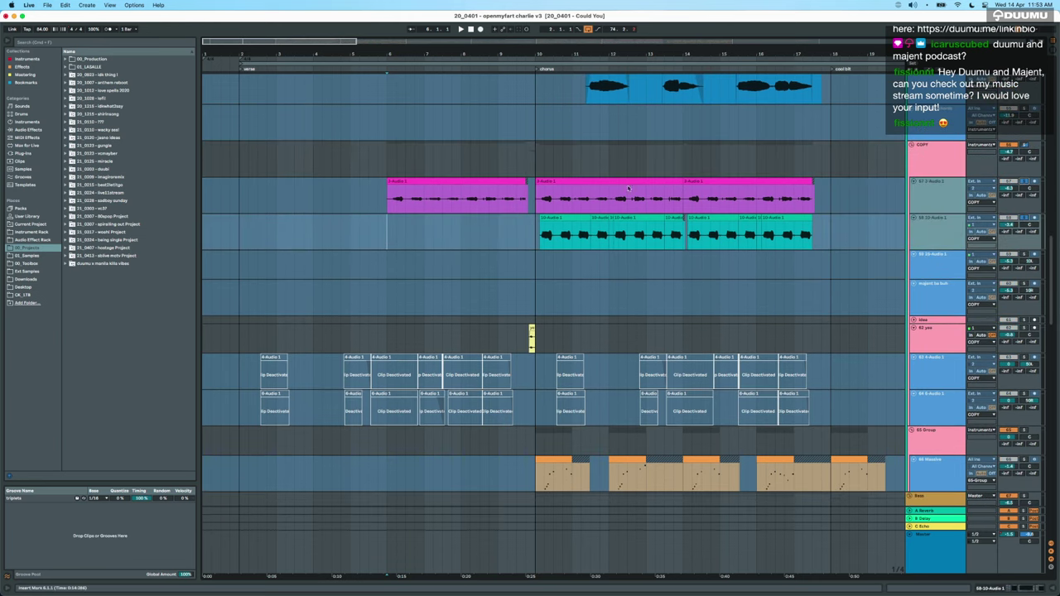
Play both soloed COPY vocal layers from the start of the chorus.
click(563, 190)
key(space)
click(556, 181)
key(space)
key(space)
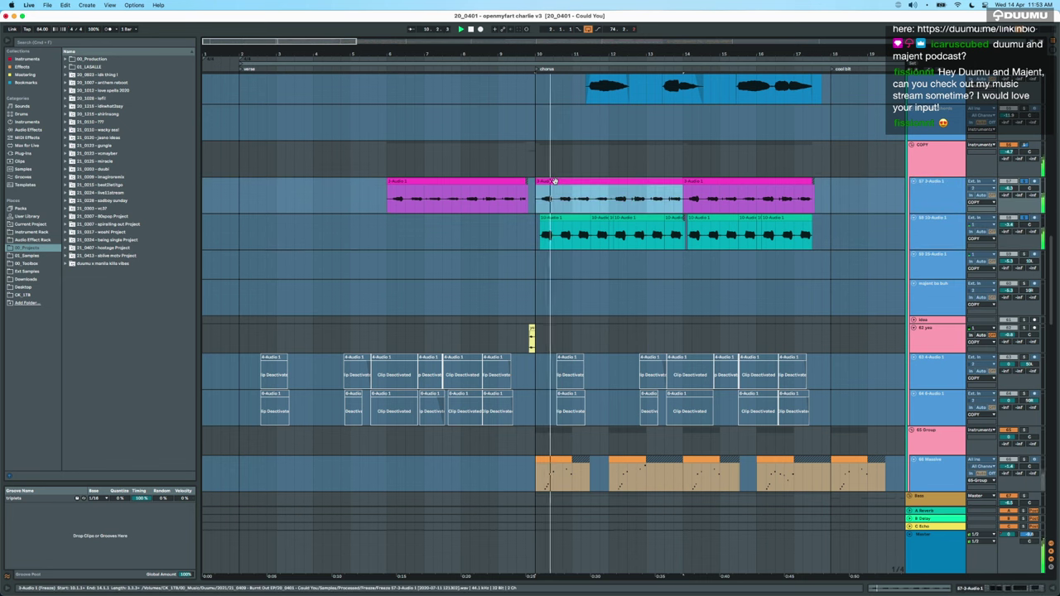
Solo only vocal track 57 in the COPY group, play it from the chorus start, and show its device chain.
scroll(630, 249, up, 2)
click(934, 249)
click(944, 236)
click(1024, 214)
key(space)
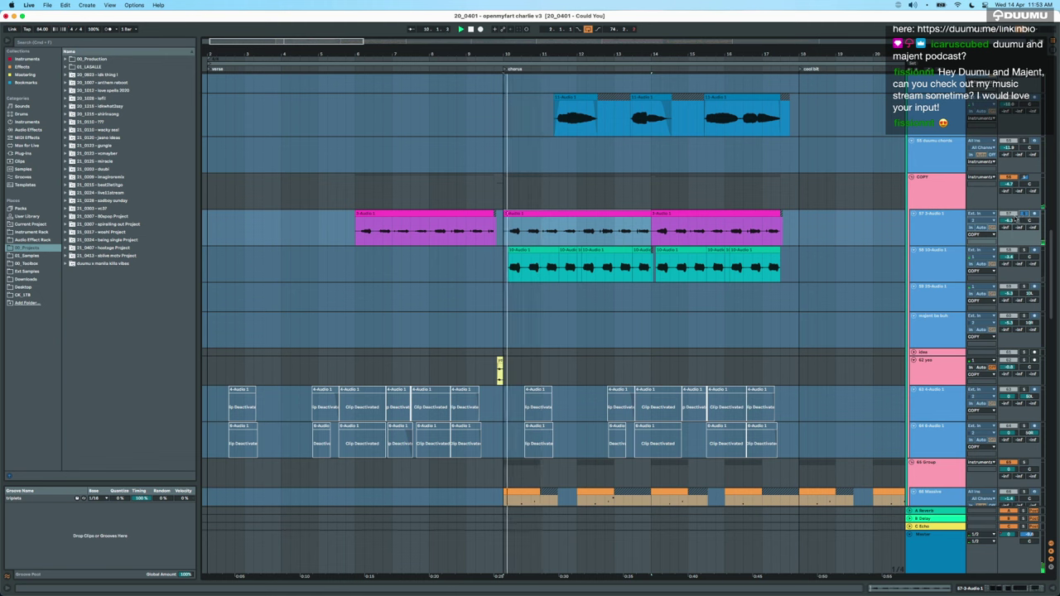
click(982, 589)
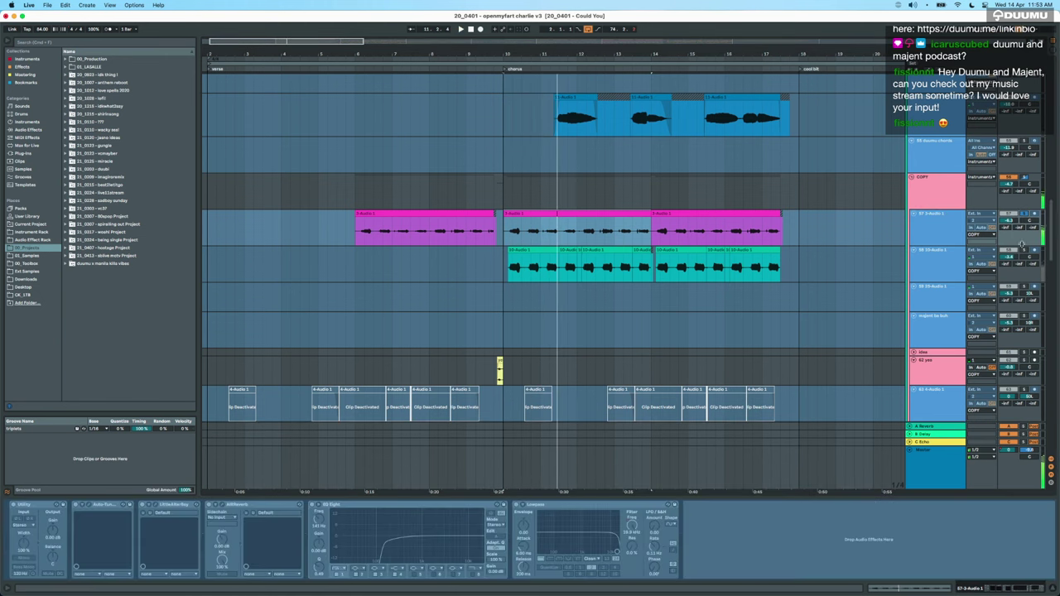
Play vocal track 58 alone from the chorus start and show its device chain.
key(space)
key(space)
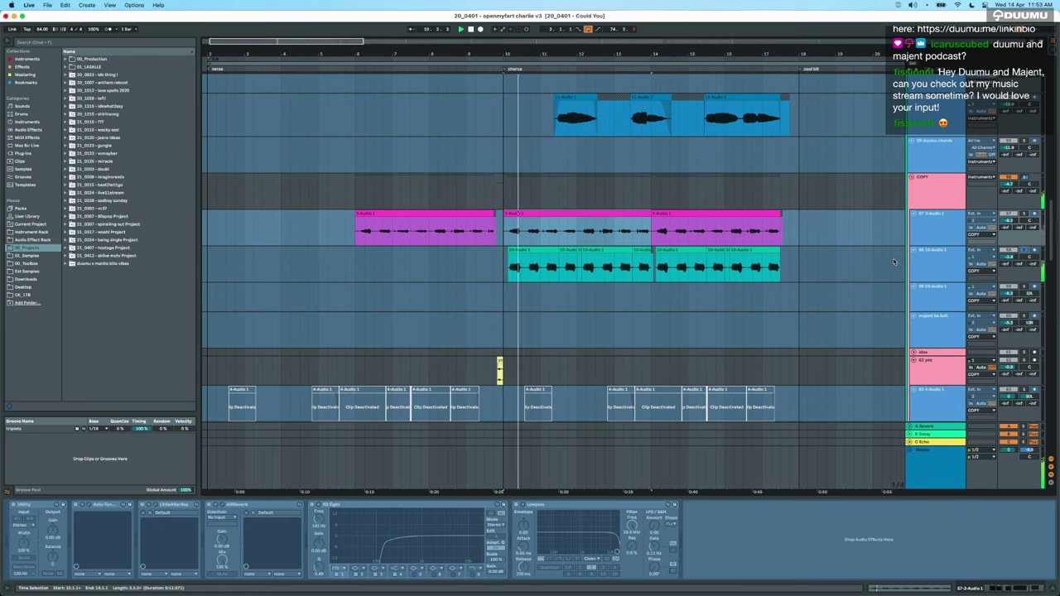
click(930, 256)
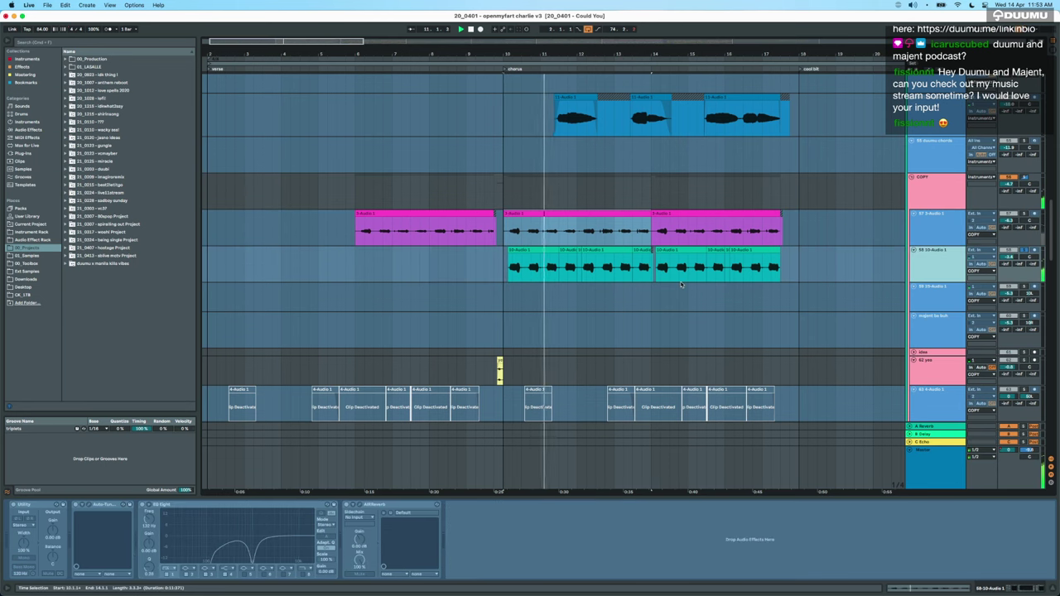
key(minus)
Solo the whole COPY group, play its chorus vocals briefly, and leave the group unfolded.
click(926, 193)
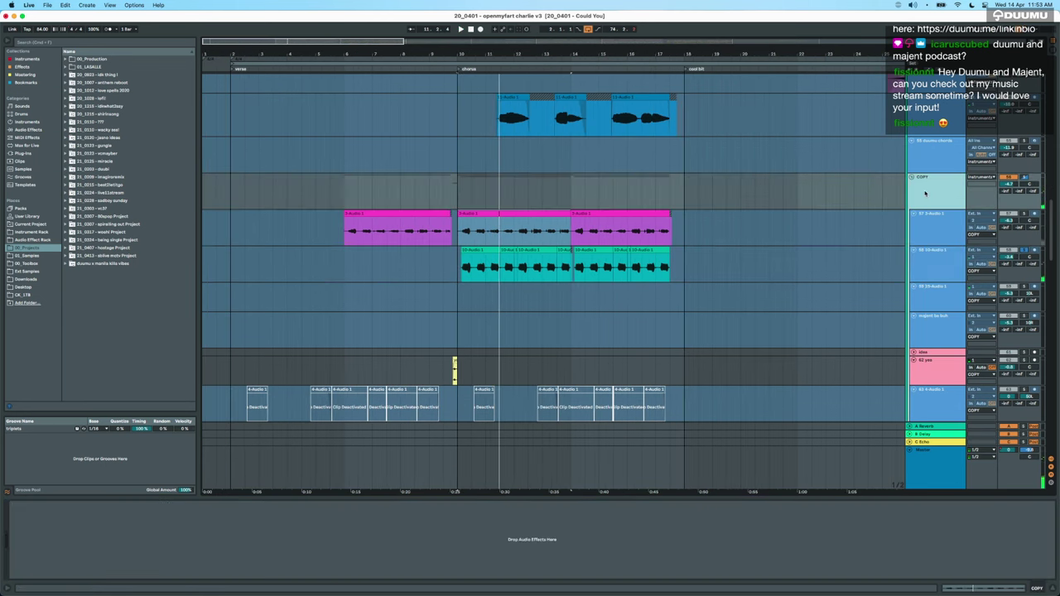
click(911, 177)
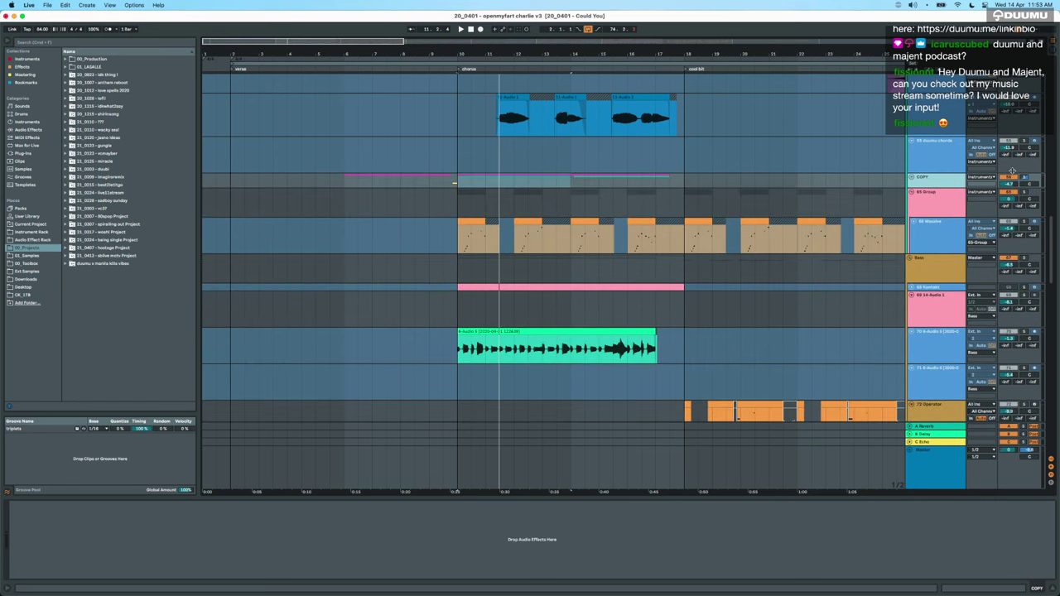
key(space)
key(space)
click(912, 177)
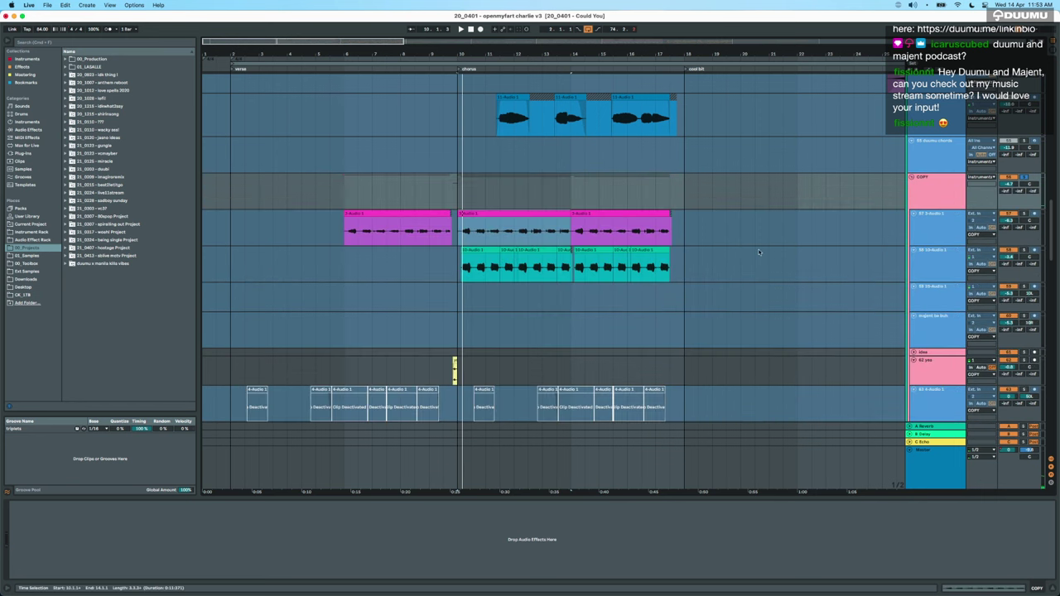
Inspect the extra COPY vocal layers in the chording section, placing the insert marker at the section's start on track 59.
scroll(637, 305, down, 2)
scroll(636, 303, down, 5)
scroll(636, 302, right, 10)
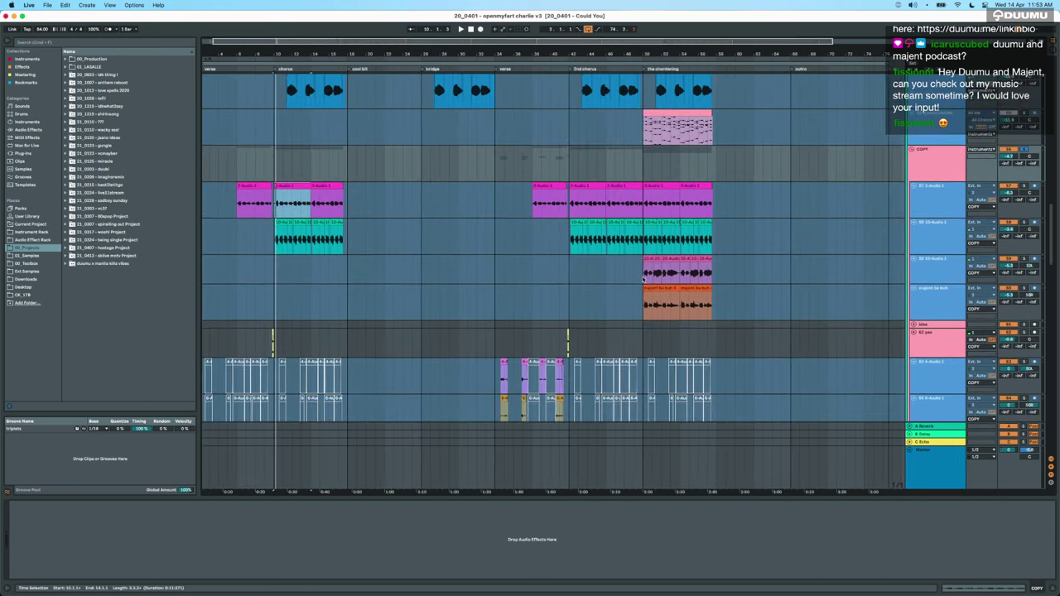
click(643, 279)
scroll(643, 279, up, 3)
scroll(643, 280, up, 2)
scroll(642, 279, down, 5)
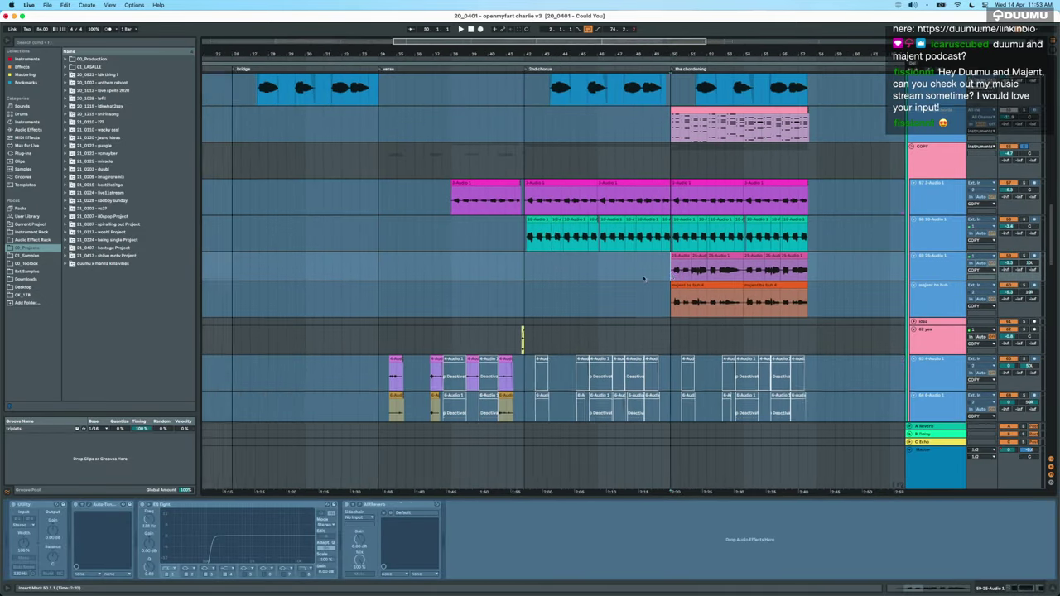
Solo the yes track and play its short sample just before the first chorus.
scroll(332, 317, up, 5)
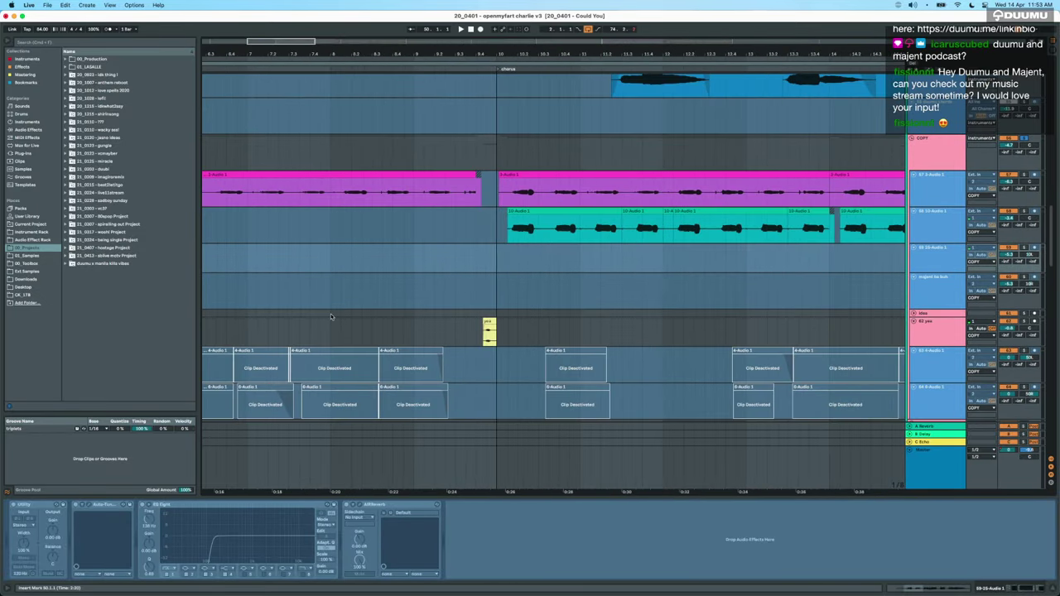
scroll(332, 317, down, 2)
click(483, 299)
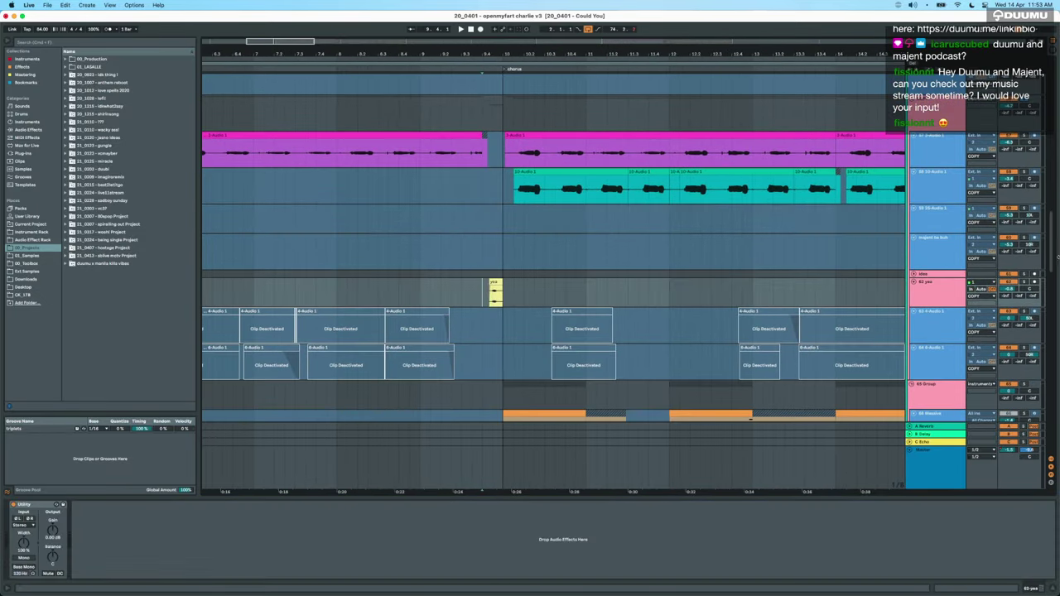
click(1025, 283)
key(space)
click(491, 298)
key(space)
key(space)
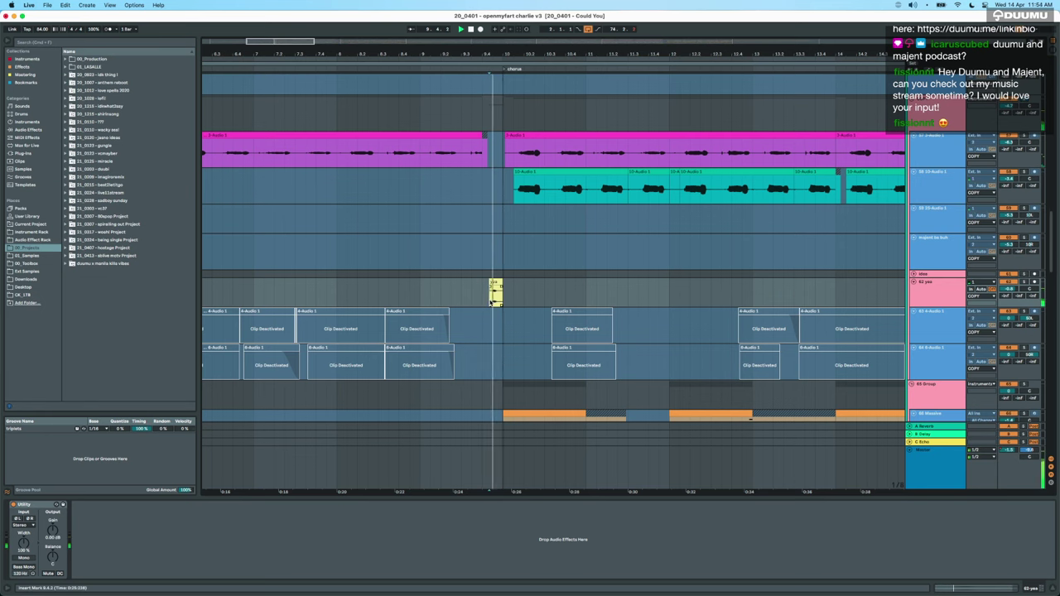
Place the insert marker at the chorus start on the LEAD HERE! track and bring the drum tracks into view.
scroll(512, 300, down, 5)
scroll(511, 299, up, 5)
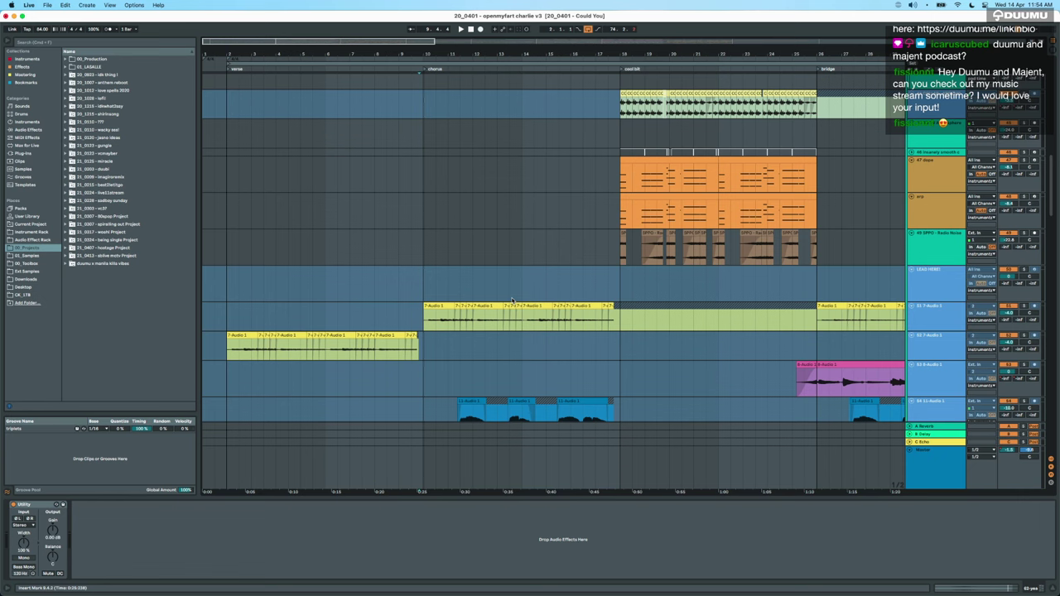
click(413, 316)
scroll(431, 282, down, 10)
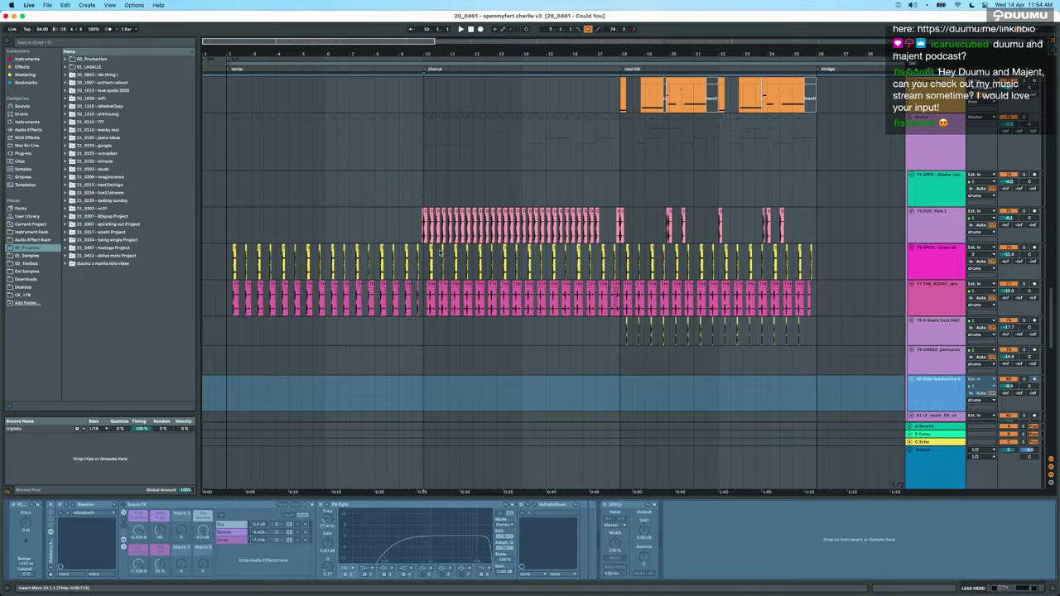
Inspect the kick, snare and drum break clips up close at the start of the chorus, placing the insert marker on the DUU_Kick 1 track.
scroll(441, 253, up, 5)
click(442, 248)
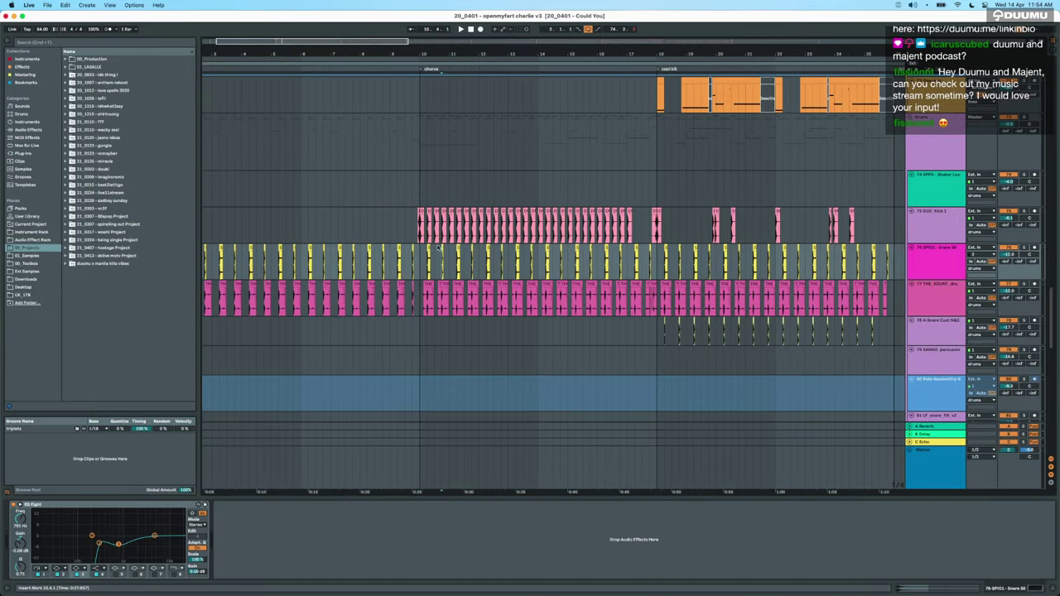
scroll(433, 189, up, 2)
scroll(427, 265, up, 3)
scroll(273, 235, down, 8)
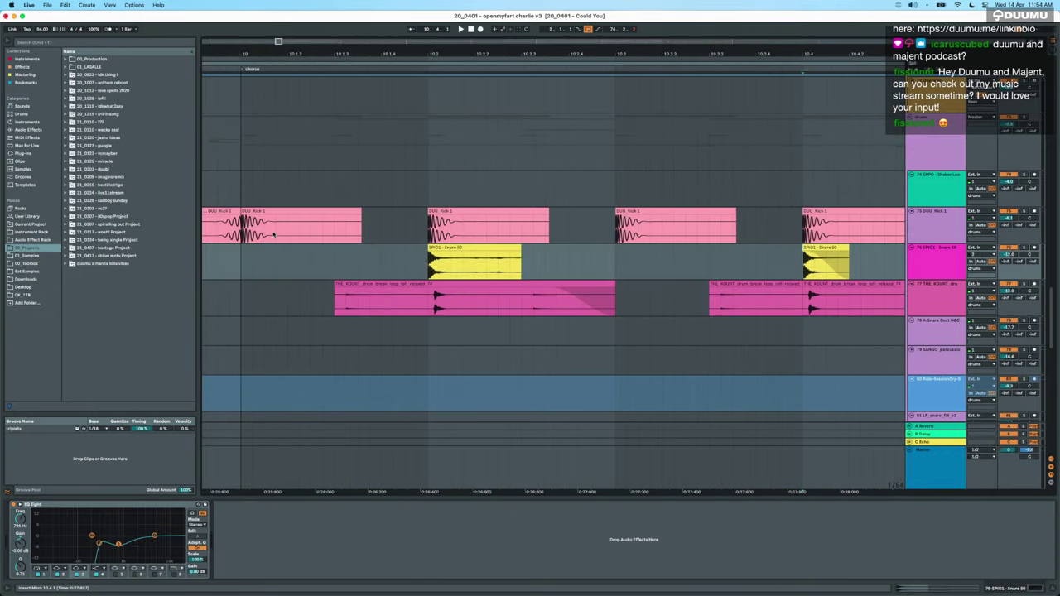
click(273, 234)
scroll(292, 239, down, 10)
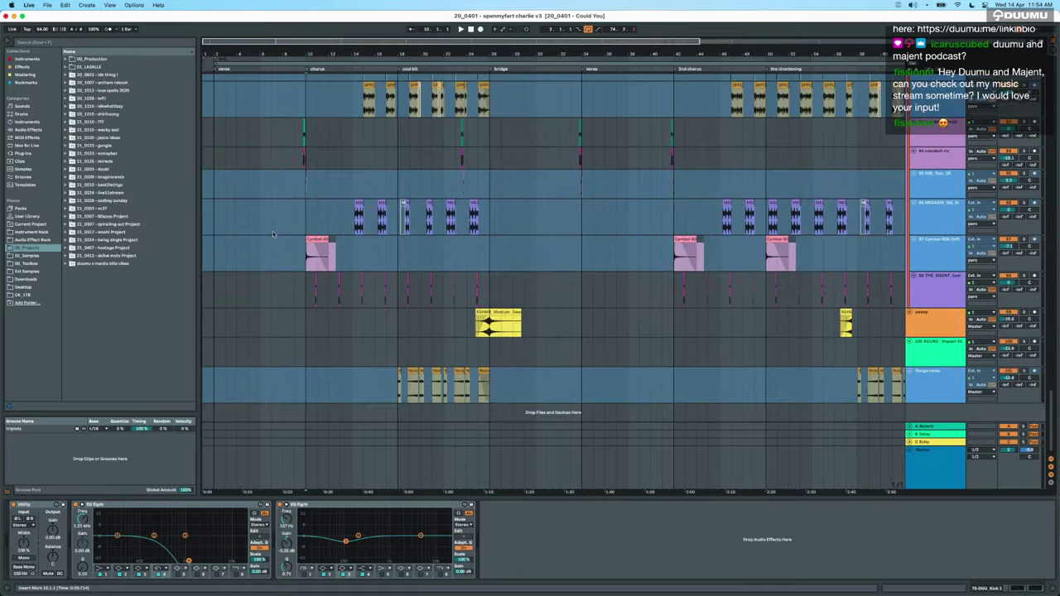
Solo the DUU_Kick 1 track and play a single kick clip at bar 11 of the chorus.
scroll(299, 242, up, 9)
scroll(364, 247, up, 12)
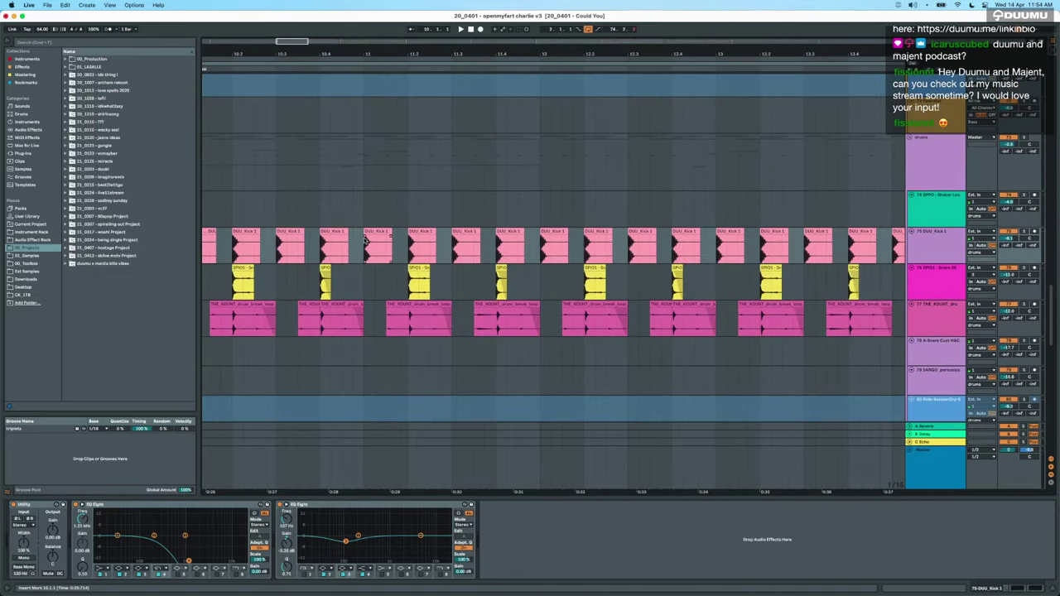
click(1026, 232)
key(space)
key(space)
key(space)
key(space)
key(space)
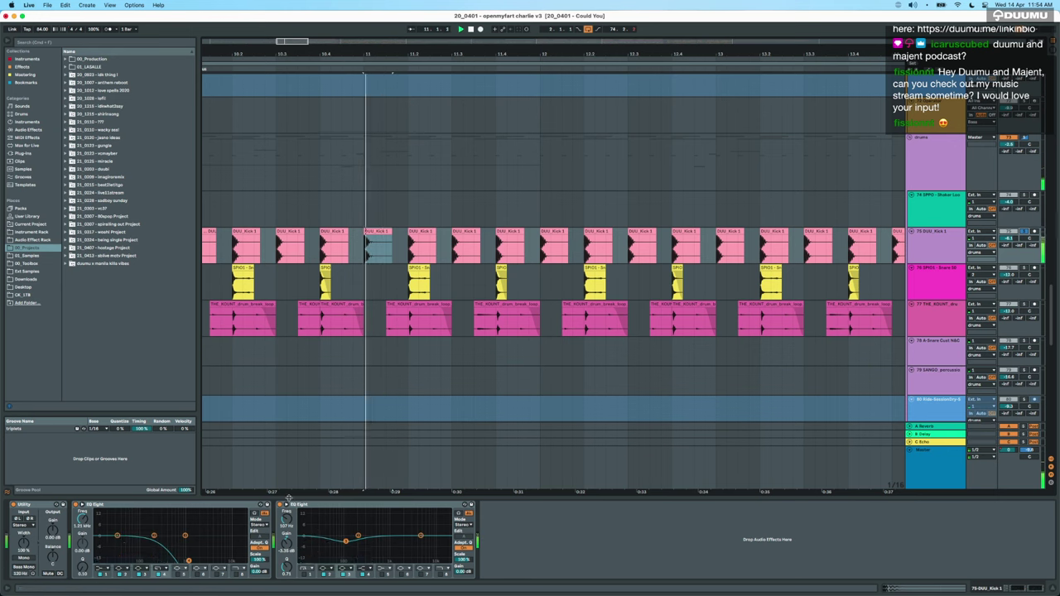
Bypass both EQ Eight devices on the DUU_Kick 1 track to compare the sound, and turn them back on.
click(232, 504)
shift+click(328, 504)
key(0)
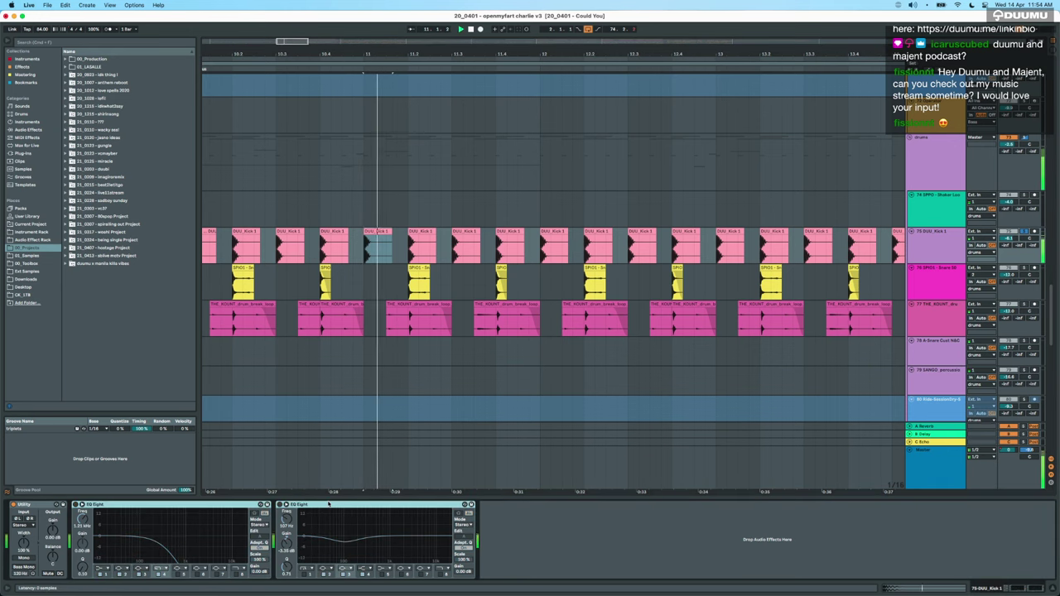
key(space)
key(0)
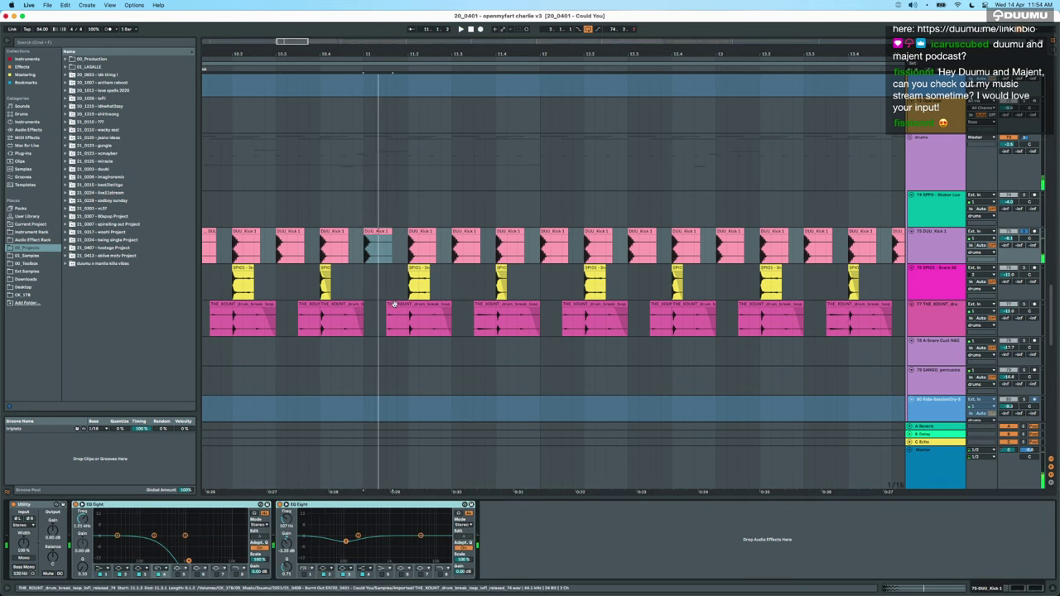
Play the soloed kick from just before the chorus, and place the insert marker at the chorus start on the shaker track.
scroll(394, 303, down, 5)
scroll(395, 307, left, 3)
click(348, 219)
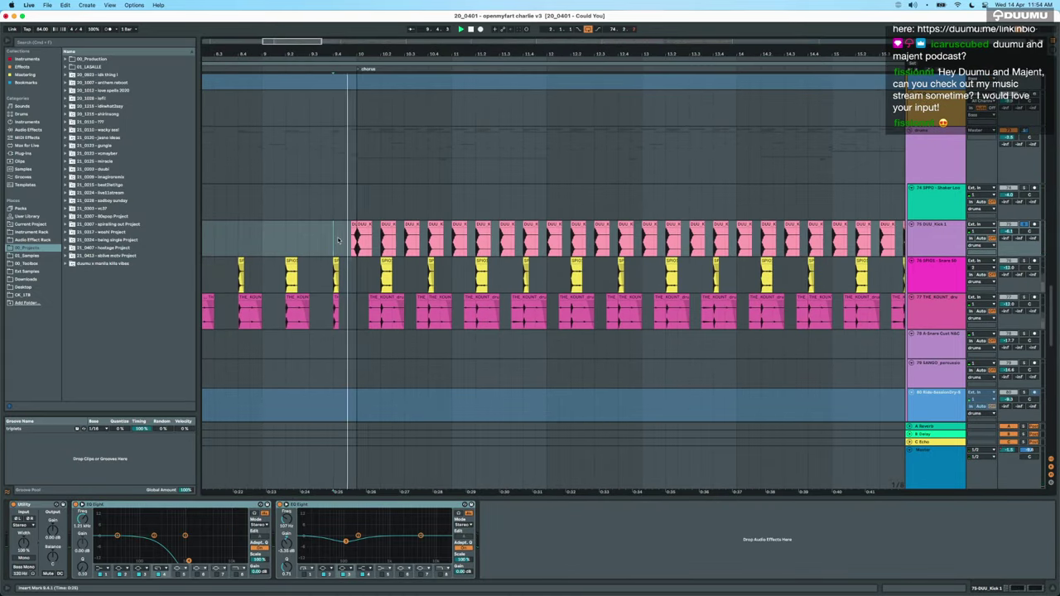
key(space)
key(space)
click(357, 214)
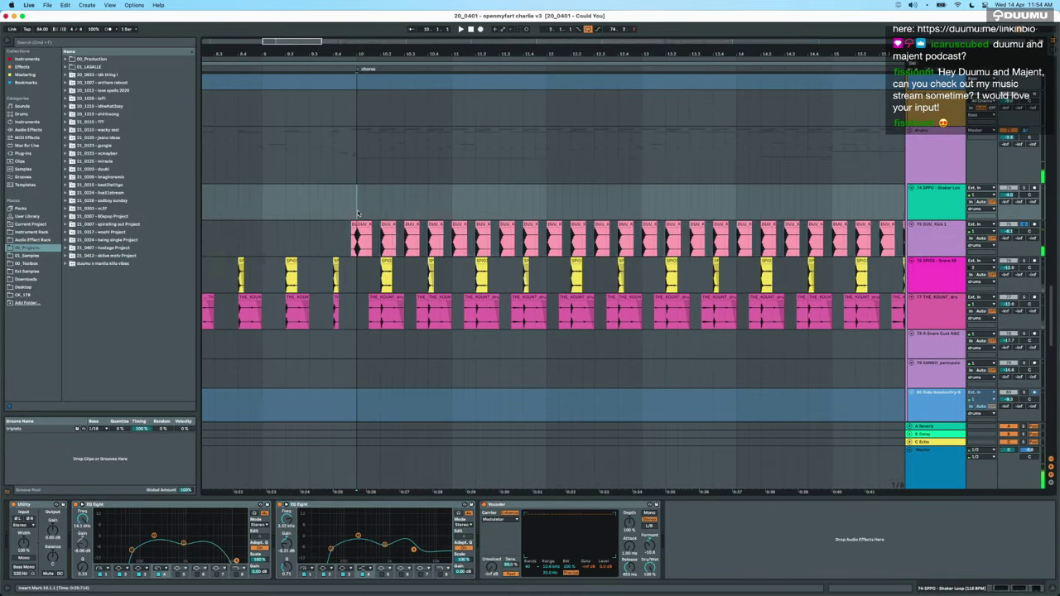
Find the TNYSN drone track among the instruments, place the insert marker at its chorus start, and select the track.
scroll(358, 214, down, 5)
scroll(358, 214, up, 6)
scroll(358, 215, down, 8)
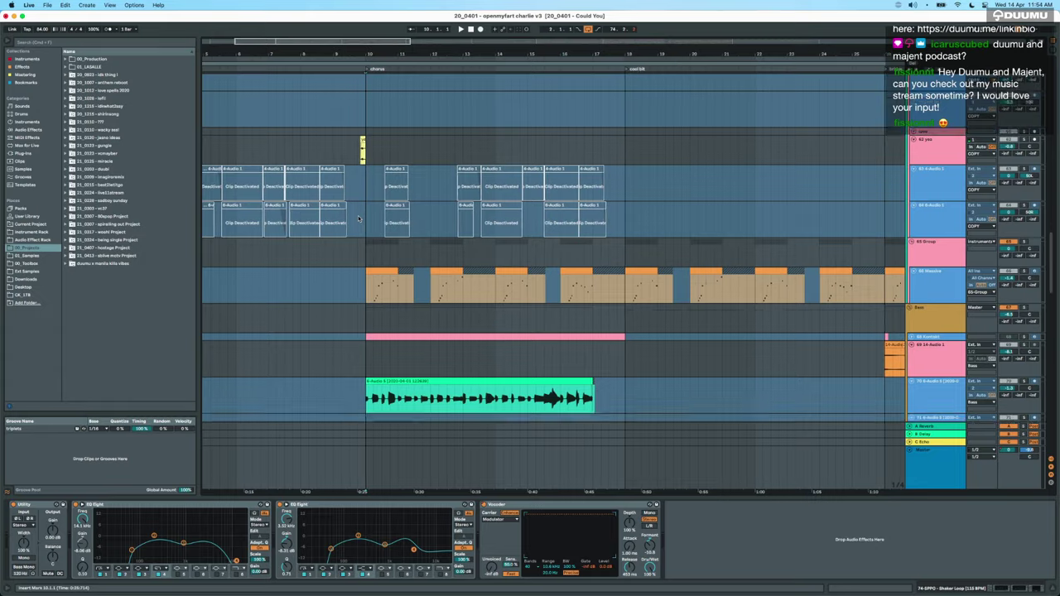
scroll(359, 219, down, 3)
scroll(358, 219, up, 15)
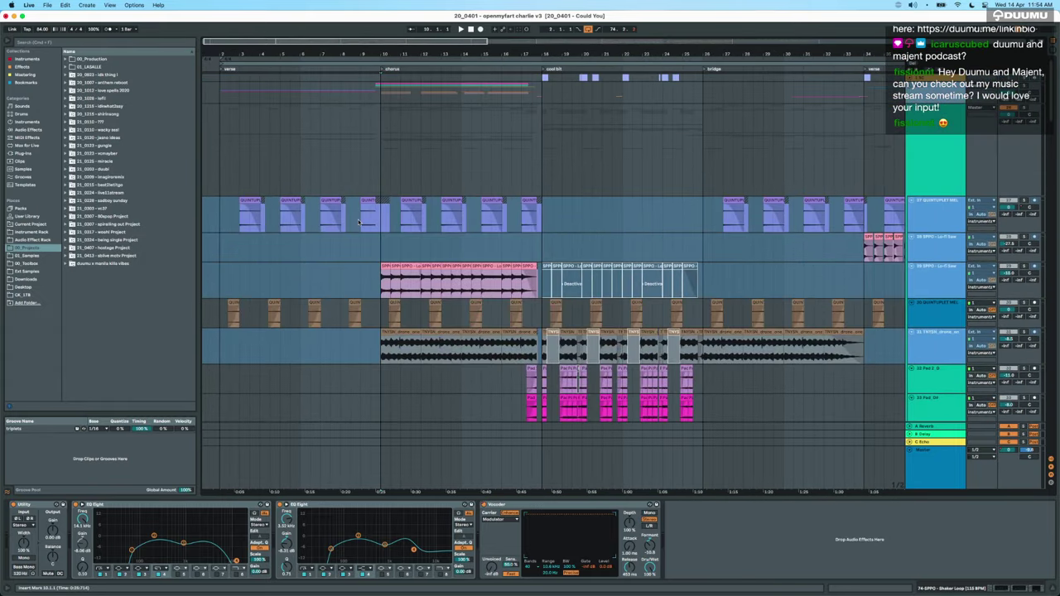
scroll(362, 259, up, 3)
click(385, 357)
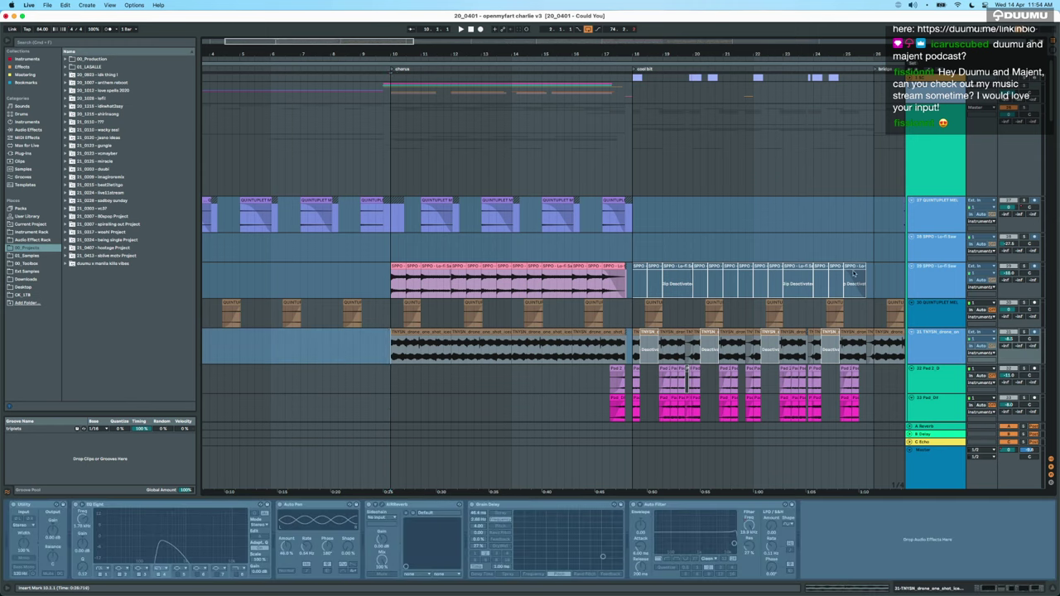
click(935, 346)
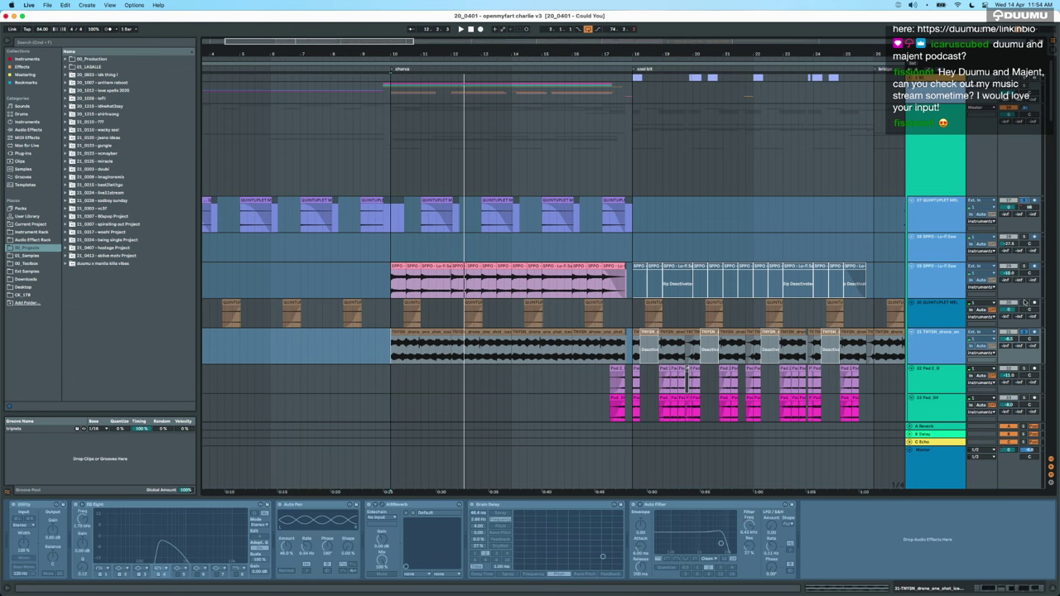
Select the first TNYSN drone clip at the chorus start, play the chorus from it, and stop playback.
click(391, 316)
scroll(391, 317, up, 5)
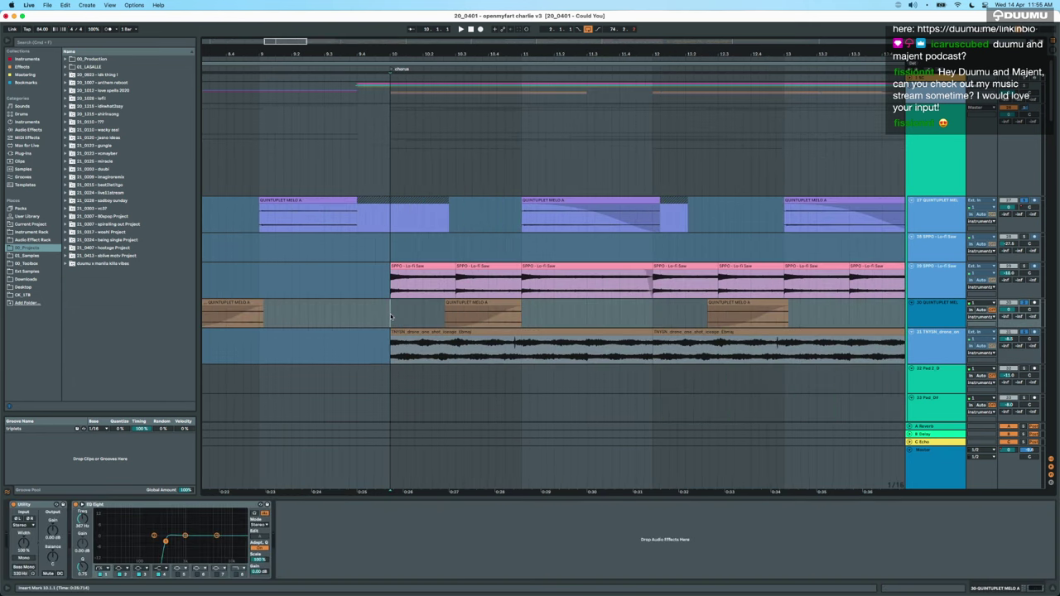
scroll(391, 317, down, 3)
drag(391, 344, 451, 341)
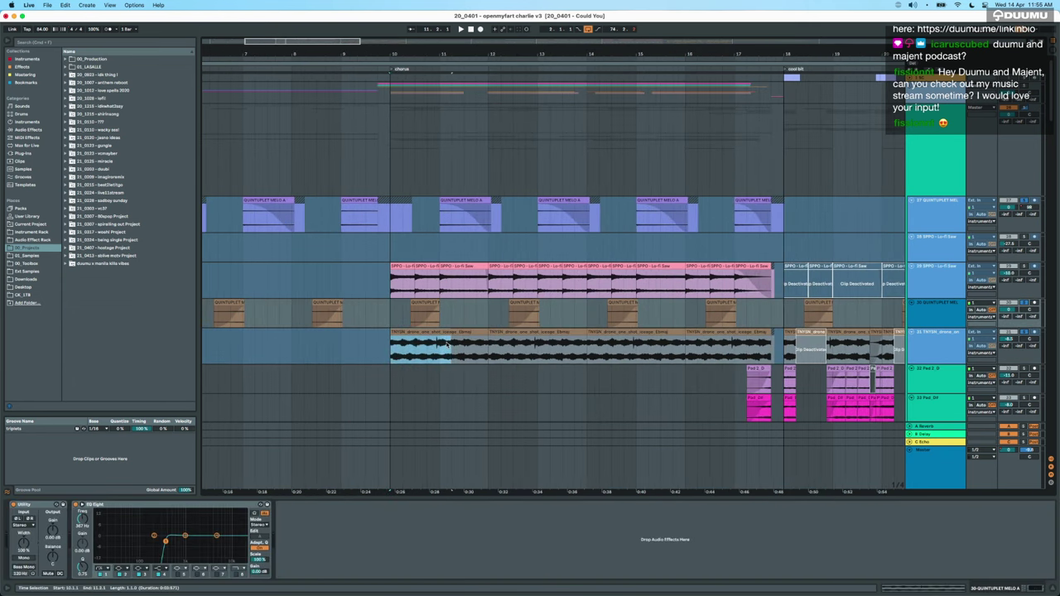
click(438, 347)
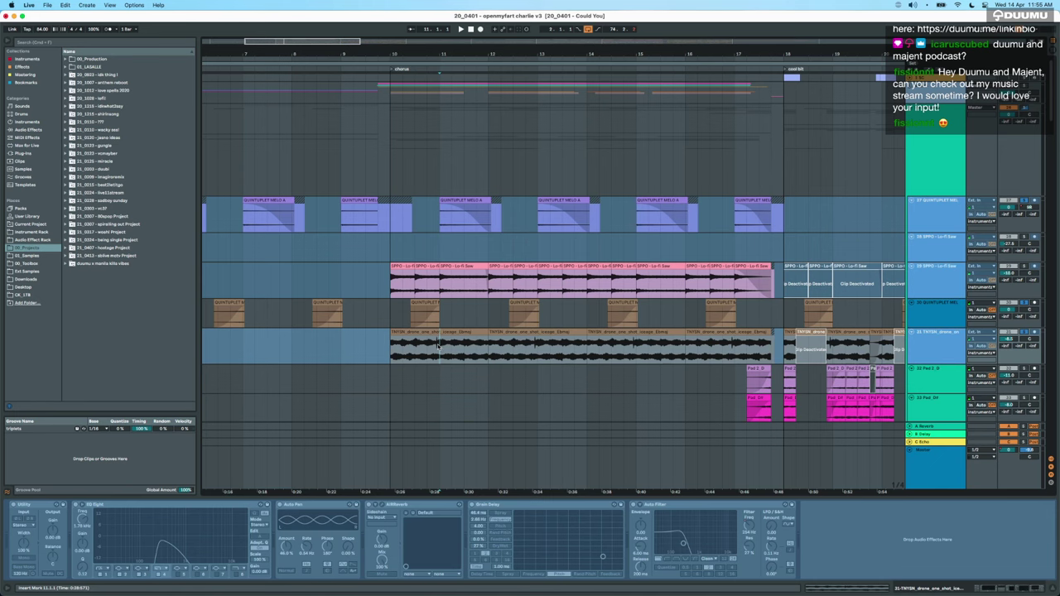
drag(438, 255, 415, 227)
click(438, 338)
click(425, 333)
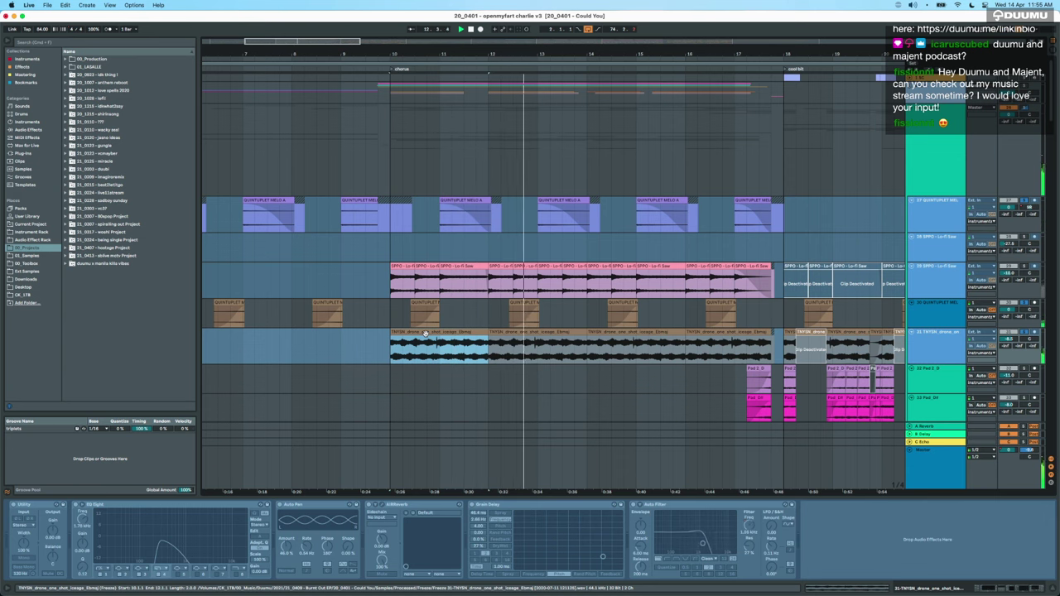
key(space)
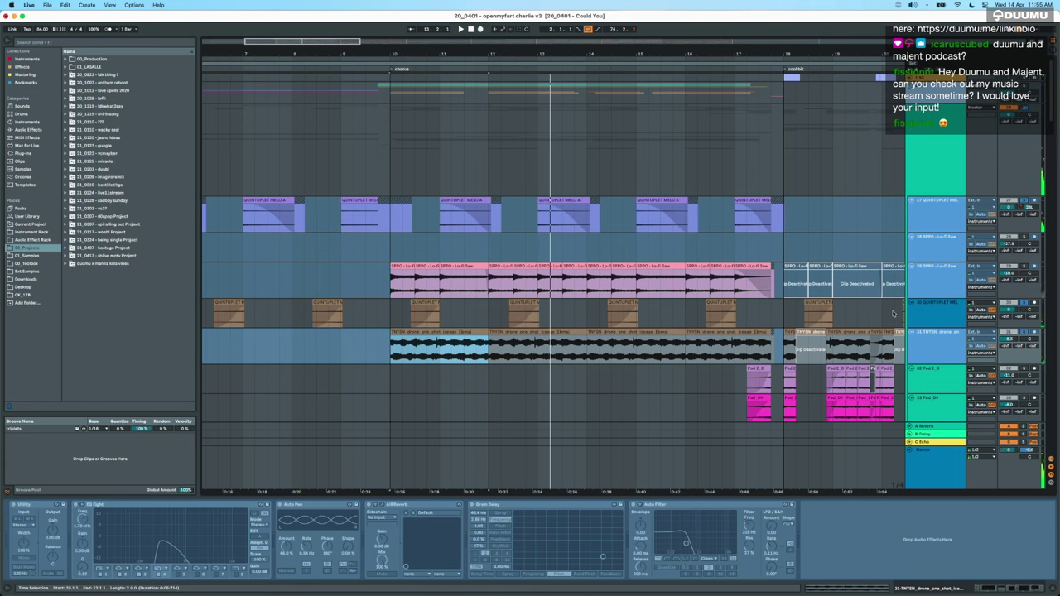
Solo the SPPO Lo-fi Saw track that plays in the chorus and play it from the first chorus clip.
click(914, 287)
click(1023, 267)
click(401, 267)
scroll(402, 267, up, 5)
scroll(402, 266, down, 8)
scroll(402, 267, up, 5)
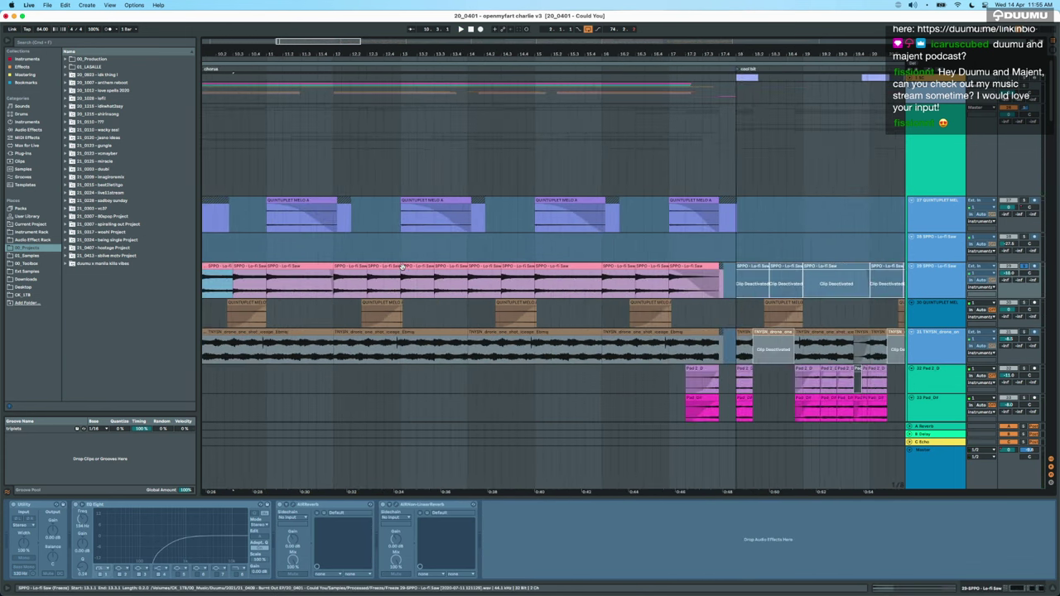
scroll(401, 267, left, 5)
key(space)
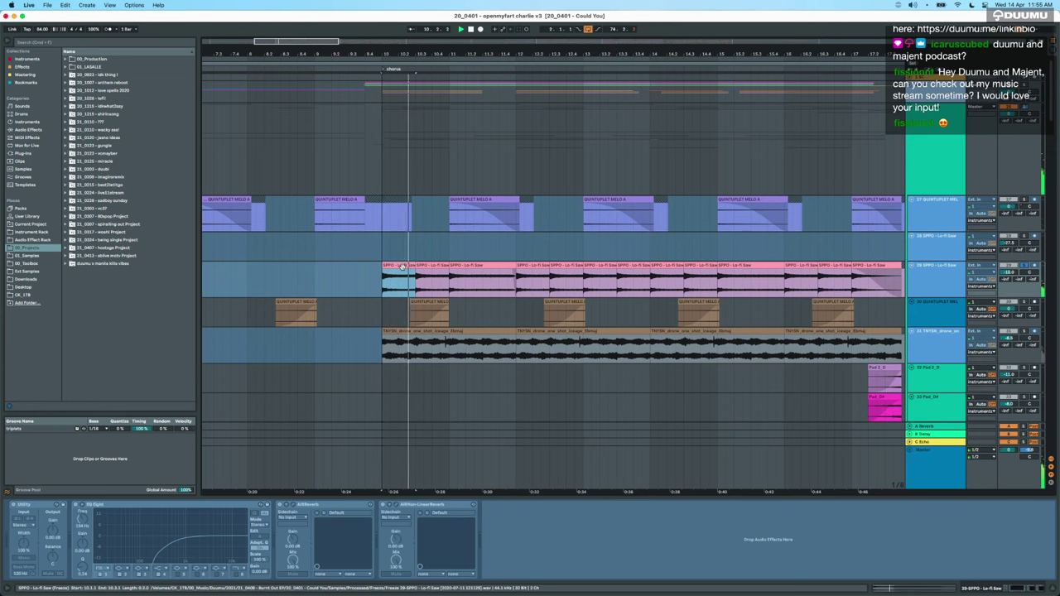
scroll(400, 266, down, 5)
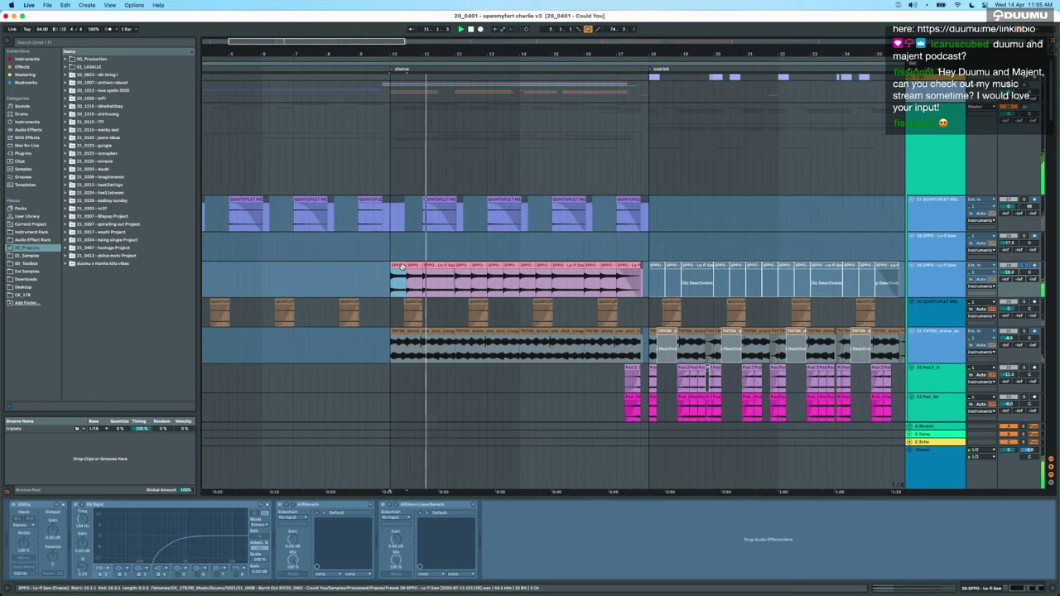
scroll(401, 267, down, 2)
Find the Bass group below the vocals and unfold its Kontakt track.
scroll(403, 267, down, 10)
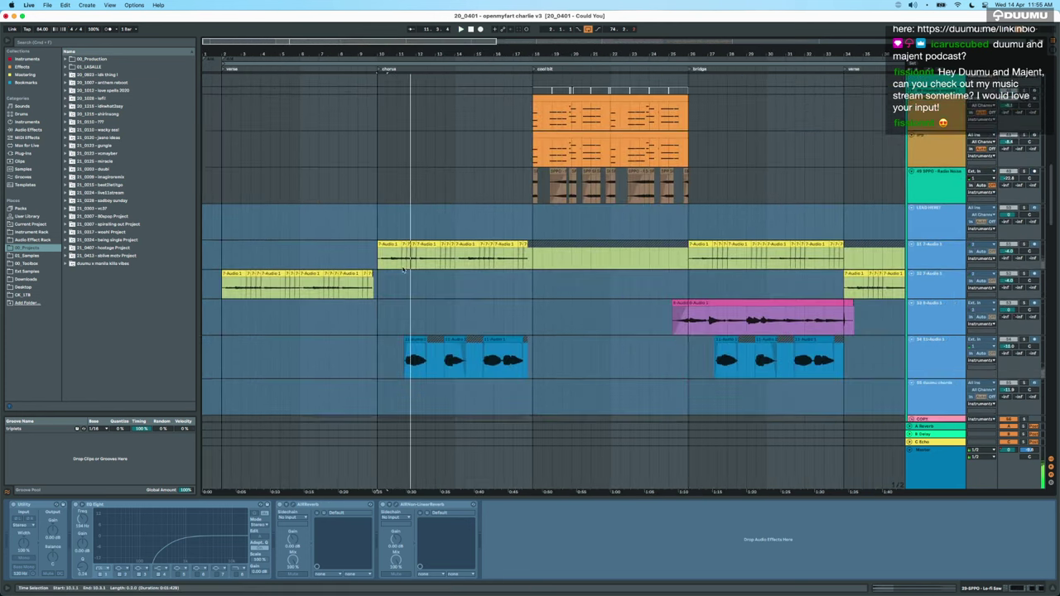
scroll(402, 266, up, 1)
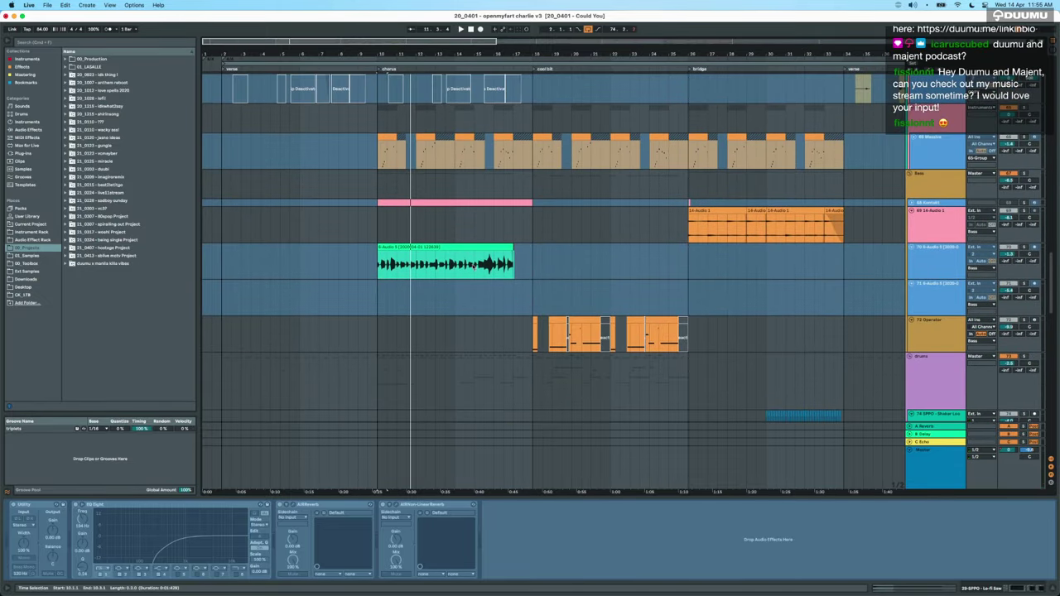
click(911, 203)
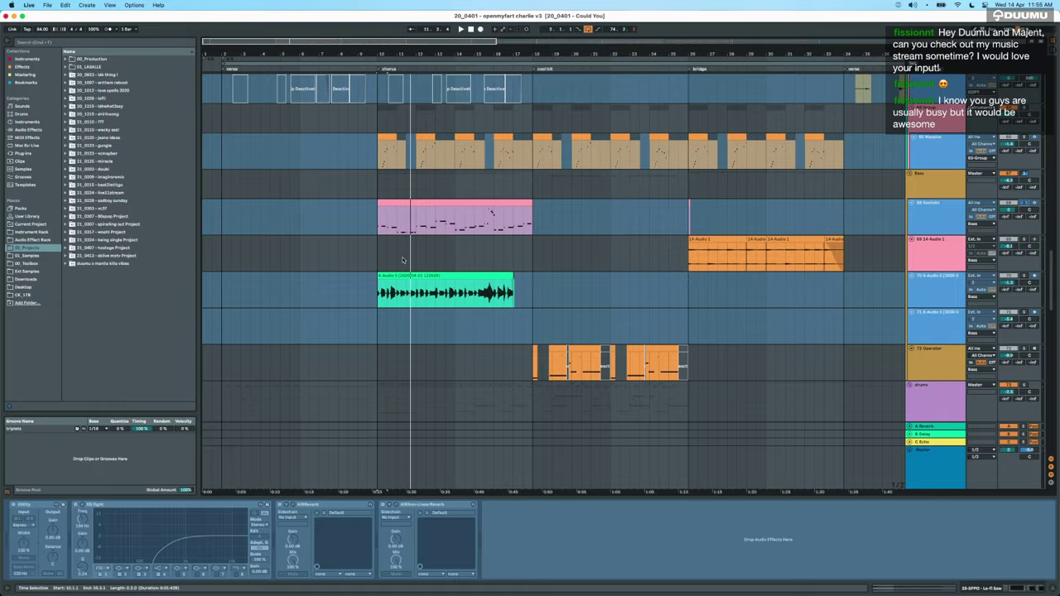
Replay the soloed Lo-fi Saw in the chorus and compare its pattern with the Kontakt bass notes.
scroll(402, 260, up, 5)
scroll(403, 259, up, 8)
key(space)
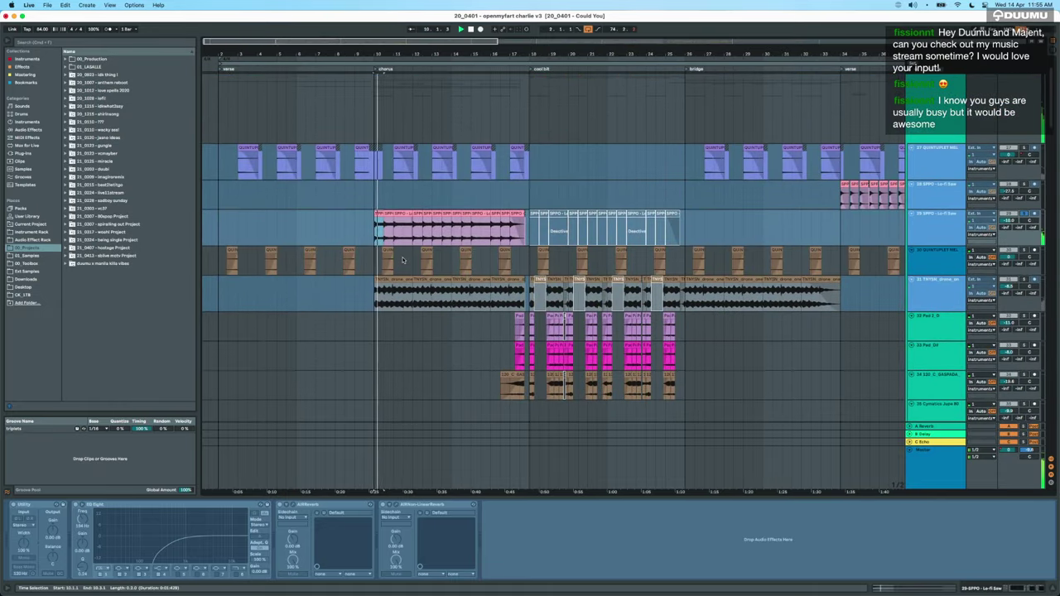
scroll(403, 258, up, 3)
scroll(403, 259, down, 15)
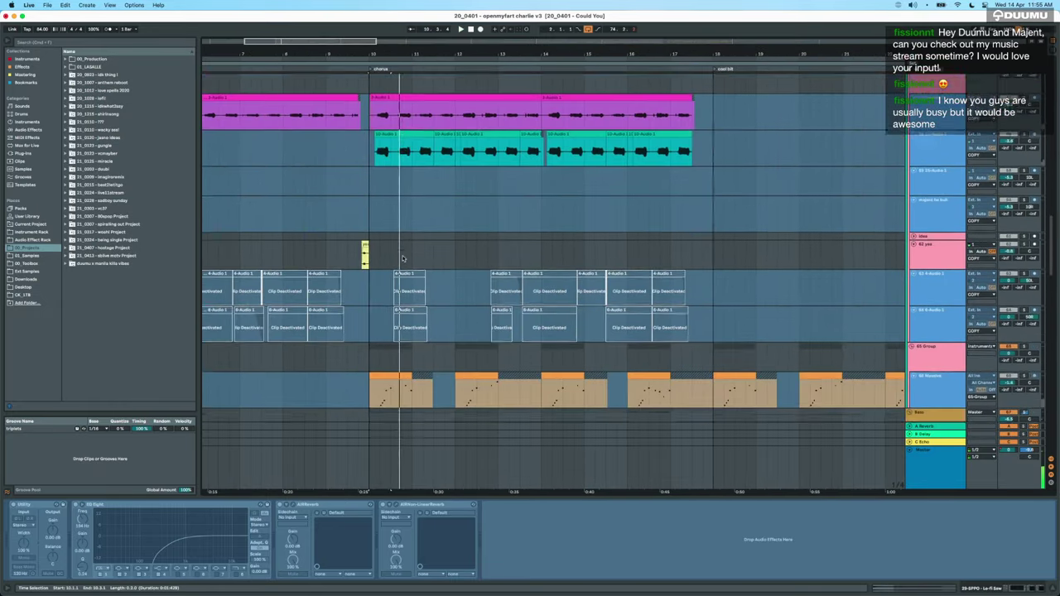
scroll(402, 259, down, 1)
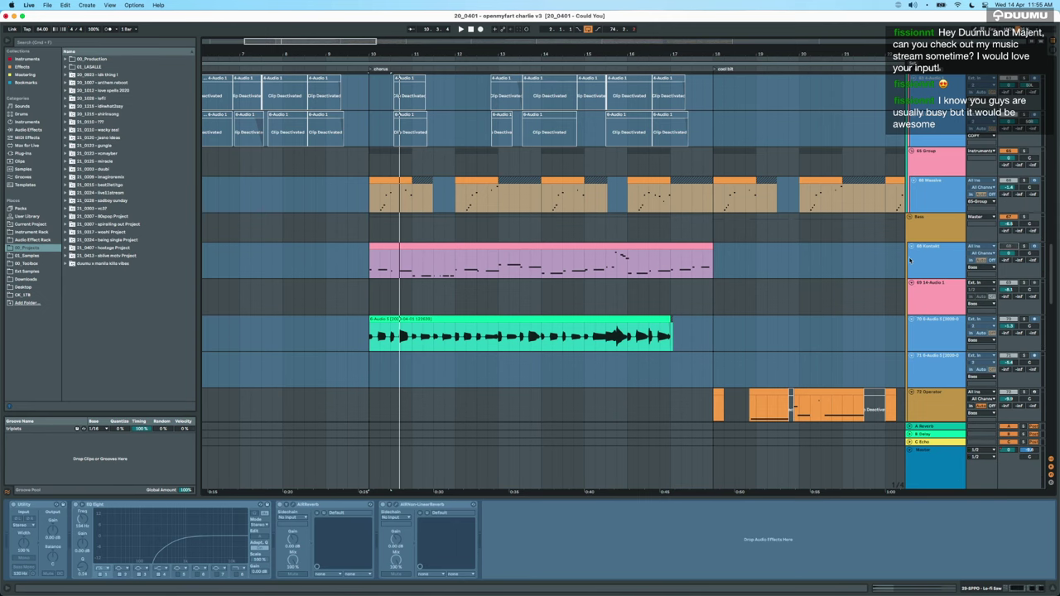
scroll(910, 260, down, 1)
scroll(605, 223, up, 12)
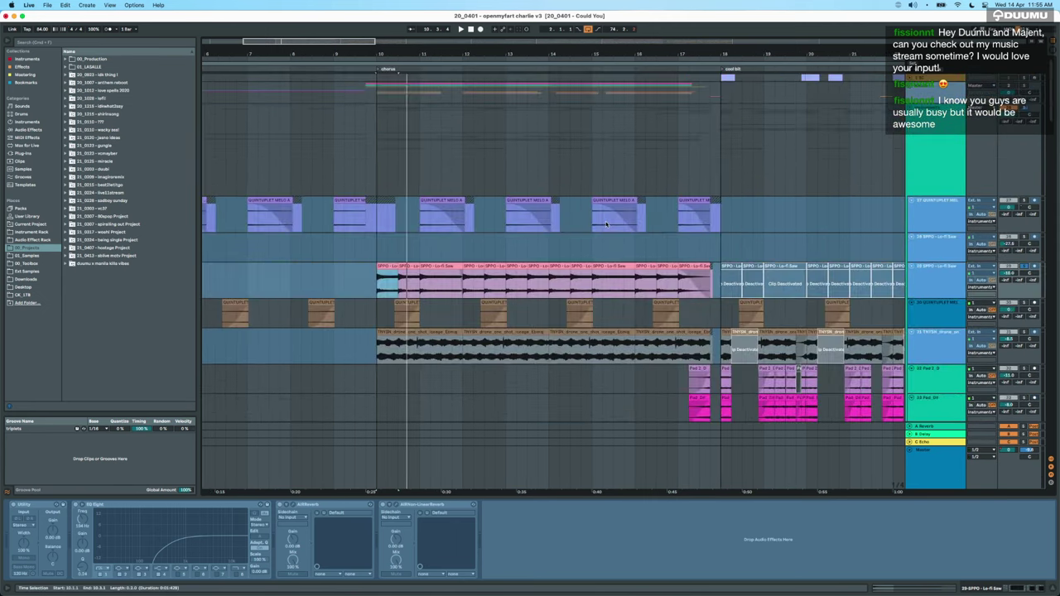
scroll(606, 224, down, 4)
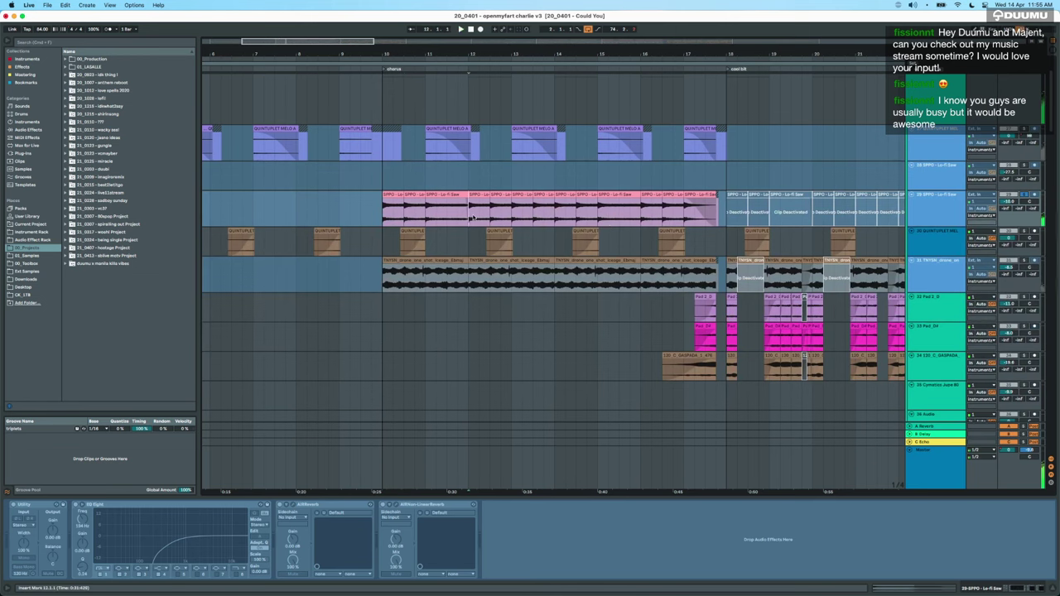
Find the vocal tracks below the instruments, select track 51 (7-Audio 1), and toggle its solo.
scroll(484, 217, down, 10)
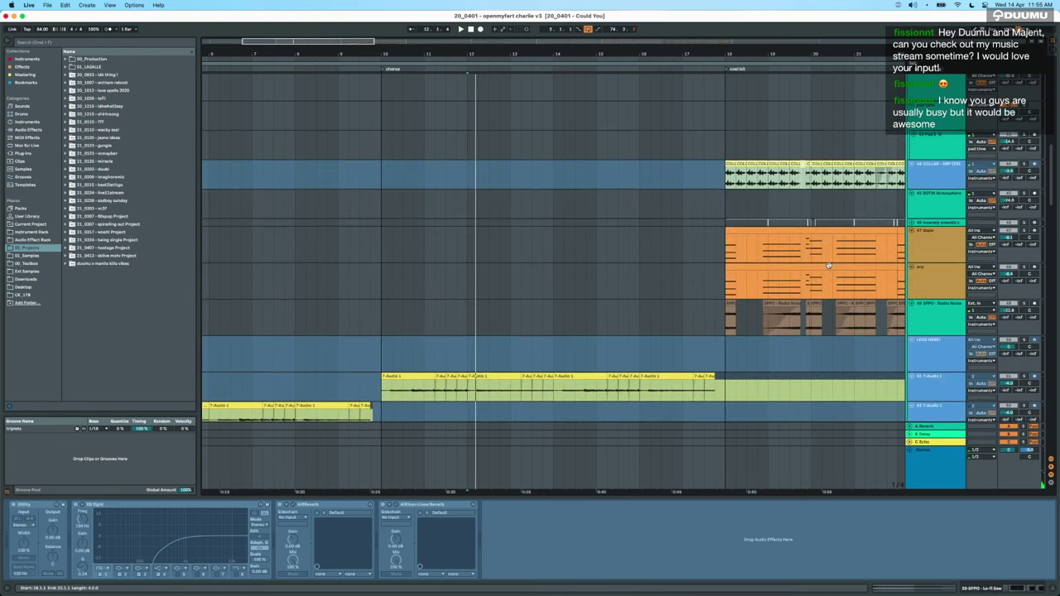
scroll(829, 265, down, 10)
click(957, 168)
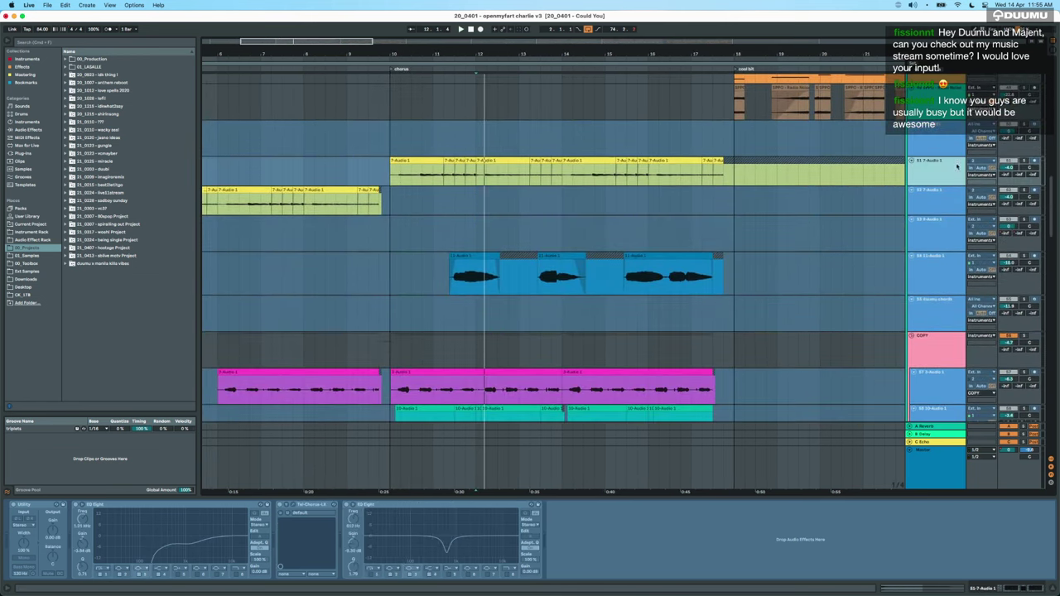
click(1024, 162)
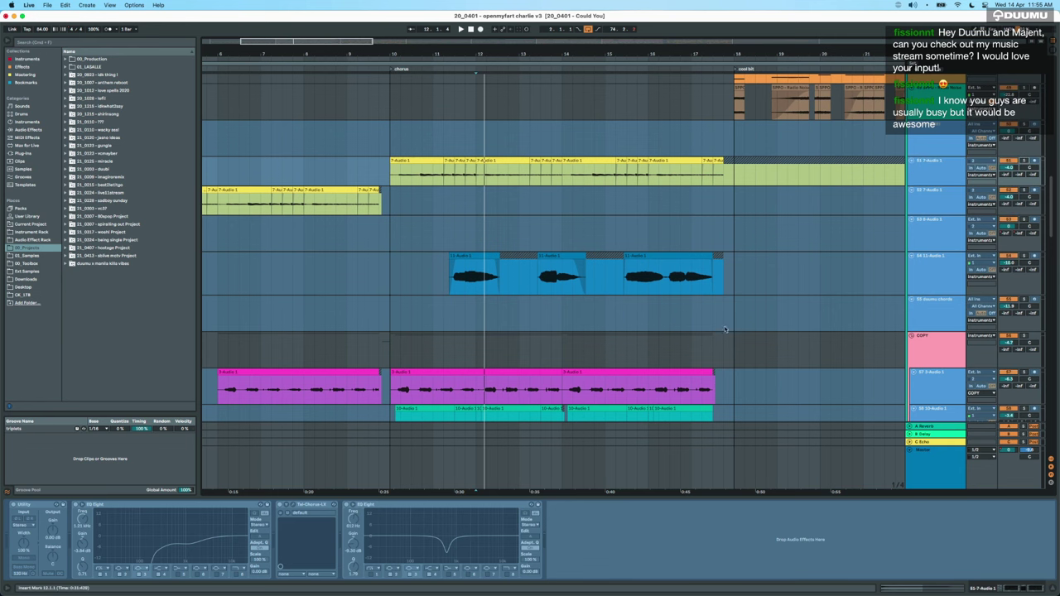
Solo vocal track 54 (11-Audio 1) and play it from just before its first chorus clip and from its second.
scroll(746, 274, down, 5)
scroll(580, 257, up, 4)
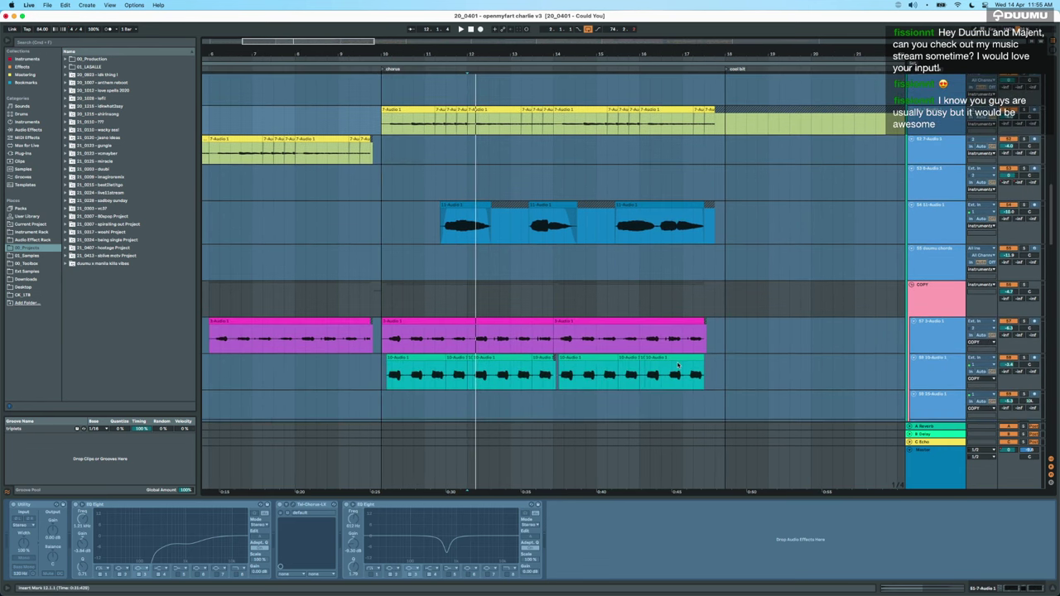
click(434, 239)
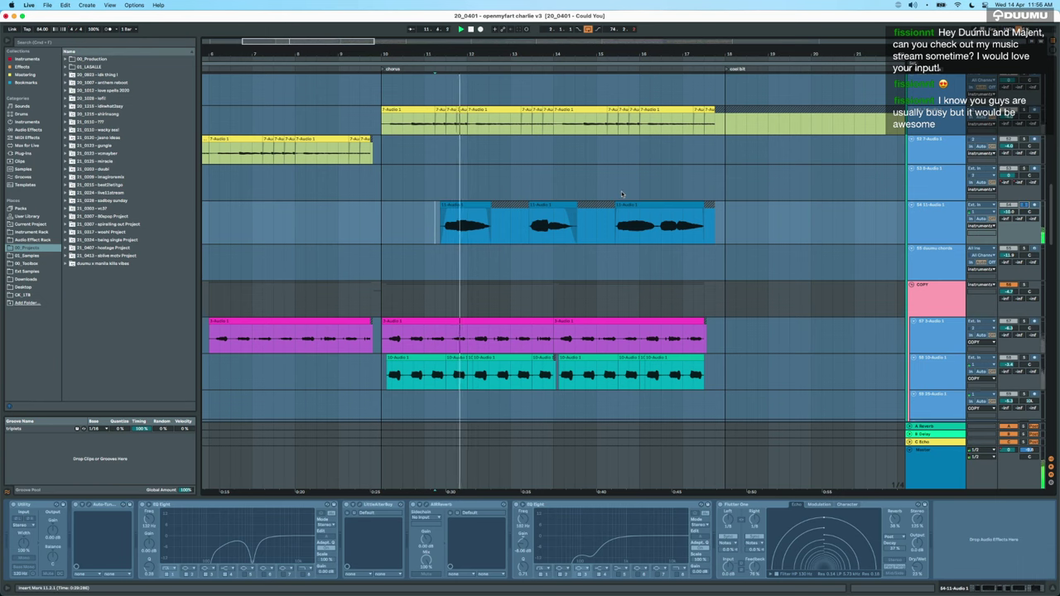
click(532, 226)
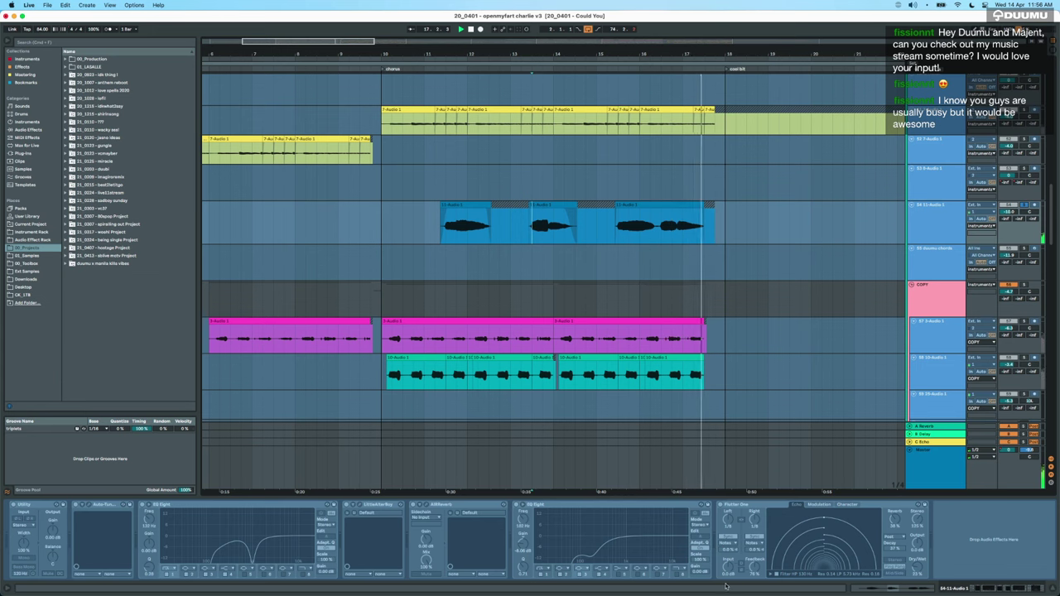
Find the drums group, solo it, and place the insert marker at its chorus start.
scroll(642, 255, down, 10)
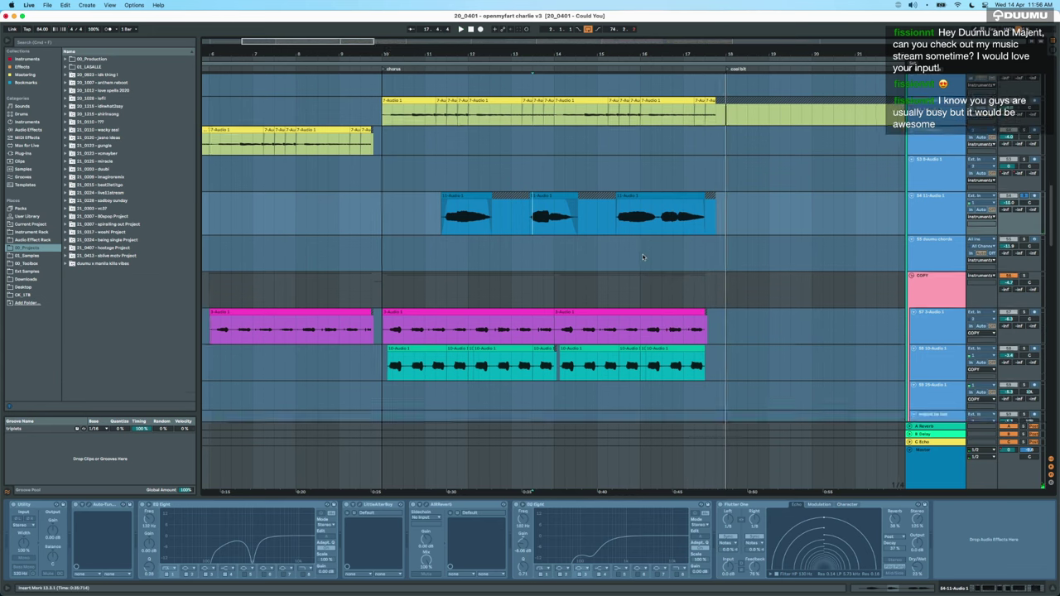
scroll(642, 255, down, 10)
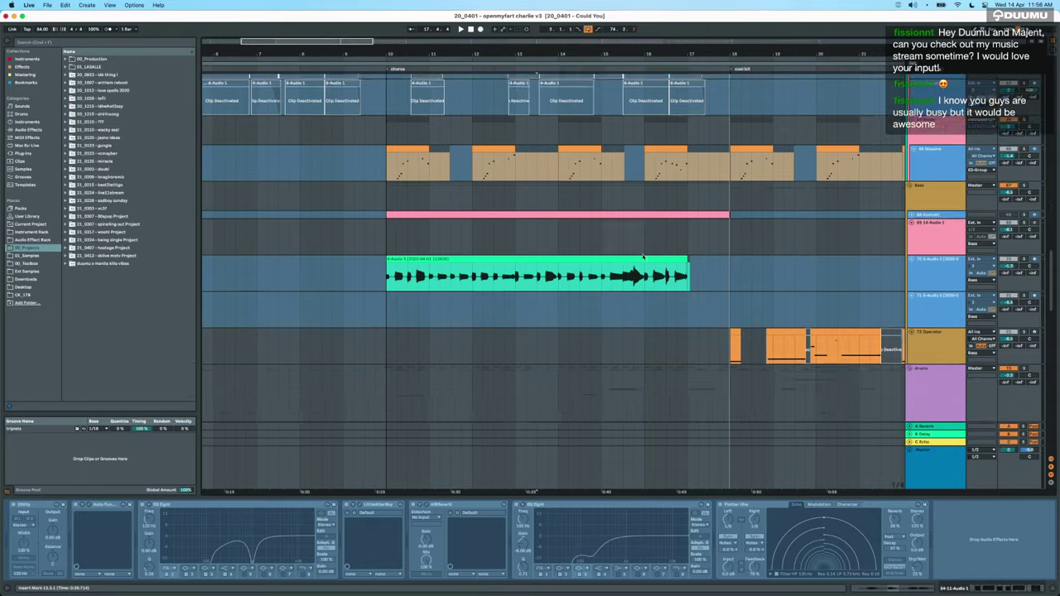
scroll(642, 255, up, 4)
scroll(642, 257, down, 6)
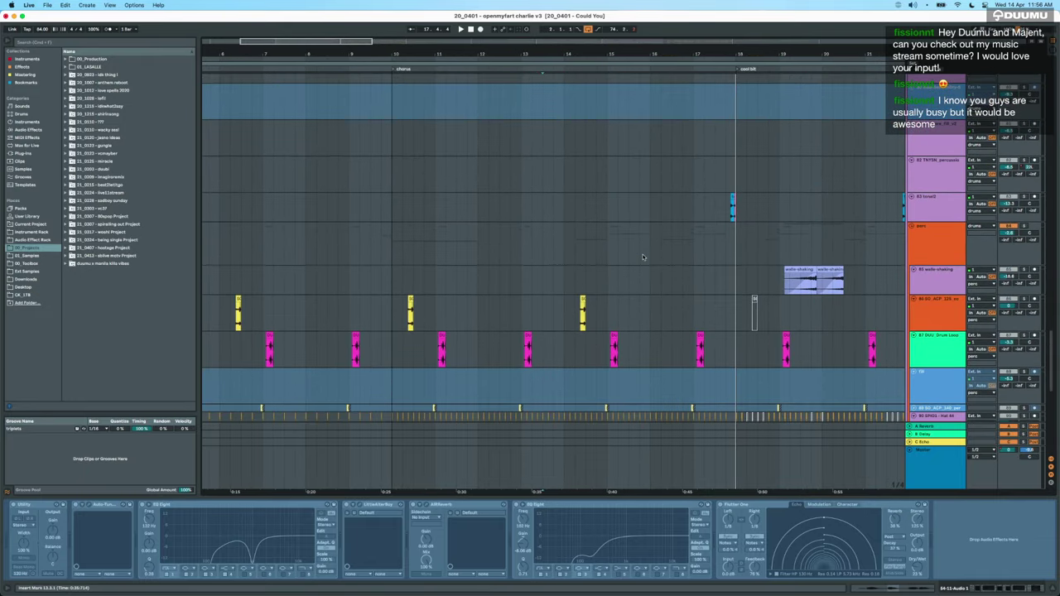
scroll(642, 257, up, 5)
click(929, 256)
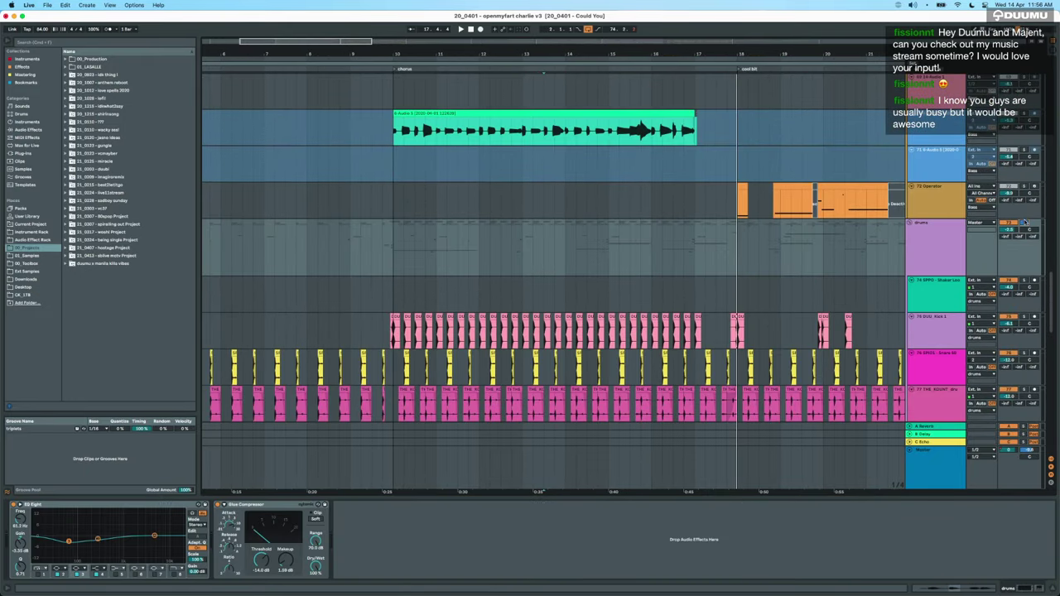
click(394, 257)
Locate the short percussion fill leading into the chorus and play the drums from just before it.
scroll(394, 257, down, 8)
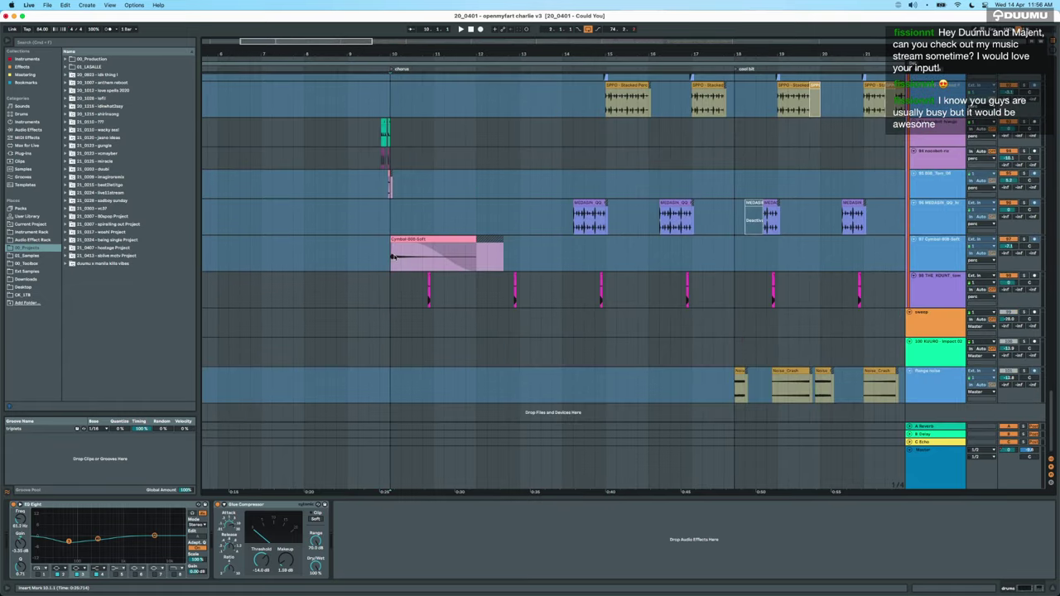
scroll(354, 201, up, 5)
click(500, 172)
click(518, 163)
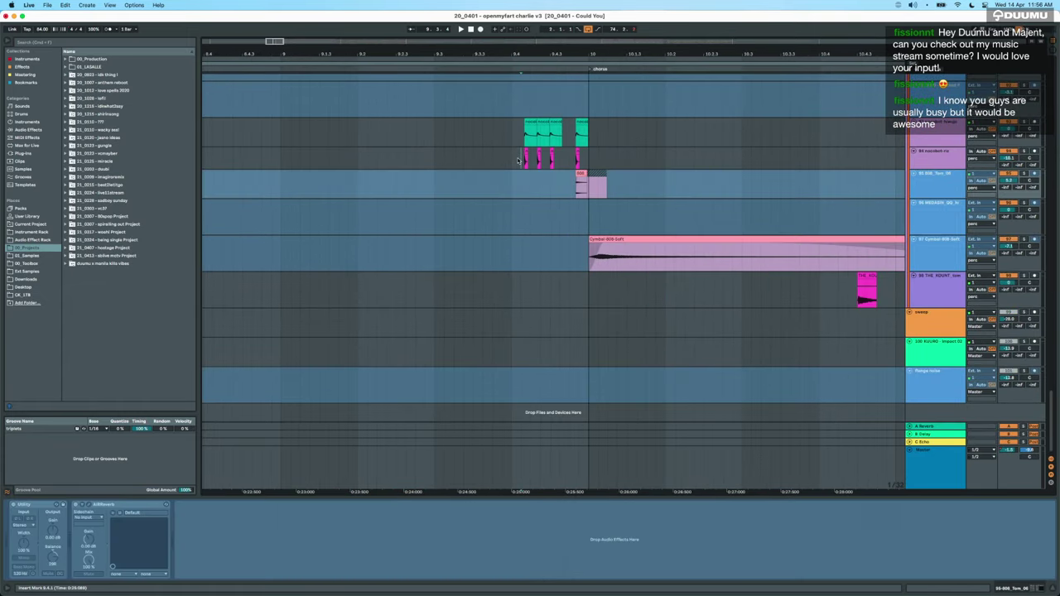
scroll(519, 162, down, 2)
drag(517, 164, 455, 244)
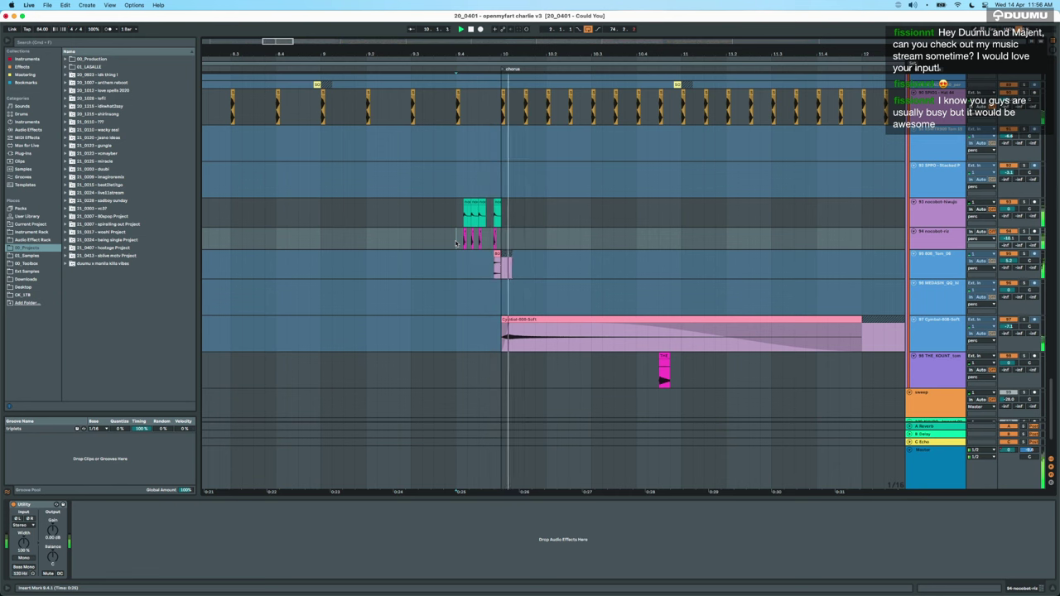
key(space)
Select the empty stretch on tom track 91 from the chorus start to its first hit.
scroll(521, 161, down, 3)
drag(520, 161, 722, 275)
key(minus)
key(minus)
scroll(725, 276, up, 2)
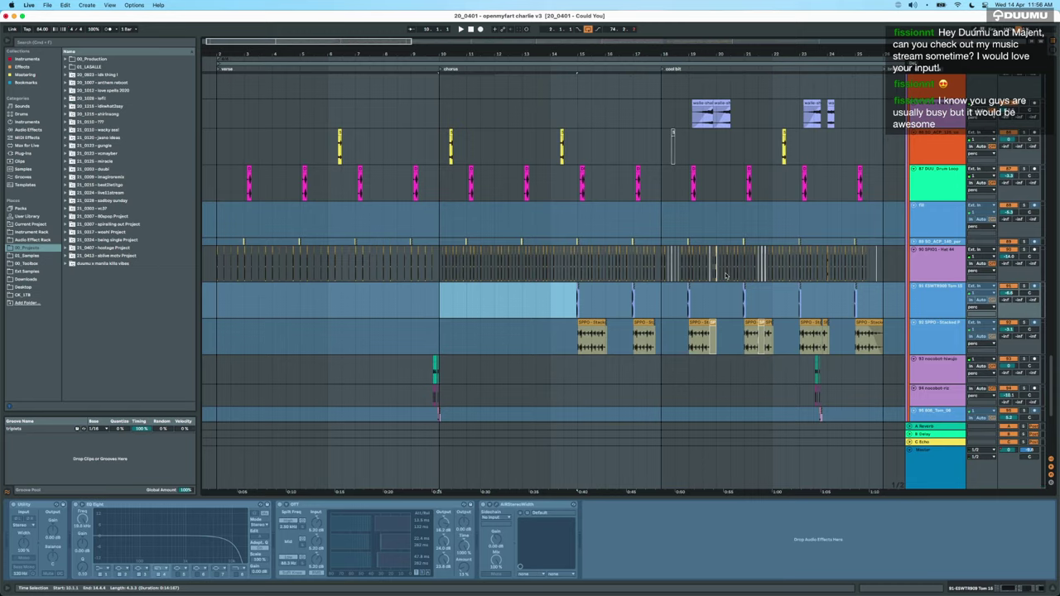
Collapse and re-expand the tracks of the drums group, and examine the kick, snare and drum loop clips around the chorus start.
scroll(726, 276, up, 5)
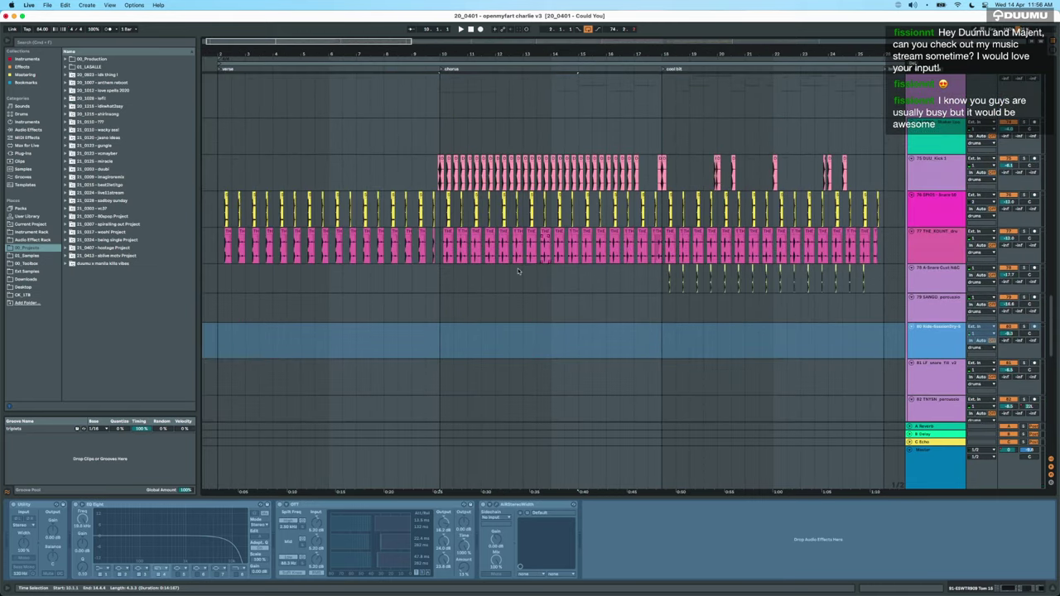
scroll(518, 271, up, 3)
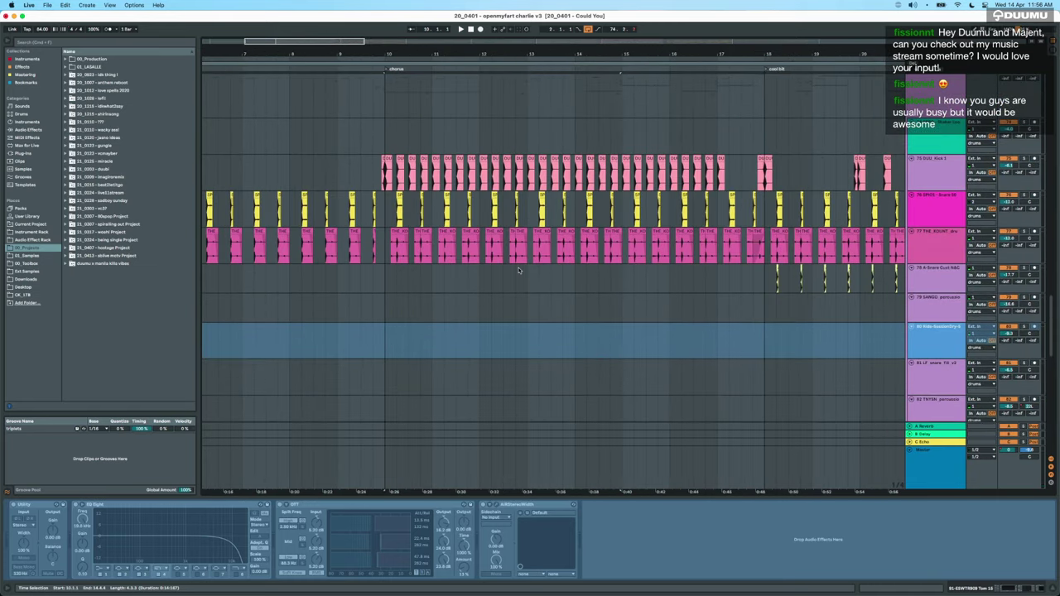
click(936, 124)
alt+click(911, 124)
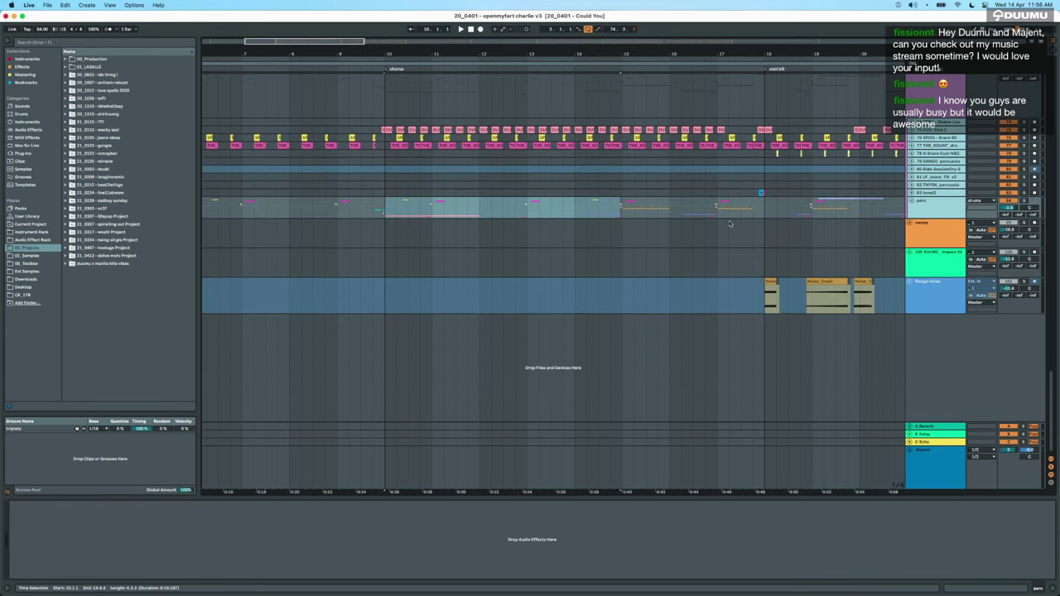
click(912, 202)
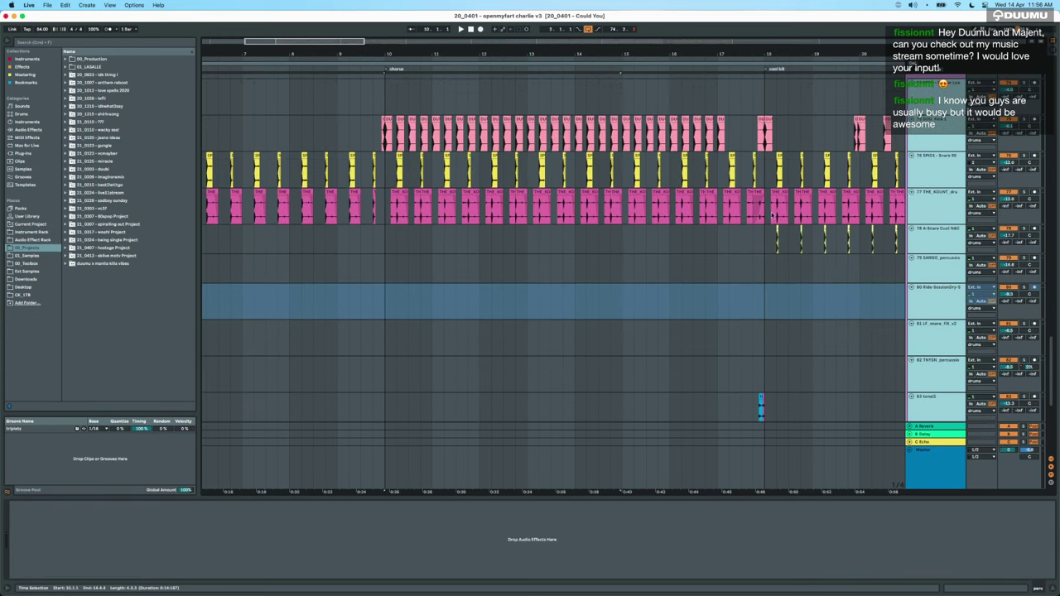
scroll(417, 186, up, 10)
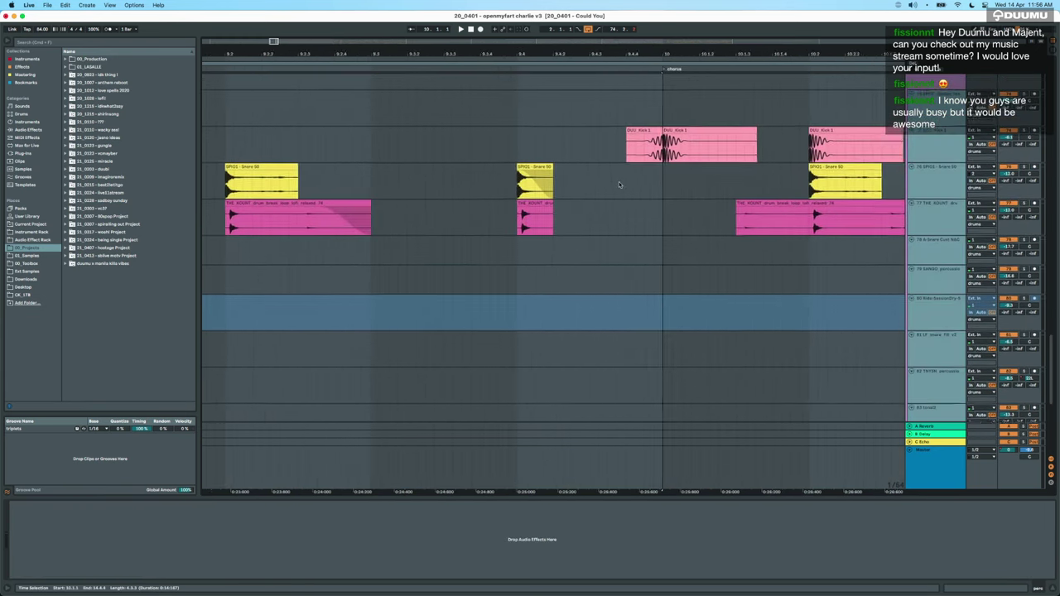
Solo and play the snare clip just after the chorus start, and audition the THE_KOUNT drum break loop clip below it.
click(586, 196)
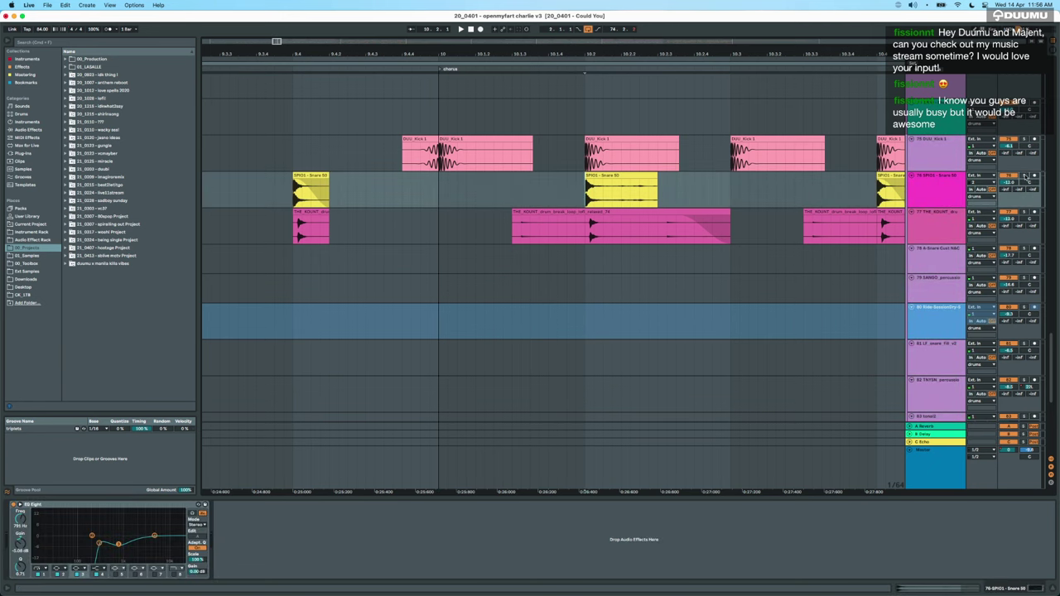
key(space)
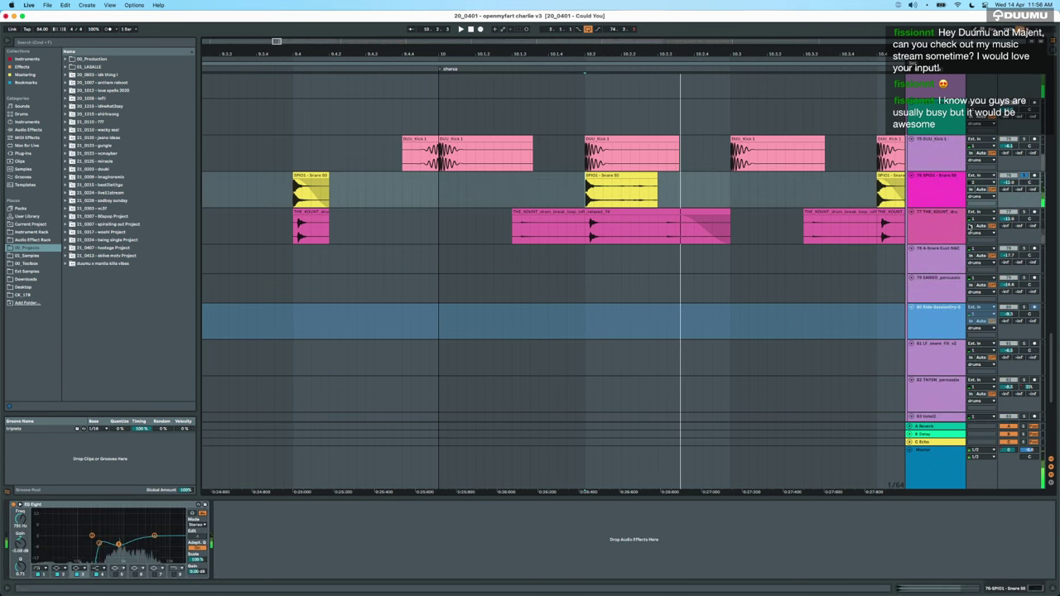
click(640, 214)
scroll(641, 214, down, 5)
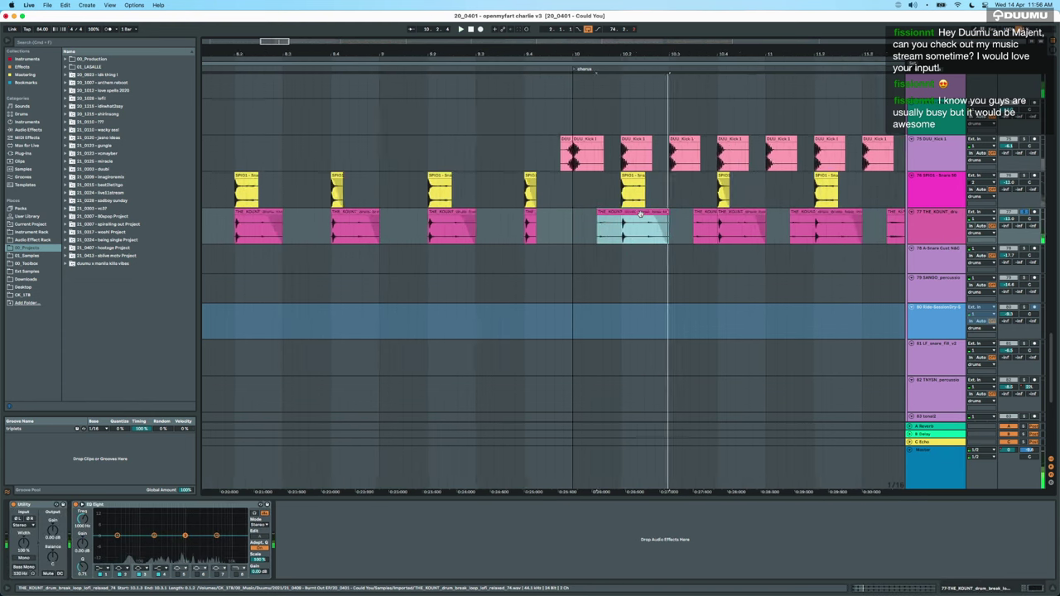
scroll(640, 214, up, 2)
scroll(641, 214, right, 2)
key(space)
scroll(640, 214, right, 5)
scroll(640, 214, up, 1)
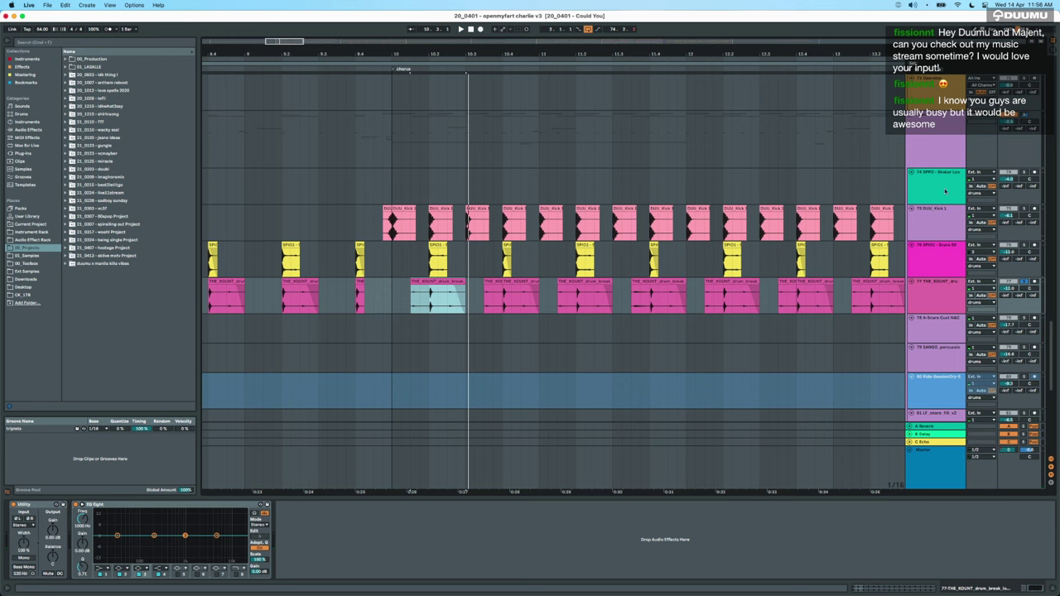
Select all tracks of the perc group from walle-shaking to the THE_KOUNT tom loop and unfold them.
scroll(942, 233, down, 5)
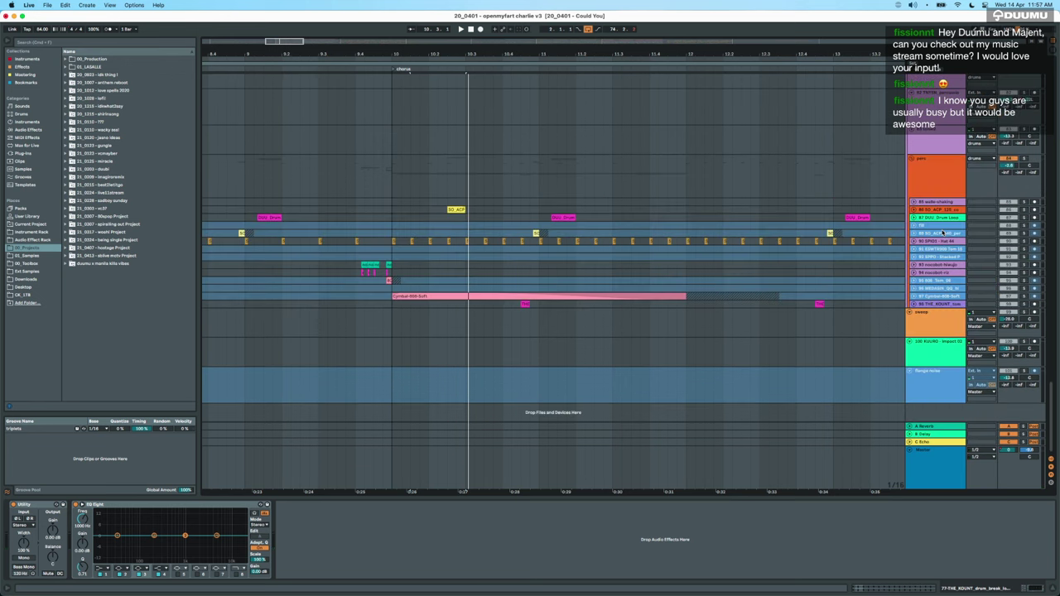
click(937, 303)
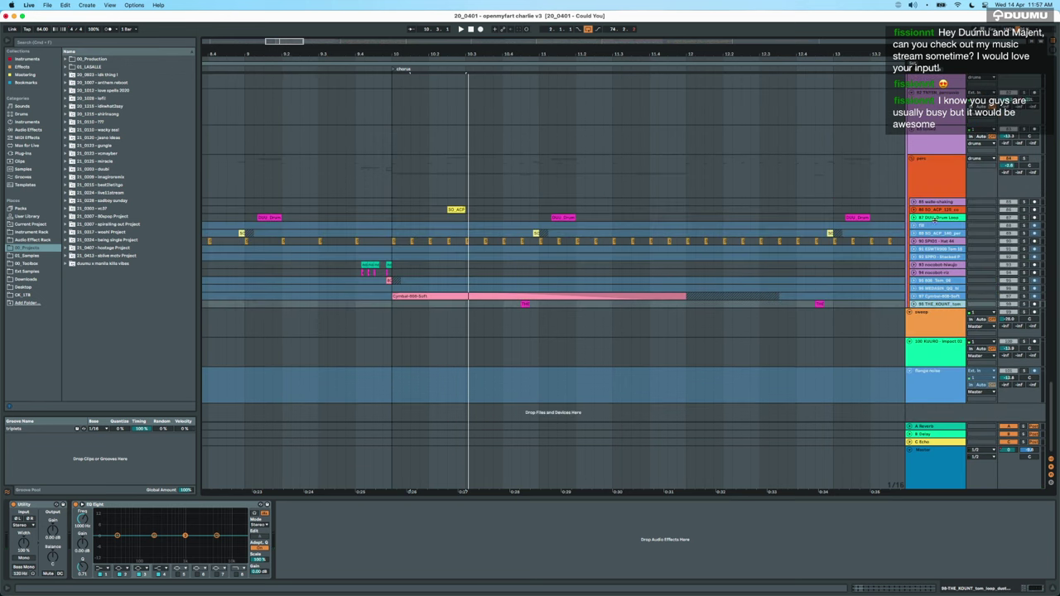
click(928, 202)
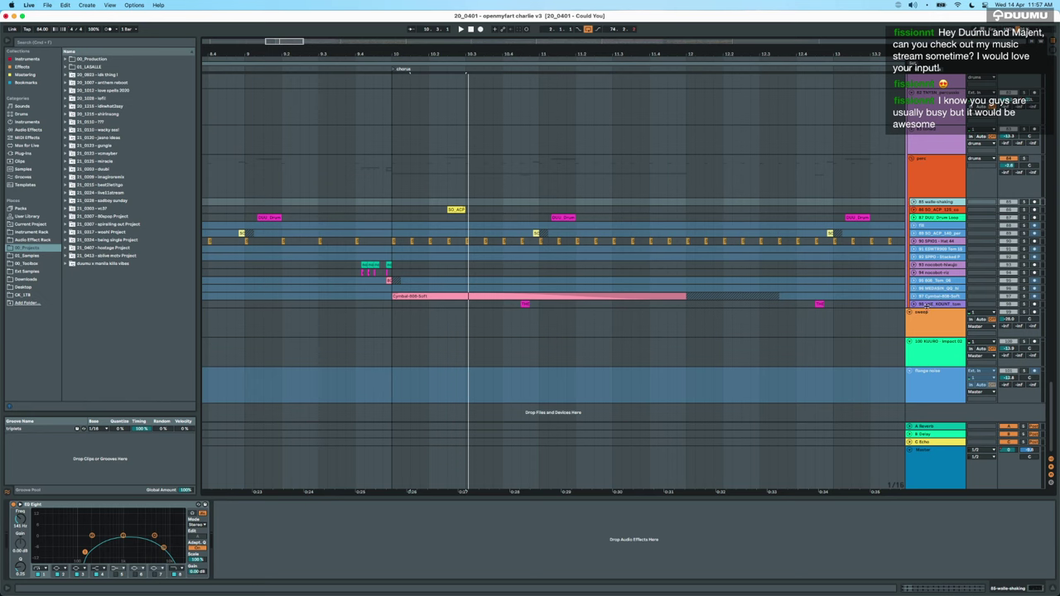
click(914, 304)
click(927, 203)
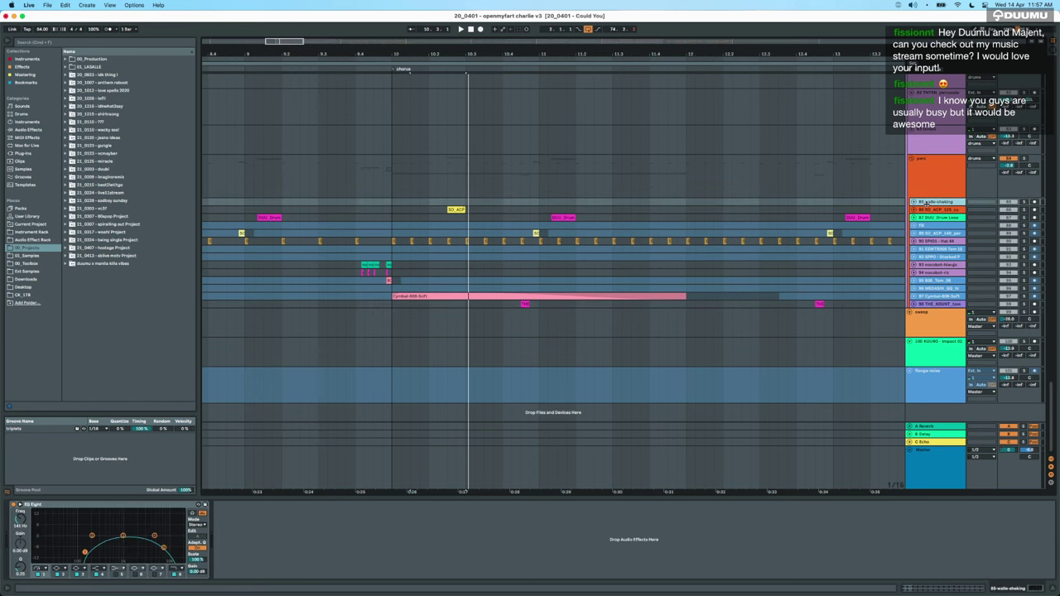
click(926, 304)
click(914, 305)
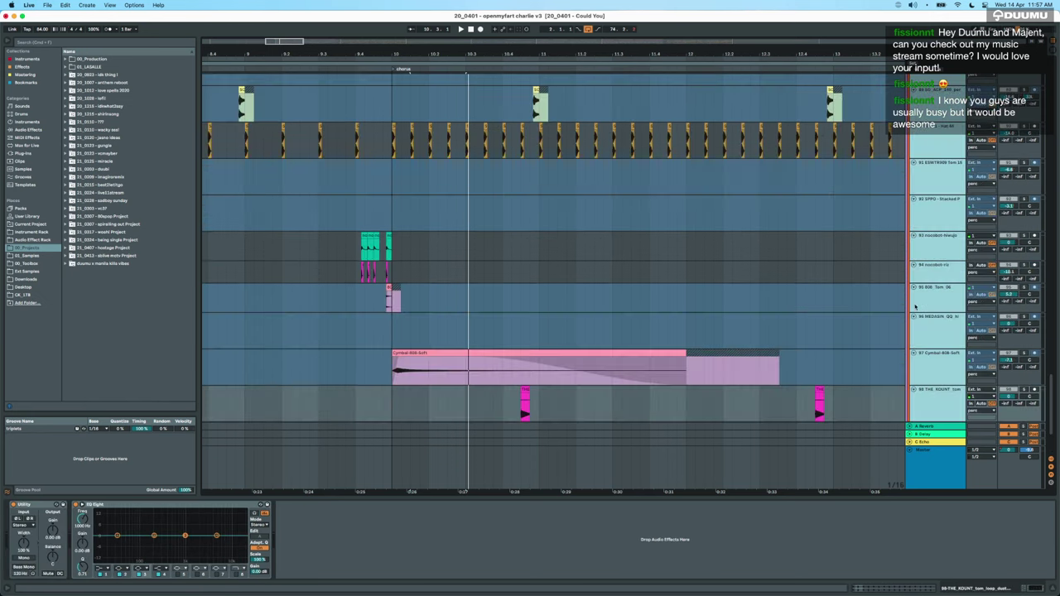
Solo the perc group's tracks and play them from the chorus start at 10.1.1.
scroll(630, 290, down, 4)
scroll(630, 290, up, 2)
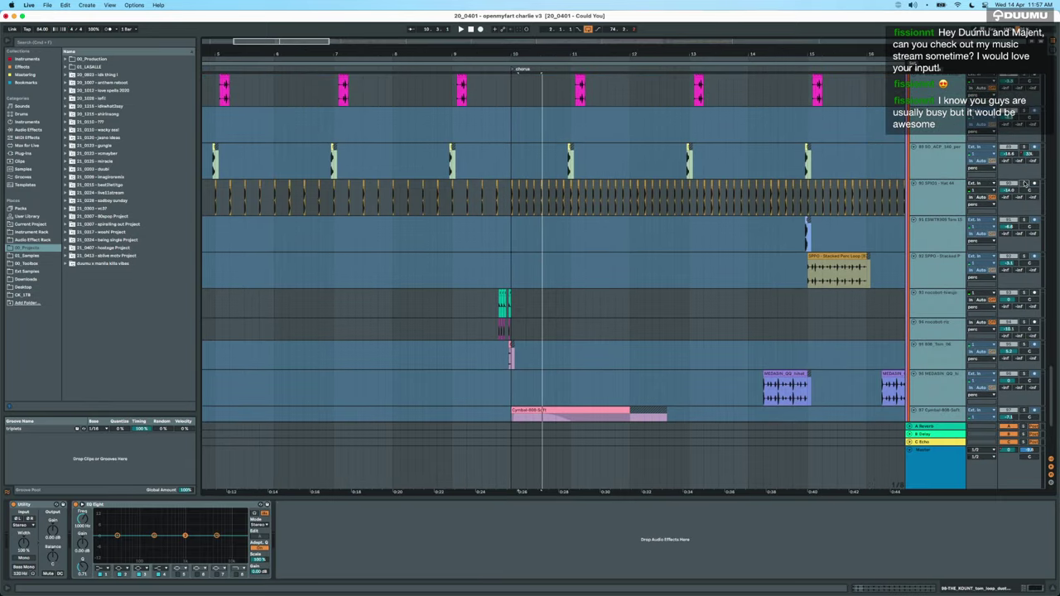
key(space)
scroll(752, 203, up, 3)
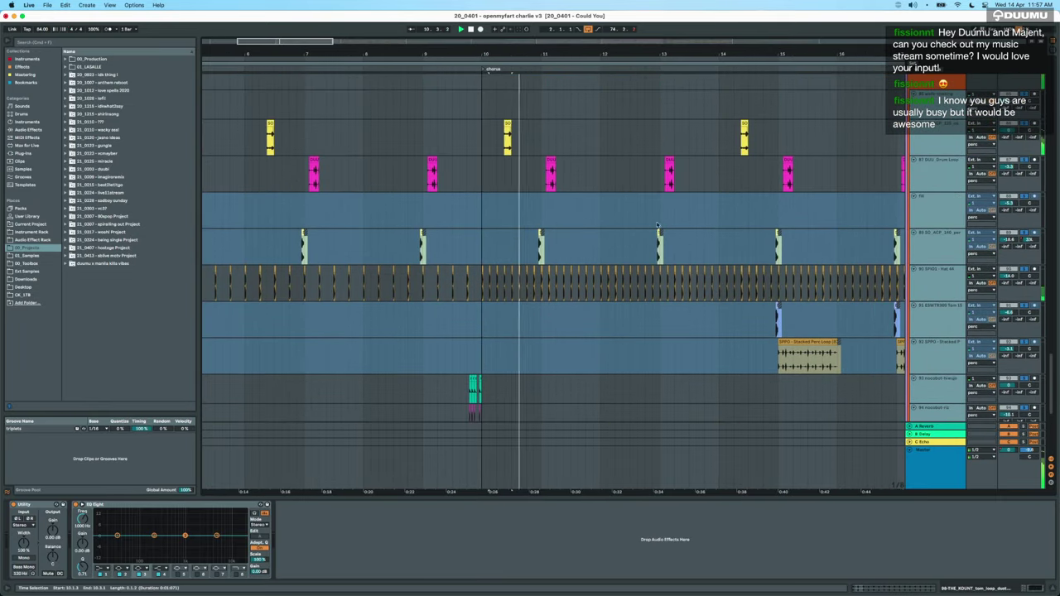
click(485, 179)
key(space)
scroll(484, 180, up, 3)
scroll(497, 217, up, 3)
scroll(501, 219, up, 3)
scroll(604, 269, down, 3)
scroll(604, 268, right, 3)
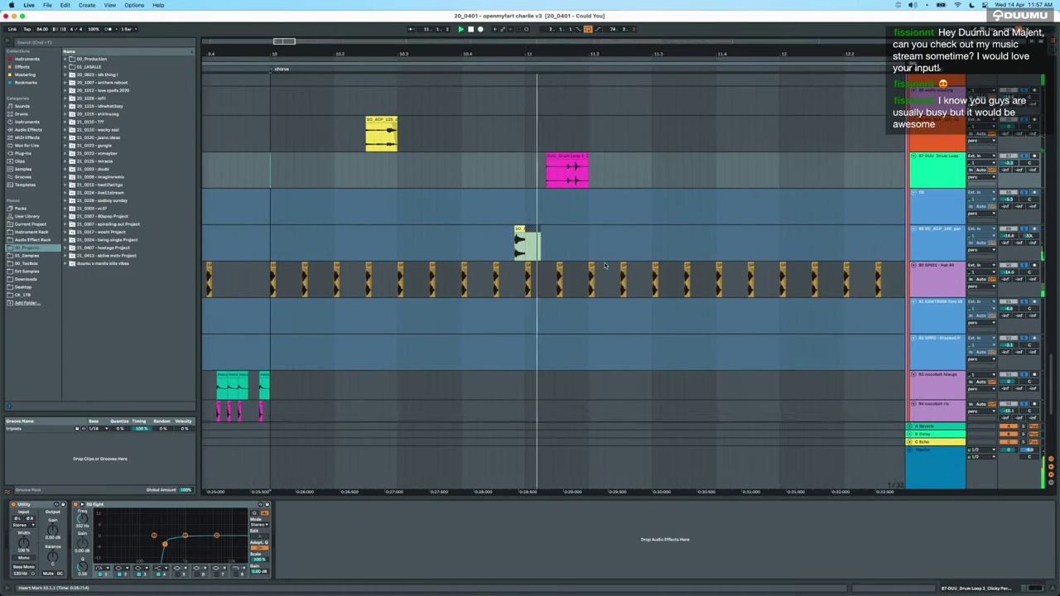
Follow the percussion playback through the chorus, examining the hat, tom, hi-hat loop and stacked perc loop clips.
scroll(604, 267, down, 2)
scroll(605, 265, down, 6)
scroll(605, 266, up, 4)
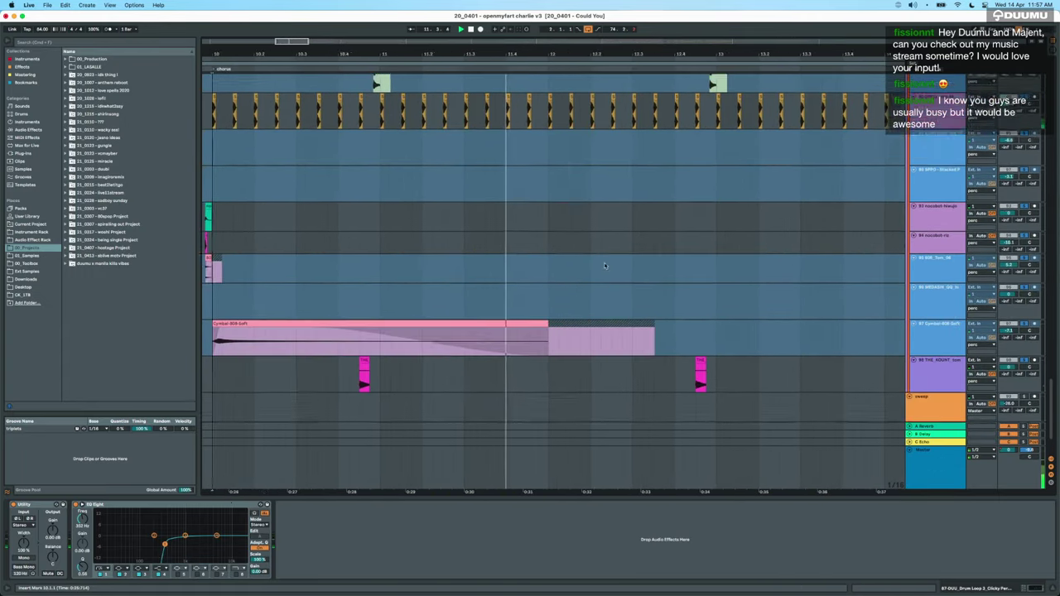
scroll(605, 265, up, 4)
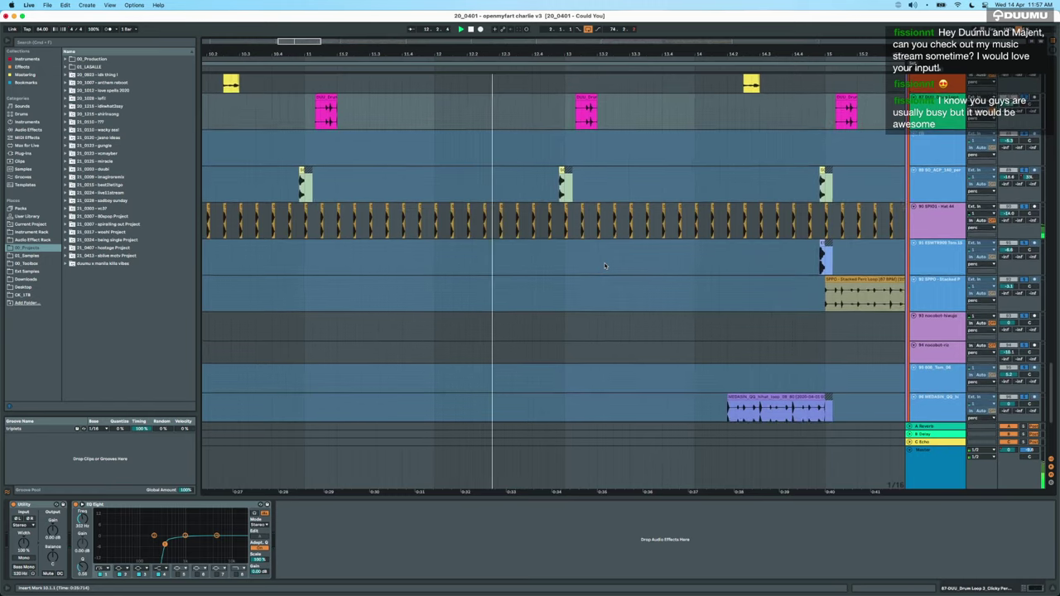
scroll(605, 265, up, 4)
scroll(605, 265, down, 2)
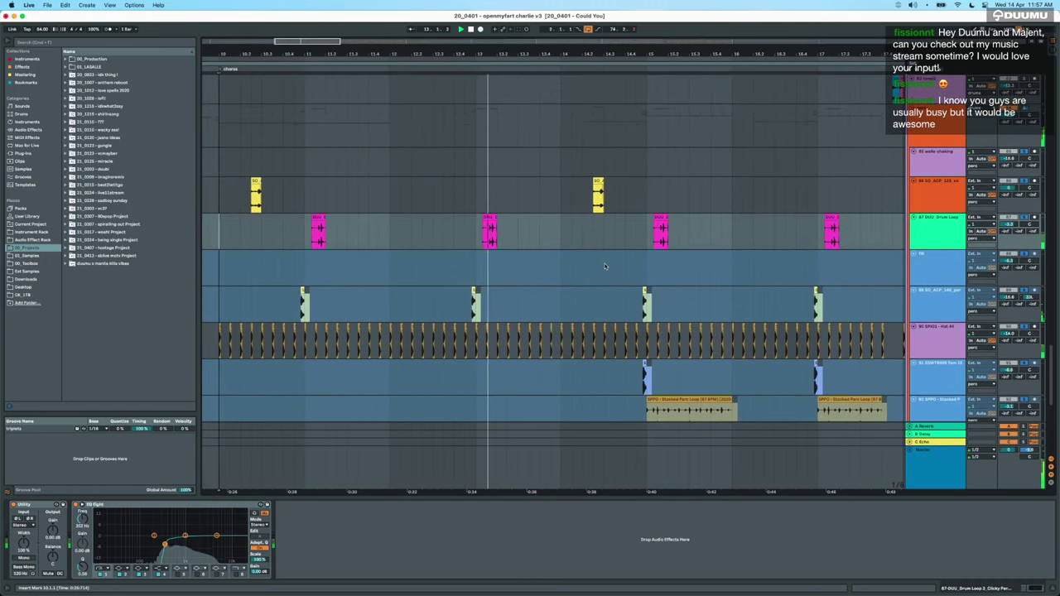
scroll(605, 265, down, 6)
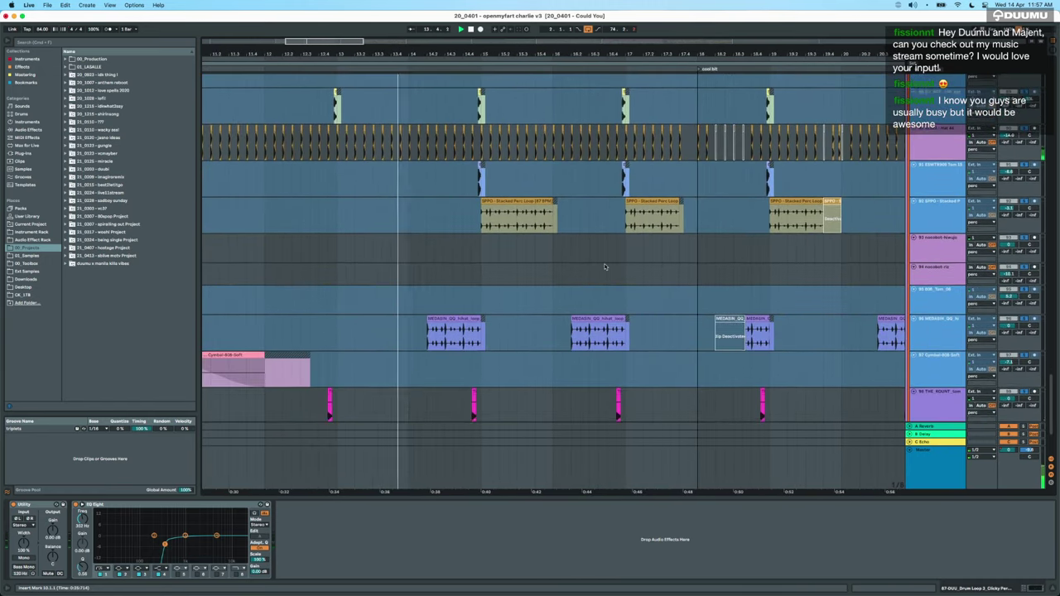
scroll(458, 327, up, 3)
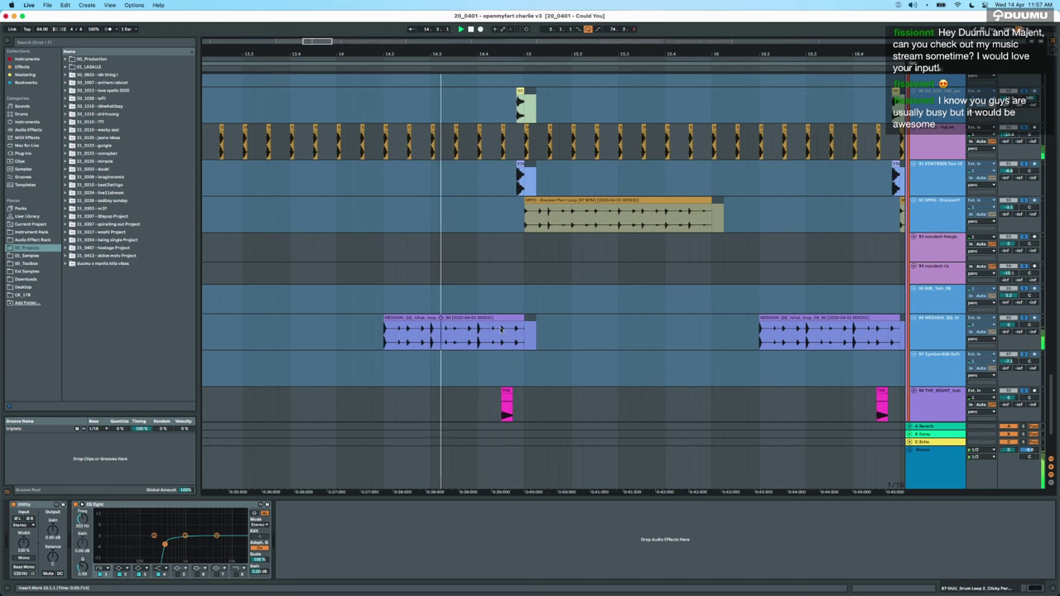
scroll(497, 329, down, 3)
scroll(501, 330, right, 3)
scroll(500, 330, up, 1)
scroll(501, 330, down, 2)
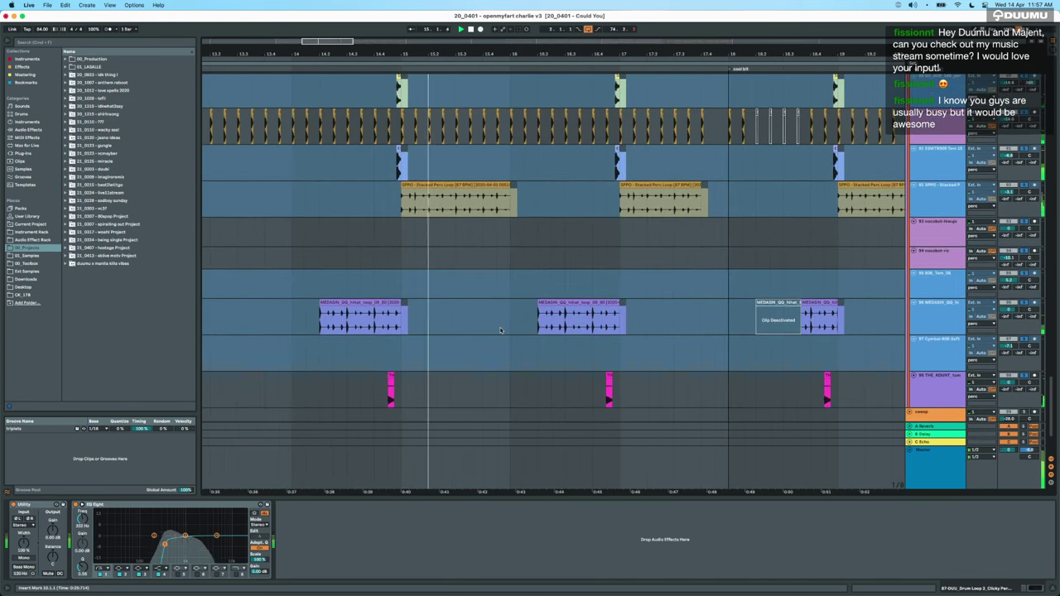
Solo the MEDASIN hi-hat loop track, examine its first clip's waveform, and play the clip from its start.
click(383, 303)
click(1023, 302)
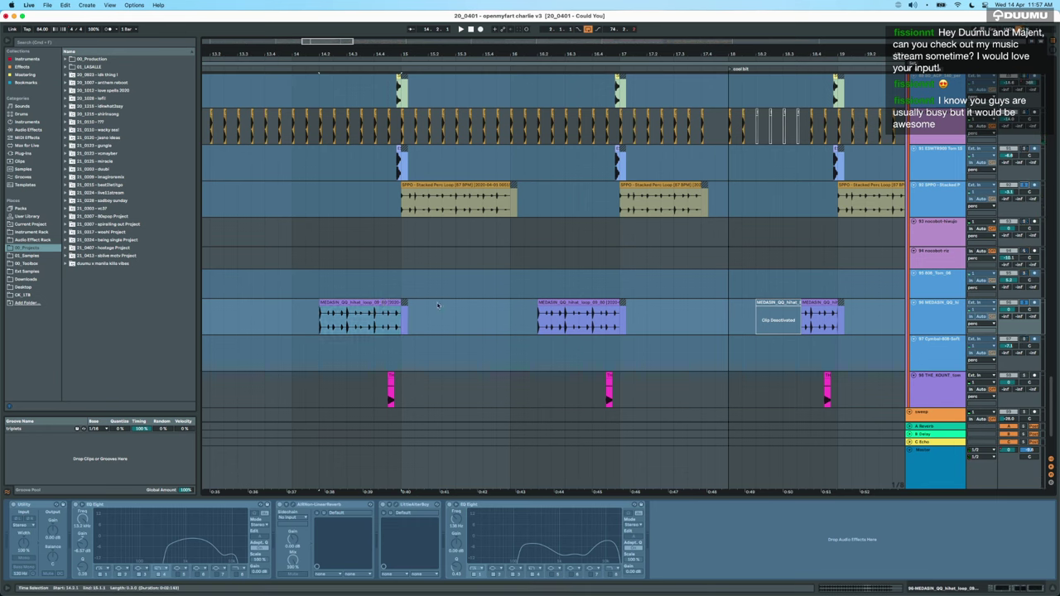
double_click(386, 302)
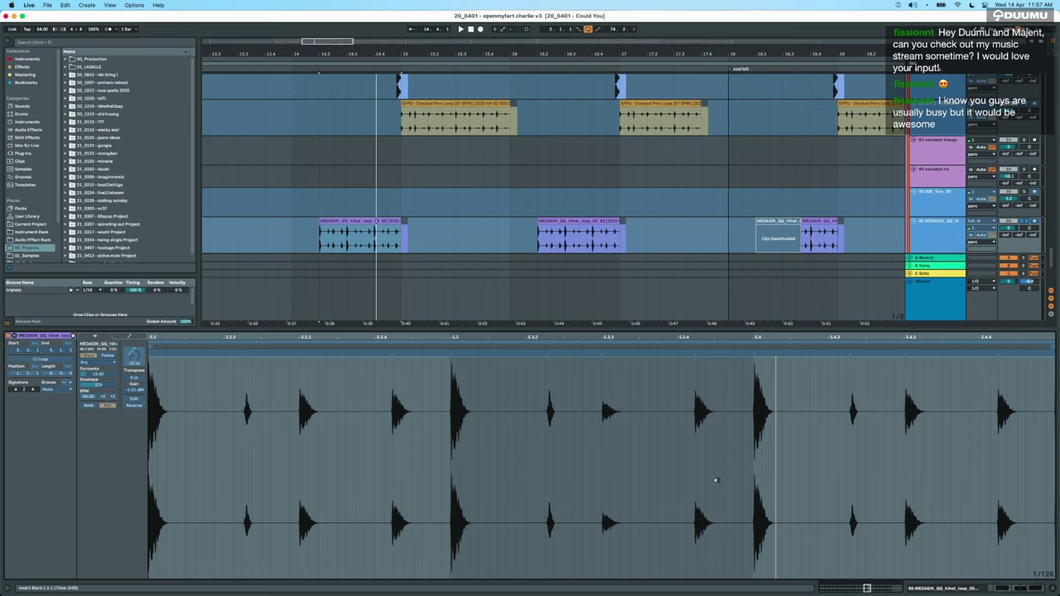
click(928, 590)
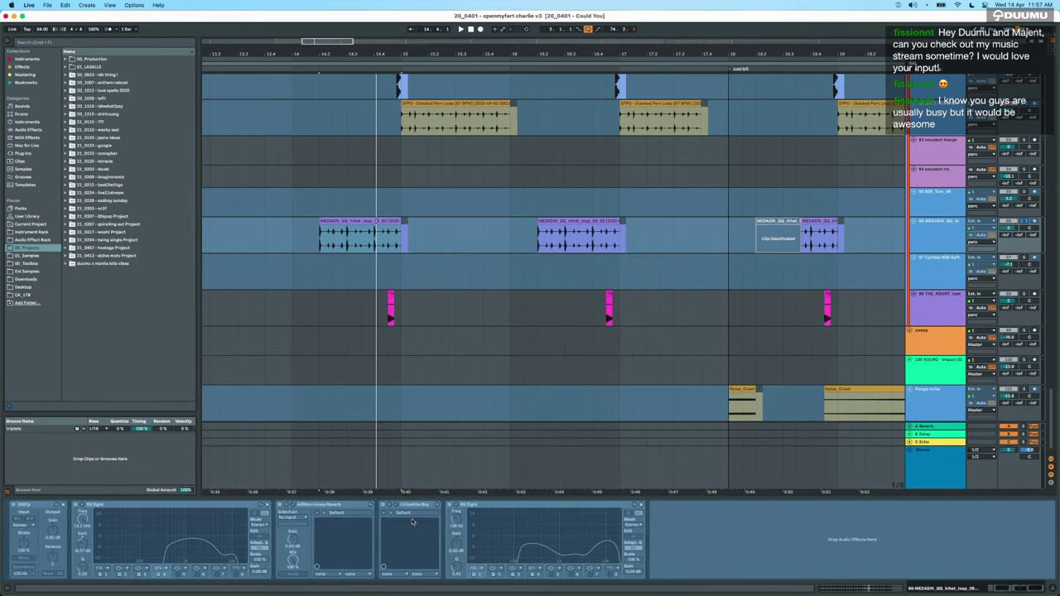
click(351, 222)
key(space)
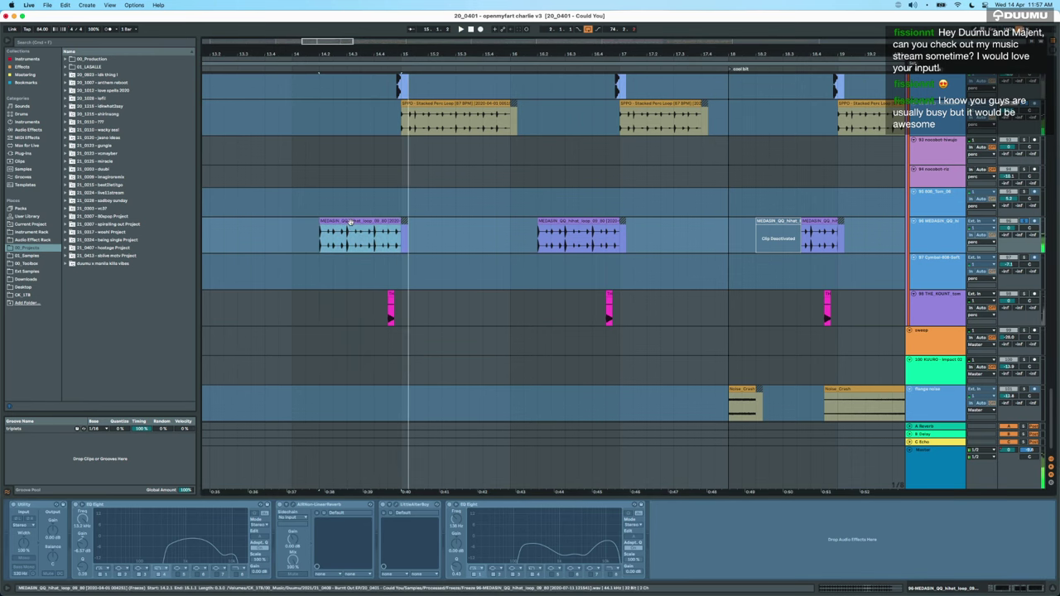
Solo the Stacked Perc Loop track and play its first clip from bar 15.
scroll(350, 222, down, 3)
click(381, 122)
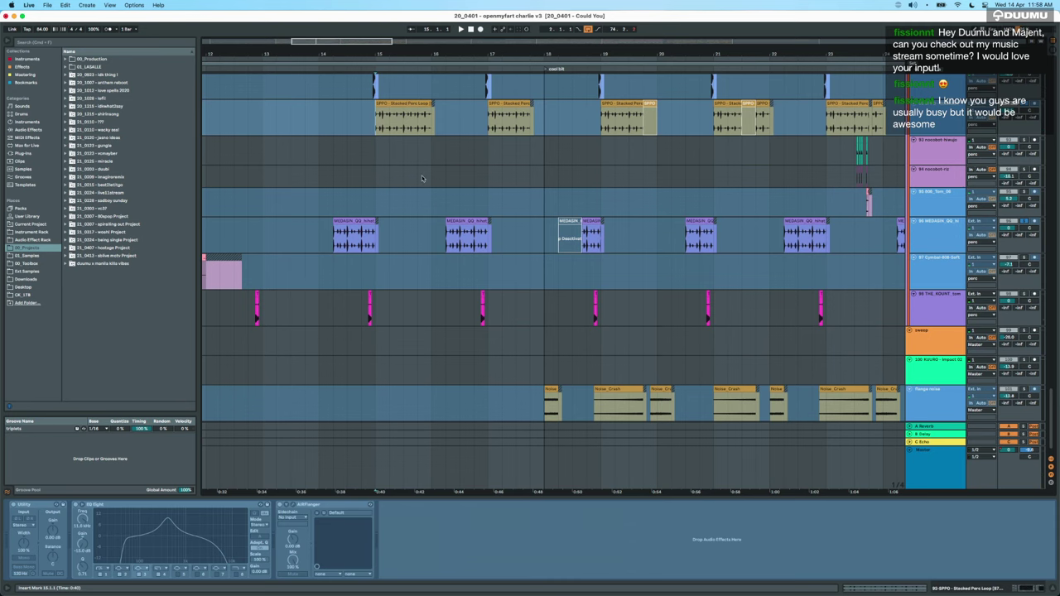
click(389, 105)
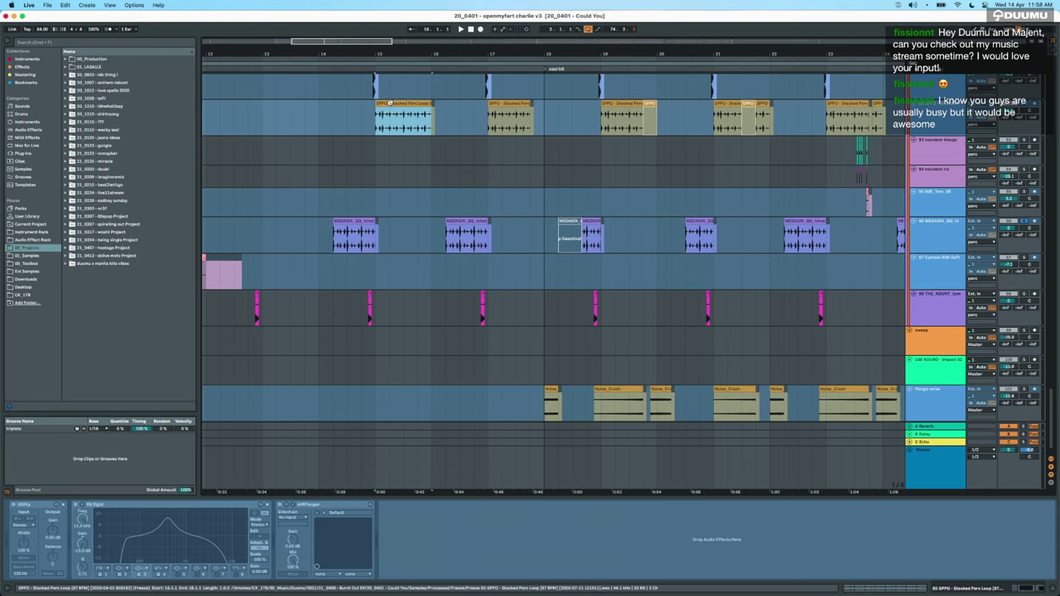
scroll(389, 105, up, 5)
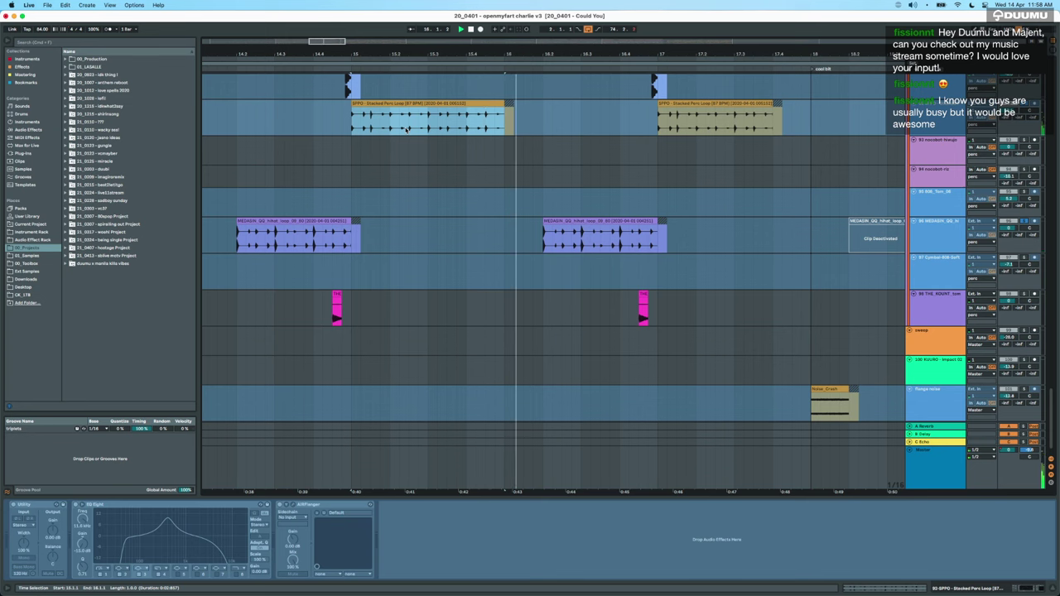
scroll(406, 128, up, 5)
scroll(405, 128, up, 4)
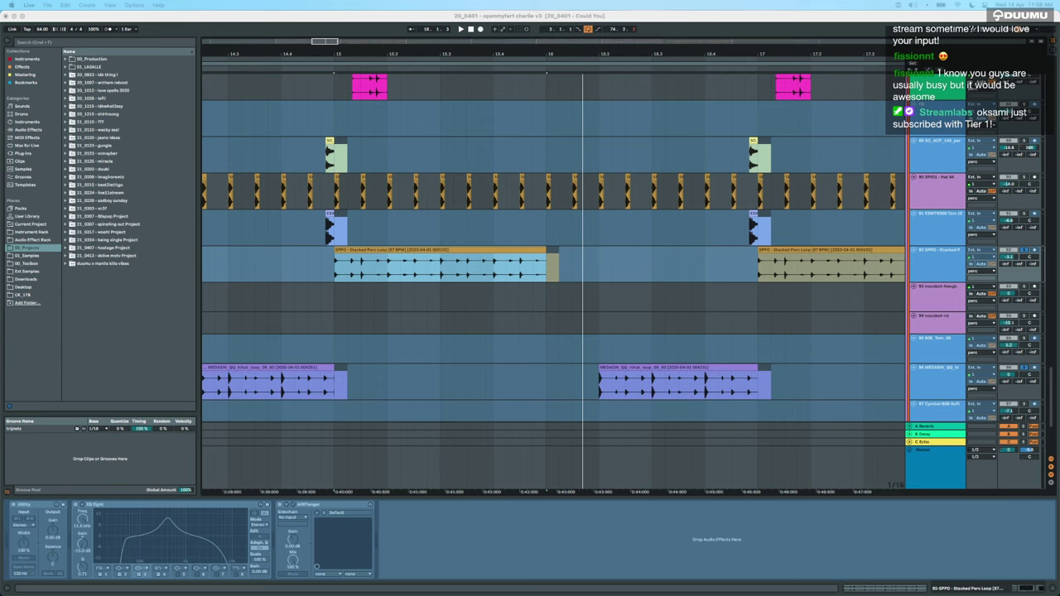
Select and loop the four bars from 14.1.1 to the cool bit on the drums tracks, and solo the drums group.
click(459, 355)
scroll(456, 343, down, 5)
scroll(455, 341, up, 2)
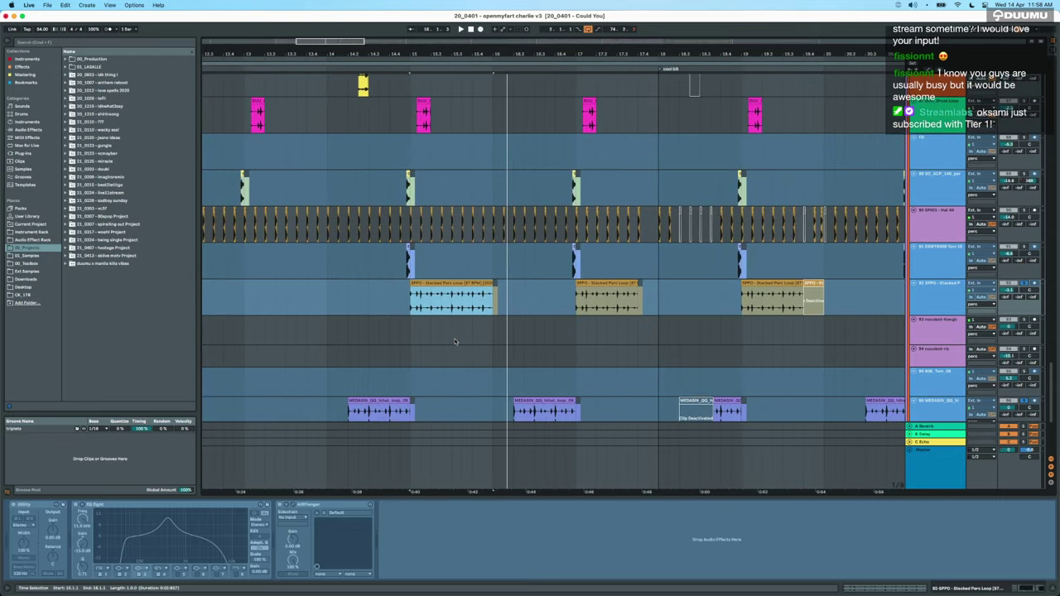
key(z)
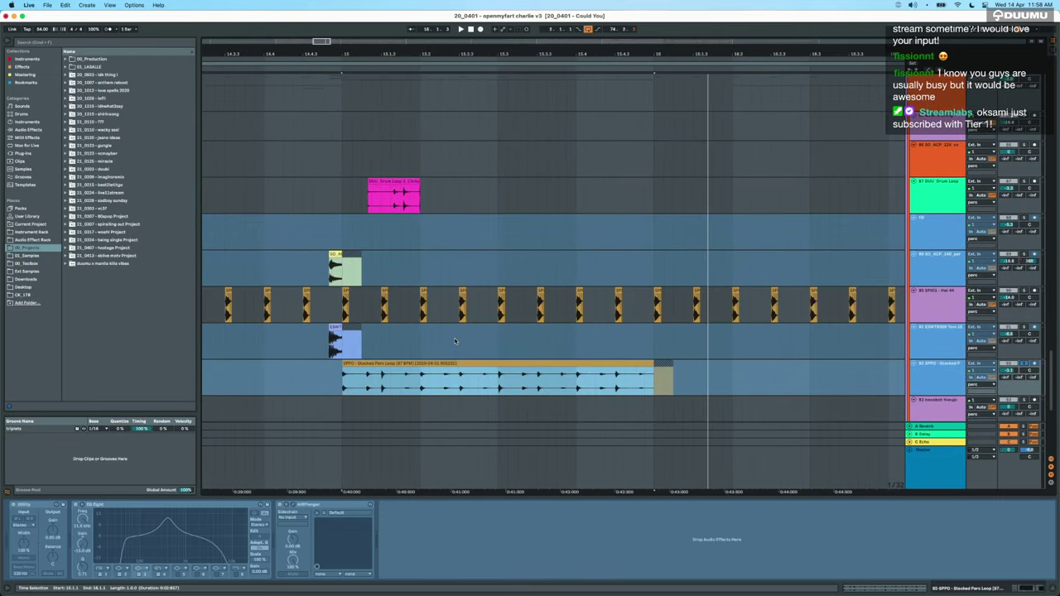
scroll(454, 341, up, 4)
scroll(455, 342, down, 5)
scroll(455, 341, up, 6)
scroll(456, 342, up, 6)
scroll(456, 342, down, 5)
scroll(455, 342, down, 4)
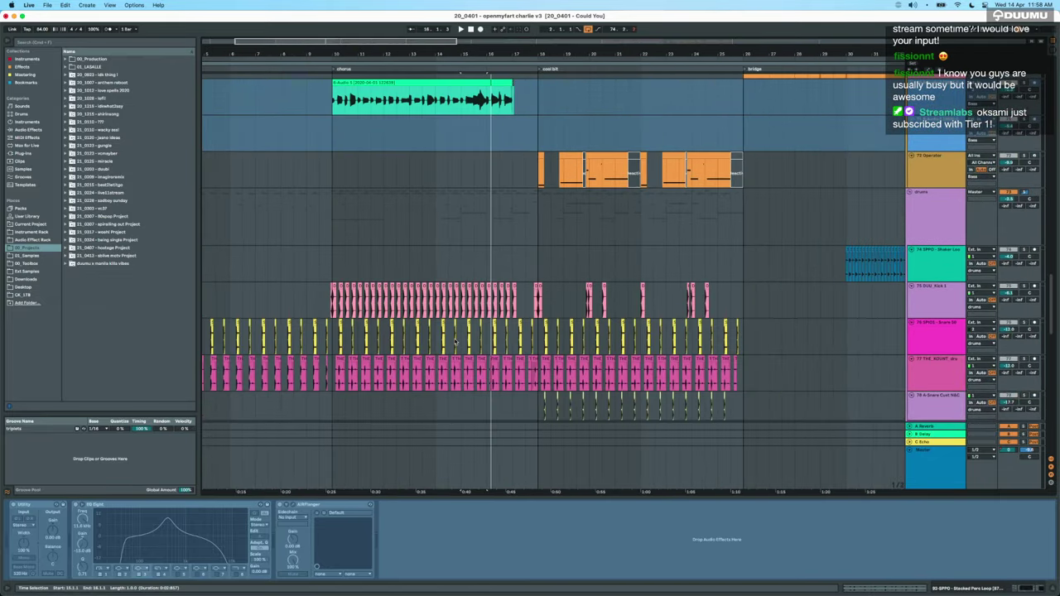
scroll(454, 340, up, 3)
drag(437, 265, 547, 414)
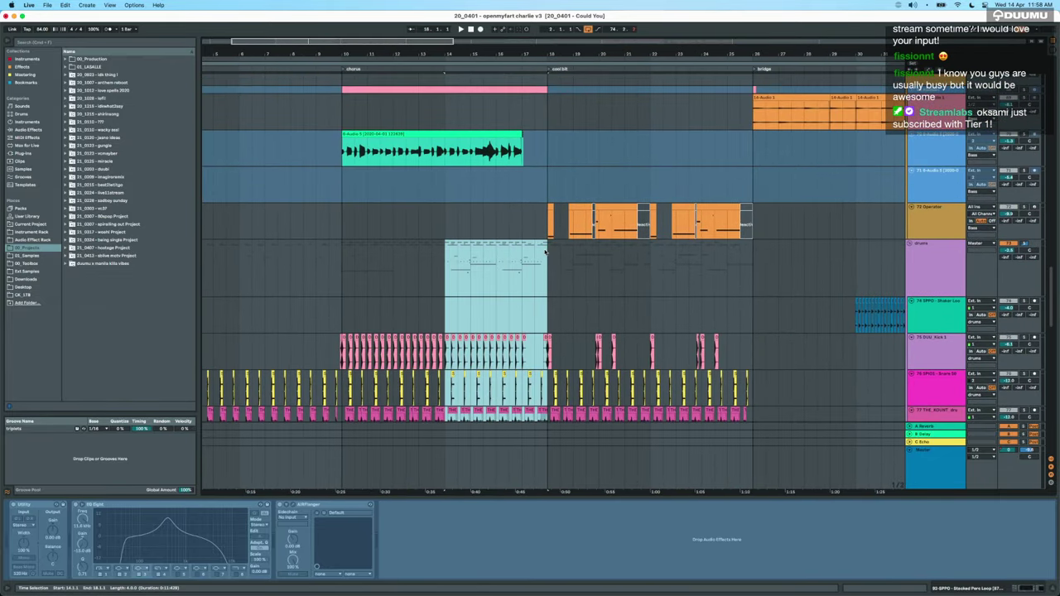
click(1026, 245)
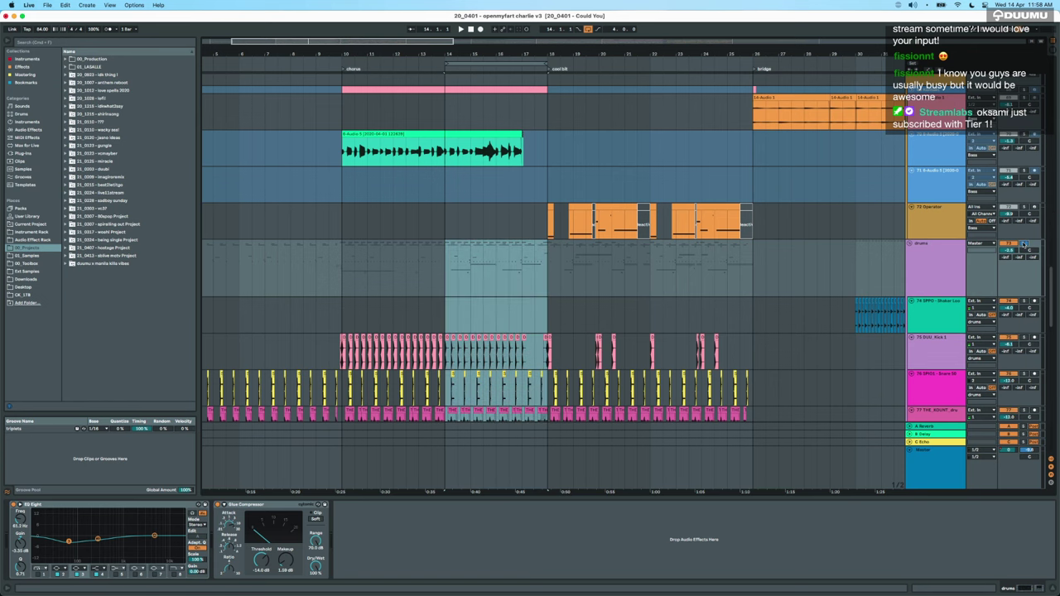
Play the looped drums section from bar 14 while examining the drum and percussion clips inside it.
scroll(430, 303, down, 5)
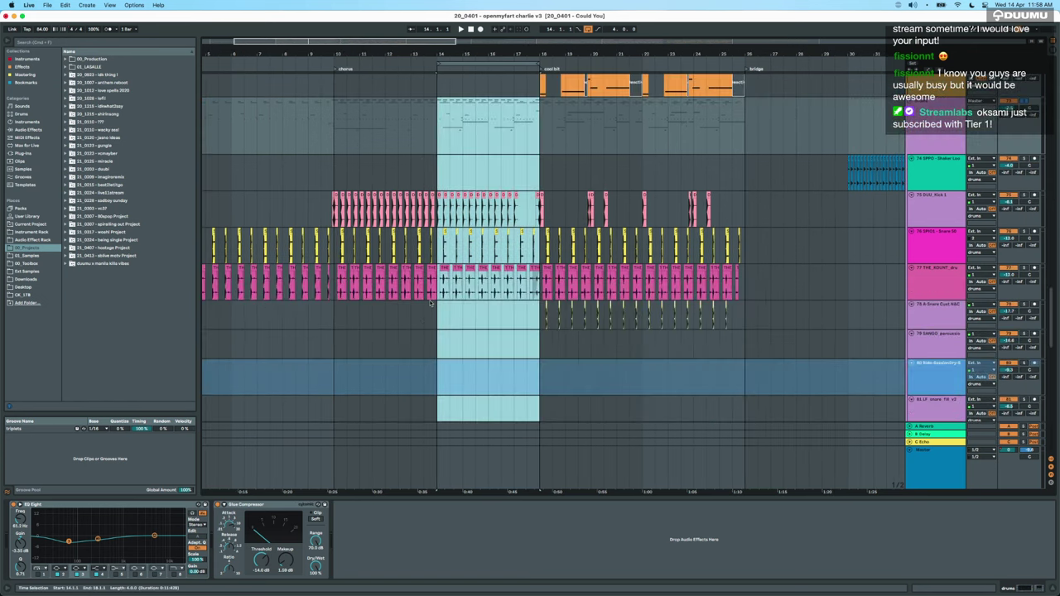
scroll(430, 303, up, 3)
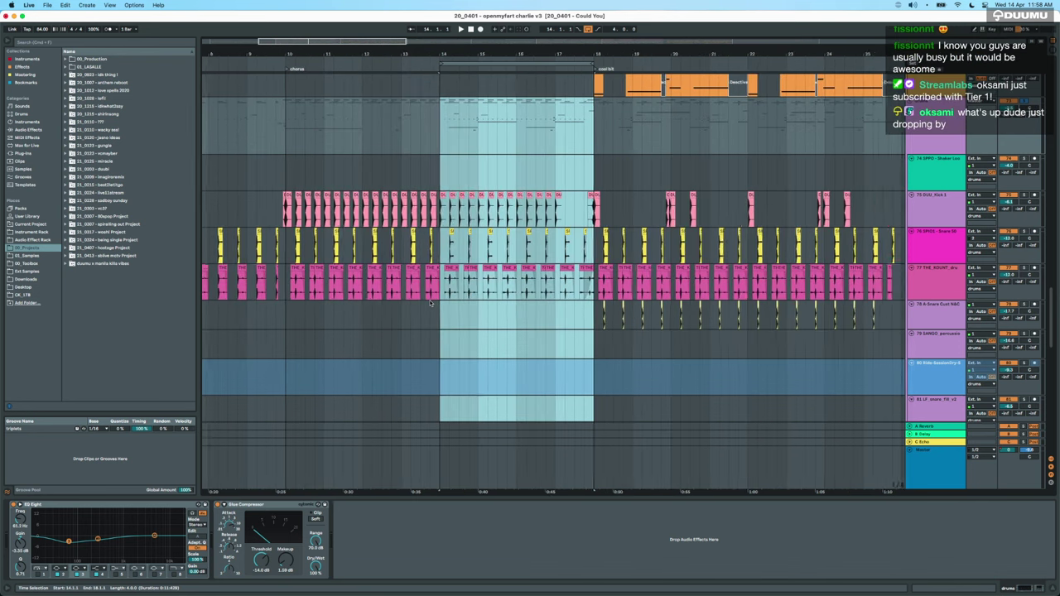
scroll(430, 303, up, 5)
scroll(430, 303, down, 6)
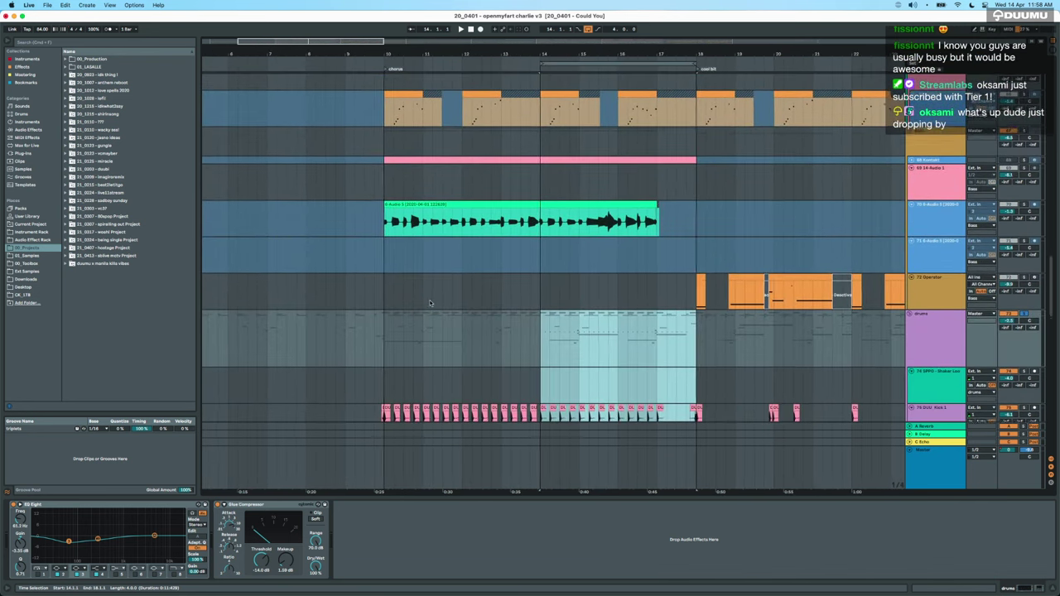
key(space)
scroll(430, 303, down, 5)
scroll(569, 329, up, 5)
scroll(569, 329, down, 3)
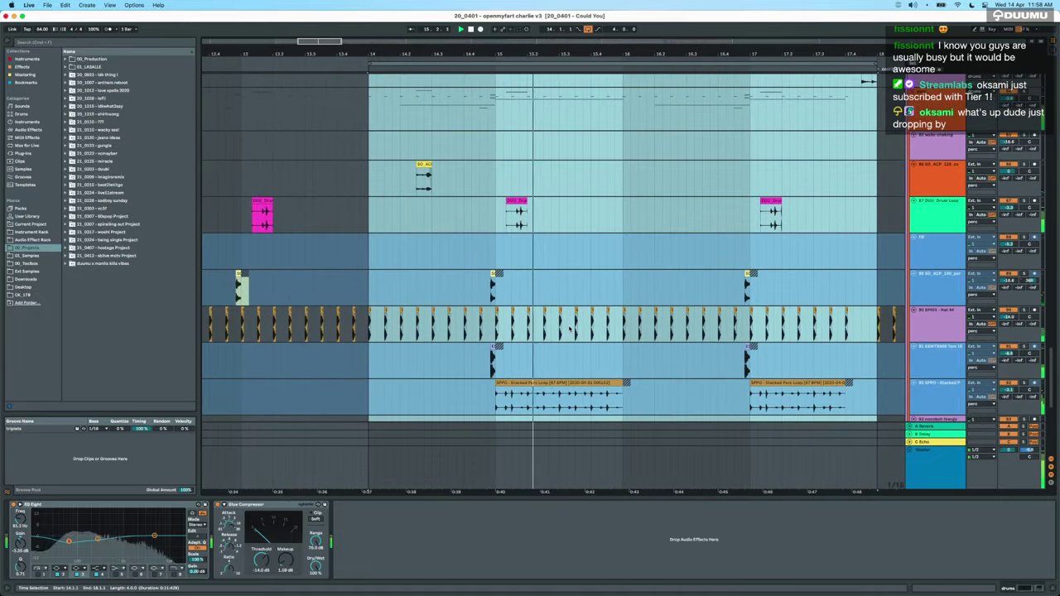
Examine the remaining percussion and hi-hat loop clips in the drums group while the looped section plays.
scroll(569, 329, down, 4)
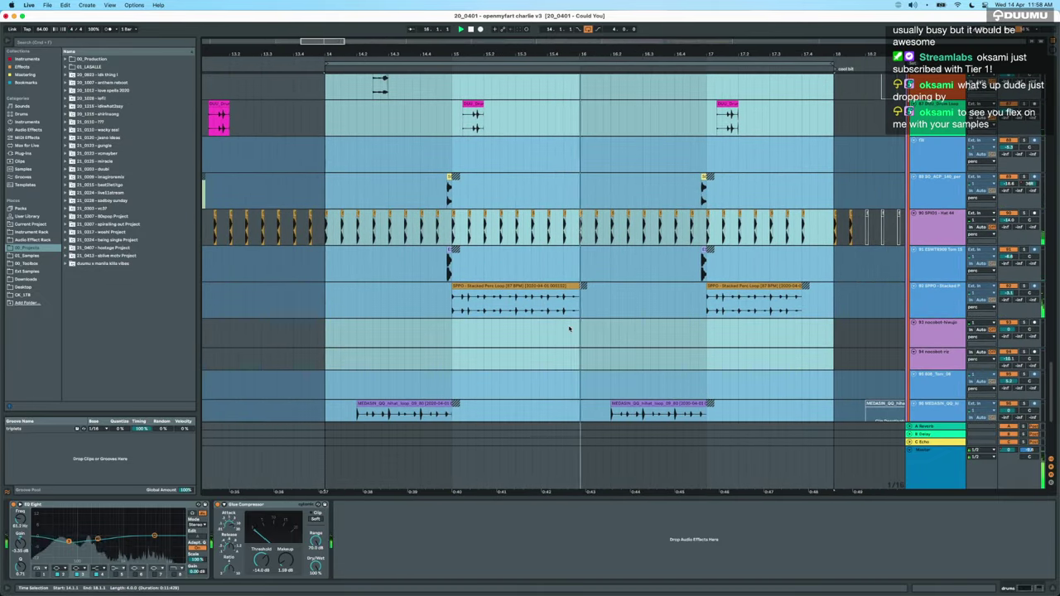
scroll(569, 329, down, 1)
scroll(569, 329, down, 3)
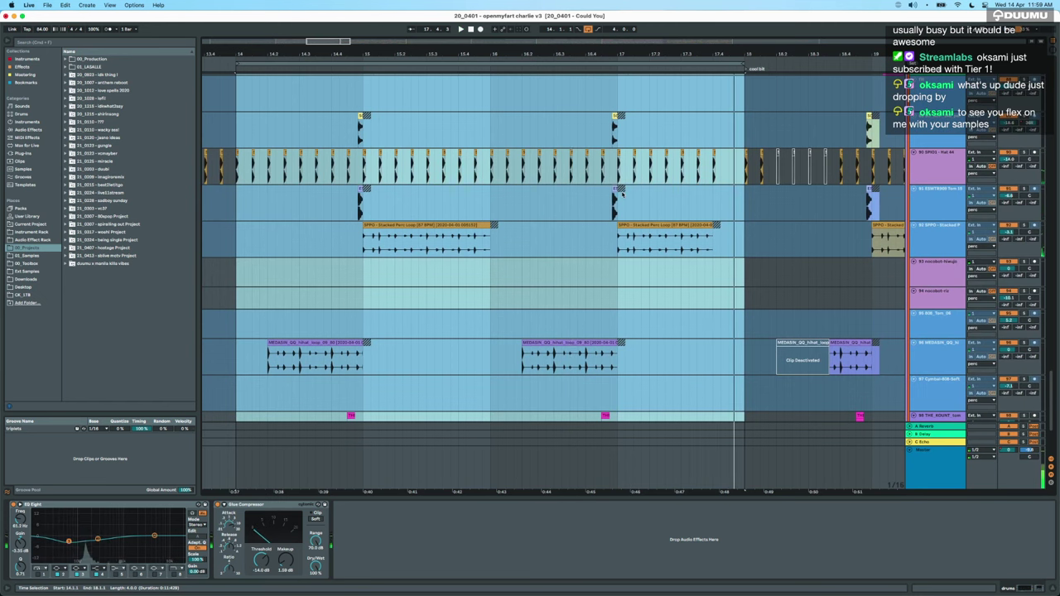
scroll(622, 195, up, 10)
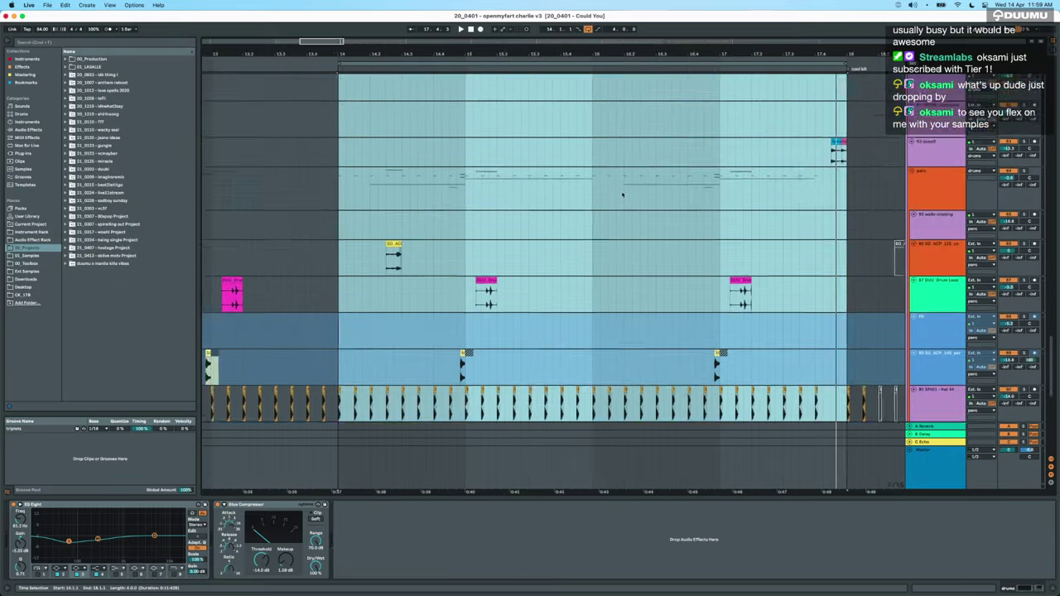
scroll(622, 195, down, 4)
Unfold and solo the Kontakt track in the Bass group and play its clip from bar 10.
scroll(622, 195, up, 10)
scroll(622, 194, up, 3)
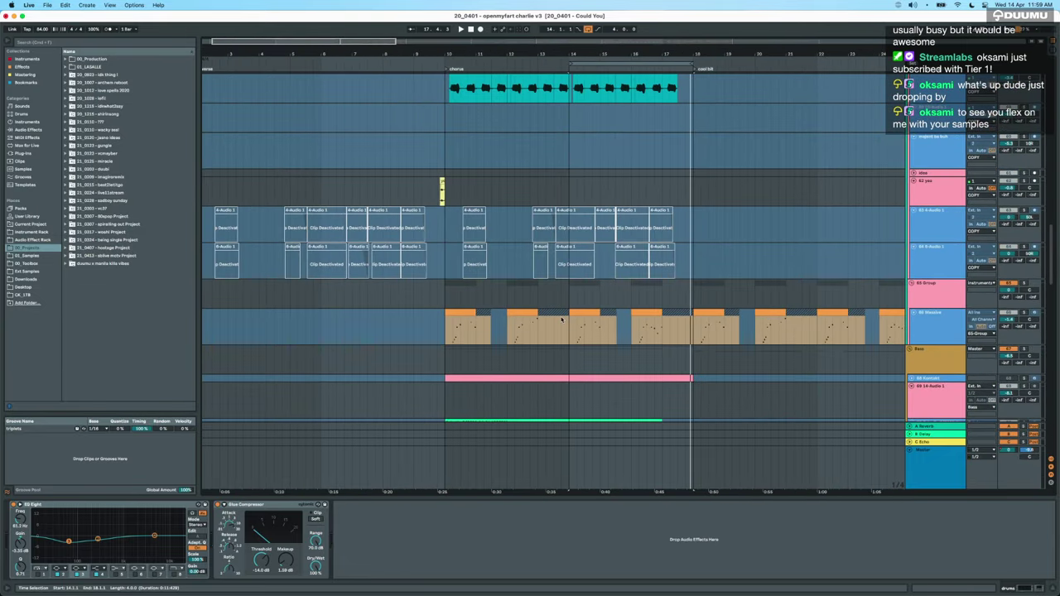
scroll(622, 194, down, 4)
click(912, 284)
click(912, 283)
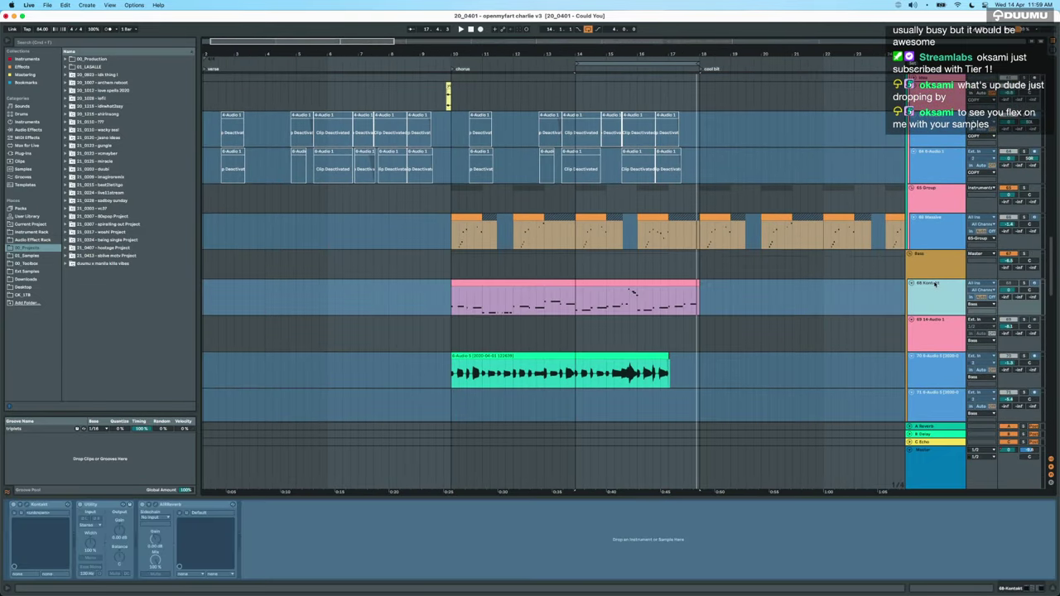
click(1016, 283)
click(1028, 283)
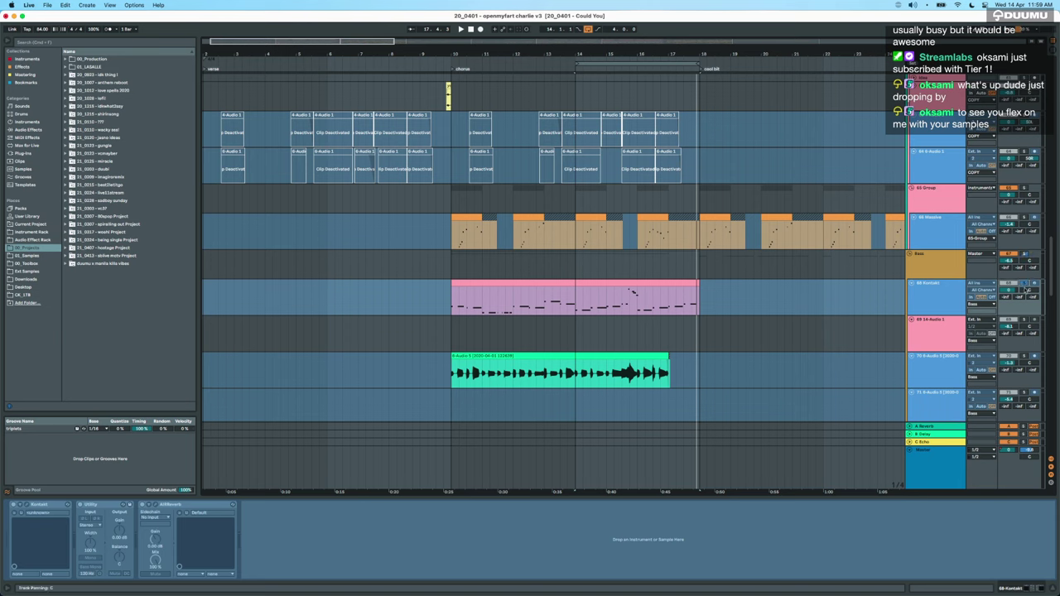
click(1027, 284)
click(1027, 284)
click(467, 272)
click(469, 284)
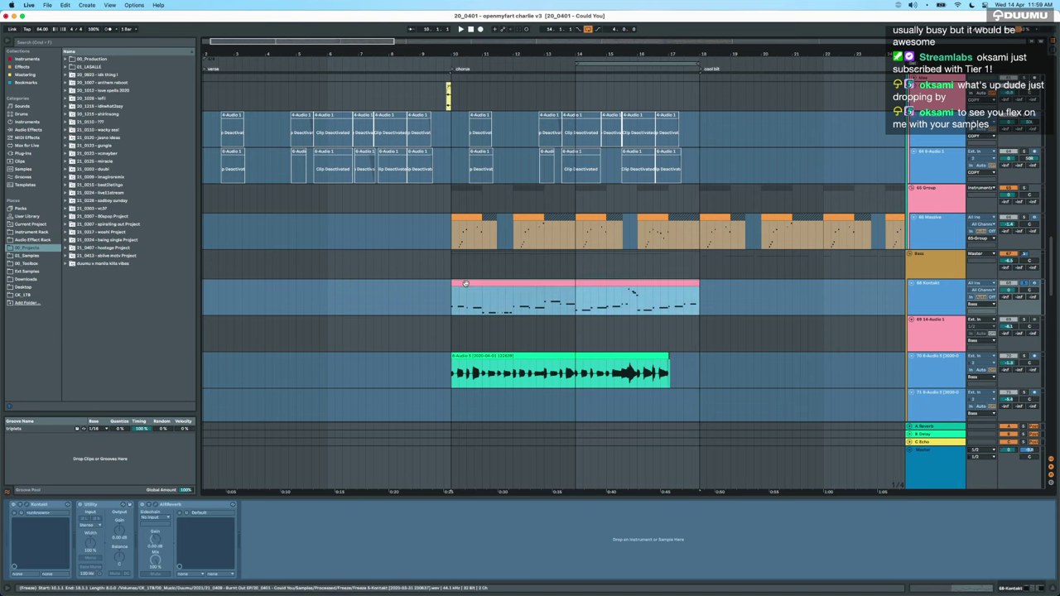
key(space)
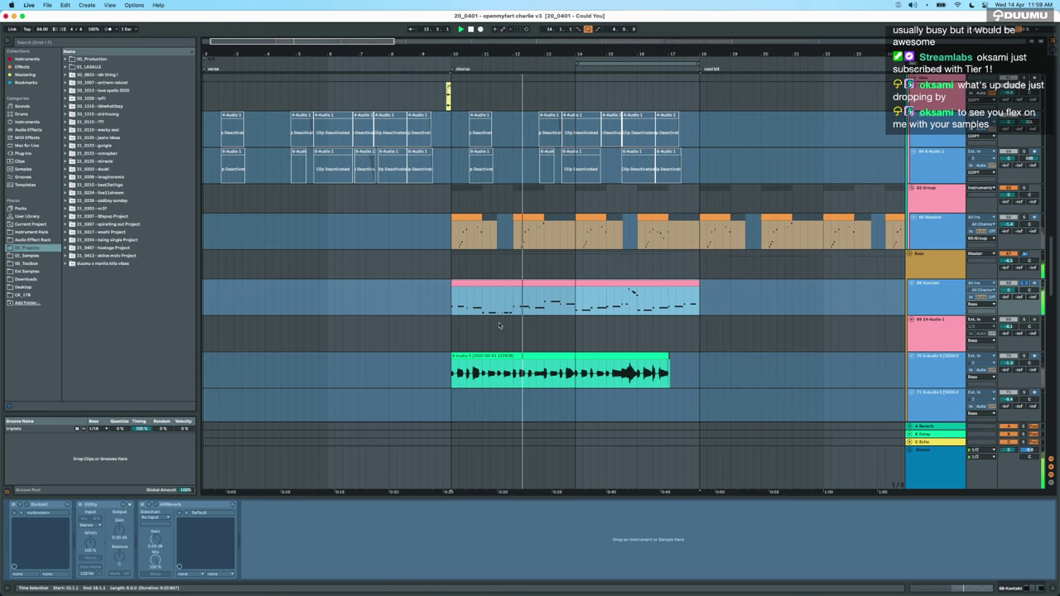
Play the Kontakt clip from bar 14 and select part of it starting at bar 15.
scroll(499, 322, up, 2)
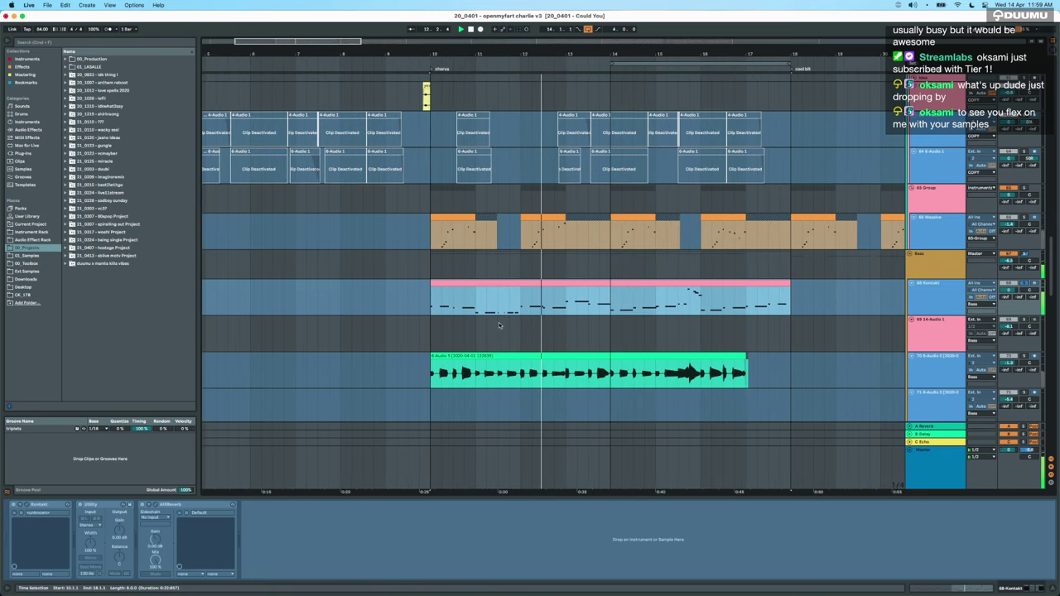
click(611, 304)
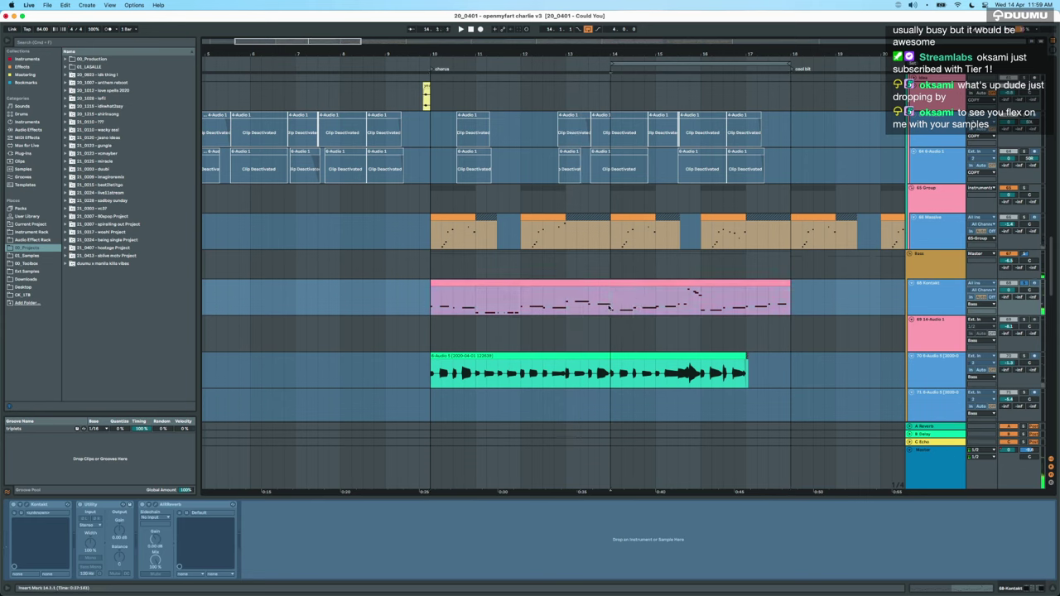
key(space)
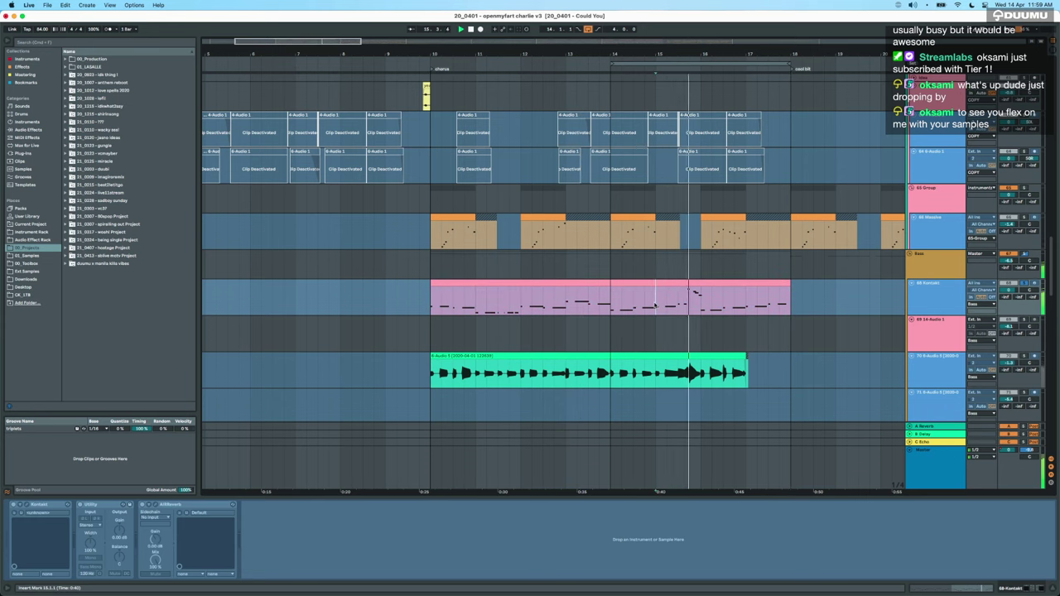
drag(656, 305, 733, 305)
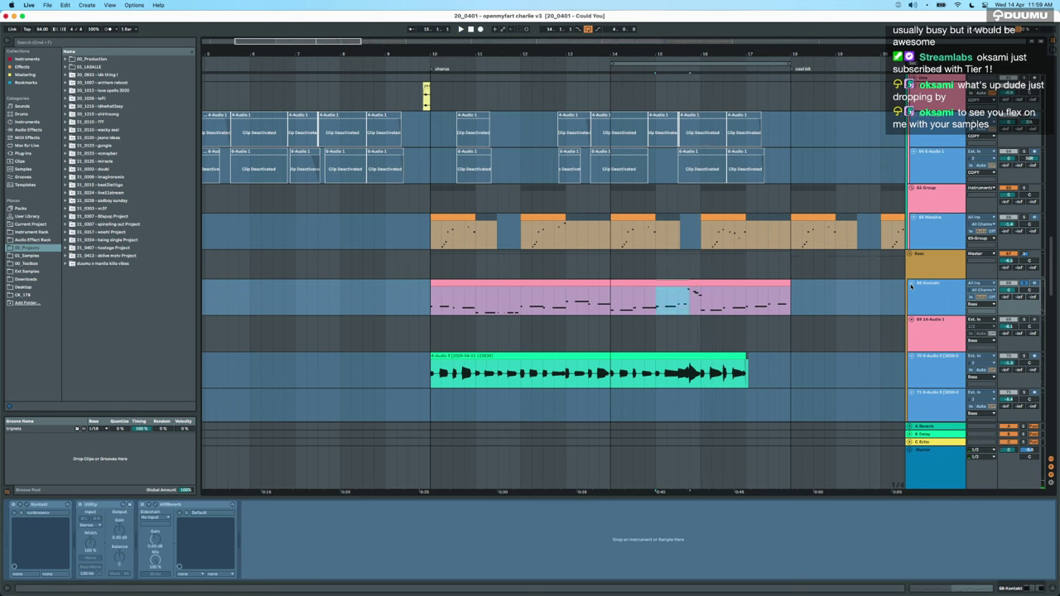
Fold the Kontakt track, solo the 6-Audio 5 bass track beneath it, and play its clip from bar 15.
click(911, 286)
click(961, 340)
click(1022, 329)
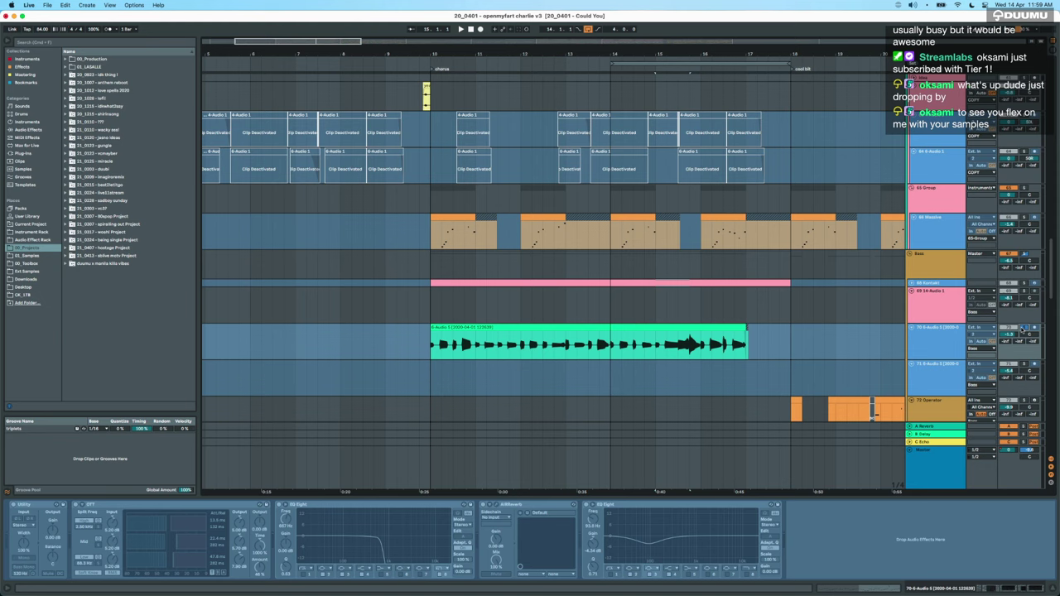
click(650, 356)
key(space)
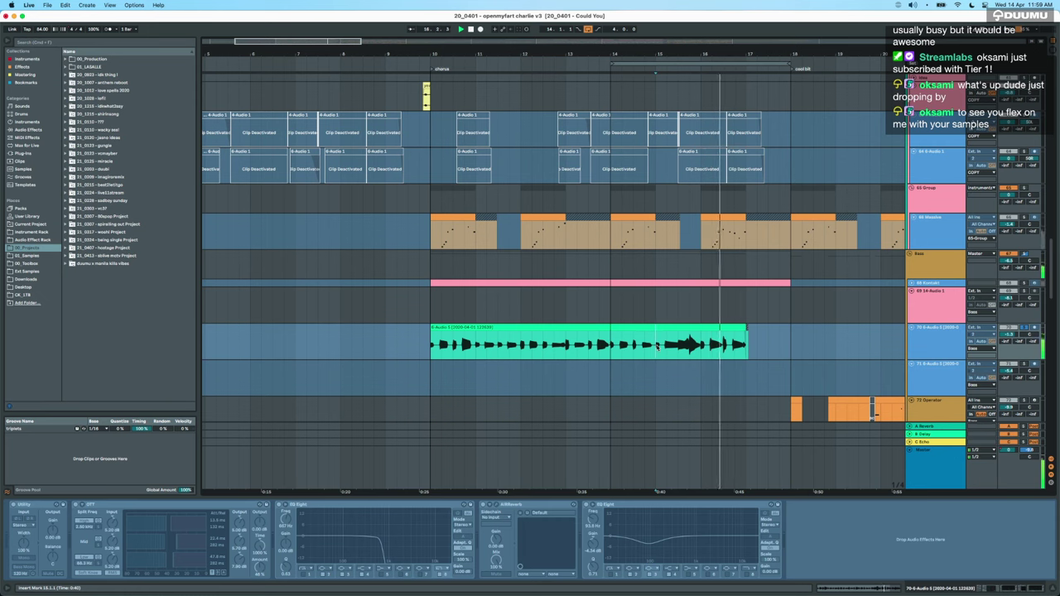
key(space)
Open the 6-Audio 5 bass clip to examine its waveform, and return to the track's effects.
click(528, 330)
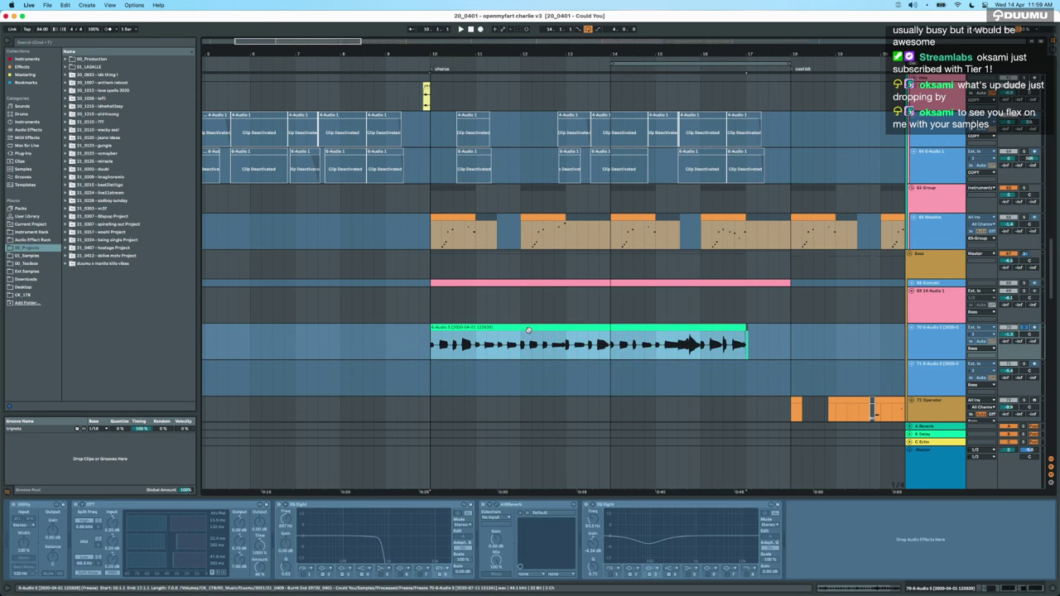
double_click(529, 329)
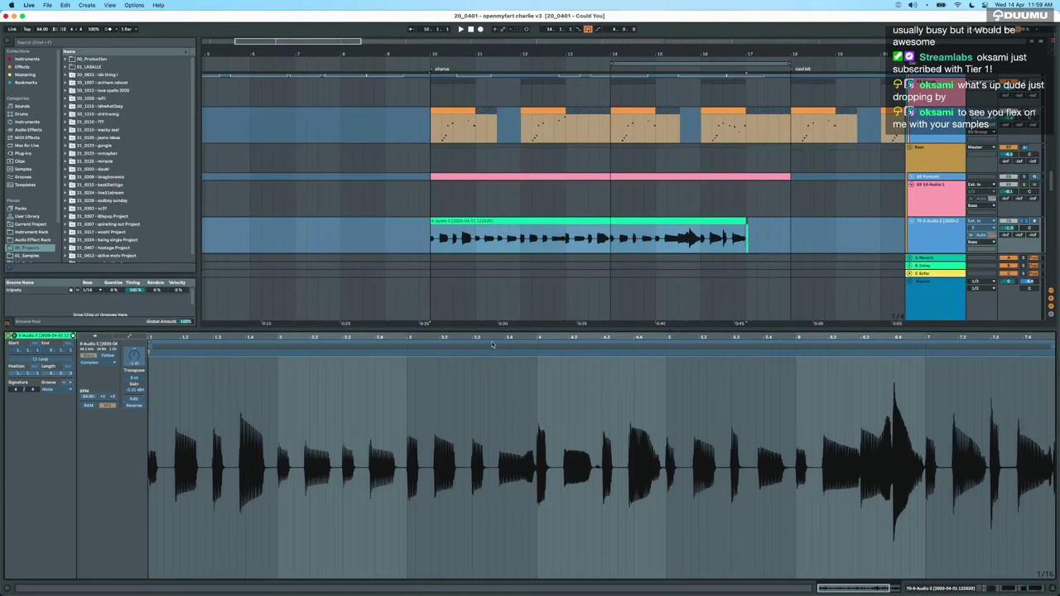
click(932, 589)
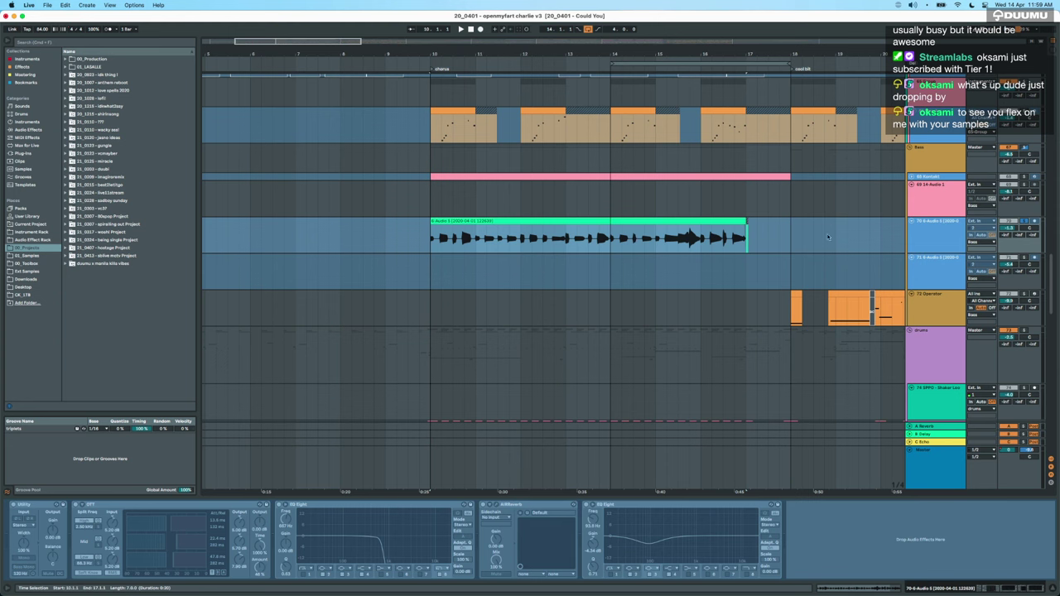
Solo the drums group together with the 6-Audio 5 bass track and play them from bar 10.
scroll(1002, 316, down, 3)
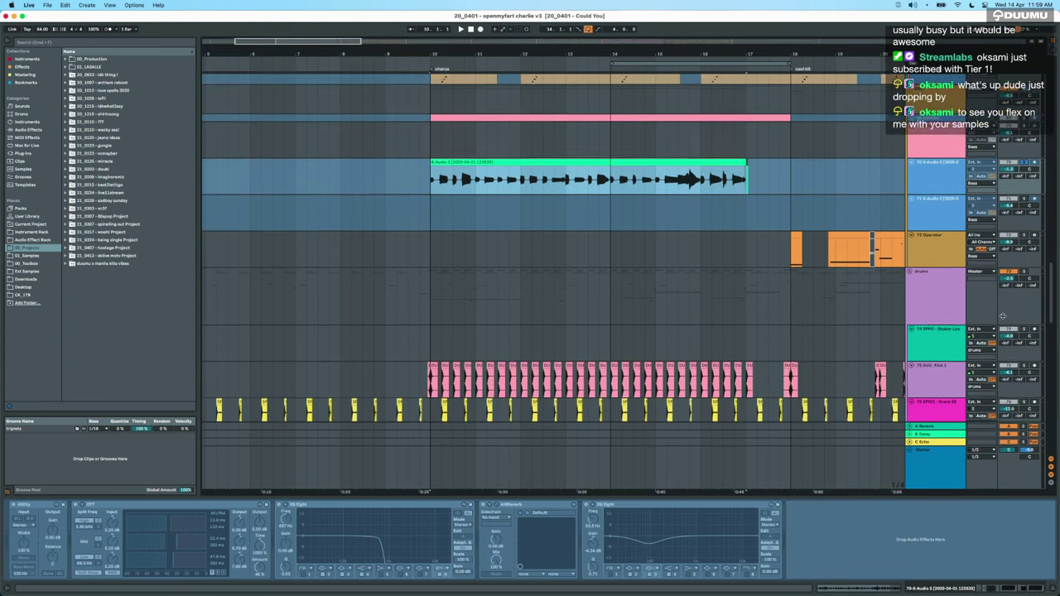
key(space)
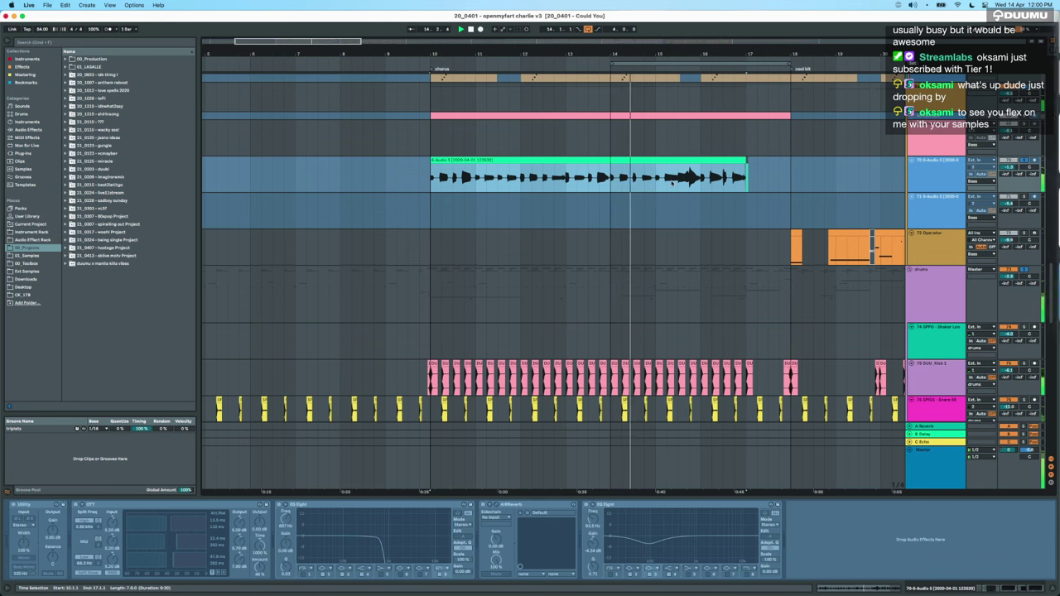
scroll(646, 181, up, 5)
scroll(673, 184, right, 3)
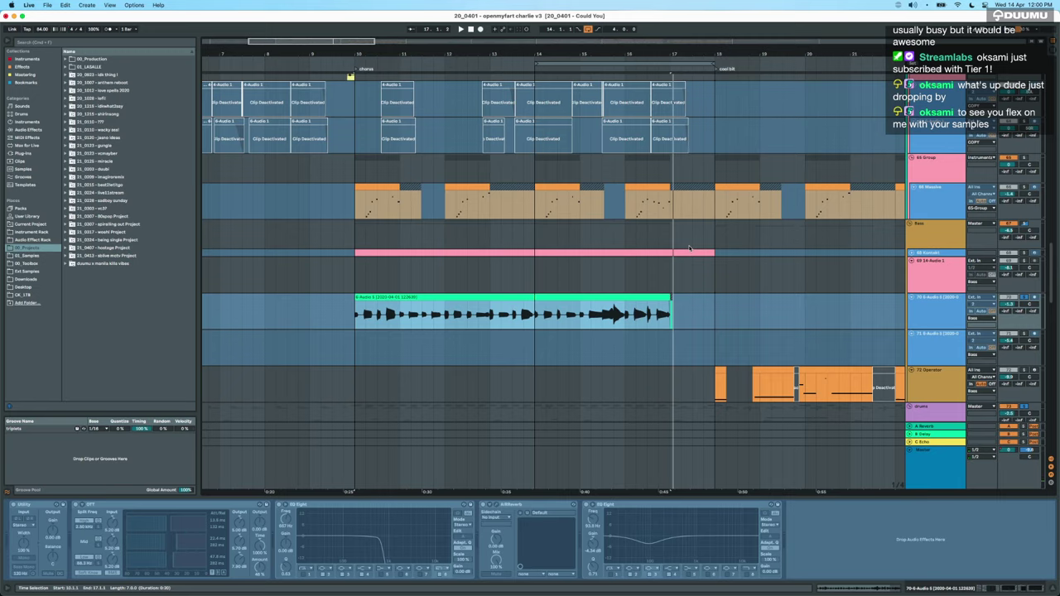
Solo the group containing the Massive track and play its clips from bar 10.
scroll(689, 248, up, 5)
scroll(785, 314, down, 1)
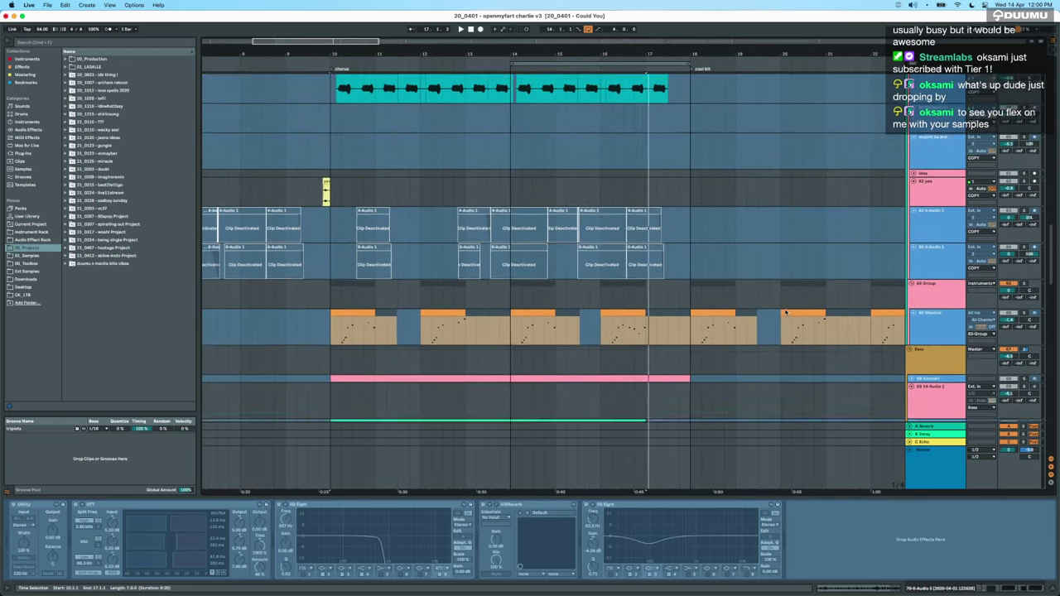
scroll(786, 312, up, 6)
scroll(786, 313, down, 10)
scroll(786, 312, up, 6)
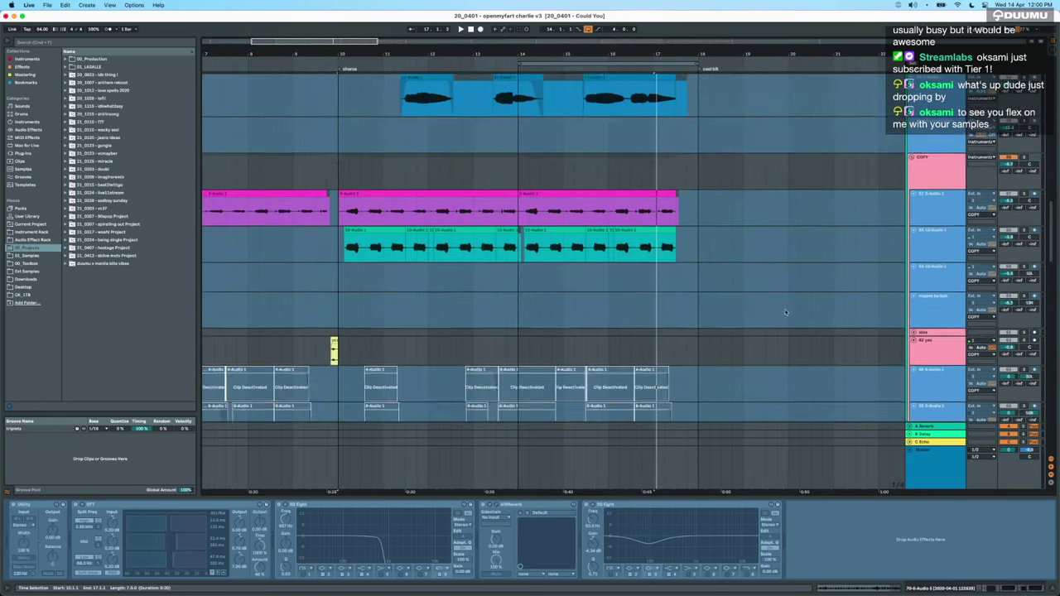
scroll(786, 312, down, 8)
scroll(921, 239, up, 4)
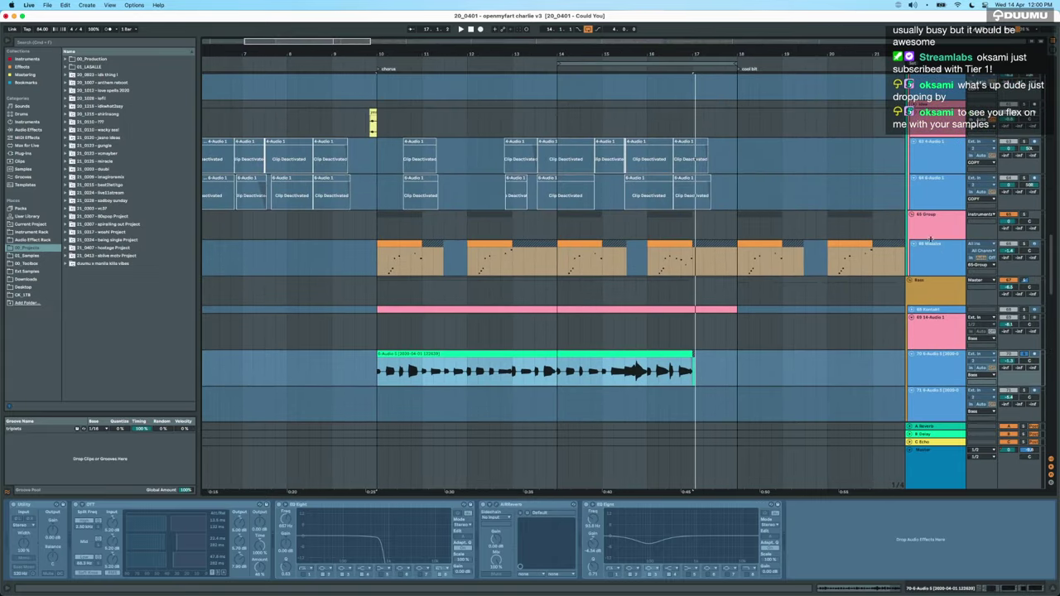
click(944, 253)
click(951, 222)
click(952, 248)
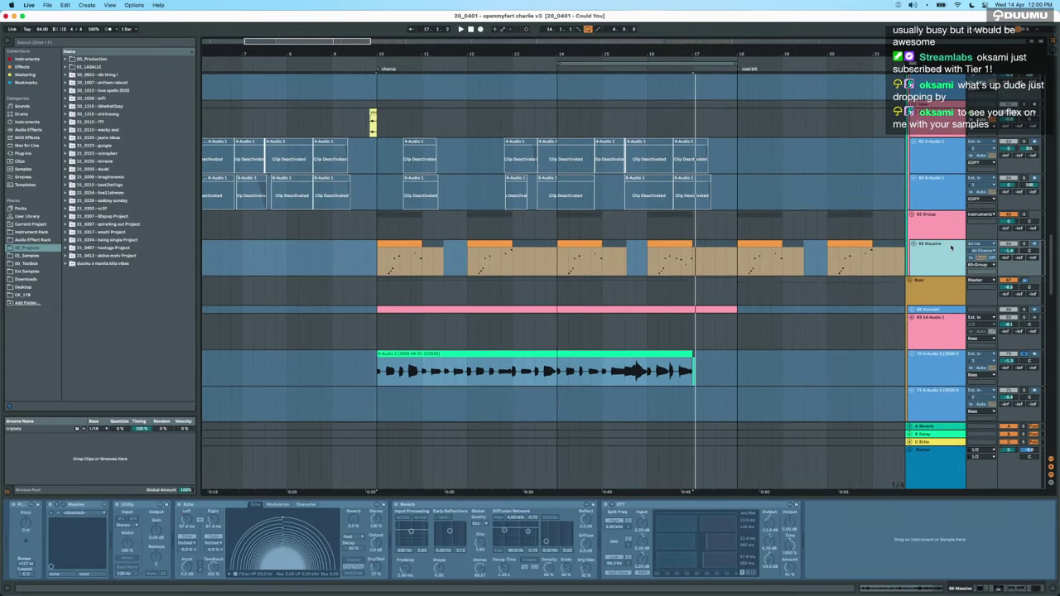
click(380, 253)
key(space)
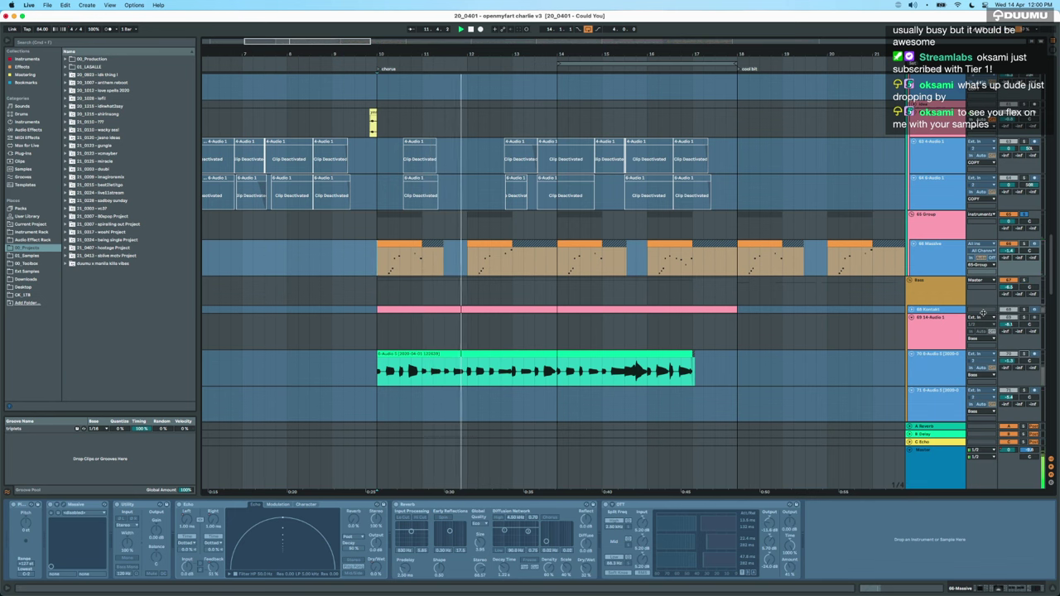
Increase the height of the Massive track to show its note patterns more clearly.
scroll(801, 300, down, 5)
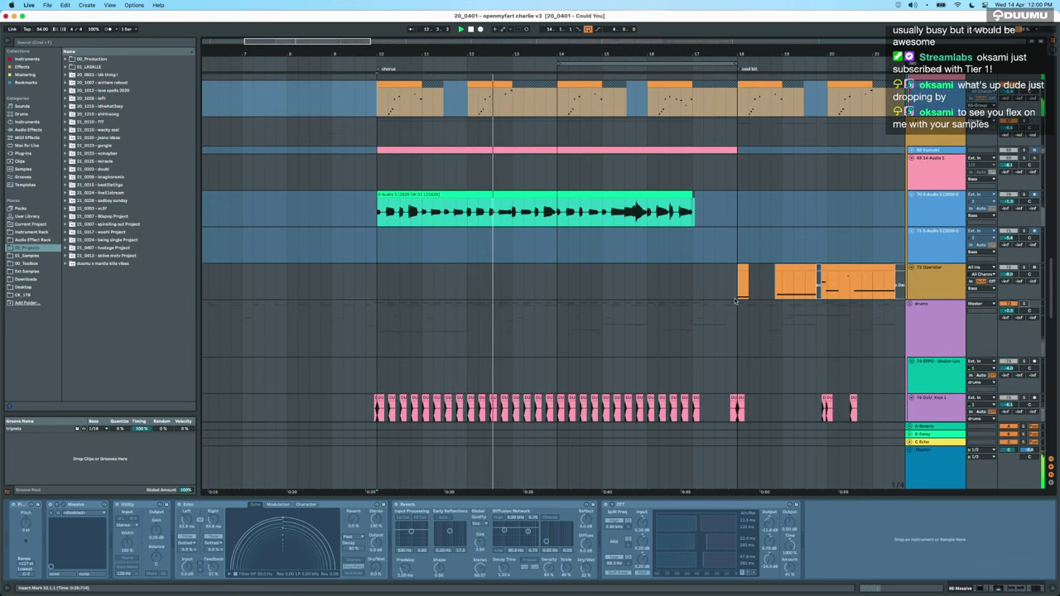
scroll(934, 337, up, 6)
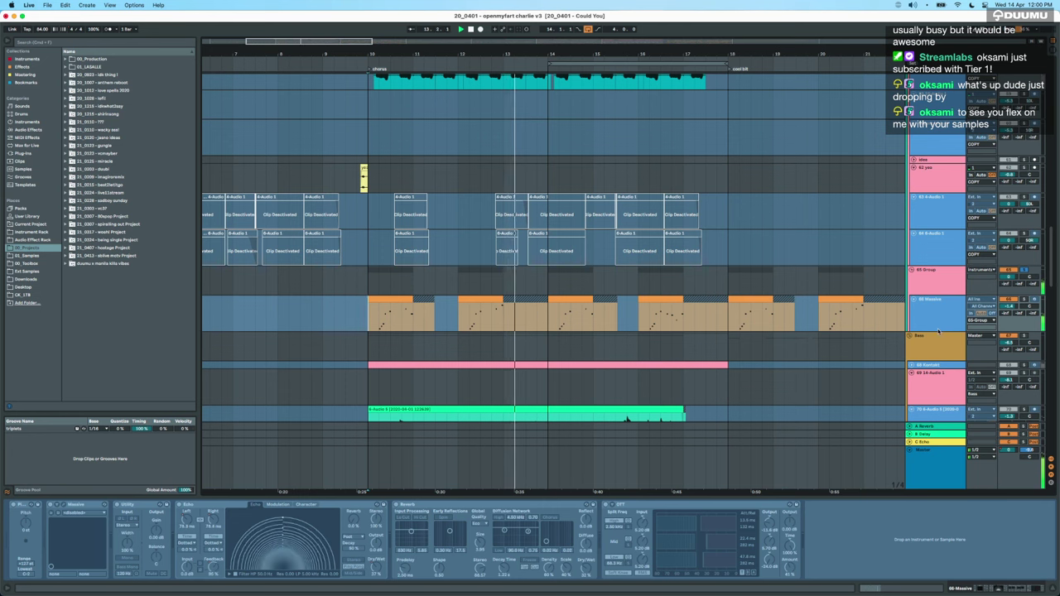
drag(935, 337, 934, 371)
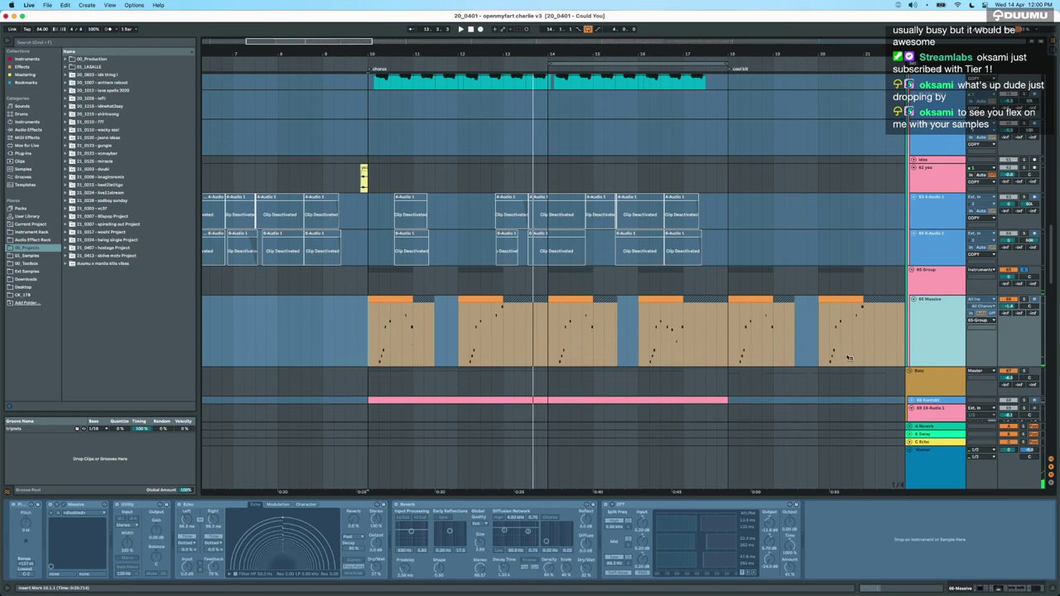
Unfreeze the Massive track to view its Massive synth window, and undo the unfreezing.
right_click(935, 322)
click(955, 360)
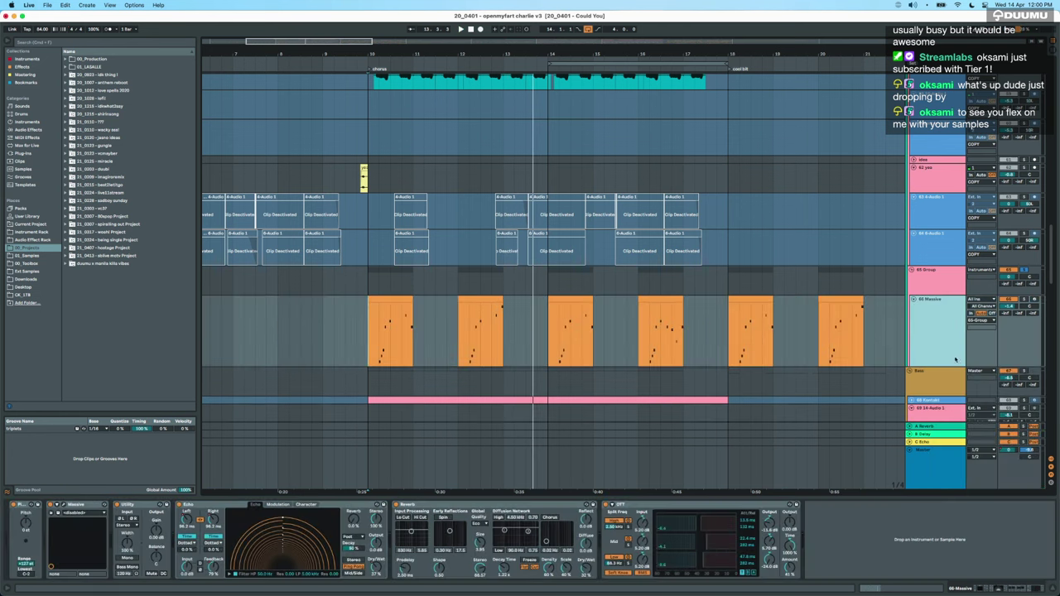
click(63, 505)
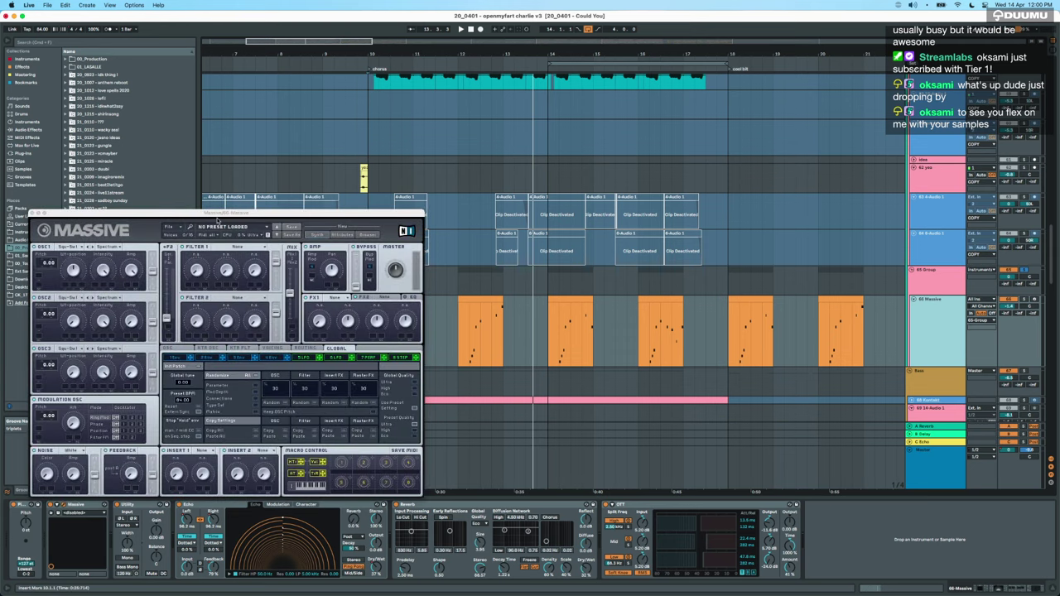
click(578, 340)
key(super+z)
Show the Massive track's automation and enlarge its Echo L Time, Feedback and Dry/Wet lanes.
click(368, 348)
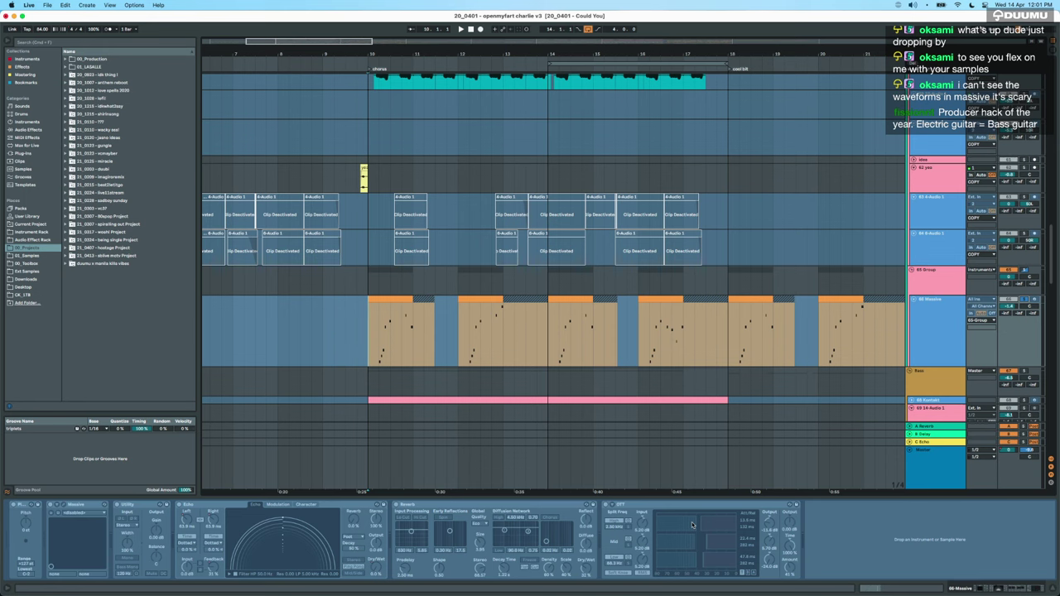
key(a)
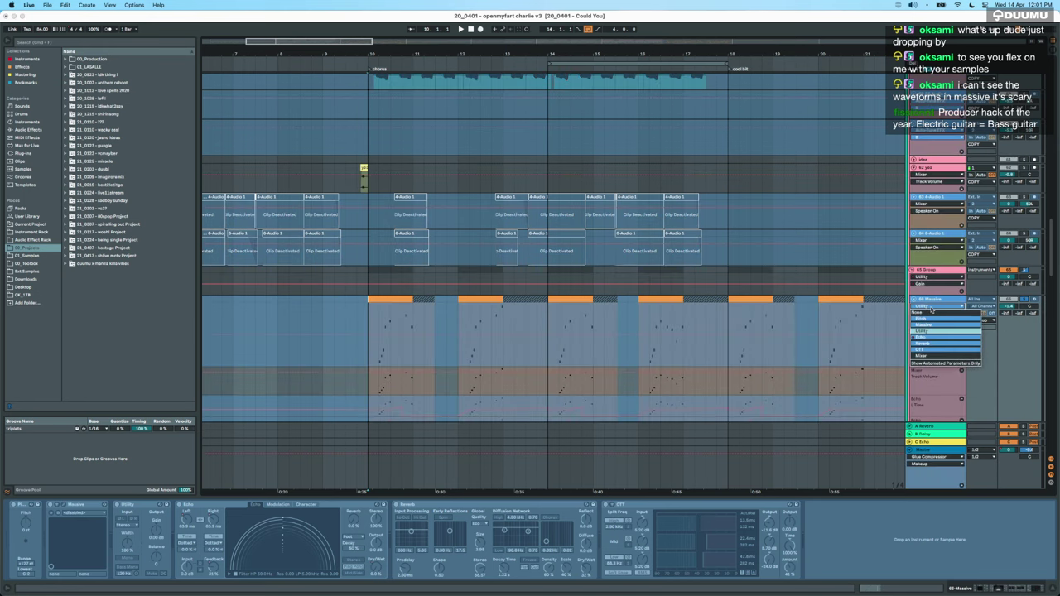
scroll(756, 366, down, 3)
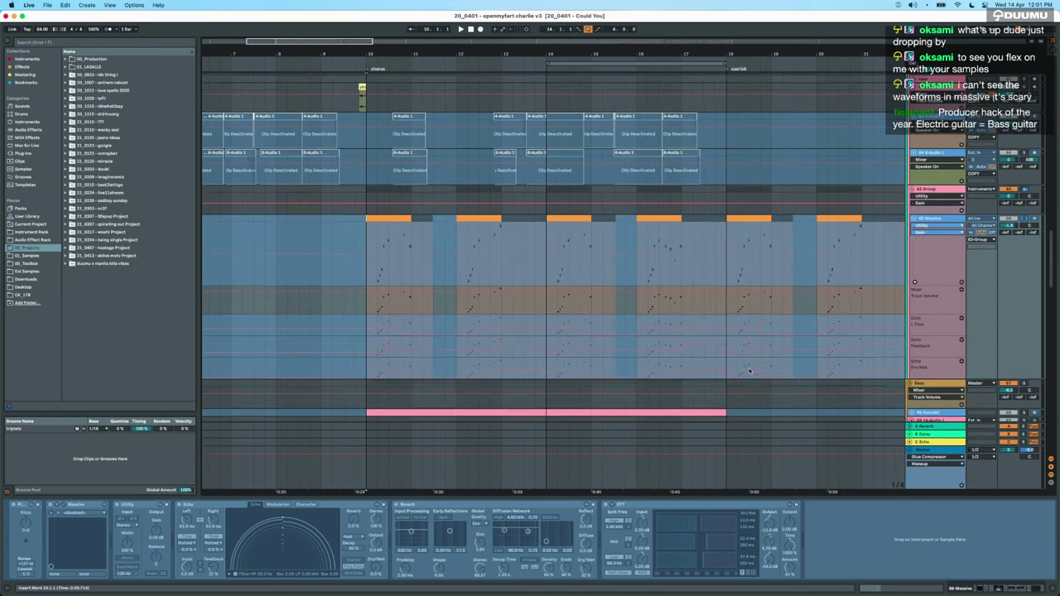
click(925, 332)
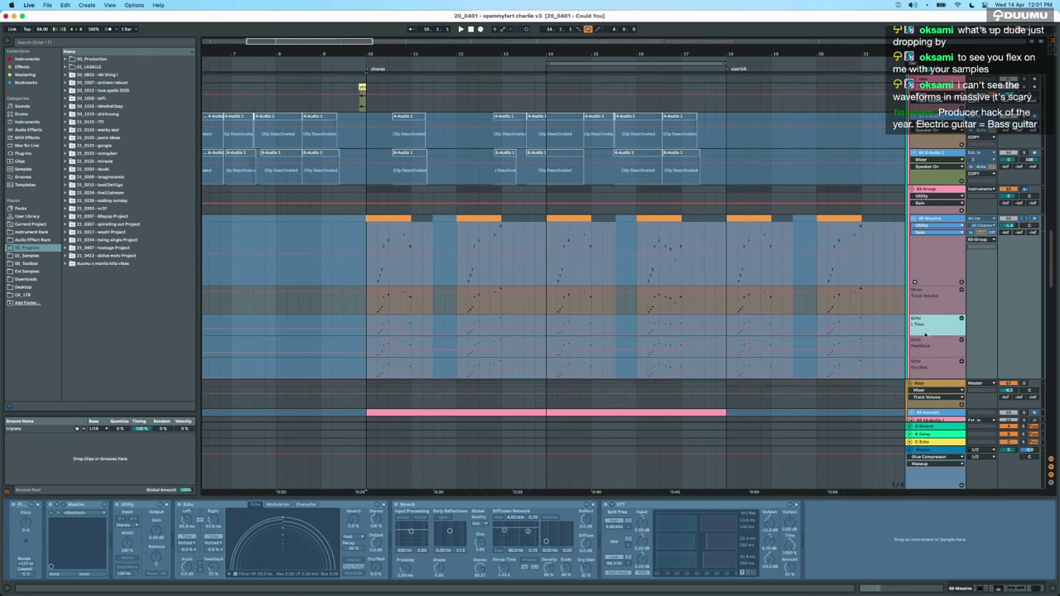
shift+click(929, 366)
drag(921, 334, 921, 366)
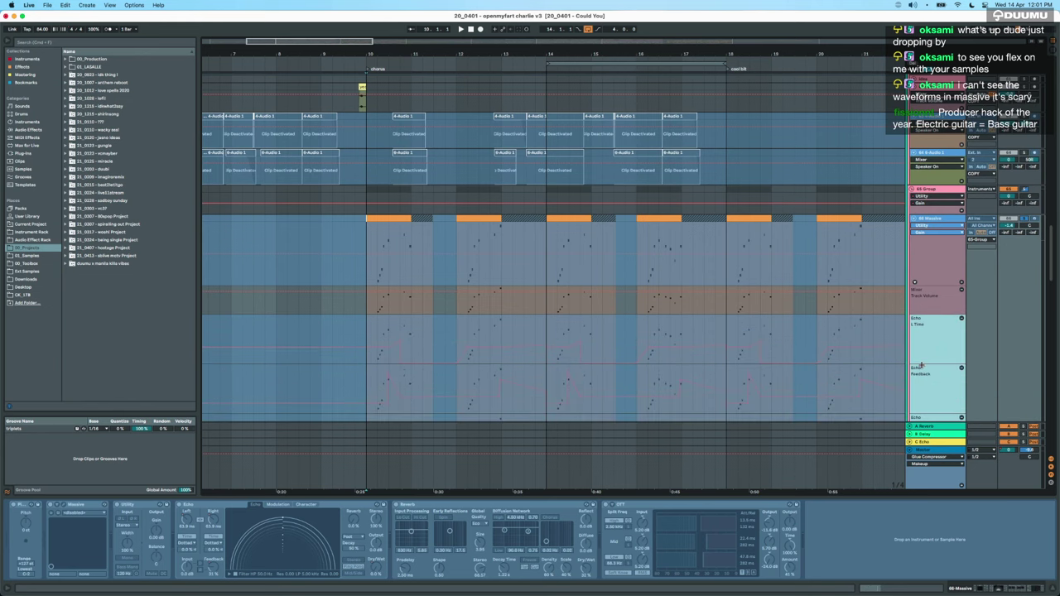
Play the Massive riff from bar 10.2 and examine its Echo L Time, Feedback and Dry/Wet automation, selecting the Feedback jump.
scroll(422, 376, up, 3)
scroll(422, 376, down, 3)
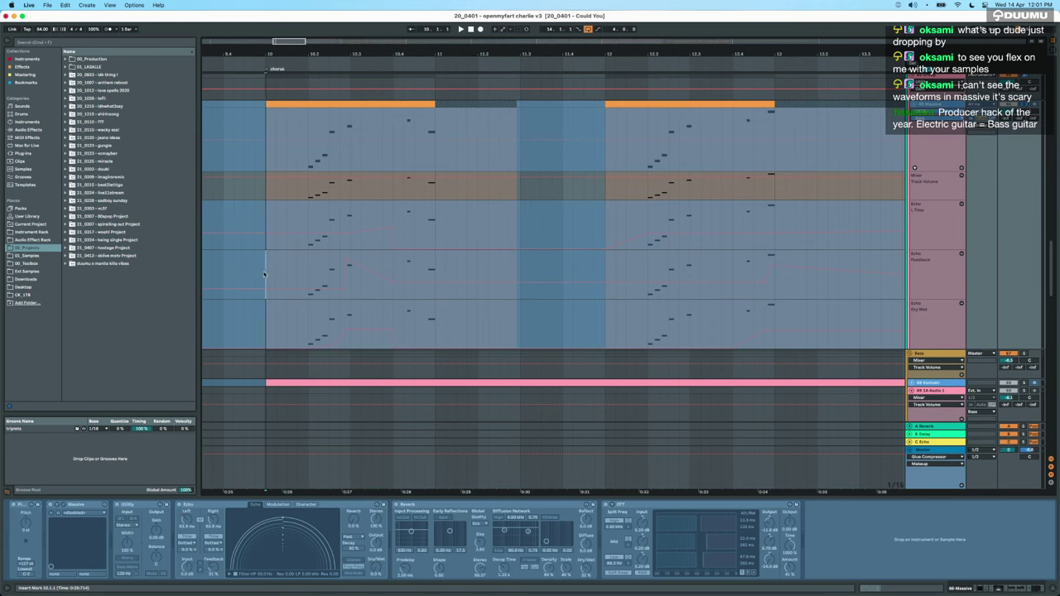
drag(266, 275, 389, 282)
click(340, 278)
key(space)
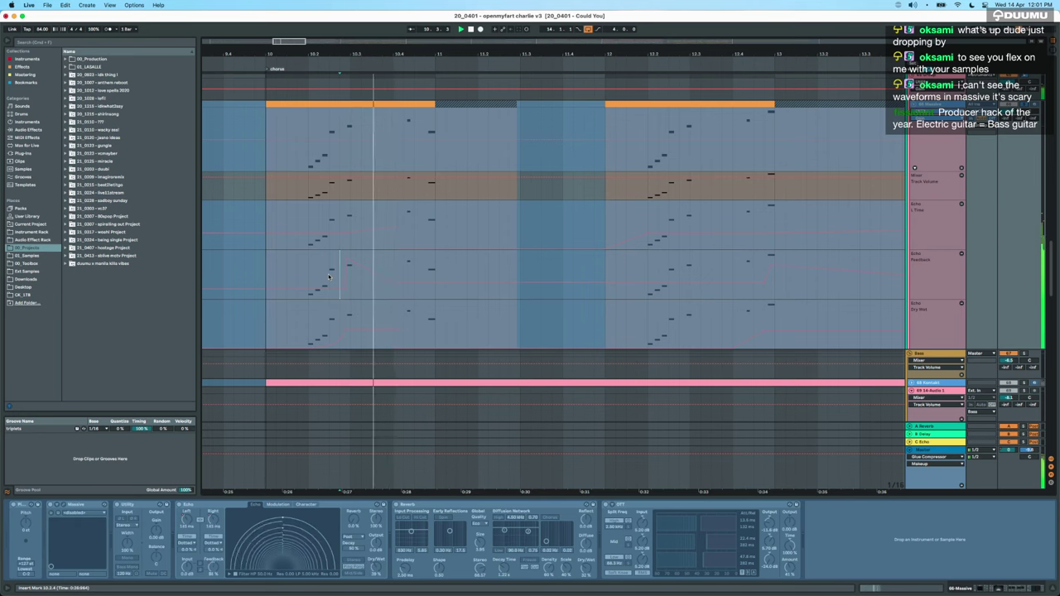
drag(287, 340, 393, 338)
drag(340, 272, 361, 274)
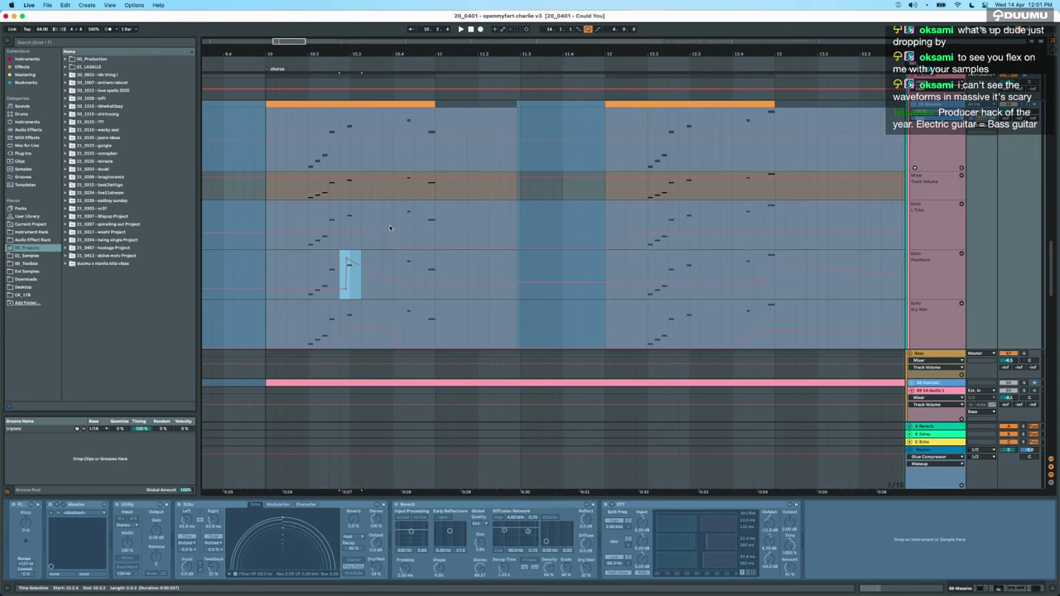
Play the Massive track from bar 12.4 to hear the Echo automation across the rest of the chorus.
scroll(425, 255, down, 3)
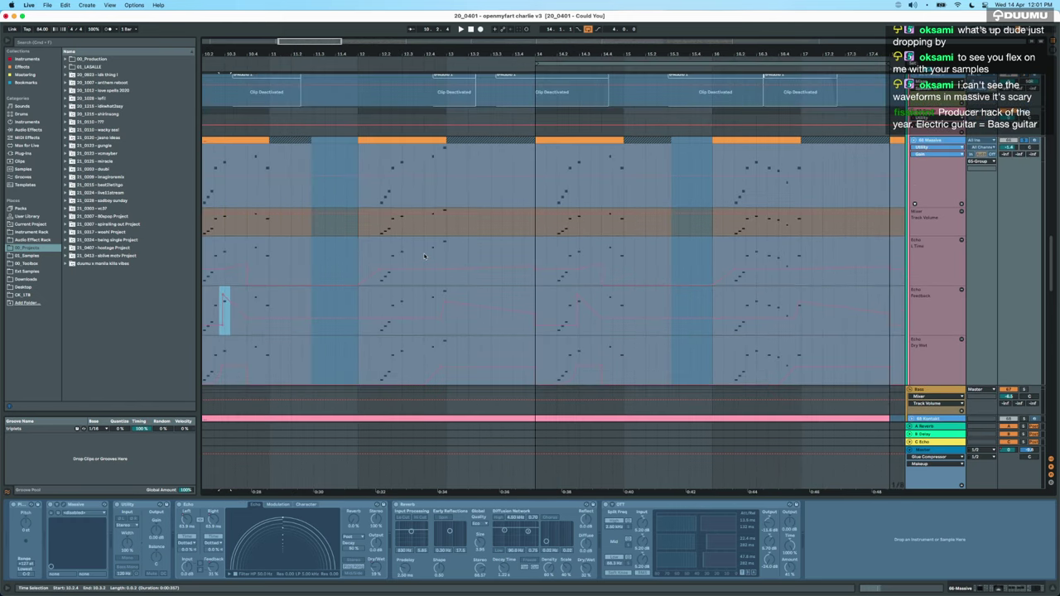
click(433, 256)
key(space)
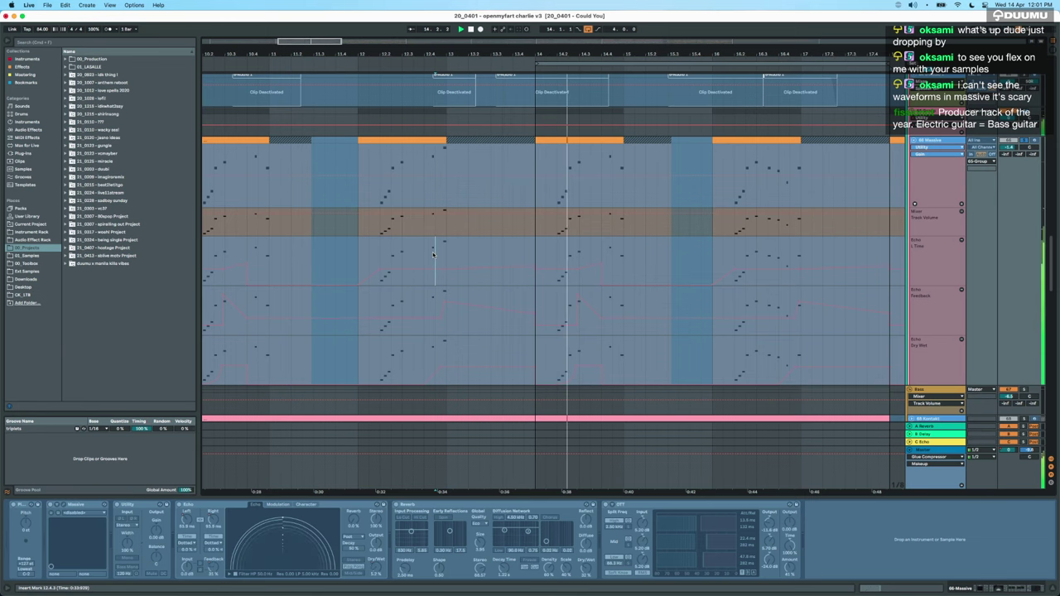
scroll(433, 255, right, 3)
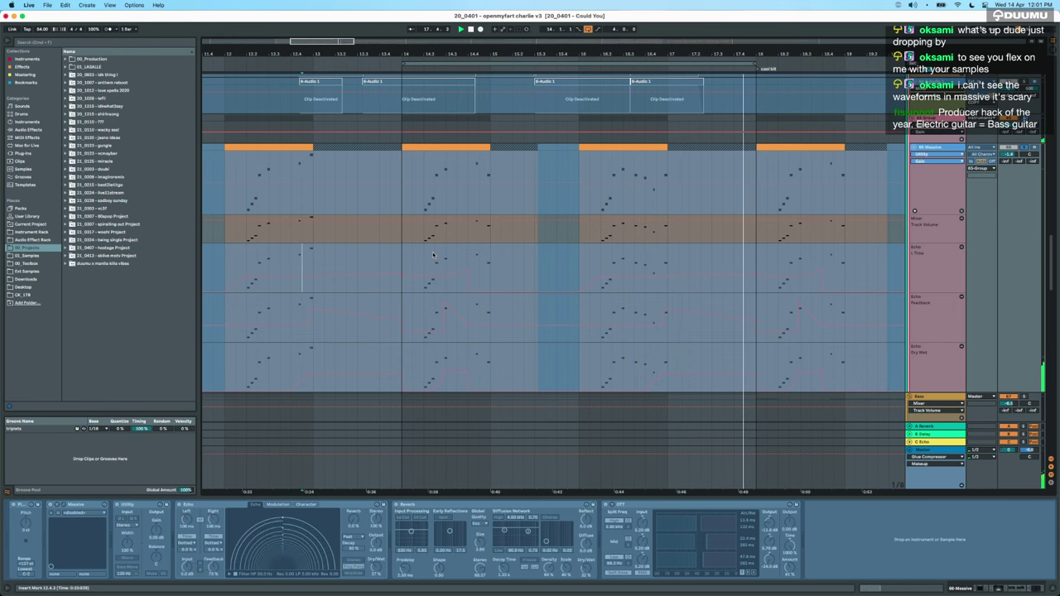
Hide the automation lanes in the arrangement and play the Massive track's first clip at bar 10.
key(minus)
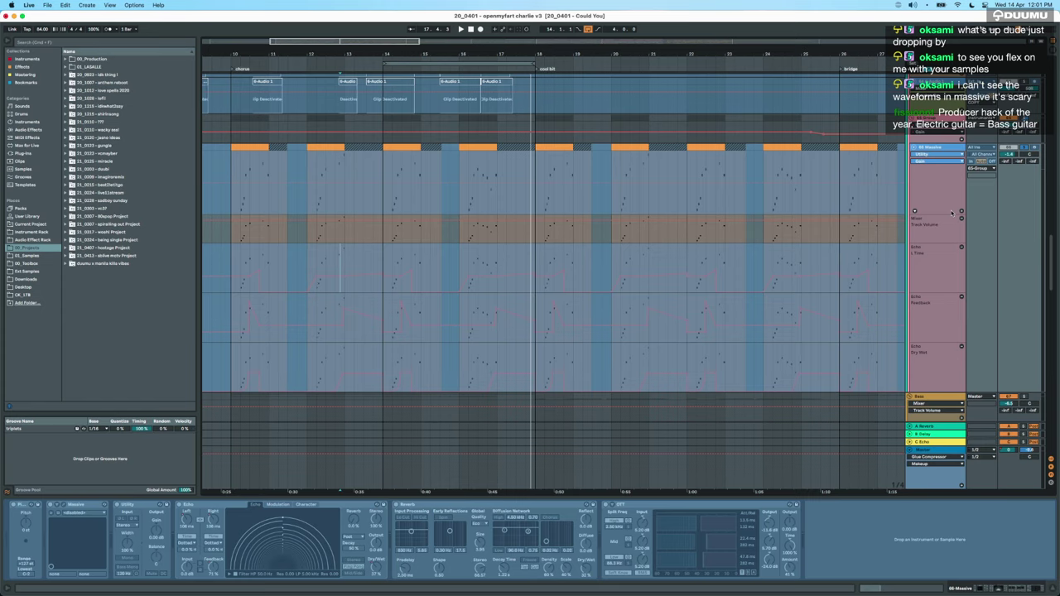
key(a)
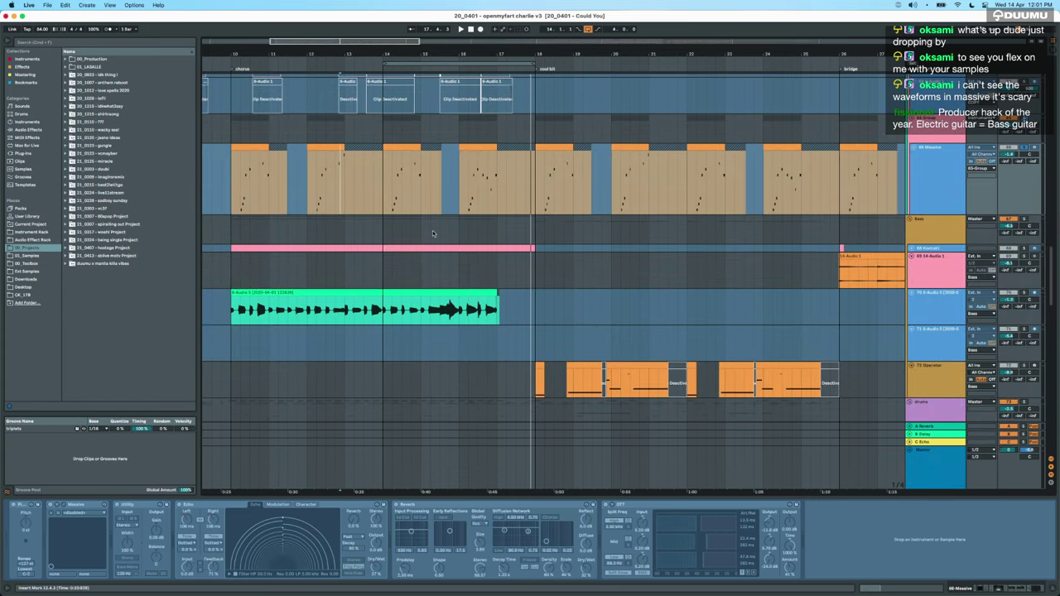
scroll(272, 190, up, 2)
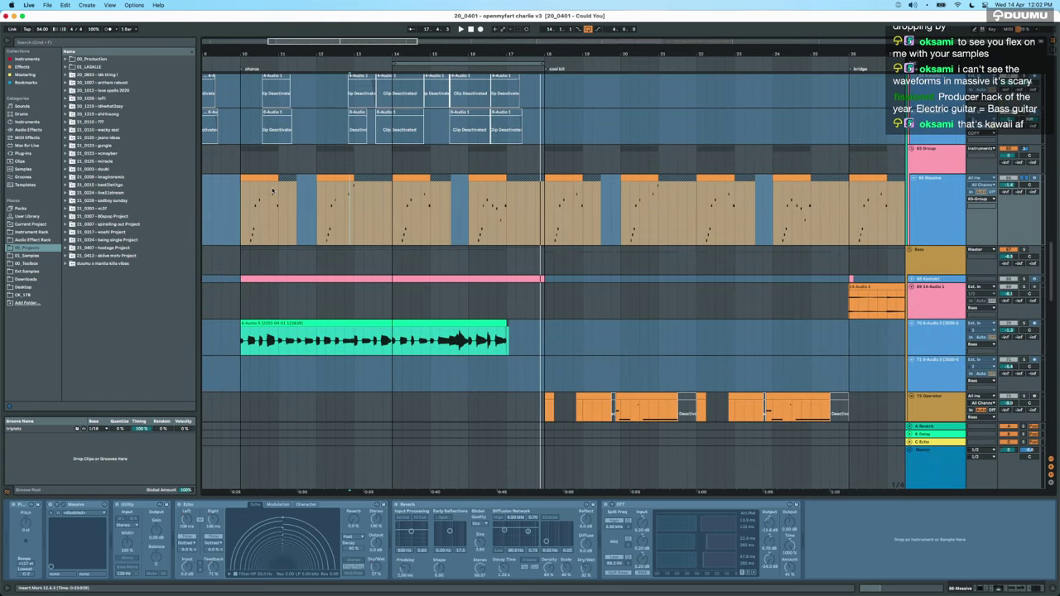
click(262, 176)
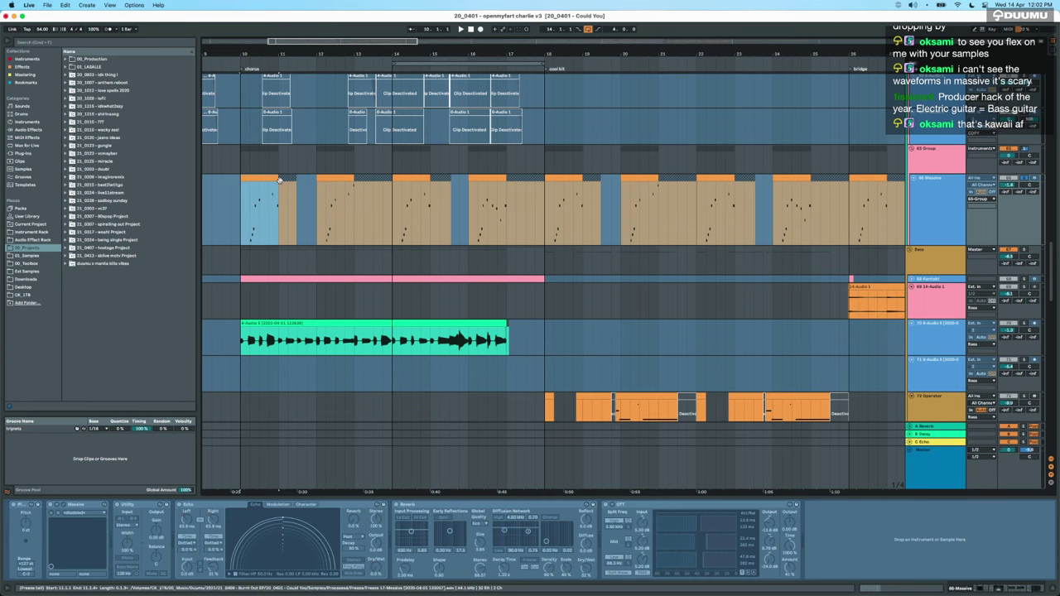
key(space)
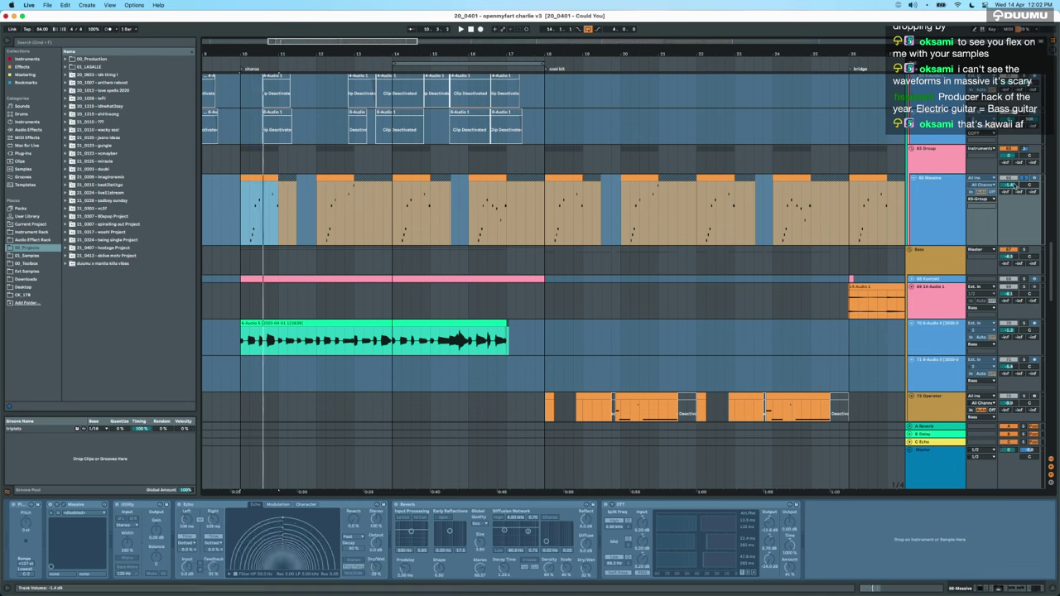
Unsolo the group containing the Massive track, play the full mix from bar 10, and mute the Kontakt bass track.
scroll(1032, 176, up, 2)
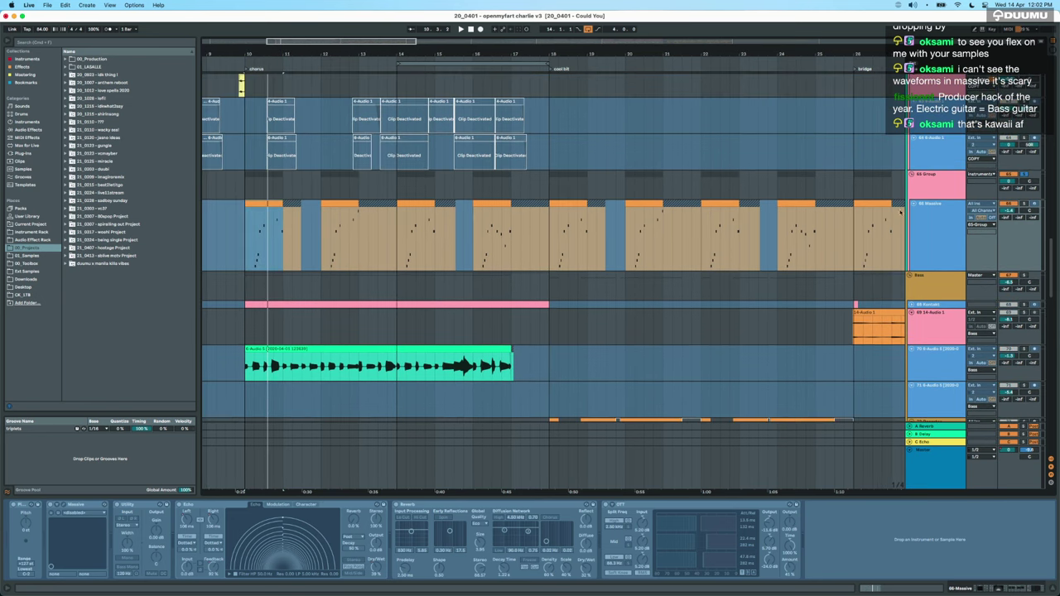
click(544, 355)
key(space)
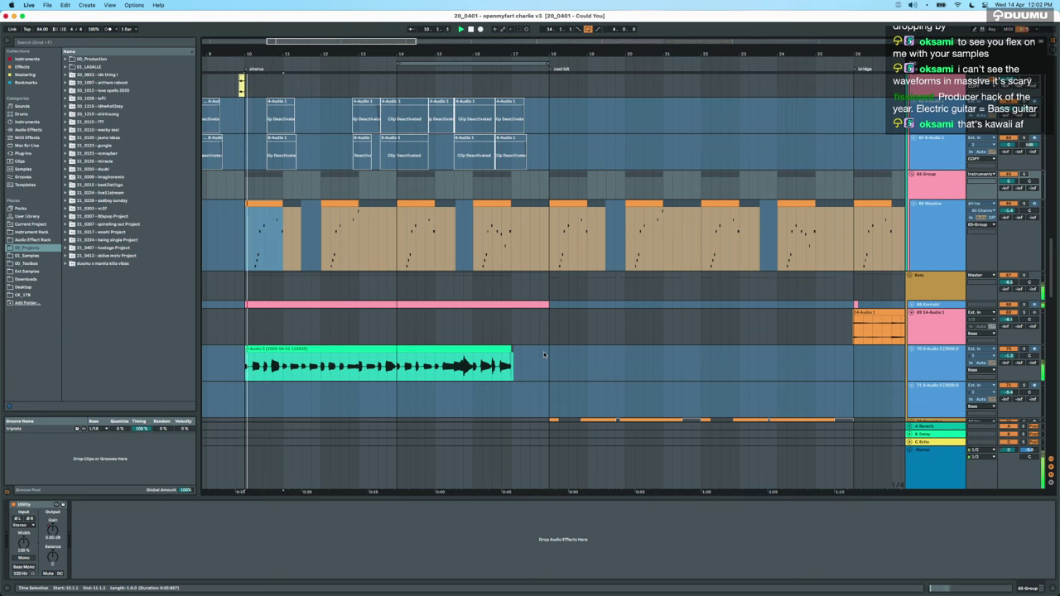
click(1010, 308)
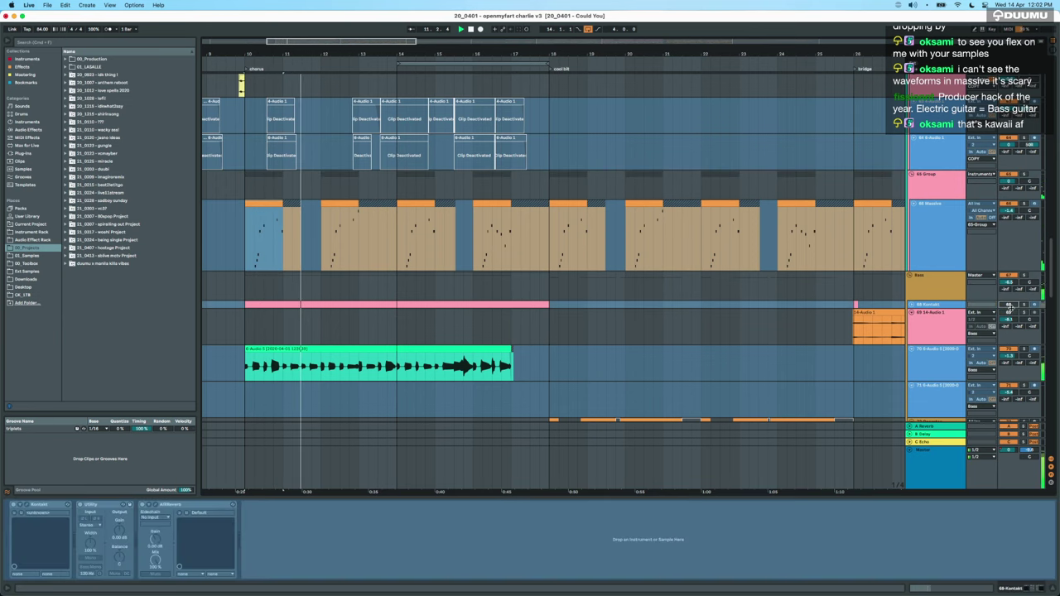
Turn looping off and look through the bass, vocal and instrument tracks while the chorus plays.
scroll(452, 362, down, 3)
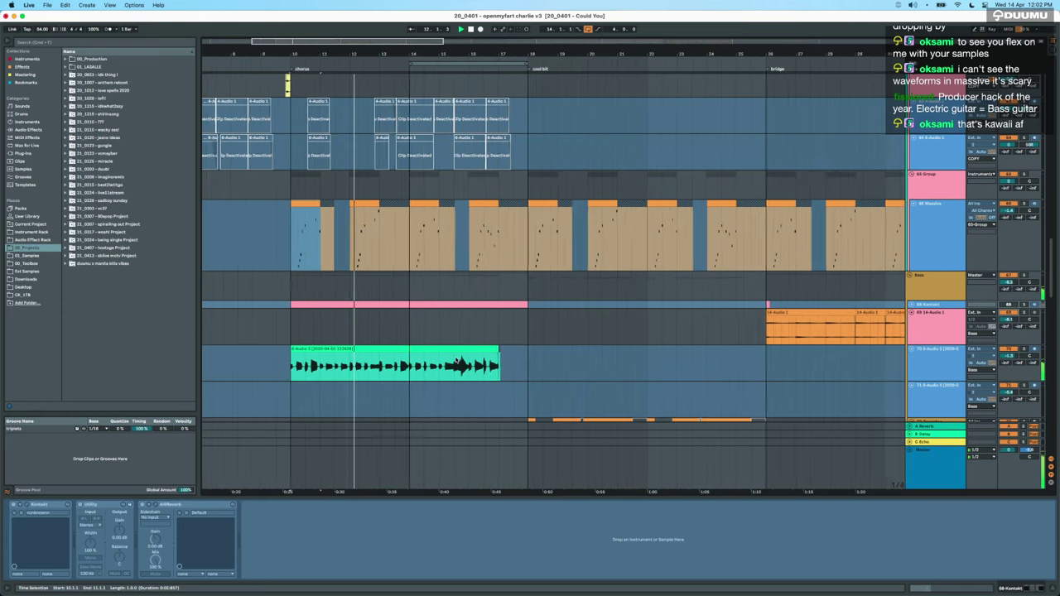
scroll(456, 361, down, 2)
scroll(456, 350, up, 3)
scroll(455, 349, right, 2)
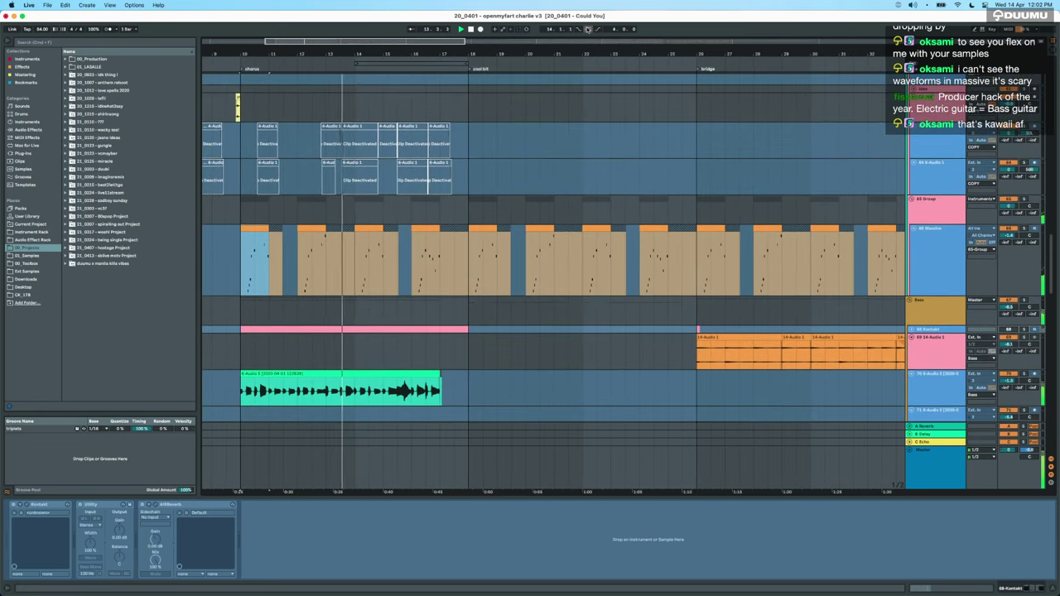
scroll(354, 285, up, 10)
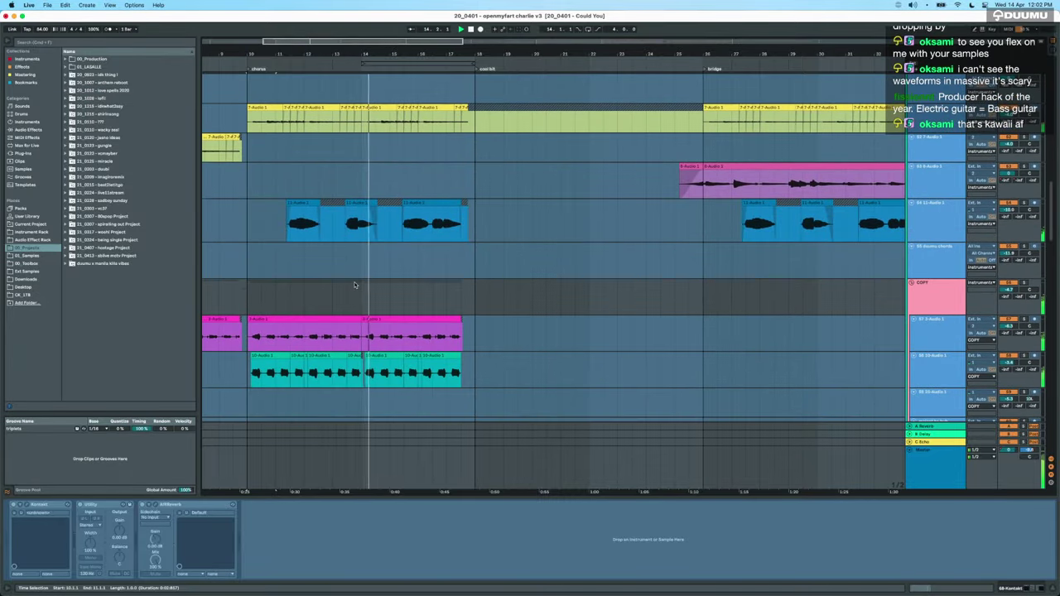
scroll(355, 285, up, 10)
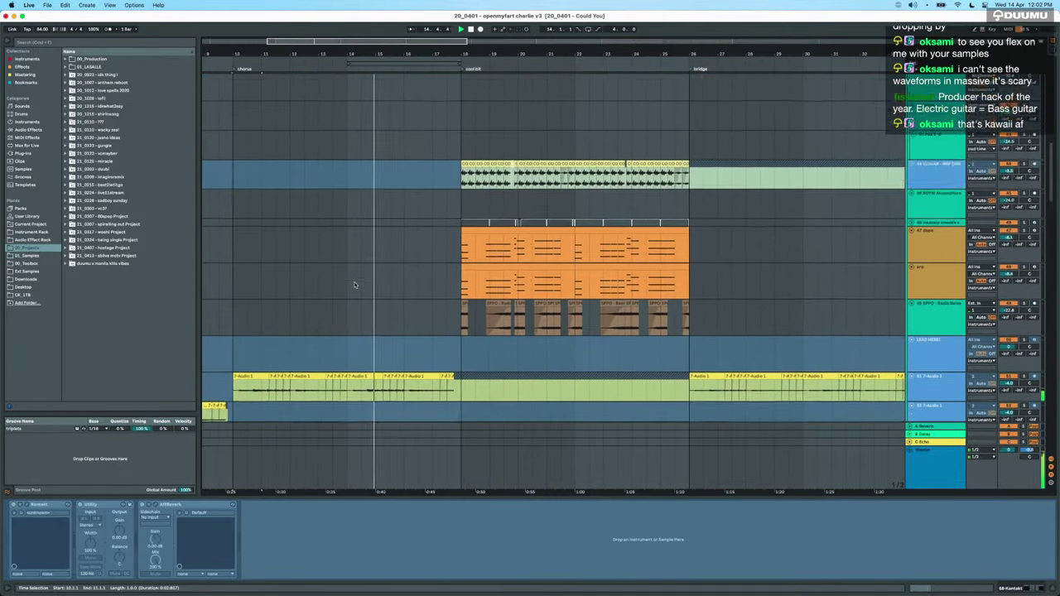
scroll(354, 285, up, 3)
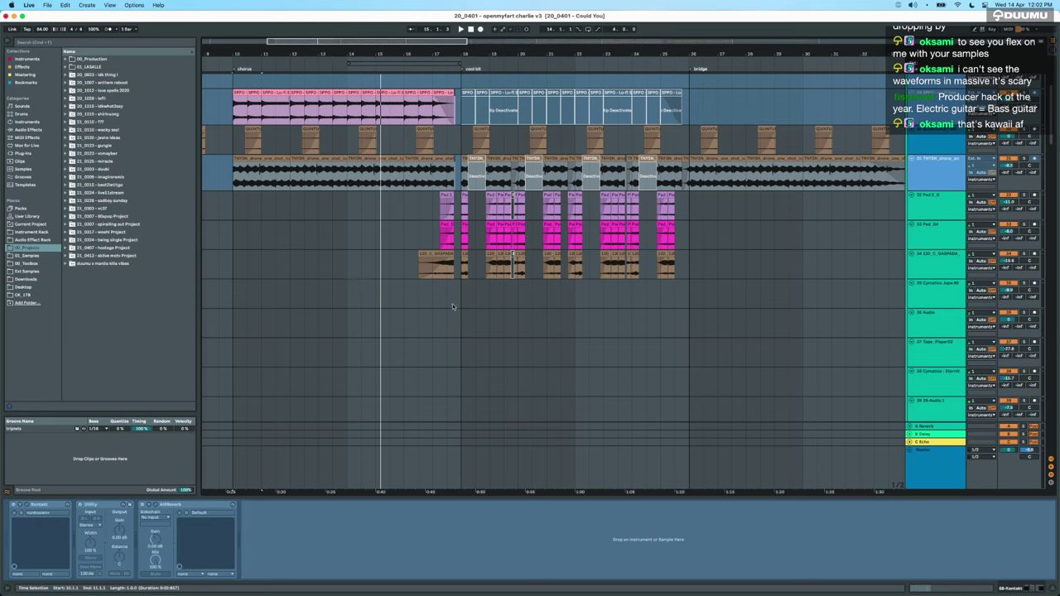
Loop the cool bit section from bar 18 to bar 26 and start playback from bar 17.3.
drag(462, 295, 705, 299)
key(super+l)
scroll(491, 286, up, 3)
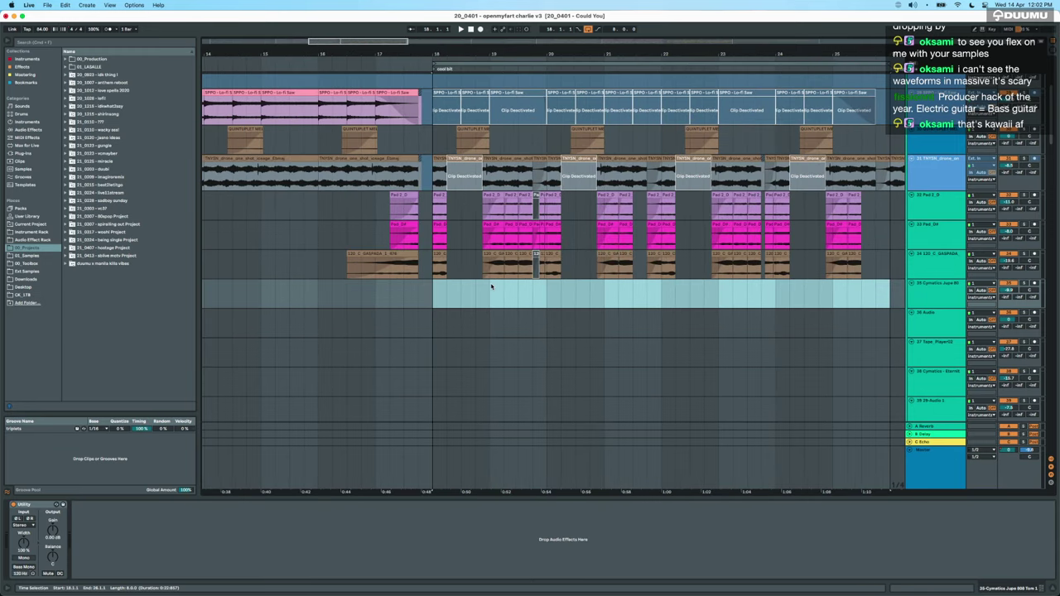
scroll(491, 286, down, 3)
scroll(491, 286, up, 4)
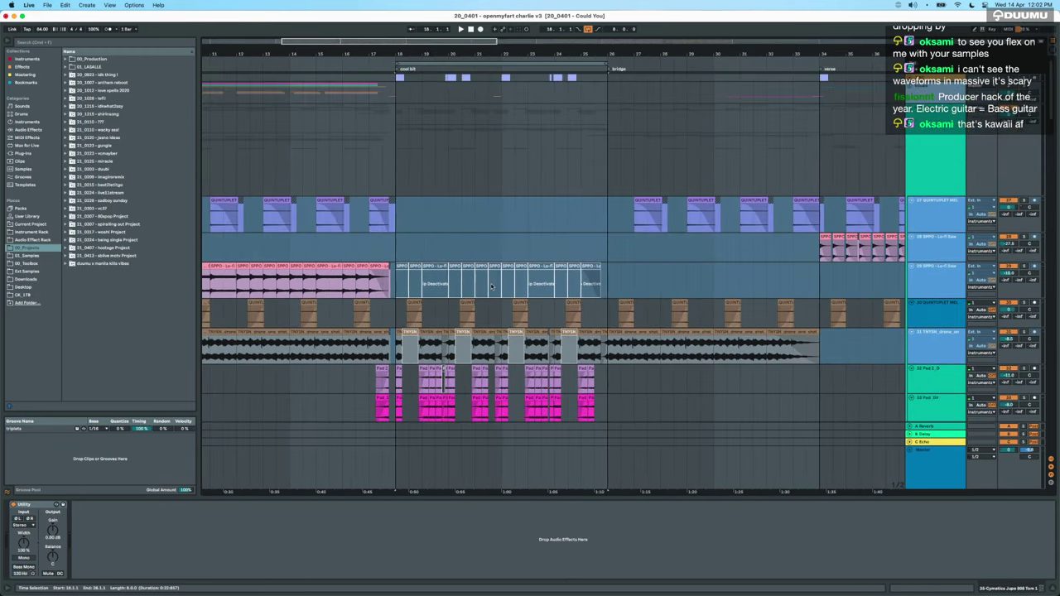
scroll(427, 319, down, 10)
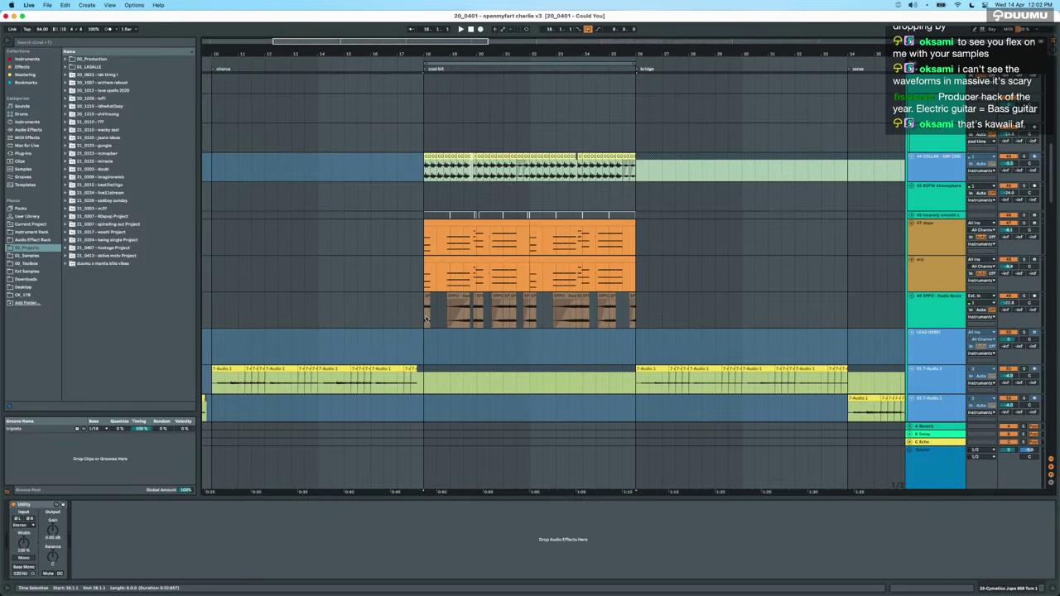
scroll(427, 319, up, 10)
click(414, 258)
key(space)
Look through the pad, lead, bass and drum layers while the cool bit section plays.
scroll(413, 256, up, 5)
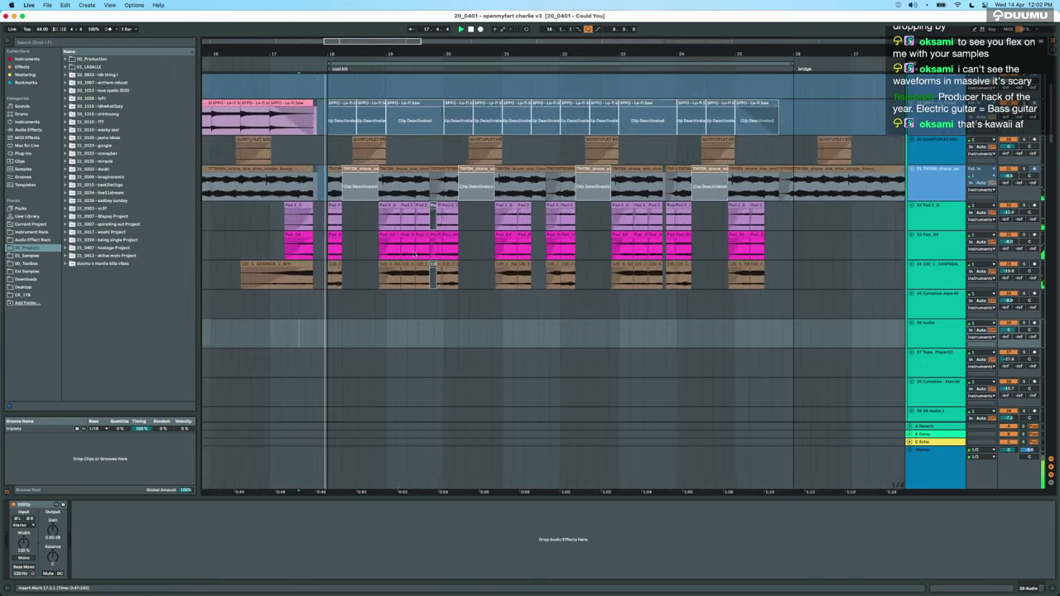
scroll(396, 261, down, 3)
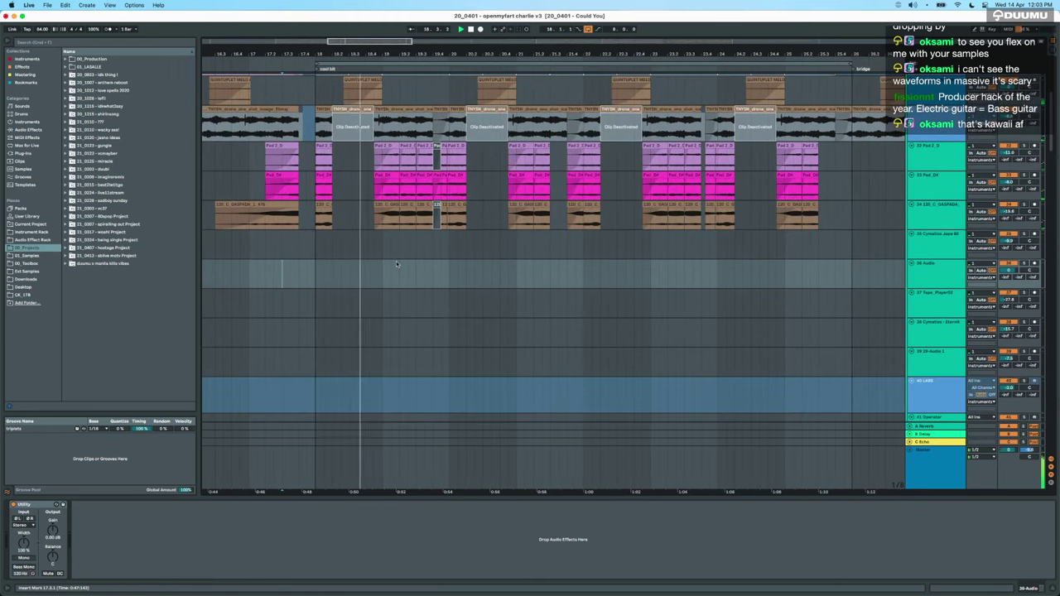
scroll(397, 264, down, 8)
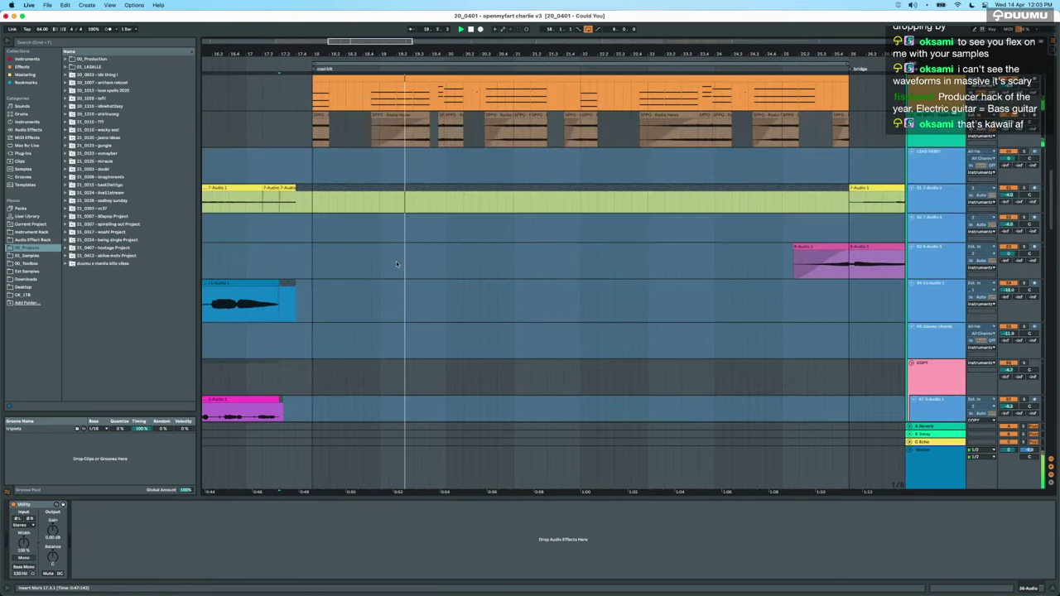
scroll(396, 261, down, 10)
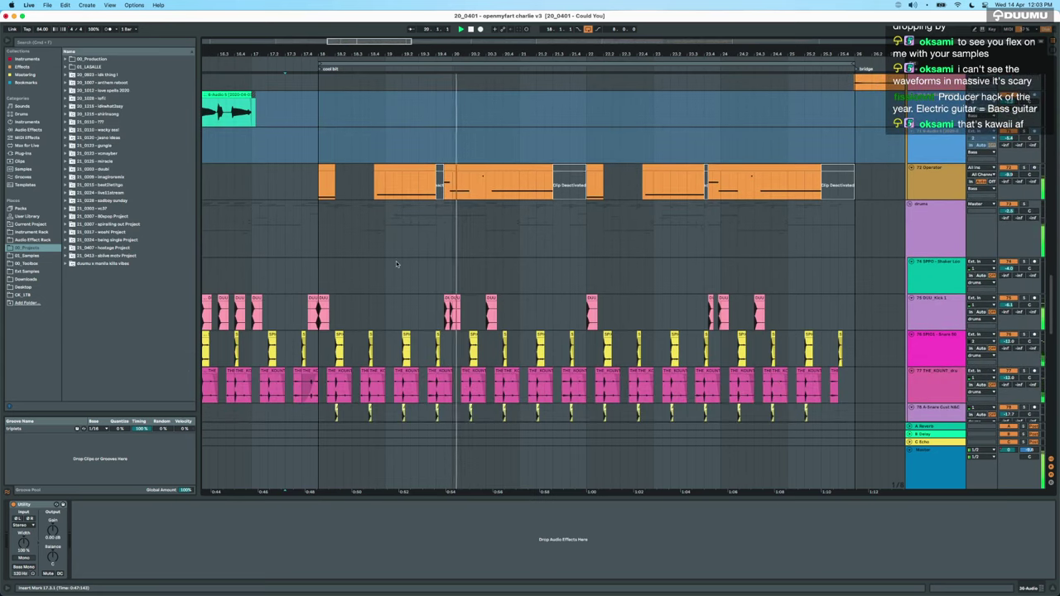
scroll(396, 262, up, 1)
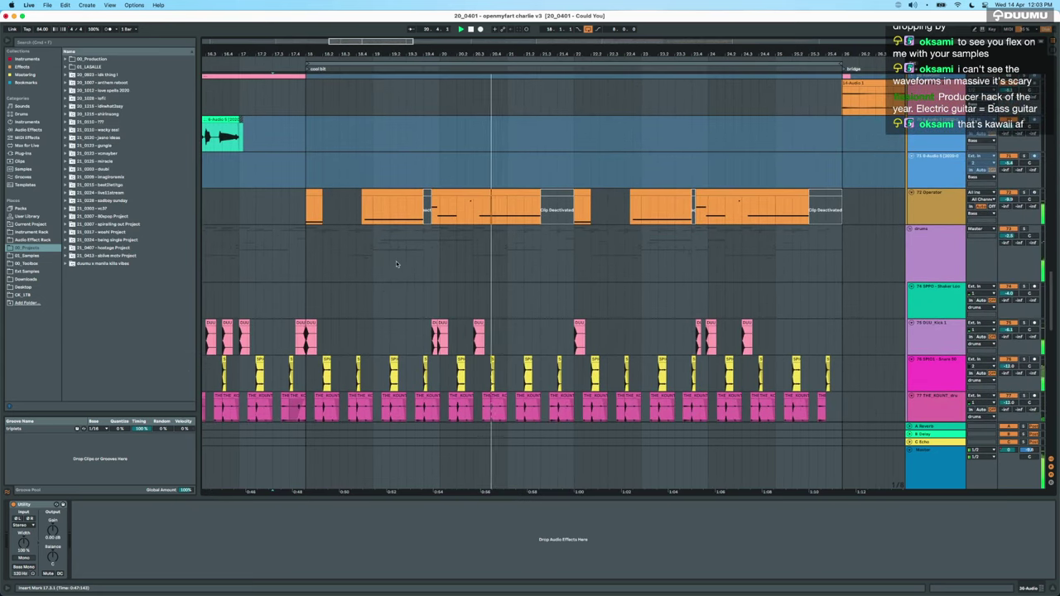
scroll(396, 262, down, 2)
key(space)
Solo the drums group together with the Operator bass track and play them from bar 18.
click(941, 274)
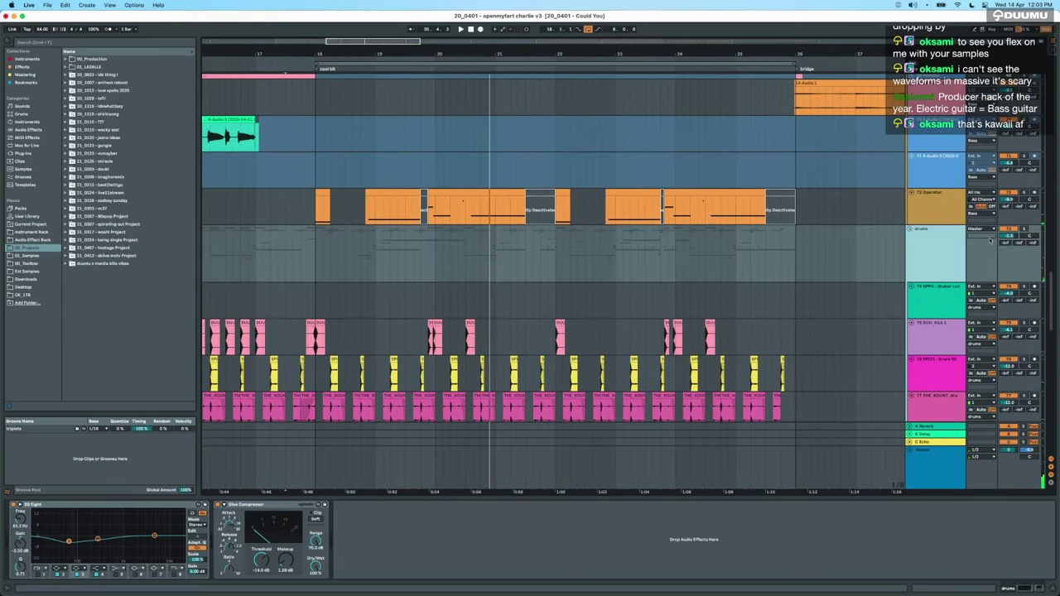
click(1024, 229)
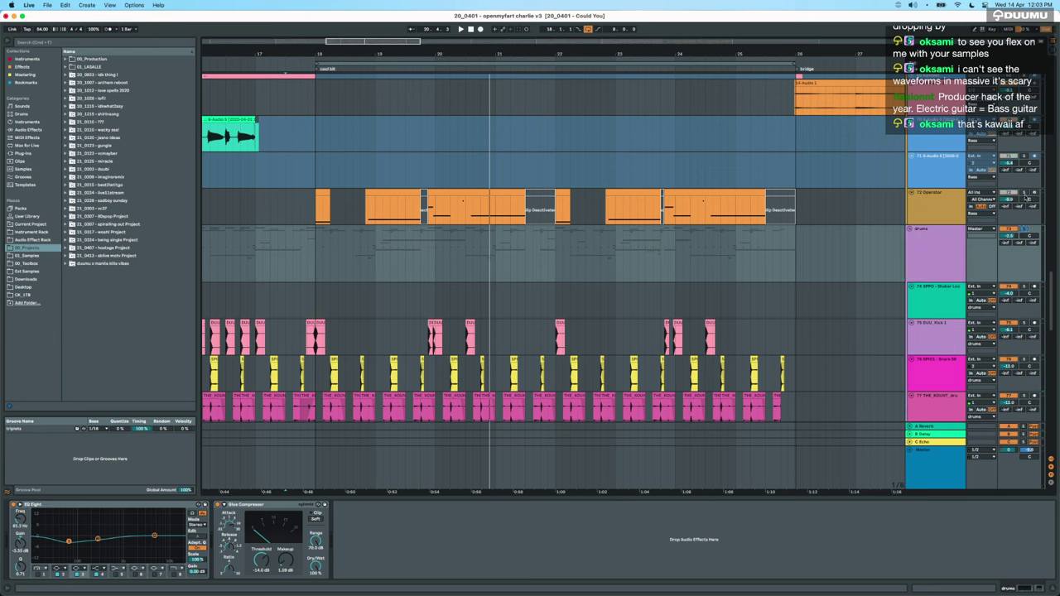
click(314, 222)
key(space)
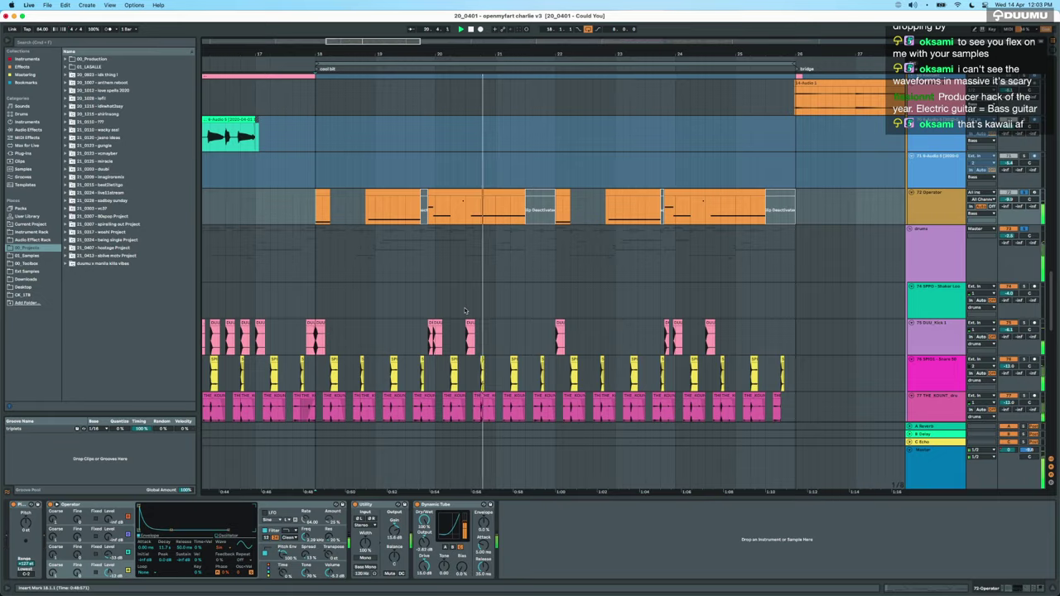
Highlight the walle-shaking percussion clips in the cool bit section and look over its drum, bass and instrument tracks.
scroll(403, 279, down, 10)
scroll(402, 279, up, 10)
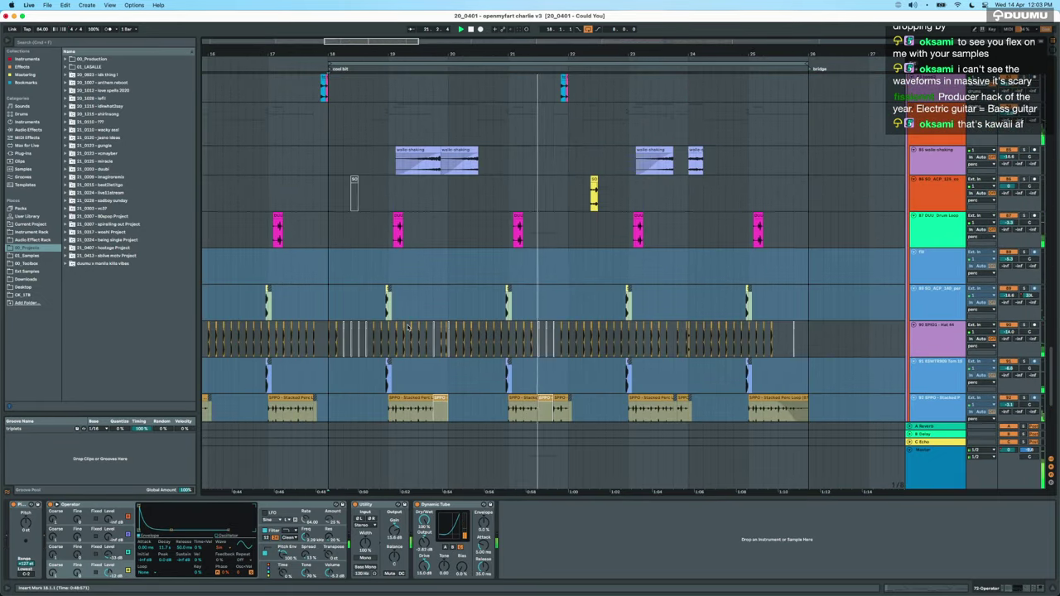
drag(366, 206, 718, 199)
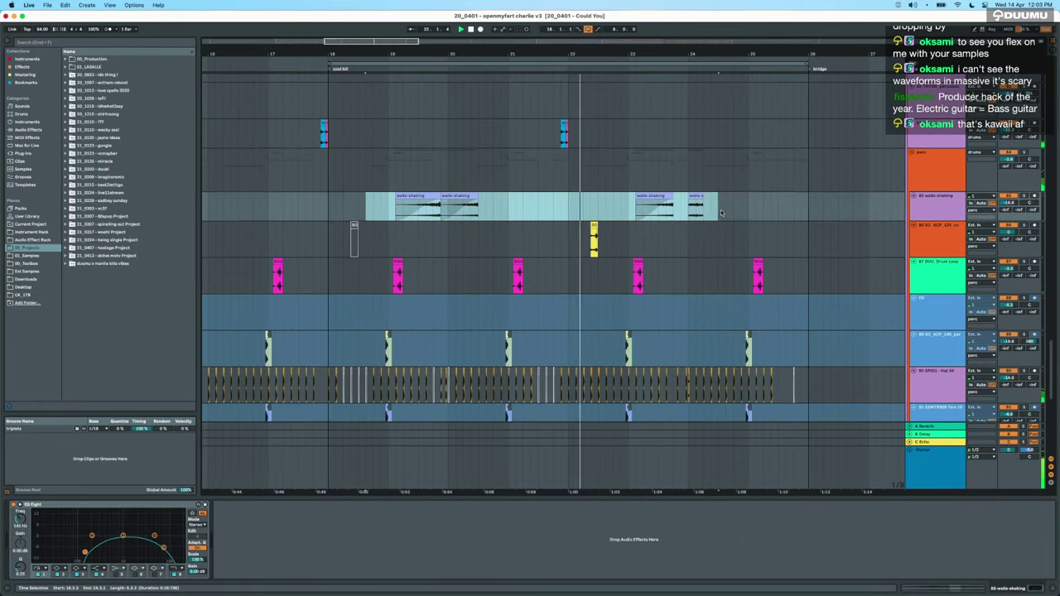
scroll(556, 208, up, 3)
key(x)
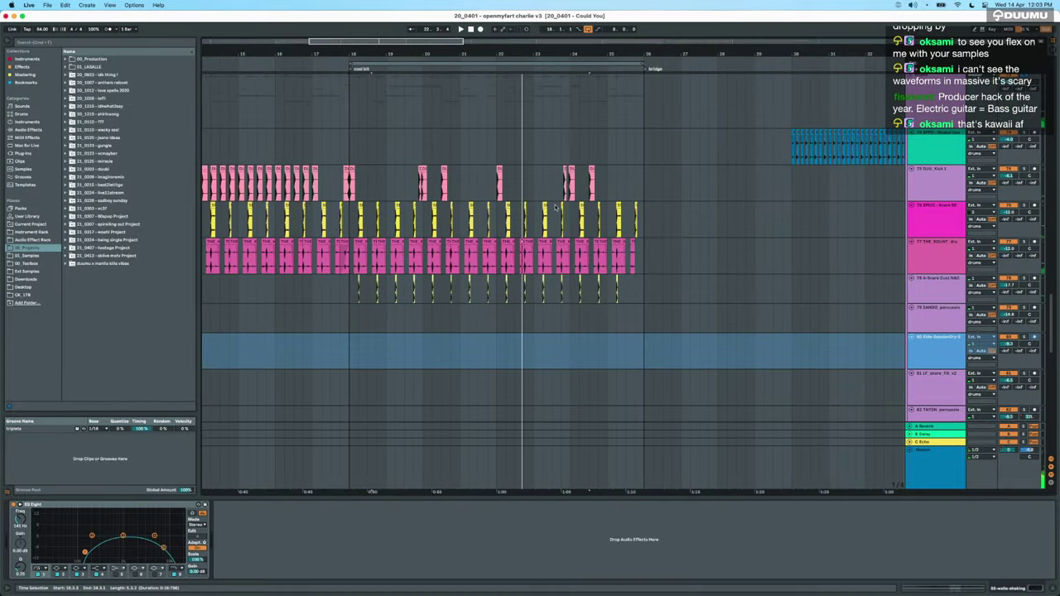
scroll(555, 207, down, 10)
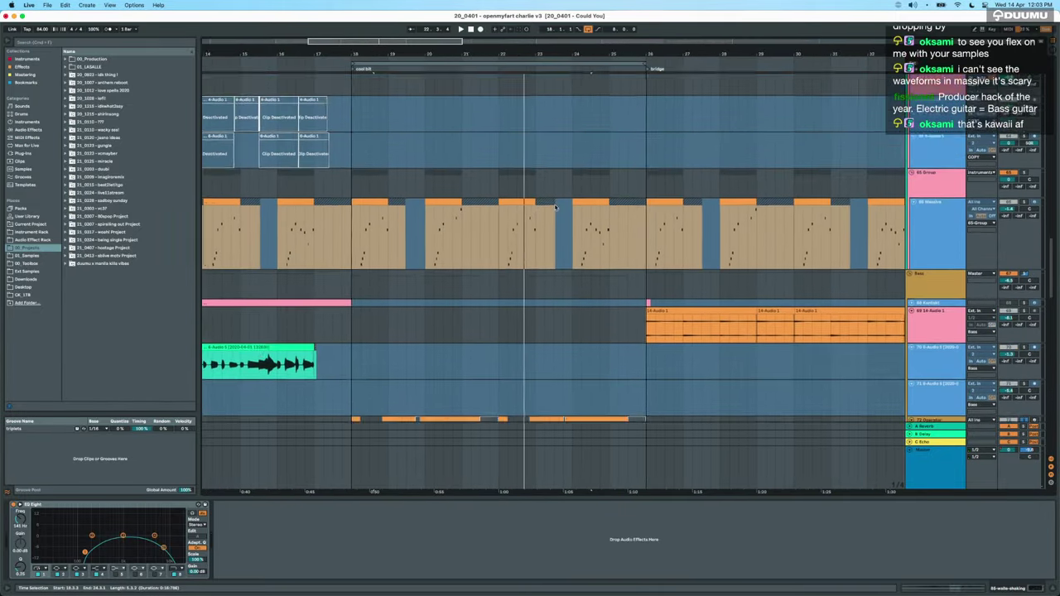
scroll(455, 234, up, 5)
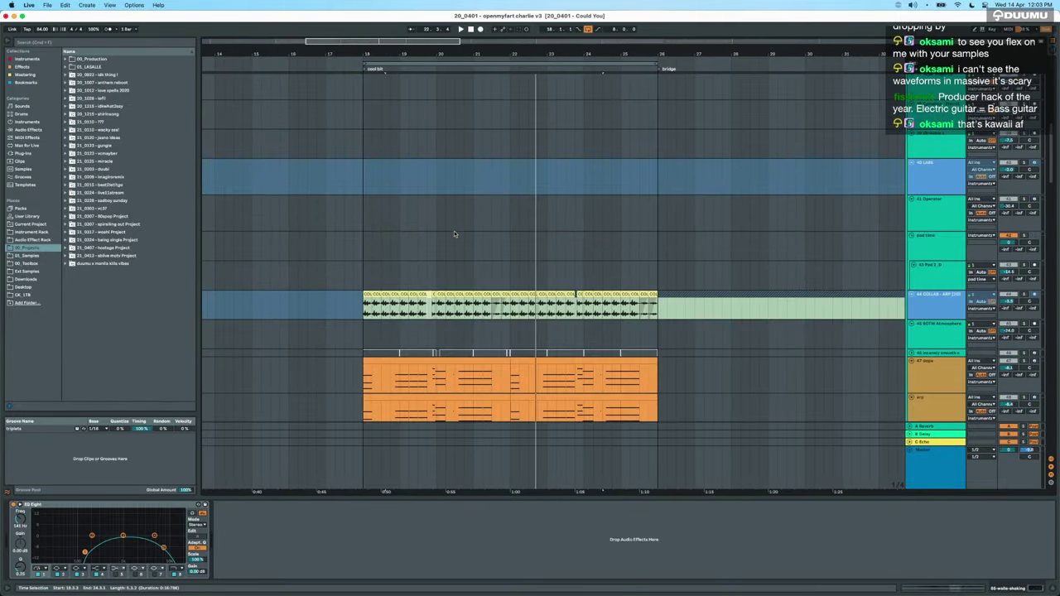
Highlight the Massive synth clips across the cool bit section, from bar 18 to bar 26.
scroll(455, 234, down, 5)
scroll(455, 234, up, 3)
scroll(455, 234, down, 3)
scroll(454, 234, down, 1)
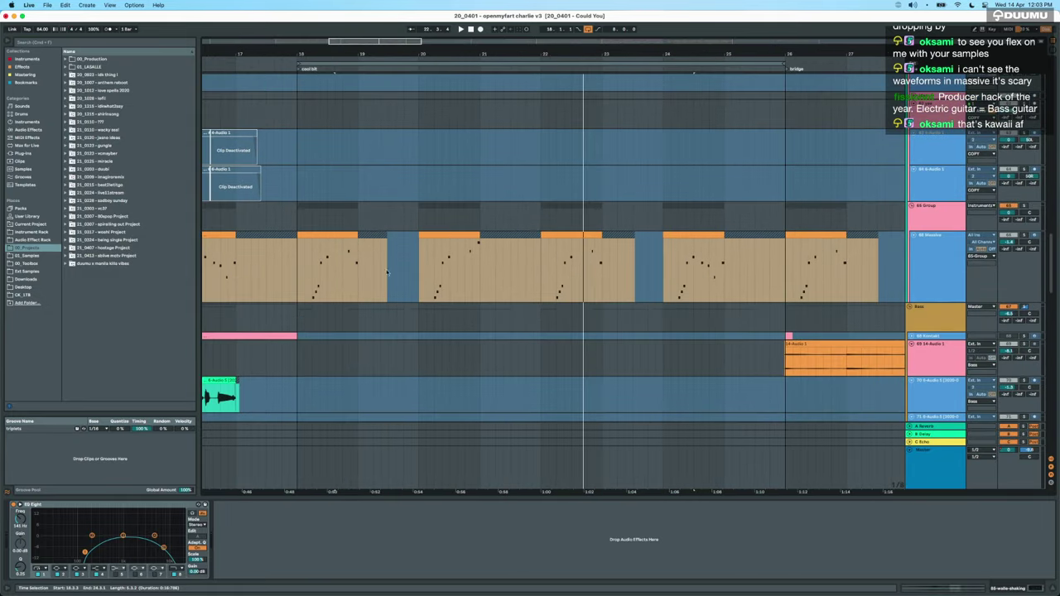
drag(290, 286, 789, 279)
scroll(789, 279, down, 3)
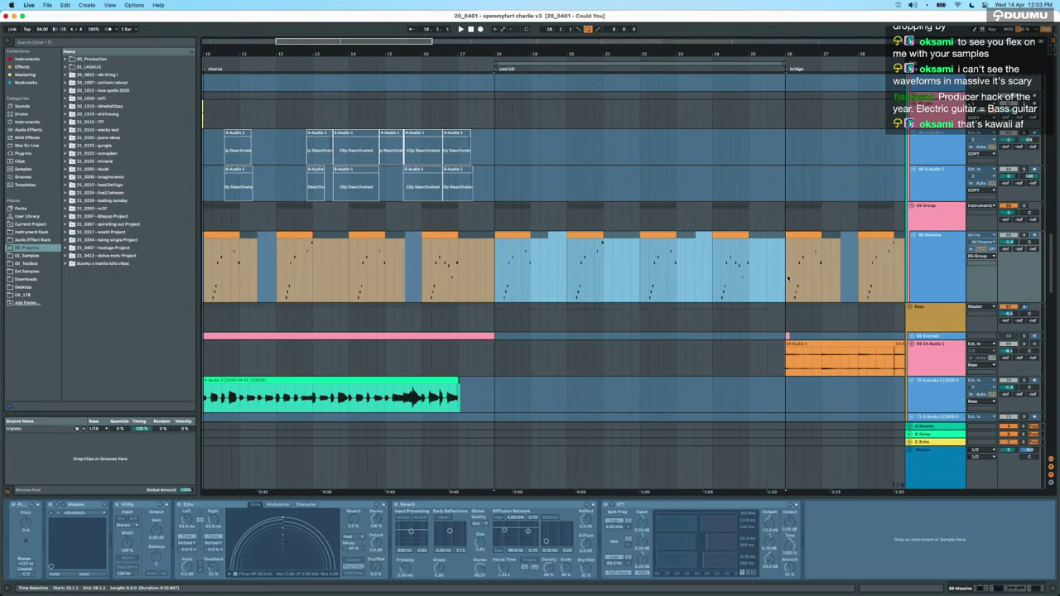
Solo the group containing the Massive track and play it from bar 18 together with the soloed bass and drums.
click(1025, 206)
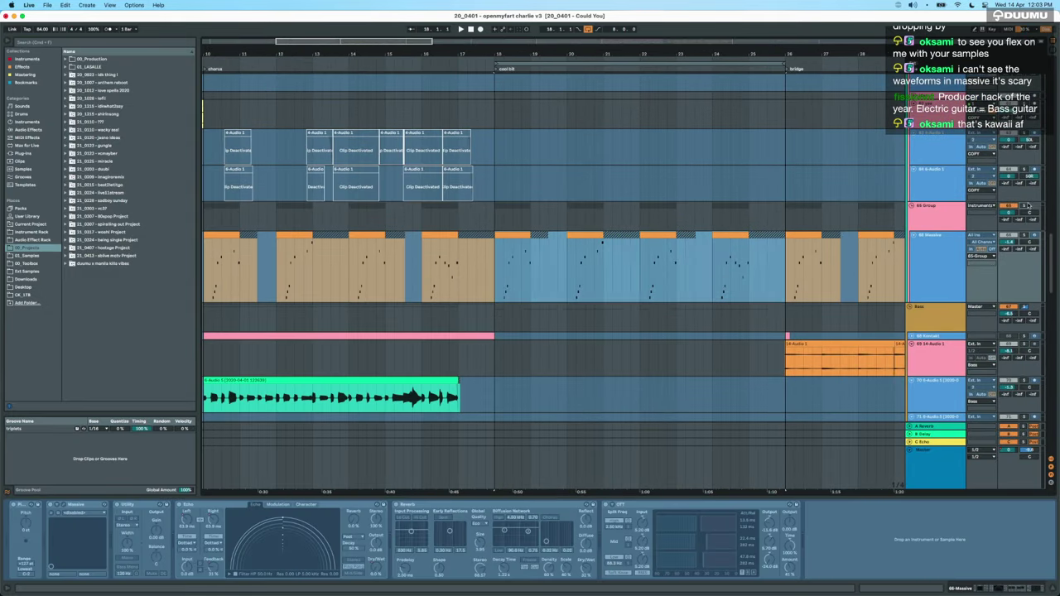
click(492, 283)
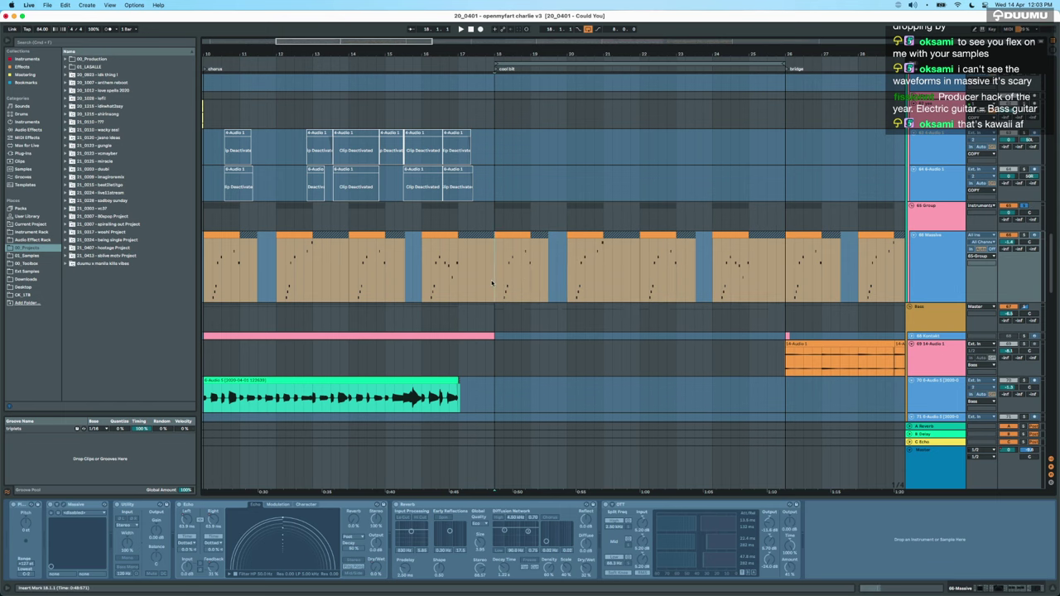
scroll(492, 282, up, 1)
key(space)
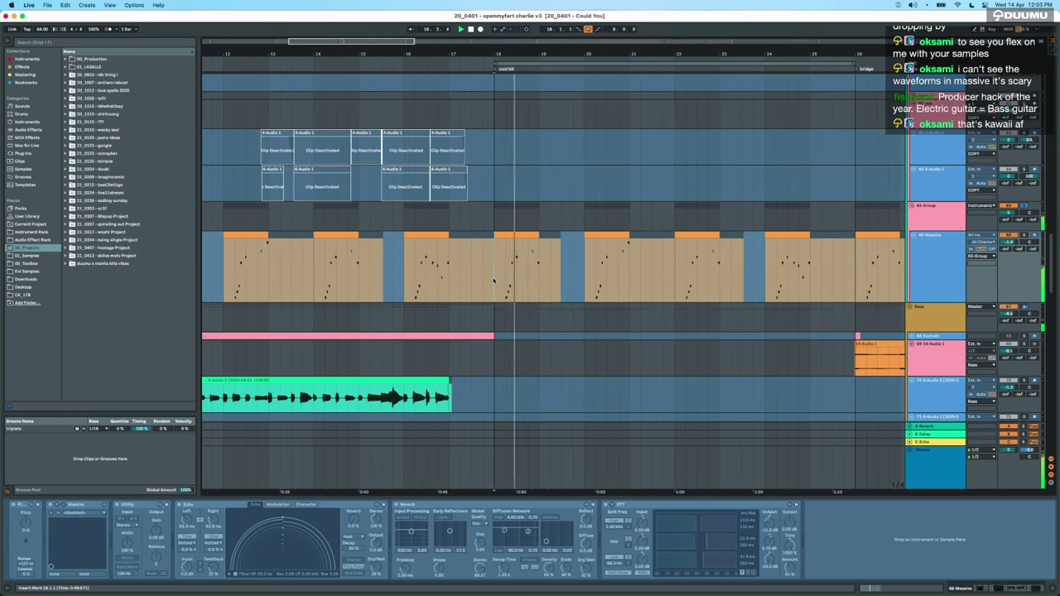
scroll(493, 282, down, 5)
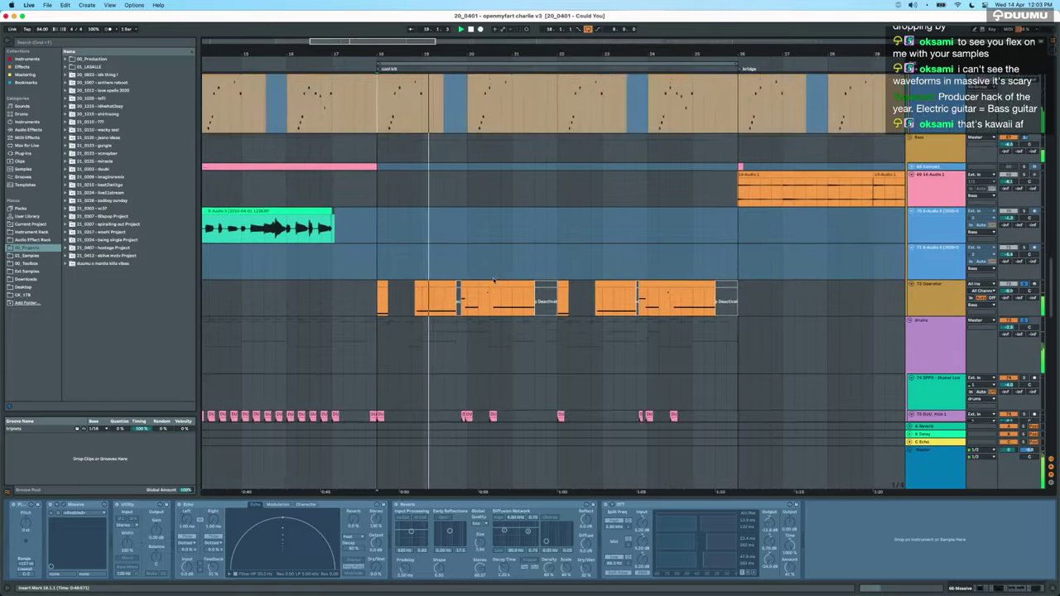
scroll(494, 280, up, 3)
scroll(469, 246, up, 1)
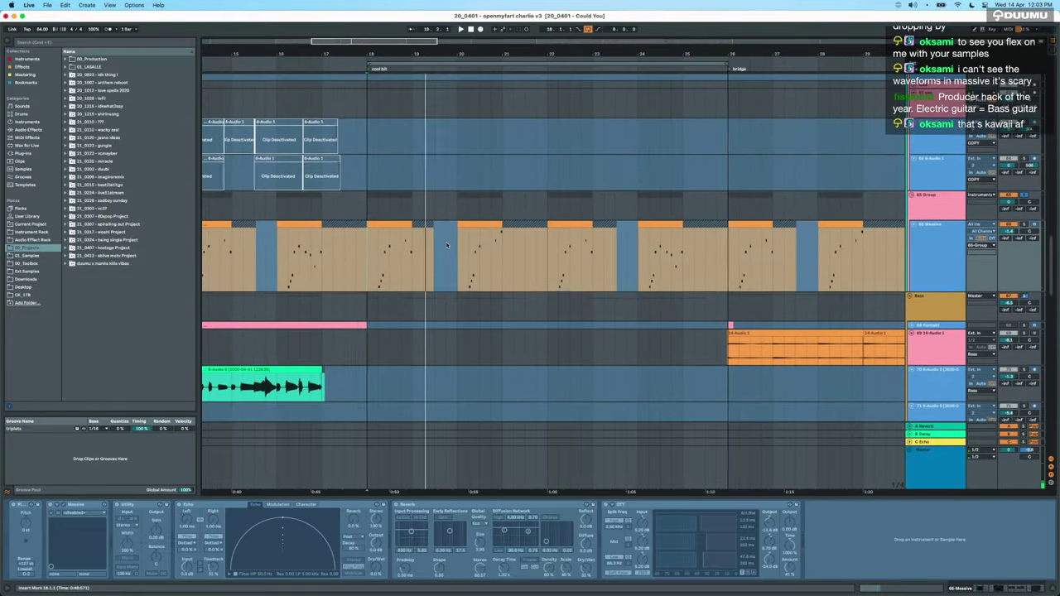
Highlight the short Operator bass passage starting at bar 20.2 in the cool bit section.
scroll(451, 245, down, 3)
scroll(447, 246, up, 2)
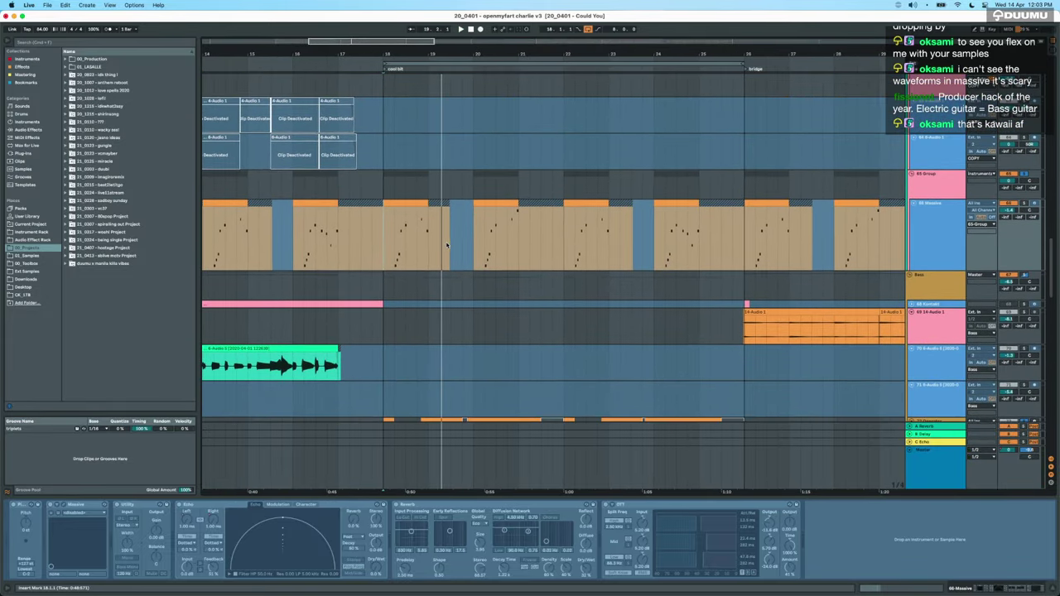
scroll(493, 226, up, 3)
scroll(494, 226, down, 2)
click(494, 227)
drag(468, 348, 508, 346)
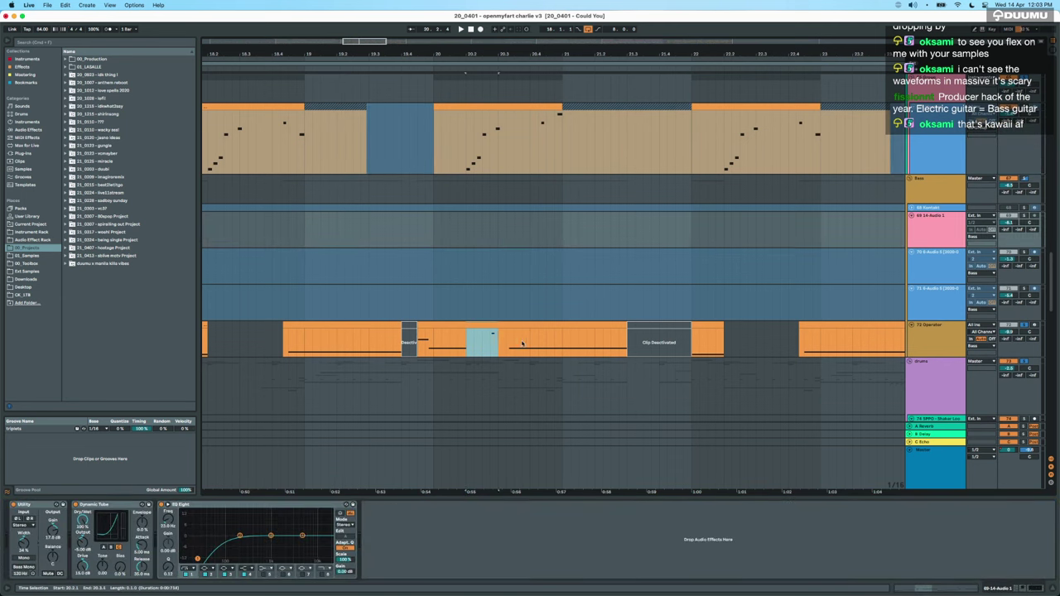
Highlight the matching Massive note phrase in bar 22 of the cool bit section.
scroll(512, 346, up, 2)
scroll(512, 346, right, 3)
scroll(512, 346, down, 1)
click(617, 166)
drag(618, 165, 700, 192)
Solo the Radio Noise track and highlight its clips from bar 19 into bar 20 of the cool bit section.
scroll(701, 192, up, 6)
scroll(701, 192, down, 5)
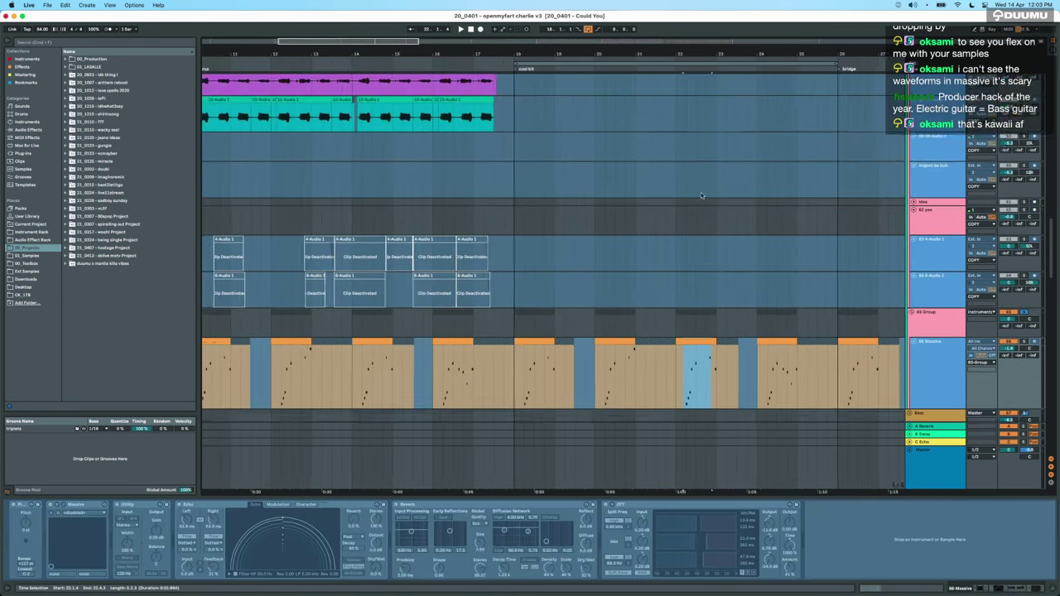
scroll(701, 193, up, 5)
scroll(701, 193, right, 1)
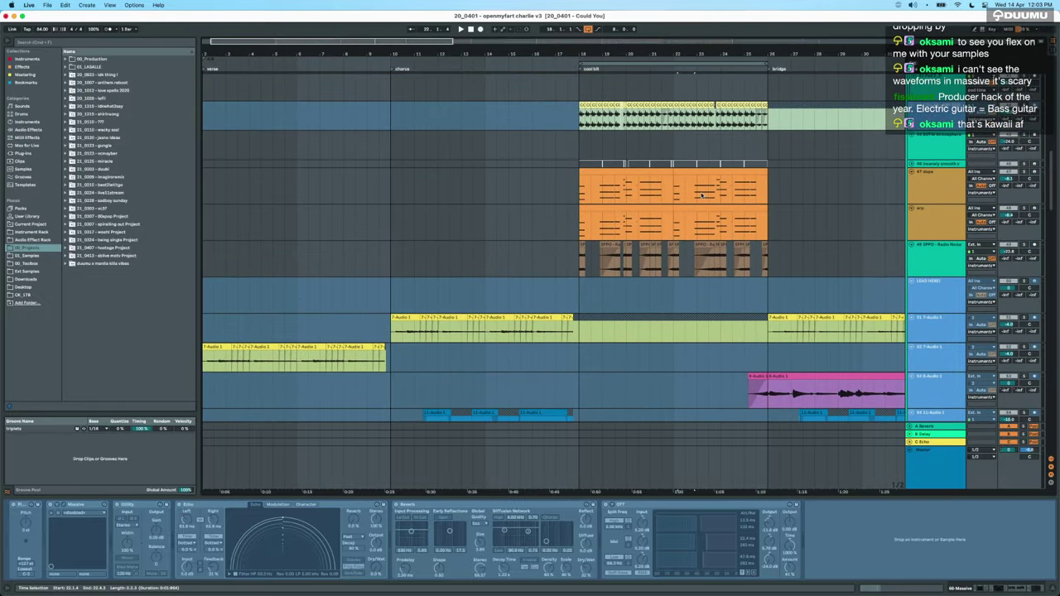
scroll(700, 193, down, 6)
scroll(700, 192, up, 5)
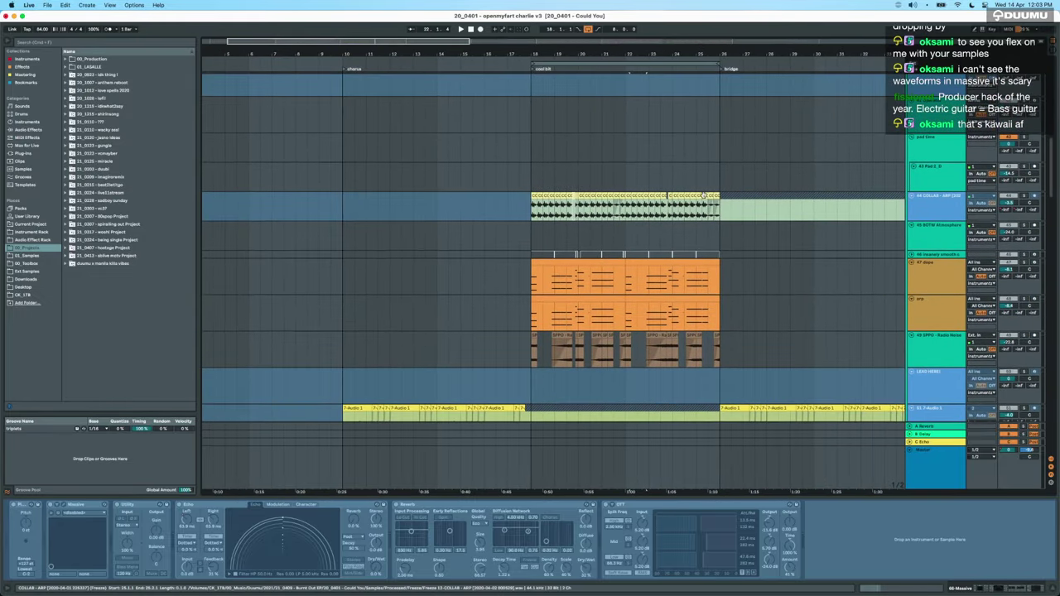
click(1024, 335)
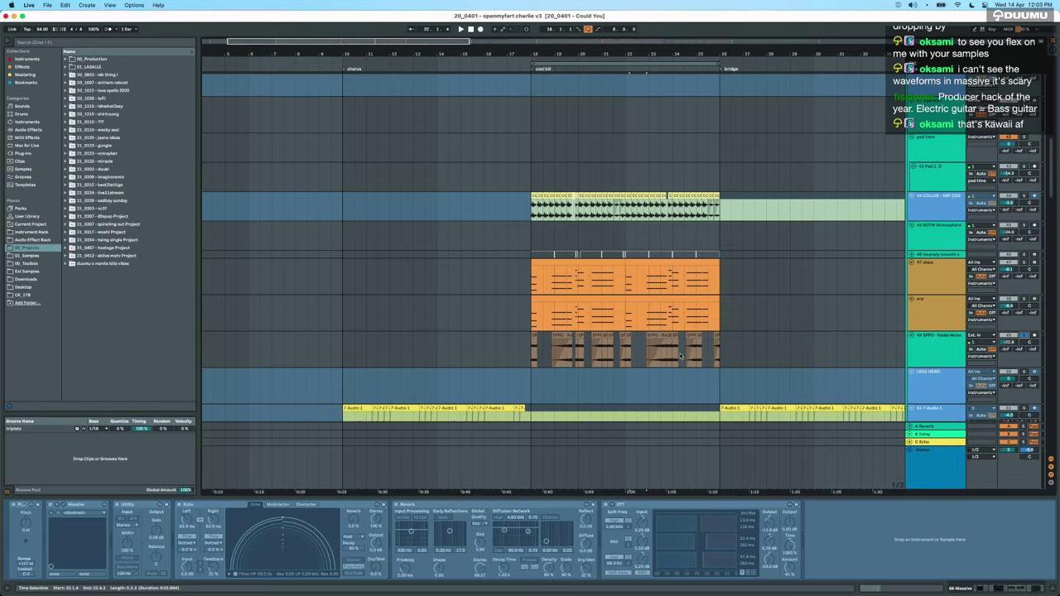
scroll(584, 359, up, 5)
drag(487, 355, 593, 355)
click(614, 356)
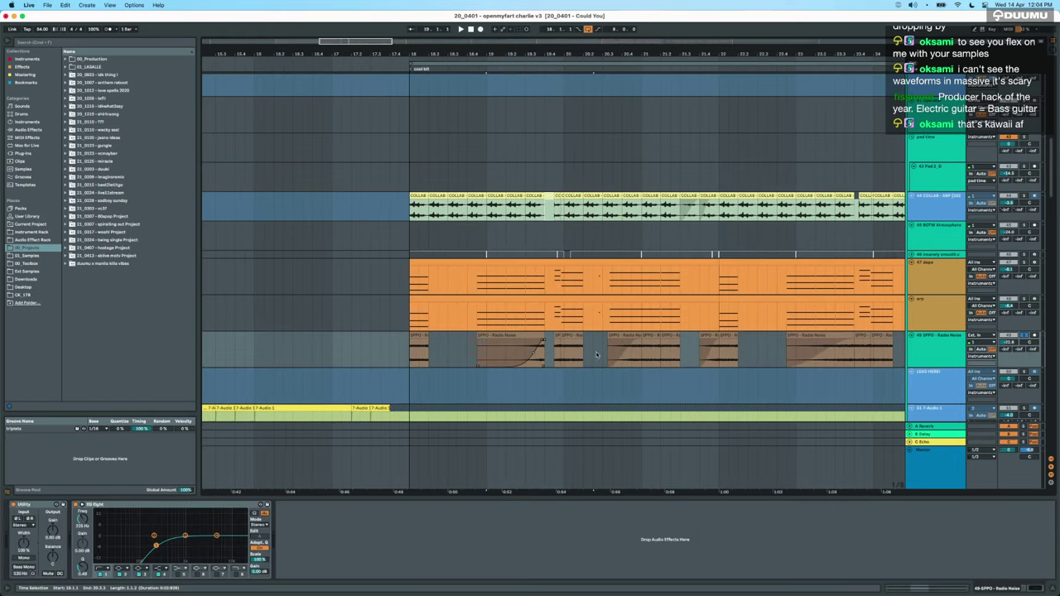
Solo the COLLAB - ARP track and play it from its first clip at bar 18.
scroll(449, 323, down, 5)
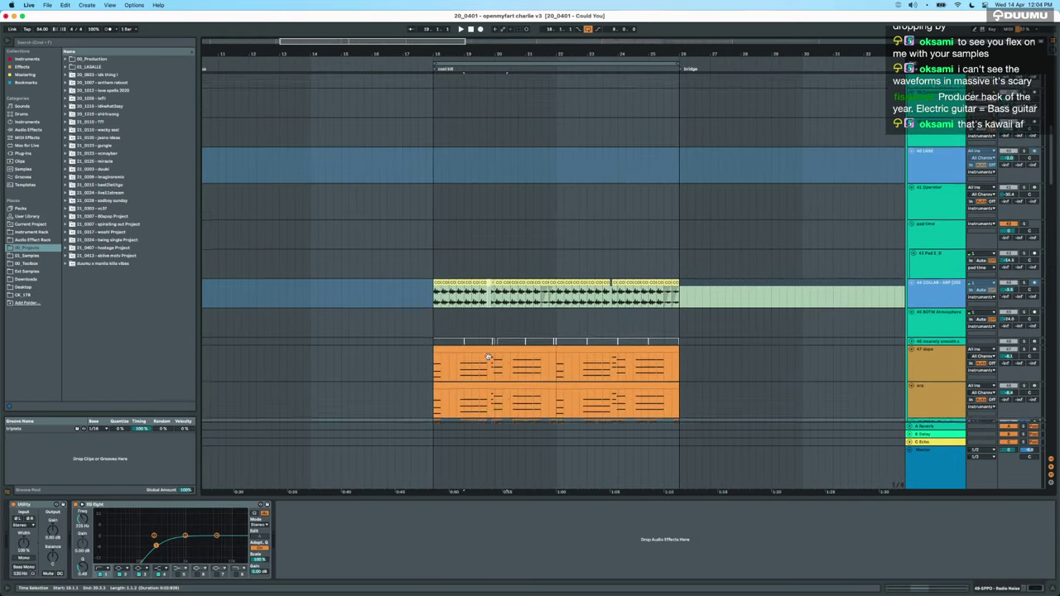
scroll(448, 323, up, 3)
scroll(449, 323, up, 6)
scroll(448, 323, down, 4)
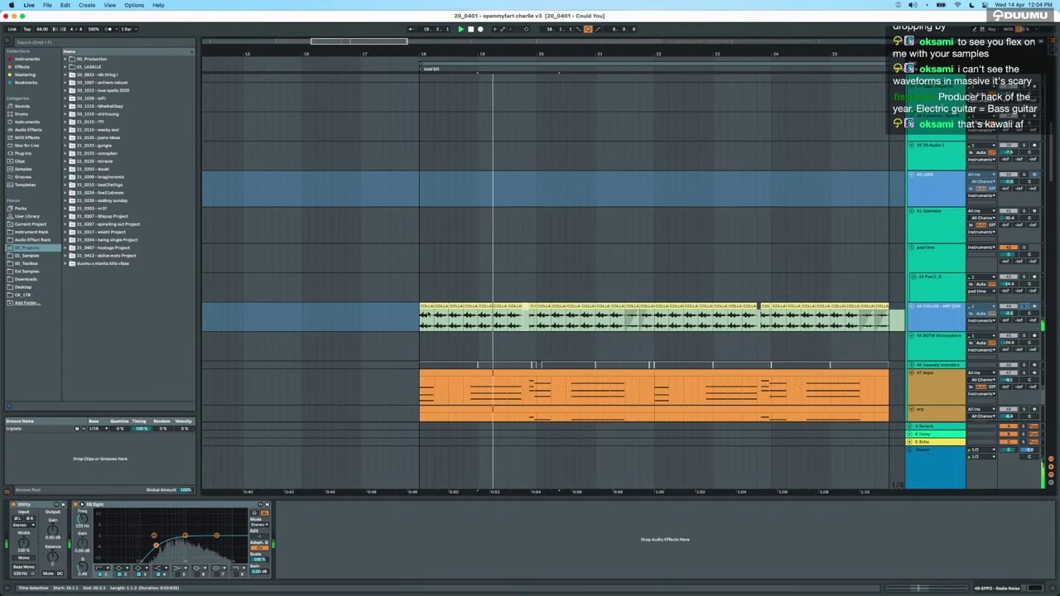
click(424, 306)
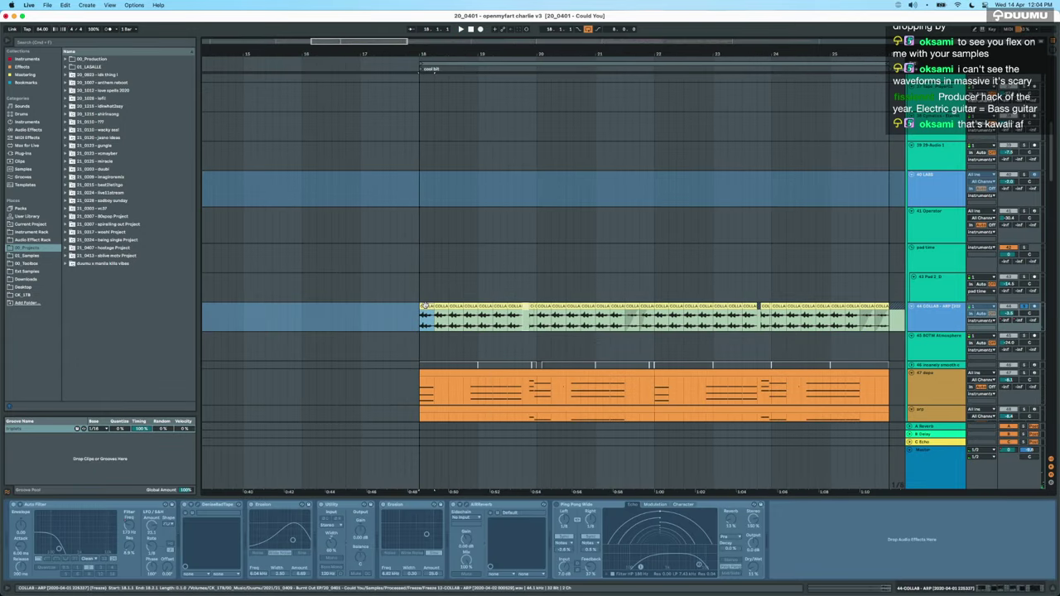
key(space)
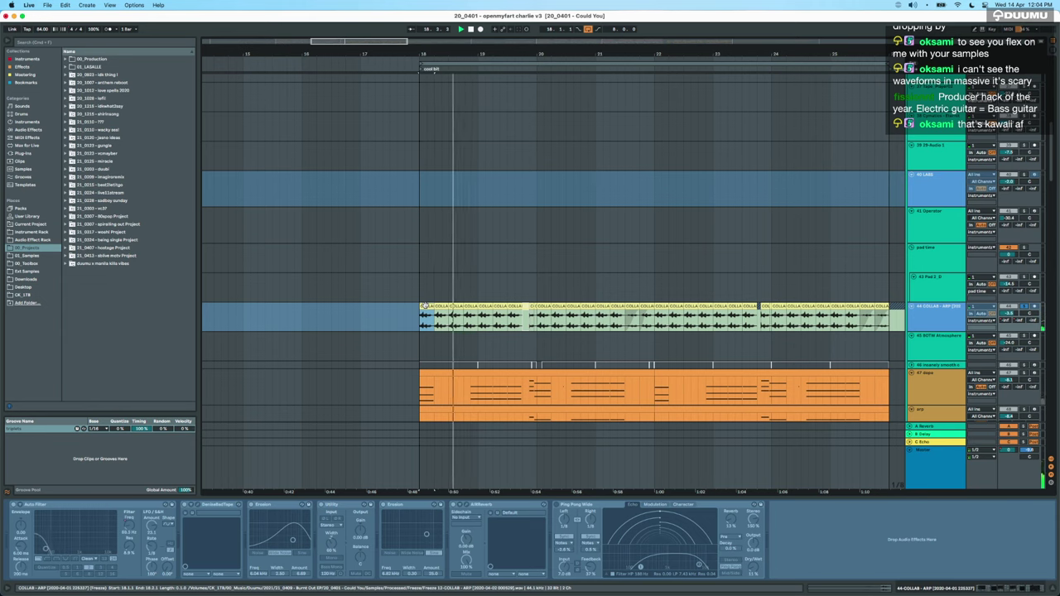
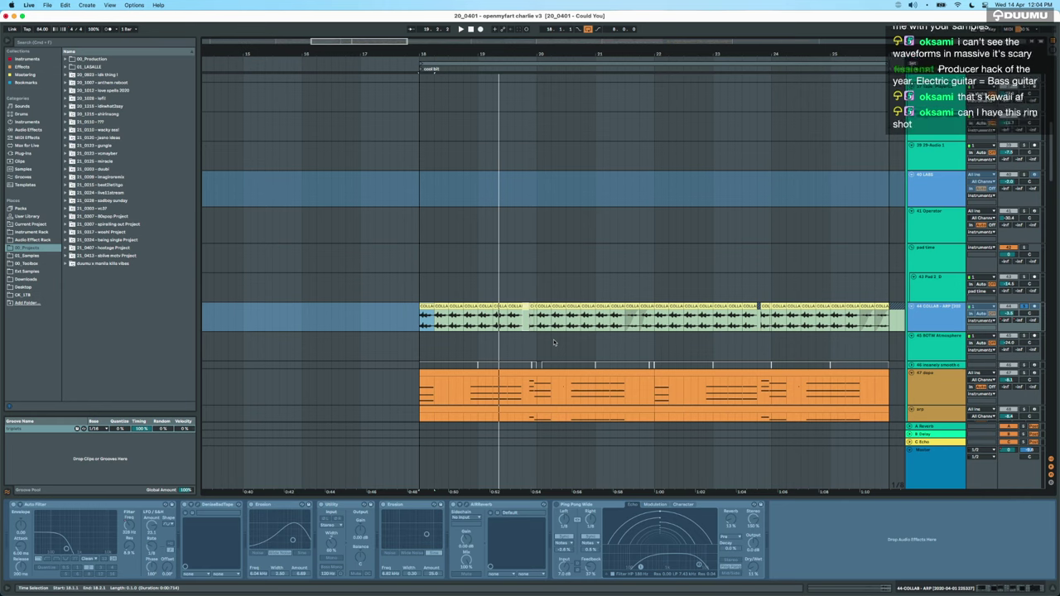
Show the automation lanes and open the automation device list of the COLLAB - ARP track.
key(a)
click(933, 313)
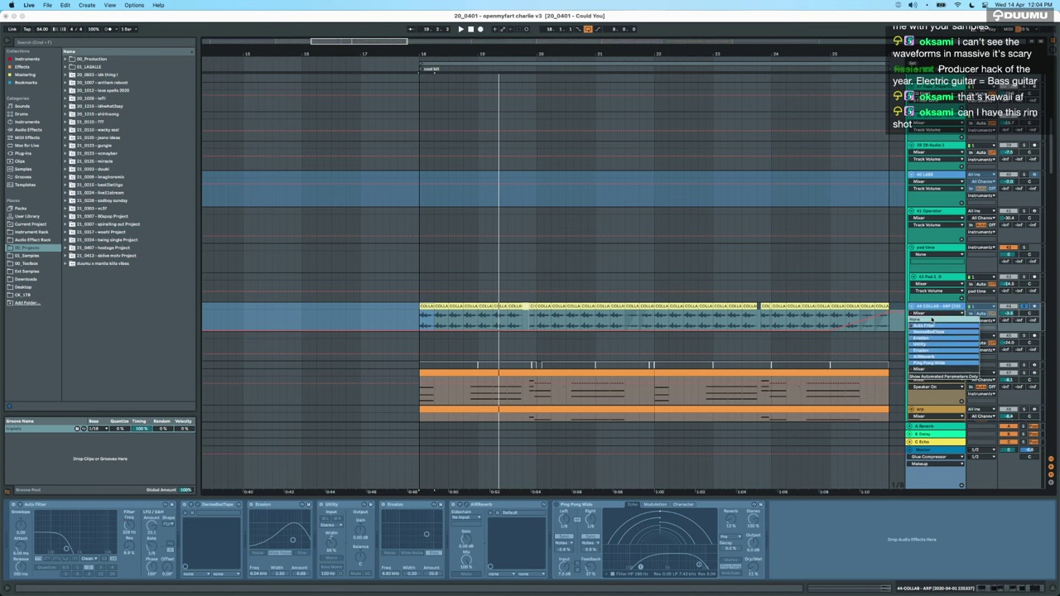
Display the Auto Filter frequency automation on the COLLAB - ARP track, play the section, and hide the automation lanes again.
click(931, 325)
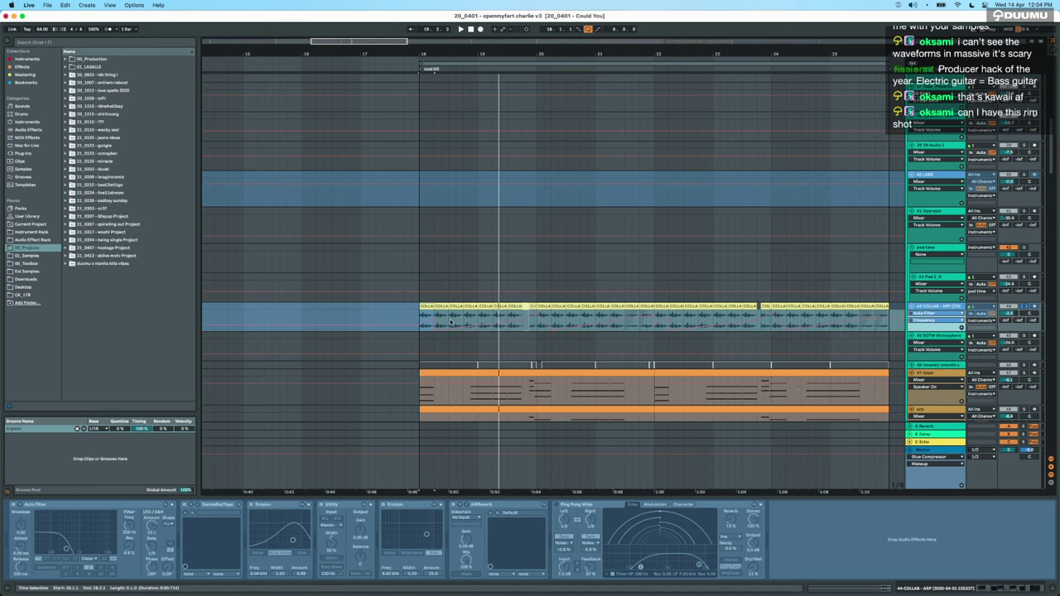
scroll(437, 312, up, 3)
scroll(435, 312, down, 3)
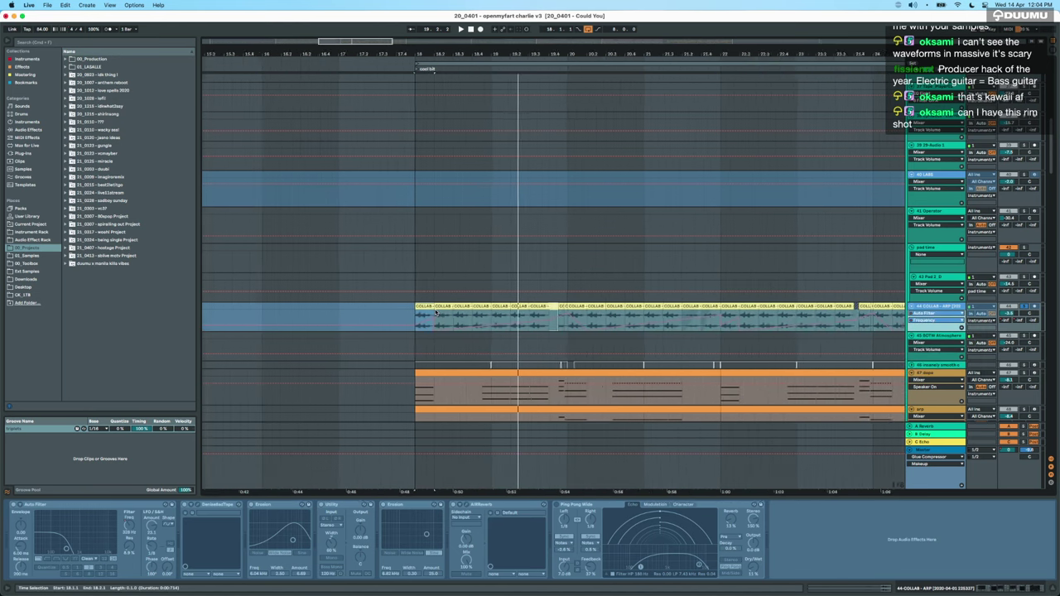
scroll(790, 351, up, 2)
key(space)
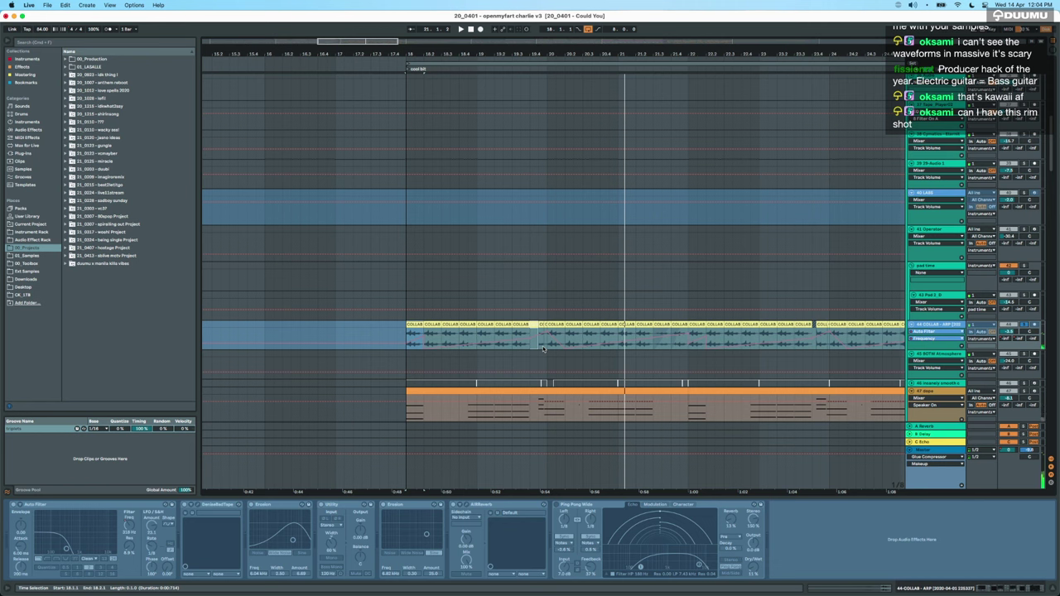
key(a)
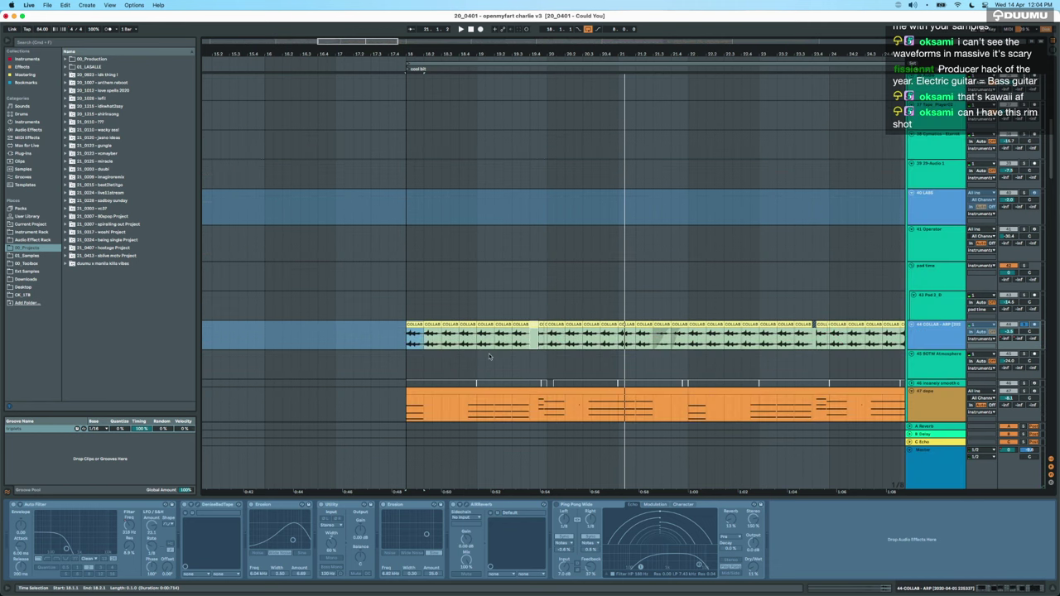
Solo the drone one-shot, both Pad tracks and the GASPADA track, and play them from bar 18.
scroll(488, 356, down, 15)
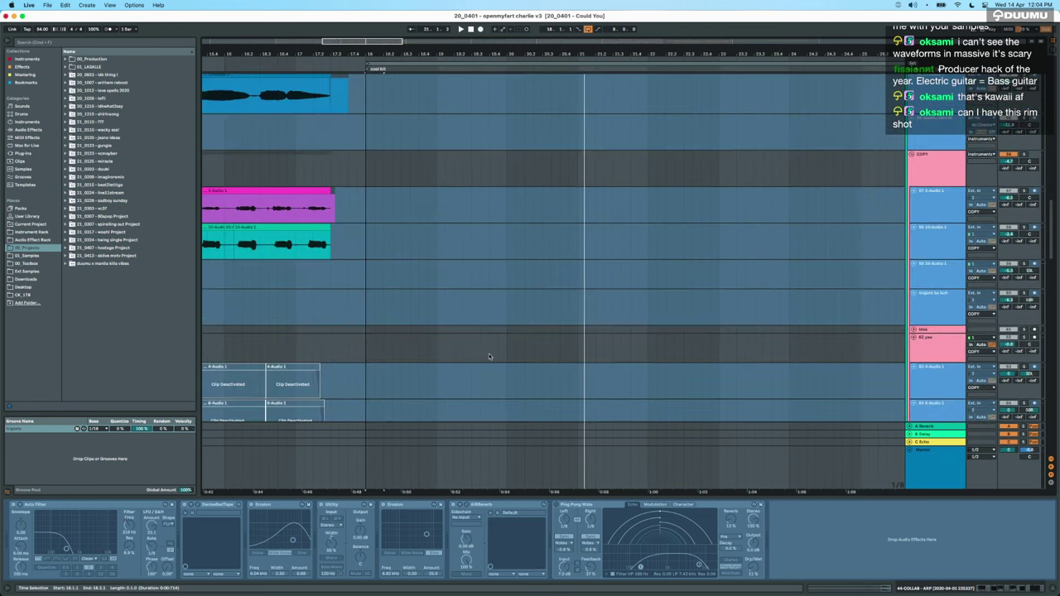
scroll(489, 356, down, 5)
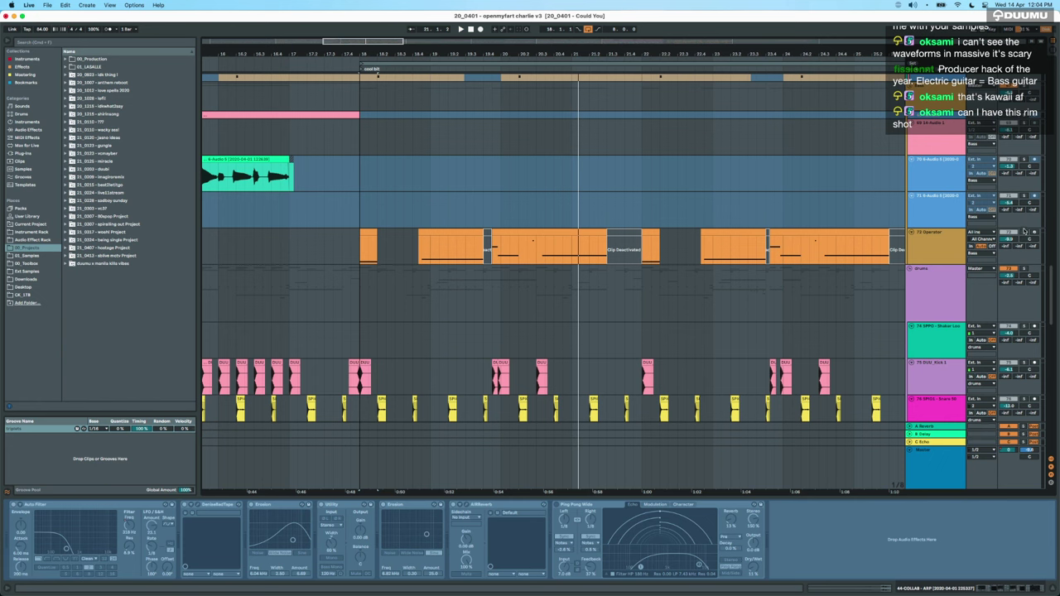
scroll(638, 252, up, 20)
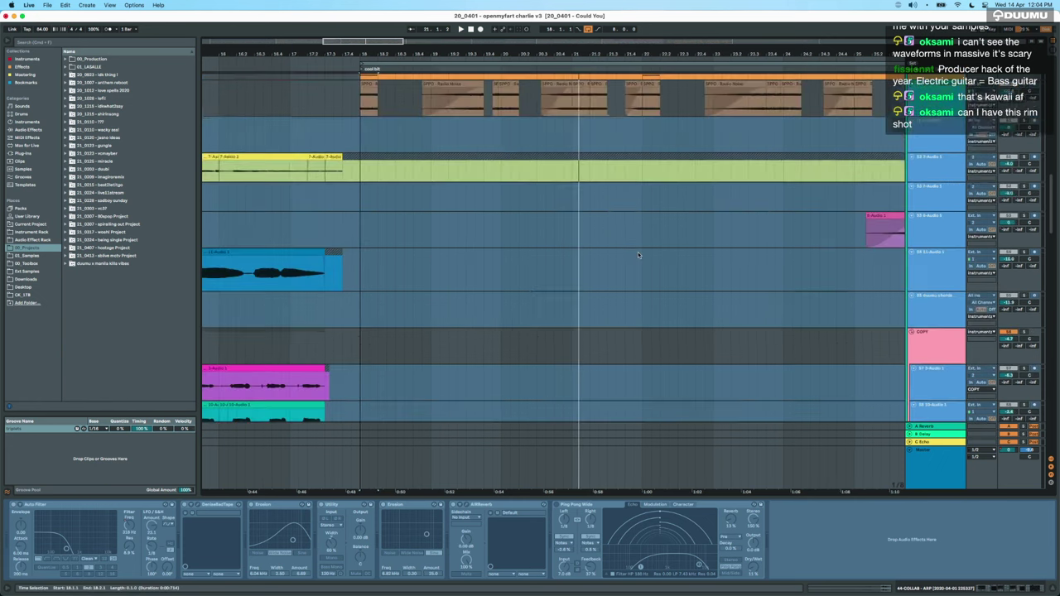
click(932, 372)
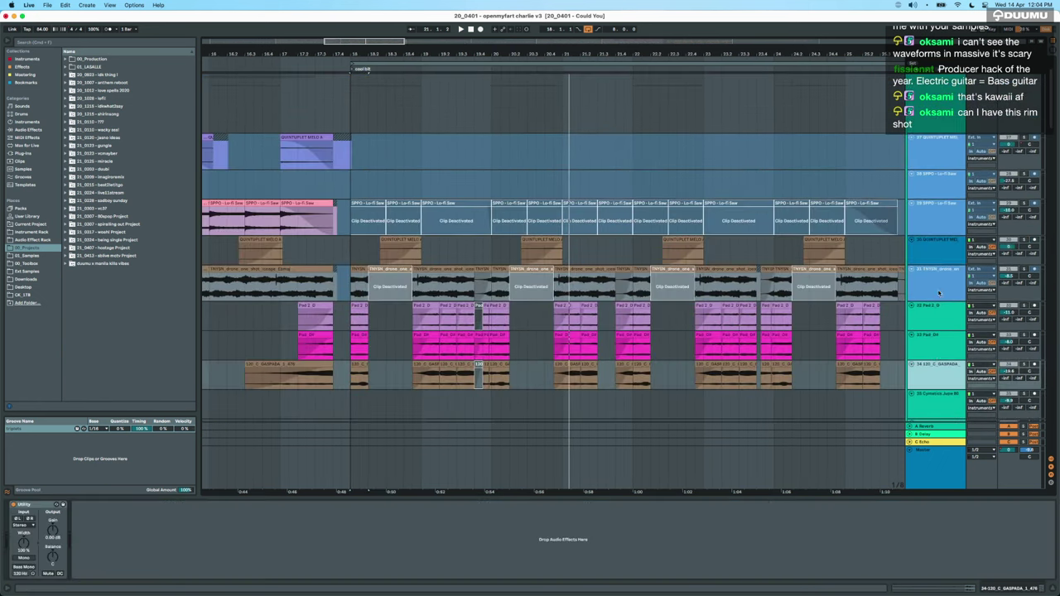
click(935, 291)
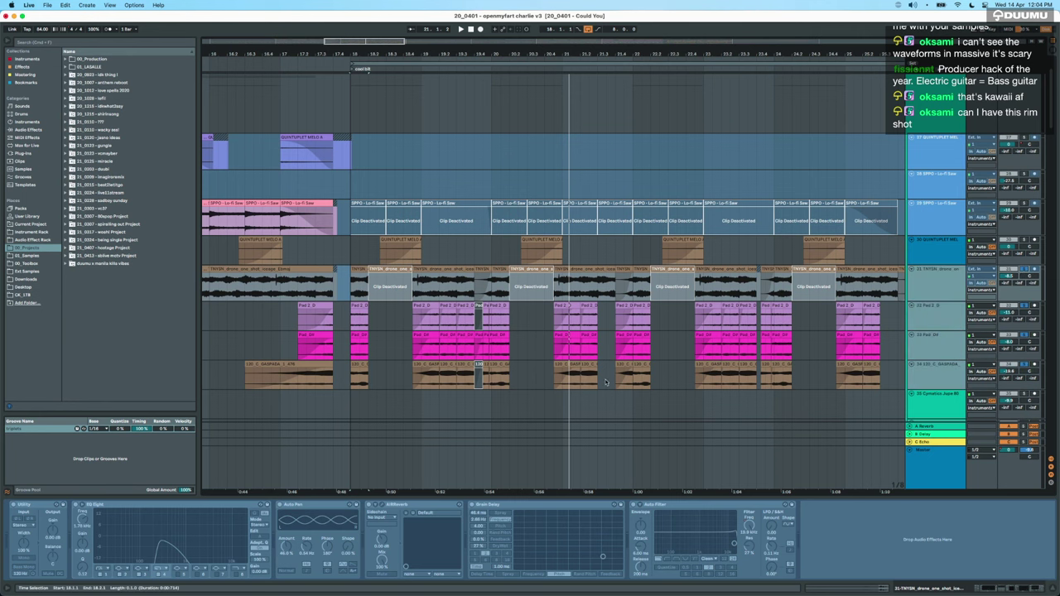
click(355, 364)
key(space)
key(plus)
key(plus)
key(plus)
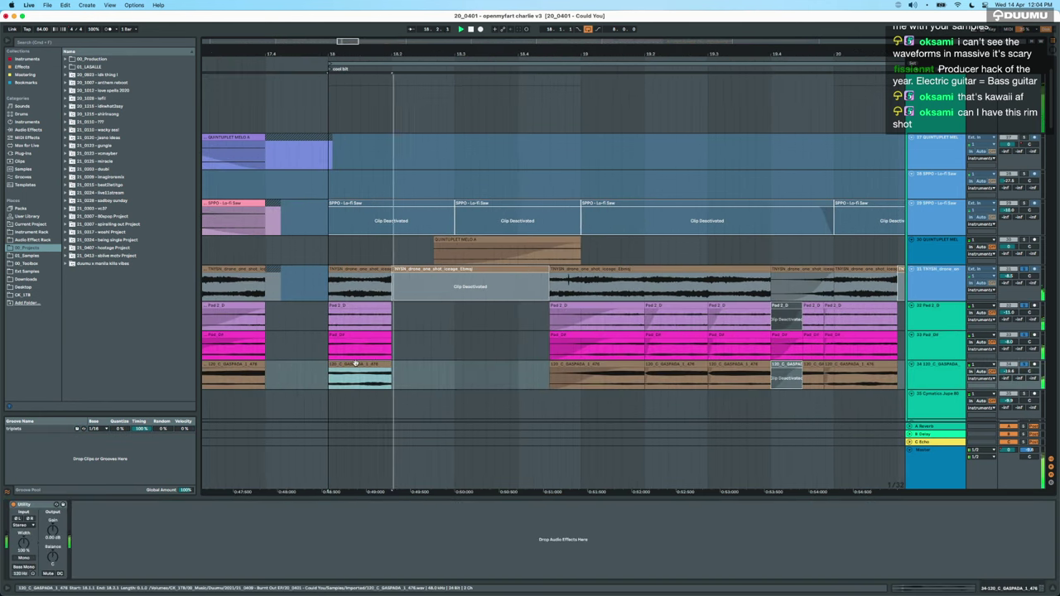
key(minus)
key(minus)
Take the drone one-shot track out of solo and play the pads and GASPADA clips from bar 18.
click(938, 279)
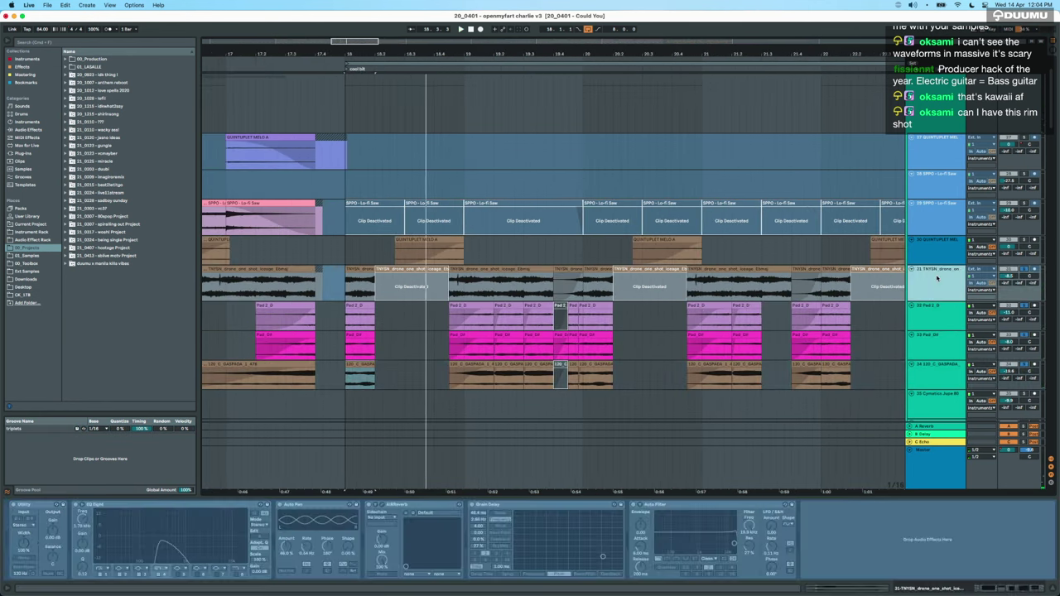
click(947, 324)
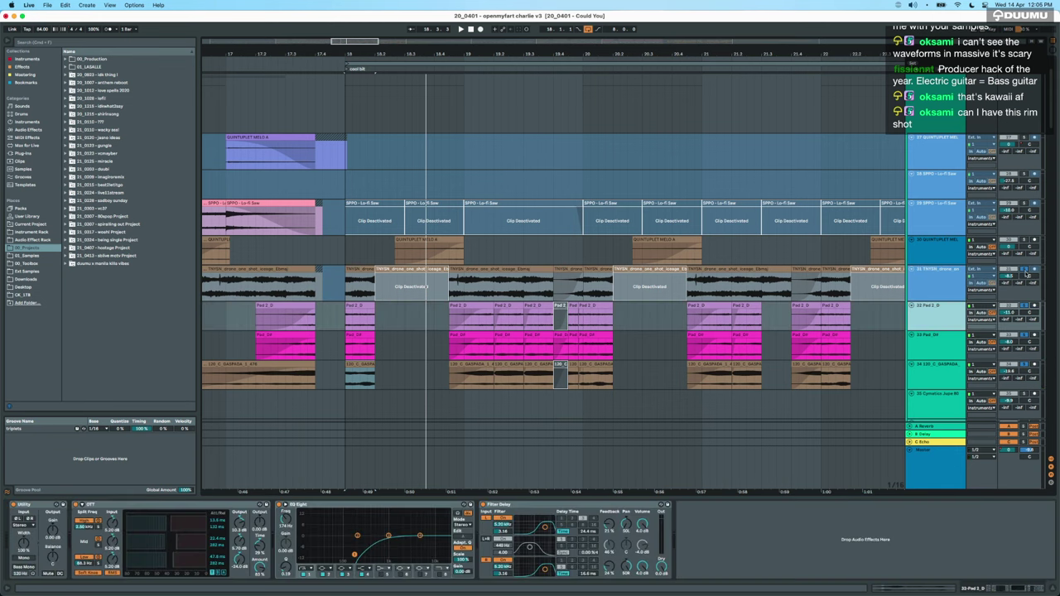
drag(338, 355, 405, 308)
click(358, 364)
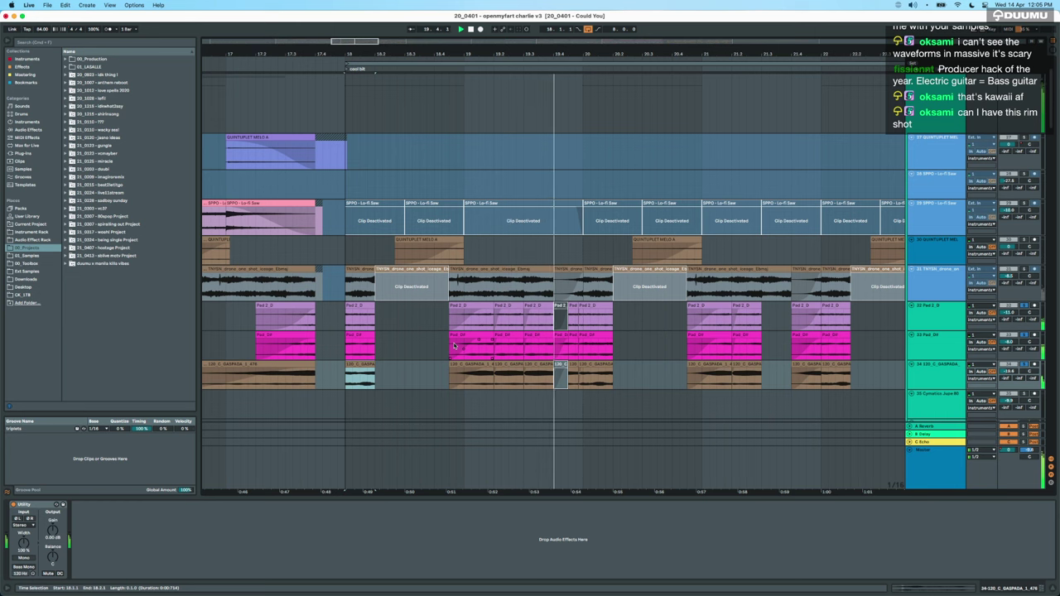
key(space)
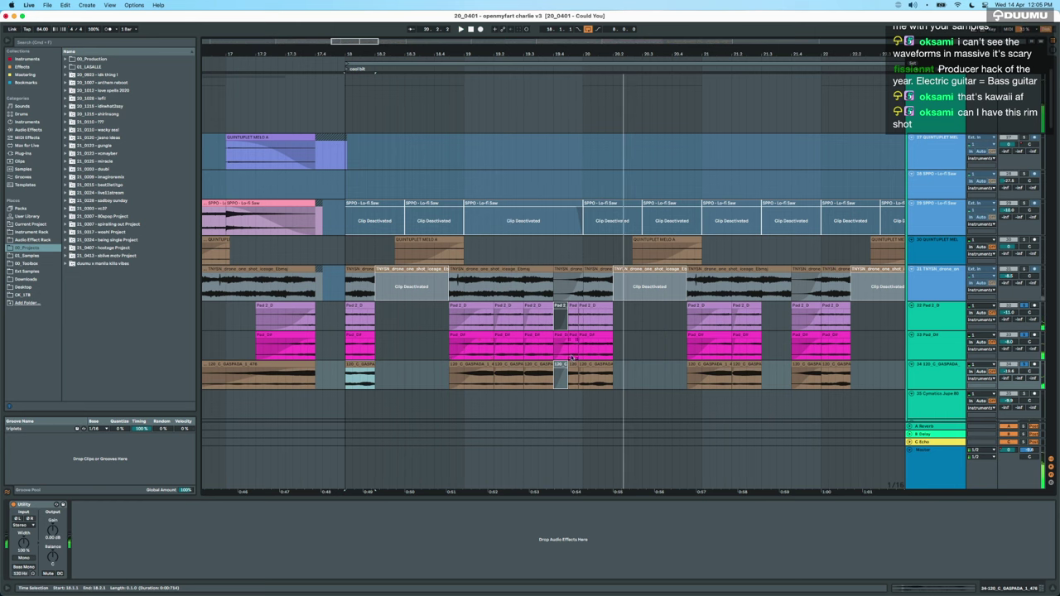
Highlight the clips on both Pad tracks from bar 18 to 24, plus the GASPADA clips in the second half of the section.
key(minus)
drag(424, 342, 871, 318)
scroll(871, 318, down, 10)
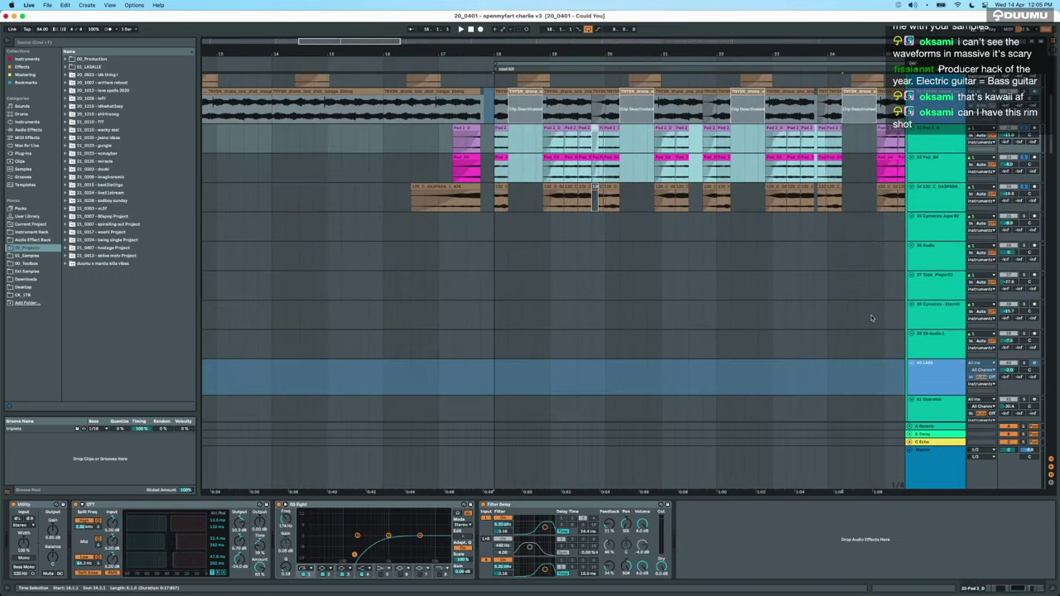
scroll(807, 140, up, 4)
drag(789, 230, 497, 239)
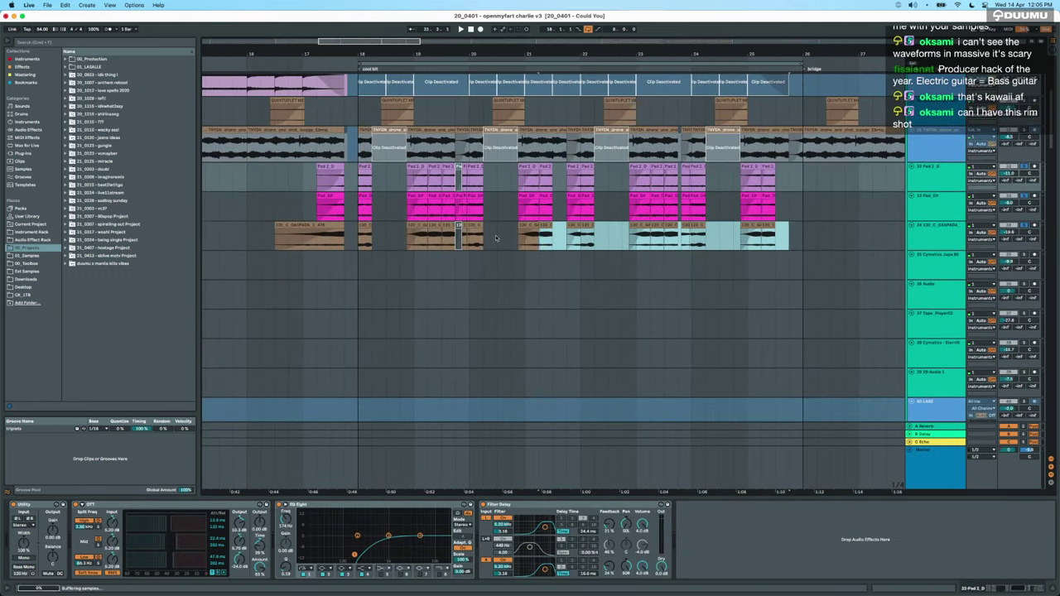
Play the soloed pad and GASPADA layers from 18.4.3.
scroll(495, 239, down, 10)
scroll(494, 238, up, 5)
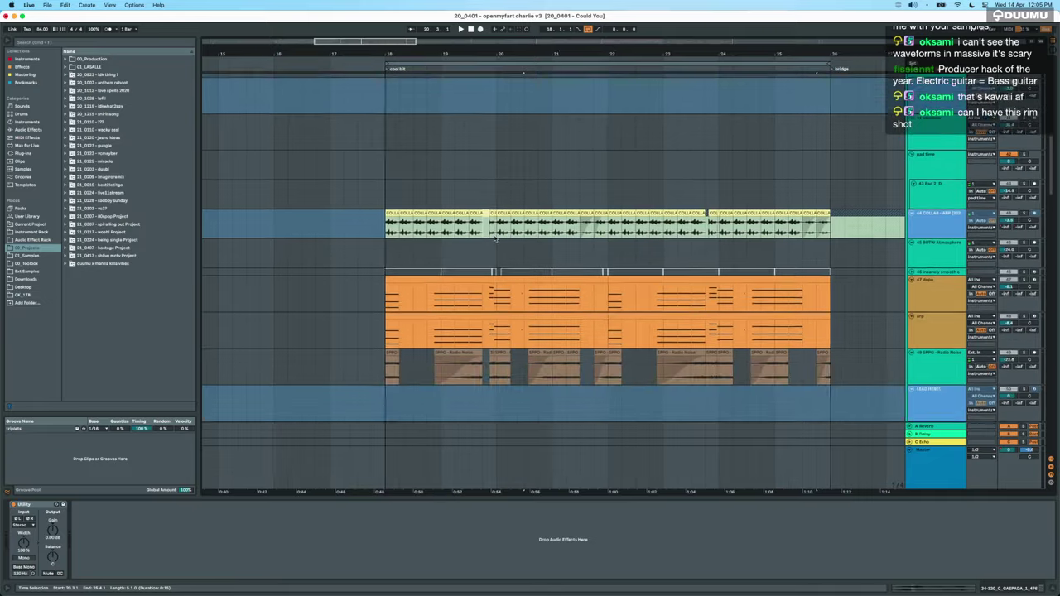
scroll(496, 237, up, 8)
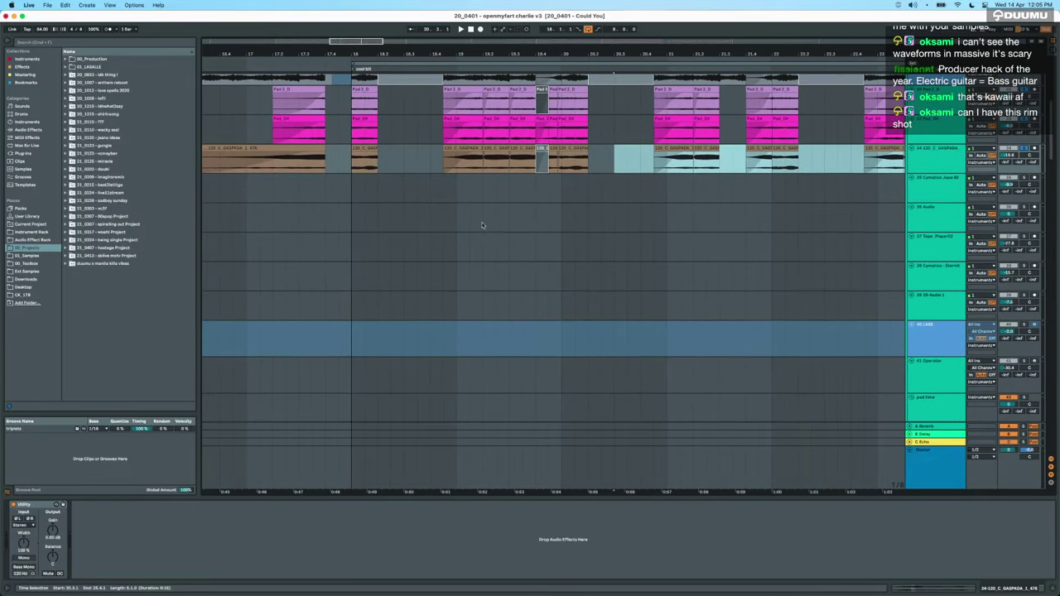
click(447, 178)
key(space)
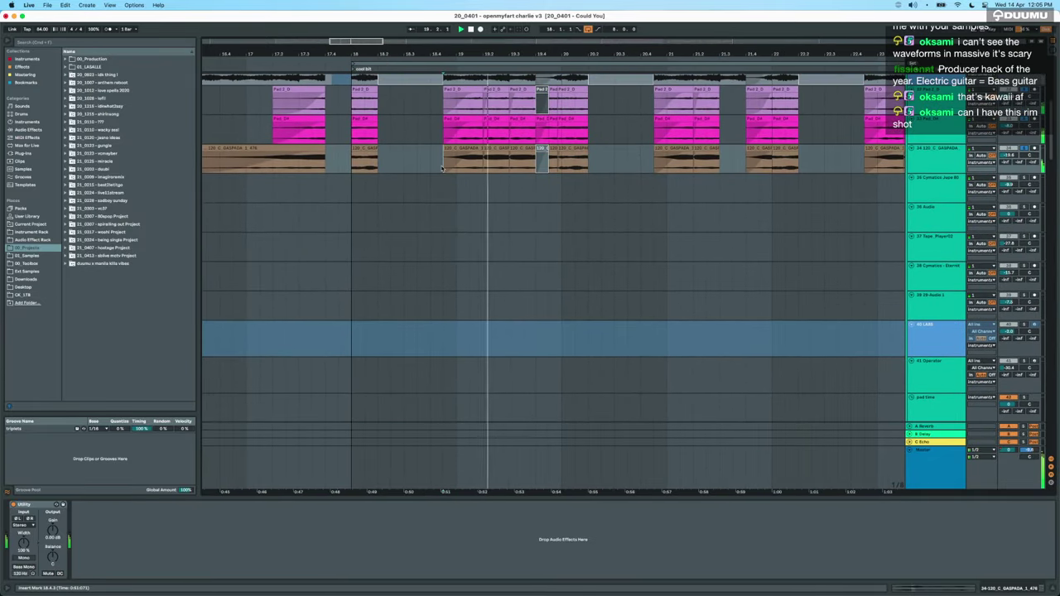
Show the automation lanes and display the Utility Gain automation on the dope and arp tracks.
scroll(443, 171, down, 6)
scroll(441, 169, down, 3)
key(a)
click(941, 236)
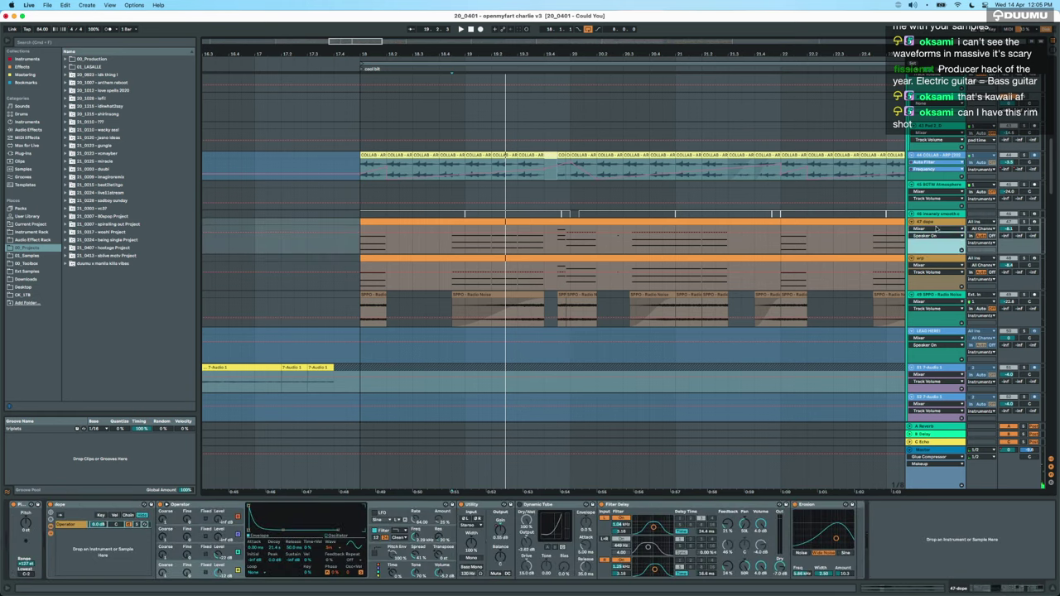
click(918, 259)
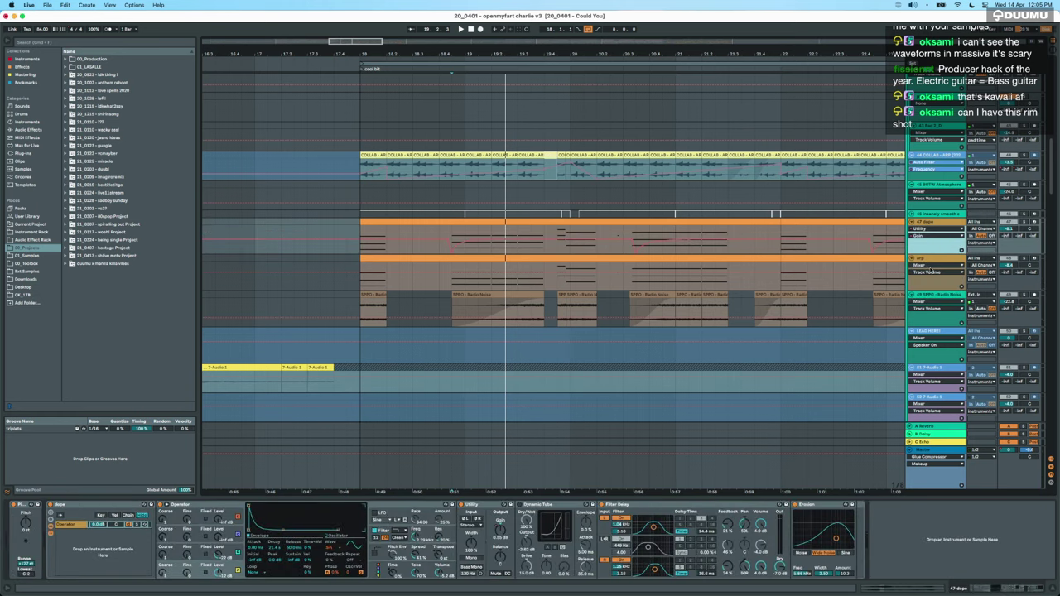
click(929, 265)
click(926, 302)
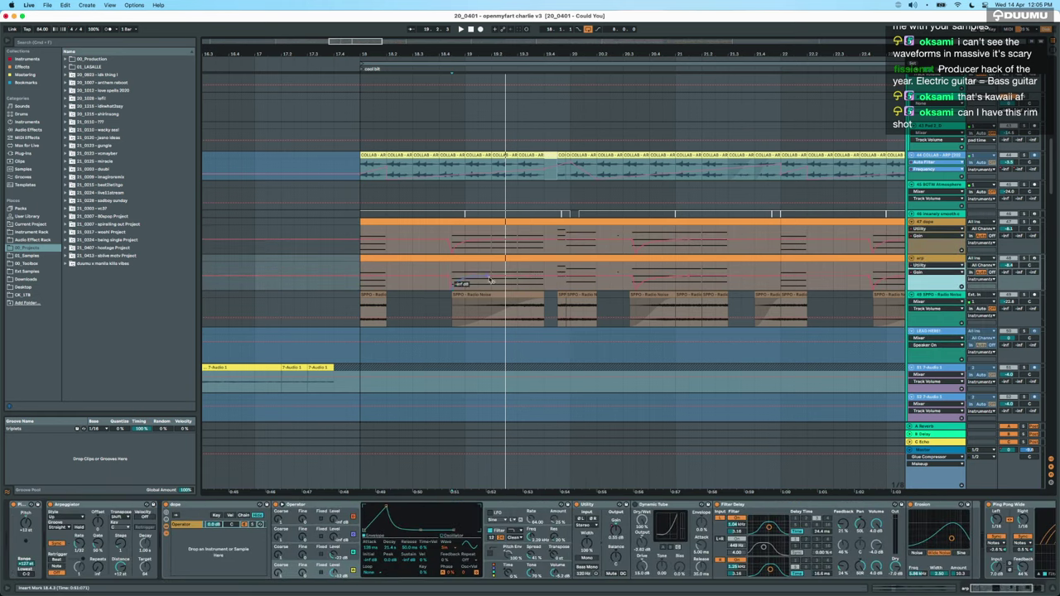
Solo the dope and arp tracks to play them from bar 18, and replay only dope from 20.3.1.
click(940, 228)
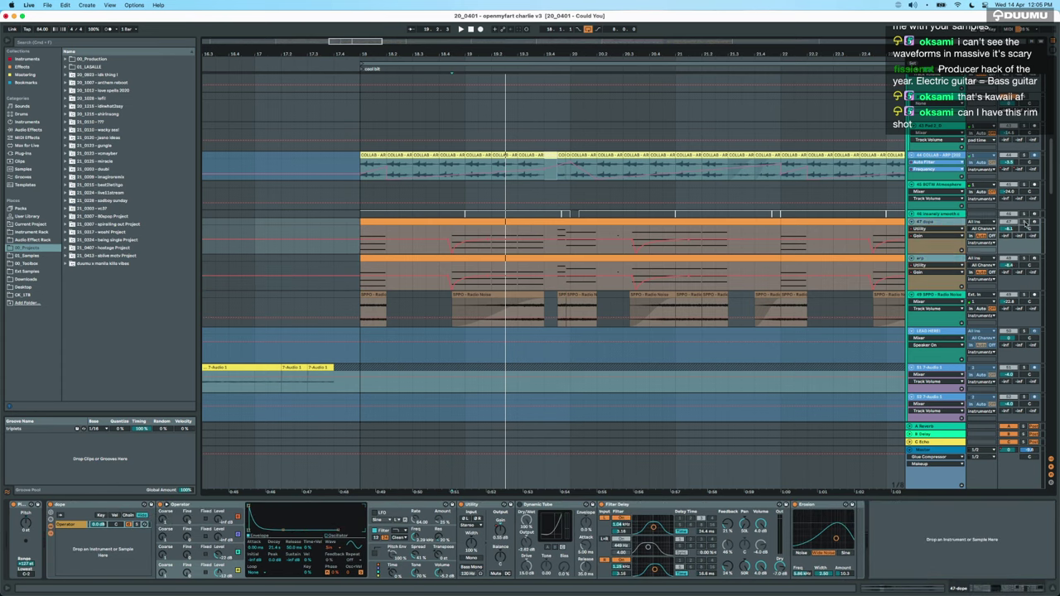
click(410, 261)
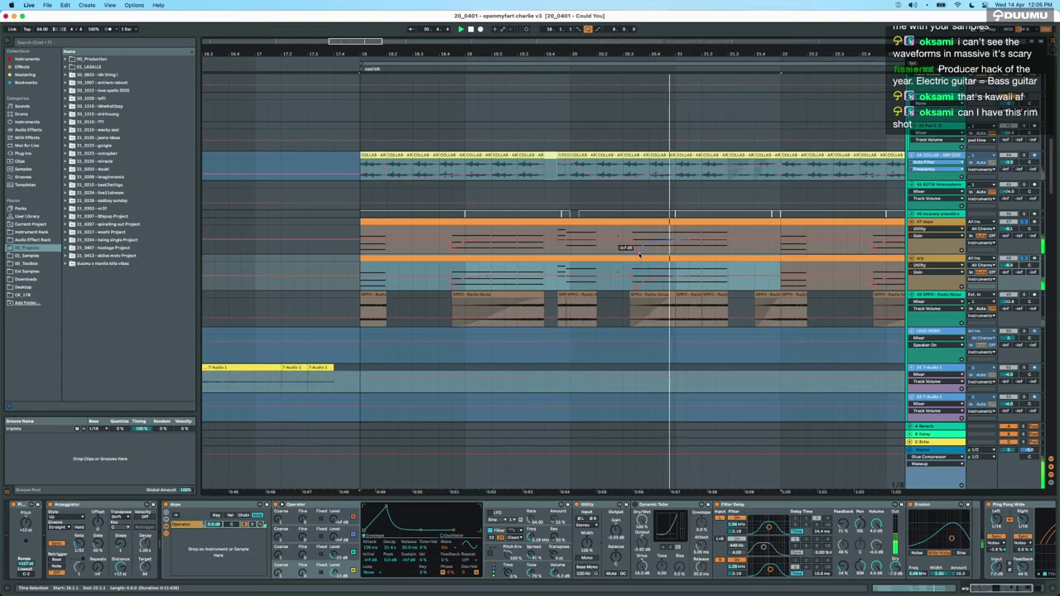
scroll(638, 255, up, 3)
scroll(630, 338, up, 5)
scroll(630, 338, down, 3)
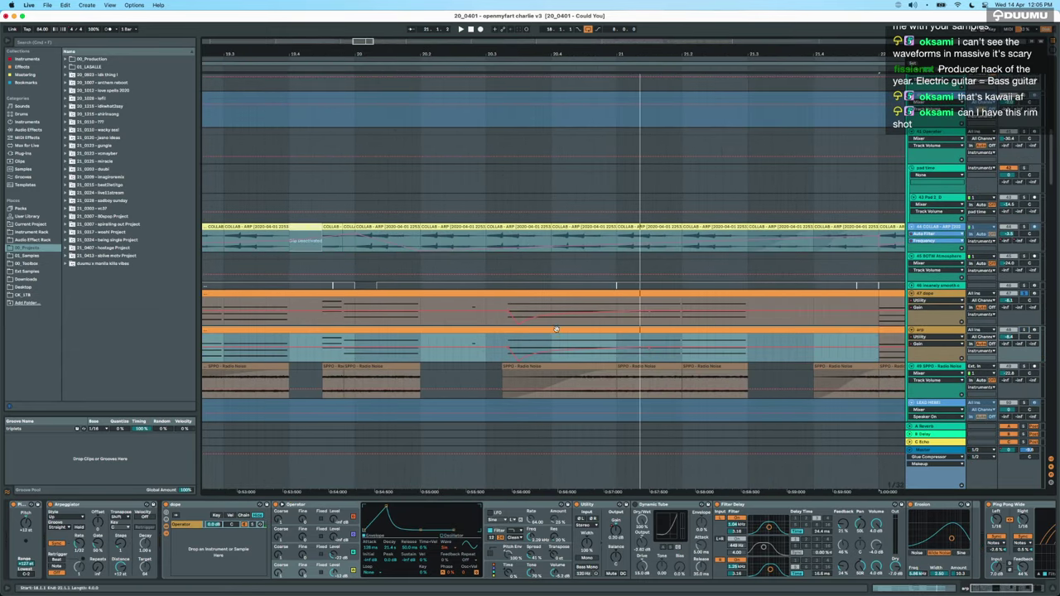
click(496, 327)
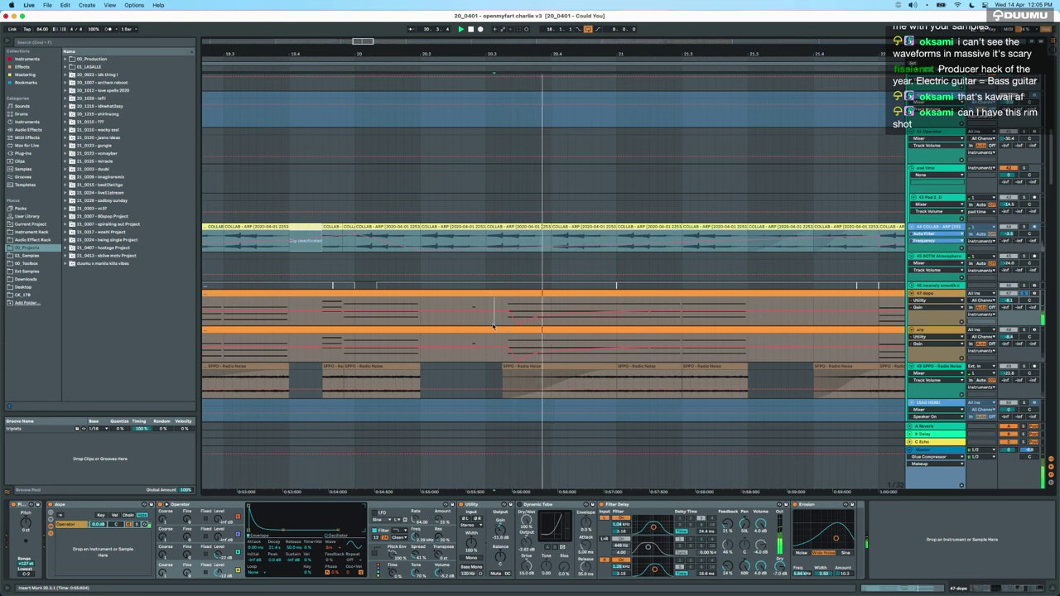
Solo the Operator track in the Bass group alongside dope and play them from 19.4.2.
scroll(492, 328, up, 10)
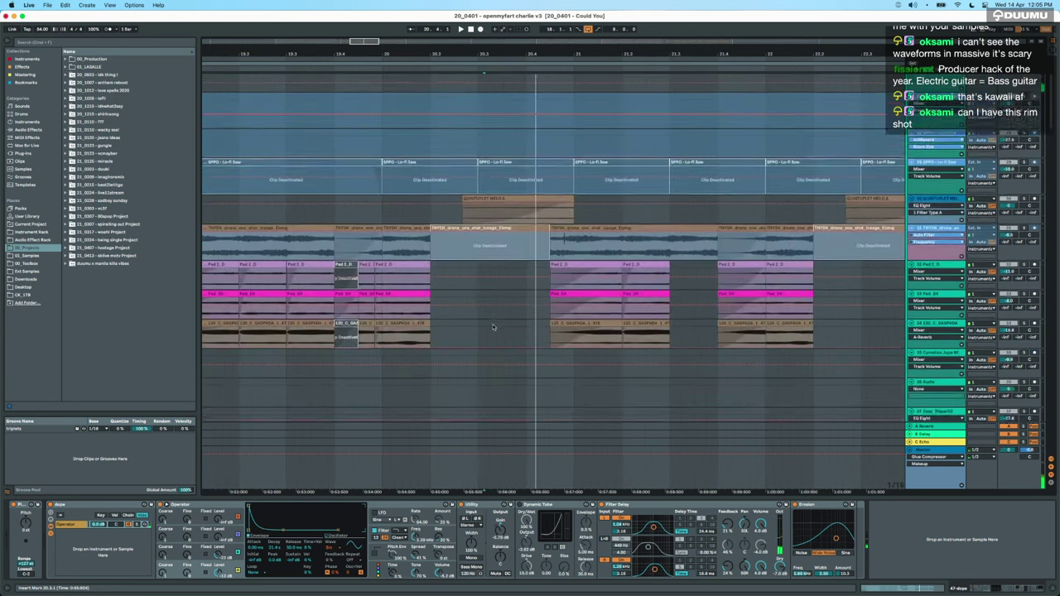
scroll(493, 327, down, 15)
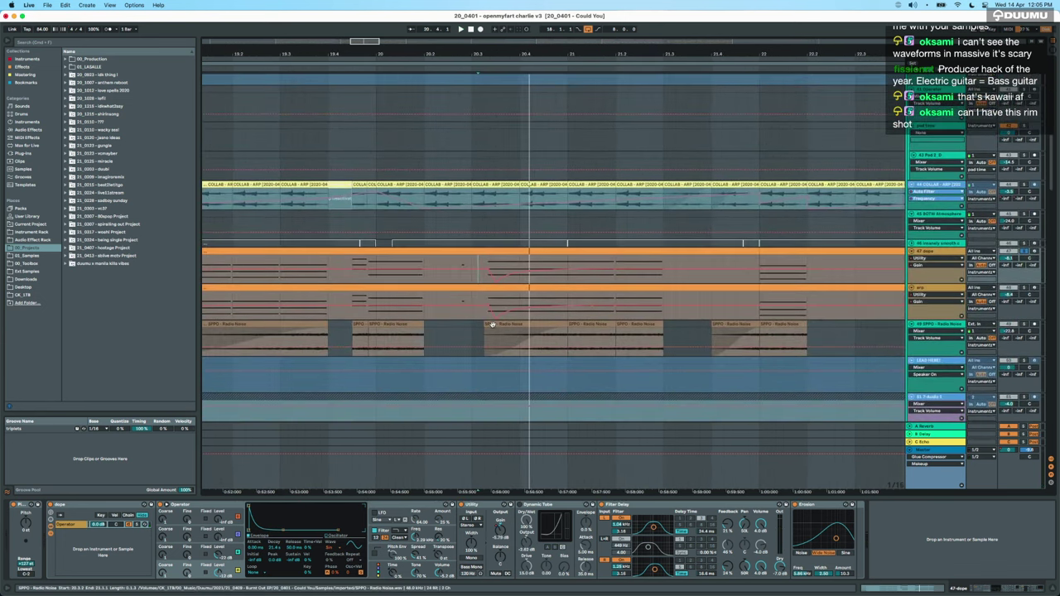
scroll(579, 325, down, 10)
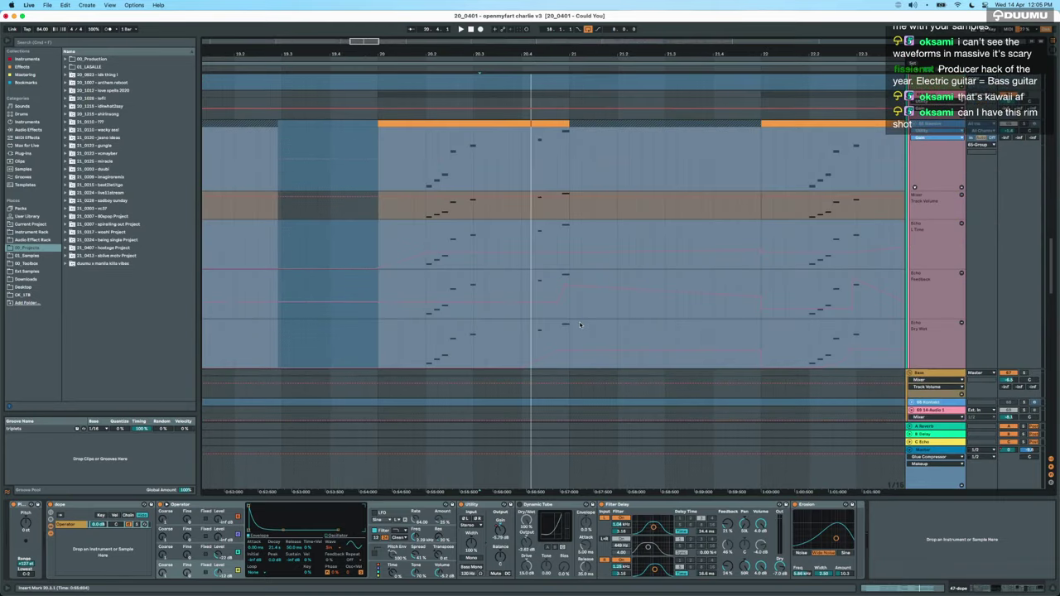
scroll(580, 325, down, 5)
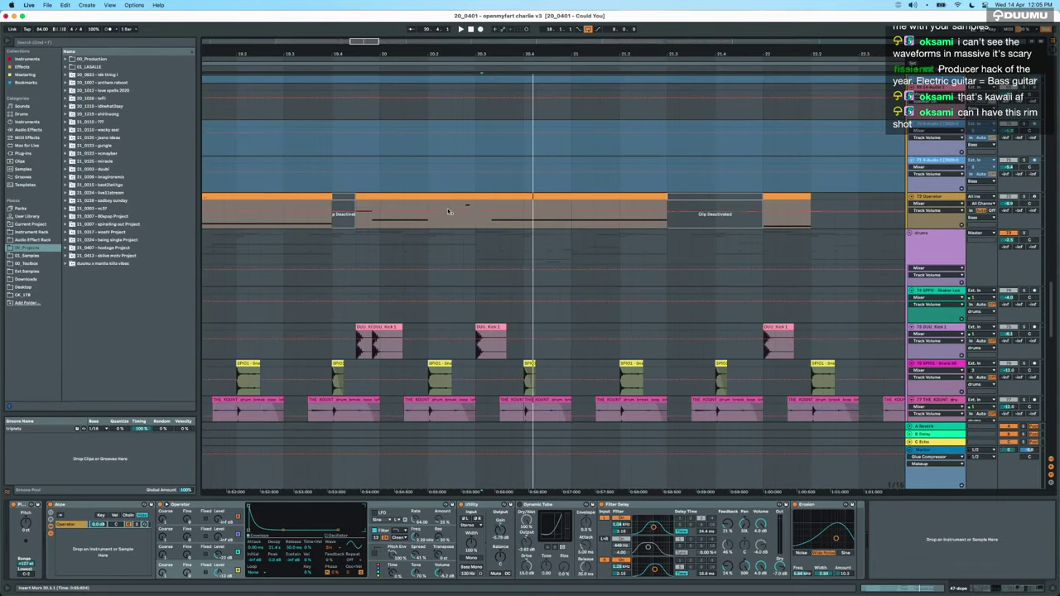
click(455, 240)
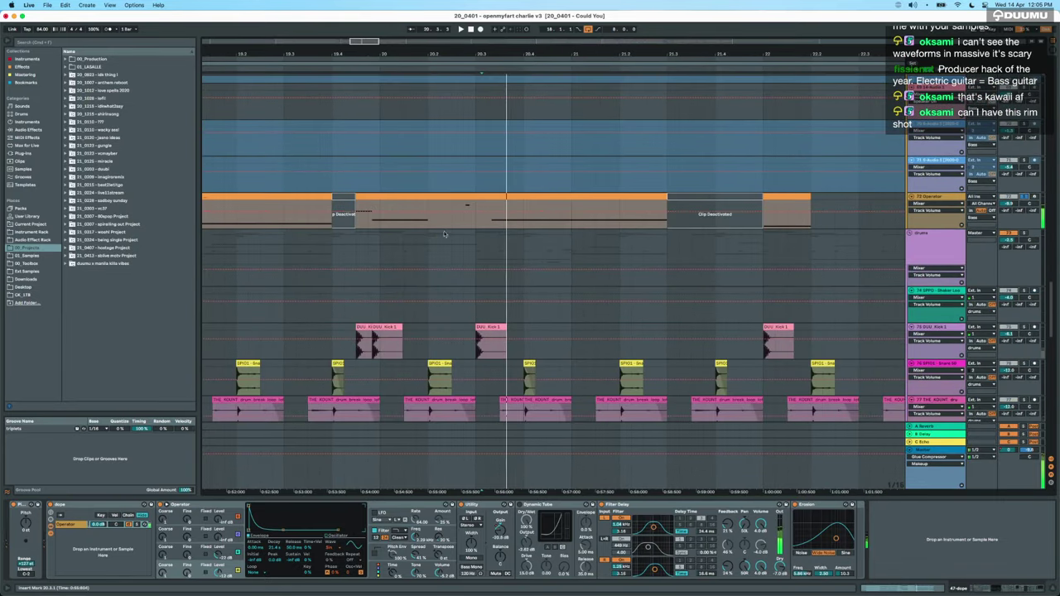
click(347, 228)
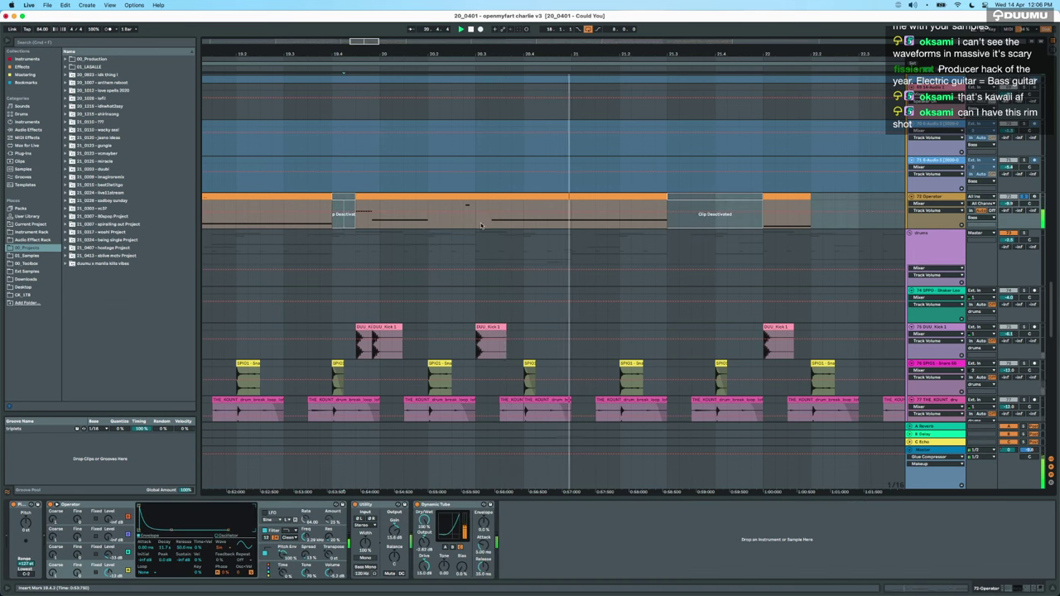
Hide the automation lanes and return to the COLLAB - ARP, dope and arp tracks in the cool bit section.
scroll(501, 226, up, 8)
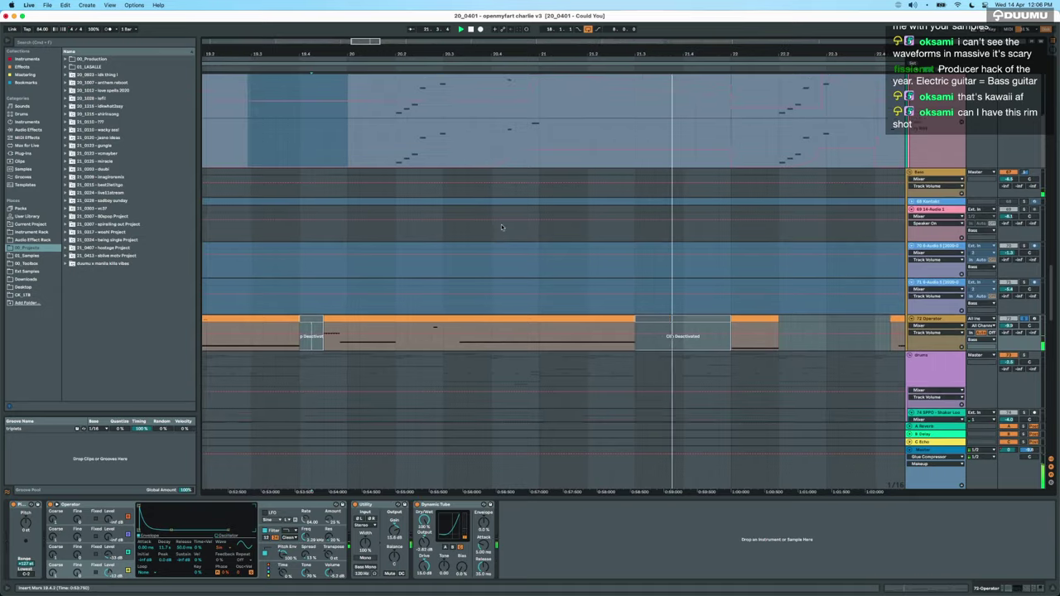
scroll(501, 226, up, 10)
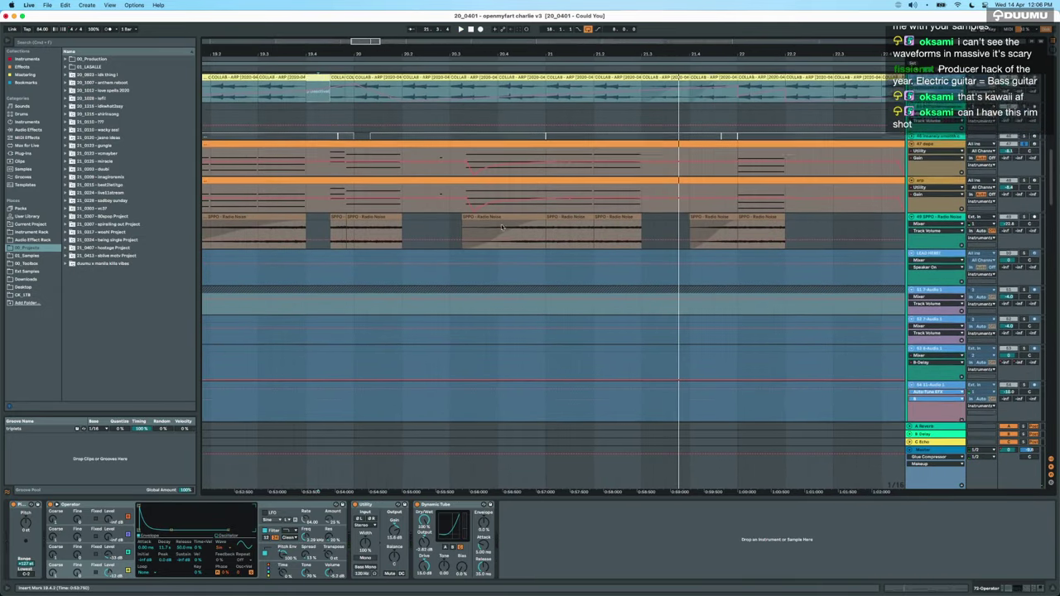
scroll(594, 187, up, 5)
scroll(594, 186, down, 6)
key(a)
scroll(595, 186, down, 4)
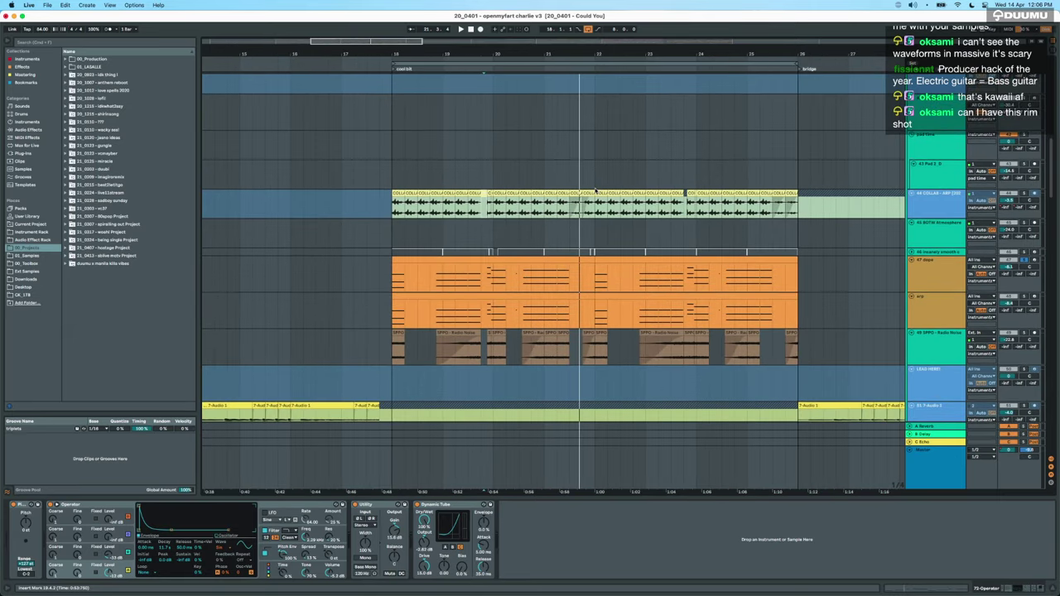
Select the dope track and play it soloed from the start of the cool bit section.
click(946, 278)
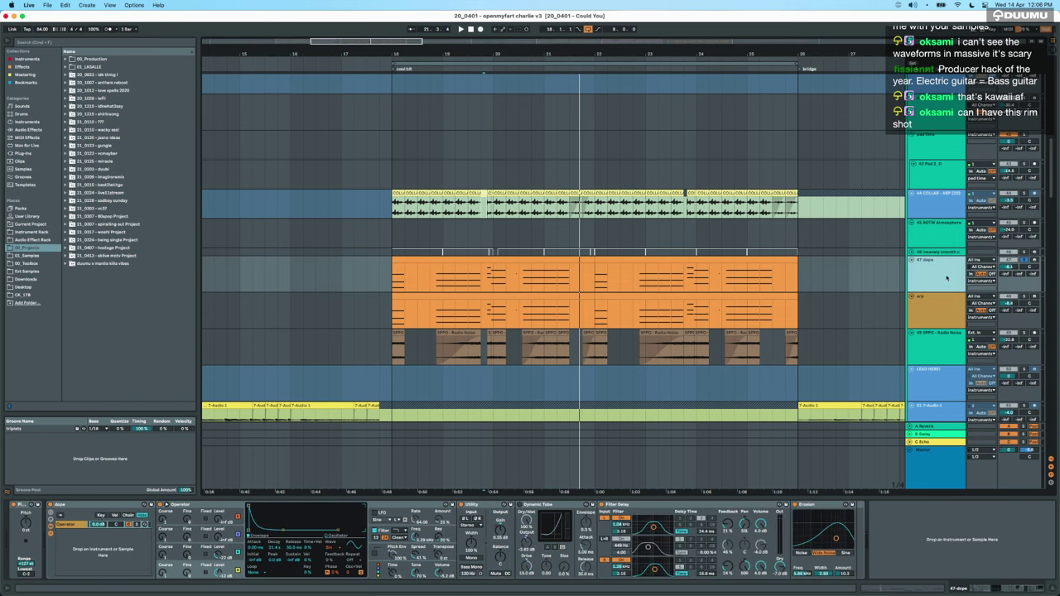
click(1025, 260)
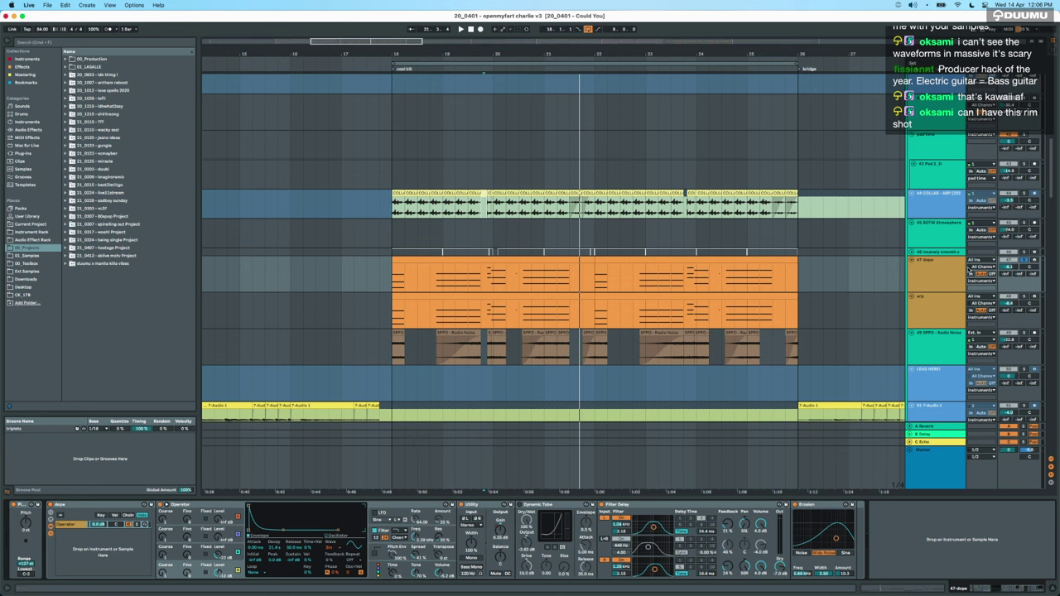
key(space)
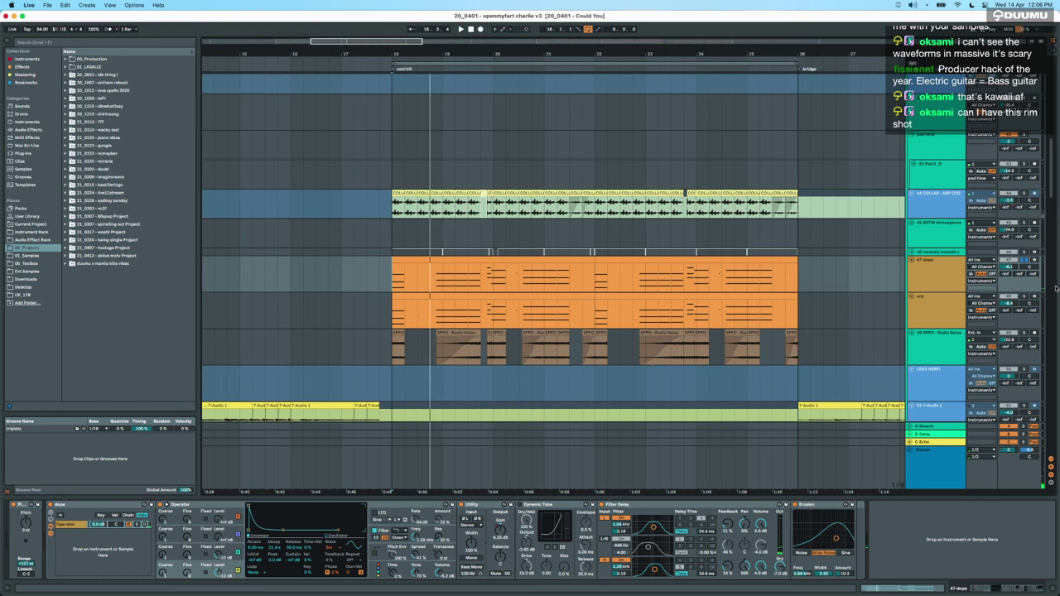
Solo the arp track, show its device chain through to the final delay, and play it from bar 18.
click(946, 308)
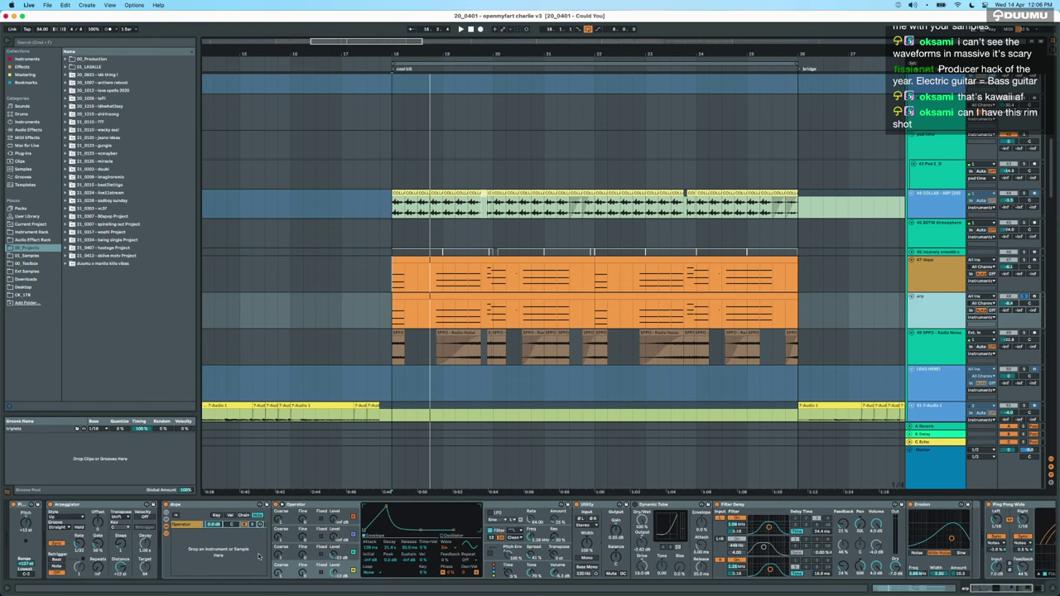
click(252, 557)
scroll(252, 557, right, 3)
scroll(238, 557, left, 3)
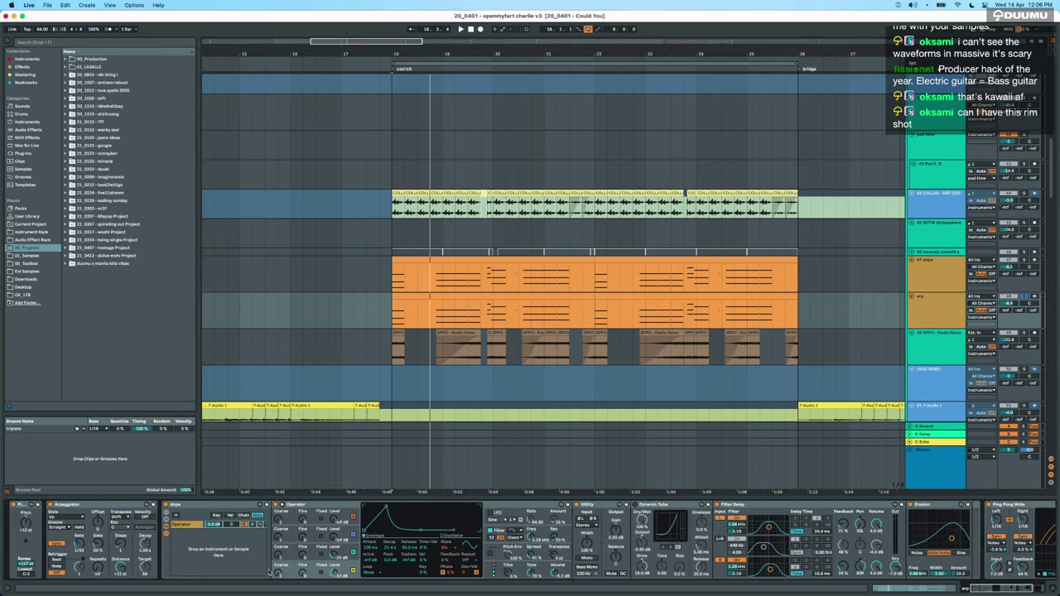
scroll(269, 570, right, 4)
key(space)
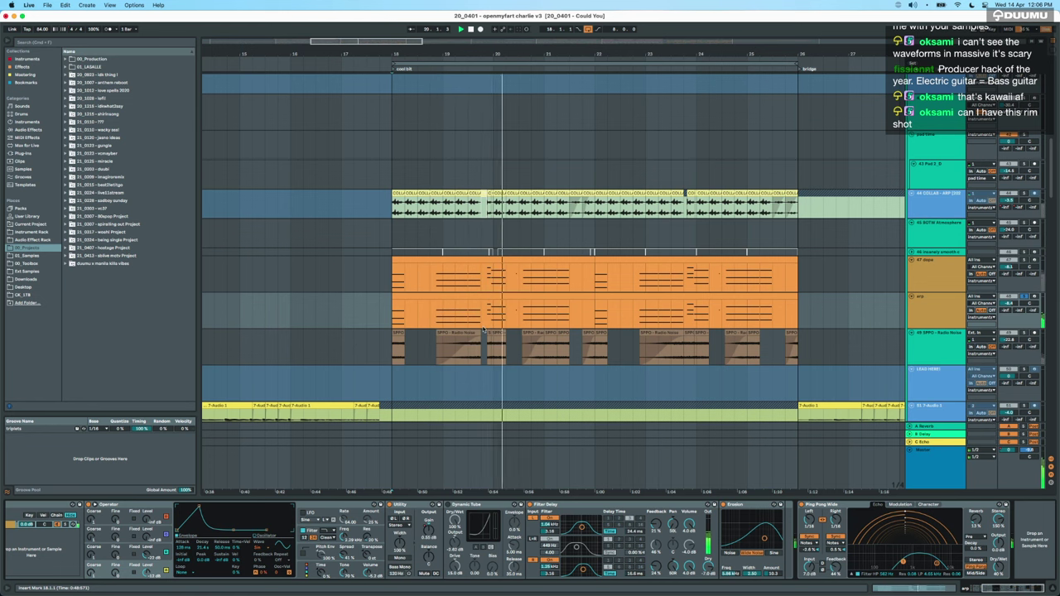
Solo the two Pad tracks and the C_GASPADA track together.
scroll(498, 353, up, 3)
scroll(498, 353, down, 15)
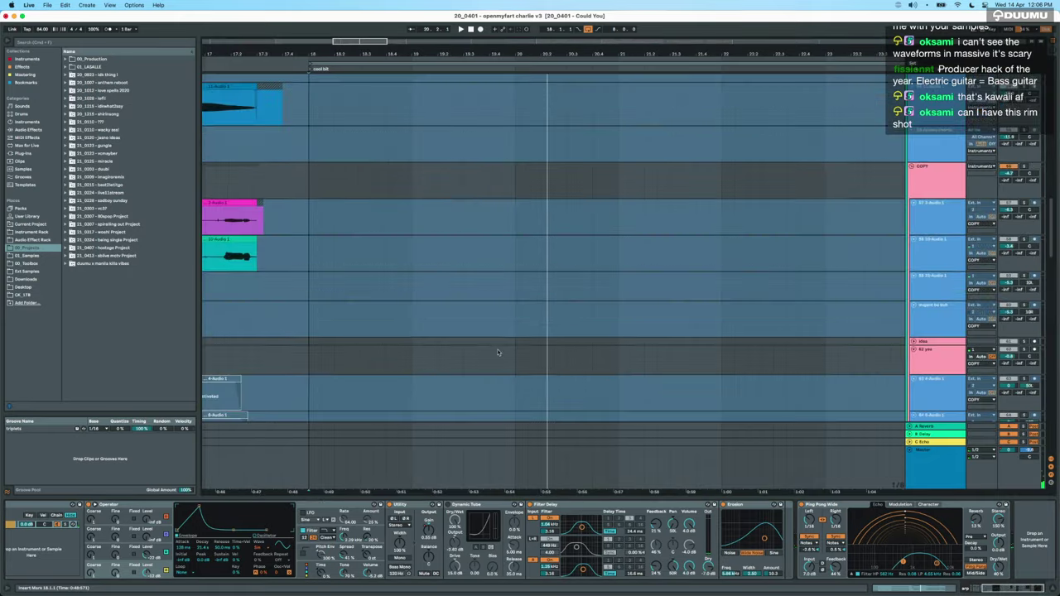
scroll(497, 352, up, 15)
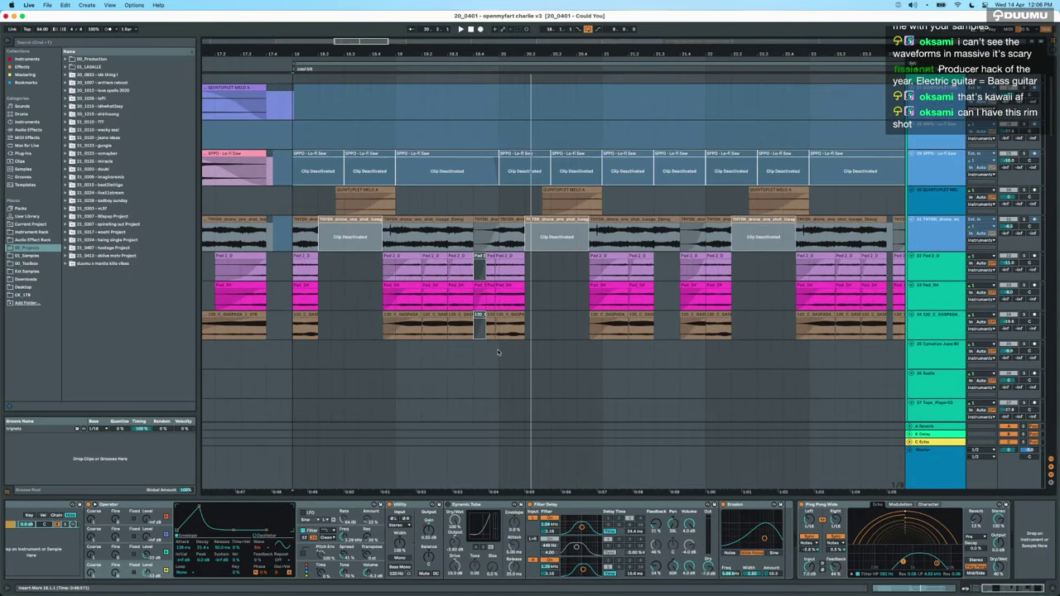
click(940, 280)
shift+click(960, 317)
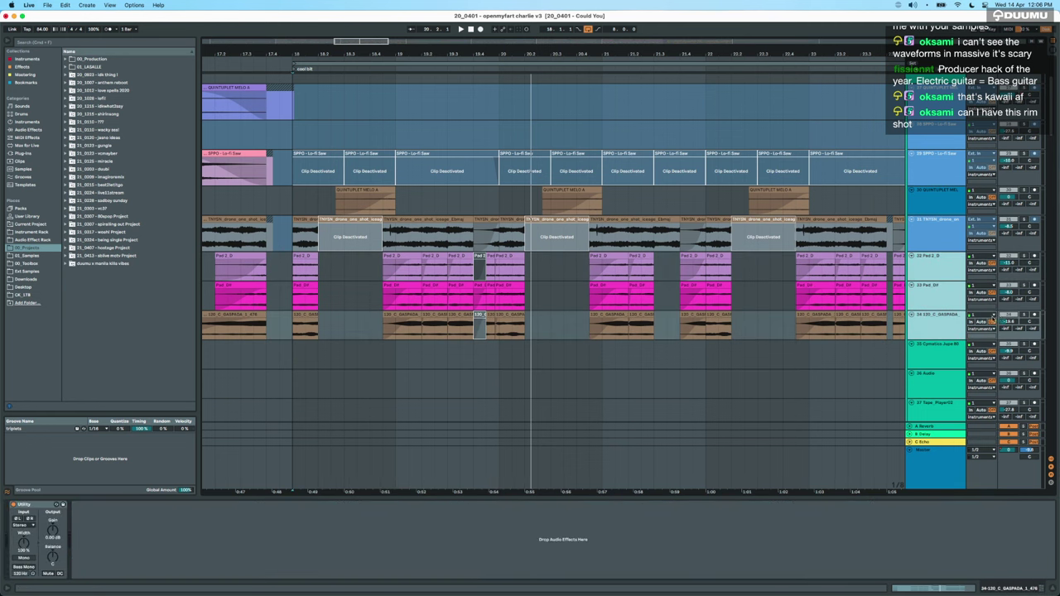
click(1029, 315)
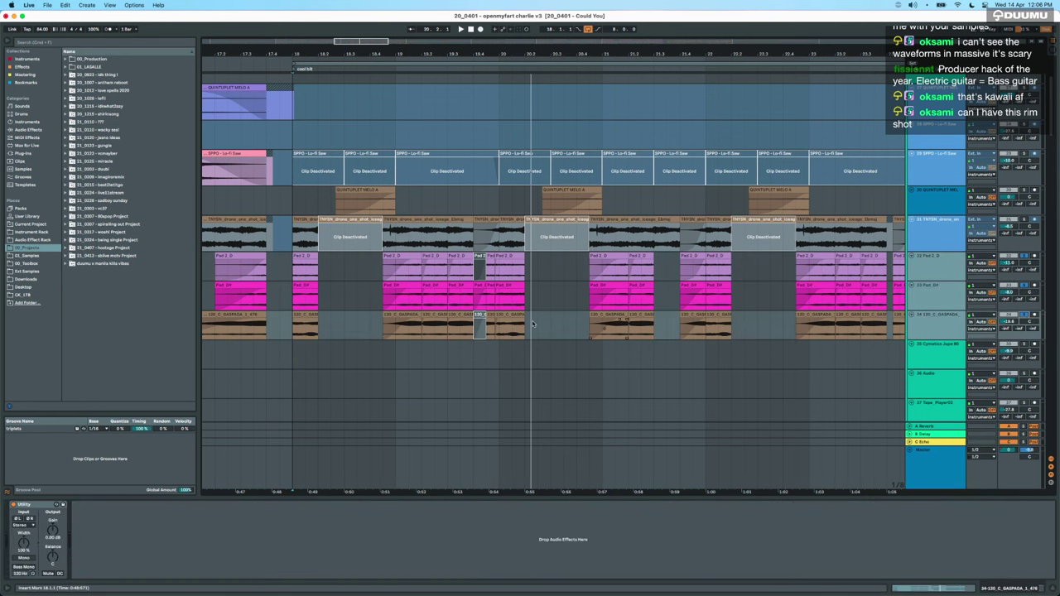
Compare the Operator bass clip's timing with the pad layers, and play the soloed pads from the second C_GASPADA clip in bar 19.
scroll(443, 319, up, 3)
scroll(443, 319, down, 15)
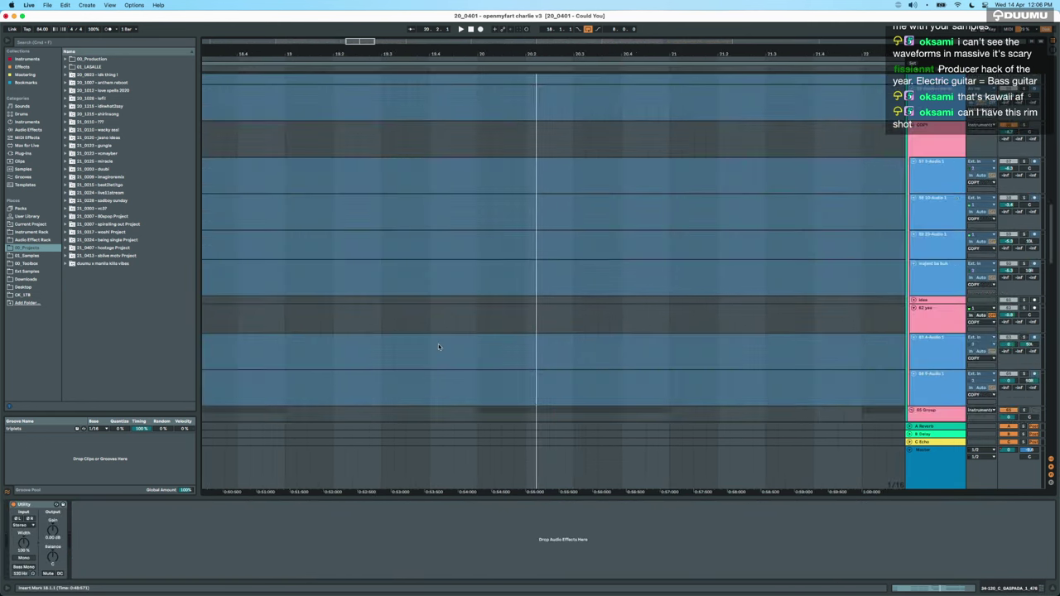
scroll(439, 346, down, 5)
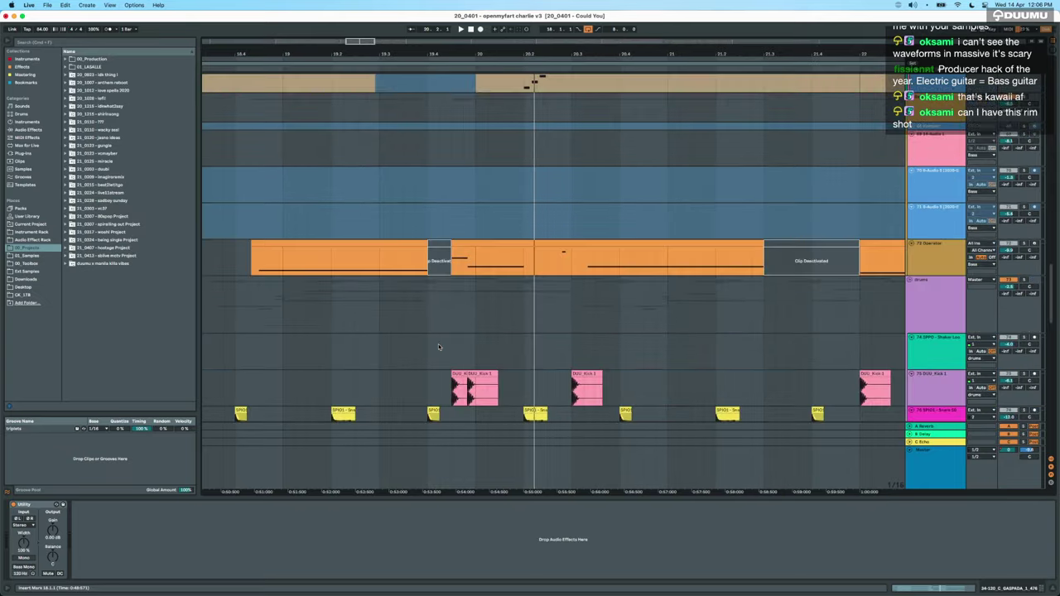
click(468, 272)
scroll(468, 272, up, 15)
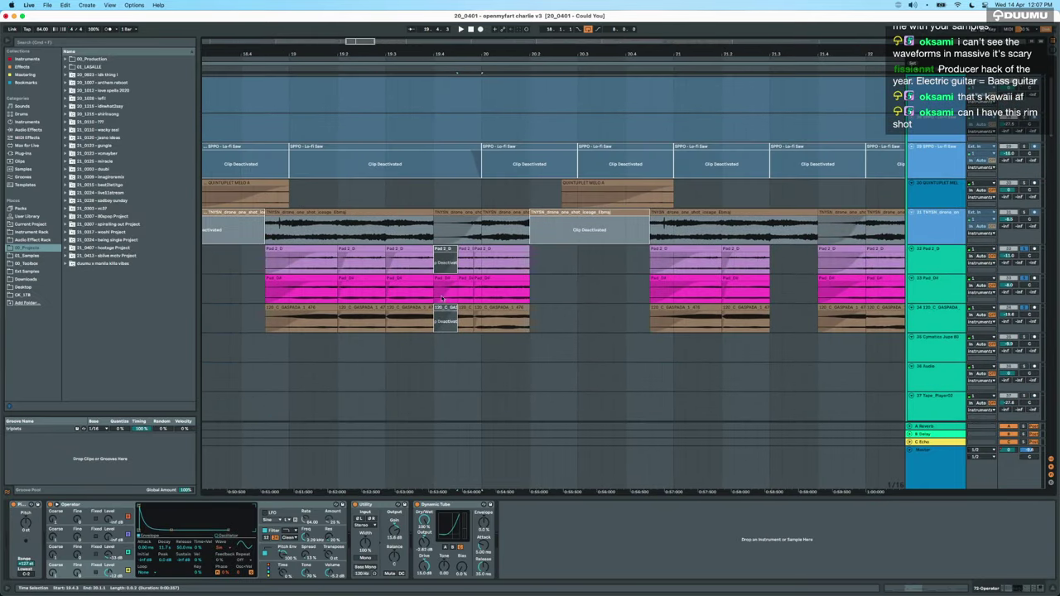
click(361, 312)
key(space)
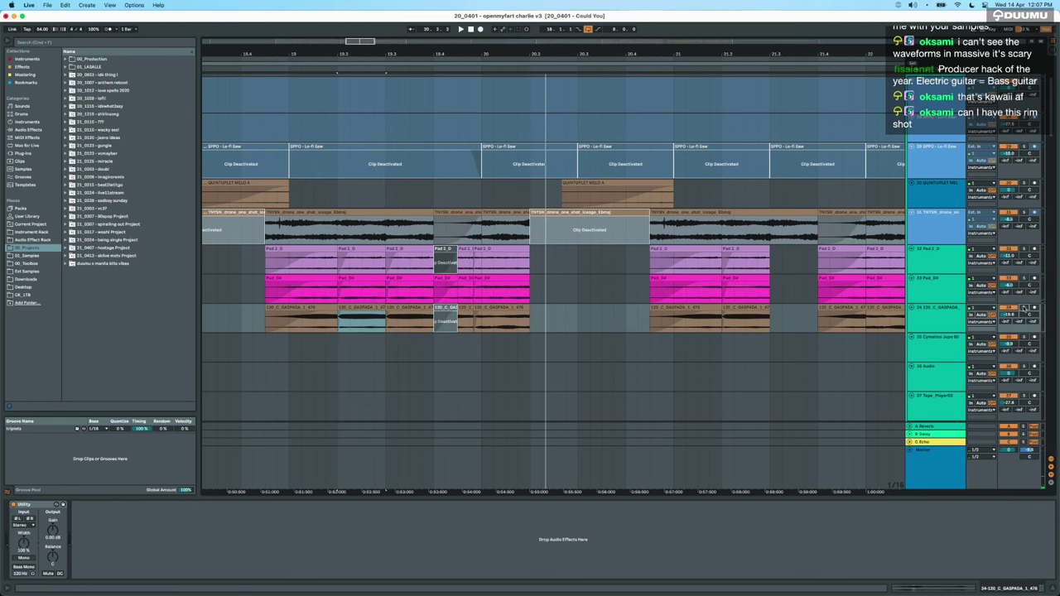
Select the COLLAB - ARP track above dope to display its device chain.
scroll(503, 401, down, 5)
scroll(503, 401, up, 3)
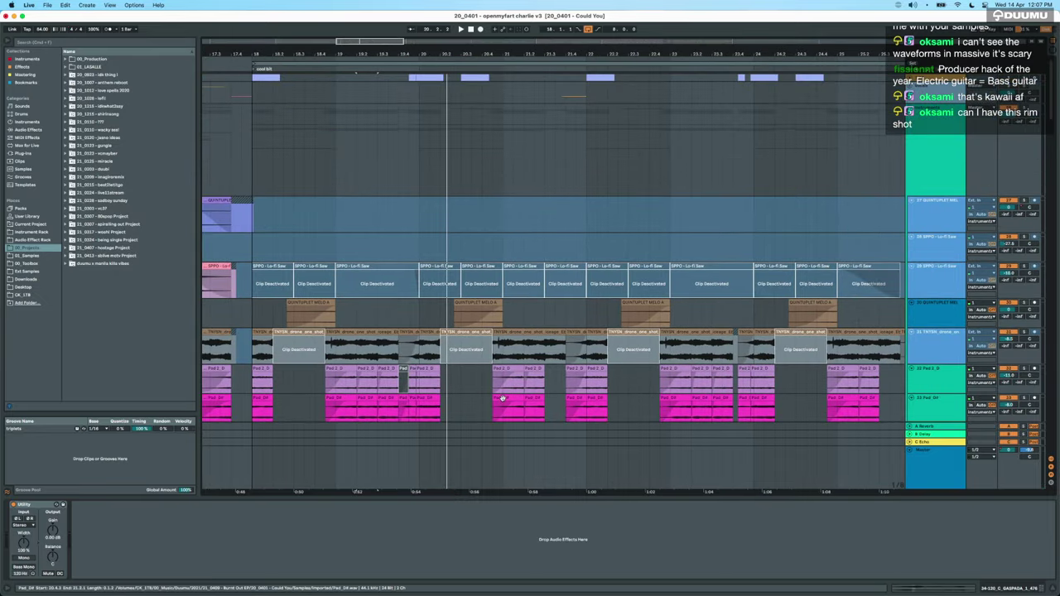
scroll(502, 399, down, 10)
scroll(503, 401, down, 5)
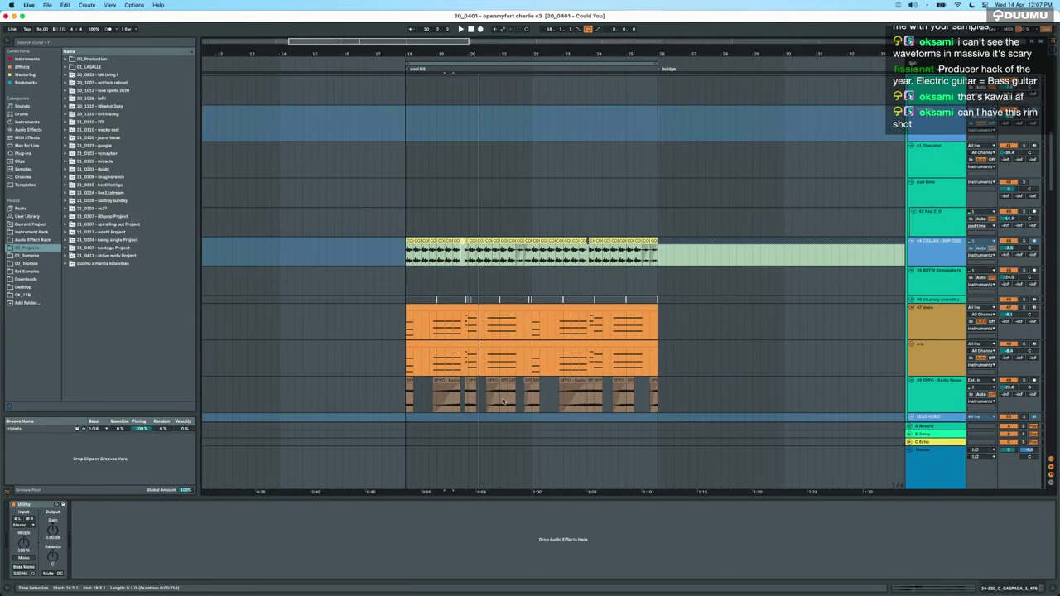
scroll(671, 228, down, 1)
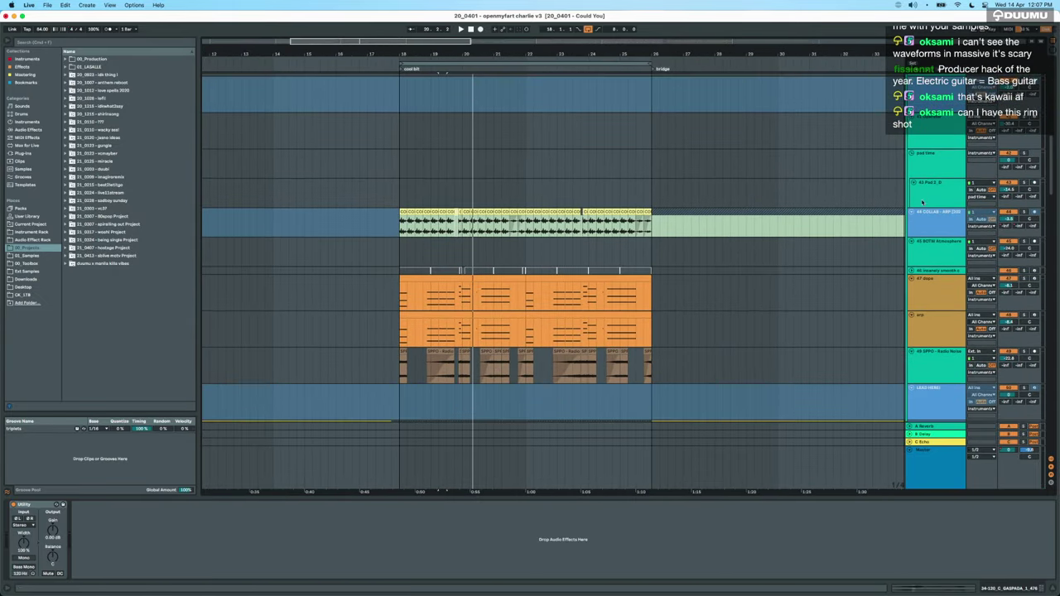
click(1005, 213)
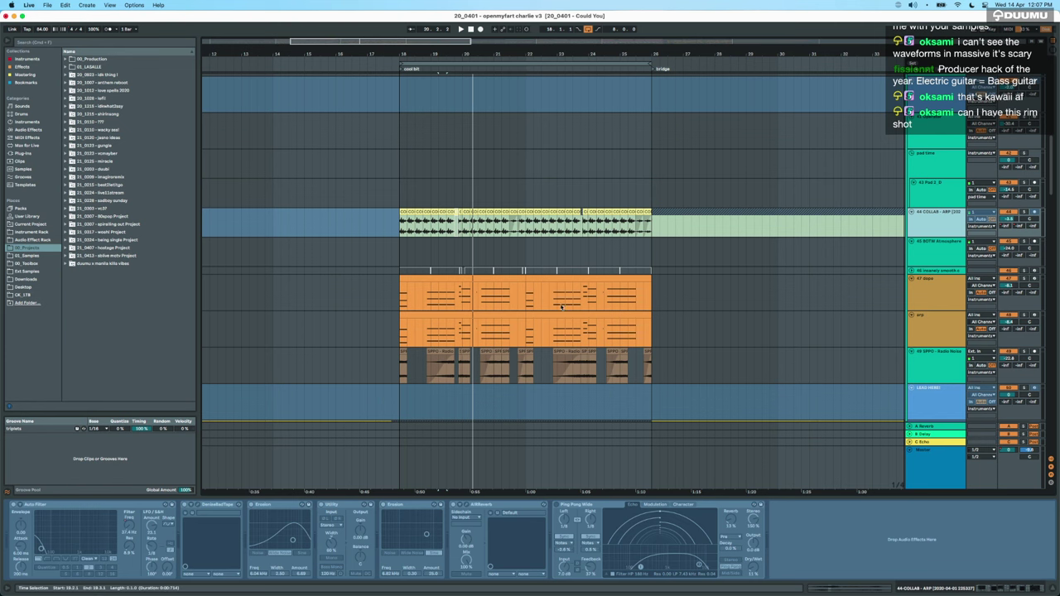
Play the full cool bit section from 18.1.1 while viewing the bass, drum and percussion tracks.
scroll(740, 341, down, 20)
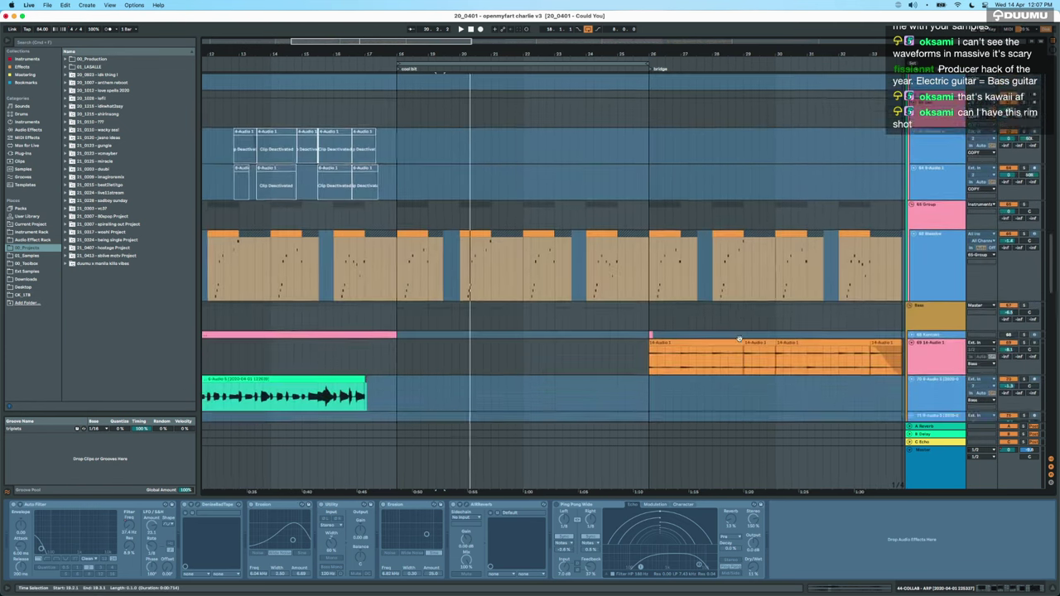
scroll(740, 340, up, 10)
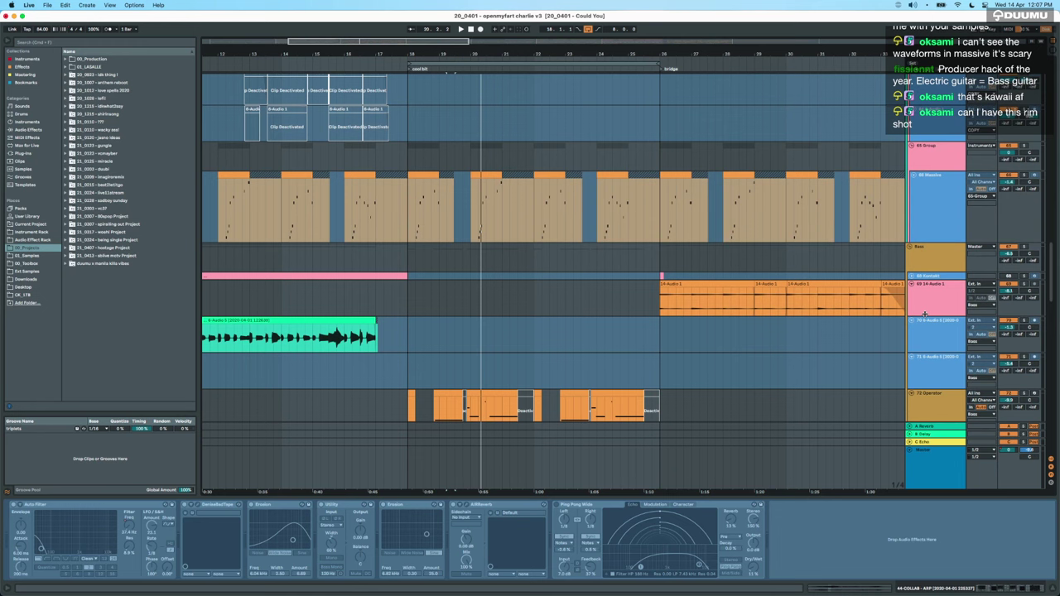
click(413, 377)
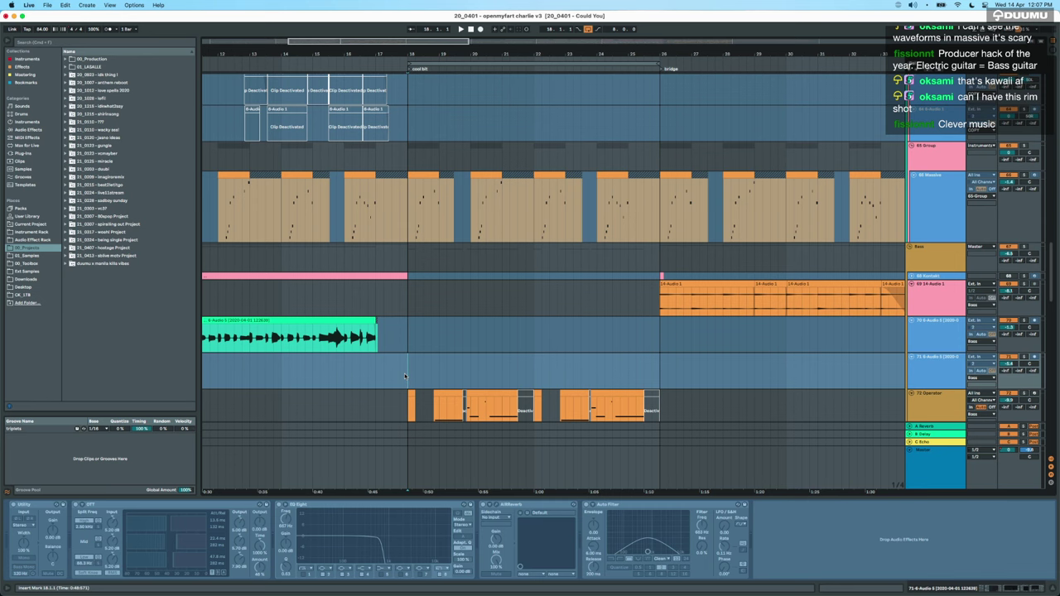
scroll(404, 375, down, 3)
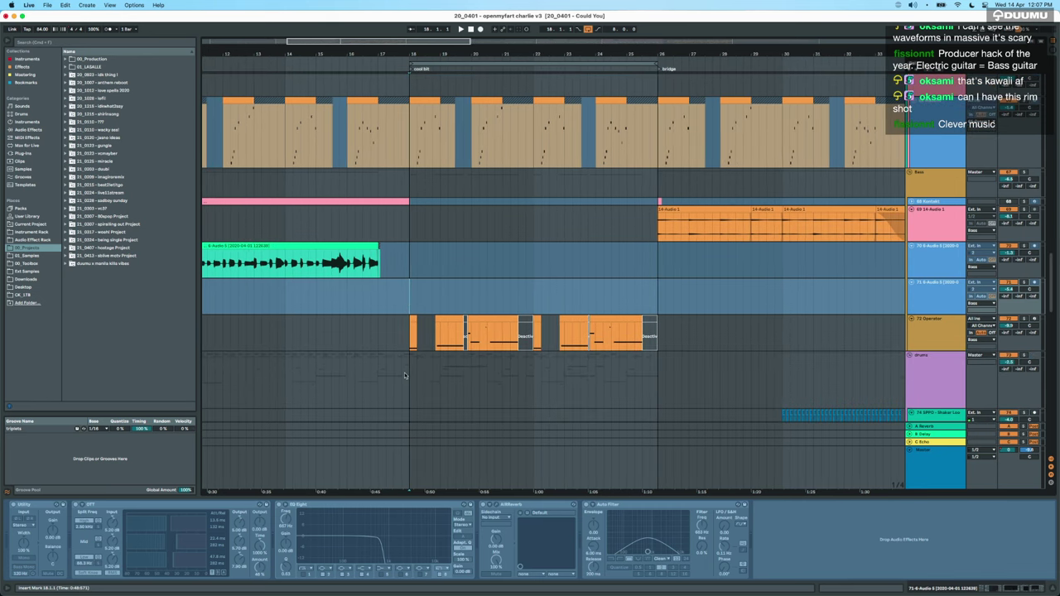
key(space)
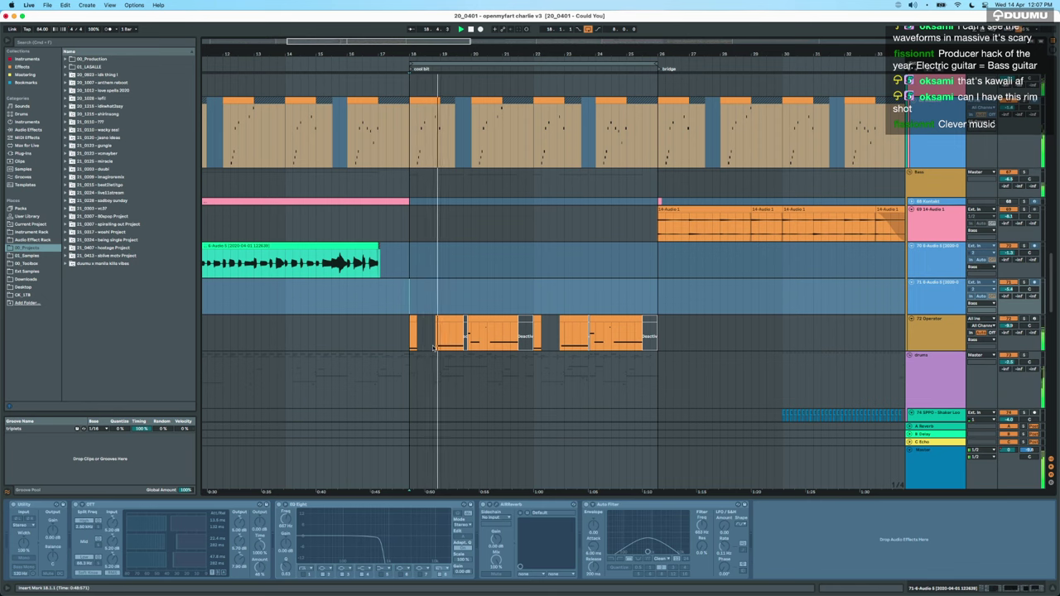
scroll(432, 348, down, 8)
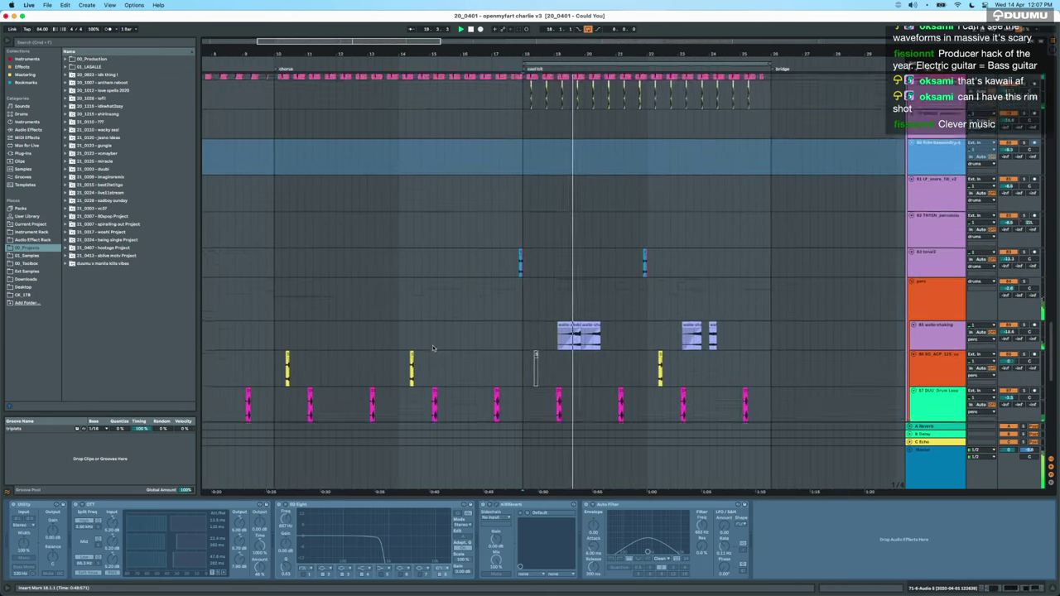
scroll(524, 333, up, 5)
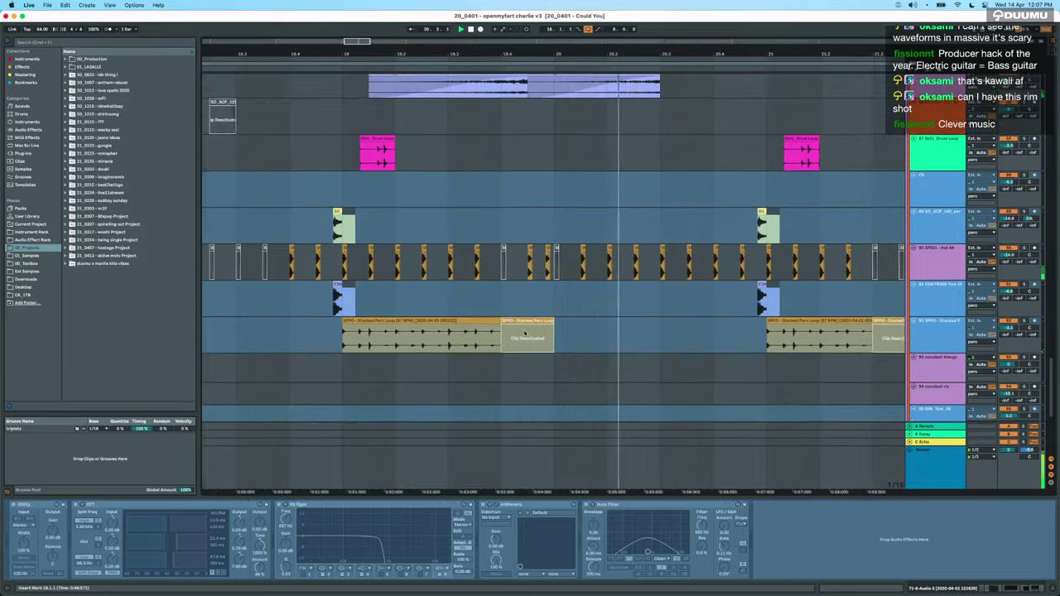
scroll(525, 333, up, 15)
key(space)
Examine the instrument, vocal and bass tracks around 23.4.1 and into the bridge.
scroll(524, 333, up, 10)
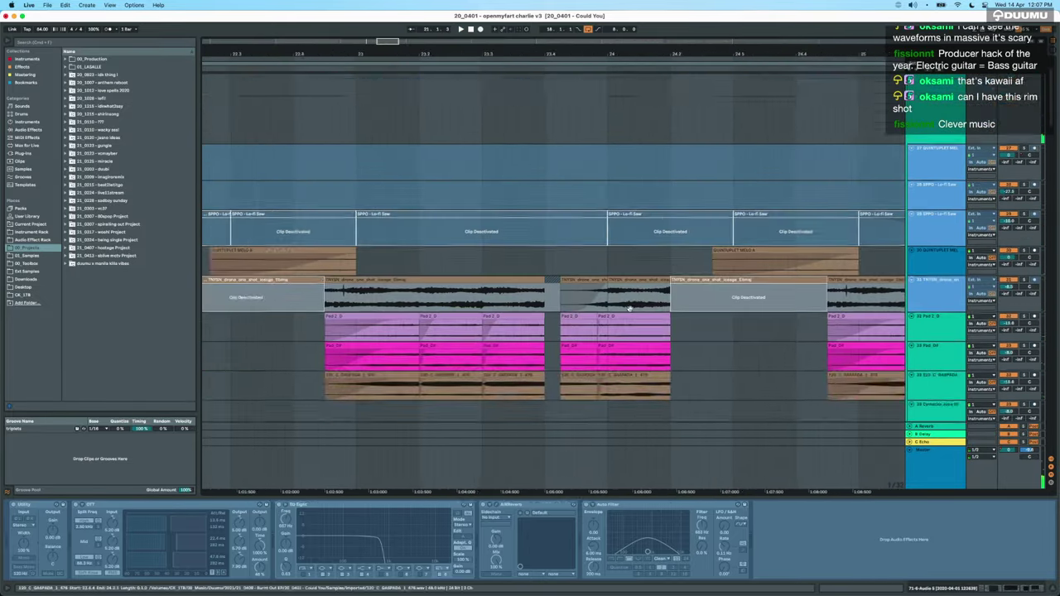
scroll(630, 323, down, 6)
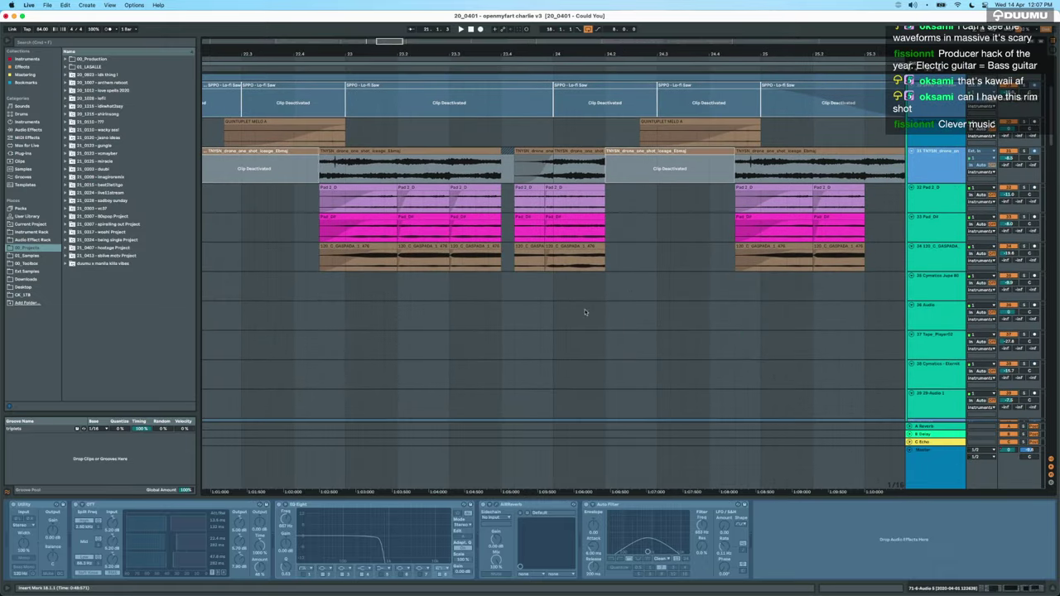
click(513, 295)
scroll(513, 297, down, 2)
scroll(511, 296, down, 5)
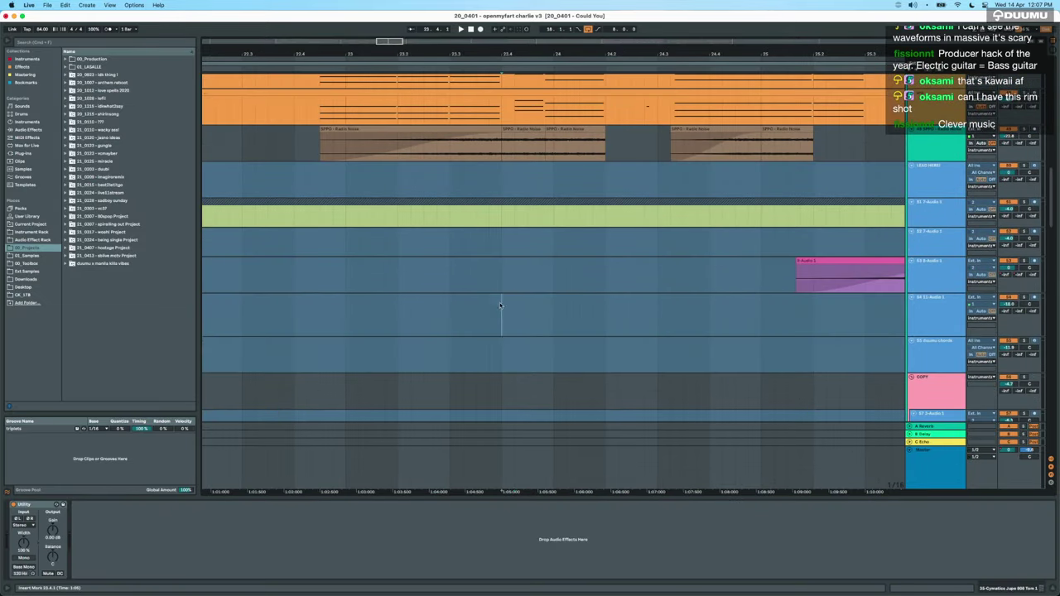
click(500, 305)
scroll(500, 305, down, 5)
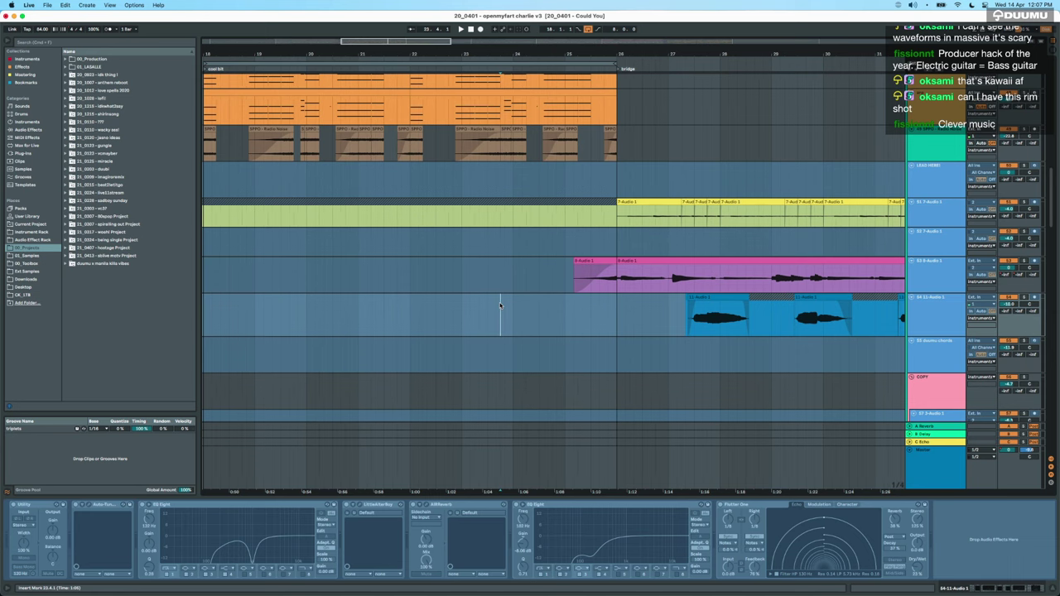
scroll(499, 304, down, 8)
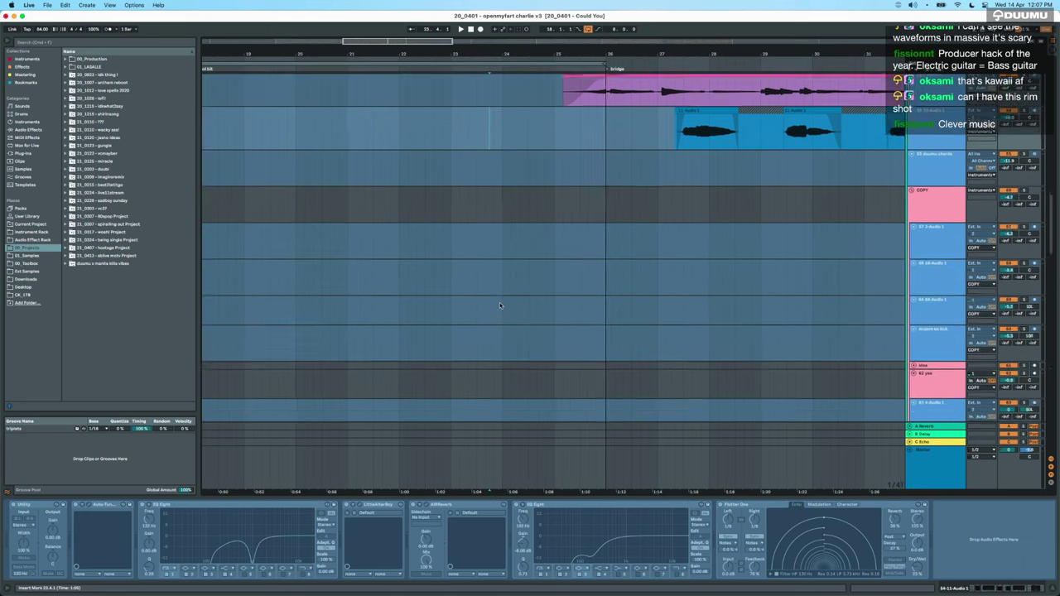
scroll(500, 303, down, 4)
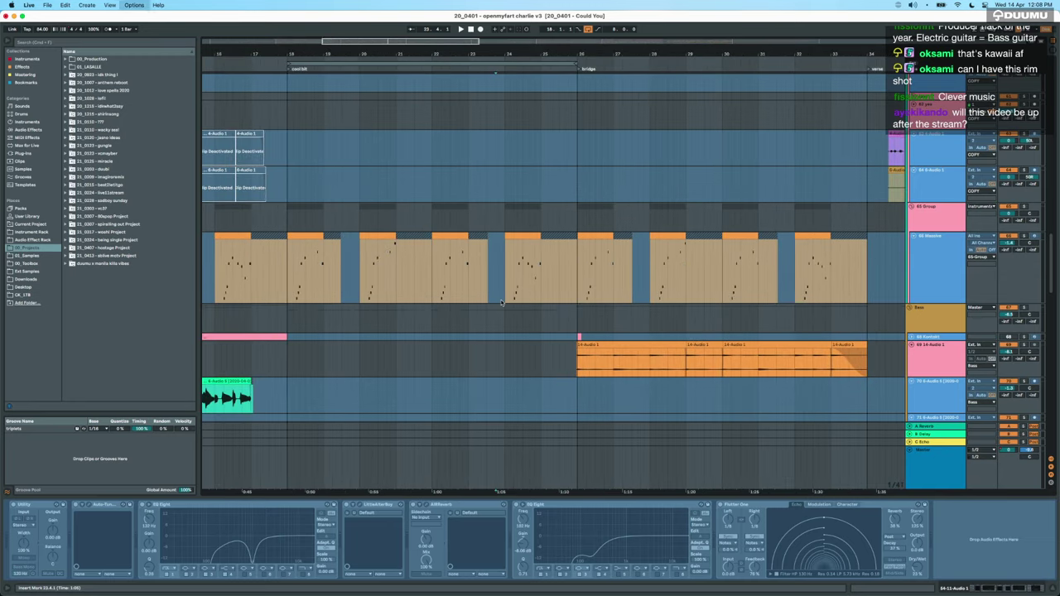
Play the Operator bass and drums from 19.4.3, and select a short range at the start of the second kick clip.
scroll(501, 303, down, 10)
scroll(331, 294, up, 4)
scroll(328, 294, up, 5)
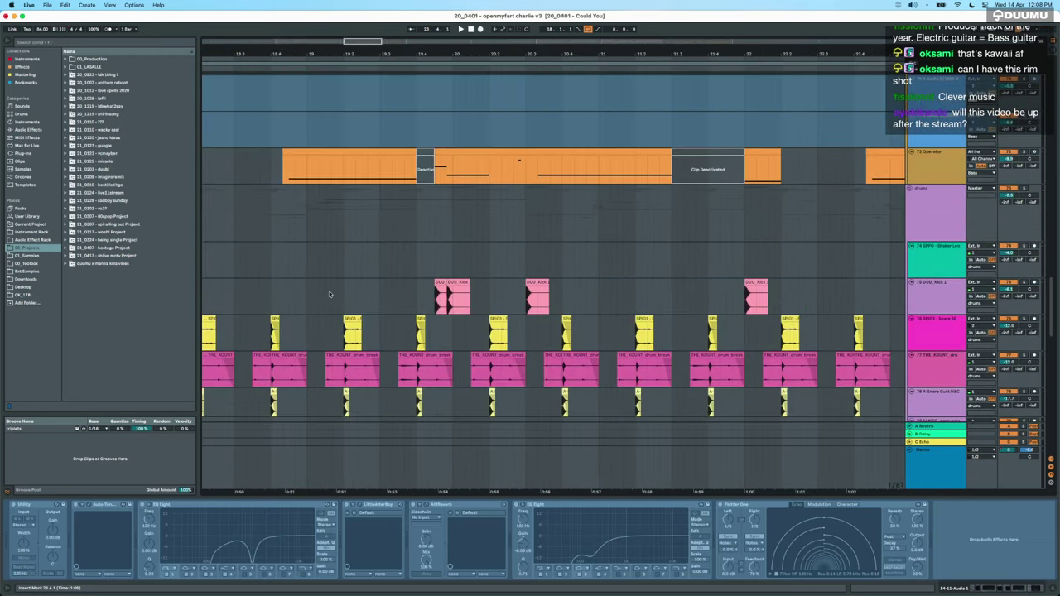
scroll(348, 293, up, 3)
scroll(418, 293, up, 6)
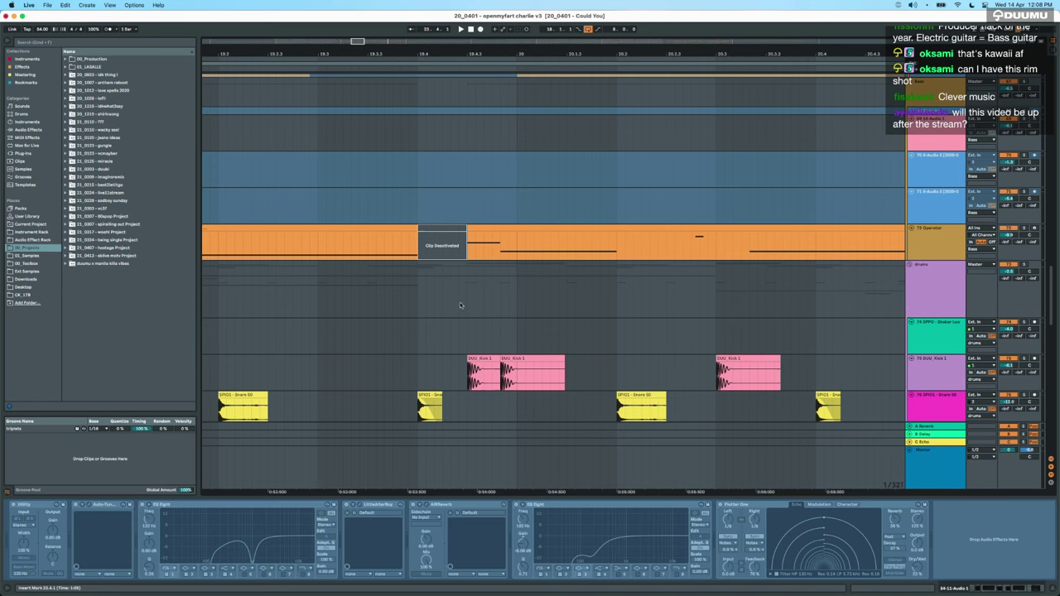
click(460, 305)
scroll(465, 303, down, 6)
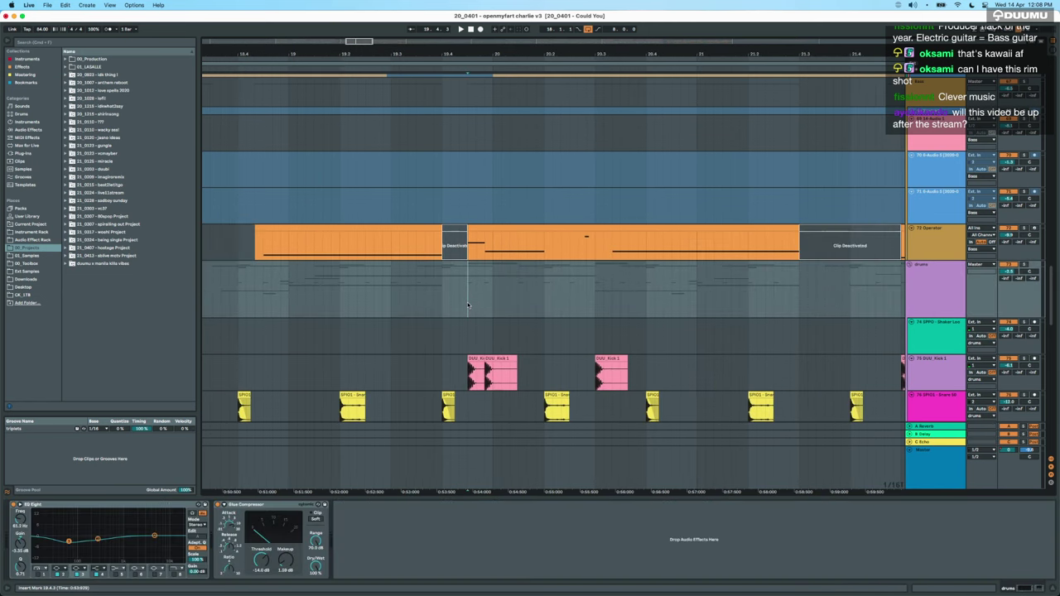
key(space)
scroll(480, 347, up, 8)
drag(417, 306, 536, 311)
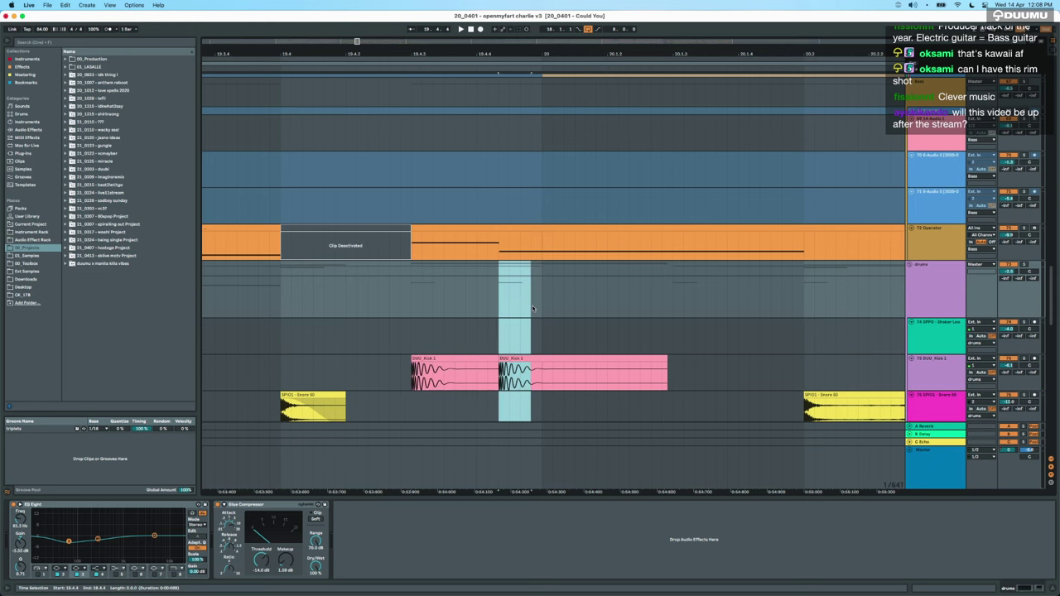
Select a short range on the kick track at 23.4.2, covering the first kick clip of the group before the bridge.
scroll(537, 311, down, 10)
click(487, 298)
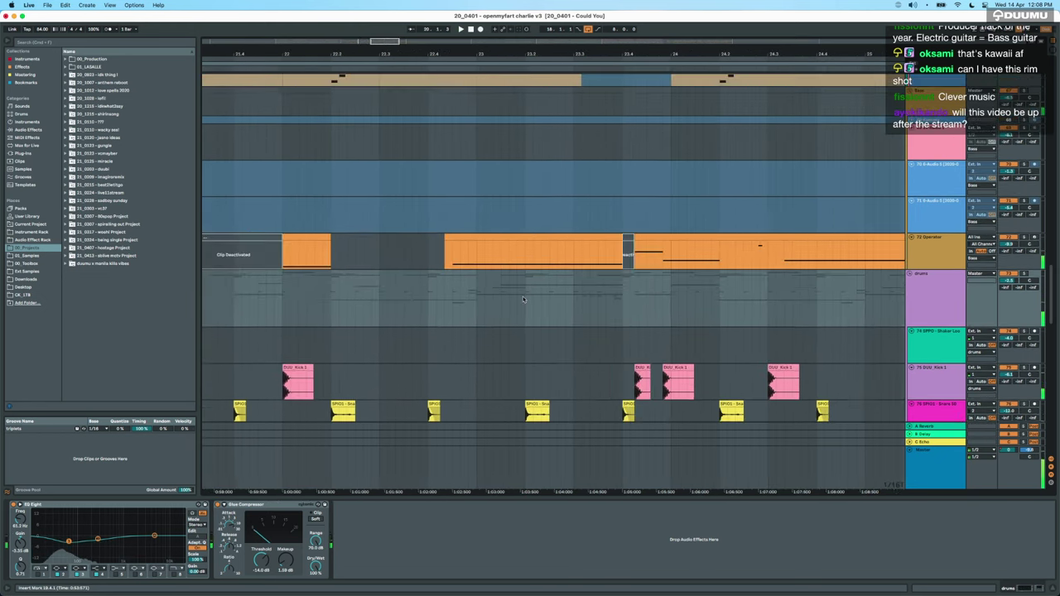
scroll(523, 300, right, 5)
scroll(524, 300, up, 1)
scroll(523, 300, left, 2)
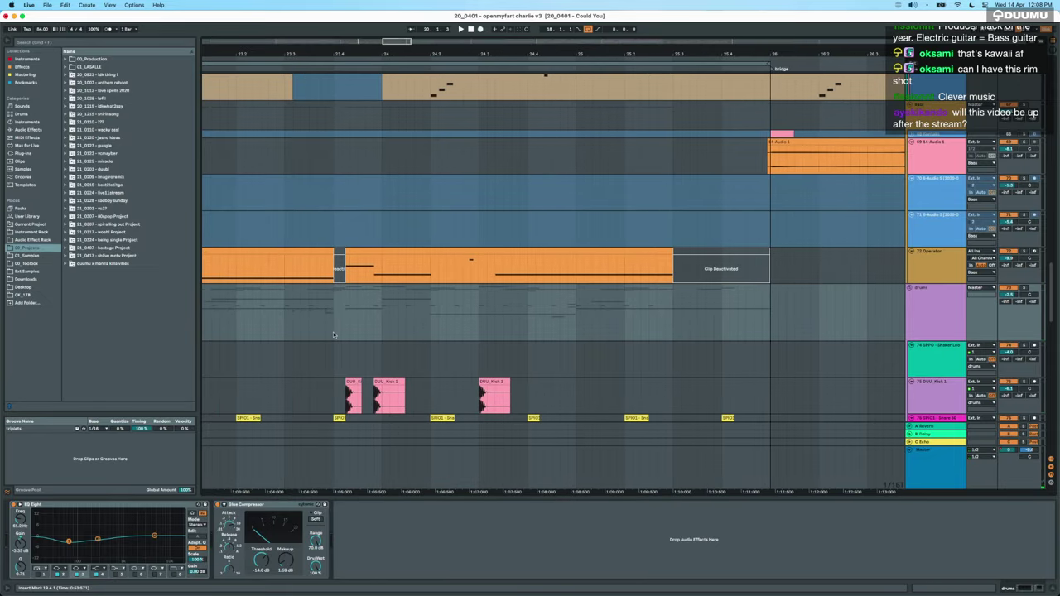
drag(342, 384, 371, 393)
scroll(367, 393, up, 10)
scroll(367, 396, up, 6)
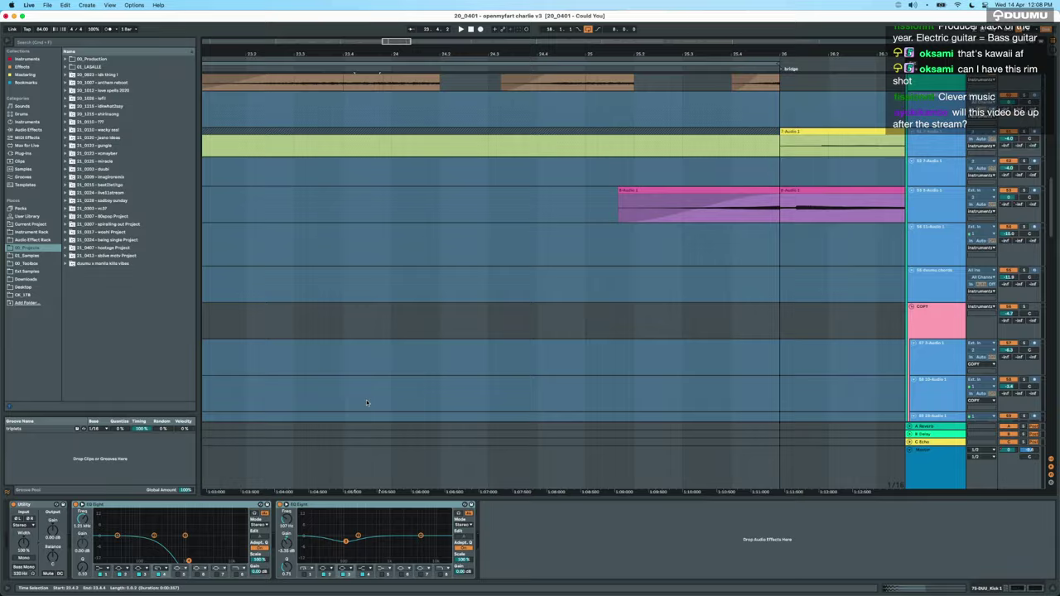
scroll(366, 400, down, 10)
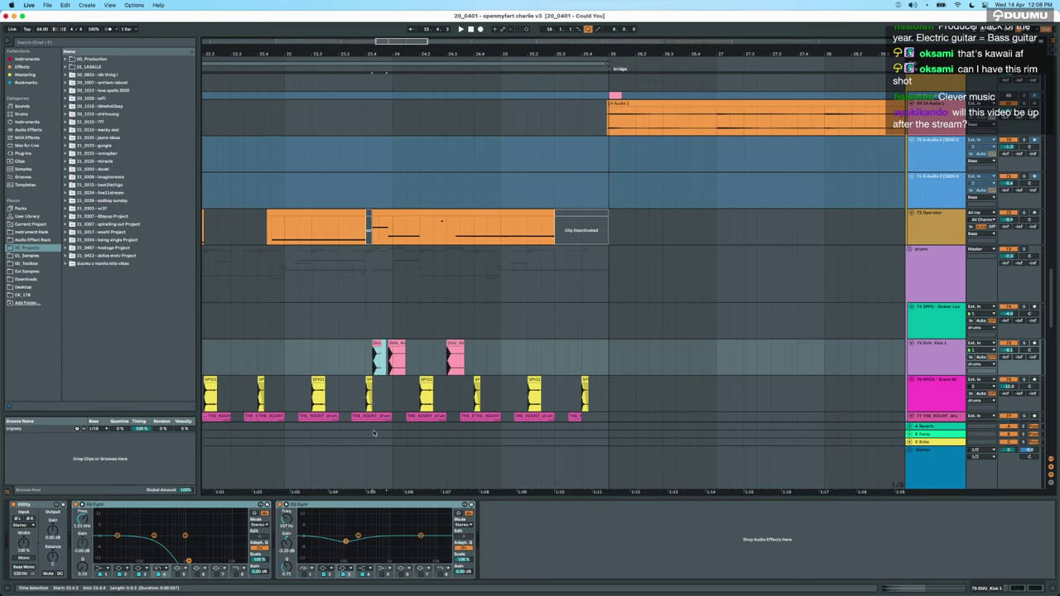
Play the kick, snare and Operator parts from shortly before the 23.4.2 kick clip.
click(312, 354)
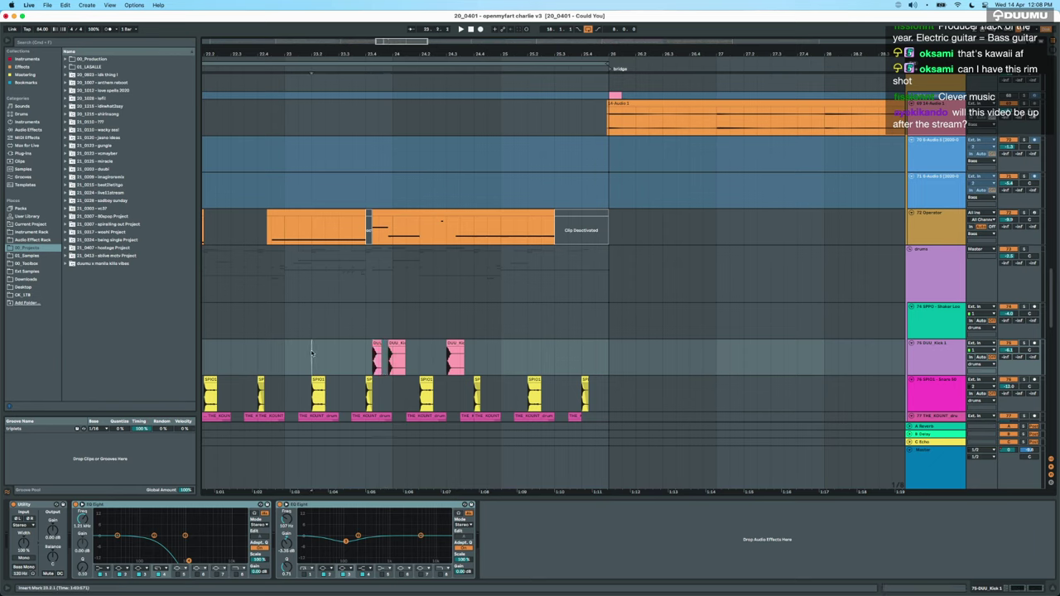
key(space)
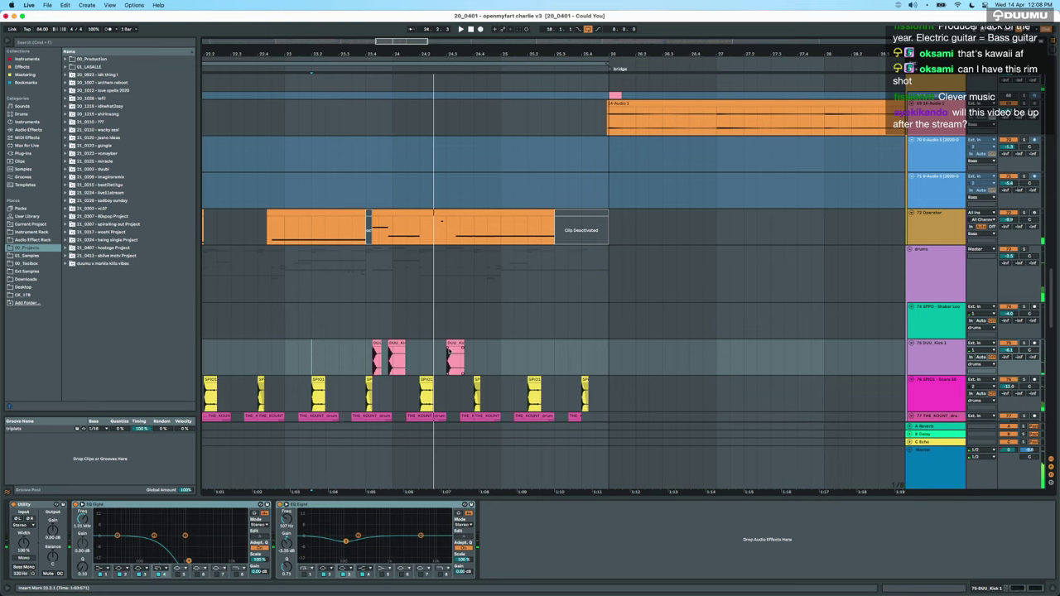
scroll(447, 352, up, 5)
scroll(450, 351, left, 3)
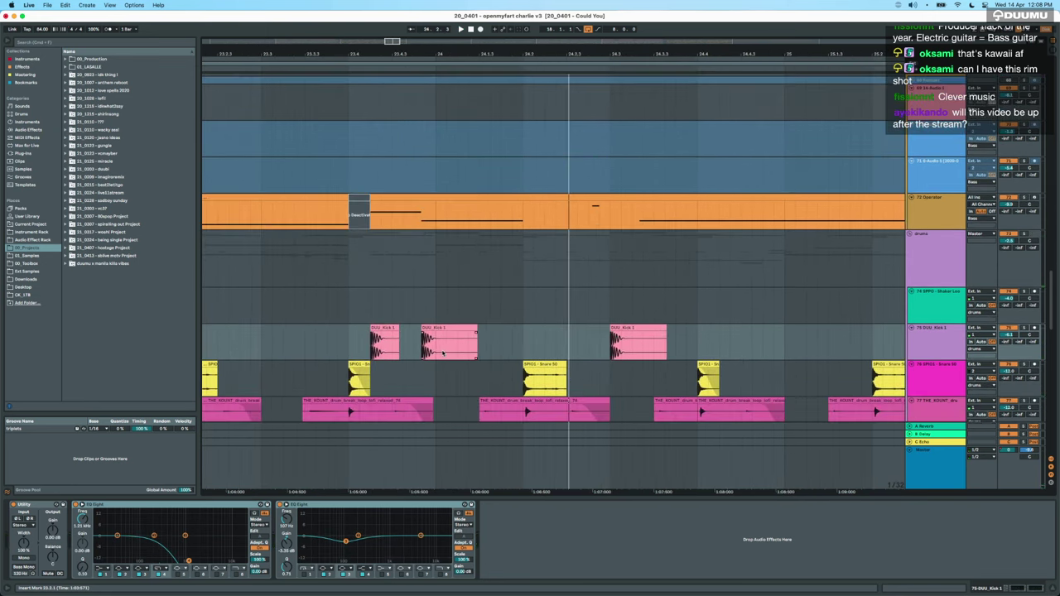
Select the kick clip at 23.4.2 and examine how it lines up with the neighbouring snare and Operator clips.
click(382, 330)
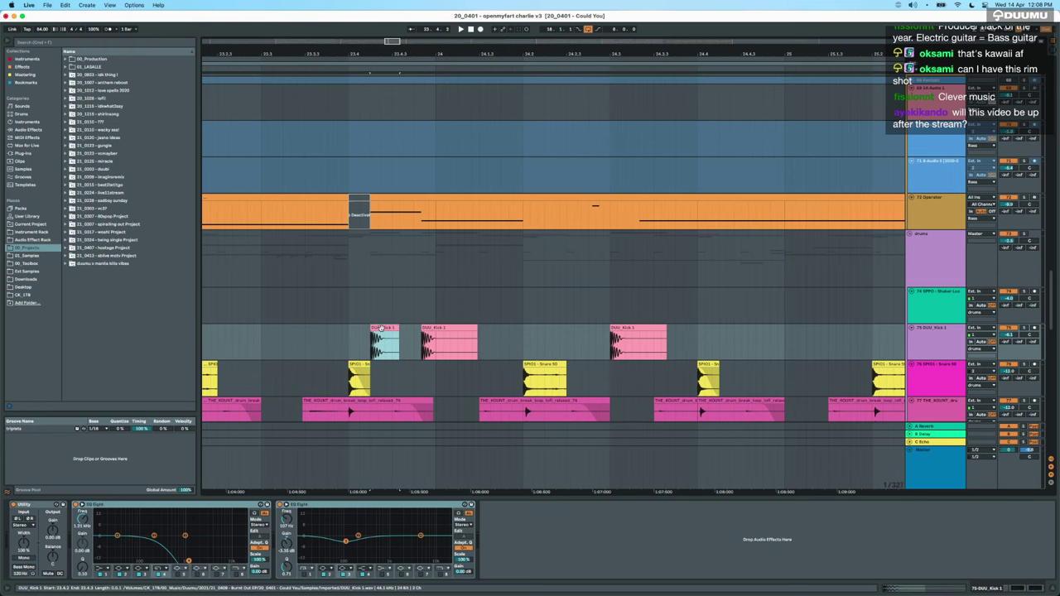
scroll(381, 329, up, 5)
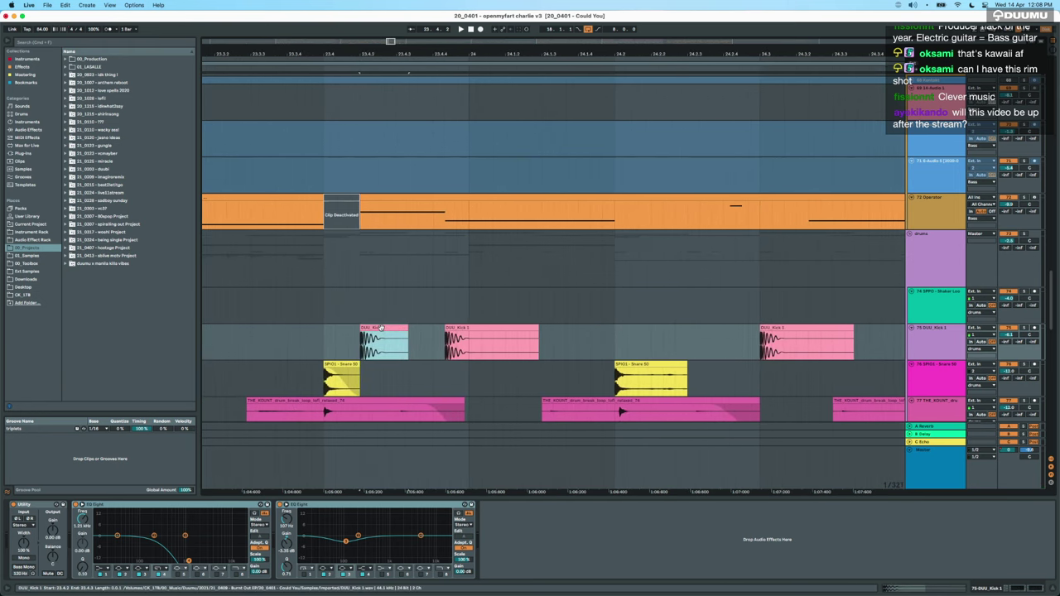
drag(381, 328, 394, 334)
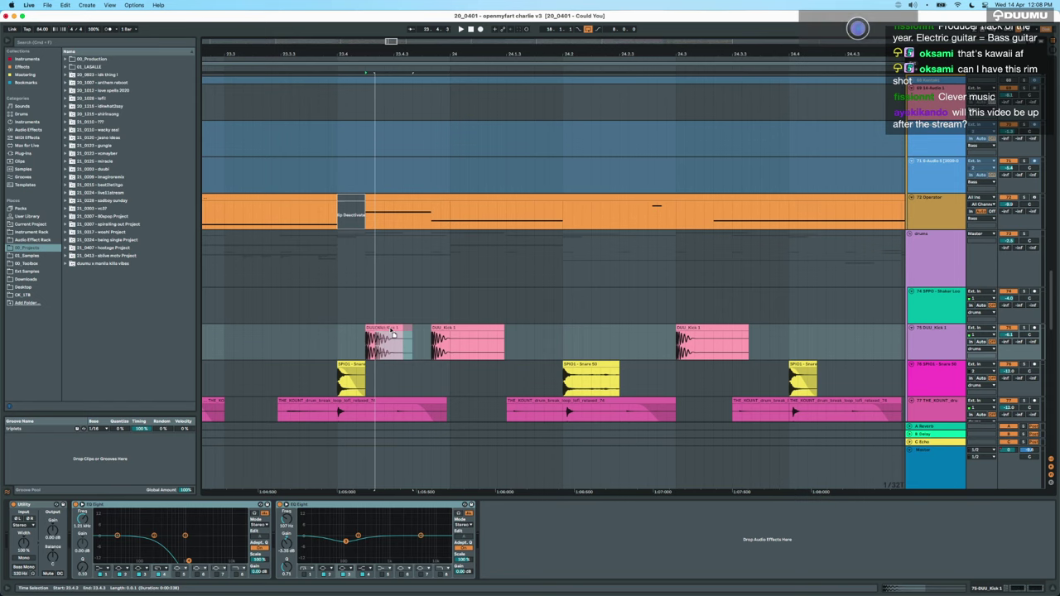
click(392, 329)
scroll(393, 329, down, 4)
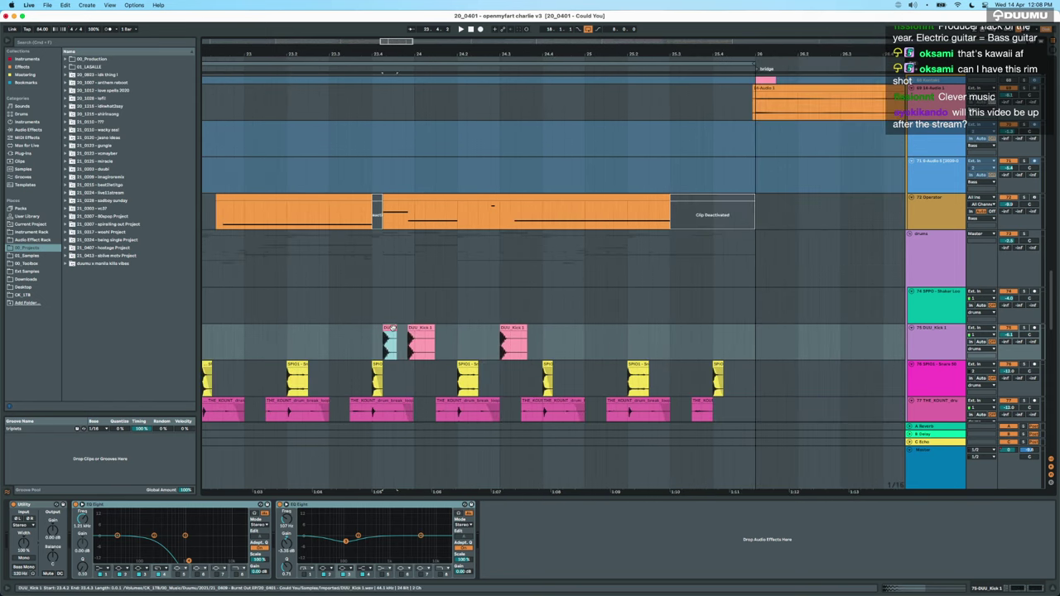
scroll(393, 329, up, 5)
scroll(393, 329, down, 6)
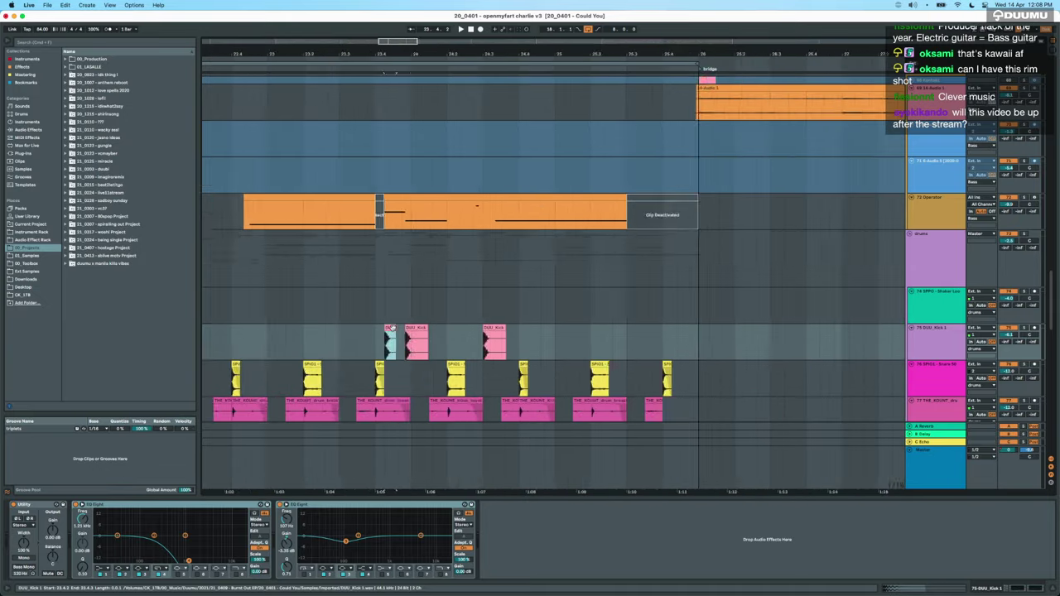
Play the end of the cool bit from 23.1.1 while viewing the Massive, Operator and drum tracks.
click(375, 255)
scroll(376, 255, up, 8)
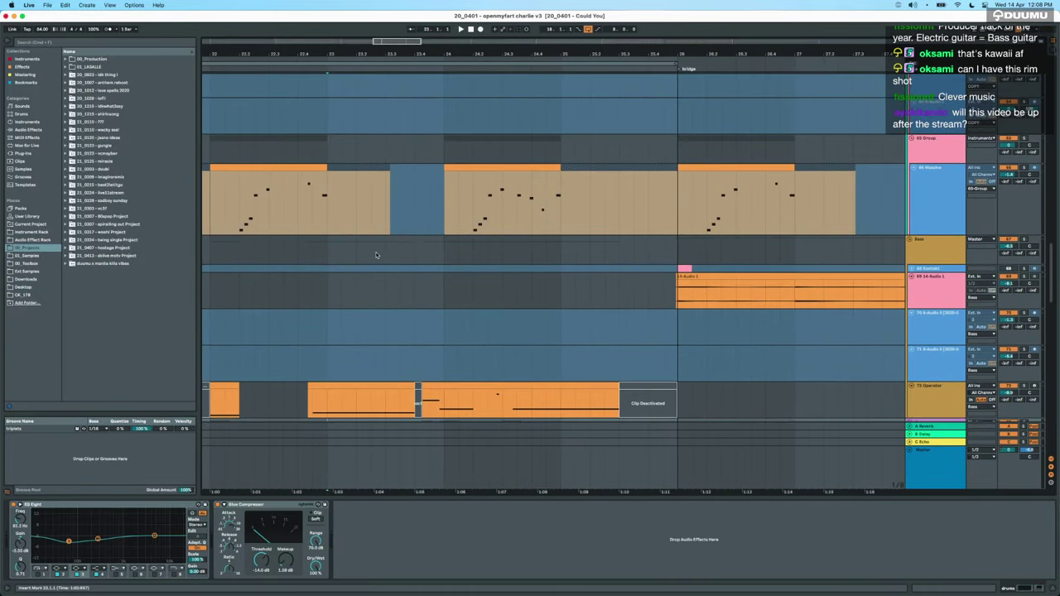
key(space)
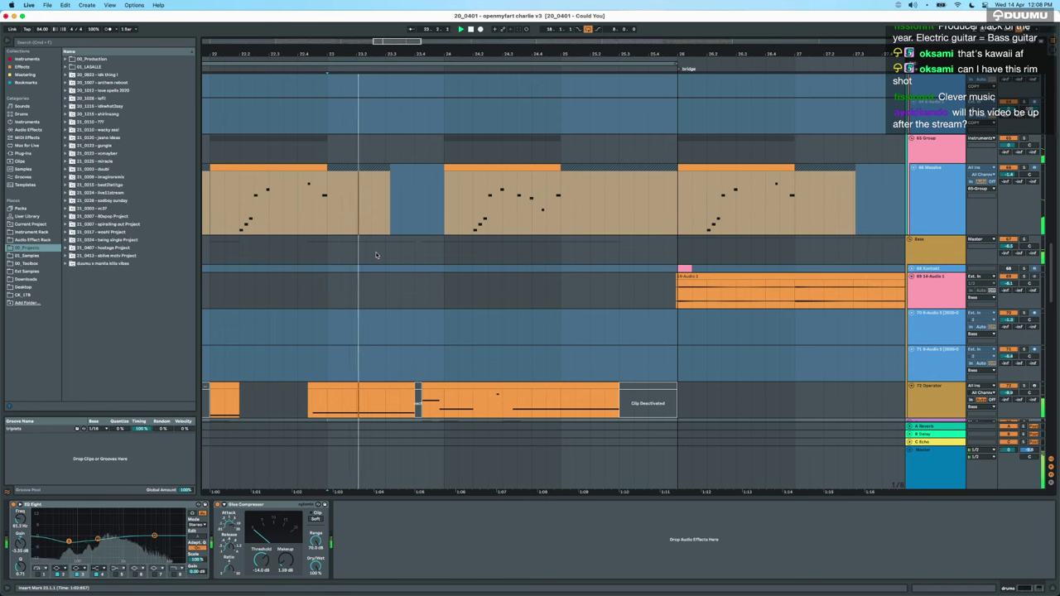
scroll(375, 255, down, 3)
scroll(375, 255, down, 4)
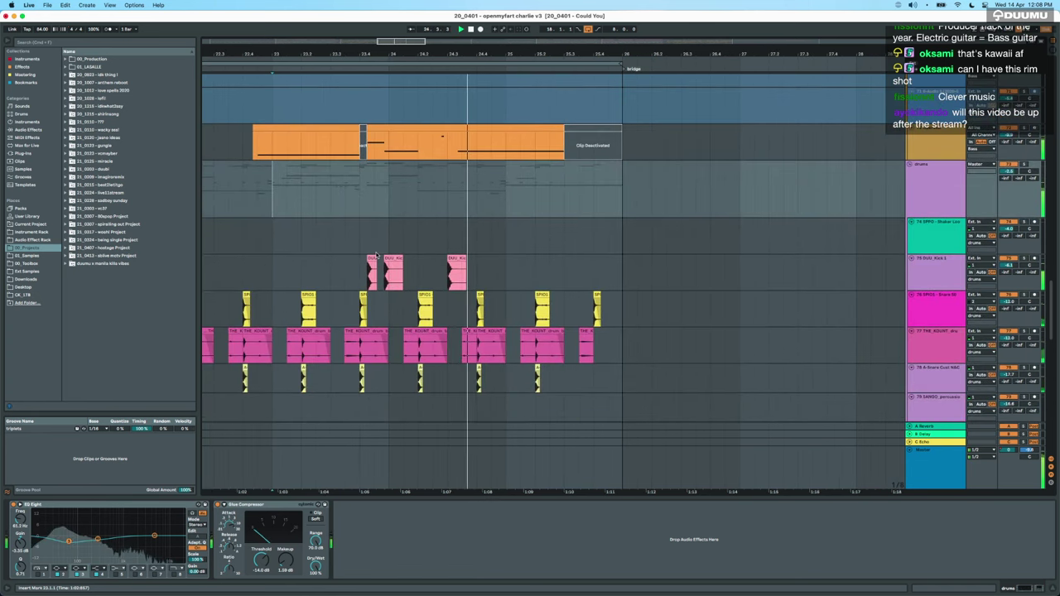
key(space)
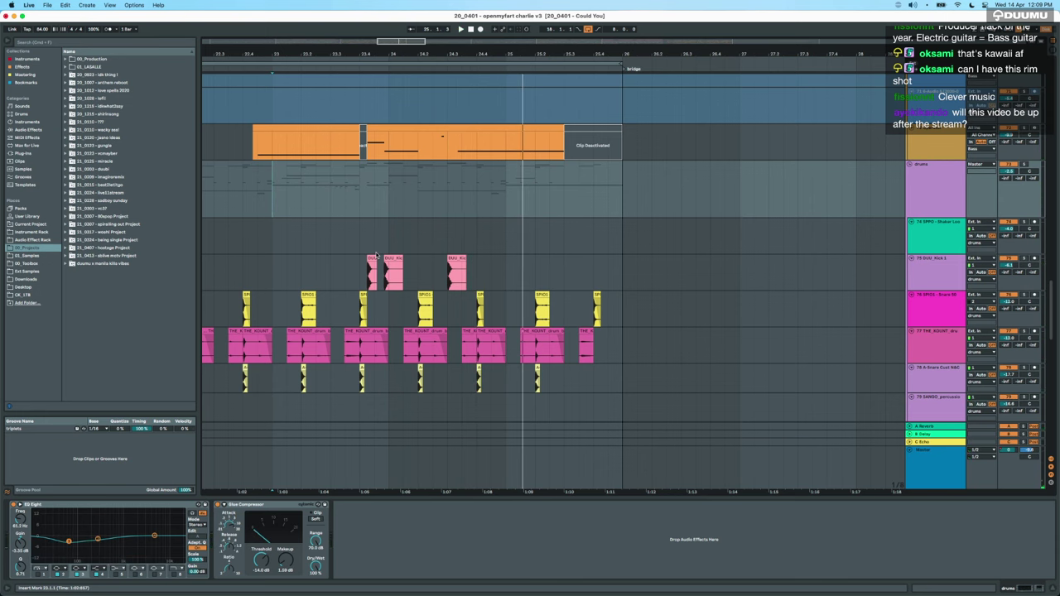
Turn off arrangement looping so that playback can continue into the bridge.
scroll(376, 255, down, 6)
scroll(376, 257, up, 6)
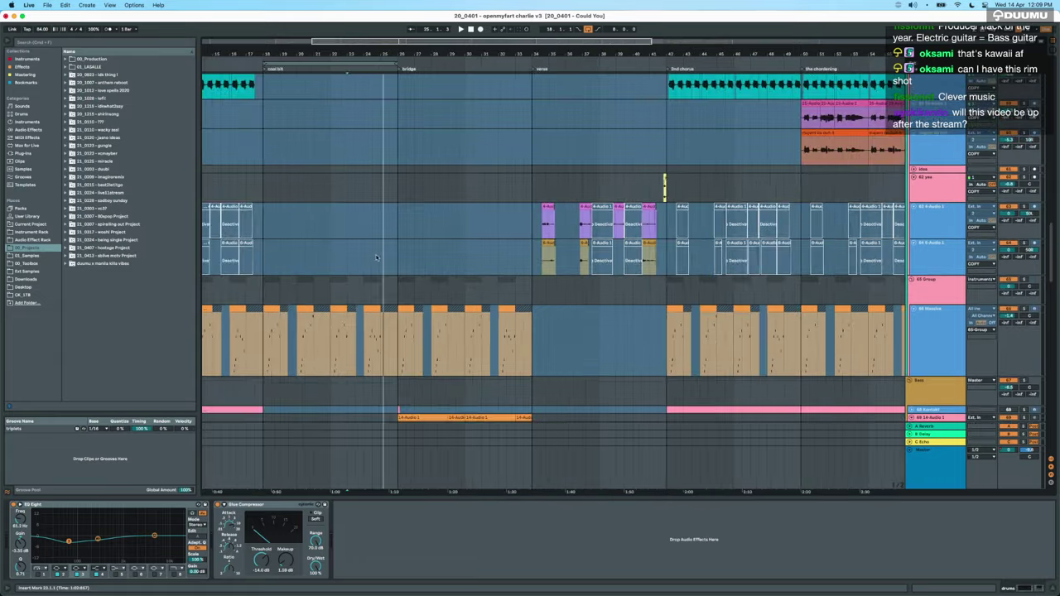
scroll(375, 257, down, 5)
scroll(375, 256, up, 7)
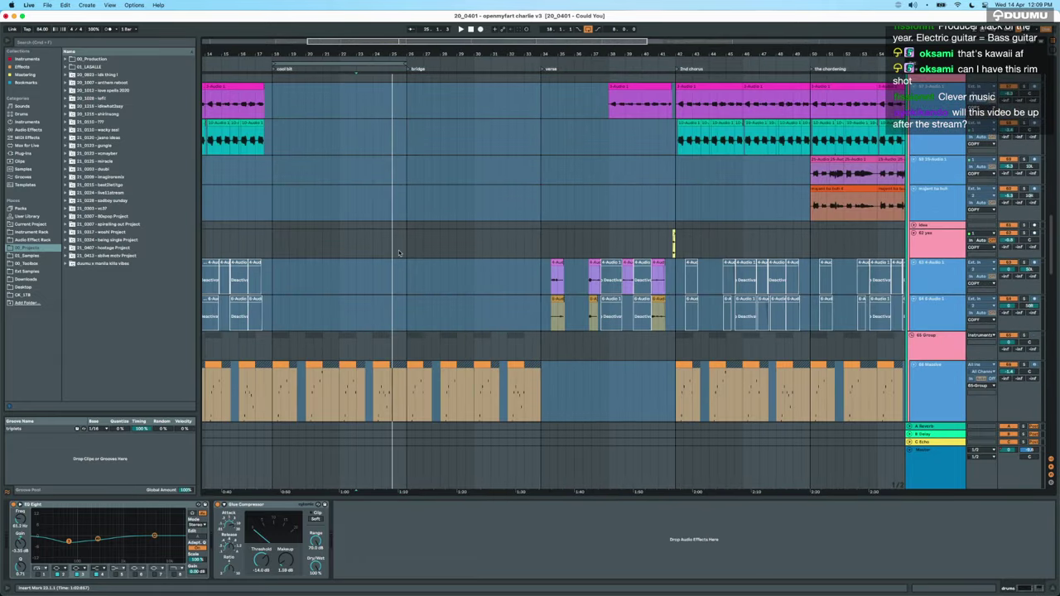
scroll(399, 253, down, 5)
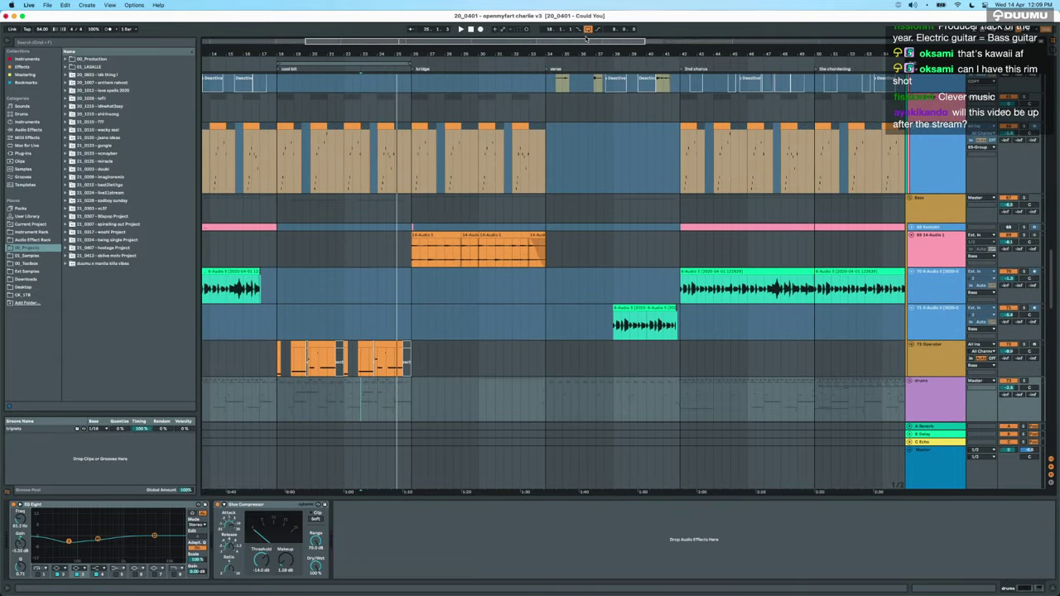
click(588, 30)
Solo the 8-Audio 1 instrument track and play it from the start of the bridge at 26.1.1.
scroll(421, 328, up, 8)
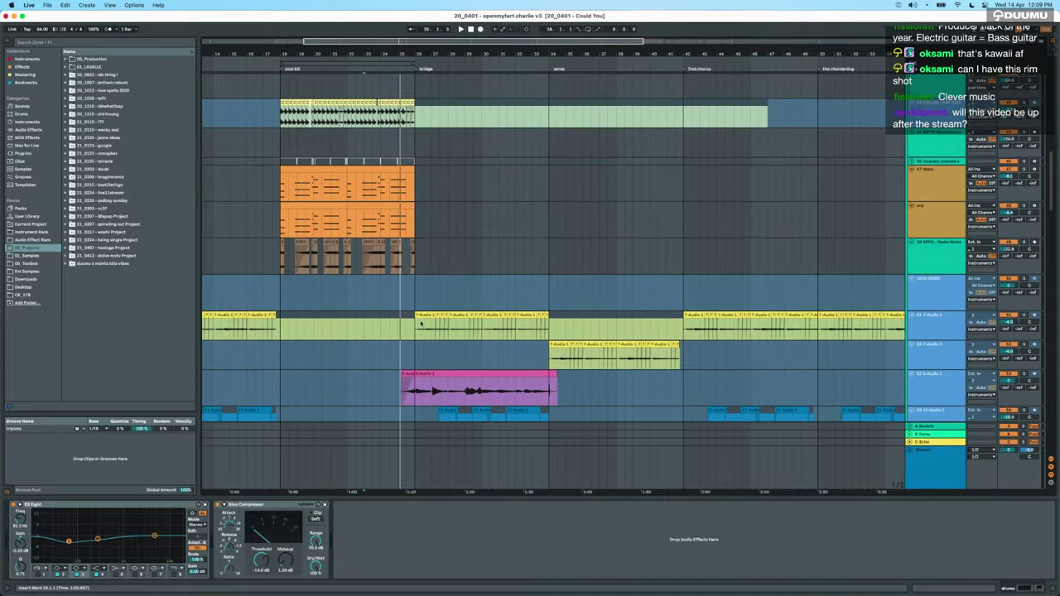
scroll(421, 321, up, 3)
click(420, 396)
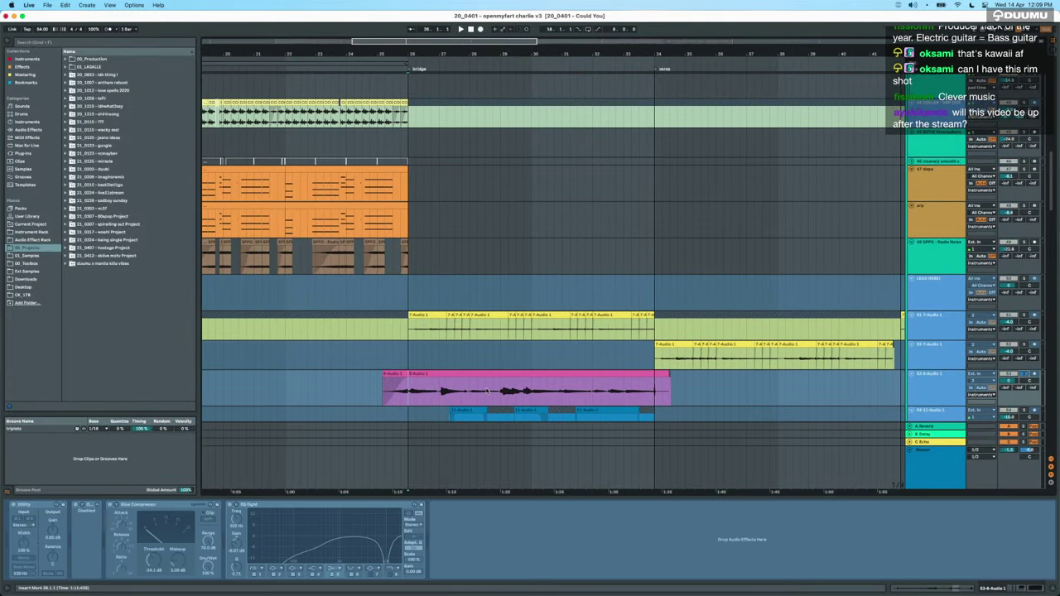
scroll(487, 393, up, 5)
scroll(487, 393, down, 4)
key(space)
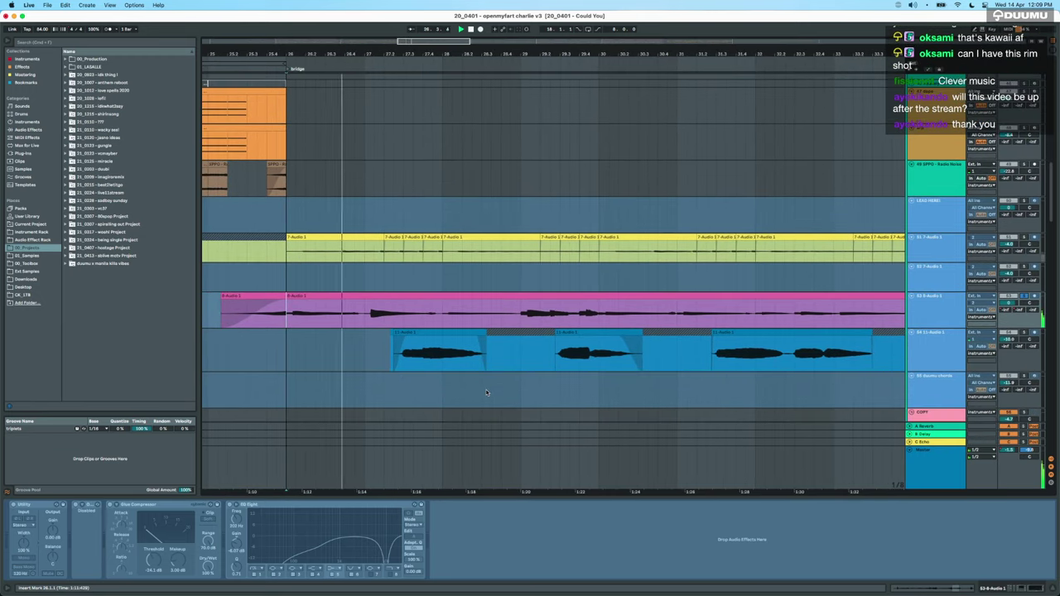
Select the range from 28.1.1 to 29.1.1 in the 8-Audio 1 clip during playback, and unsolo the track.
drag(433, 318, 520, 316)
shift+click(448, 317)
shift+click(442, 318)
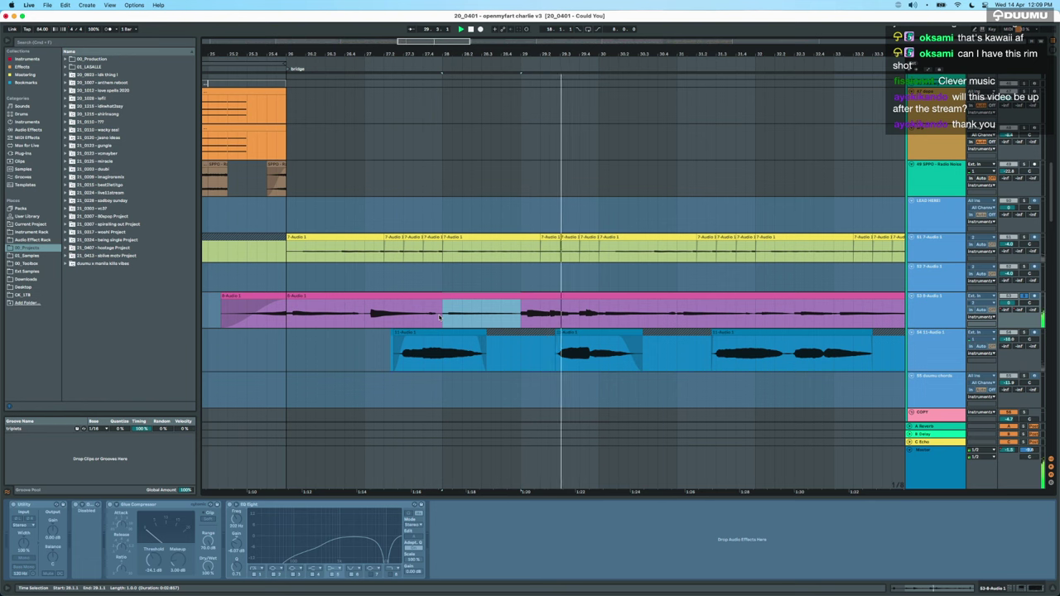
key(minus)
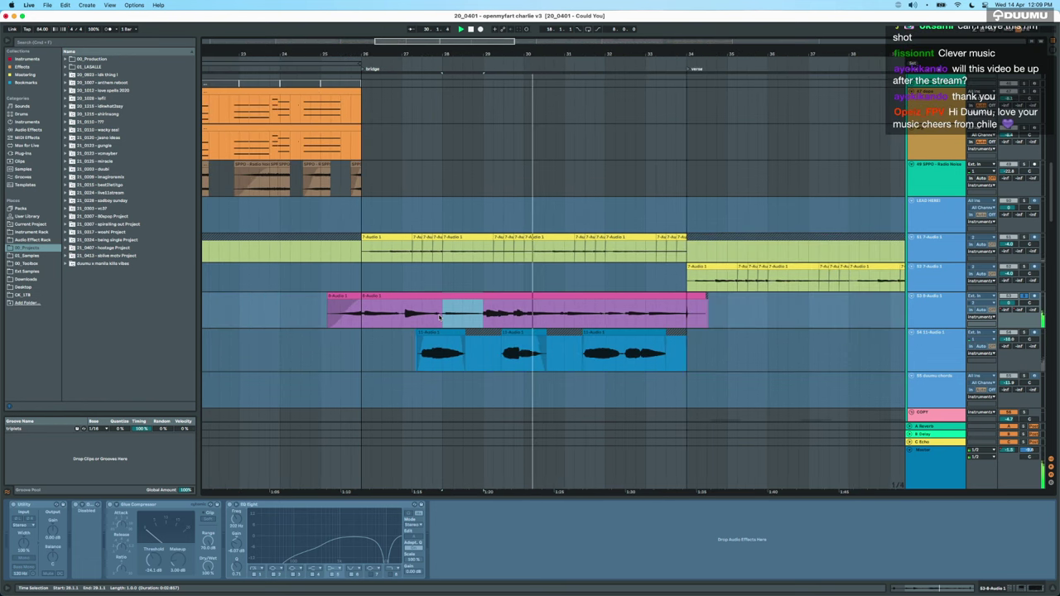
click(1025, 303)
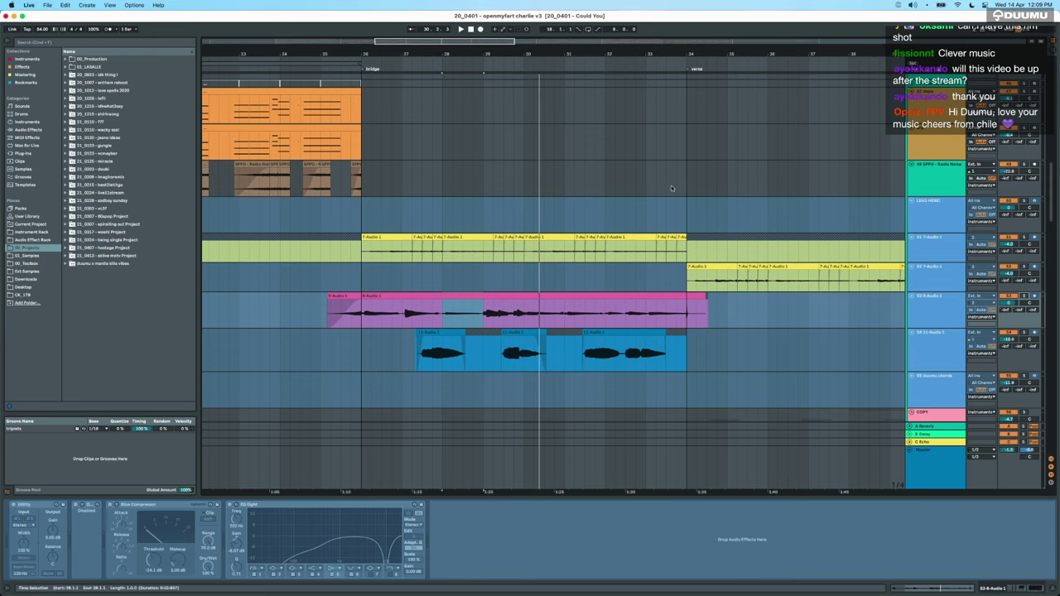
Solo the 14-Audio 1 bass track and play its first clip from the start of the bridge.
scroll(469, 222, down, 4)
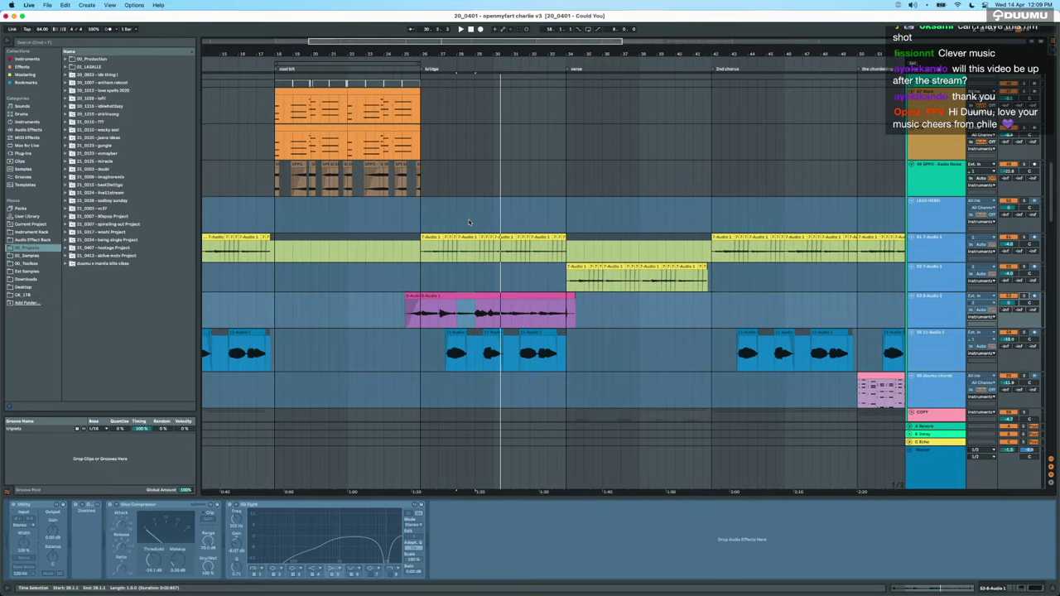
scroll(469, 222, down, 8)
scroll(469, 222, down, 1)
scroll(468, 222, up, 10)
scroll(468, 222, down, 15)
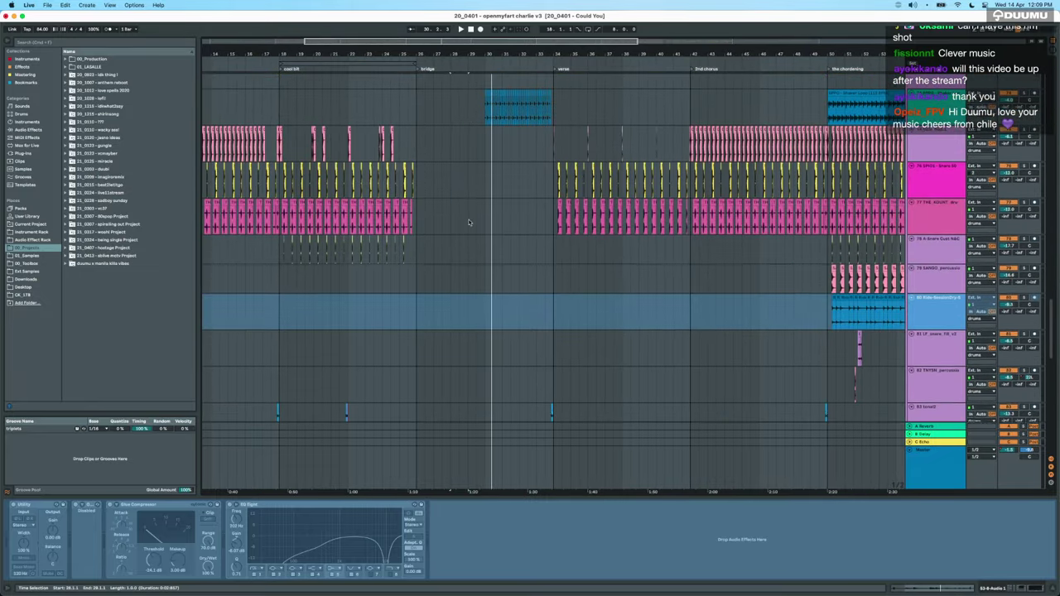
scroll(468, 222, up, 15)
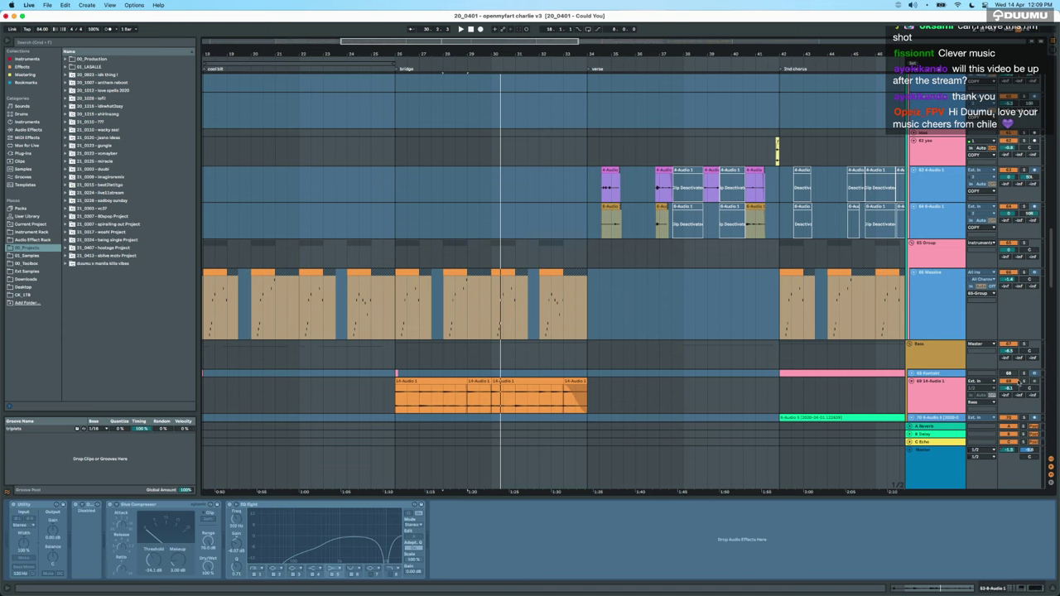
click(415, 379)
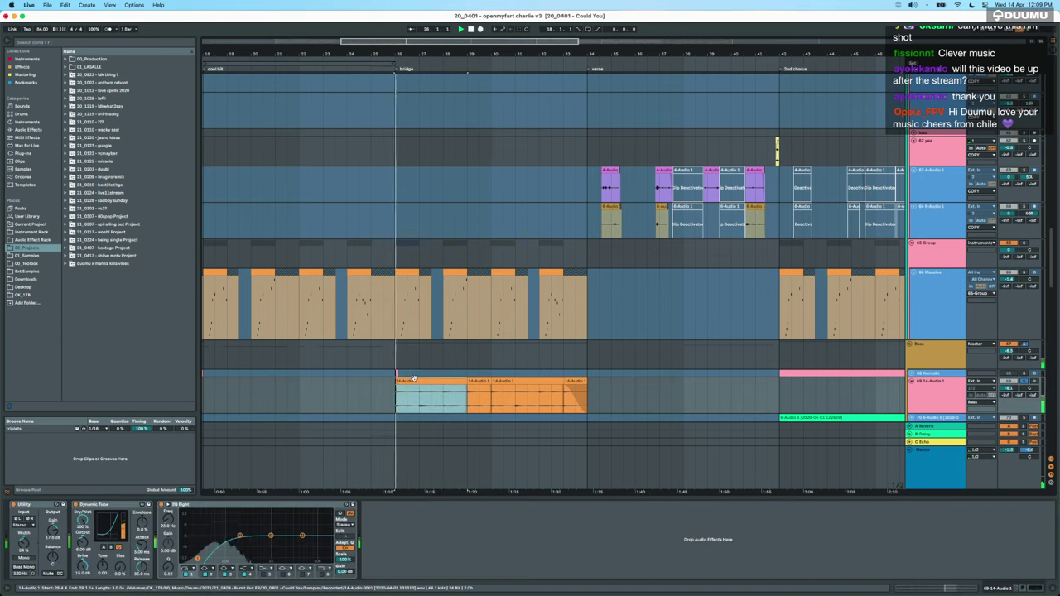
key(z)
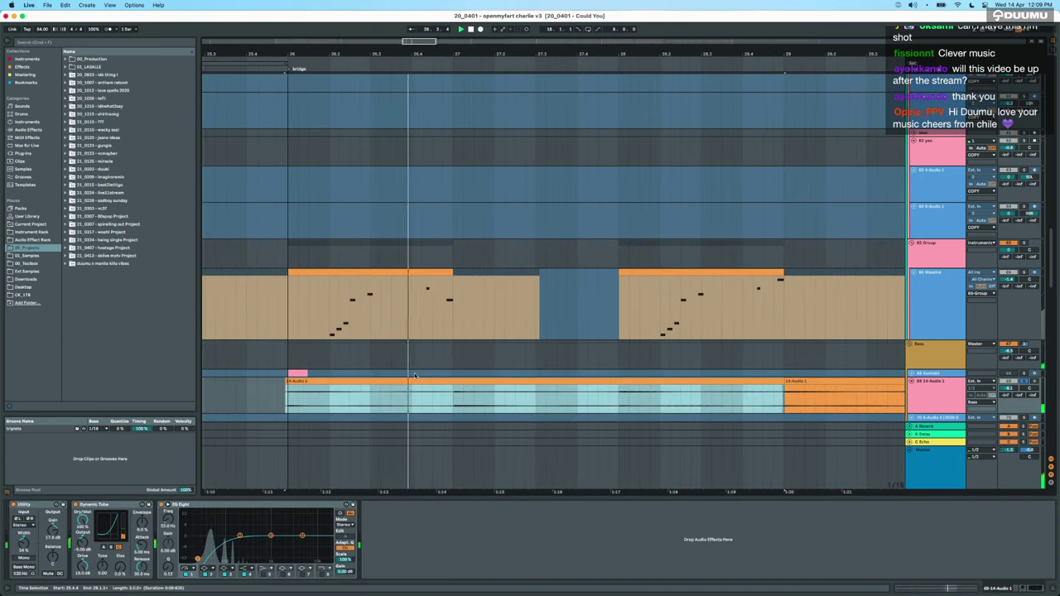
scroll(415, 375, down, 3)
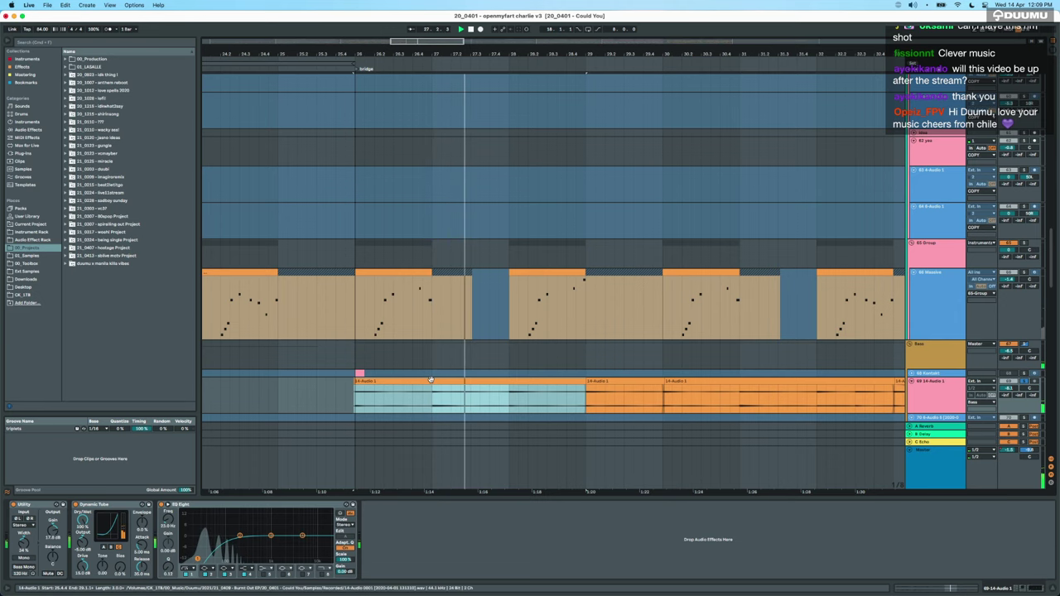
Open the first 14-Audio 1 clip, play it with its transposition reset to 0 st, and restore the transposition to -12 st.
double_click(431, 380)
key(space)
key(space)
double_click(132, 358)
key(space)
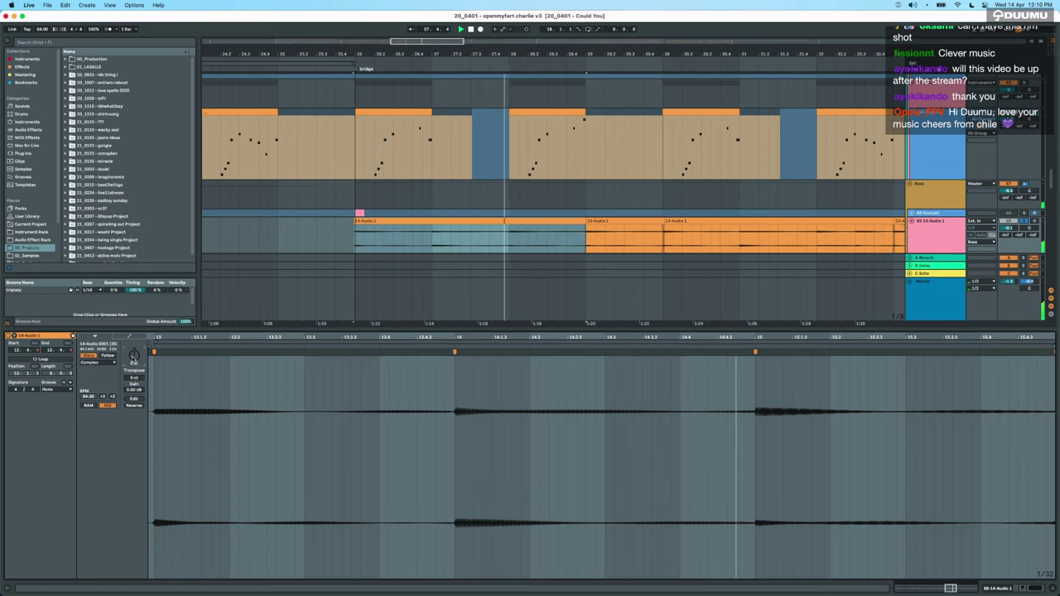
key(space)
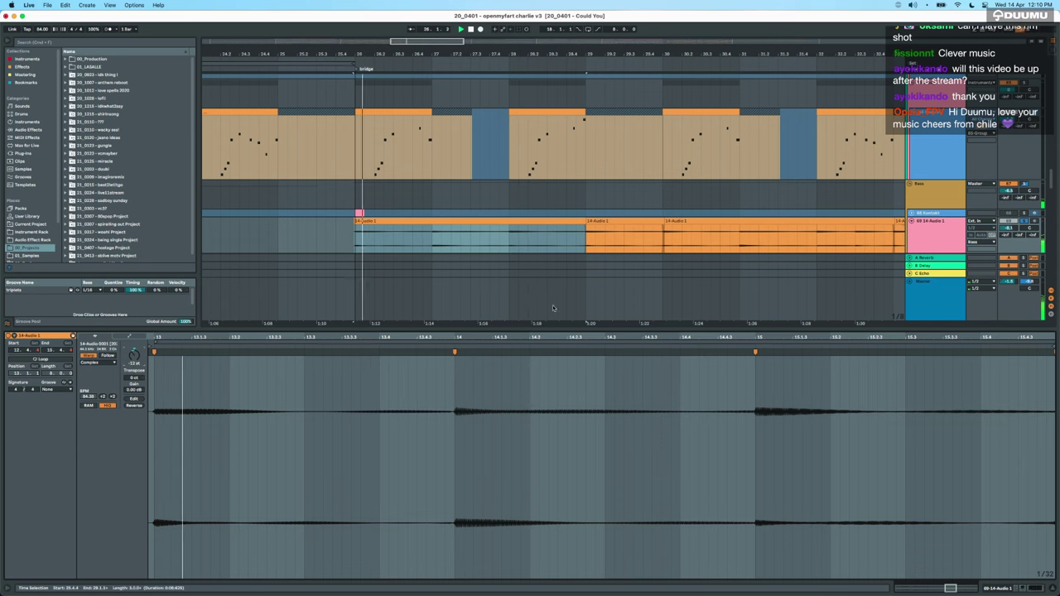
Close the clip detail view, stop playback and bring the bridge's 8-Audio 1 and 11-Audio 1 instrument clips into view.
key(super+alt+l)
scroll(510, 332, up, 2)
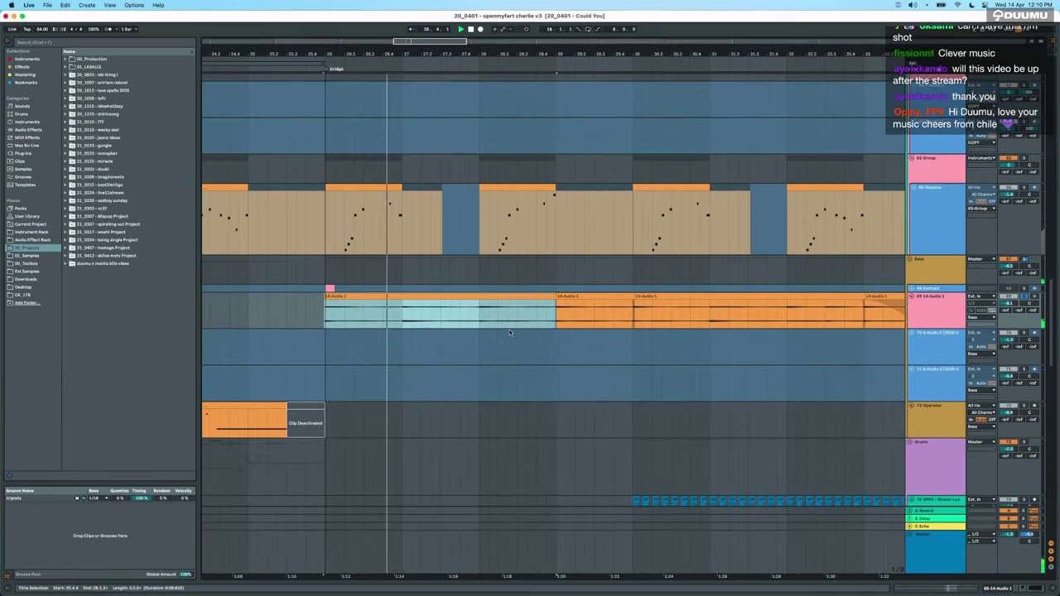
scroll(739, 289, up, 8)
scroll(739, 288, up, 8)
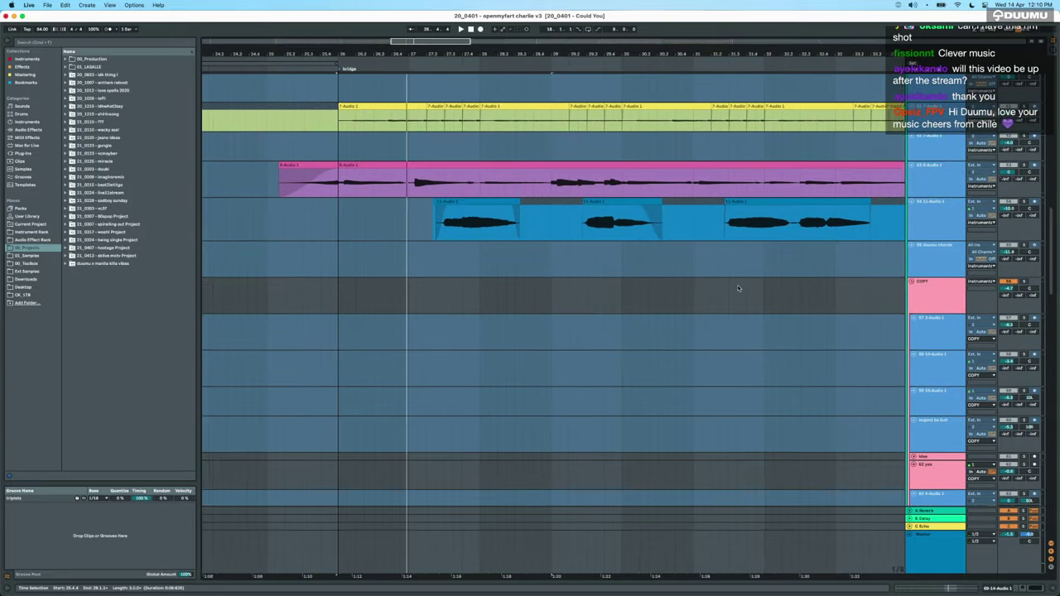
Play the arrangement briefly from the start of the second verse at 34.1.1.
scroll(739, 289, down, 3)
scroll(552, 379, up, 15)
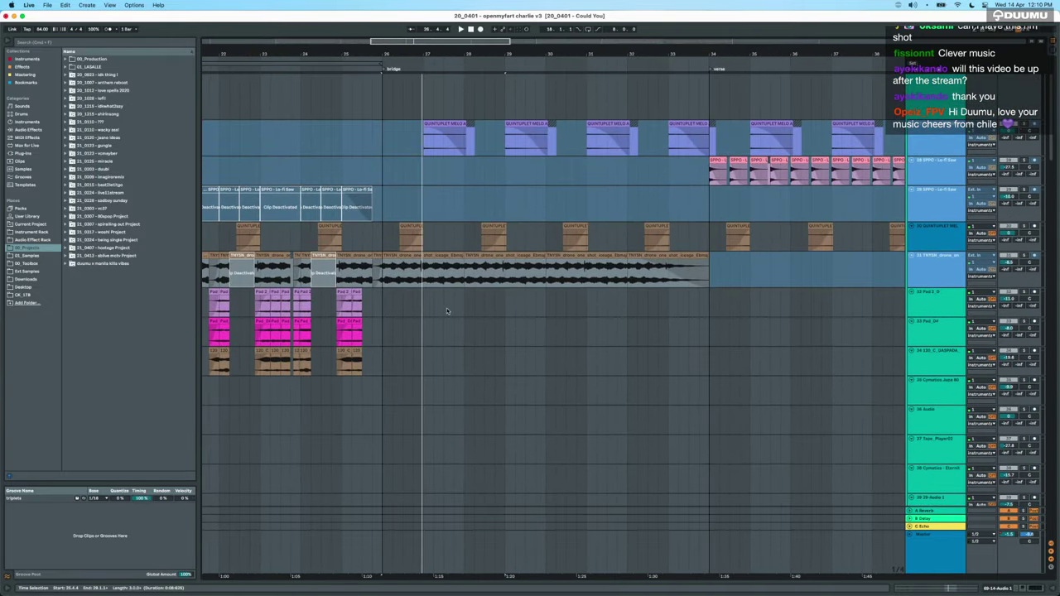
key(minus)
scroll(571, 316, up, 3)
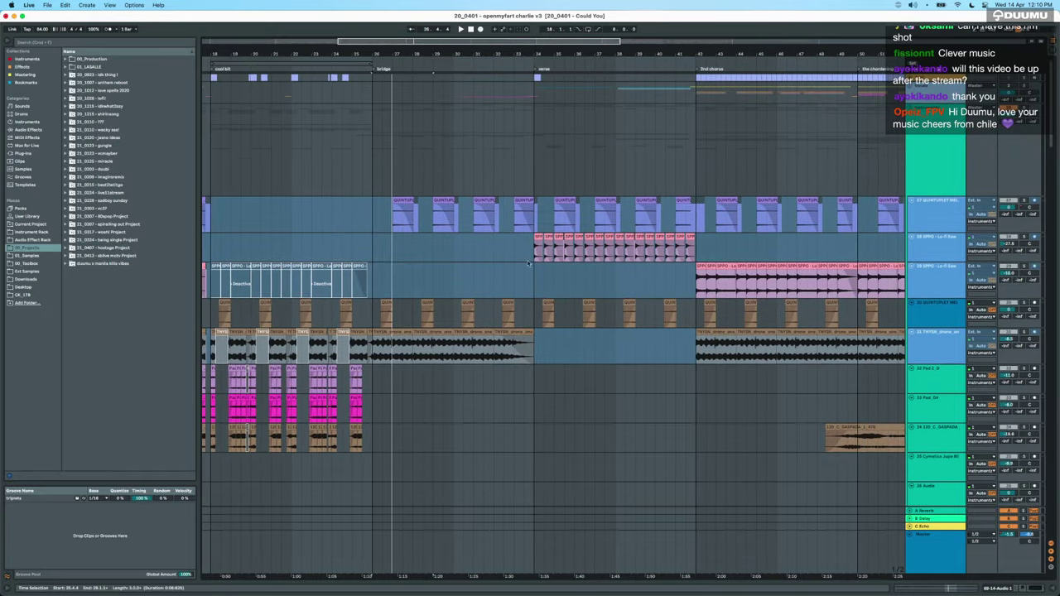
key(minus)
key(minus)
click(521, 388)
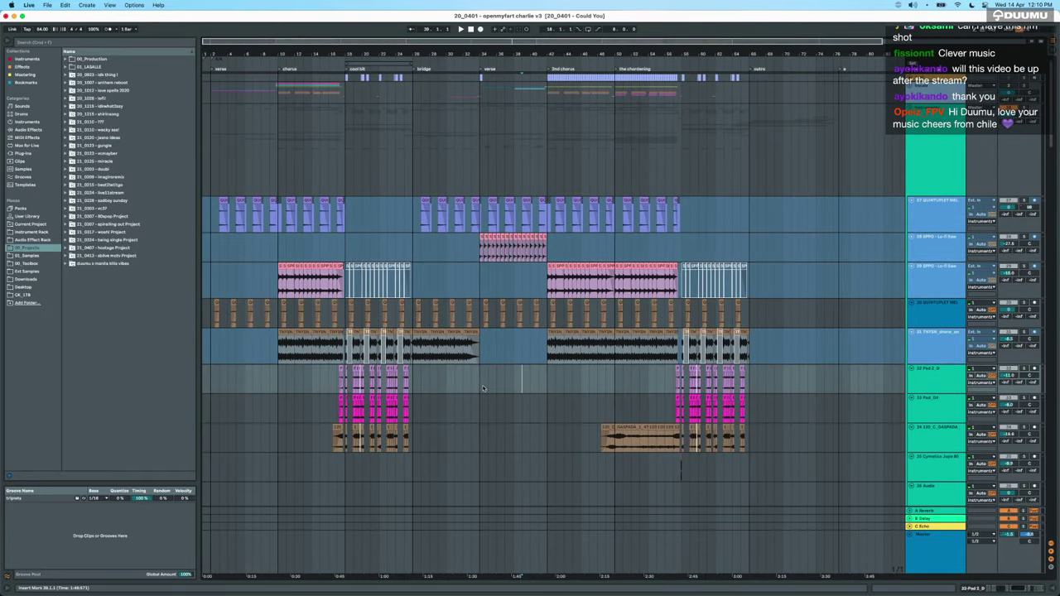
click(1023, 370)
key(space)
scroll(502, 346, down, 10)
key(minus)
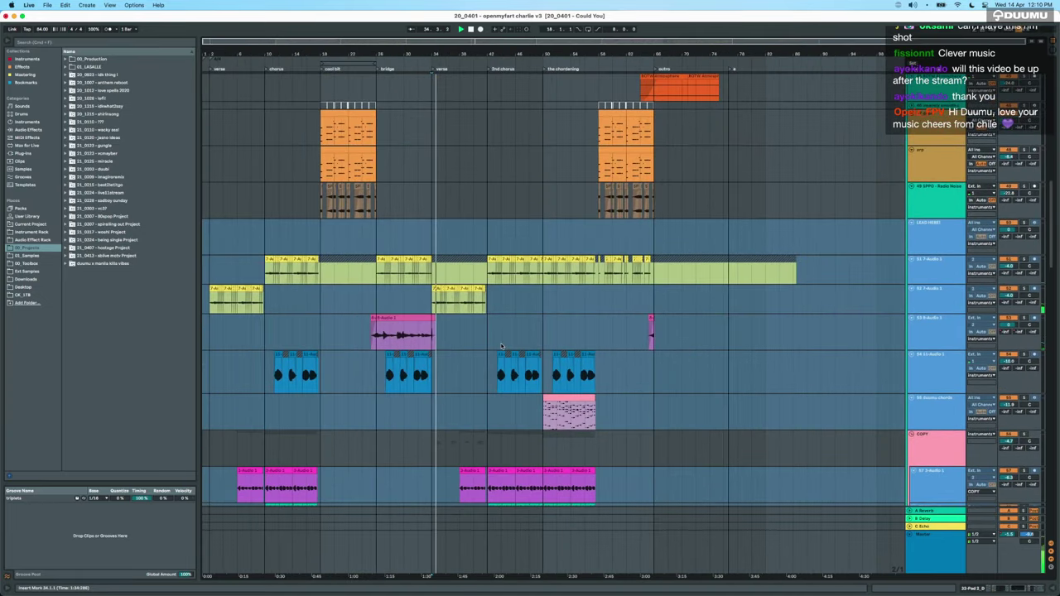
Compare the first verse's drum tracks with the second verse's, selecting the first two bars from 34.1.1 on the DUU_Kick 1 track.
click(213, 336)
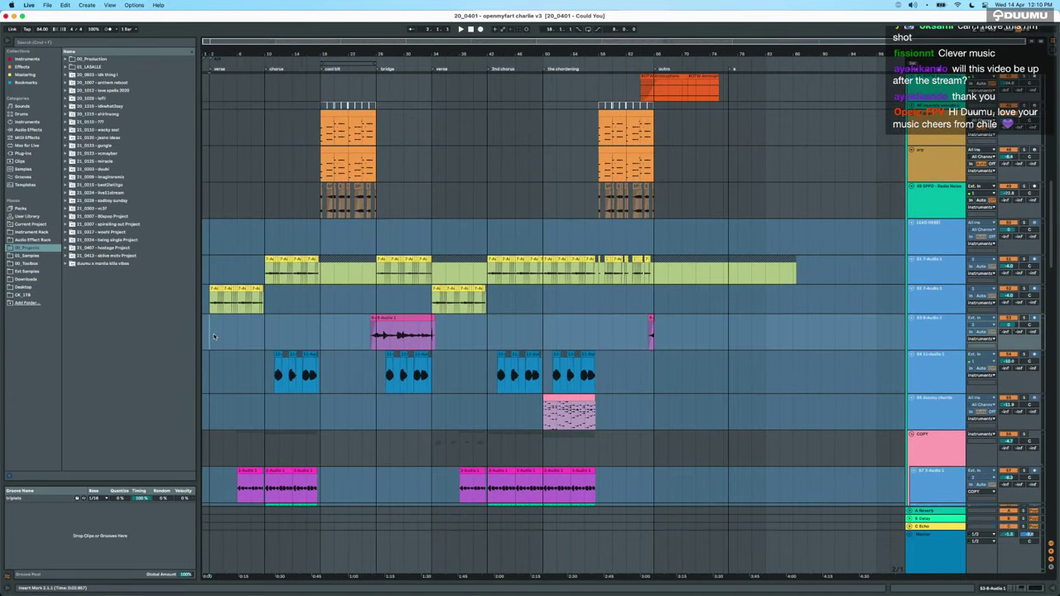
scroll(212, 336, down, 10)
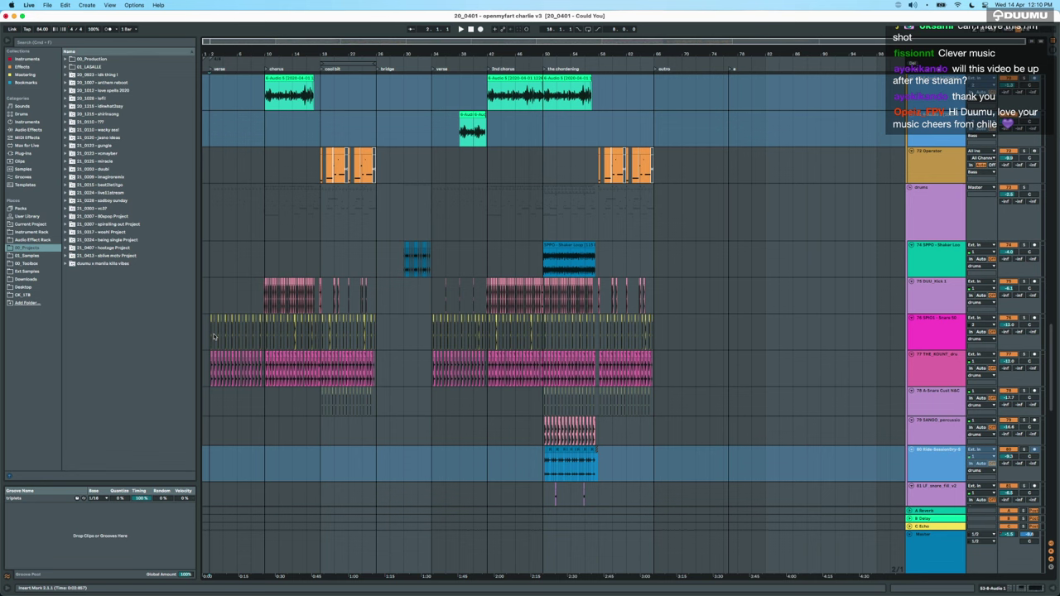
scroll(432, 309, up, 5)
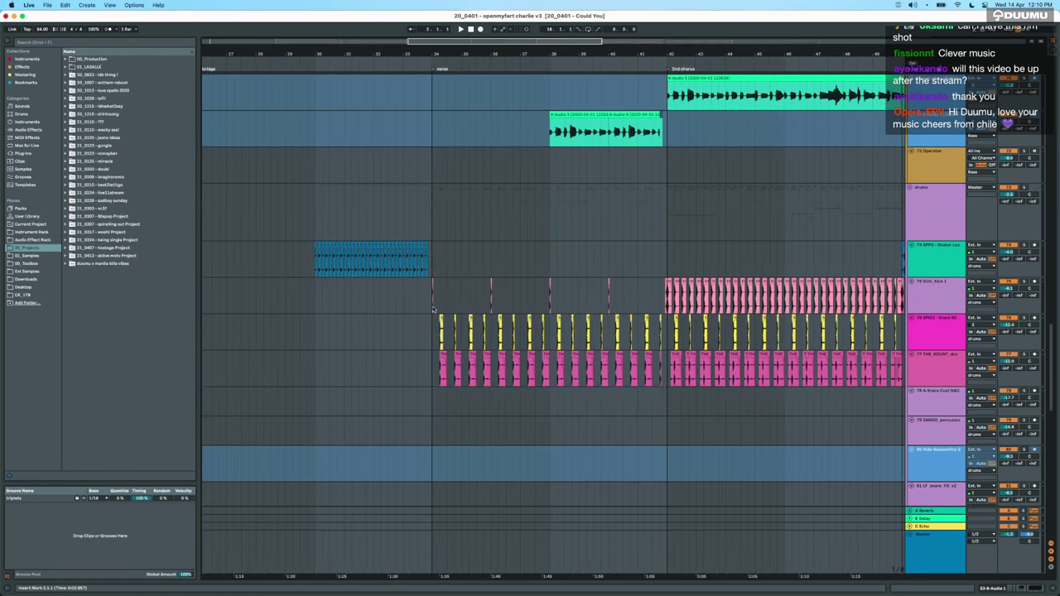
drag(432, 296, 492, 303)
scroll(489, 302, down, 5)
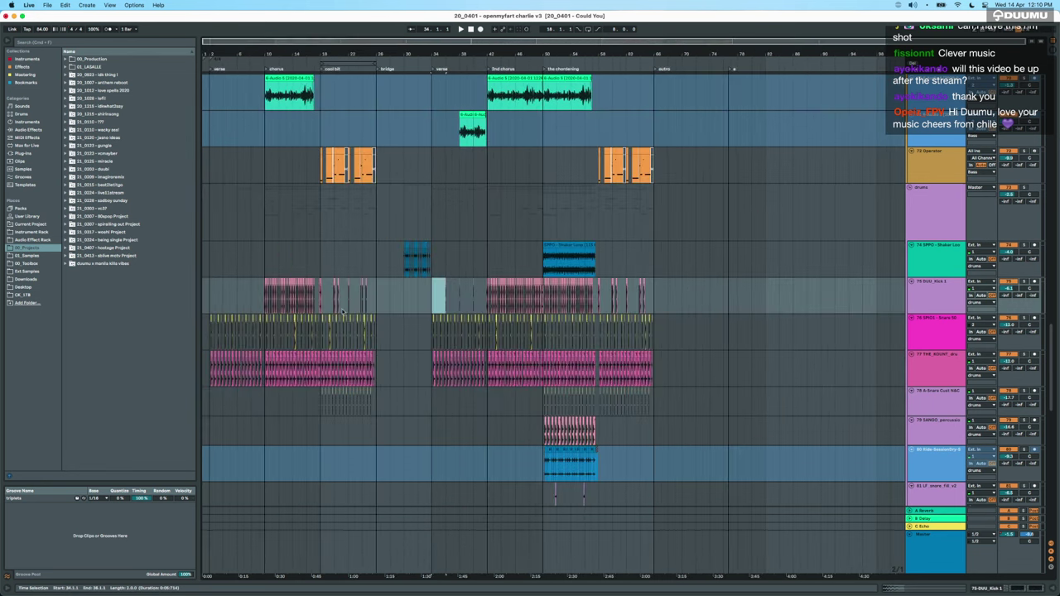
click(219, 311)
Select the range of the chordening section from 50.1.1 to 58.1.1 and loop it.
scroll(521, 325, up, 10)
scroll(521, 325, up, 5)
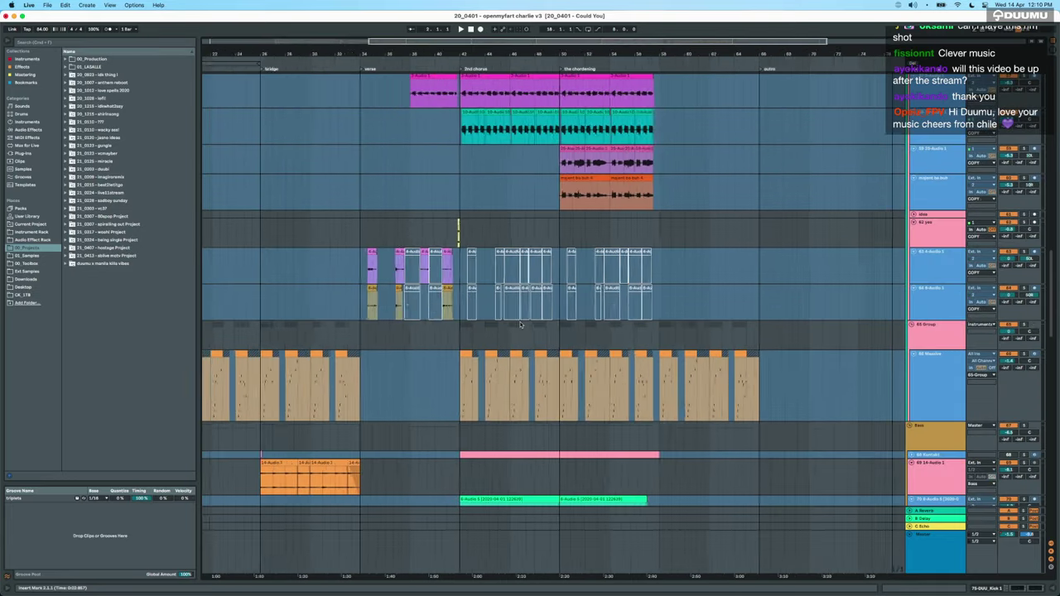
scroll(521, 325, up, 3)
scroll(520, 325, down, 8)
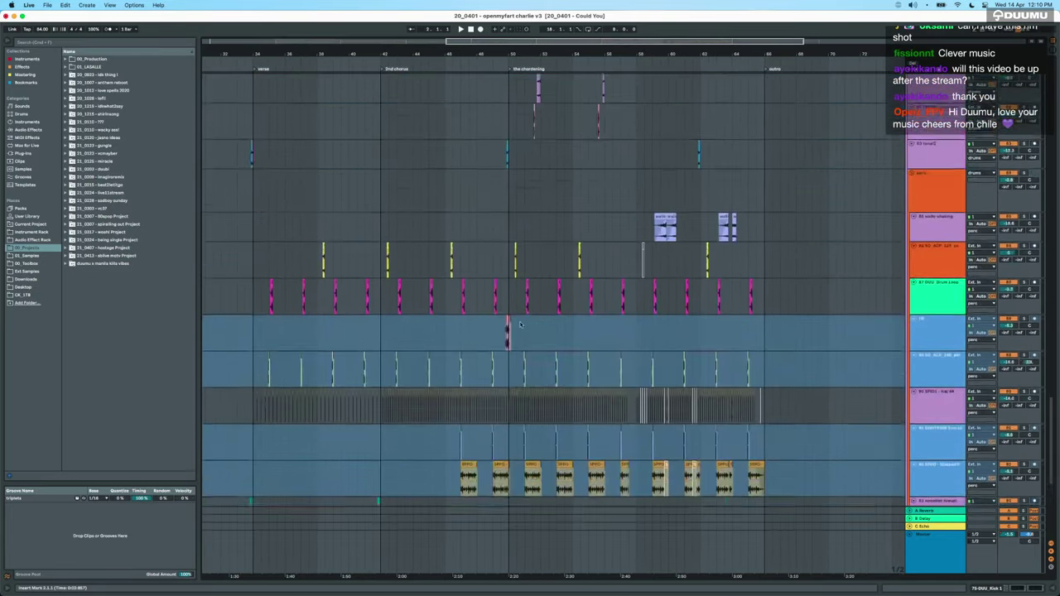
scroll(520, 324, down, 5)
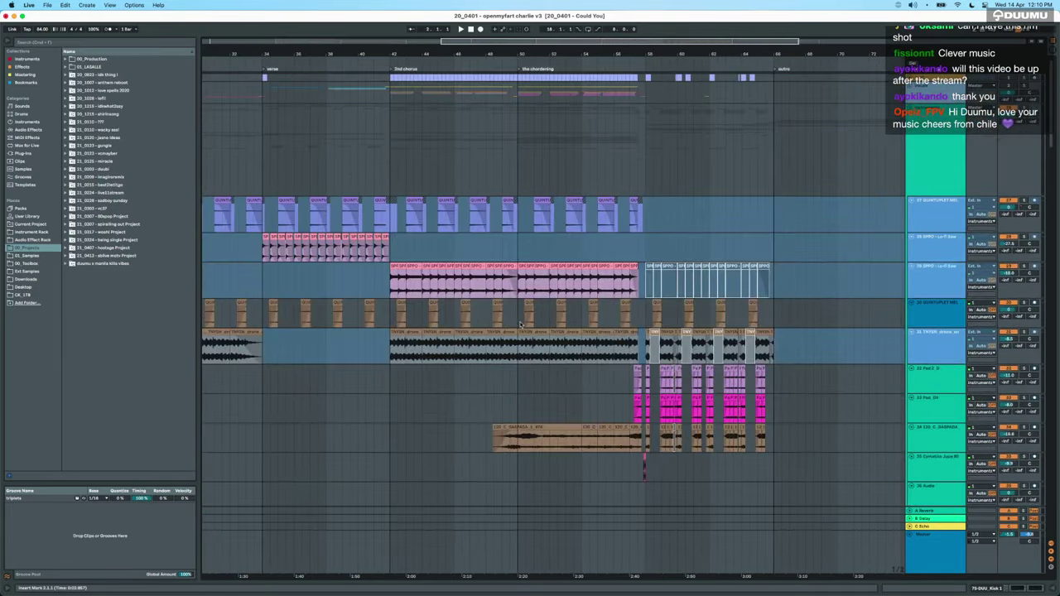
drag(520, 410, 646, 403)
key(super+l)
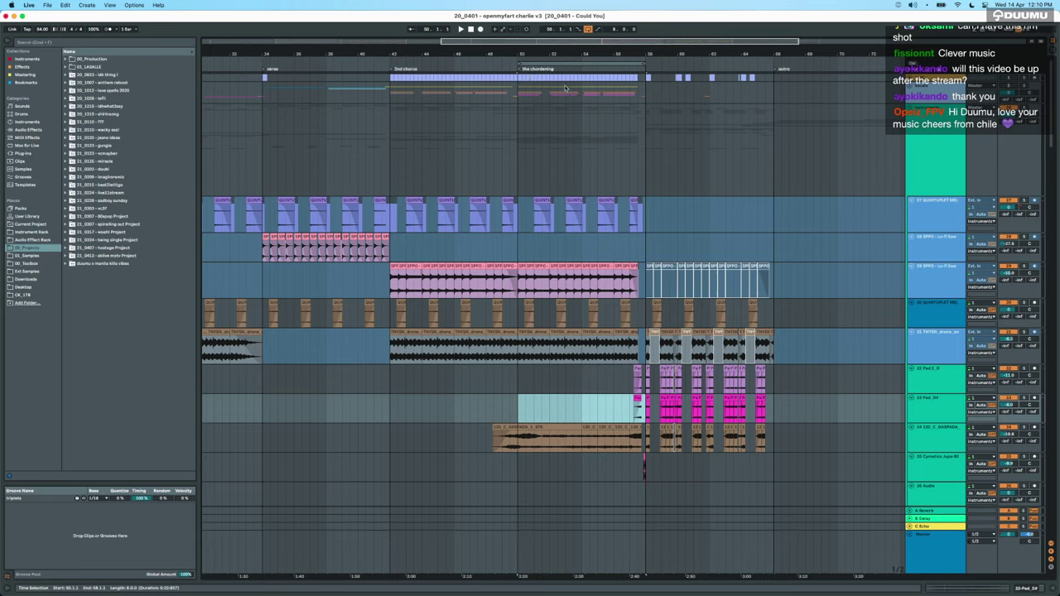
Examine the instrument and vocal layers of the chordening section and unfold the chorus group within the others vocal group.
scroll(544, 224, down, 20)
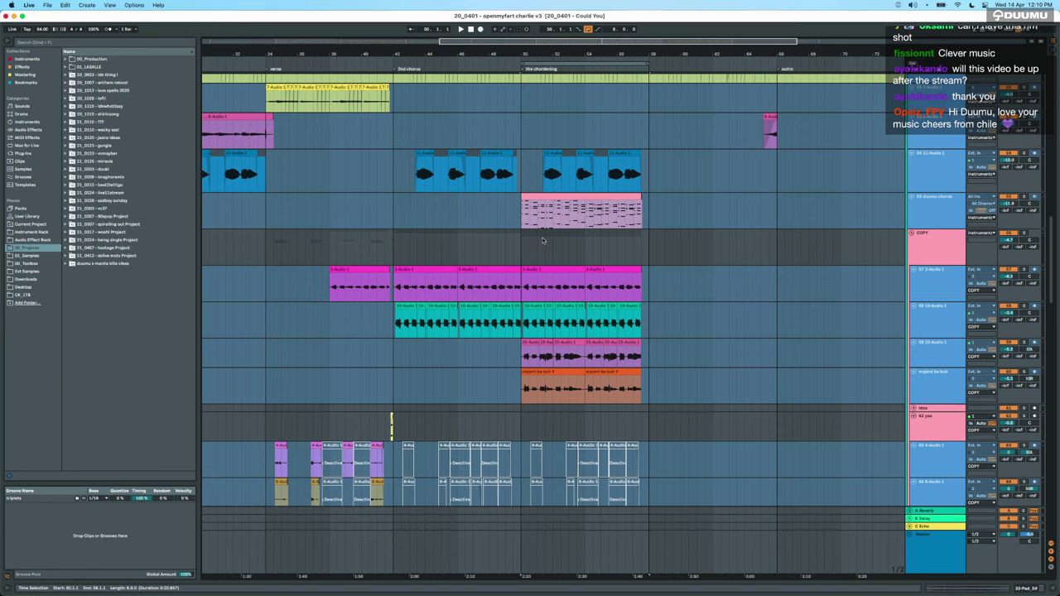
scroll(544, 240, up, 10)
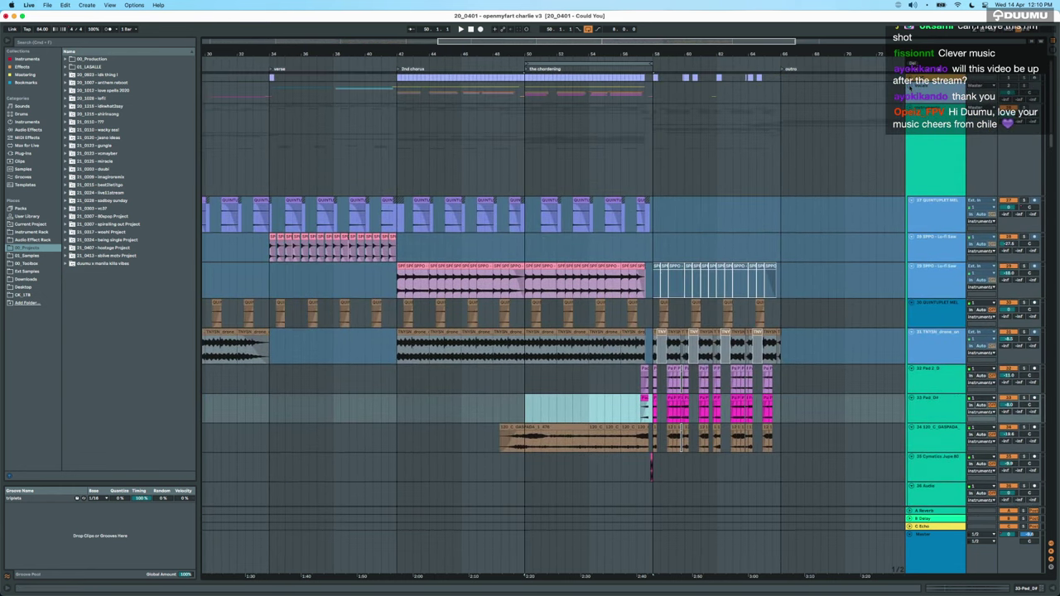
scroll(940, 255, up, 5)
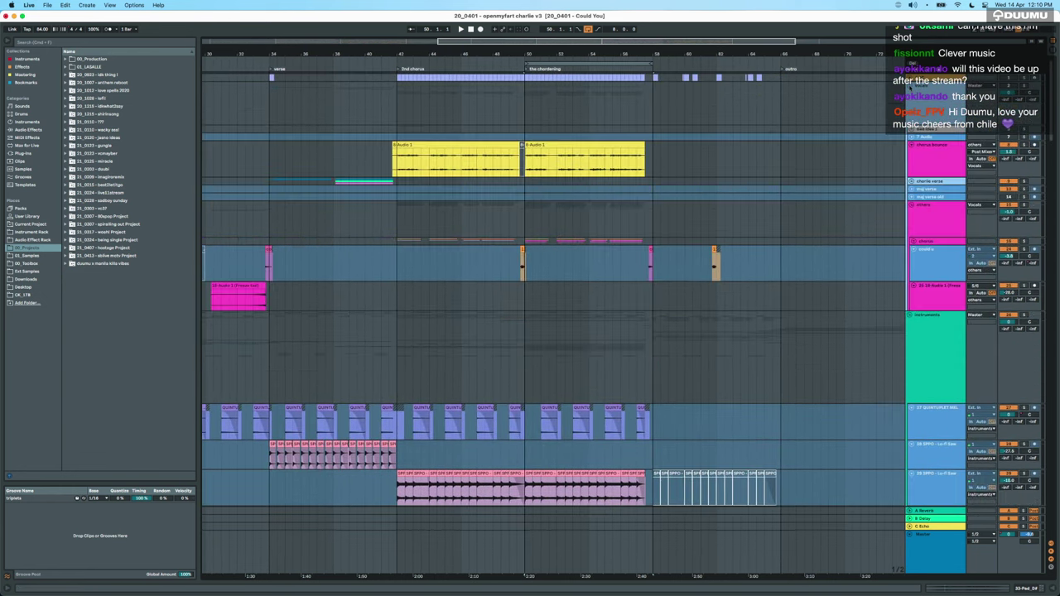
click(913, 241)
click(913, 241)
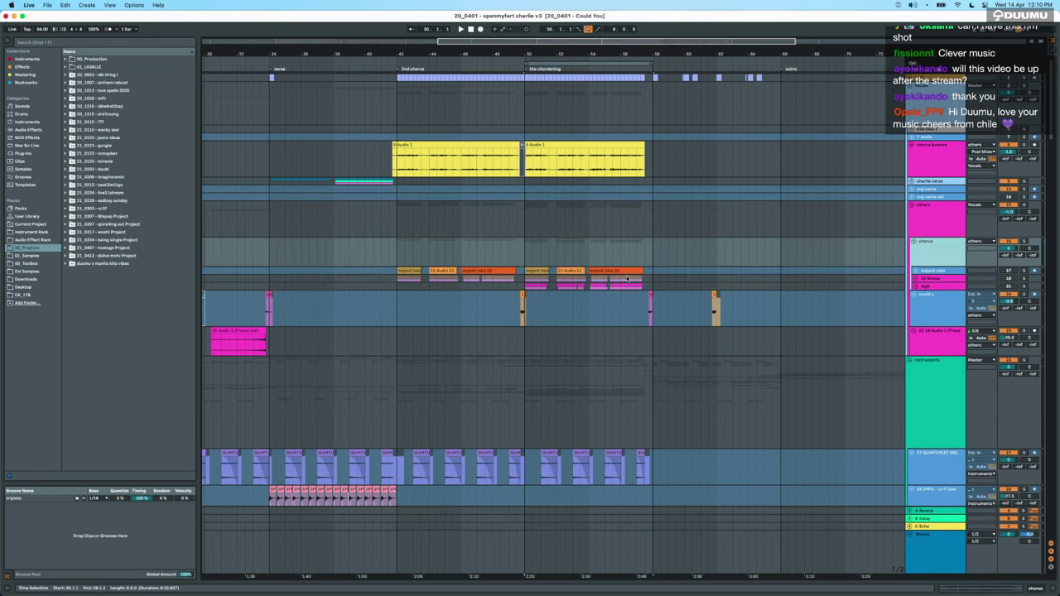
Unfold the maj verse and maj verse old tracks at the first verse, and fold the others group.
key(w)
scroll(302, 211, up, 5)
scroll(302, 211, left, 3)
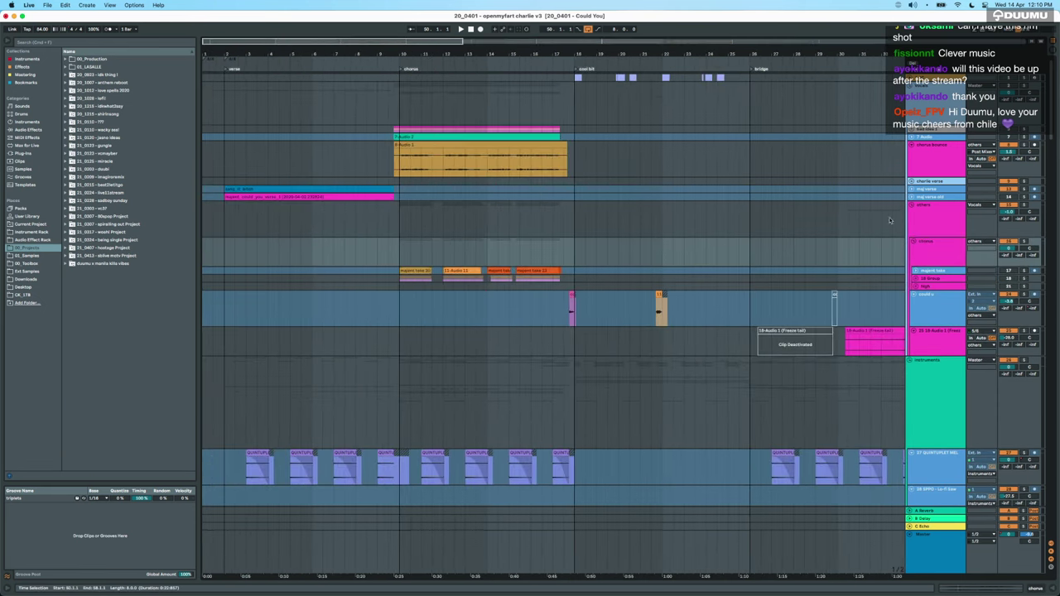
click(923, 190)
key(Down)
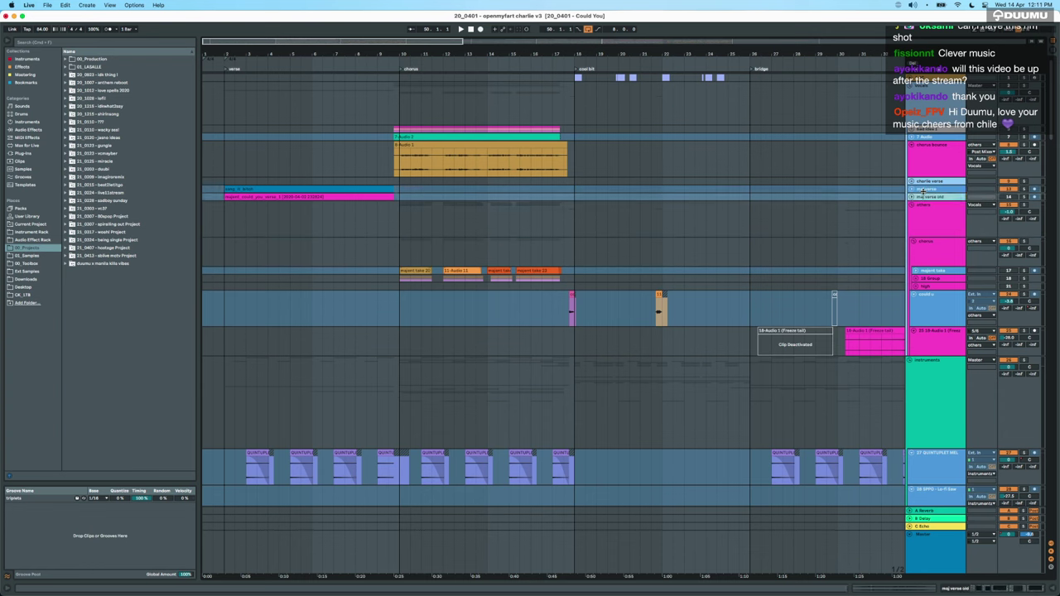
key(Down)
key(u)
key(Up)
key(u)
key(Up)
key(u)
key(Down)
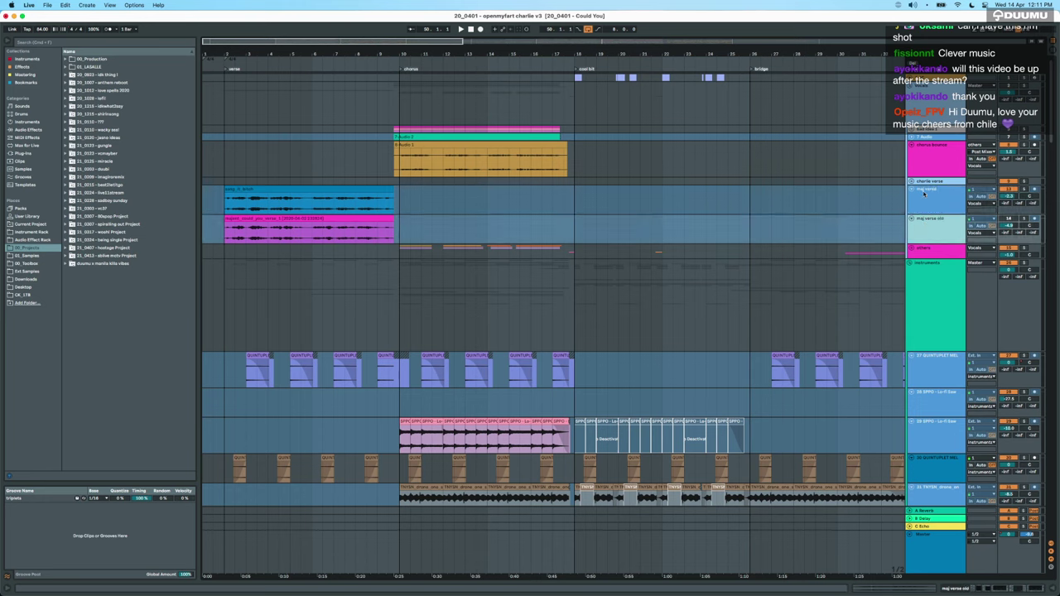
Fold the maj verse old track and show the device chain of the maj verse track.
key(u)
key(Up)
key(Up)
key(Up)
key(Down)
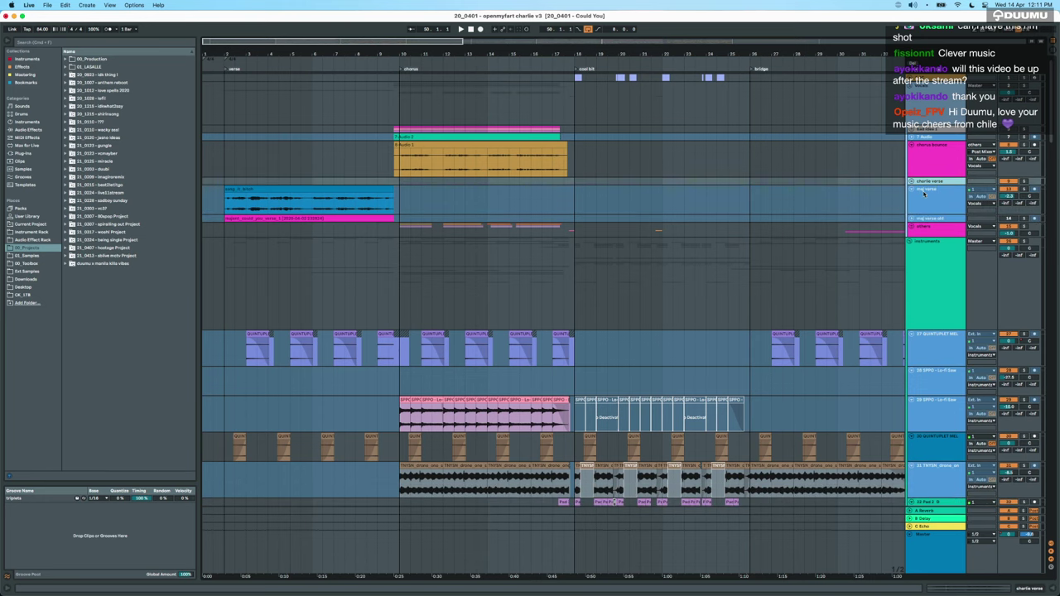
click(924, 193)
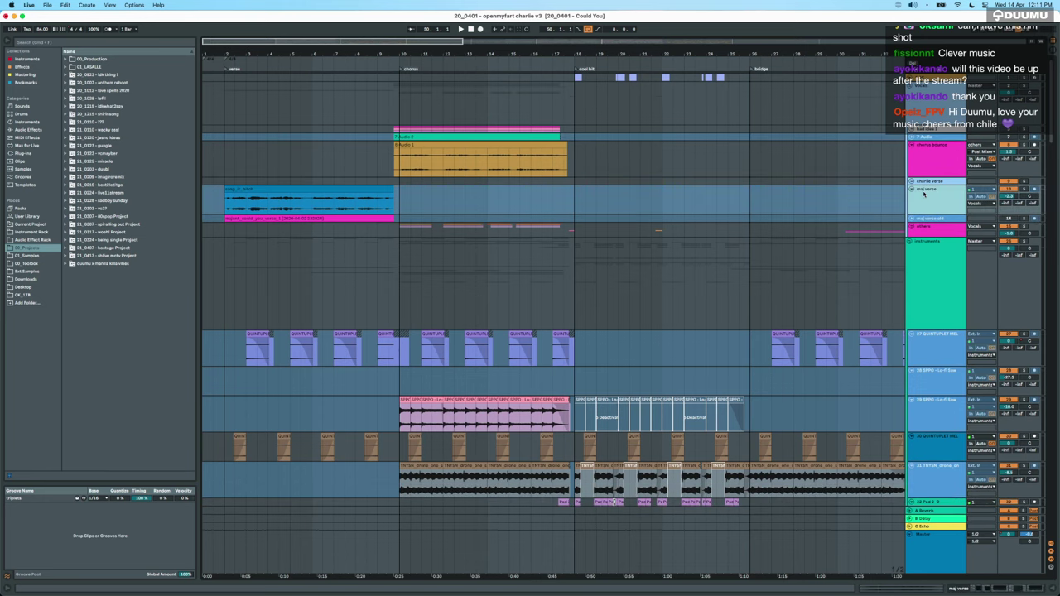
click(984, 590)
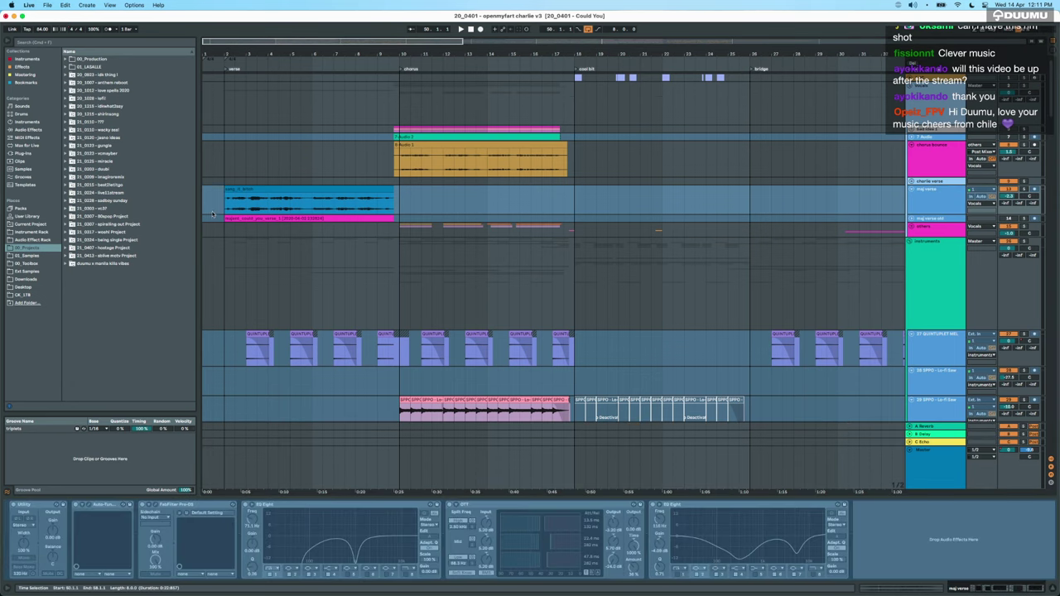
Unfold the maj verse old track to compare its first-verse clip with the maj verse clip, and fold it again.
click(228, 207)
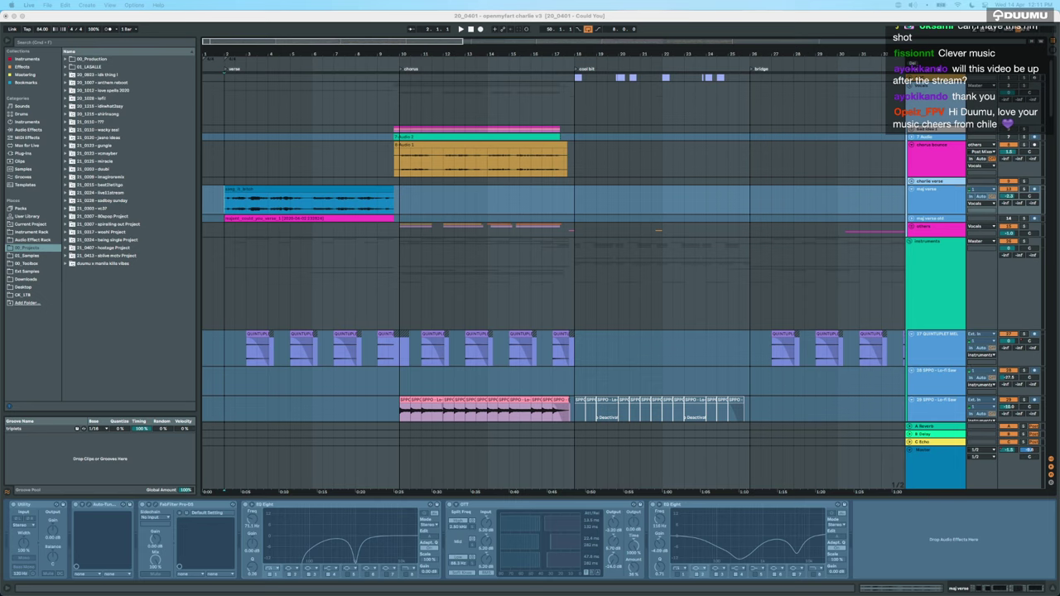
click(910, 219)
click(932, 197)
click(933, 233)
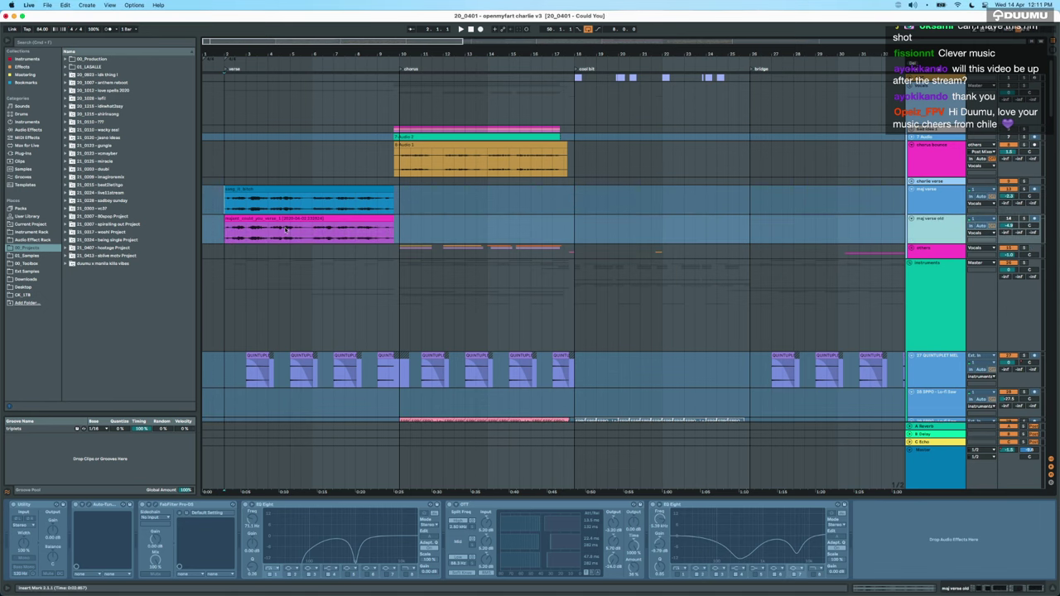
scroll(285, 230, up, 5)
scroll(285, 230, left, 2)
scroll(285, 230, down, 3)
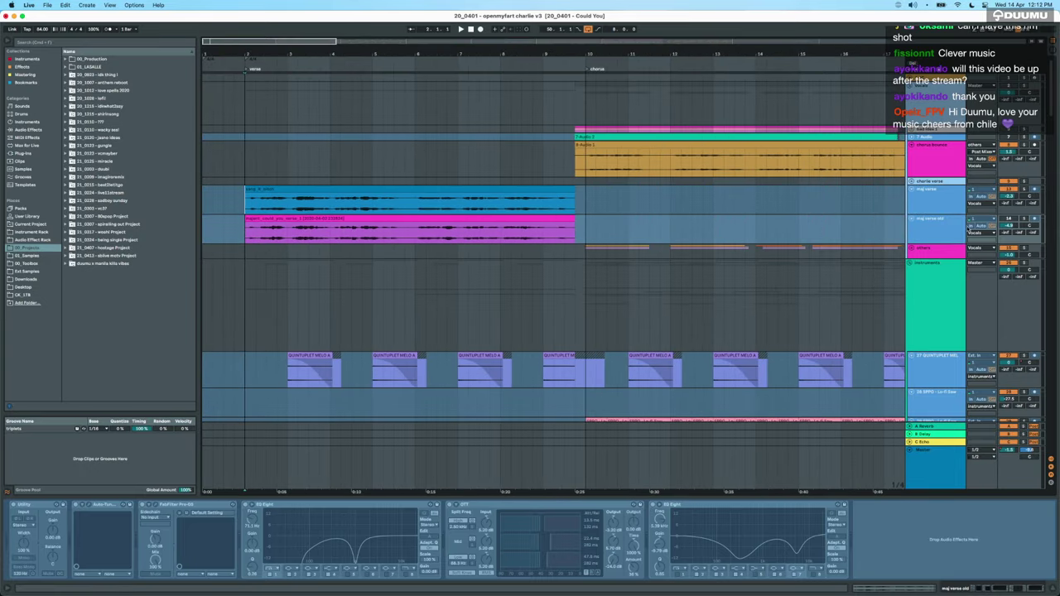
click(910, 219)
Select the maj verse clip and play it from the start of the first verse, replaying it from 2.1.1.
click(303, 188)
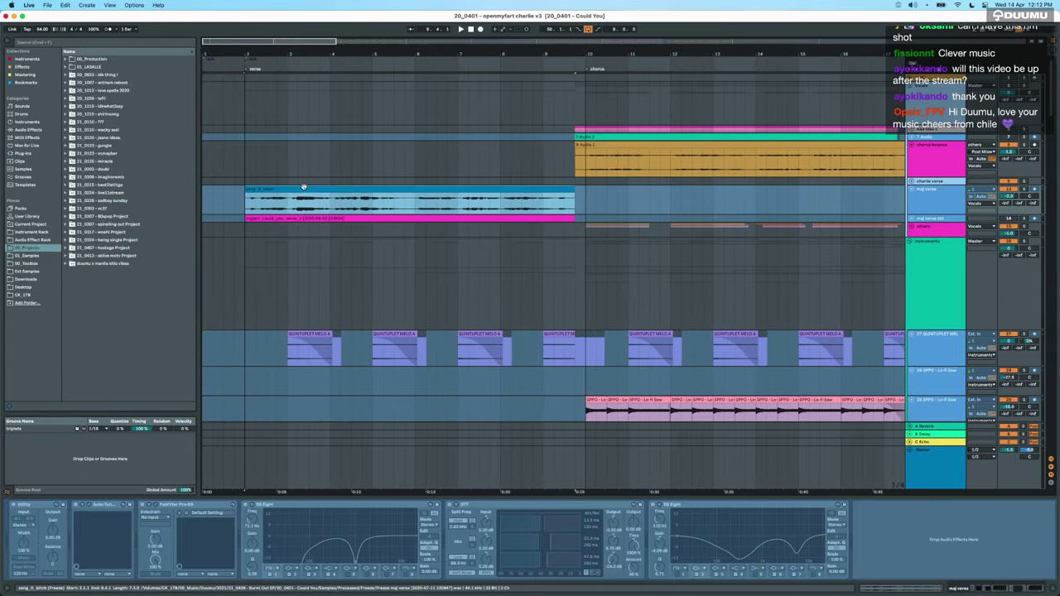
key(space)
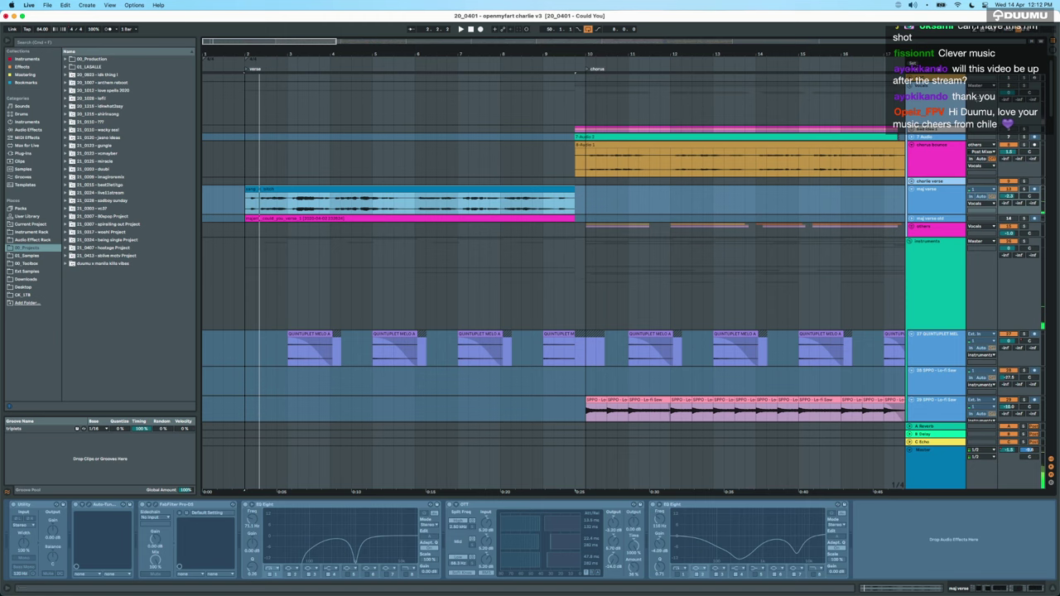
key(space)
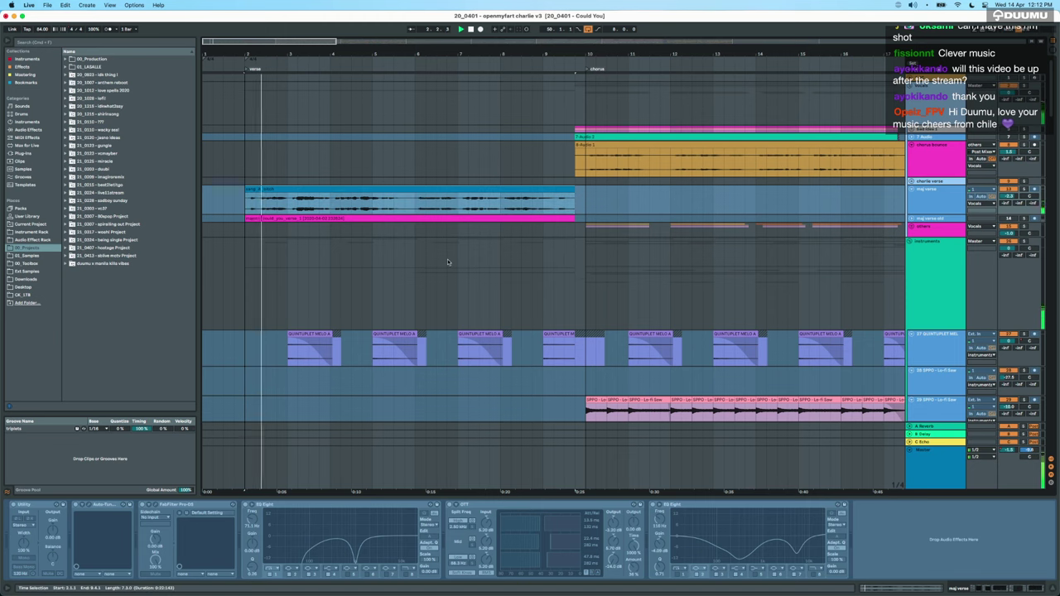
click(248, 205)
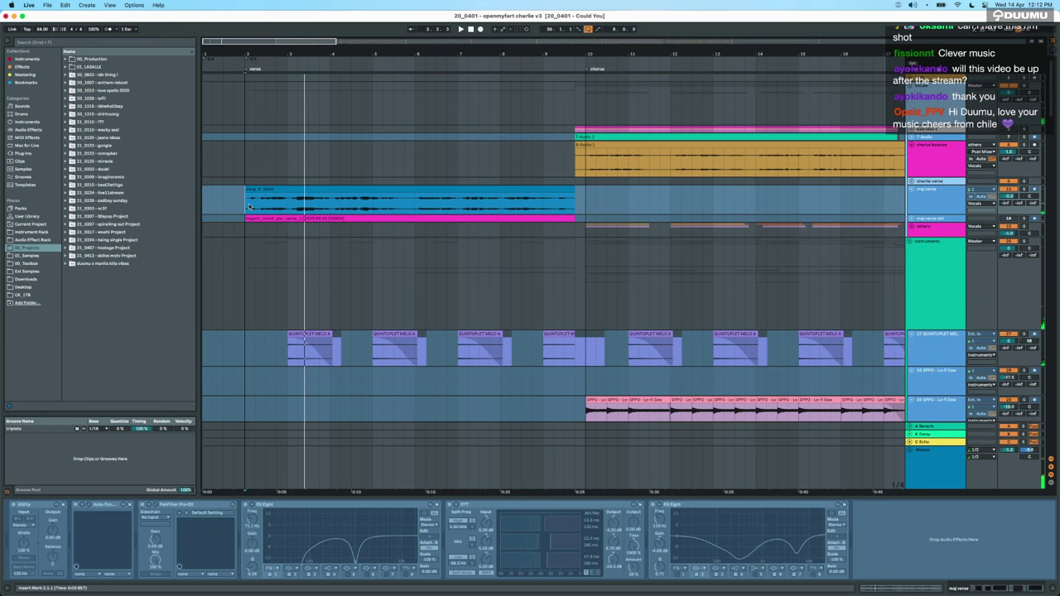
key(space)
key(space)
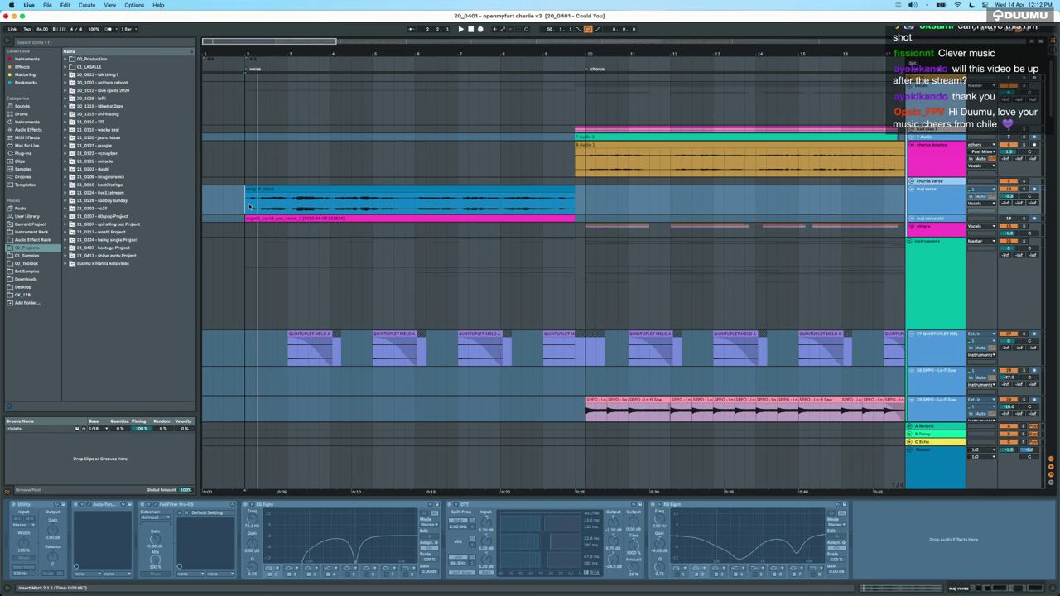
Inspect the Vocals group's device chain with its vocal room reverb, and return to the maj verse track's devices.
scroll(249, 206, up, 5)
scroll(310, 212, down, 3)
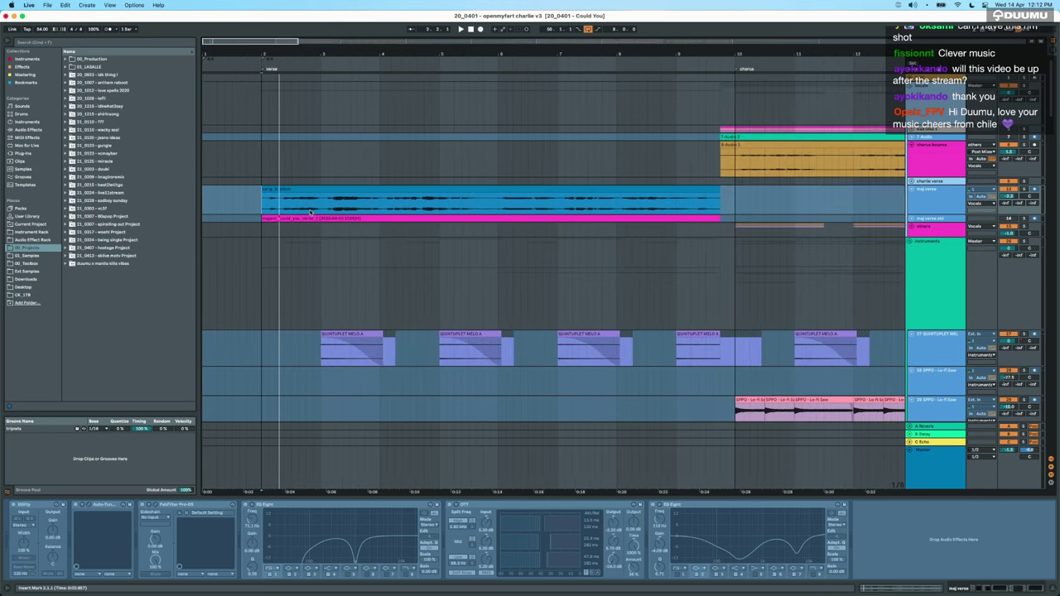
scroll(311, 212, down, 6)
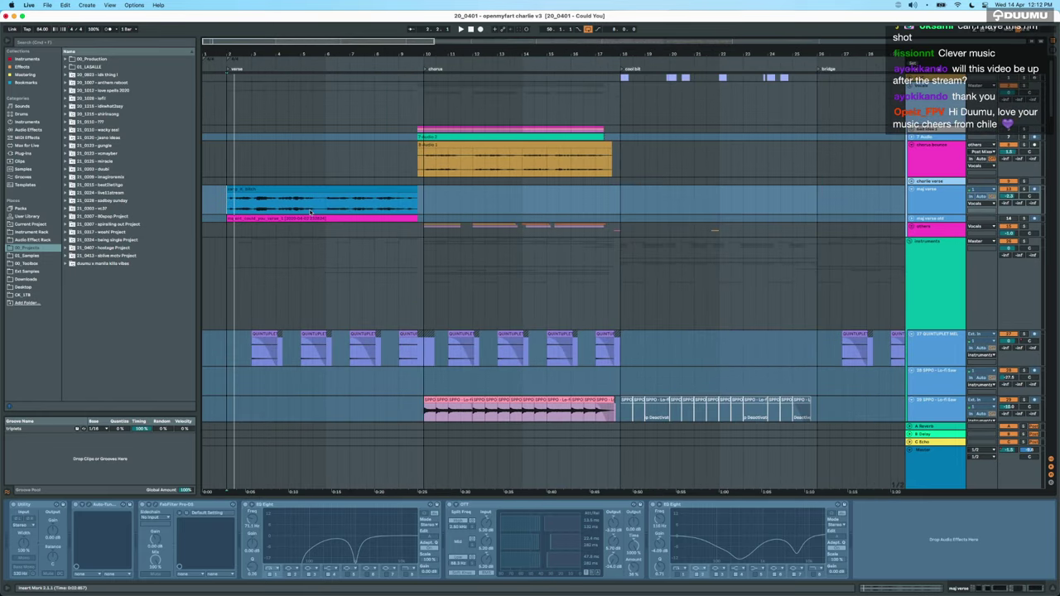
click(928, 209)
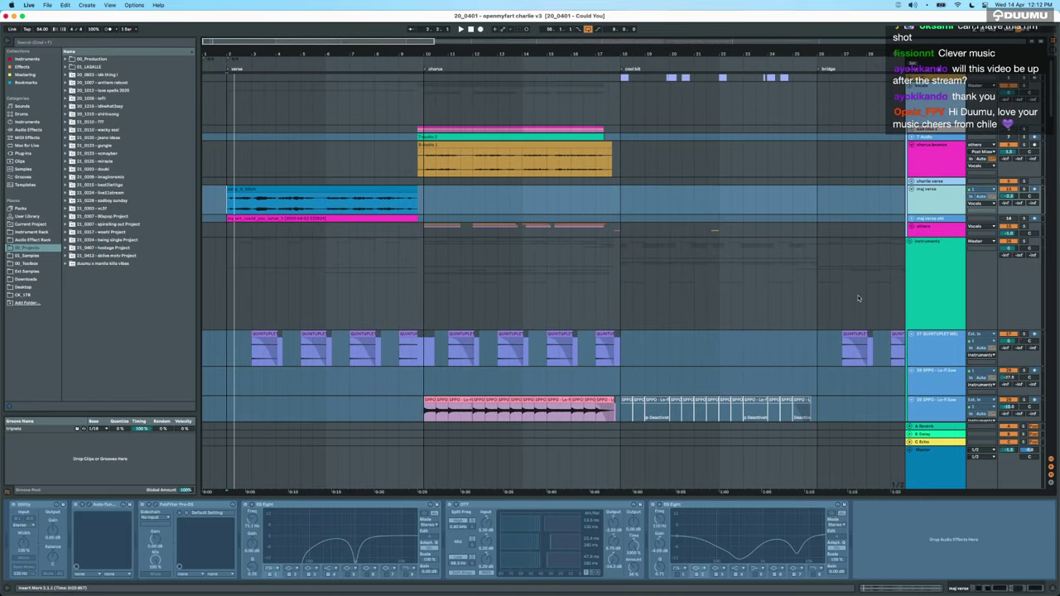
click(932, 190)
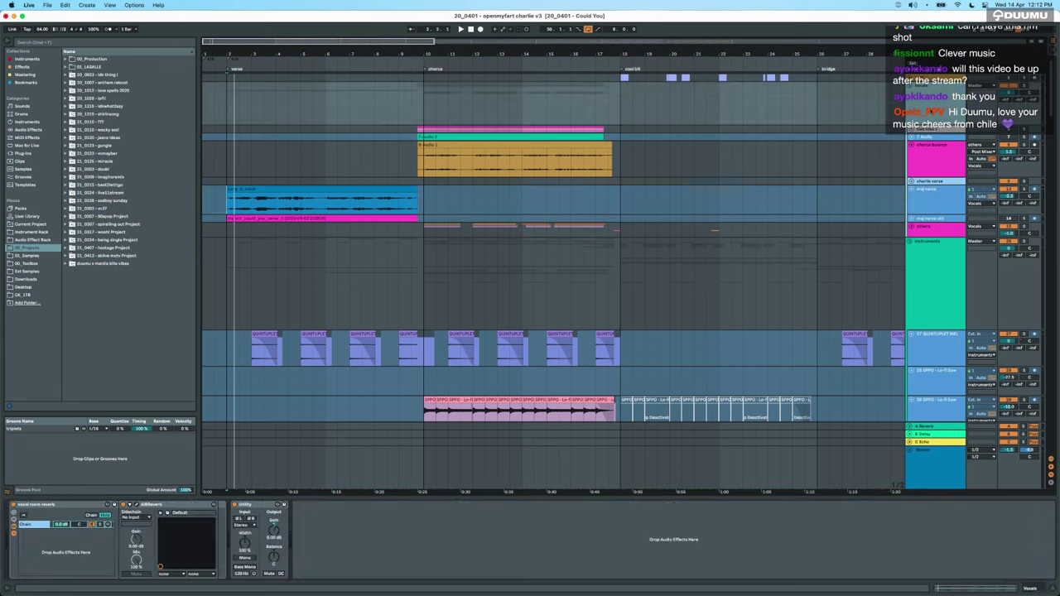
click(932, 212)
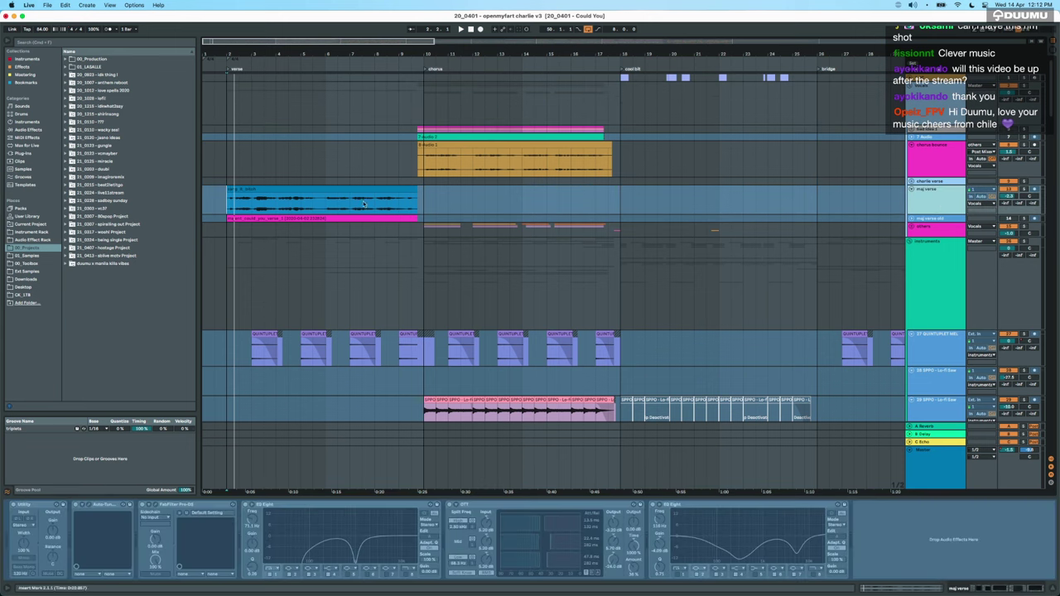
Unfold the bad idea 1 group and inspect the device chains of the 7 Audio and others tracks.
key(space)
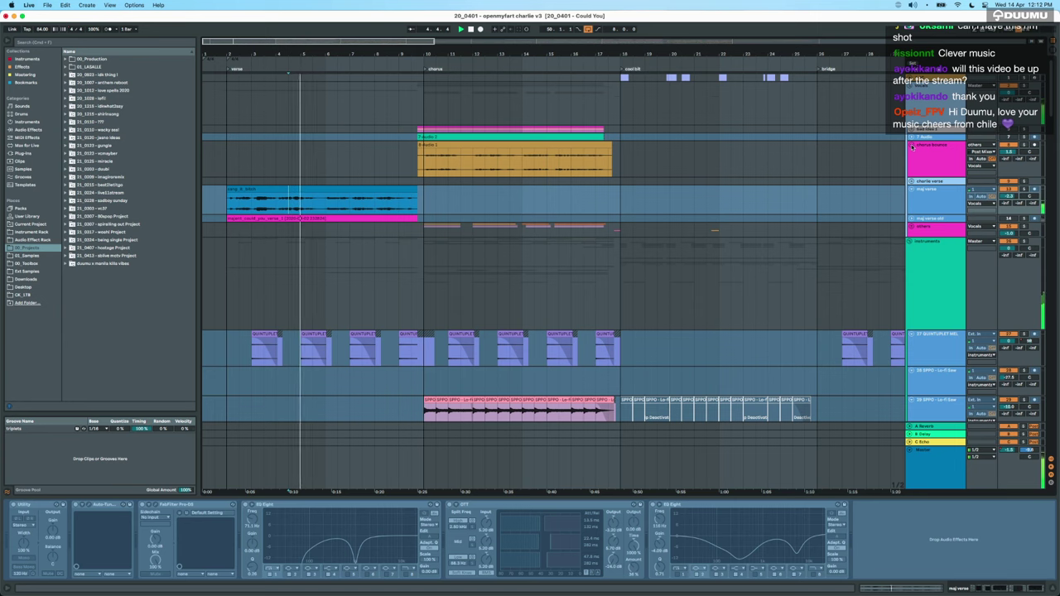
click(957, 131)
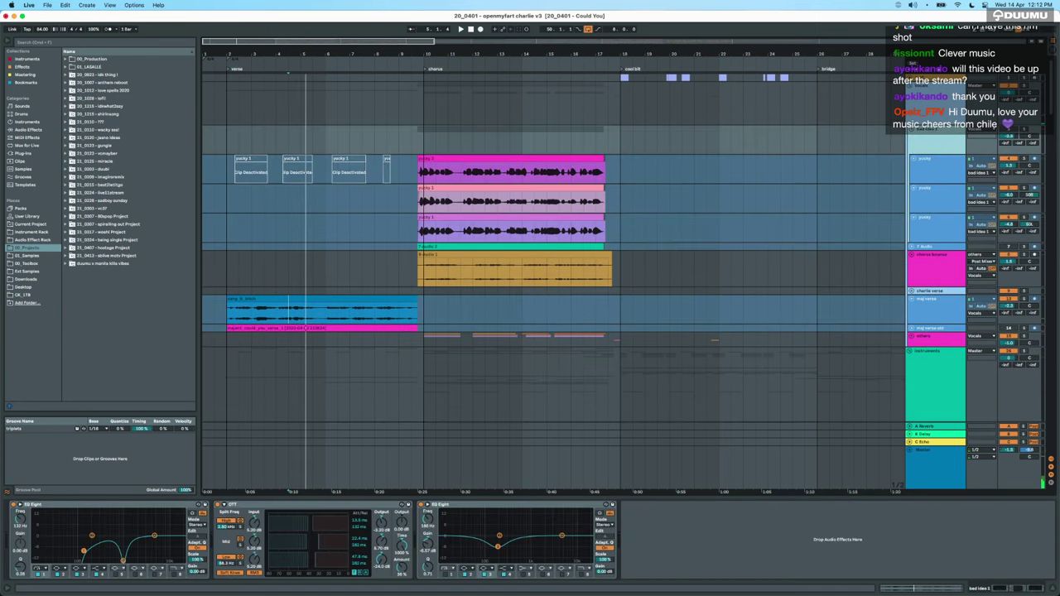
click(1012, 134)
click(920, 256)
scroll(936, 273, down, 2)
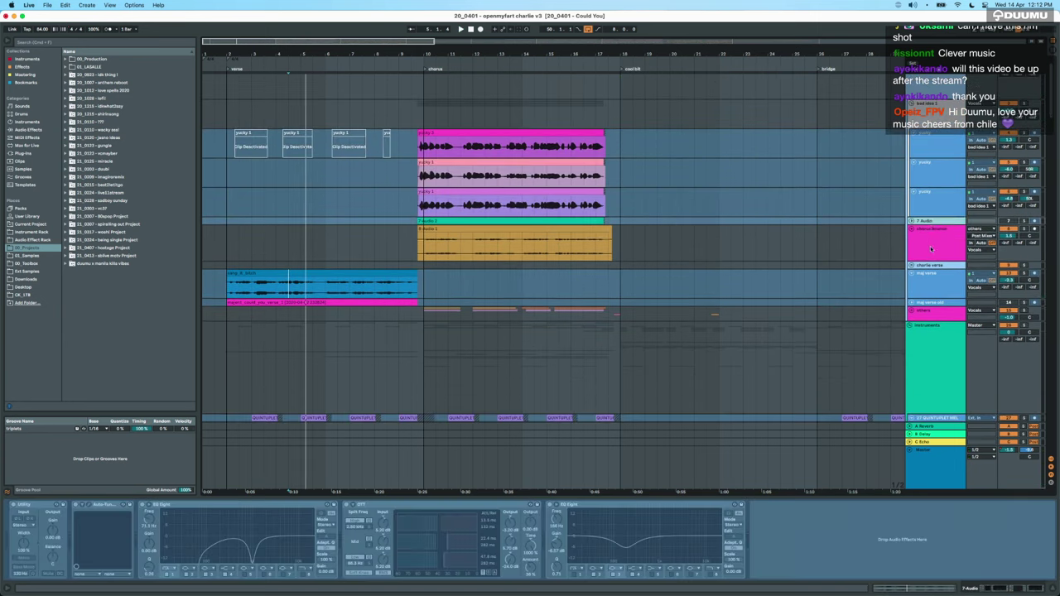
click(927, 316)
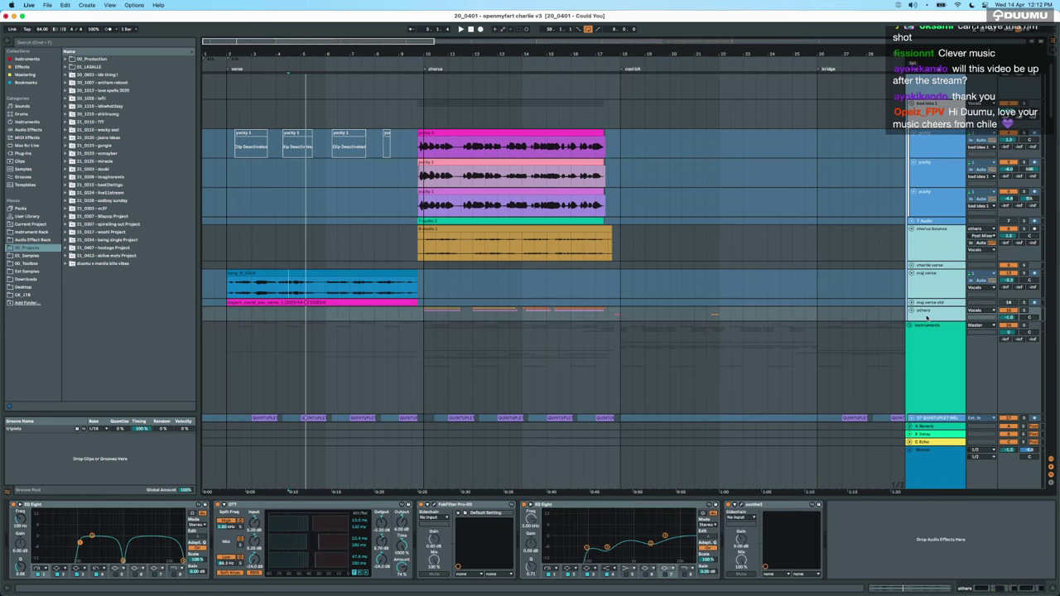
Play the top yucky clip in the chorus and select the three yucky tracks inside the bad idea 1 group.
scroll(510, 145, up, 3)
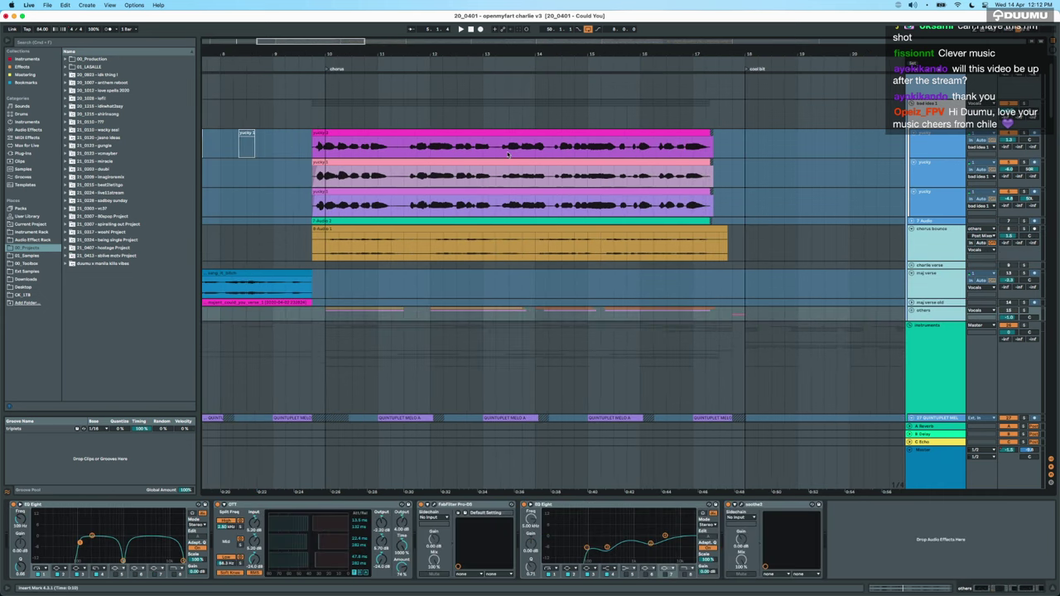
click(431, 134)
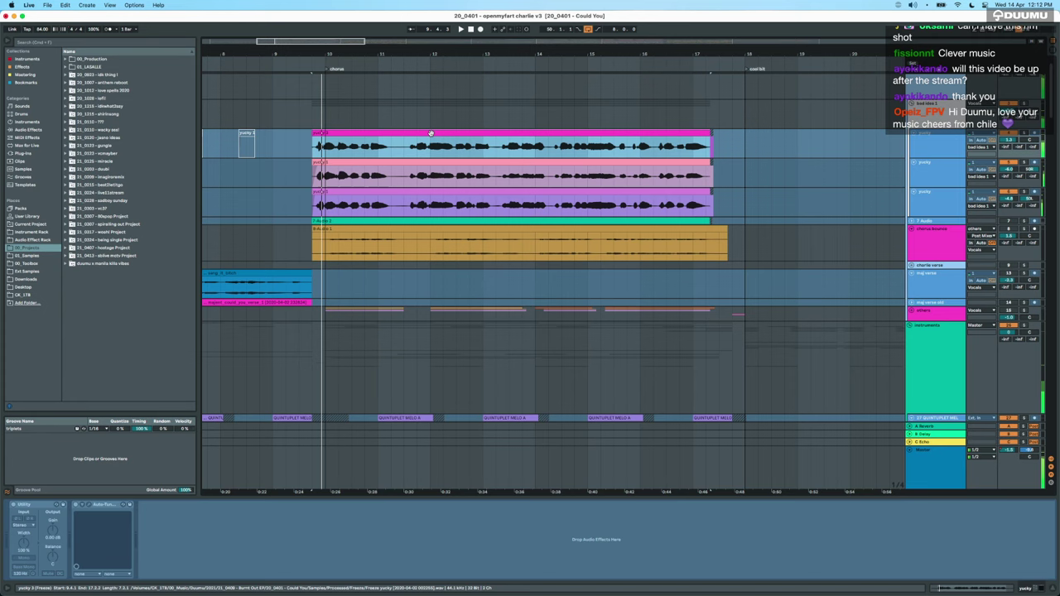
click(936, 204)
shift+click(929, 145)
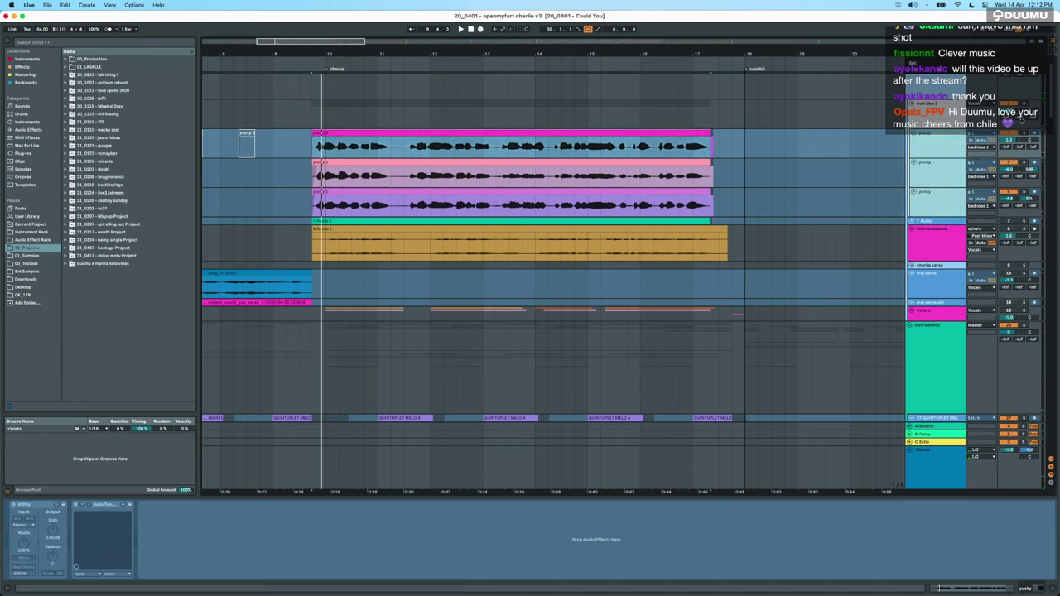
click(1008, 199)
click(651, 203)
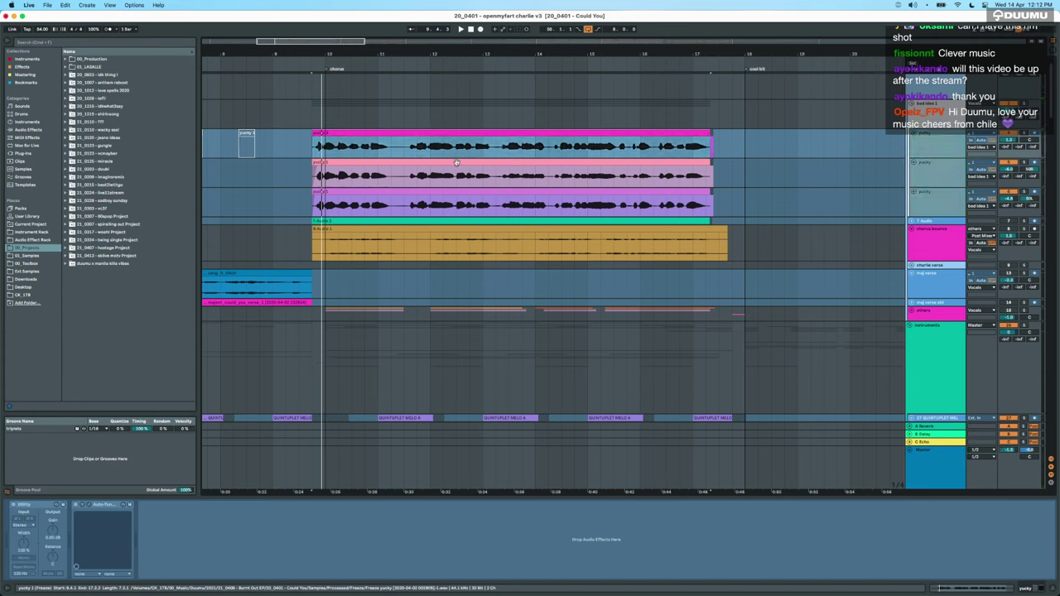
Unfold the 7 Audio track and check the chorus bounce track's devices with playback from mid-chorus.
click(912, 221)
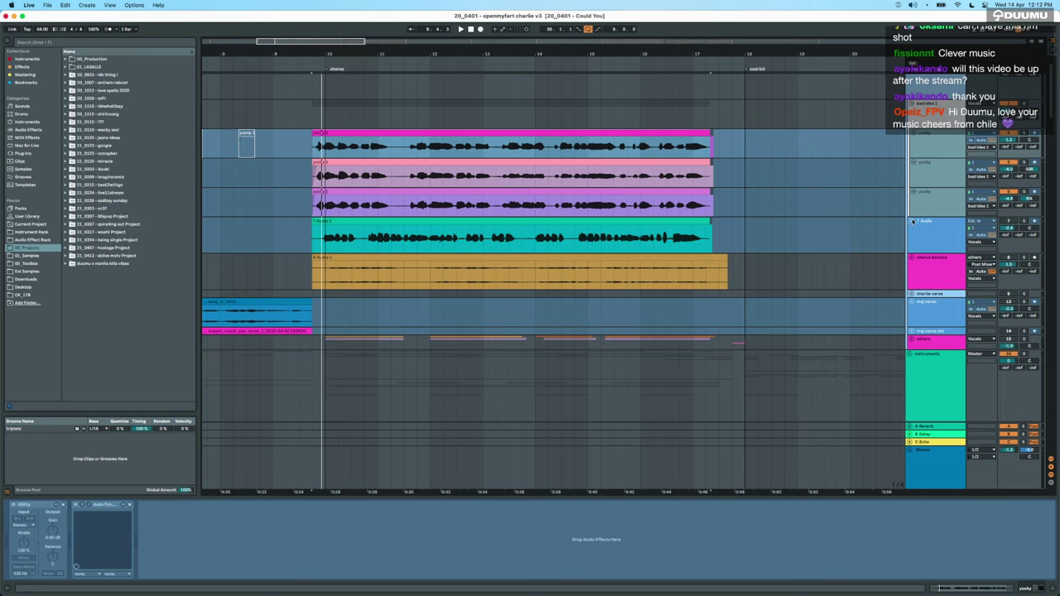
scroll(325, 198, down, 2)
key(minus)
click(299, 110)
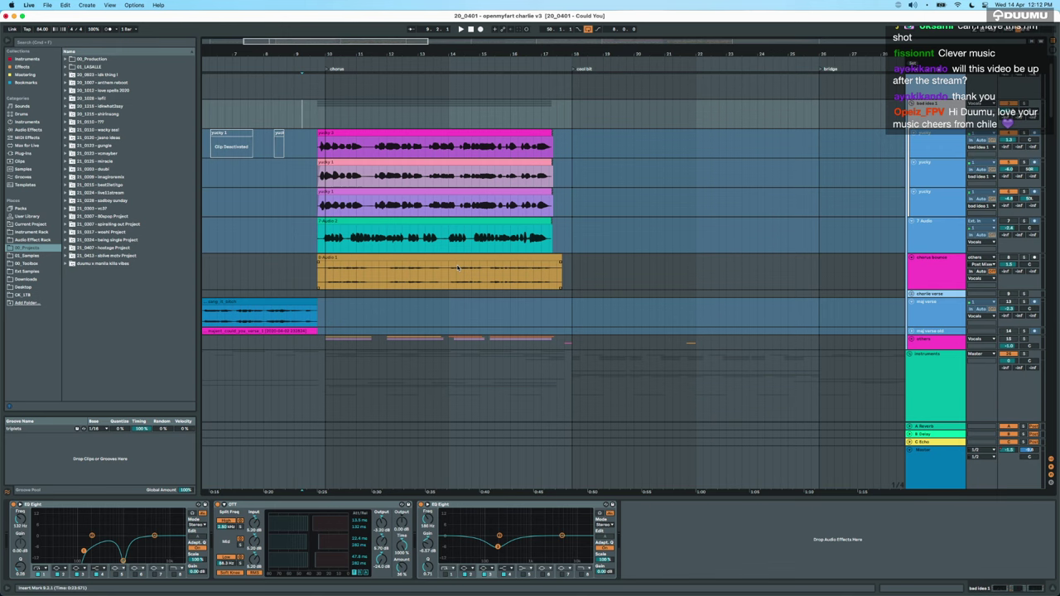
click(458, 267)
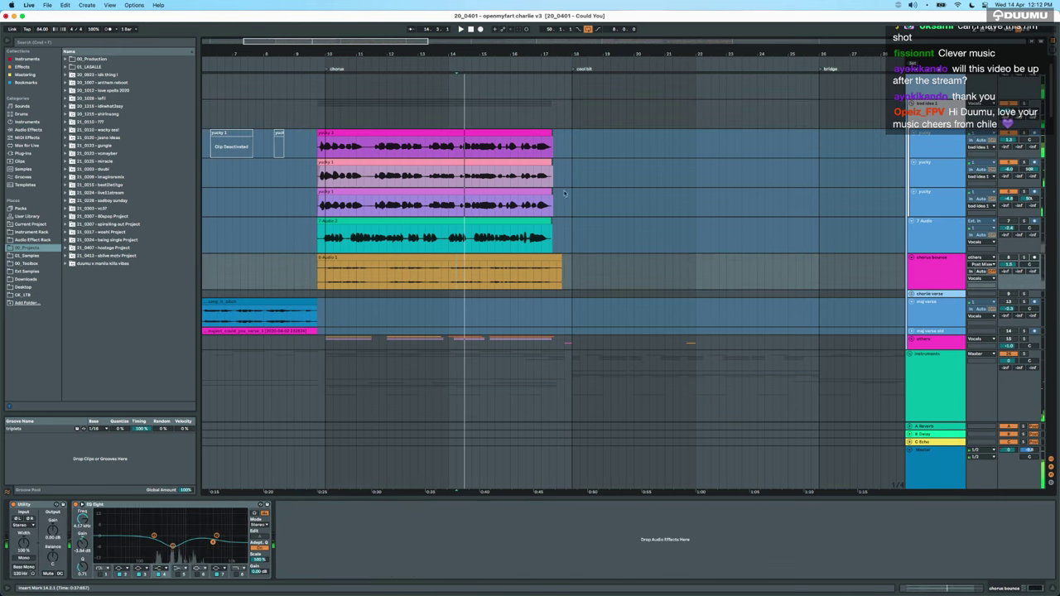
Play the bad idea 1 vocal stack from just before the chorus, following its clips through to their end.
click(306, 115)
key(space)
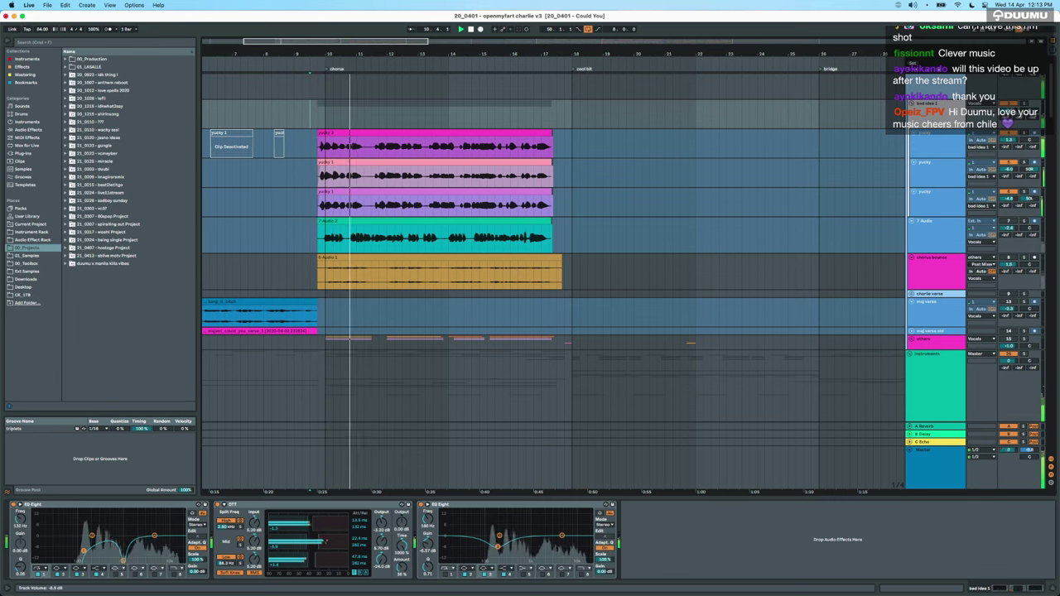
drag(387, 54, 331, 218)
scroll(329, 218, down, 3)
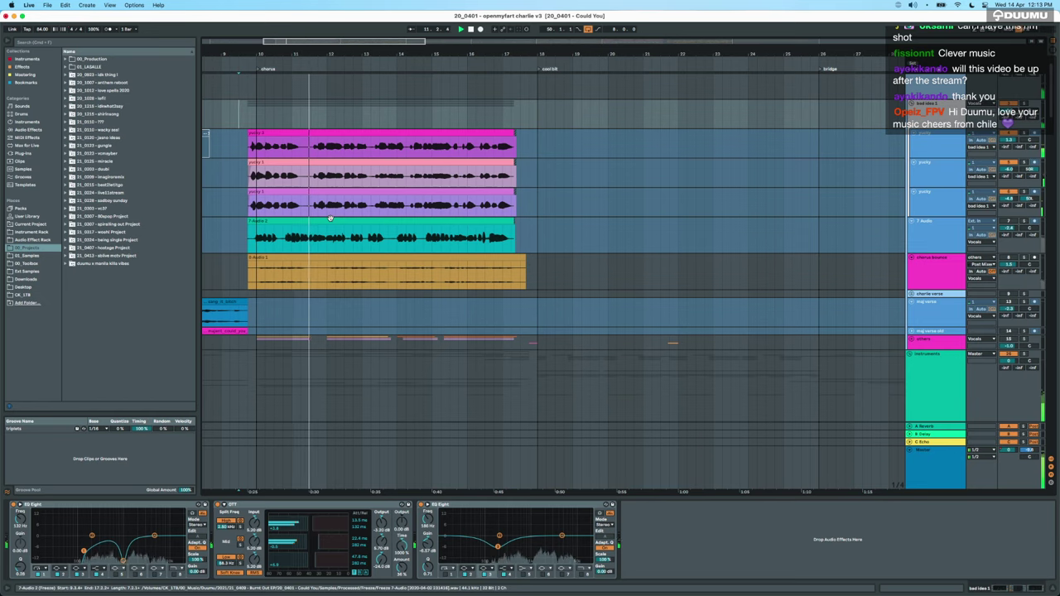
scroll(331, 207, up, 5)
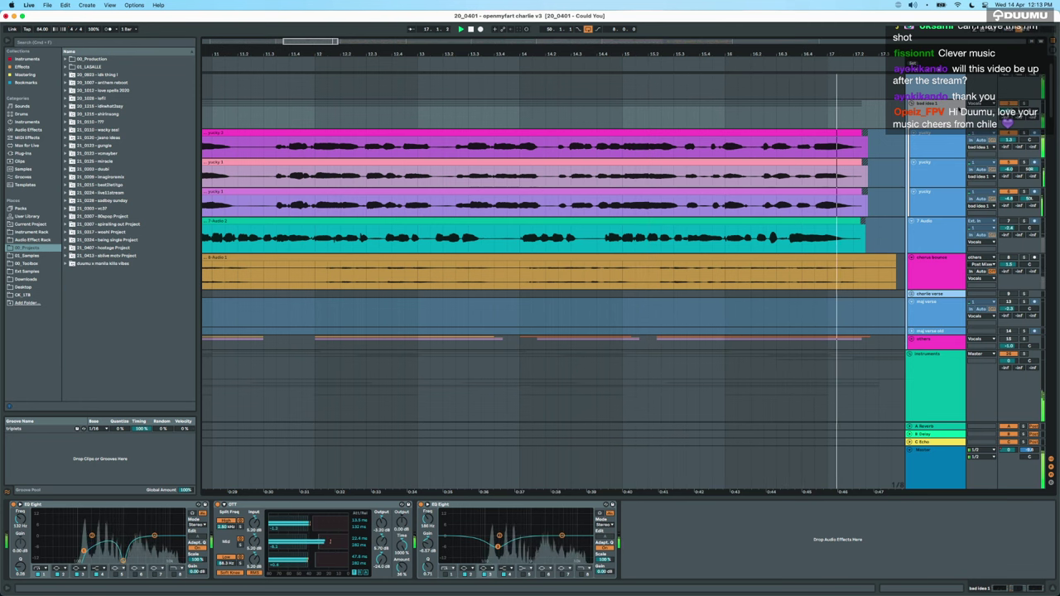
key(space)
Fold the bad idea 1 group and play the 7 Audio clip from just before the chorus.
click(912, 104)
click(925, 114)
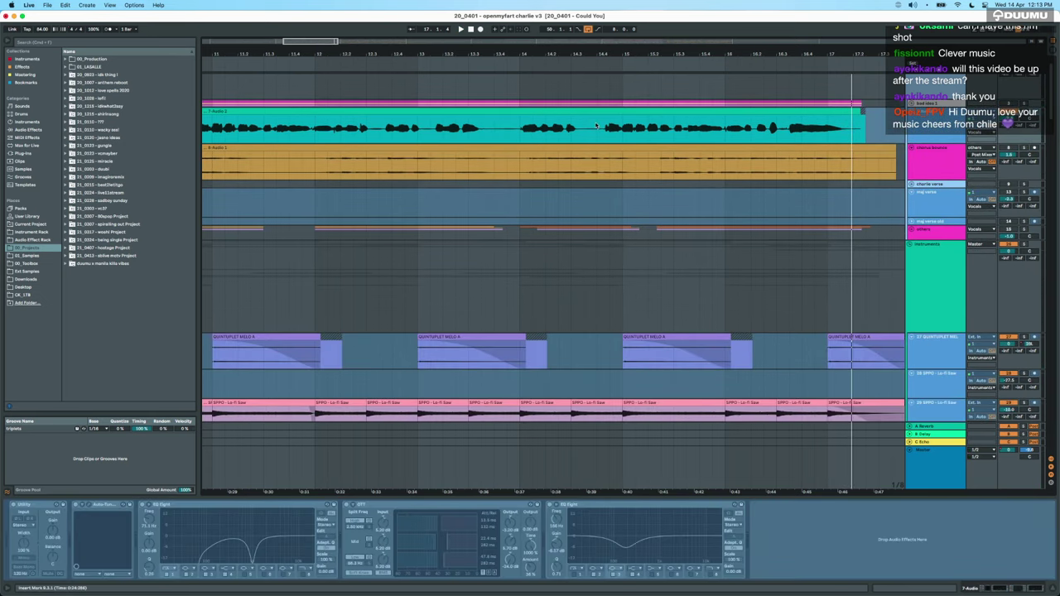
scroll(596, 125, down, 3)
click(428, 130)
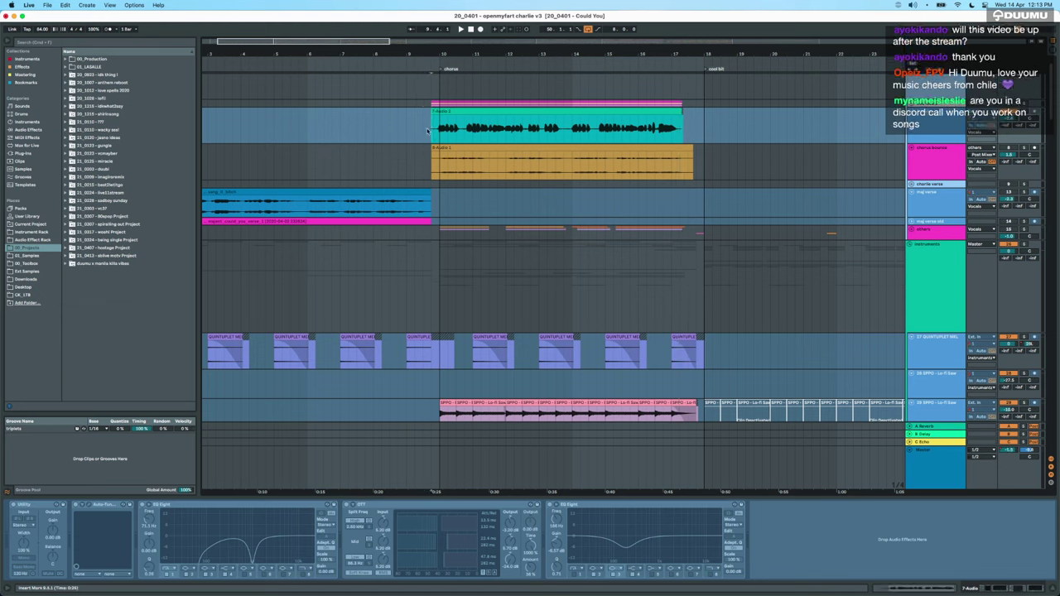
click(423, 130)
key(space)
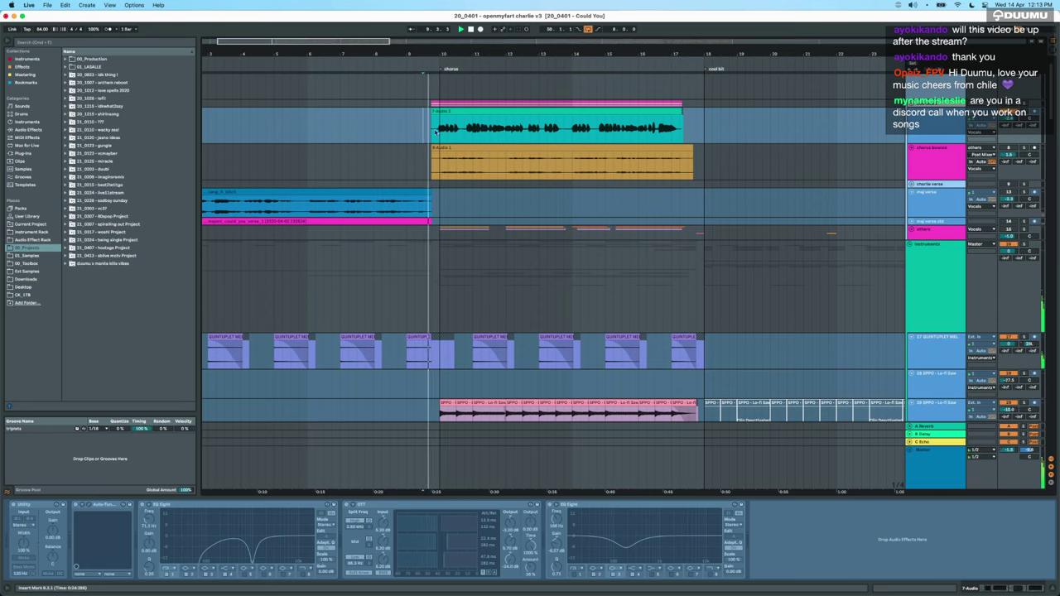
Place the insert marker at 10.1.1 and examine the 7 Audio waveform across the chorus during playback.
scroll(445, 135, up, 2)
click(436, 137)
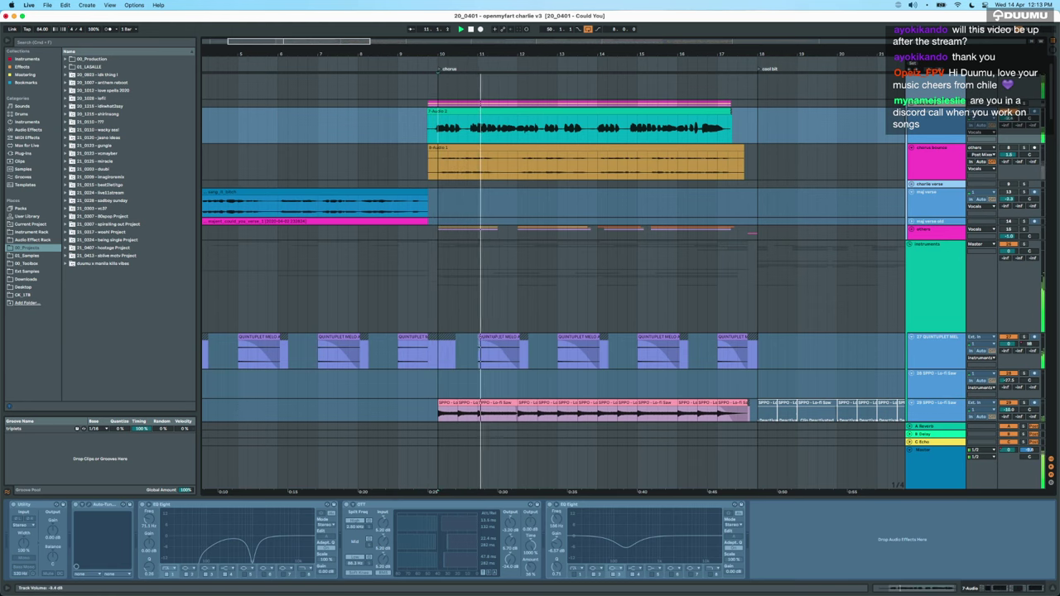
scroll(499, 159, up, 3)
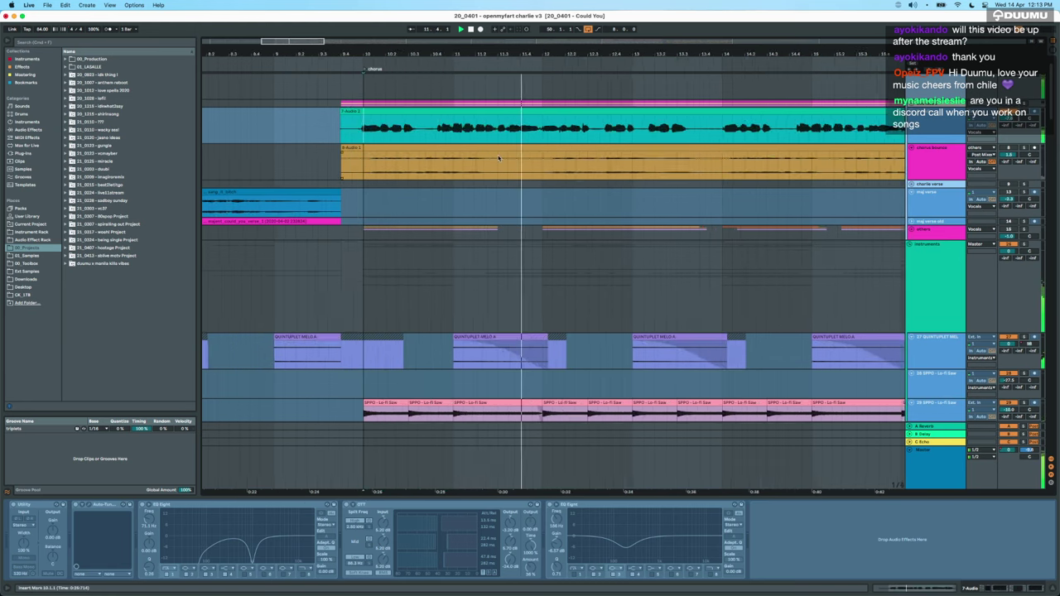
scroll(499, 159, down, 3)
scroll(573, 144, up, 1)
scroll(572, 145, right, 2)
scroll(572, 144, up, 1)
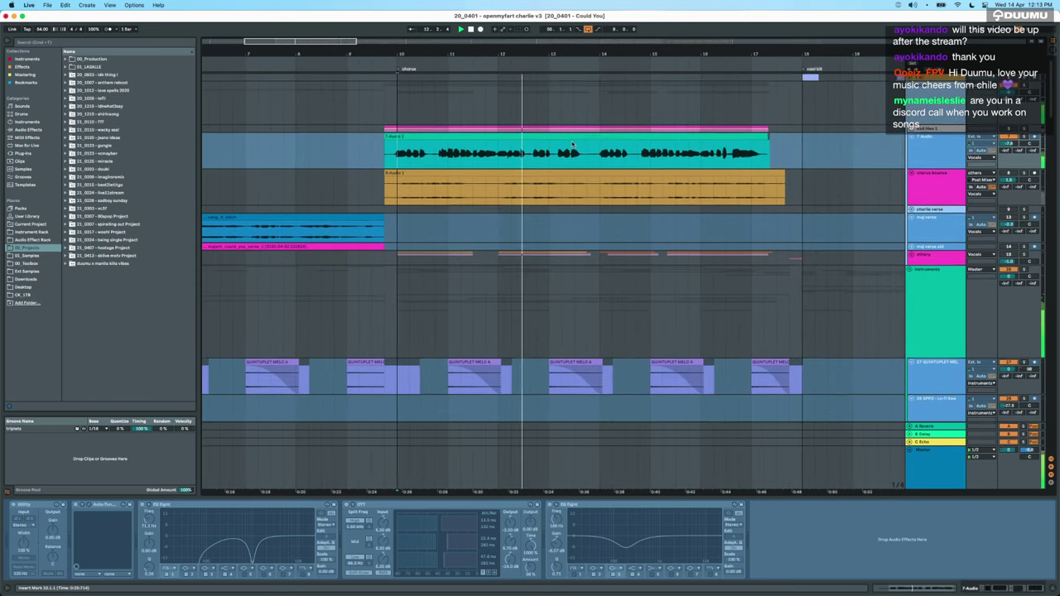
scroll(572, 143, up, 3)
scroll(571, 140, down, 4)
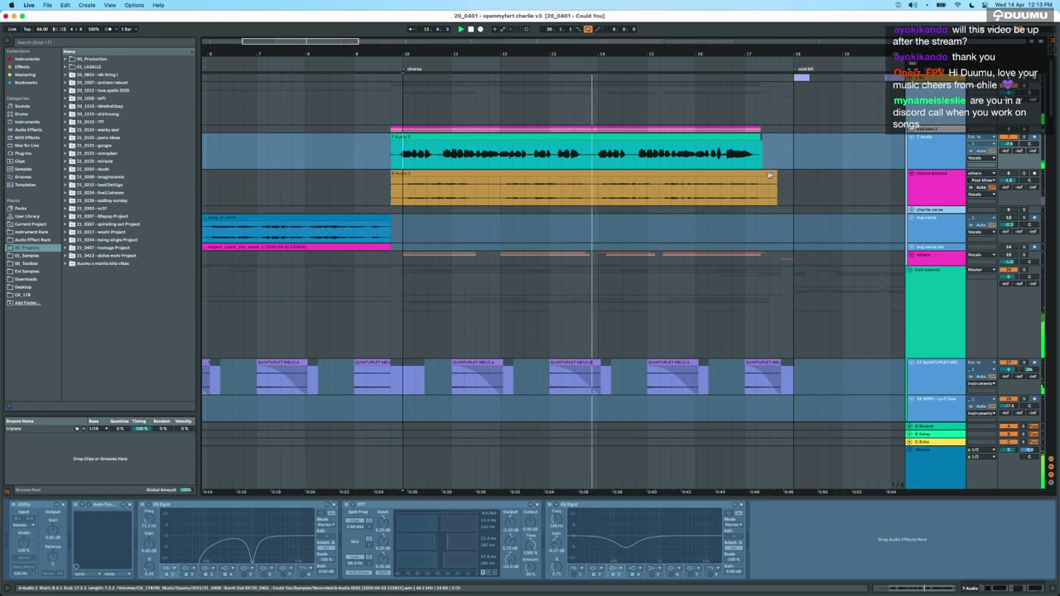
scroll(717, 157, up, 2)
scroll(717, 157, up, 2)
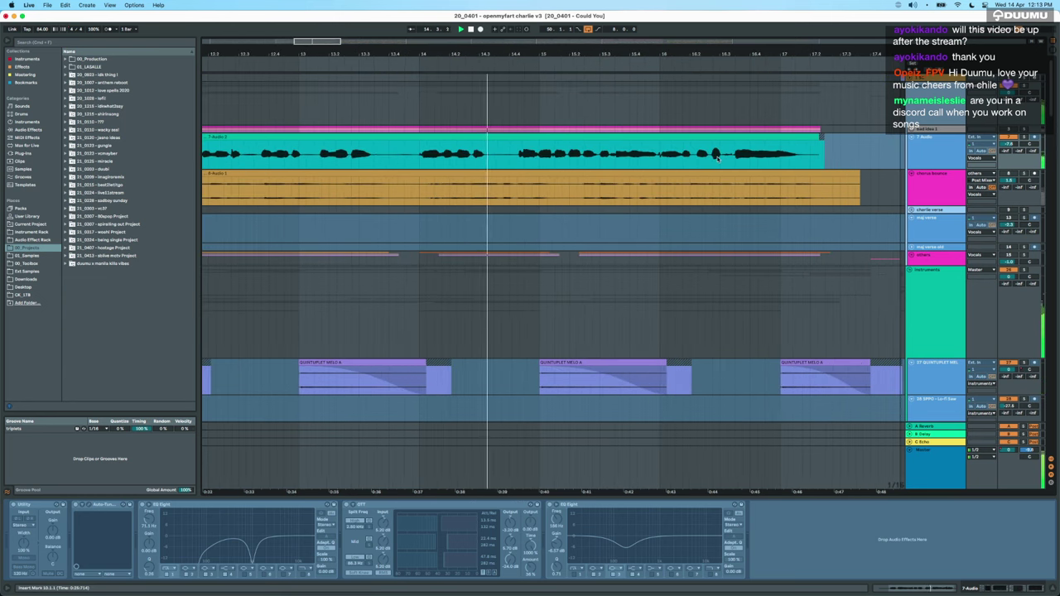
Compare the chorus bounce and 7 Audio device chains near the chorus end, and fold the 7 Audio track.
click(684, 170)
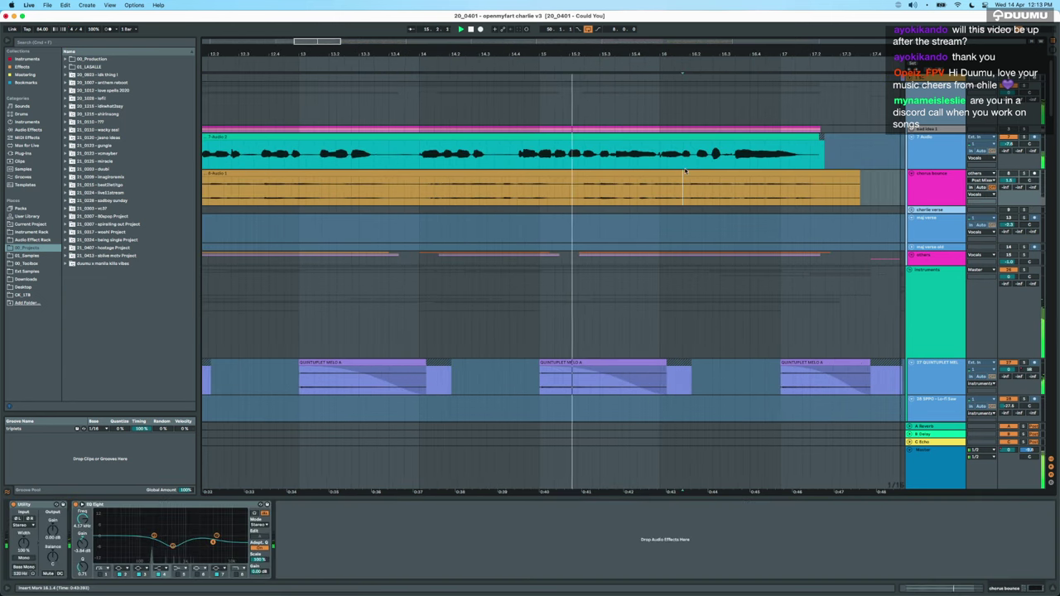
click(659, 158)
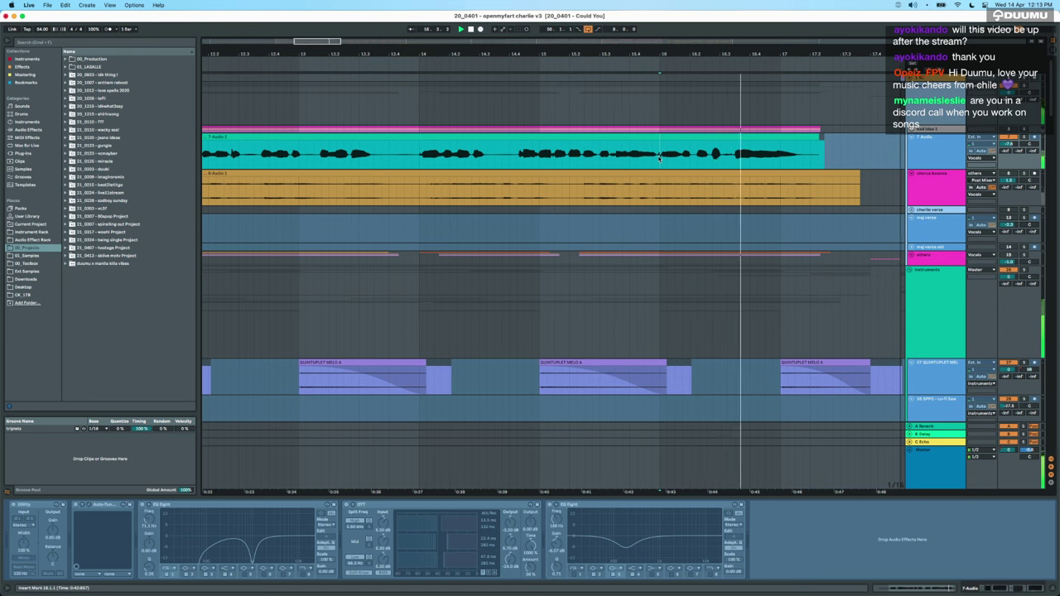
scroll(760, 156, down, 3)
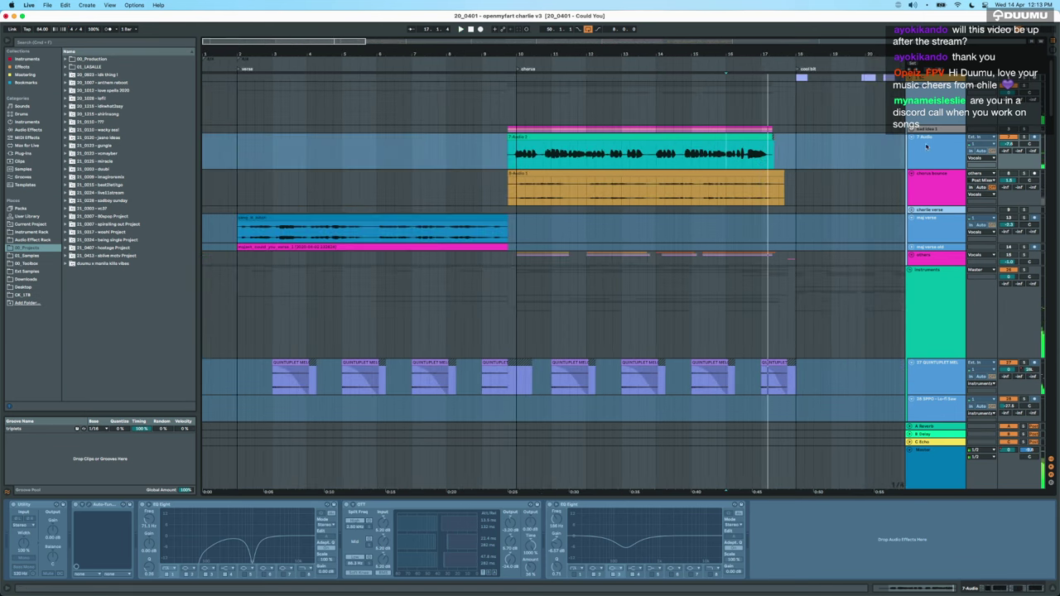
click(911, 137)
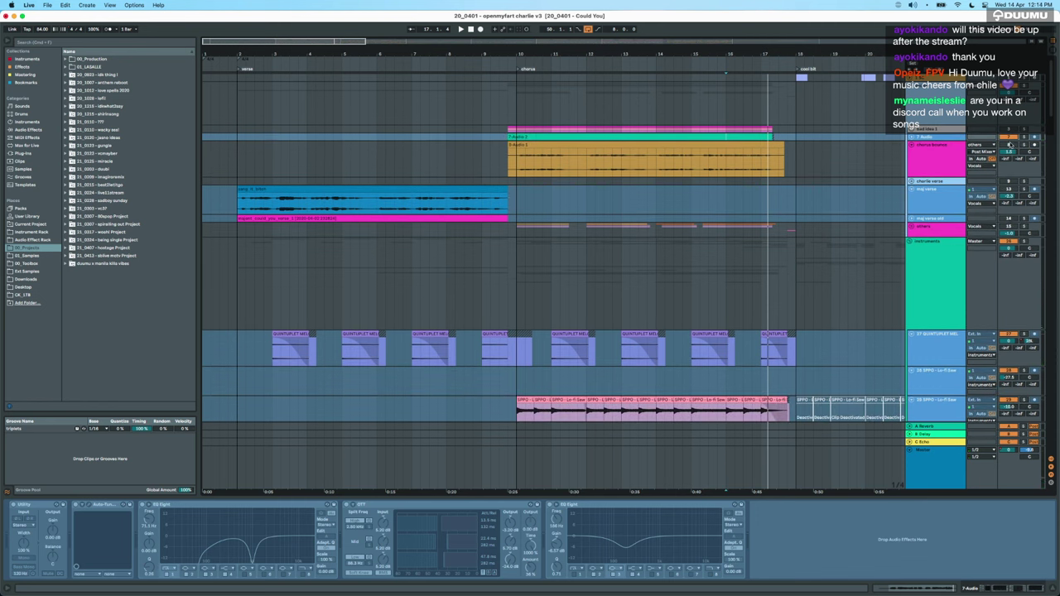
Play the chorus bounce clip from the start of the chorus at 10.1.1.
click(1009, 146)
click(525, 169)
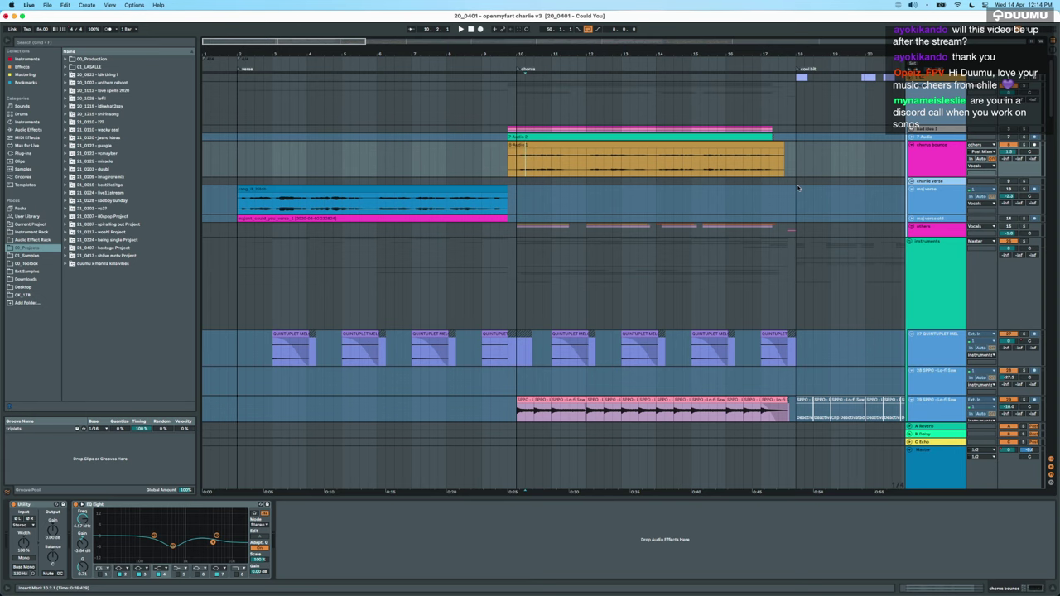
key(space)
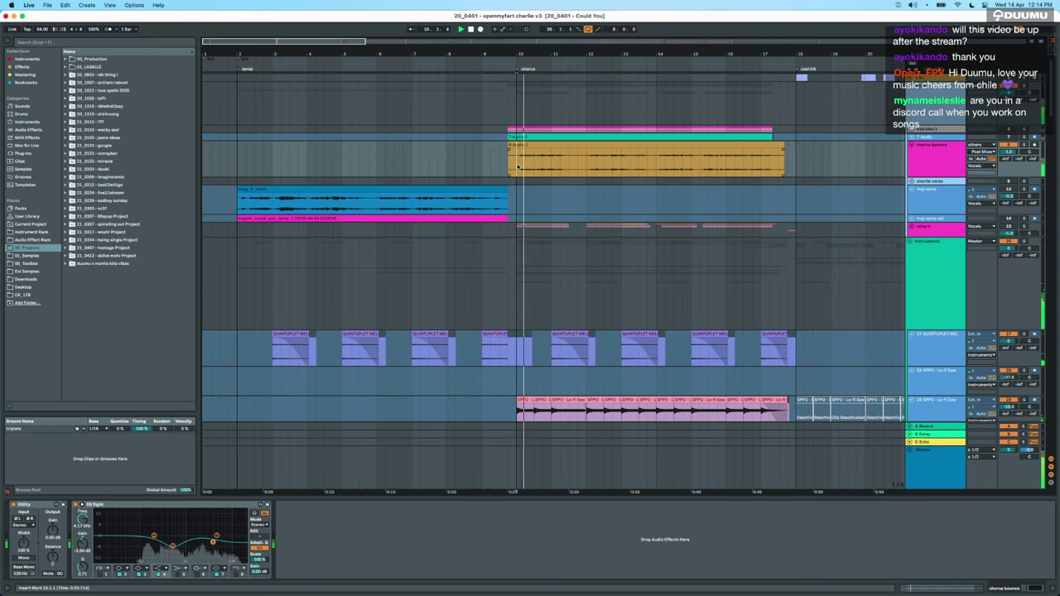
Unfold the others group and compare the device chains of its chorus group and the chorus bounce track.
click(912, 226)
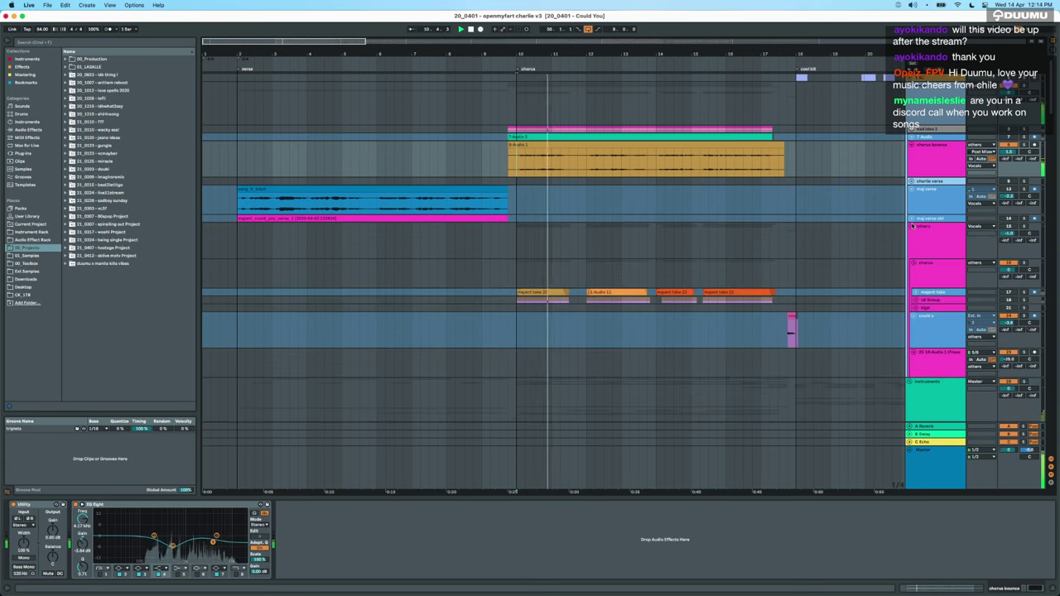
click(917, 270)
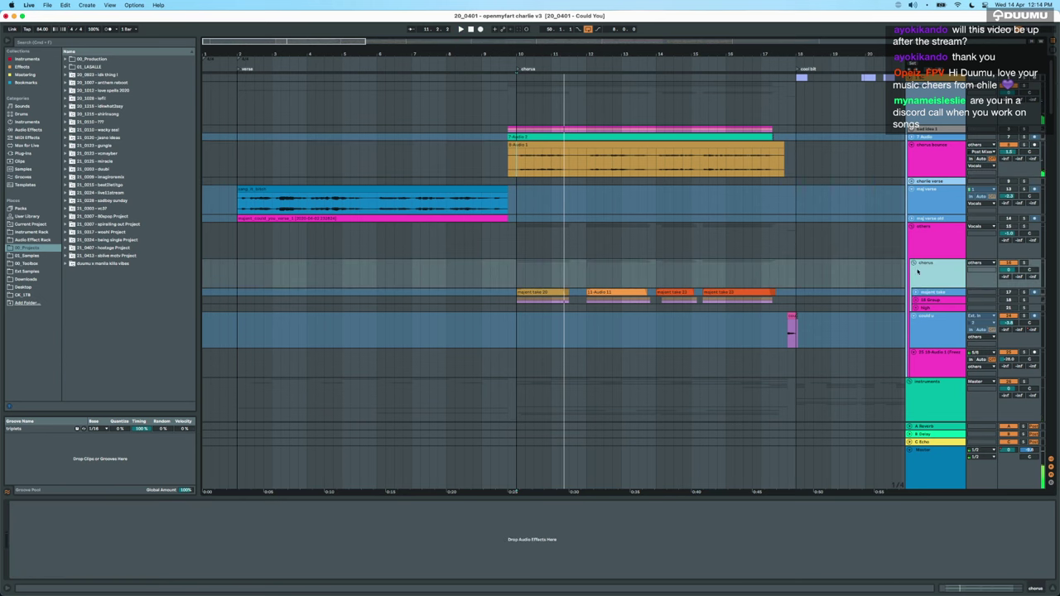
click(929, 171)
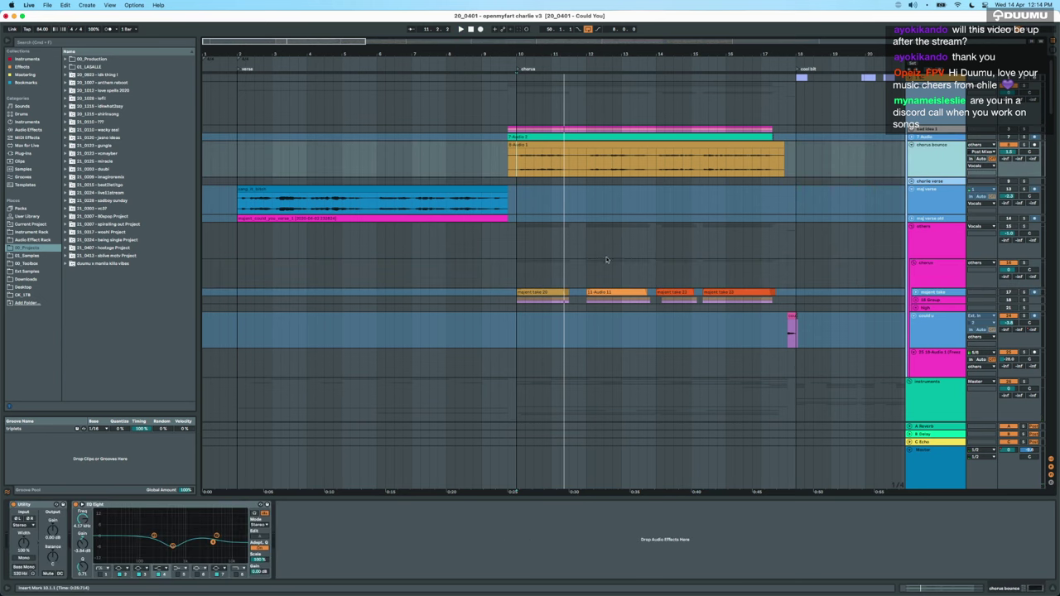
key(plus)
Inspect the 18 Group's EQ devices and look over the remaining tracks in the others group.
click(932, 293)
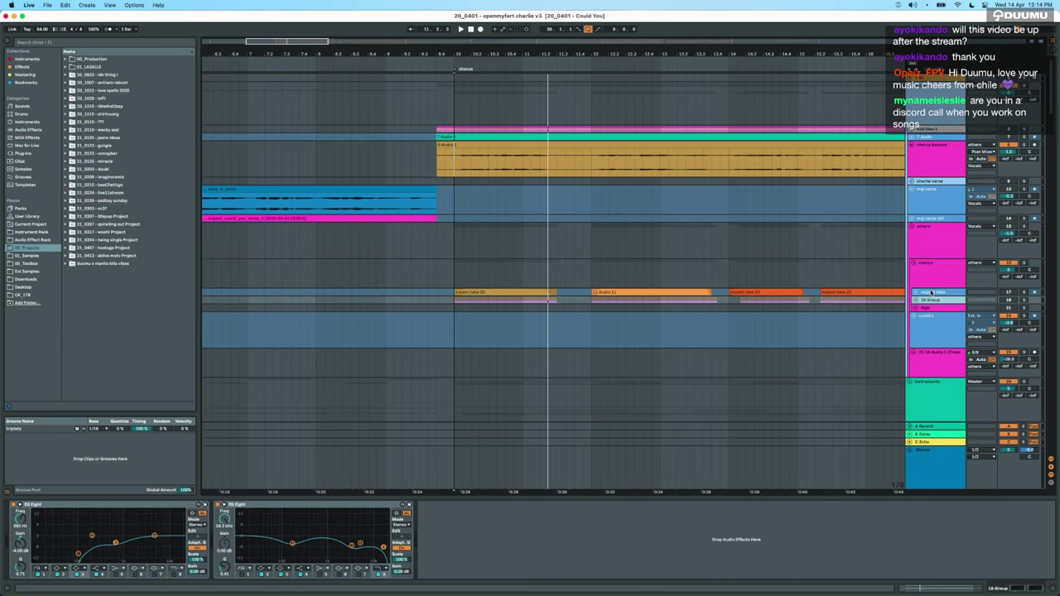
click(927, 298)
scroll(926, 294, down, 2)
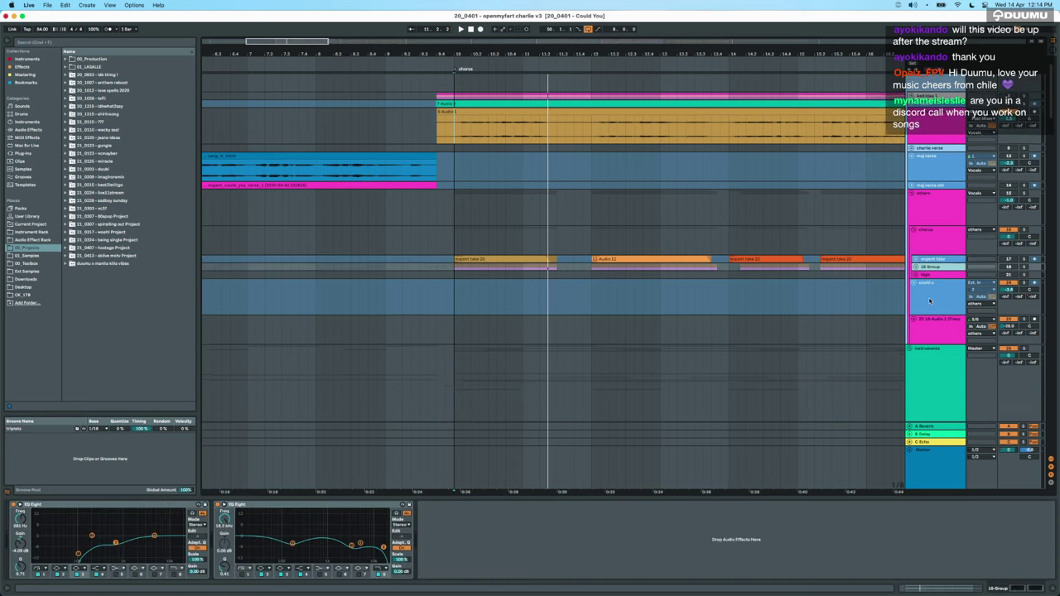
scroll(926, 276, down, 5)
Solo the chorus bounce track and play its clip from 10.1.1.
scroll(814, 224, up, 6)
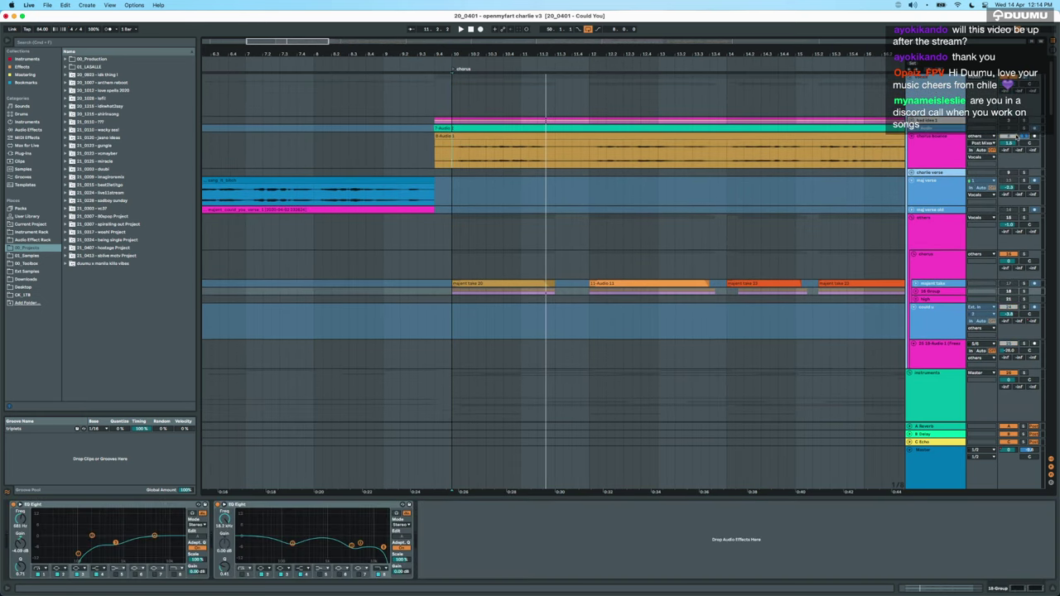
click(450, 158)
key(space)
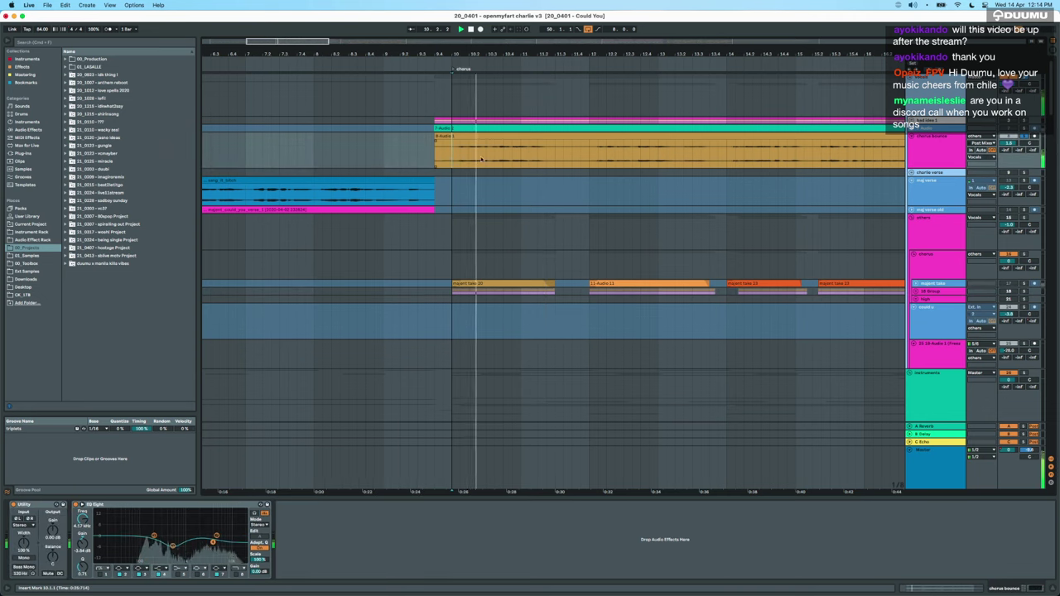
Unsolo and fold the chorus bounce track, then unfold the majent take track and 18 Group to show the chorus takes.
click(912, 139)
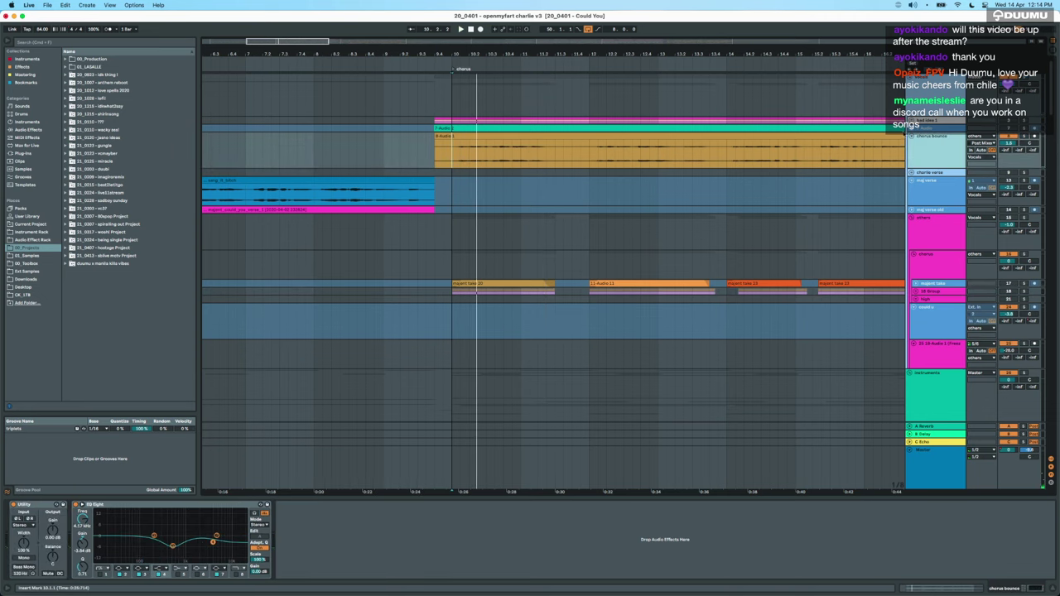
click(911, 137)
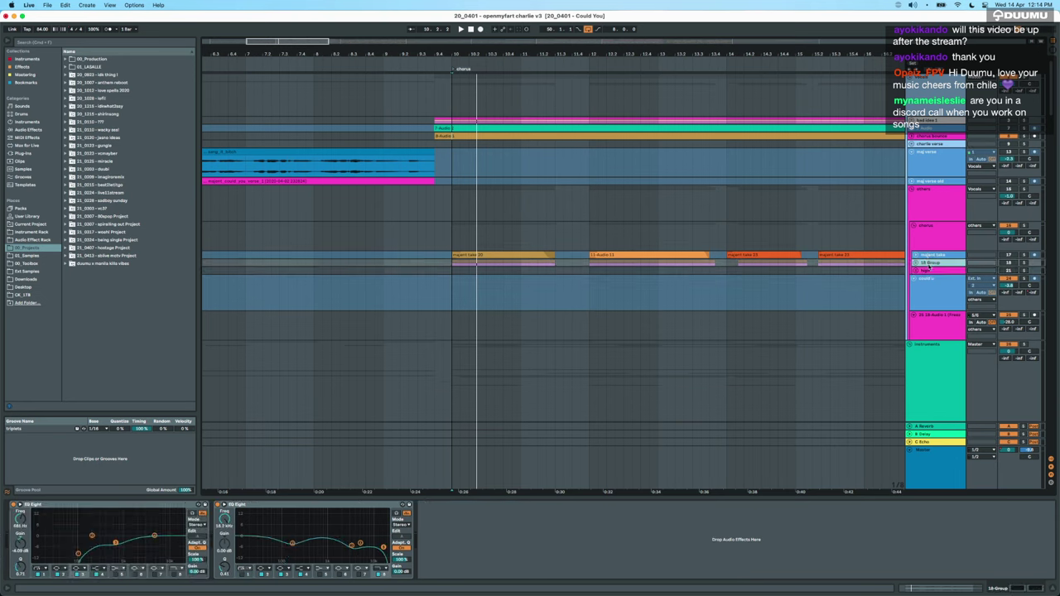
click(922, 255)
click(914, 255)
click(492, 255)
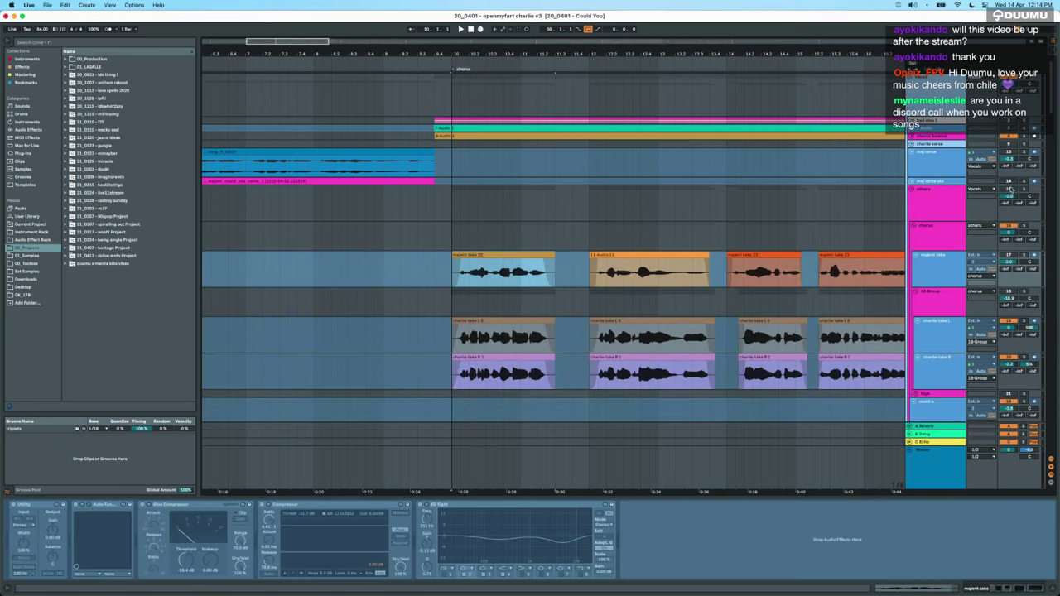
Activate the others group and the 18 Group while checking their device chains and that of the majent take track.
click(911, 189)
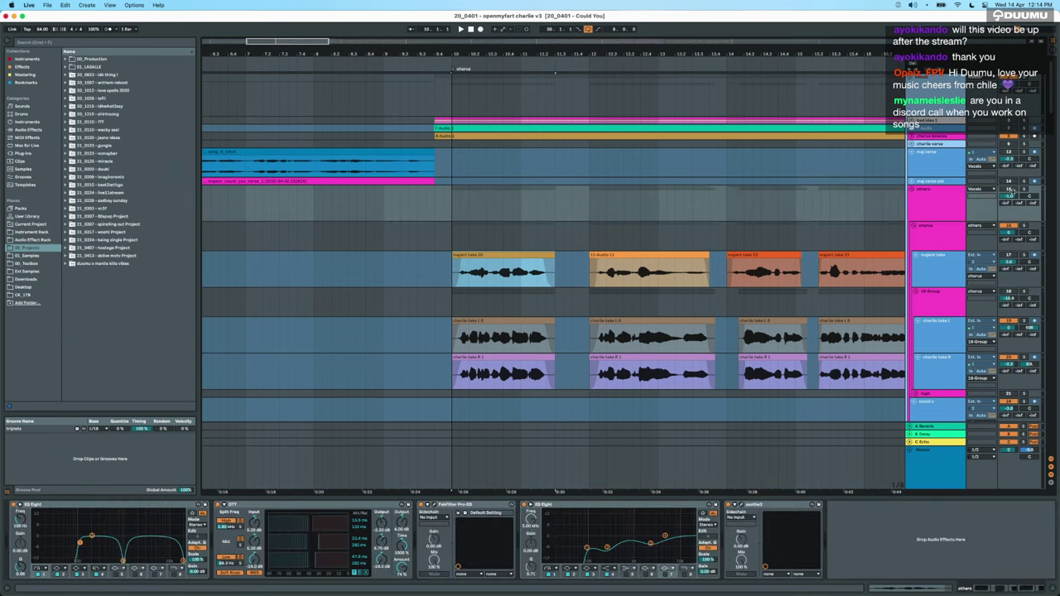
click(938, 267)
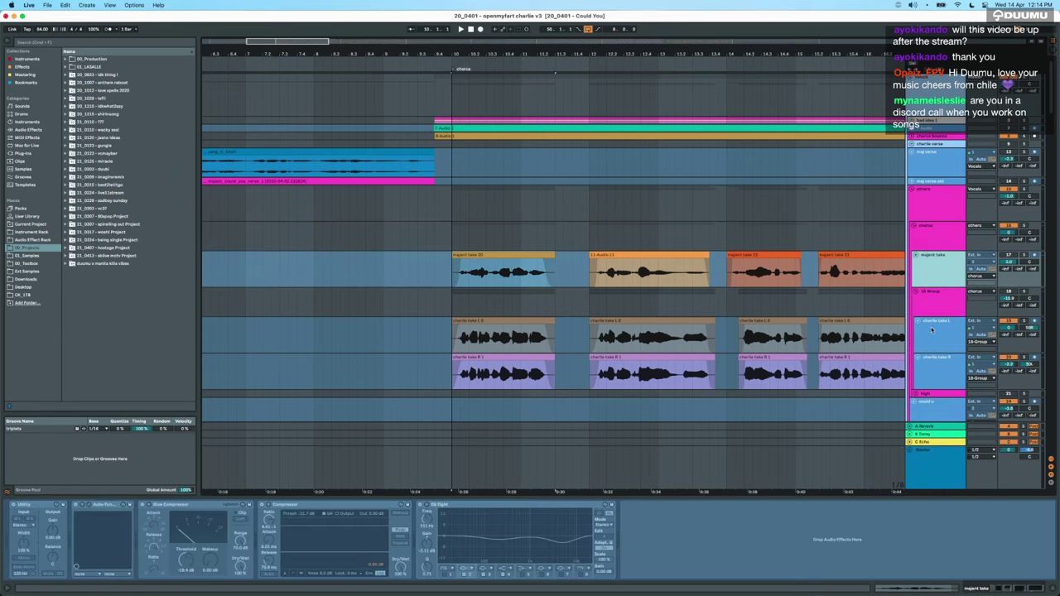
shift+click(946, 302)
click(1008, 291)
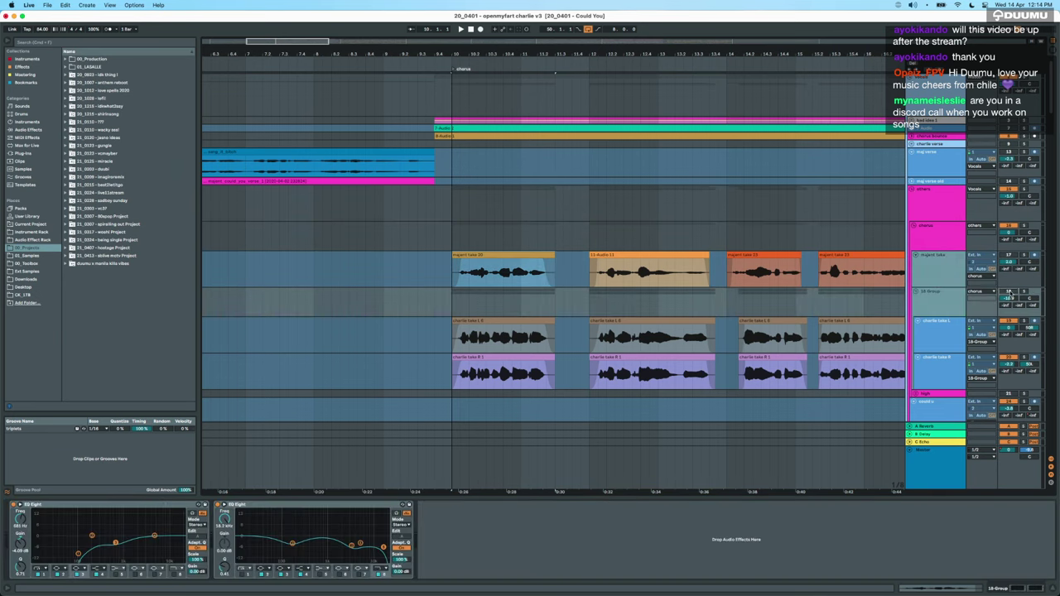
click(1009, 292)
click(943, 269)
click(941, 246)
Solo the majent take track and play its first chorus clip from 10.1.1.
click(931, 278)
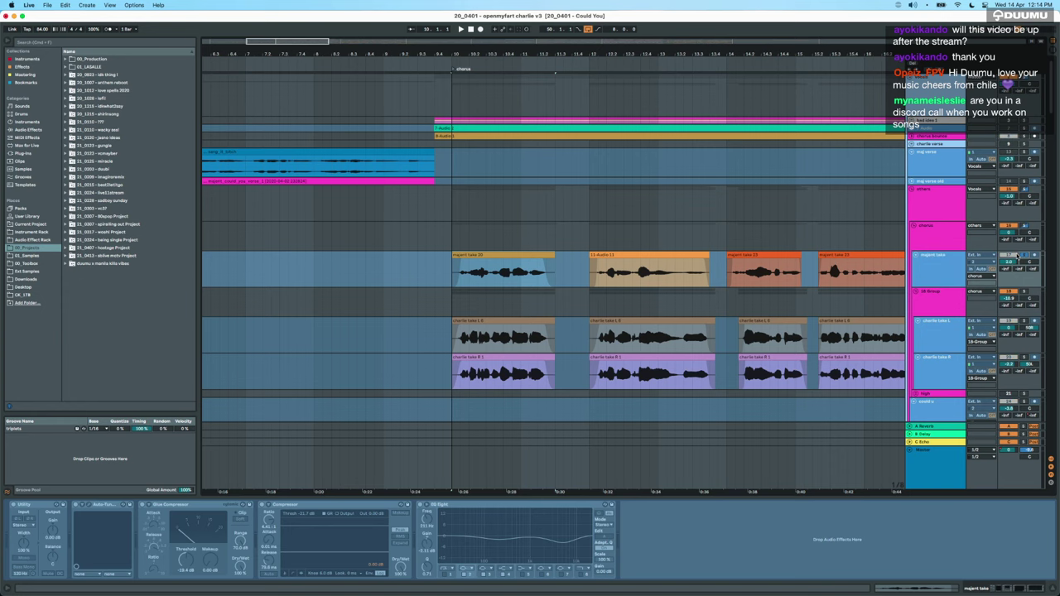
click(465, 255)
key(space)
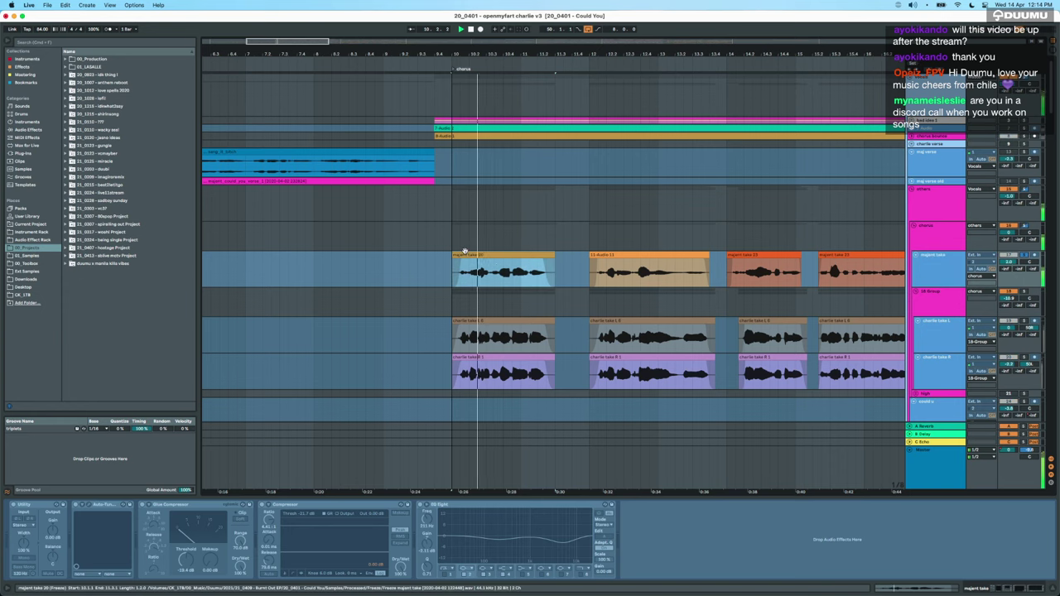
Solo the 18 Group as well and play the charlie take doubles from the first chorus clip at 10.1.1.
scroll(531, 273, down, 2)
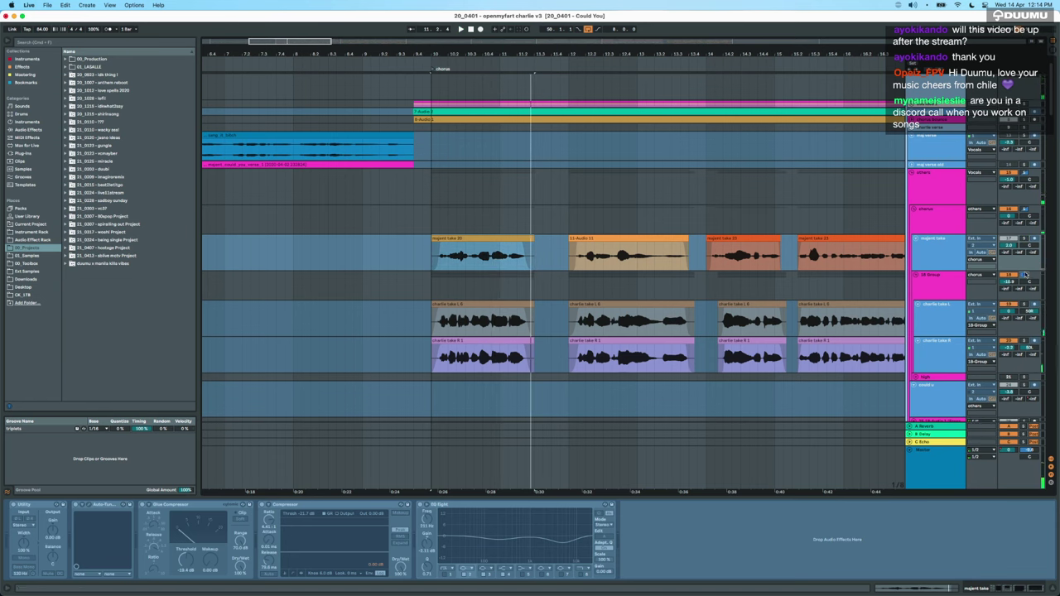
click(469, 305)
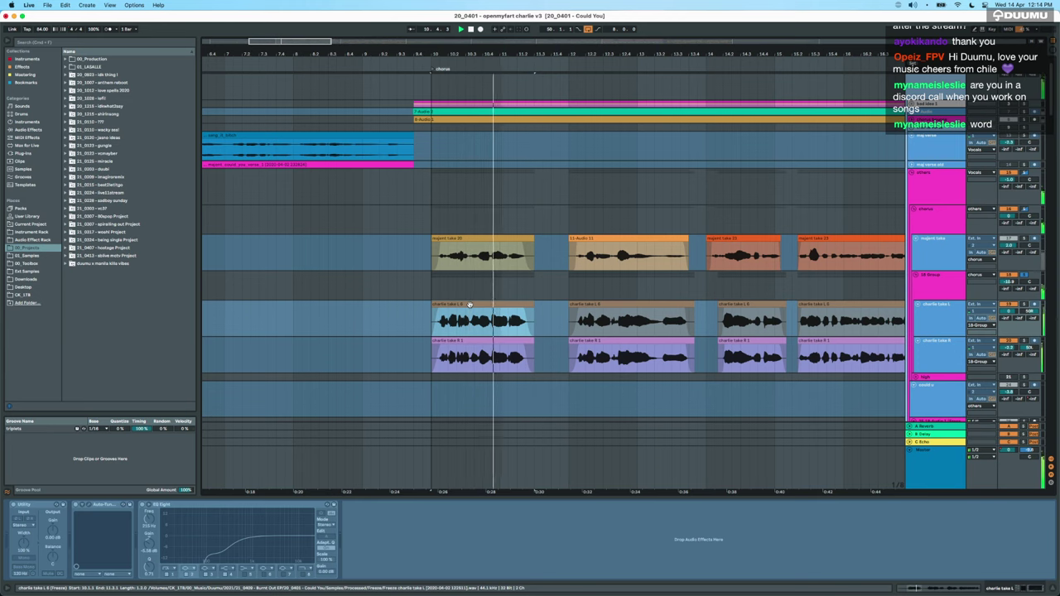
key(space)
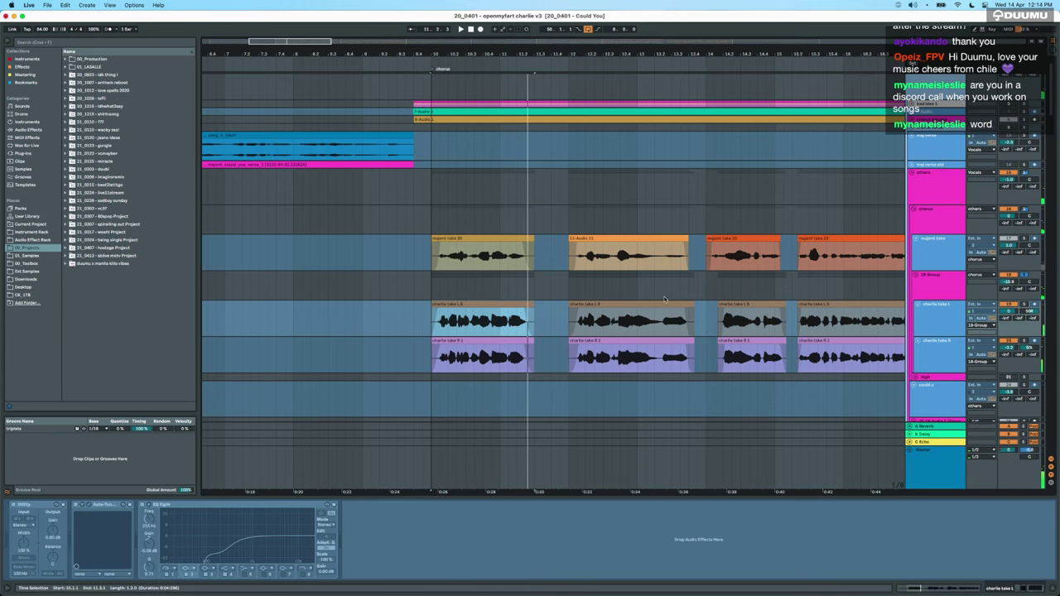
Fold the 18 Group, the chorus group and the others group.
click(917, 275)
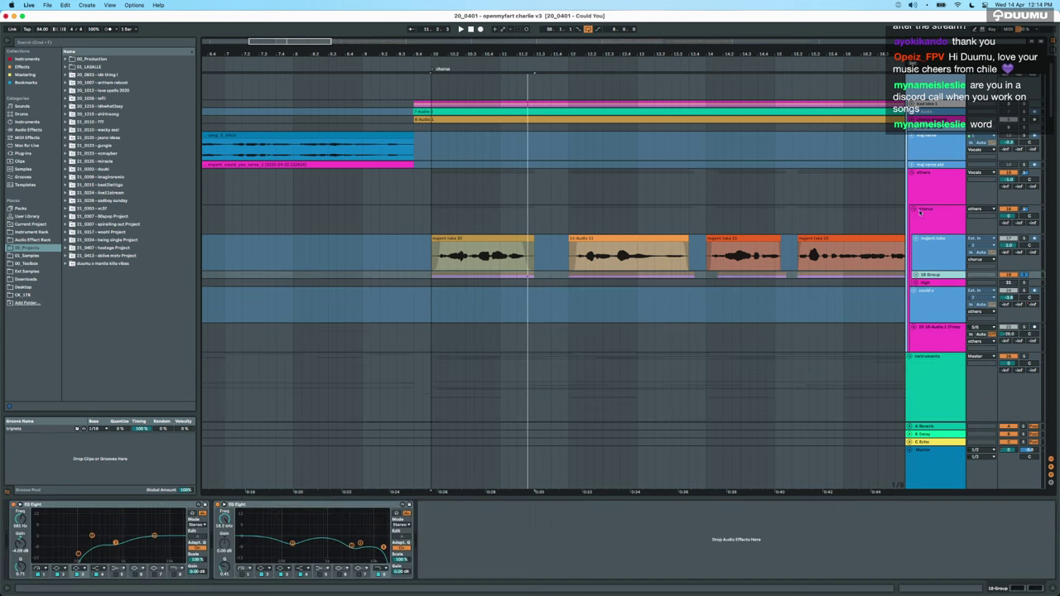
click(914, 208)
click(913, 172)
key(minus)
key(minus)
key(minus)
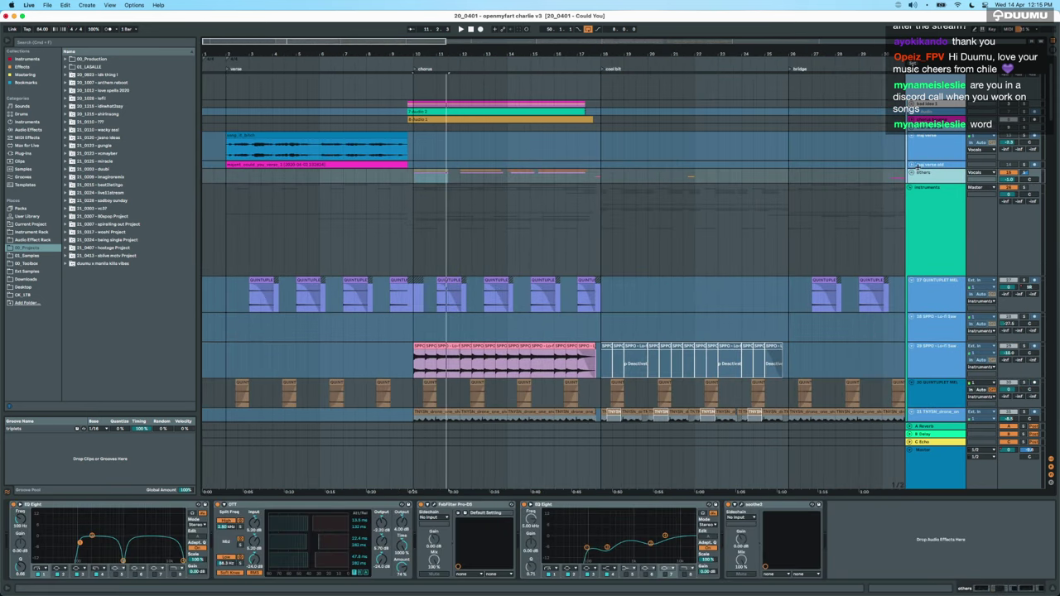
Unfold the chorus bounce track and look over the vocal clips in the second verse and second chorus, including the charlie verse group.
click(912, 119)
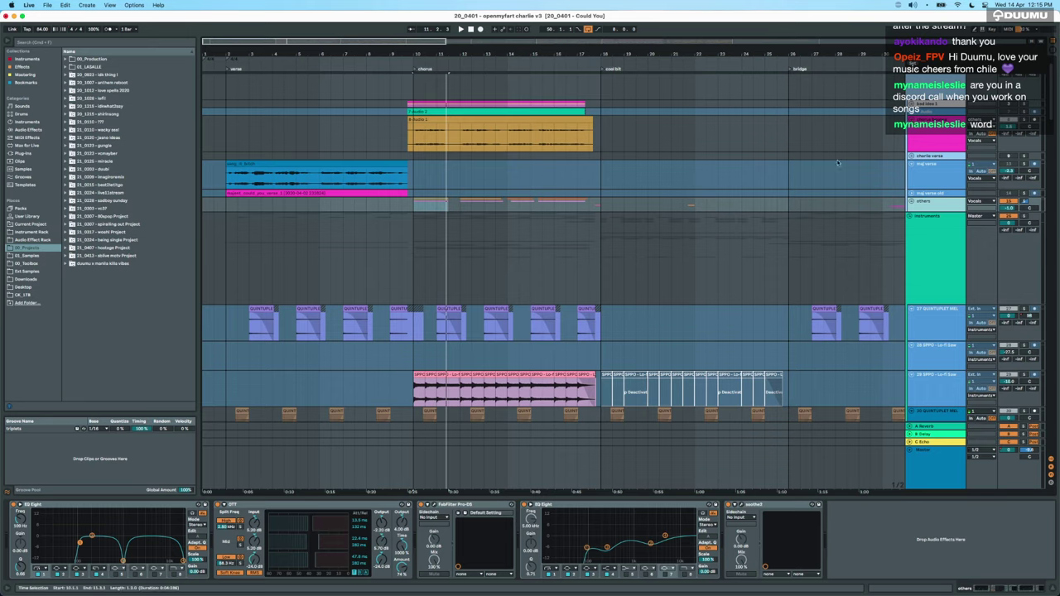
scroll(763, 189, right, 10)
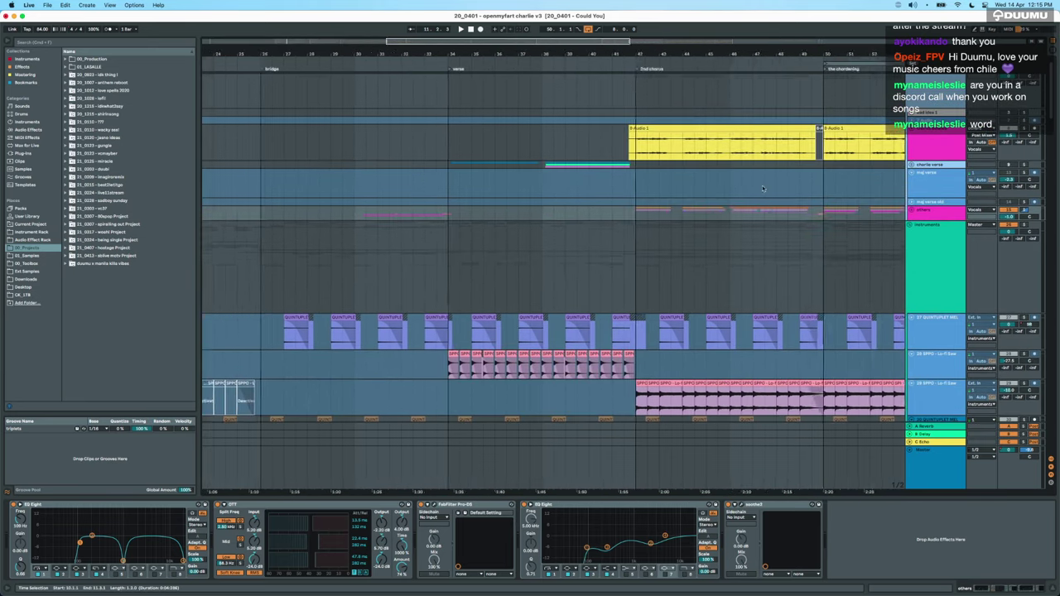
scroll(763, 189, left, 5)
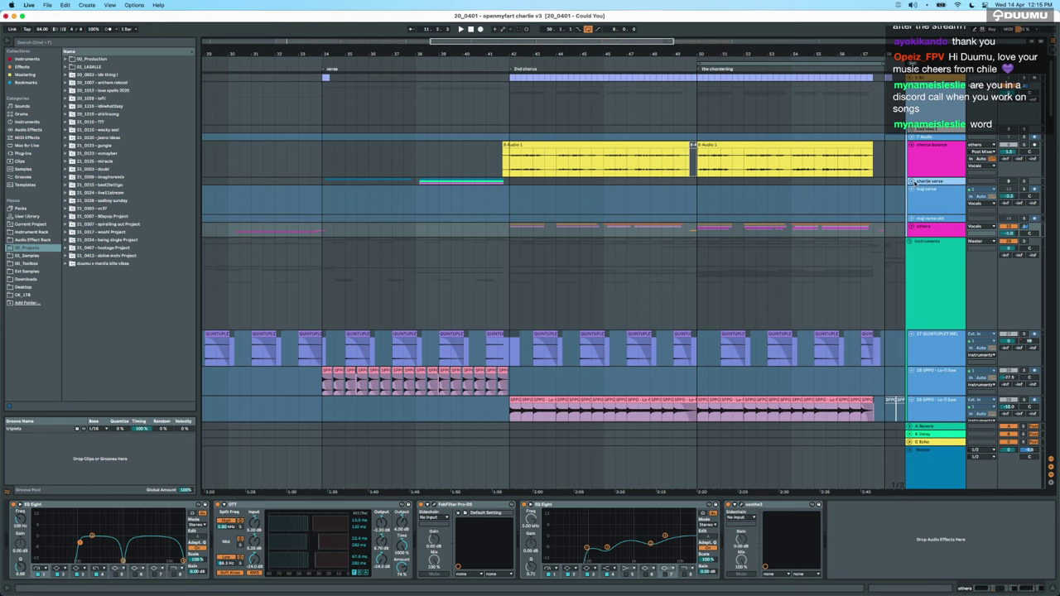
click(912, 181)
click(912, 180)
scroll(725, 201, down, 3)
scroll(725, 201, left, 2)
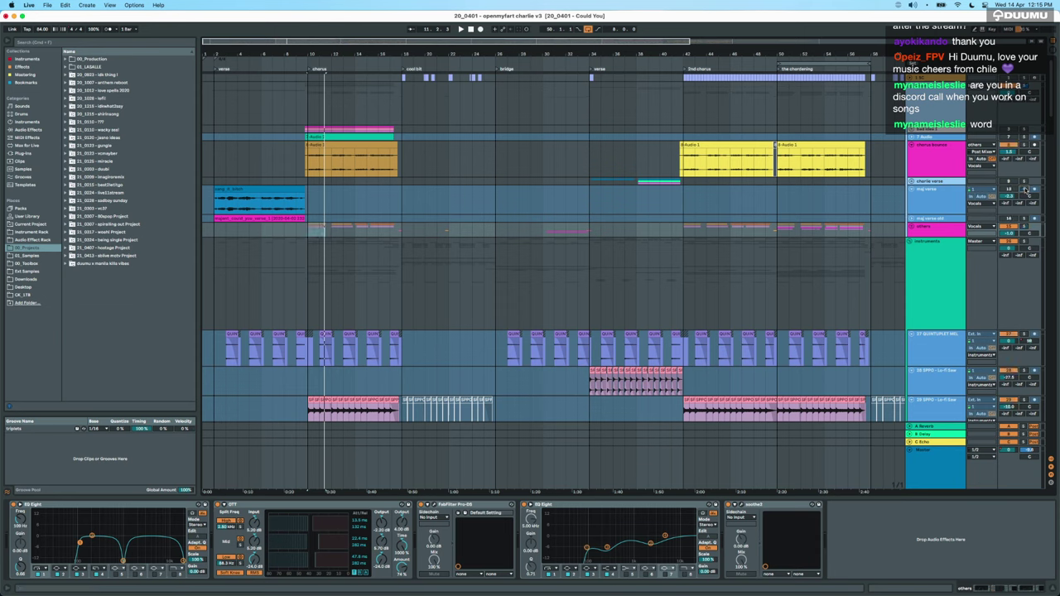
Clear the solos and play the full arrangement from the start of the second verse at bar 34.
click(947, 182)
click(590, 187)
key(space)
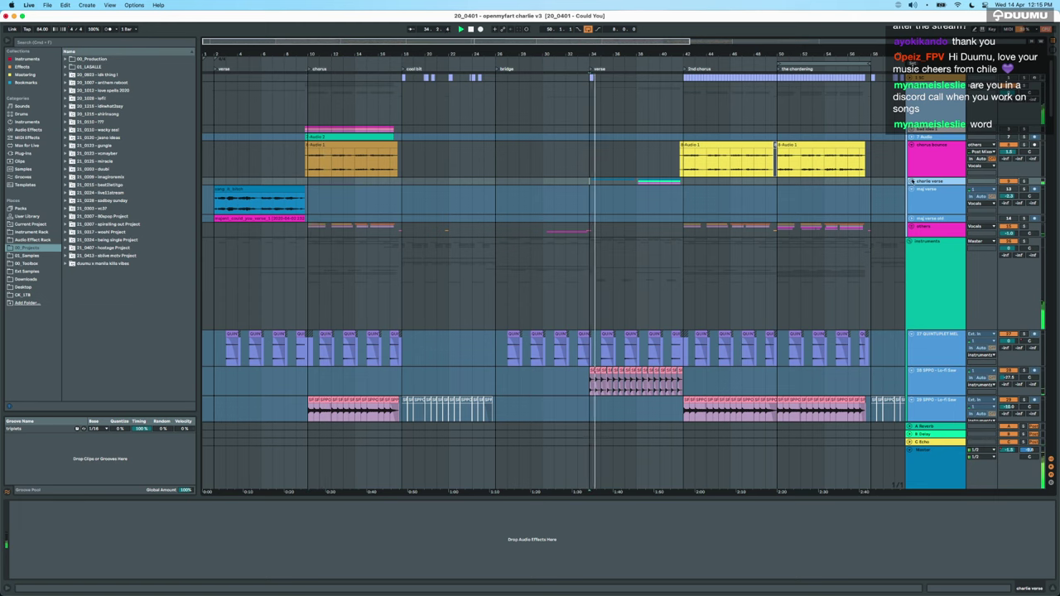
Unfold and solo the charlie verse group, and play its vocals from 38.1.1 and again from 39.3.1.
click(912, 181)
scroll(645, 237, up, 5)
click(585, 203)
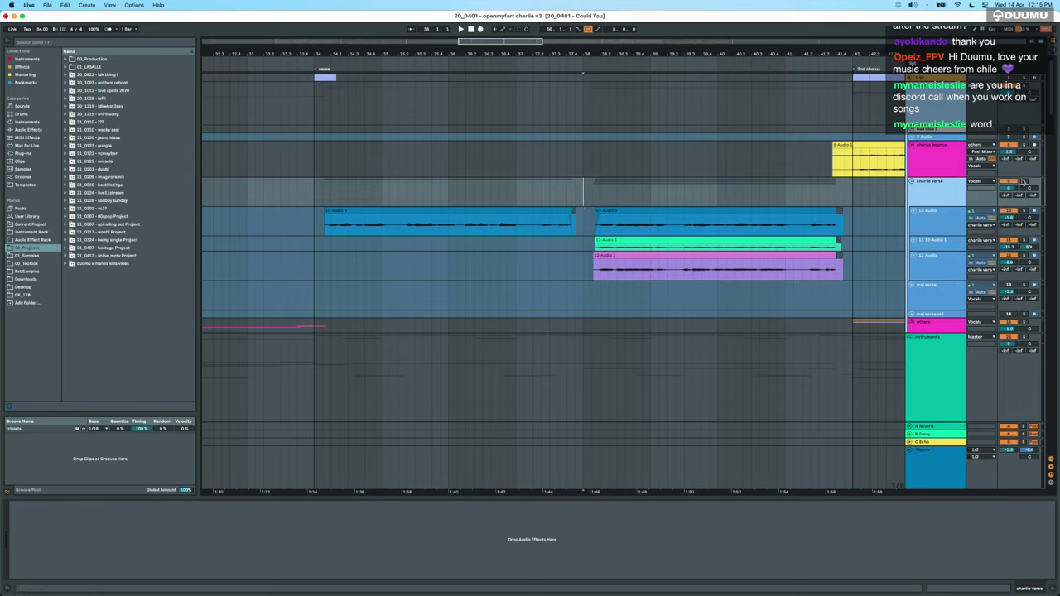
key(space)
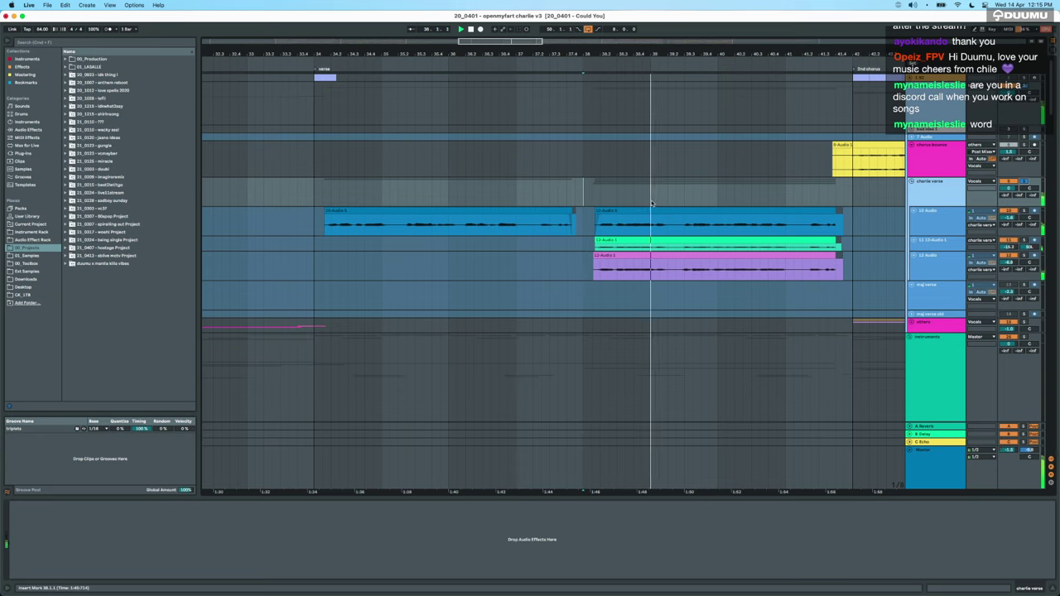
key(space)
click(683, 197)
key(space)
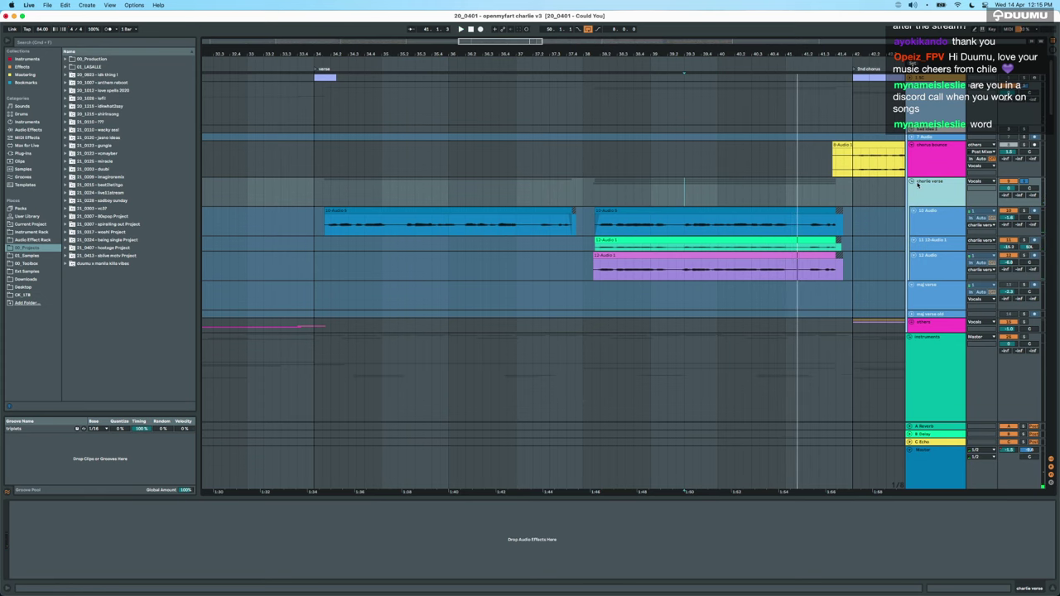
Fold and unsolo the charlie verse group, and mark the 16 bars from 42.1.1 spanning the 2nd chorus and the chordening.
click(911, 182)
scroll(696, 231, right, 5)
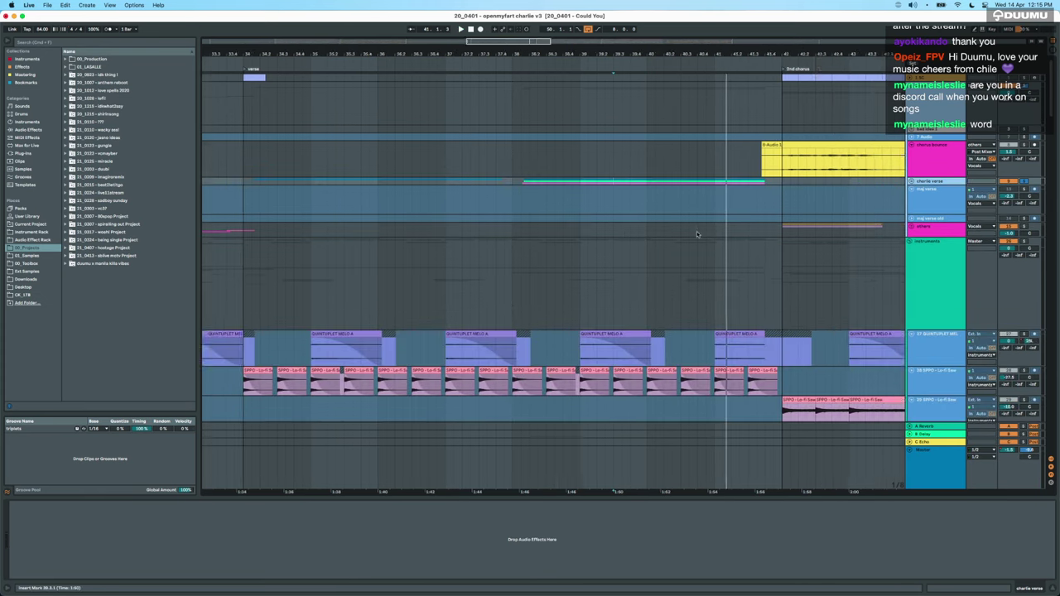
scroll(718, 223, down, 4)
scroll(719, 224, down, 2)
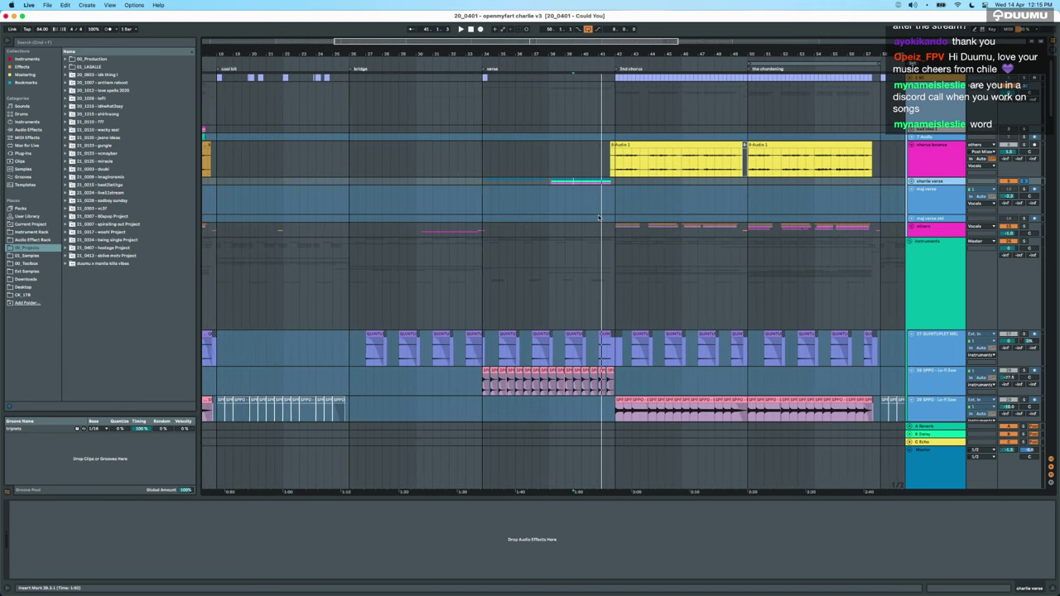
drag(615, 205, 882, 201)
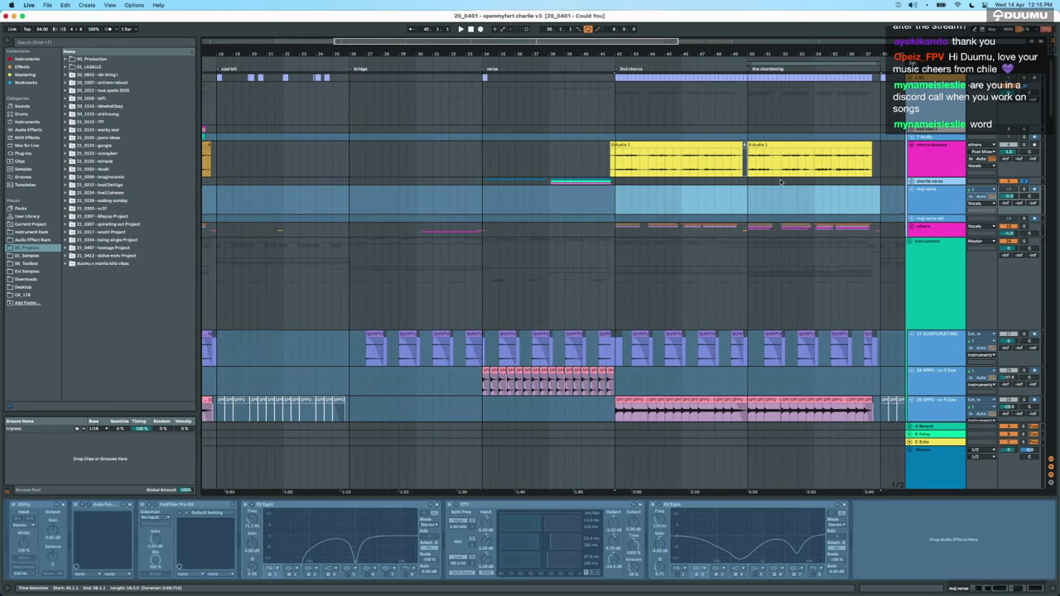
click(742, 200)
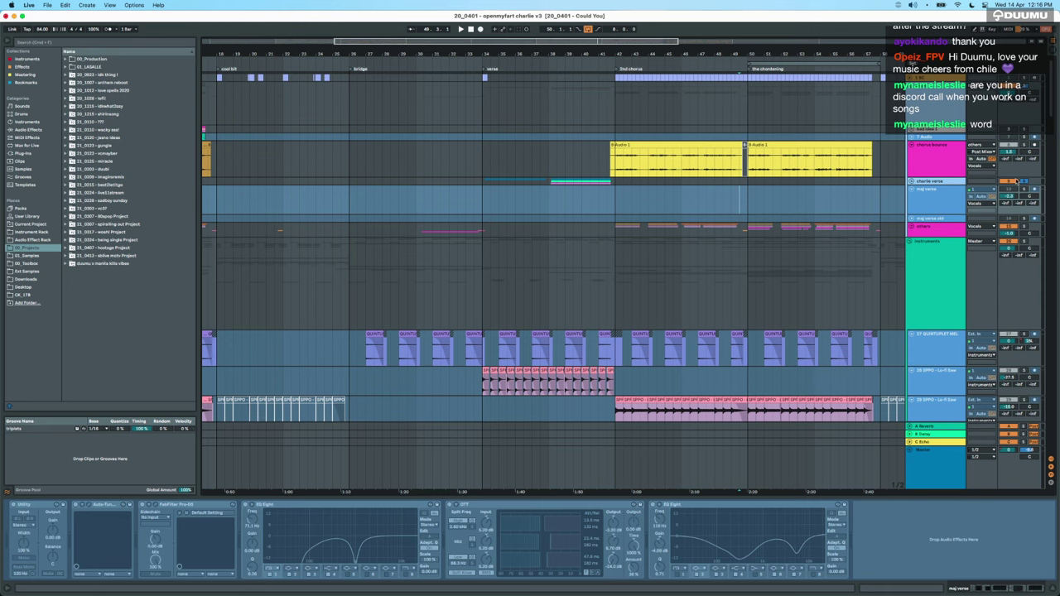
Unfold the others group and its chorus group to show the second chorus takes.
click(911, 225)
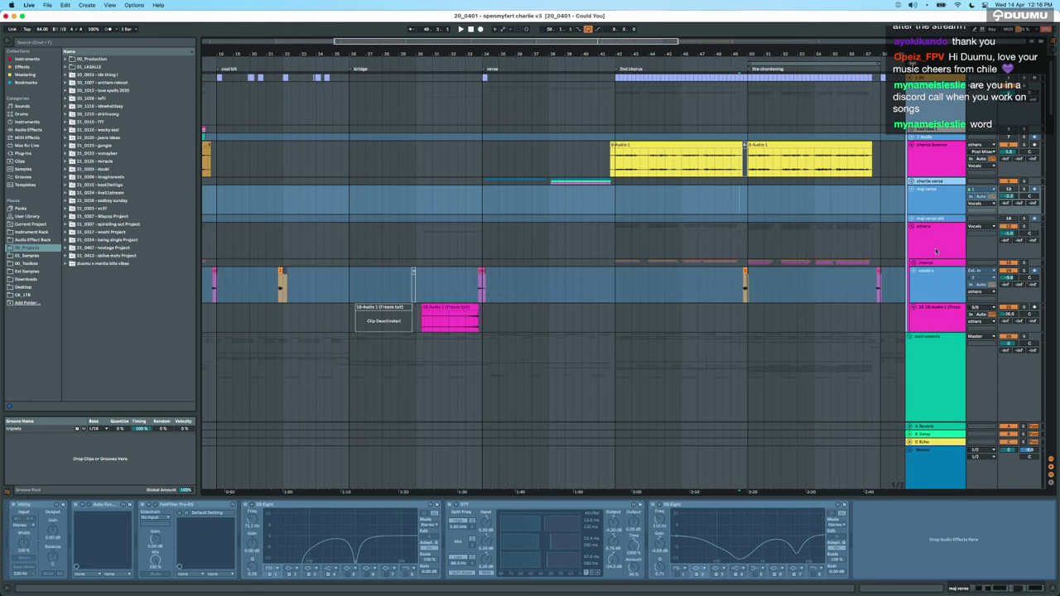
click(913, 264)
click(912, 263)
scroll(940, 300, down, 1)
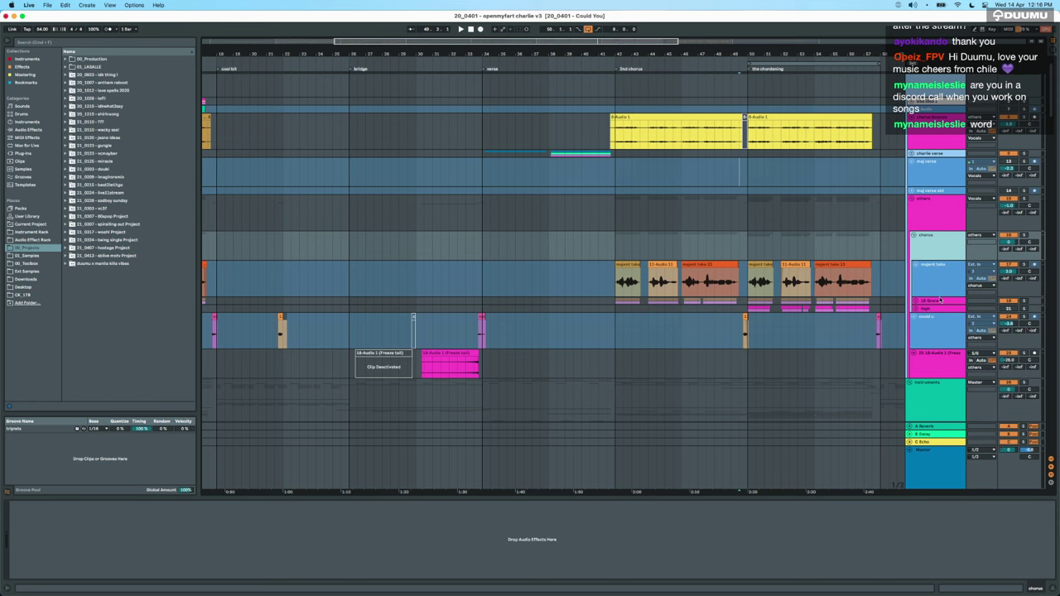
Solo the majent take track and the 18 Group and play them from the start of the chordening at 50.1.1.
click(941, 201)
click(931, 263)
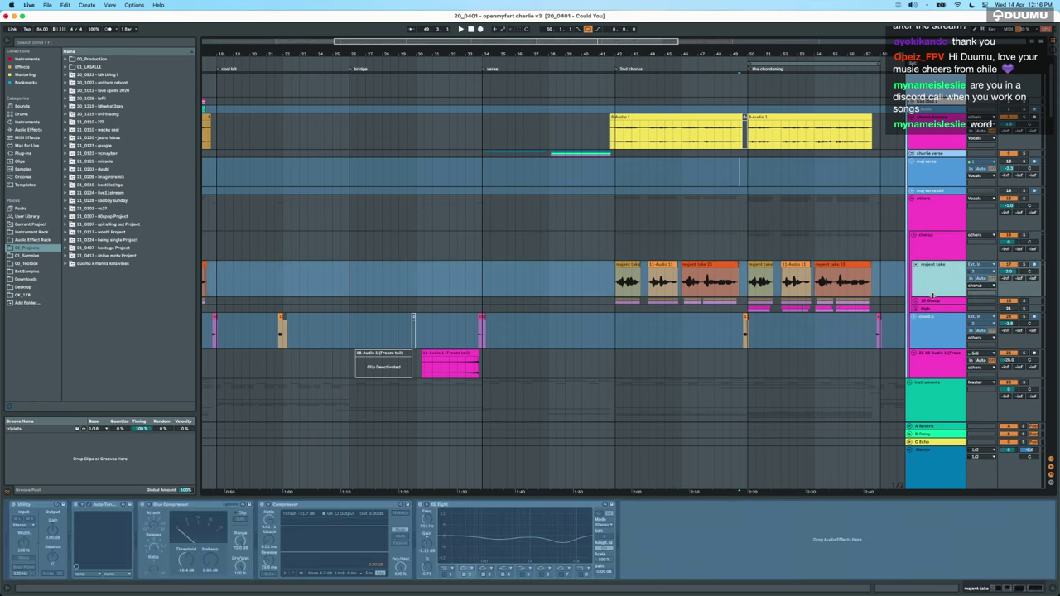
click(940, 299)
key(space)
scroll(748, 302, down, 4)
scroll(748, 303, right, 3)
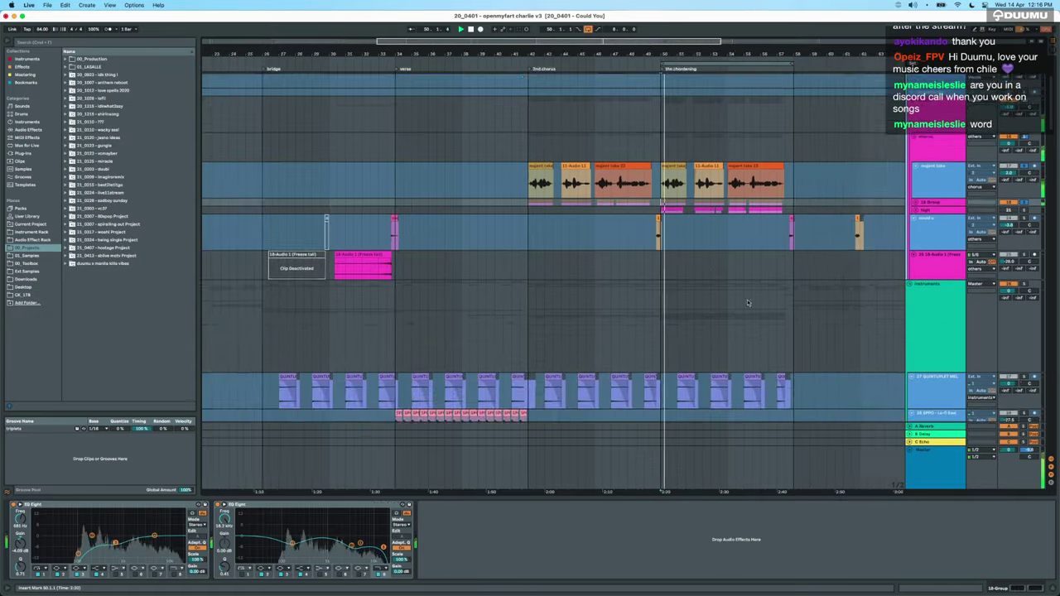
Unfold the high group inside the chorus group and solo it.
scroll(748, 302, up, 3)
scroll(748, 302, up, 2)
click(914, 246)
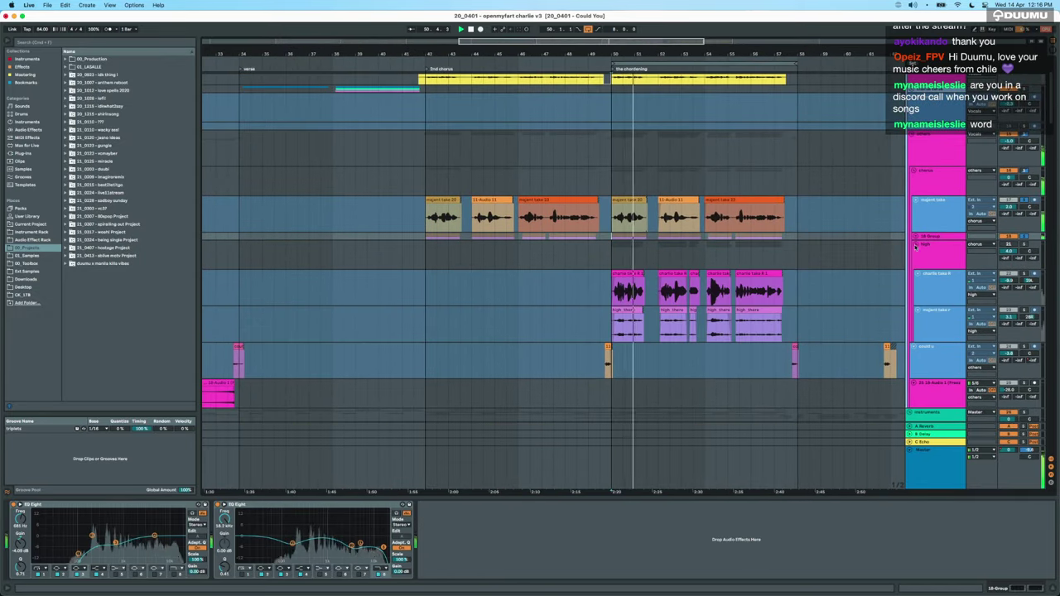
click(993, 245)
click(1024, 245)
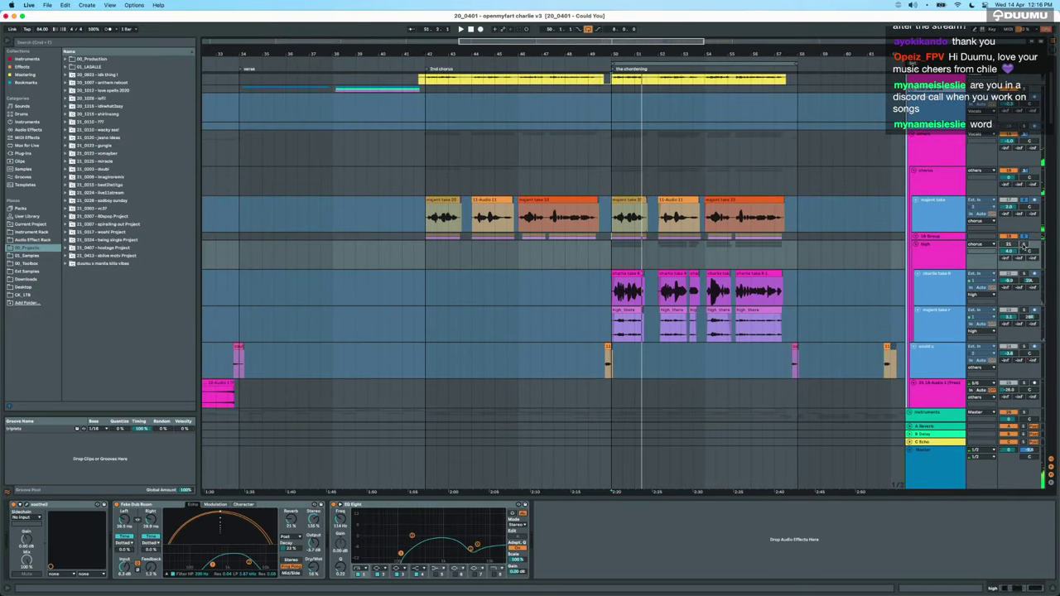
Play the soloed high vocals from the start of the chordening at 50.1.1.
scroll(611, 255, up, 5)
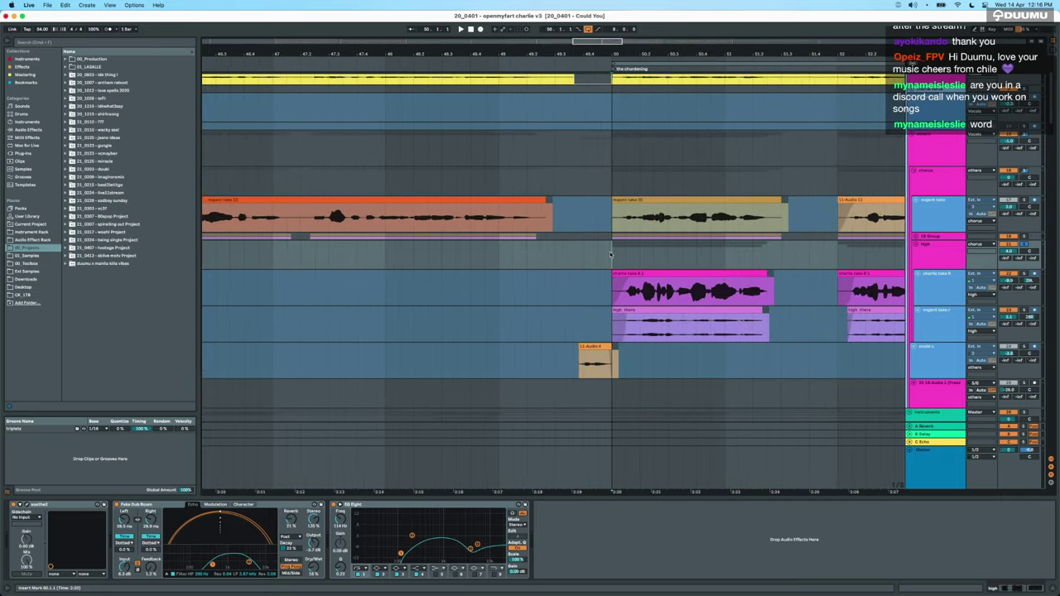
scroll(610, 253, right, 2)
scroll(611, 253, down, 2)
key(space)
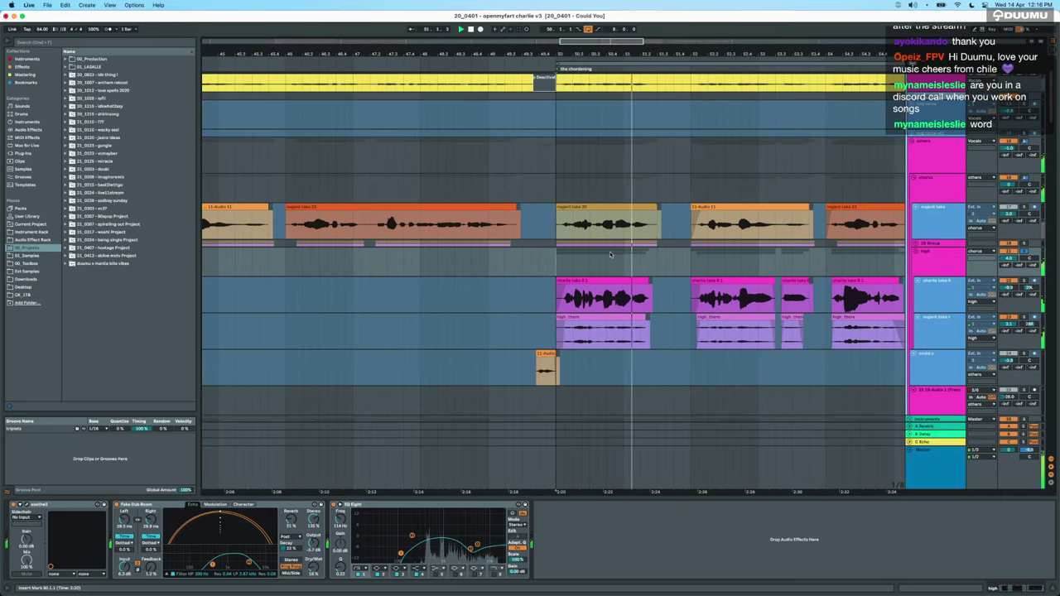
Solo the majent take r track and play its first high_there clip from 50.1.1.
click(582, 279)
click(658, 321)
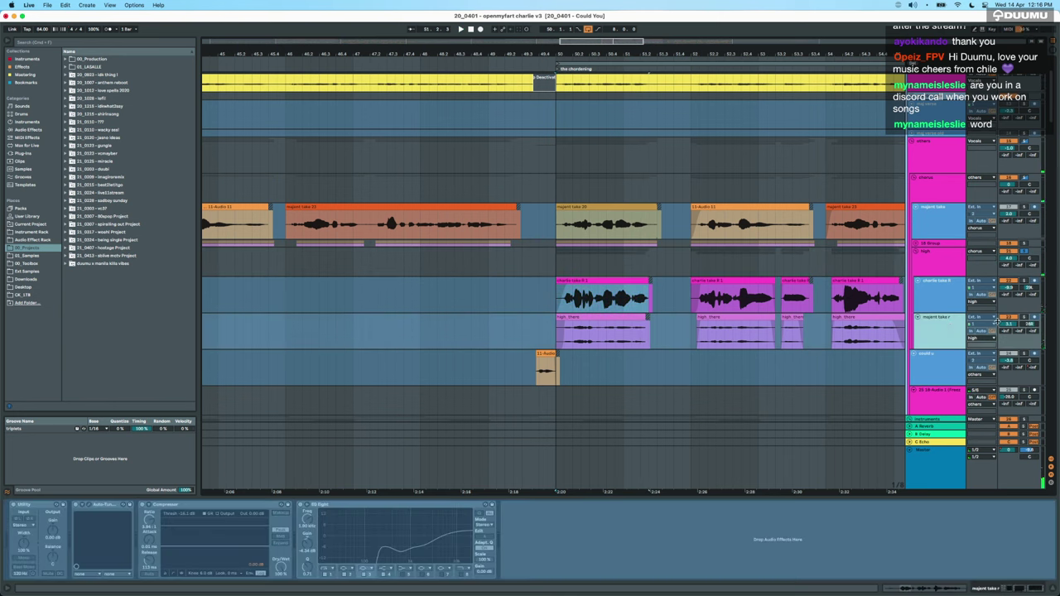
click(634, 317)
key(space)
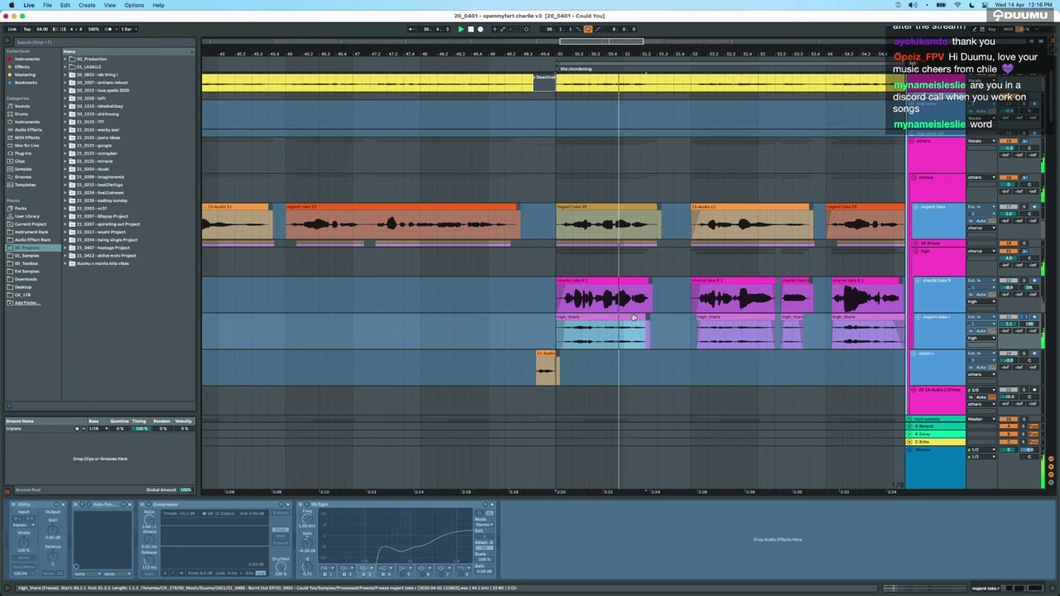
Play the soloed majent take r track's high_there clip that starts at 54.1.2.
click(921, 299)
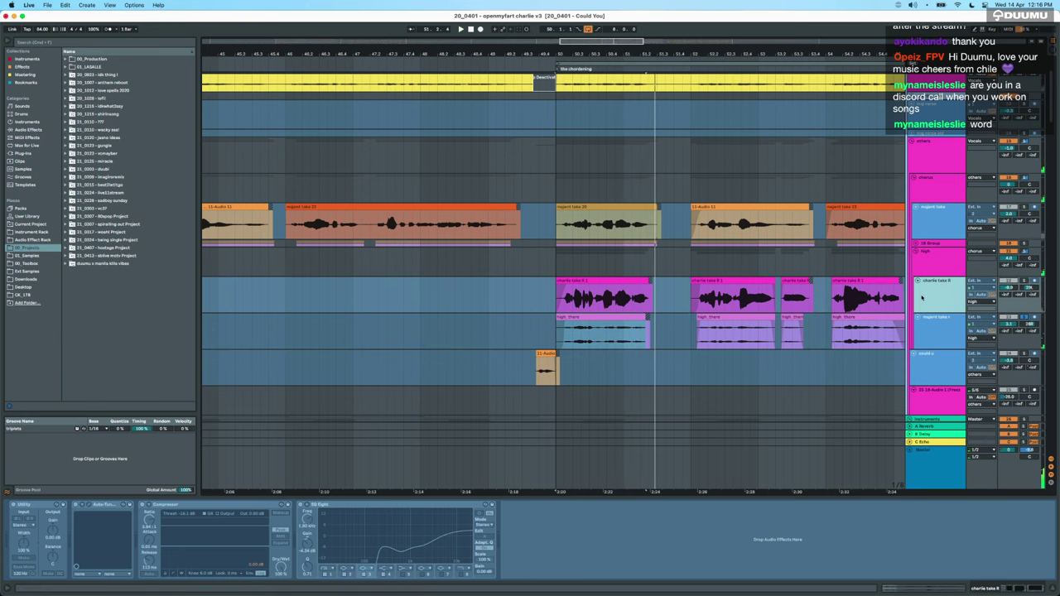
scroll(704, 327, right, 5)
click(672, 311)
click(669, 334)
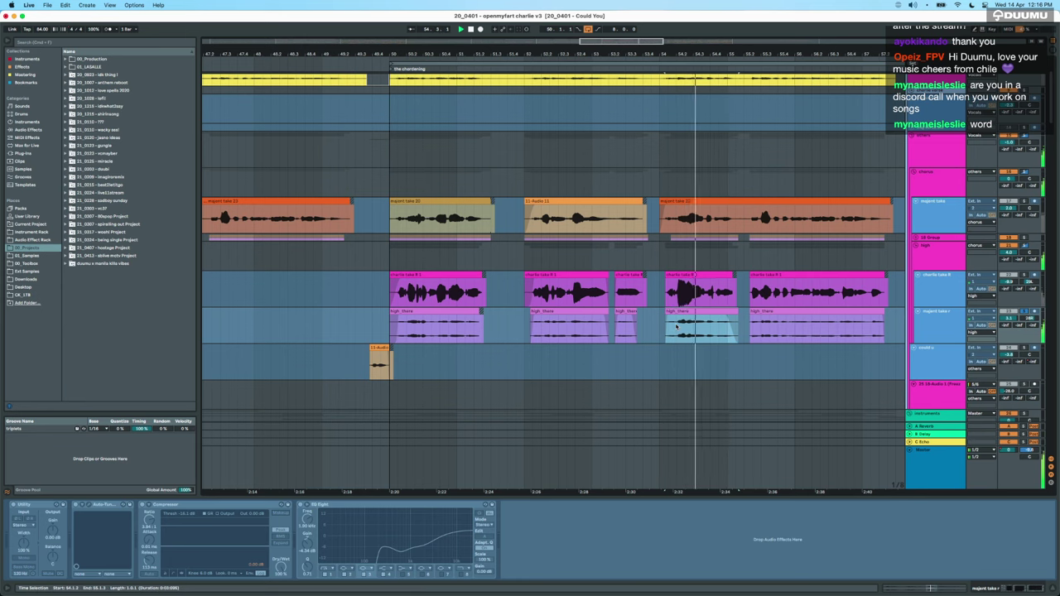
Solo the charlie take R track instead of majent take r and play its first clip from 50.1.1.
click(936, 287)
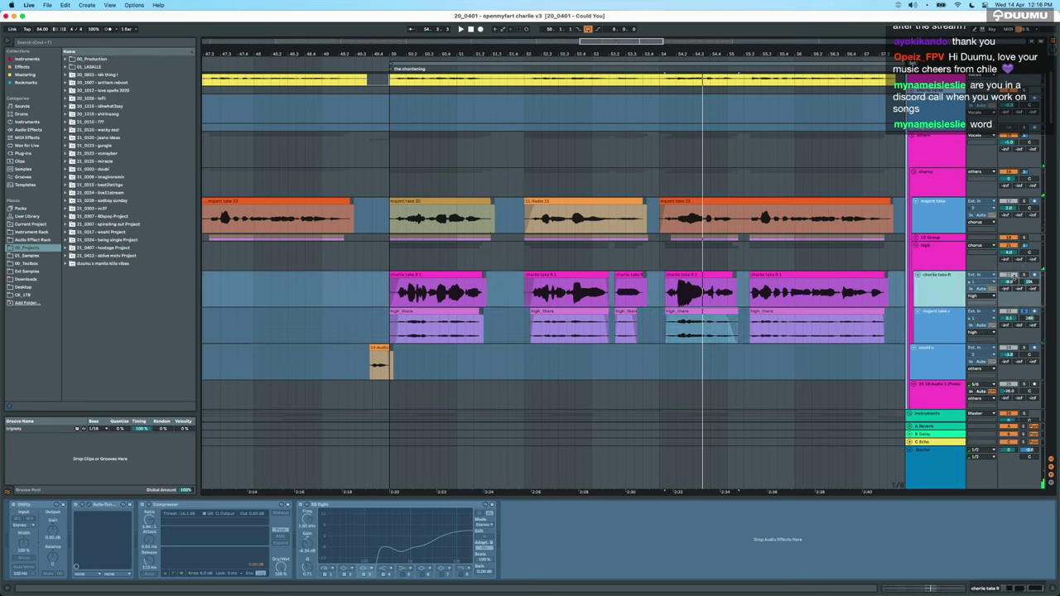
click(942, 317)
click(948, 301)
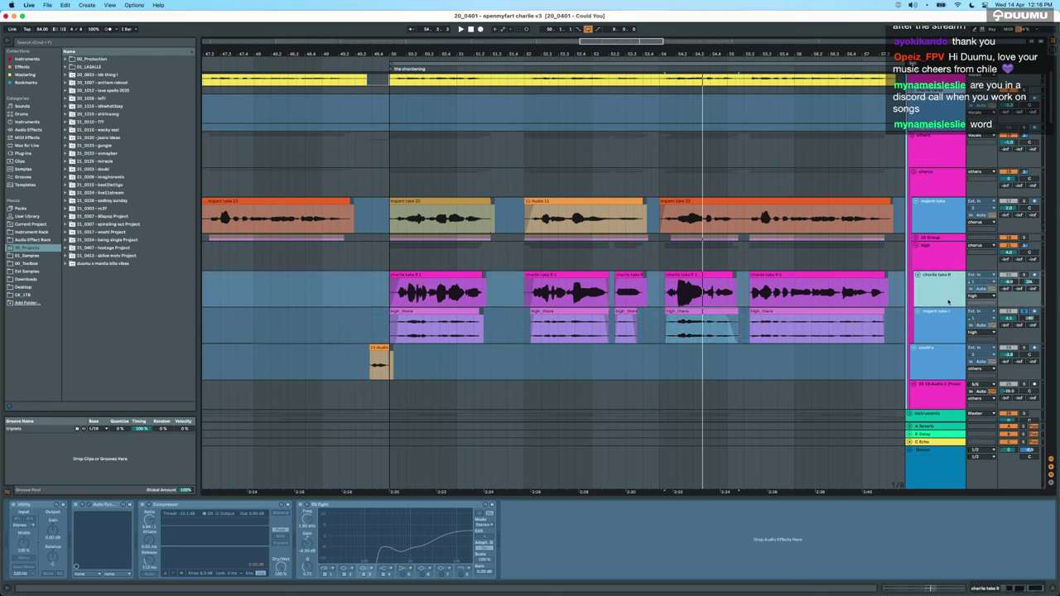
click(1025, 276)
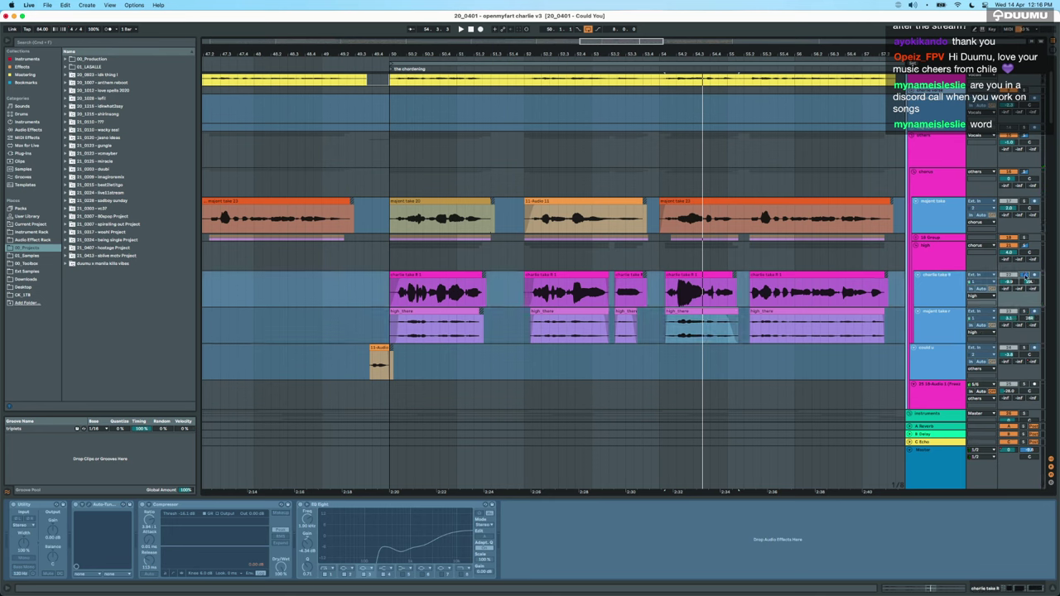
click(400, 277)
key(space)
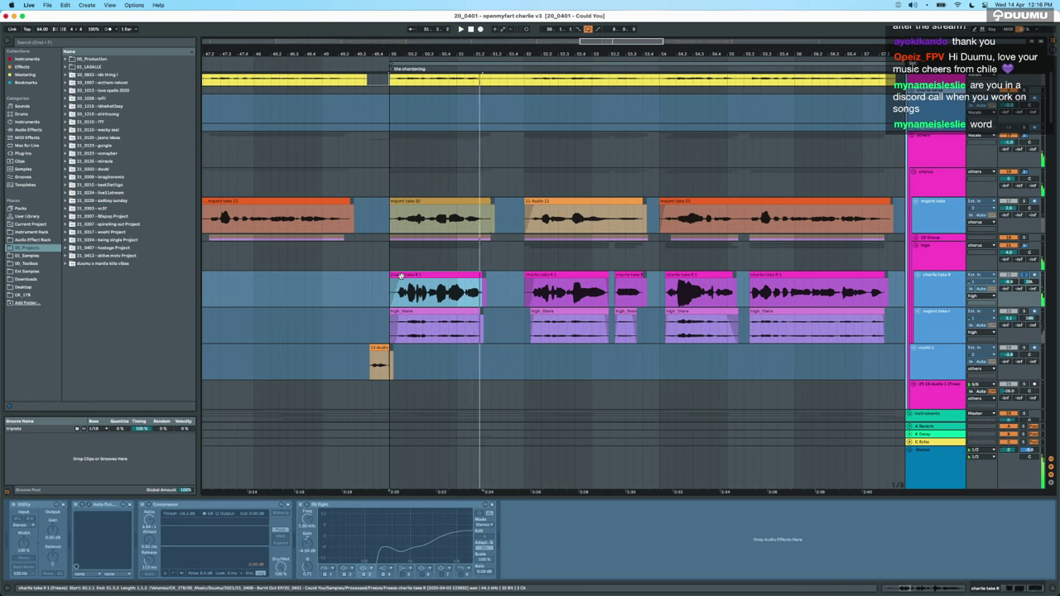
Play the soloed charlie take R clip at 54.1.2, plus a passage starting partway through its second clip.
click(662, 290)
drag(662, 290, 729, 295)
key(space)
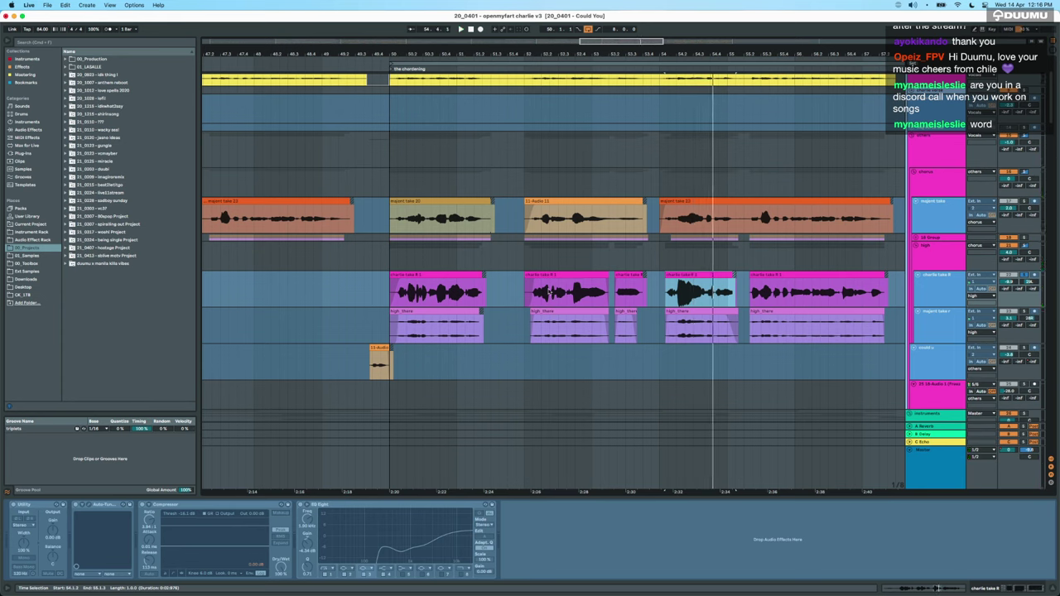
click(553, 294)
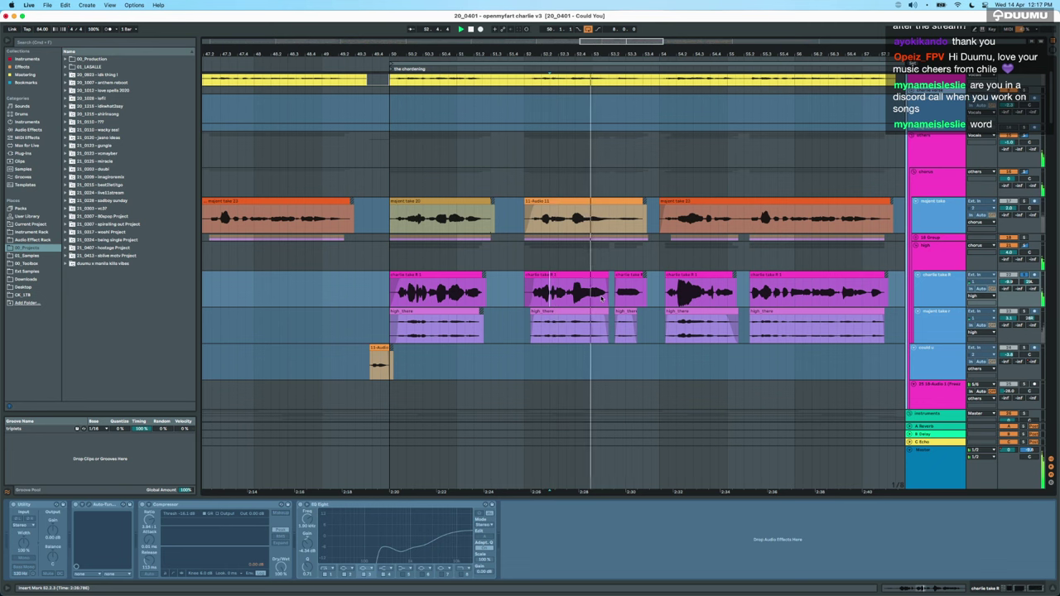
key(space)
Clear the solo on the high vocals and fold the high, chorus and others groups.
scroll(600, 297, up, 2)
scroll(600, 296, right, 1)
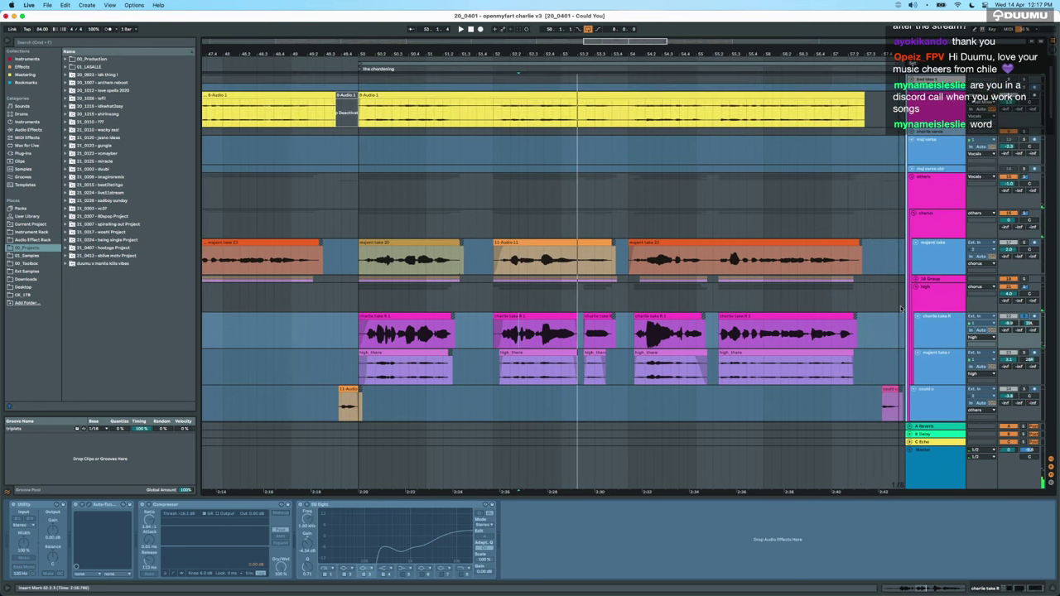
click(916, 288)
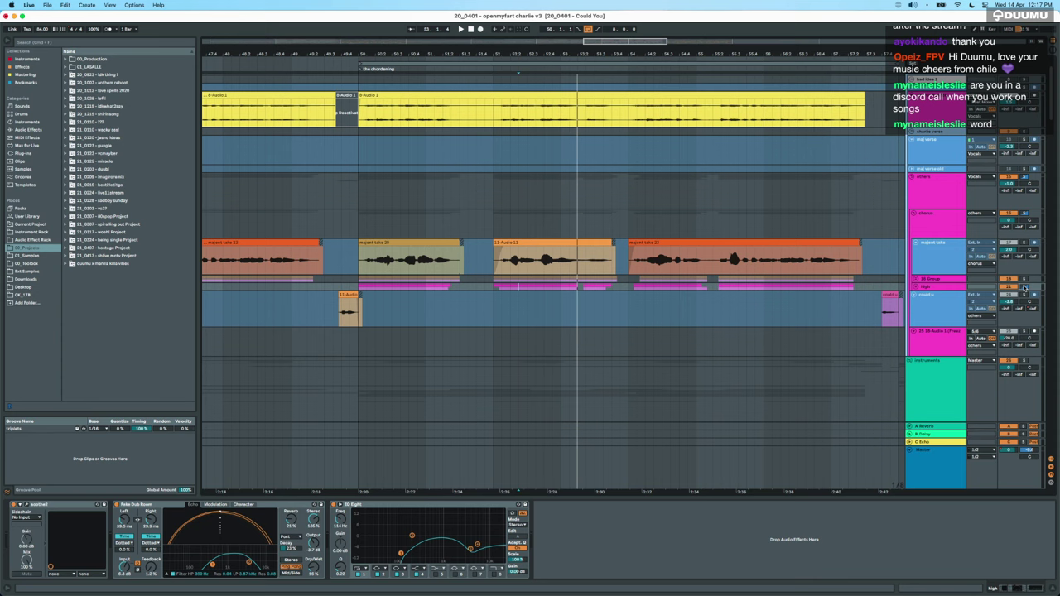
click(915, 214)
click(911, 176)
scroll(894, 156, up, 2)
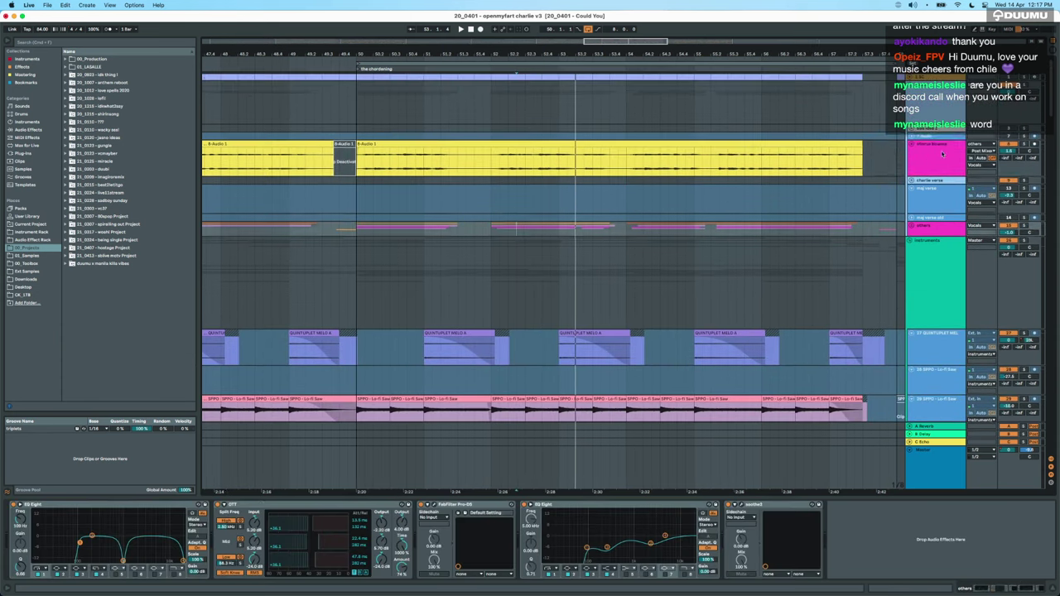
Solo the chorus bounce track, play its clip from 50.1.1 and release the solo.
click(936, 145)
click(1024, 145)
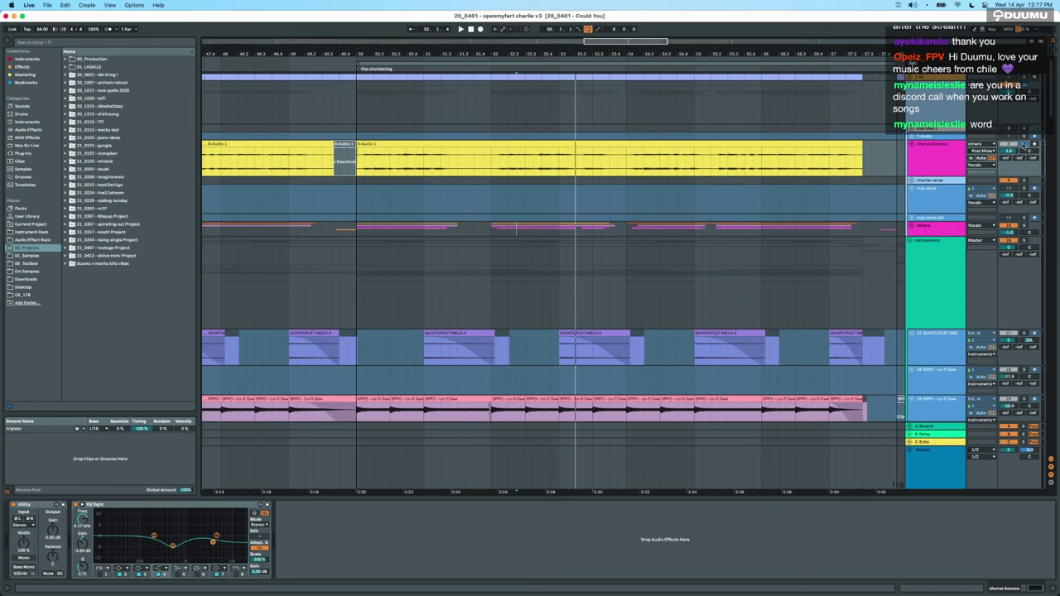
click(423, 145)
key(space)
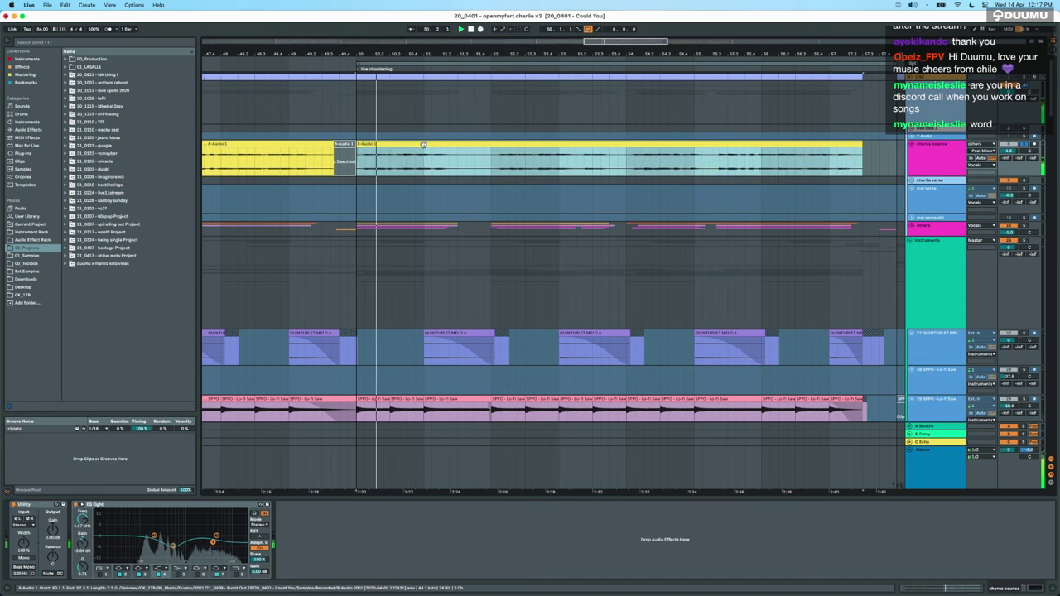
scroll(492, 203, down, 4)
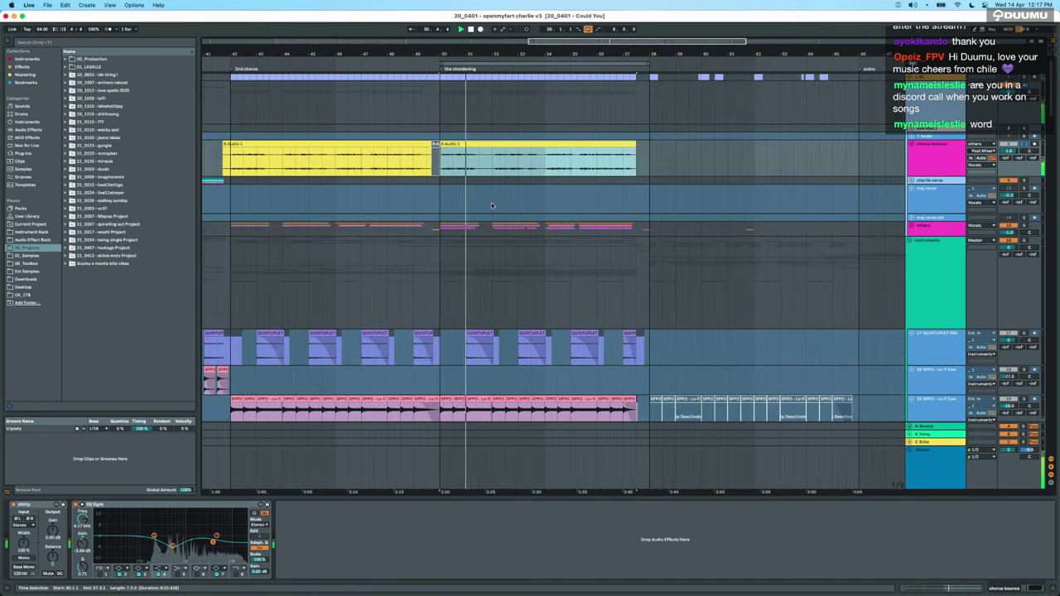
click(1025, 144)
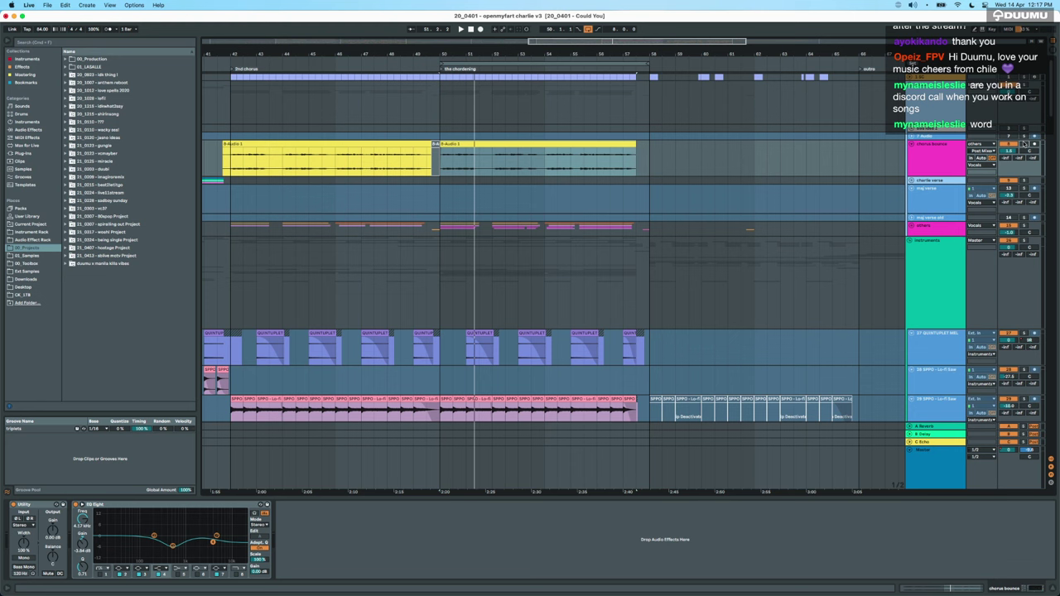
Find the duumu chords track in the chordening, solo it and play it from 50.1.1.
scroll(553, 236, down, 15)
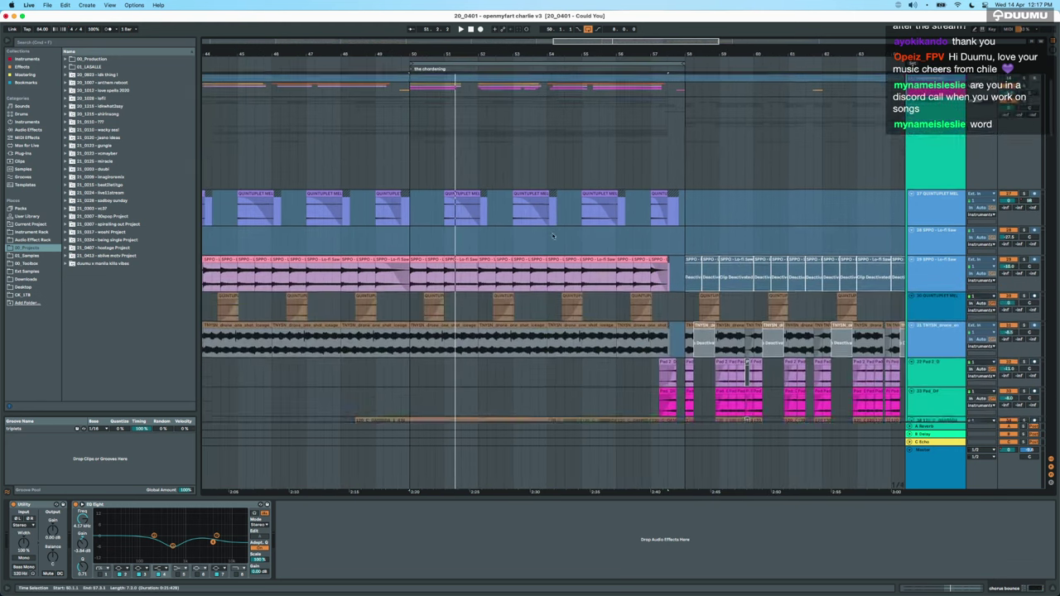
scroll(553, 236, down, 5)
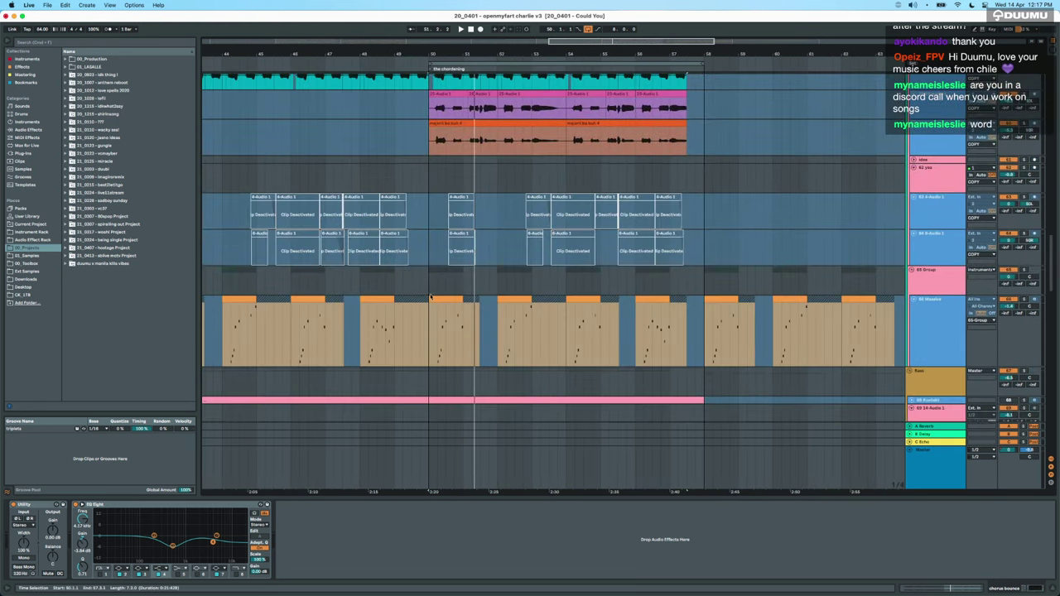
scroll(432, 295, down, 5)
scroll(432, 331, up, 1)
scroll(431, 356, down, 1)
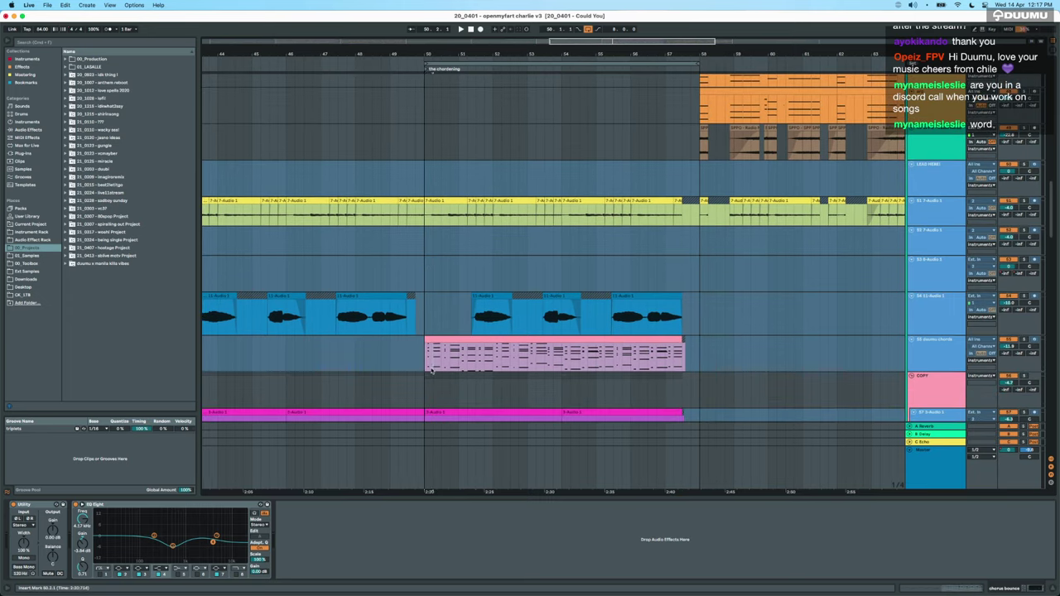
click(432, 370)
scroll(1031, 339, down, 8)
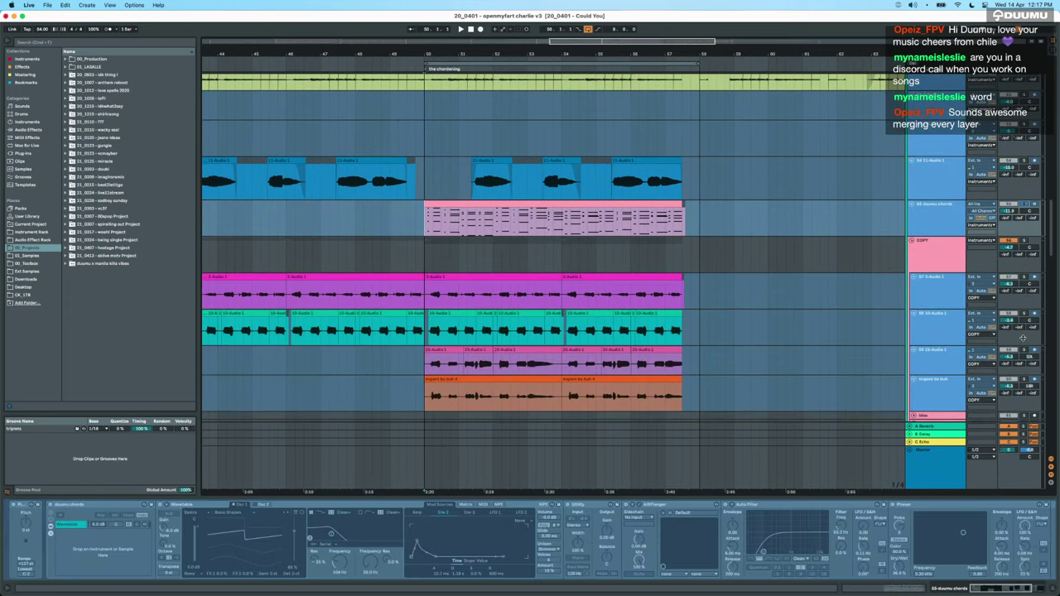
key(space)
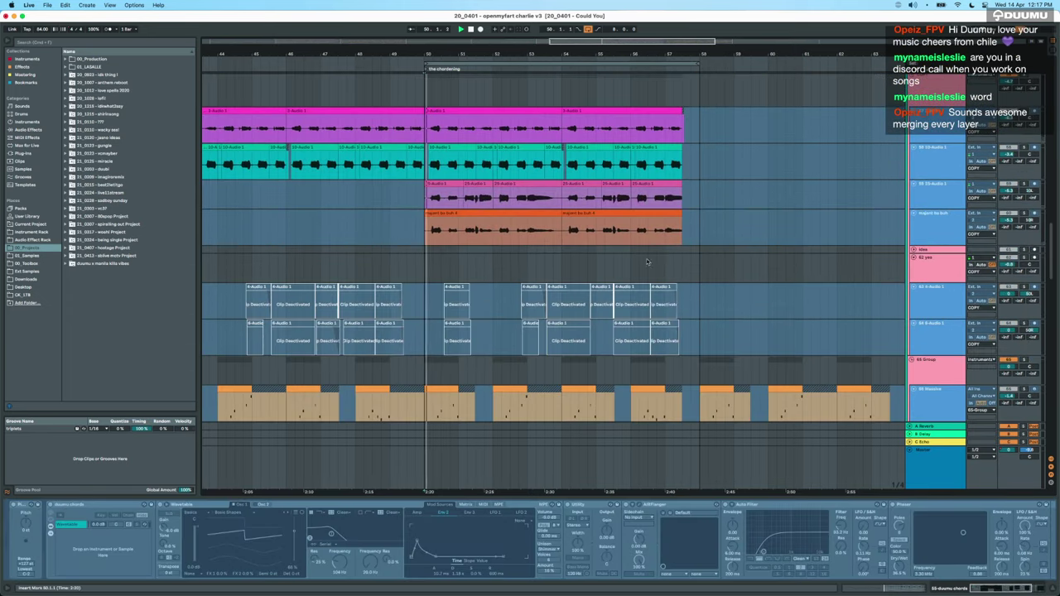
Open the duumu chords clip to view its MIDI notes during playback, and close the clip view.
scroll(595, 255, up, 6)
scroll(595, 255, up, 3)
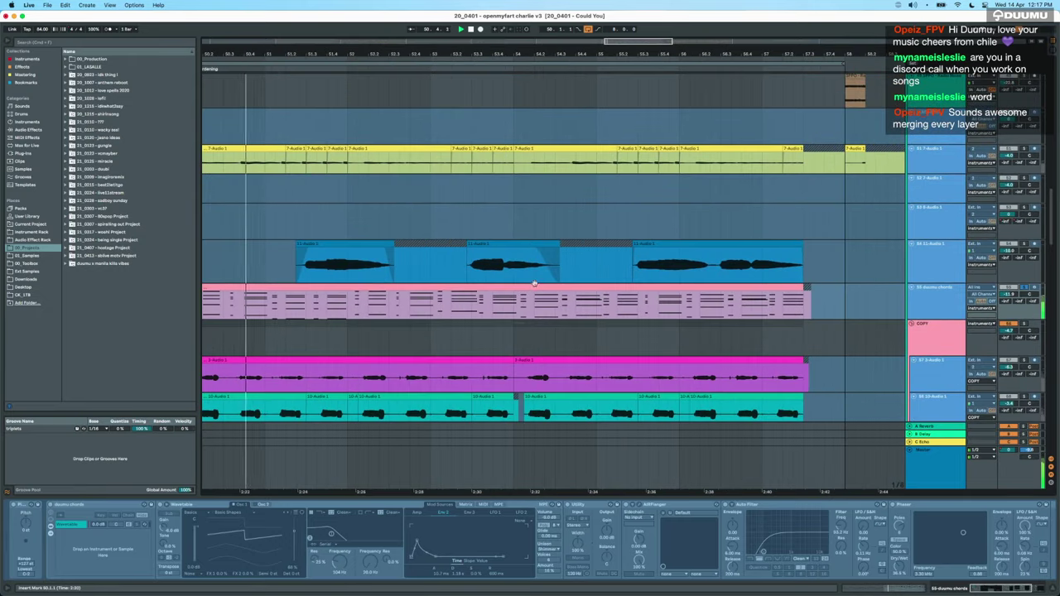
click(446, 291)
double_click(445, 292)
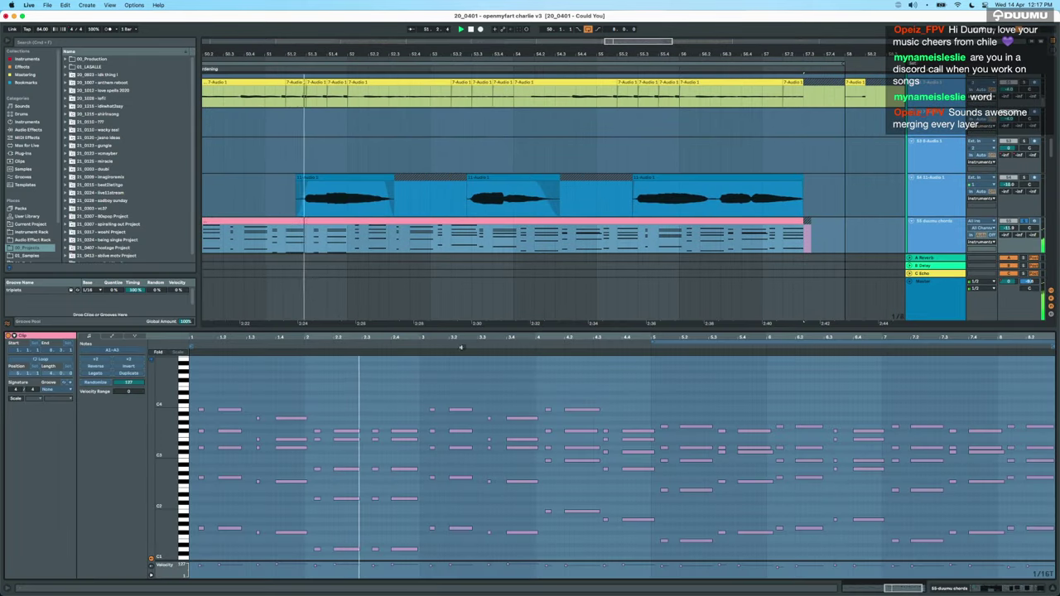
key(super+alt+l)
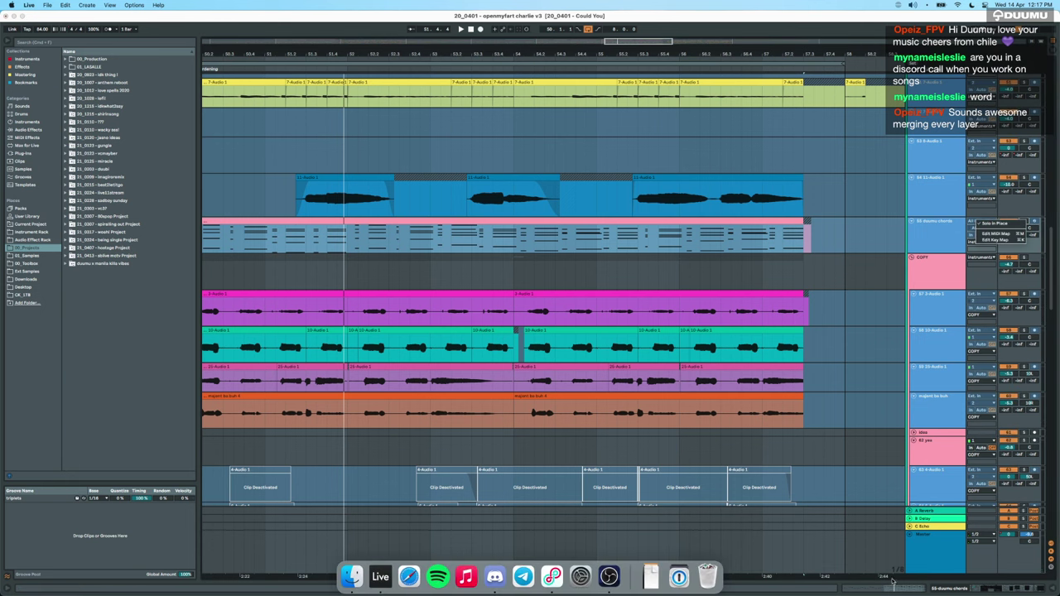
Solo audio tracks 57 and 58 in the COPY group and play them from 50.1.1.
scroll(827, 199, up, 10)
scroll(827, 199, left, 2)
scroll(827, 199, down, 15)
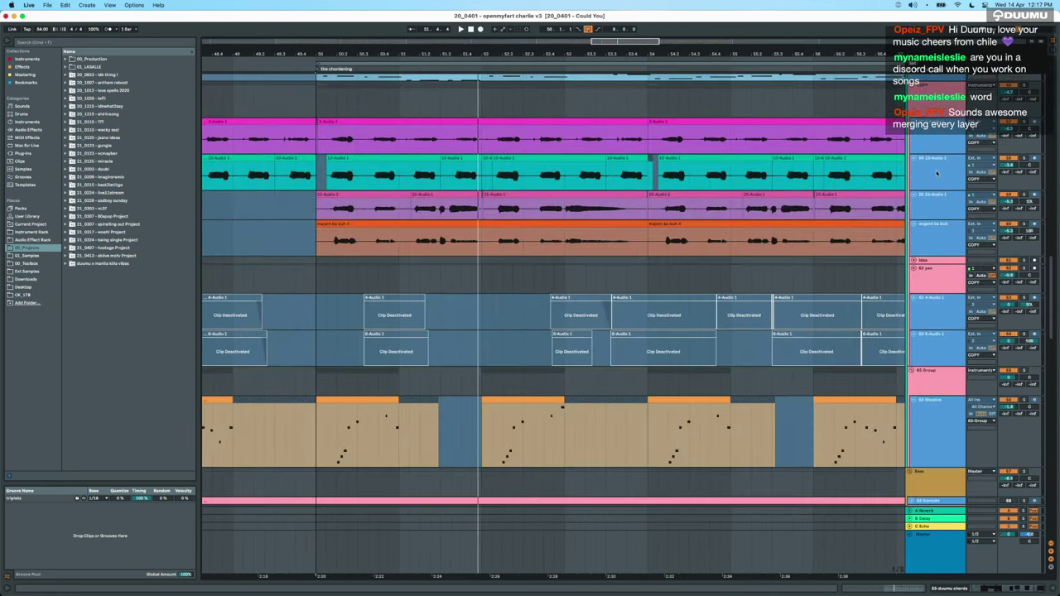
click(937, 173)
shift+click(943, 142)
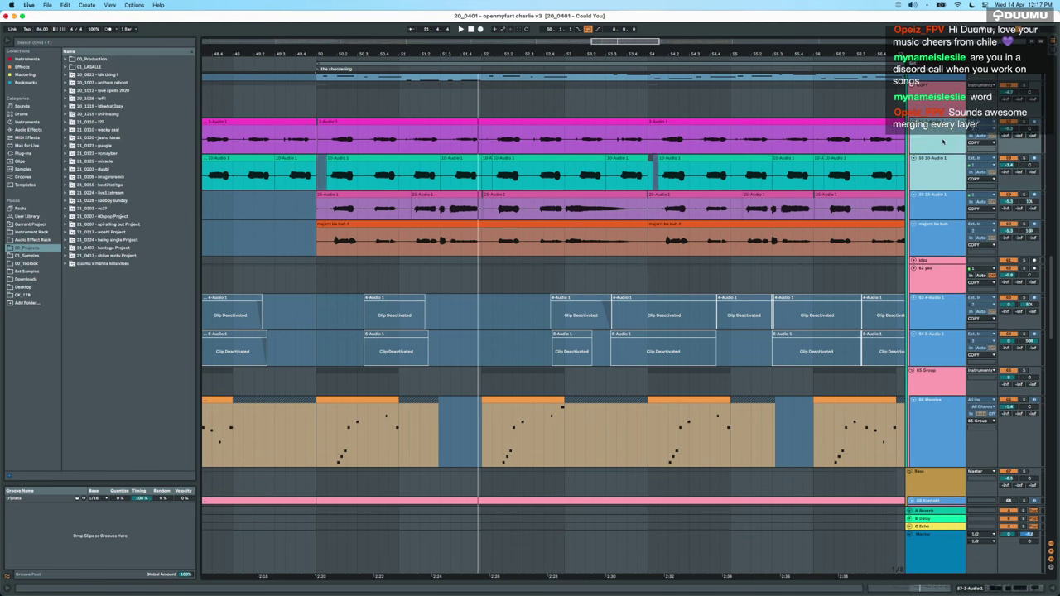
key(space)
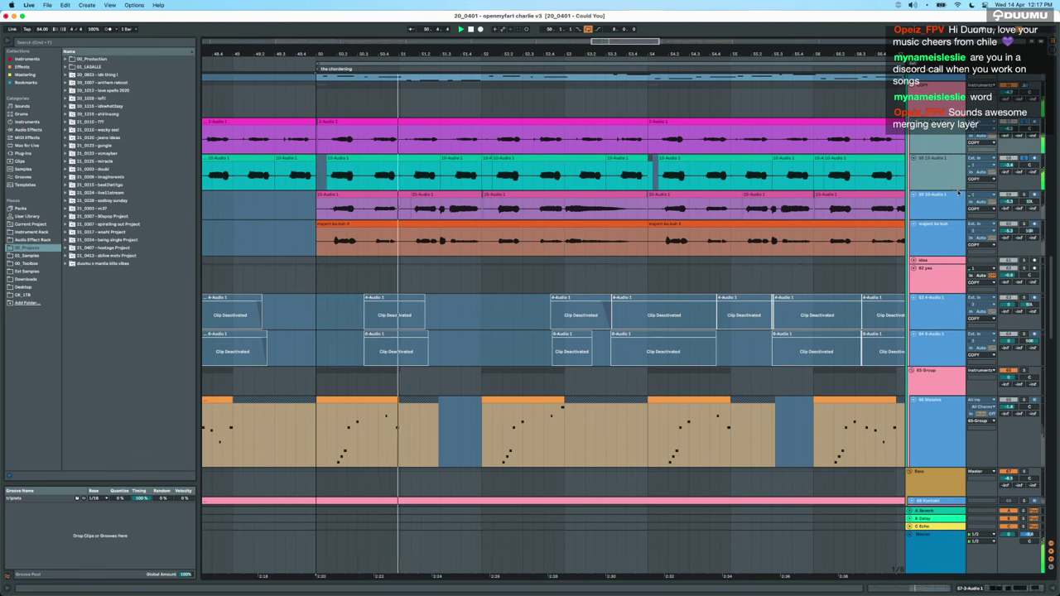
Solo audio track 59 together with majent ba buh and play them from 50.1.1.
click(945, 211)
shift+click(946, 229)
click(1022, 194)
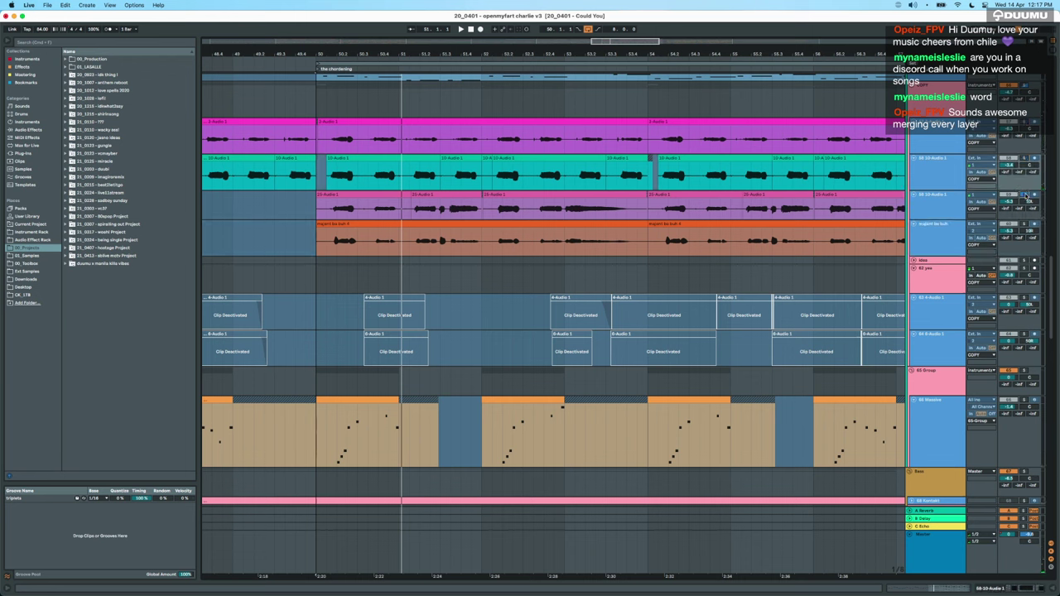
click(1025, 225)
key(space)
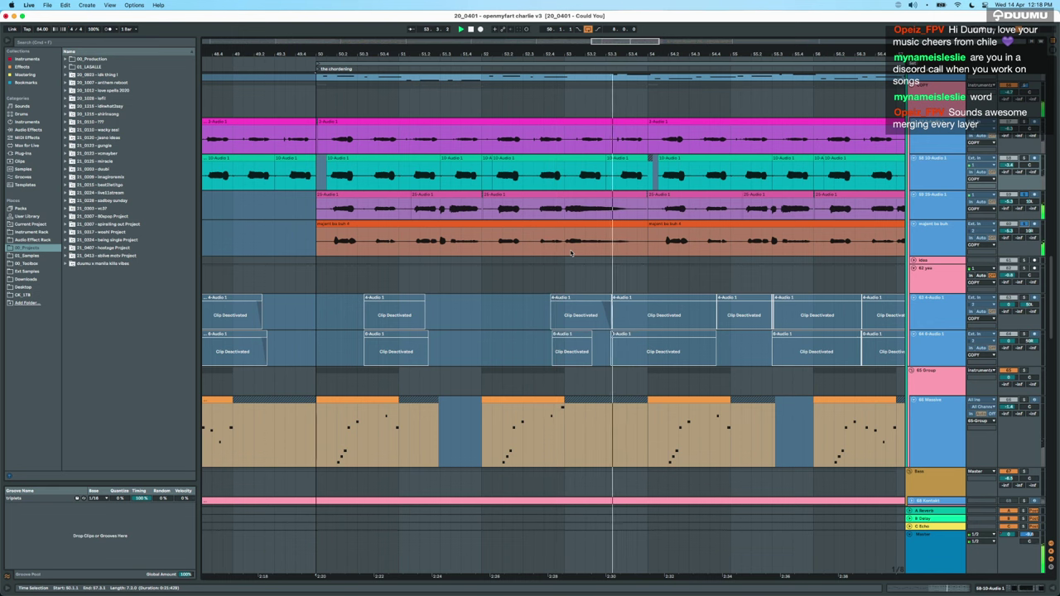
Clear the remaining solos in the COPY group.
scroll(784, 269, up, 2)
scroll(784, 270, down, 3)
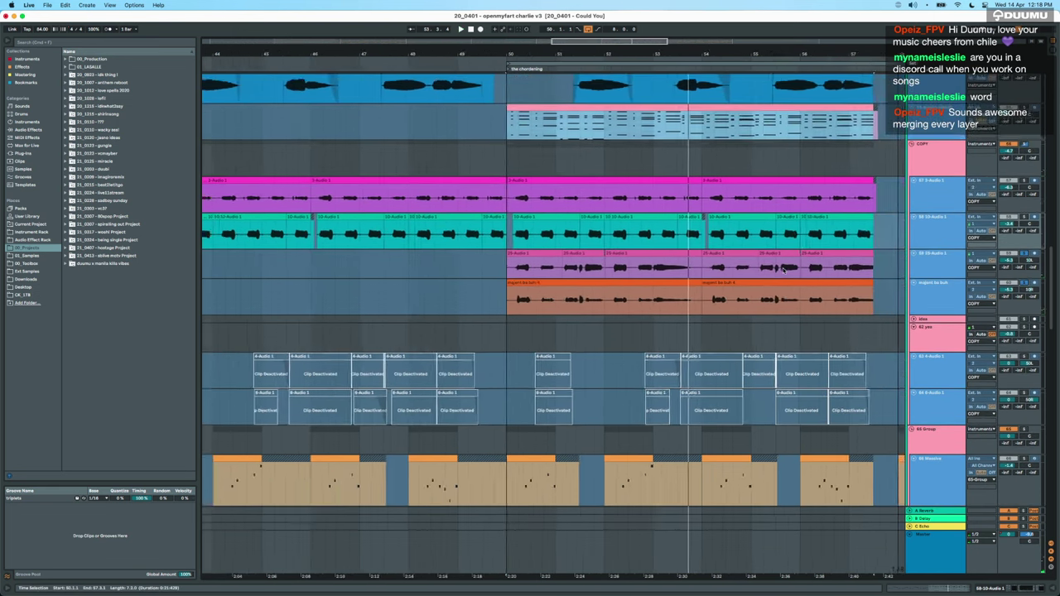
scroll(783, 270, up, 3)
scroll(783, 270, right, 1)
click(1023, 218)
click(1023, 219)
Look through the instrument, bass and drum tracks used in the chordening.
scroll(655, 263, down, 3)
scroll(655, 263, left, 1)
scroll(655, 264, down, 5)
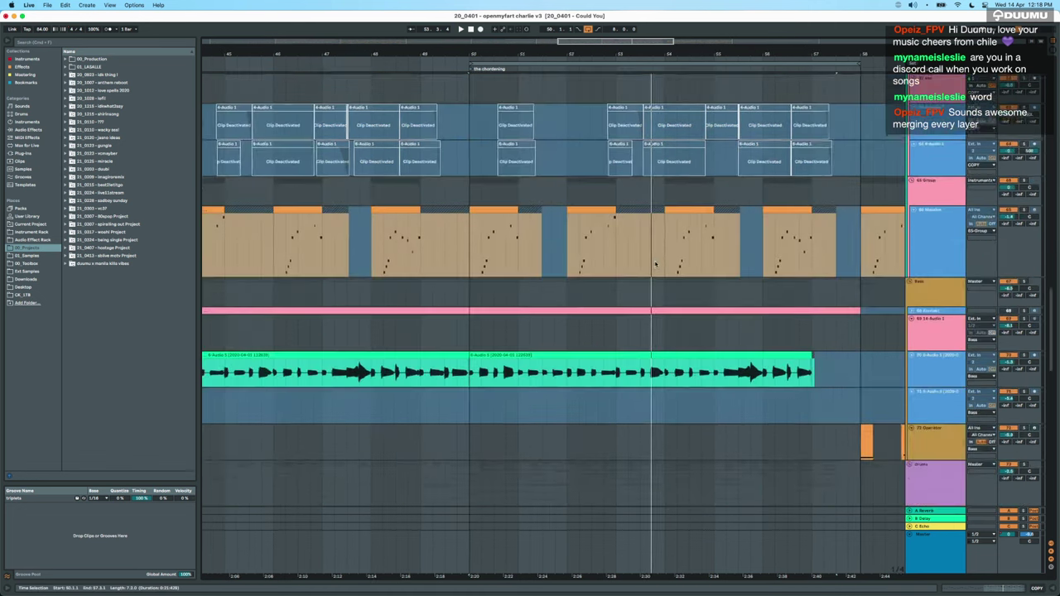
scroll(655, 264, up, 5)
scroll(656, 264, down, 10)
scroll(656, 264, down, 2)
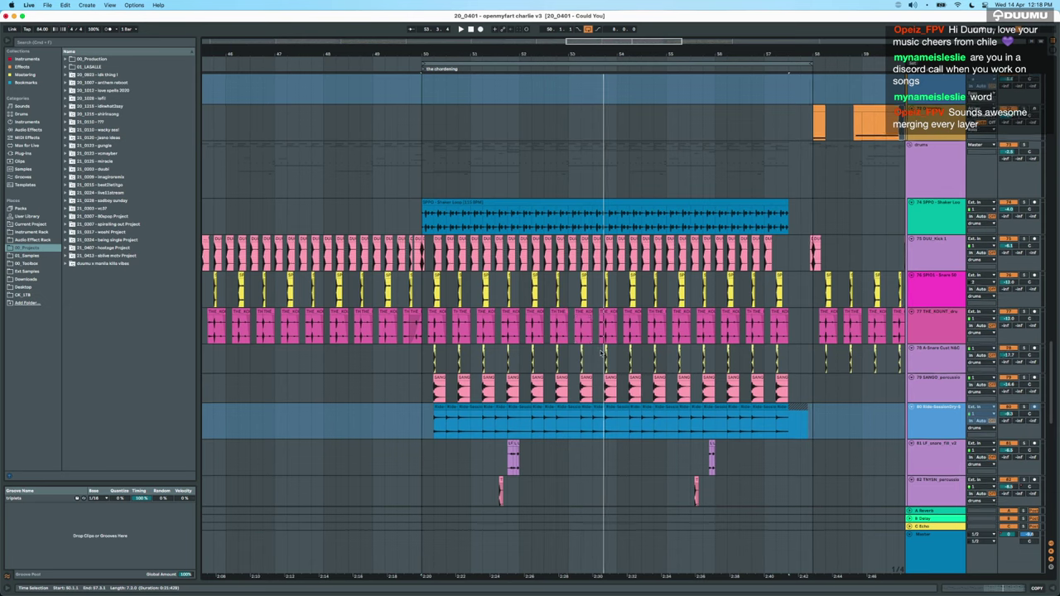
scroll(602, 352, up, 12)
scroll(601, 354, up, 10)
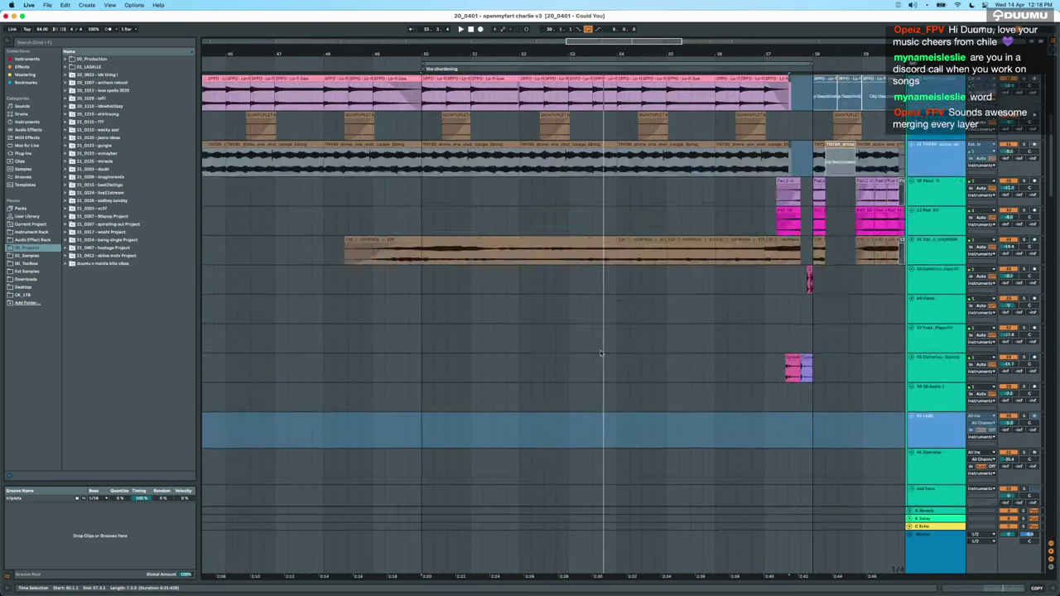
scroll(621, 305, down, 3)
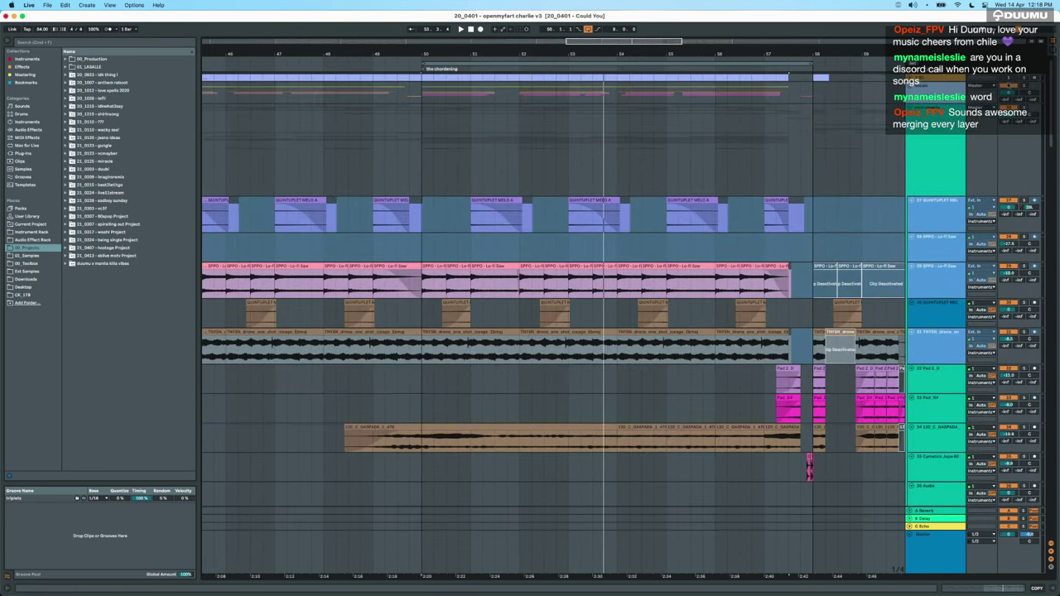
Play the full arrangement from 46.1.1 in the second chorus.
scroll(398, 174, left, 3)
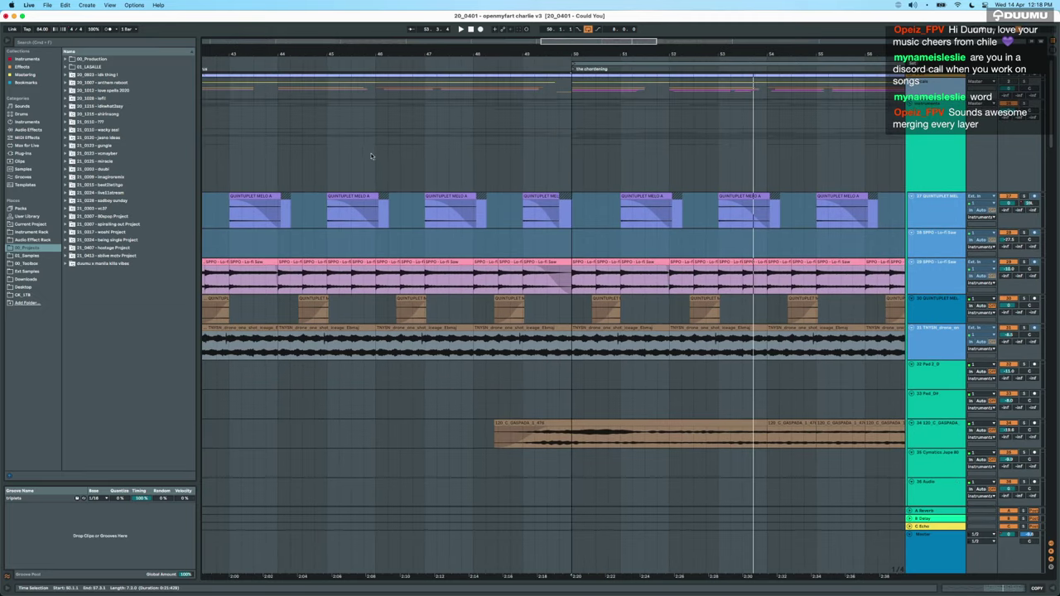
click(372, 156)
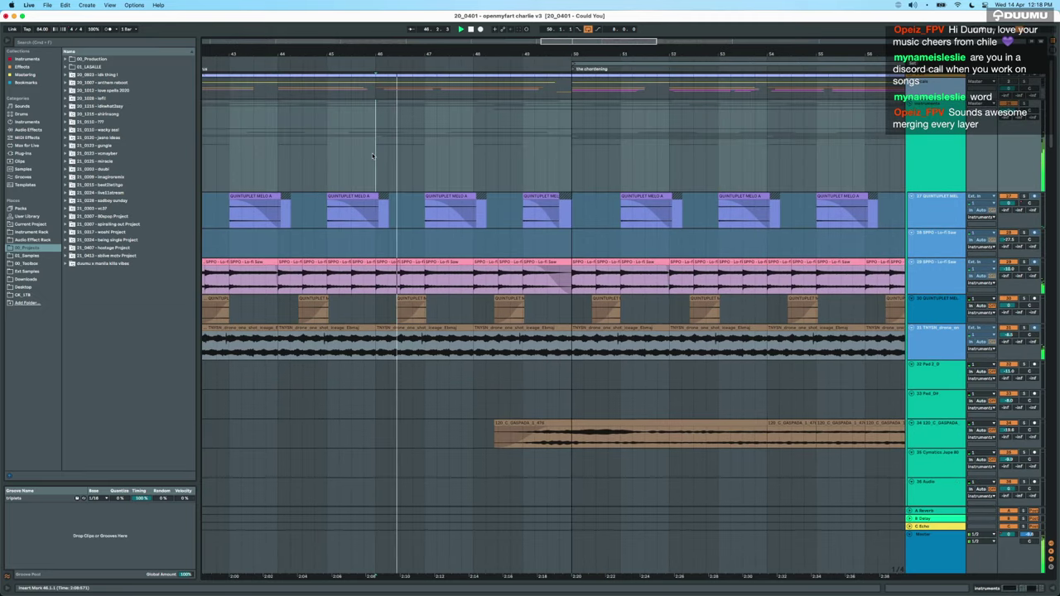
Examine the instrument tracks through the second chorus and the chordening while the arrangement plays.
key(minus)
key(minus)
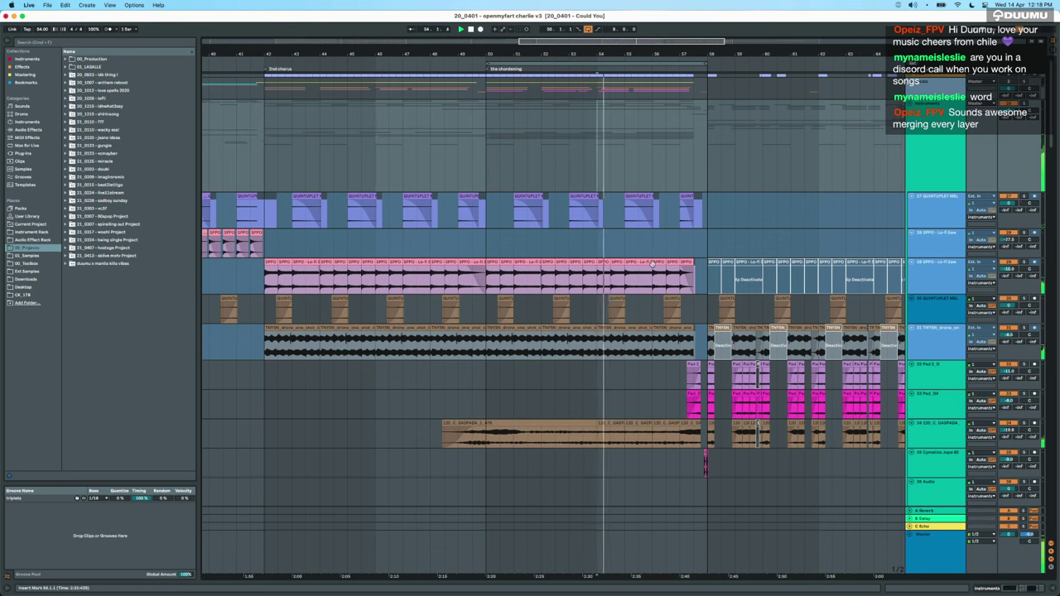
key(plus)
scroll(655, 265, down, 10)
scroll(653, 264, down, 5)
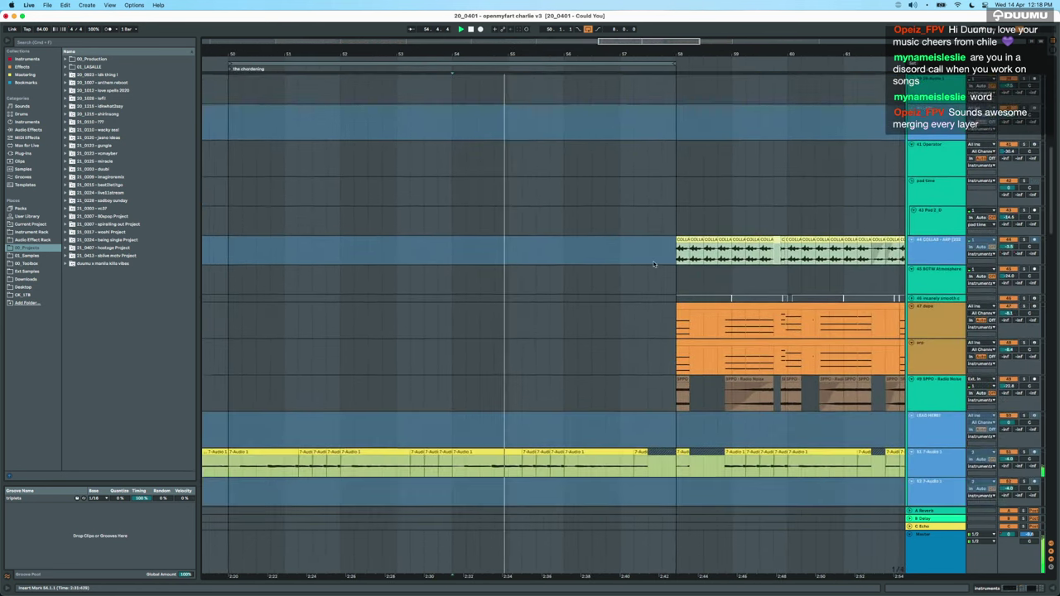
scroll(654, 264, up, 8)
key(minus)
scroll(654, 264, up, 1)
scroll(653, 265, up, 10)
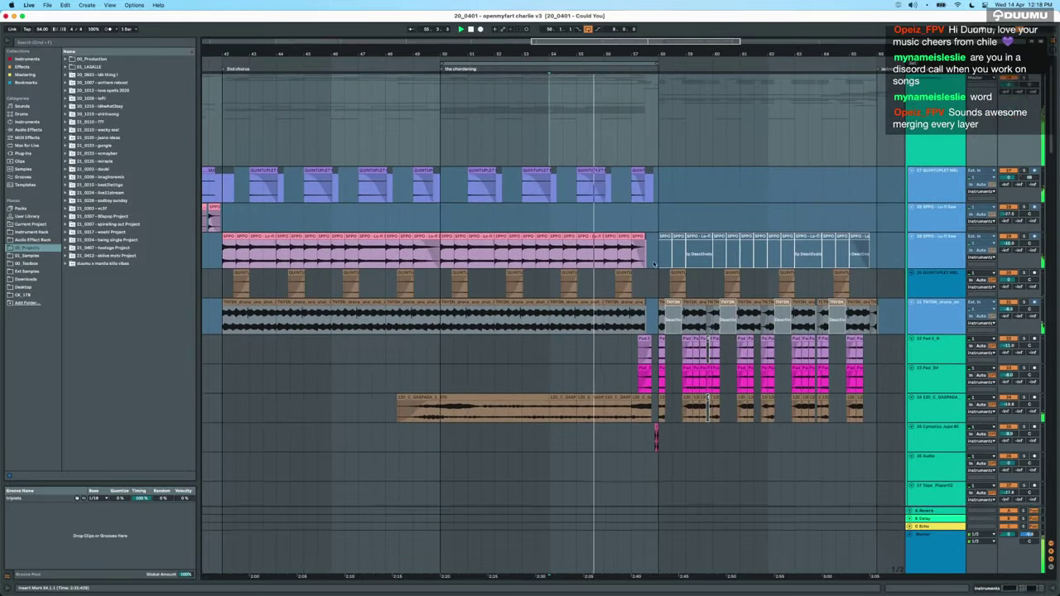
key(plus)
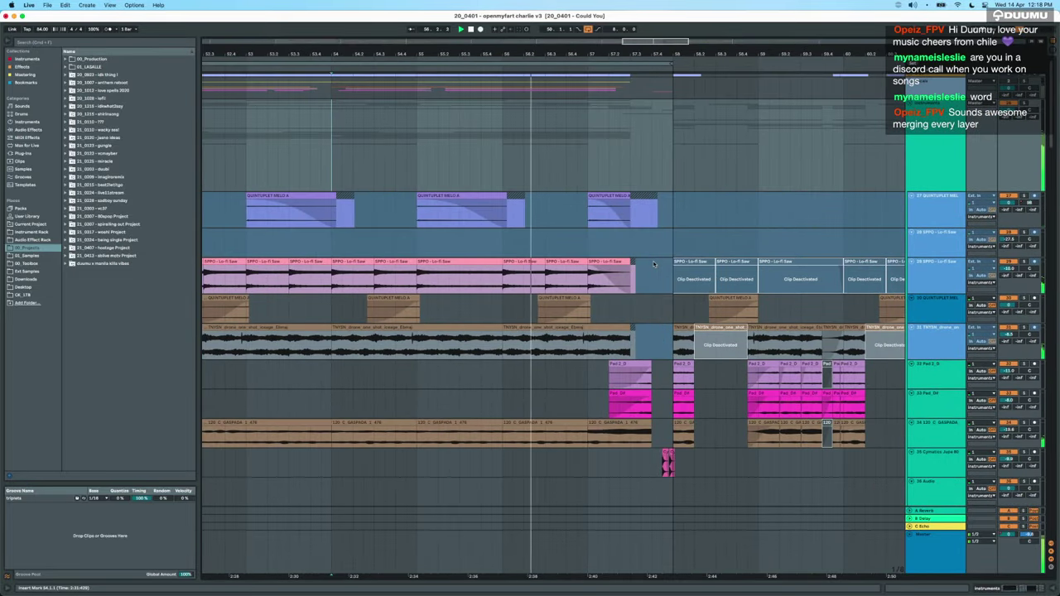
scroll(654, 264, left, 2)
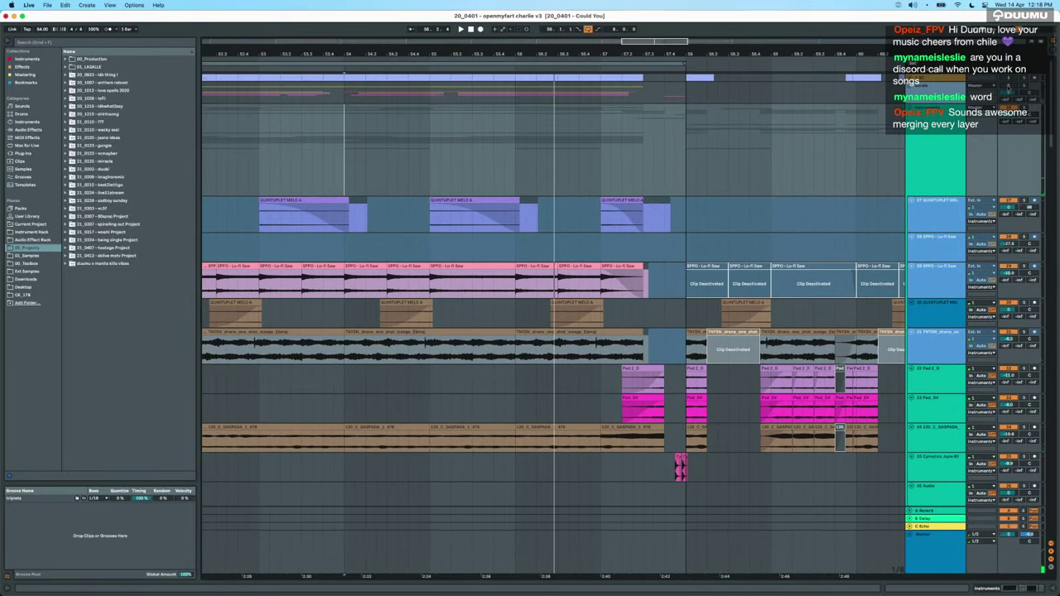
Look through the instrument, vocal, drum and percussion tracks layered in the chordening.
scroll(653, 269, down, 15)
key(minus)
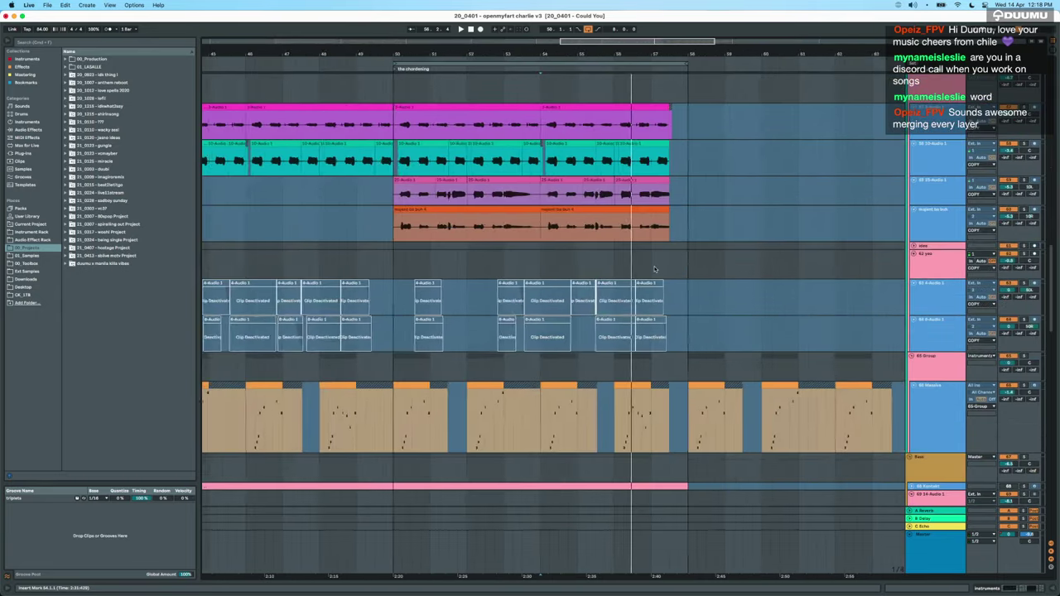
scroll(653, 268, up, 15)
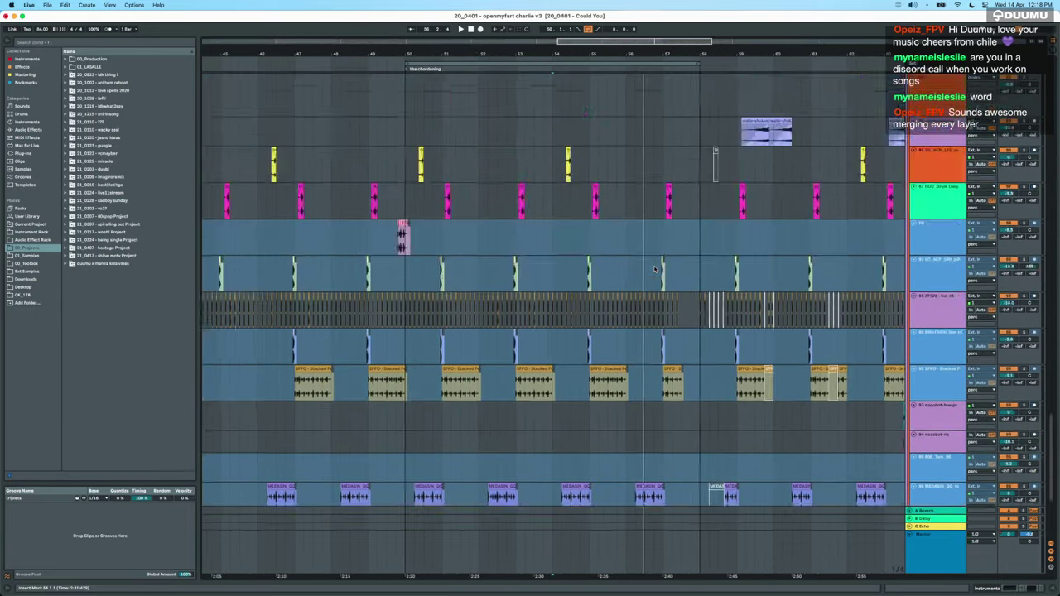
scroll(653, 268, up, 15)
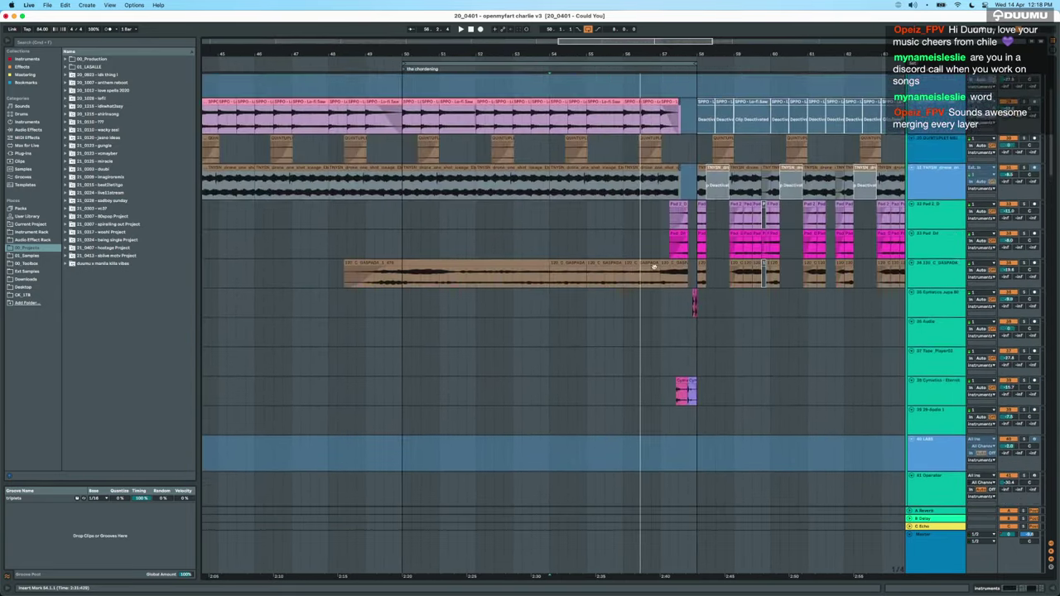
scroll(657, 358, up, 2)
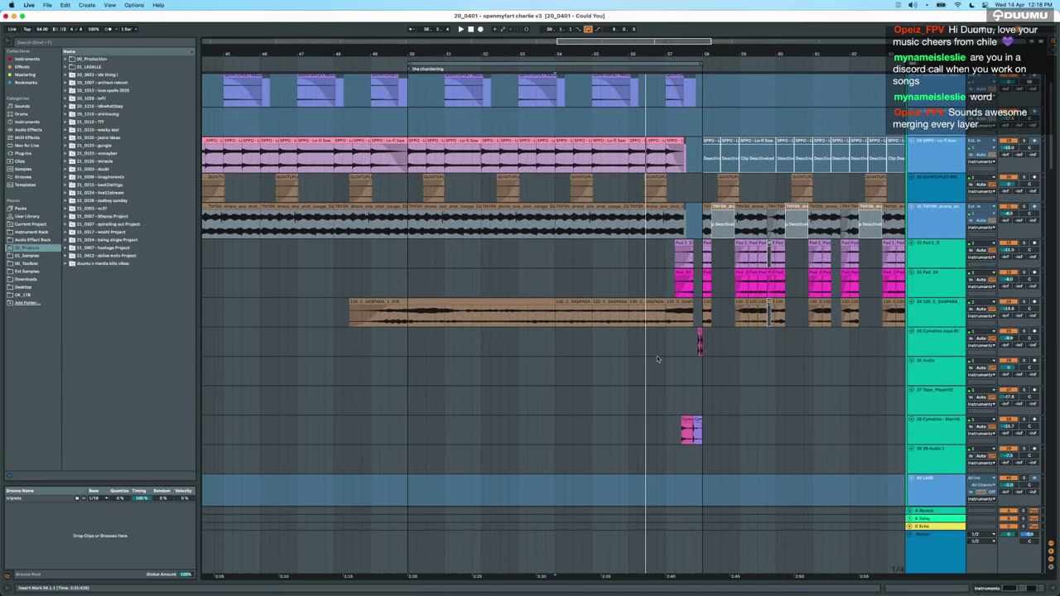
scroll(658, 358, up, 8)
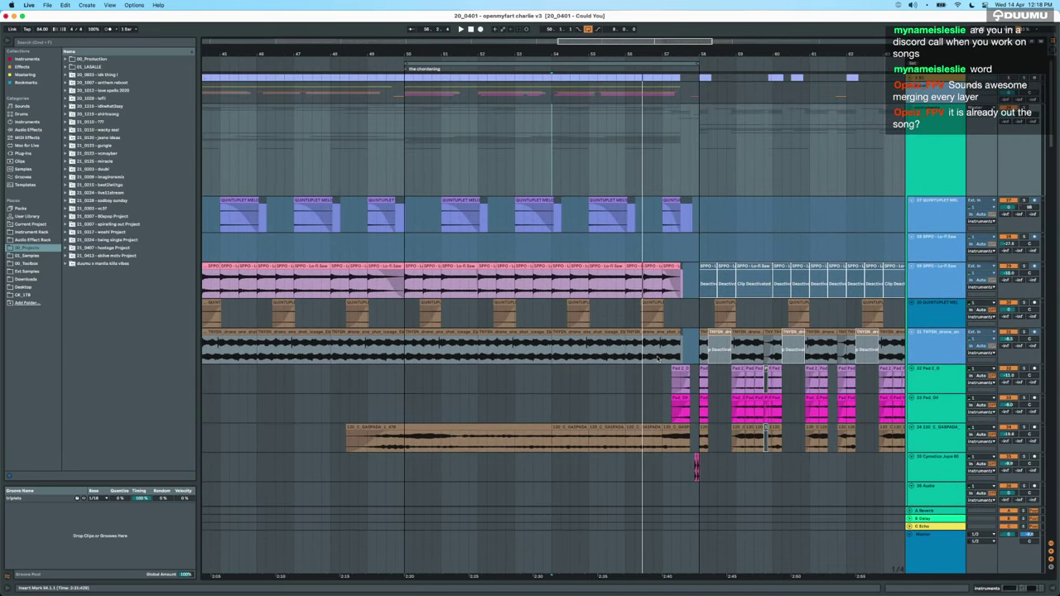
scroll(658, 358, right, 1)
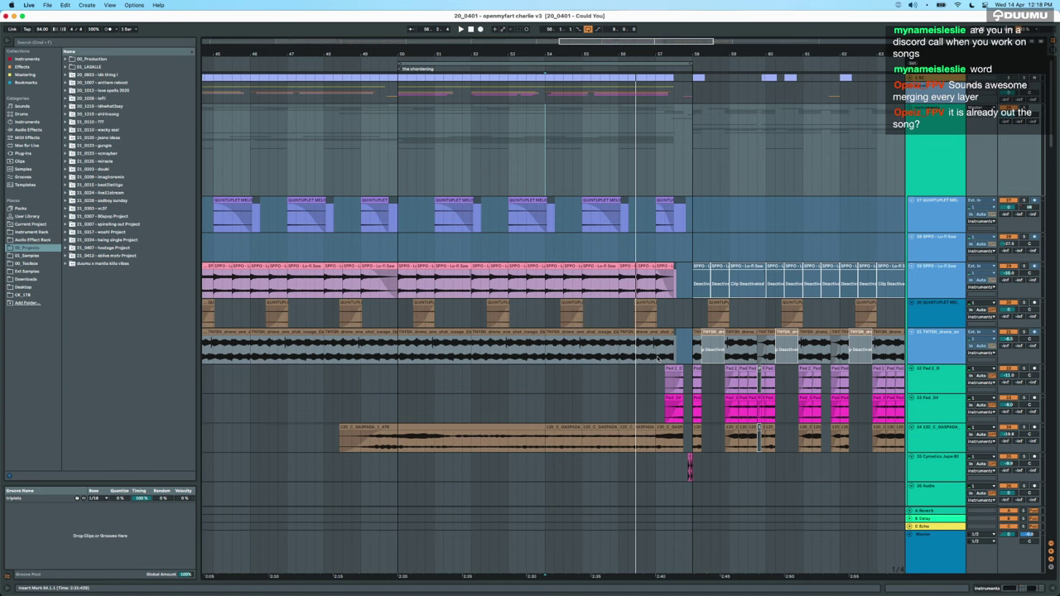
scroll(658, 359, down, 20)
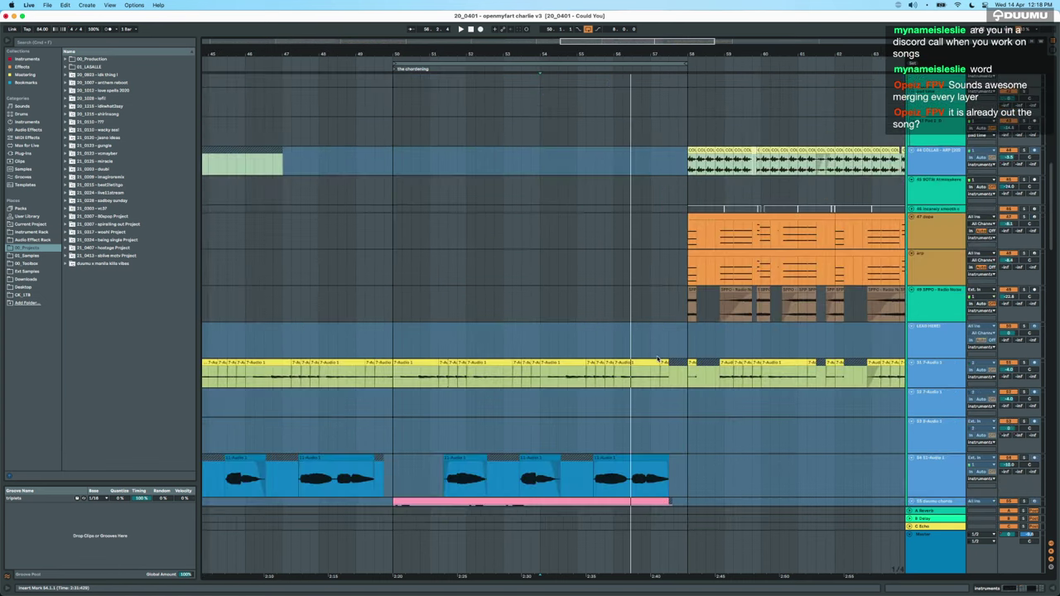
scroll(657, 358, down, 15)
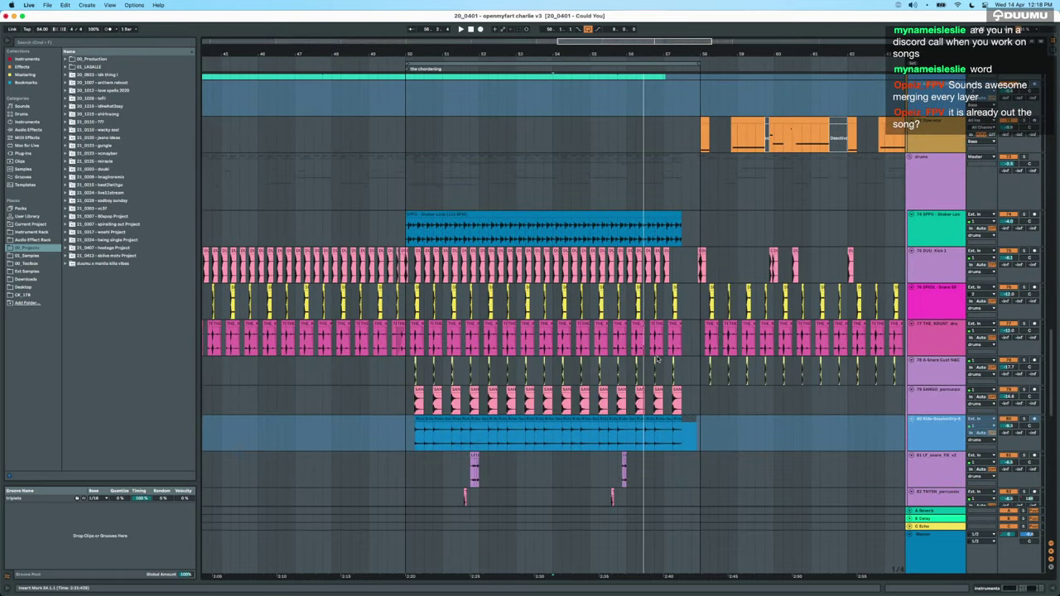
scroll(657, 359, up, 15)
scroll(657, 359, up, 15)
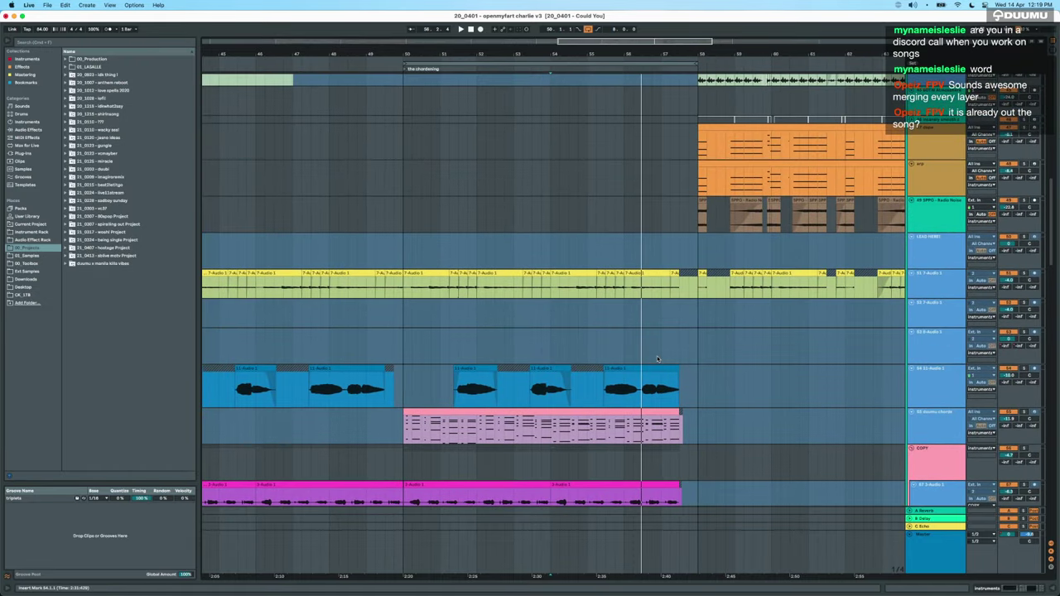
scroll(658, 359, down, 20)
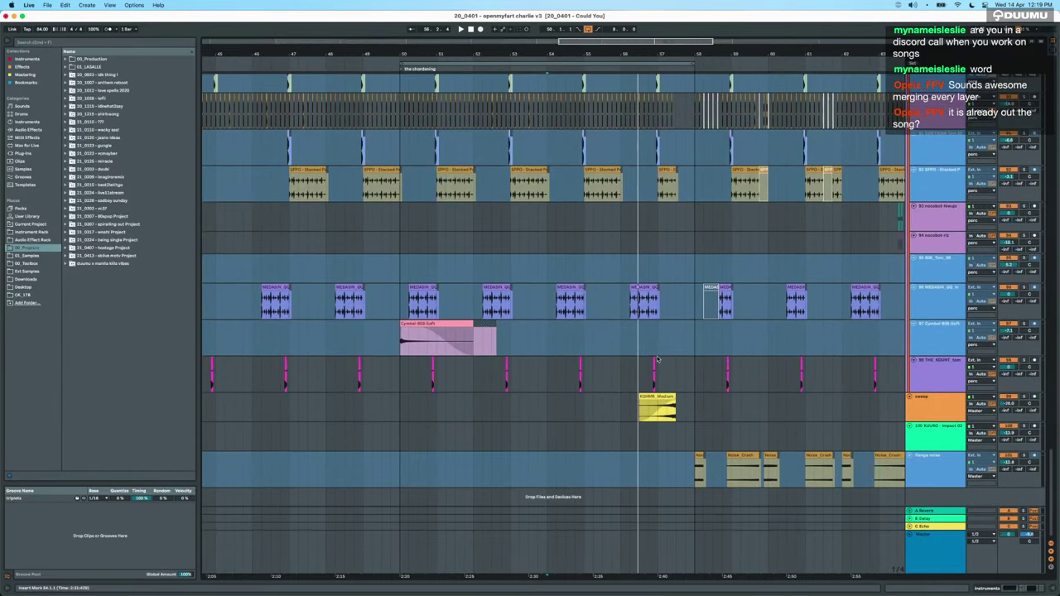
scroll(657, 359, up, 10)
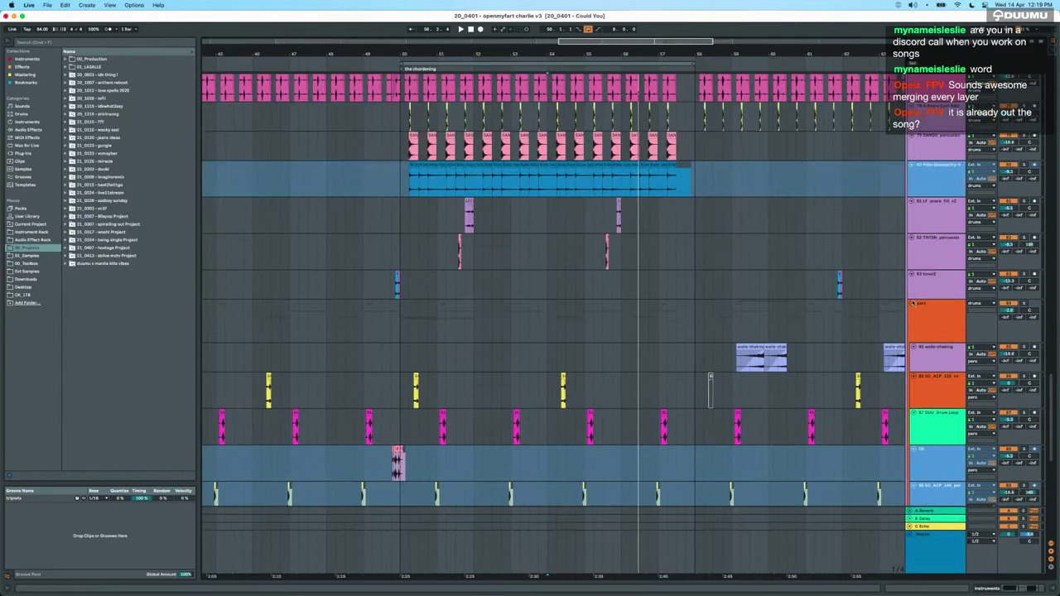
Collapse the perc group and the drums group that contains it.
click(911, 304)
scroll(758, 334, up, 5)
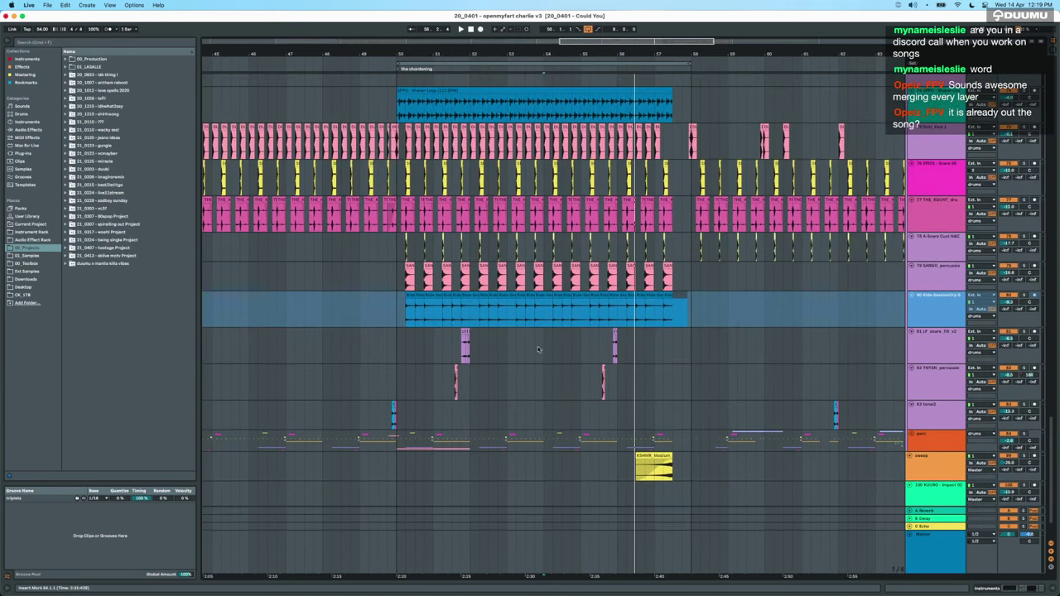
scroll(556, 388, up, 6)
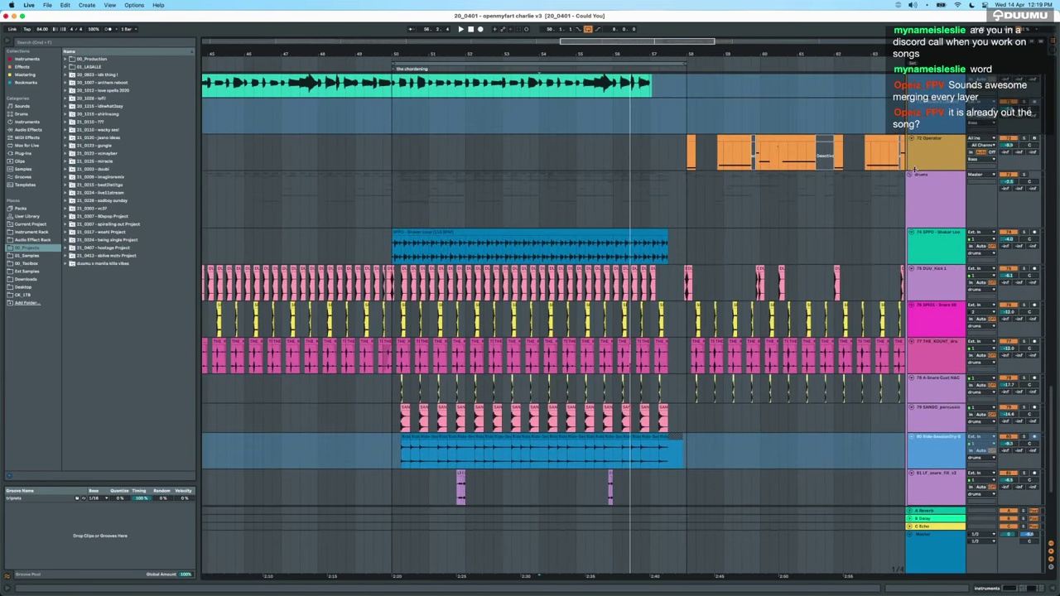
click(910, 175)
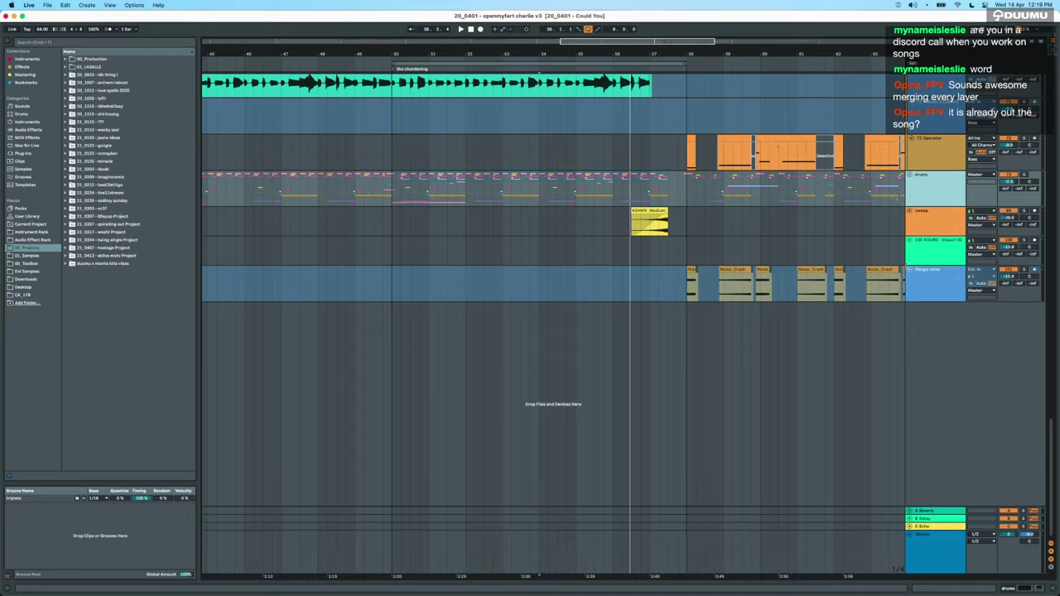
Examine the bass, COPY, instrument and vocal tracks across the second chorus and the chordening.
scroll(908, 269, up, 11)
scroll(709, 307, up, 3)
scroll(709, 306, left, 5)
scroll(708, 307, down, 6)
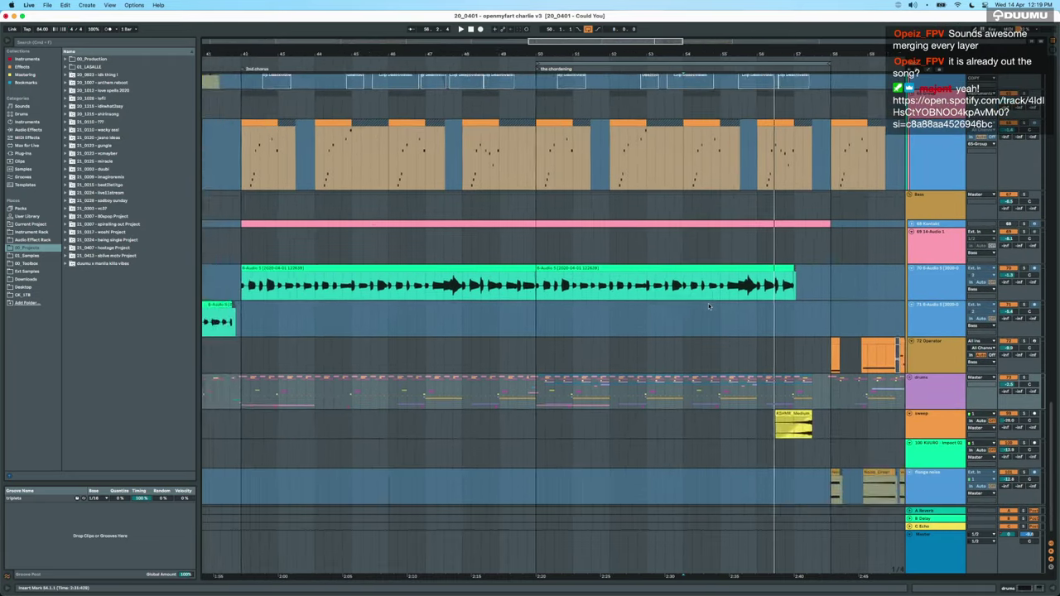
scroll(708, 306, down, 5)
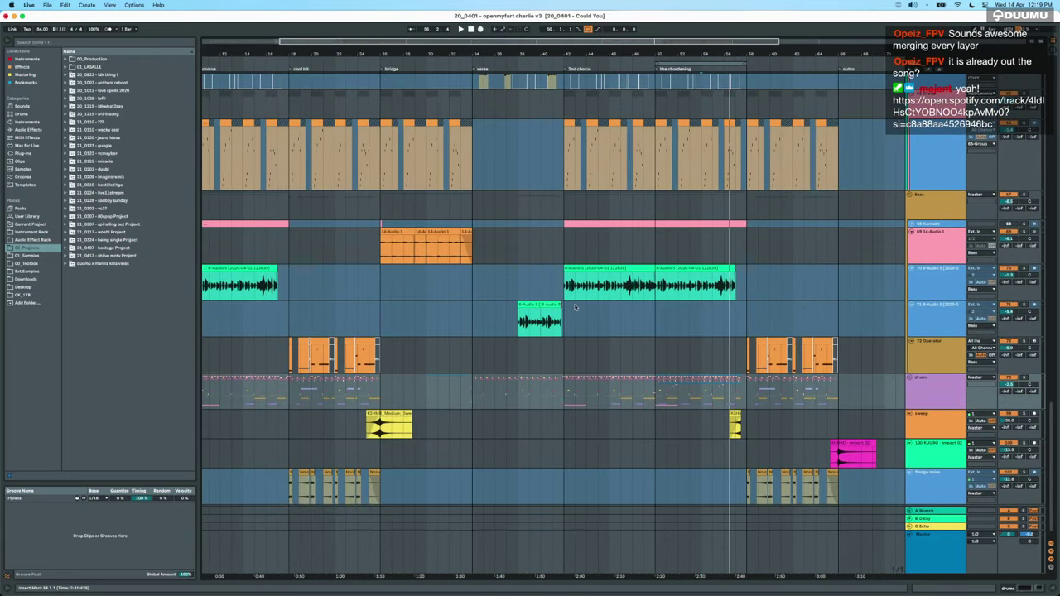
scroll(575, 307, up, 2)
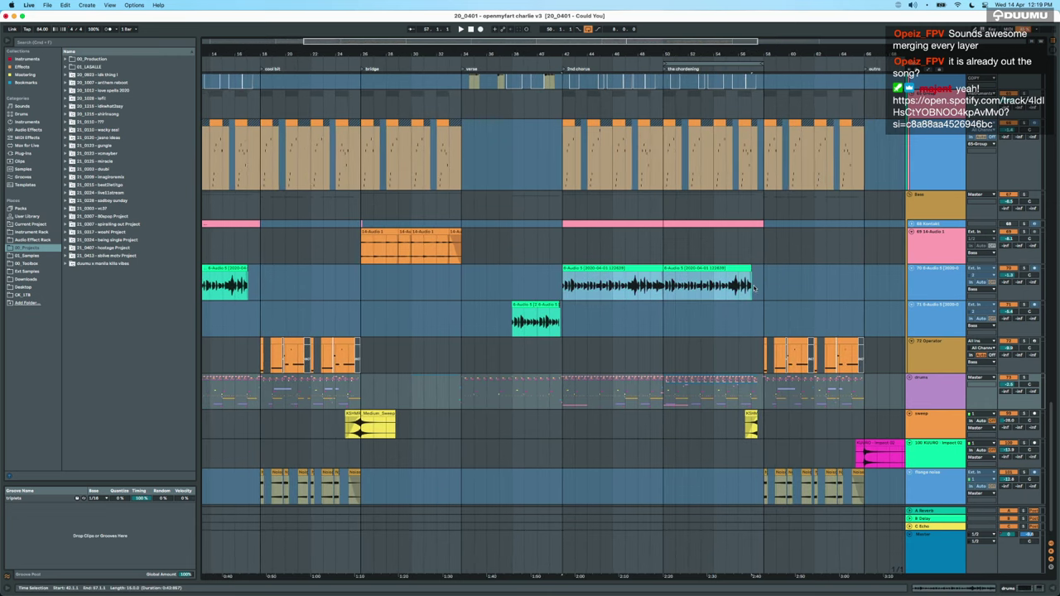
scroll(754, 287, up, 10)
scroll(754, 289, up, 5)
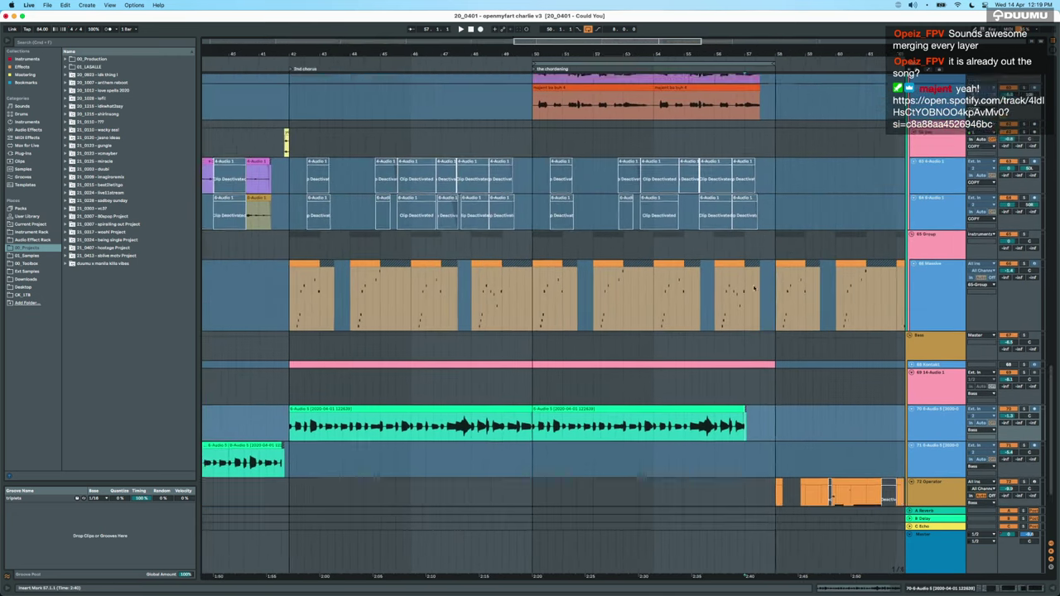
scroll(754, 288, up, 1)
scroll(712, 339, up, 5)
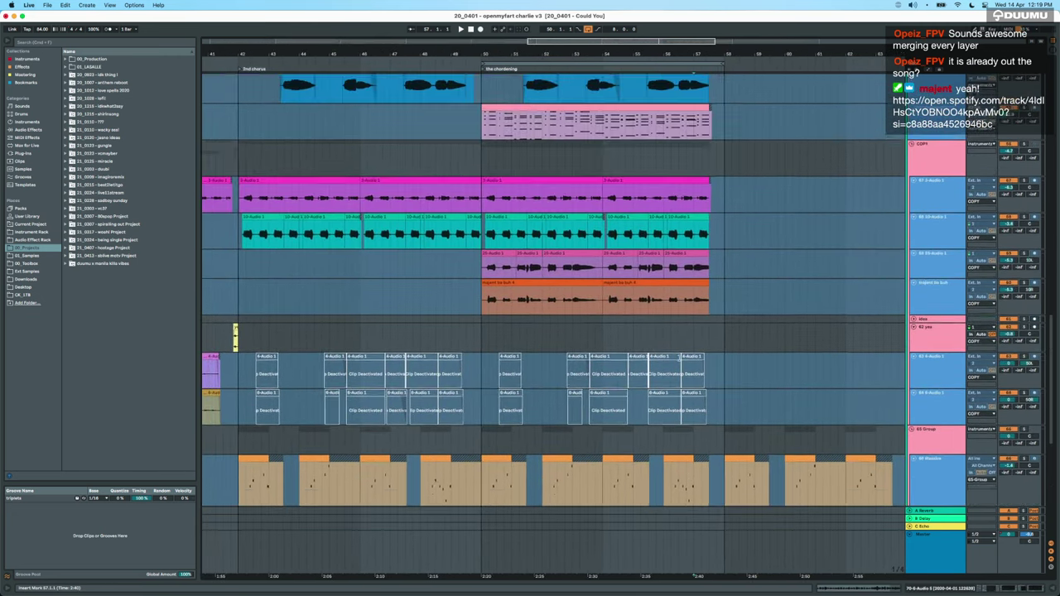
scroll(467, 247, up, 15)
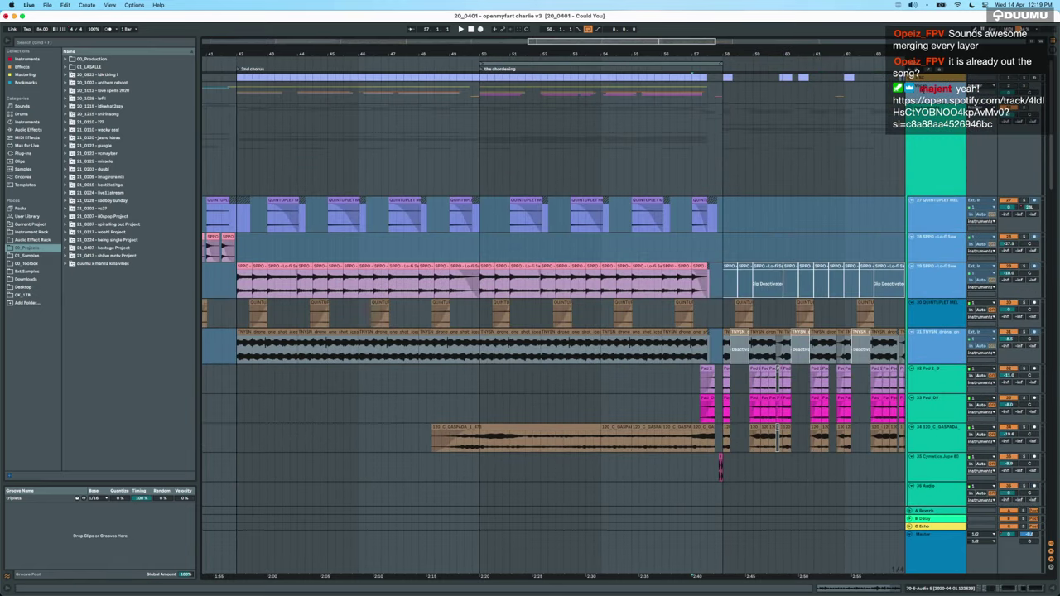
scroll(721, 467, up, 4)
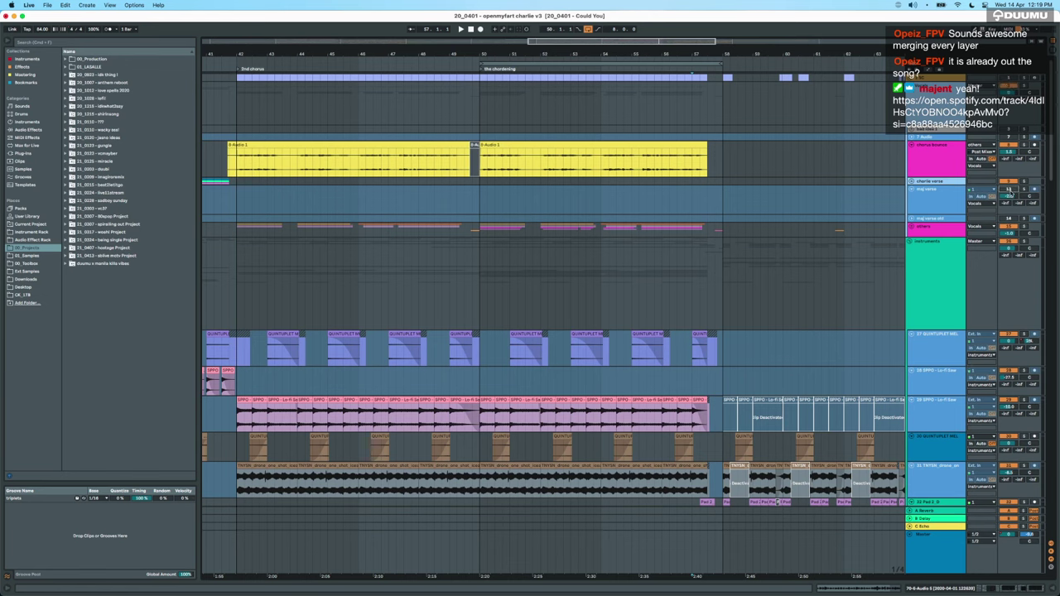
Play the full arrangement from the start of the chordening at 50.1.1.
click(448, 196)
scroll(497, 290, down, 10)
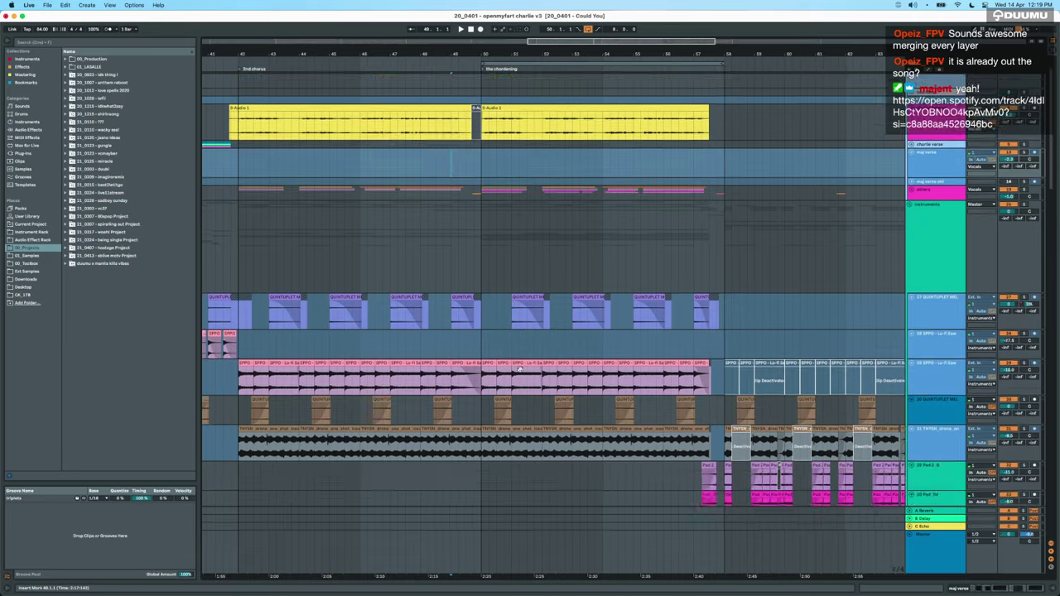
click(538, 373)
scroll(538, 373, up, 15)
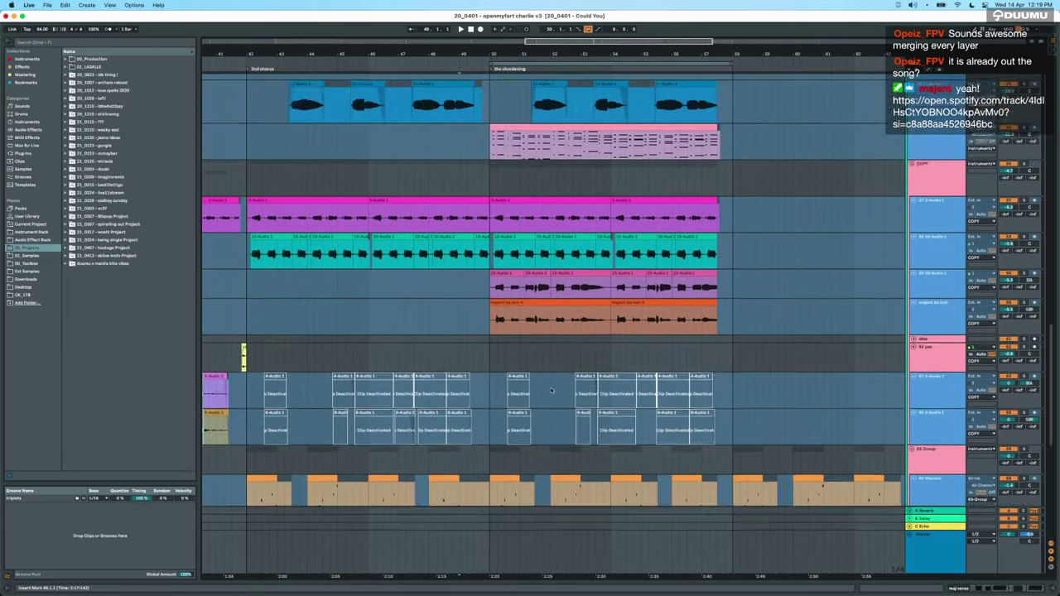
scroll(465, 439, up, 8)
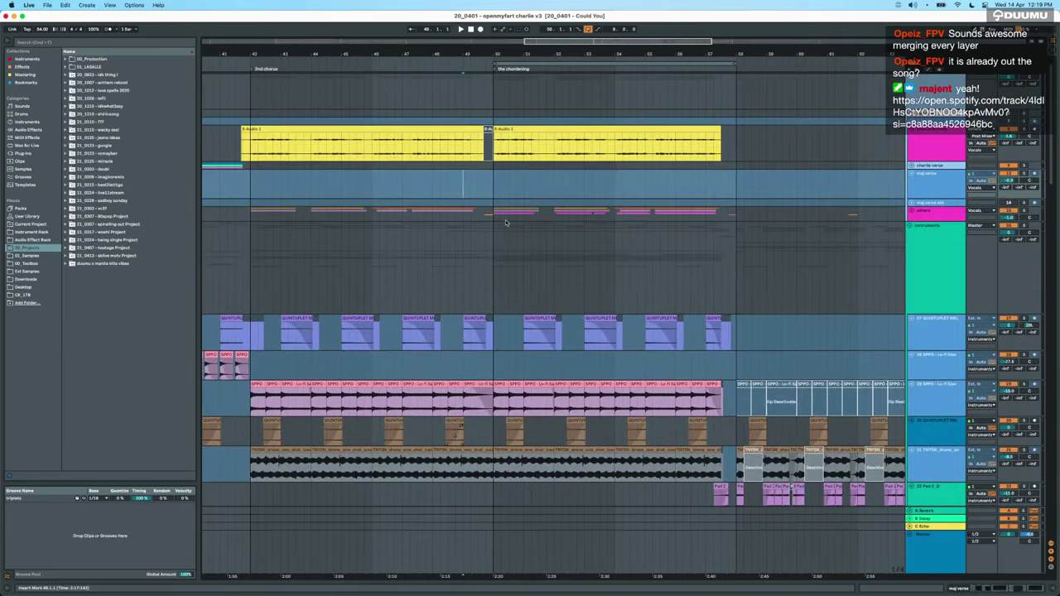
click(491, 243)
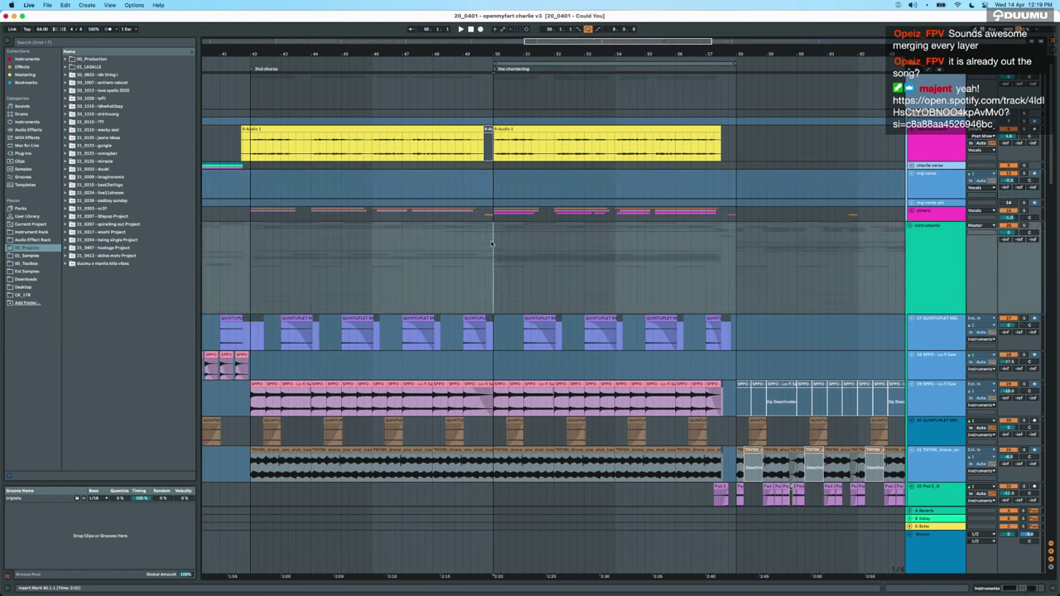
key(space)
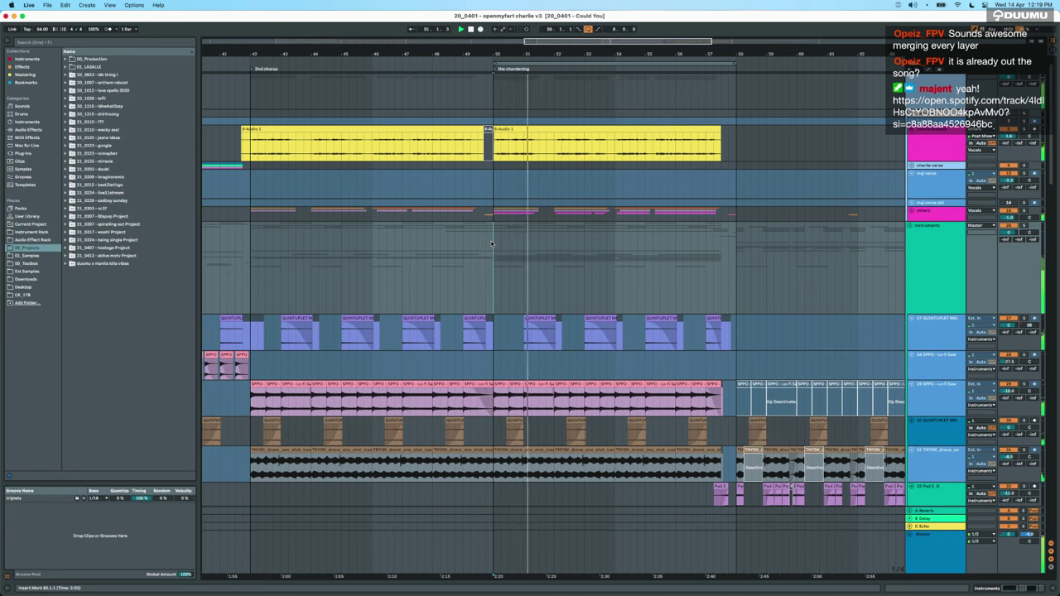
Select the others vocal group and restart playback from 50.1.1.
click(911, 210)
click(911, 210)
click(925, 211)
key(space)
scroll(597, 219, up, 1)
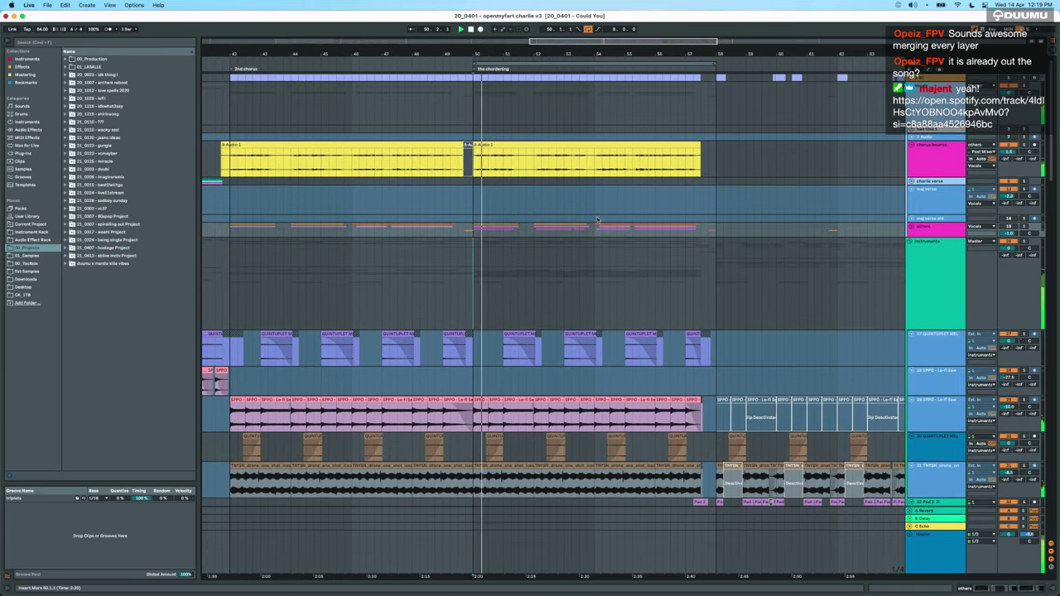
Examine the song structure from the first verse to the outro while the chordening plays.
scroll(521, 237, up, 4)
scroll(520, 235, down, 3)
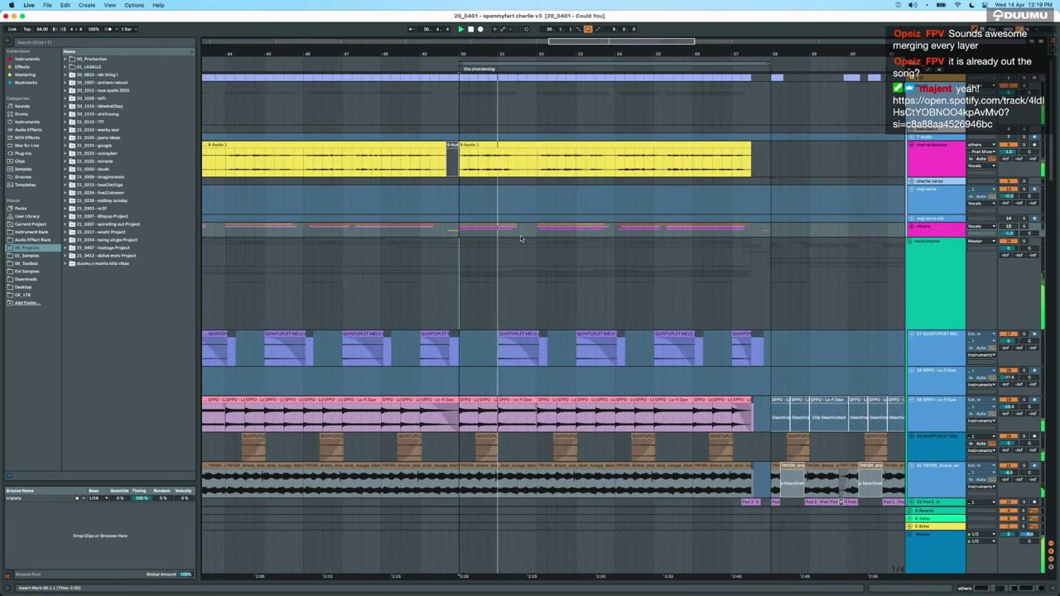
scroll(521, 235, down, 5)
scroll(520, 237, down, 8)
scroll(520, 237, up, 8)
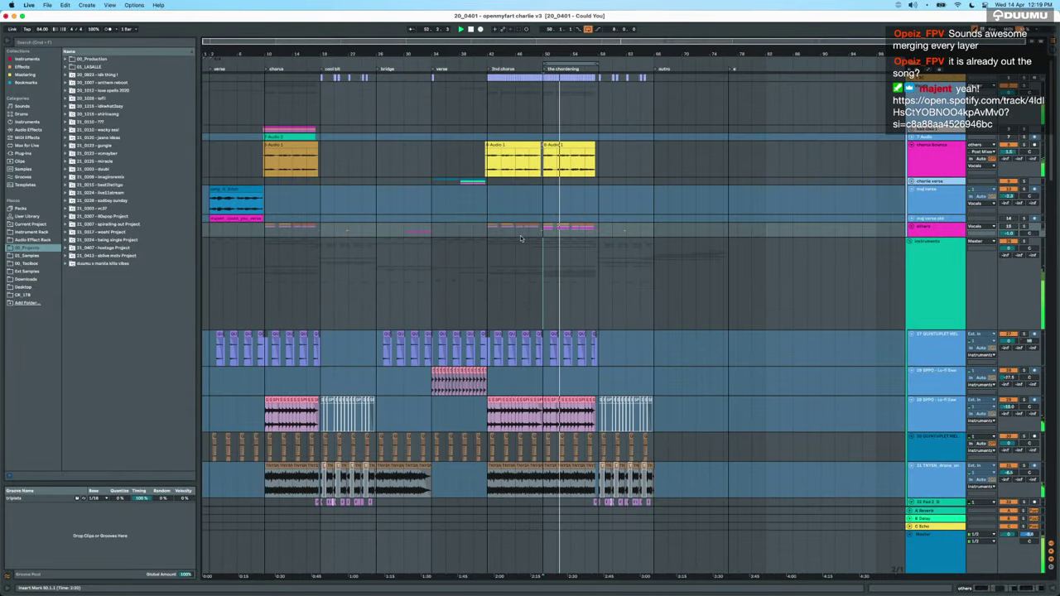
scroll(520, 238, down, 5)
scroll(570, 308, up, 3)
scroll(571, 309, up, 4)
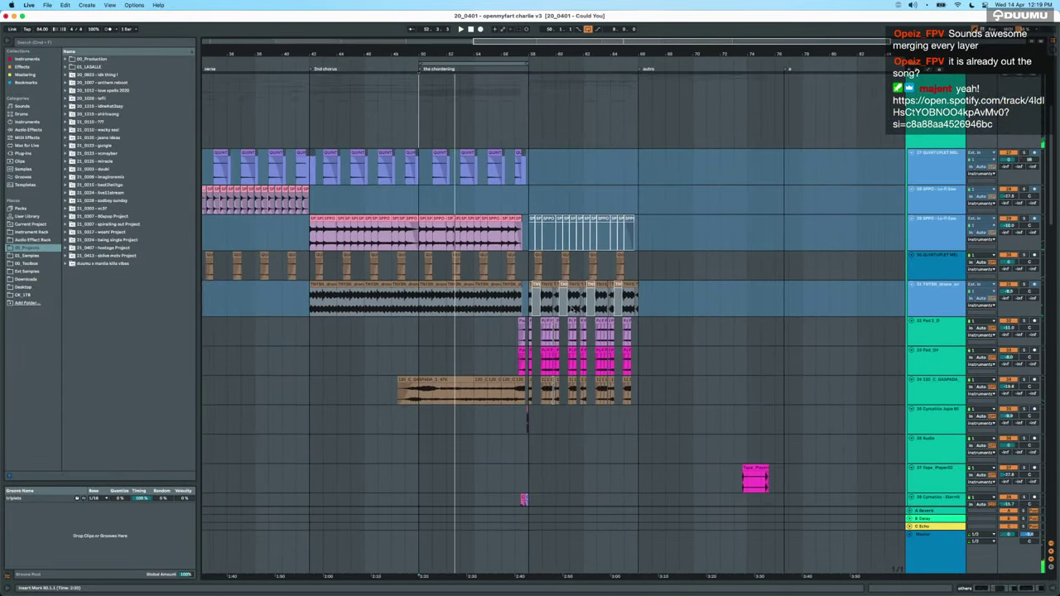
Turn off the loop and play the arrangement from the end of the chordening at 58.1.1.
key(space)
drag(414, 205, 510, 206)
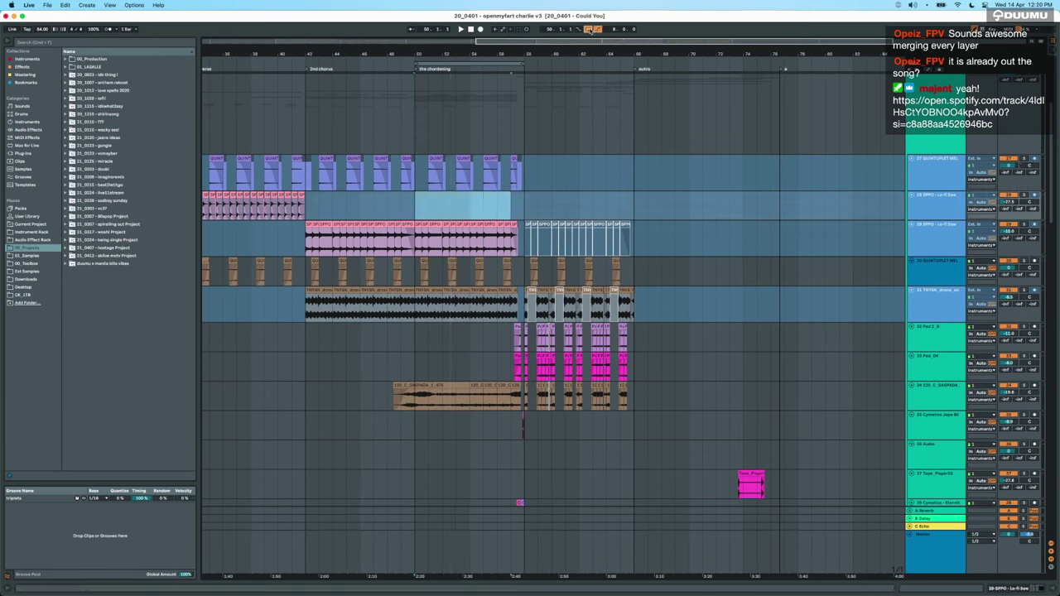
click(523, 210)
key(space)
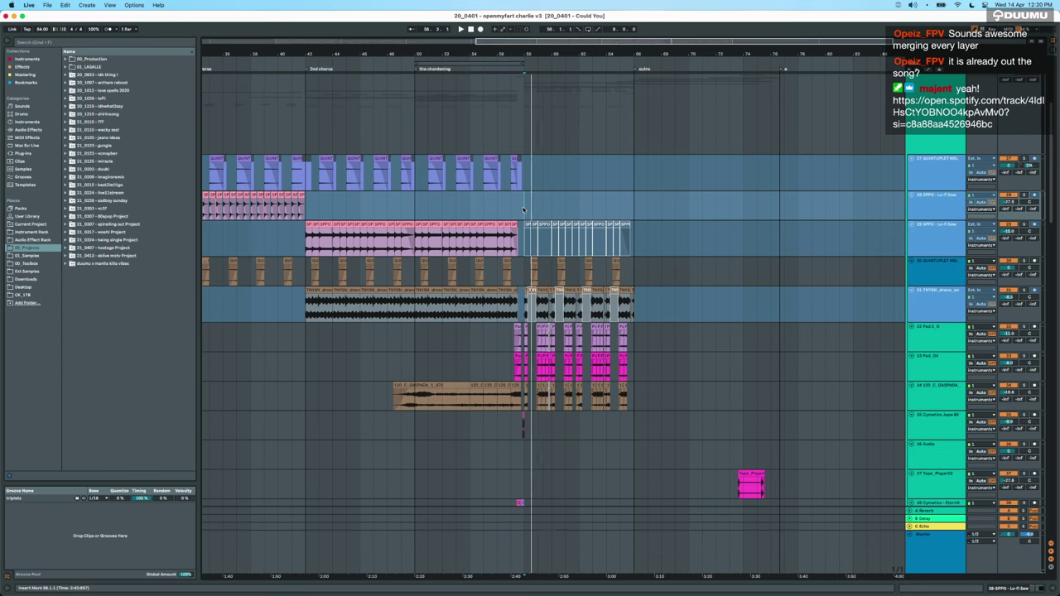
Select the chordening from 50.1.1 to 58.1.1 across the instrument tracks, and examine the layers of the section that follows it.
drag(523, 209, 415, 117)
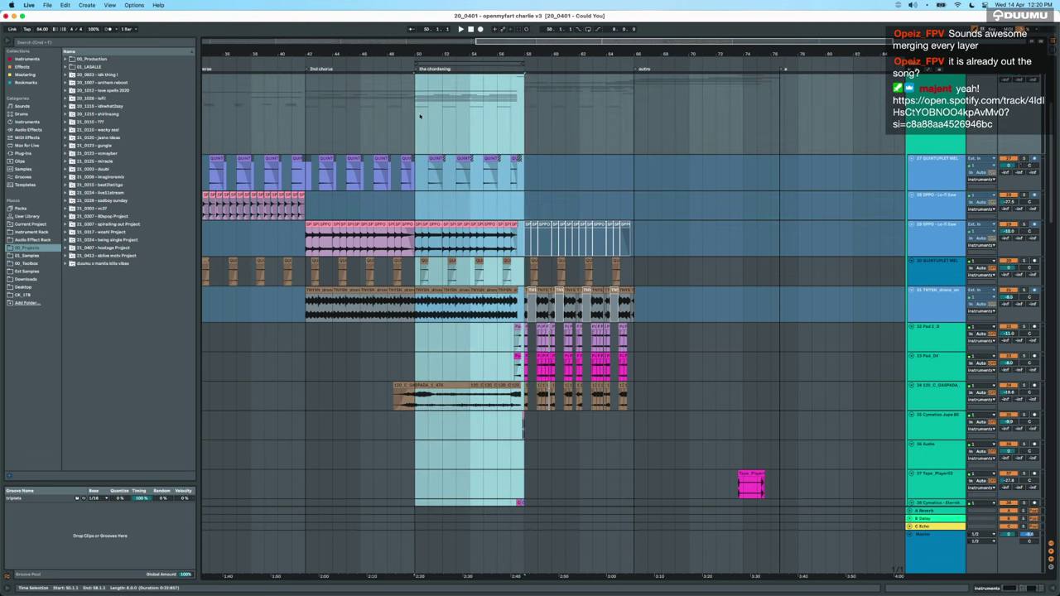
click(531, 107)
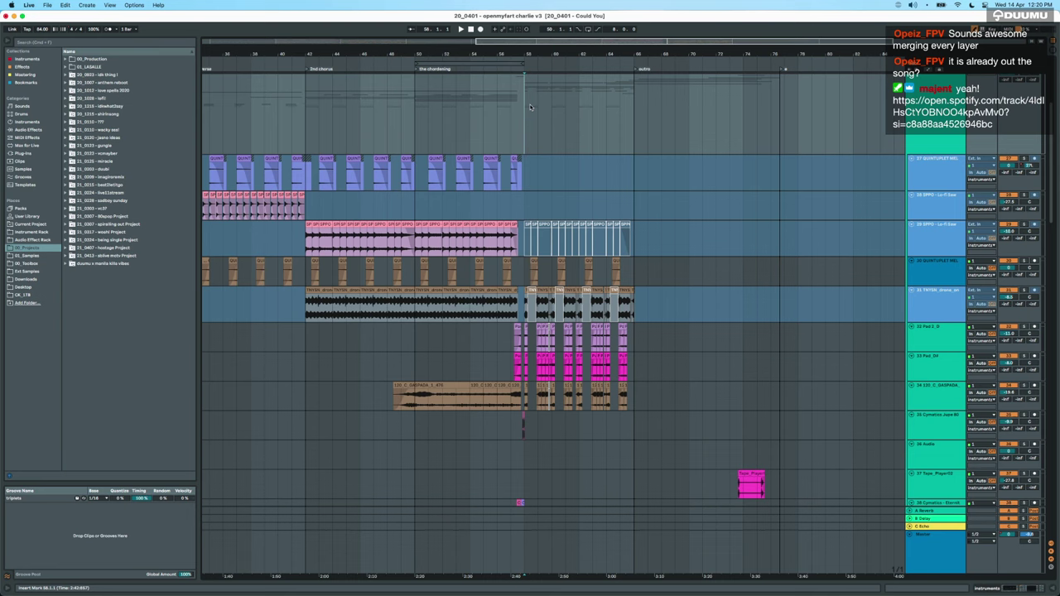
scroll(532, 107, up, 6)
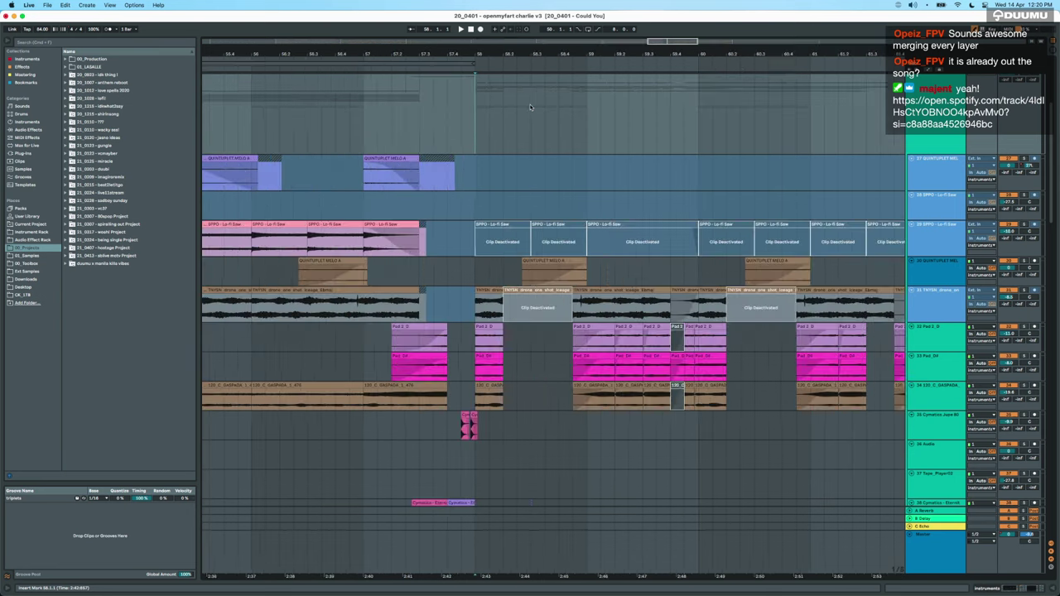
scroll(530, 106, down, 4)
scroll(525, 122, up, 3)
scroll(524, 128, down, 5)
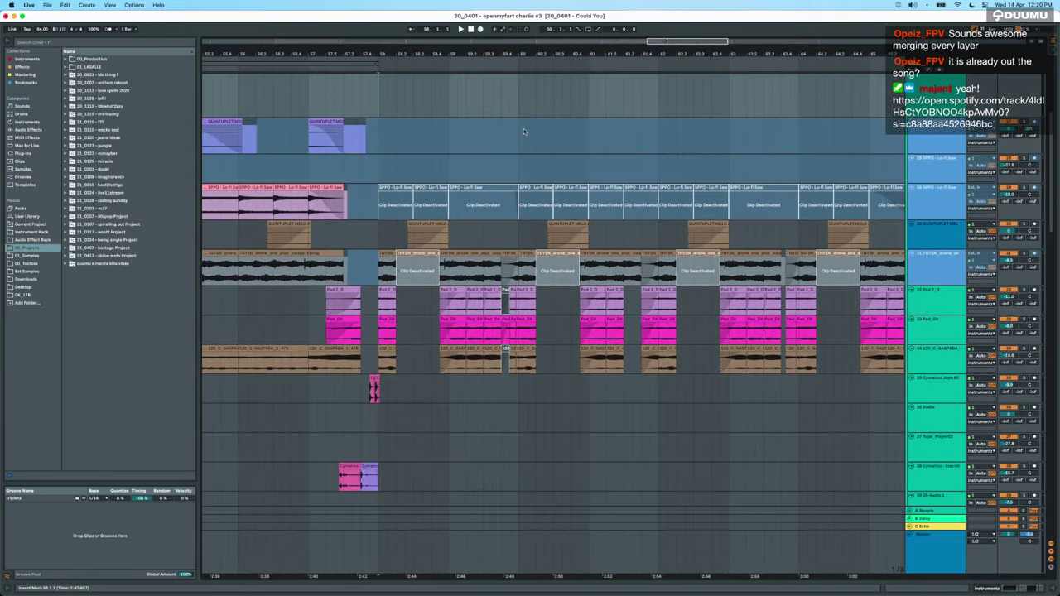
scroll(523, 129, down, 20)
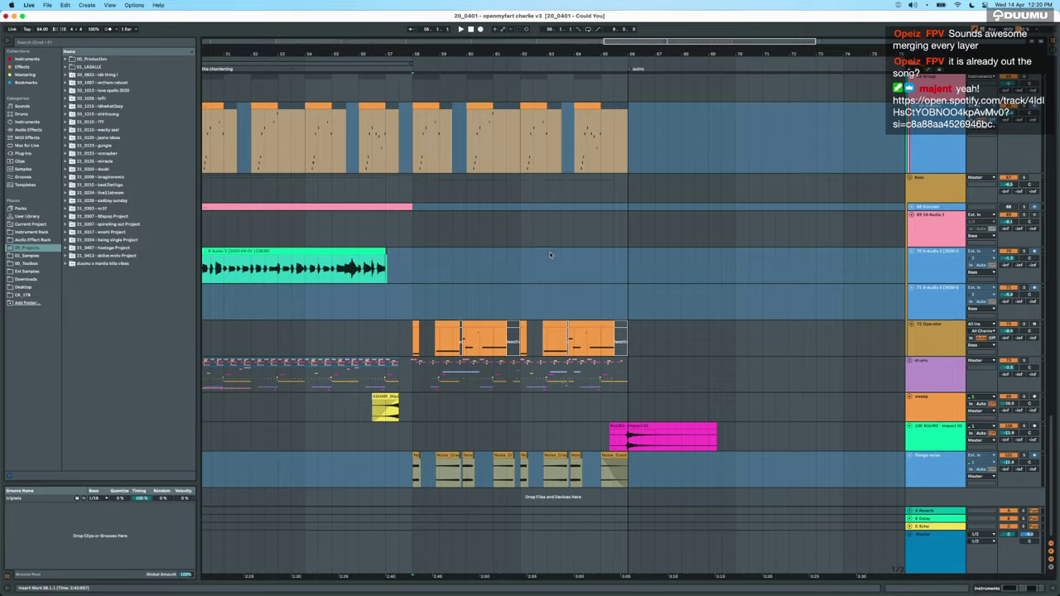
scroll(549, 255, up, 15)
scroll(549, 255, up, 2)
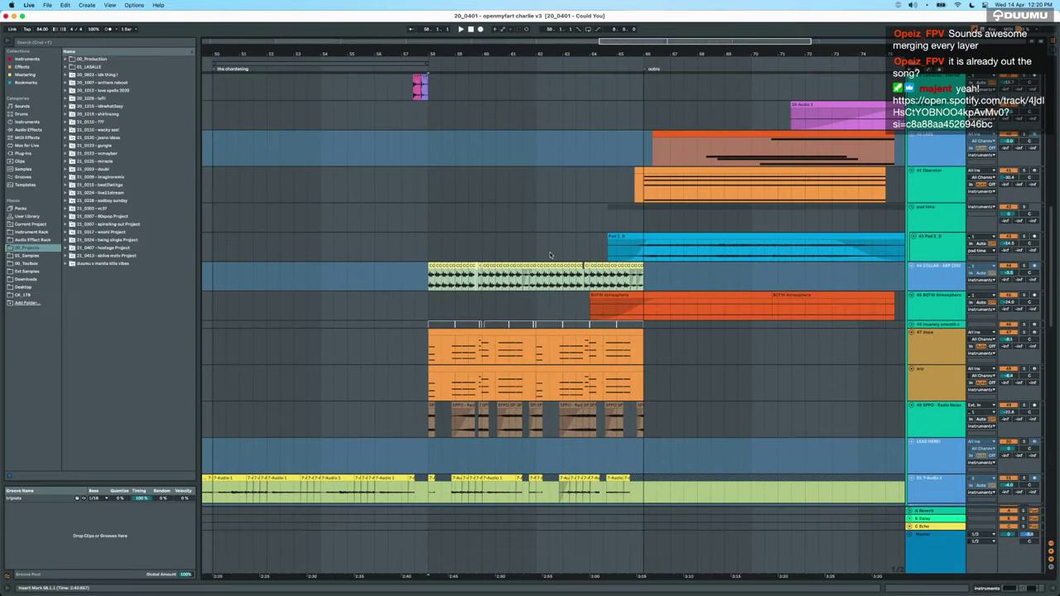
scroll(497, 315, down, 10)
scroll(432, 382, up, 6)
Solo the 7-Audio 1 instrument track holding the chopped yellow clips and play it from 58.1.1.
click(432, 383)
key(space)
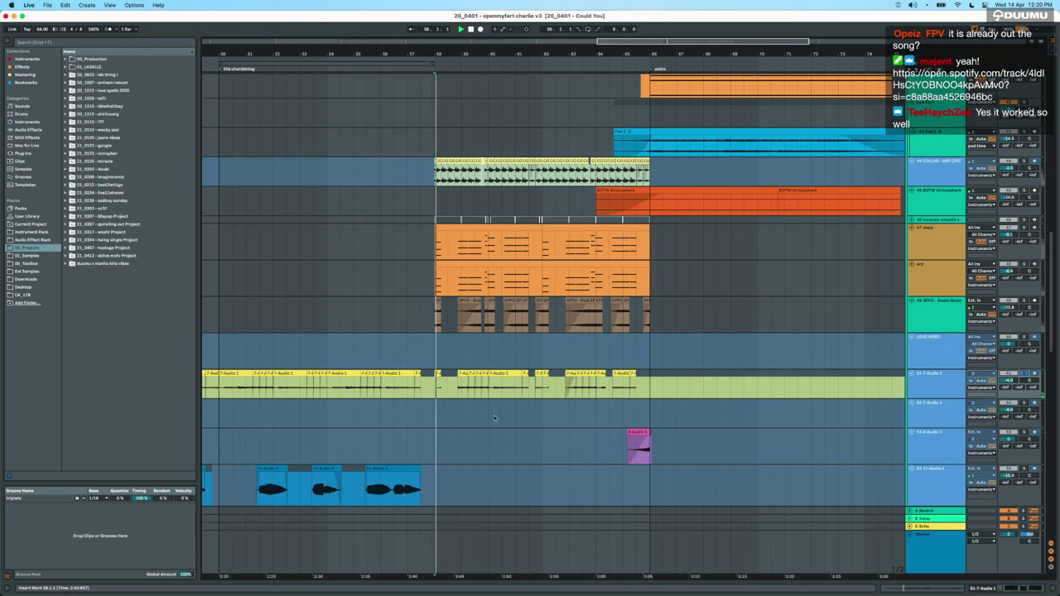
scroll(444, 398, up, 3)
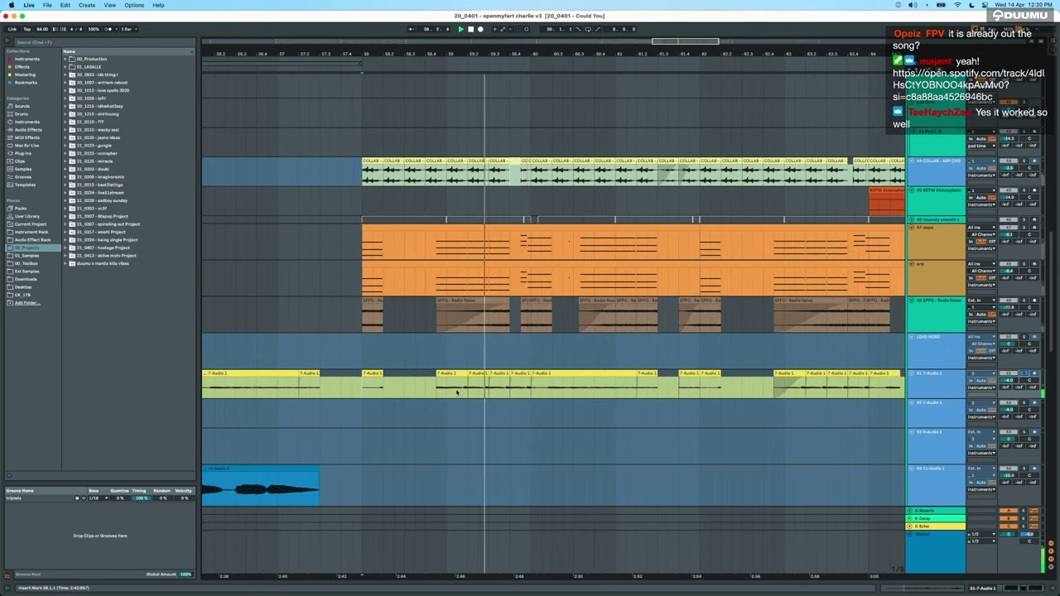
scroll(452, 394, down, 3)
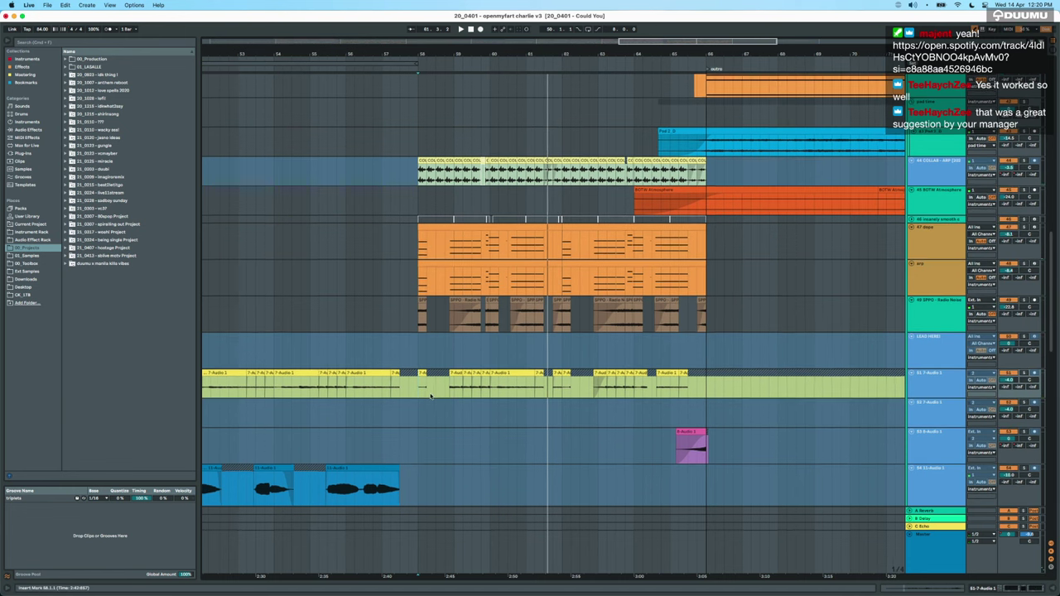
Select the empty stretch of the 7-Audio 1 track that spans the cool bit.
scroll(430, 396, down, 6)
scroll(431, 396, left, 2)
click(286, 380)
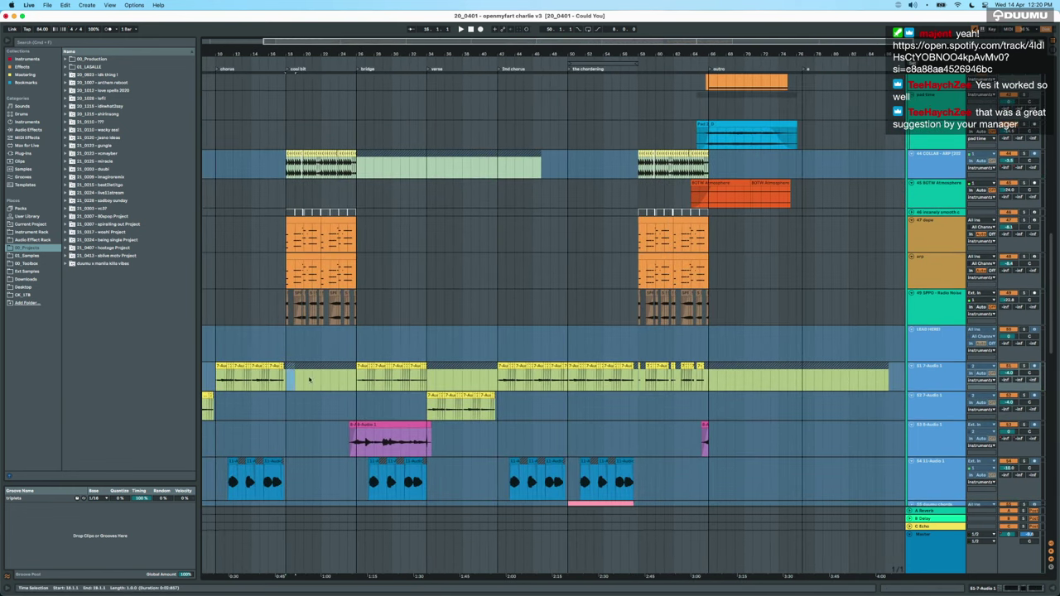
drag(285, 380, 357, 377)
Play the full arrangement from 60.1.1 in the section before the outro.
click(659, 380)
key(space)
scroll(659, 379, up, 5)
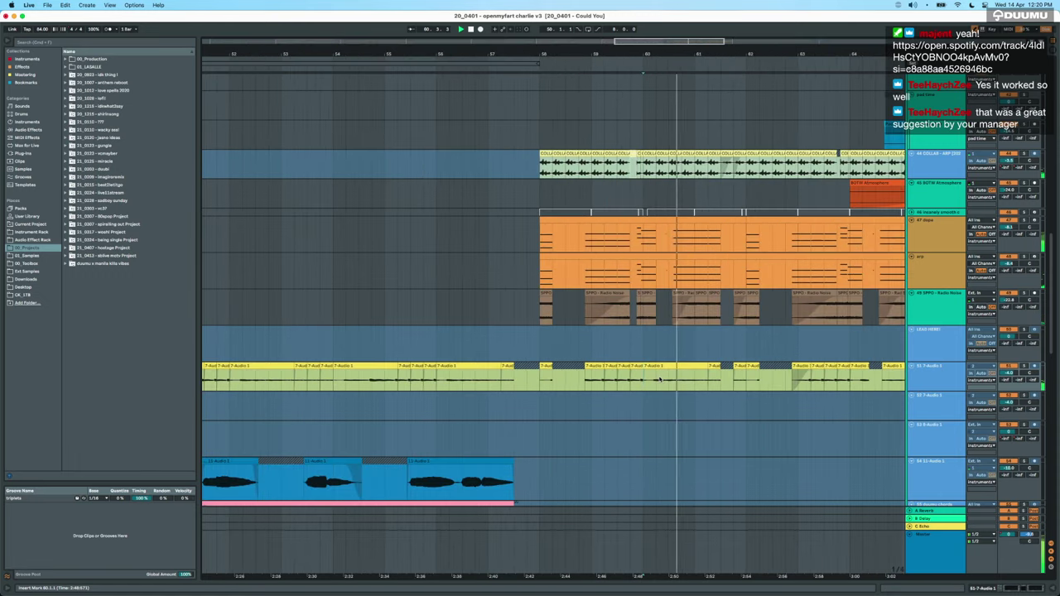
scroll(660, 380, down, 2)
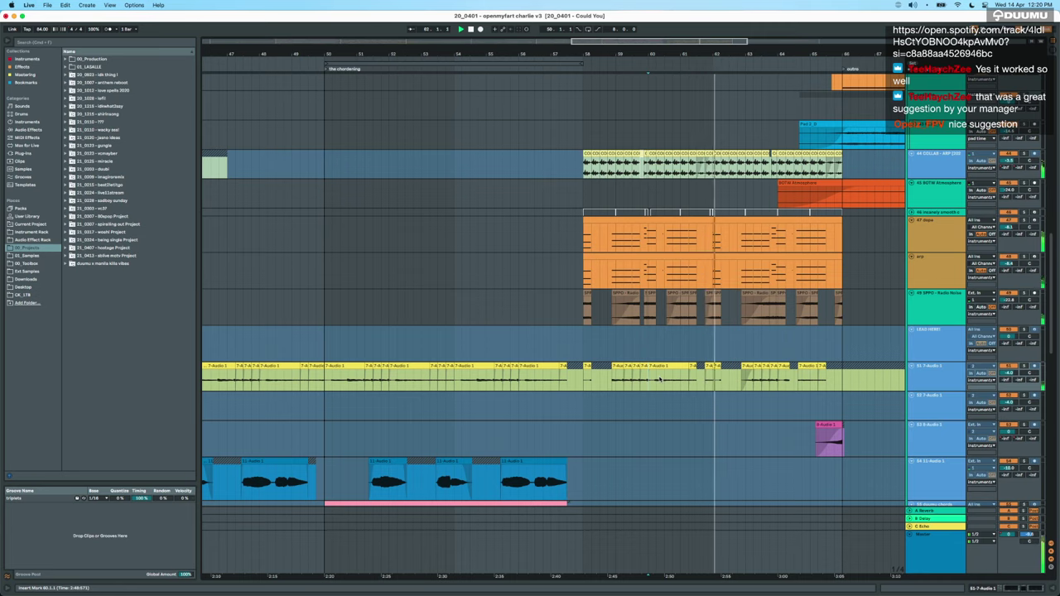
scroll(660, 379, right, 5)
scroll(660, 379, down, 2)
key(space)
Solo the Operator track, play it from the start of the outro, and show its device chain.
scroll(493, 345, up, 8)
scroll(494, 344, down, 1)
scroll(495, 348, down, 2)
scroll(494, 348, right, 2)
scroll(494, 345, down, 3)
scroll(494, 344, right, 2)
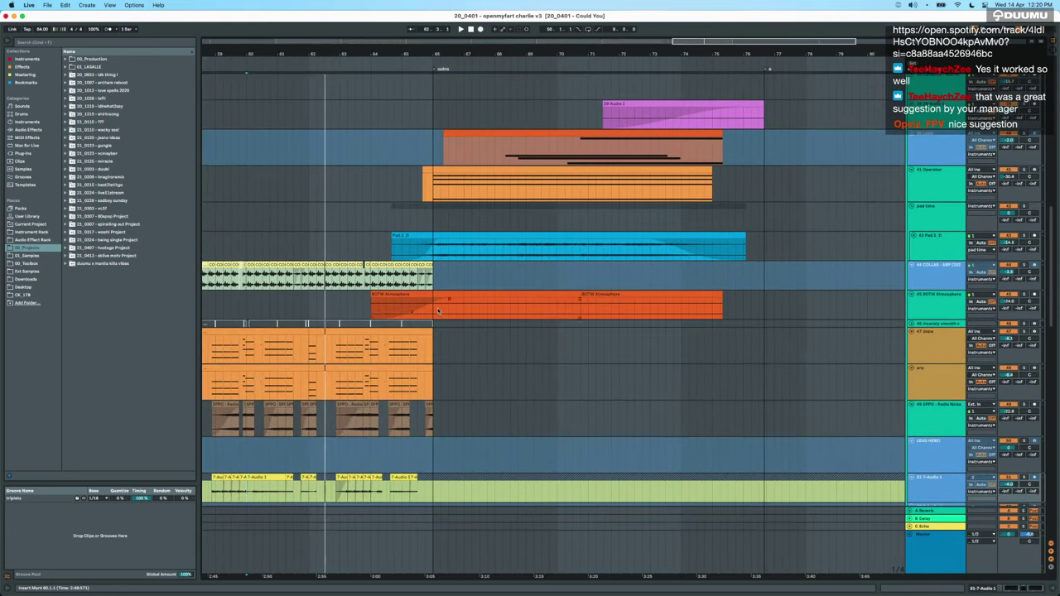
click(567, 190)
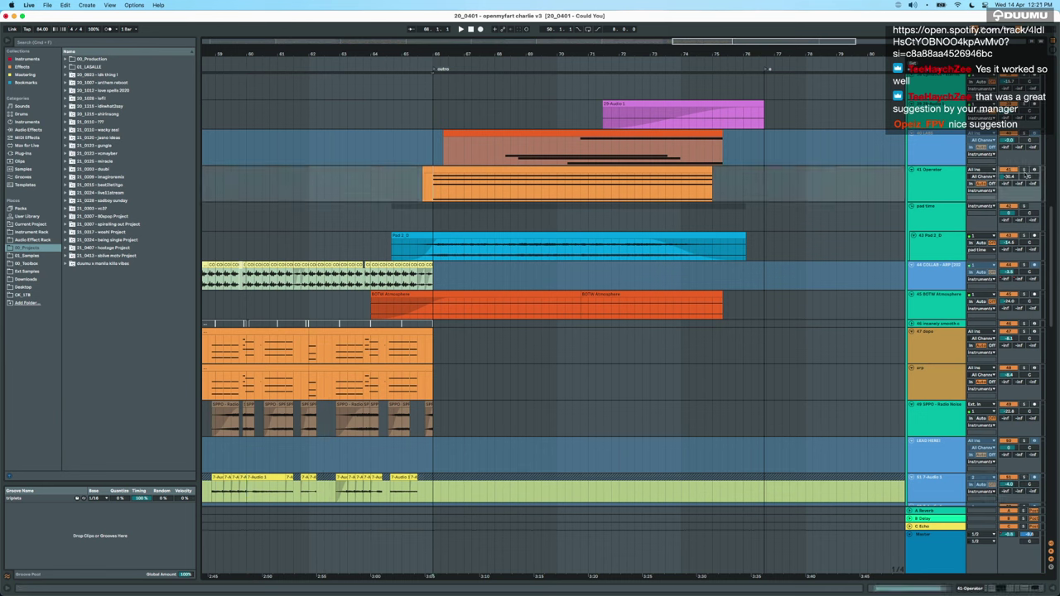
key(space)
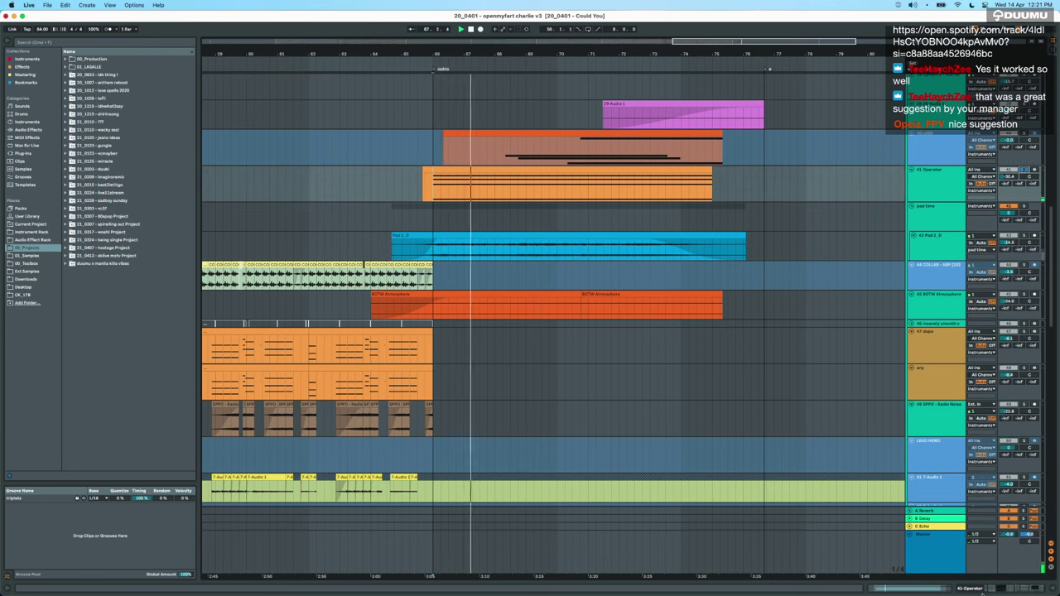
click(979, 589)
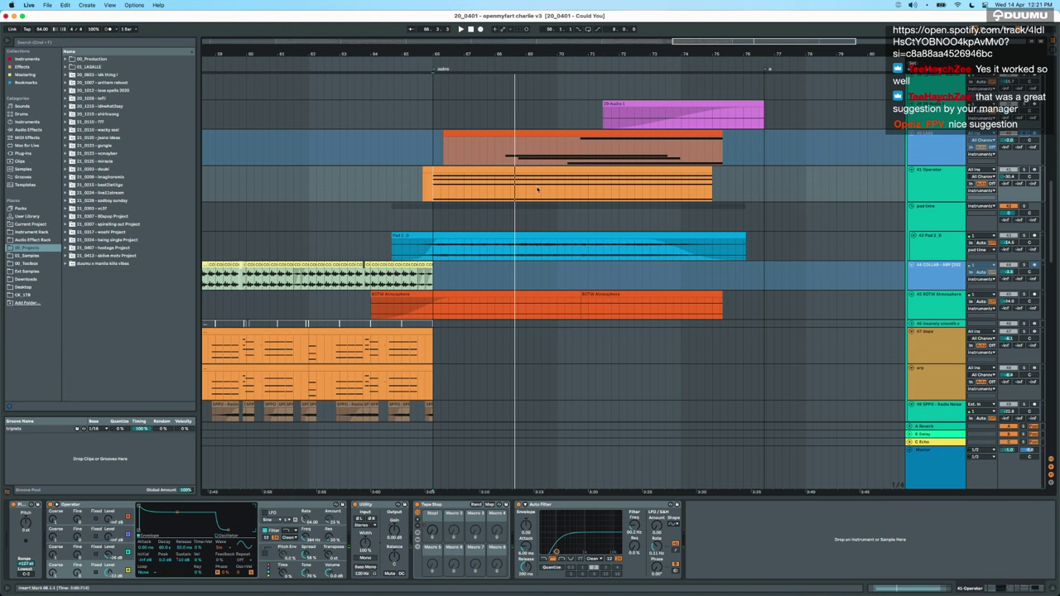
Solo the LABS track and play its outro clip from 70.3.1 while looking over the other layers.
click(502, 155)
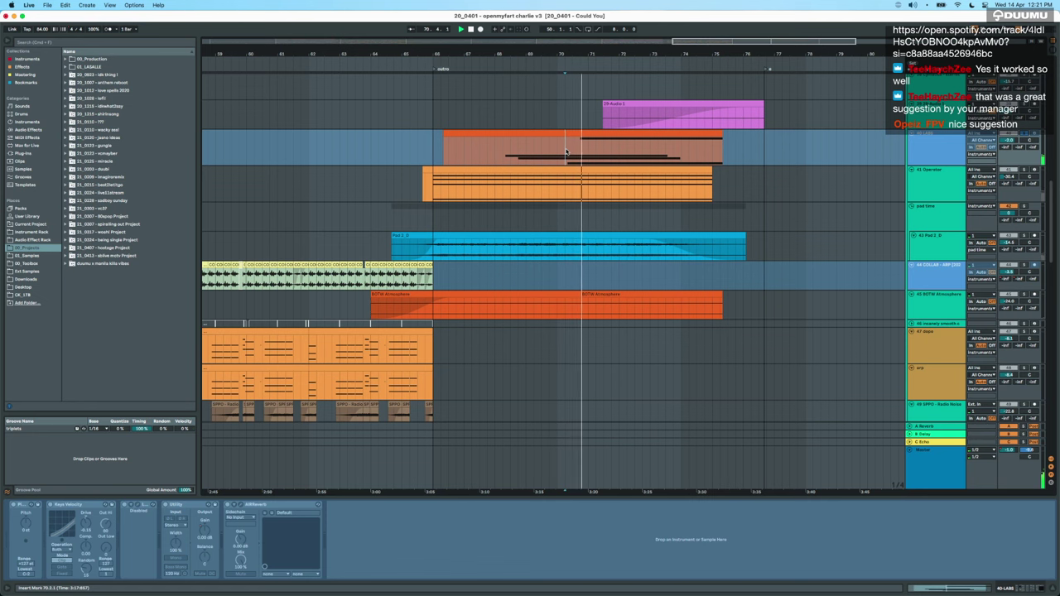
scroll(567, 151, down, 10)
scroll(567, 152, up, 10)
scroll(566, 152, up, 12)
key(minus)
key(minus)
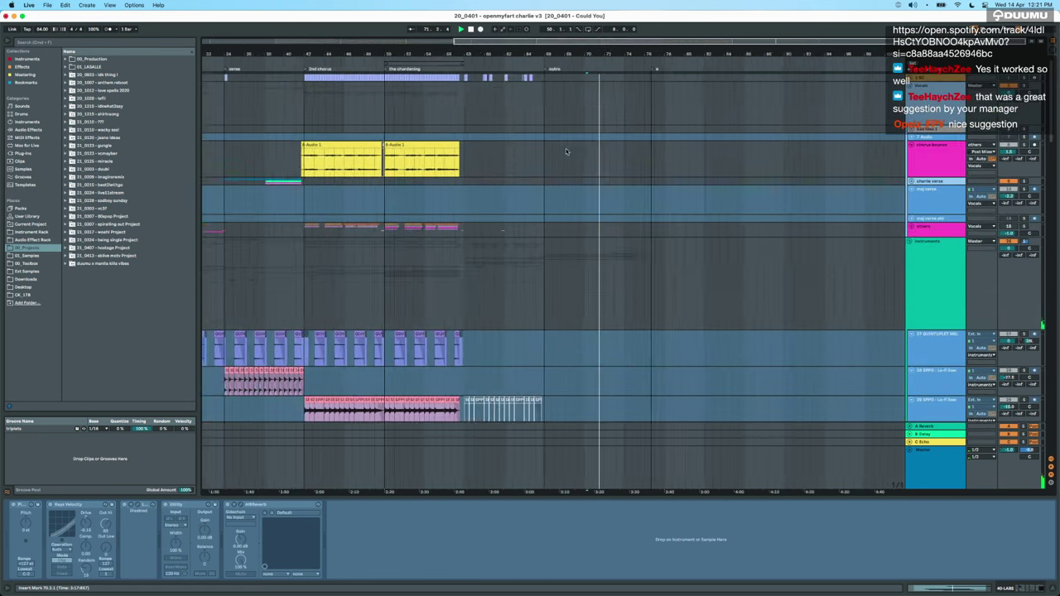
scroll(566, 152, down, 8)
scroll(566, 150, down, 1)
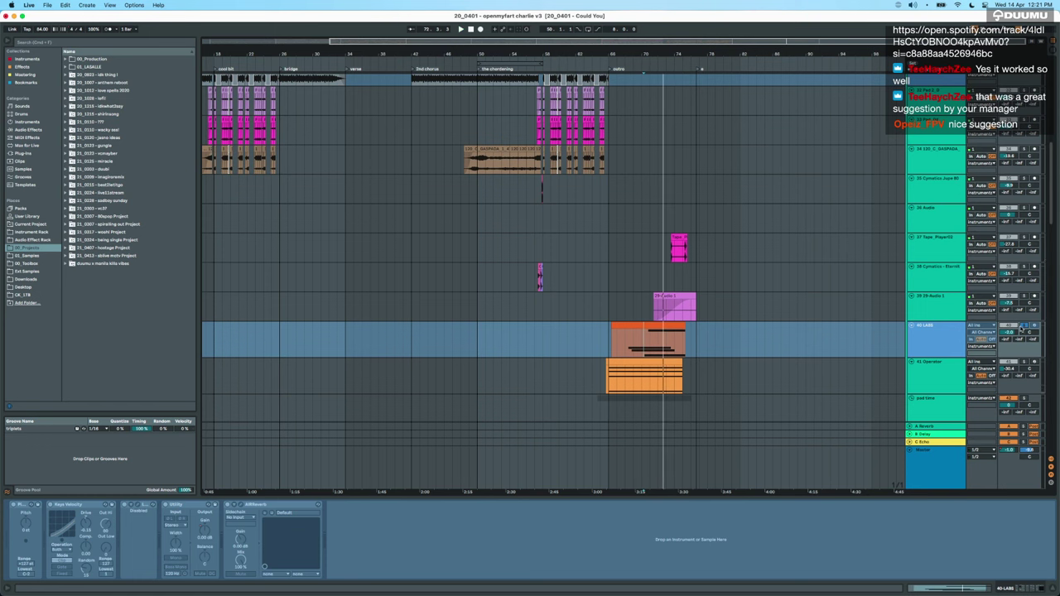
Open the duumu chords clip in the chordening and enlarge the note editor to show its chord progression.
scroll(704, 294, up, 10)
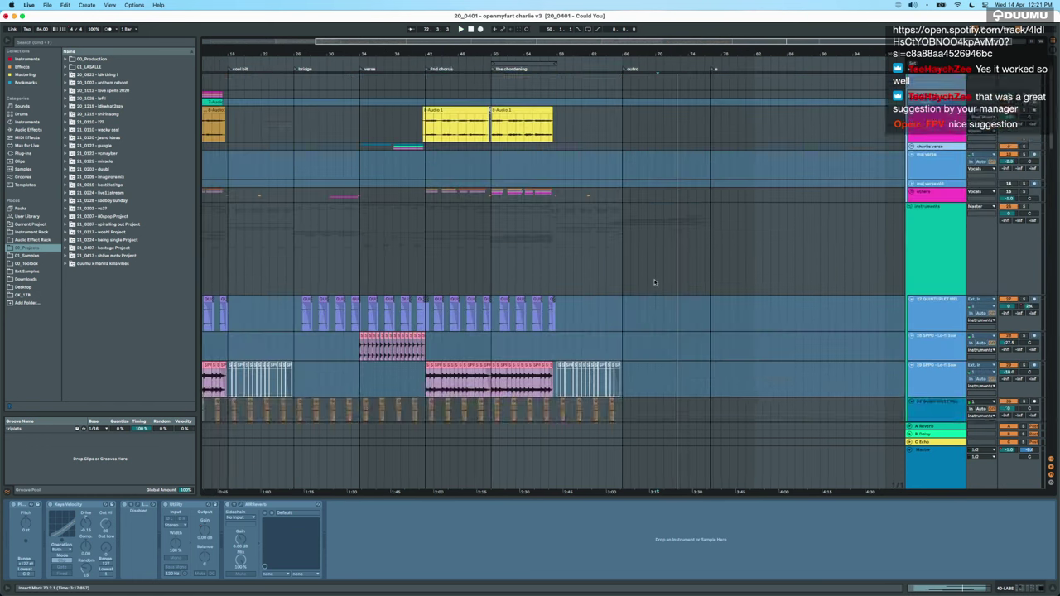
scroll(679, 286, left, 4)
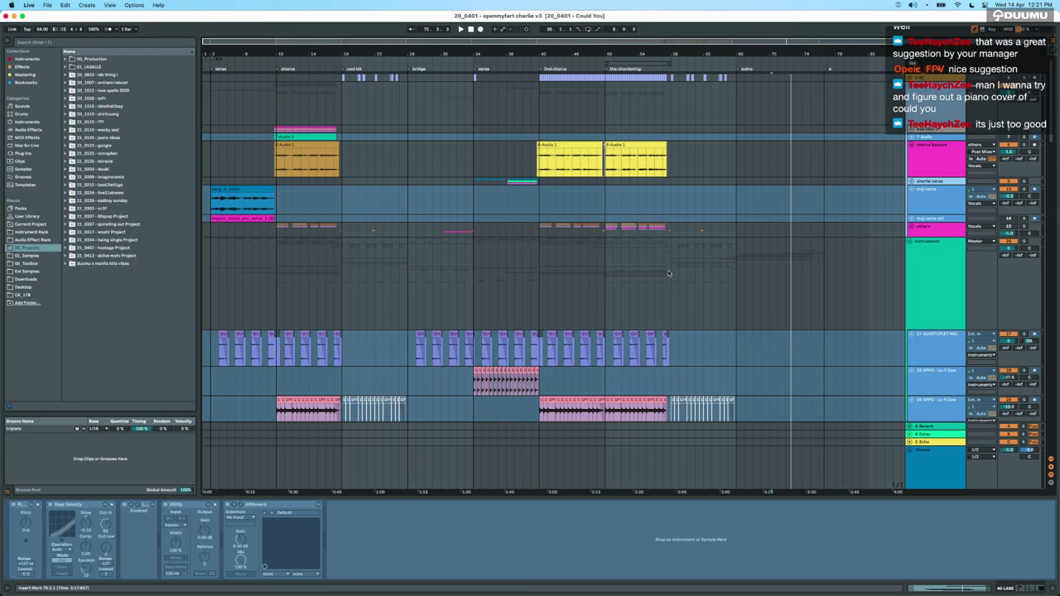
scroll(670, 273, down, 10)
scroll(669, 273, down, 8)
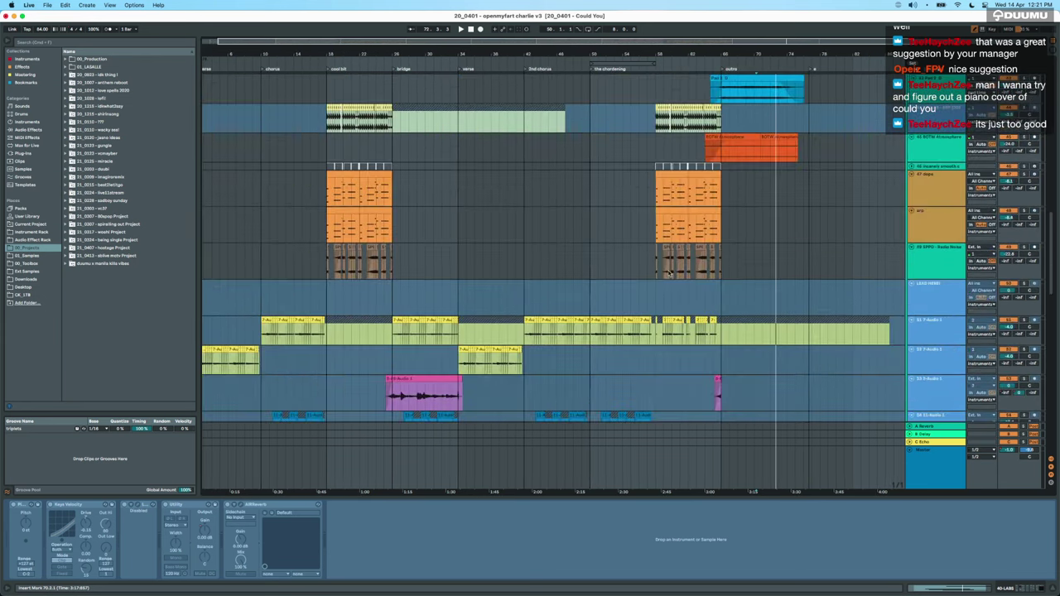
scroll(669, 273, up, 10)
scroll(669, 274, down, 15)
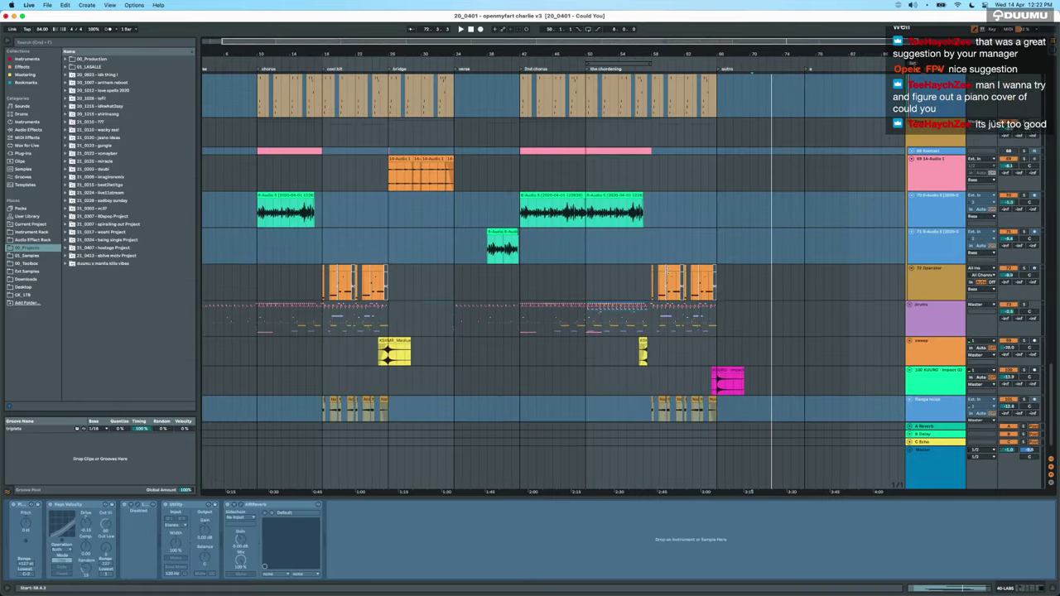
double_click(632, 267)
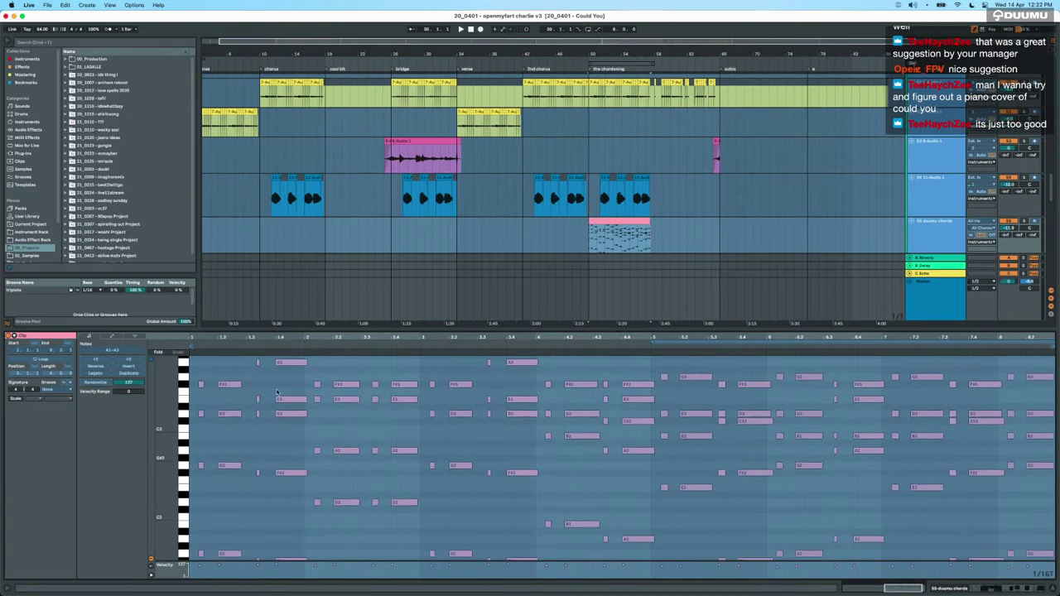
drag(361, 330, 363, 230)
scroll(345, 294, up, 4)
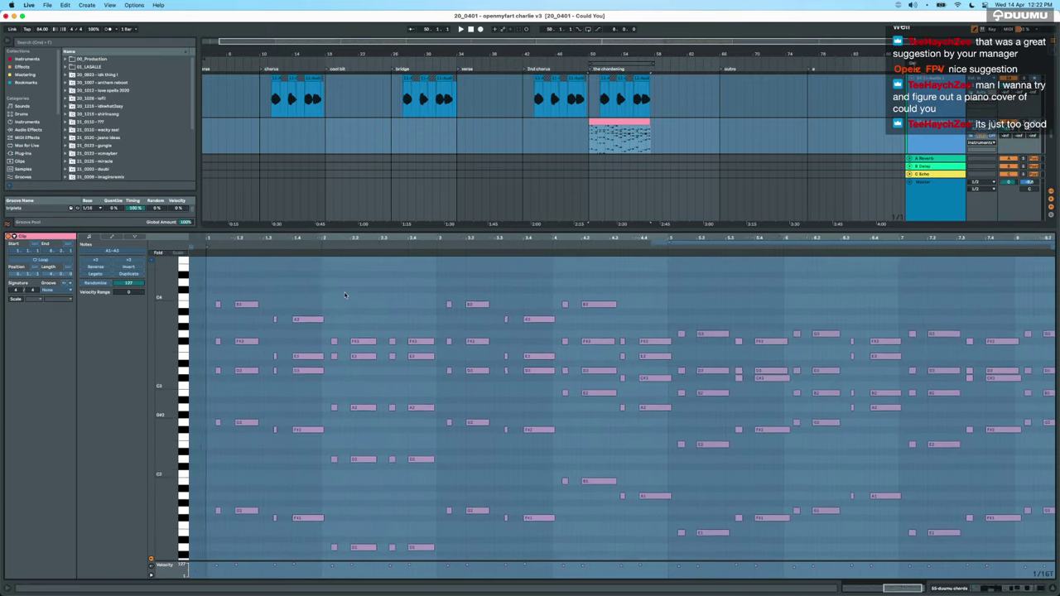
scroll(345, 295, down, 3)
scroll(346, 295, left, 3)
scroll(345, 295, right, 1)
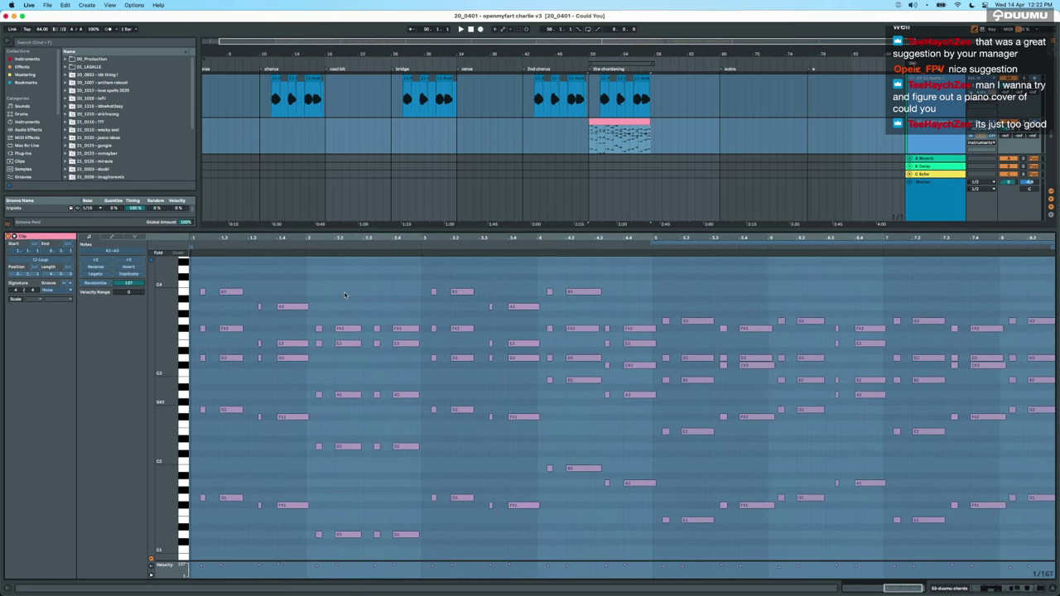
Close the clip's note editor and switch to the Finder window showing the 20_0401 - Could You project folder.
key(super+alt+l)
click(376, 232)
key(ctrl+Up)
click(218, 144)
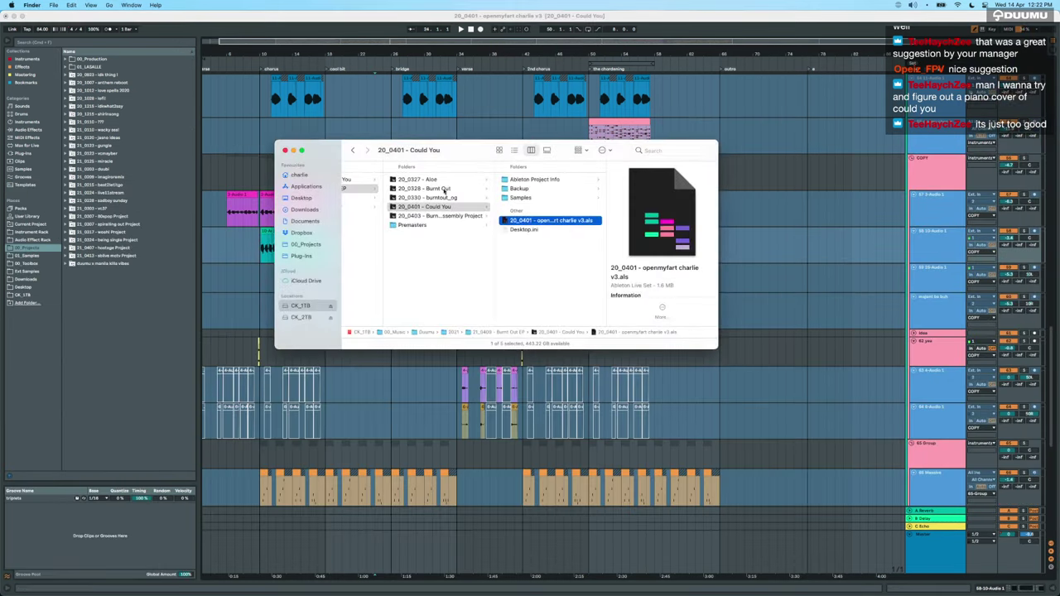
Open 20_0328 - Onward.als from the 20_0328 - Burnt Out folder, discarding the current set's changes and dismissing the missing plug-ins notice.
click(443, 206)
click(441, 189)
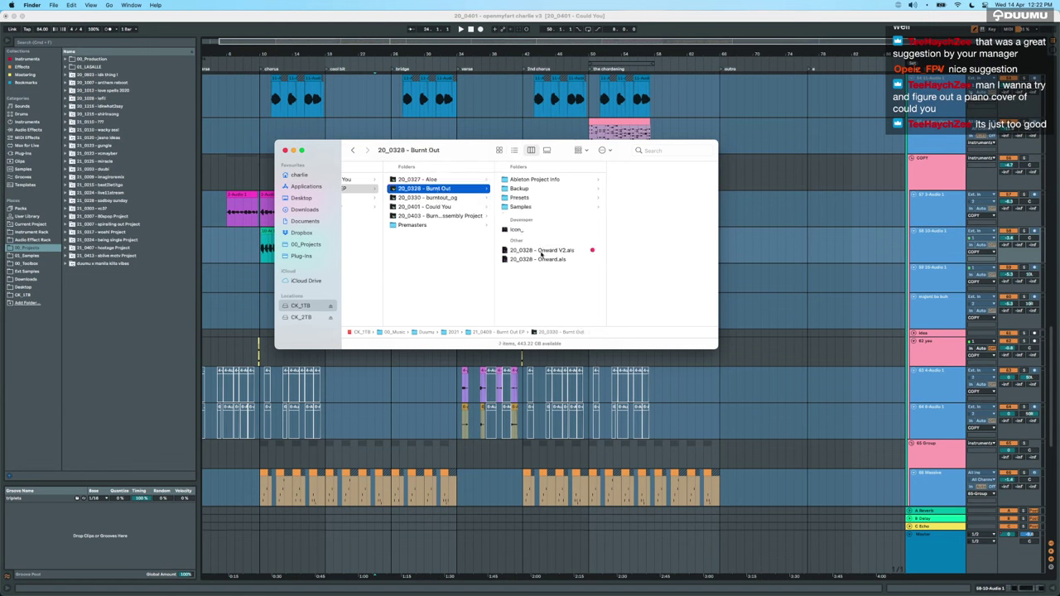
click(541, 251)
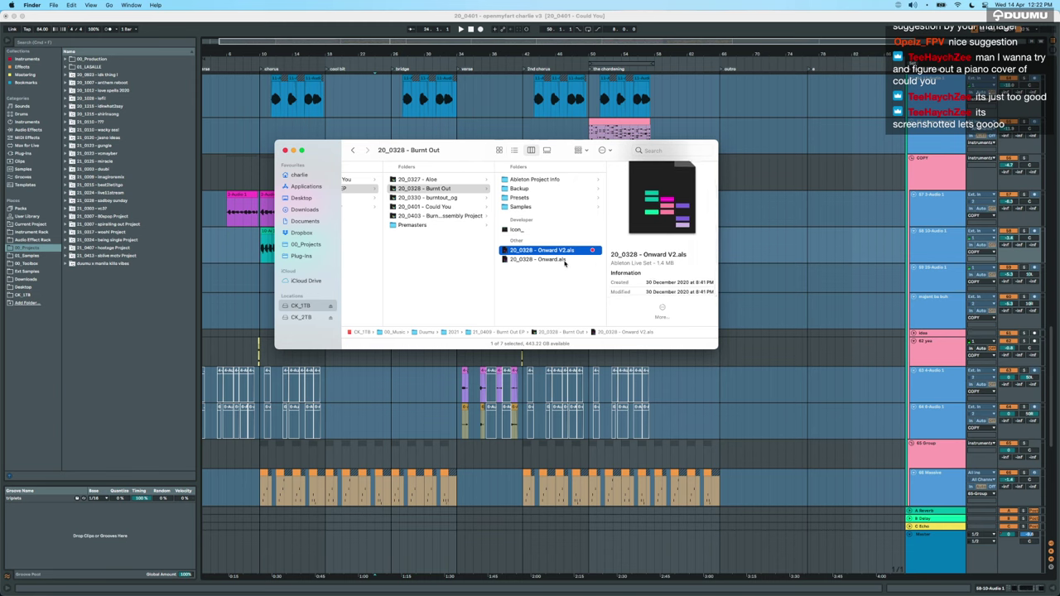
click(565, 261)
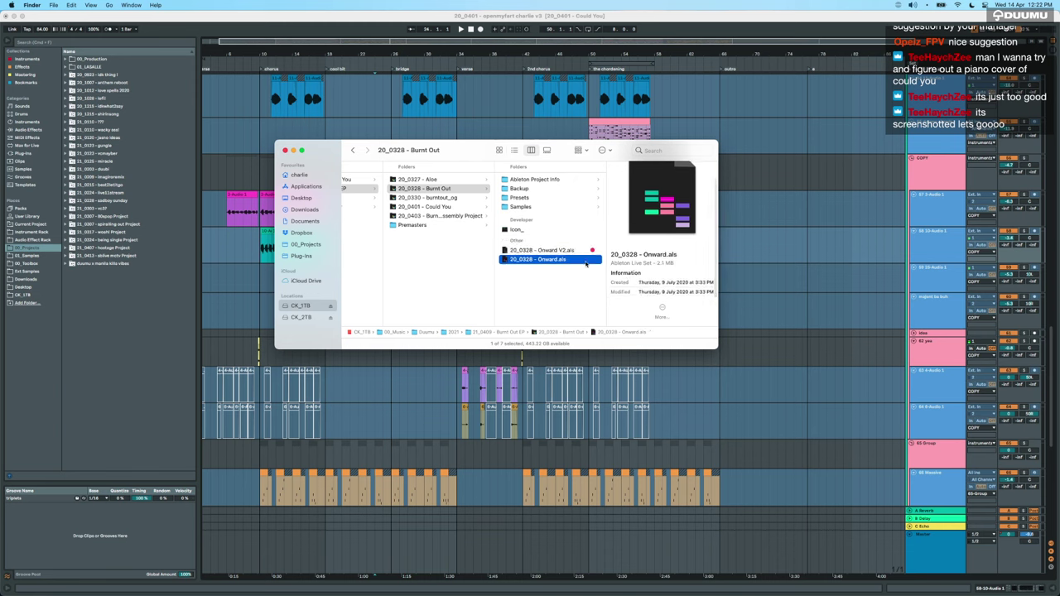
double_click(576, 260)
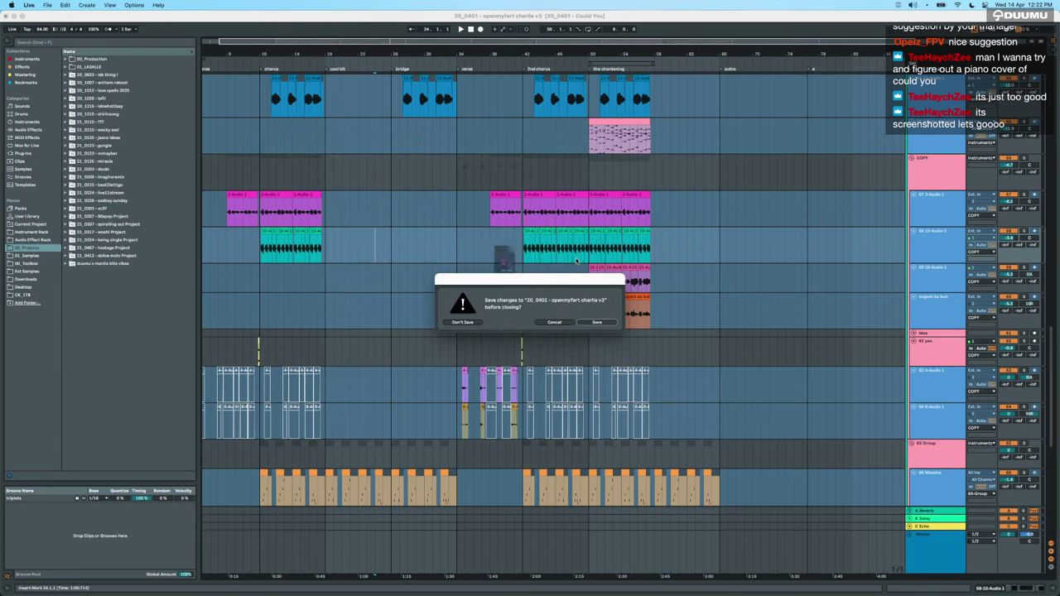
click(468, 320)
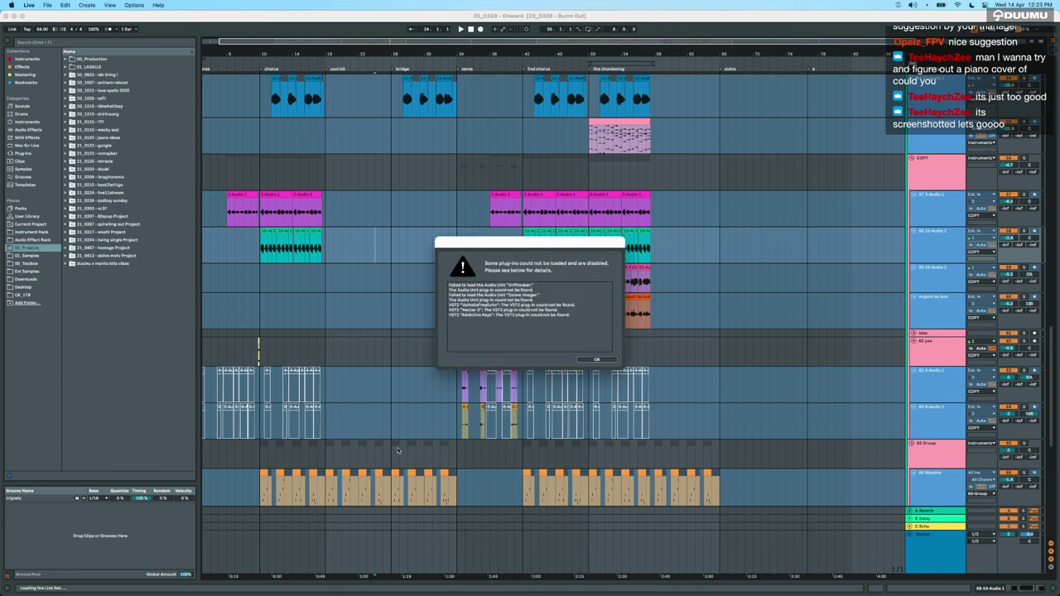
click(596, 363)
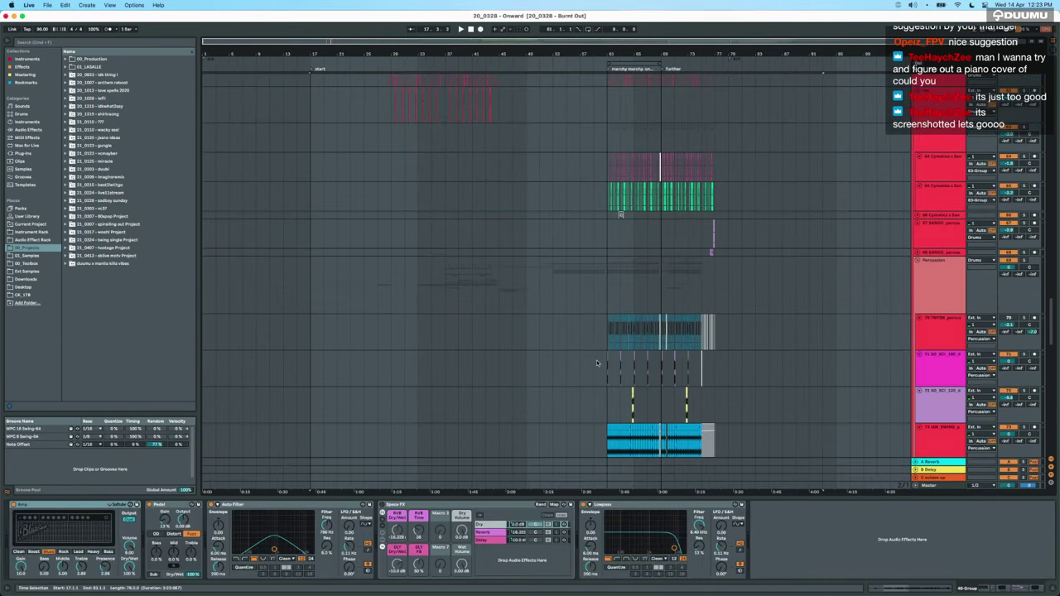
Look over the drum, vocal and instrument tracks of the Onward arrangement, down to the pluck layers.
scroll(597, 361, up, 15)
scroll(471, 296, up, 1)
scroll(469, 297, down, 10)
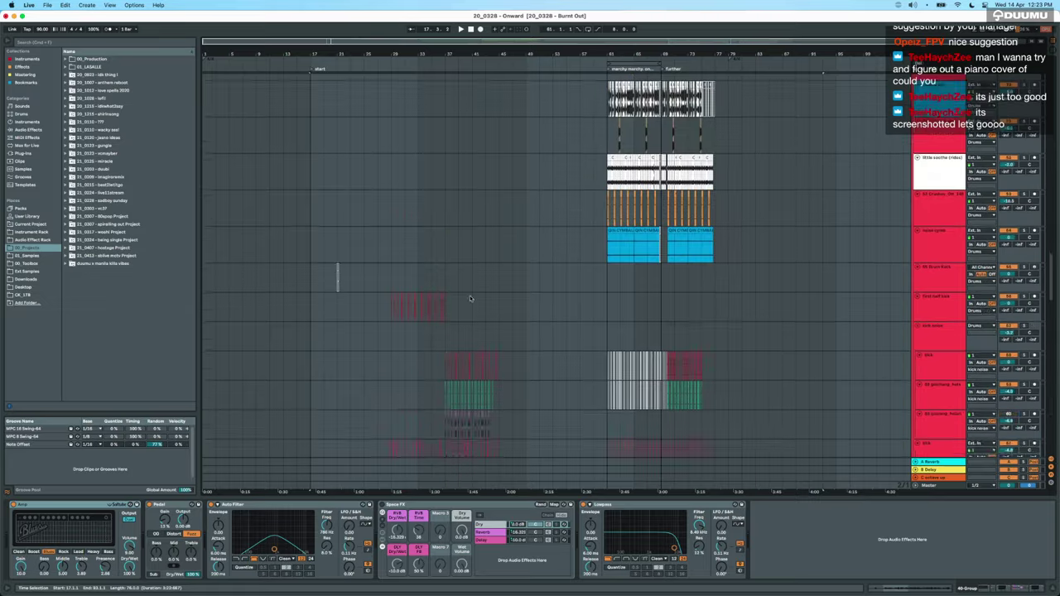
scroll(471, 298, up, 10)
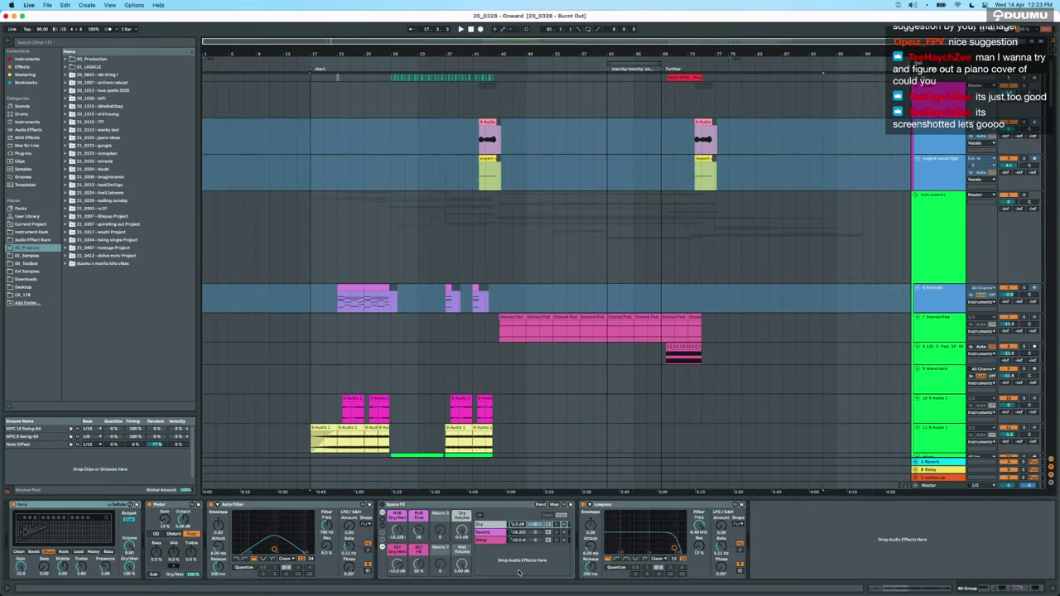
key(super+Tab)
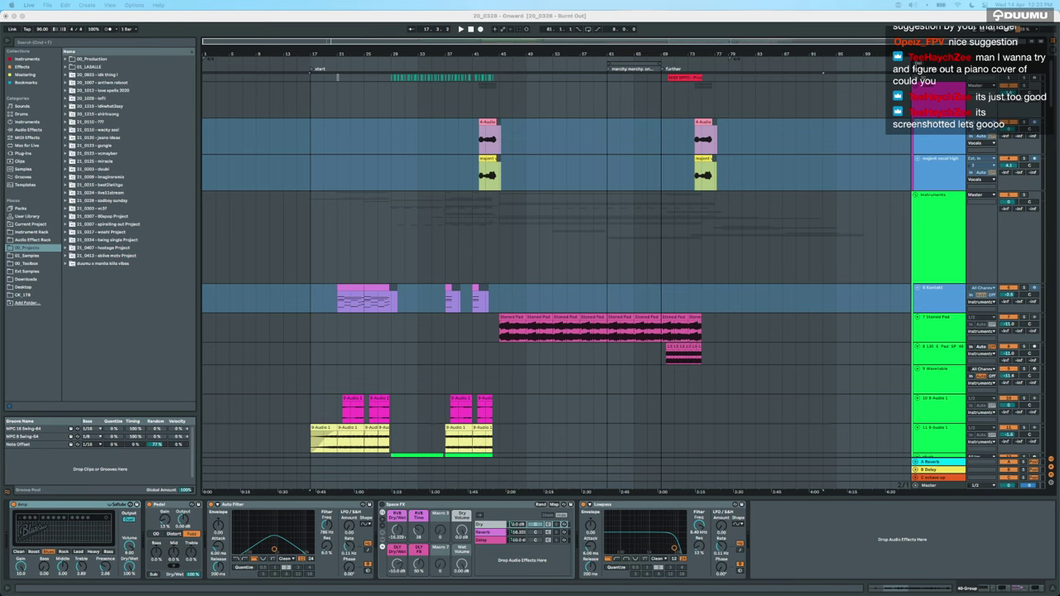
click(359, 369)
scroll(358, 369, down, 5)
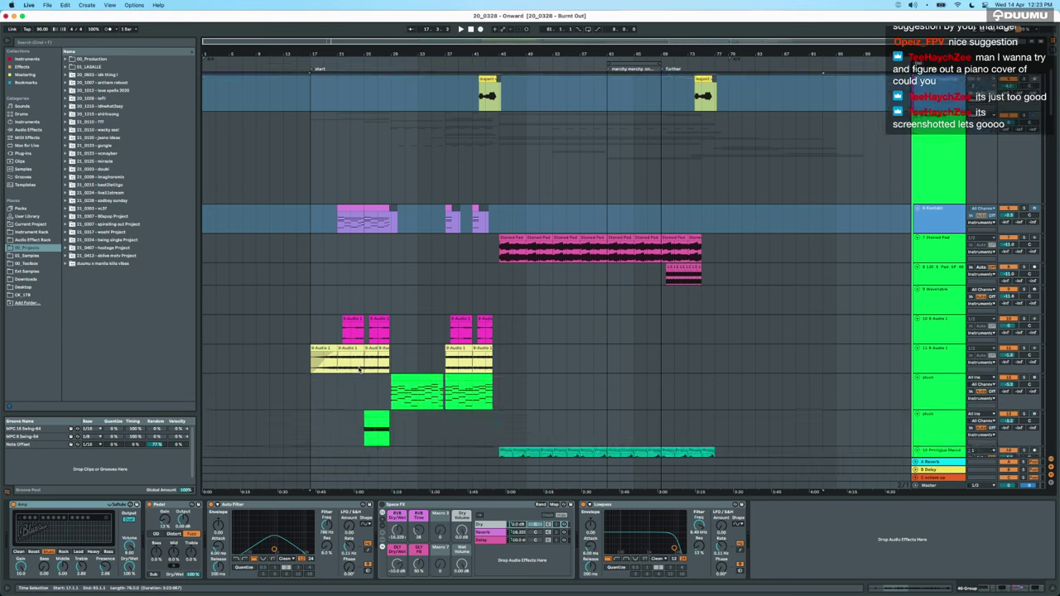
scroll(358, 370, up, 4)
scroll(358, 370, down, 3)
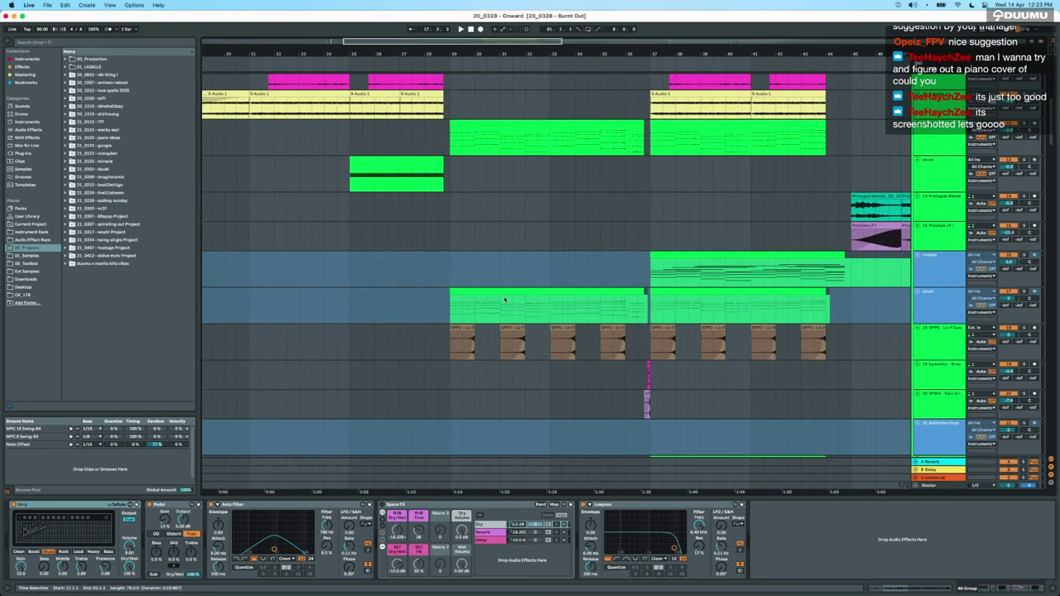
Solo the upper pluck track and play its first clip from bar 29.
click(502, 301)
click(1024, 292)
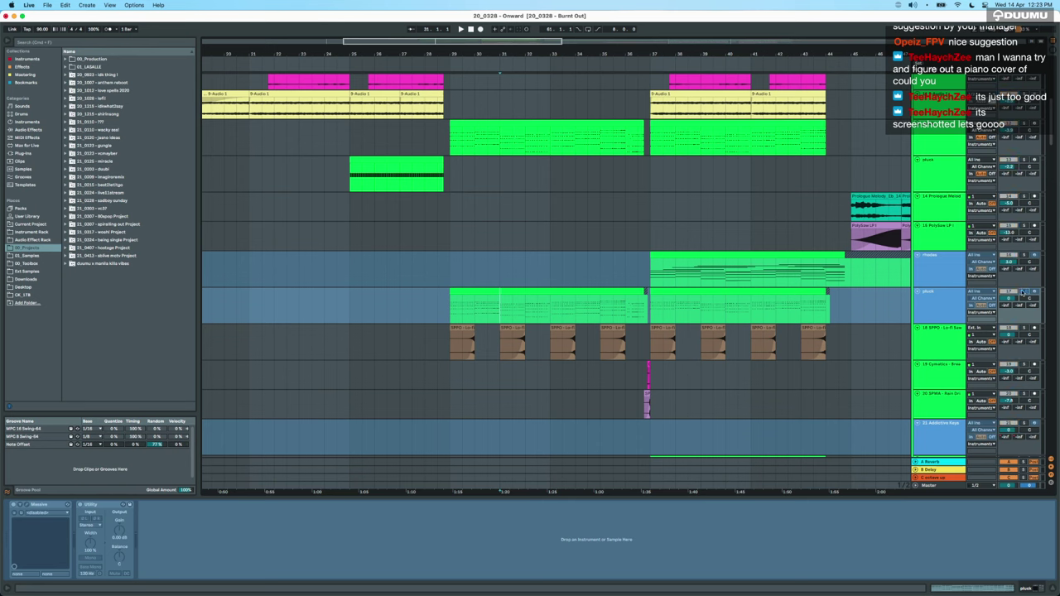
click(495, 125)
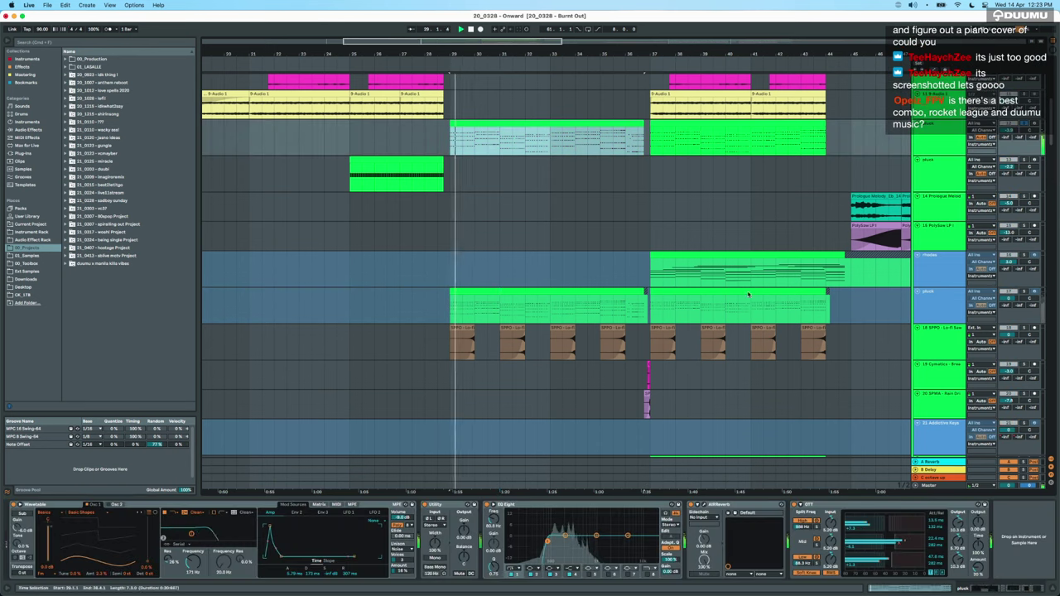
Raise the makeup gain of the Master track's Glue Compressor to 15.0 dB.
click(915, 489)
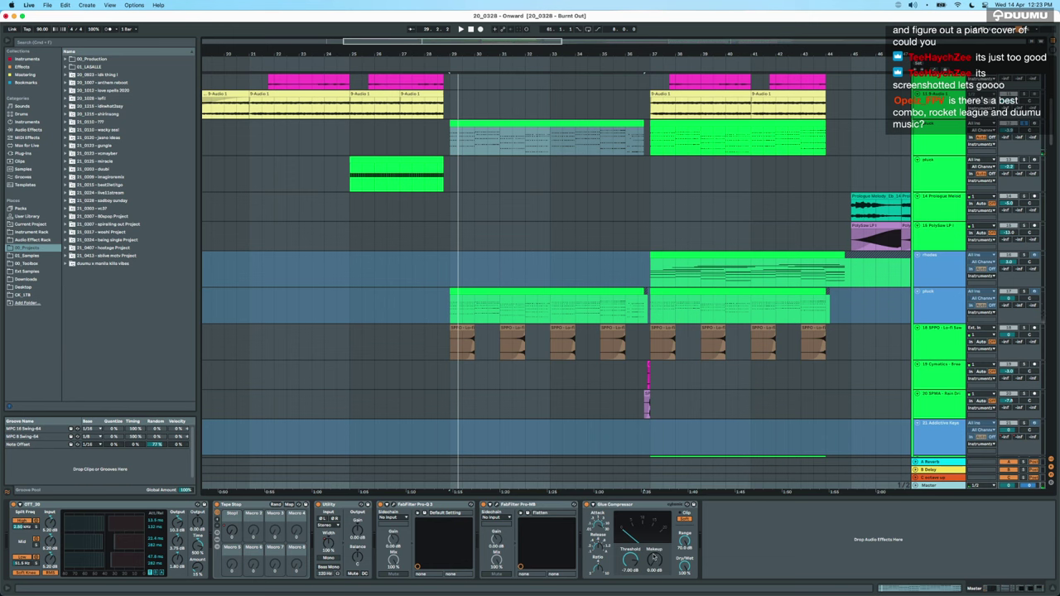
drag(656, 564, 655, 530)
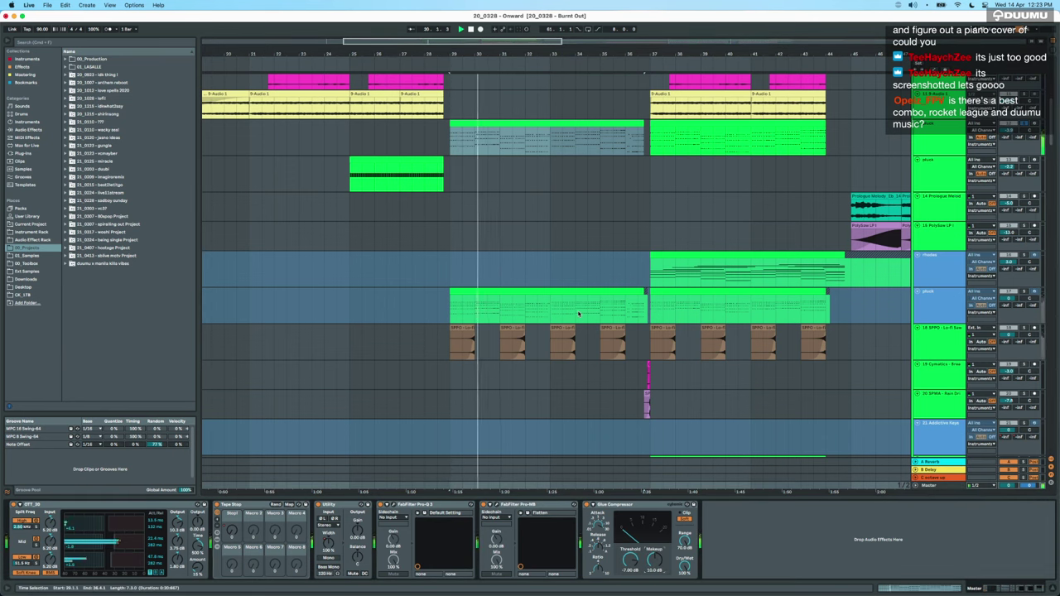
Solo the frozen pluck track below the rhodes and play its first clip from bar 29.
scroll(514, 307, up, 3)
scroll(514, 307, right, 1)
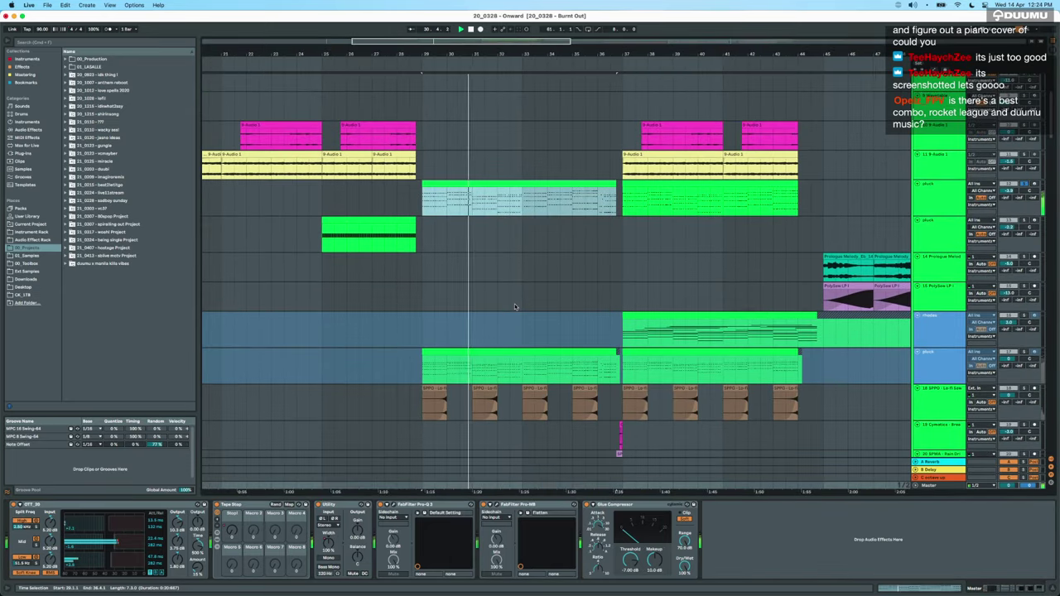
click(939, 356)
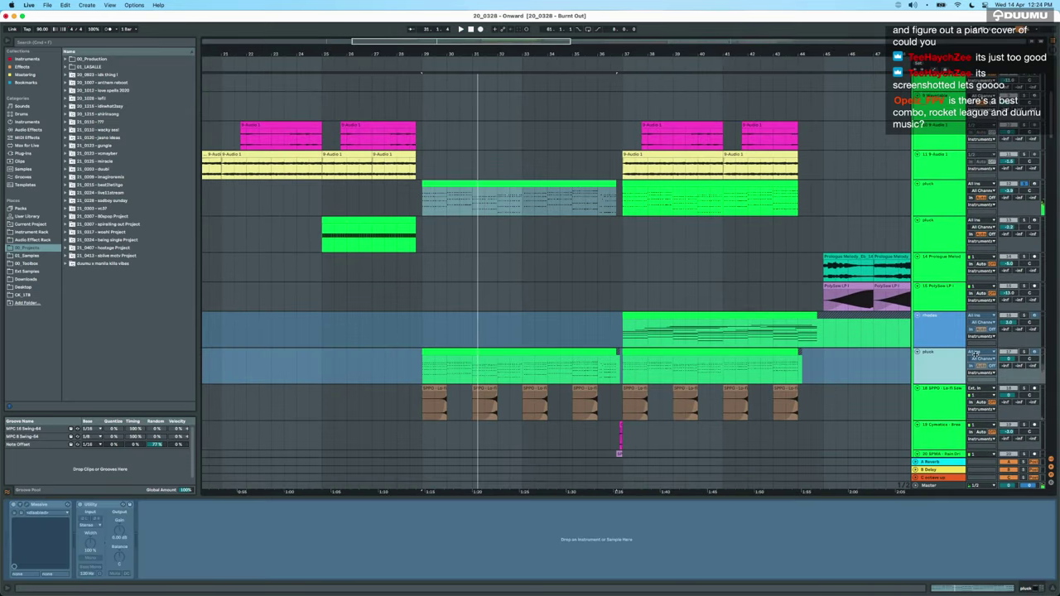
click(1024, 352)
click(489, 348)
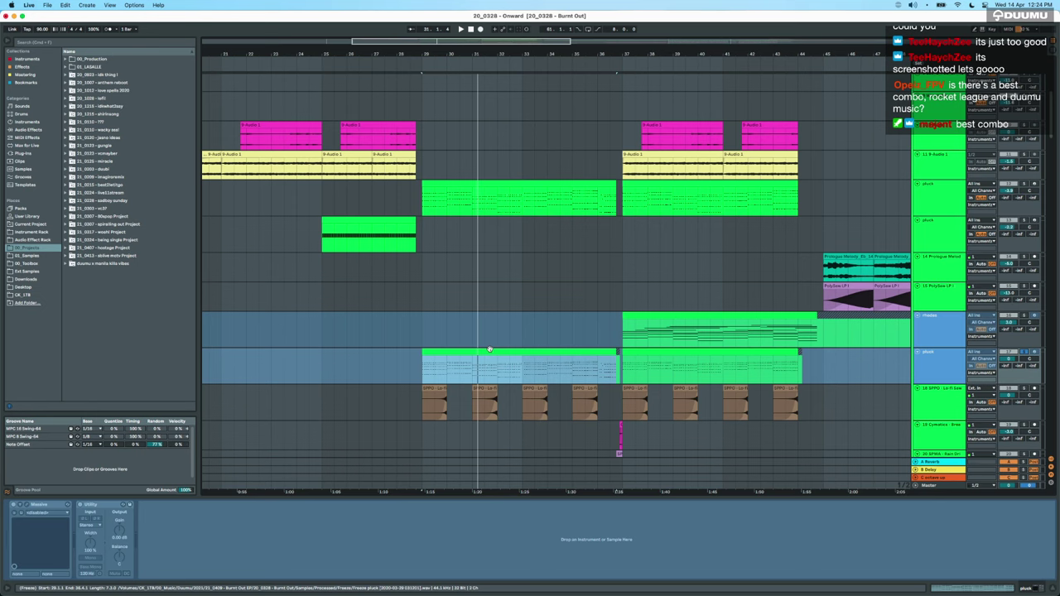
key(space)
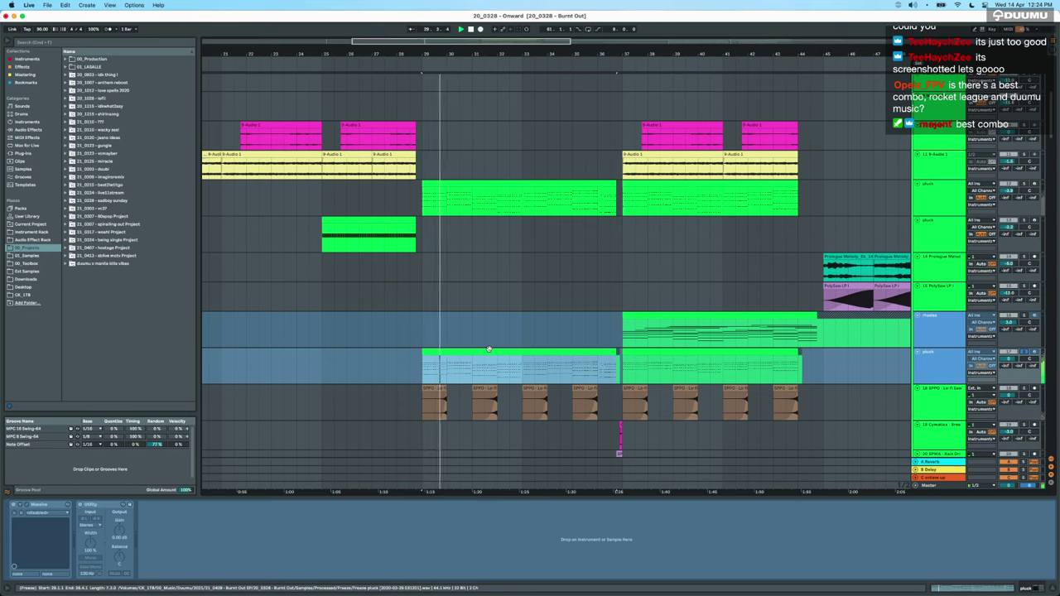
Open the frozen pluck clip to view its notes, close the note editor and stop playback.
double_click(488, 349)
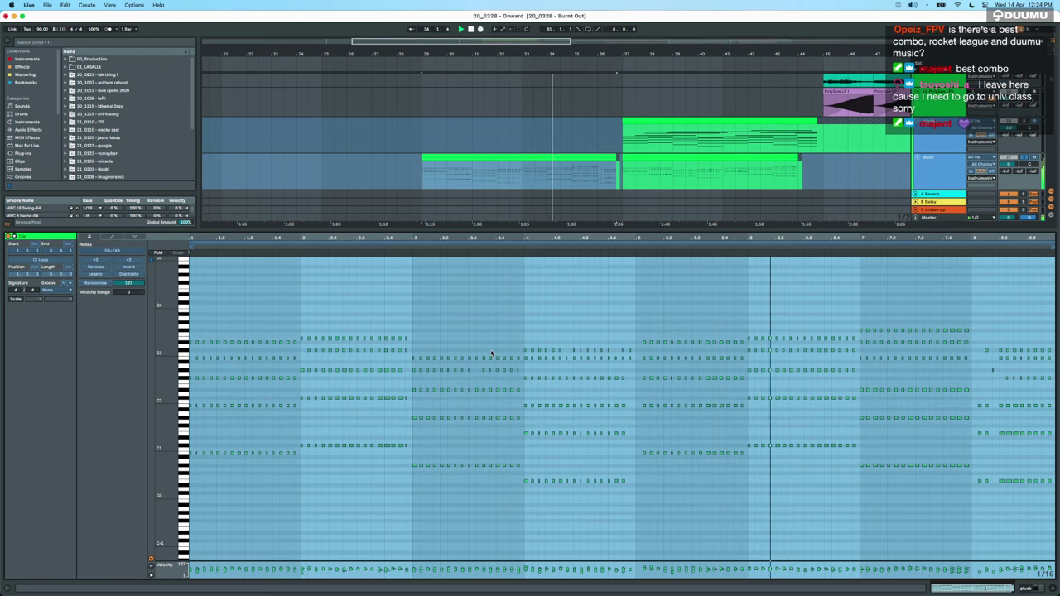
key(alt+super+l)
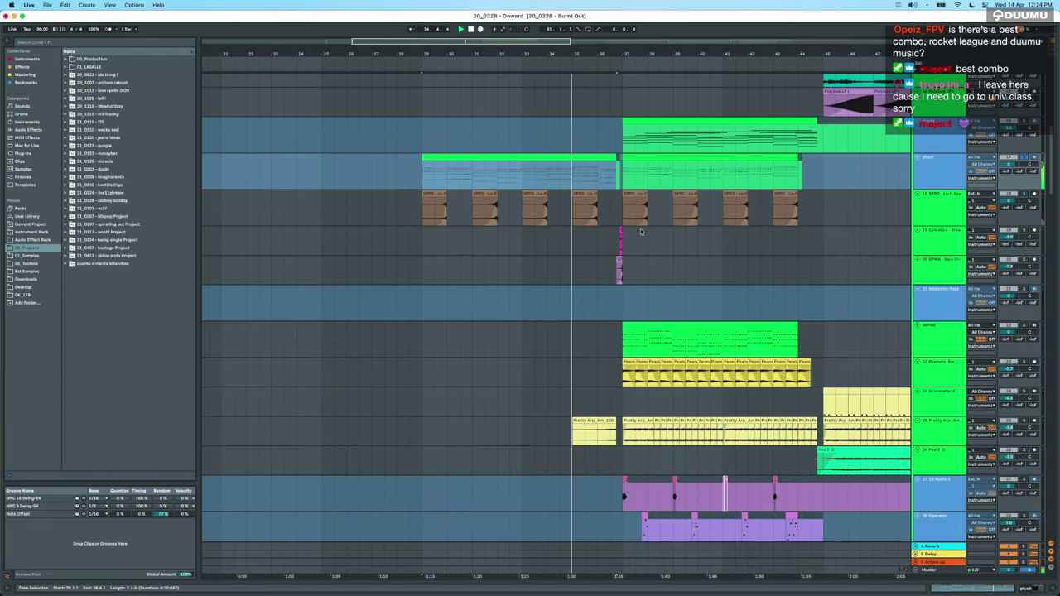
scroll(641, 232, up, 2)
key(space)
Look over the intro layers between the start marker and bar 29.
scroll(640, 230, up, 8)
scroll(640, 231, left, 4)
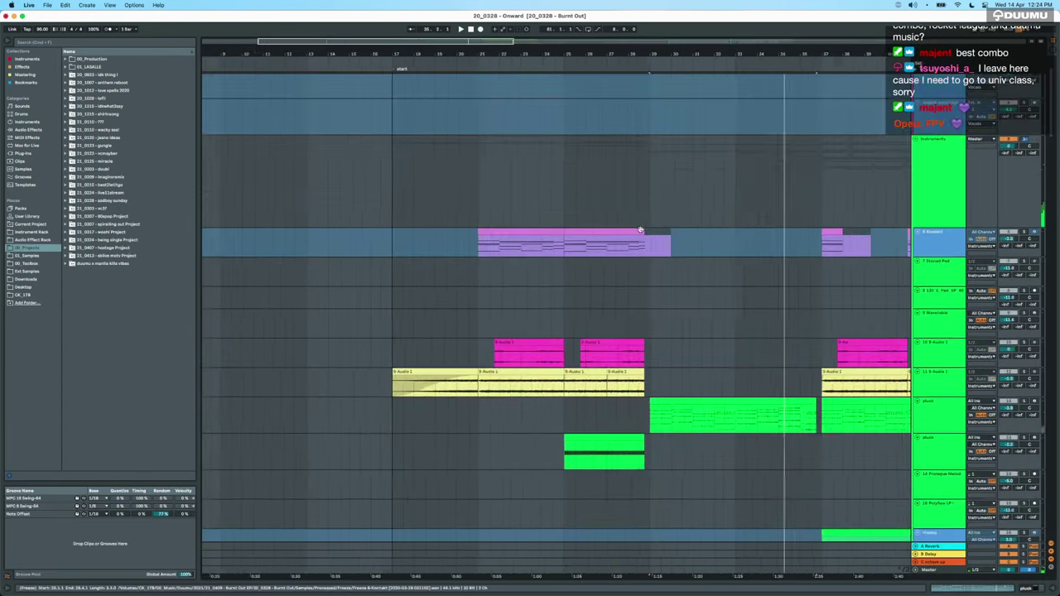
scroll(641, 230, down, 3)
scroll(434, 268, up, 5)
scroll(435, 266, down, 3)
scroll(435, 266, left, 3)
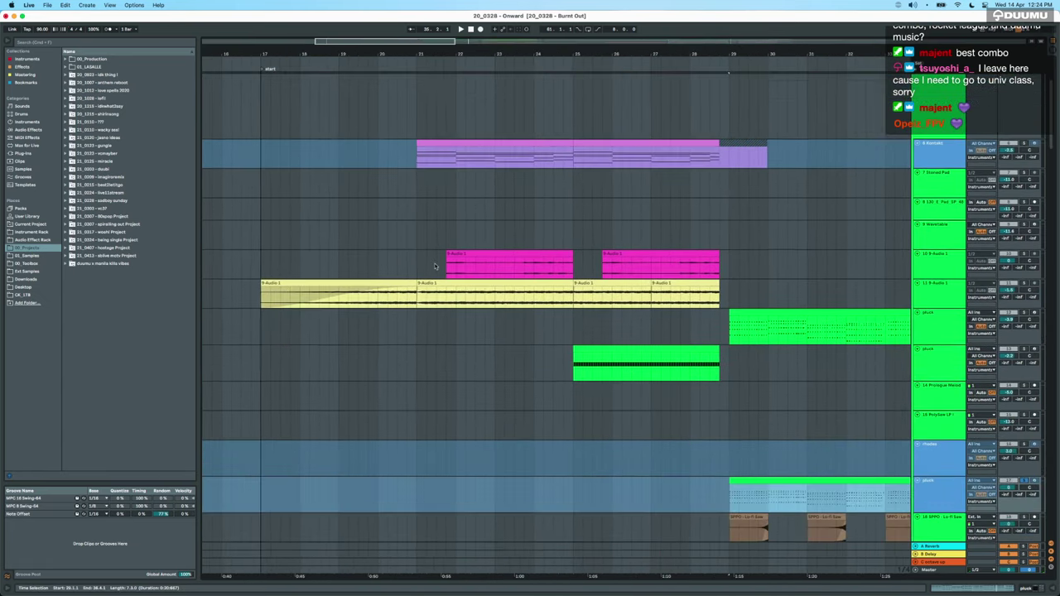
scroll(435, 266, down, 4)
scroll(435, 267, up, 3)
scroll(434, 267, down, 12)
scroll(435, 266, up, 5)
scroll(435, 265, up, 10)
scroll(434, 266, up, 4)
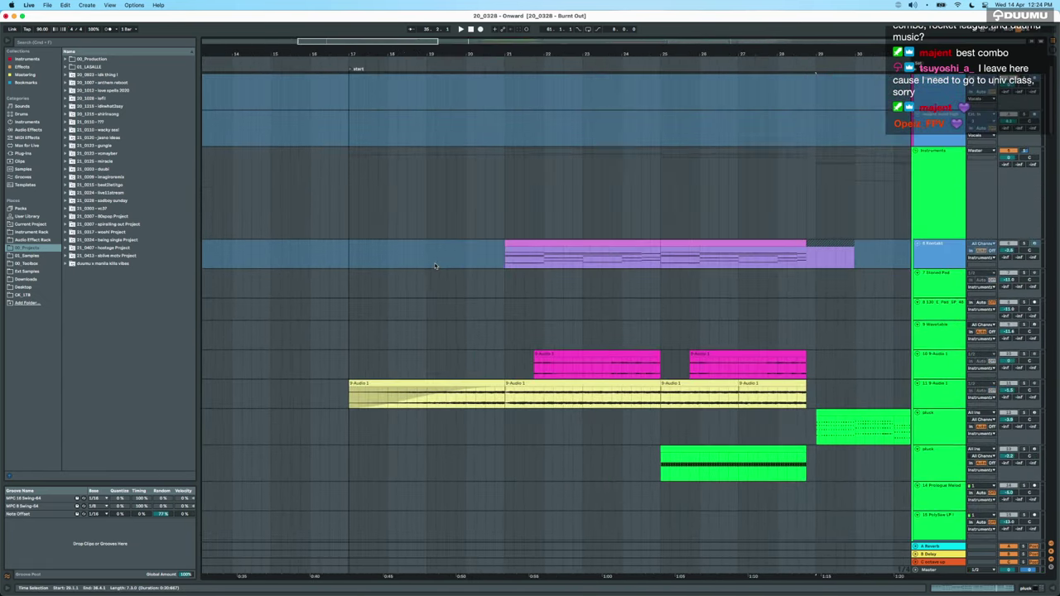
Loop the second clip of the 11 9-Audio 1 track, bars 21 to 25, and play the intro instruments.
click(538, 389)
key(super+l)
click(949, 247)
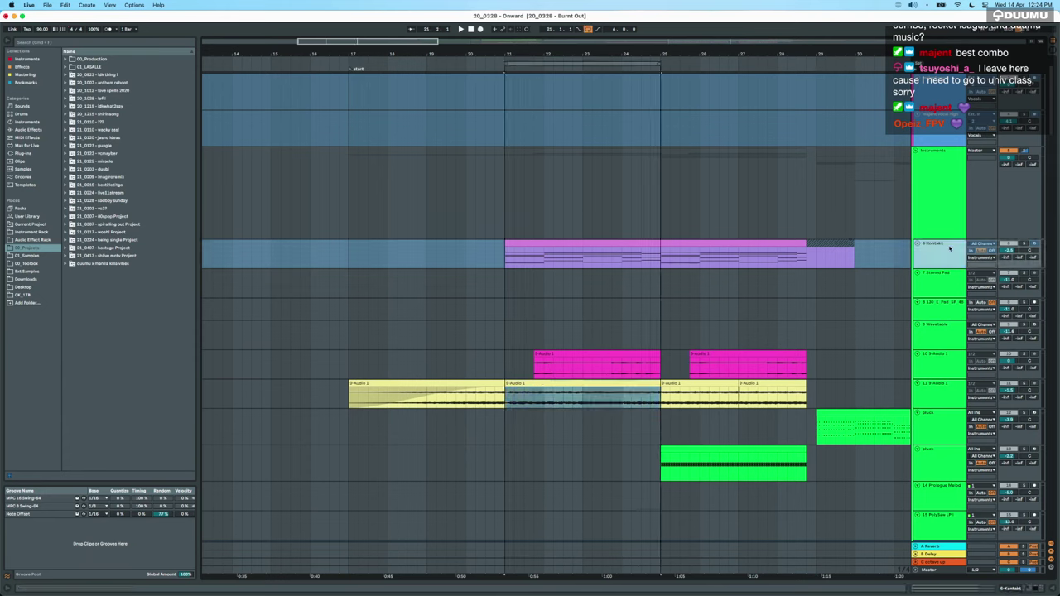
key(space)
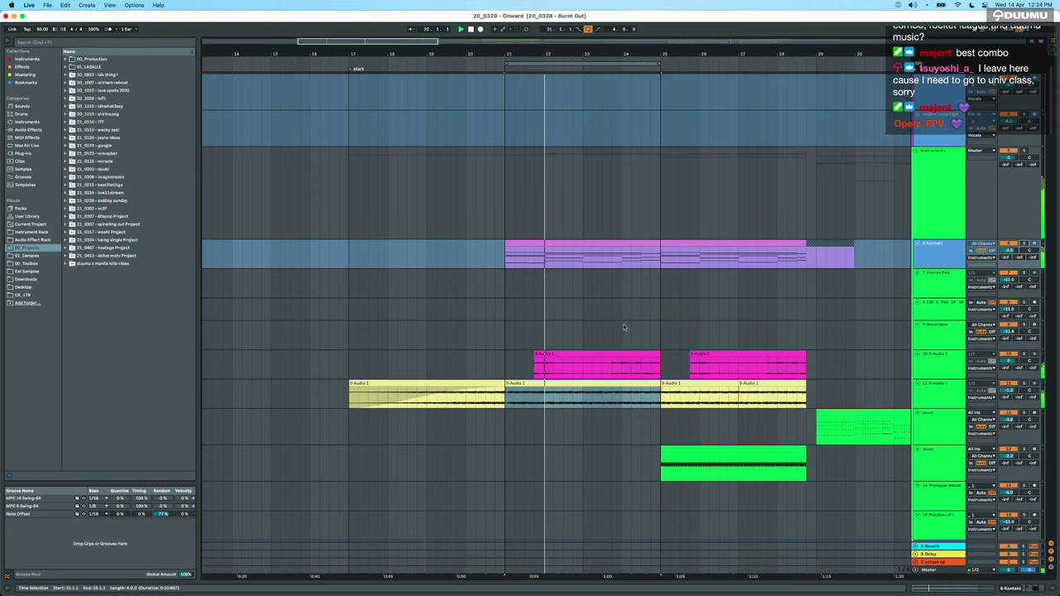
key(space)
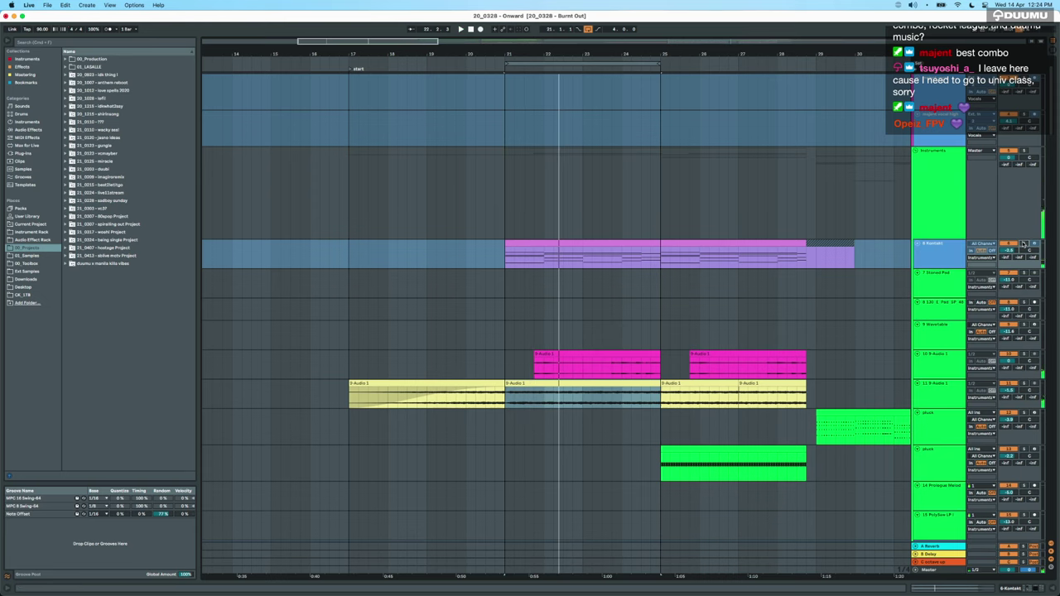
Solo the 6-Kontakt track, play its clip from bar 21 and view its chords in the note editor.
click(599, 243)
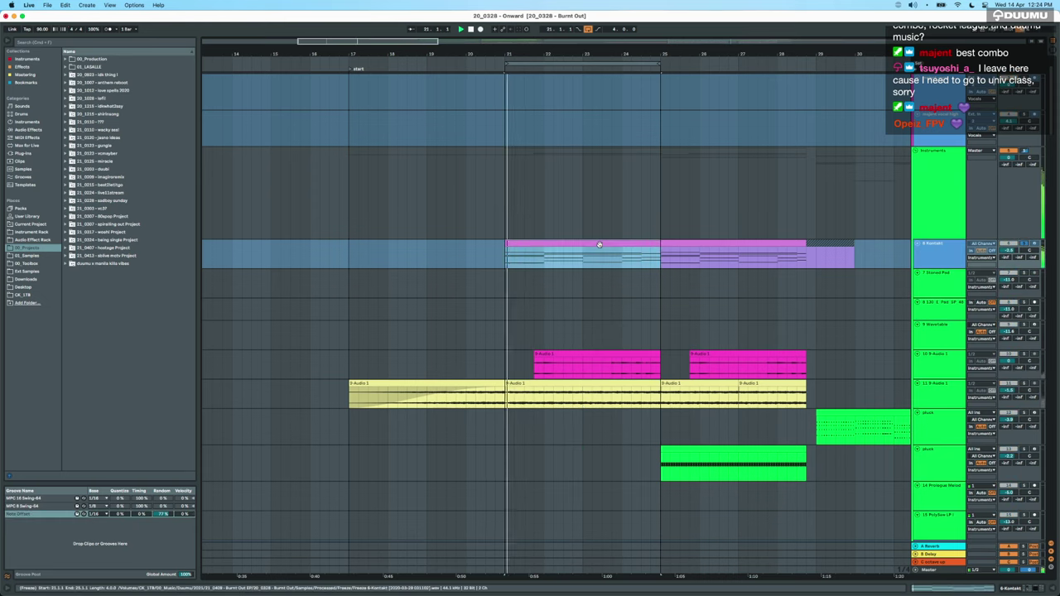
double_click(598, 243)
key(space)
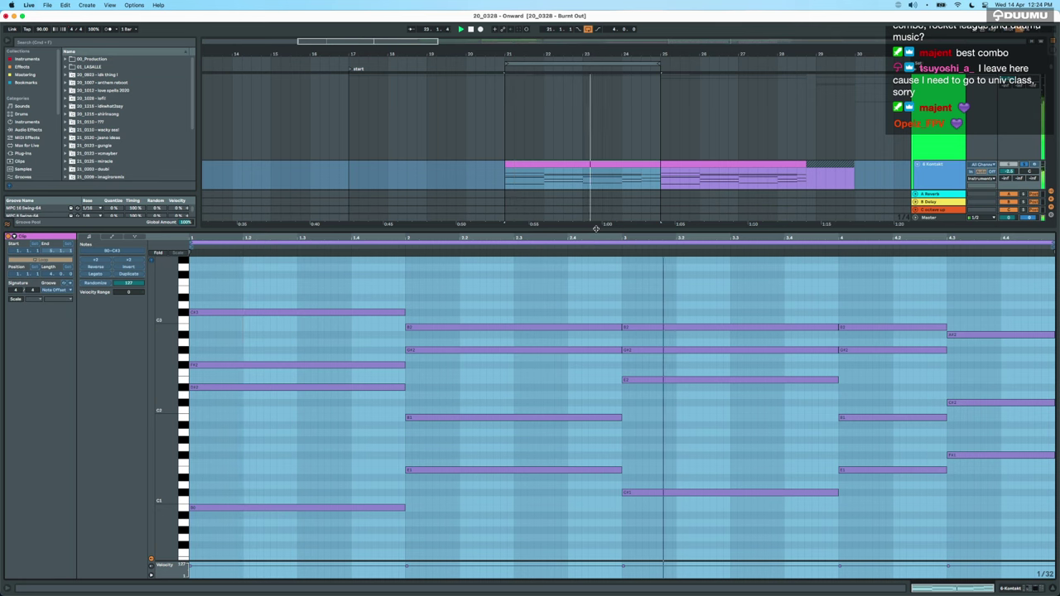
key(space)
key(super+alt+l)
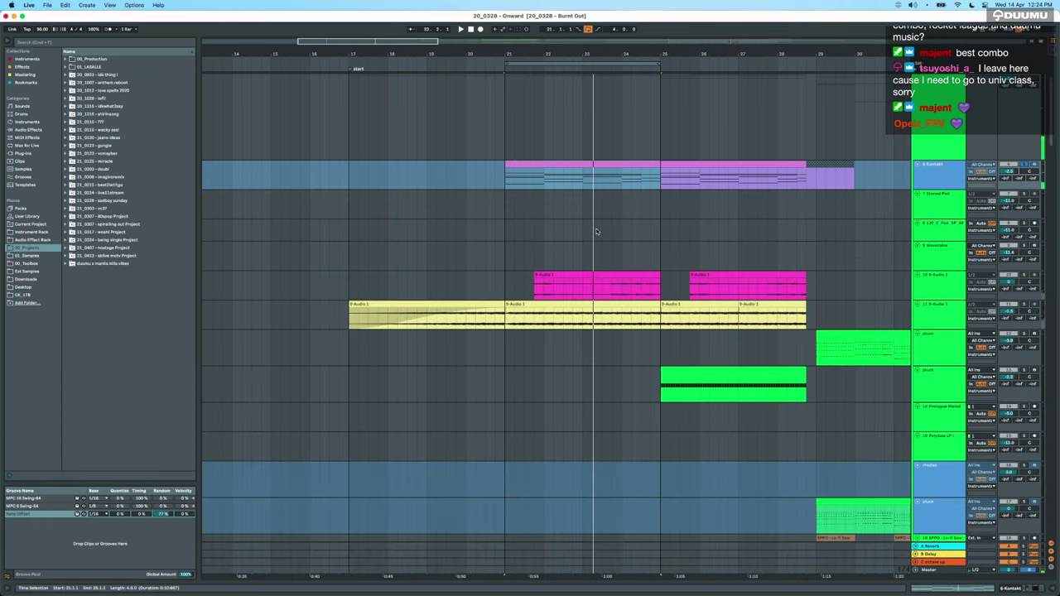
Replay the looped 6-Kontakt clip and reopen its notes to examine the chord progression, closing the editor when done.
scroll(596, 232, right, 3)
key(w)
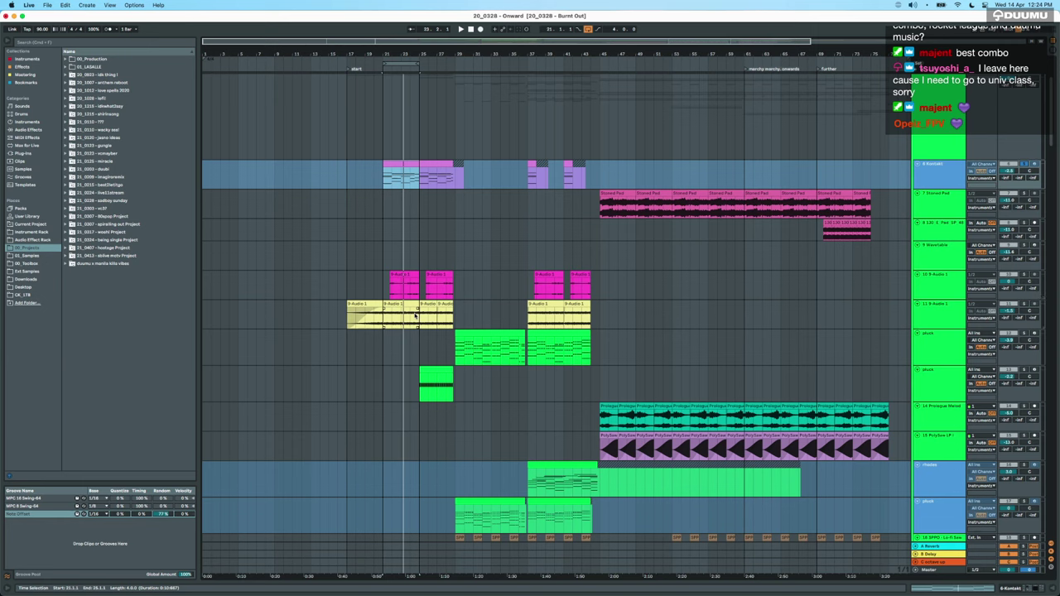
key(space)
key(z)
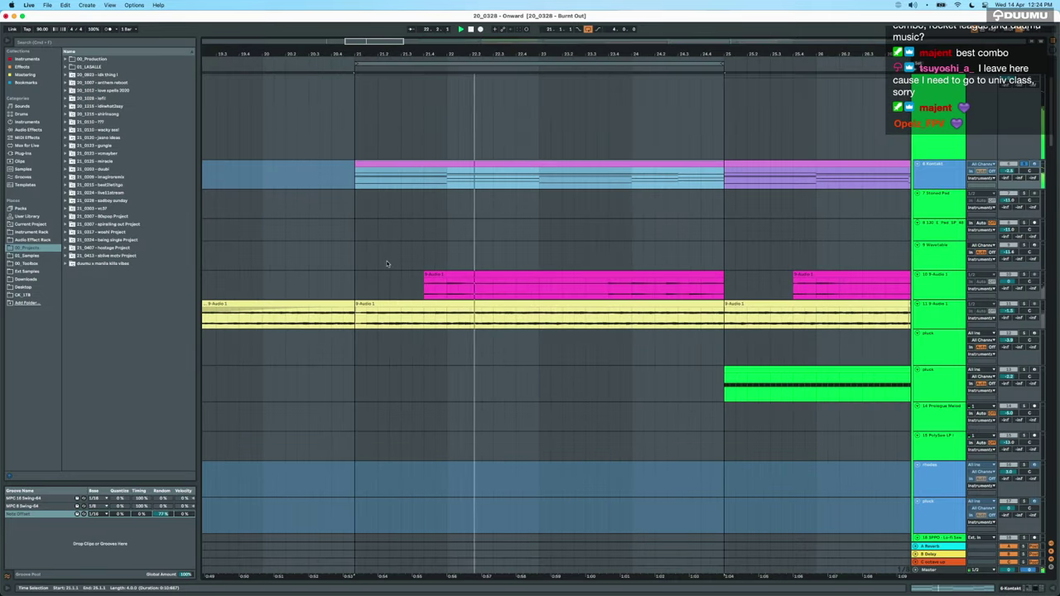
double_click(569, 162)
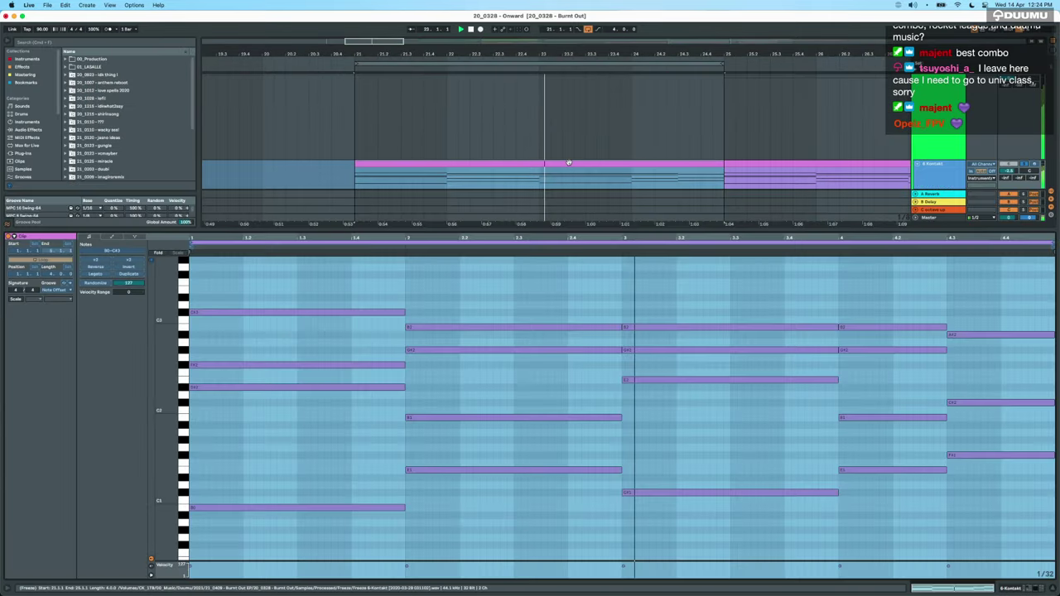
key(super+alt+l)
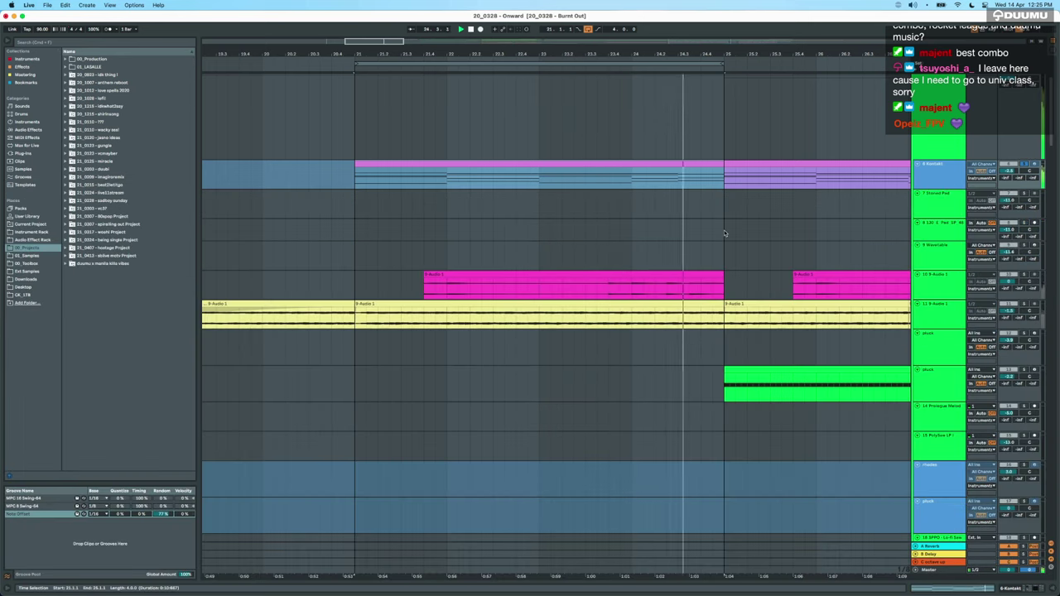
Solo the 11 9-Audio 1 track and play its part of the loop from bar 21.
key(space)
click(955, 285)
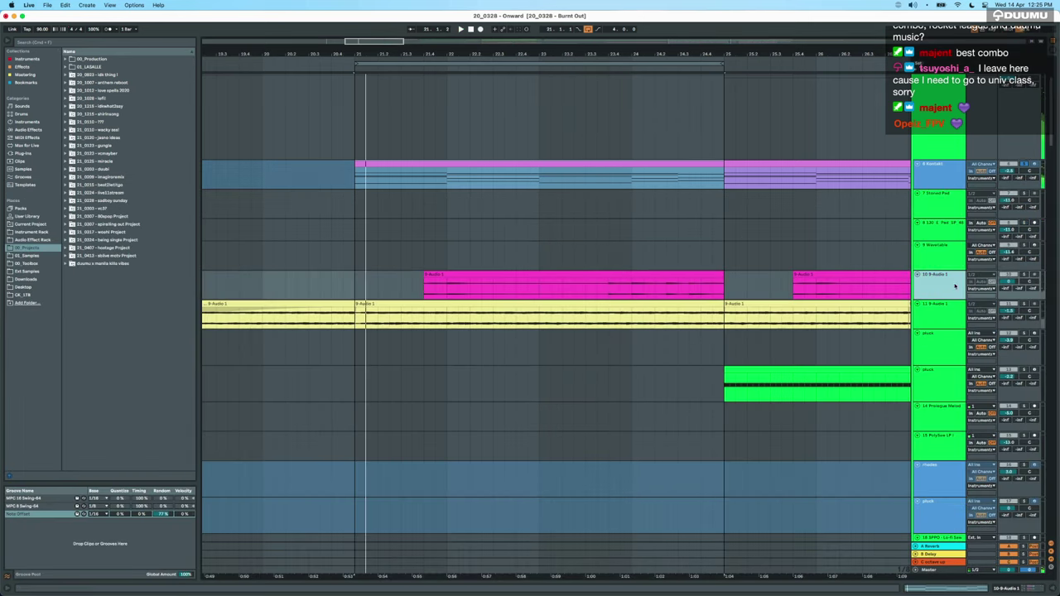
shift+click(952, 310)
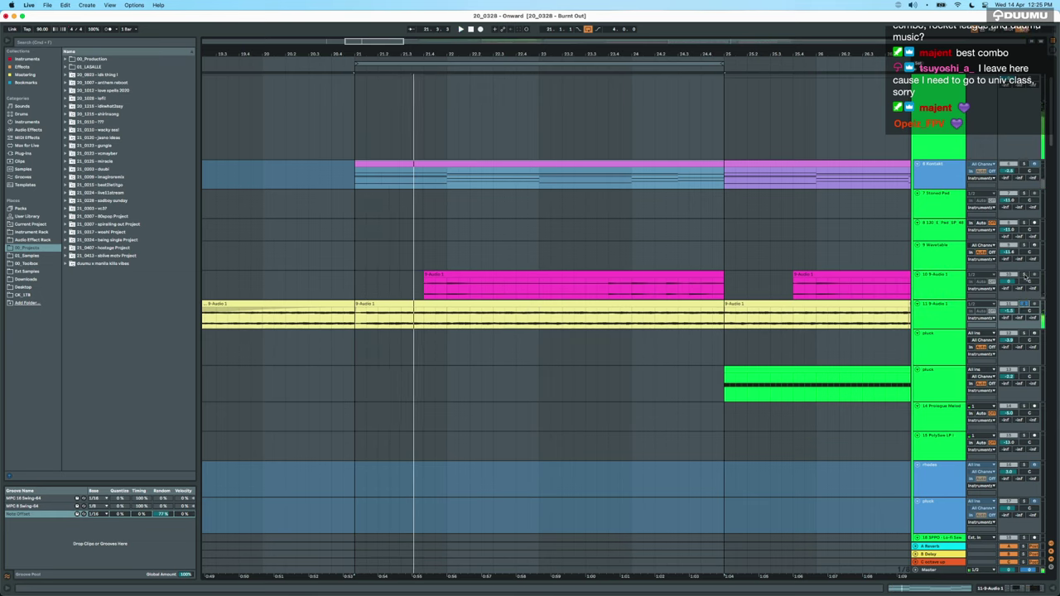
Solo the 10 9-Audio 1 track and play its first clip from 21.4.1, moving the insert marker to 23.4.1.
key(space)
click(574, 275)
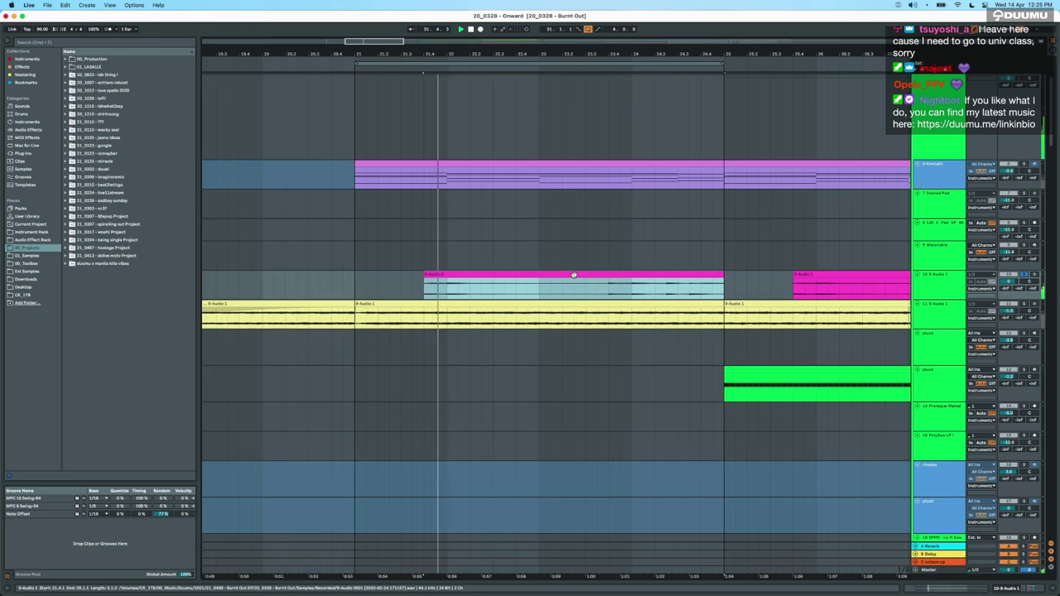
click(607, 290)
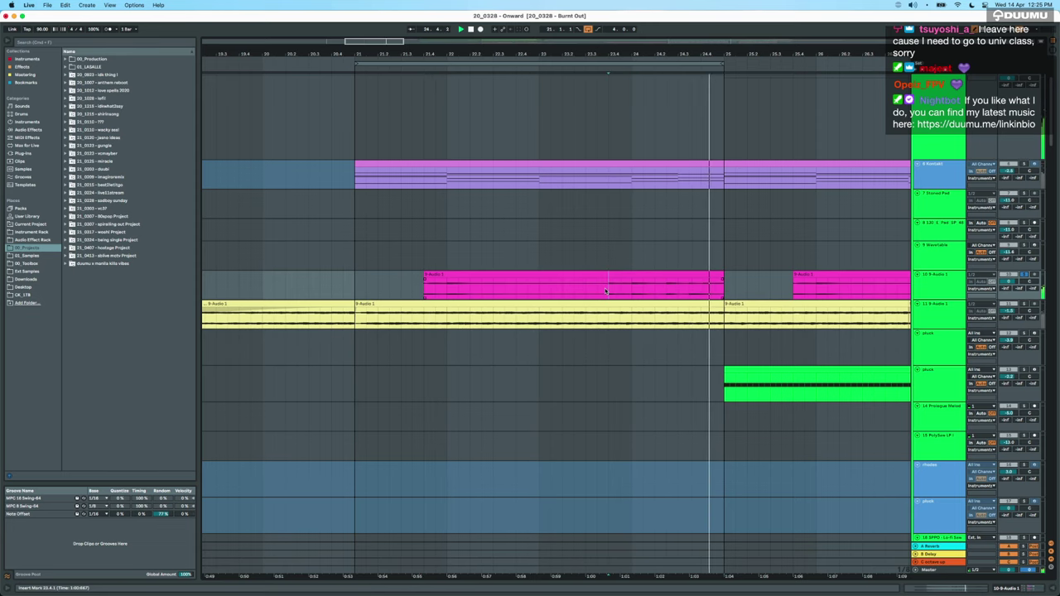
Look over the instrument, drum and FX tracks for the next layer and turn off the arrangement loop.
scroll(606, 291, down, 5)
scroll(605, 291, down, 20)
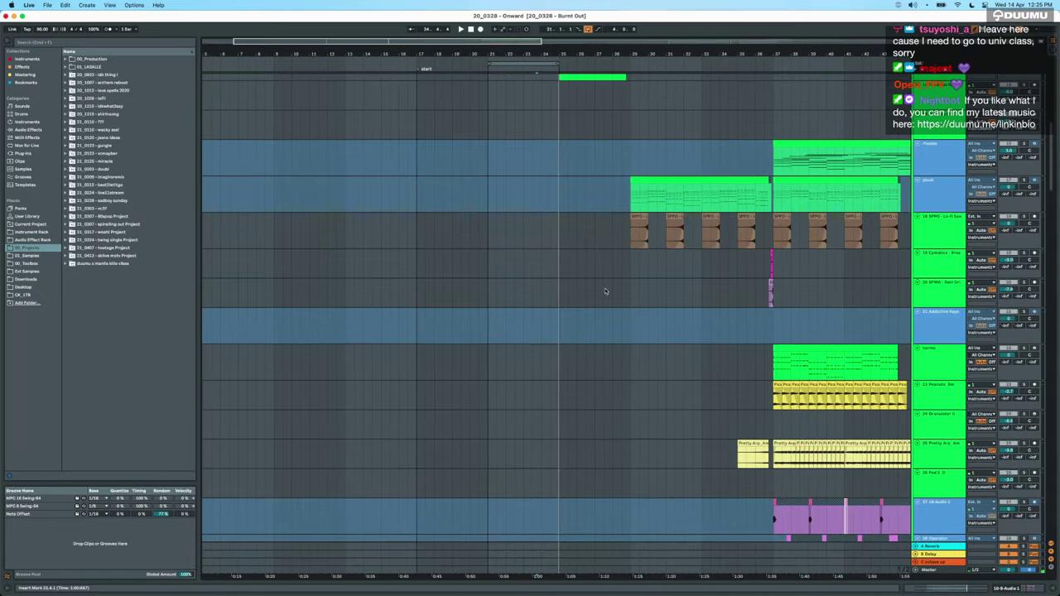
scroll(604, 291, down, 15)
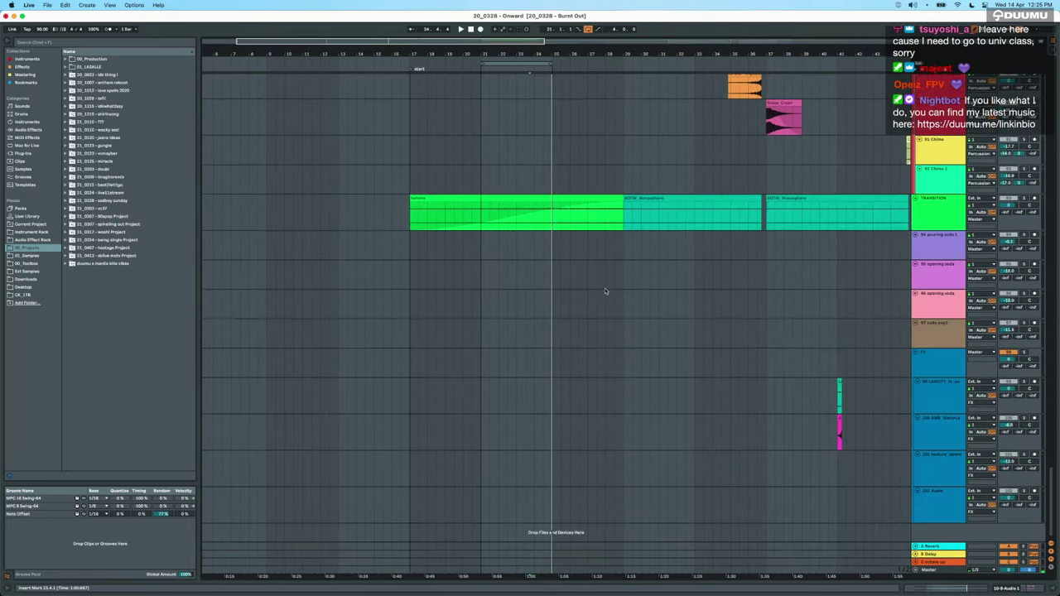
scroll(604, 290, up, 15)
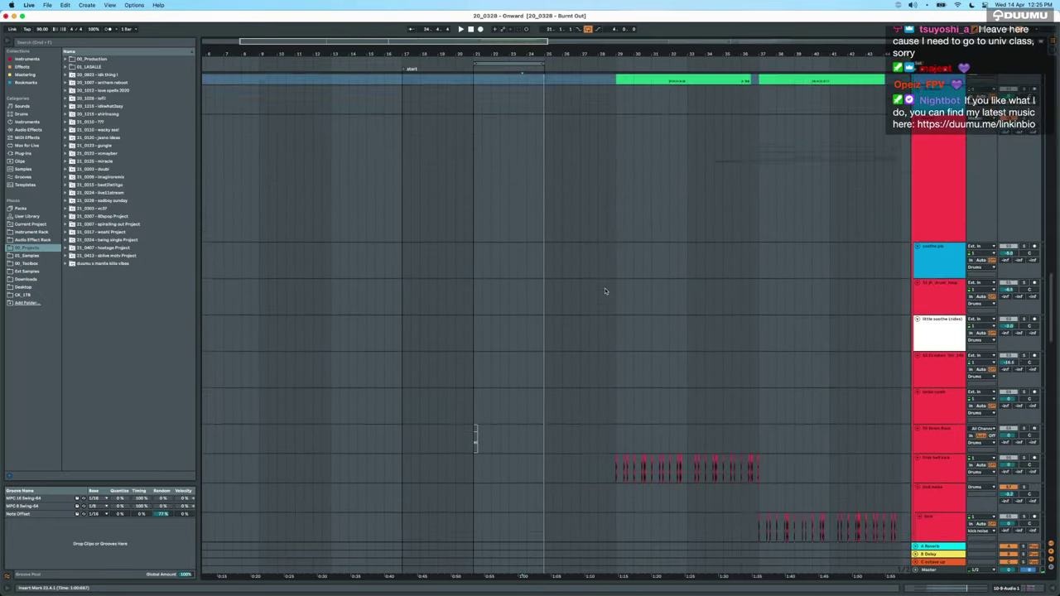
scroll(604, 290, up, 10)
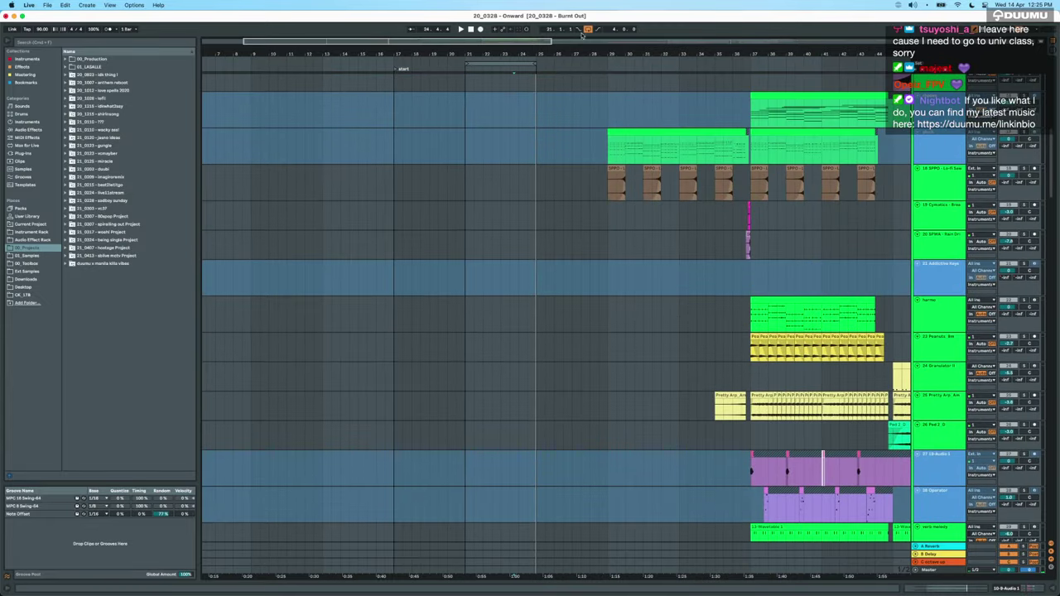
scroll(533, 308, up, 8)
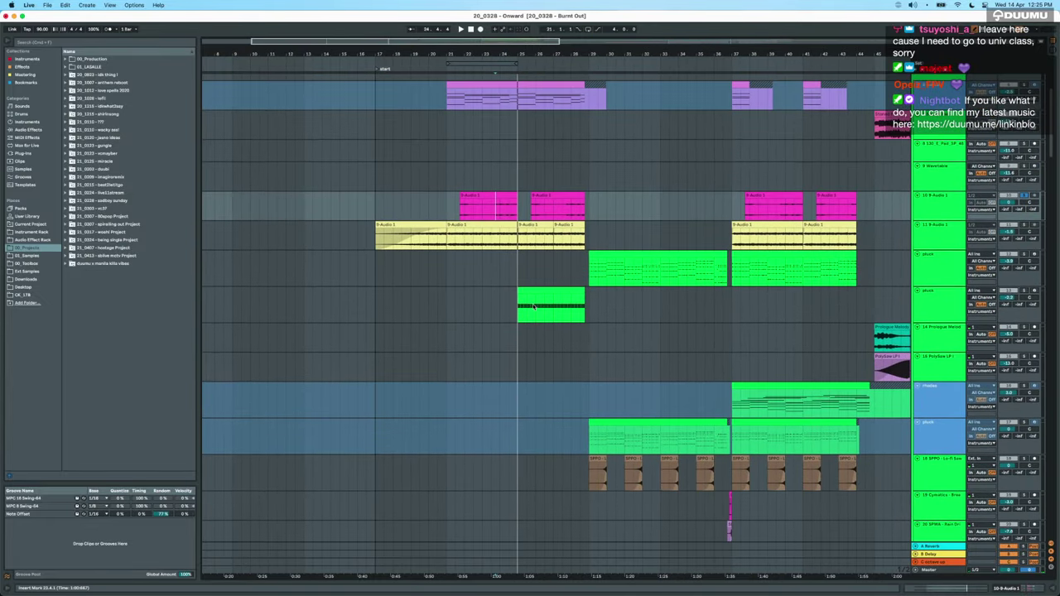
Solo the 88-SPWO Seq Loop 1 track in the Percussion group and play its first clip from bar 27.
scroll(533, 308, down, 15)
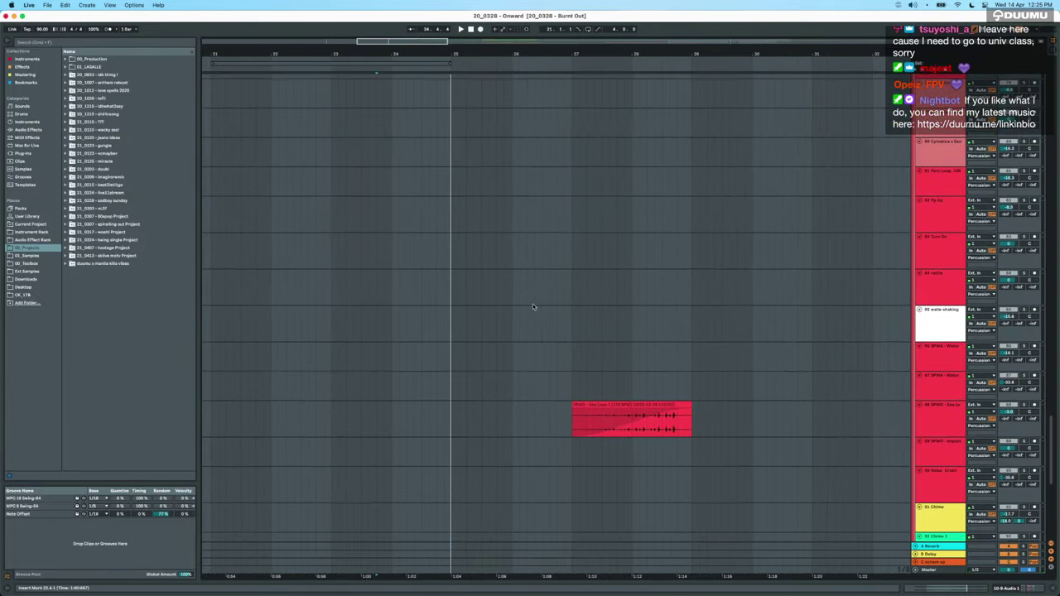
click(596, 418)
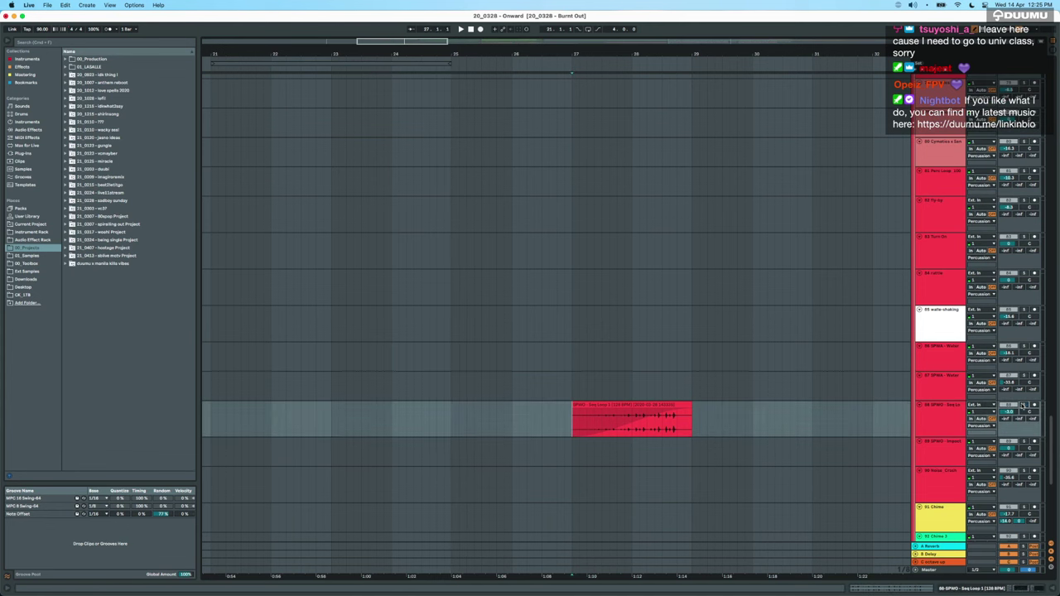
scroll(550, 446, down, 5)
key(space)
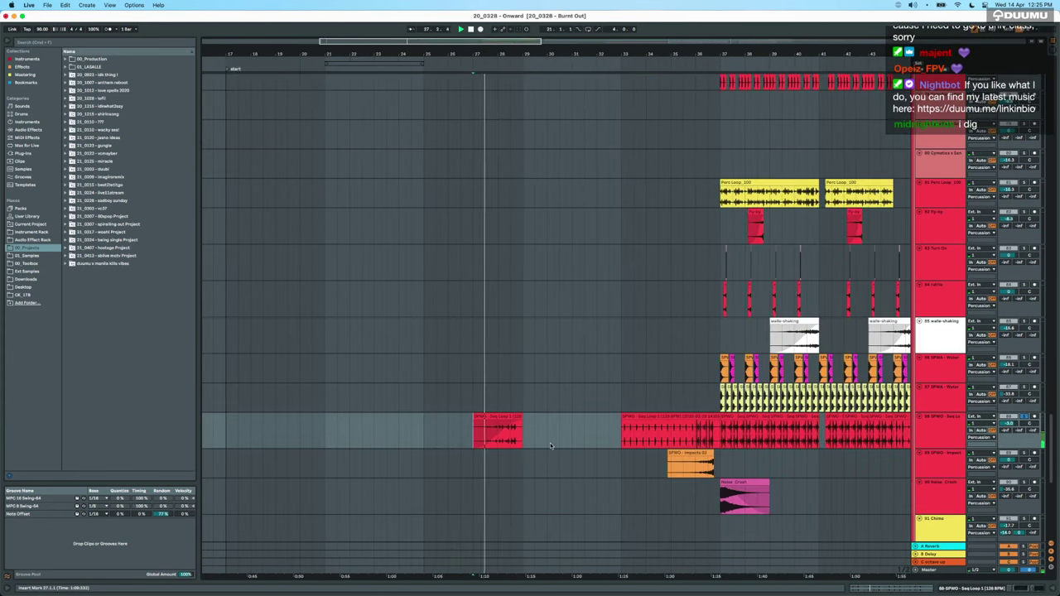
scroll(550, 445, up, 2)
scroll(550, 442, down, 4)
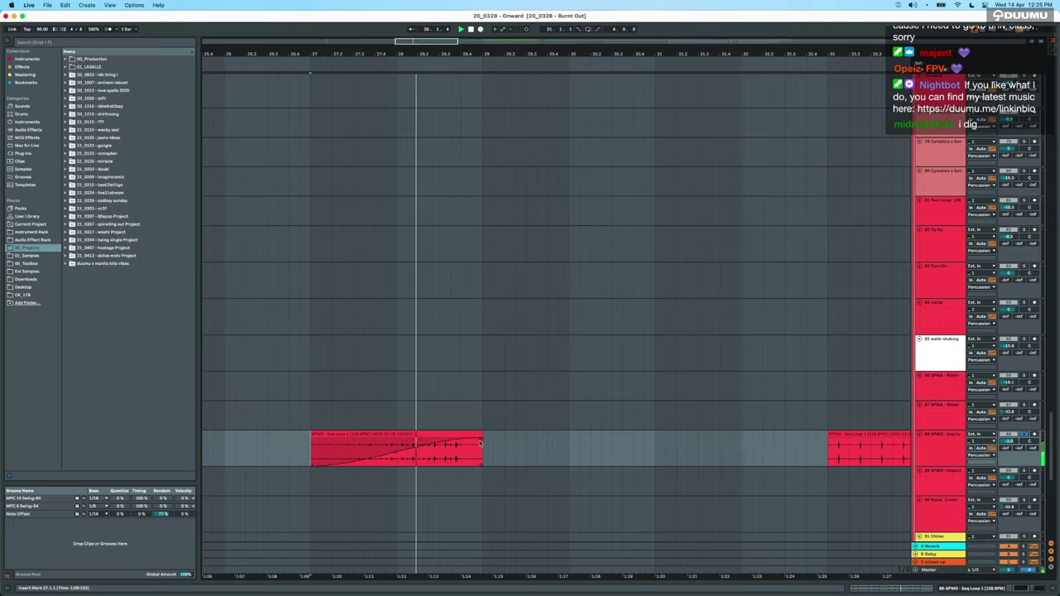
scroll(480, 444, up, 3)
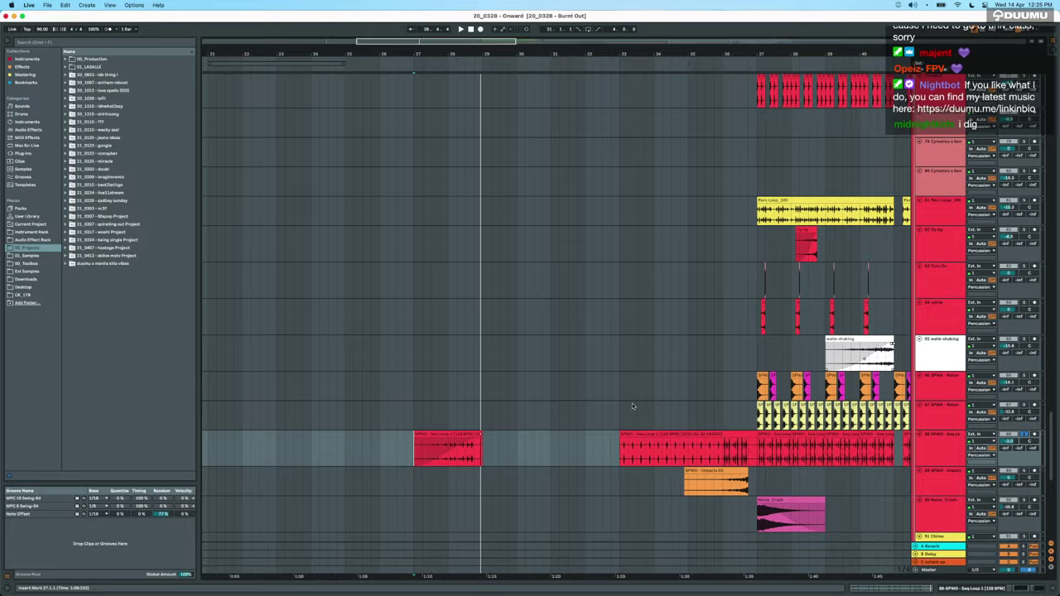
Solo the pluck track just above 14 Prologue Melody and play its clip from bar 25.
scroll(632, 402, up, 10)
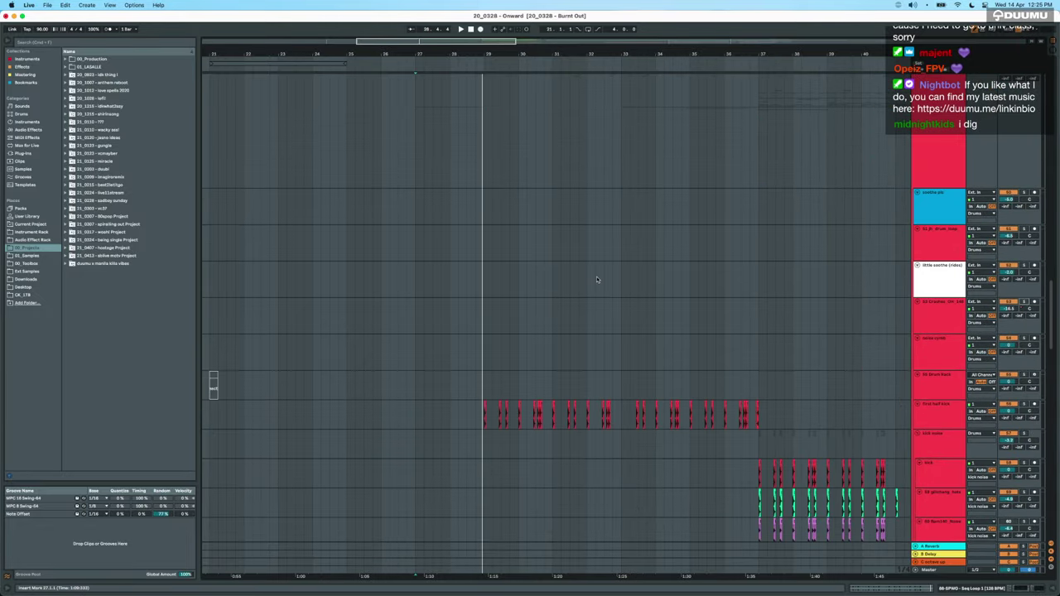
scroll(597, 280, up, 10)
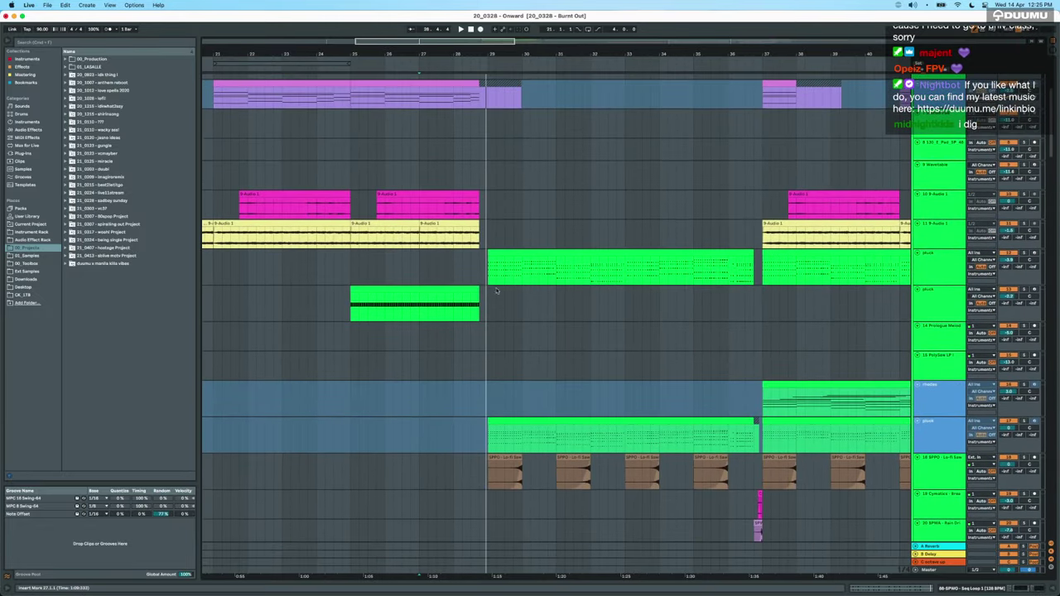
click(942, 302)
click(1024, 293)
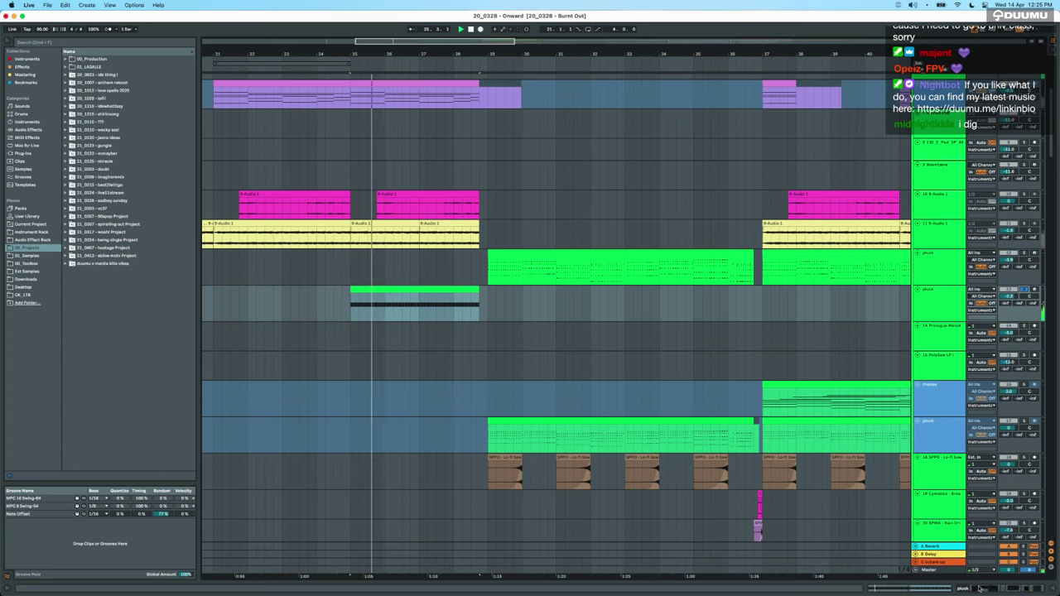
scroll(499, 308, up, 2)
key(space)
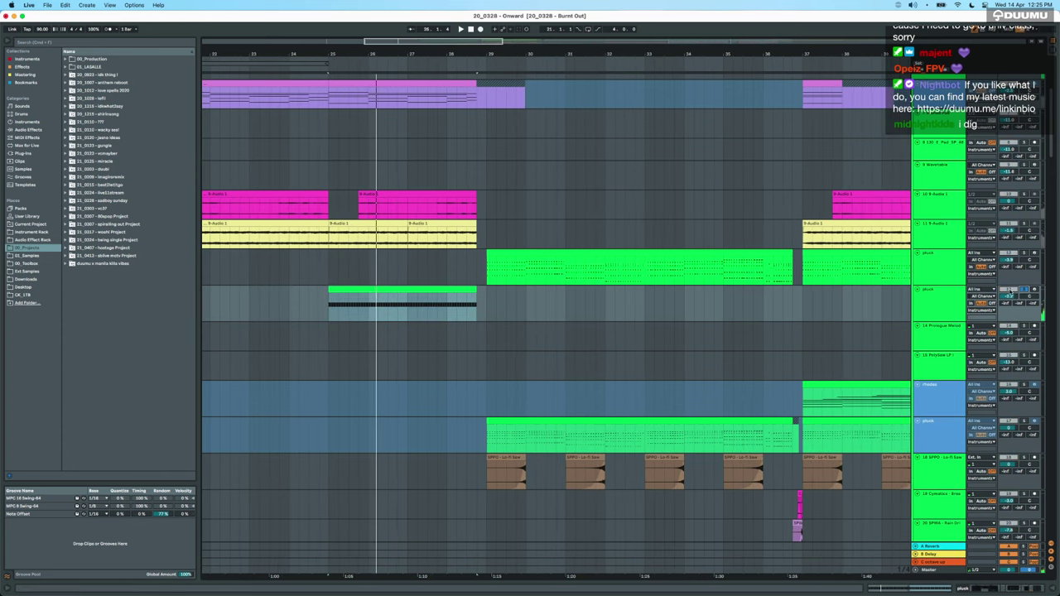
Unsolo the pluck track and loop the section from 29.1.1 to 37.1.1.
key(minus)
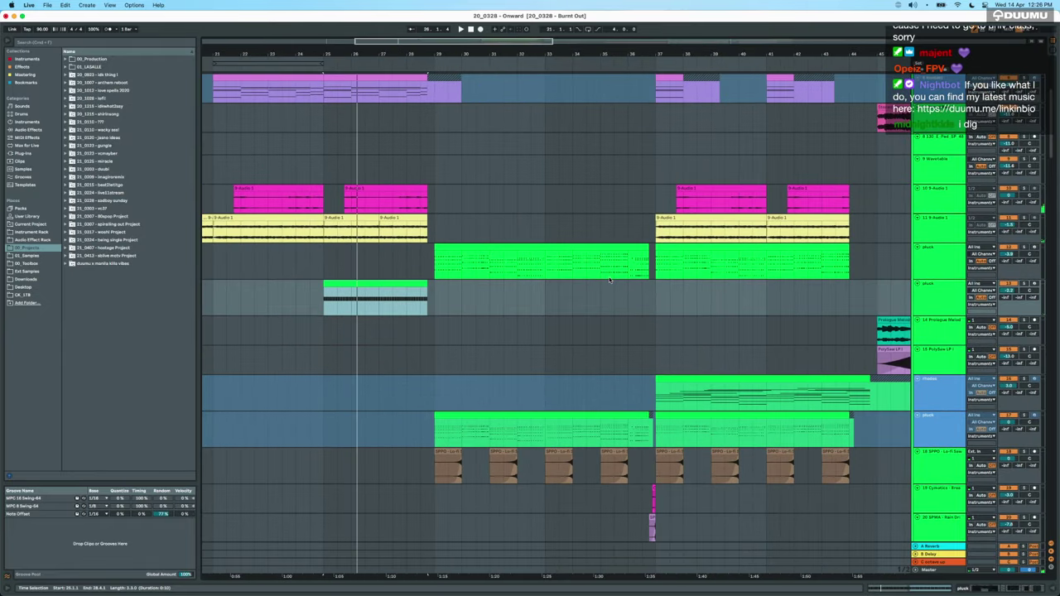
drag(432, 306, 649, 303)
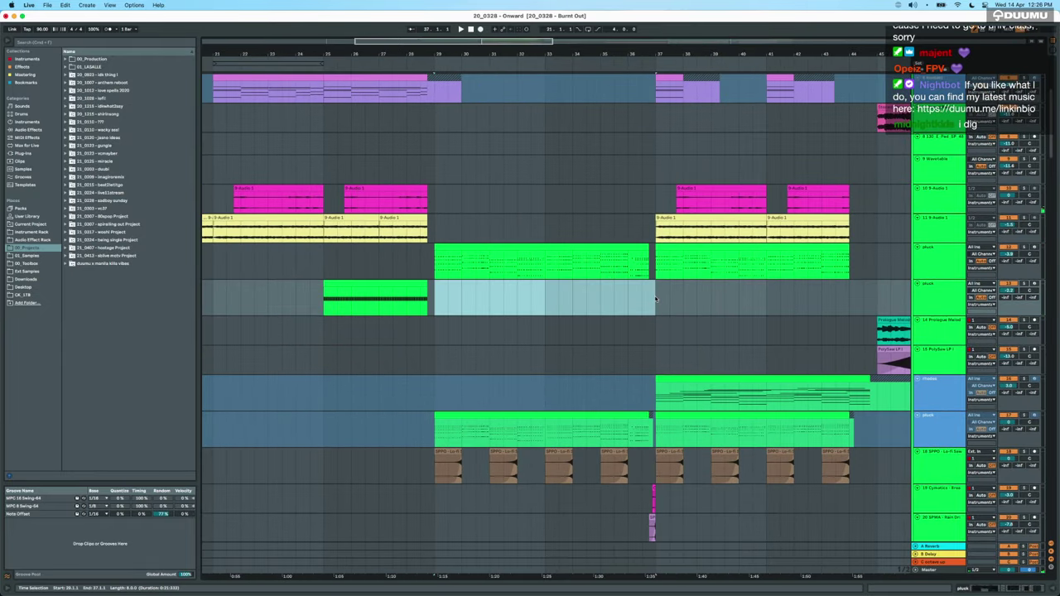
key(super+k)
key(super+k)
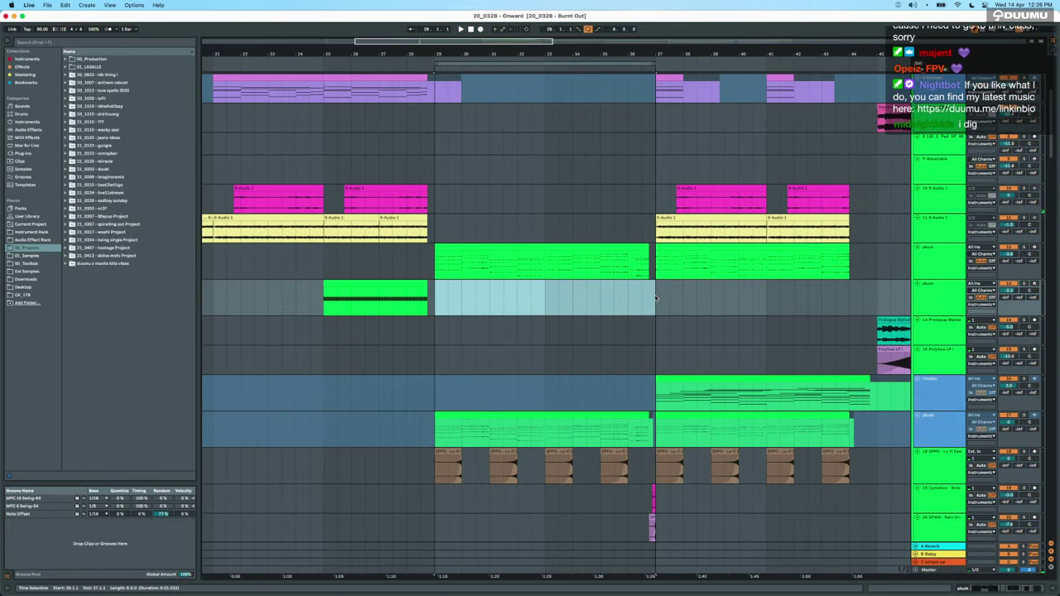
Solo the Drums group, play the loop from bar 29 and examine the kick and snare clips.
scroll(656, 299, up, 4)
scroll(656, 299, down, 15)
scroll(655, 298, down, 10)
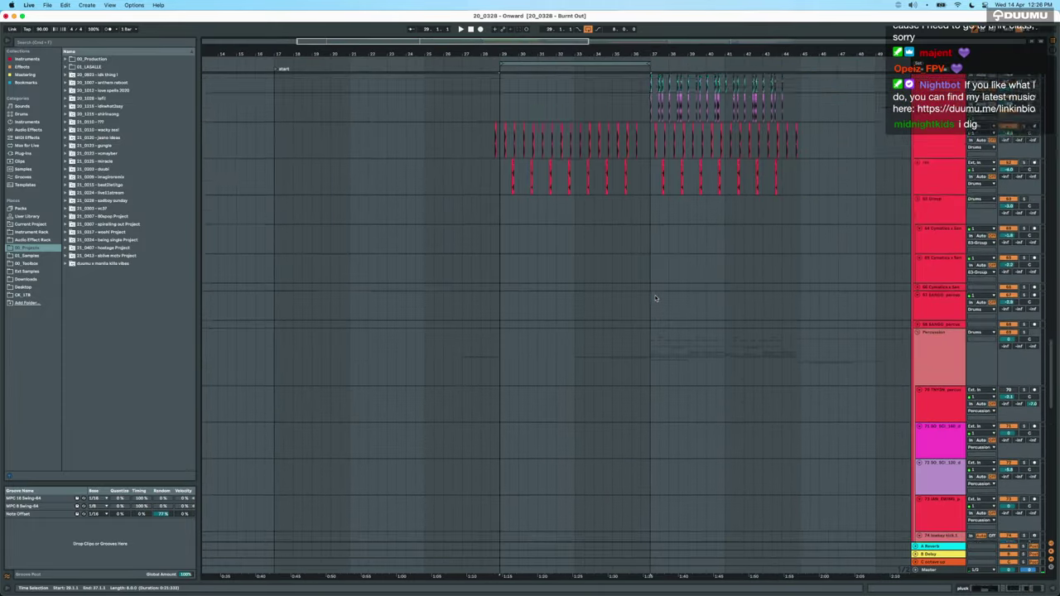
scroll(657, 299, up, 13)
scroll(657, 299, down, 2)
double_click(948, 117)
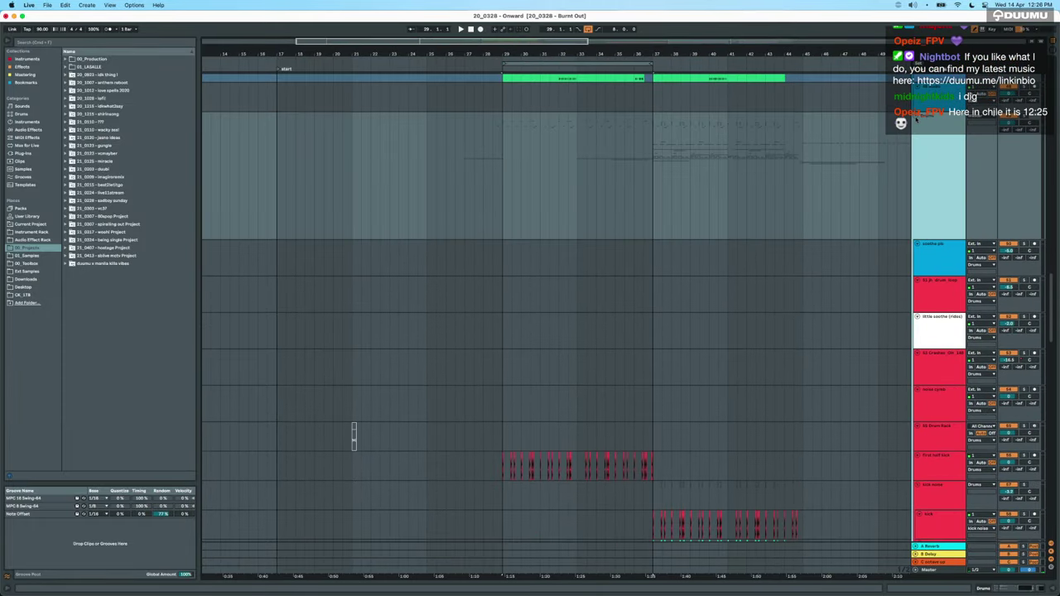
key(space)
scroll(571, 248, up, 5)
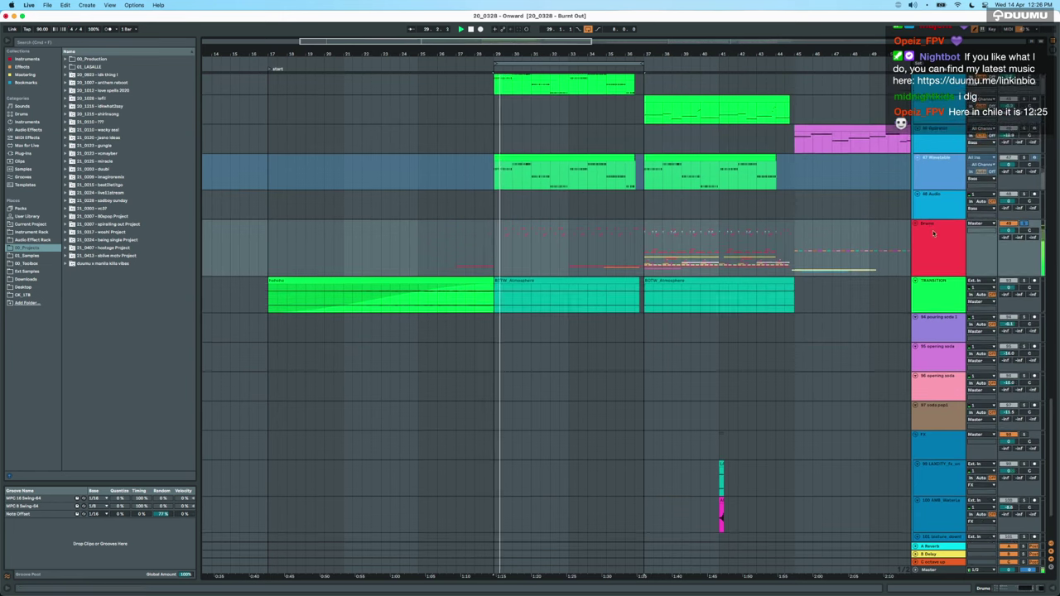
scroll(581, 306, down, 5)
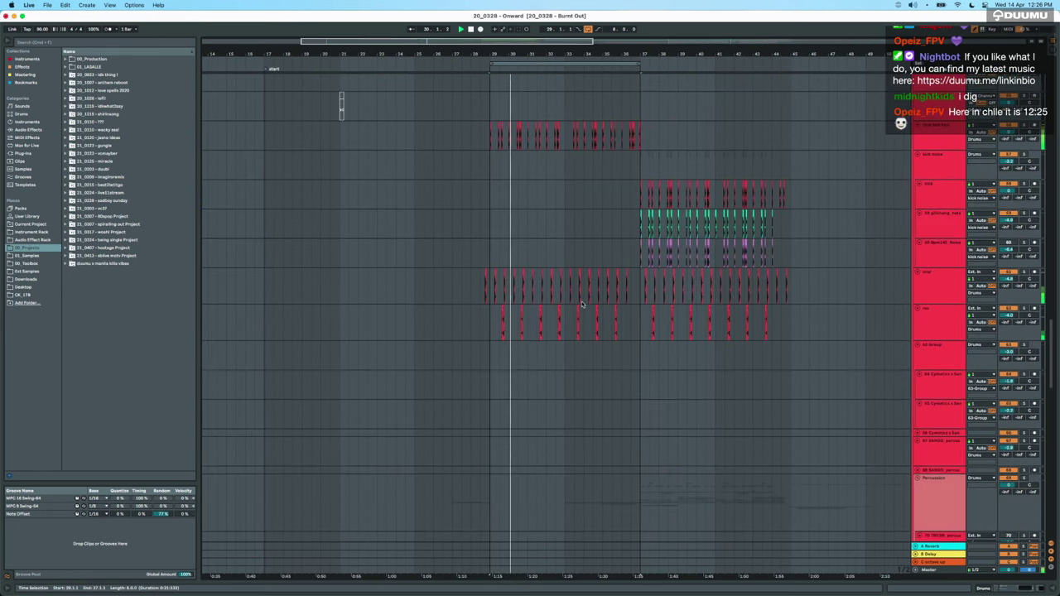
scroll(582, 305, up, 3)
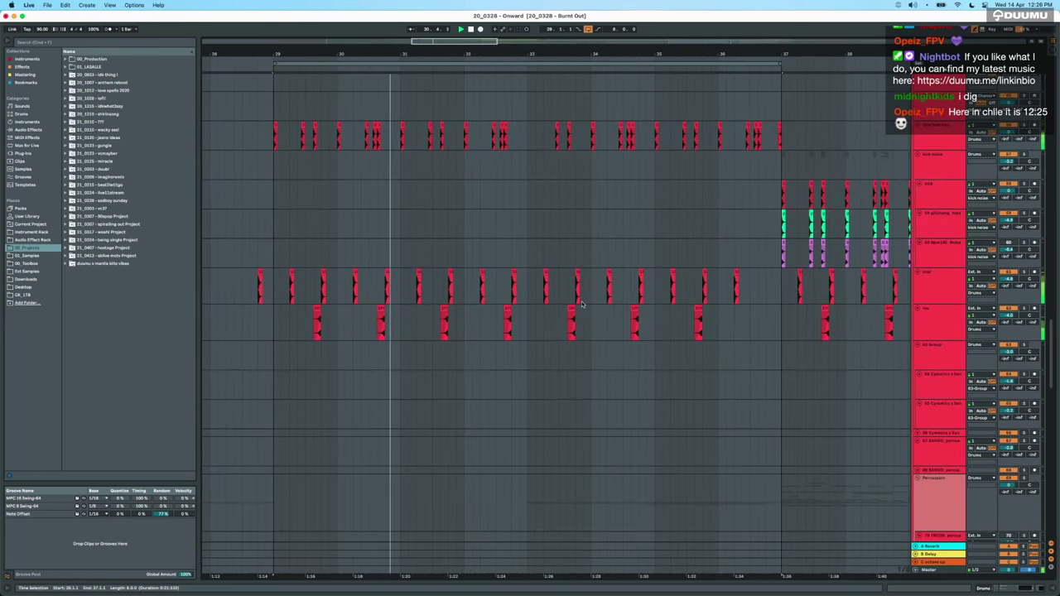
Solo the 44-Operator and 47-Wavetable bass tracks alongside the Drums group and play the loop from bar 29.
scroll(581, 305, up, 5)
scroll(581, 306, down, 3)
scroll(582, 303, up, 8)
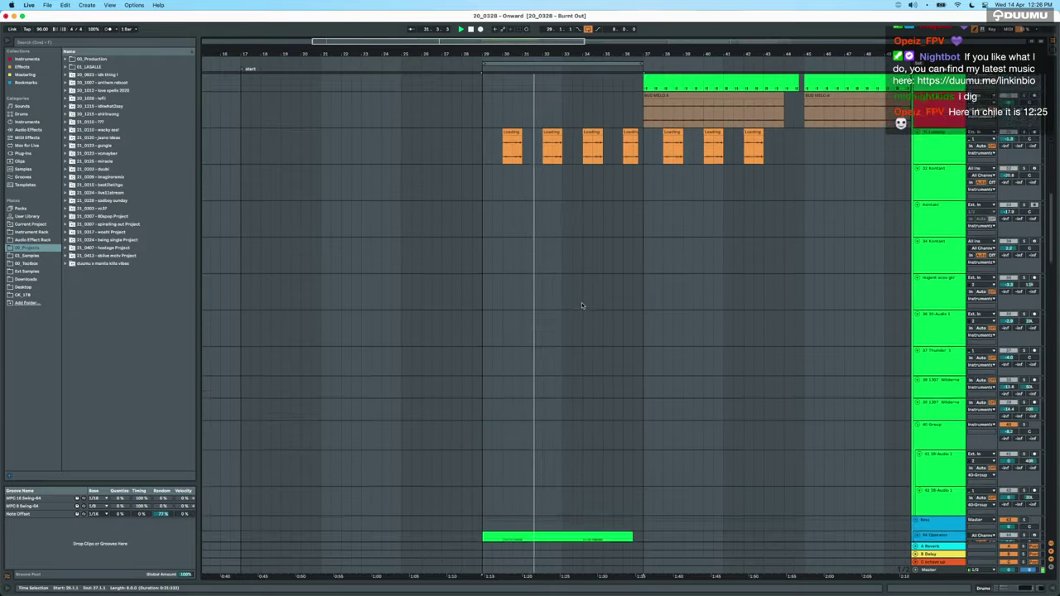
scroll(582, 302, down, 4)
click(955, 411)
click(1022, 300)
click(1023, 285)
click(1026, 294)
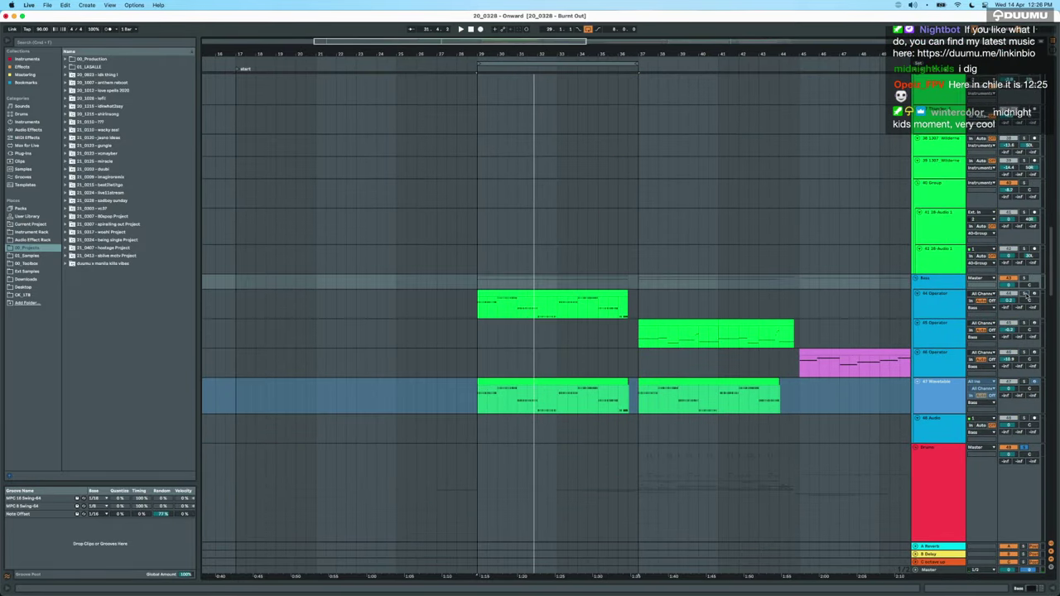
click(955, 403)
click(494, 388)
key(space)
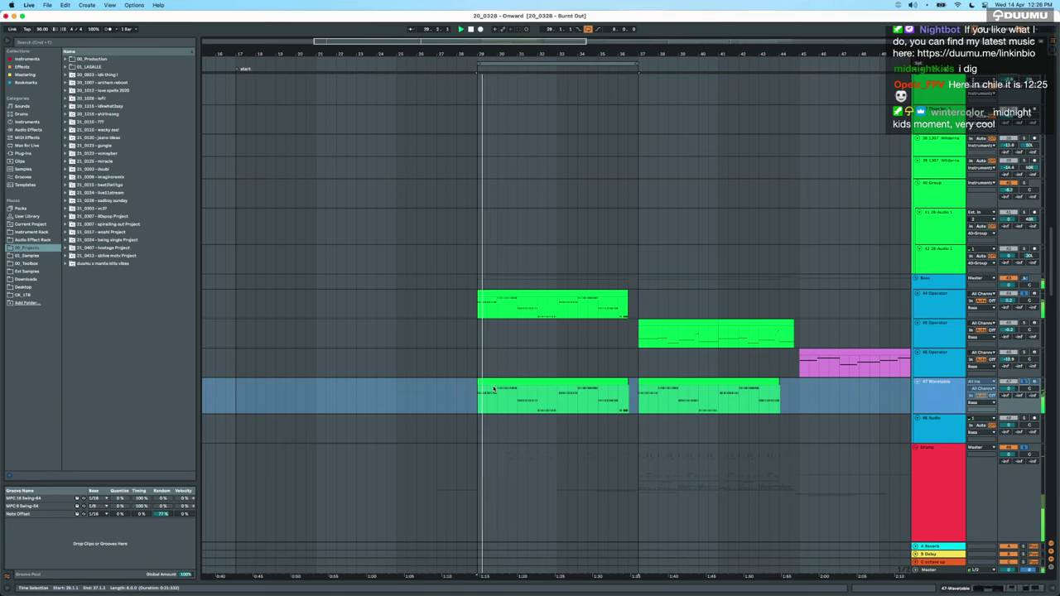
View the device chains of the 47-Wavetable and 44-Operator bass tracks during playback, stopping playback when done.
scroll(493, 389, up, 5)
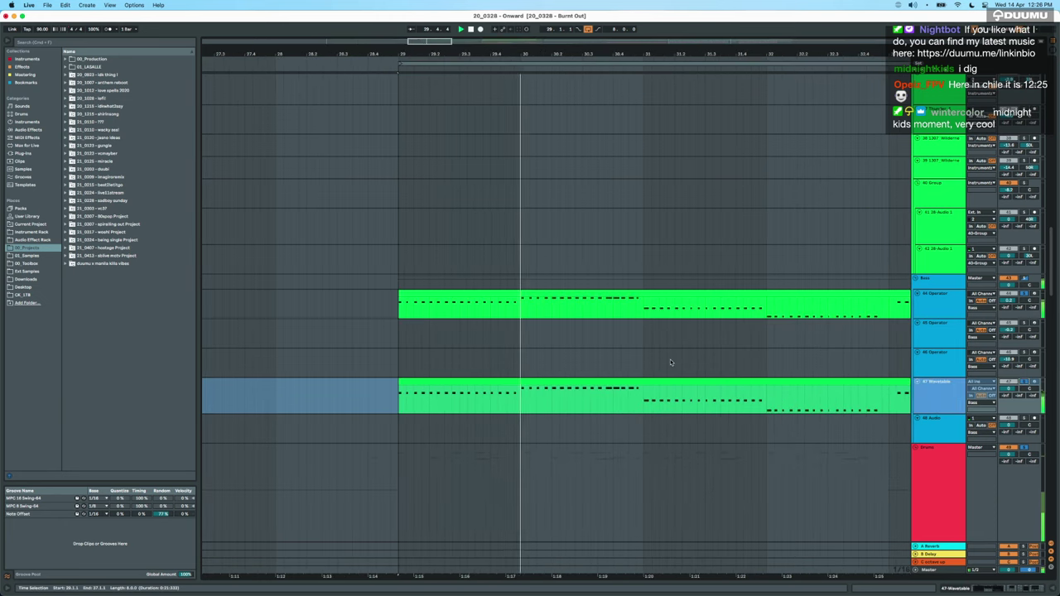
scroll(671, 362, down, 5)
click(1006, 591)
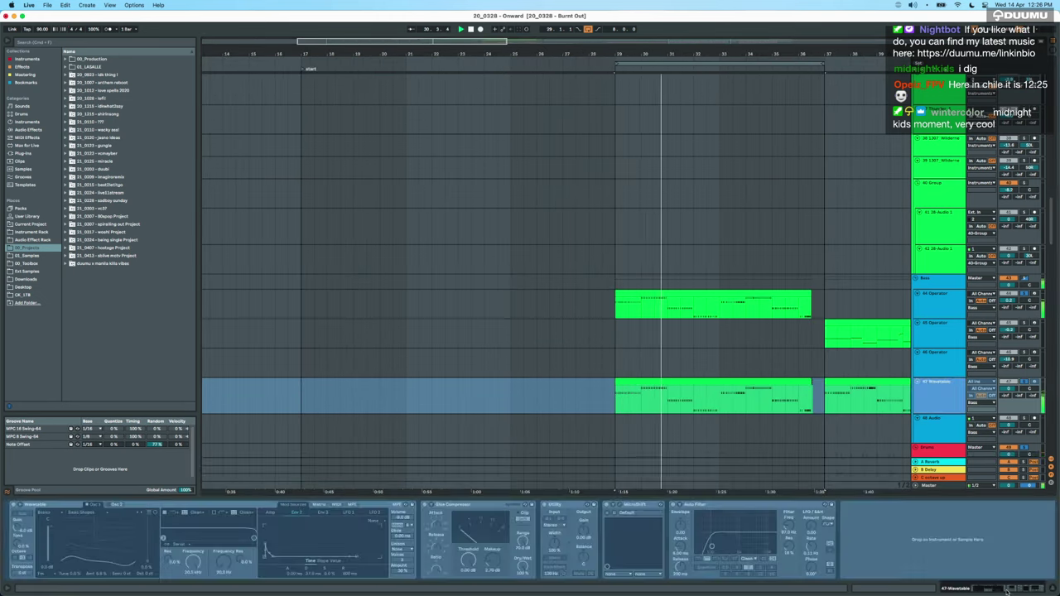
click(938, 307)
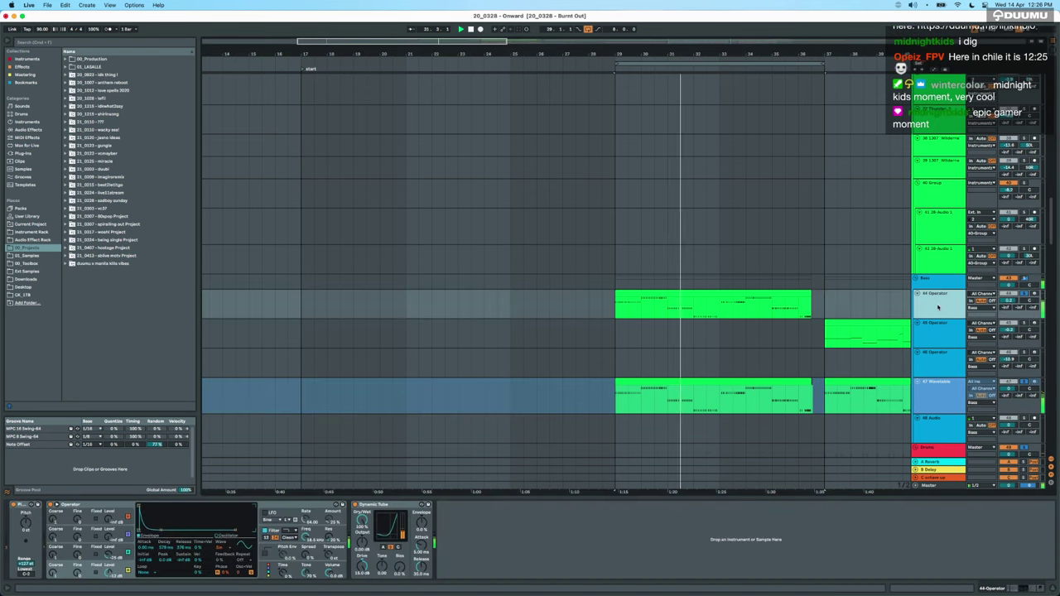
scroll(776, 340, up, 3)
scroll(775, 340, right, 3)
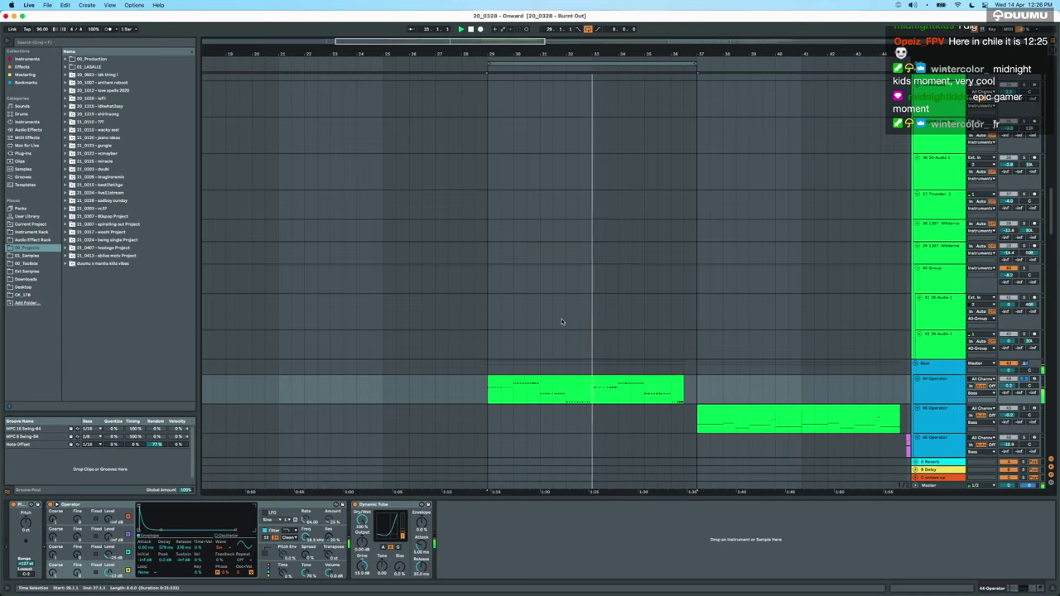
key(space)
Solo the 31-Loading track, play its first clip from bar 30 and view its waveform, closing the clip view when done.
scroll(561, 321, up, 5)
scroll(544, 395, up, 3)
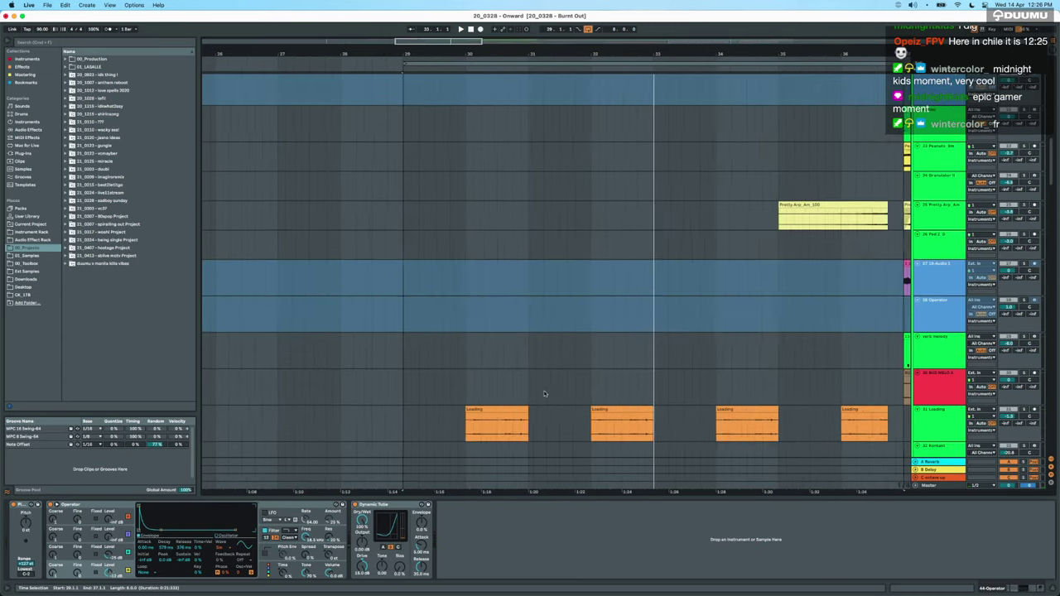
scroll(506, 381, down, 2)
click(497, 366)
click(499, 376)
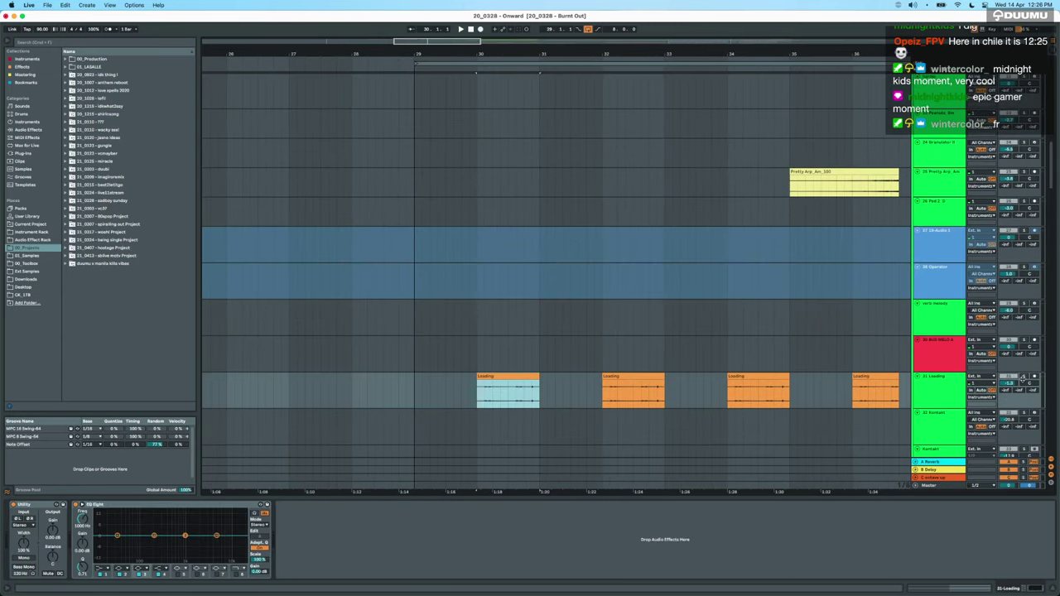
click(1024, 377)
key(space)
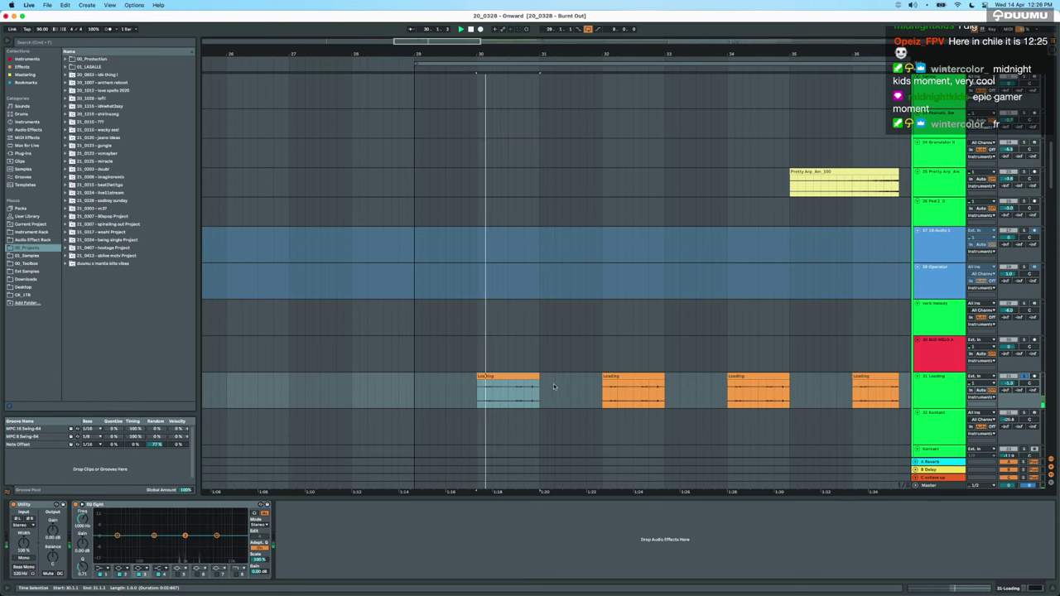
double_click(507, 377)
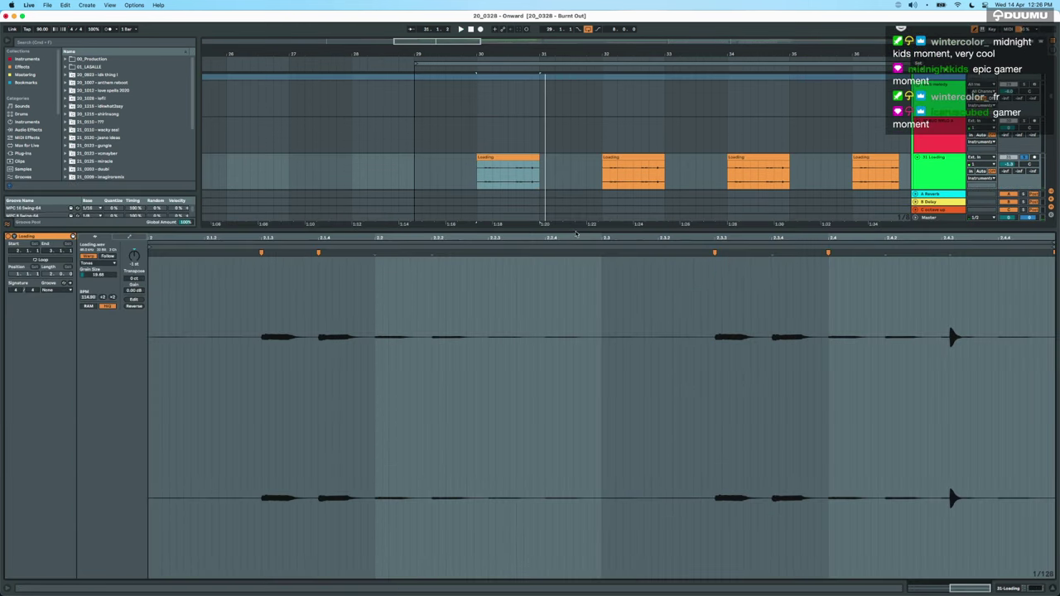
key(super+alt+l)
Place the insert marker at 30.3.1 on the pluck track below the rhodes track.
scroll(571, 231, up, 6)
scroll(568, 231, down, 4)
scroll(569, 230, up, 2)
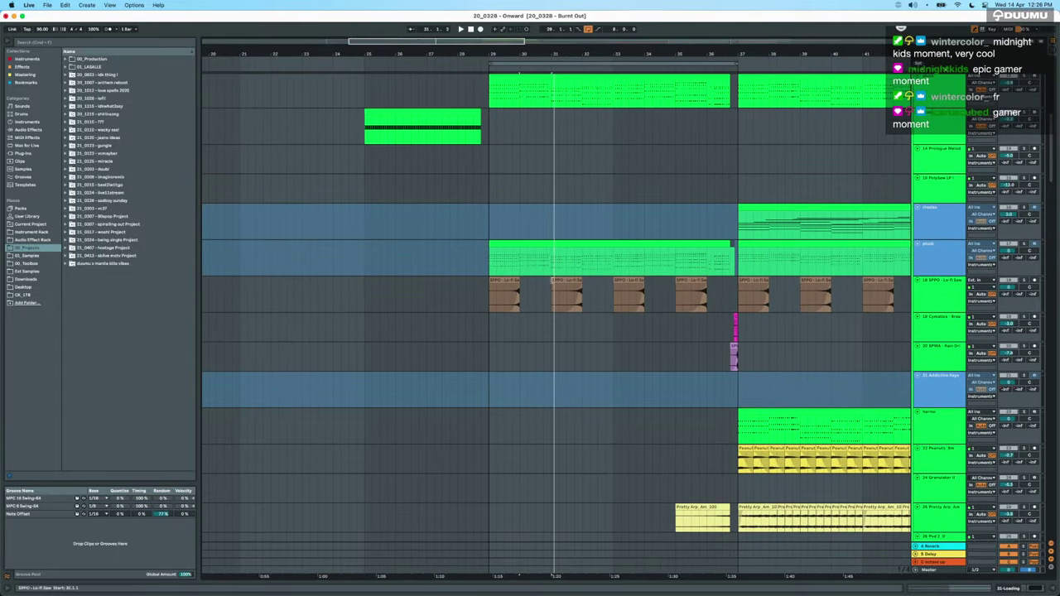
click(541, 254)
scroll(720, 319, right, 5)
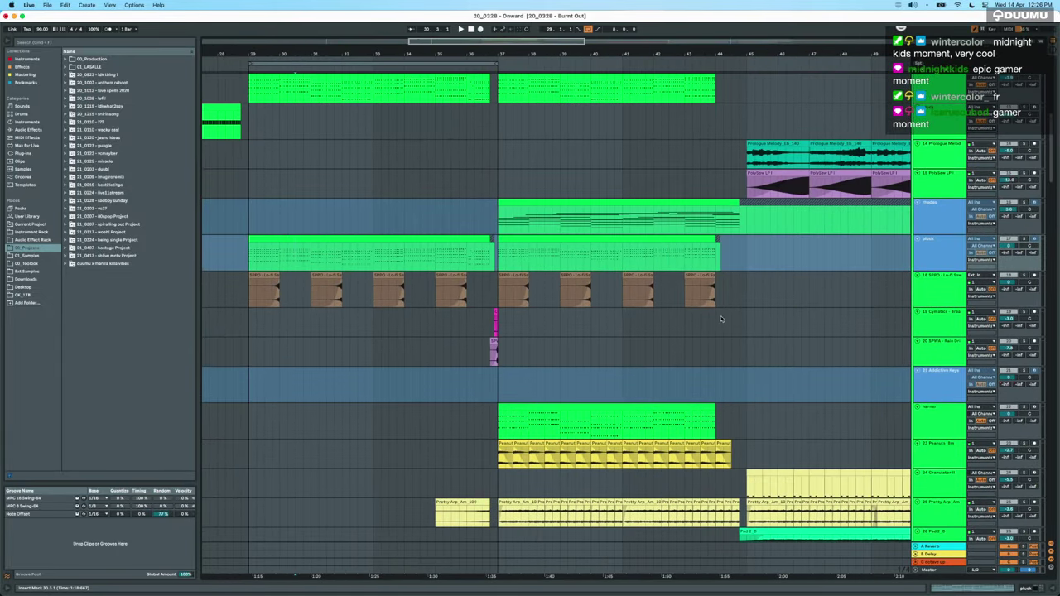
Loop the section from 36.3.1 to 45.1.1 and play it from the loop start.
click(588, 29)
drag(498, 329, 748, 326)
key(super+l)
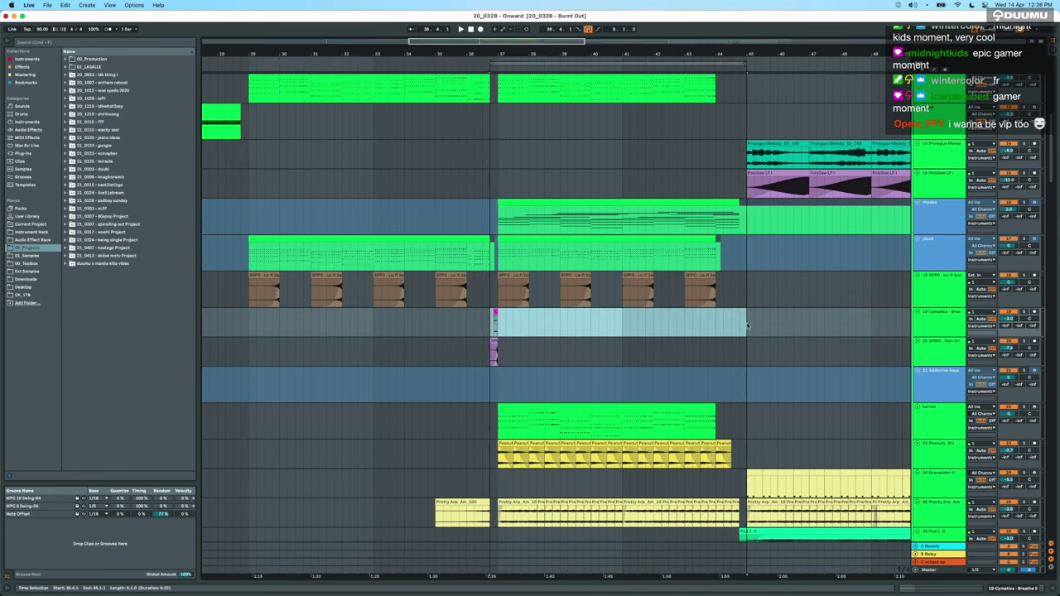
drag(492, 66, 482, 66)
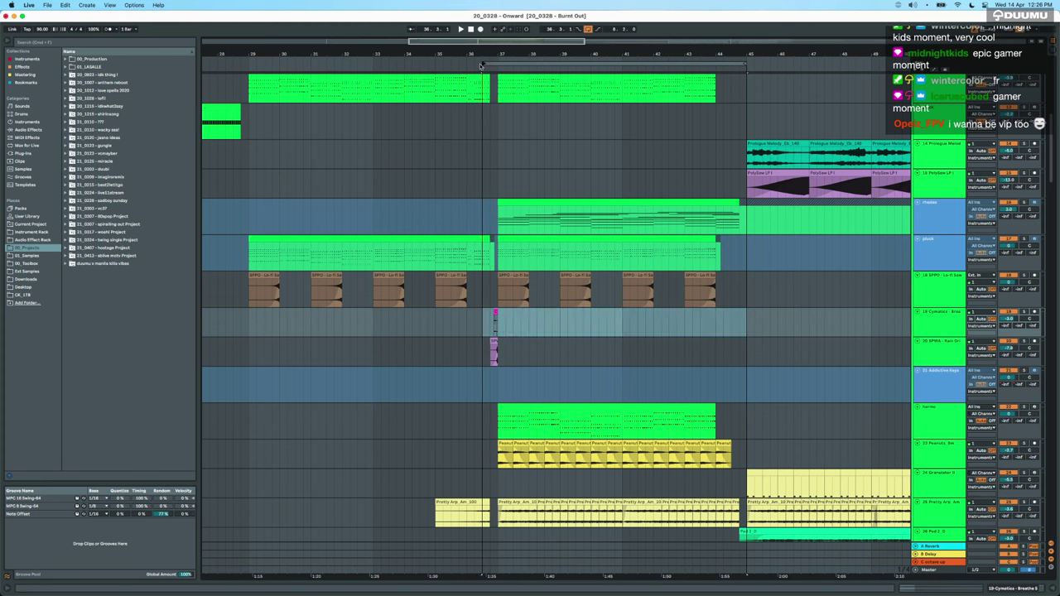
click(482, 121)
key(space)
Look over the instrument, drum and percussion tracks in the looped section from bar 36 and in the arrangement after it.
scroll(532, 181, down, 2)
scroll(532, 180, down, 10)
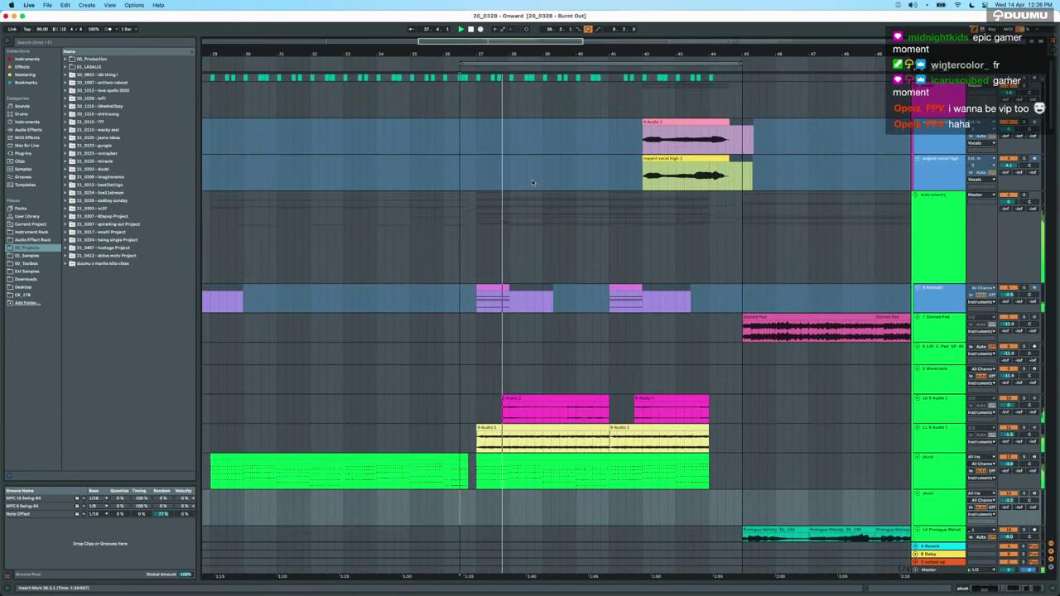
scroll(533, 181, down, 10)
scroll(533, 182, down, 5)
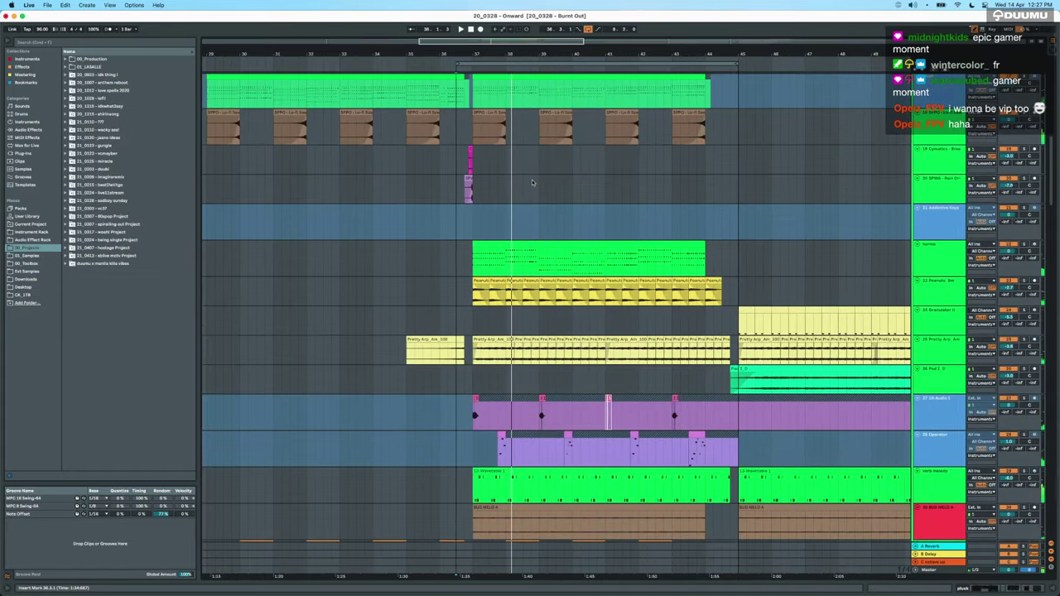
scroll(533, 183, down, 15)
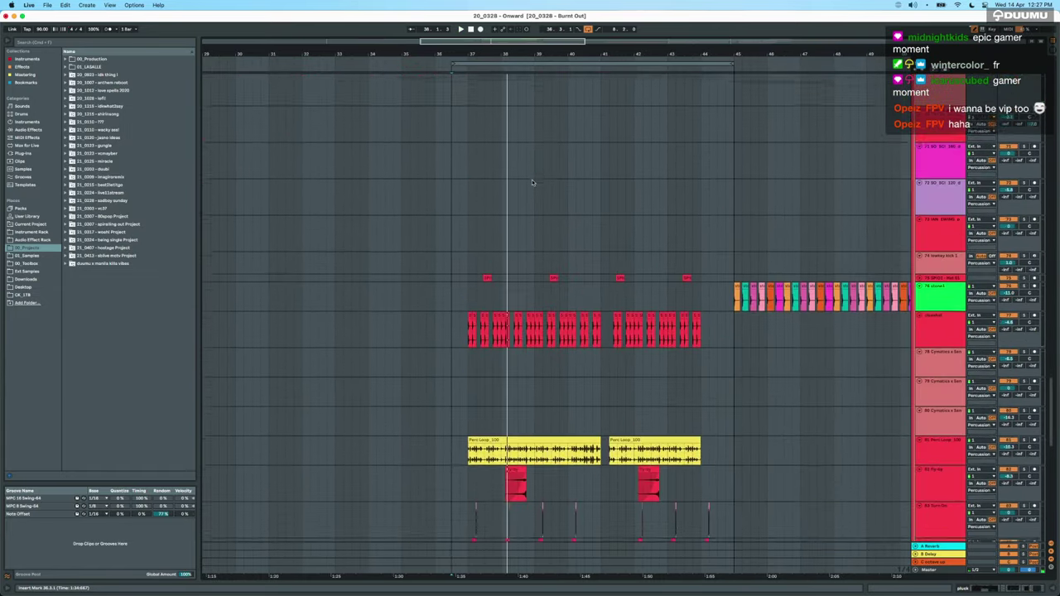
scroll(533, 182, up, 15)
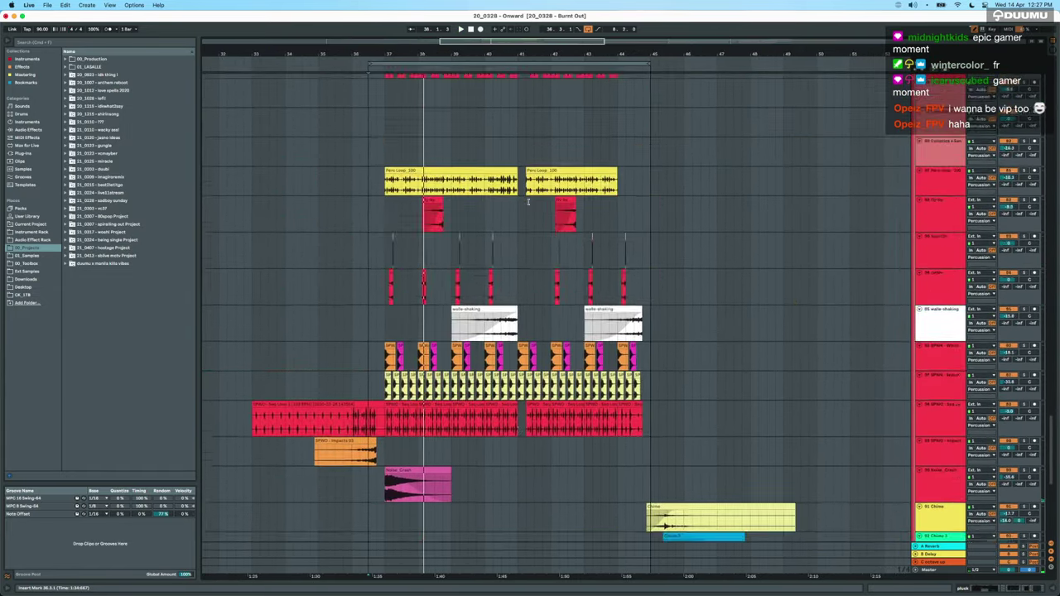
scroll(584, 194, up, 15)
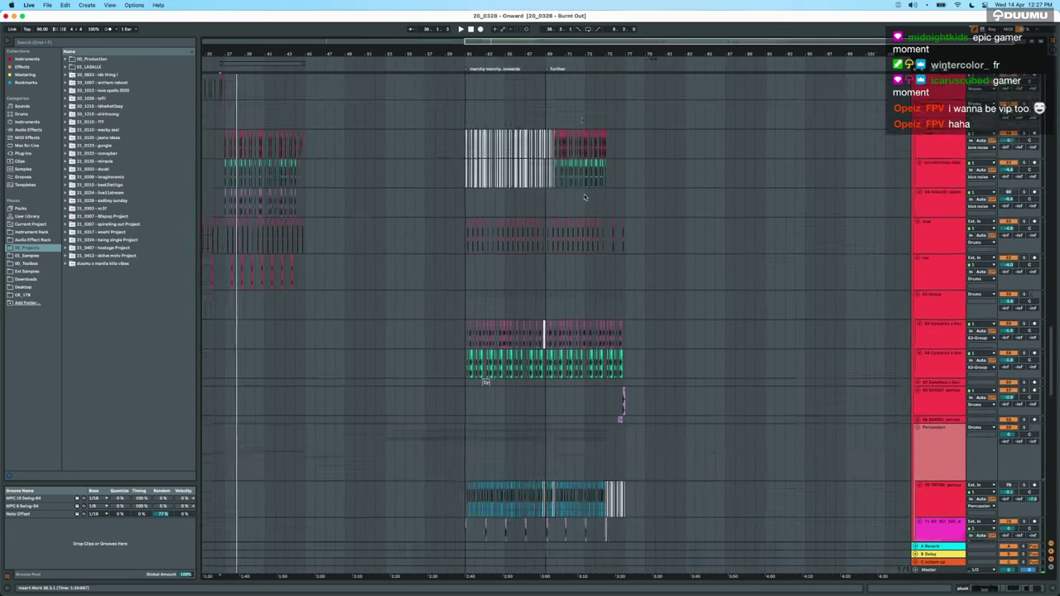
Set a 34-bar loop starting at 45.1.1 from a time selection on the first half kick track.
drag(482, 371, 808, 352)
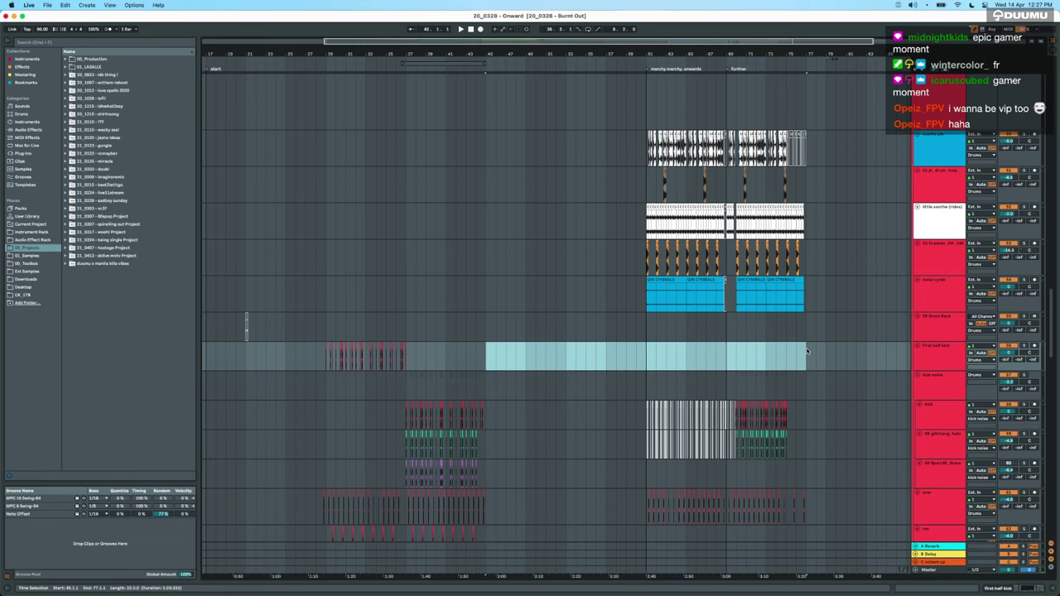
key(super+l)
scroll(512, 386, up, 4)
scroll(513, 387, down, 6)
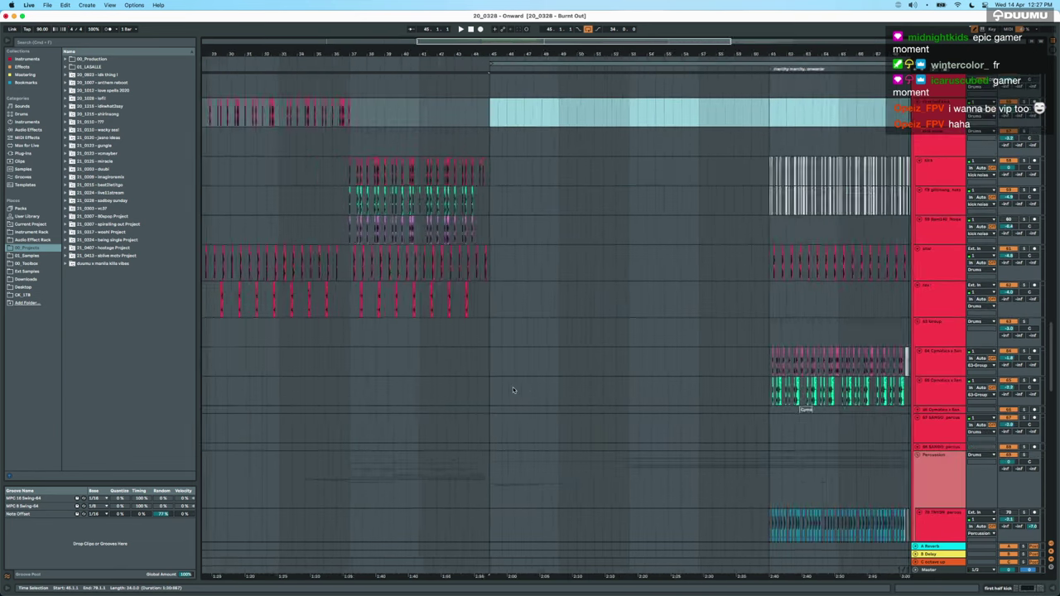
Place the insert marker at 44.1.1 on the Percussion group and view the chime, transition and FX tracks beneath it.
scroll(513, 388, down, 3)
scroll(509, 367, down, 4)
click(485, 375)
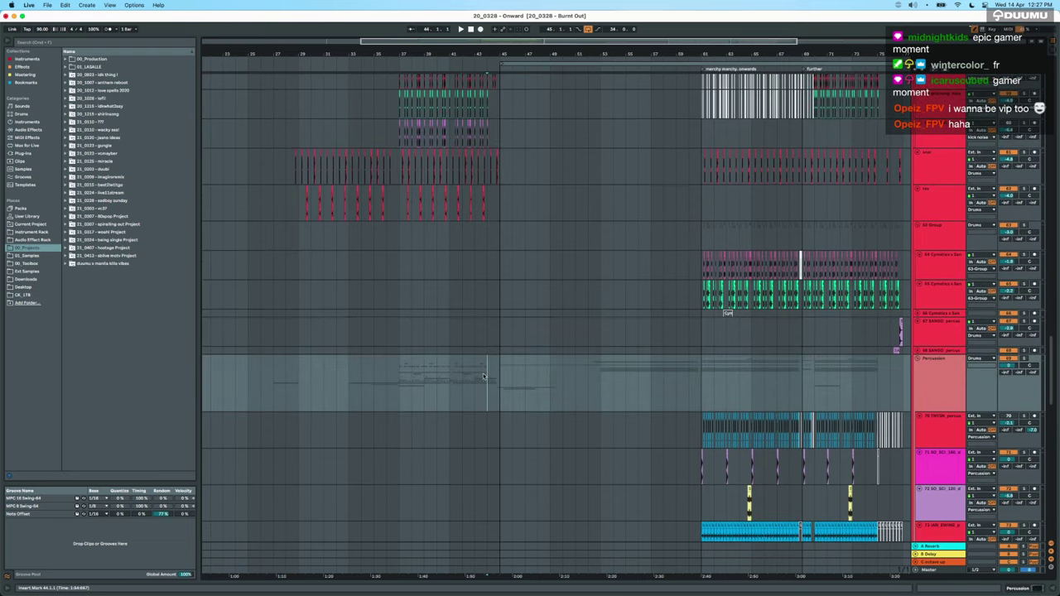
scroll(485, 377, down, 5)
scroll(485, 377, right, 2)
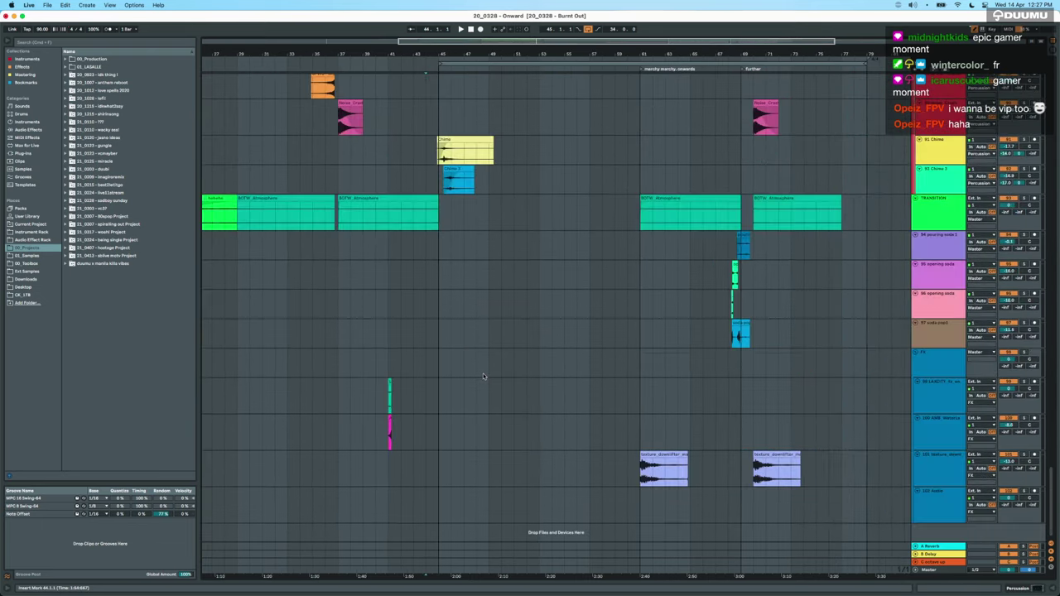
Switch to the Finder window and go back up to the Duumu folder inside 00_Music.
scroll(483, 373, up, 3)
scroll(483, 373, up, 5)
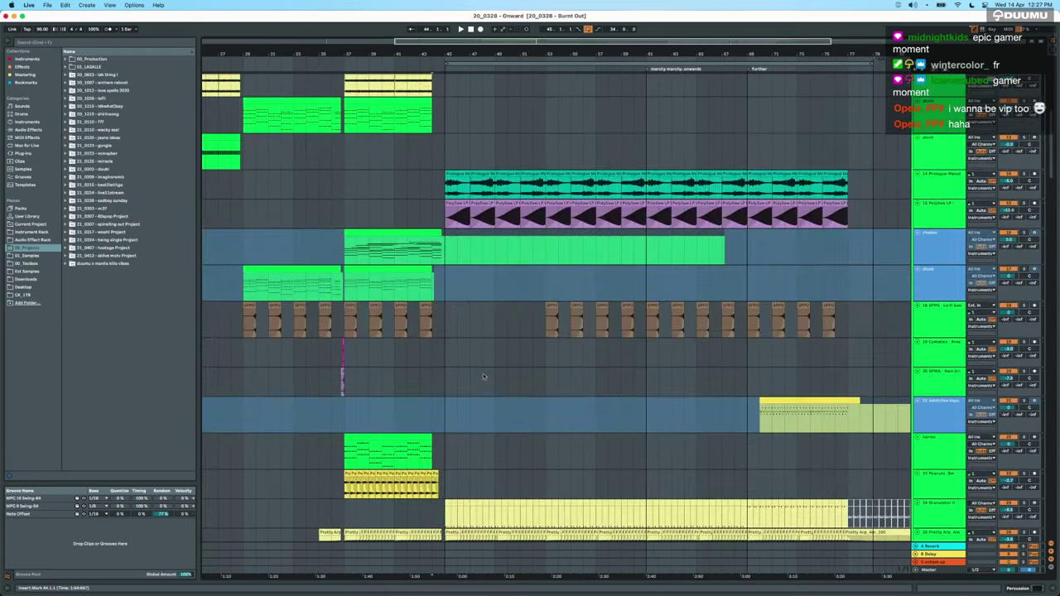
key(ctrl+Up)
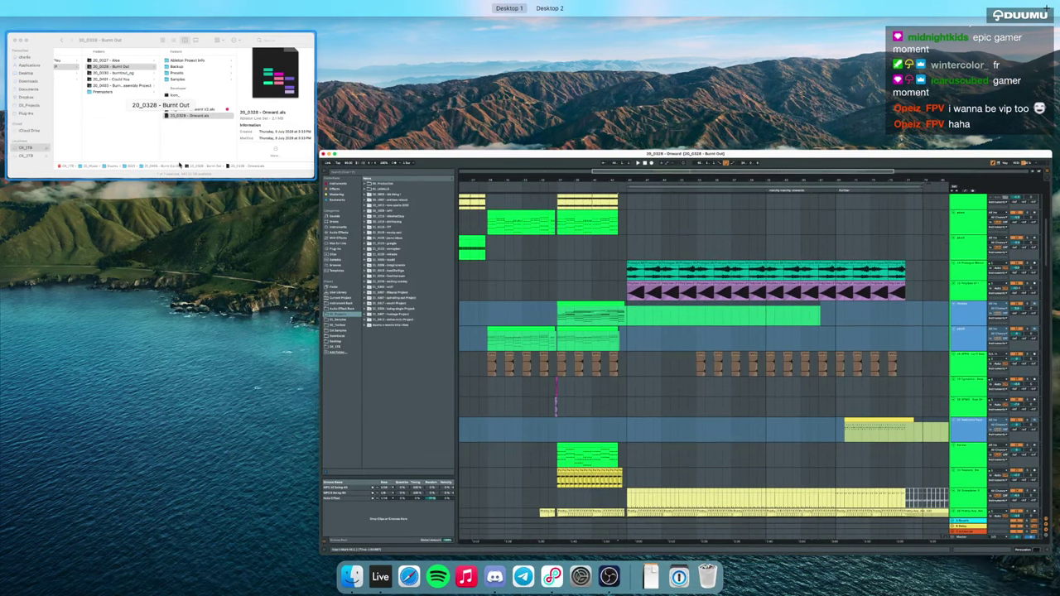
click(274, 140)
click(349, 234)
key(Left)
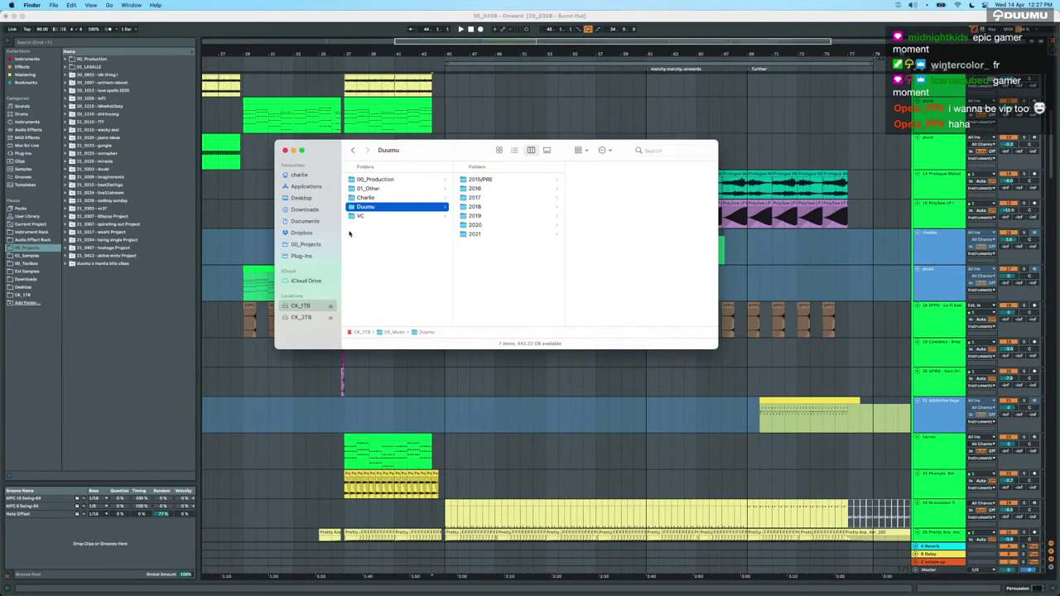
Browse the CK_1TB drive to 00_Releases, 01_Duumu, 2021 and open the 02 Burnt Out EP folder.
key(Up)
key(Up)
key(Up)
key(Down)
key(Left)
key(Down)
key(Right)
key(Down)
key(Right)
key(Down)
key(Down)
key(Down)
key(Down)
key(Down)
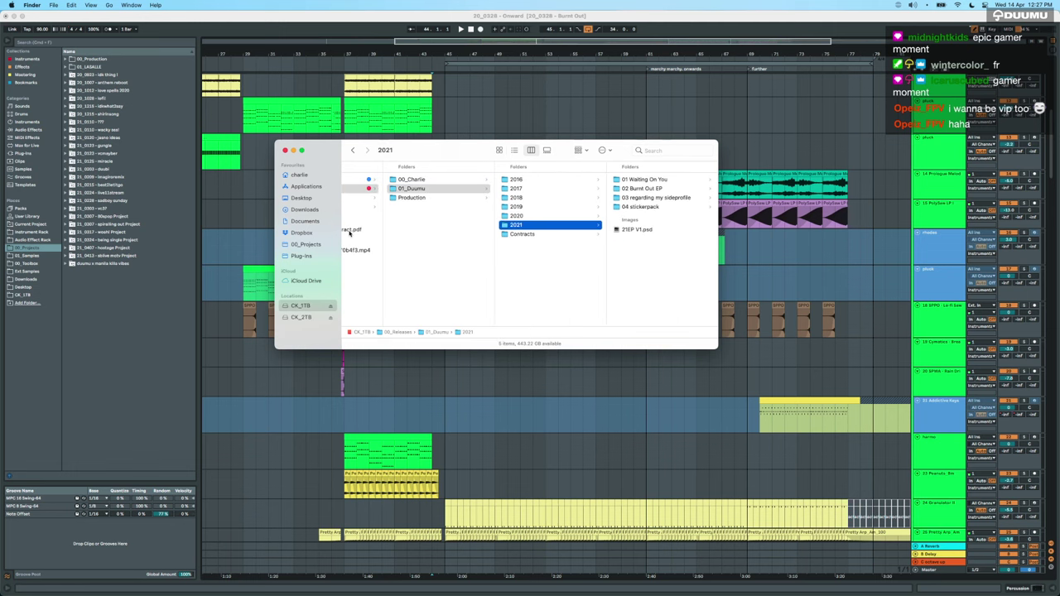
key(Right)
key(Down)
key(Right)
Preview the audio file 03 Burnt Out.wav, listening from around 02:12, and close the preview.
key(Down)
key(Down)
key(Down)
key(Down)
key(Down)
key(Down)
key(Down)
key(Down)
key(Down)
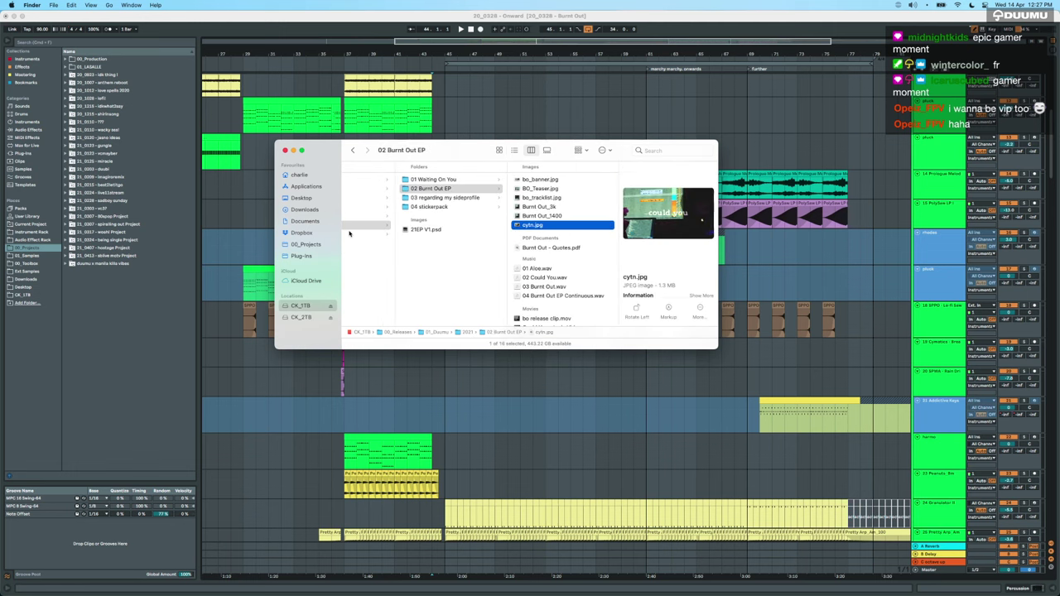
key(space)
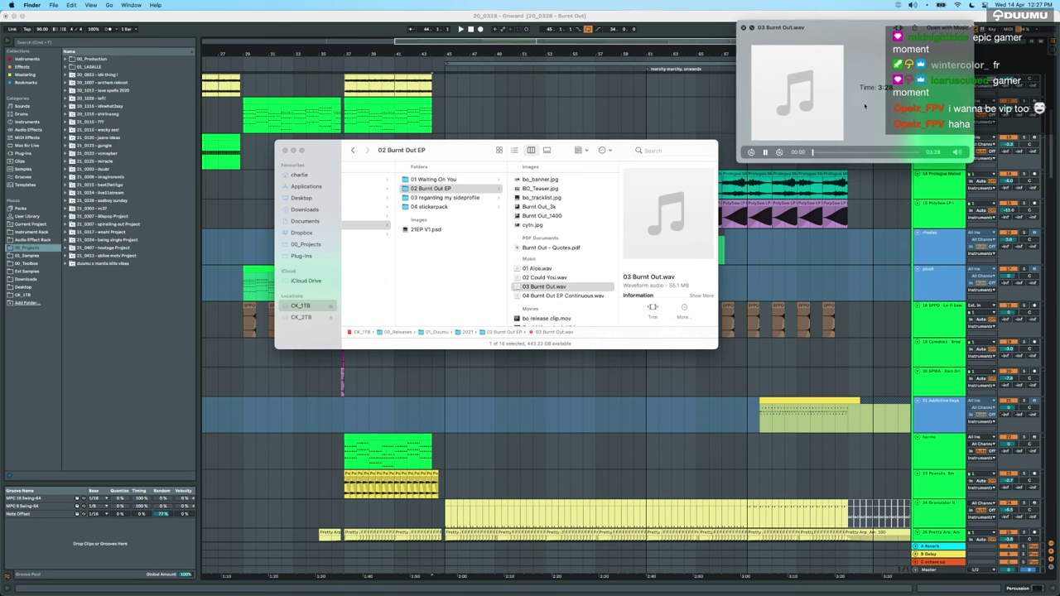
drag(833, 52, 545, 163)
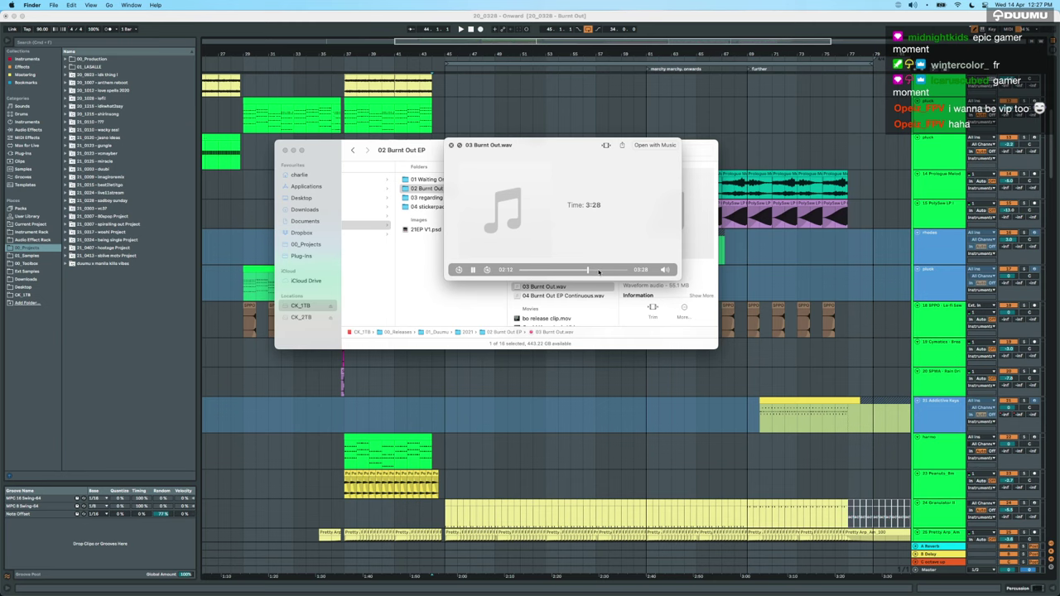
key(space)
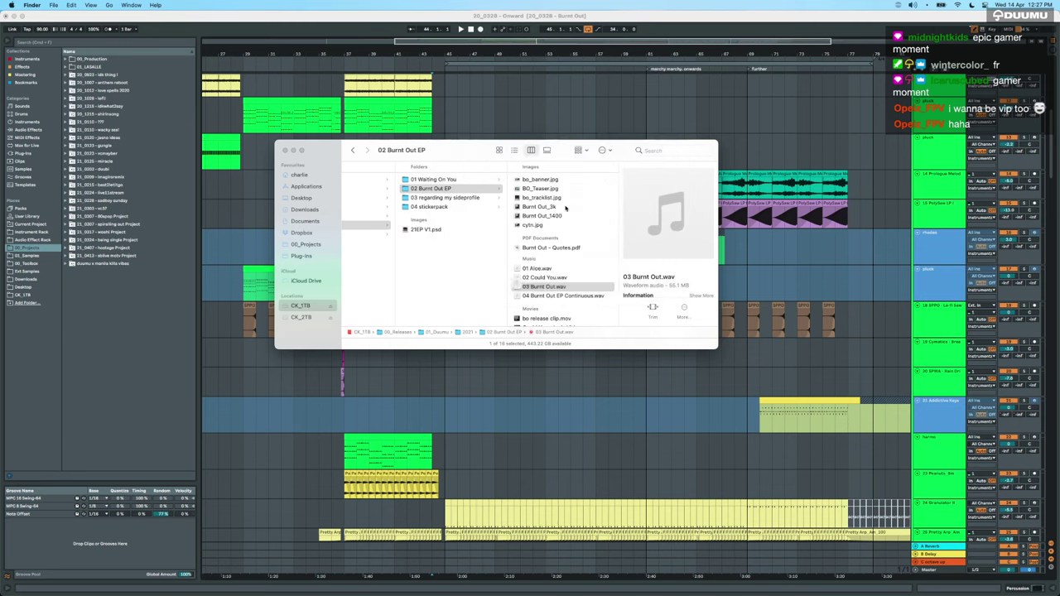
Return to the Live project, turn off the arrangement loop, and start playback from bar 44.
click(468, 391)
scroll(469, 391, down, 2)
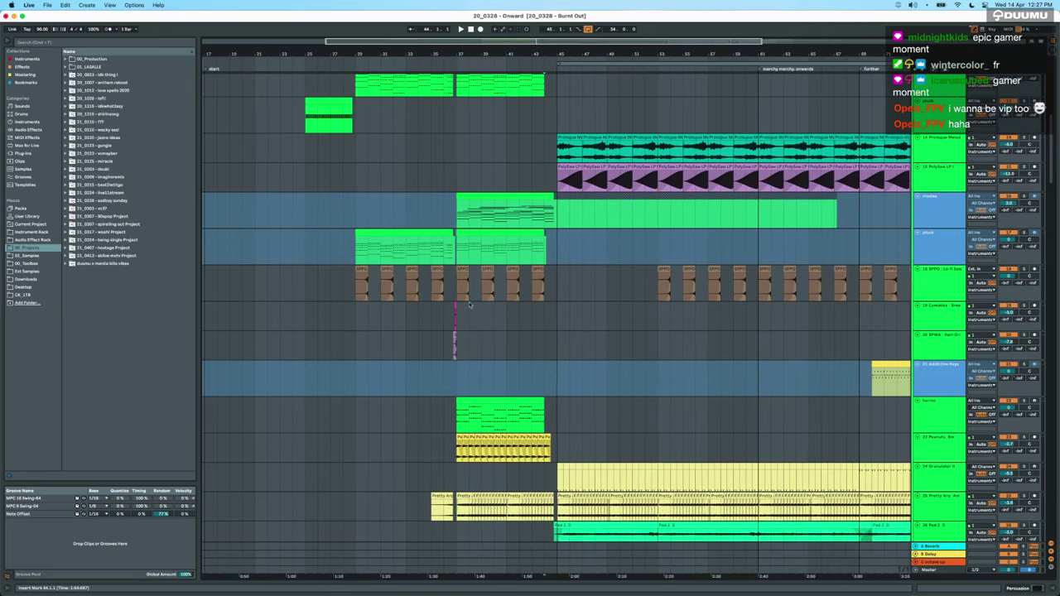
scroll(533, 389, right, 3)
scroll(533, 389, down, 3)
scroll(533, 390, left, 2)
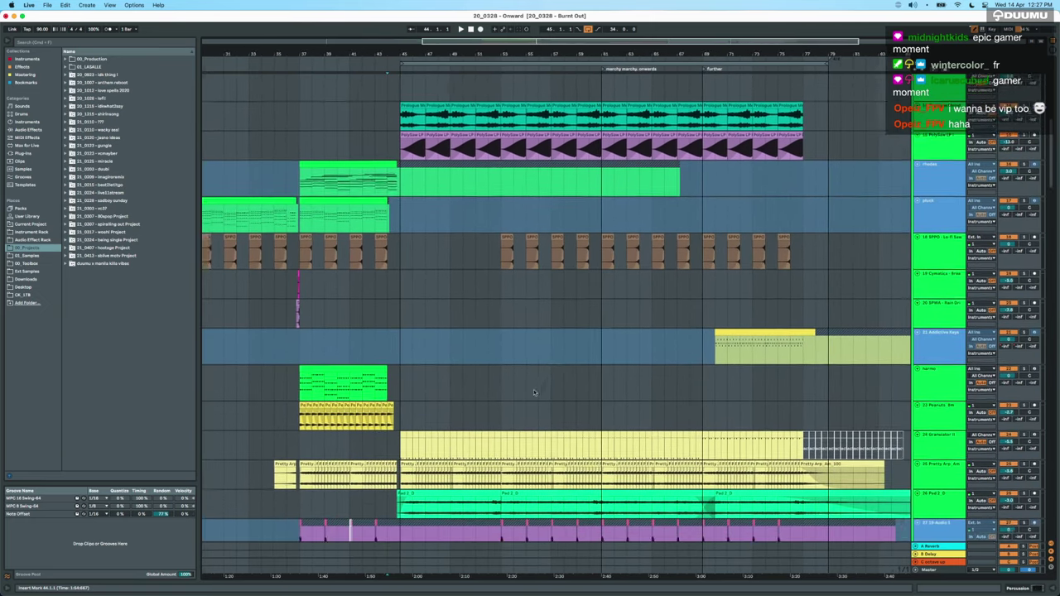
key(super+l)
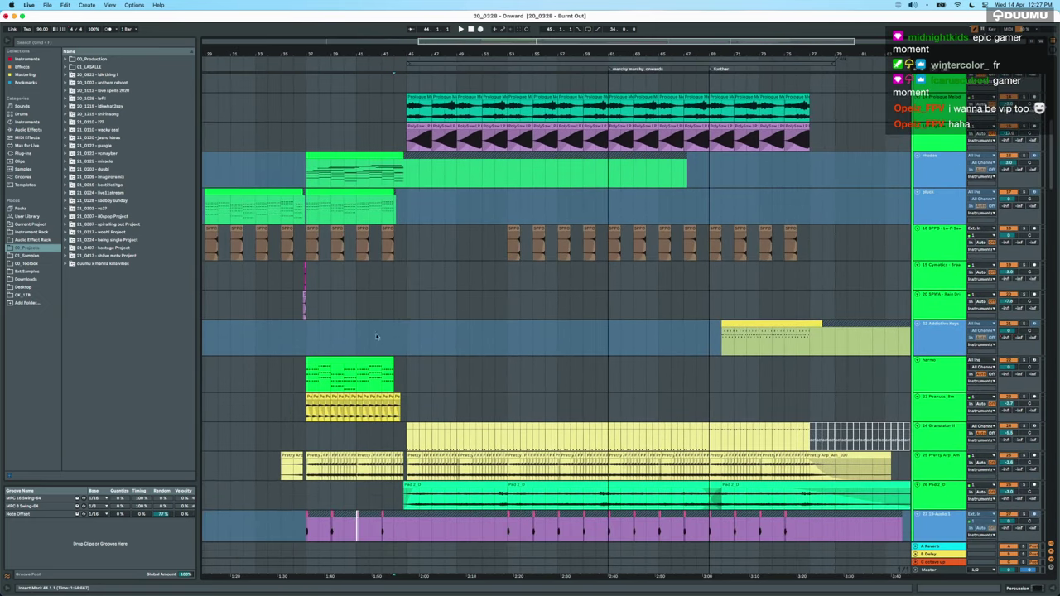
scroll(393, 333, up, 5)
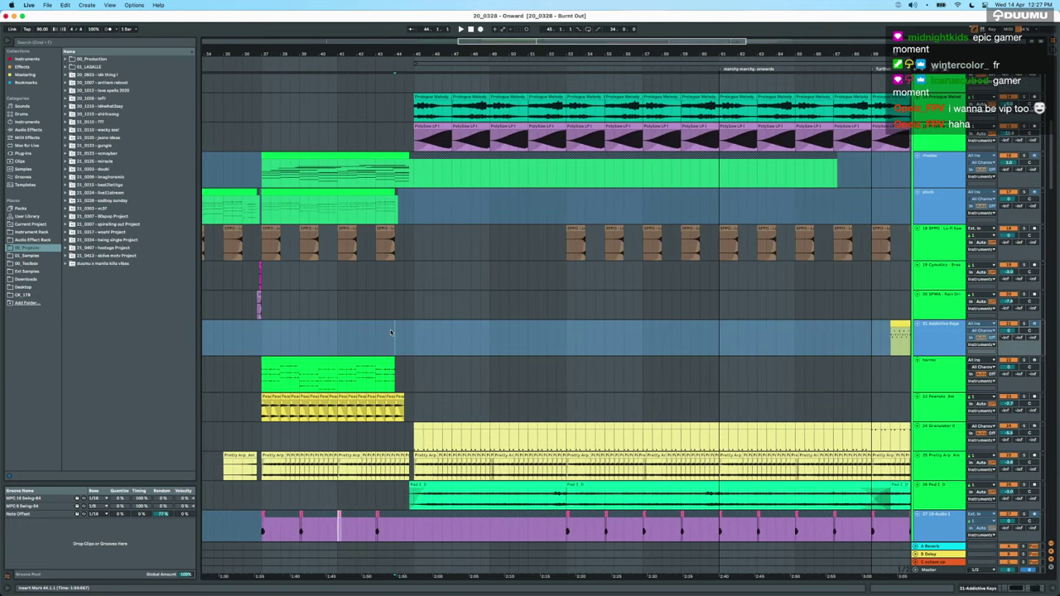
scroll(388, 333, down, 5)
scroll(388, 333, up, 2)
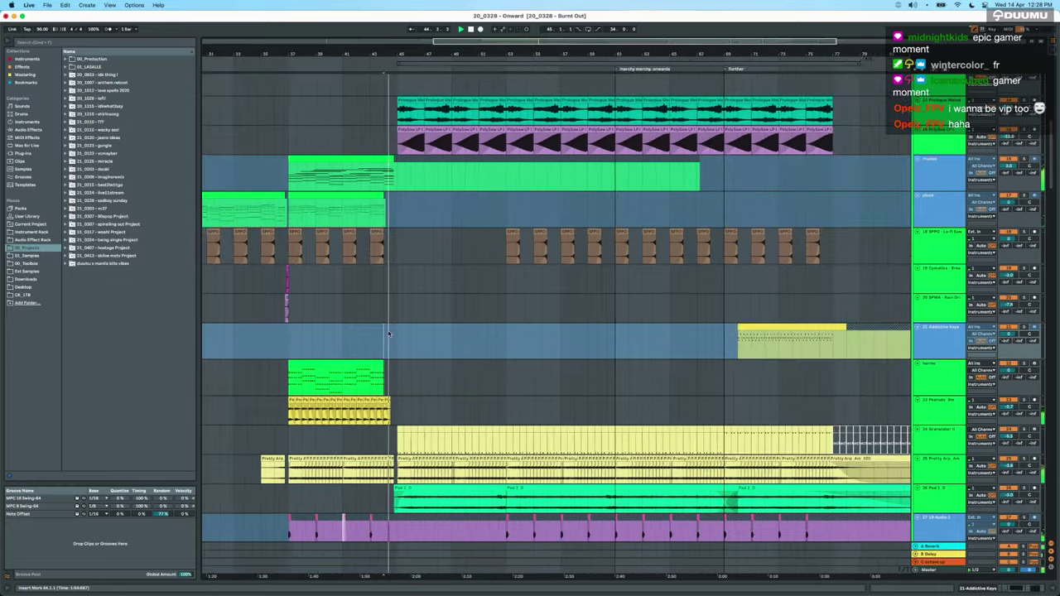
Look through the instrument, bass, drum and percussion tracks while the song plays from bar 45 towards the "marchy marchy, onwards" section.
scroll(537, 347, up, 3)
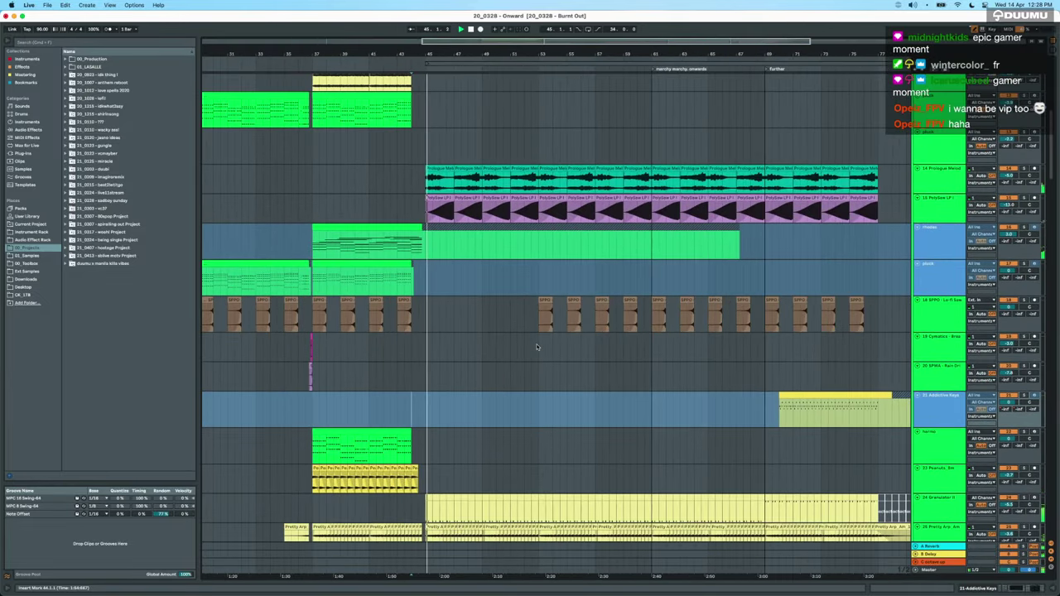
scroll(536, 347, down, 8)
scroll(537, 347, down, 10)
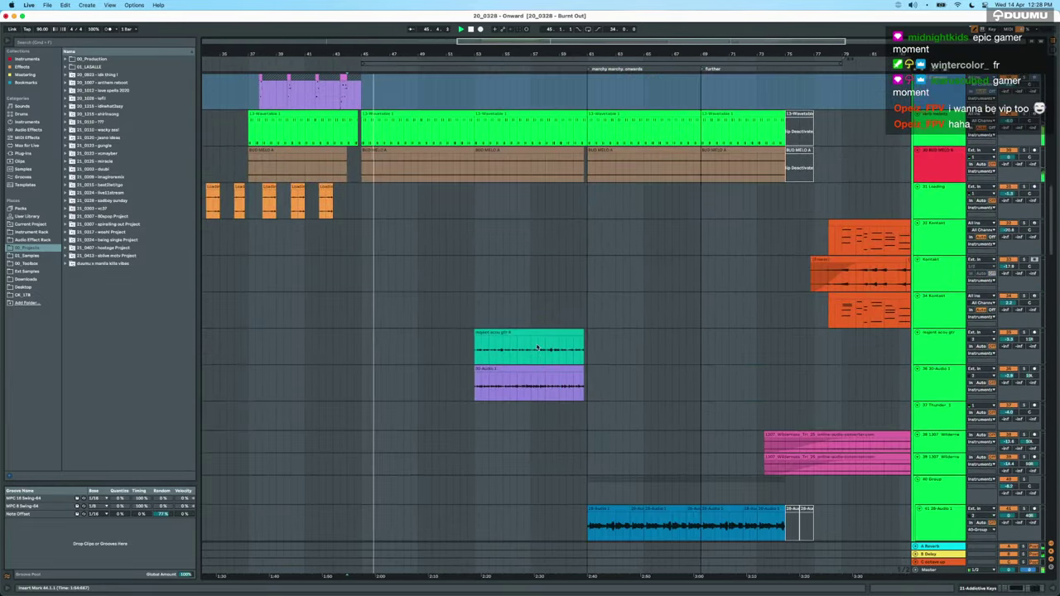
scroll(537, 347, down, 6)
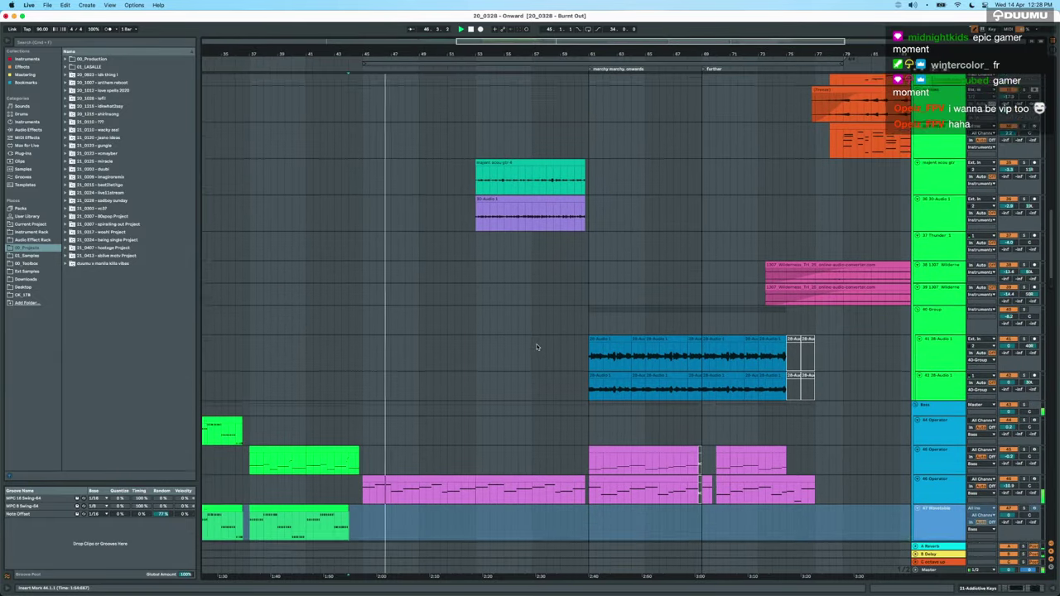
scroll(537, 347, down, 12)
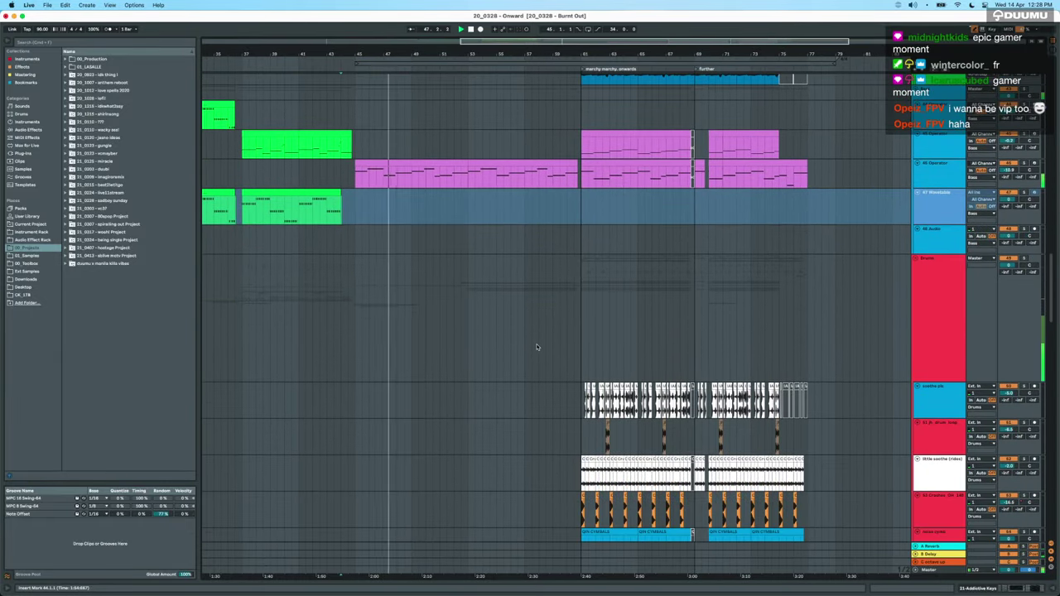
scroll(537, 347, up, 15)
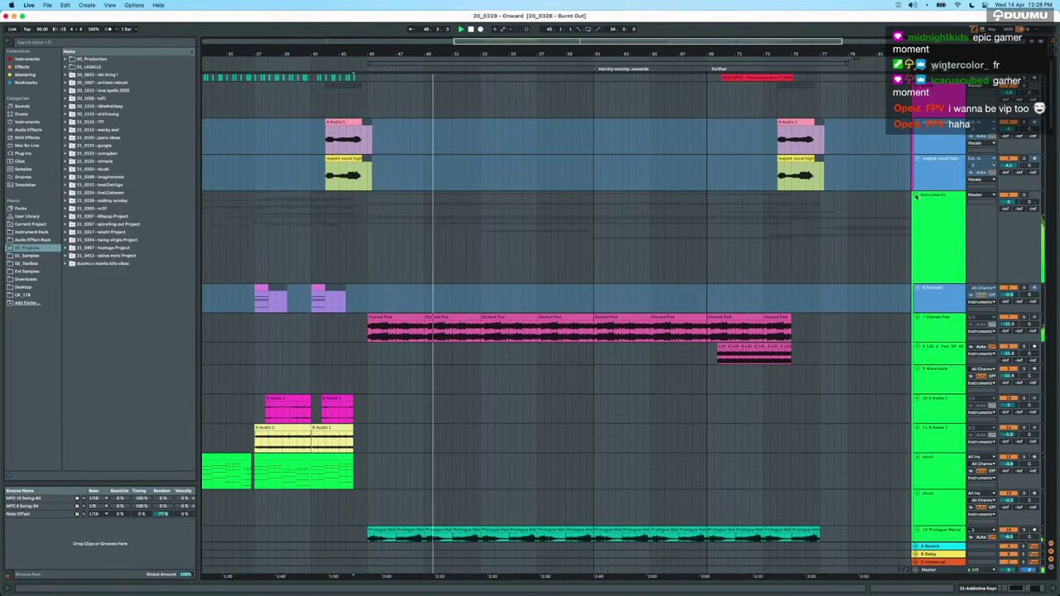
scroll(625, 396, down, 10)
scroll(625, 396, down, 5)
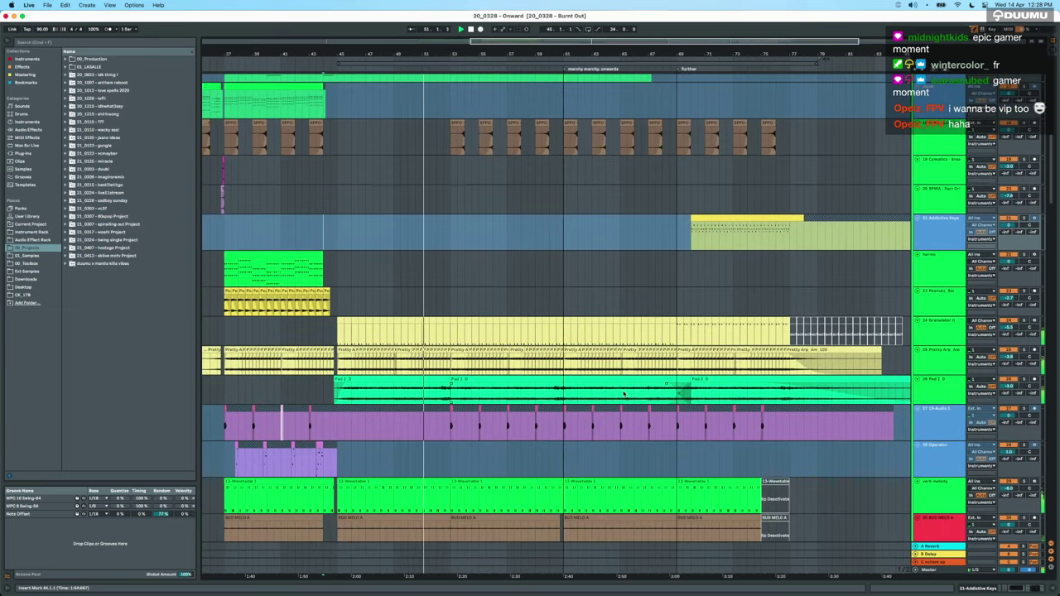
scroll(624, 393, down, 15)
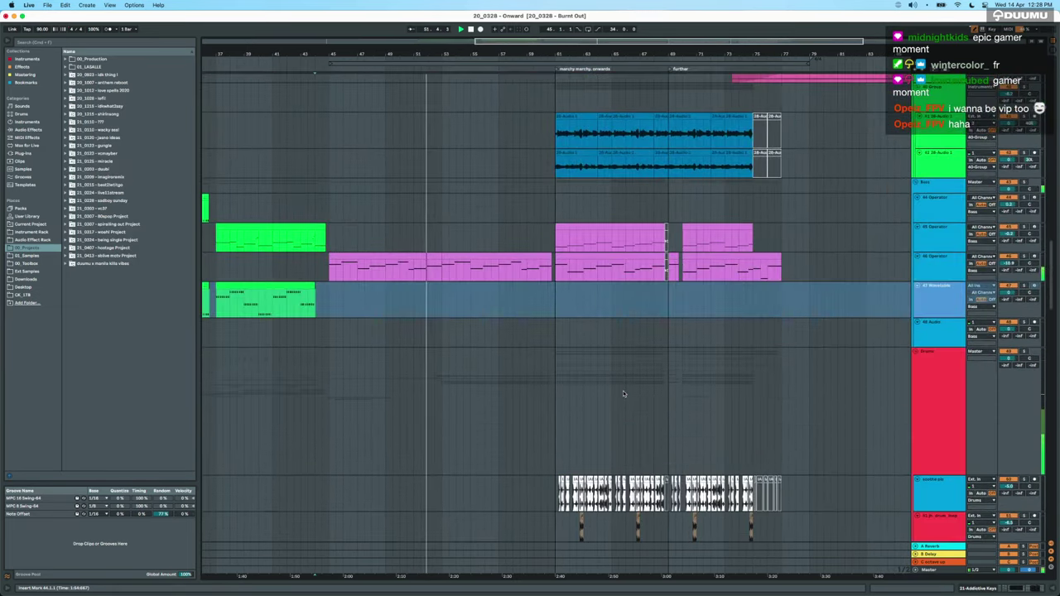
scroll(623, 390, down, 15)
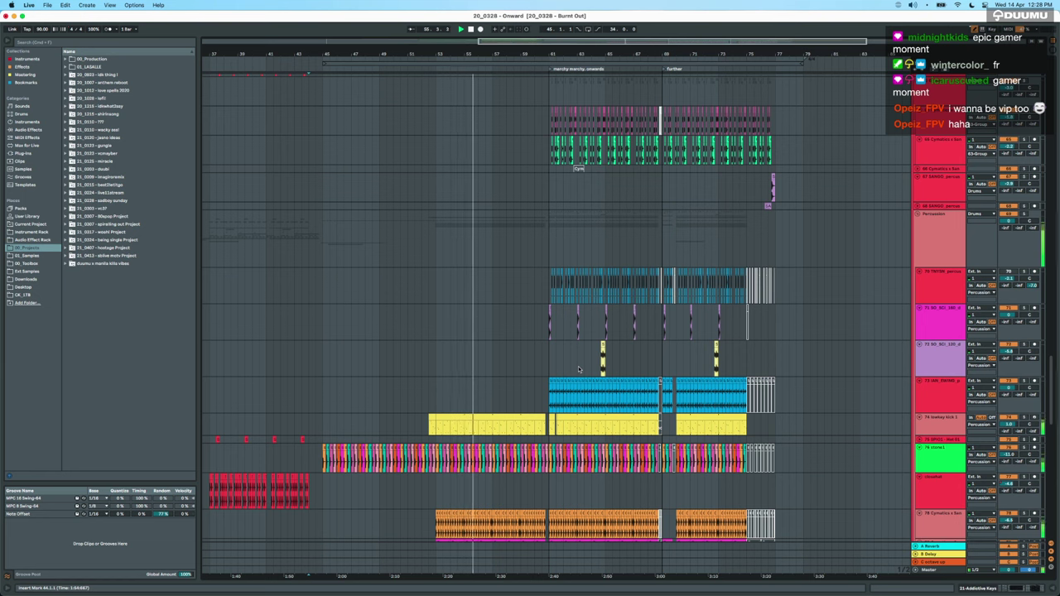
scroll(521, 360, up, 3)
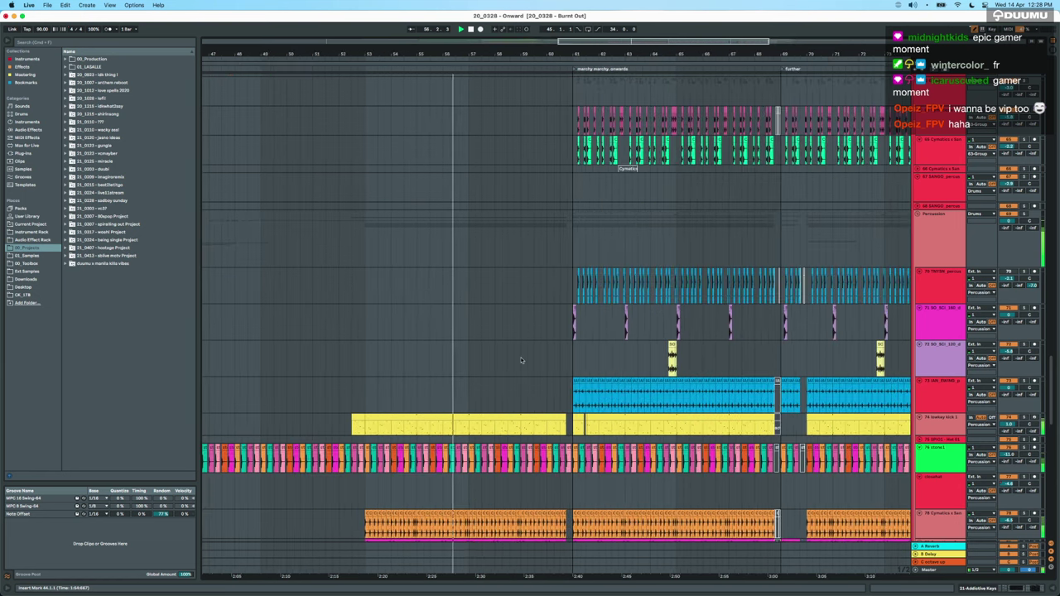
scroll(521, 360, down, 3)
scroll(521, 361, up, 8)
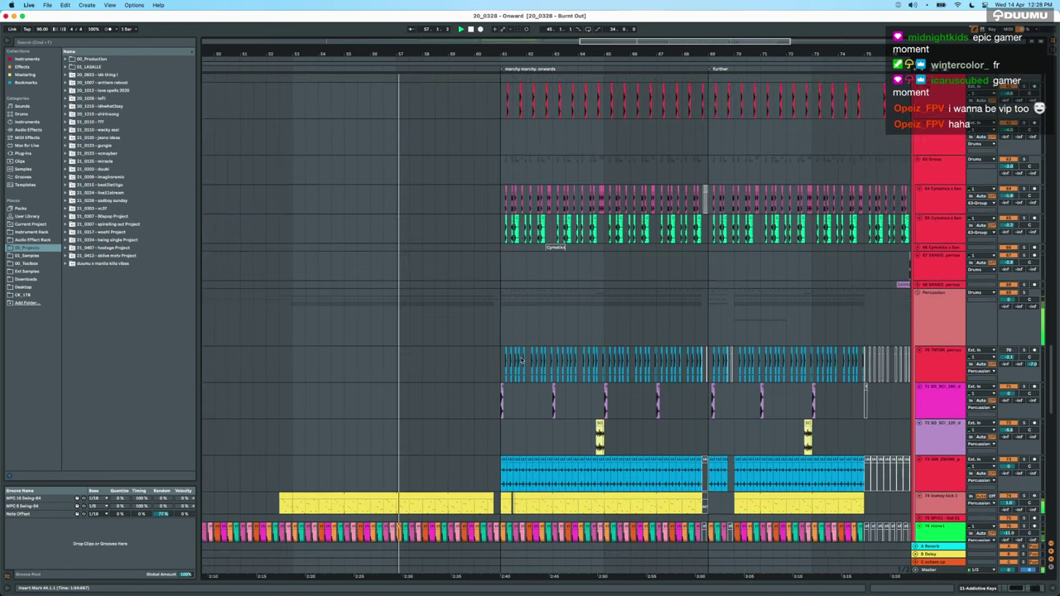
scroll(521, 360, up, 8)
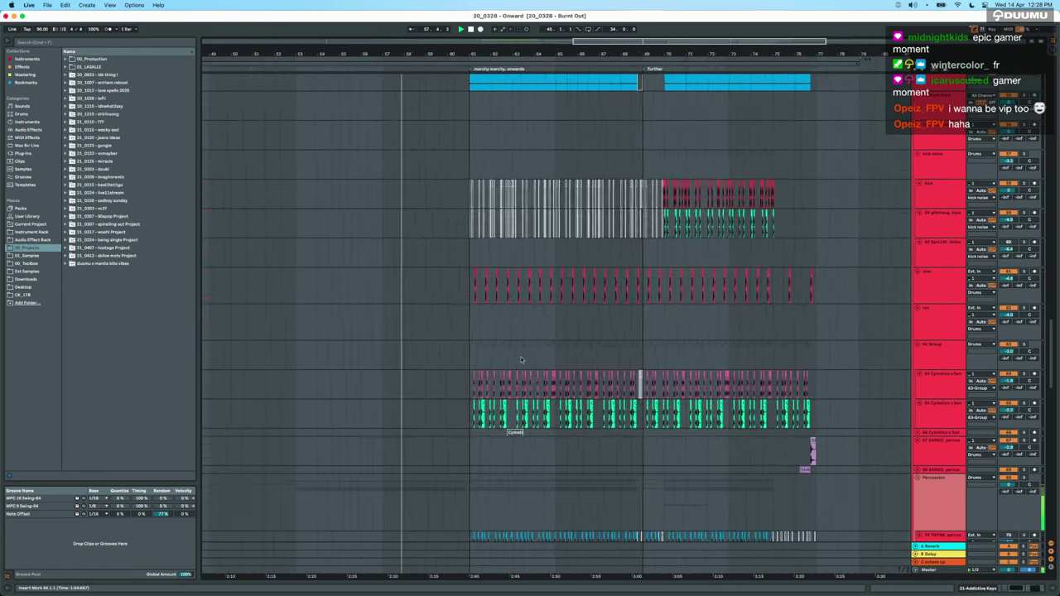
scroll(640, 362, down, 15)
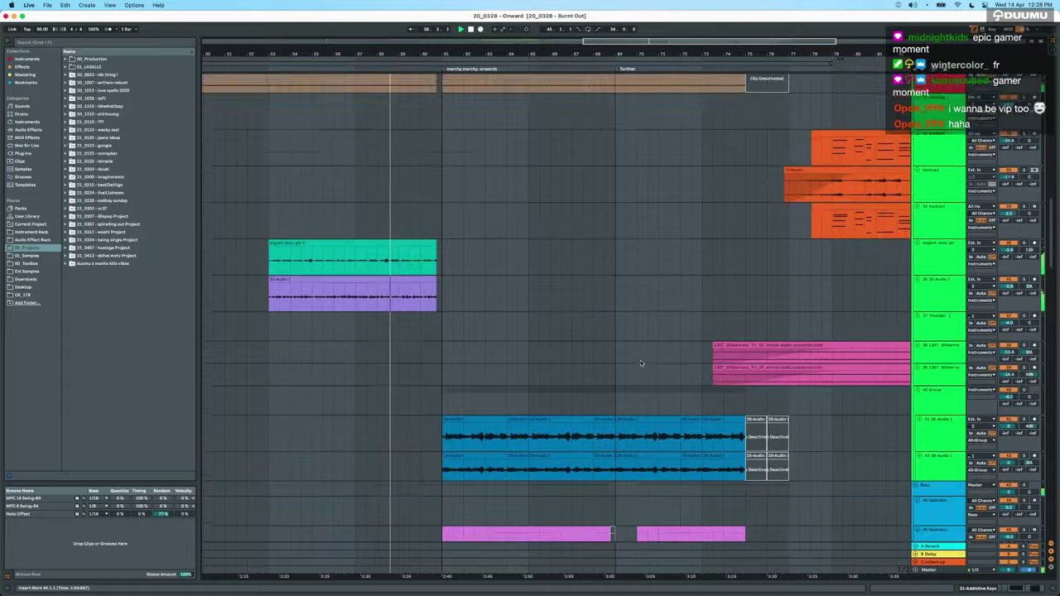
Select the time range over the pouring soda, opening soda and neighbouring effect clips around the "further" marker.
scroll(618, 368, up, 6)
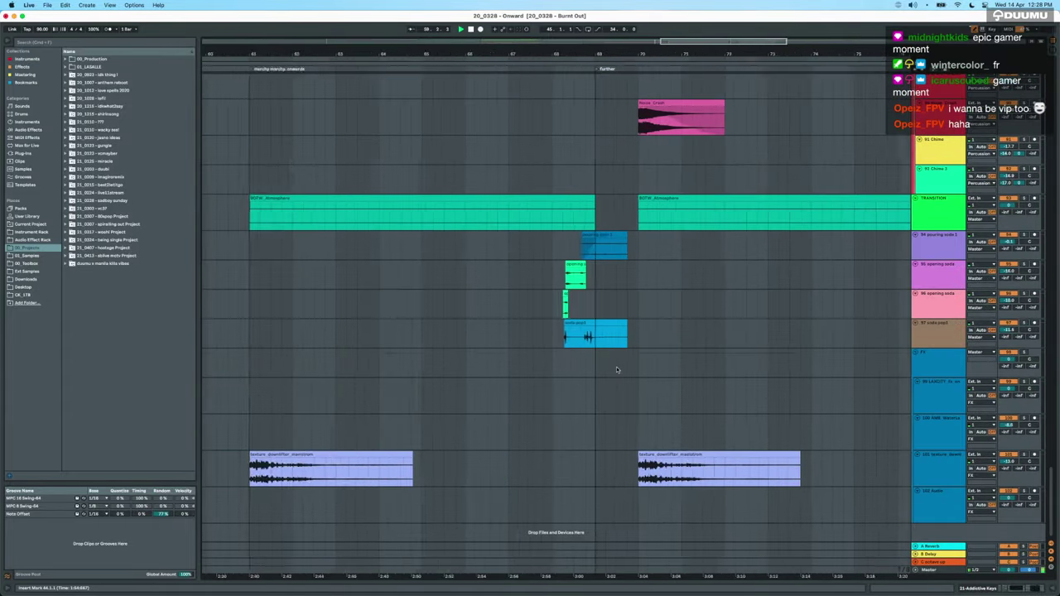
drag(504, 334, 682, 247)
scroll(543, 274, down, 5)
scroll(543, 274, up, 12)
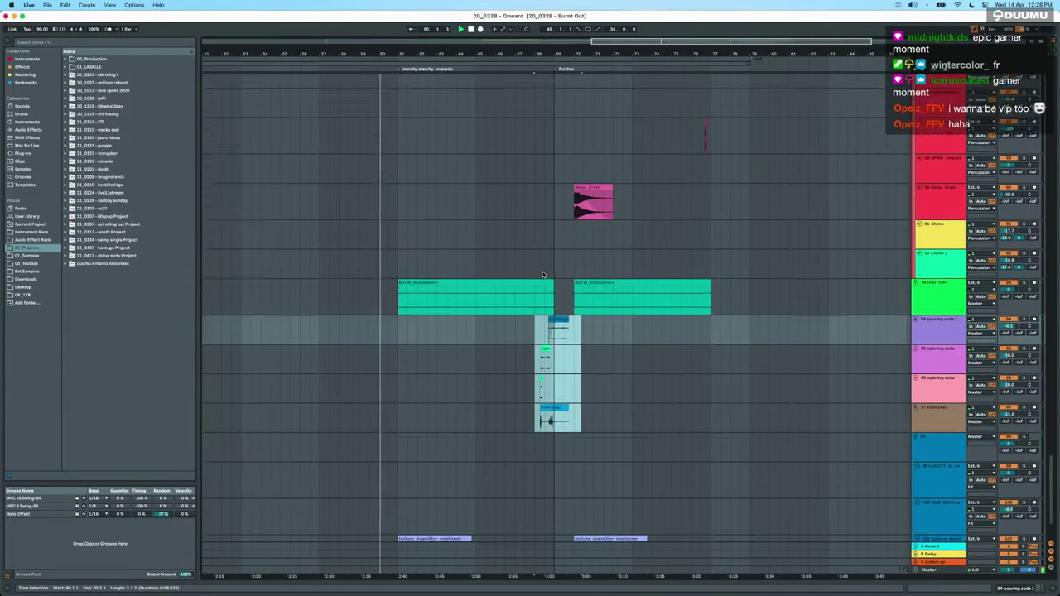
Examine the percussion, snare, kick and cymbal tracks during playback of the "marchy marchy, onwards" section.
scroll(550, 361, up, 3)
scroll(552, 365, up, 5)
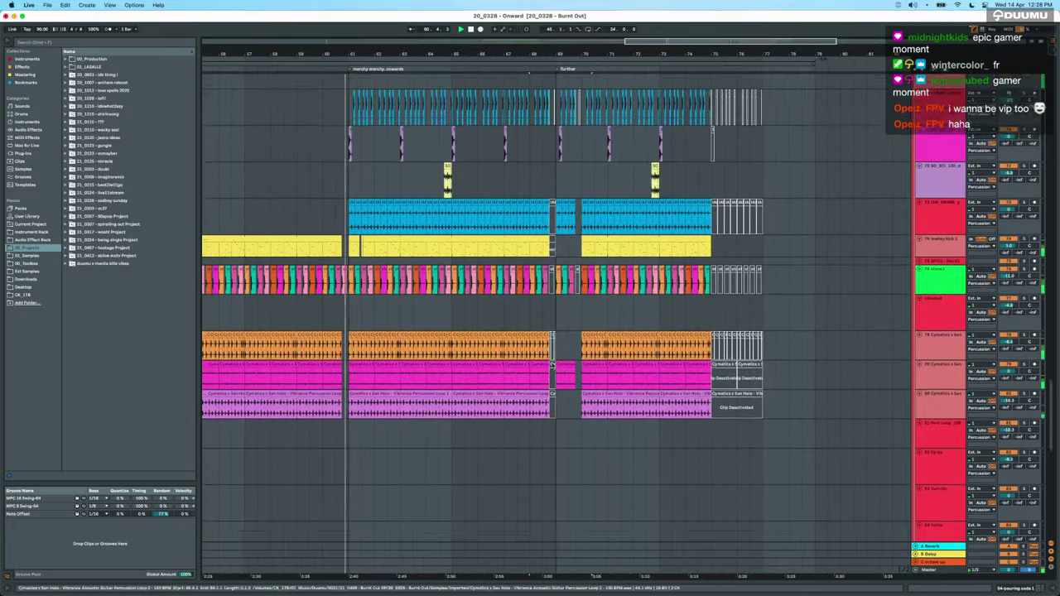
scroll(460, 328, up, 10)
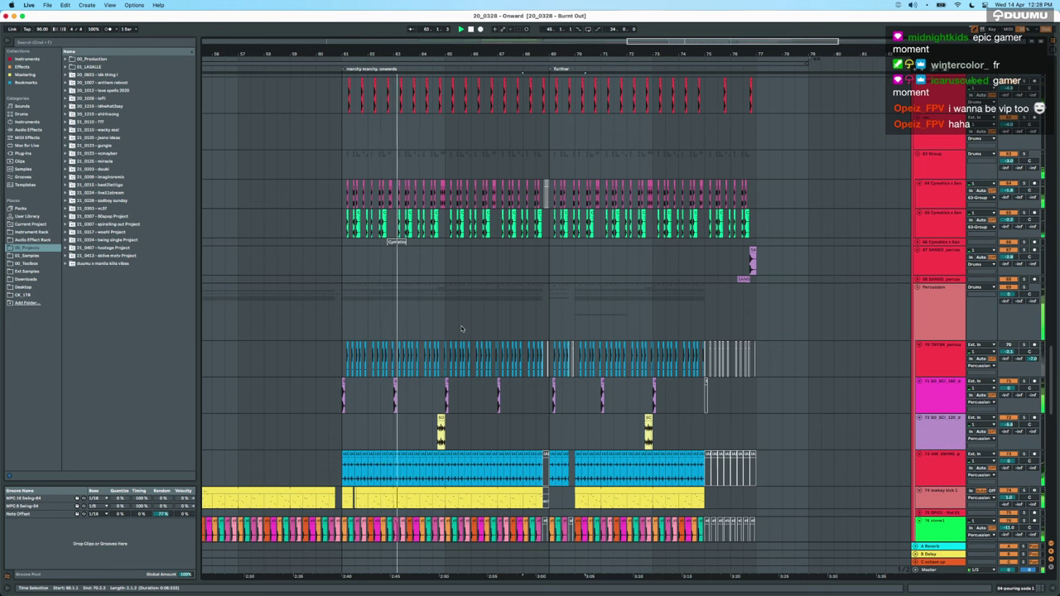
scroll(462, 329, up, 10)
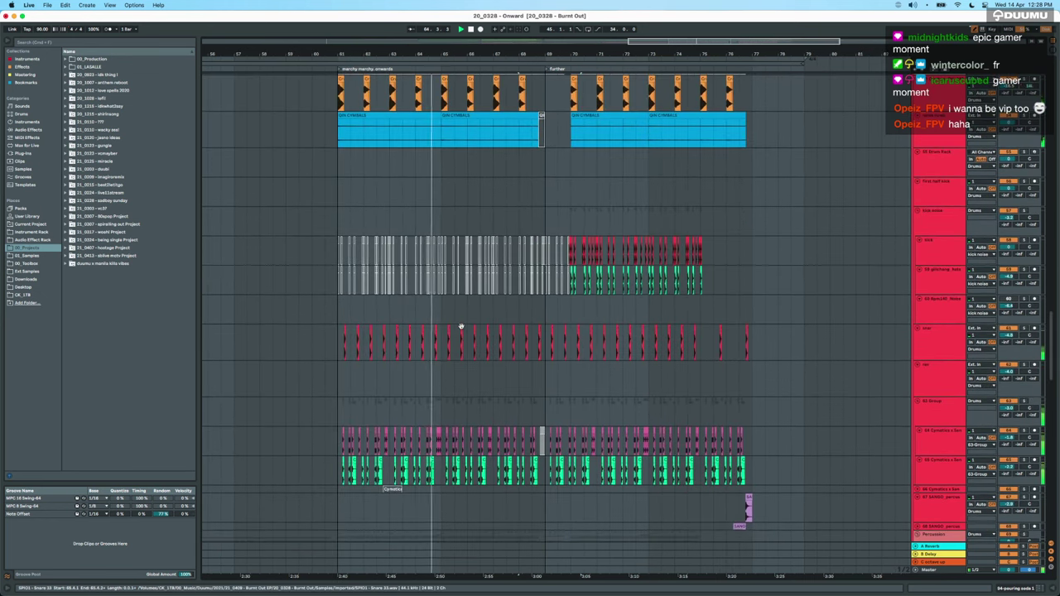
scroll(462, 328, up, 8)
scroll(462, 329, up, 10)
scroll(461, 329, up, 1)
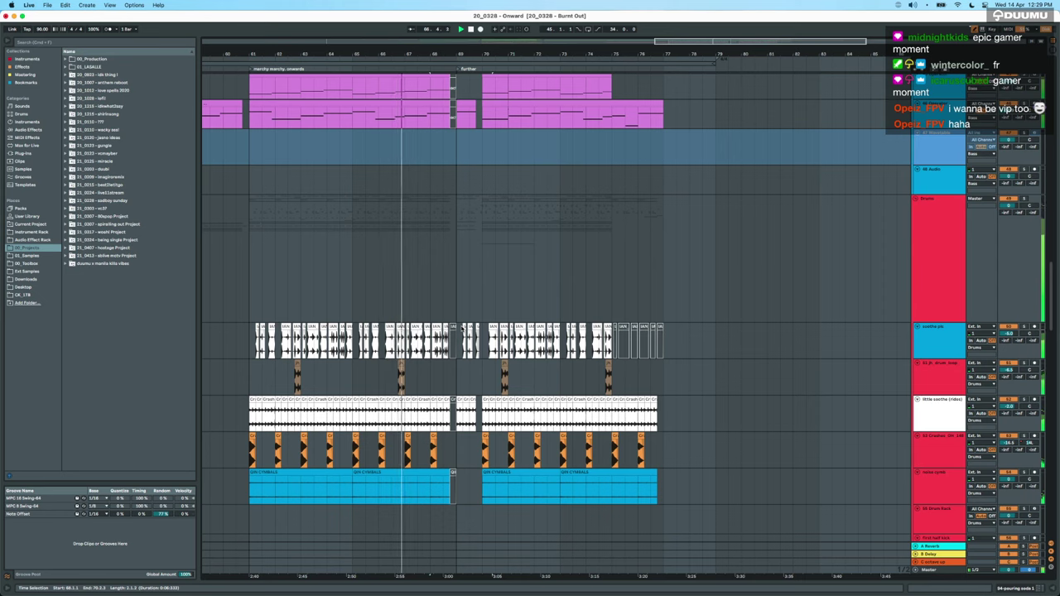
scroll(486, 400, up, 2)
scroll(487, 403, down, 3)
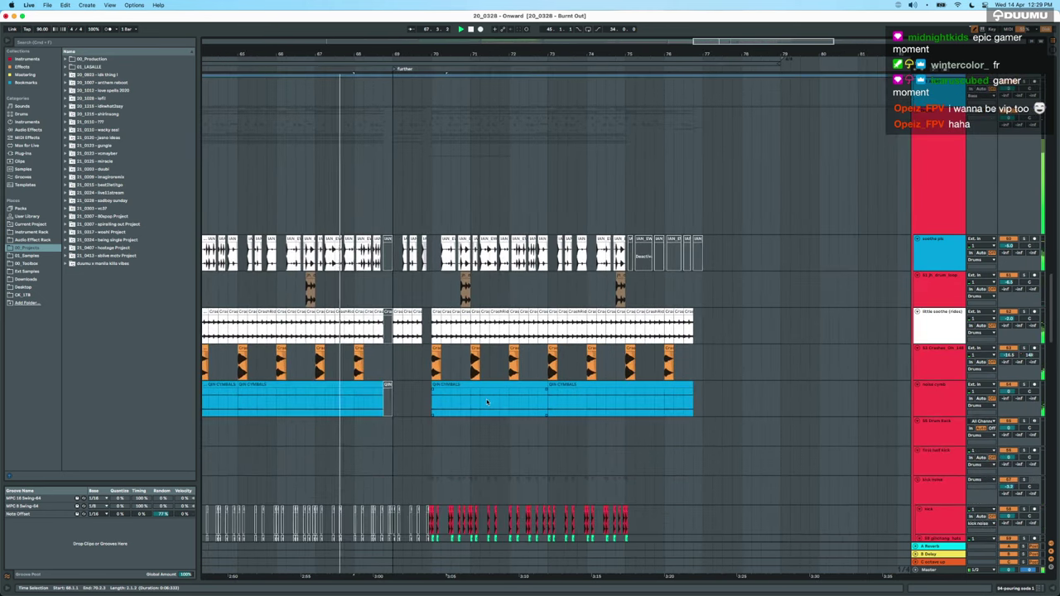
Inspect the selected soda effect clips up close as the "further" break plays, and return to the percussion loop tracks.
scroll(487, 403, down, 8)
scroll(486, 402, down, 15)
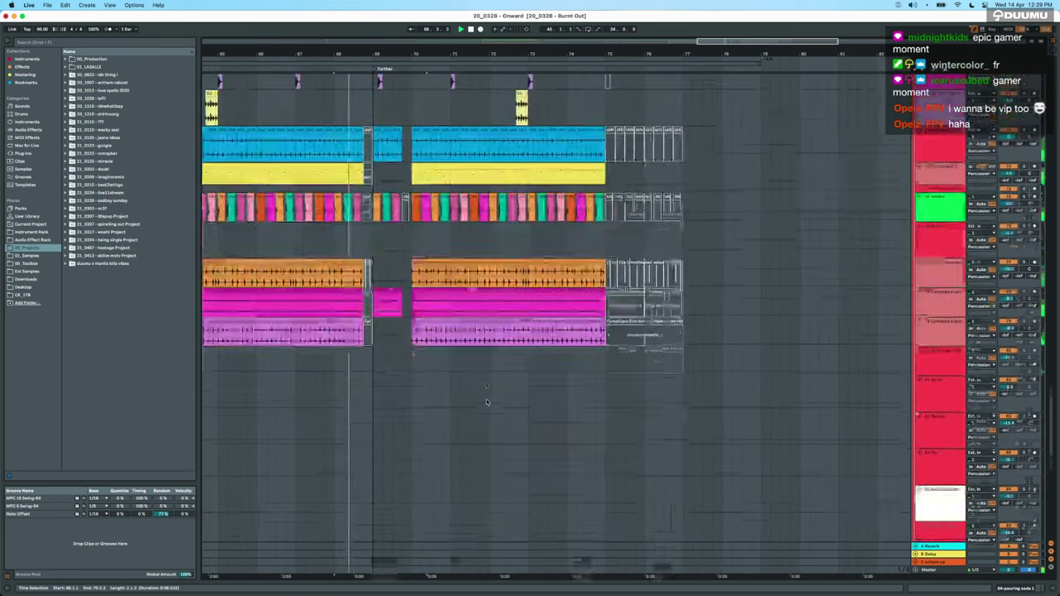
ctrl+scroll(414, 344, up, 3)
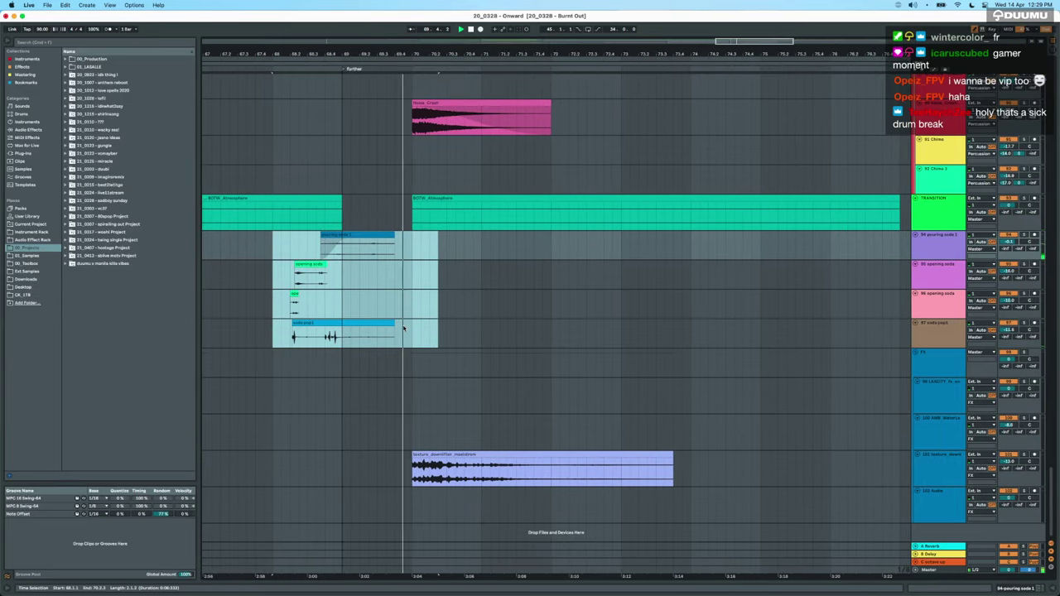
scroll(401, 289, up, 10)
super+scroll(402, 290, down, 3)
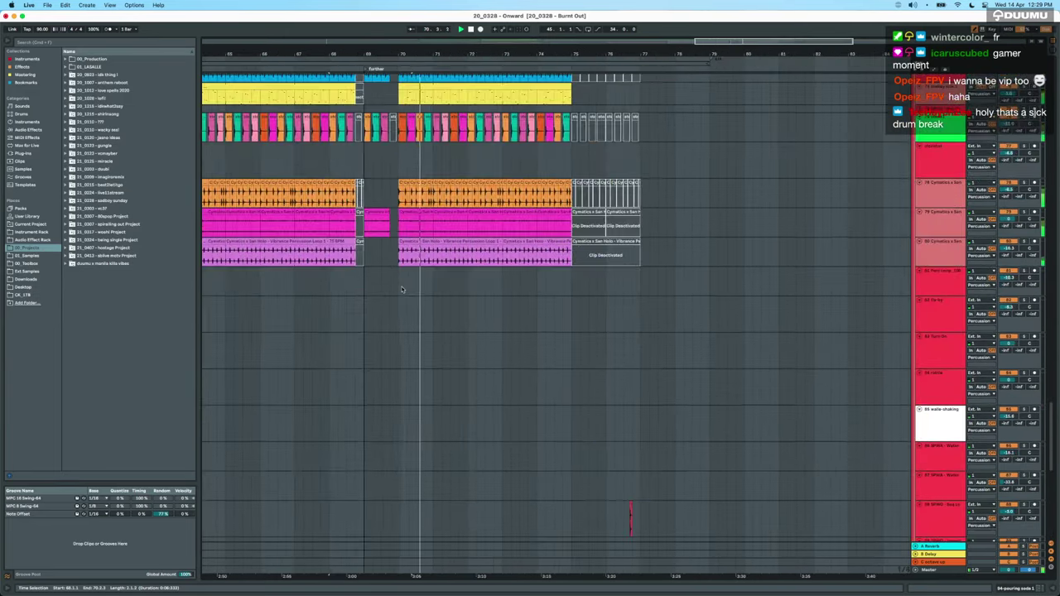
Look up through the percussion, drum, bass and instrument tracks while the song plays from bar 70 to bar 77.
scroll(401, 289, up, 4)
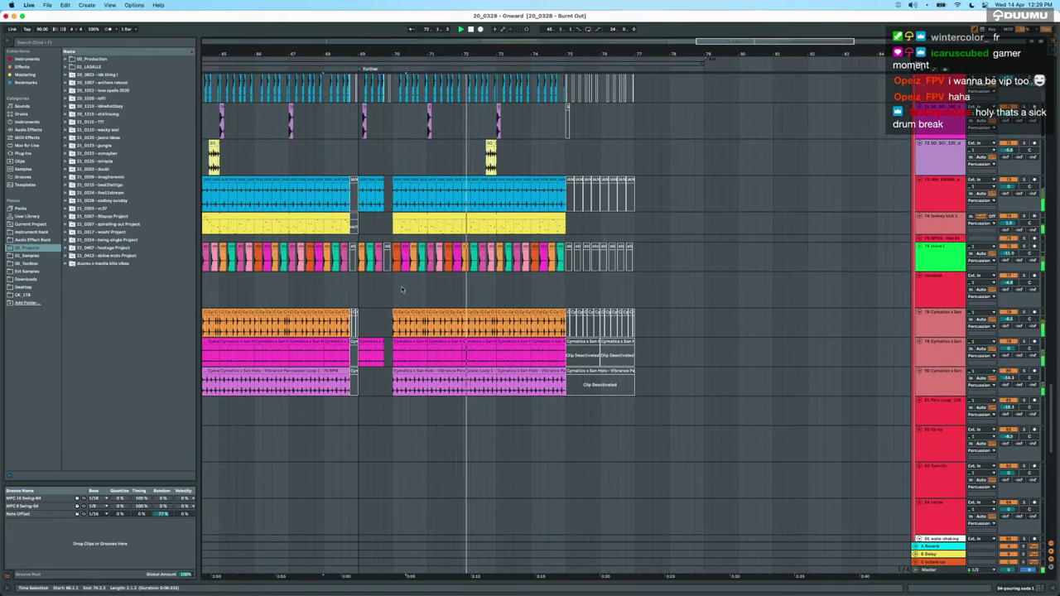
scroll(403, 289, up, 4)
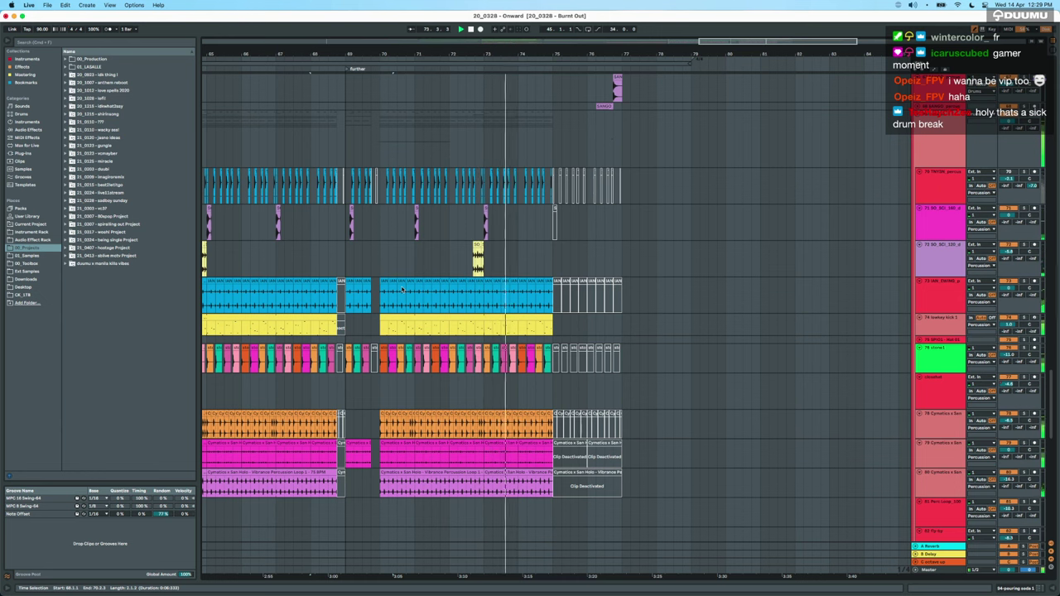
scroll(402, 289, up, 9)
scroll(527, 312, up, 20)
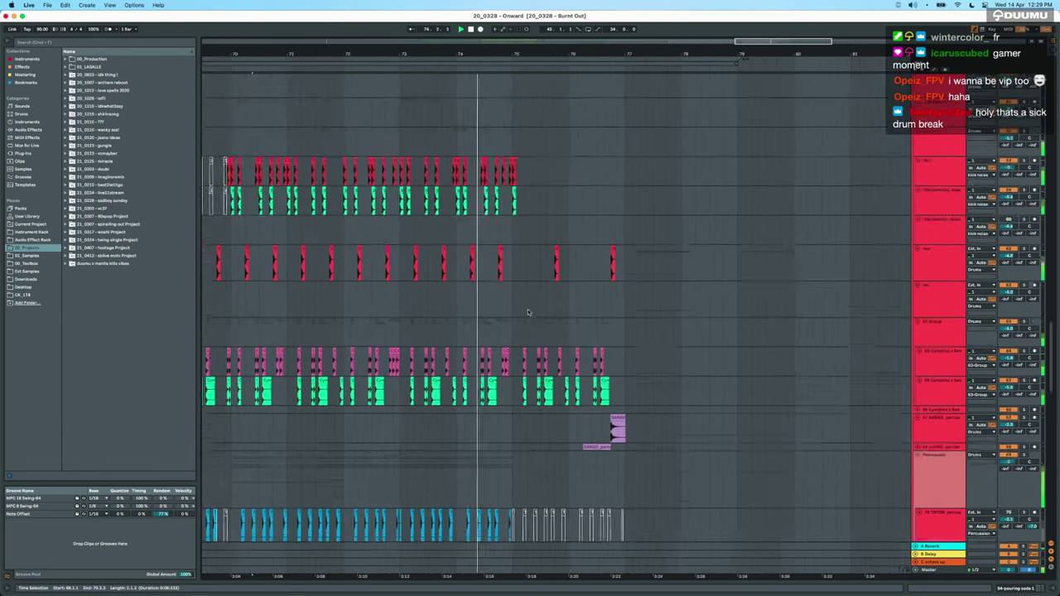
scroll(524, 324, up, 10)
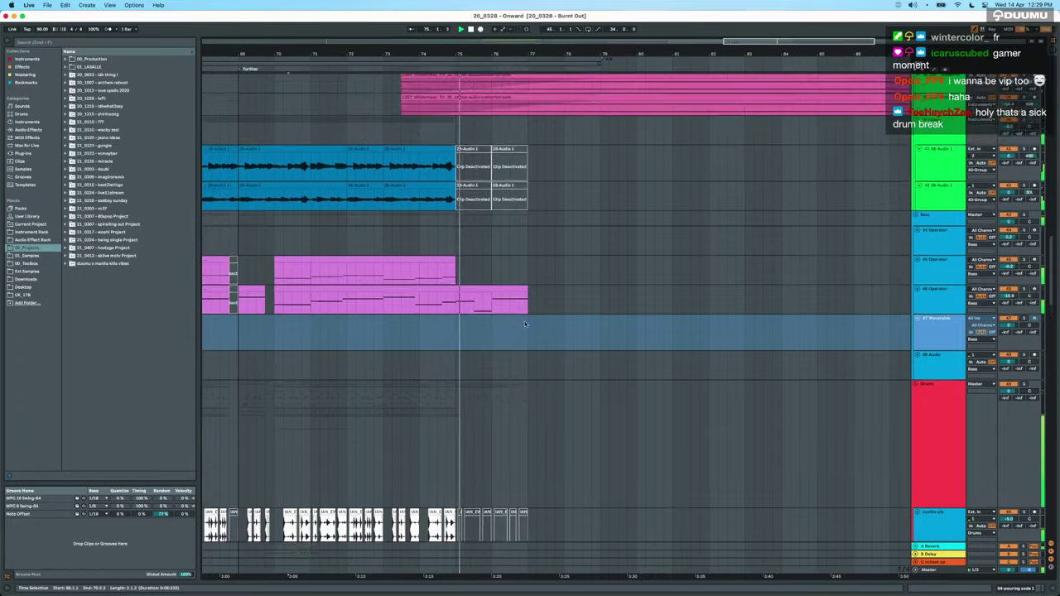
scroll(524, 324, up, 13)
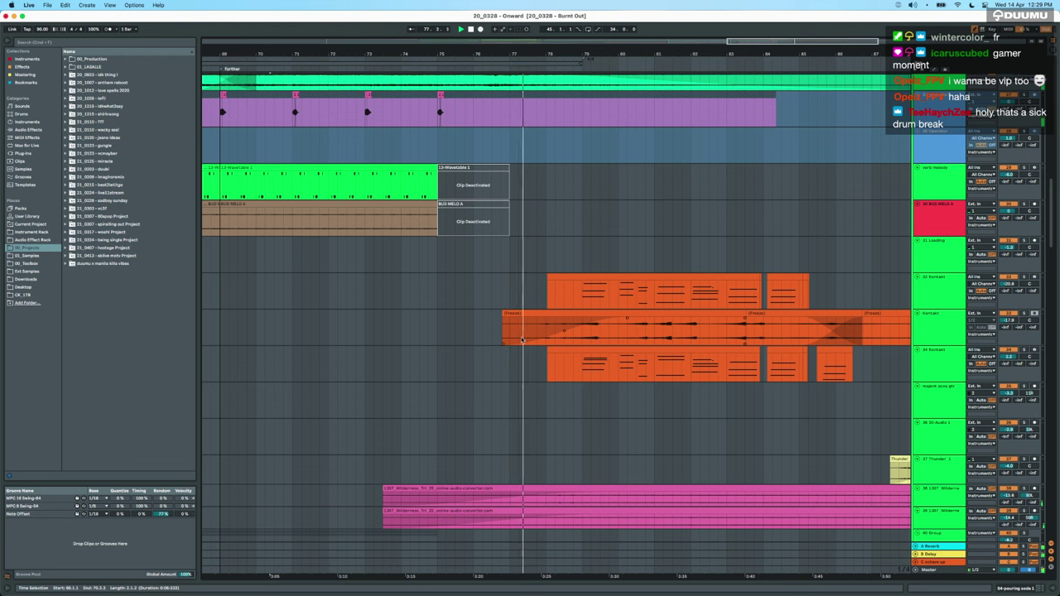
Follow the Kontakt and wilderness clips of the outro during playback up to bar 86, and stop the playback.
scroll(521, 340, right, 5)
scroll(522, 339, down, 2)
scroll(522, 338, right, 5)
scroll(522, 338, down, 2)
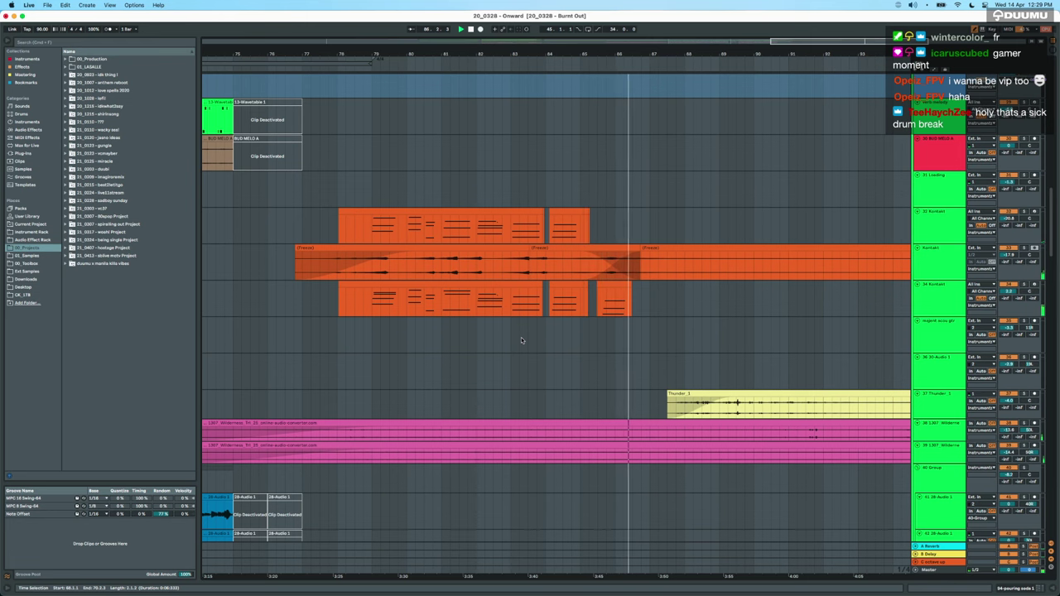
key(w)
key(space)
scroll(772, 360, up, 5)
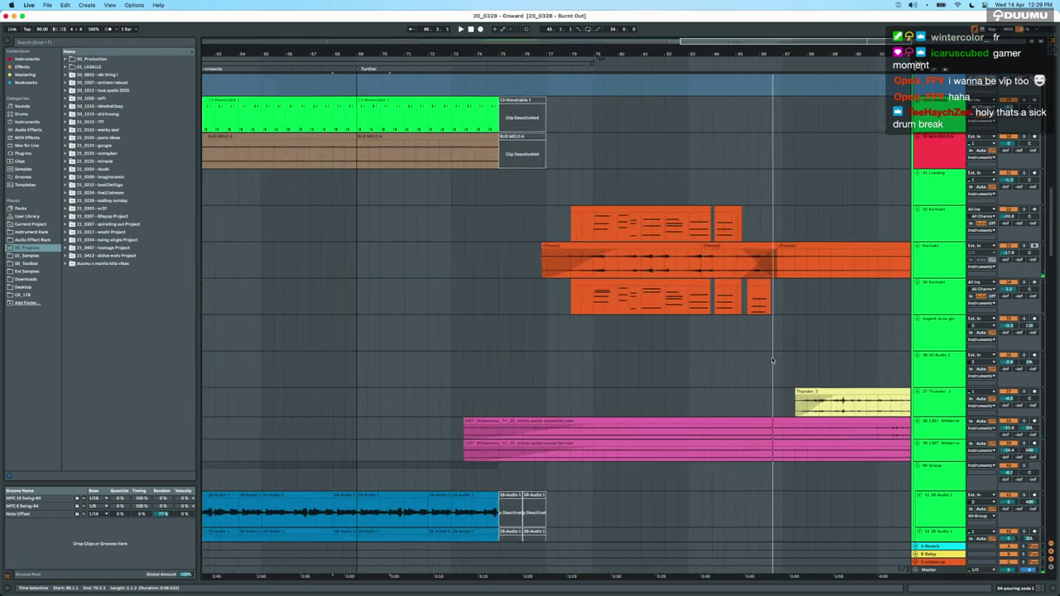
Inspect the outro around the Thunder clip, placing the insert marker at its start and at bar 90.
scroll(772, 360, down, 2)
scroll(772, 360, right, 3)
click(700, 334)
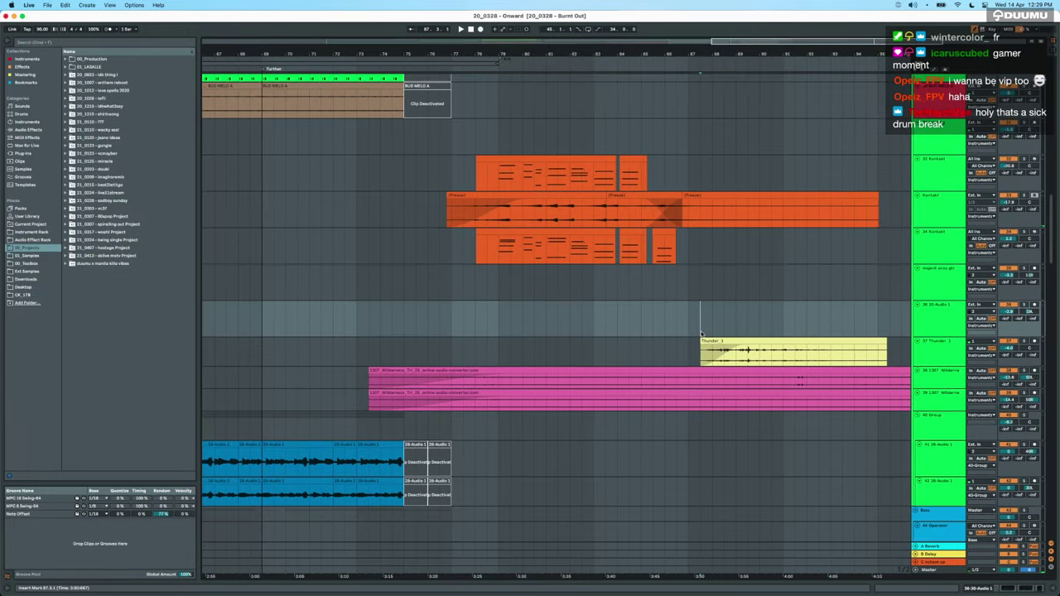
click(762, 319)
scroll(764, 319, down, 1)
scroll(764, 319, left, 4)
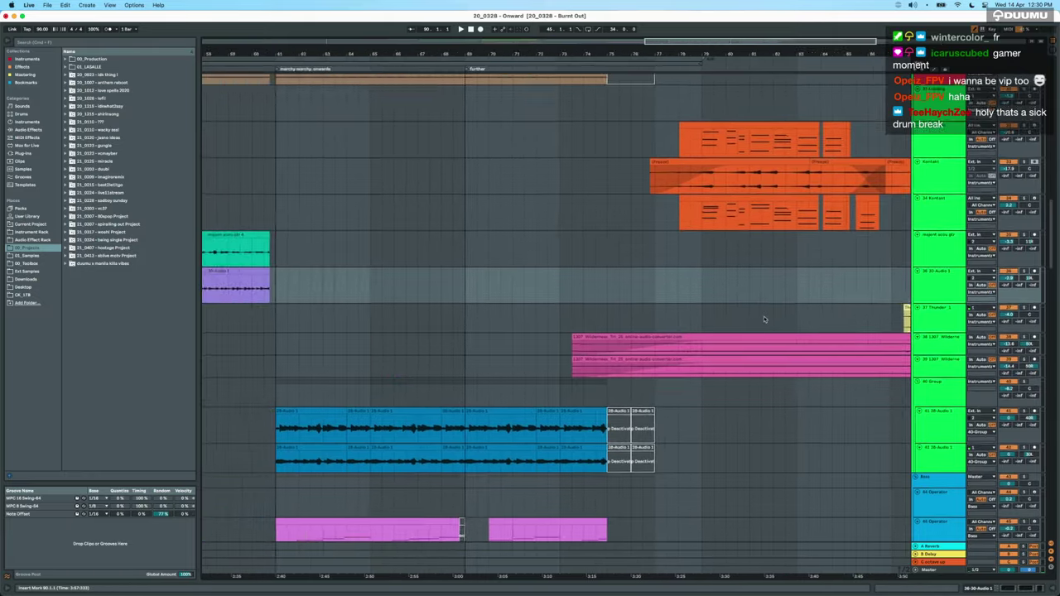
Fold and solo the Drums group, and play it from bar 61 at the "marchy marchy, onwards" marker.
scroll(763, 316, down, 15)
scroll(764, 316, up, 15)
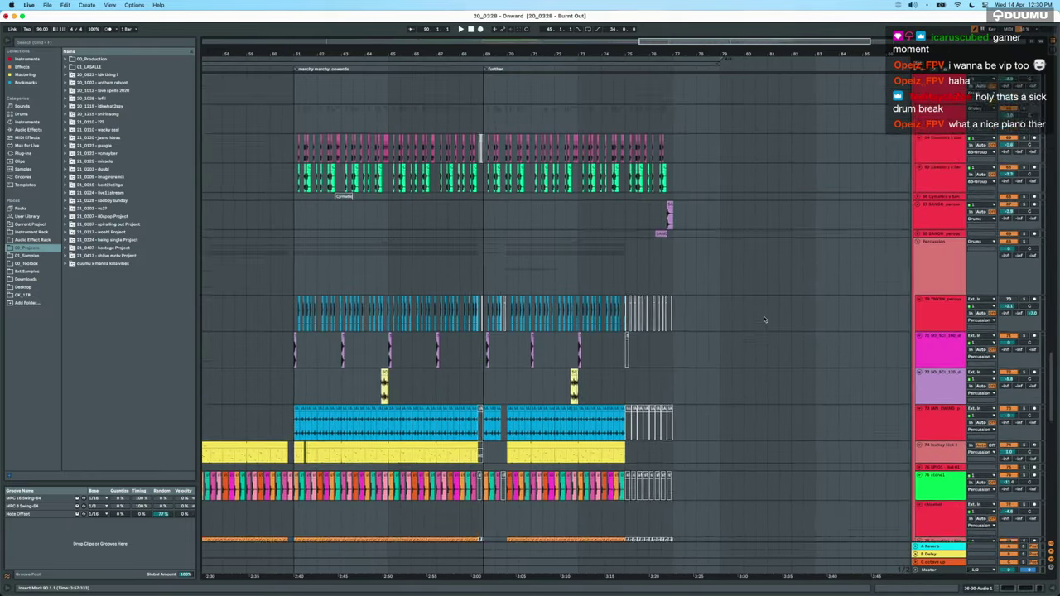
click(948, 288)
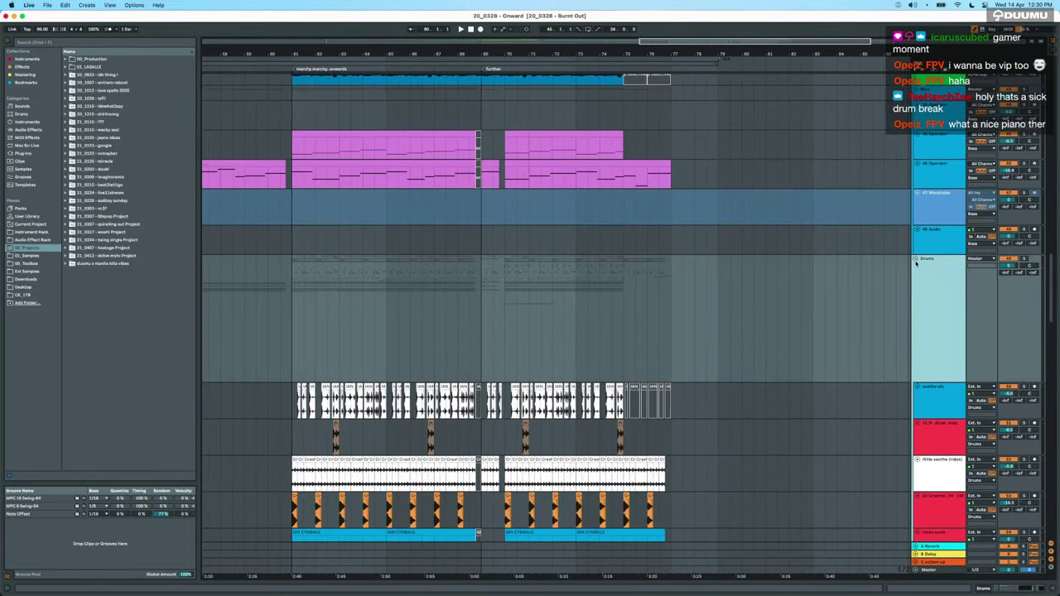
click(915, 259)
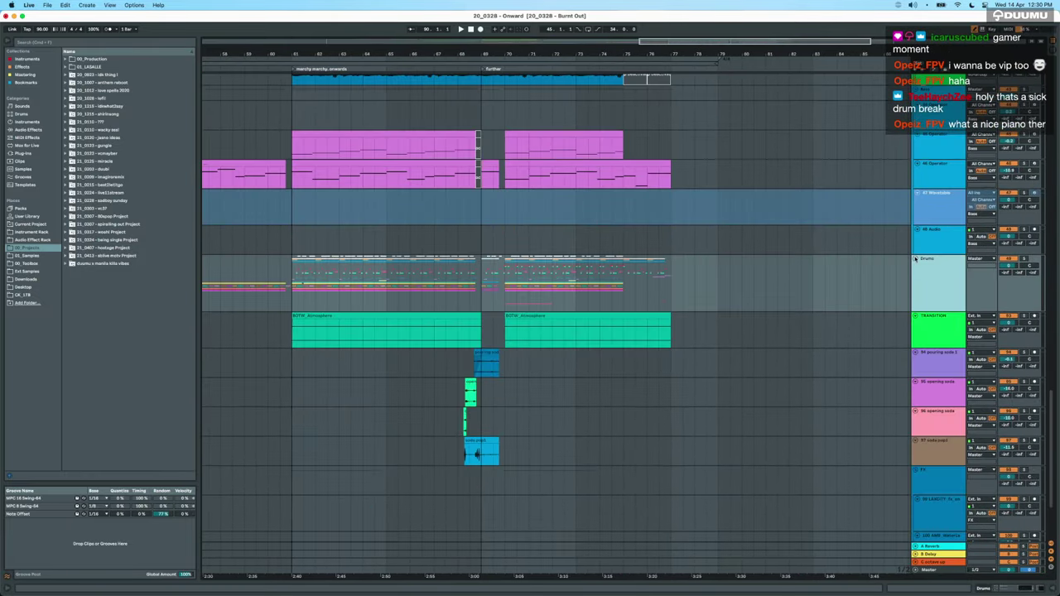
click(1027, 263)
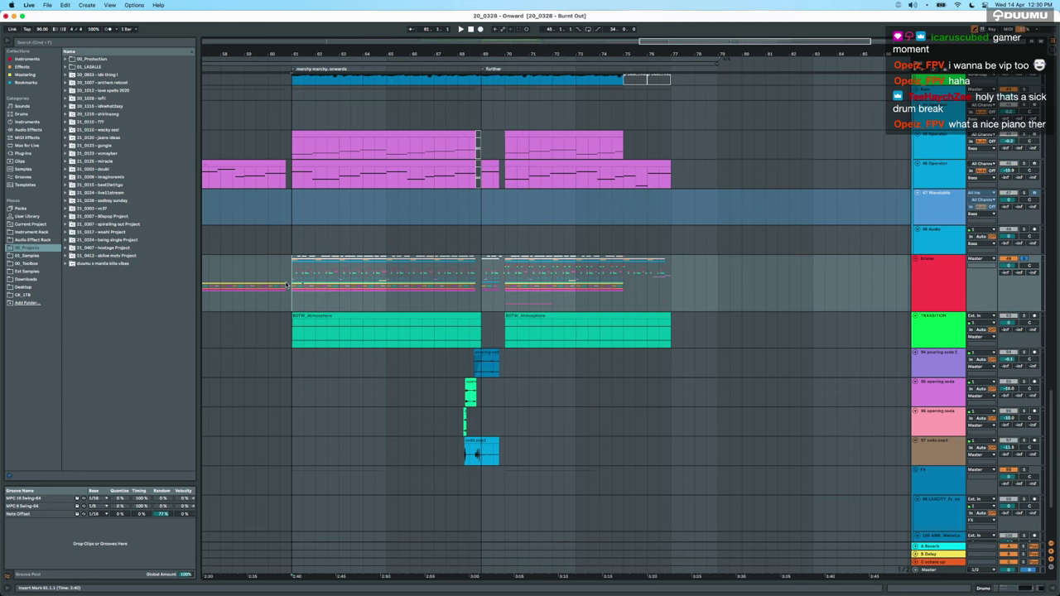
key(plus)
key(plus)
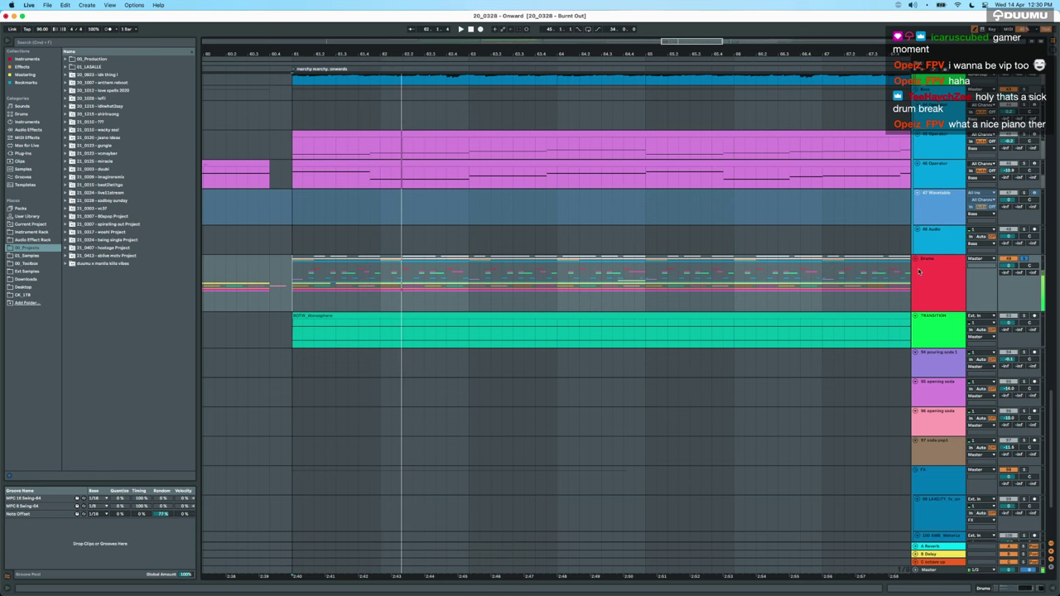
Unfold the Drums group and select the rides track's range from 60.4.1 to 66.3.1.
key(u)
scroll(703, 323, down, 3)
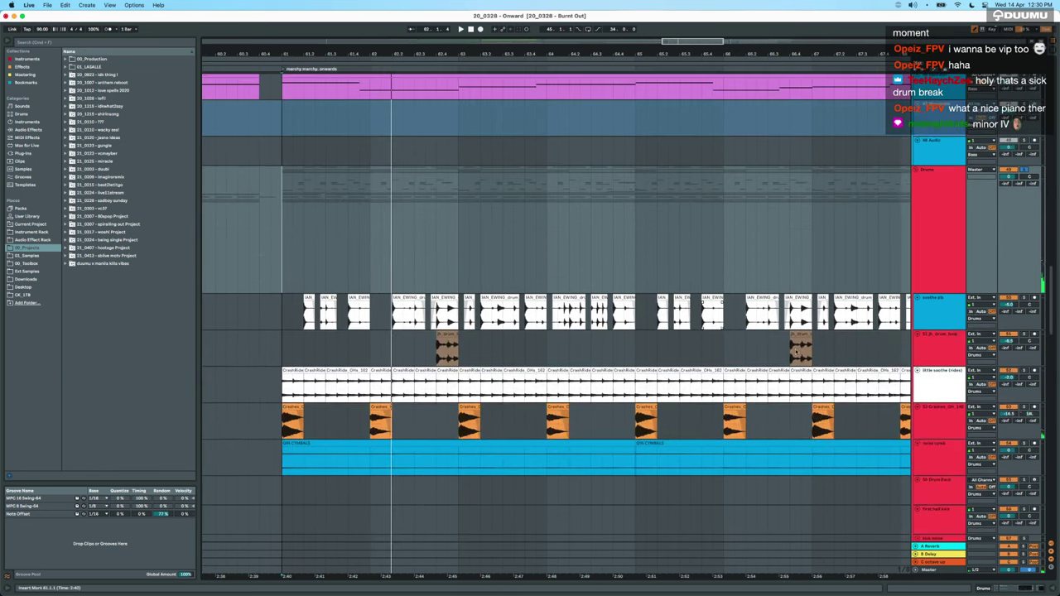
key(minus)
drag(548, 373, 716, 373)
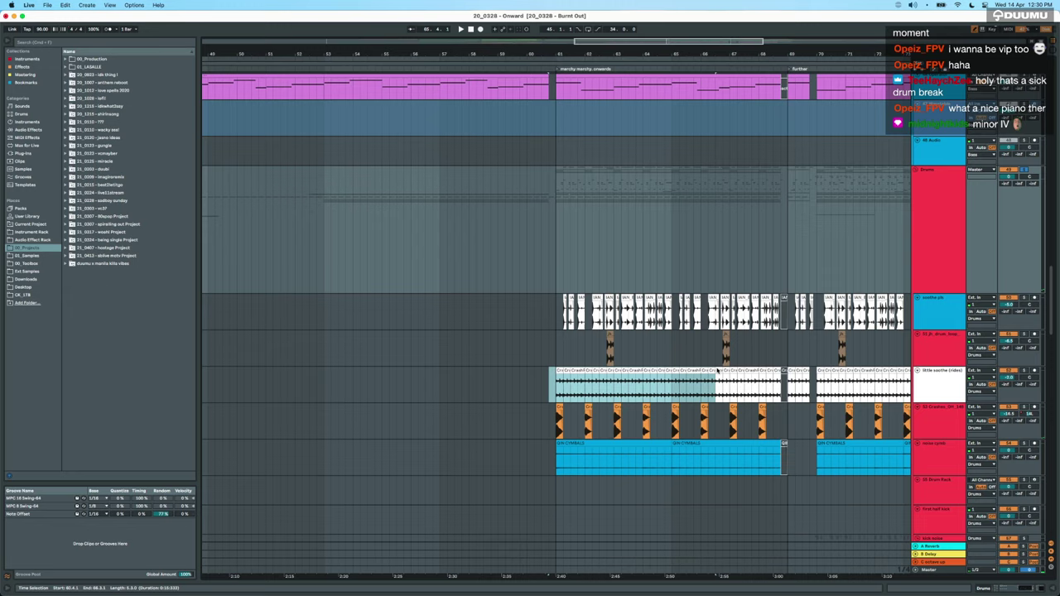
Examine the cymbal, kick, snare and percussion loop tracks of the "marchy marchy, onwards" section.
scroll(715, 368, down, 15)
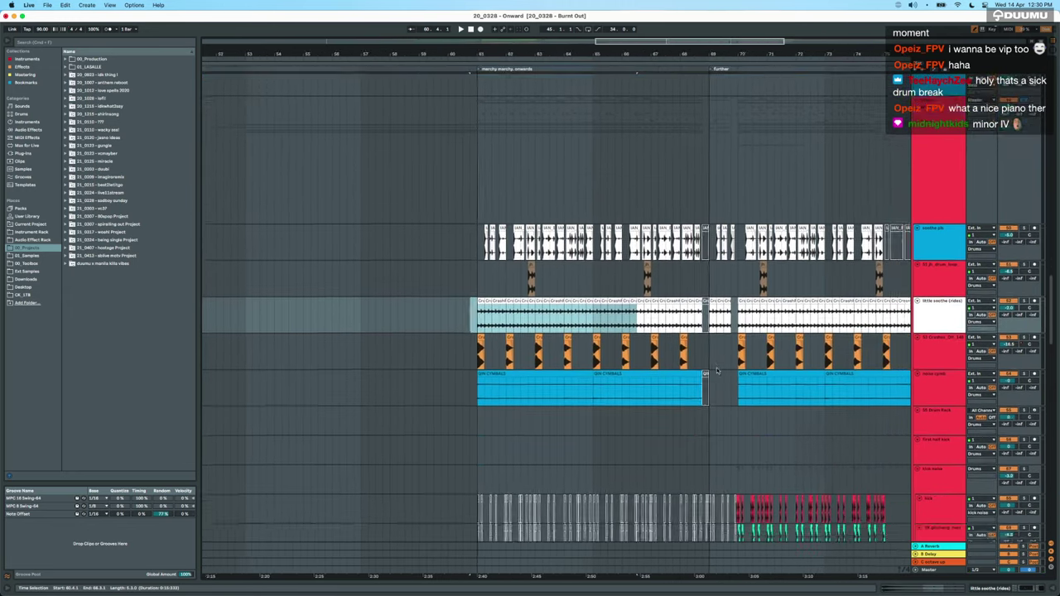
scroll(717, 367, down, 8)
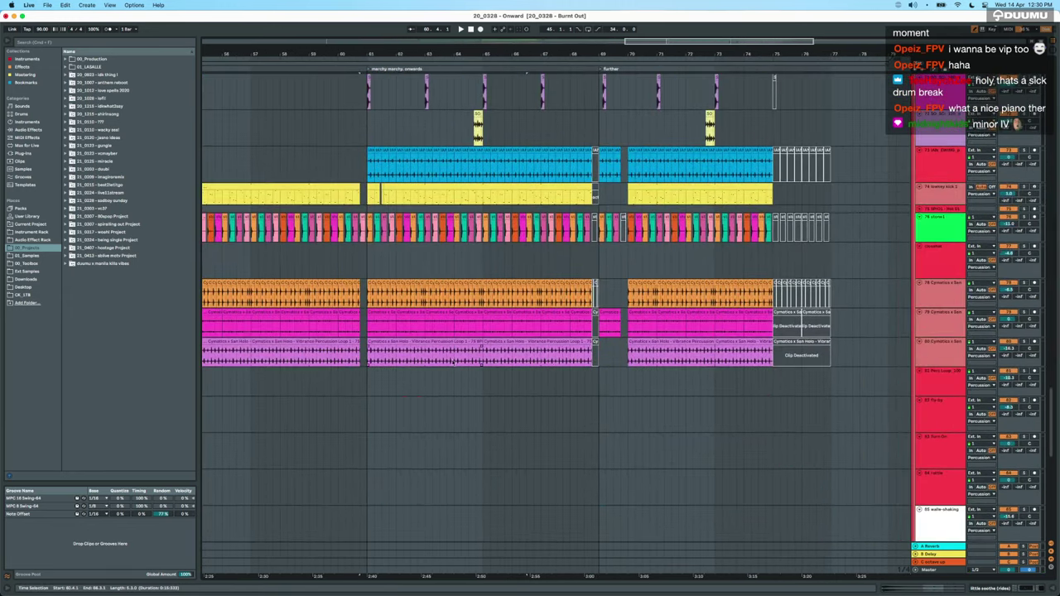
key(plus)
key(plus)
scroll(453, 362, up, 10)
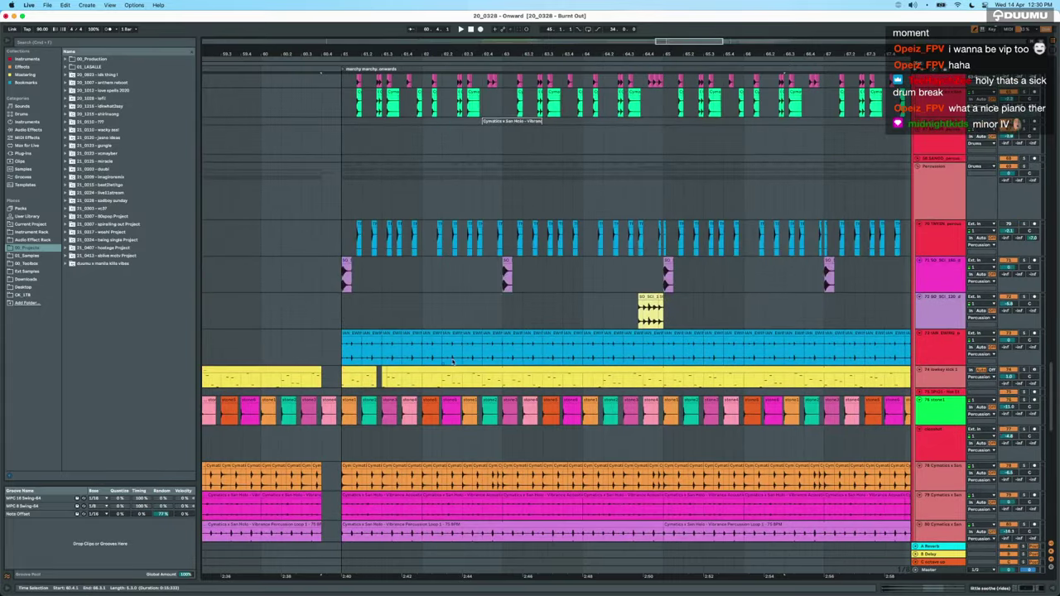
scroll(452, 362, up, 8)
scroll(452, 362, down, 3)
scroll(452, 362, down, 15)
scroll(452, 362, up, 5)
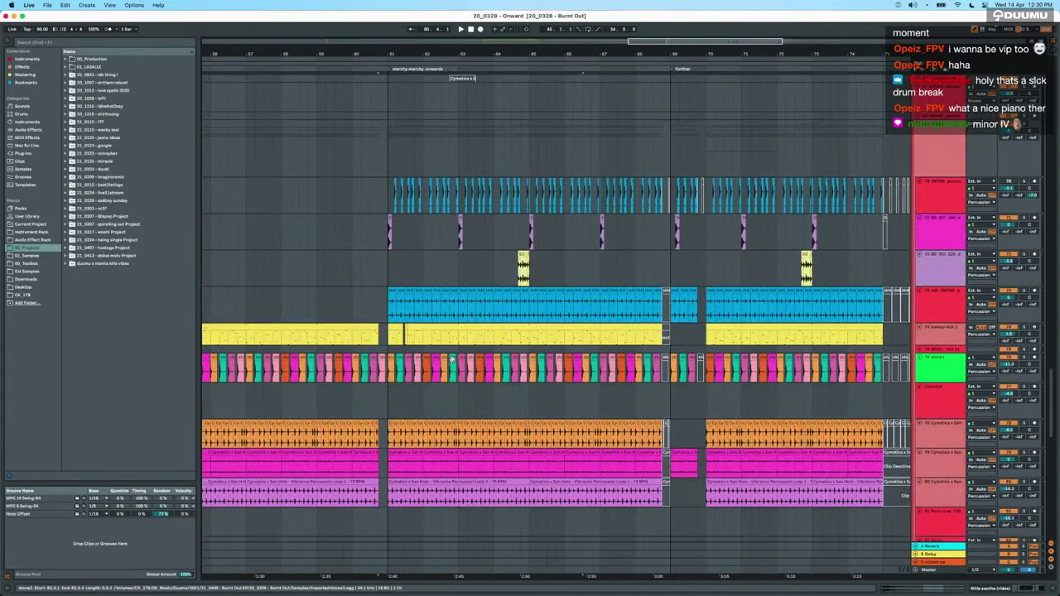
Select the short lowkey kick 1 clip at the "marchy marchy, onwards" marker and solo its track.
scroll(452, 360, up, 3)
click(358, 331)
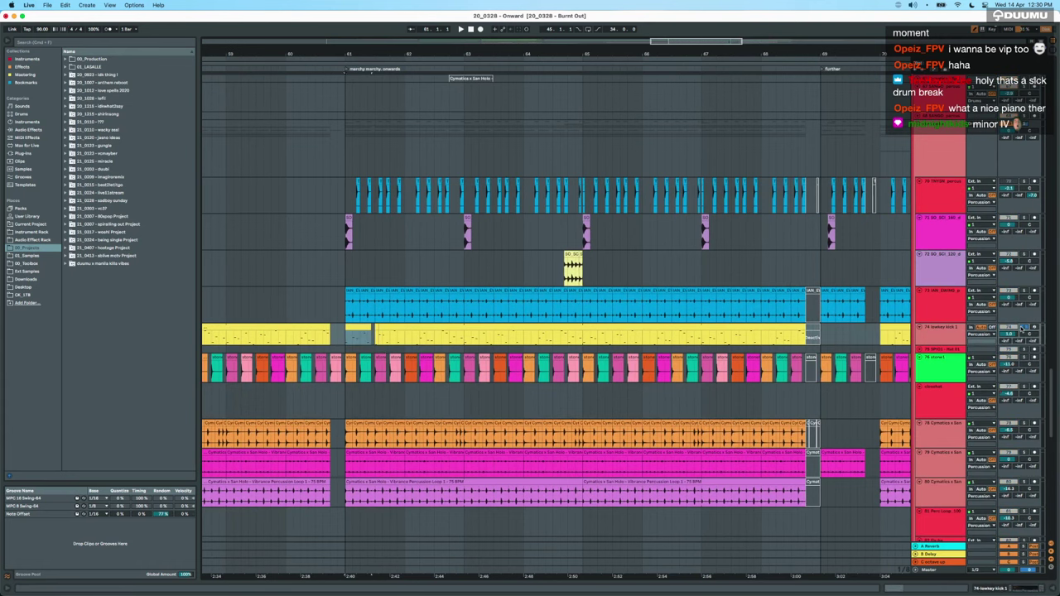
scroll(687, 342, down, 2)
scroll(676, 343, left, 5)
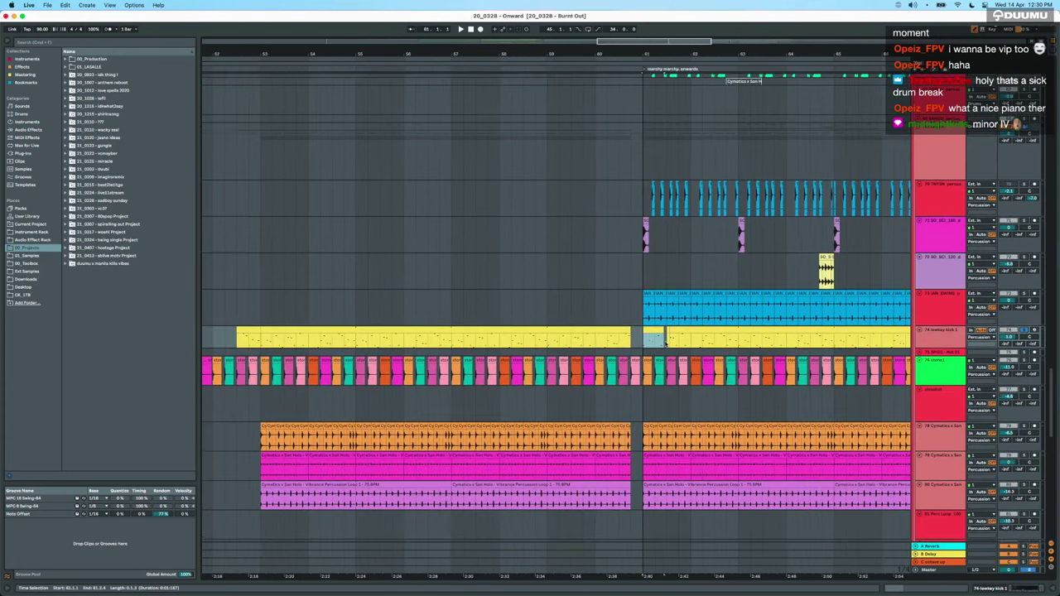
Open the lowkey kick 1 clip at bar 53, view its notes during soloed playback, and close the clip view.
double_click(507, 332)
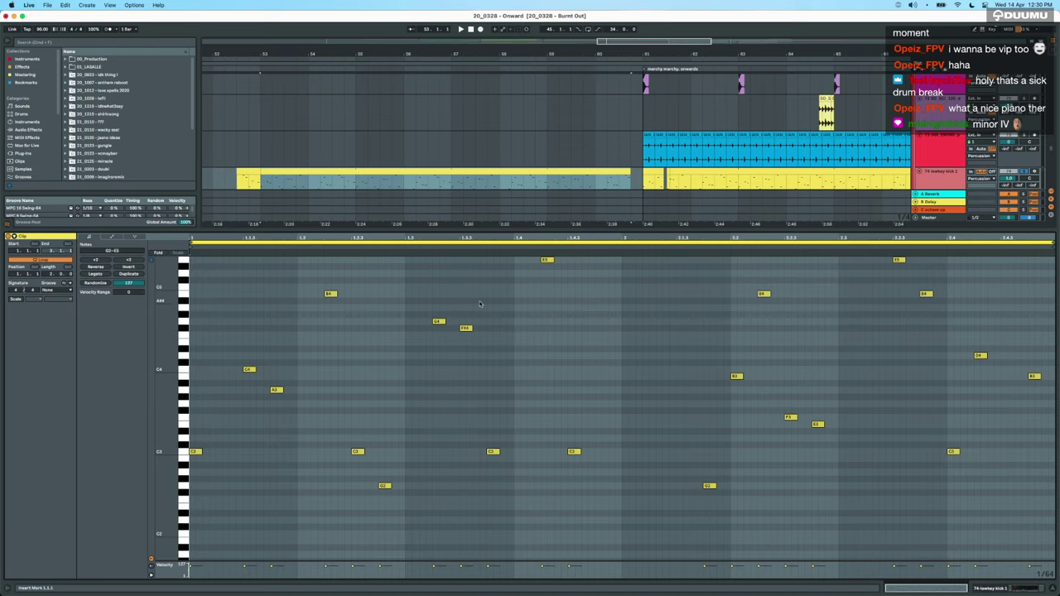
drag(170, 423, 168, 423)
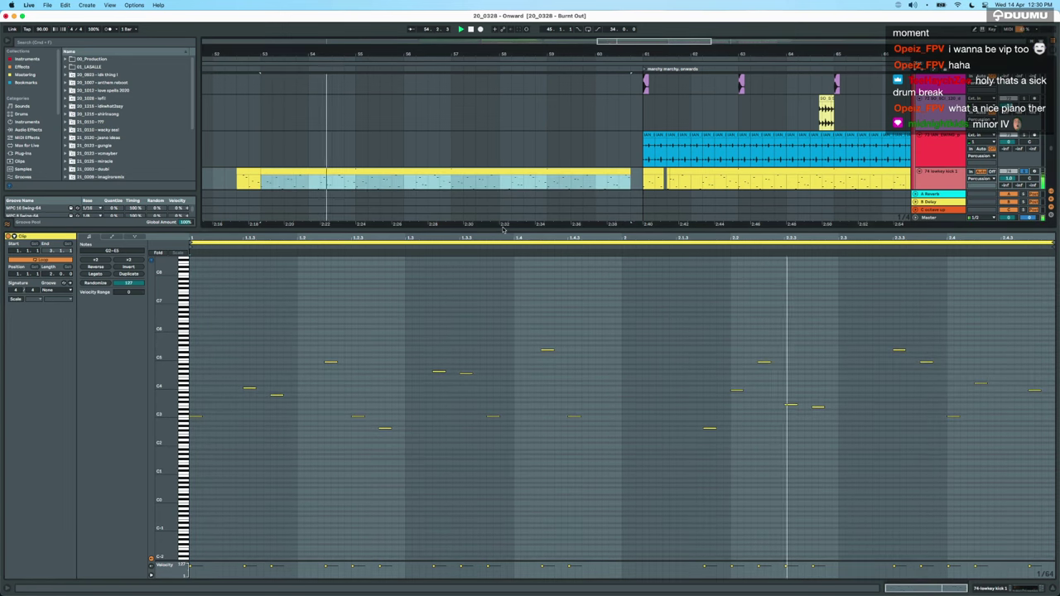
key(super+alt+l)
key(space)
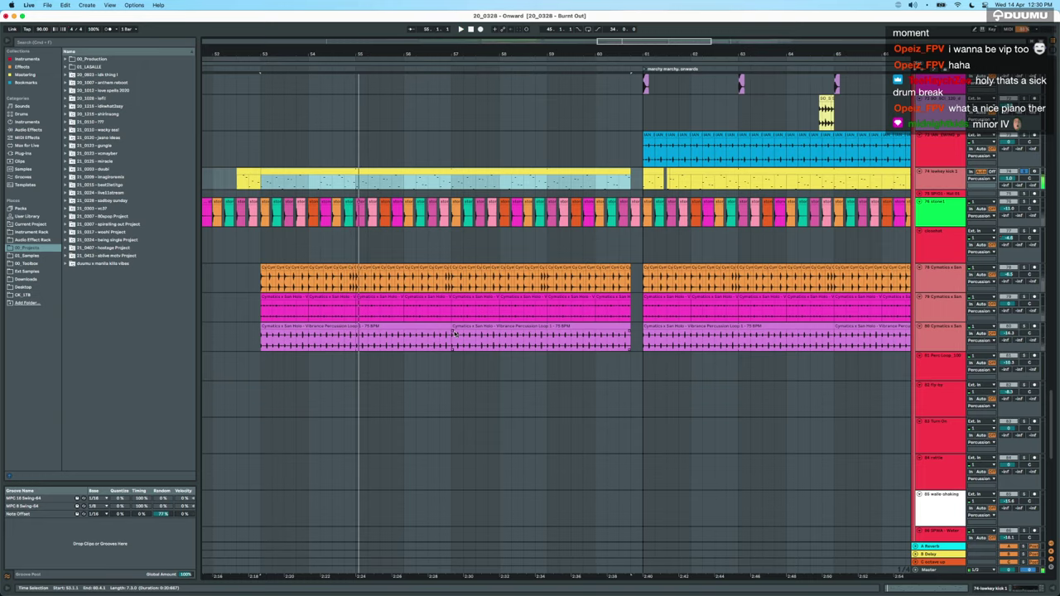
Select the Cymatics percussion loop tracks 79 and 80, and switch the solo from lowkey kick 1 to stone1.
scroll(454, 332, up, 5)
scroll(454, 330, left, 5)
scroll(454, 330, down, 3)
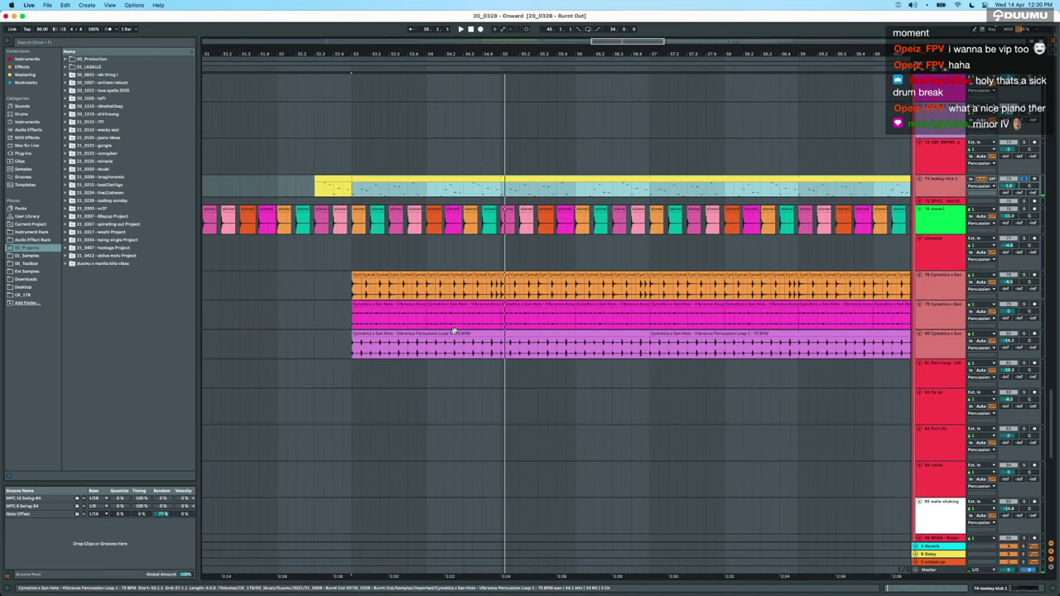
click(945, 341)
shift+click(946, 323)
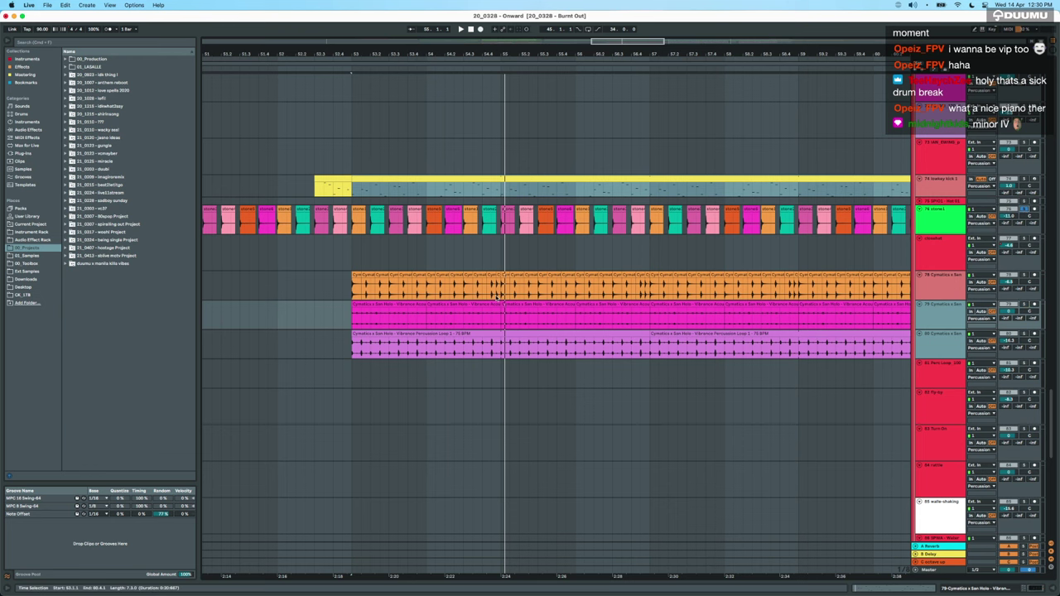
Play the stone1 clips from bar 45, both soloed and with the other tracks.
scroll(496, 296, down, 5)
scroll(495, 296, up, 3)
scroll(496, 295, left, 4)
click(244, 324)
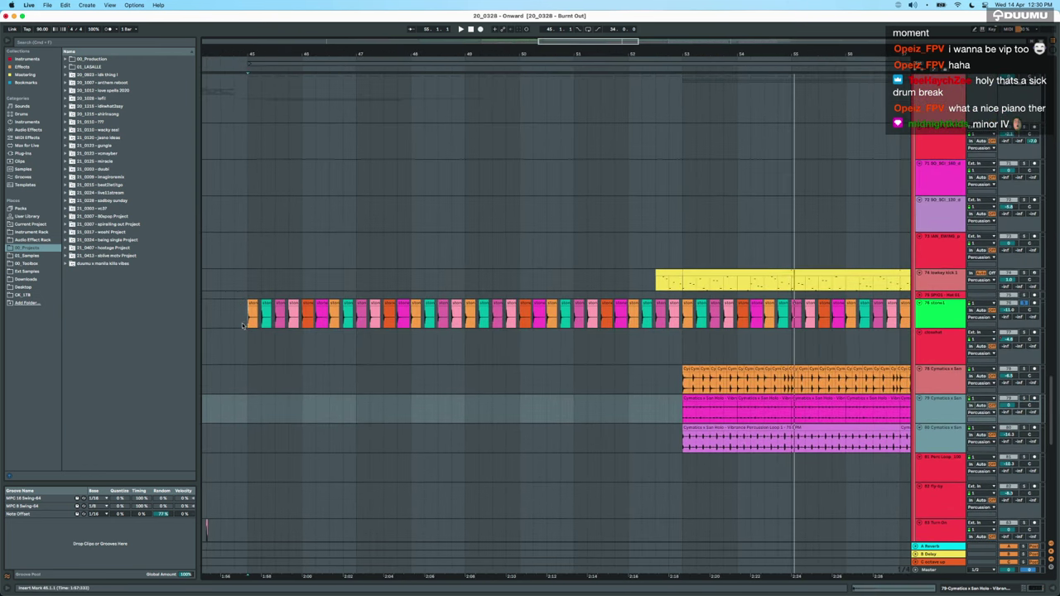
key(space)
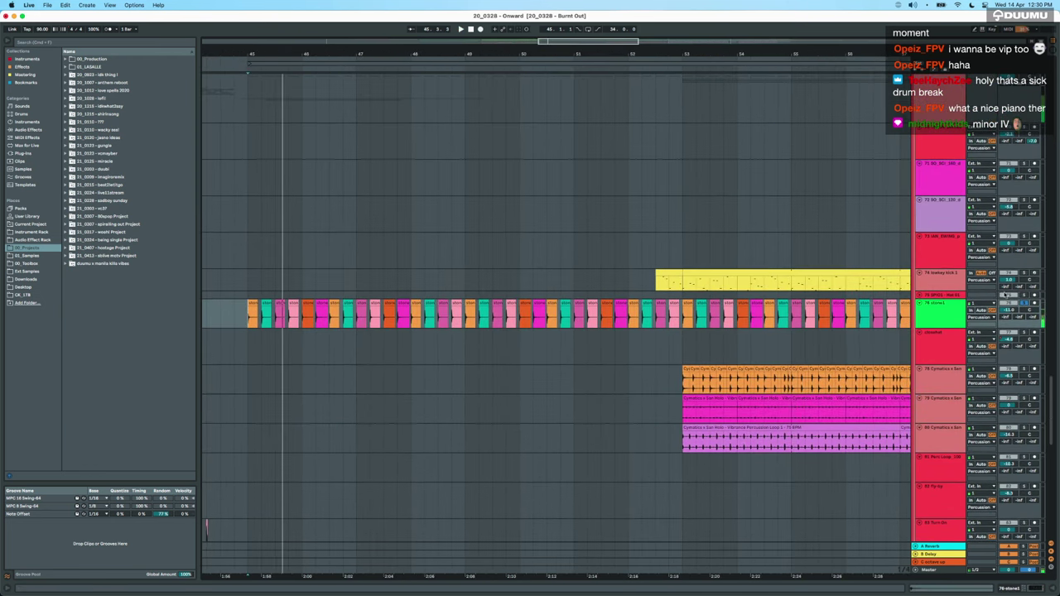
key(space)
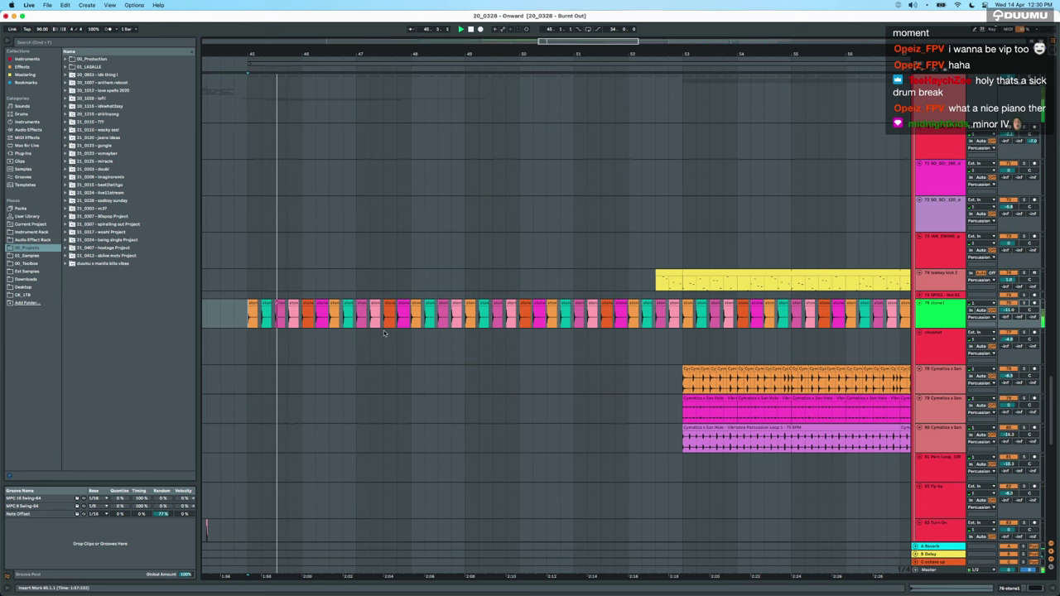
Select the stone1 clips from bar 45 to bar 53, solo the track again and play the range.
shift+click(680, 314)
key(space)
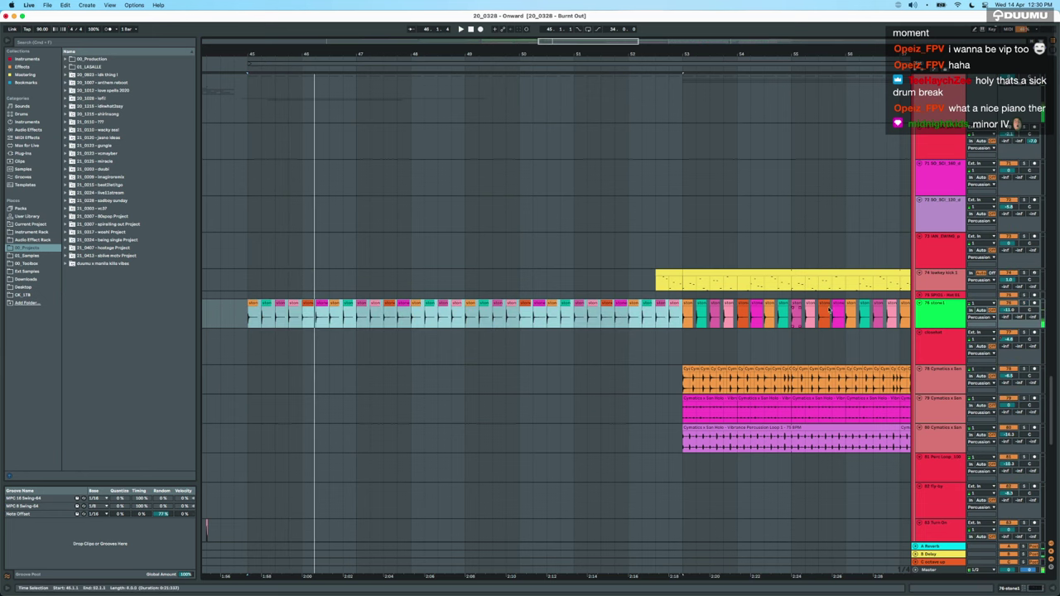
click(1025, 304)
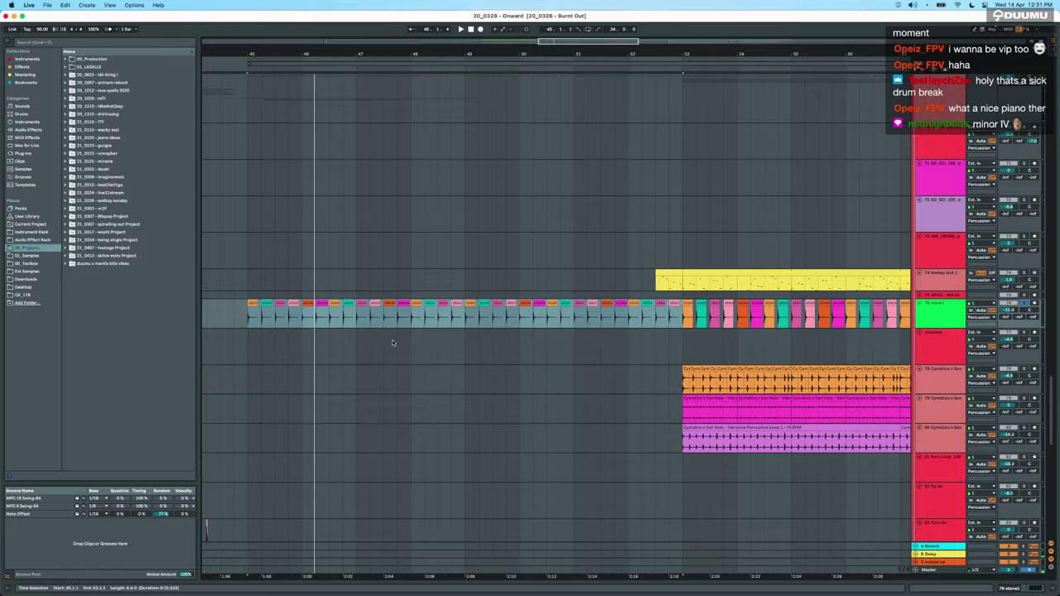
scroll(393, 343, up, 5)
scroll(392, 343, left, 3)
key(space)
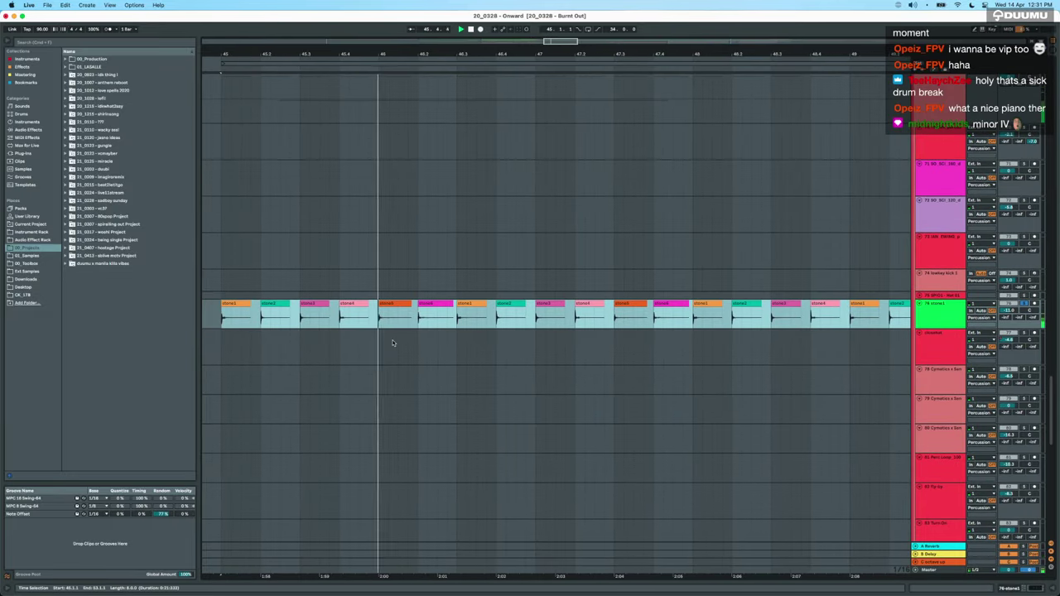
Show the stone1 track's Utility and EQ Eight devices while its clips keep playing.
click(427, 319)
click(1017, 588)
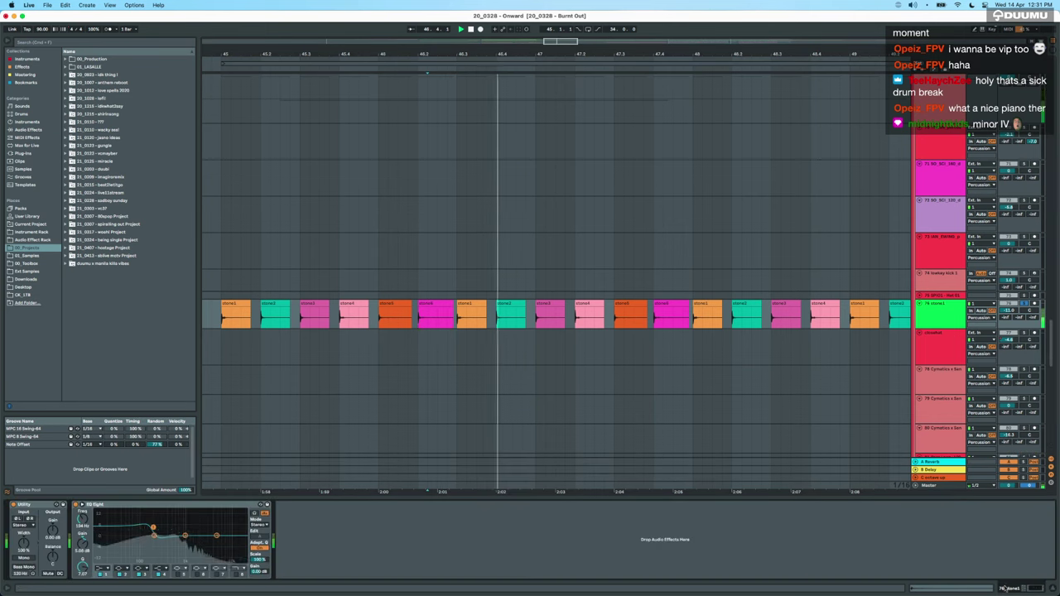
scroll(452, 347, down, 3)
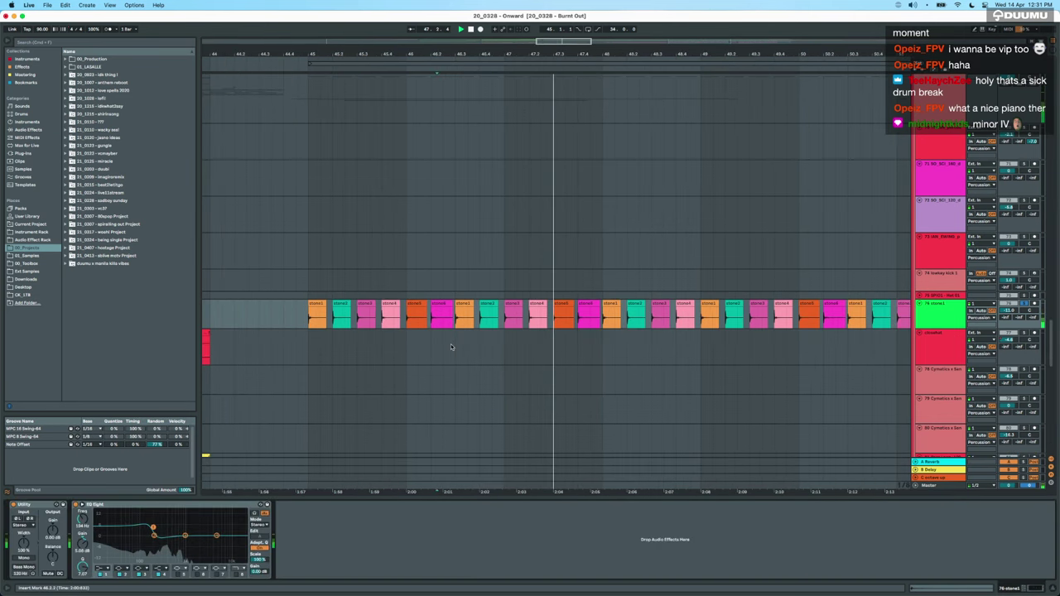
Examine the stone1 clips across the arrangement from bar 44 onward while they play.
scroll(451, 346, down, 3)
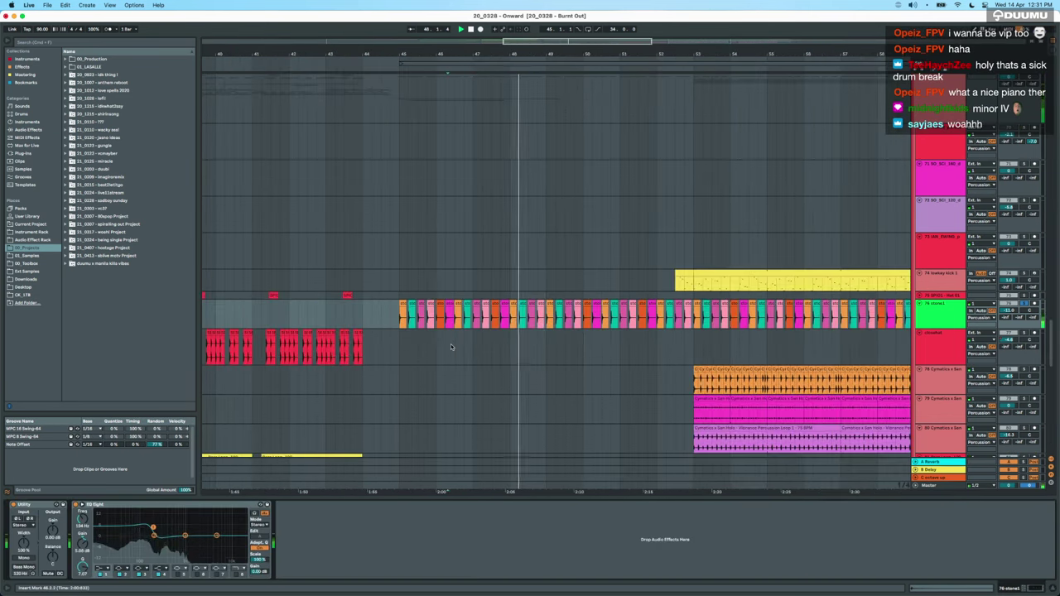
scroll(676, 318, up, 3)
scroll(676, 318, down, 4)
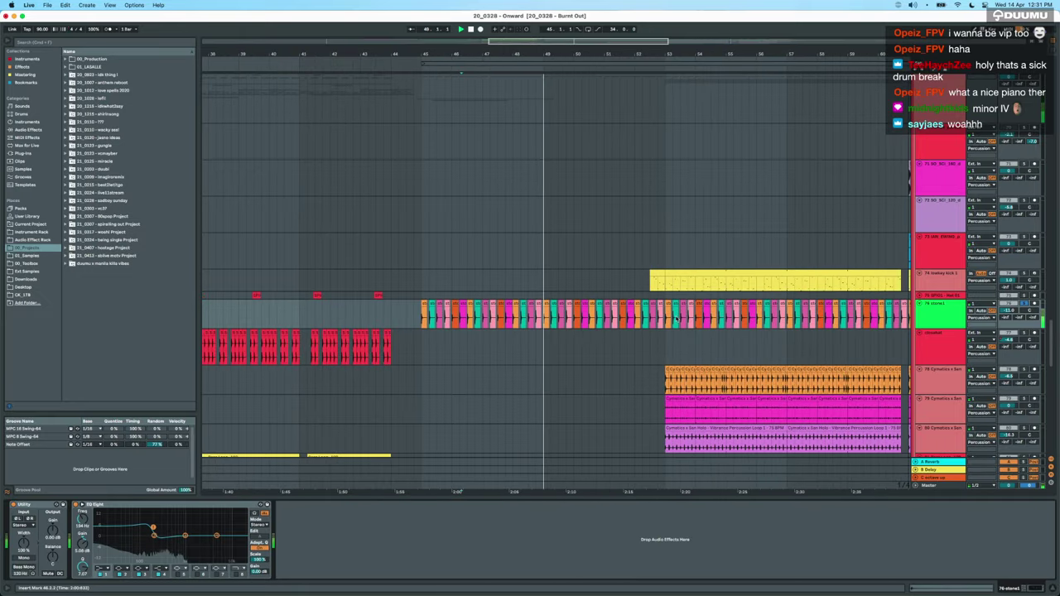
scroll(676, 318, right, 8)
scroll(676, 318, down, 1)
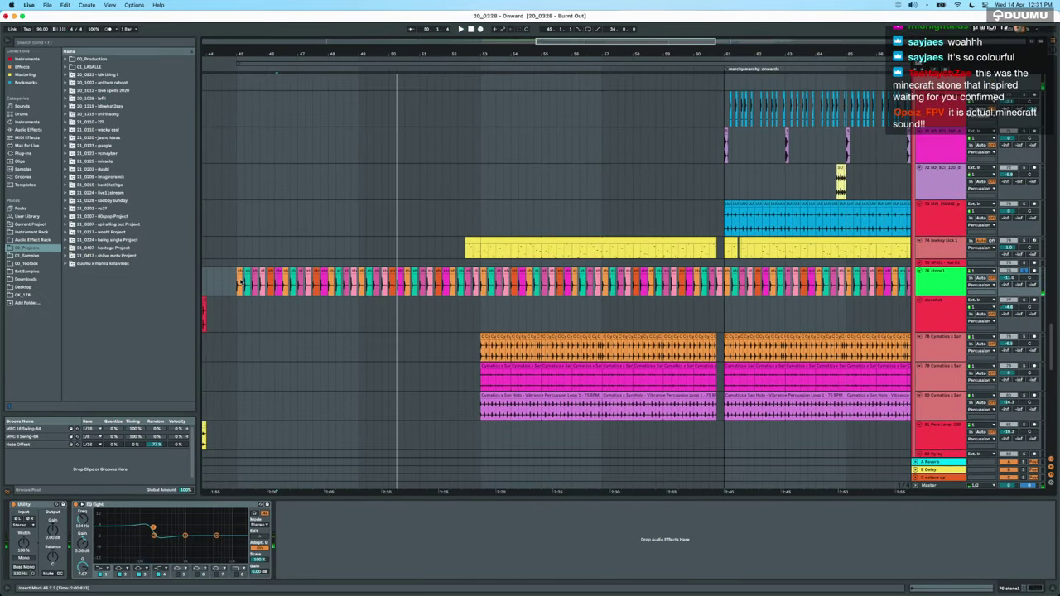
Select the six stone1 clips from 45.1.1 to 46.3.1, try repeating that pattern along the track and undo it.
scroll(241, 281, up, 3)
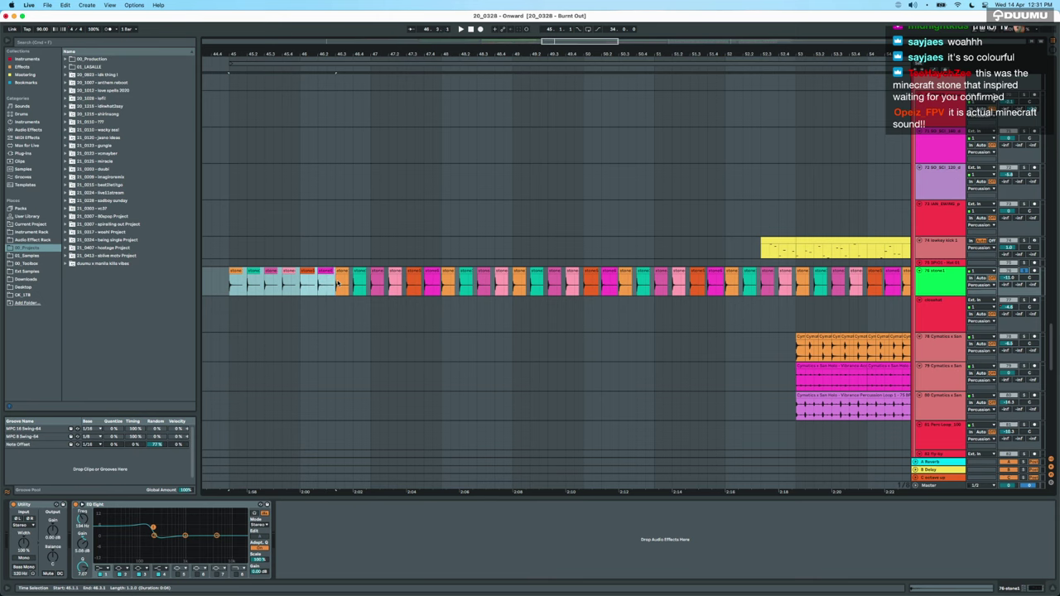
key(Up)
key(Up)
key(Up)
key(Up)
key(Up)
key(Down)
key(Down)
key(super+z)
Highlight the stone1 clips that follow the opening six-clip pattern to show how they repeat along the track.
scroll(338, 283, down, 3)
scroll(511, 323, down, 5)
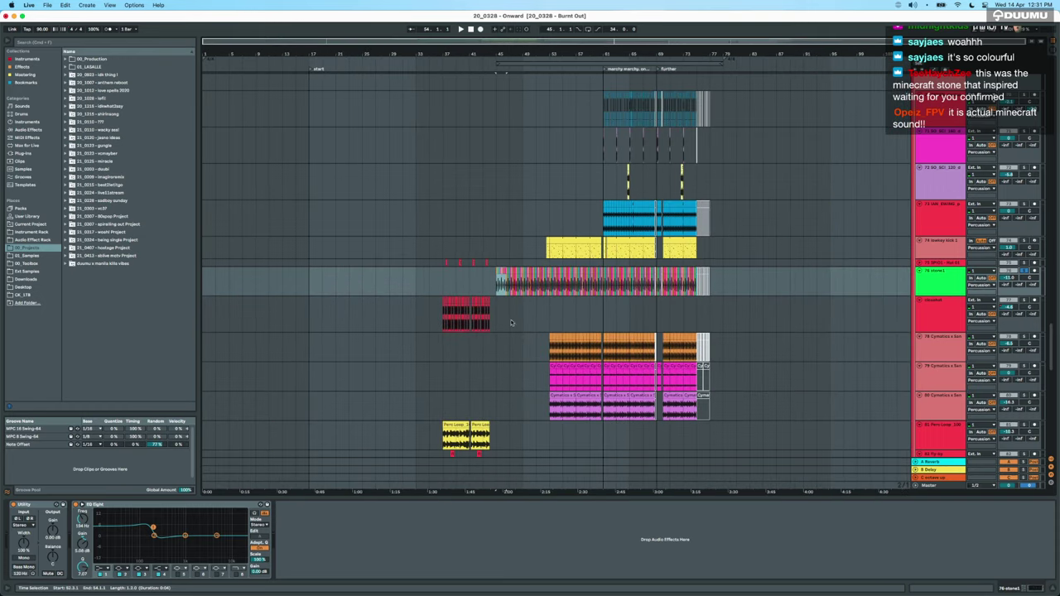
drag(507, 286, 667, 290)
scroll(523, 294, up, 5)
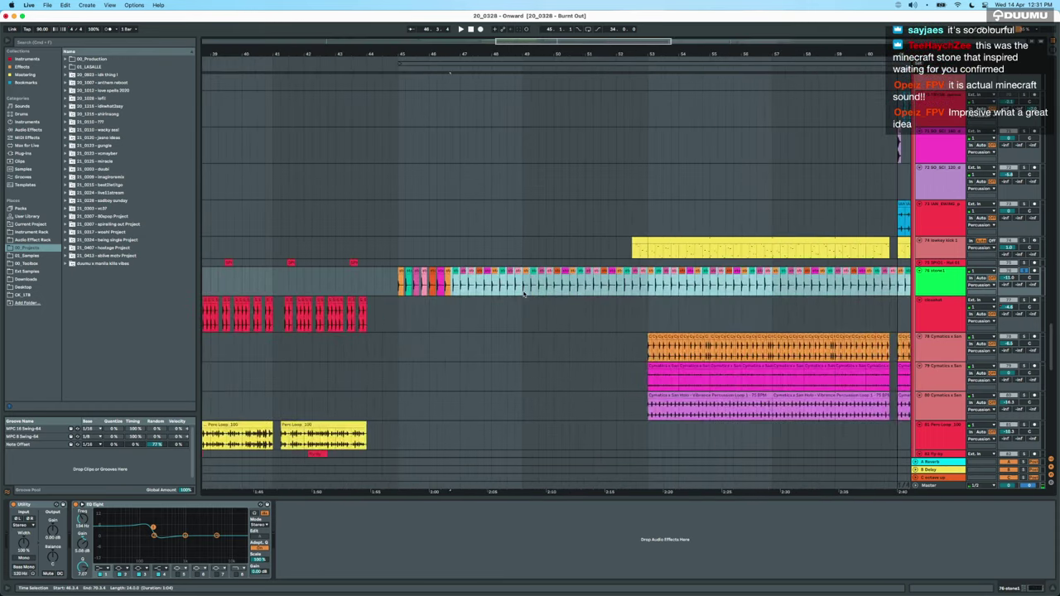
scroll(523, 294, down, 4)
drag(541, 287, 644, 288)
scroll(642, 288, down, 2)
drag(457, 286, 657, 289)
click(658, 288)
Solo lowkey kick 1 and stone1 together with the Cymatics percussion loop tracks 79 and 80.
scroll(532, 297, up, 5)
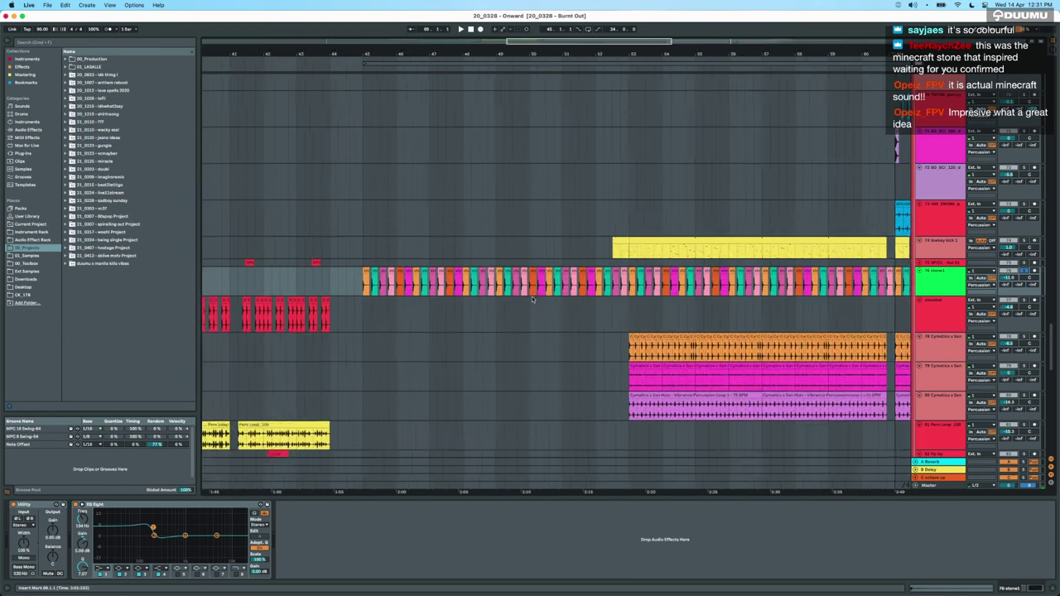
scroll(532, 298, right, 2)
click(532, 314)
scroll(533, 315, right, 4)
scroll(533, 315, up, 1)
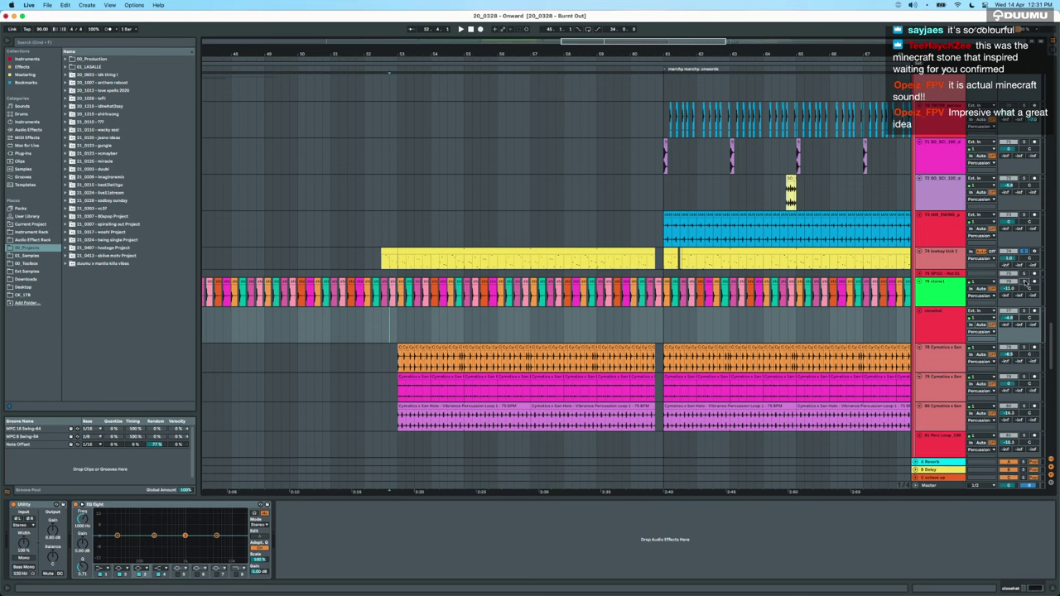
click(954, 421)
shift+click(950, 397)
click(1024, 378)
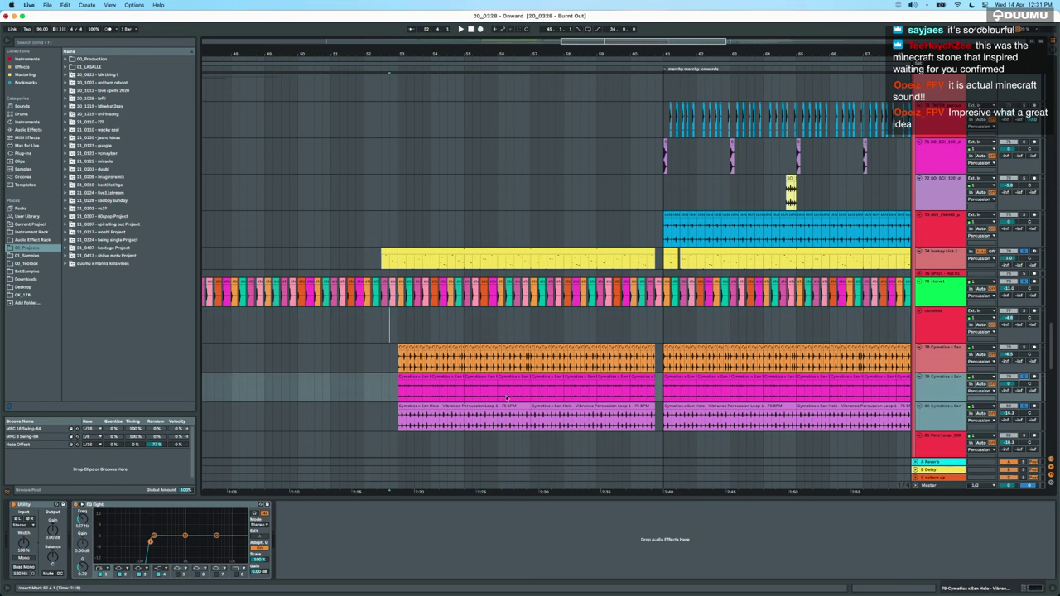
Select the first bar of the track 79 loop from bar 53, play it and add Cymatics track 78 to the solo.
click(414, 377)
key(space)
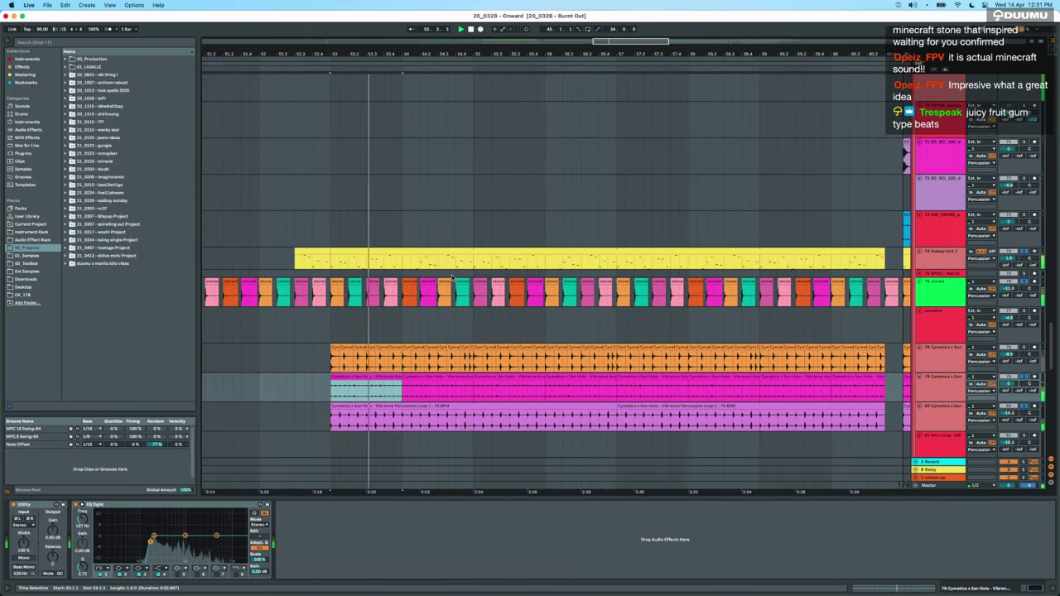
scroll(452, 278, down, 3)
super+click(1025, 348)
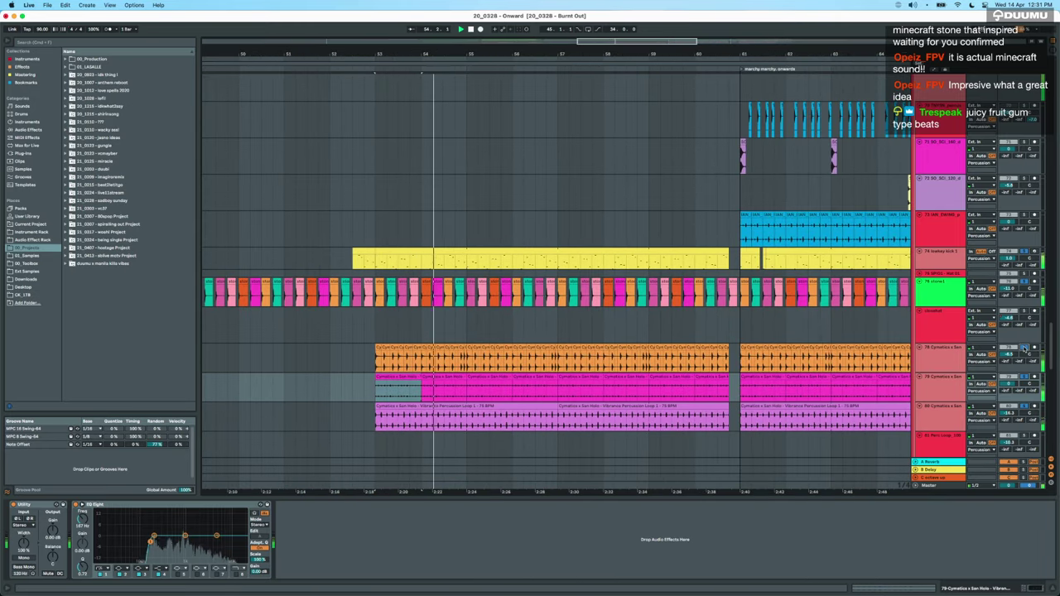
Select the range 58.1.1 to 58.4.4 in the track 79 loop during playback, and stop playing.
click(923, 389)
scroll(655, 439, up, 5)
drag(509, 389, 632, 389)
scroll(630, 389, down, 5)
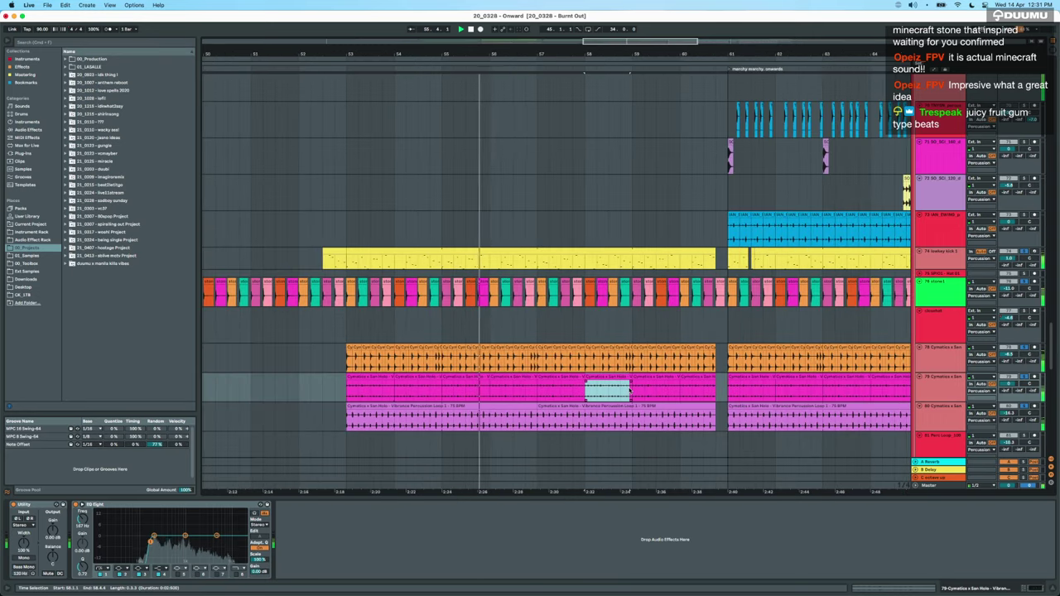
scroll(629, 390, right, 3)
scroll(630, 390, up, 7)
scroll(630, 390, down, 3)
key(space)
Solo the 63-Group in the drums and place the insert marker at bar 61.
scroll(630, 391, up, 6)
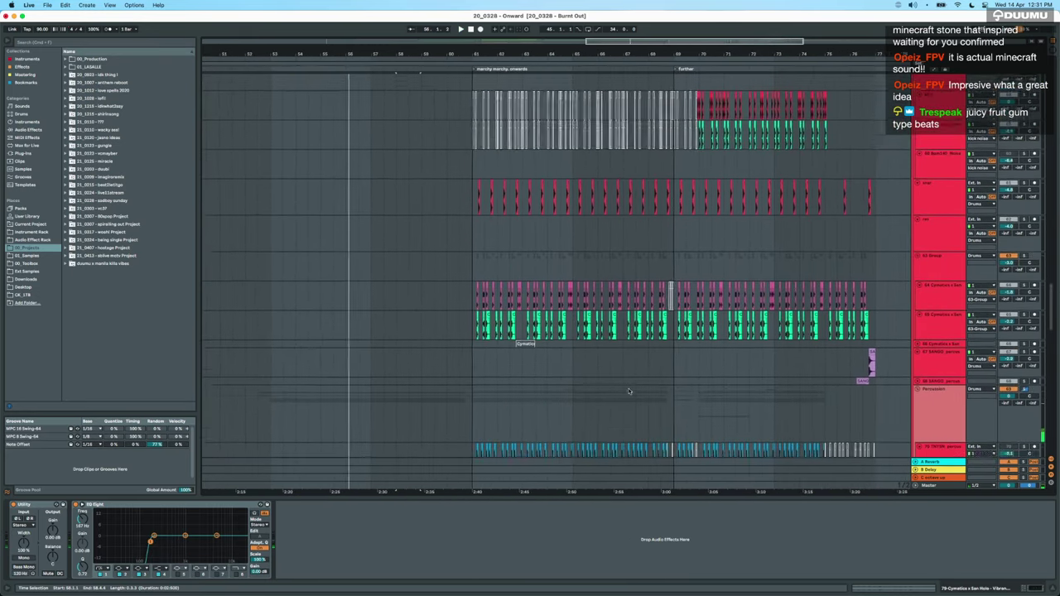
click(941, 362)
click(1024, 349)
scroll(561, 372, up, 4)
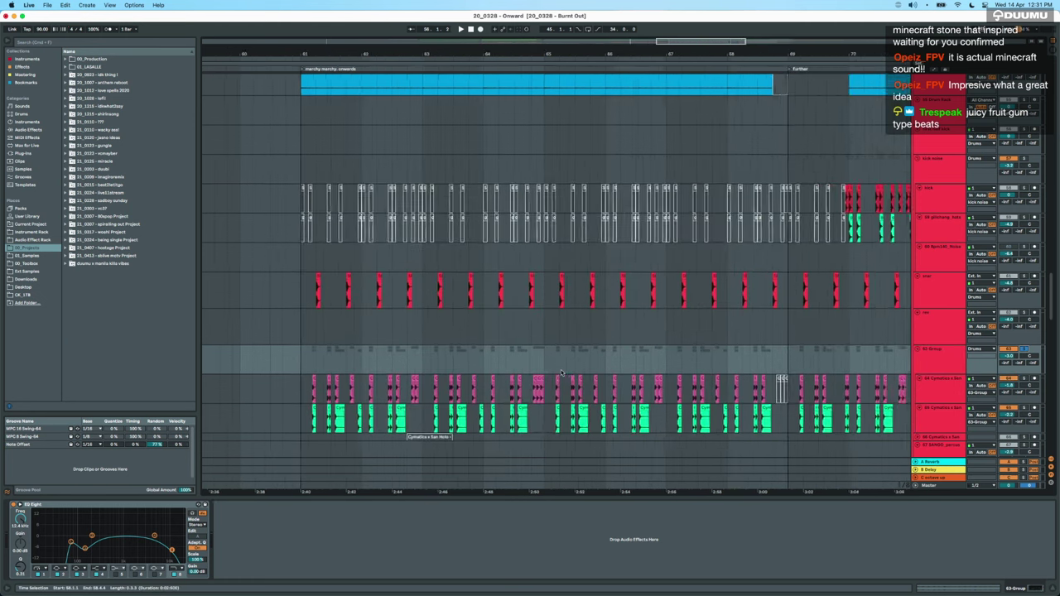
scroll(562, 373, left, 2)
scroll(561, 373, down, 2)
scroll(396, 330, up, 1)
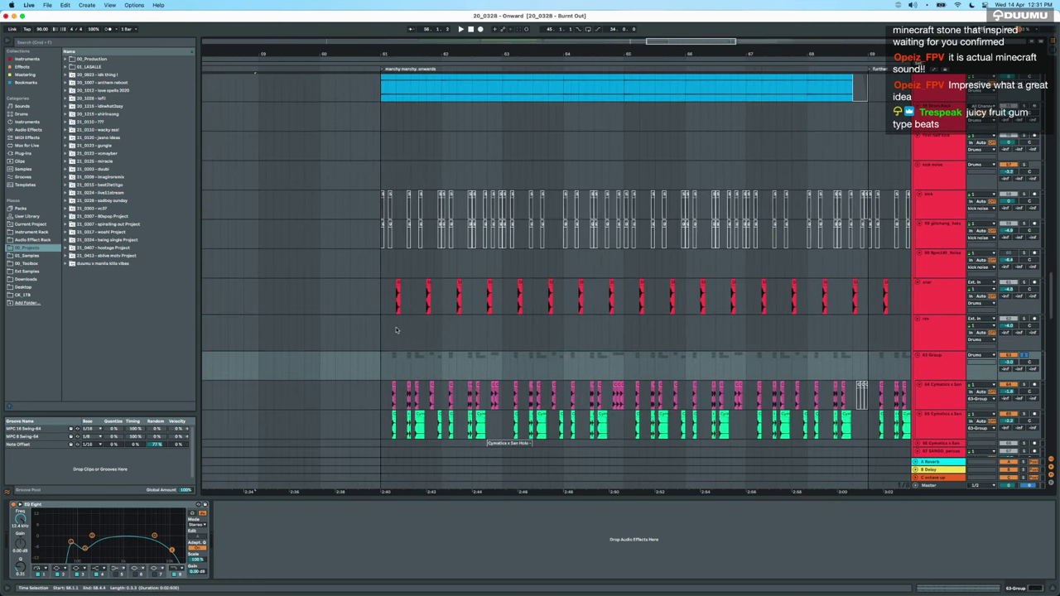
click(380, 377)
Select the snare track and play the soloed 63-Group from bar 61 to hear its Cymatics snare clips.
scroll(380, 378, up, 6)
scroll(815, 331, up, 1)
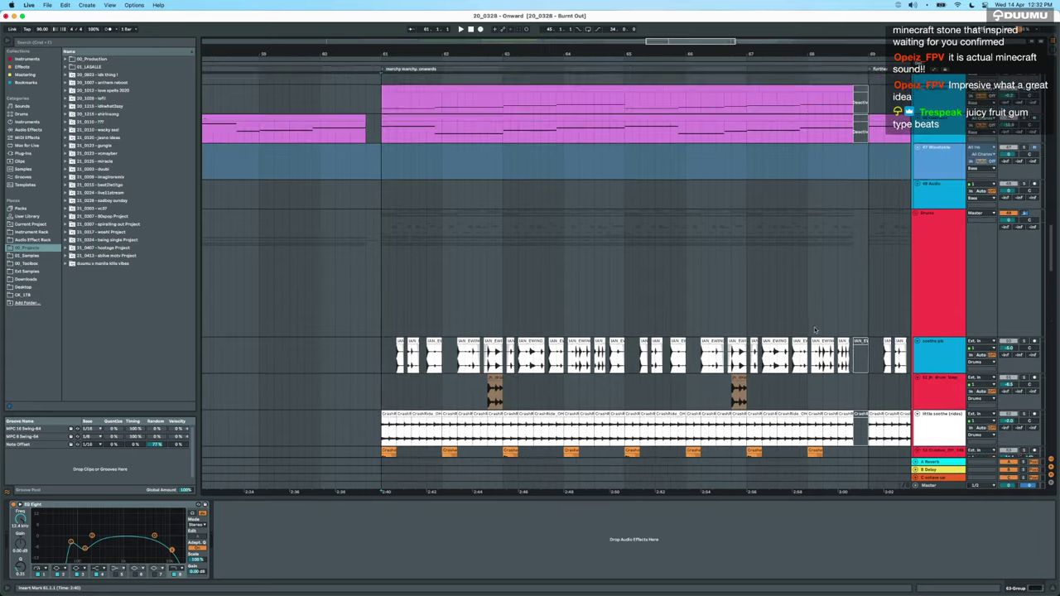
scroll(899, 314, down, 15)
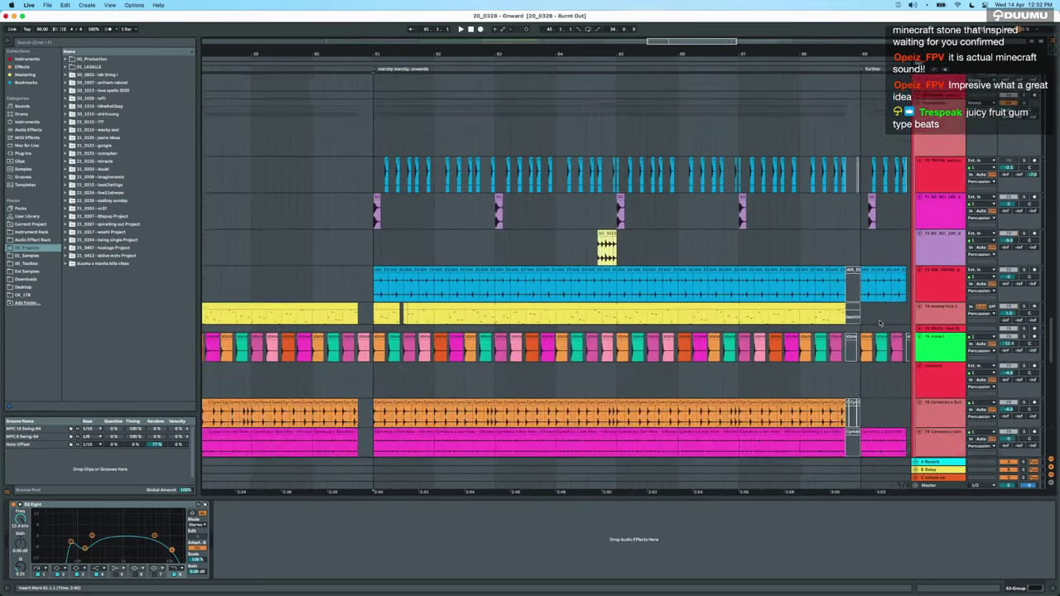
scroll(881, 323, up, 5)
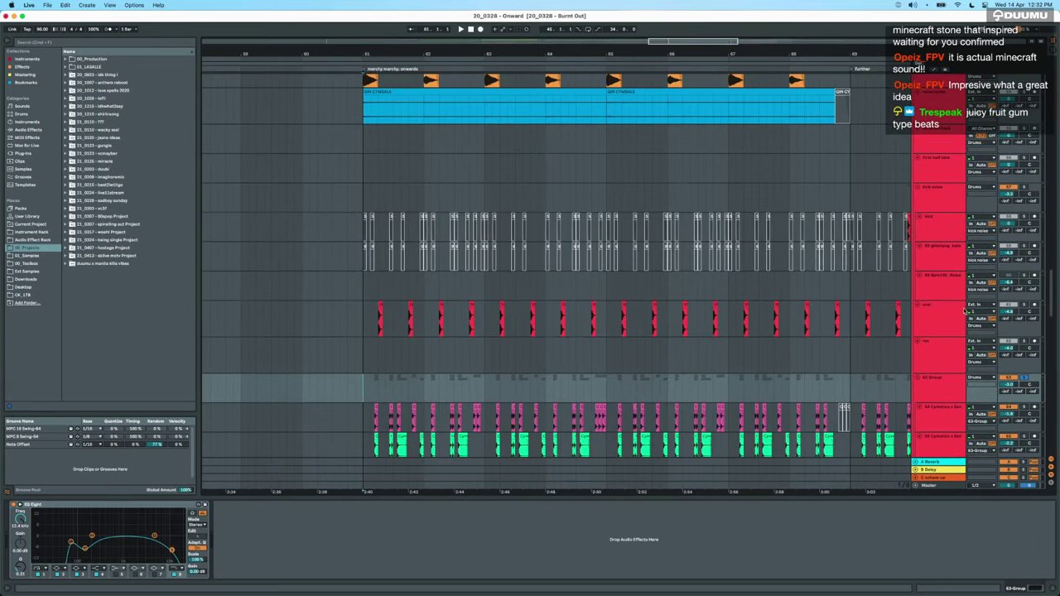
click(914, 325)
key(space)
scroll(395, 360, down, 2)
scroll(395, 360, up, 5)
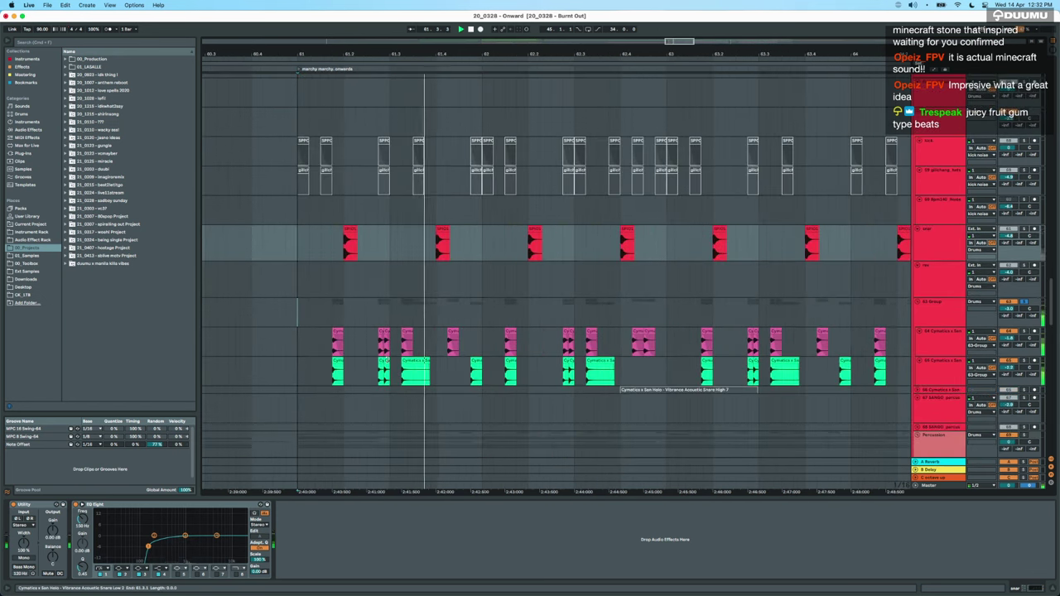
scroll(386, 362, down, 3)
scroll(499, 354, down, 8)
key(space)
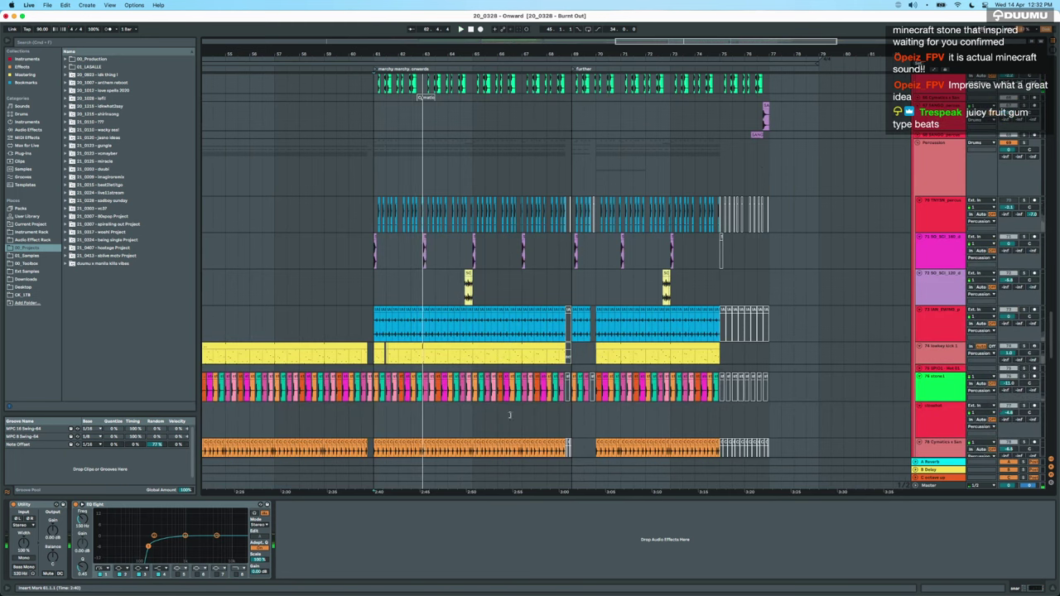
Solo the whole Drums group, play it from bar 61 and select the group to show its effects.
scroll(509, 414, down, 10)
scroll(509, 414, down, 3)
scroll(935, 267, up, 10)
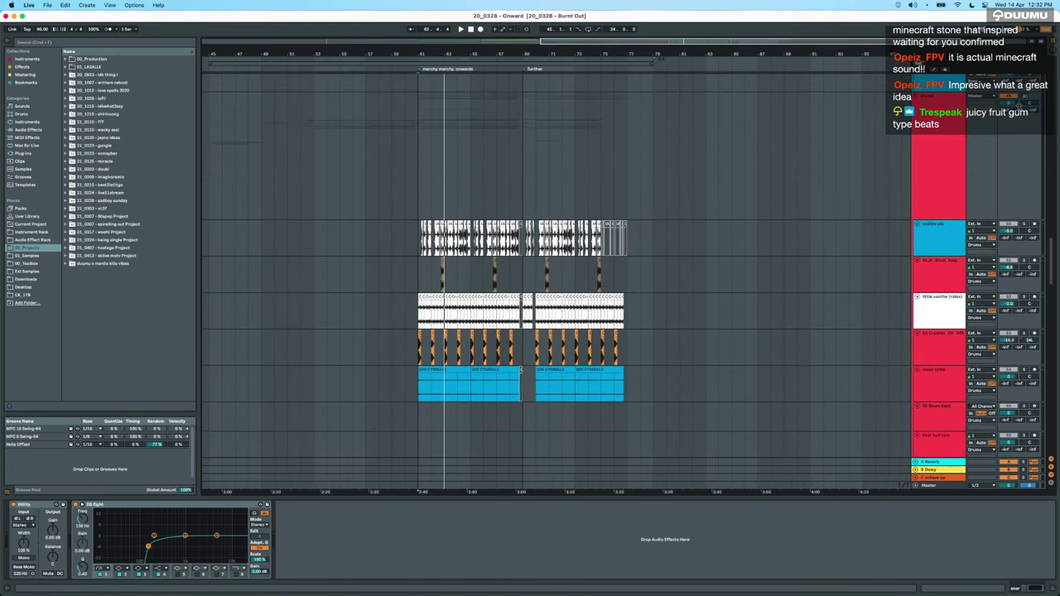
click(1023, 98)
key(space)
click(452, 184)
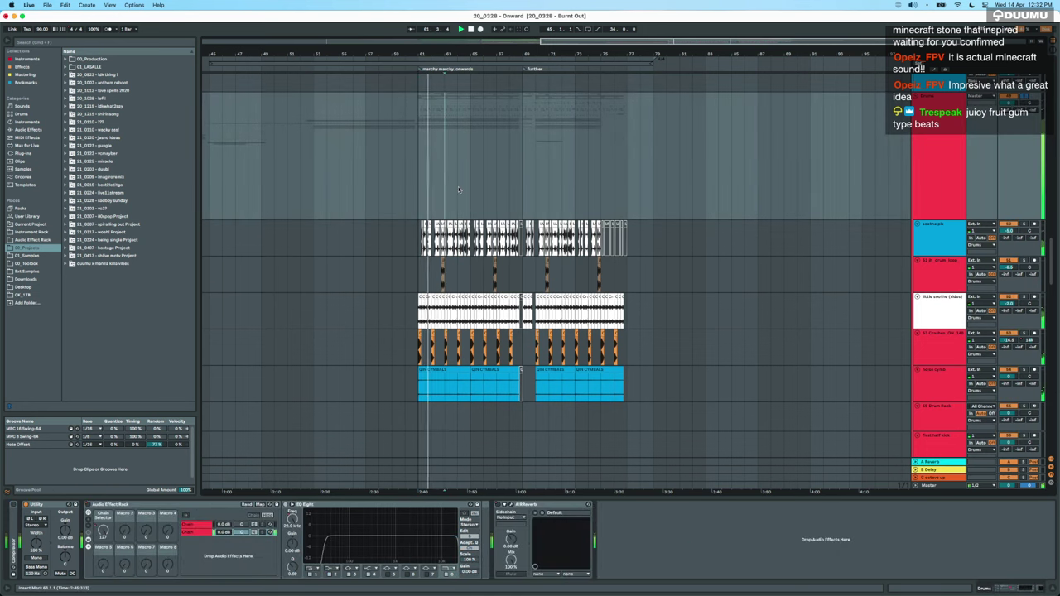
scroll(458, 187, up, 6)
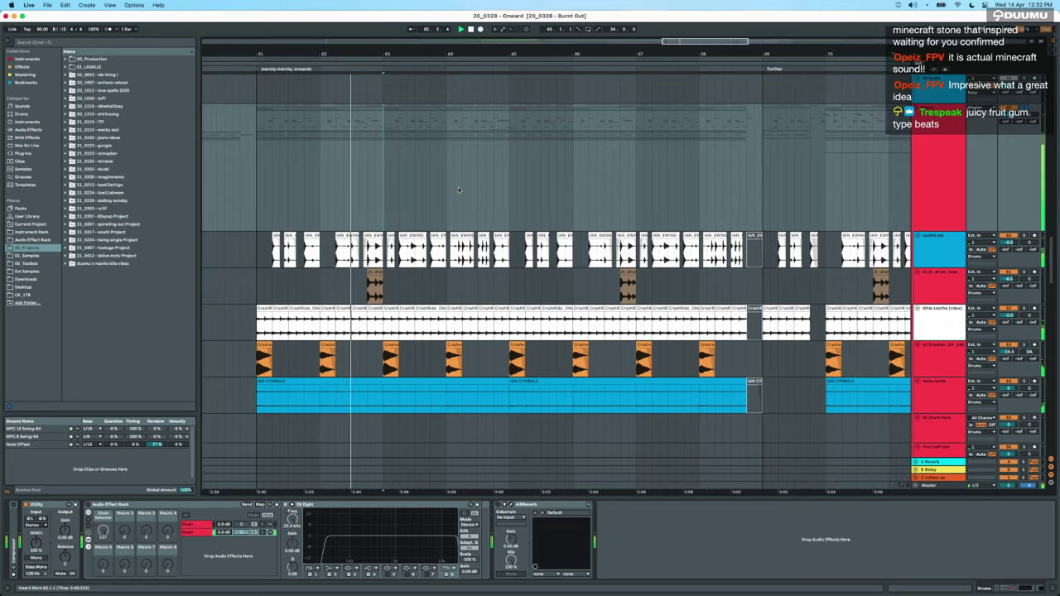
scroll(459, 189, down, 5)
scroll(459, 190, up, 3)
Play the arrangement from bar 70 and look through the drum and instrument tracks.
click(520, 233)
key(space)
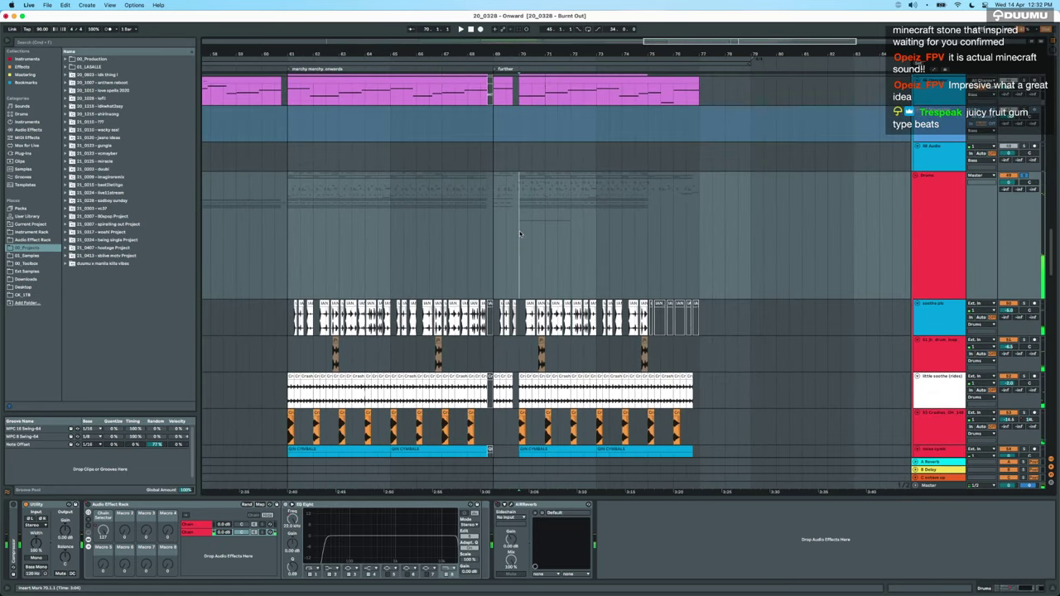
key(plus)
key(plus)
scroll(520, 234, down, 6)
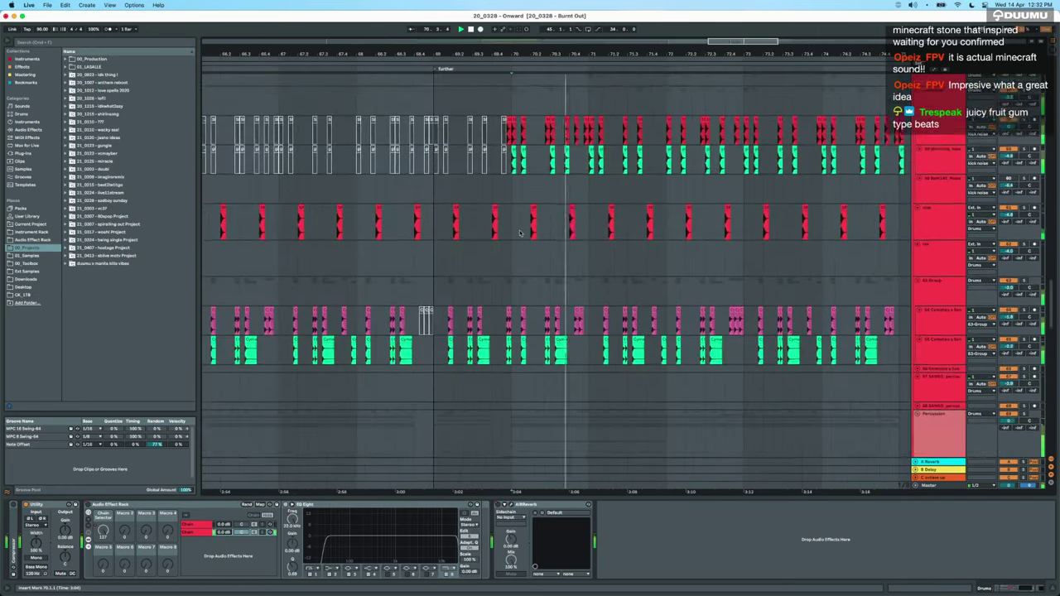
key(minus)
key(minus)
scroll(520, 234, up, 8)
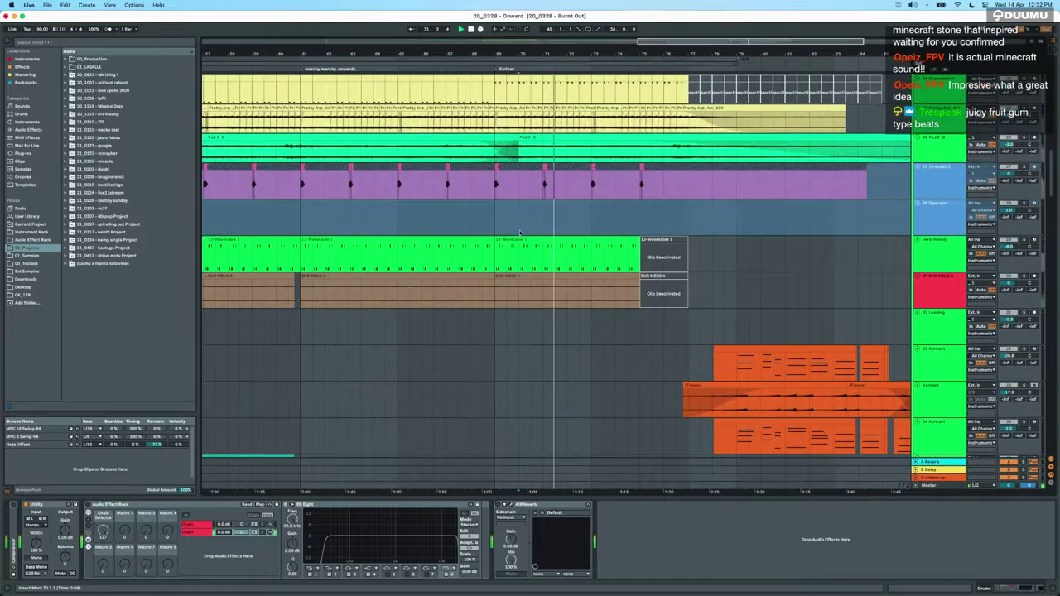
scroll(520, 235, up, 8)
scroll(520, 234, up, 8)
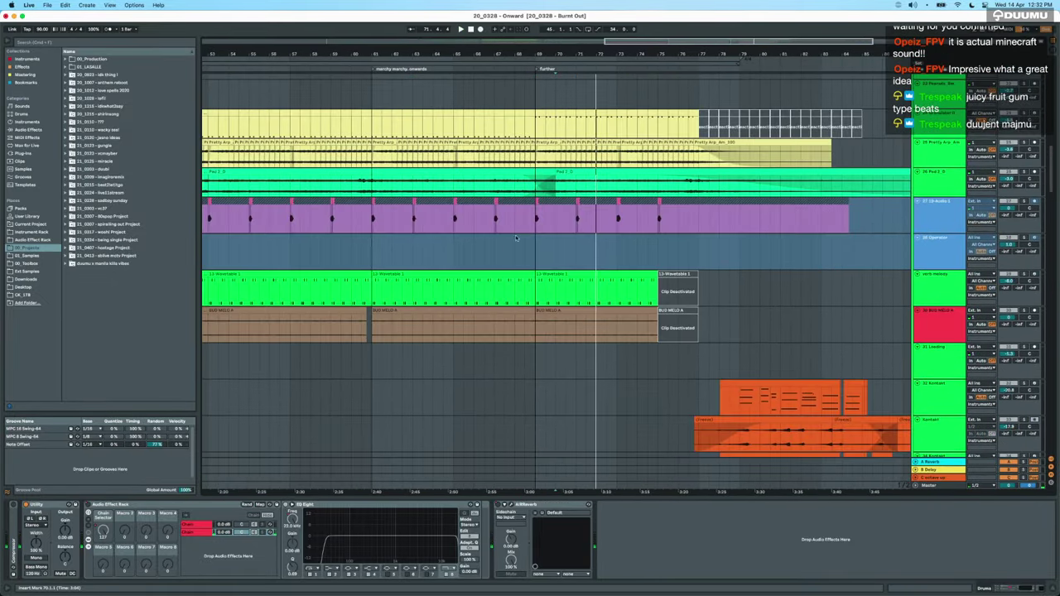
Solo the verb melody track, select its Wavetable clip at bar 61 and play it.
click(459, 275)
key(space)
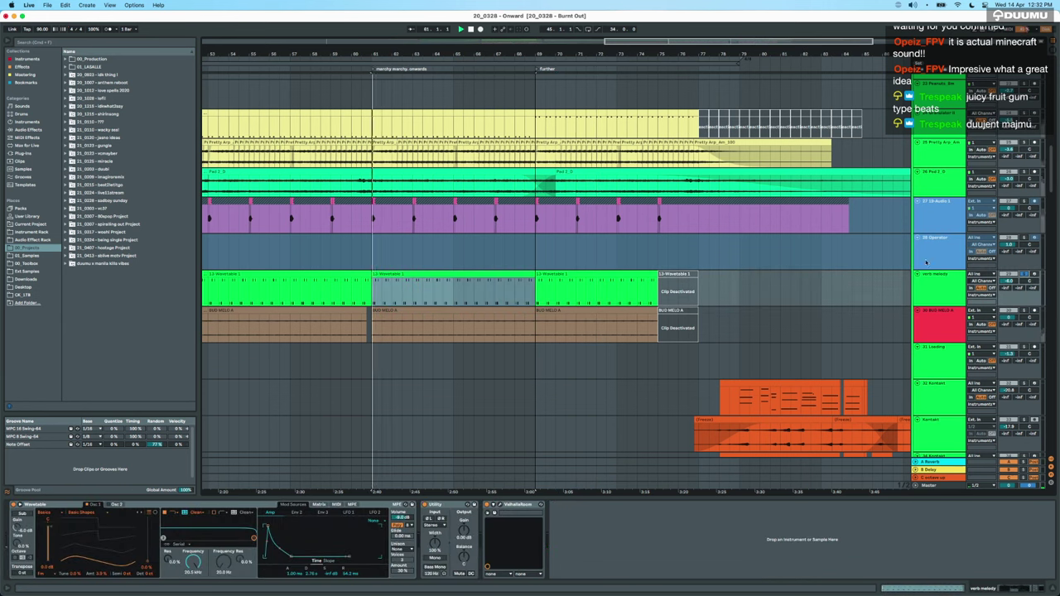
scroll(439, 264, down, 3)
scroll(438, 263, down, 3)
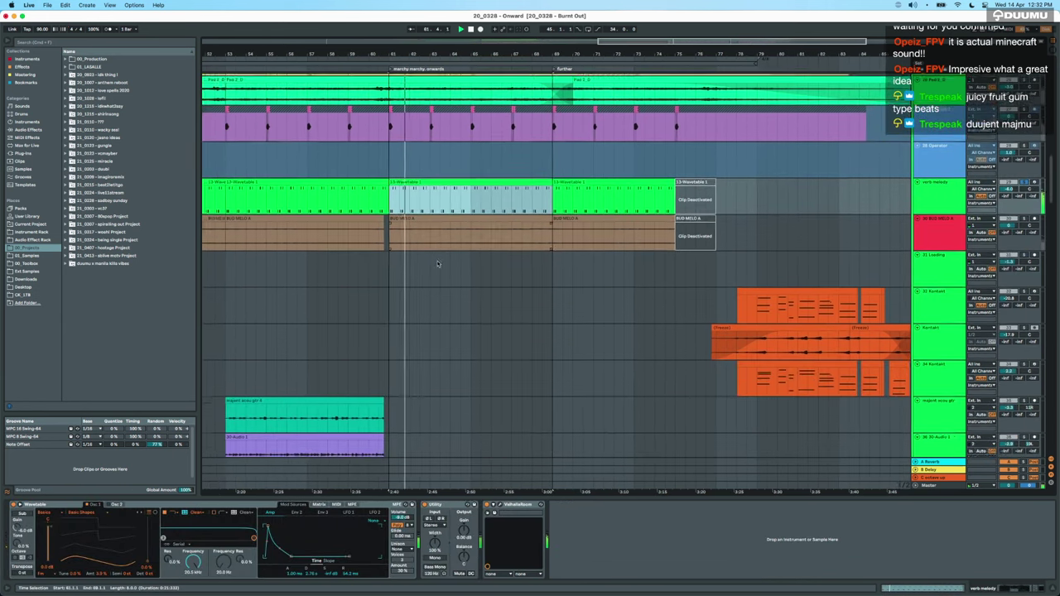
key(space)
Solo the 40-Group and play its two audio tracks from bar 61.
scroll(521, 282, down, 7)
scroll(521, 282, down, 4)
scroll(521, 280, down, 3)
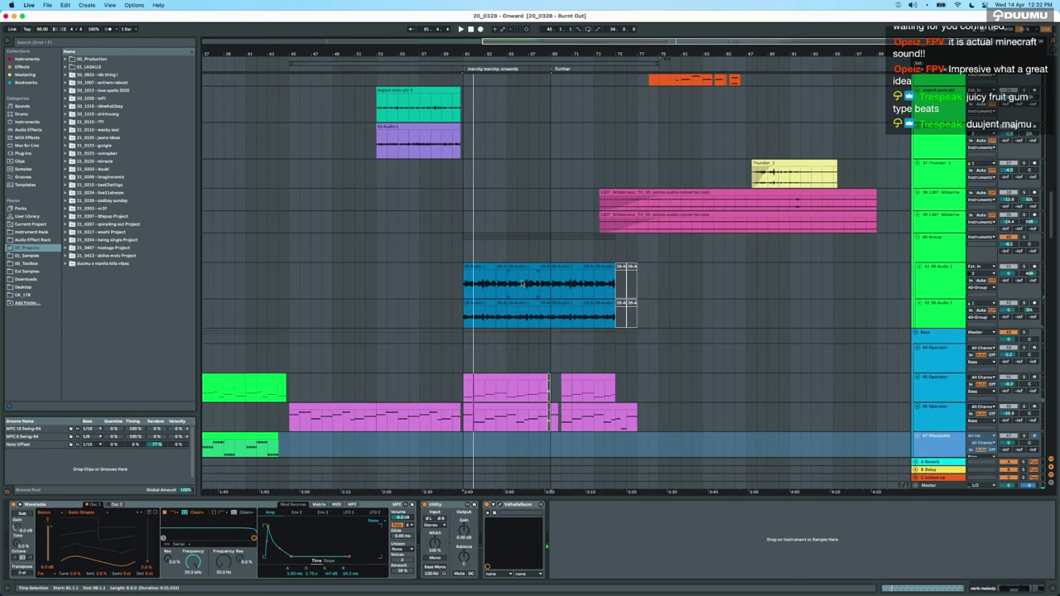
click(1023, 237)
key(space)
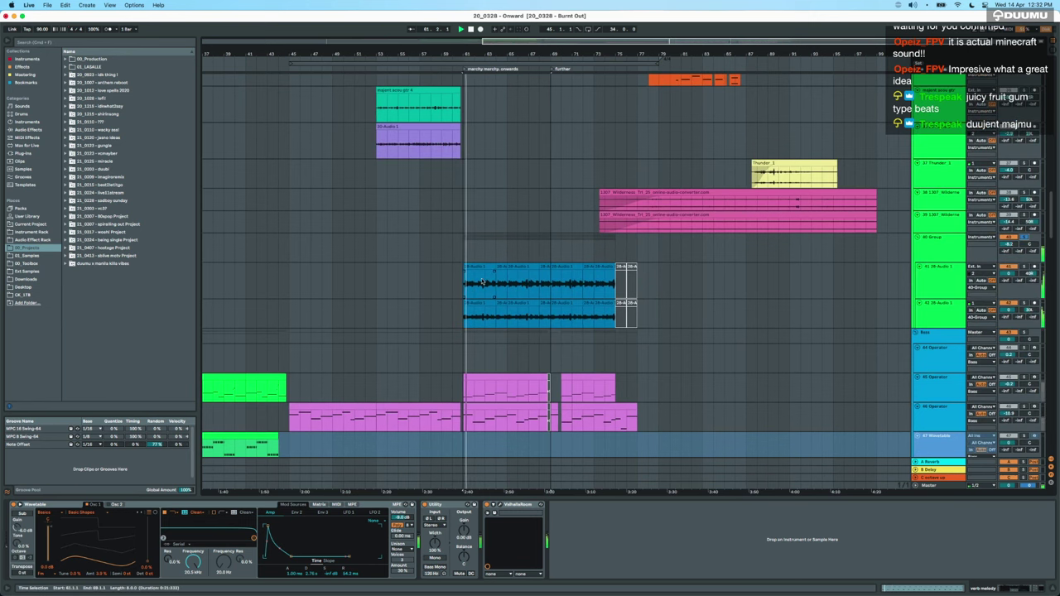
scroll(483, 282, up, 7)
scroll(483, 283, down, 6)
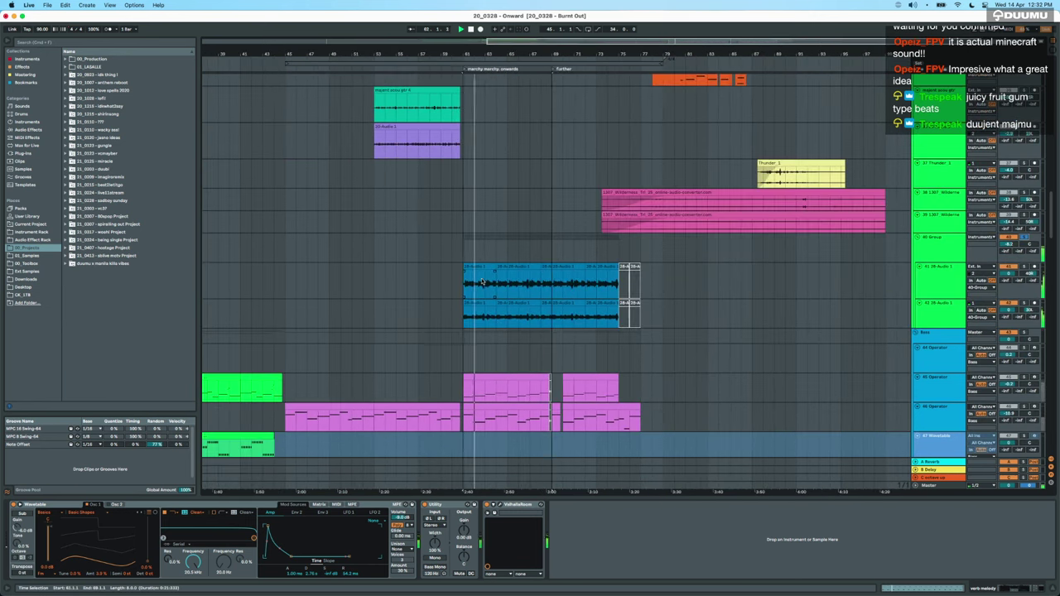
scroll(483, 282, up, 6)
scroll(483, 283, down, 2)
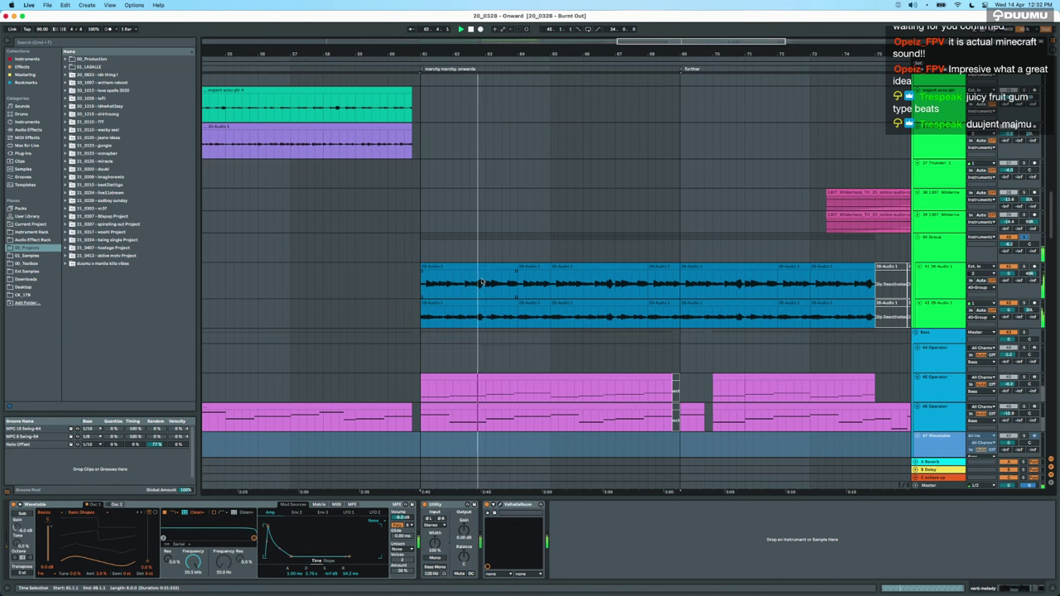
scroll(483, 282, down, 8)
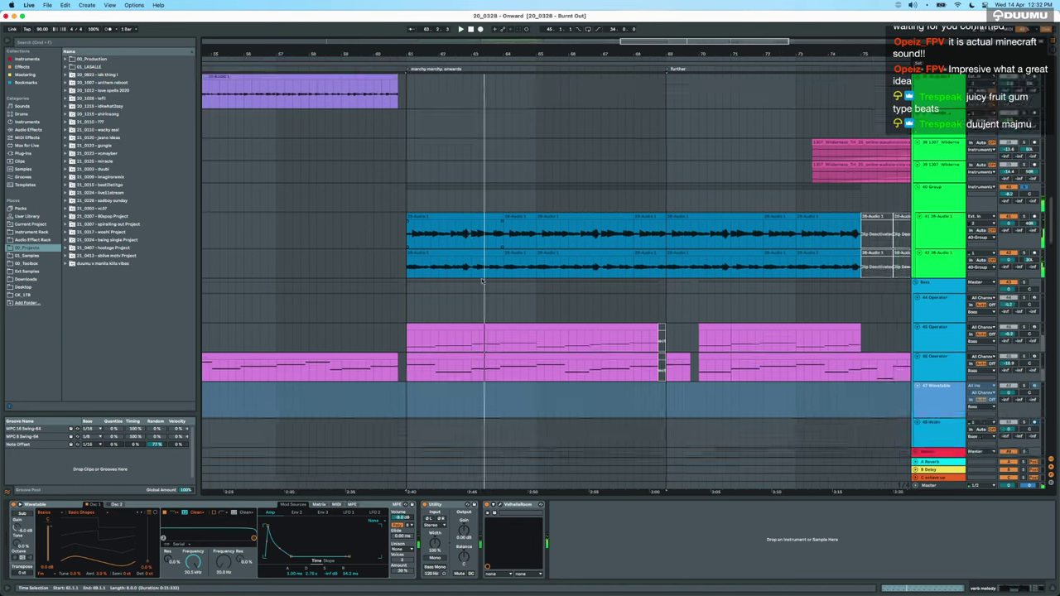
Look through the percussion tracks and their clips around the "further" section of the arrangement.
scroll(844, 269, right, 5)
scroll(844, 269, up, 5)
scroll(844, 269, right, 2)
scroll(844, 269, down, 1)
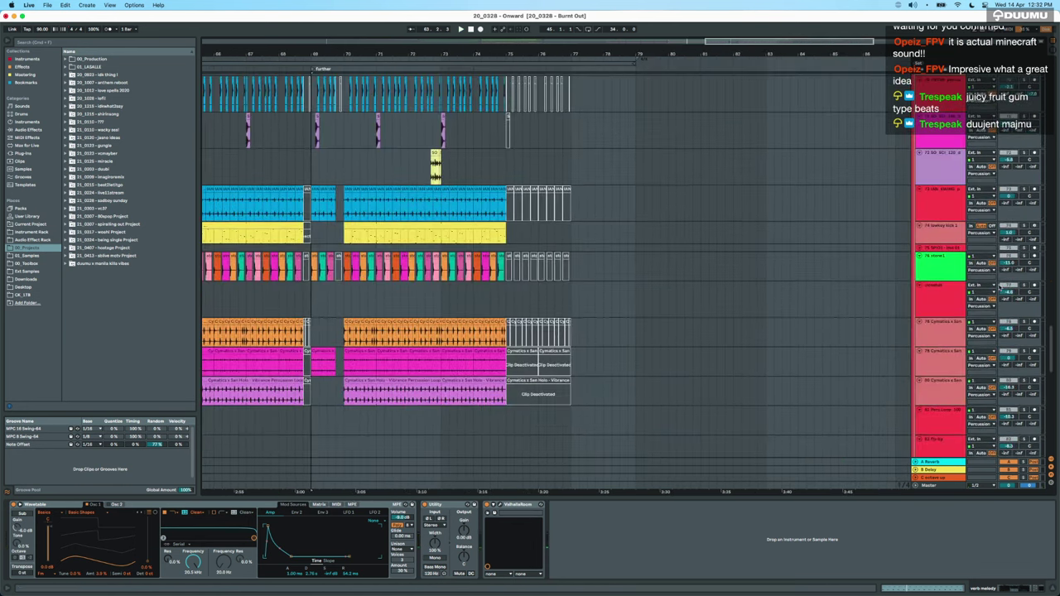
click(1027, 285)
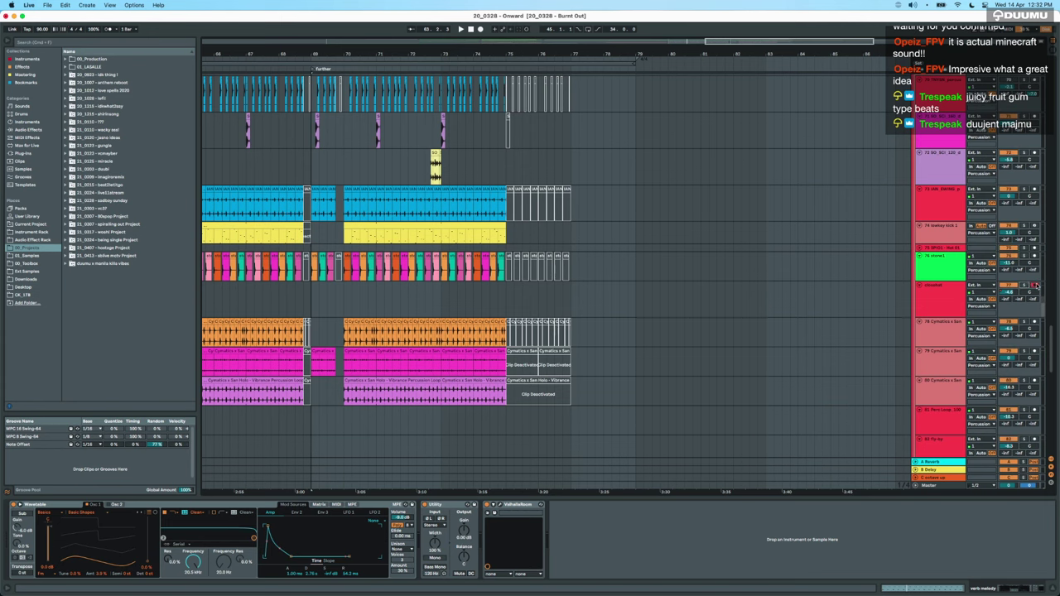
scroll(433, 335, down, 10)
scroll(433, 335, left, 2)
click(365, 311)
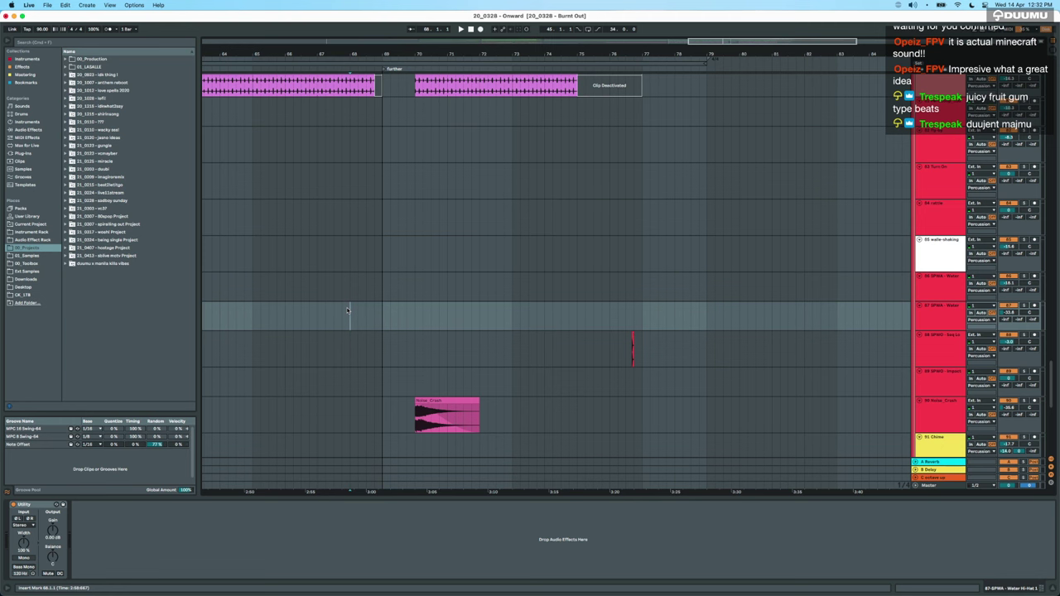
scroll(348, 310, up, 10)
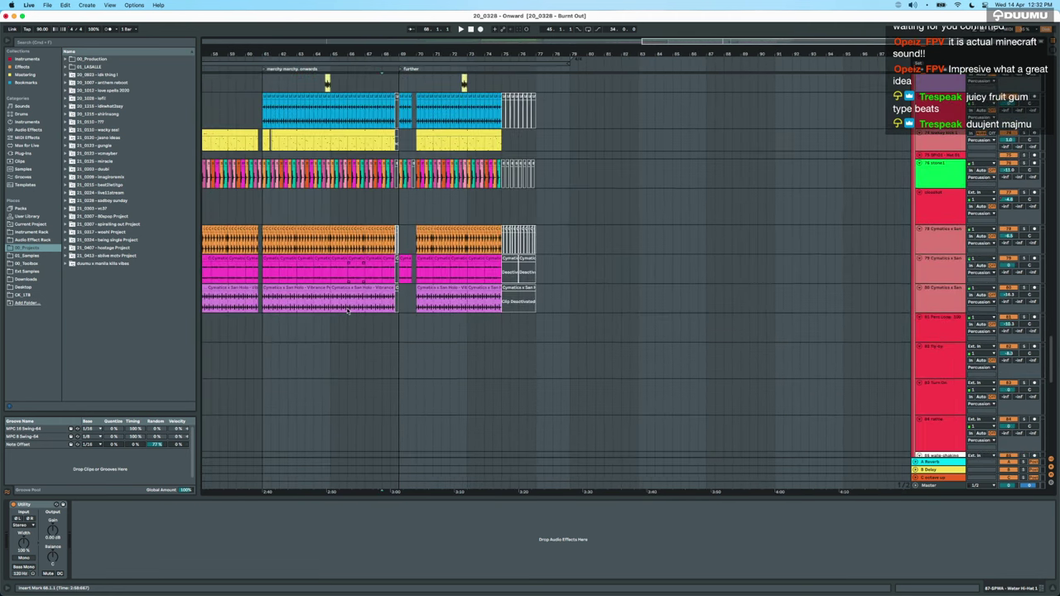
scroll(348, 310, down, 3)
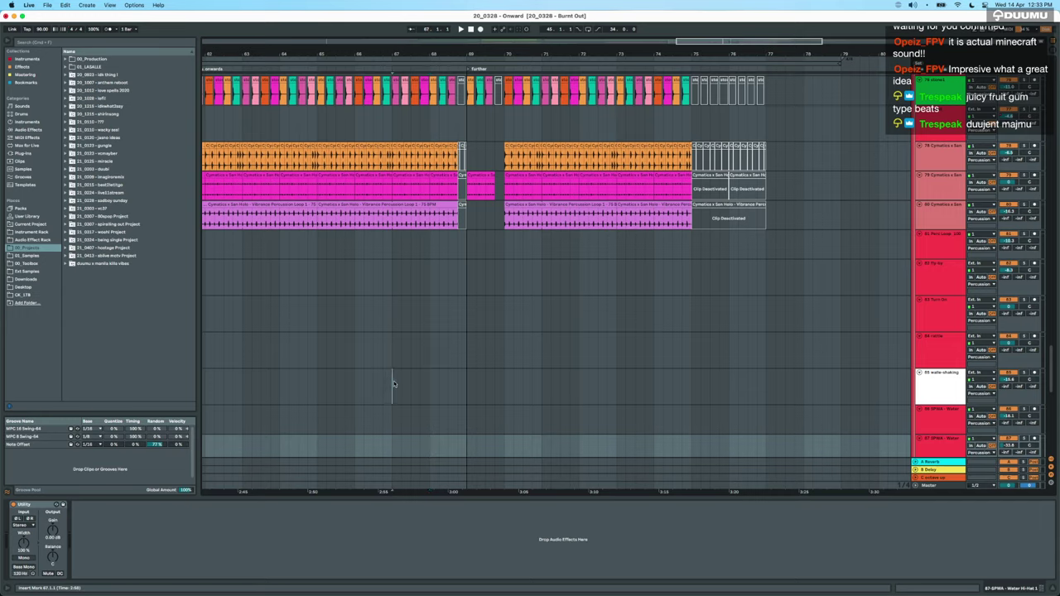
scroll(405, 386, down, 12)
scroll(463, 388, up, 12)
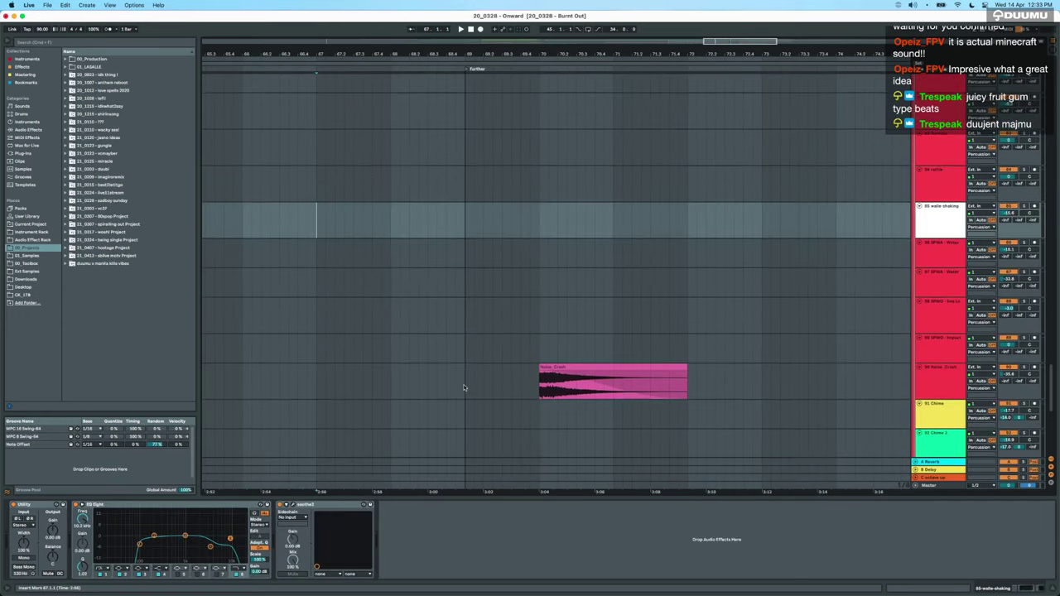
Play the arrangement from bar 67.3 through the transition and soda sound clips.
scroll(464, 388, down, 10)
click(385, 275)
key(space)
scroll(426, 298, up, 3)
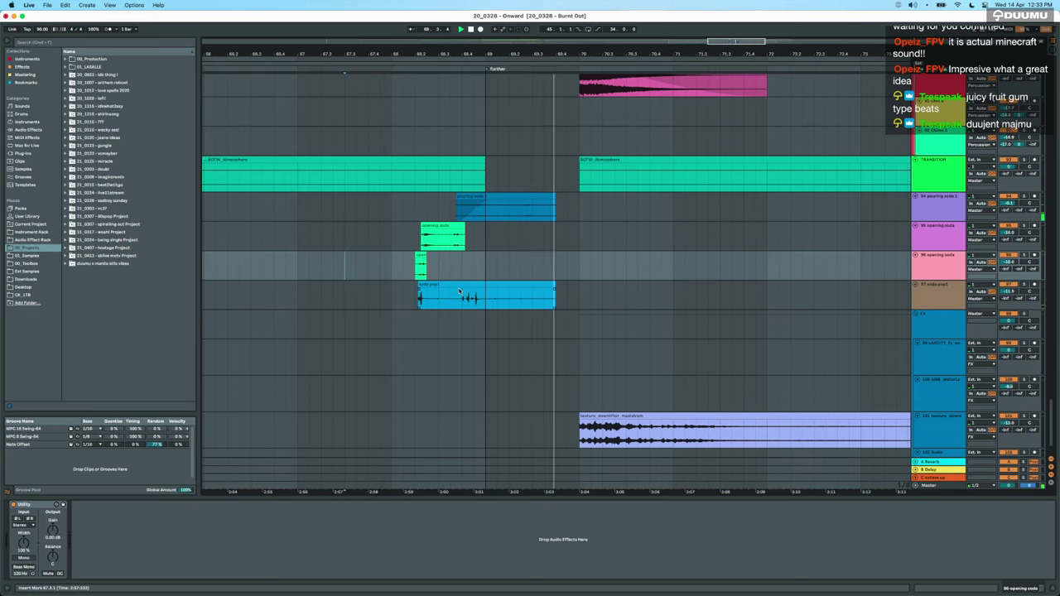
key(space)
Solo the four soda tracks, play them from the short opening soda clip and select their clips from bar 67.4 to 70.1.
scroll(551, 262, right, 1)
click(958, 295)
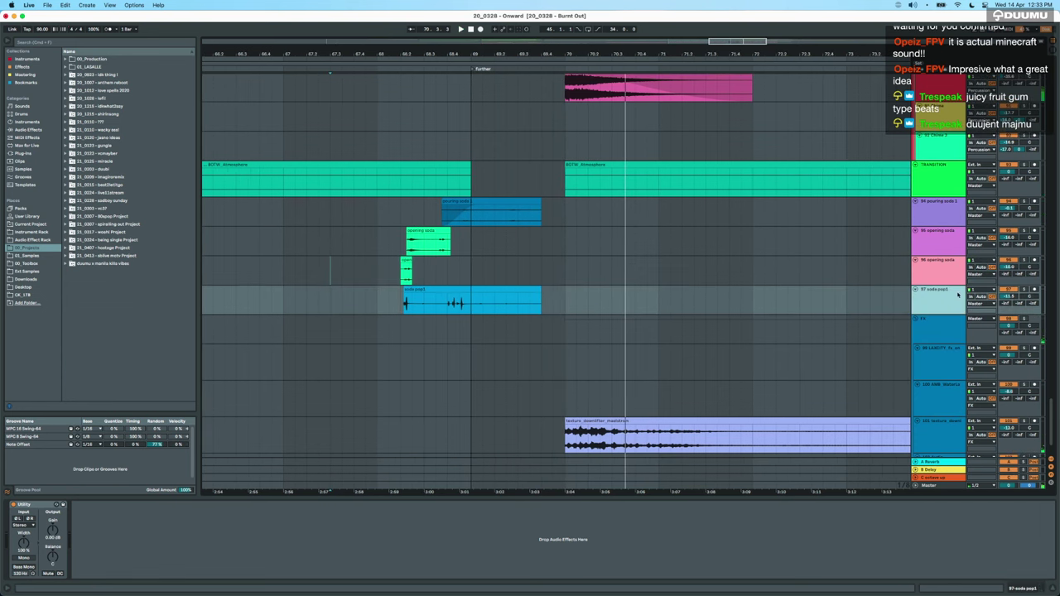
shift+click(952, 225)
click(1024, 202)
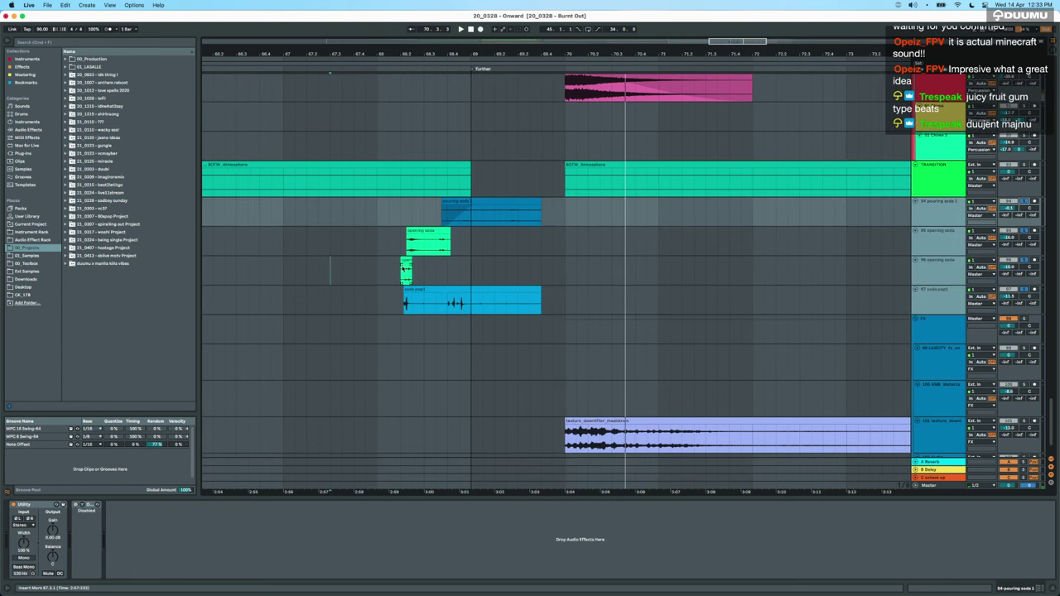
click(405, 269)
key(space)
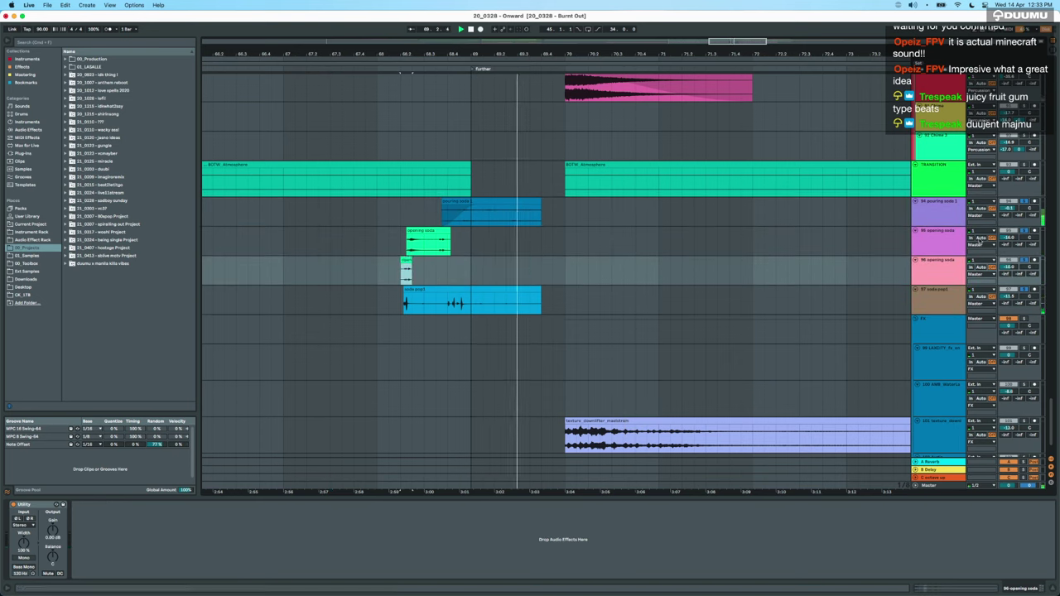
drag(358, 310, 575, 212)
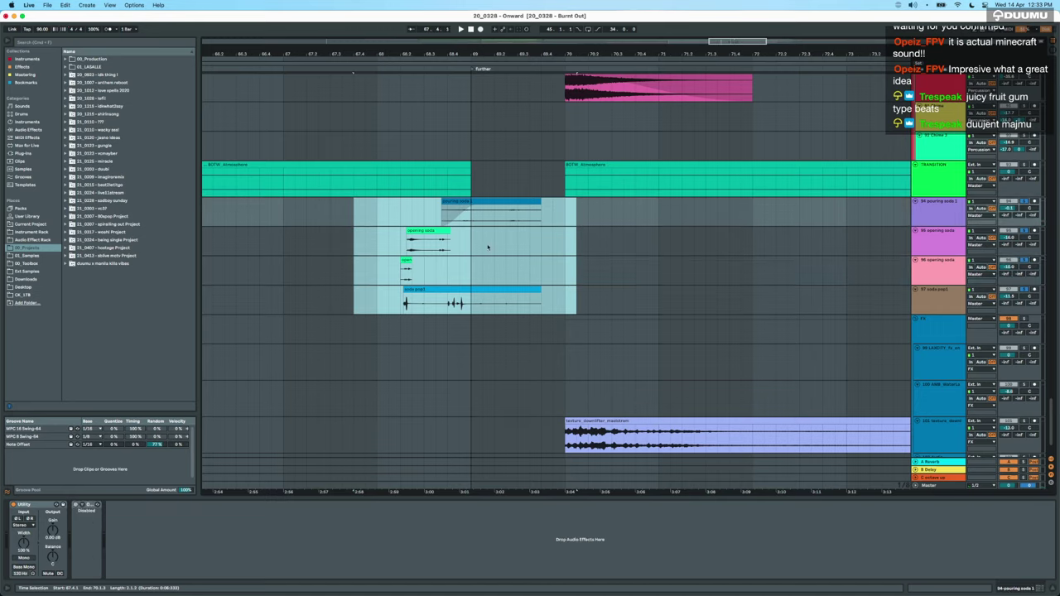
Unsolo the four soda tracks and look back through the whole arrangement up to the Instruments group.
scroll(485, 248, up, 3)
scroll(484, 250, down, 6)
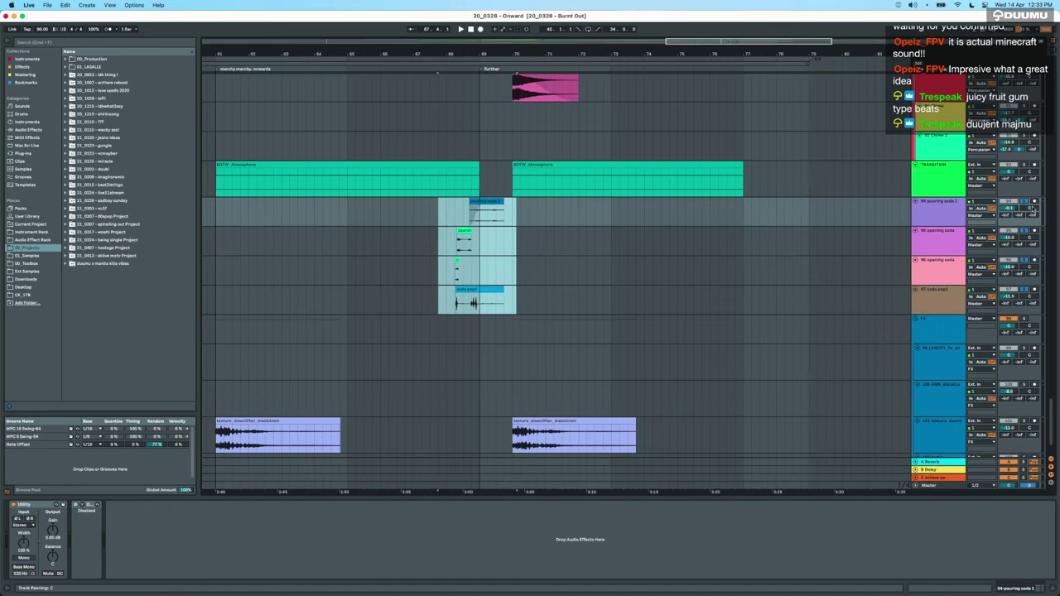
scroll(617, 175, down, 6)
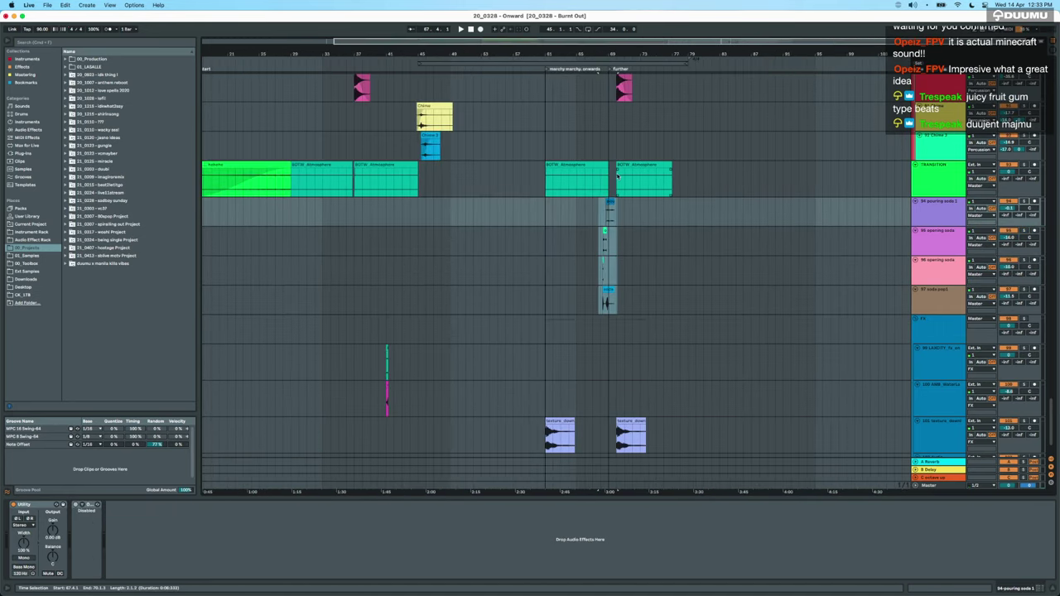
scroll(469, 241, down, 2)
scroll(651, 338, up, 10)
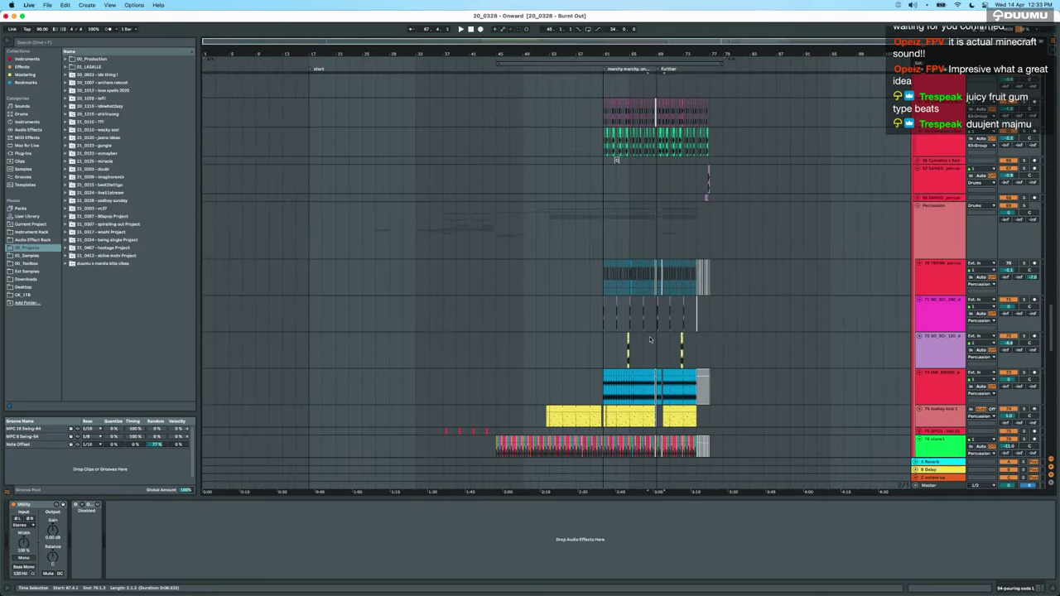
scroll(651, 337, up, 4)
scroll(651, 337, up, 15)
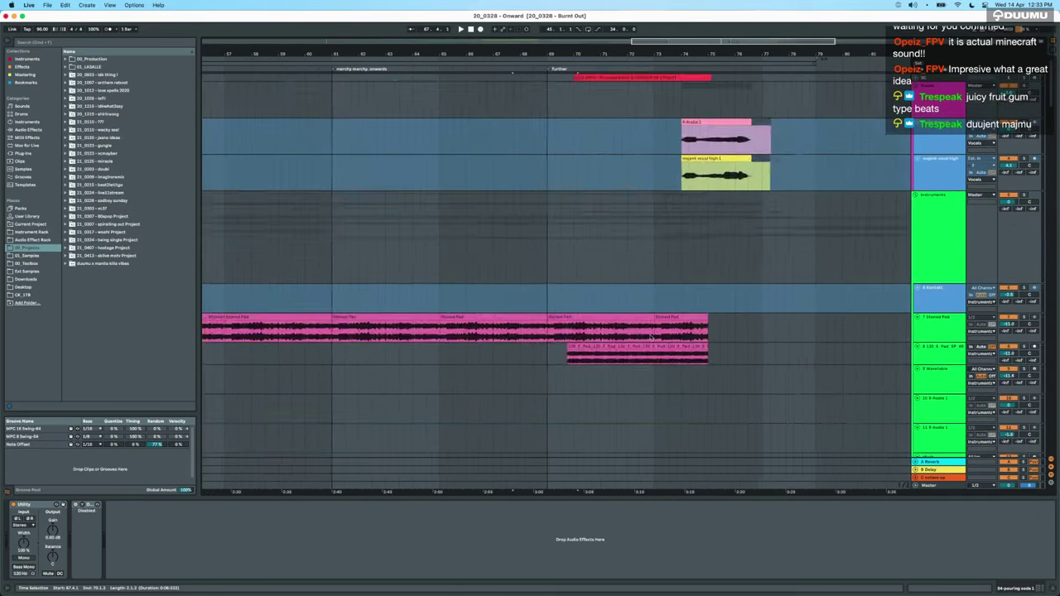
scroll(652, 337, down, 5)
click(367, 275)
key(ctrl+Up)
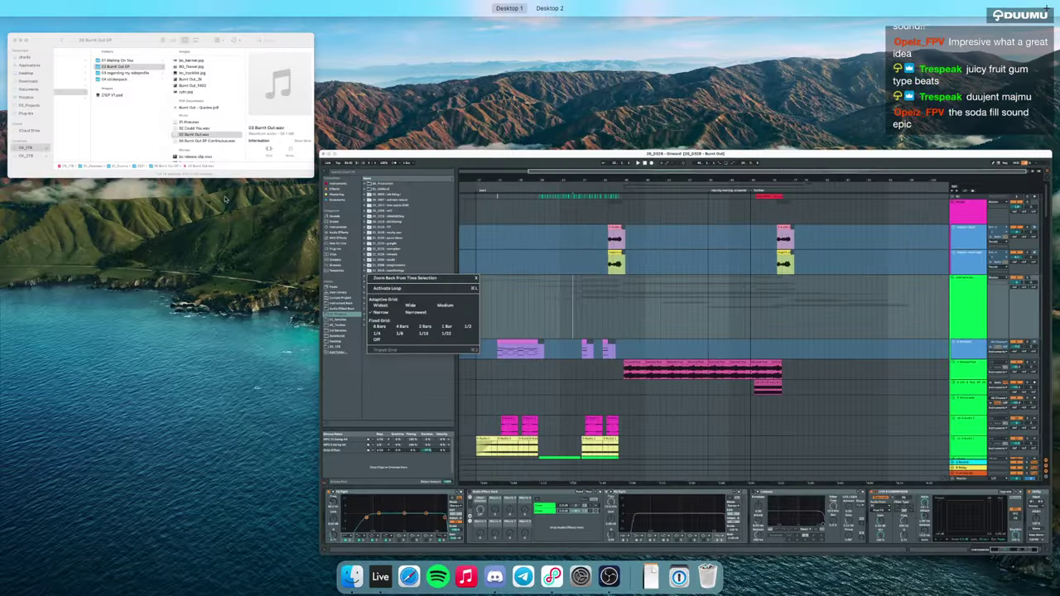
click(229, 200)
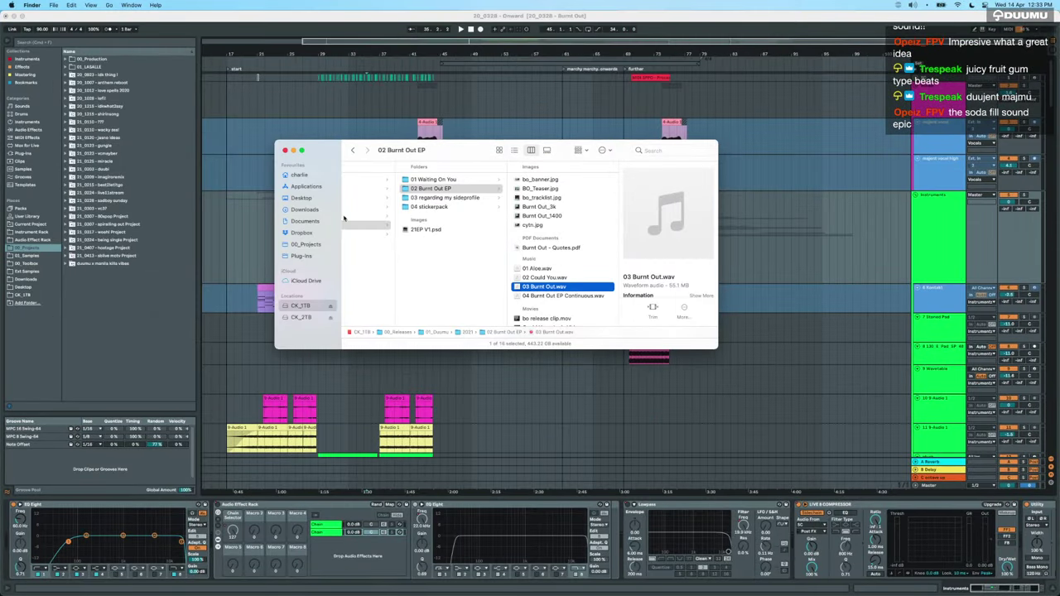
scroll(439, 285, left, 5)
click(28, 236)
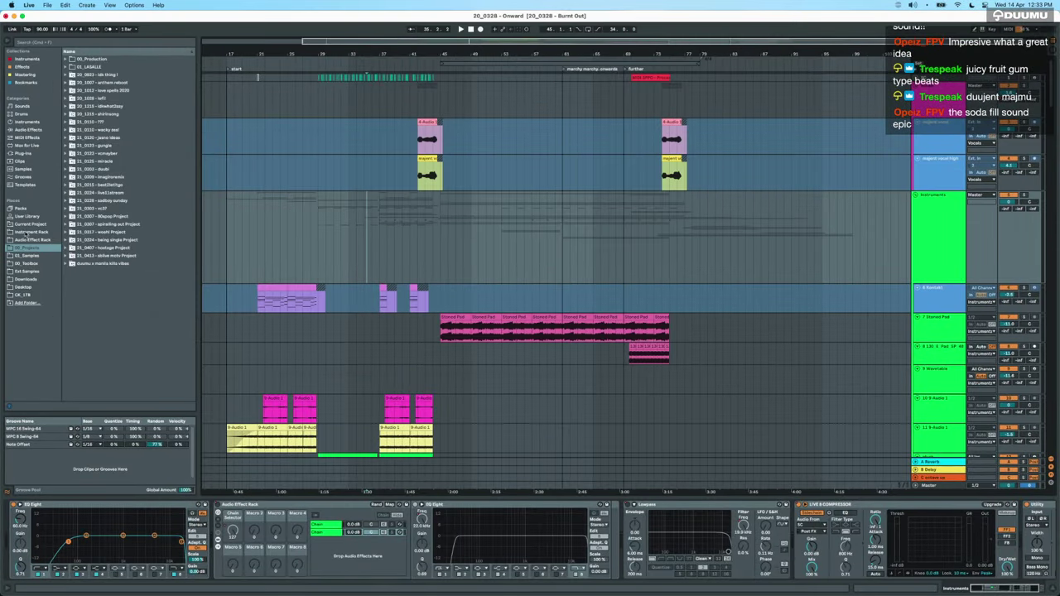
Open 20_0328 - Onward V2.als from the current project without saving the open set, and dismiss the missing plug-ins warning.
click(27, 225)
double_click(97, 90)
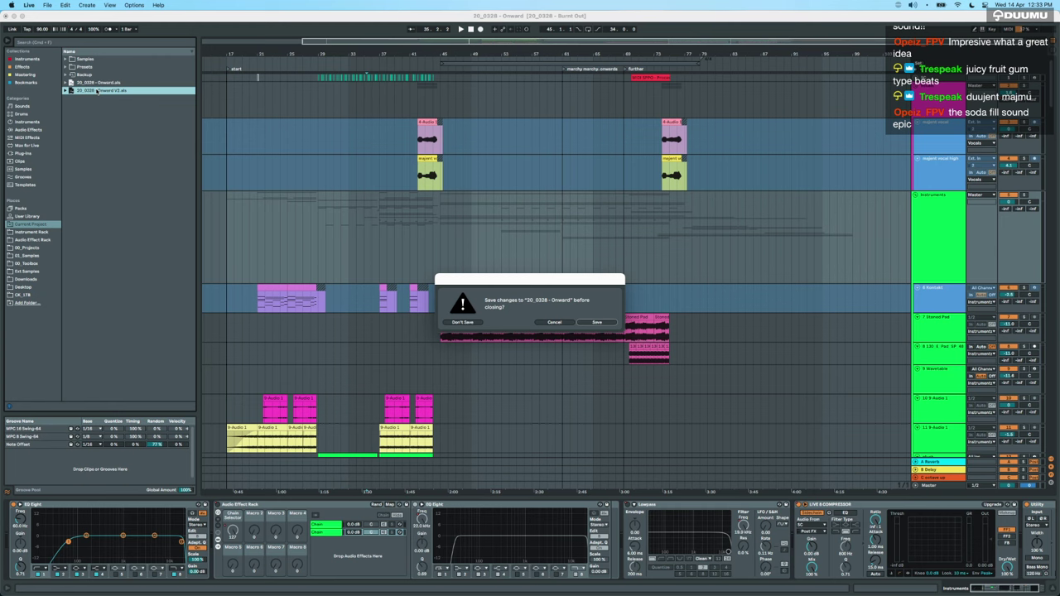
click(462, 322)
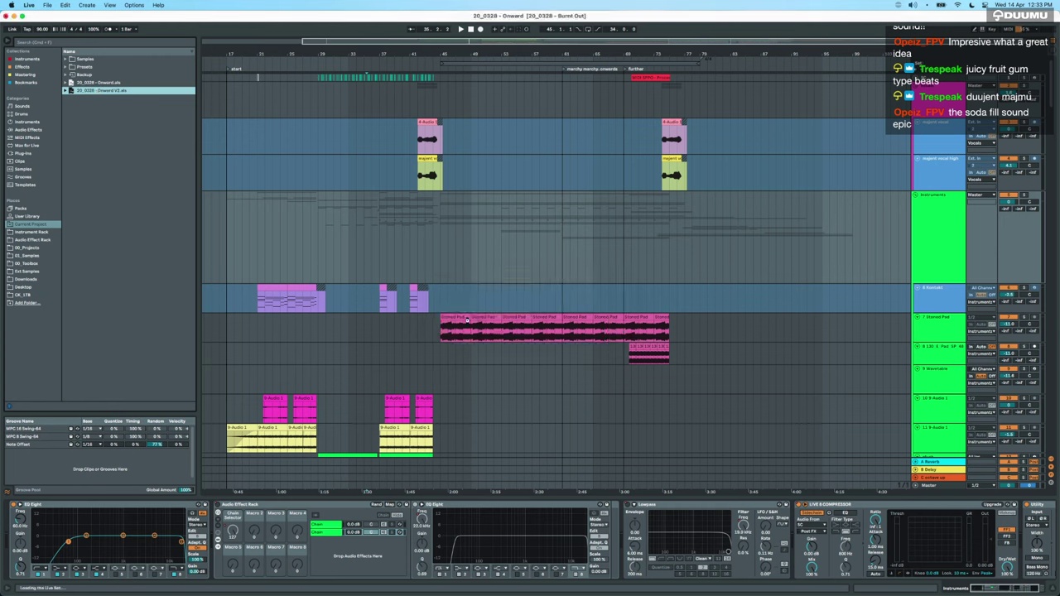
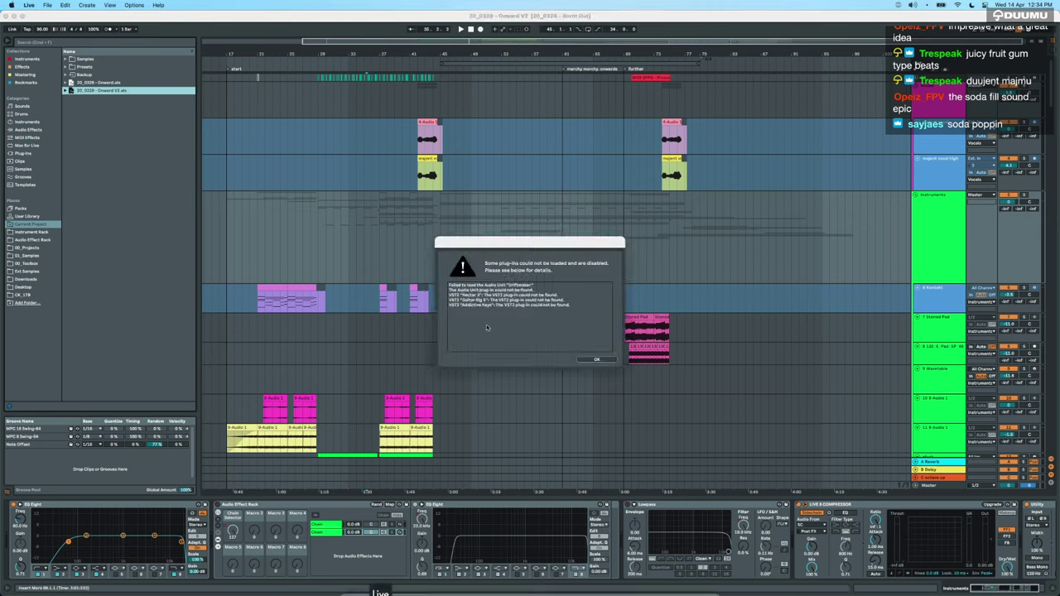
click(596, 360)
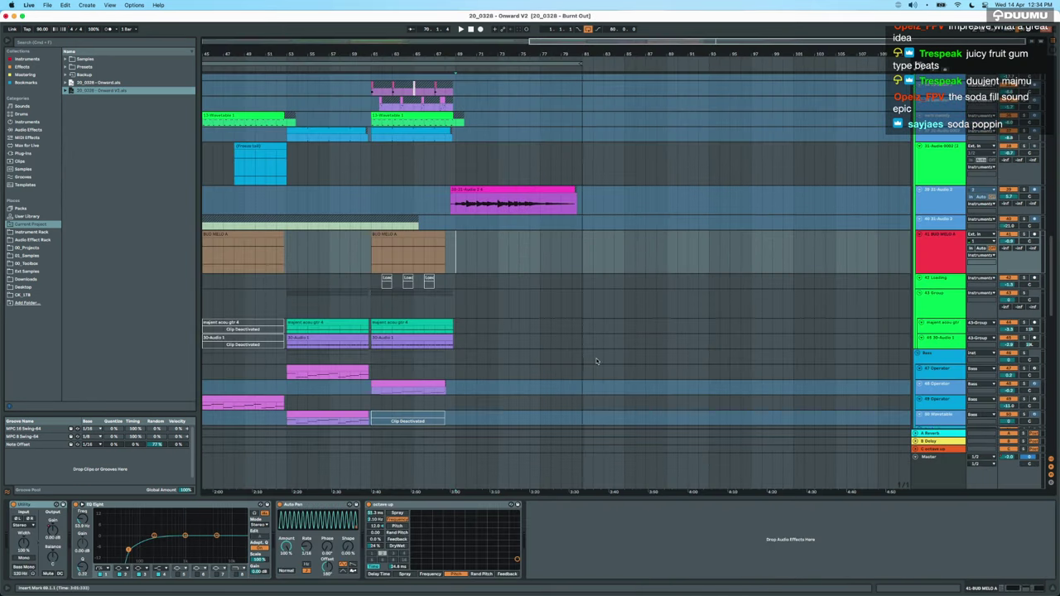
Examine the Onward V2 arrangement across its vocal, instrument, drum, percussion and transition tracks.
scroll(468, 315, up, 6)
scroll(469, 315, left, 5)
key(minus)
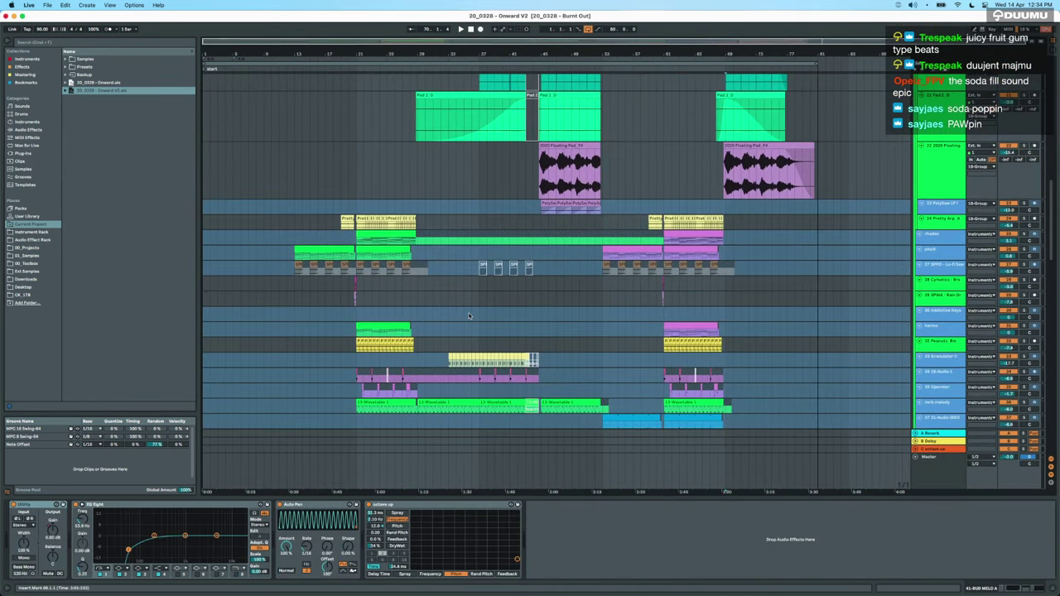
scroll(469, 315, up, 6)
scroll(418, 309, down, 10)
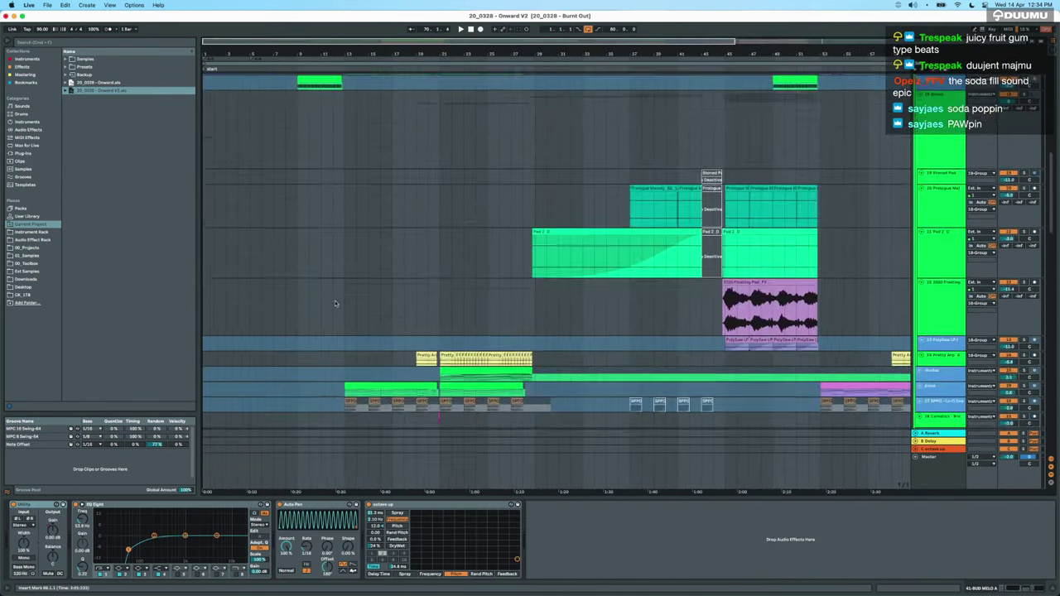
scroll(336, 303, up, 8)
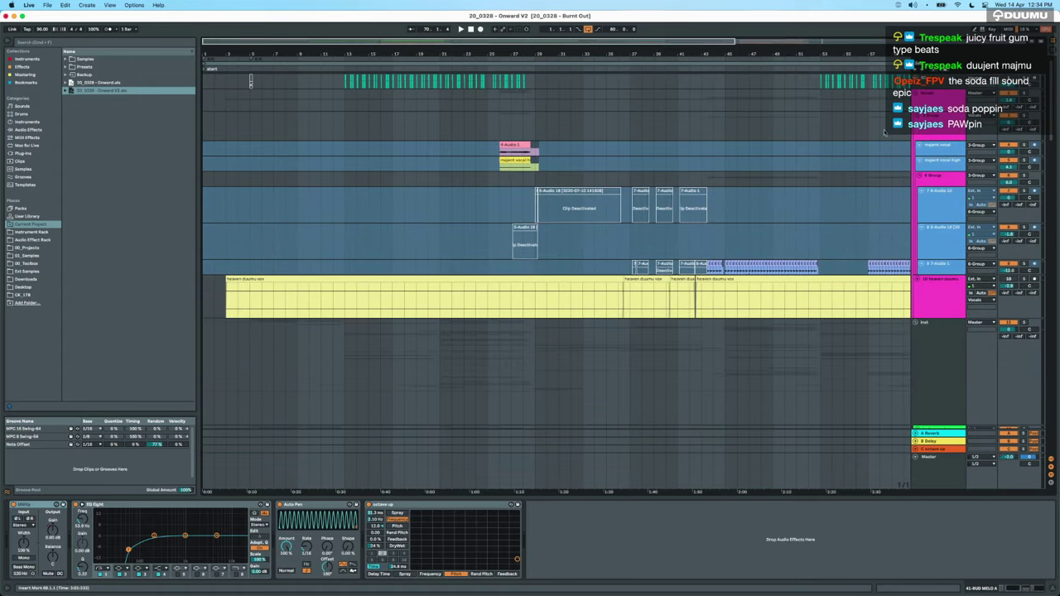
scroll(871, 254, down, 10)
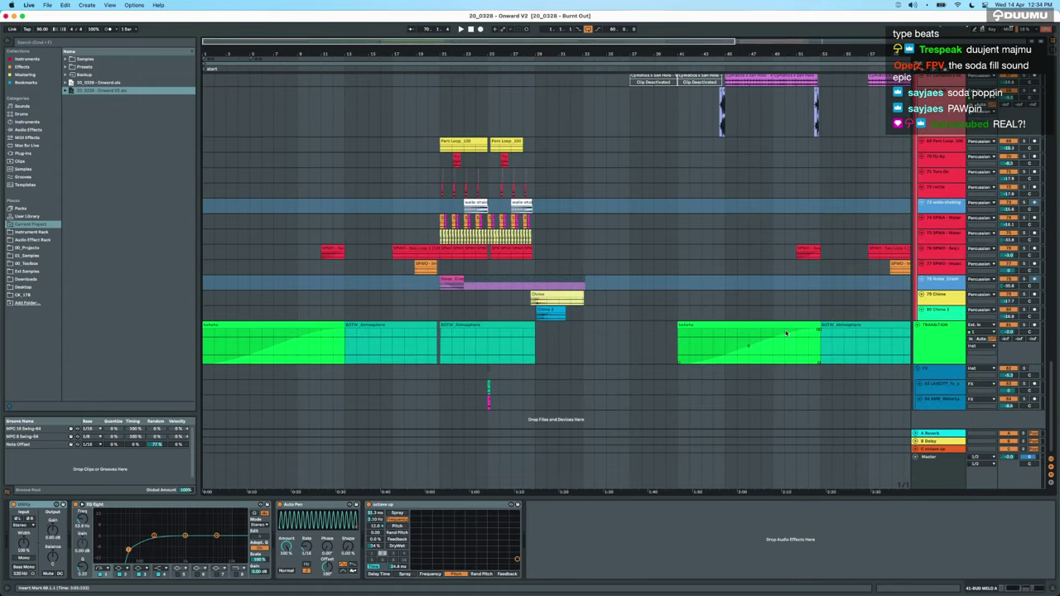
scroll(494, 353, up, 10)
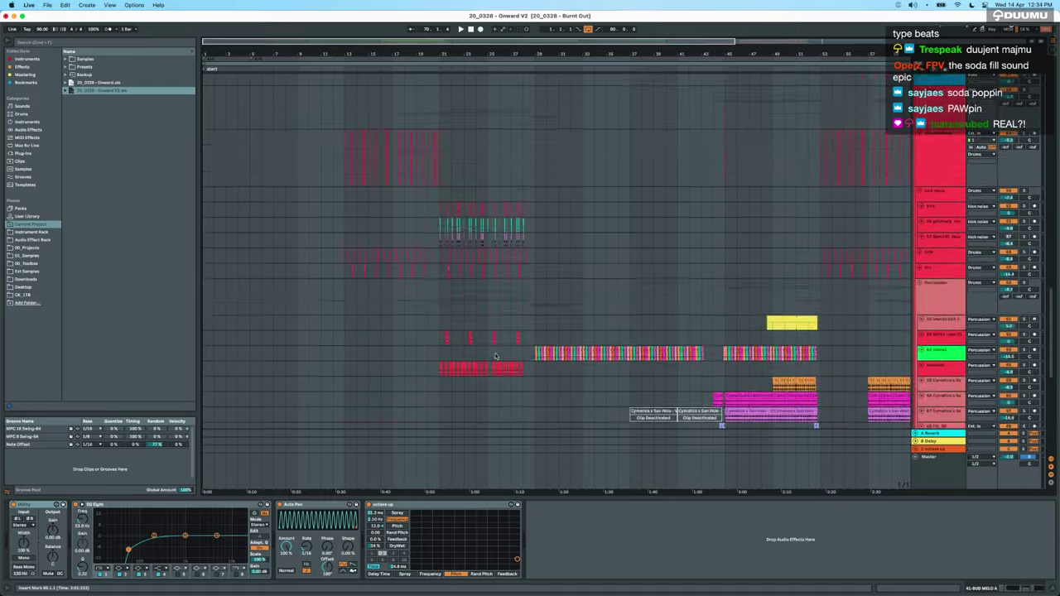
scroll(495, 356, up, 15)
scroll(495, 353, up, 10)
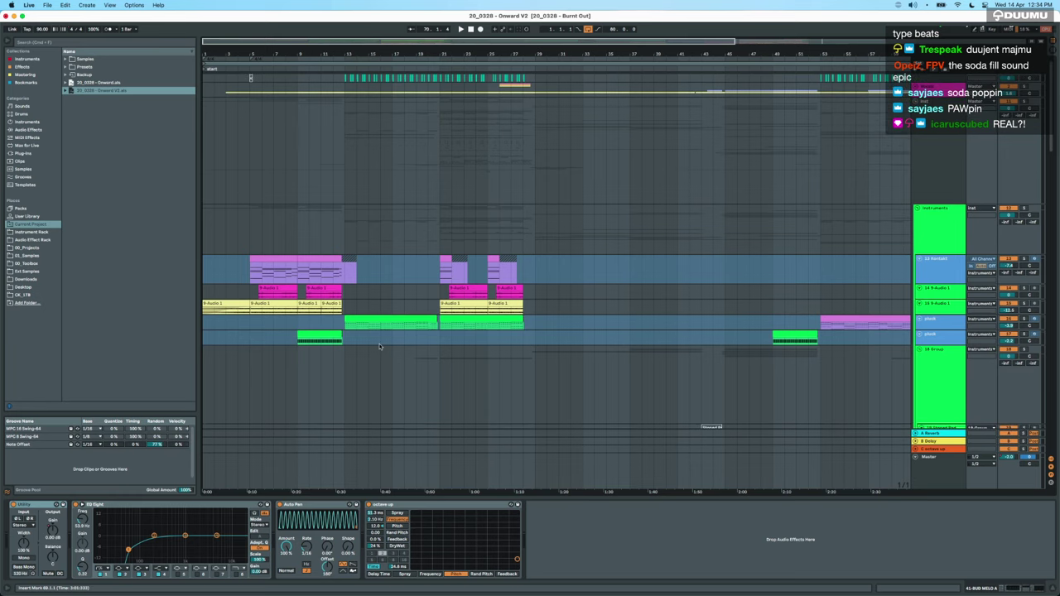
Reduce the height of the 18-Group track and play the arrangement from bar 15.
scroll(378, 350, down, 3)
drag(928, 332, 932, 278)
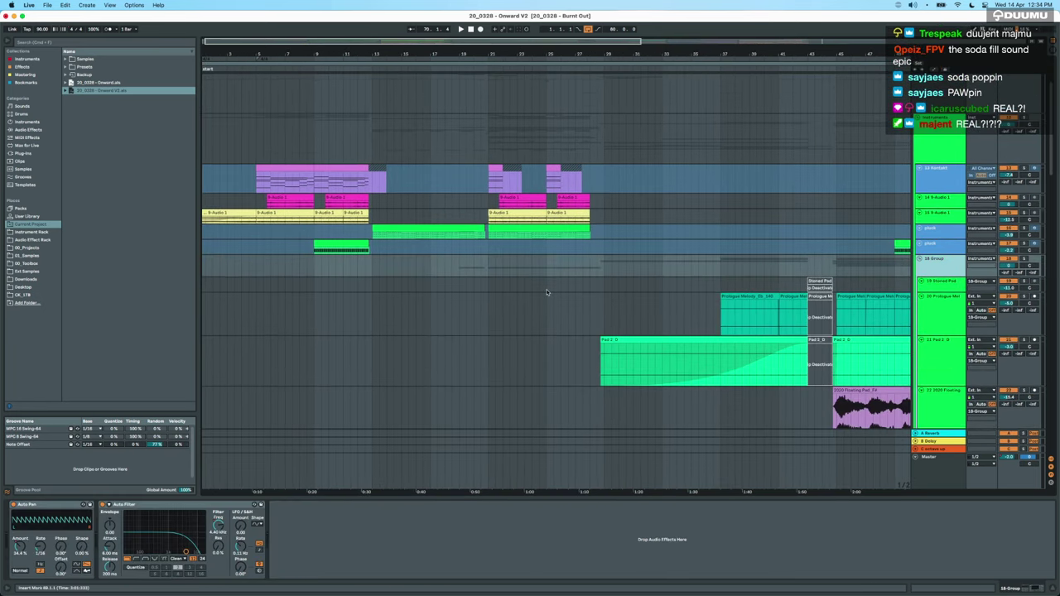
scroll(423, 265, down, 3)
click(415, 262)
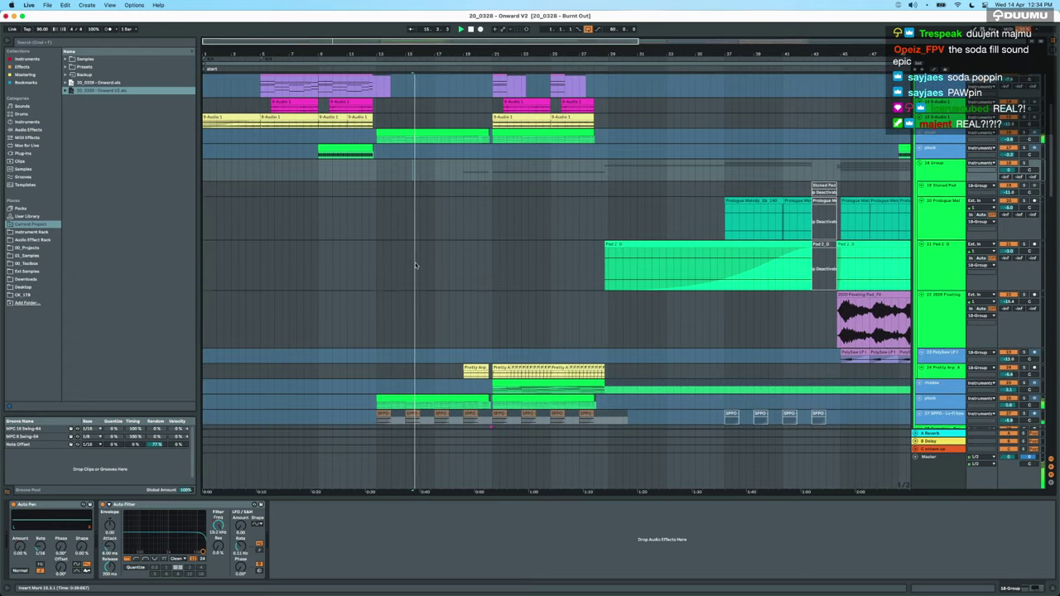
scroll(416, 265, down, 3)
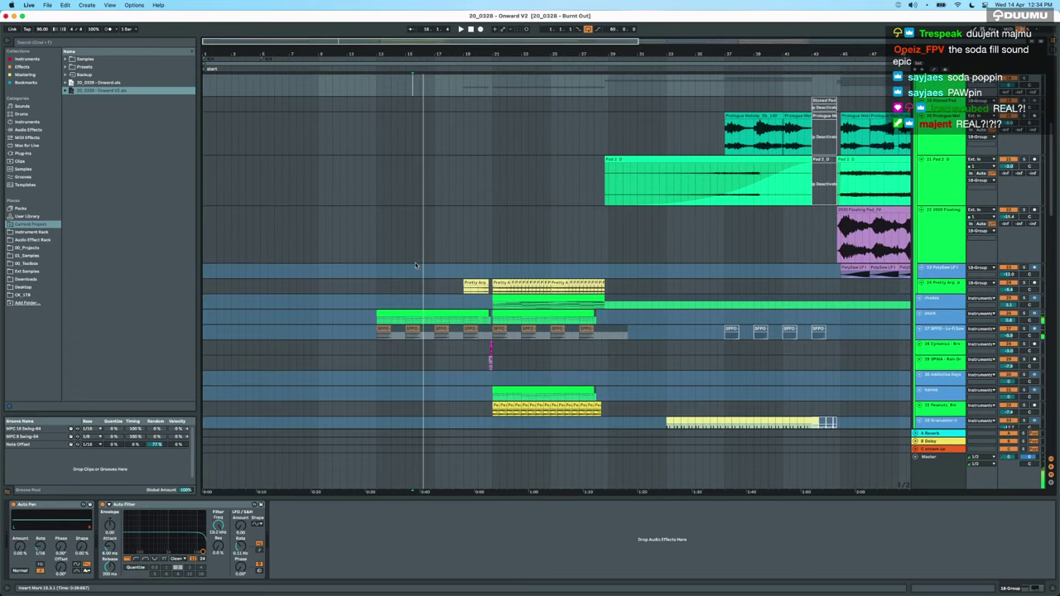
scroll(416, 265, down, 5)
Select bars 21 to 29 on the Addictive Keys track, loop that range and play it.
scroll(471, 275, up, 2)
drag(467, 242, 665, 238)
scroll(607, 242, up, 3)
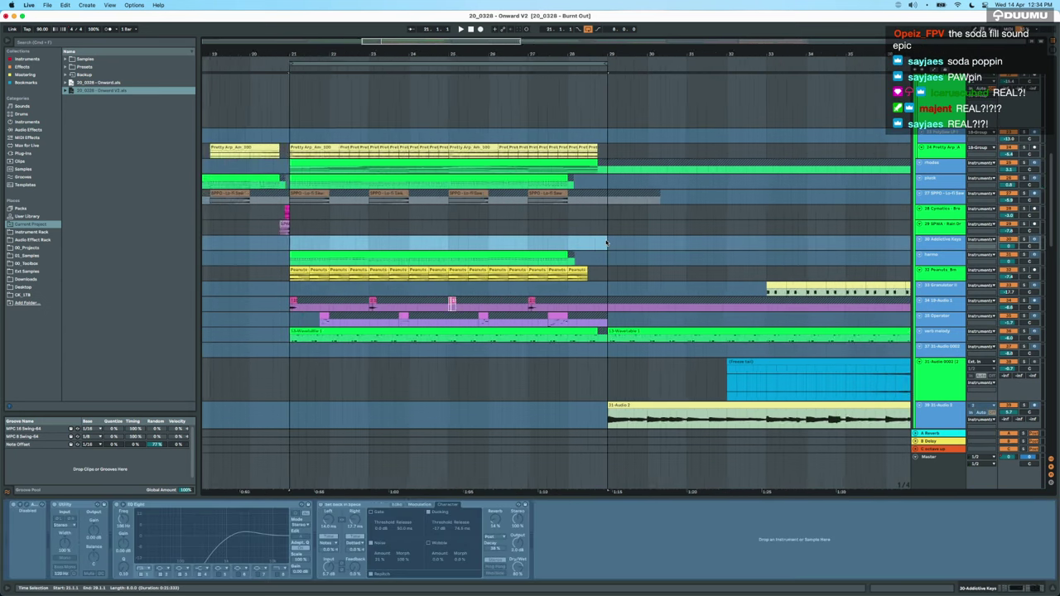
scroll(606, 242, down, 5)
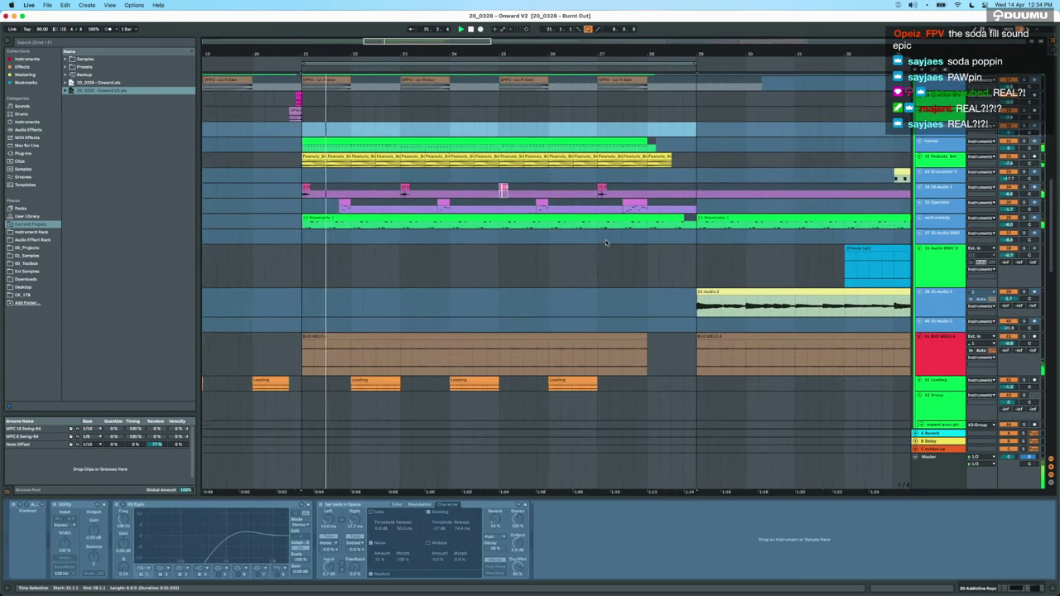
Set the Glue Compressor's makeup gain on the Master track to 11.0 dB and replay the loop from bar 21.
click(951, 481)
click(553, 560)
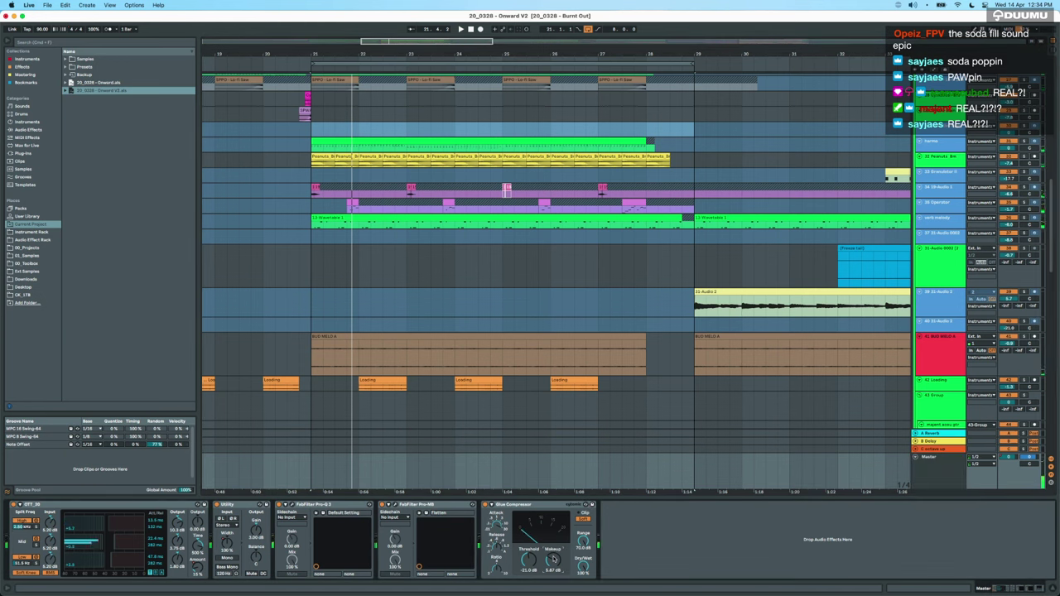
key(space)
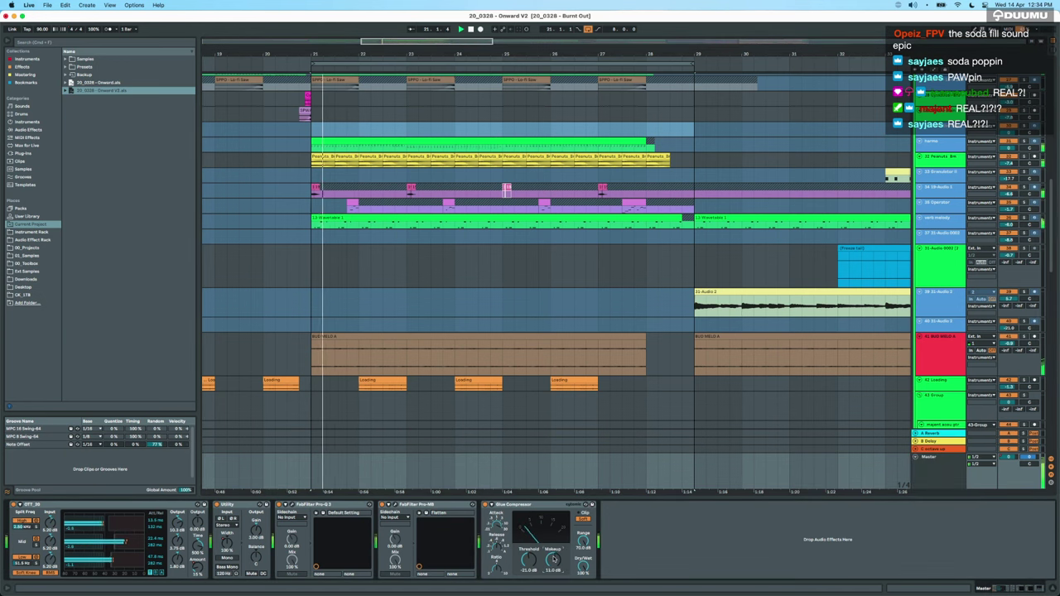
Solo the Drums group and play the arrangement from bar 19.
scroll(373, 248, down, 5)
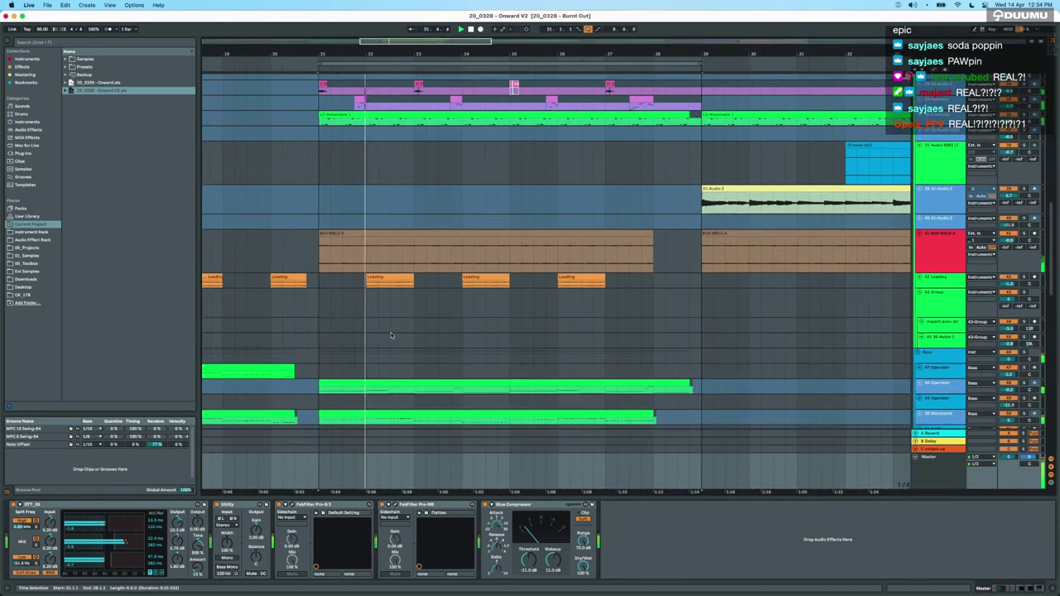
scroll(392, 334, down, 4)
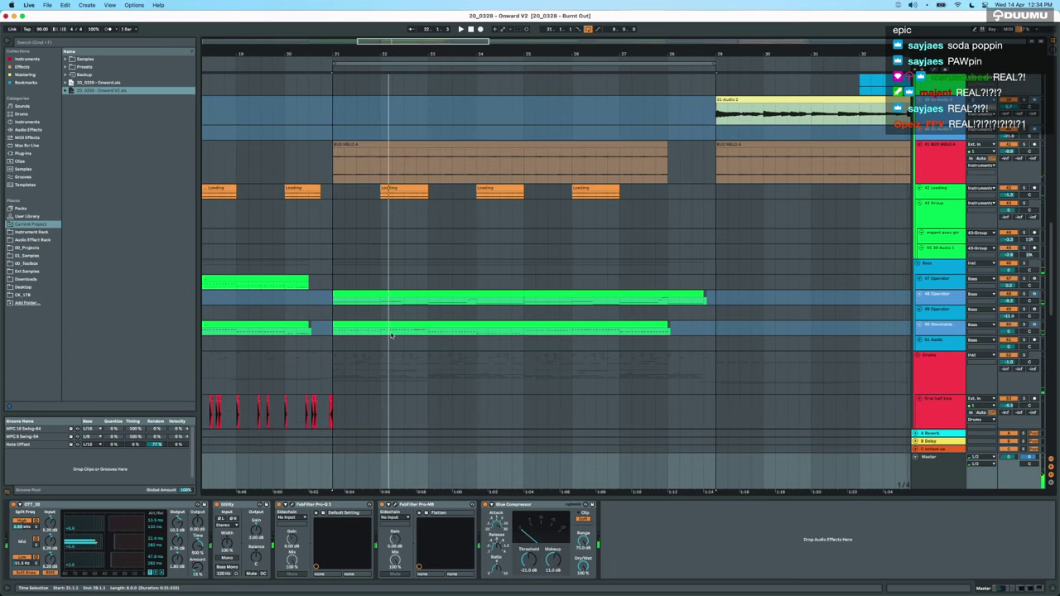
scroll(392, 335, down, 10)
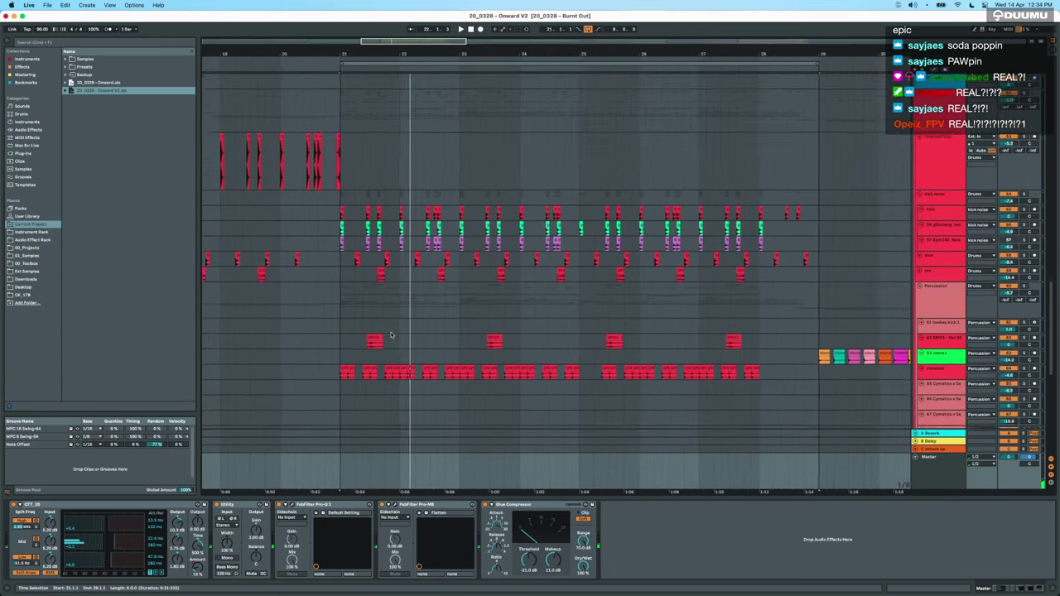
scroll(391, 334, up, 2)
click(1021, 117)
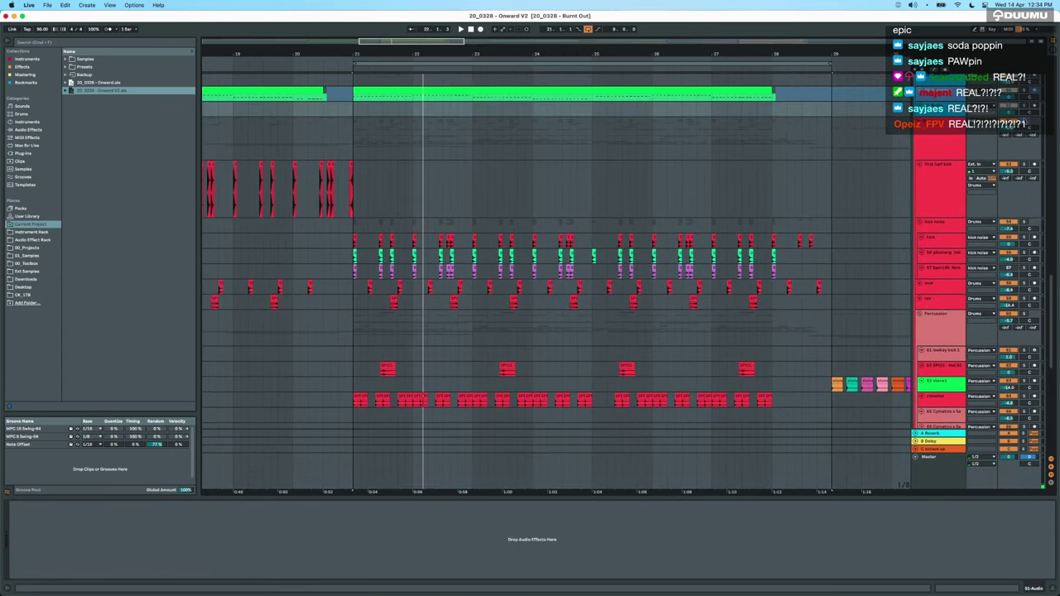
click(235, 144)
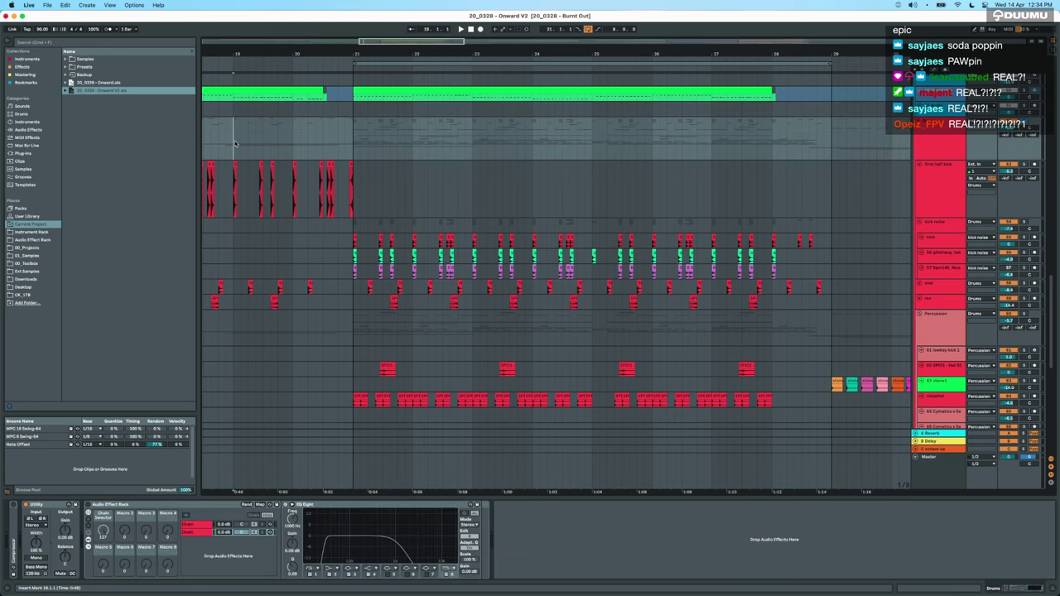
key(space)
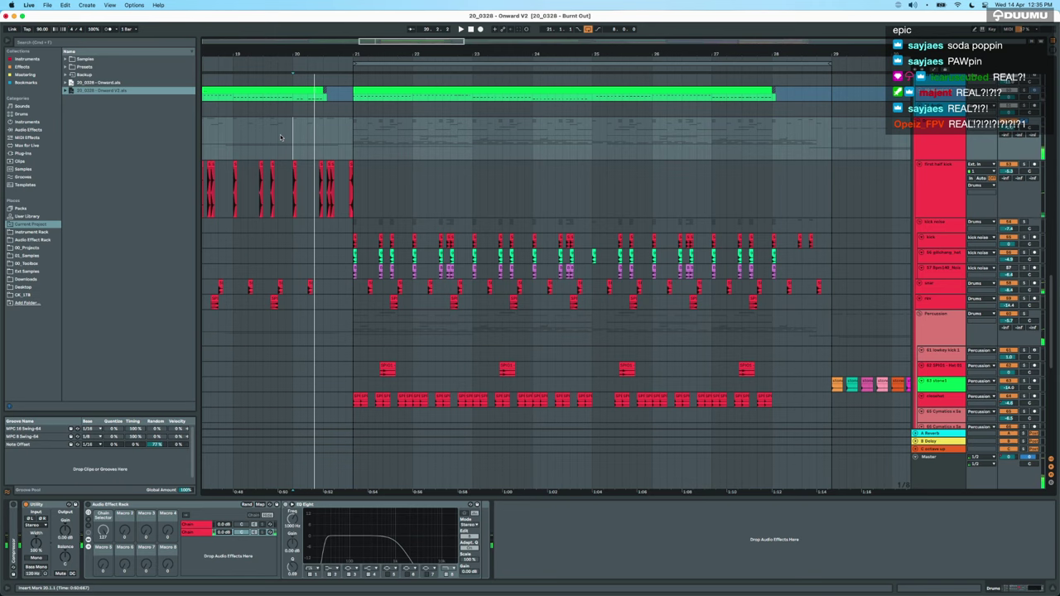
Replay the soloed drums from bar 19 and again from 19.4.3 on the Drums group.
click(234, 140)
key(space)
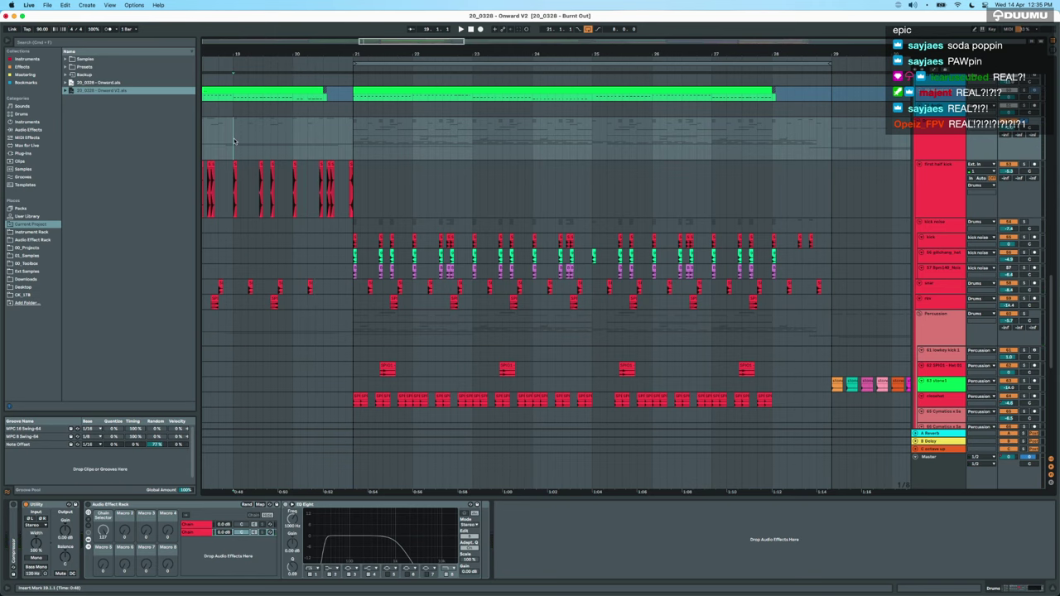
right_click(482, 350)
click(268, 164)
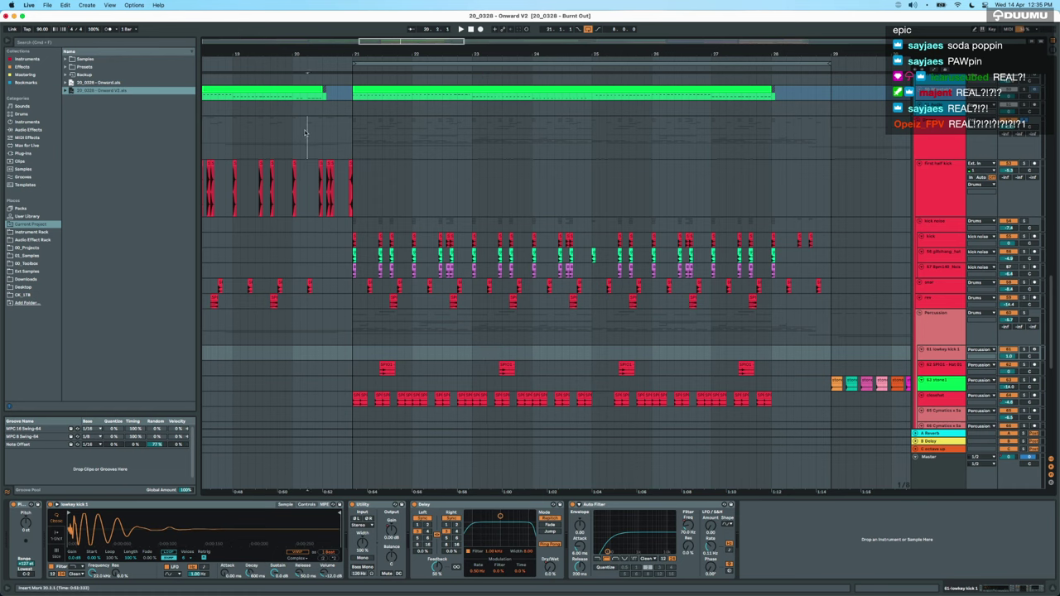
click(288, 133)
key(space)
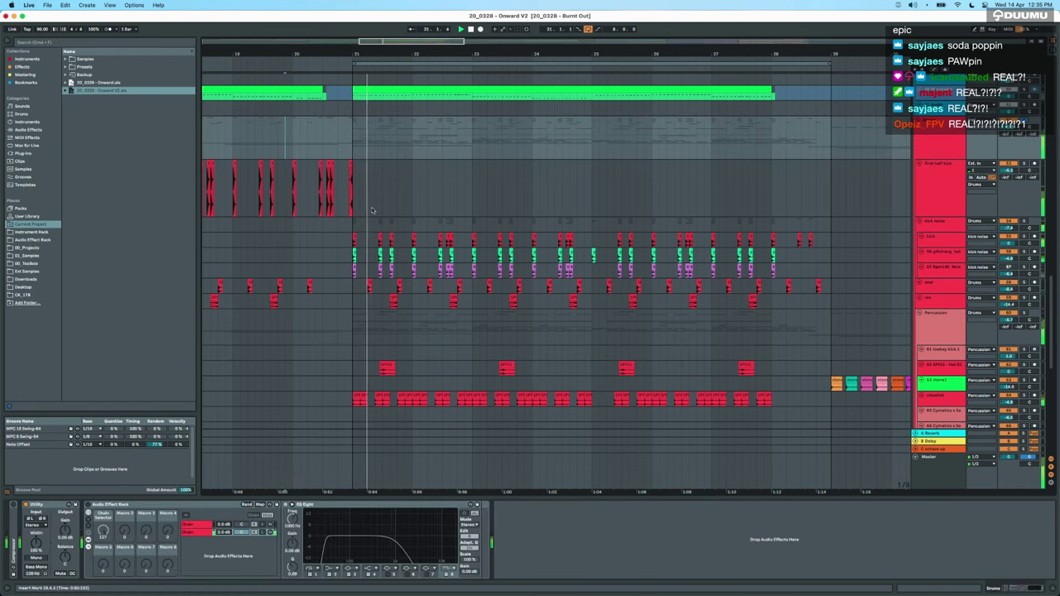
Examine the percussion and transition tracks during playback and select 22.4.1 to 25.1.1 on the walls-shaking track.
scroll(389, 240, down, 8)
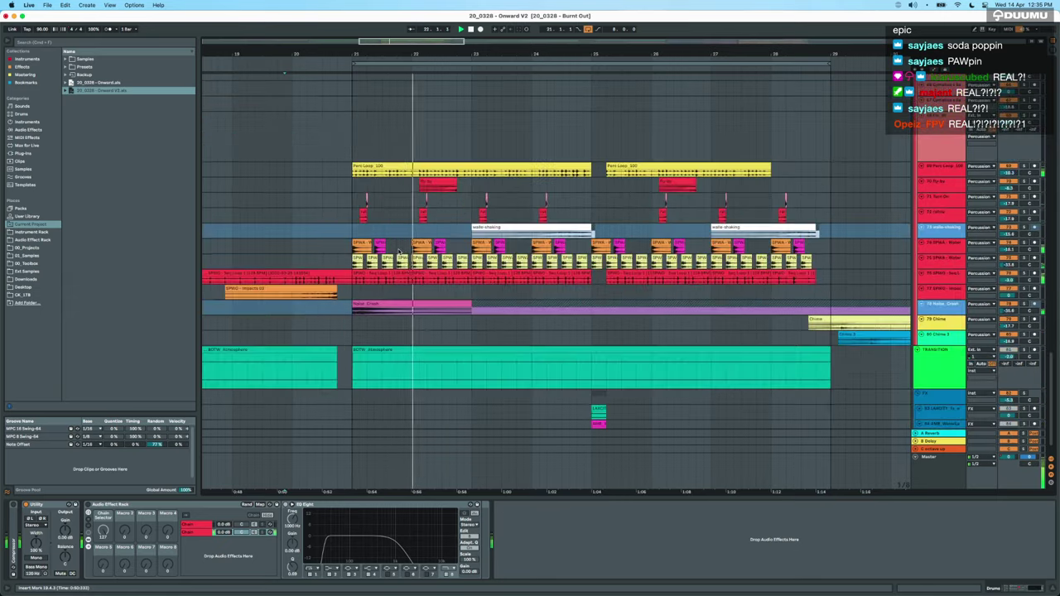
scroll(399, 251, up, 3)
scroll(399, 252, down, 2)
scroll(399, 252, up, 2)
scroll(399, 252, up, 3)
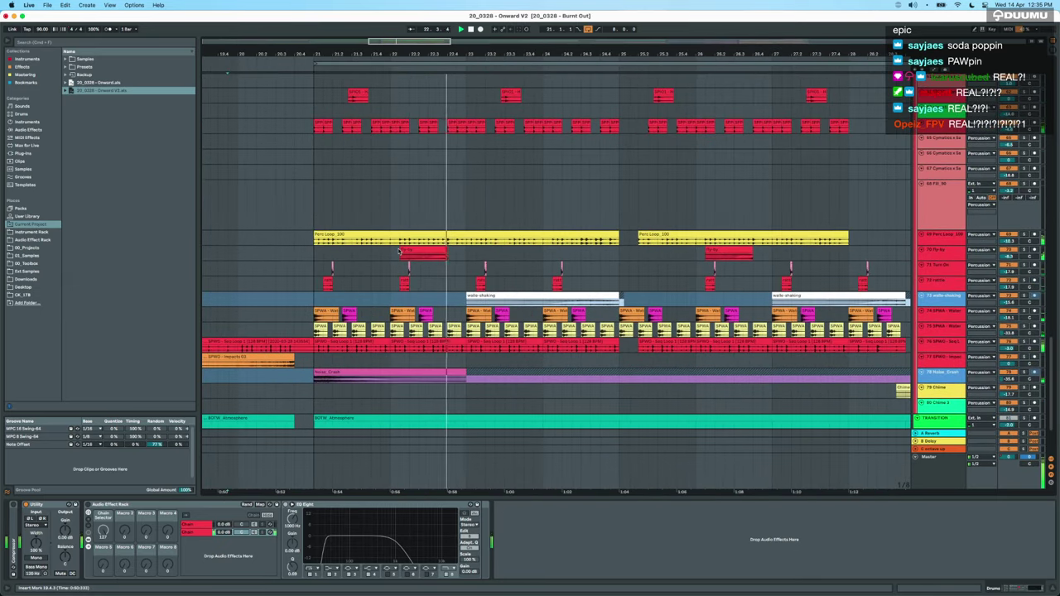
scroll(398, 250, down, 2)
drag(442, 300, 603, 301)
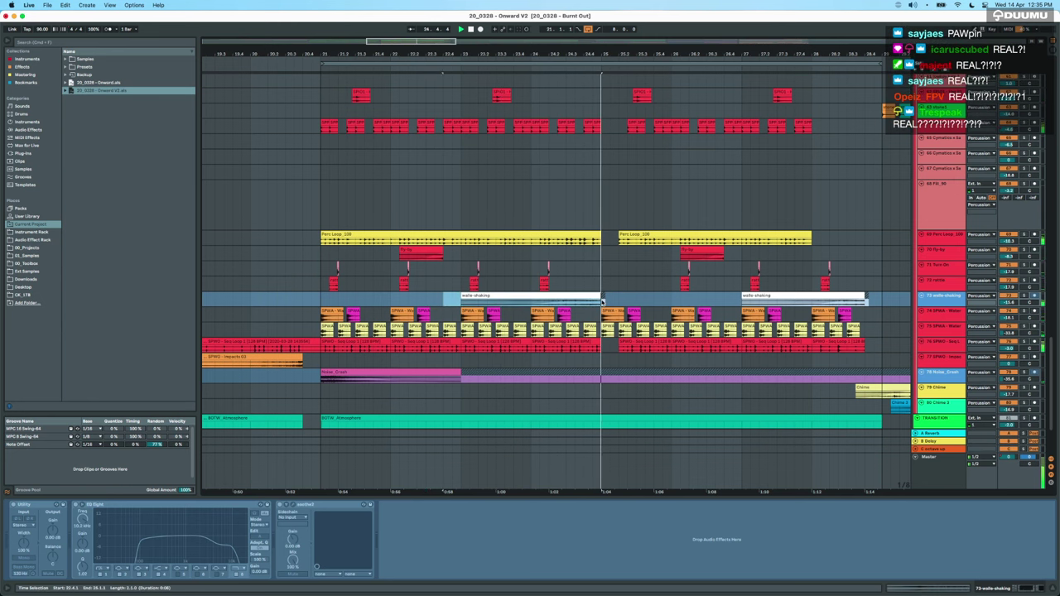
Examine the kick, snare and percussion tracks, and set the insert marker to bar 21 on the glitchang hats track.
scroll(603, 302, down, 2)
scroll(602, 302, up, 4)
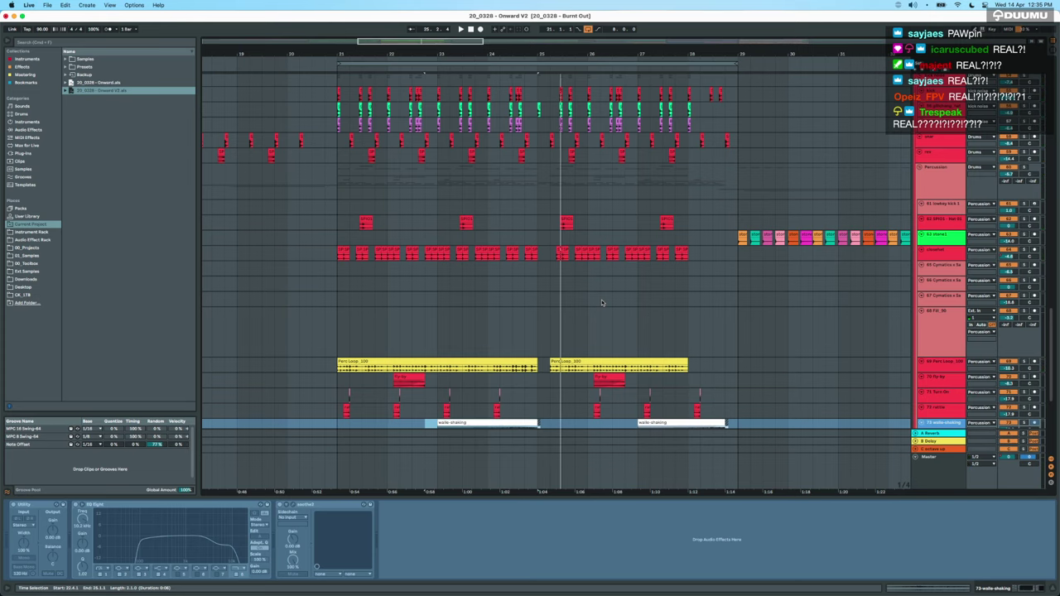
scroll(601, 299, up, 1)
scroll(601, 299, up, 5)
scroll(602, 299, down, 3)
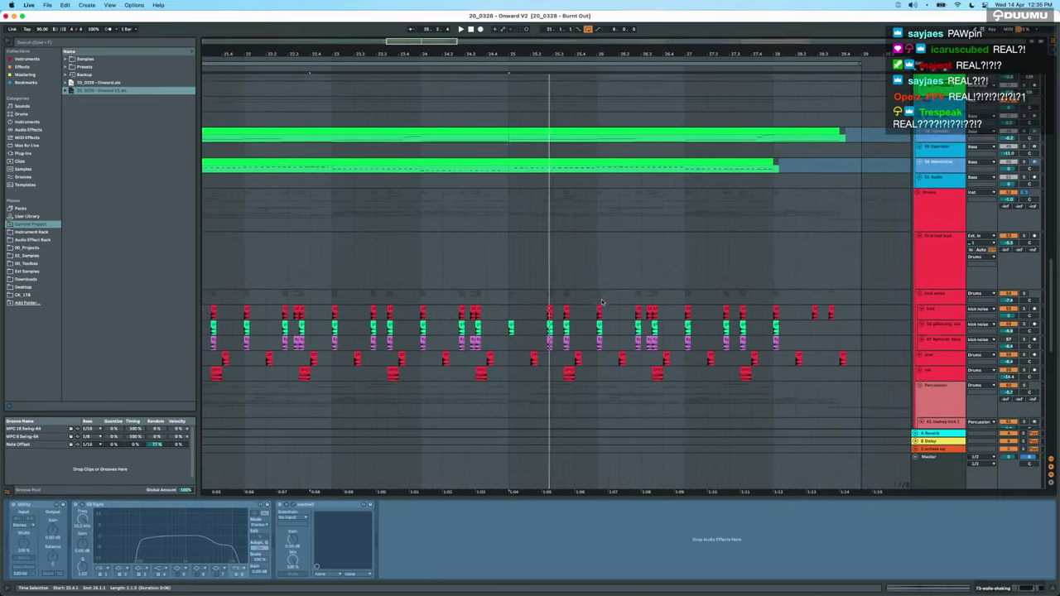
scroll(601, 299, down, 1)
scroll(512, 303, down, 4)
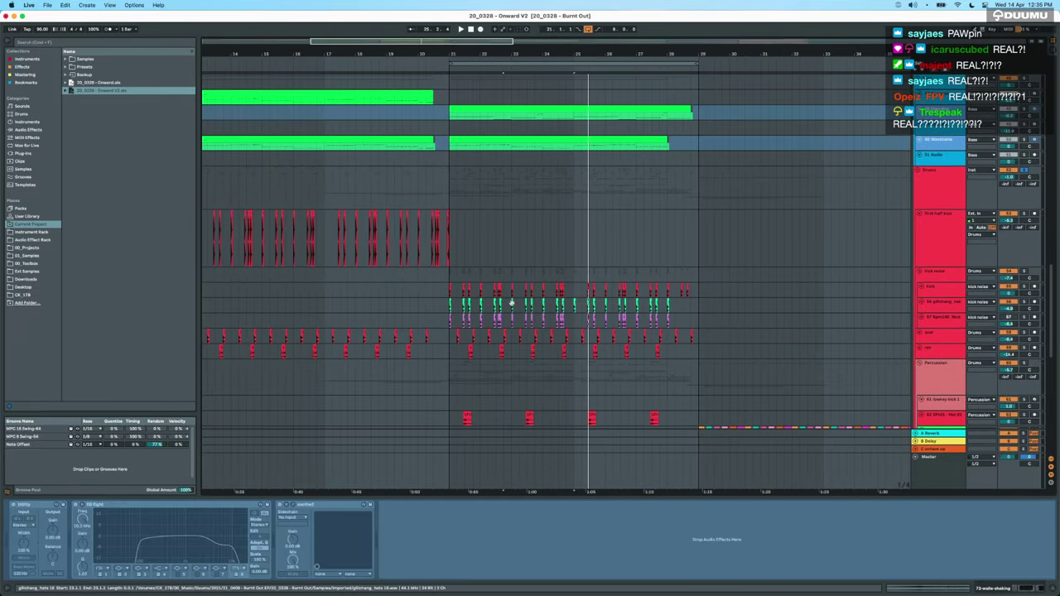
click(452, 301)
scroll(452, 301, down, 10)
scroll(451, 301, up, 3)
scroll(452, 301, up, 9)
scroll(452, 301, down, 1)
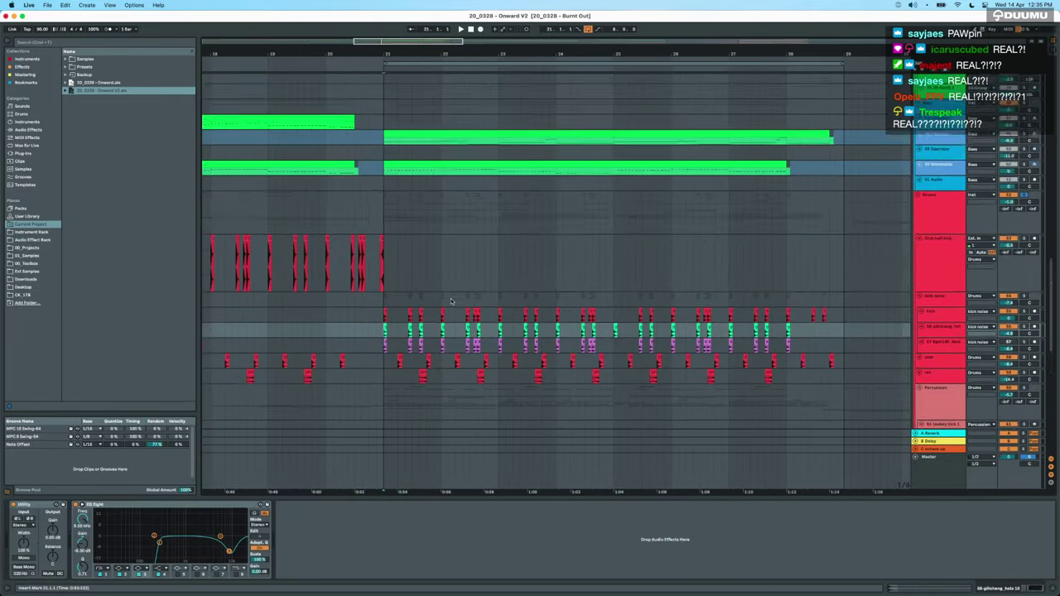
Solo the 50-Wavetable and 48-Operator bass tracks and play them from bar 21.
scroll(451, 301, up, 5)
scroll(450, 302, up, 1)
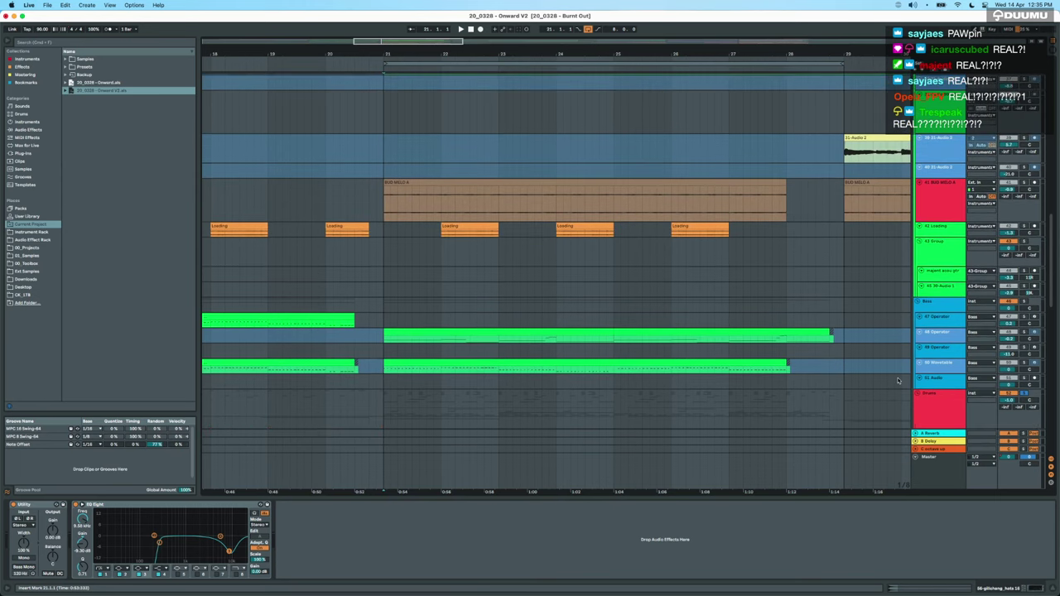
click(943, 364)
click(1024, 363)
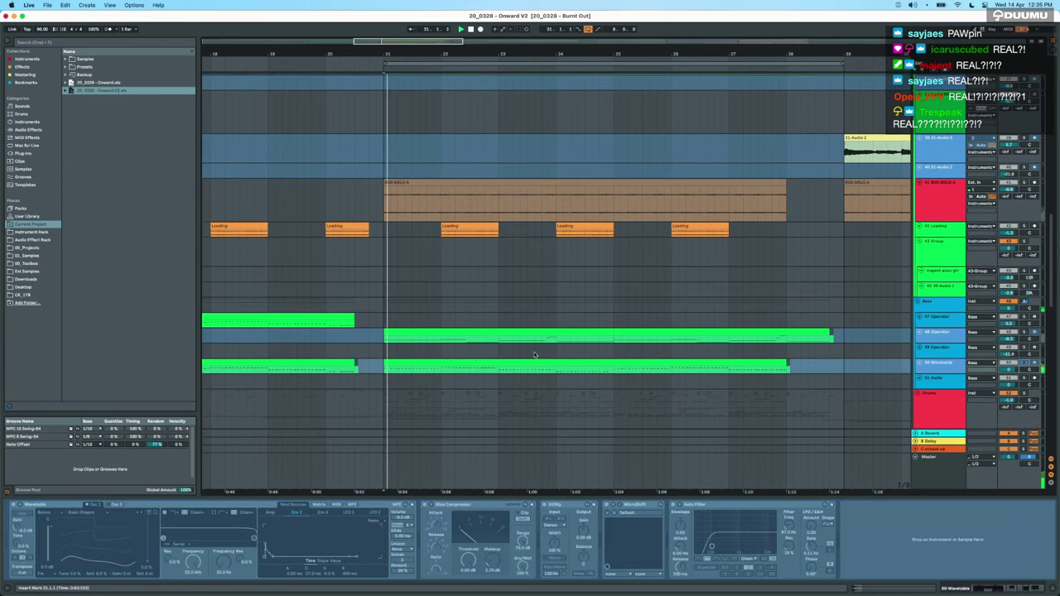
click(1024, 332)
click(929, 339)
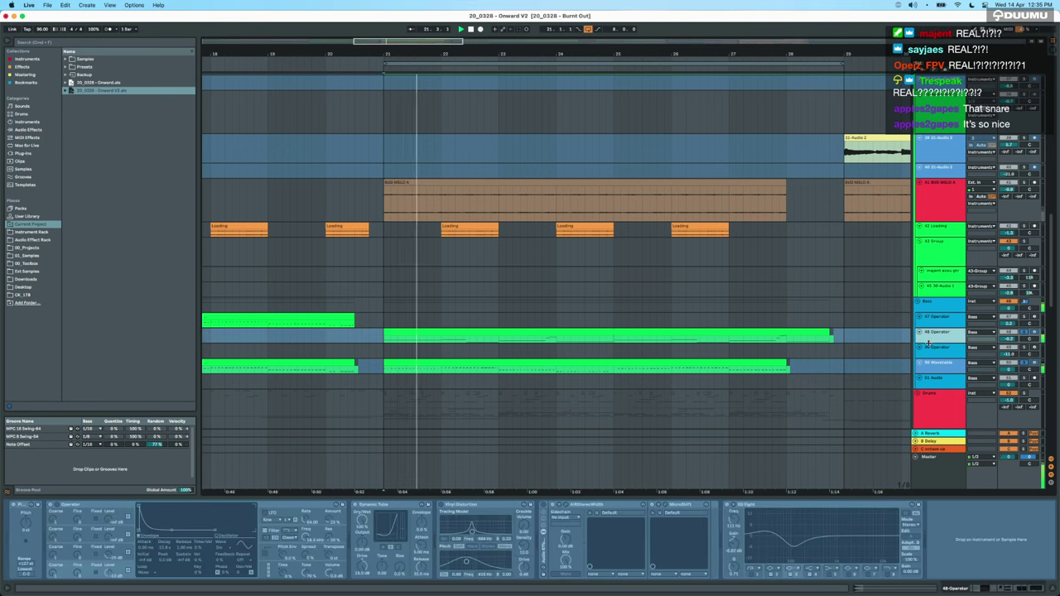
Unfold the 48-Operator track to show its notes and play its bass line, including the passage from 27.3.1.
click(919, 332)
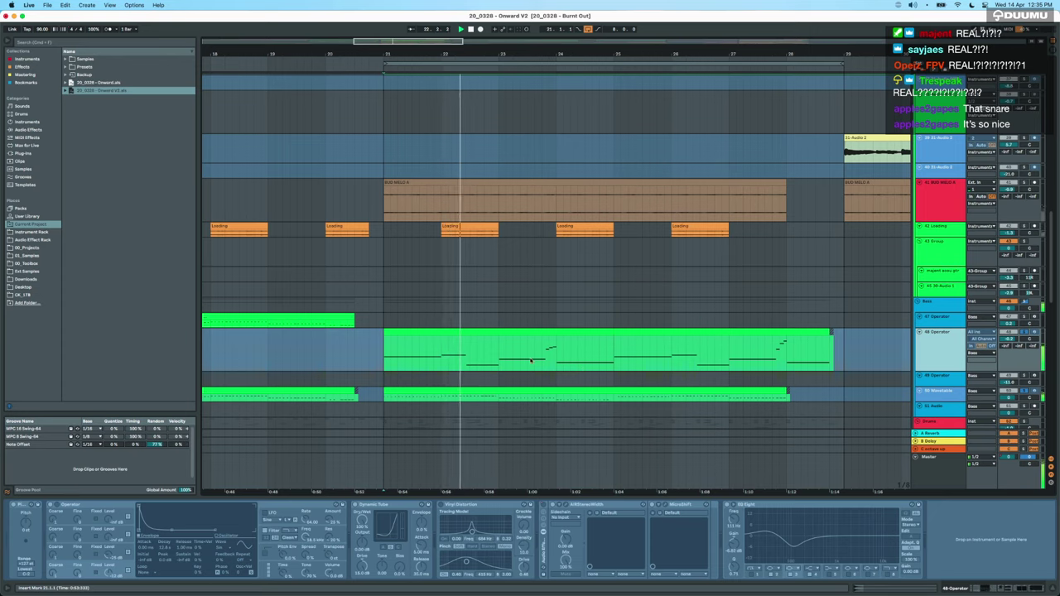
scroll(531, 359, up, 3)
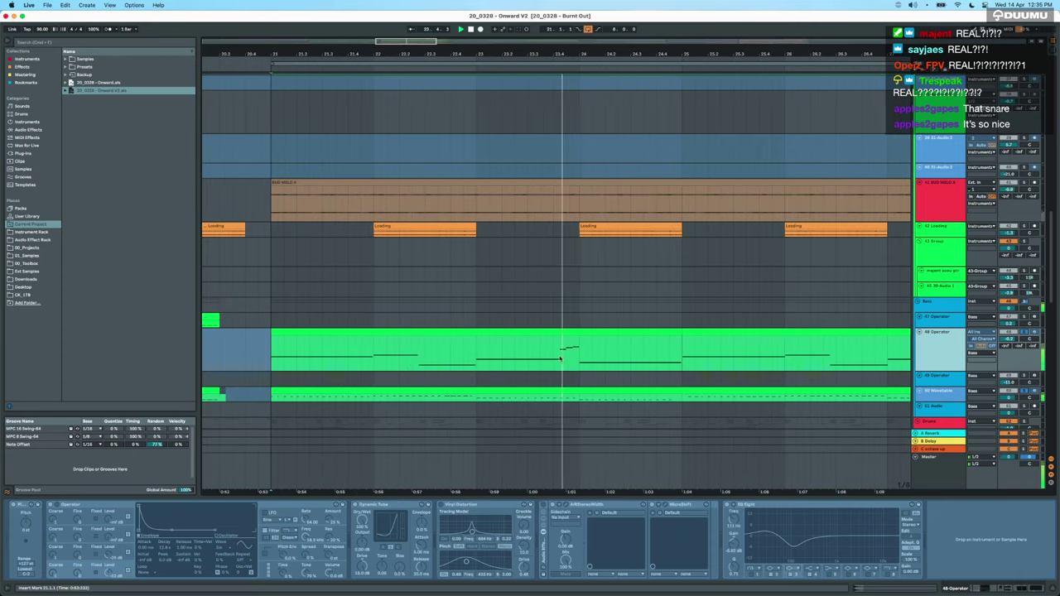
scroll(562, 358, down, 4)
scroll(562, 357, up, 2)
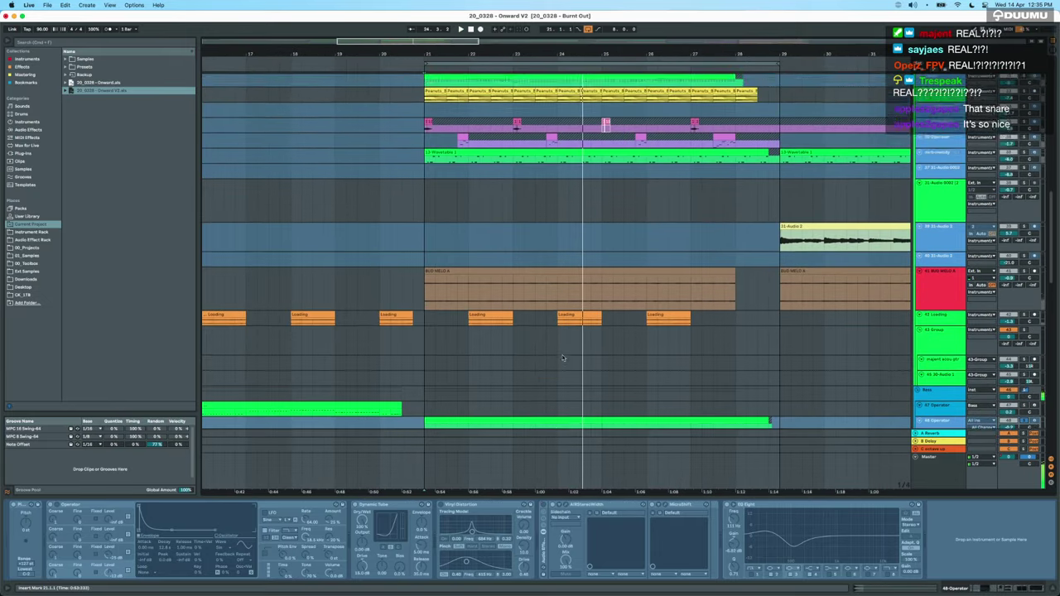
click(718, 406)
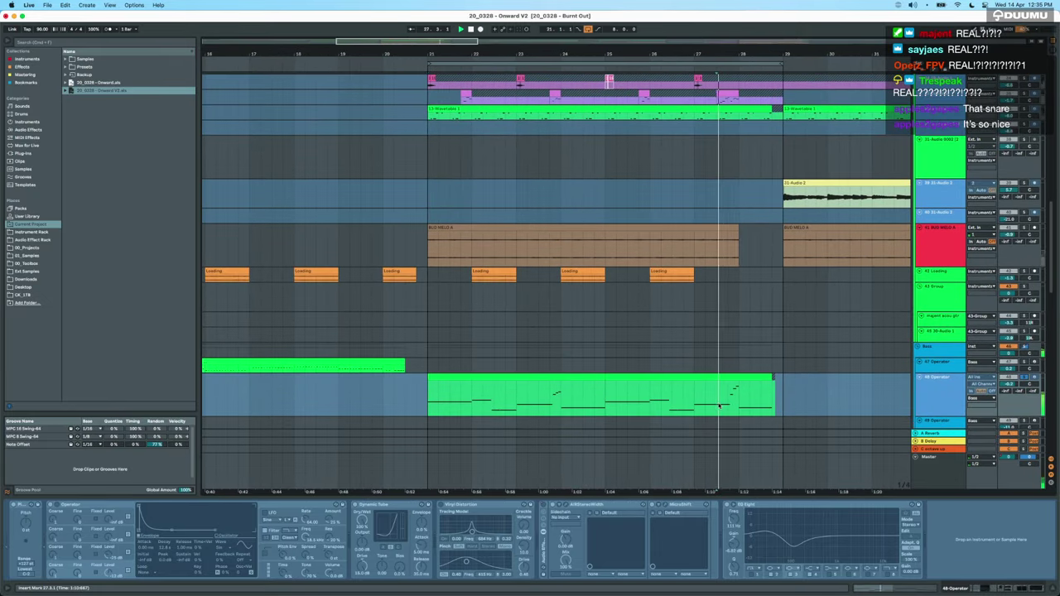
scroll(640, 260, up, 3)
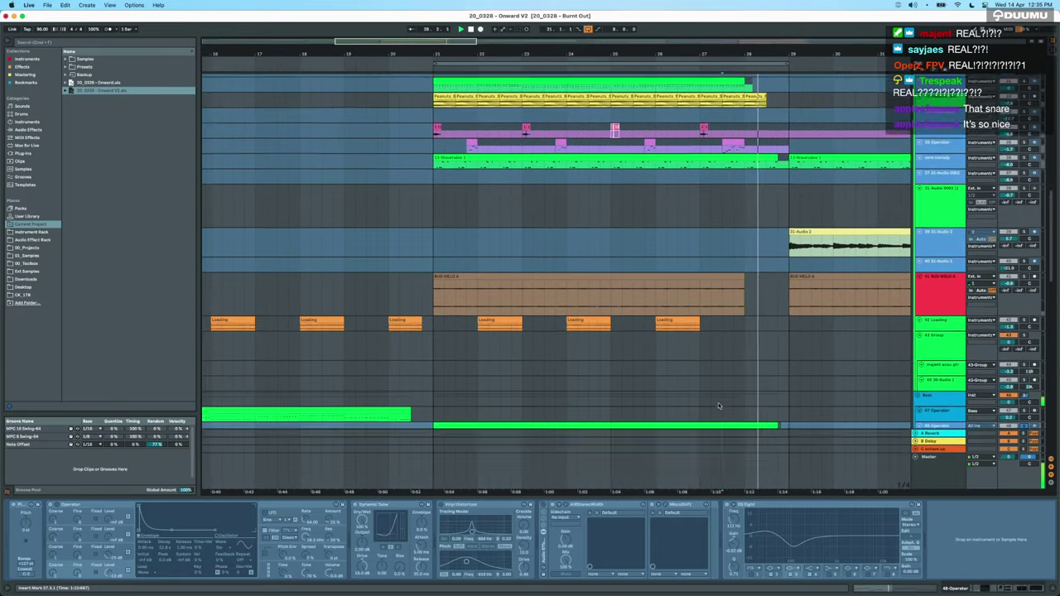
scroll(640, 260, up, 2)
scroll(573, 307, up, 5)
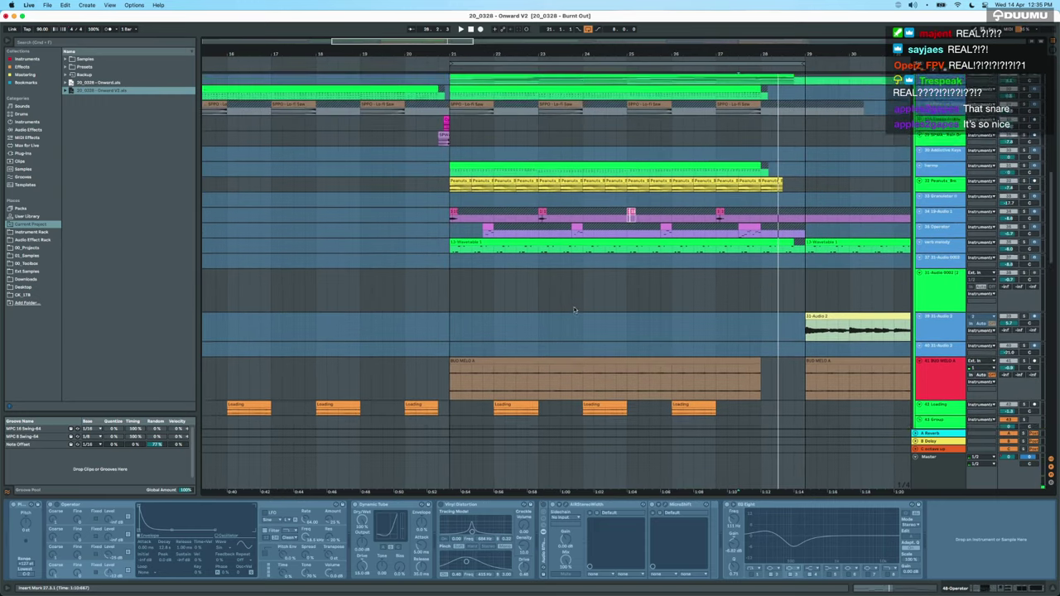
Solo the 35-Operator track, play its fills up to the one at 27.3.1 with the track enlarged, and shrink it again.
scroll(573, 307, up, 1)
click(573, 307)
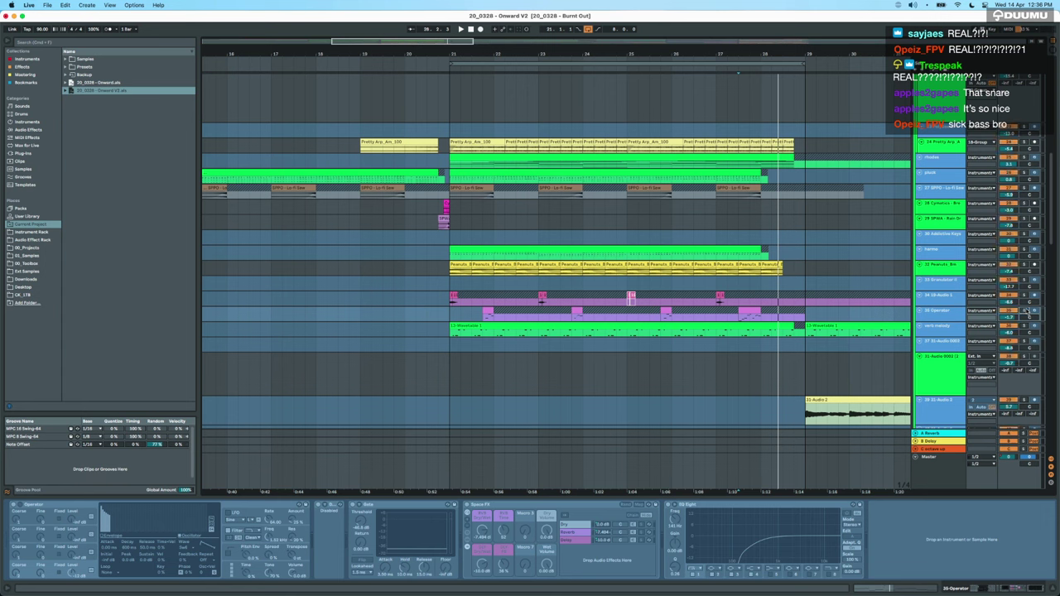
drag(942, 320, 936, 356)
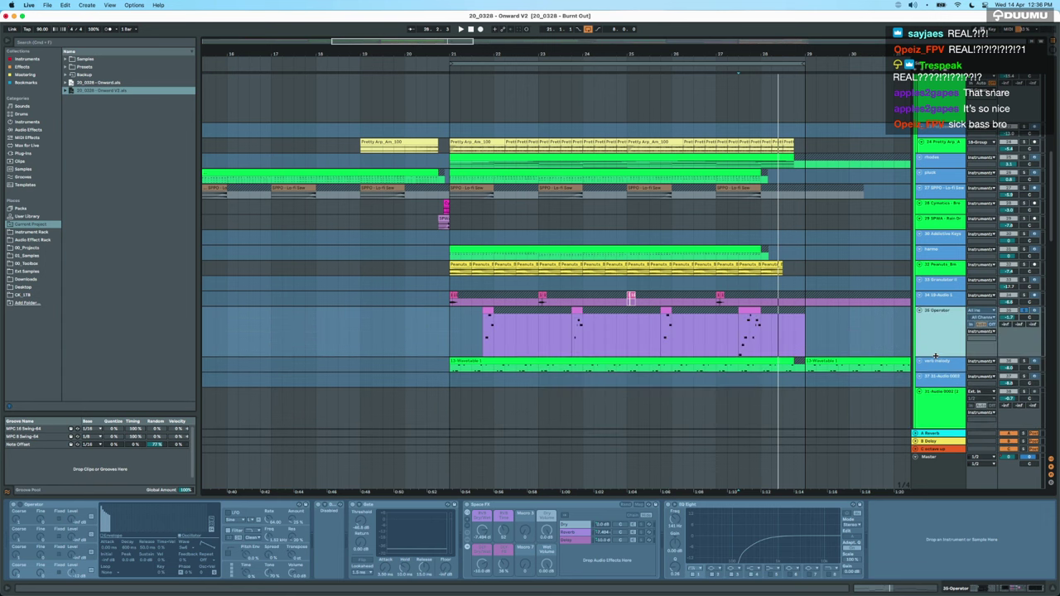
click(483, 349)
key(space)
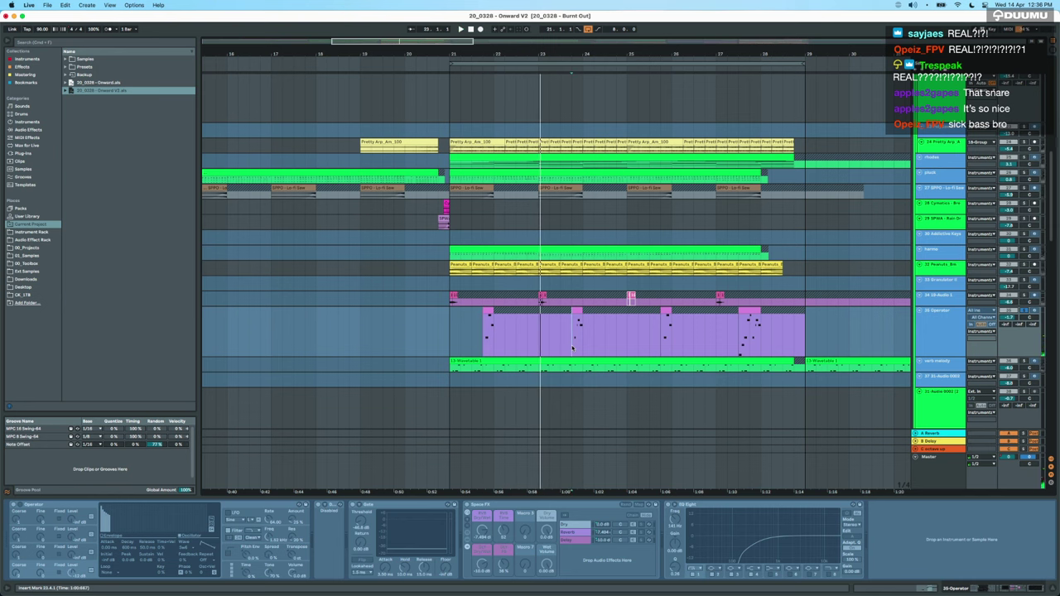
key(space)
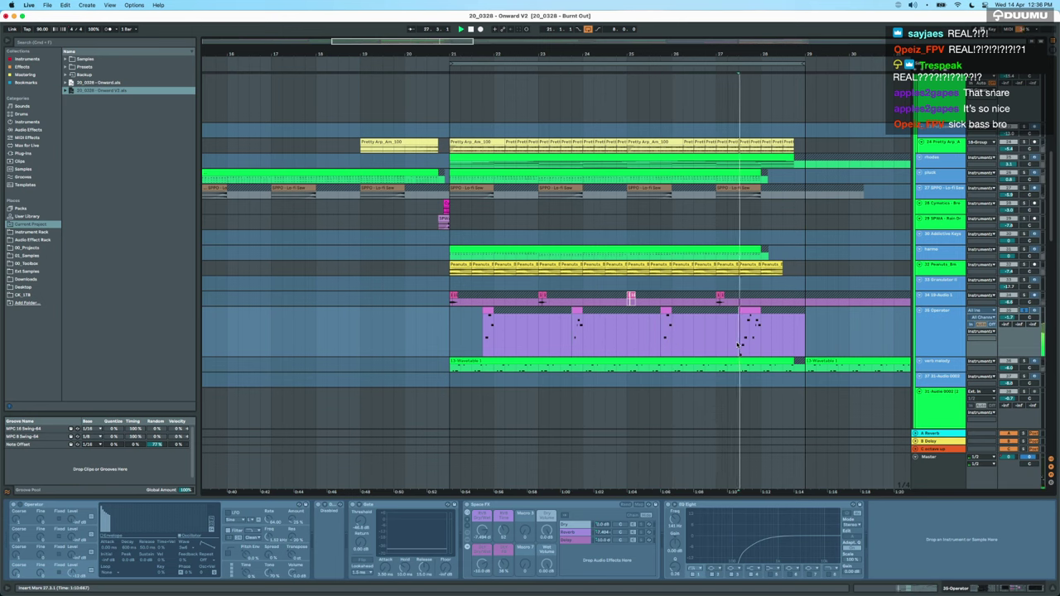
scroll(739, 346, up, 5)
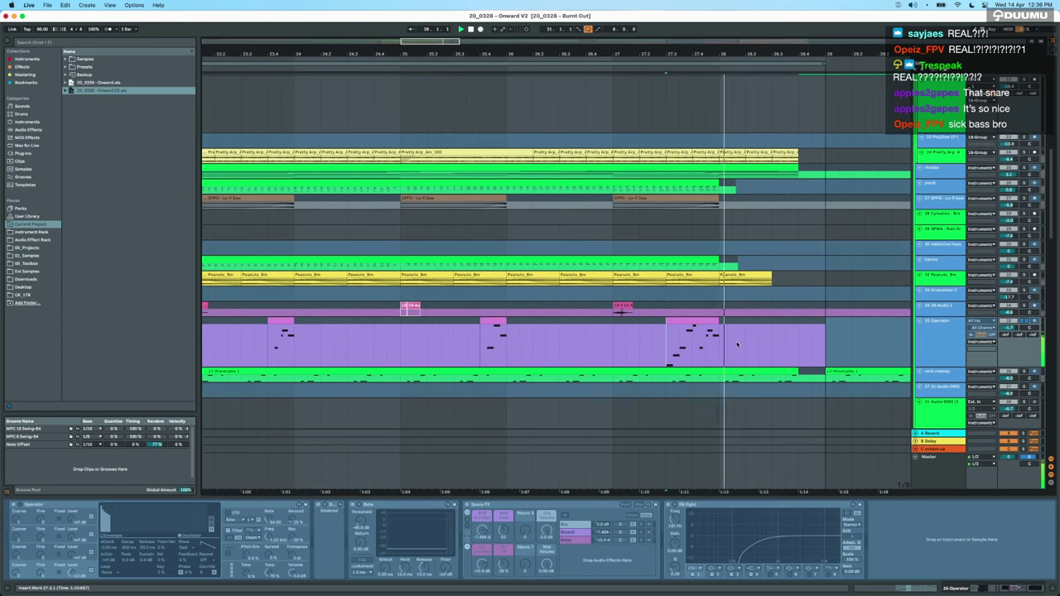
scroll(739, 352, down, 3)
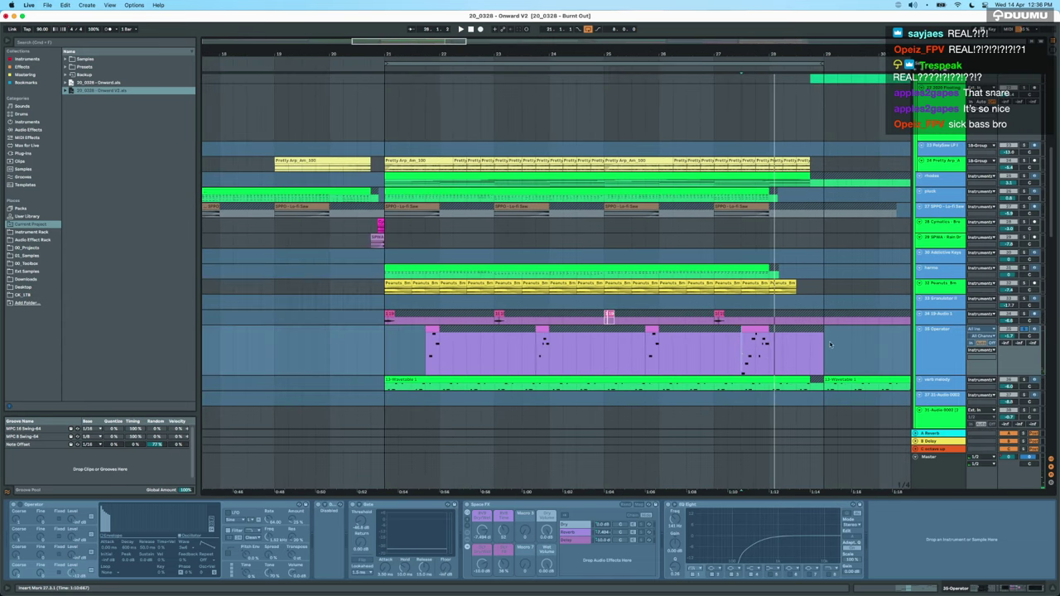
drag(926, 377, 927, 334)
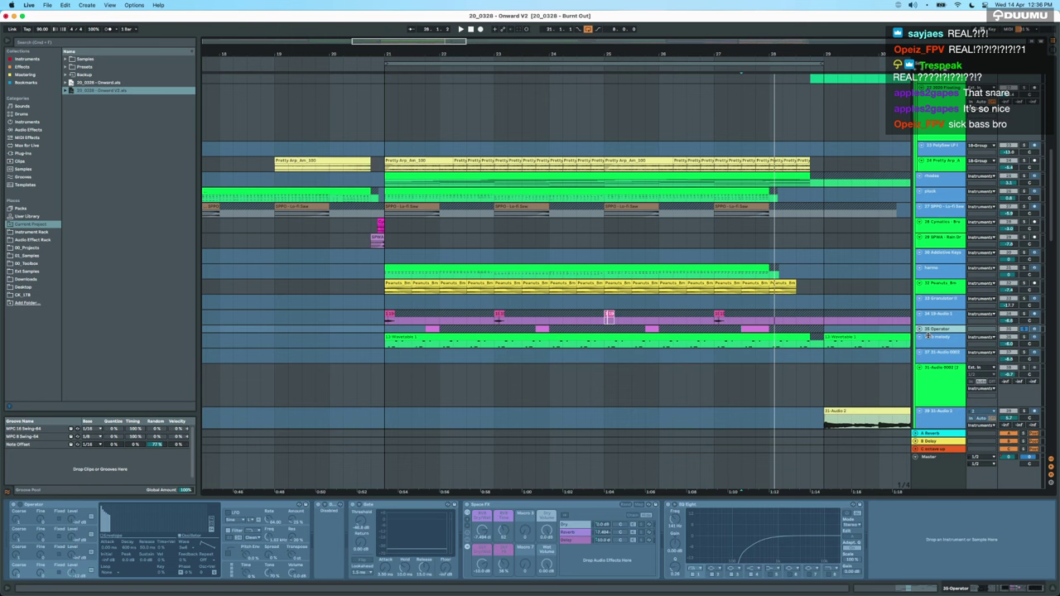
Solo the harmo track, play its clip from bar 21 and increase the track's height to show the notes.
click(934, 283)
click(946, 270)
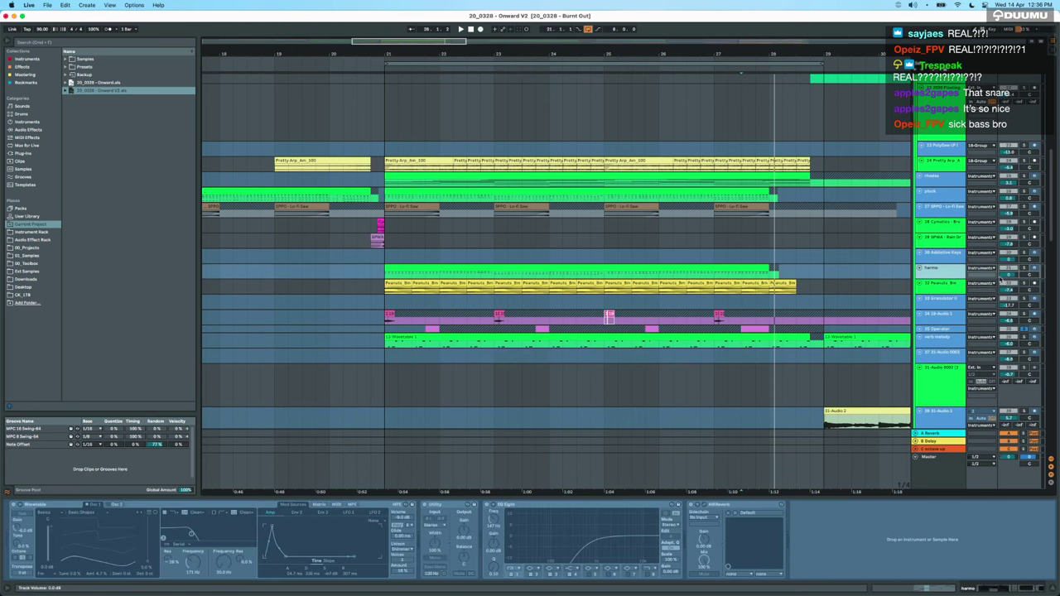
key(space)
click(711, 267)
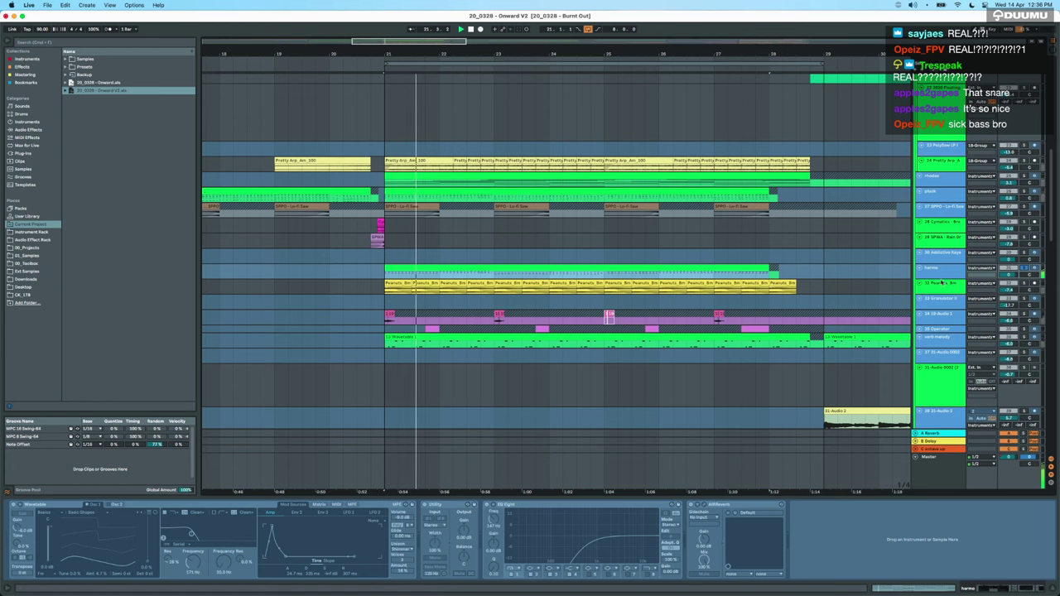
drag(942, 279, 942, 341)
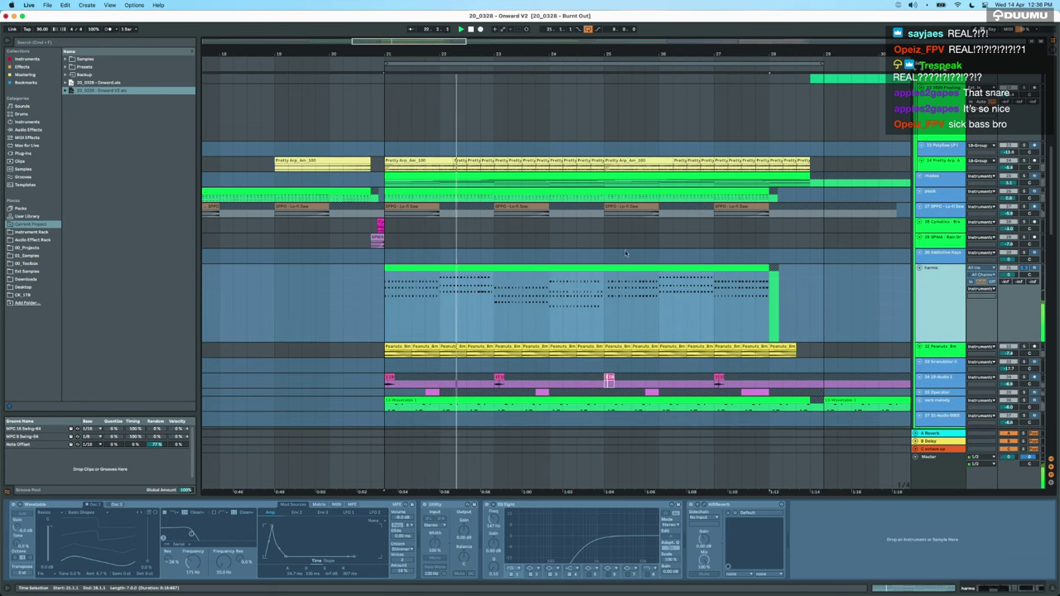
Play the soloed harmo track and look through the melodic and pad tracks above it, up to the Instruments group.
scroll(589, 253, down, 5)
scroll(477, 288, up, 8)
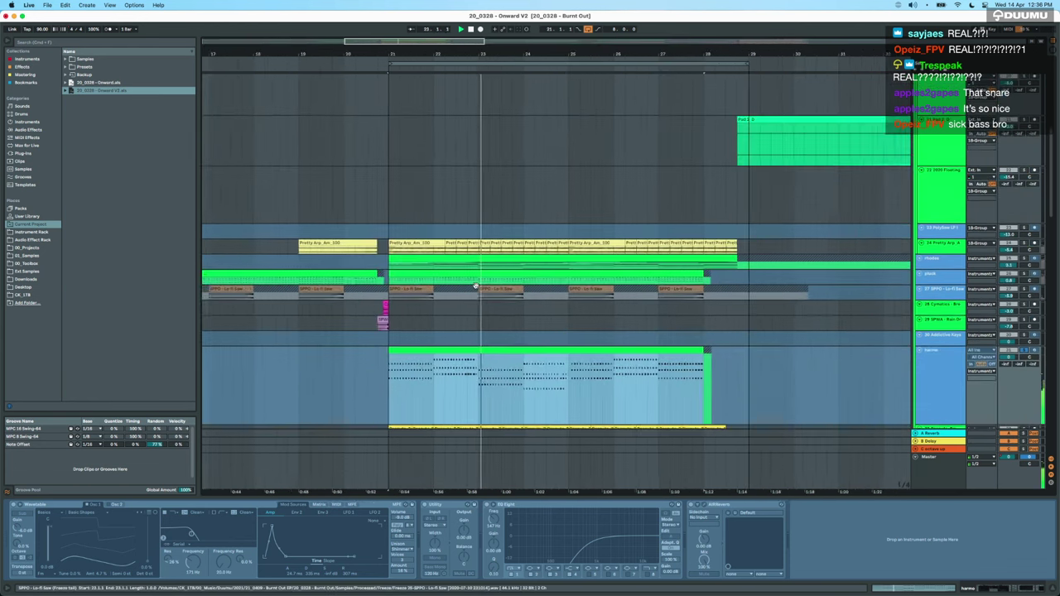
scroll(476, 286, down, 5)
scroll(476, 286, up, 1)
scroll(489, 338, up, 5)
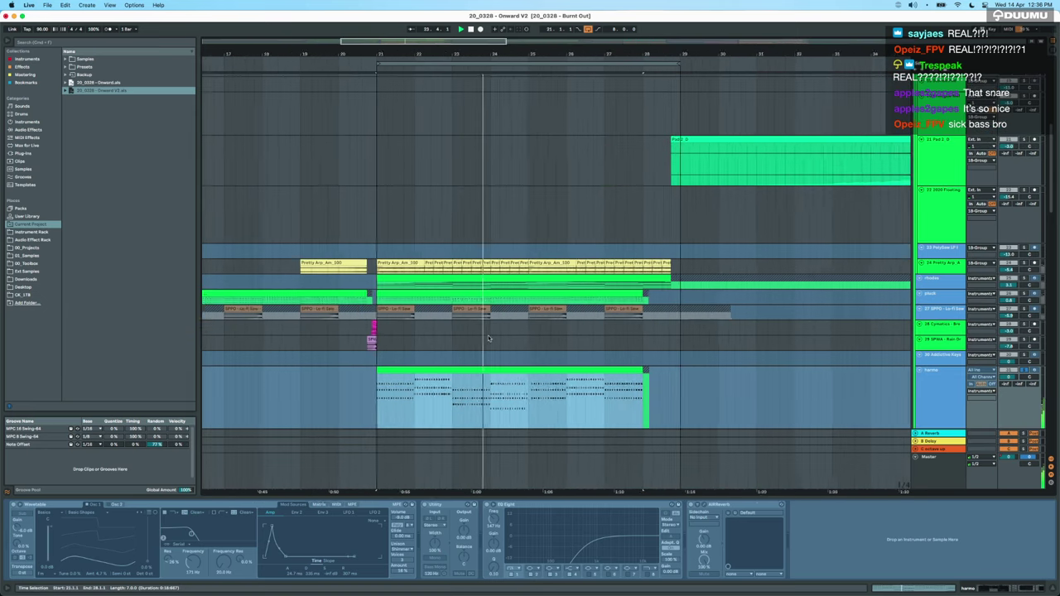
scroll(497, 348, up, 10)
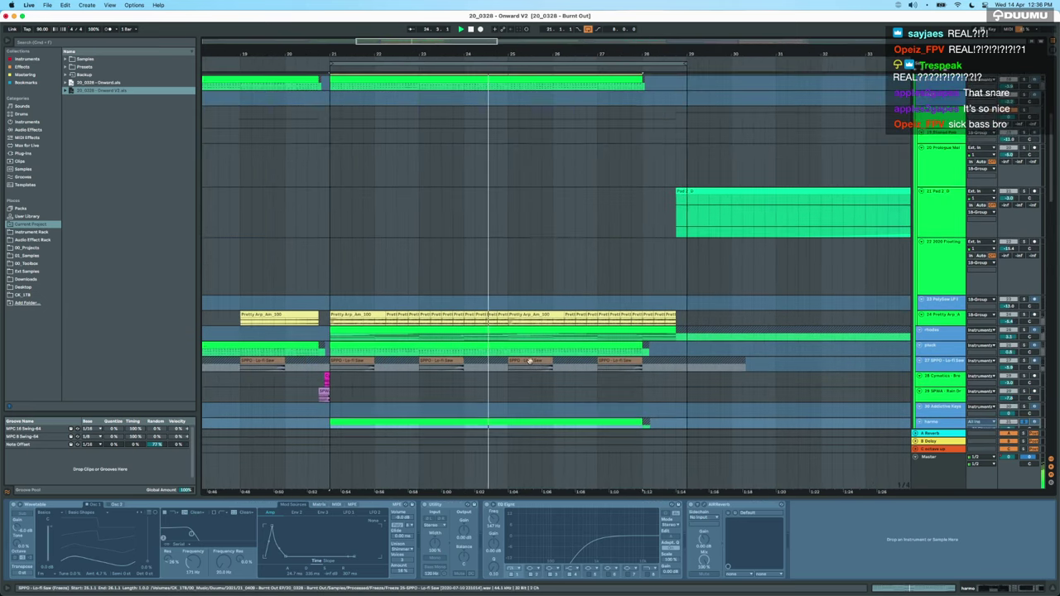
scroll(531, 363, up, 1)
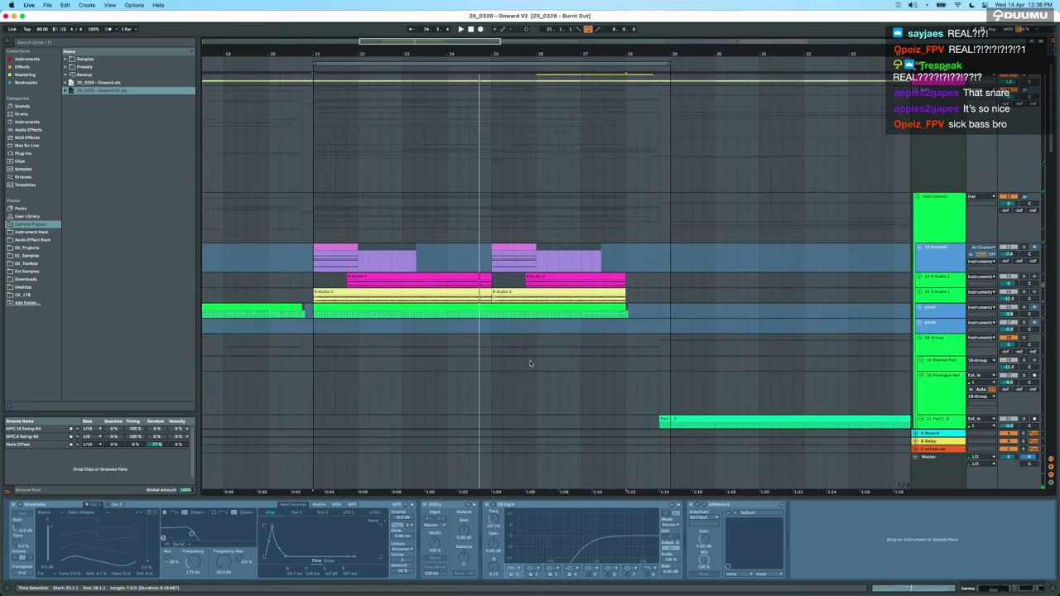
Play the arrangement from bar 21 and examine the section's tracks from the Instruments group down to the percussion.
scroll(699, 336, down, 2)
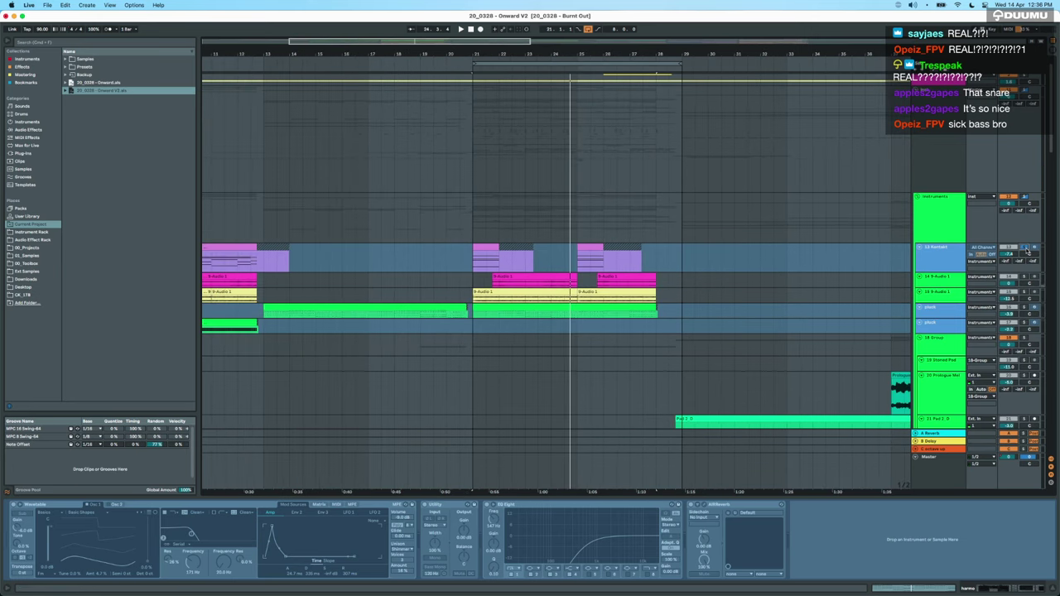
scroll(706, 238, down, 2)
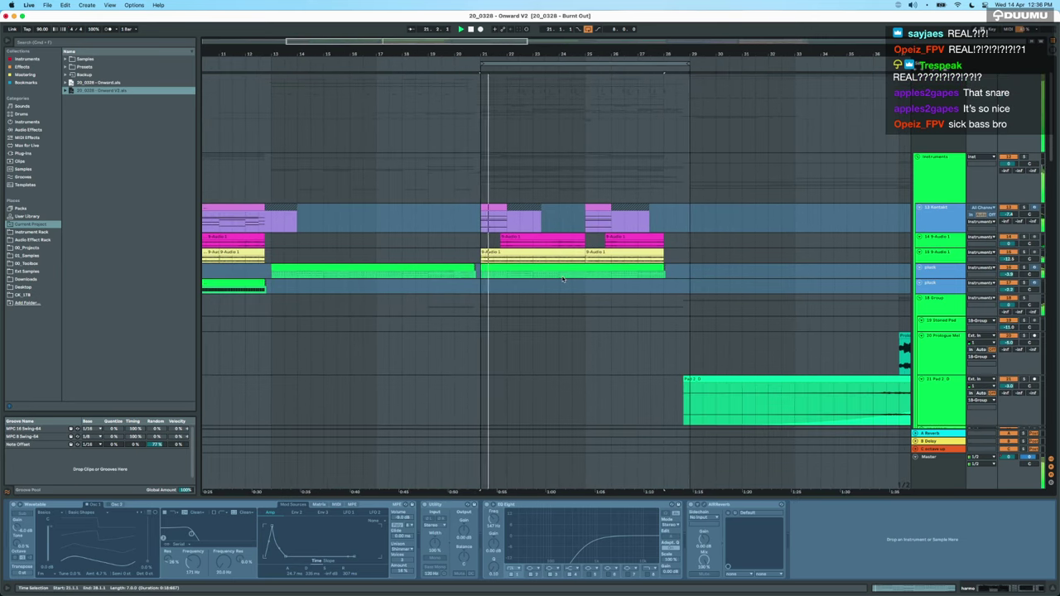
scroll(562, 279, down, 8)
scroll(562, 279, down, 3)
scroll(562, 278, up, 2)
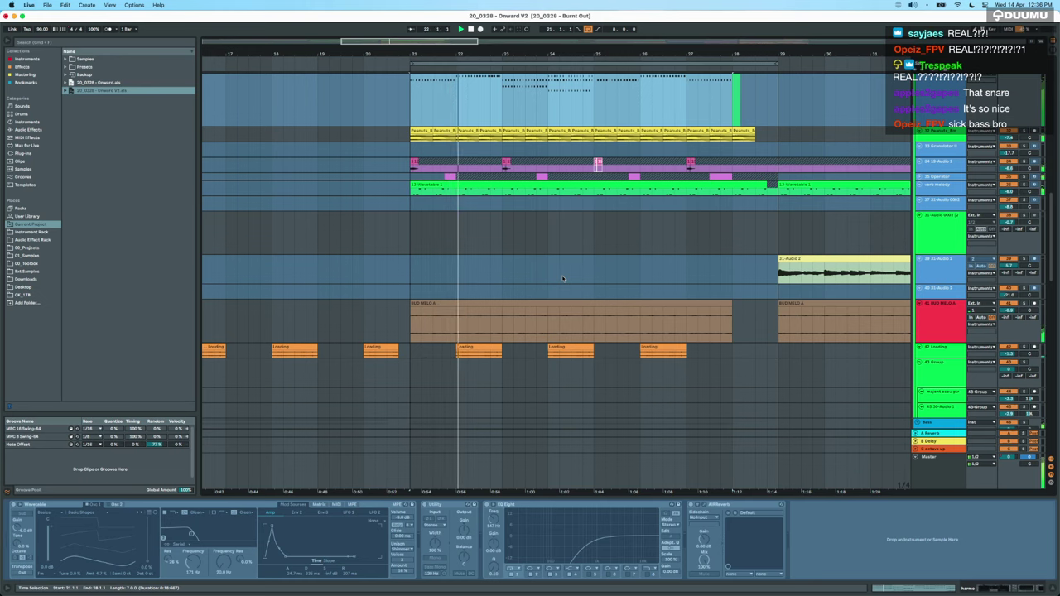
scroll(562, 279, down, 2)
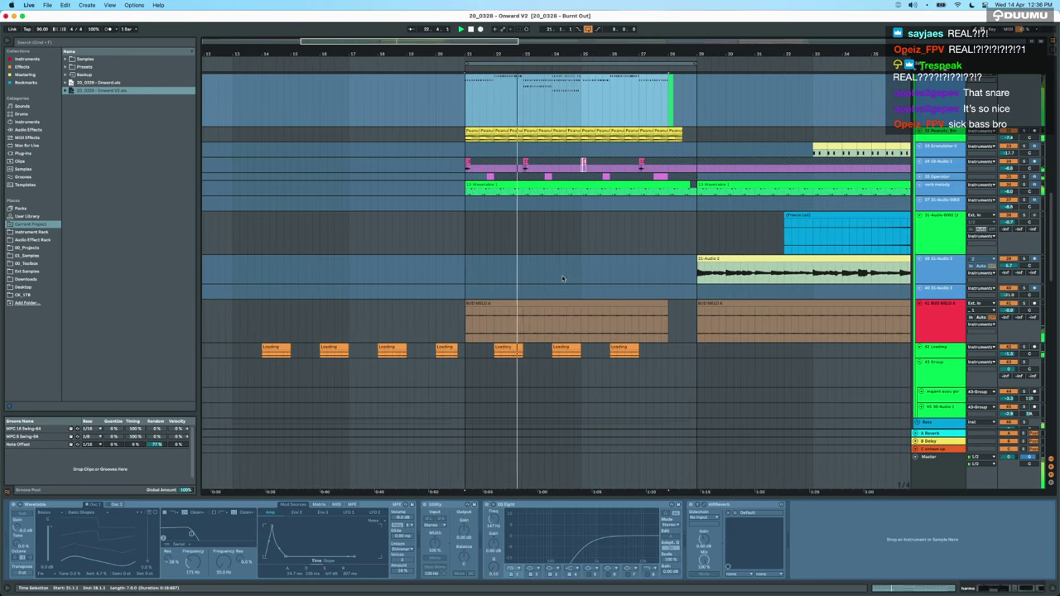
scroll(562, 278, down, 5)
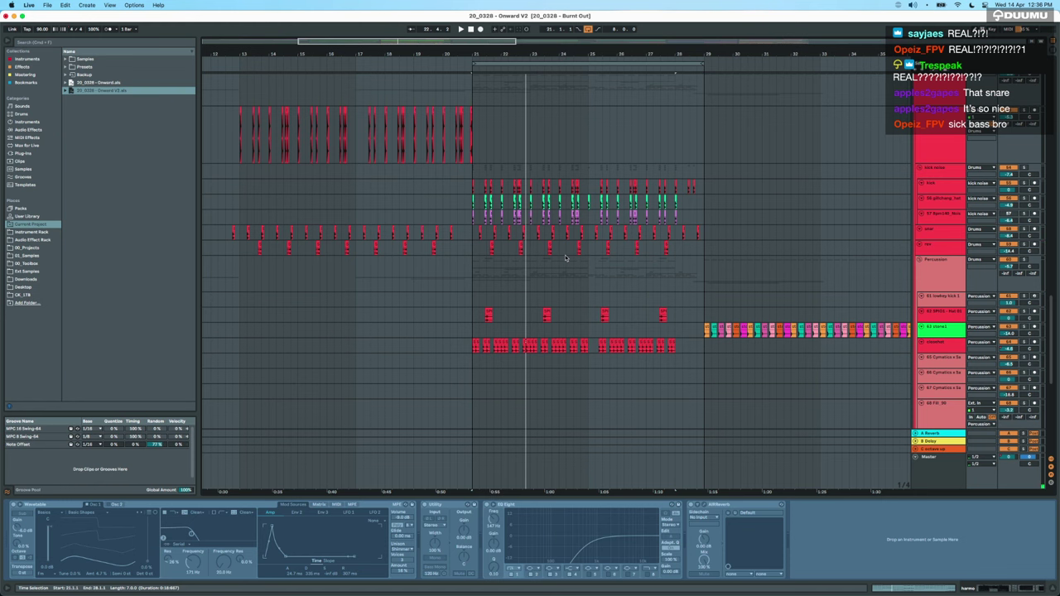
scroll(565, 258, up, 1)
scroll(565, 258, up, 10)
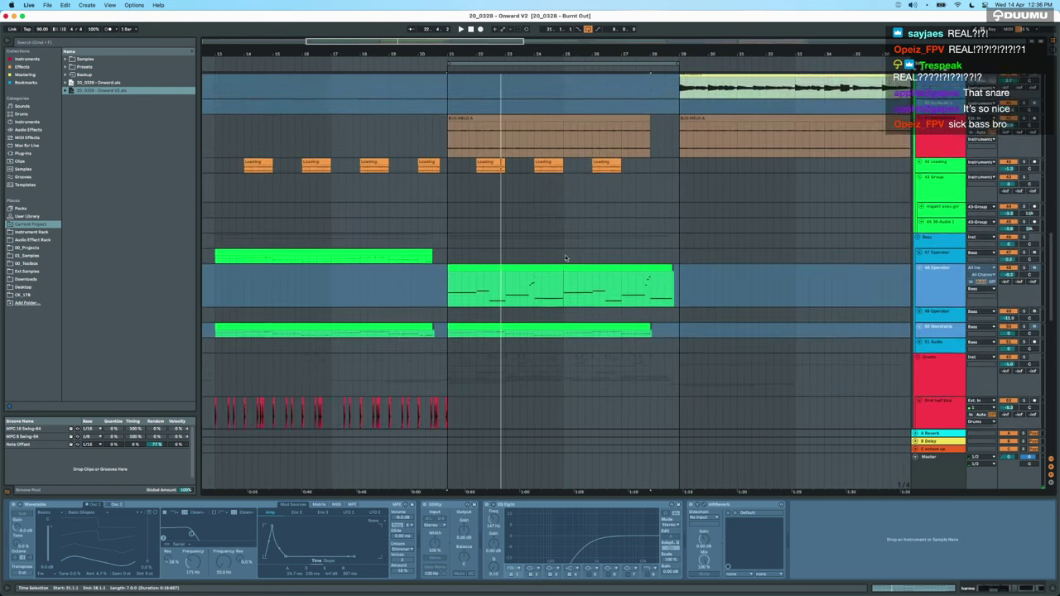
scroll(565, 258, up, 10)
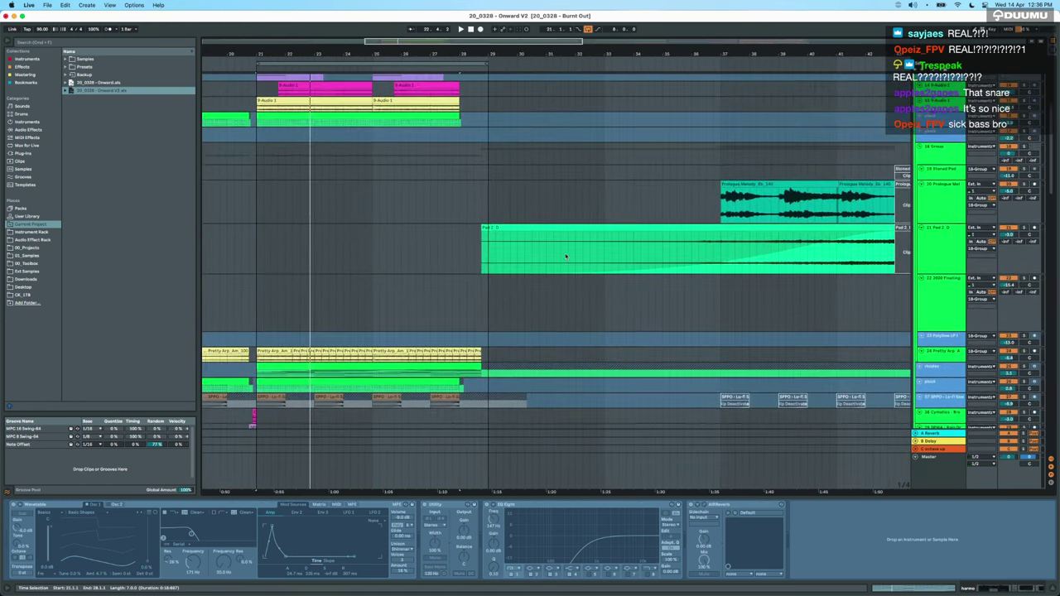
Turn off the arrangement loop and look over the instrument tracks in the sections after bar 29.
click(588, 30)
scroll(487, 192, up, 5)
scroll(452, 270, down, 5)
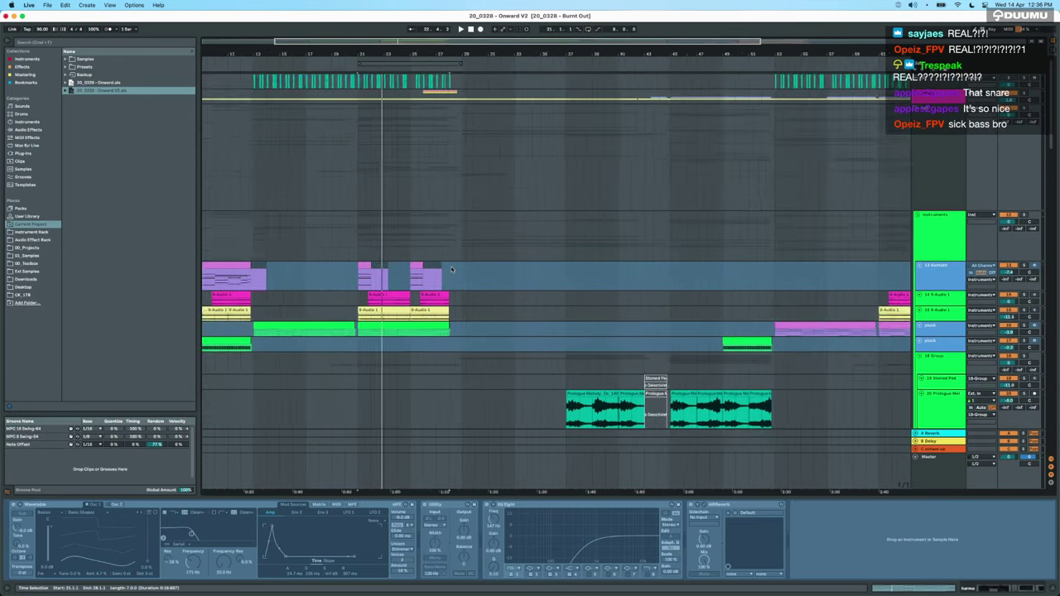
scroll(452, 270, down, 10)
scroll(452, 282, down, 5)
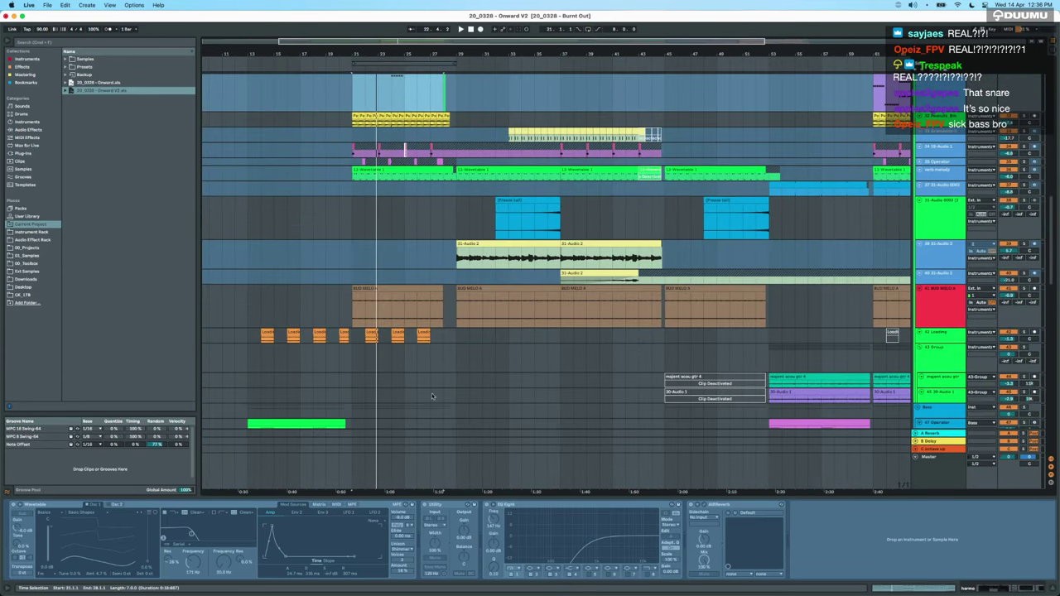
scroll(456, 425, up, 5)
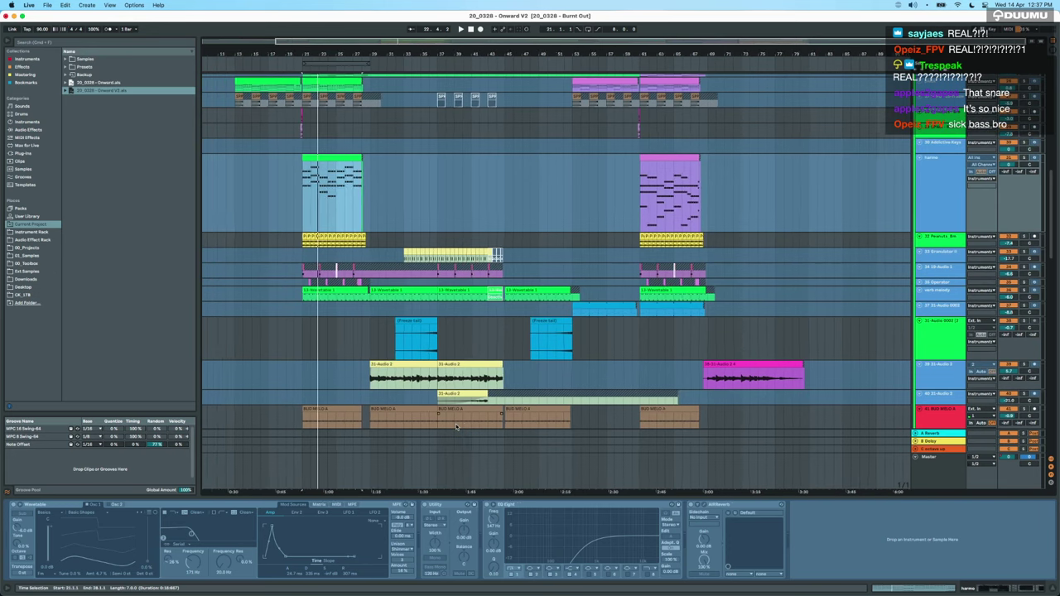
Select a 40-bar range from bar 29 on the 31-Audio 0002 track and examine the percussion, bass and instrument tracks over that range.
drag(374, 349, 708, 319)
scroll(708, 319, down, 12)
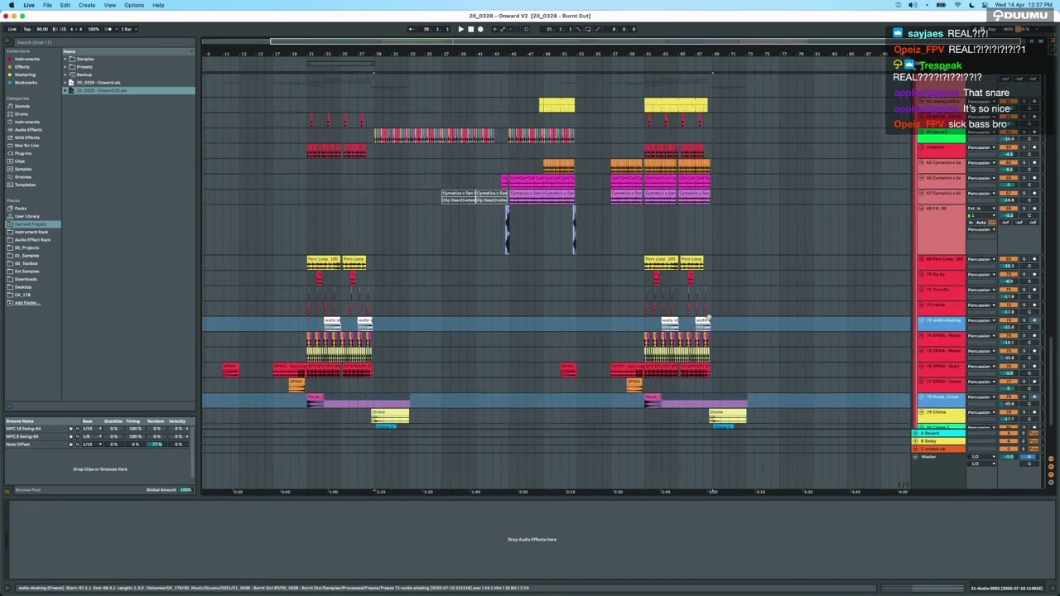
scroll(709, 320, down, 3)
scroll(709, 317, up, 12)
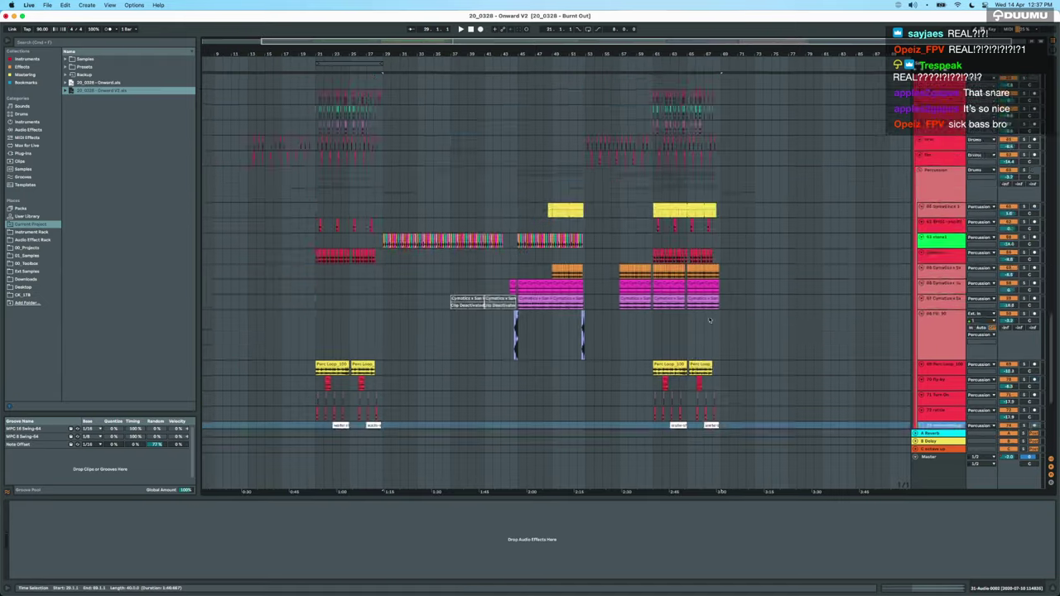
scroll(514, 311, up, 4)
scroll(514, 308, up, 3)
scroll(514, 309, up, 10)
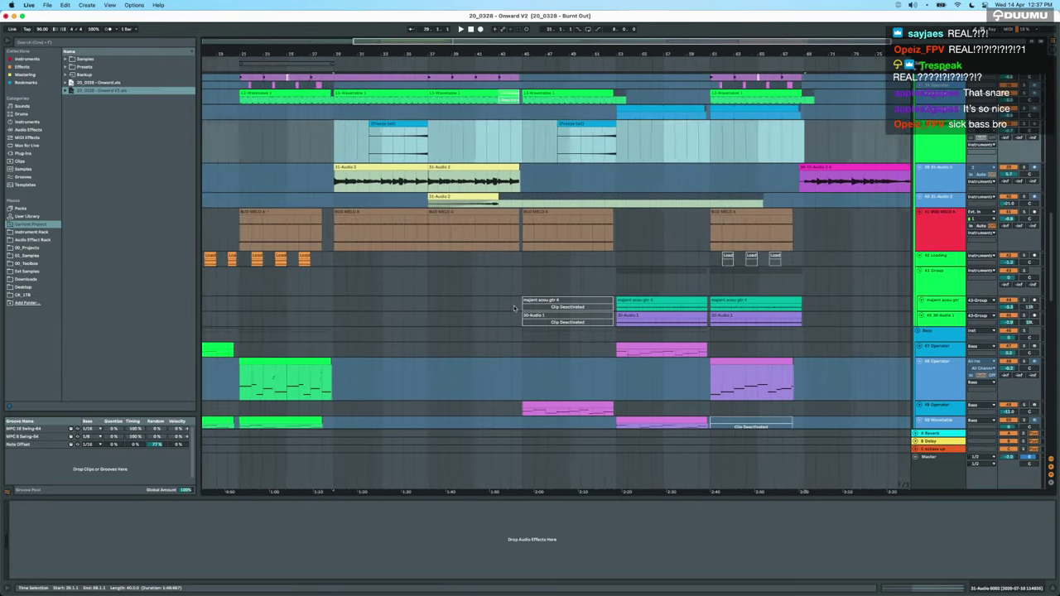
scroll(513, 309, up, 4)
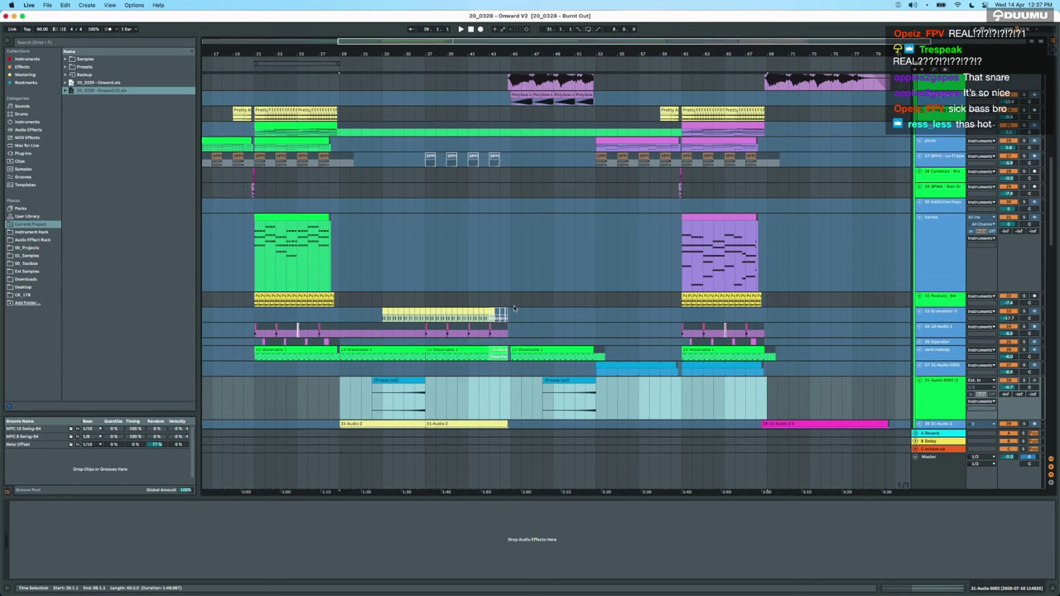
scroll(514, 308, down, 10)
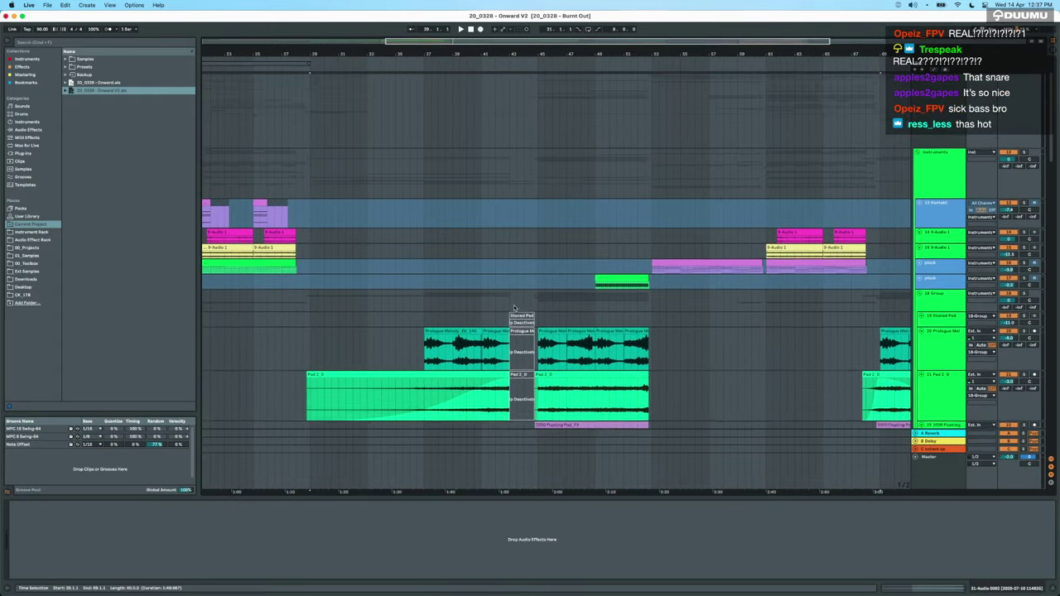
scroll(515, 308, down, 12)
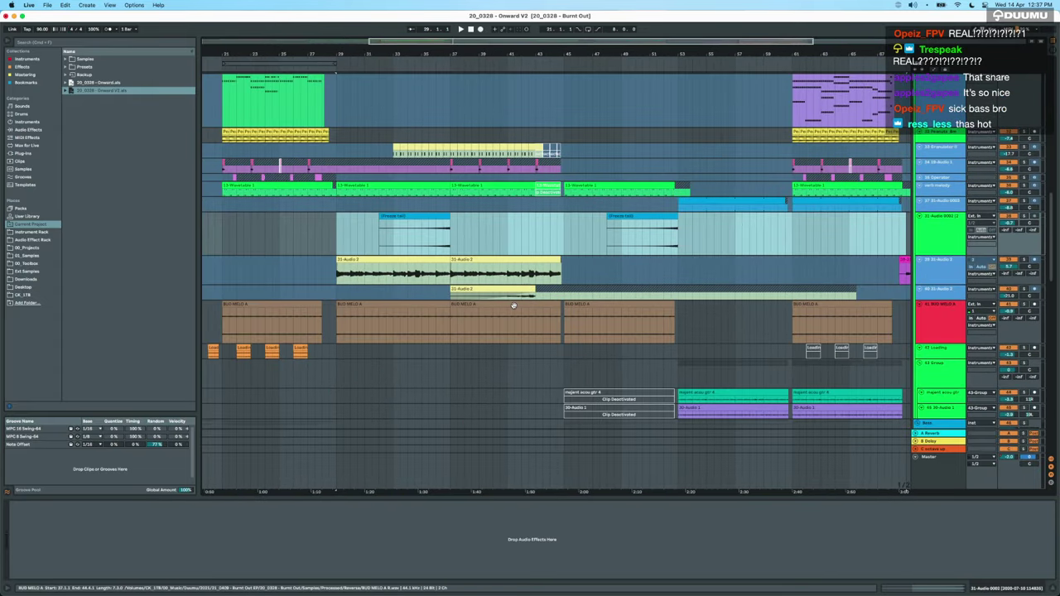
Select the first 31-Audio 2 clip and play from bar 29, examining the instrument, bass and drum tracks.
scroll(513, 305, left, 2)
click(393, 259)
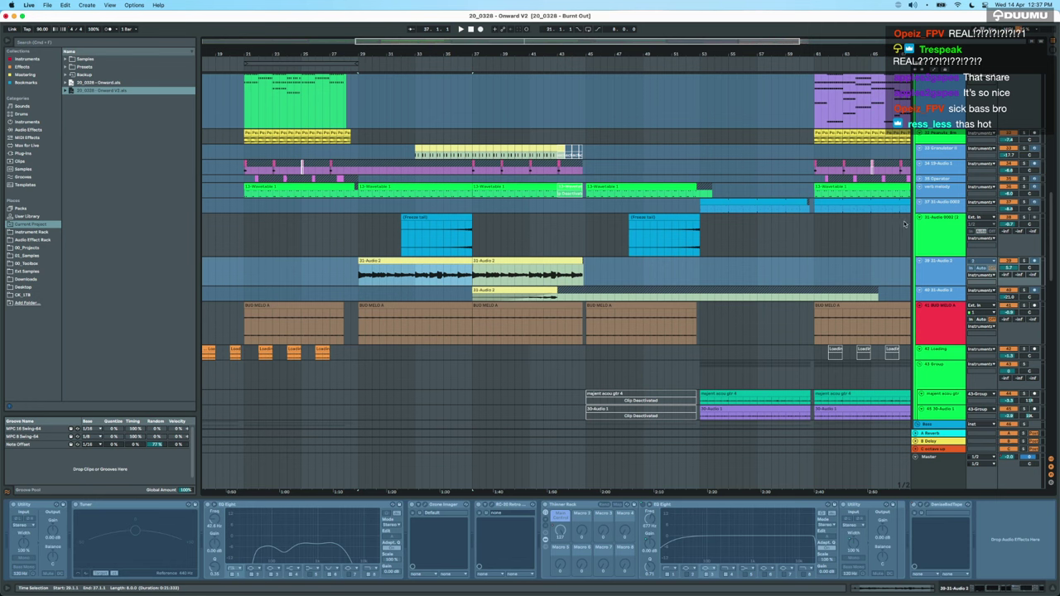
scroll(565, 322, up, 3)
scroll(565, 322, left, 3)
scroll(566, 322, up, 6)
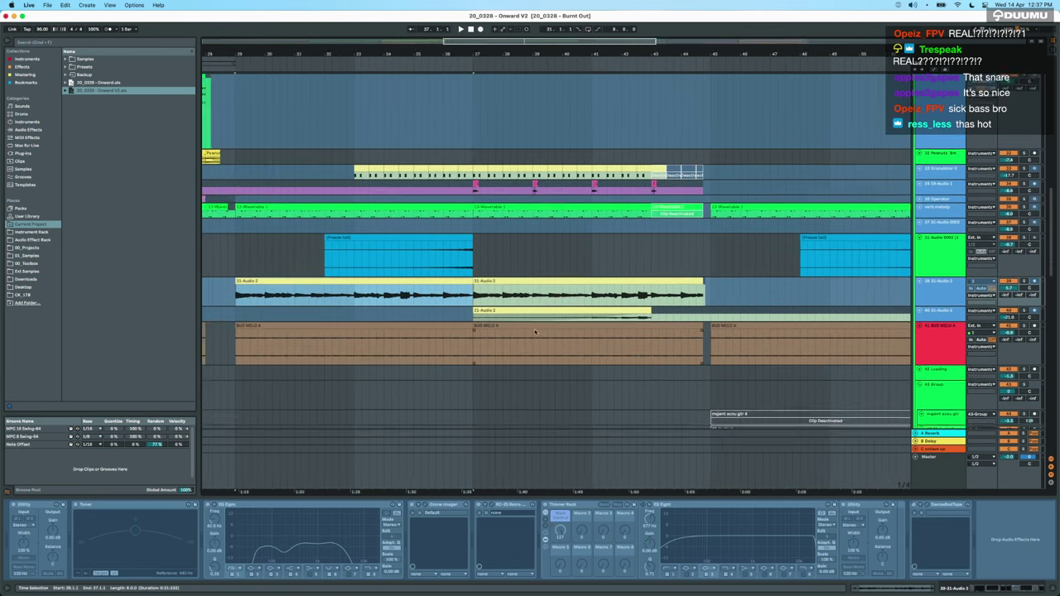
key(space)
scroll(845, 289, up, 5)
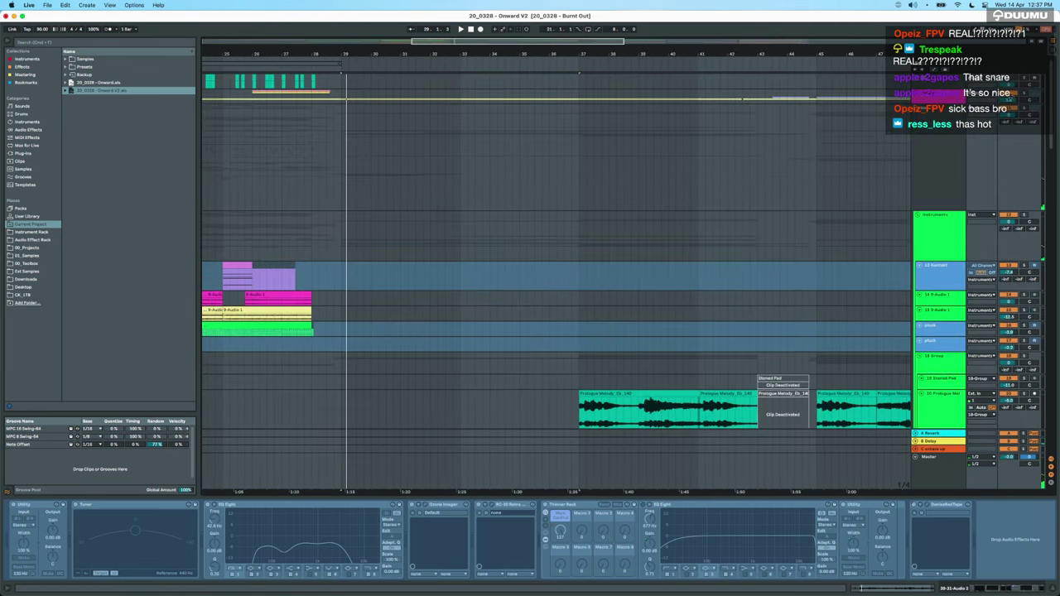
scroll(588, 388, down, 10)
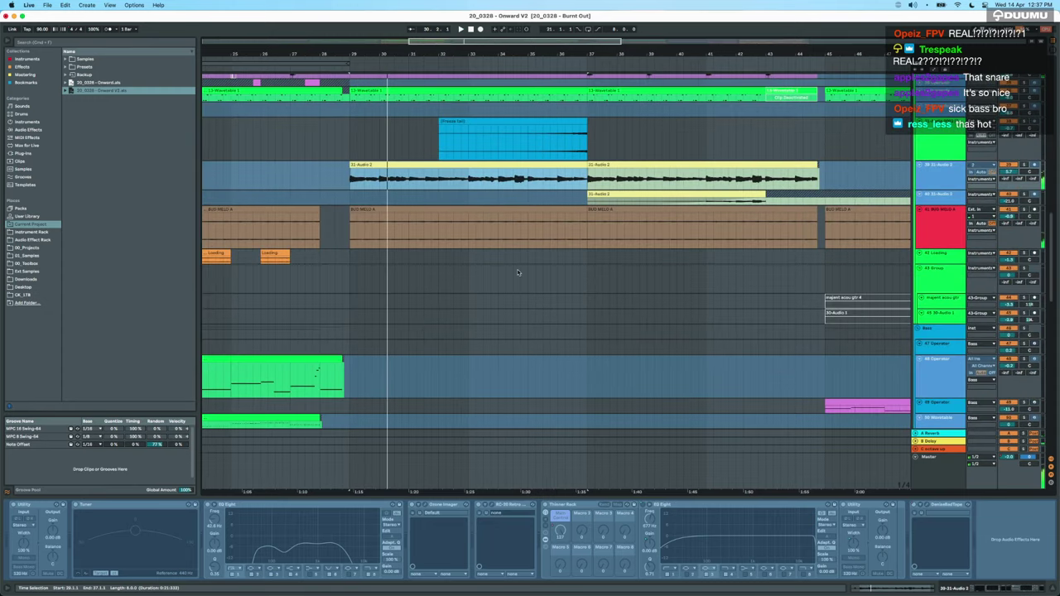
scroll(518, 272, down, 15)
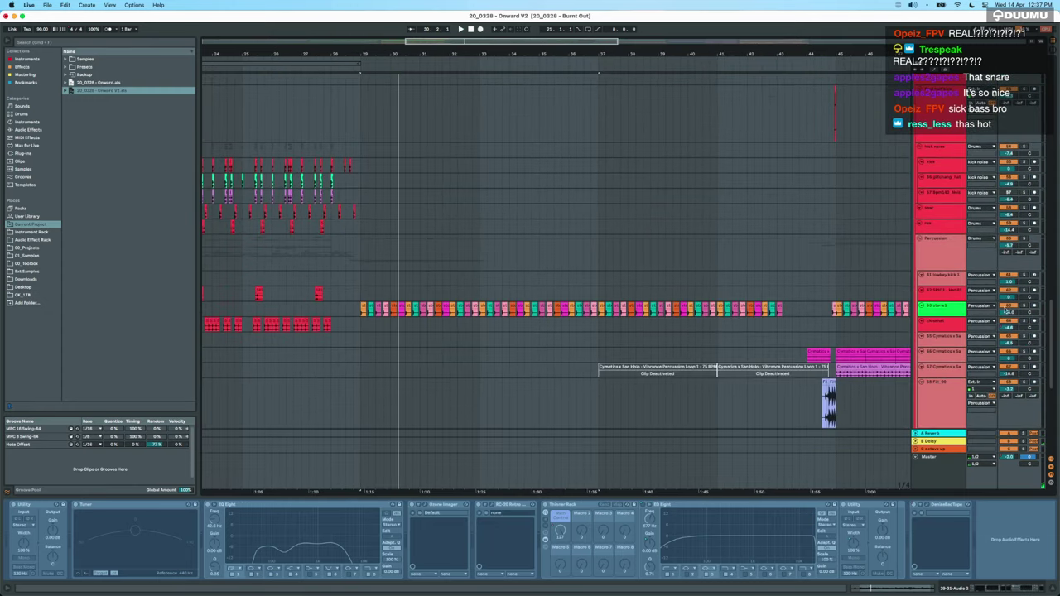
Solo the stone1 percussion track and play its pattern from bar 29.
key(space)
click(1024, 305)
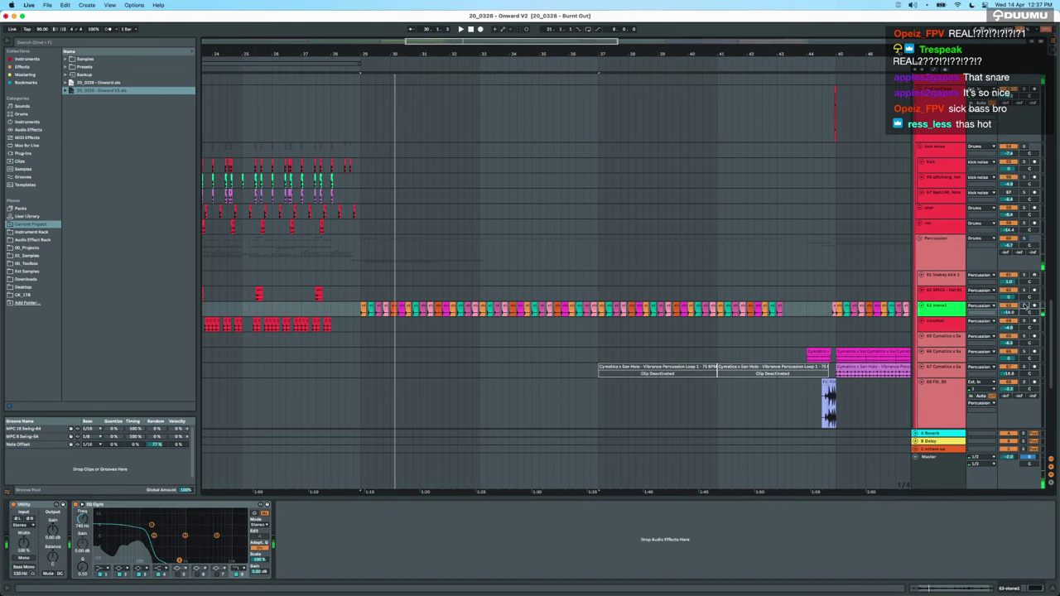
scroll(678, 358, up, 15)
scroll(679, 361, up, 10)
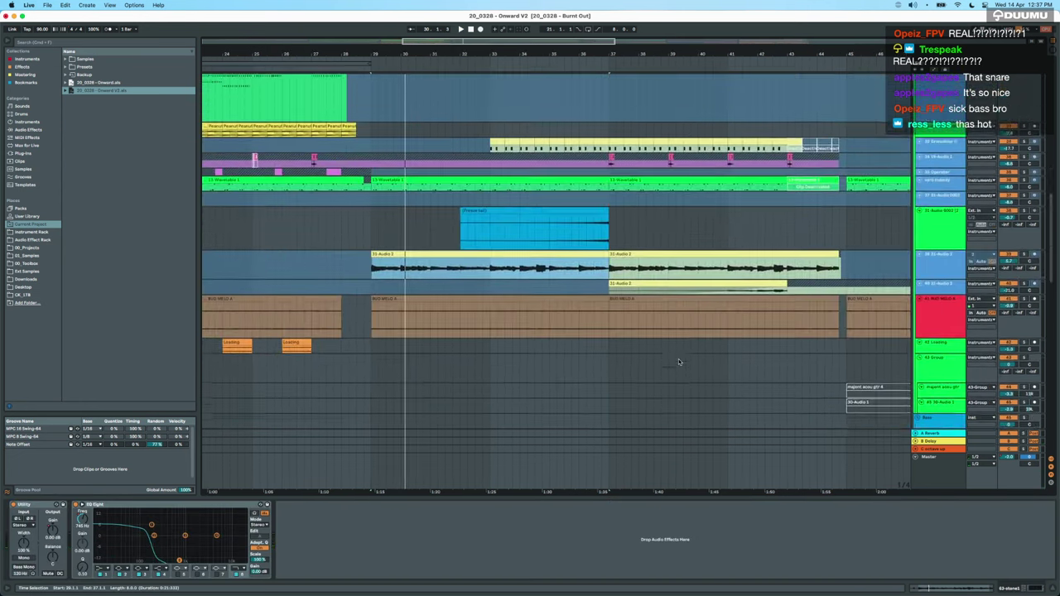
Solo the BUD MELO A track, play it from bar 29 and unsolo it.
key(space)
click(940, 369)
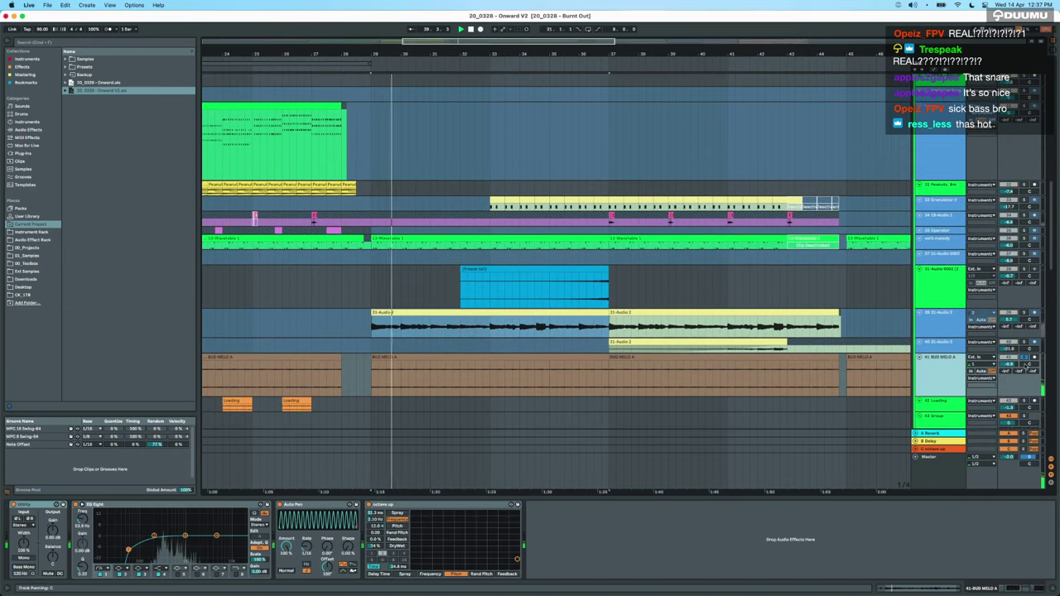
click(1025, 358)
key(space)
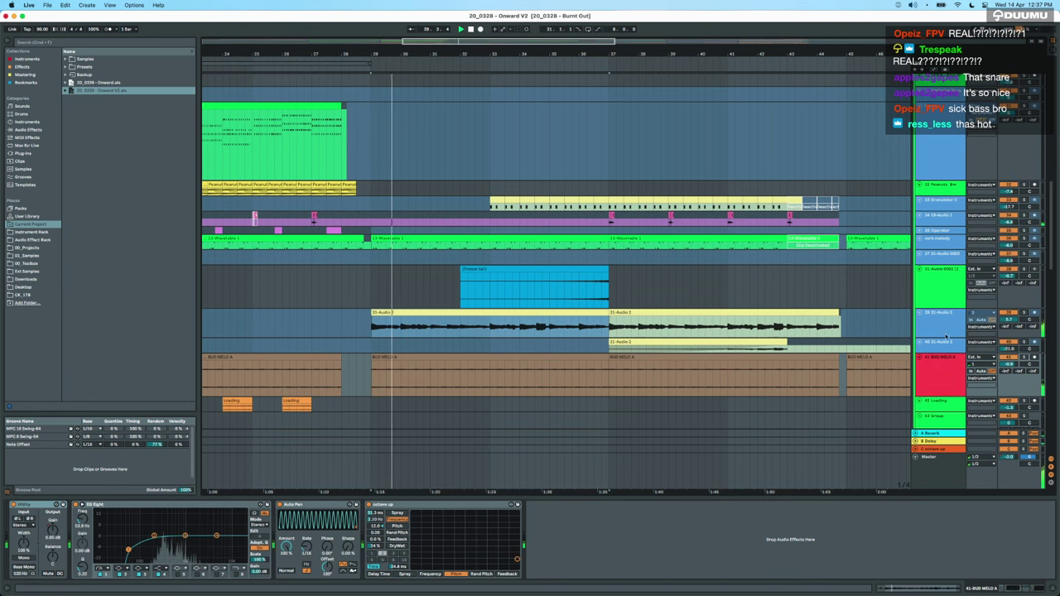
Increase the height of the 31-Audio 2 track and play its melody from bar 29.
drag(940, 339, 940, 365)
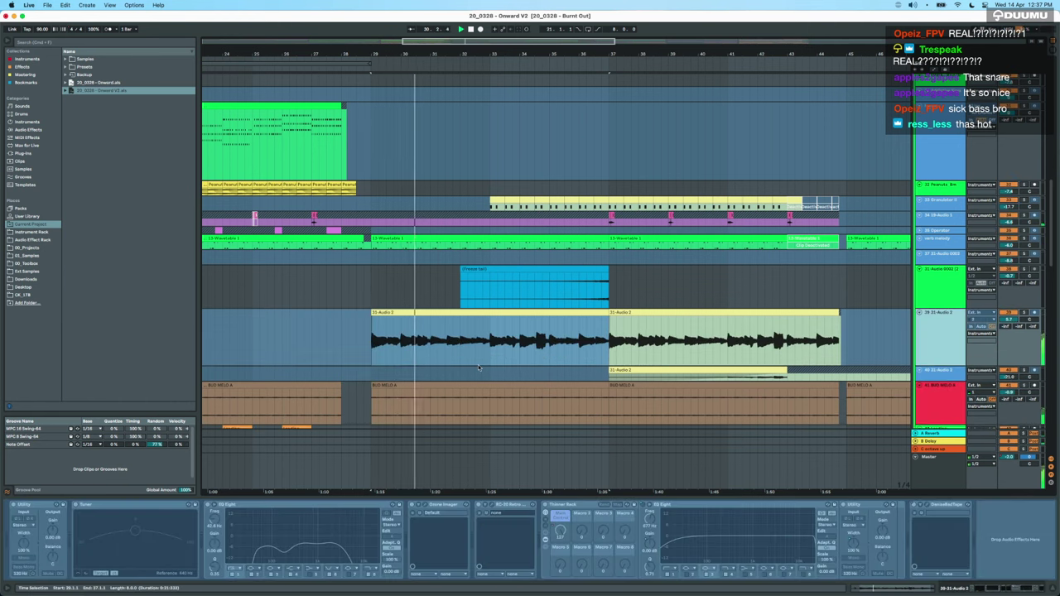
scroll(445, 322, up, 5)
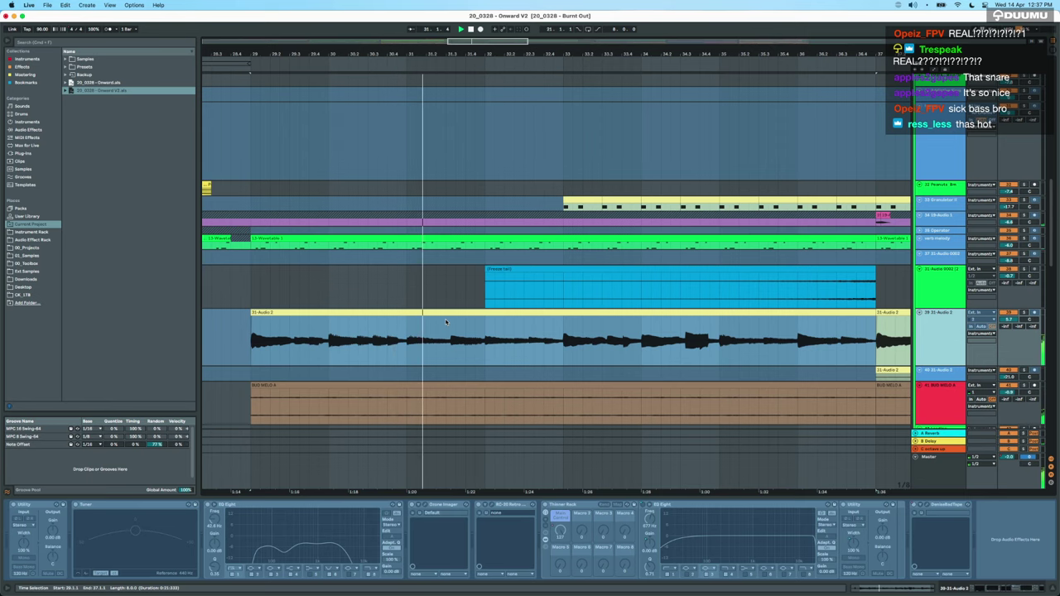
scroll(445, 321, down, 5)
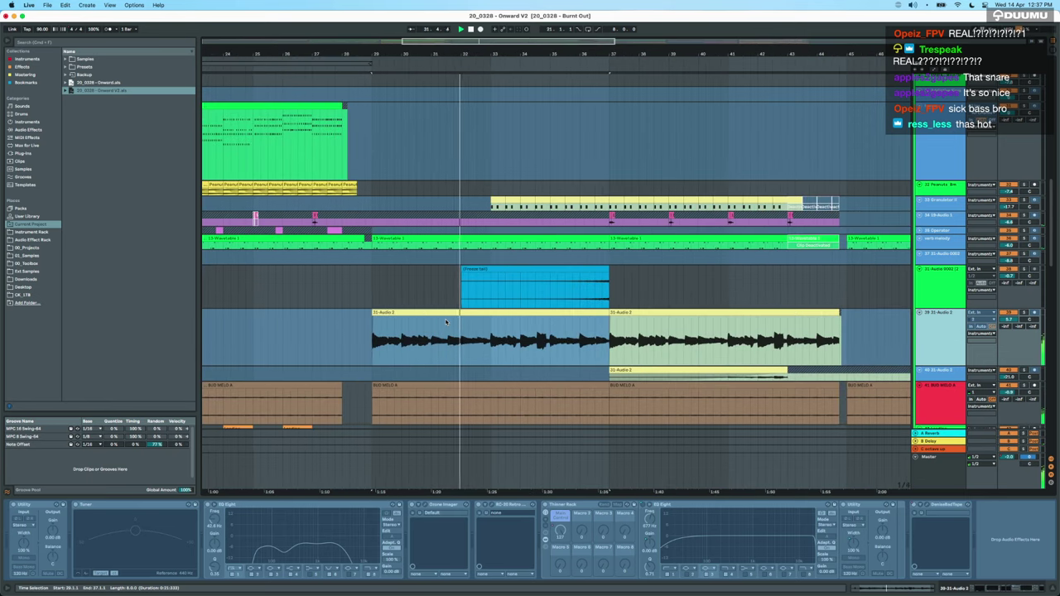
Play from bar 33 on the 31-Audio 2 track and examine the pad and melody tracks around it.
click(485, 332)
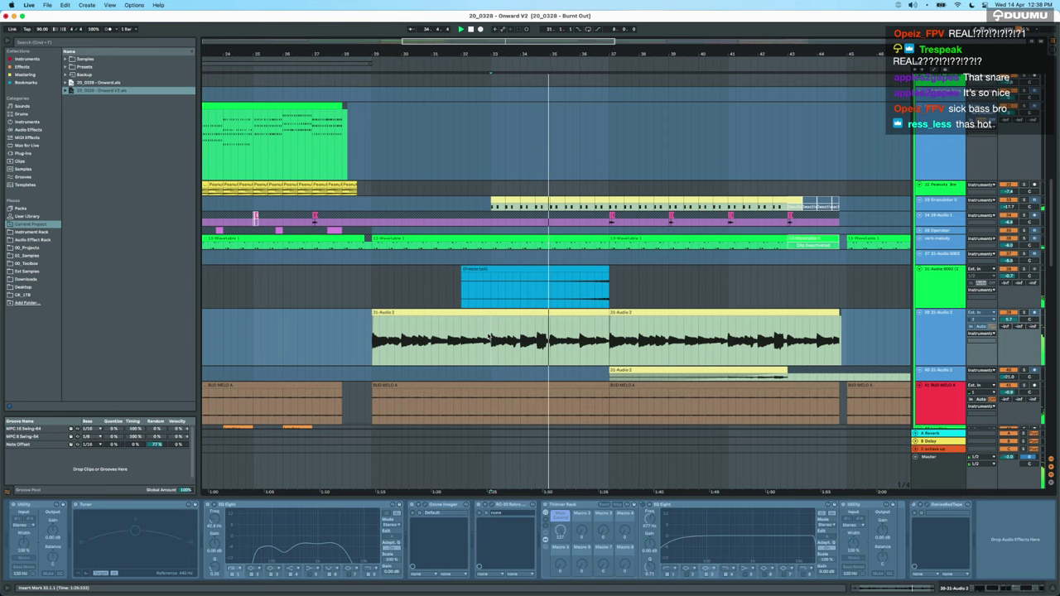
scroll(488, 337, up, 10)
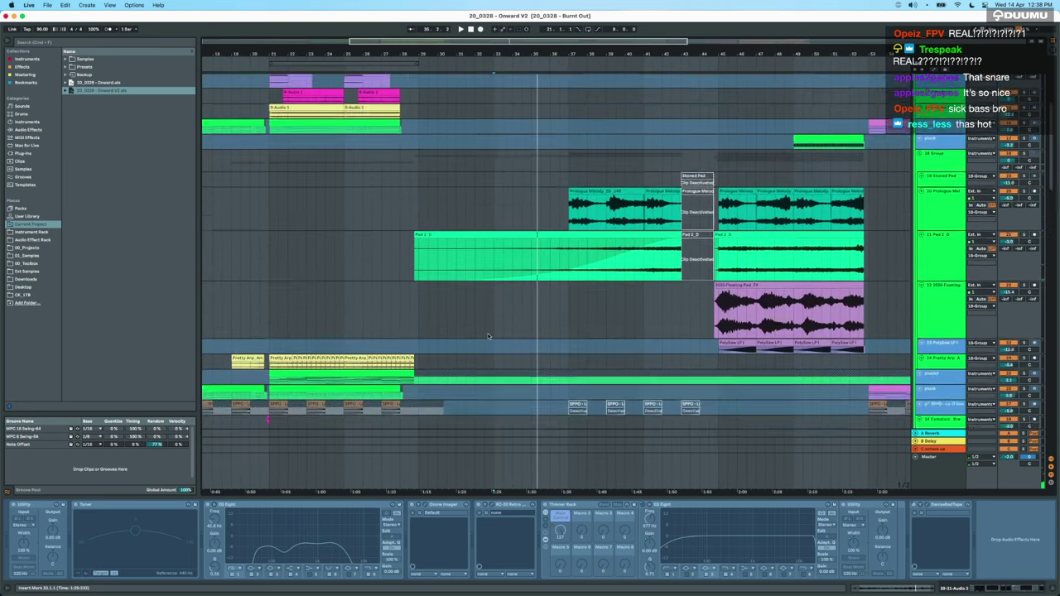
scroll(488, 336, right, 5)
scroll(488, 336, down, 10)
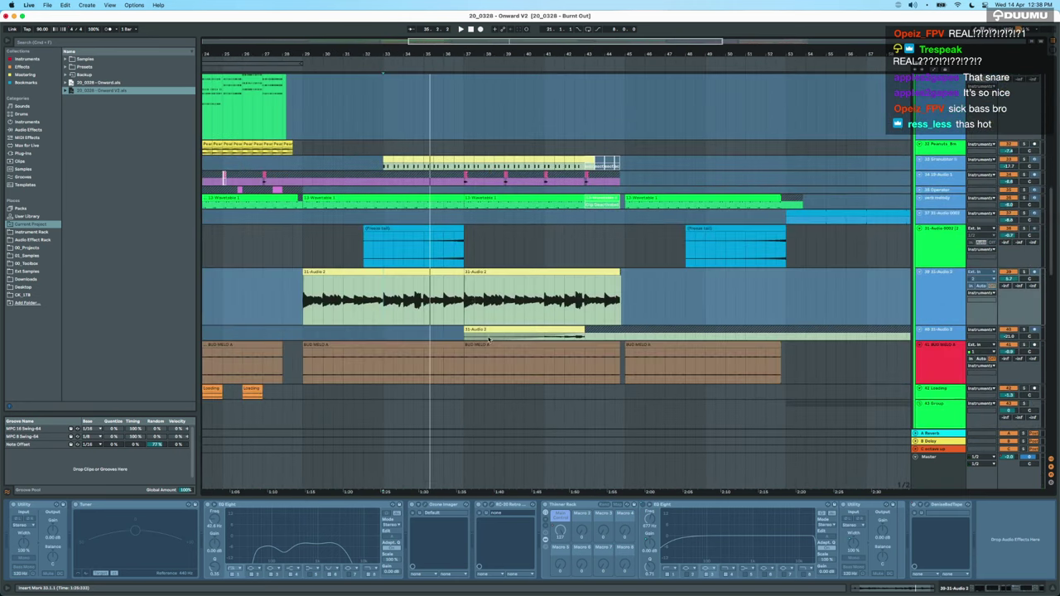
Play from bar 37 on the 34 19-Audio 1 track and examine the percussion, melody and pad tracks around it.
click(455, 262)
scroll(455, 262, down, 3)
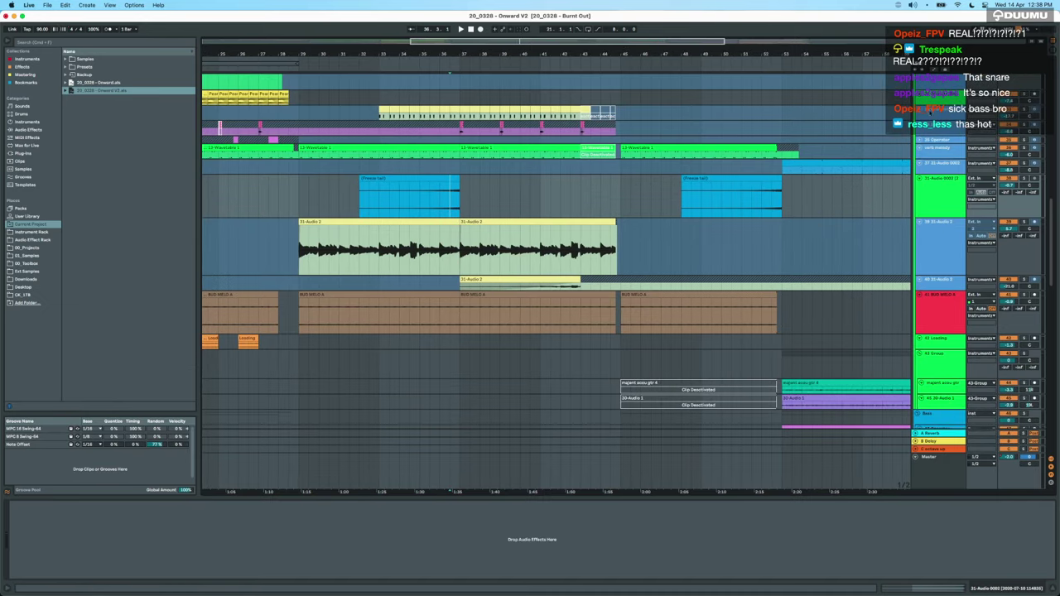
click(460, 130)
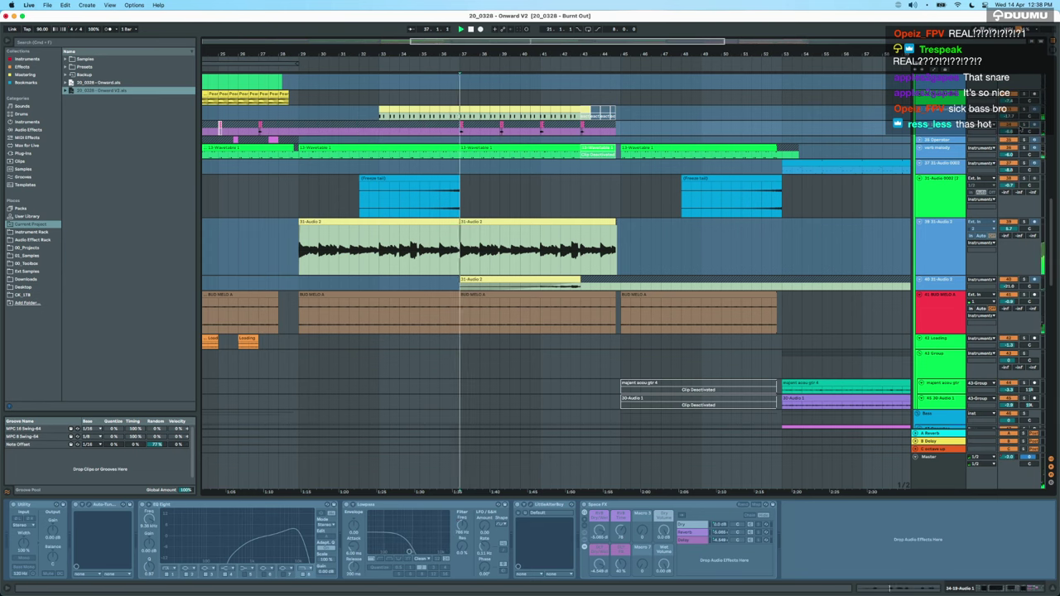
scroll(533, 223, down, 10)
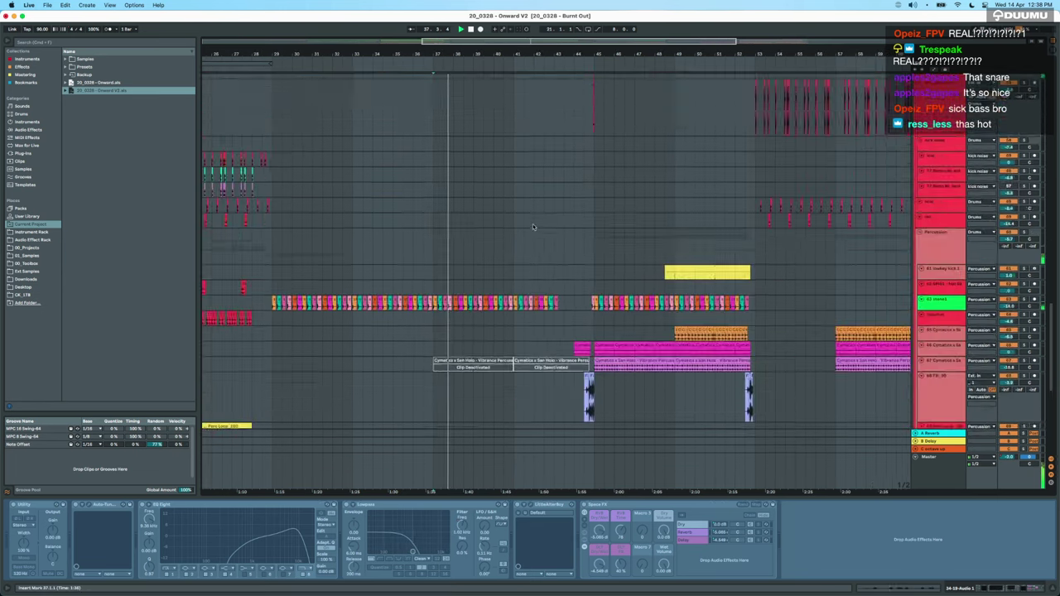
scroll(533, 224, up, 10)
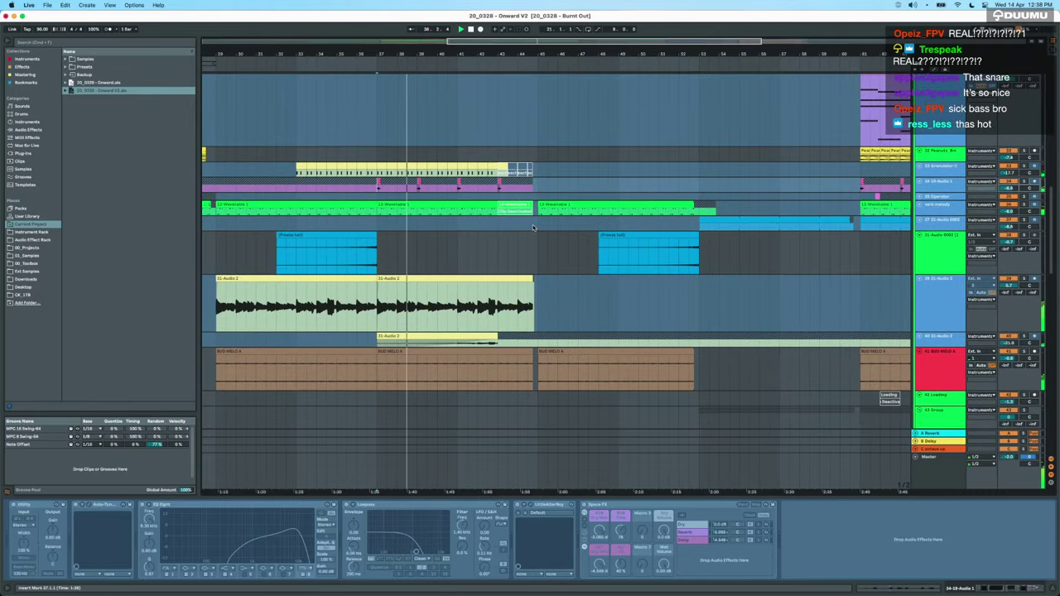
scroll(533, 225, up, 10)
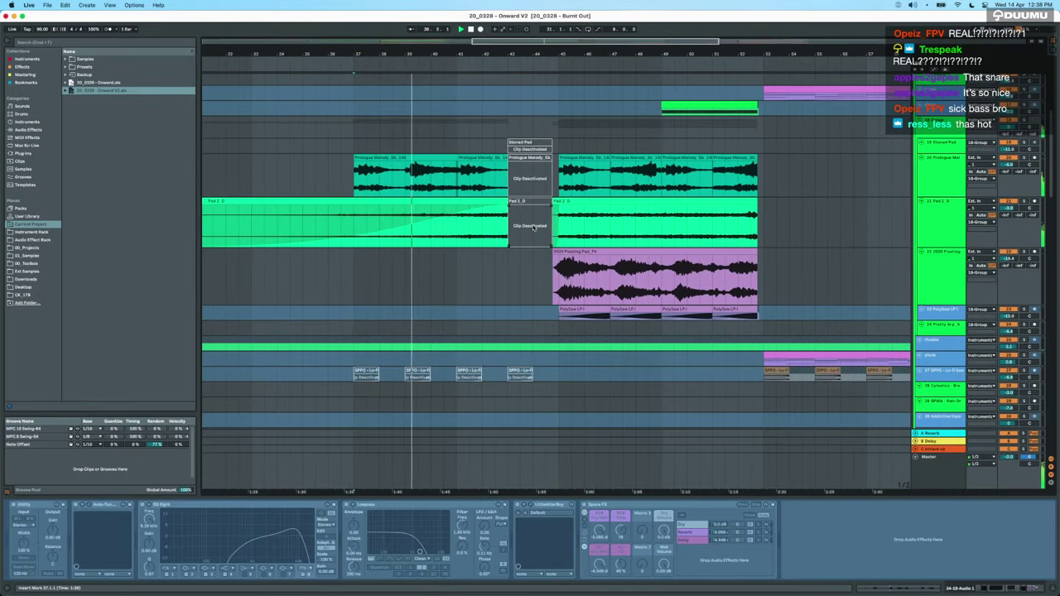
scroll(533, 227, down, 1)
scroll(534, 228, up, 7)
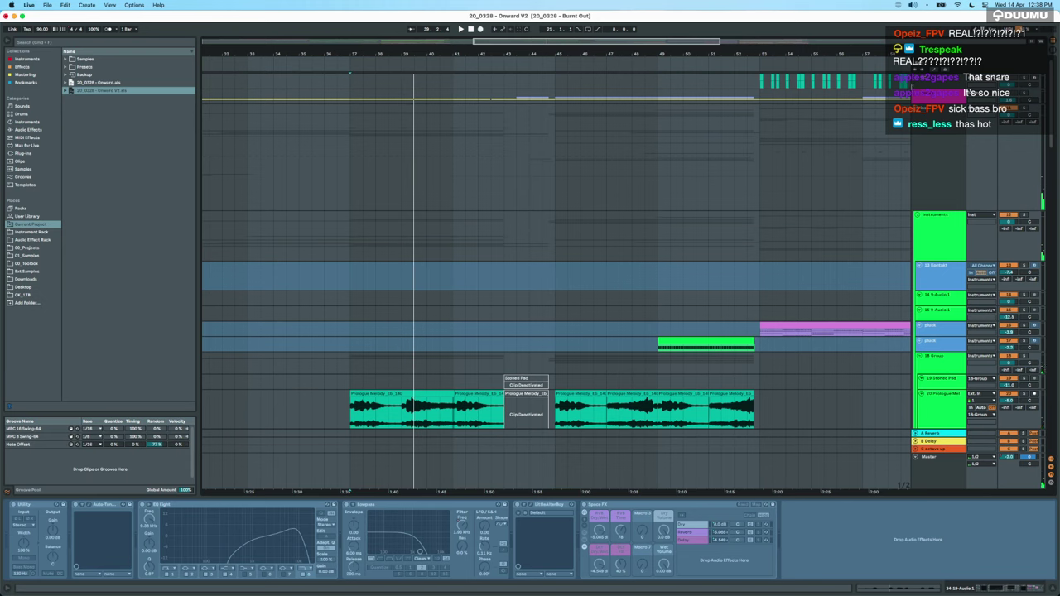
scroll(533, 249, up, 5)
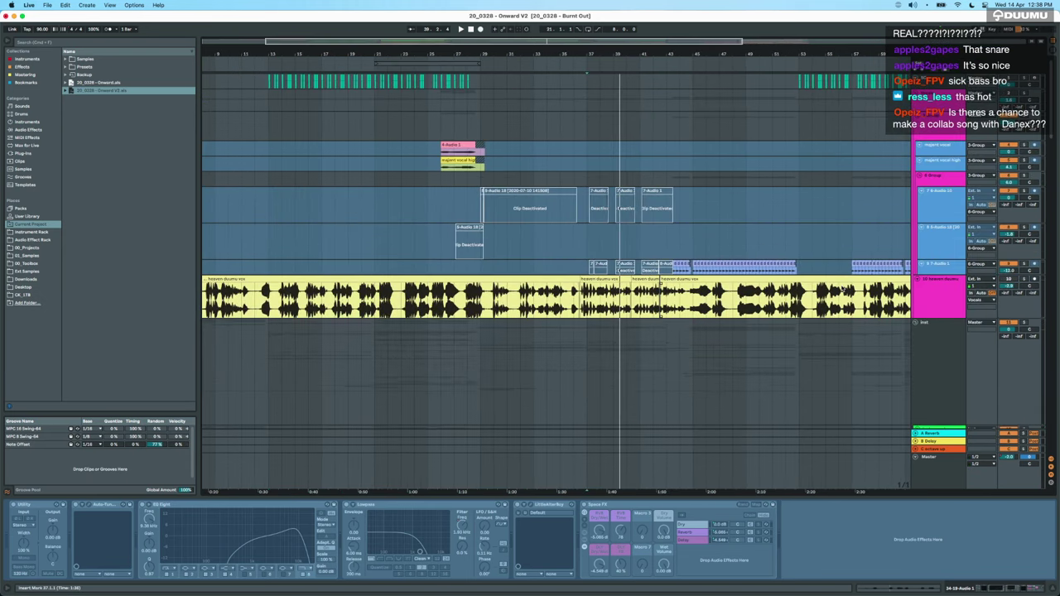
Show the whole arrangement and play the heaven duumu vox track from bar 31.4.
key(w)
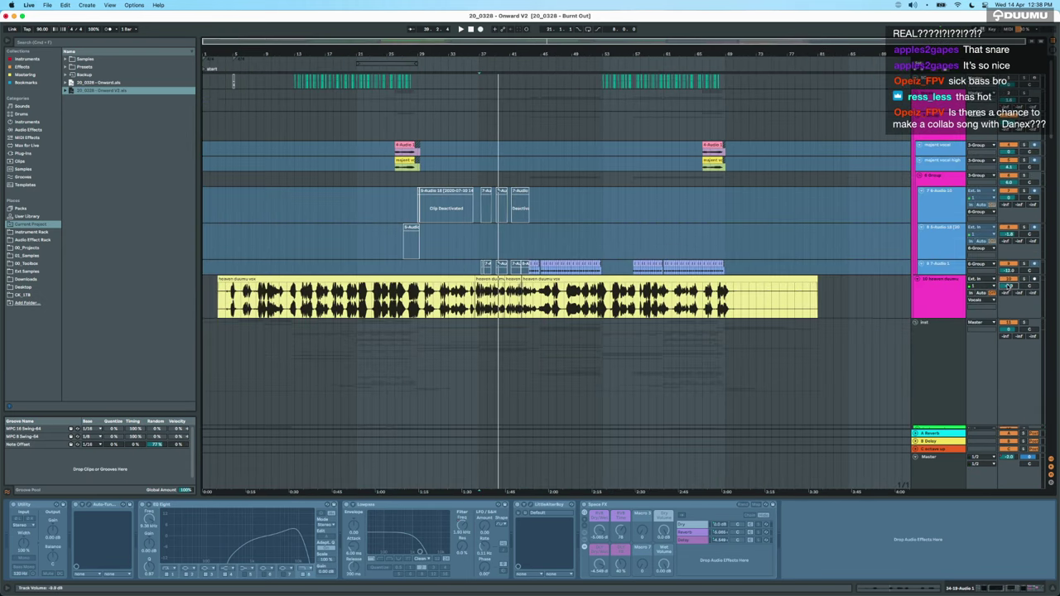
scroll(262, 330, up, 4)
scroll(262, 327, down, 3)
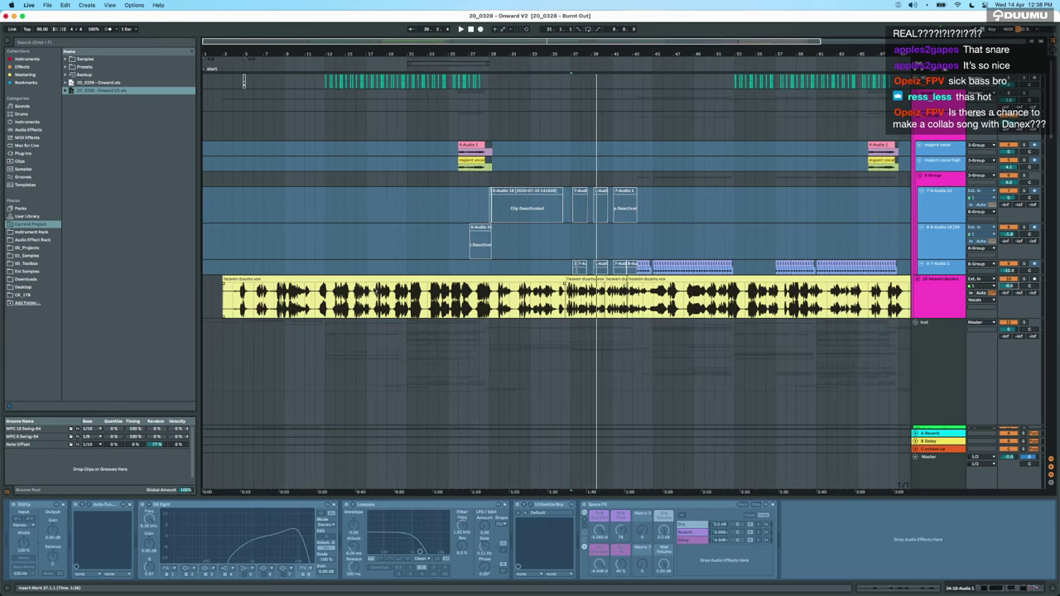
scroll(375, 290, down, 1)
scroll(479, 294, up, 3)
scroll(479, 294, left, 3)
scroll(479, 294, down, 5)
scroll(479, 294, up, 5)
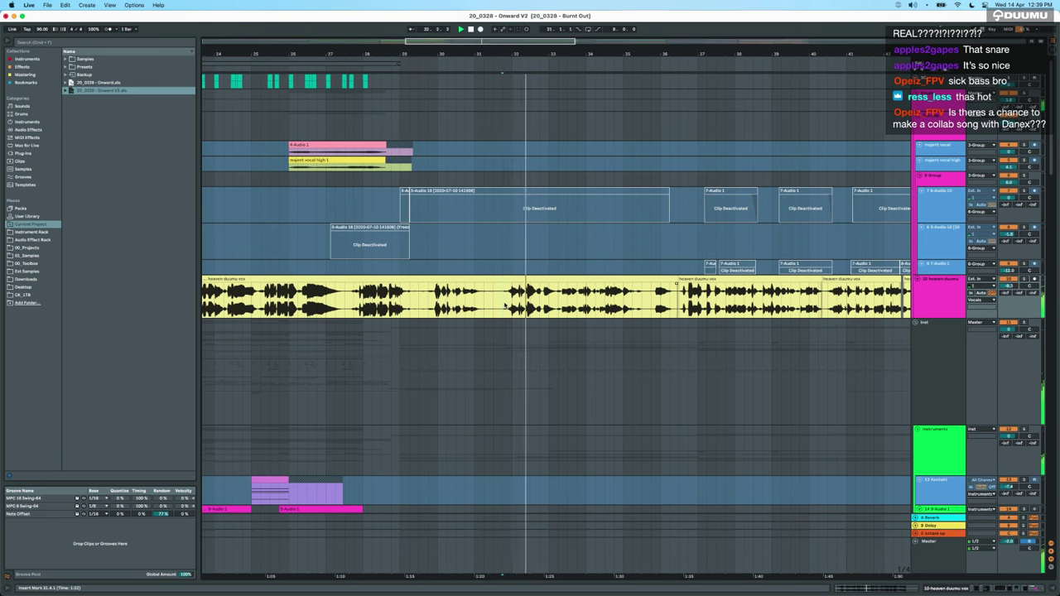
key(space)
Mute the heaven duumu vox track and collapse it.
scroll(642, 292, right, 3)
scroll(783, 276, down, 3)
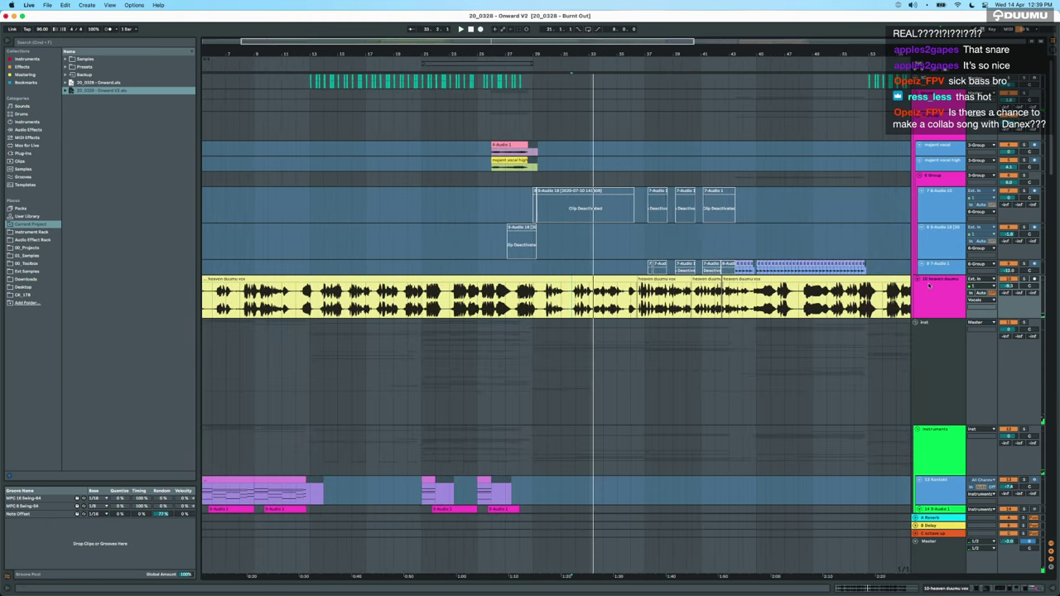
click(922, 282)
click(1009, 280)
click(917, 279)
Reactivate the deactivated vocal clips between bars 25 and 47 on the two 6-Audio tracks in 6-Group.
click(481, 207)
drag(484, 208, 780, 245)
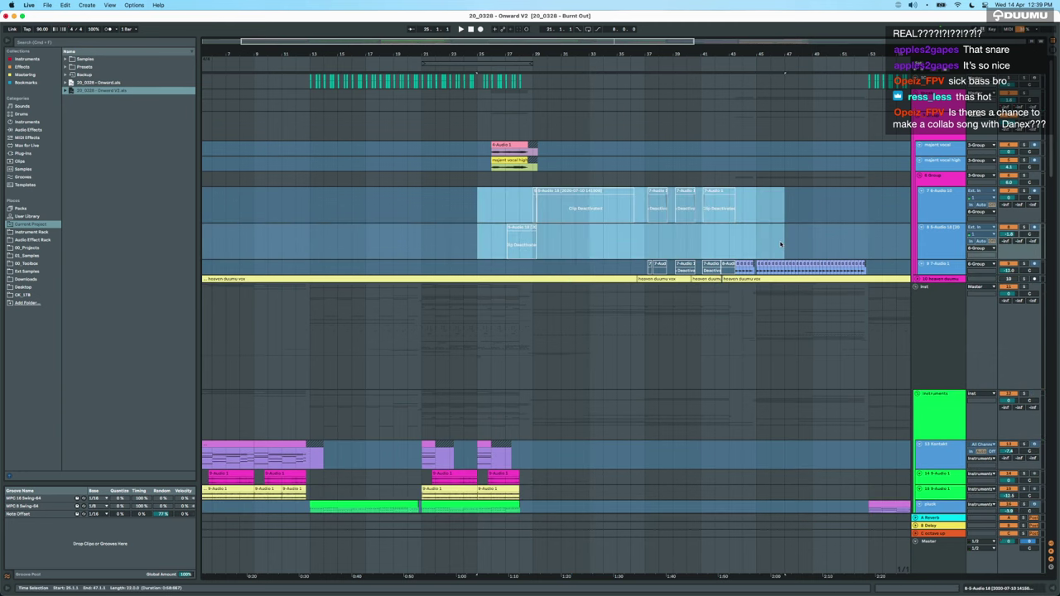
key(0)
Play the 6-Group vocal clips from bar 29 and collapse the group.
scroll(502, 244, up, 4)
click(561, 216)
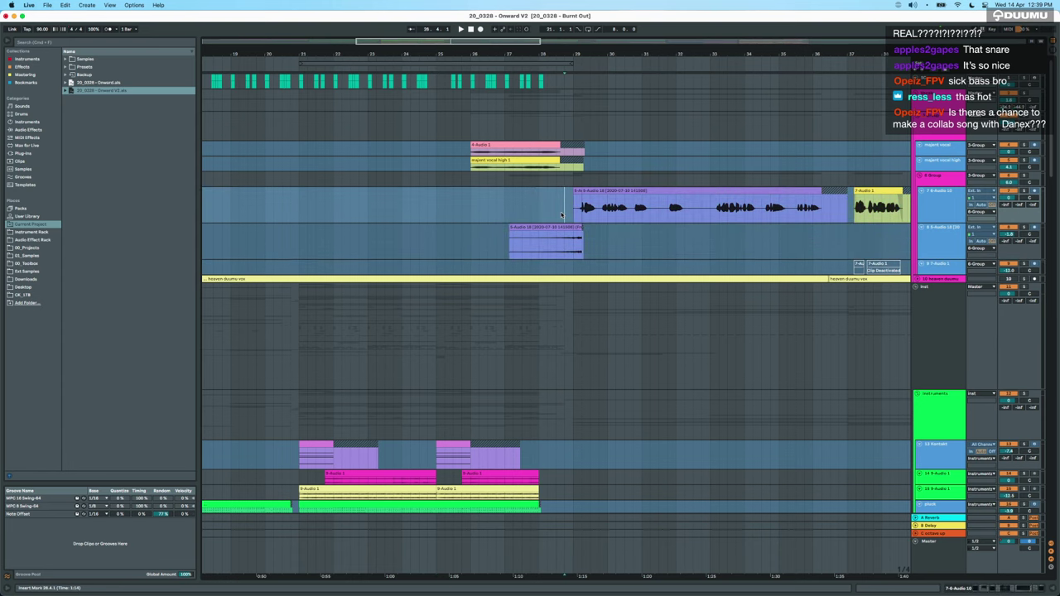
scroll(561, 215, right, 2)
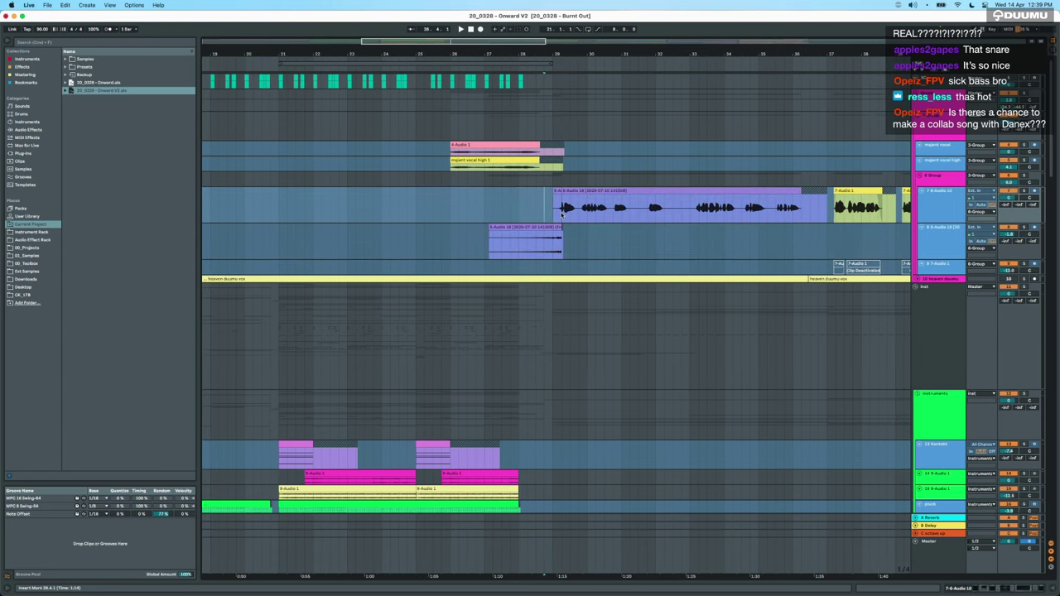
scroll(561, 213, right, 5)
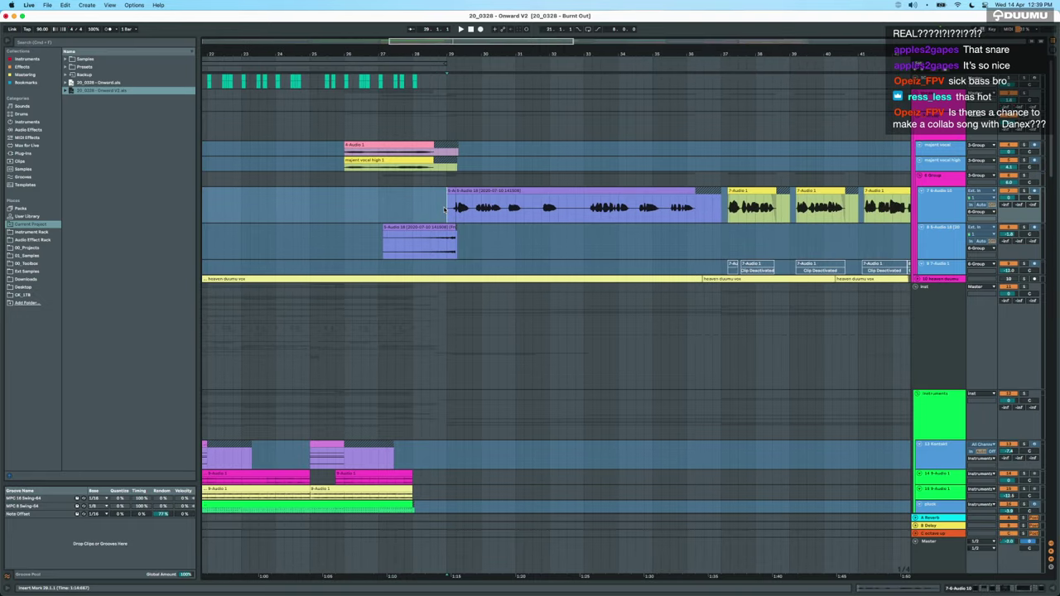
key(space)
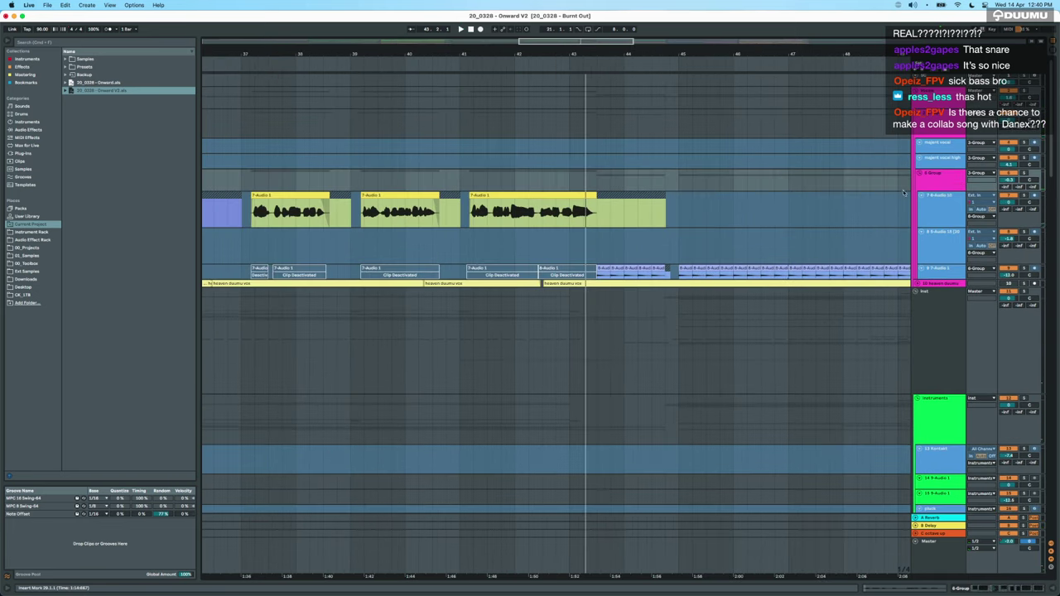
click(921, 174)
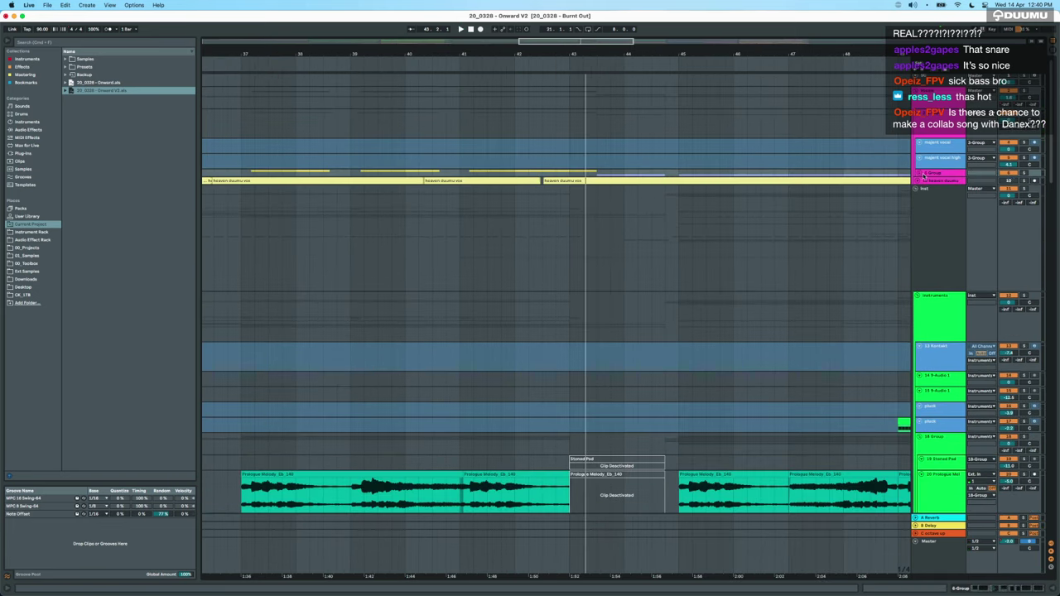
Play the percussion fill leading into bar 45 on the 68 Fill_90 track.
scroll(708, 211, down, 4)
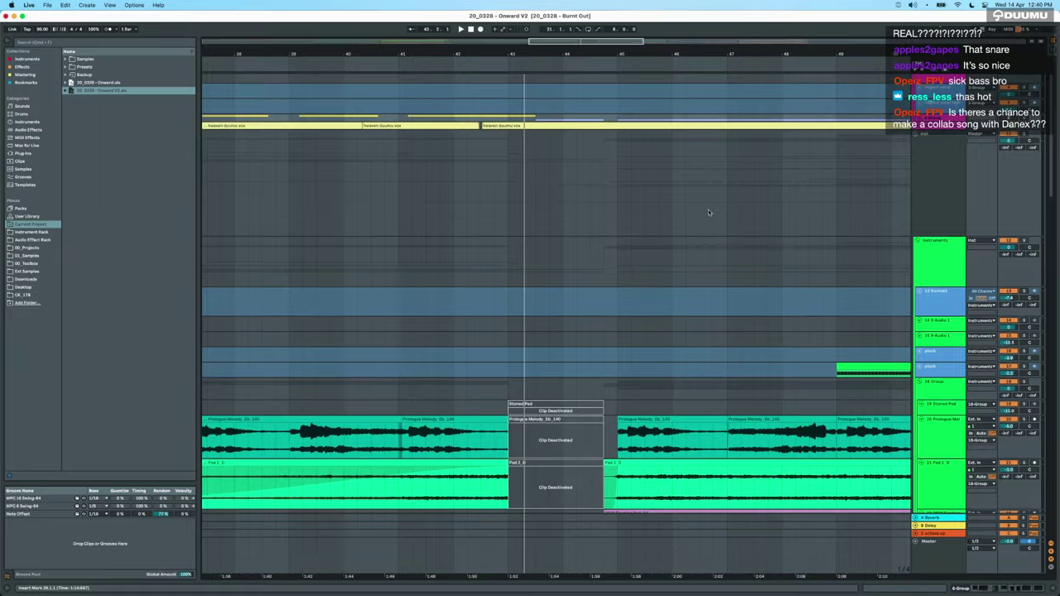
key(minus)
scroll(708, 210, down, 10)
scroll(511, 339, down, 5)
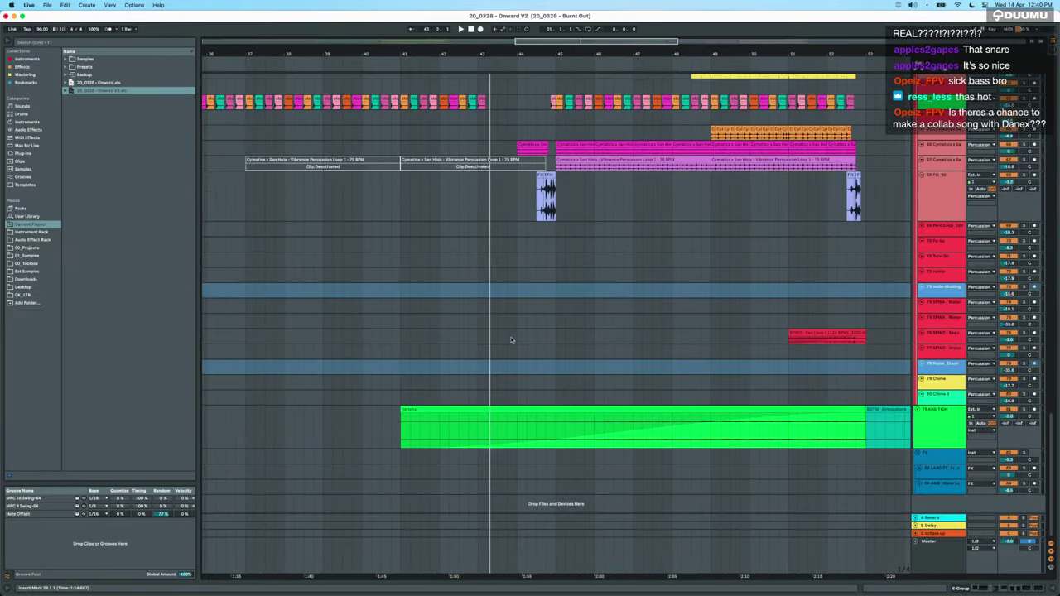
click(544, 232)
scroll(534, 242, up, 5)
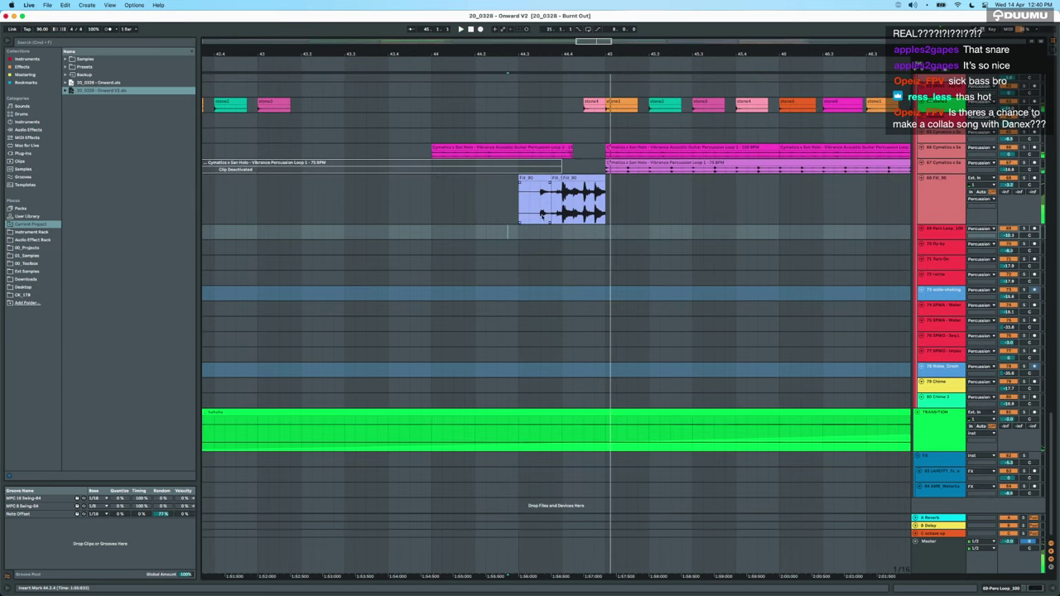
Solo the 68 Fill_90 track and select its first slice starting at bar 44.3.
click(950, 192)
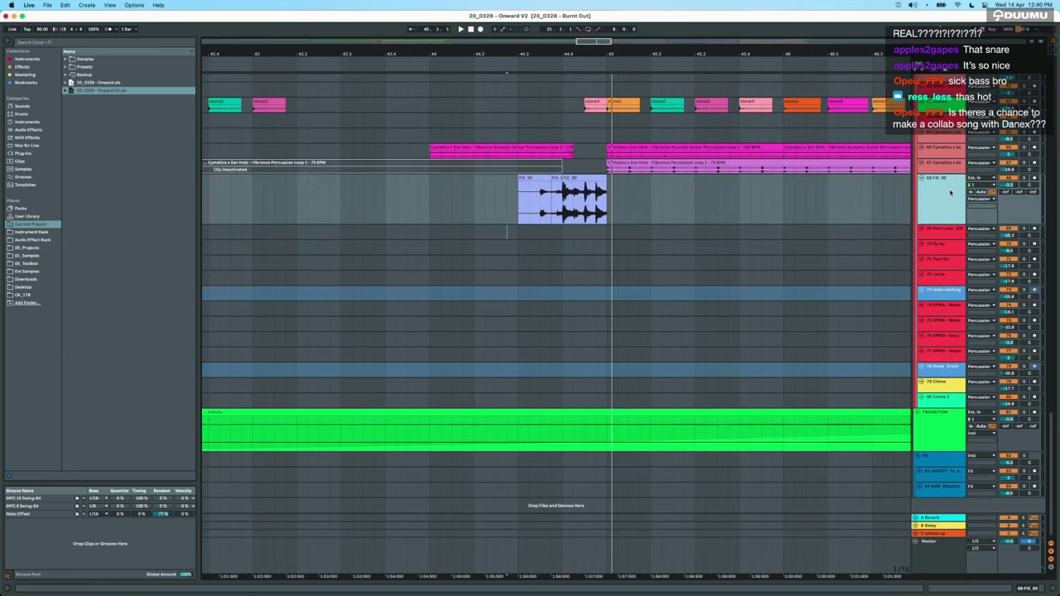
click(1022, 178)
scroll(553, 218, up, 3)
drag(553, 218, 489, 265)
mouse_move(430, 248)
mouse_down()
mouse_move(586, 249)
mouse_move(489, 248)
mouse_up()
click(949, 244)
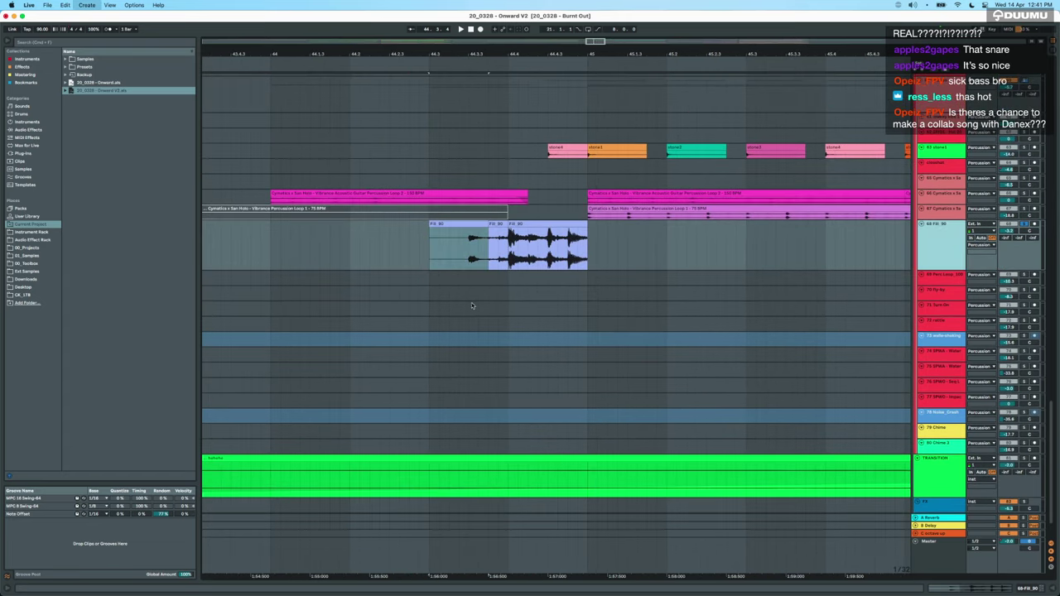
Create a second Fill_90 track holding the fill as one unbroken clip from 44.3 to 45.1, solo it and play it.
key(super+t)
drag(474, 233, 587, 274)
click(1025, 275)
key(space)
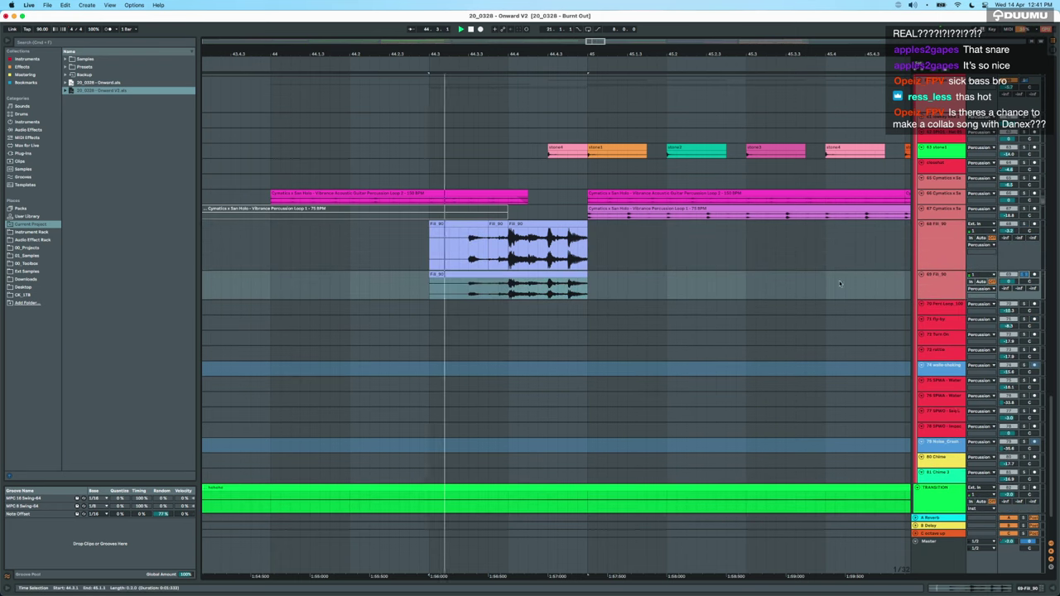
Turn off warping on the unbroken Fill_90 clip, play it, and delete its track.
double_click(473, 274)
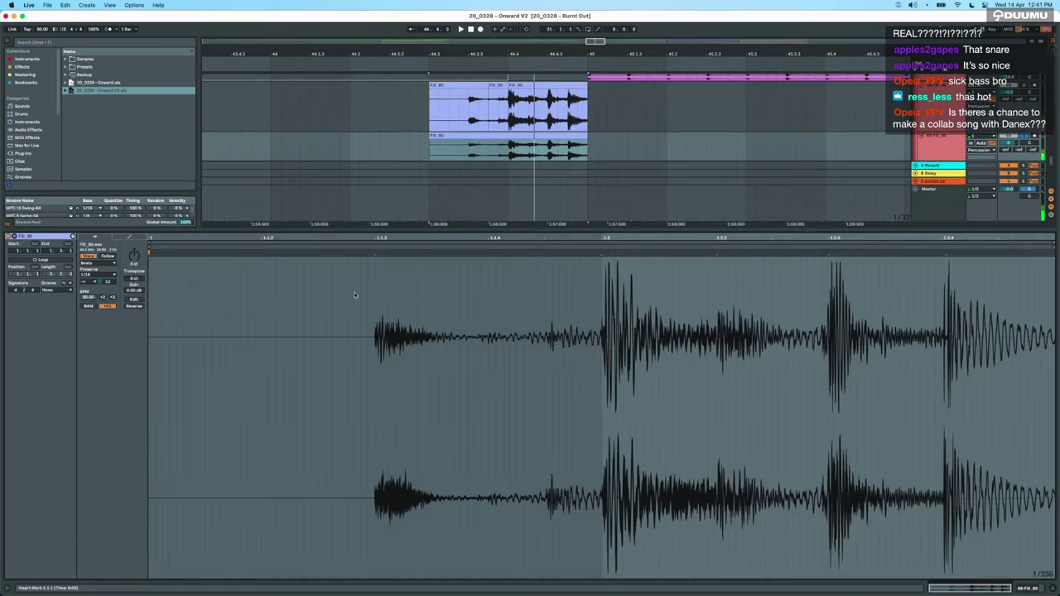
click(88, 258)
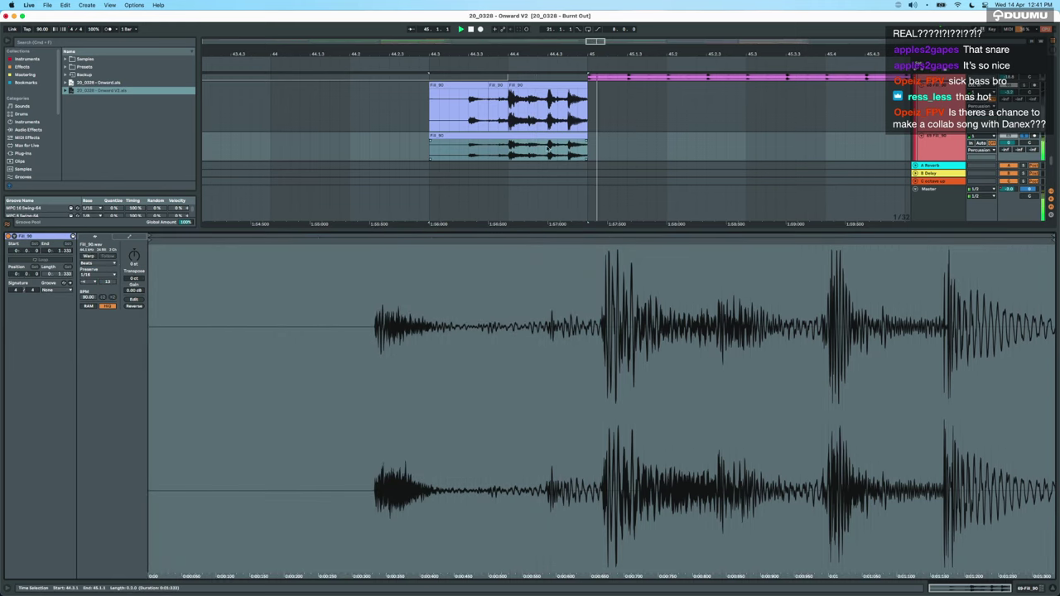
click(943, 145)
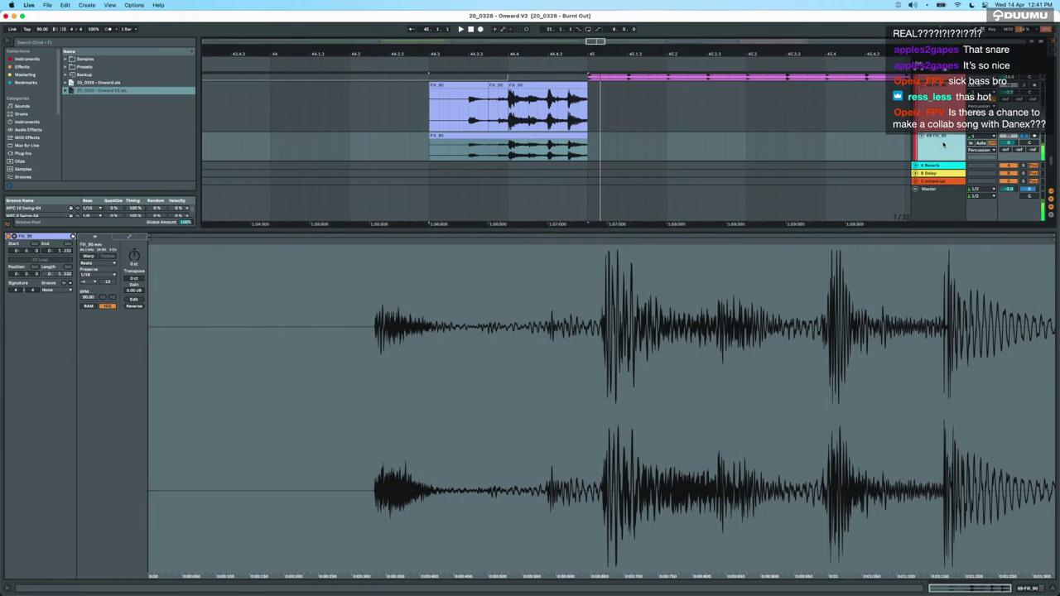
key(Delete)
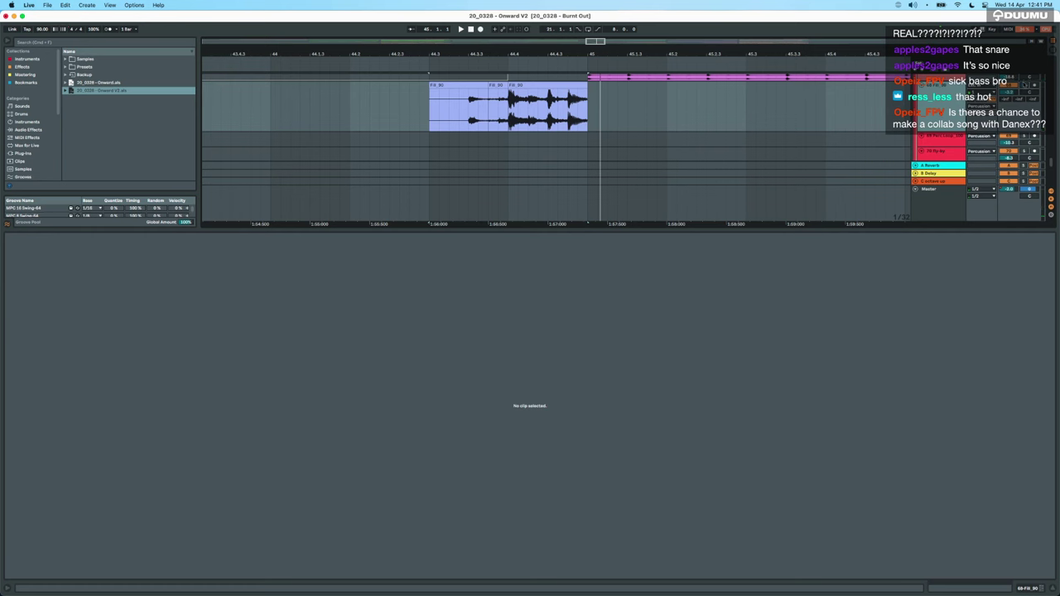
Solo the 68 Fill_90 track and inspect the first two slices' waveforms and the second slice's Preserve setting.
click(1024, 84)
click(468, 120)
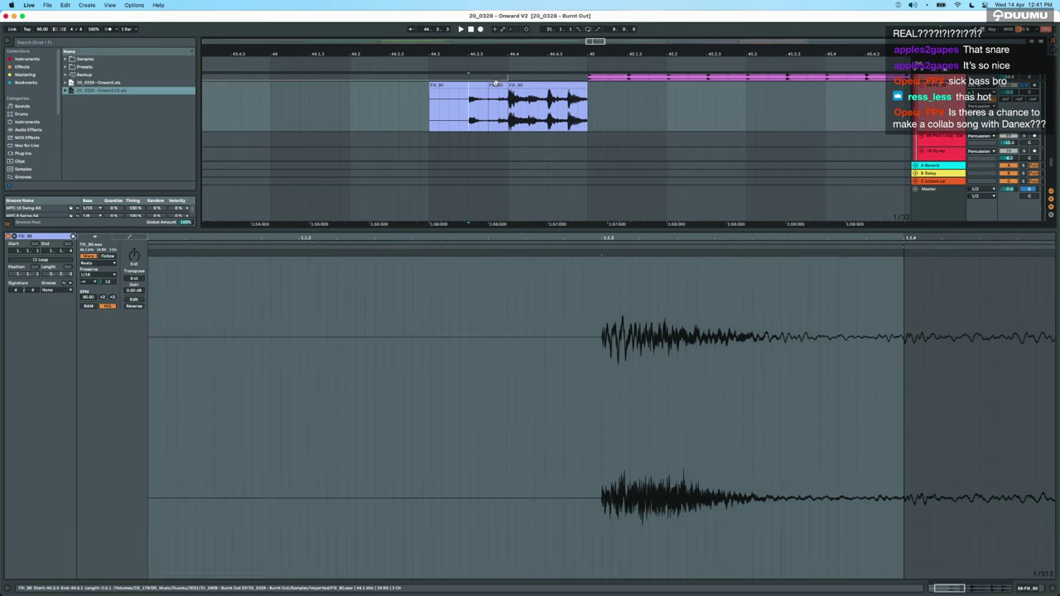
click(495, 84)
scroll(497, 85, up, 3)
key(minus)
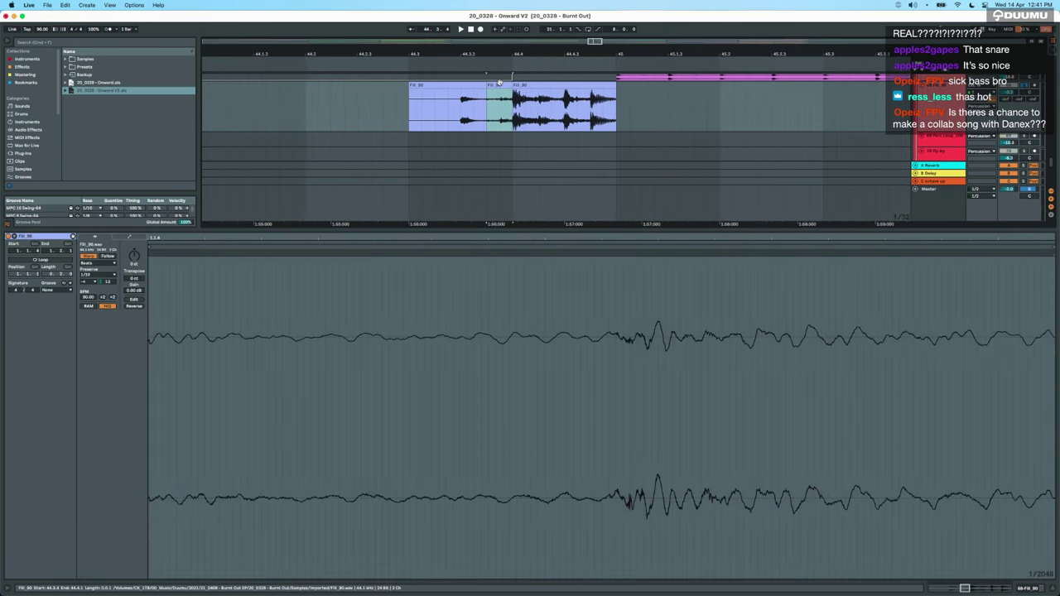
click(105, 277)
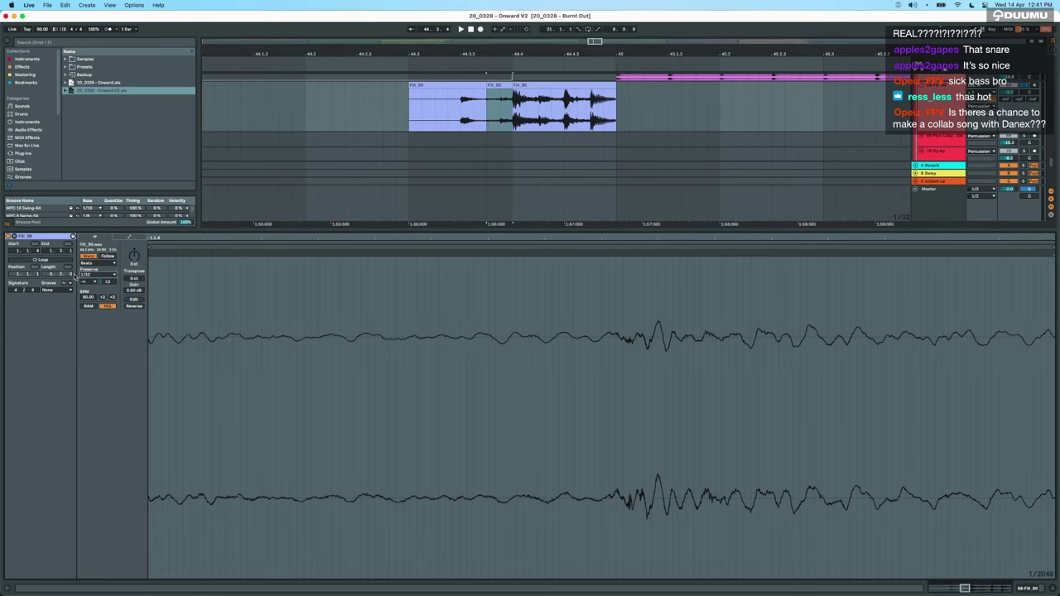
Play the sliced Fill_90 clips from bar 44.3.3 and hide the clip detail view.
click(457, 110)
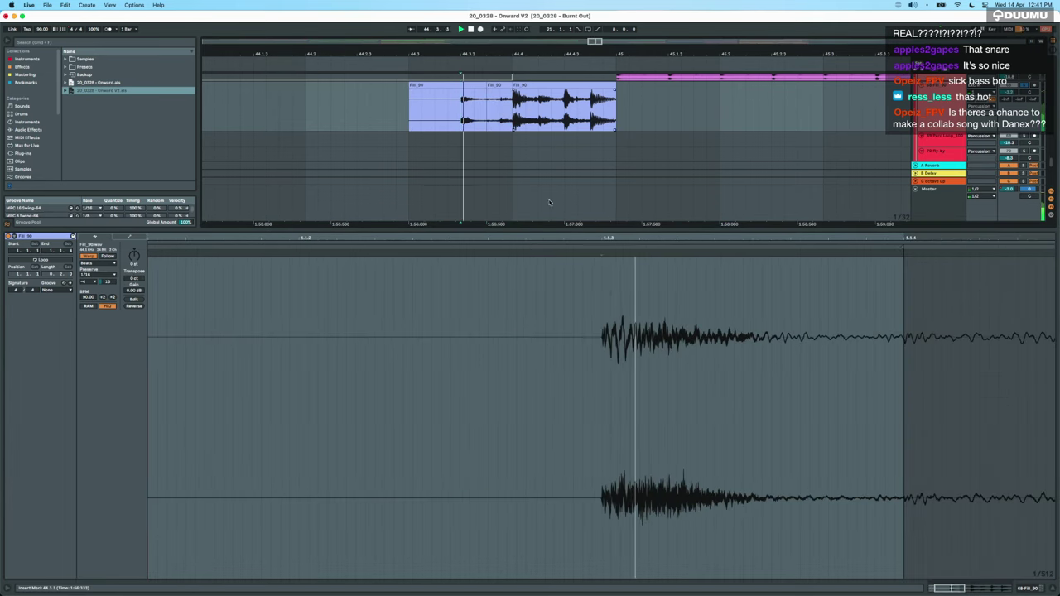
key(super+alt+l)
key(space)
scroll(478, 232, up, 4)
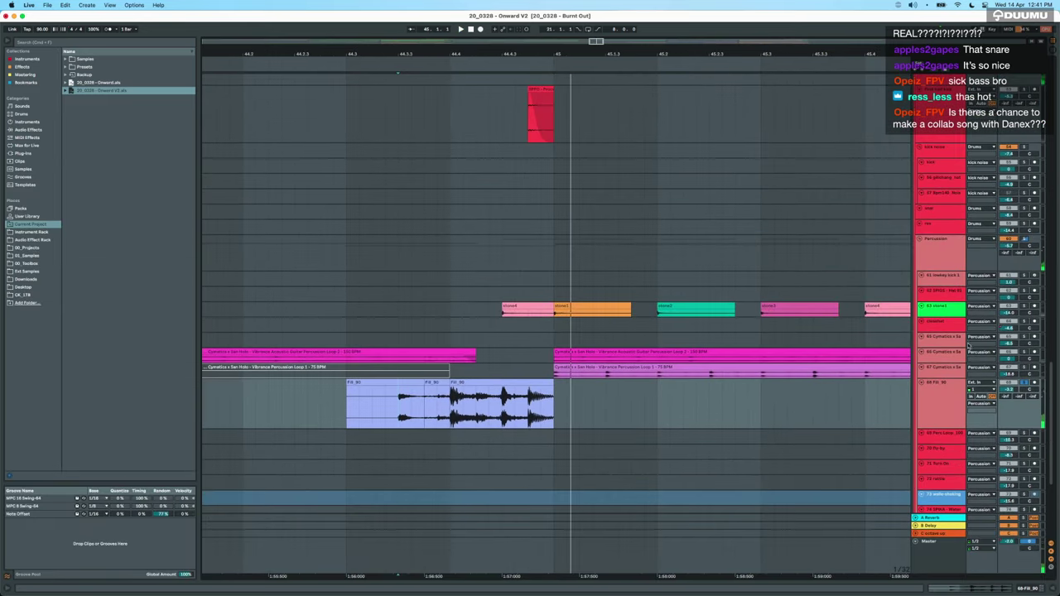
Play the fill unsoloed into bar 45 and examine the bass, drum and percussion tracks there.
scroll(555, 338, up, 5)
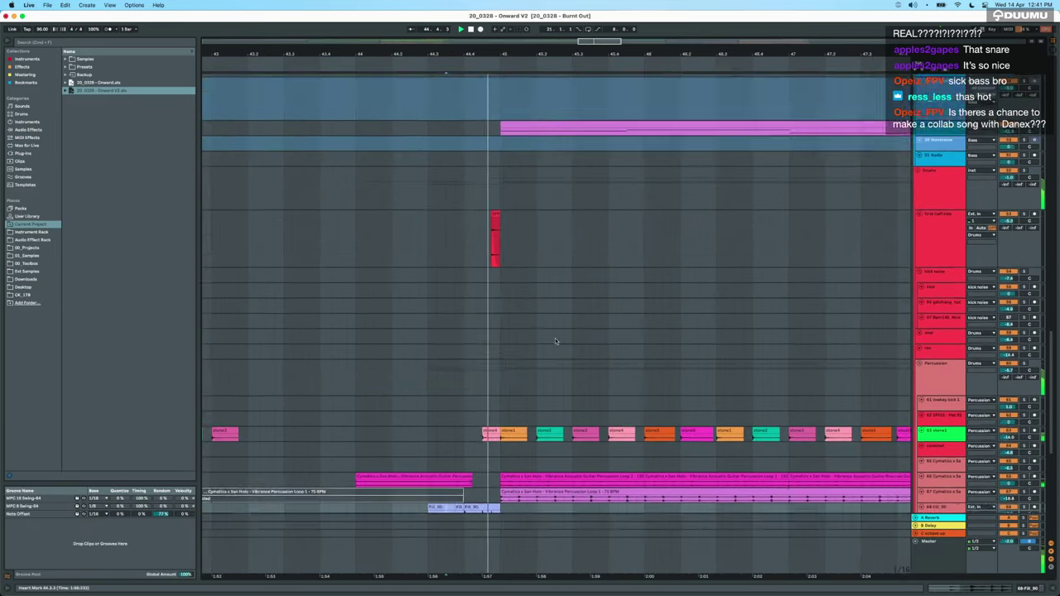
scroll(555, 338, down, 8)
scroll(555, 338, down, 3)
scroll(555, 338, up, 5)
scroll(554, 338, down, 3)
key(space)
Show the whole arrangement and select bars 45 to 53 on the Percussion group.
click(471, 387)
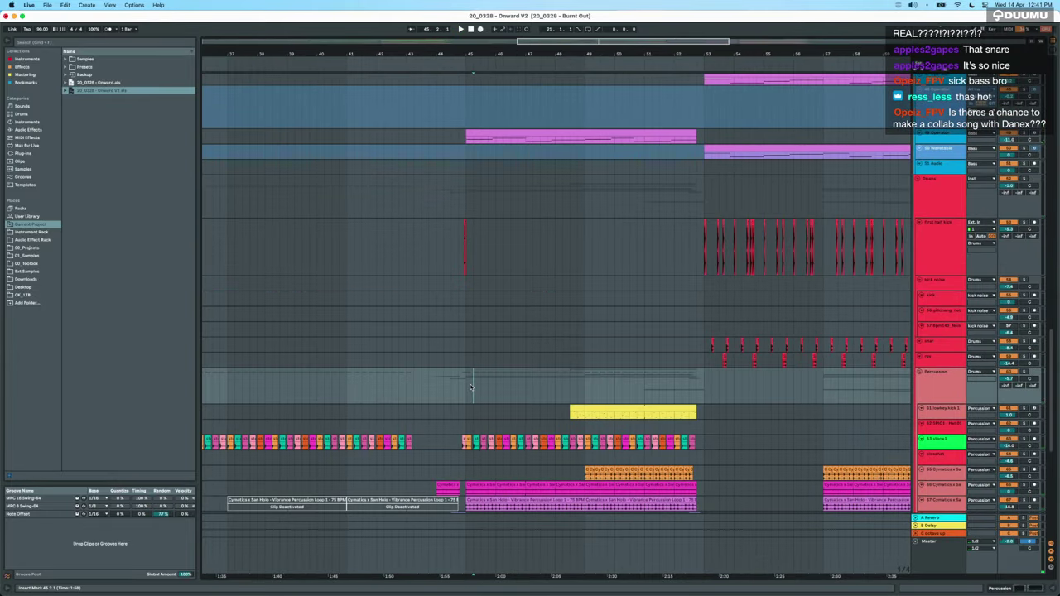
key(w)
drag(540, 393, 601, 392)
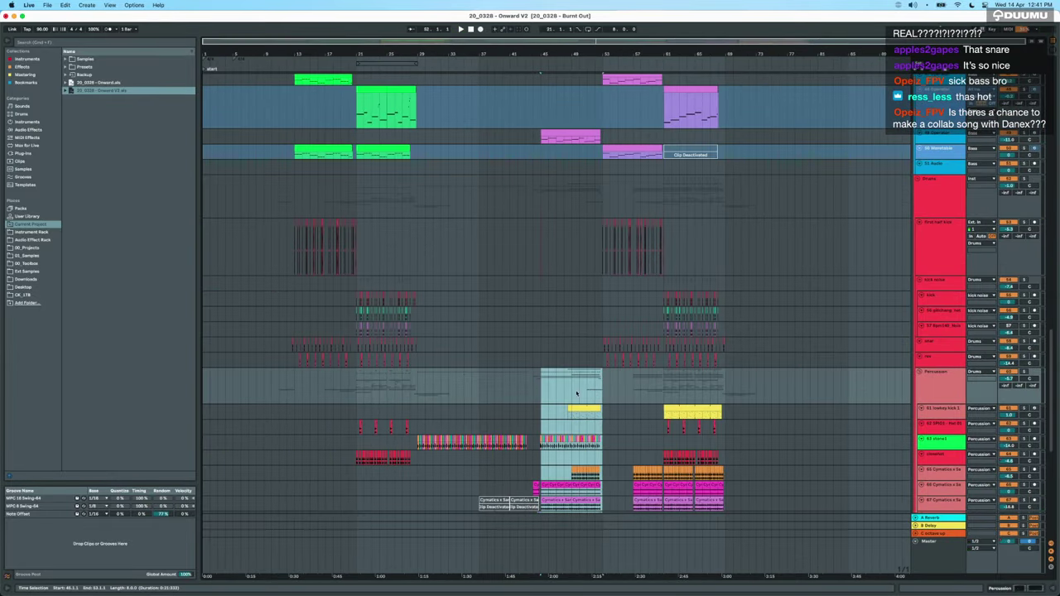
Select bars 45 to 53 on the Percussion group, loop that range and start playback.
drag(416, 387, 423, 386)
click(422, 387)
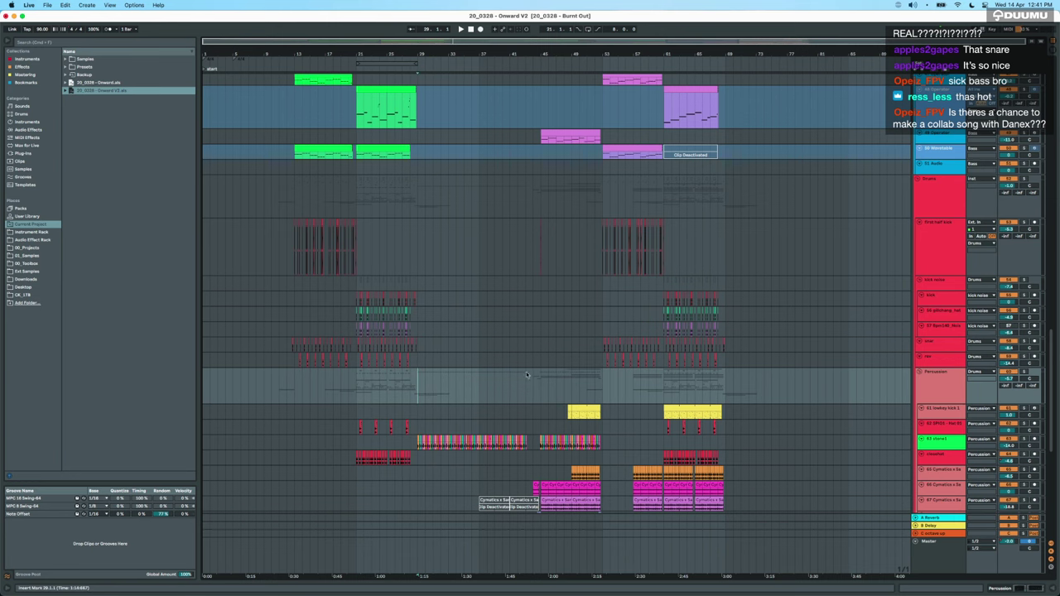
drag(542, 388, 594, 388)
key(super+l)
key(space)
scroll(601, 388, up, 2)
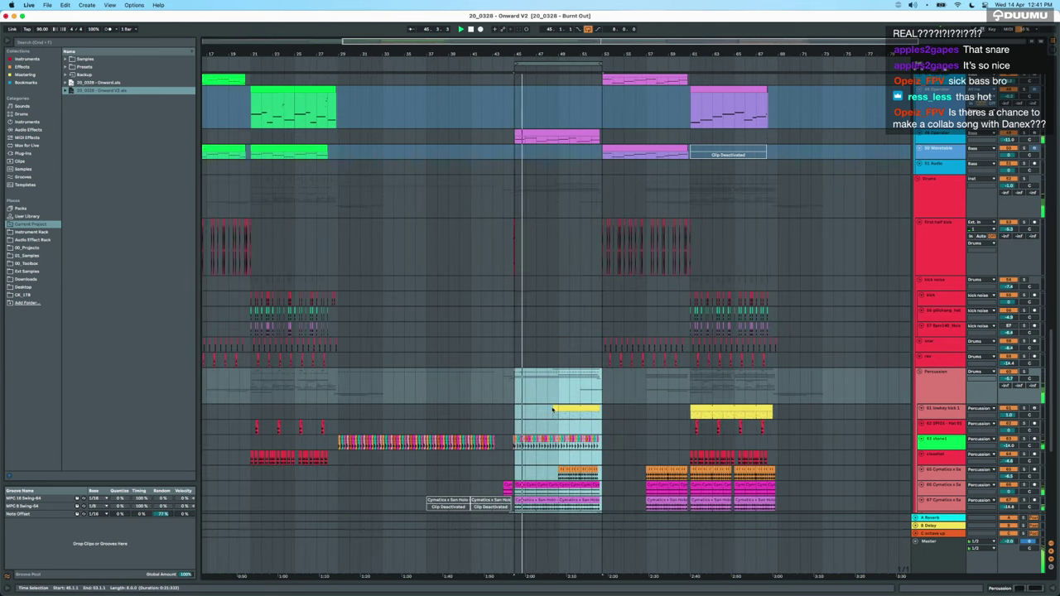
Play the soloed Percussion group in the looped section, select the lowkey kick clip from bar 49, and turn off the loop.
scroll(553, 410, up, 3)
click(506, 444)
key(space)
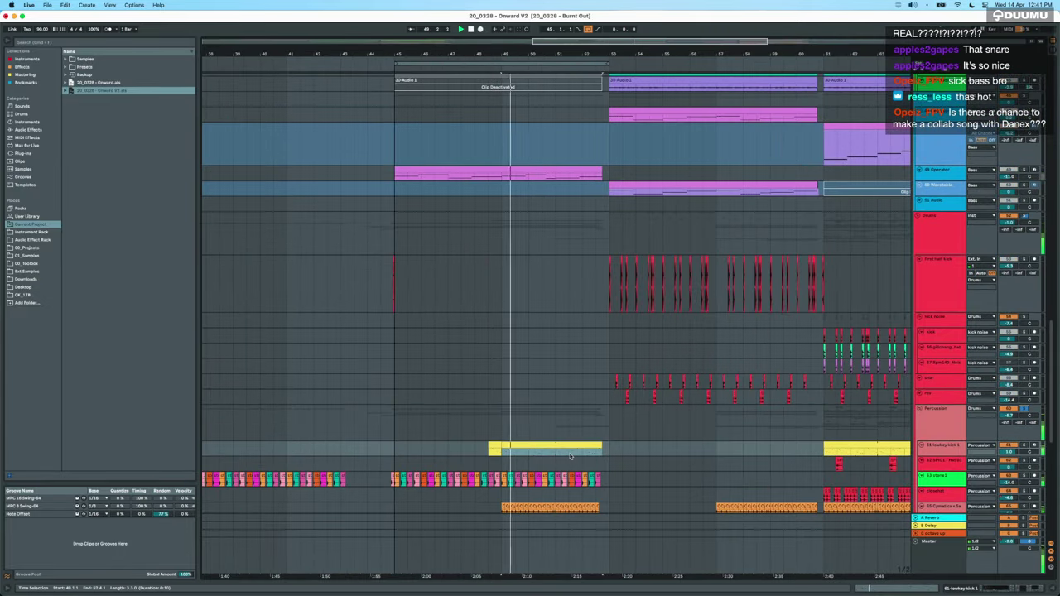
scroll(551, 452, down, 4)
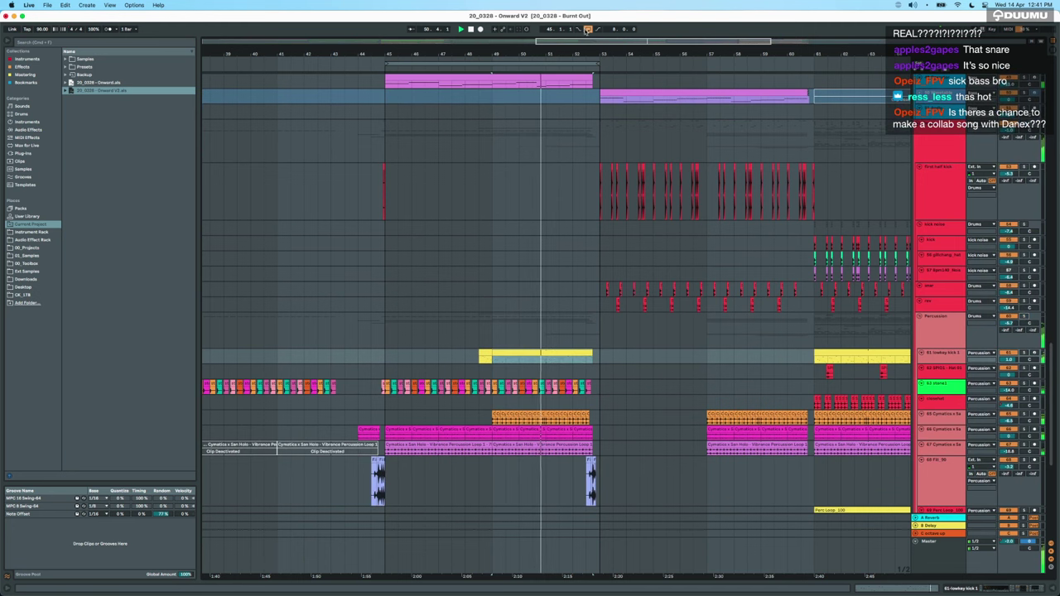
scroll(612, 257, up, 10)
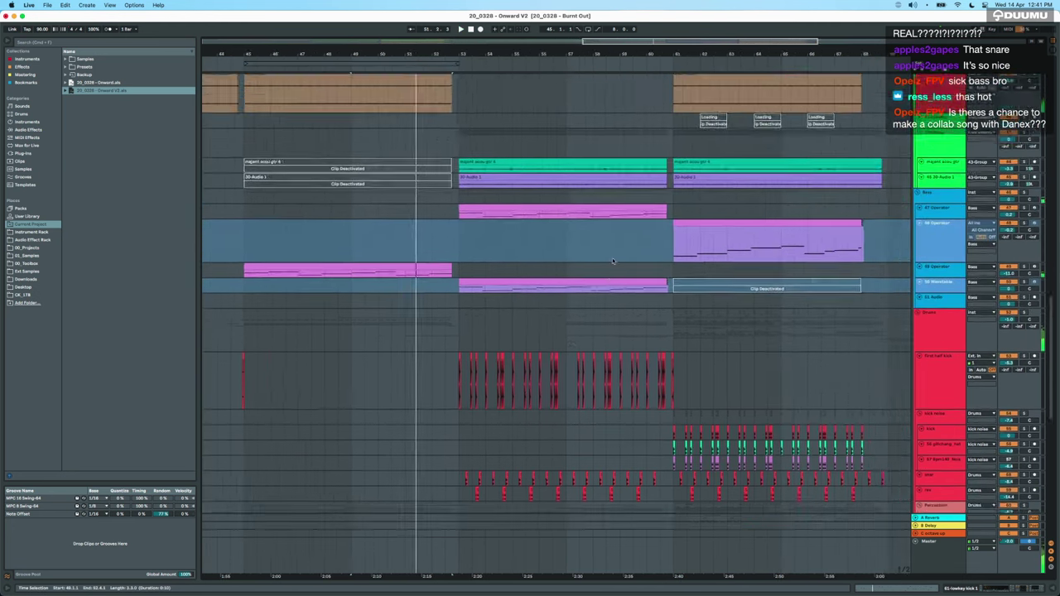
Examine which instrument, guitar, bass and drum clips continue from bar 45 into the bar 53 section.
scroll(445, 313, up, 7)
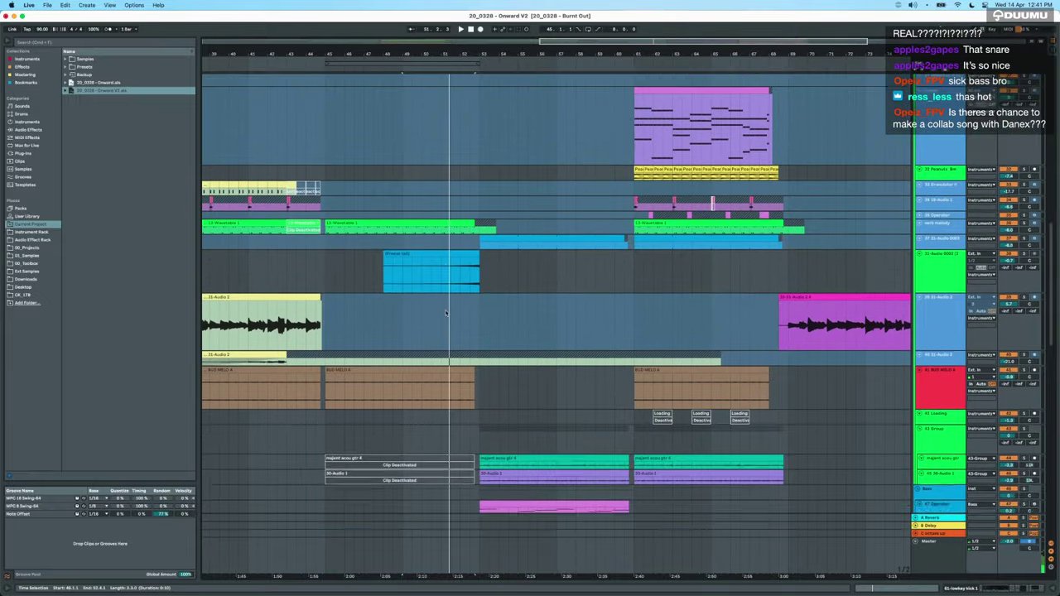
scroll(478, 356, down, 8)
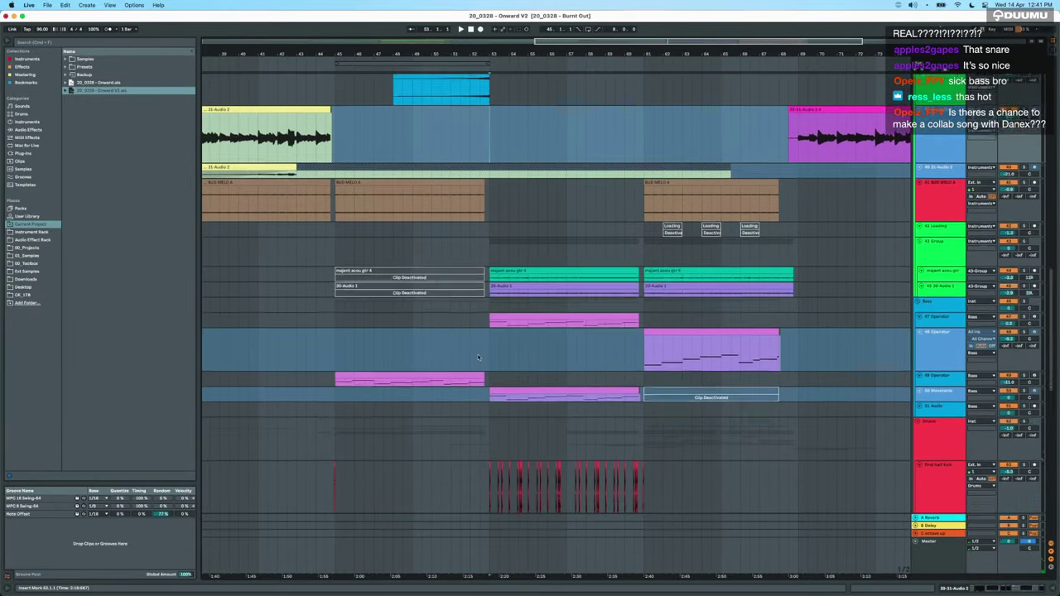
scroll(593, 357, left, 1)
scroll(593, 358, down, 5)
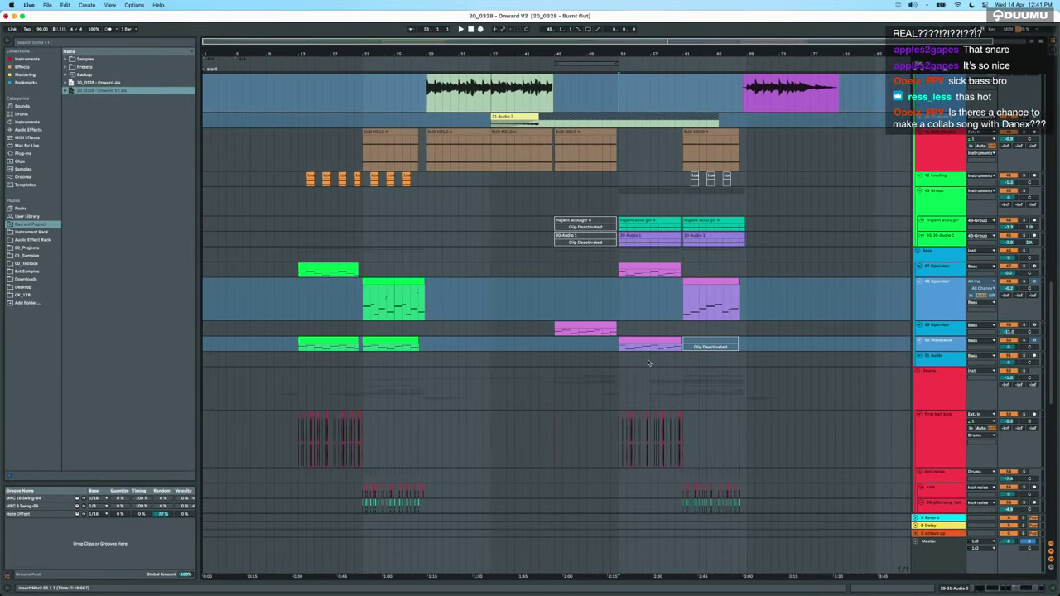
scroll(649, 363, up, 5)
scroll(648, 363, up, 9)
scroll(836, 466, down, 1)
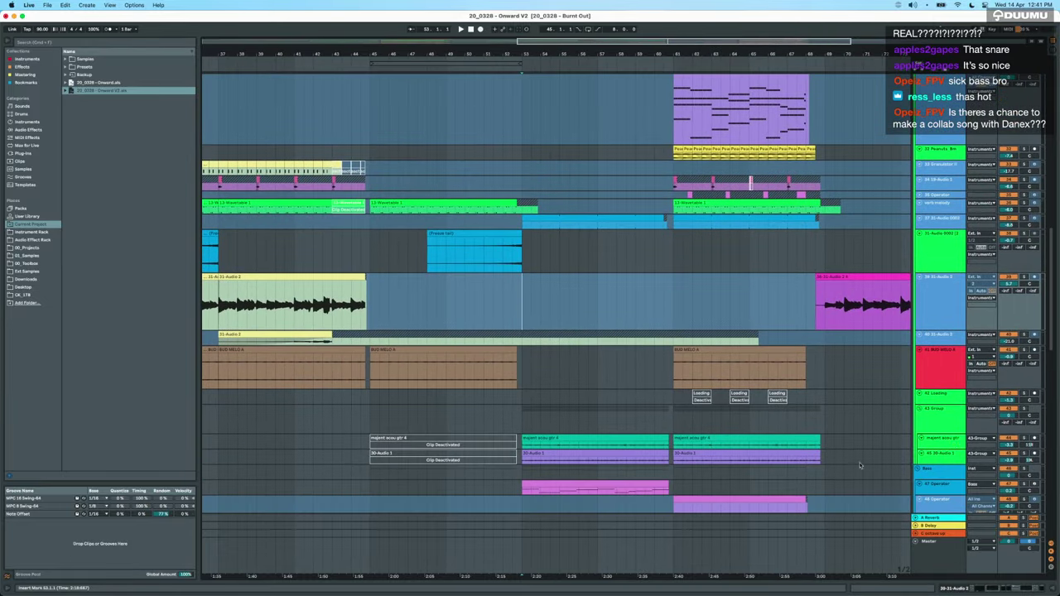
Solo the 43 Group and the Bass group, play them from bar 53, and examine the guitar, bass and drum clips.
click(959, 421)
scroll(571, 418, up, 2)
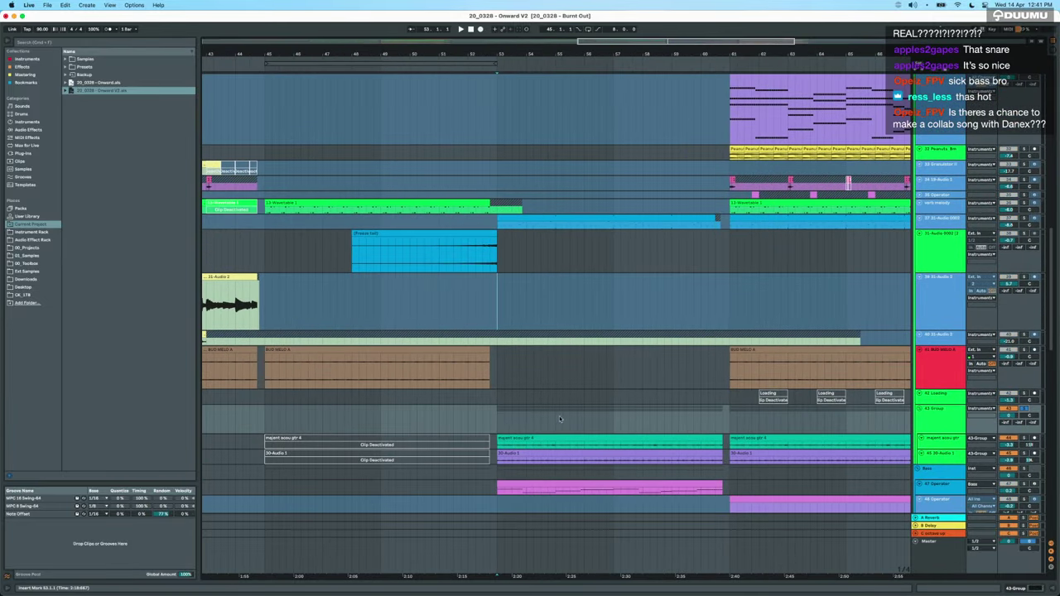
key(space)
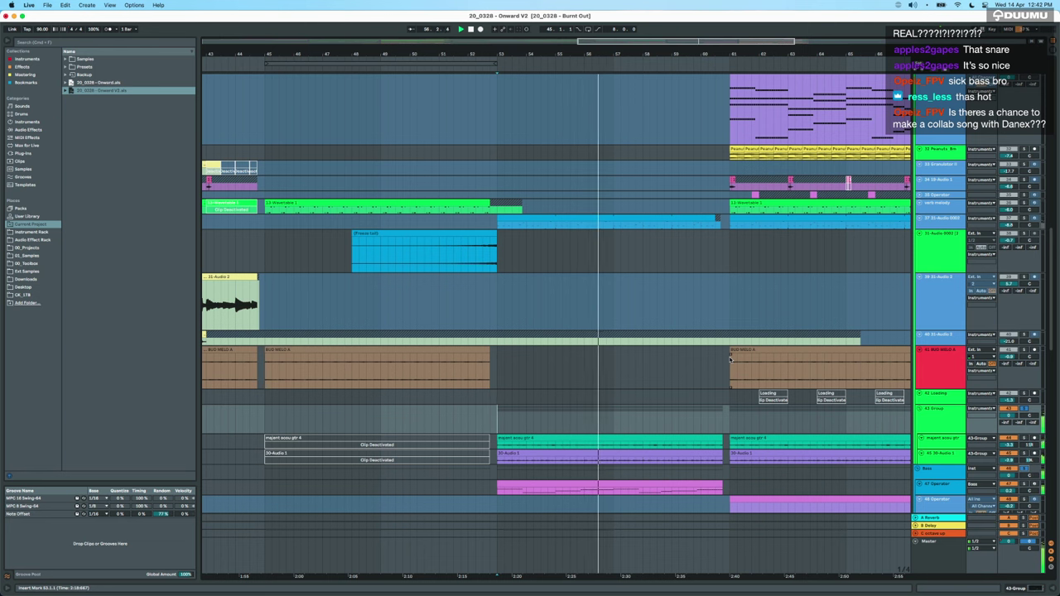
scroll(730, 358, down, 3)
scroll(730, 358, right, 2)
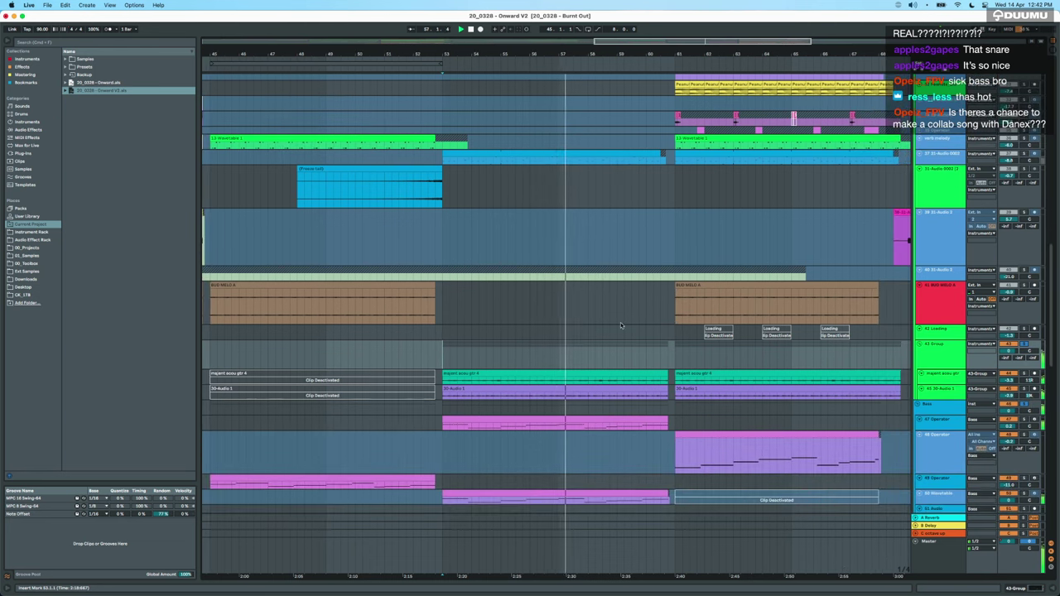
scroll(743, 362, down, 7)
scroll(743, 362, right, 2)
scroll(743, 360, down, 1)
scroll(742, 360, right, 1)
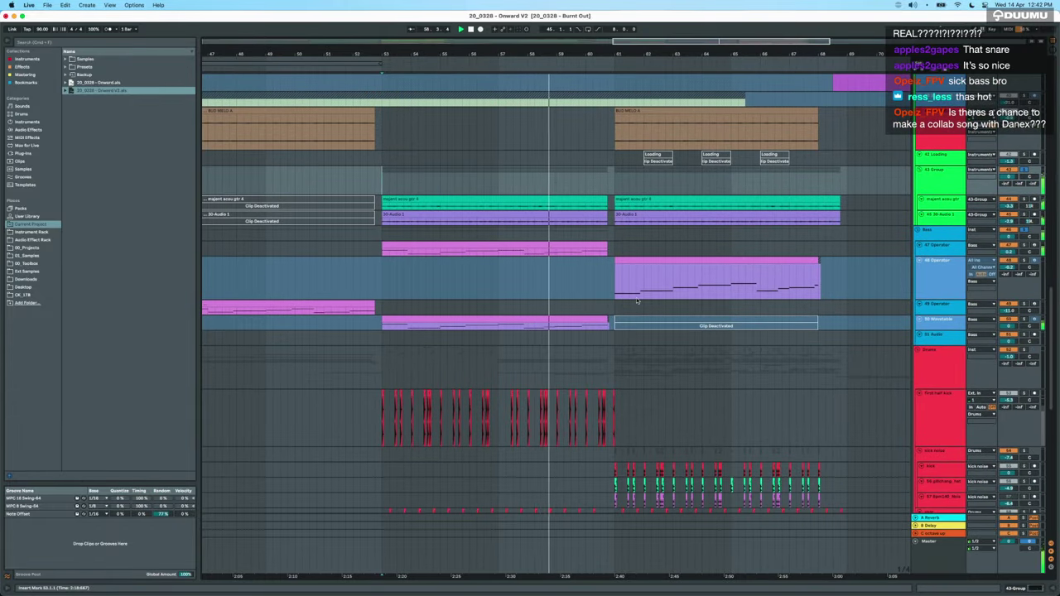
Solo the 37 31-Audio 0002 track and show its device chain and its clip from bar 53.
scroll(637, 302, up, 15)
scroll(637, 301, left, 1)
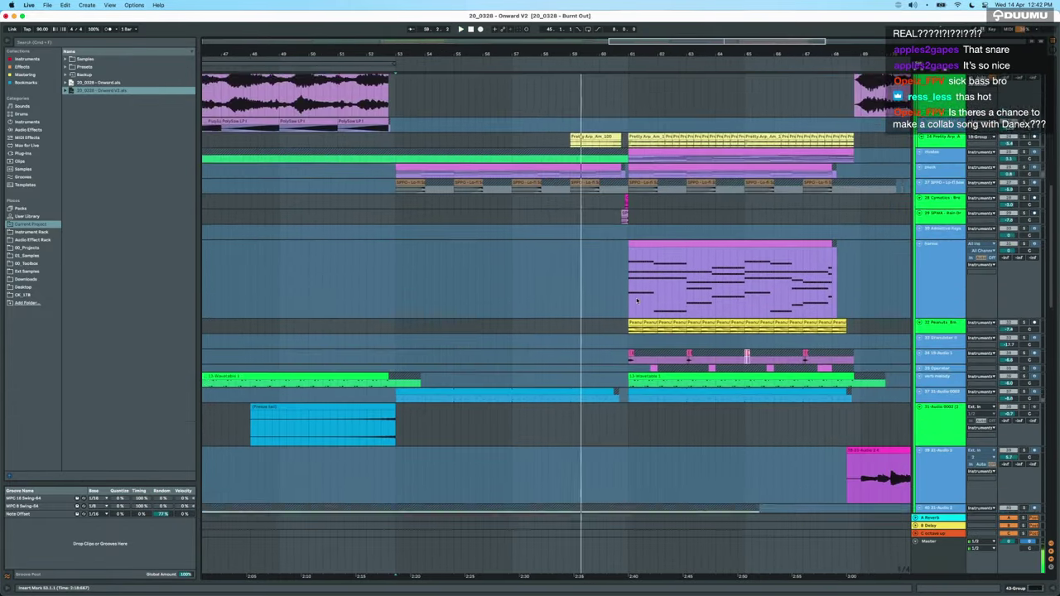
scroll(637, 302, up, 3)
scroll(637, 301, left, 1)
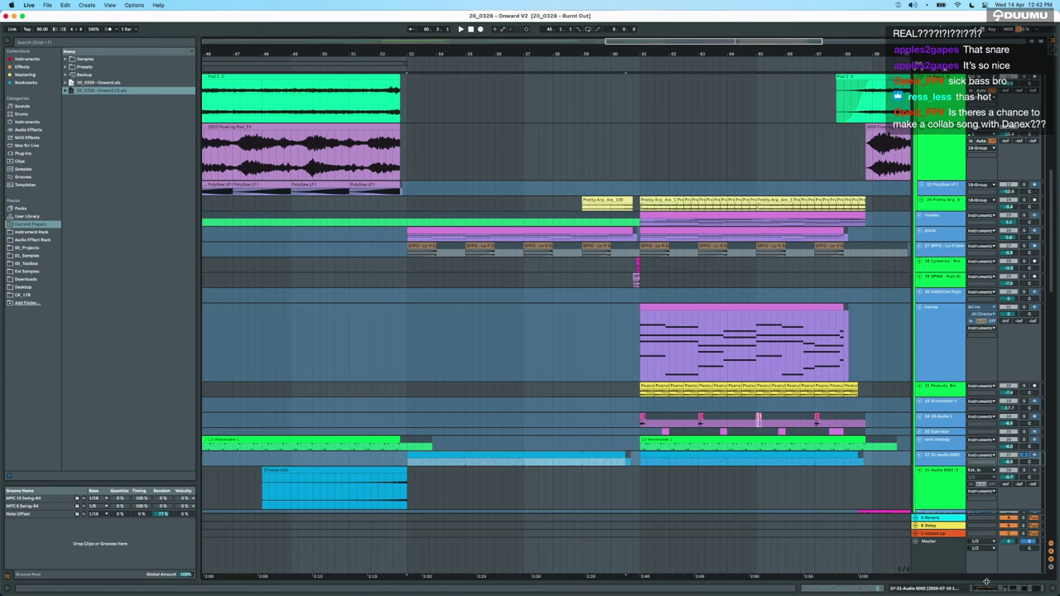
click(979, 590)
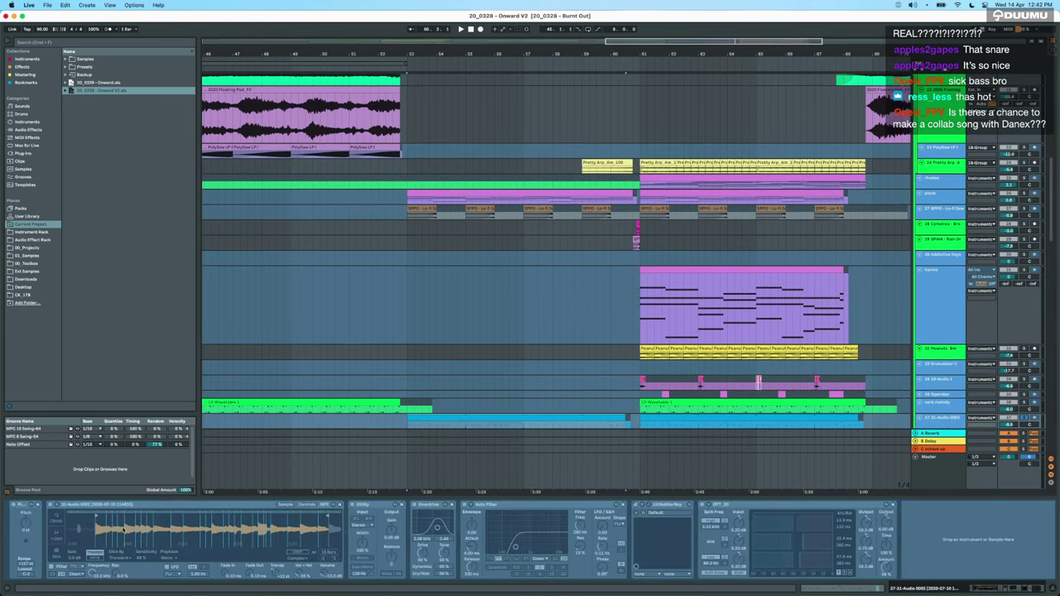
scroll(456, 364, down, 2)
scroll(441, 357, up, 3)
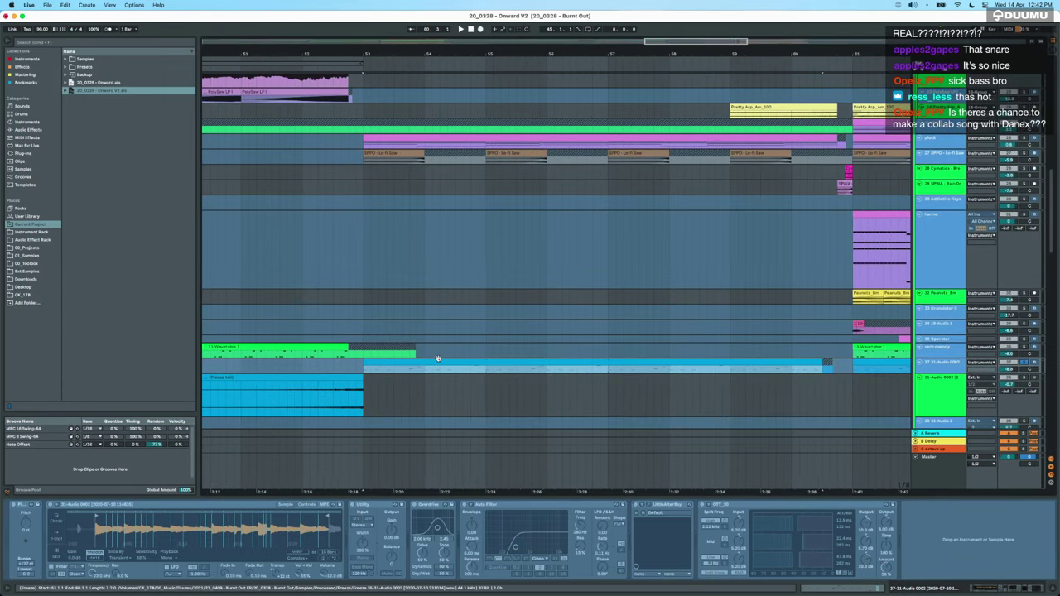
Enlarge the 37 31-Audio 0002 track to show its notes, unsolo it and play from bar 53.
mouse_move(944, 373)
mouse_down()
mouse_move(944, 401)
mouse_move(943, 386)
mouse_up()
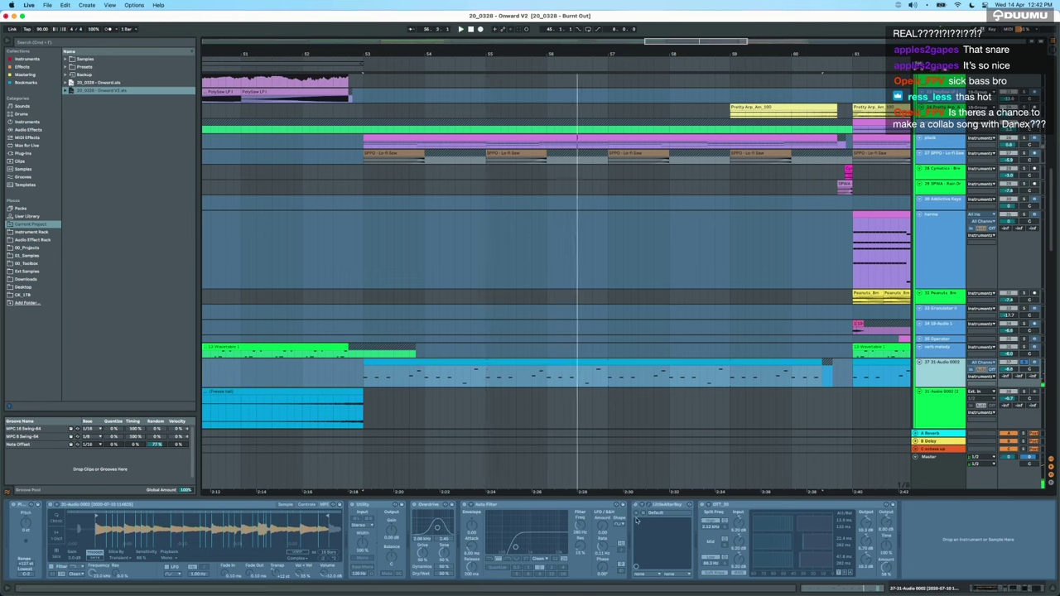
click(1024, 362)
key(space)
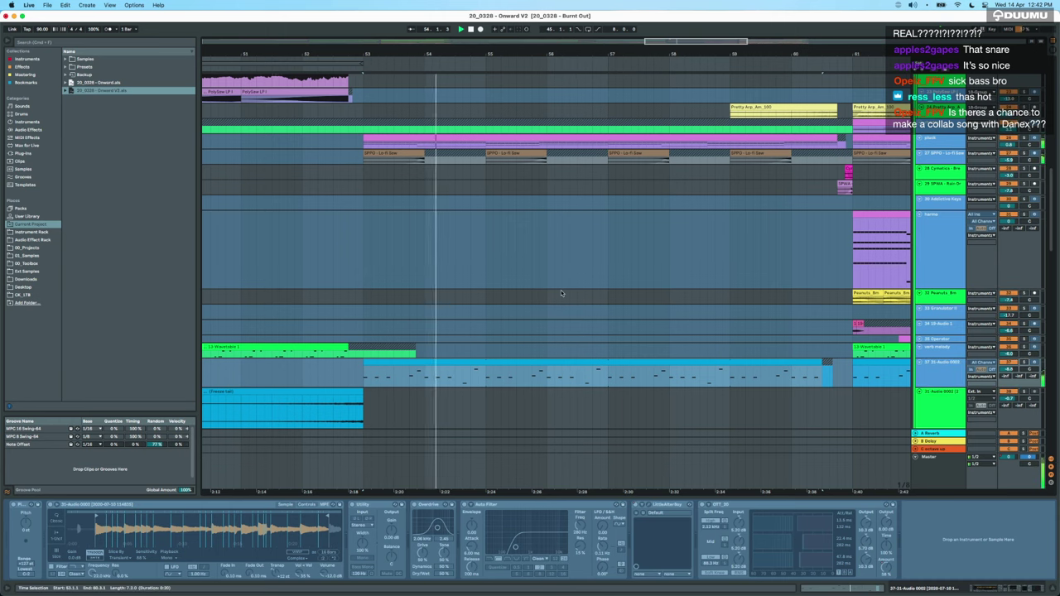
Loop bars 61 to 69 on the MIDI chord track, review the section during playback, and turn off the loop.
scroll(561, 293, down, 2)
scroll(561, 293, down, 2)
scroll(562, 293, right, 4)
scroll(562, 293, down, 3)
drag(538, 199, 720, 202)
key(super+l)
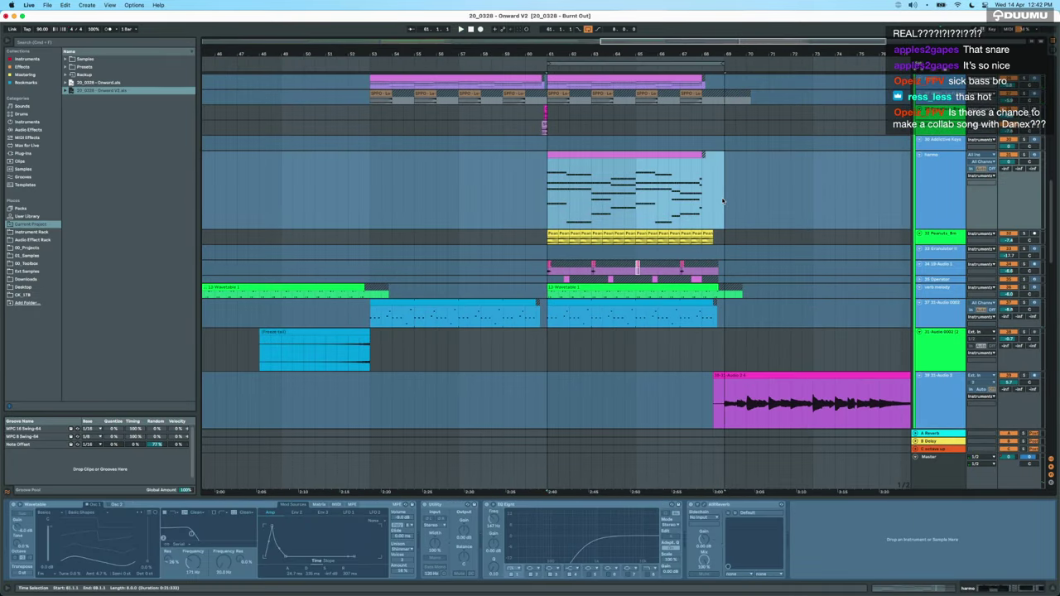
scroll(722, 200, right, 2)
scroll(722, 200, down, 10)
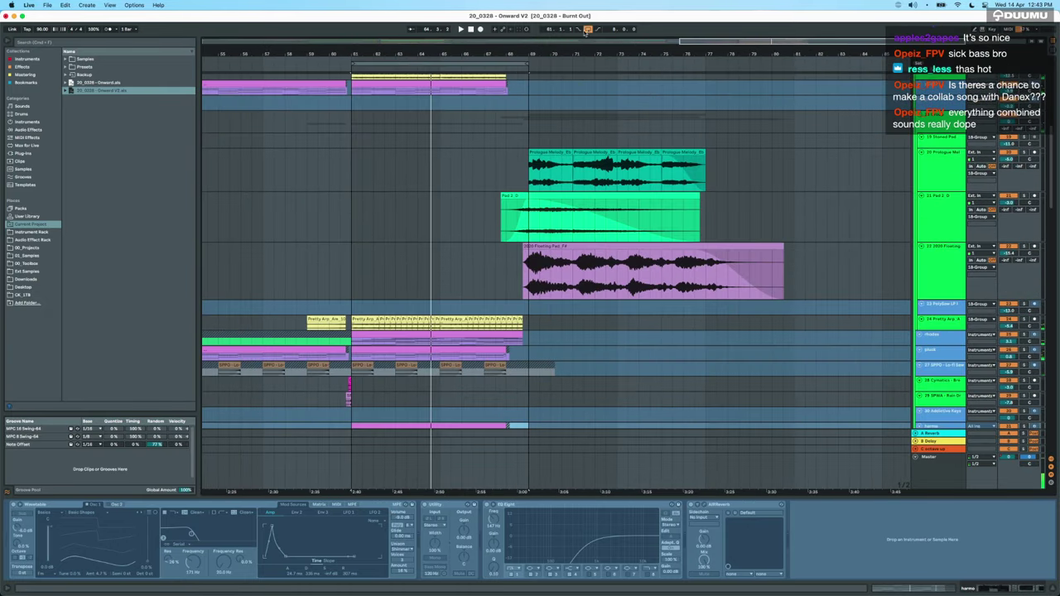
click(587, 30)
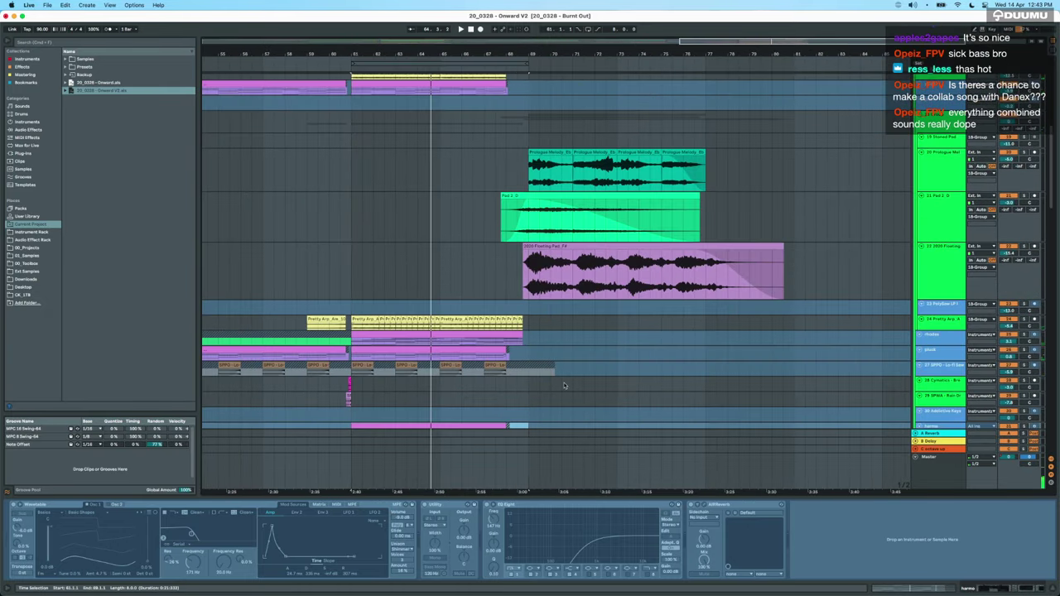
Play the 39 31-Audio 2 track from bar 69, and from bar 29 for comparison.
scroll(565, 385, down, 7)
scroll(564, 385, up, 5)
click(581, 324)
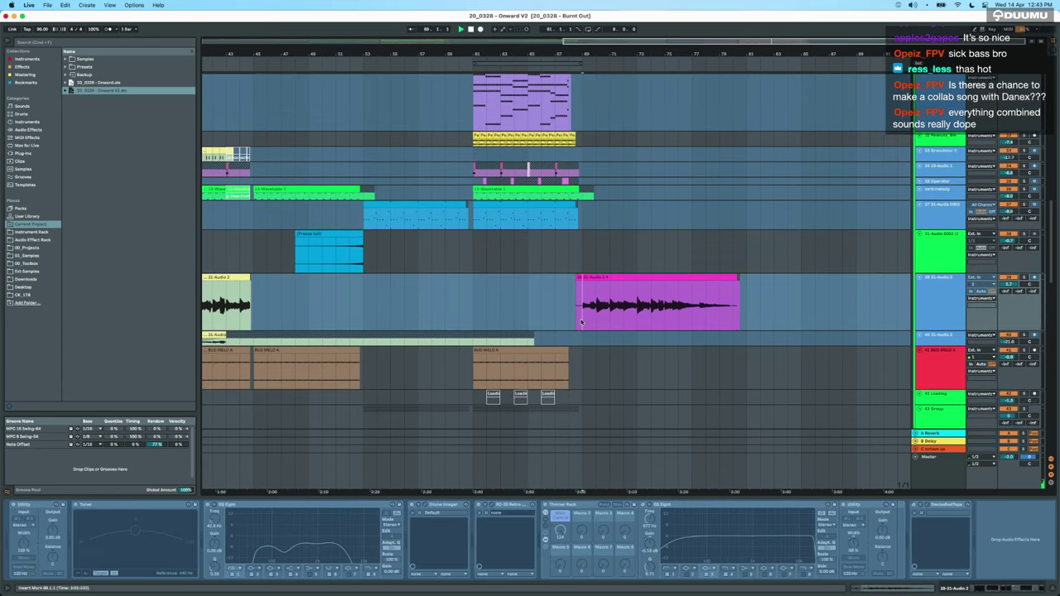
scroll(582, 322, left, 3)
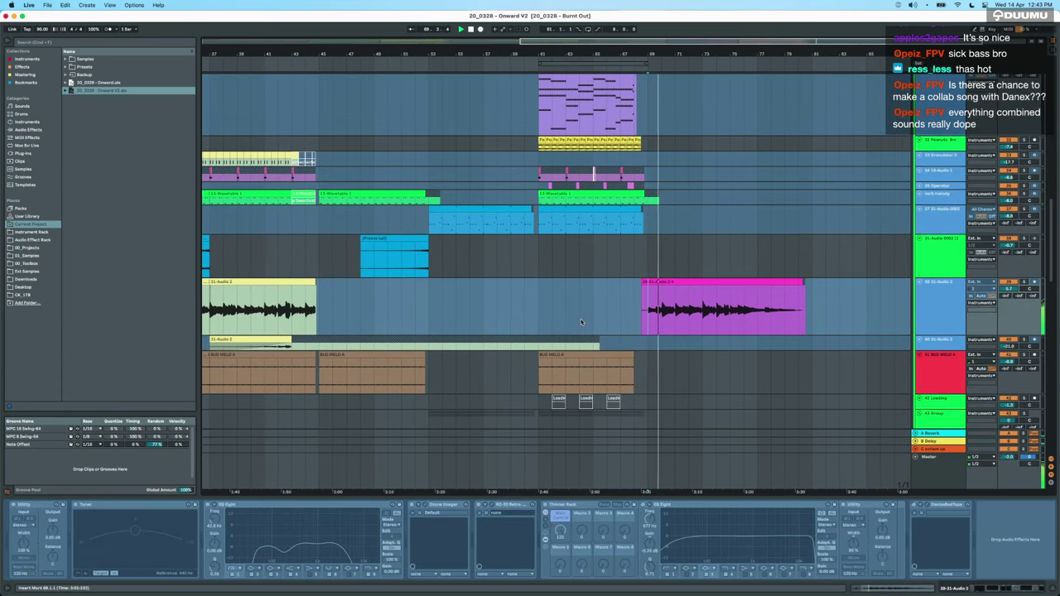
scroll(582, 323, down, 3)
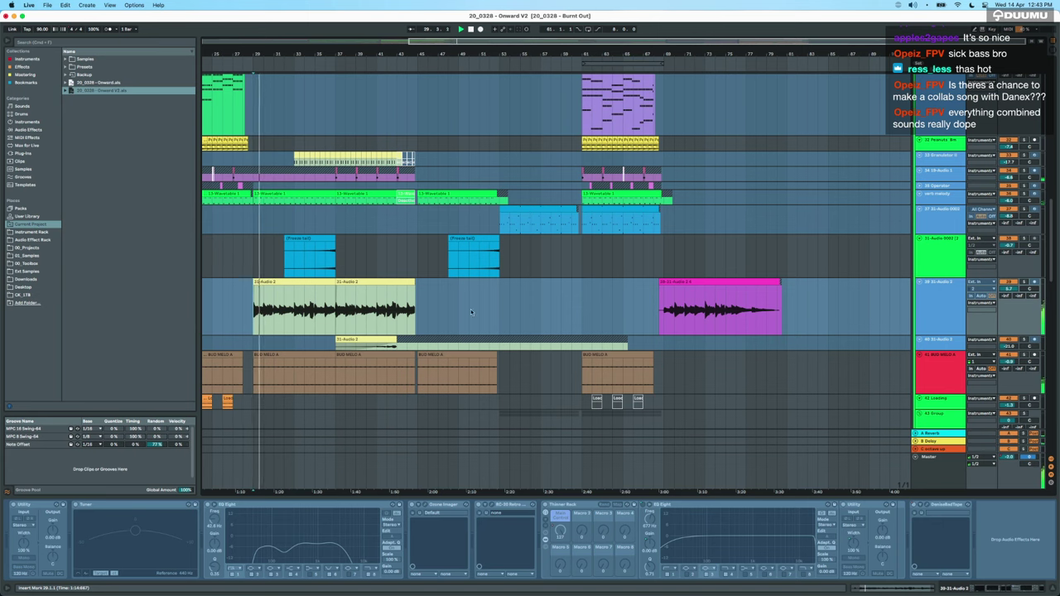
key(space)
Inspect the final 39 31-Audio 2 clip's waveform around bar 70 and select it from bar 69 to 74.2.
click(673, 323)
scroll(674, 323, up, 4)
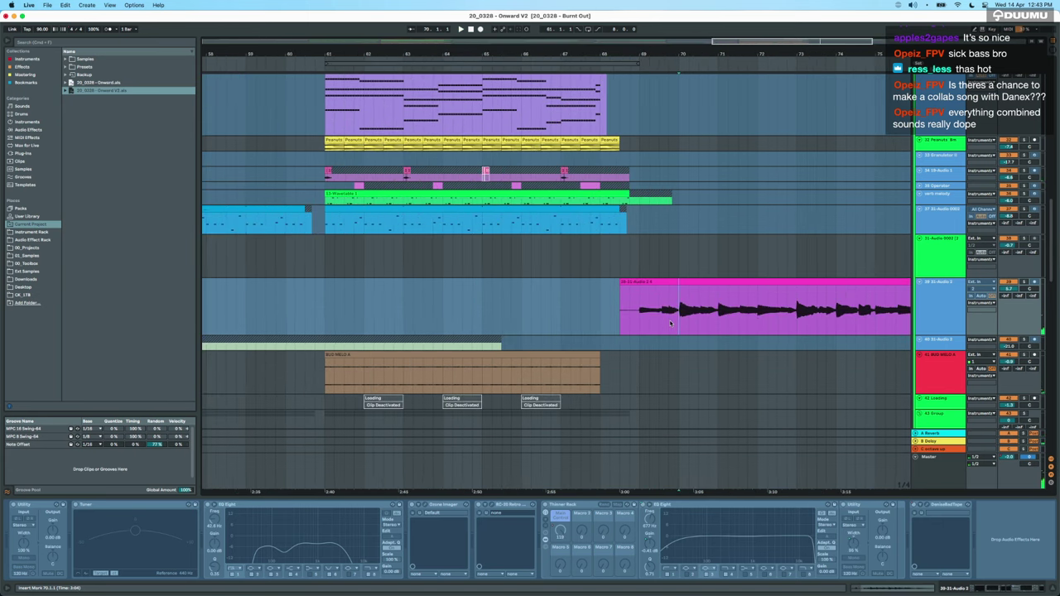
scroll(671, 323, right, 3)
scroll(506, 312, down, 3)
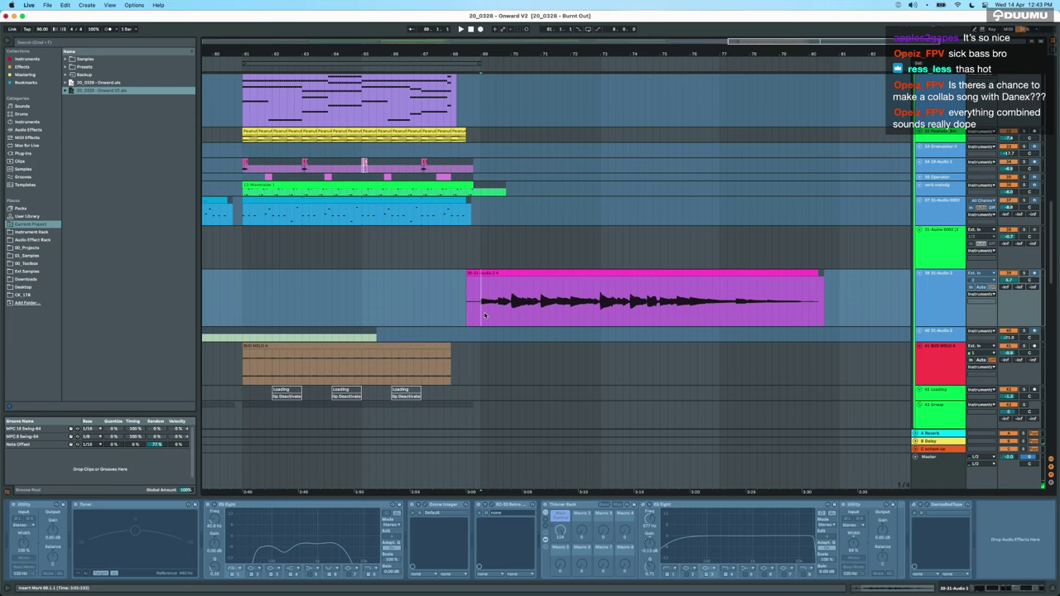
drag(484, 316, 634, 308)
scroll(635, 306, down, 6)
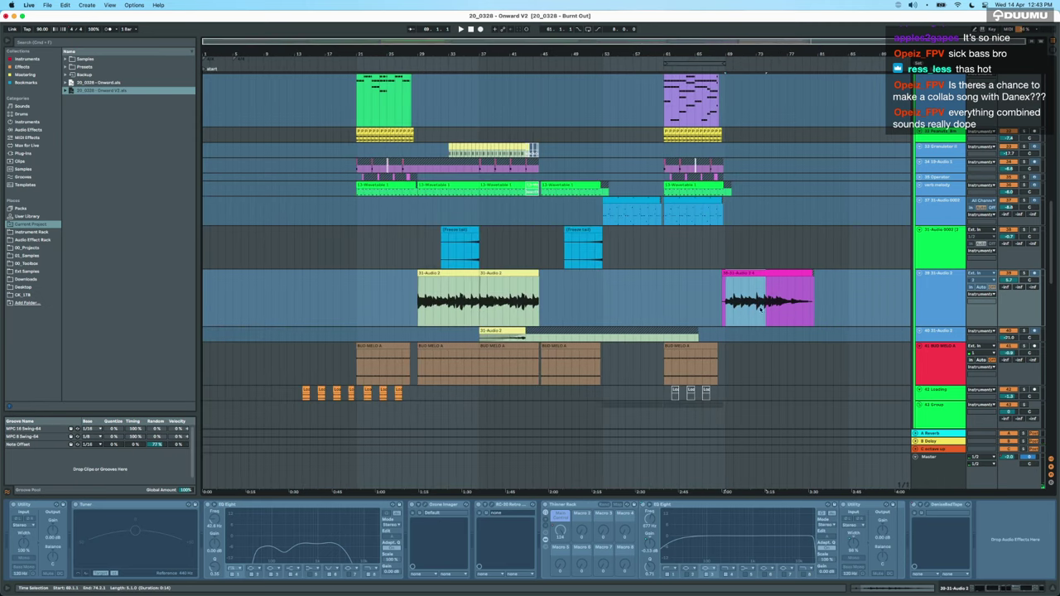
Play the final 39 31-Audio 2 clip from bar 75 and examine its fading tail.
click(774, 310)
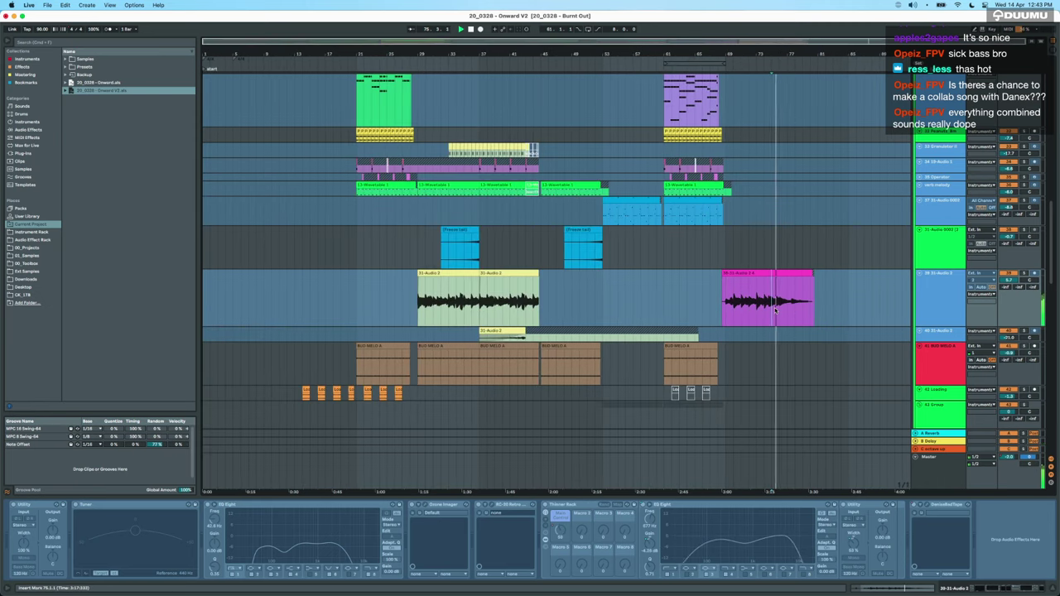
scroll(774, 310, up, 10)
scroll(775, 308, up, 8)
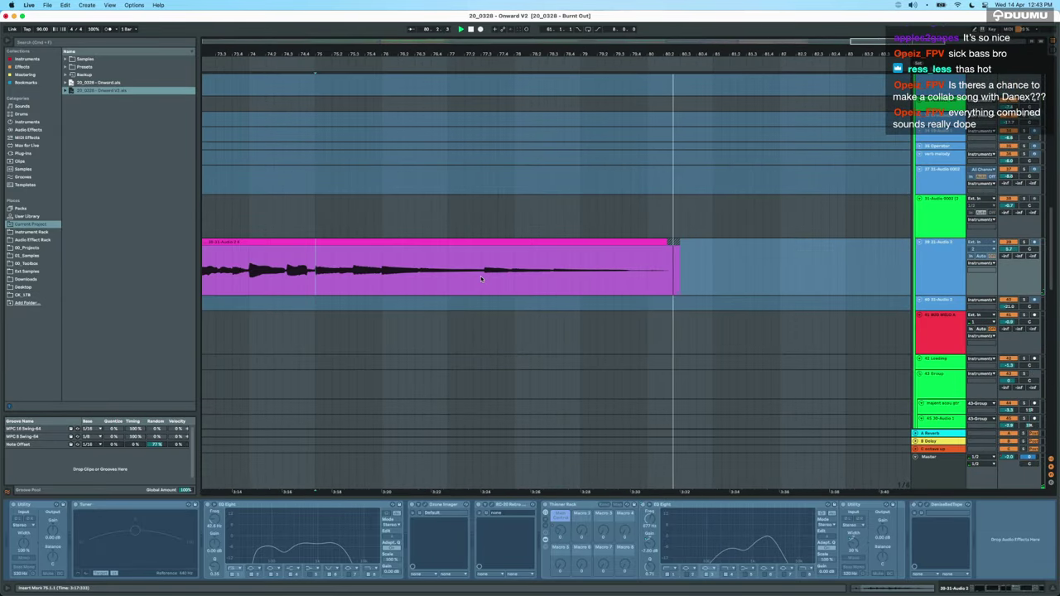
scroll(480, 284, down, 8)
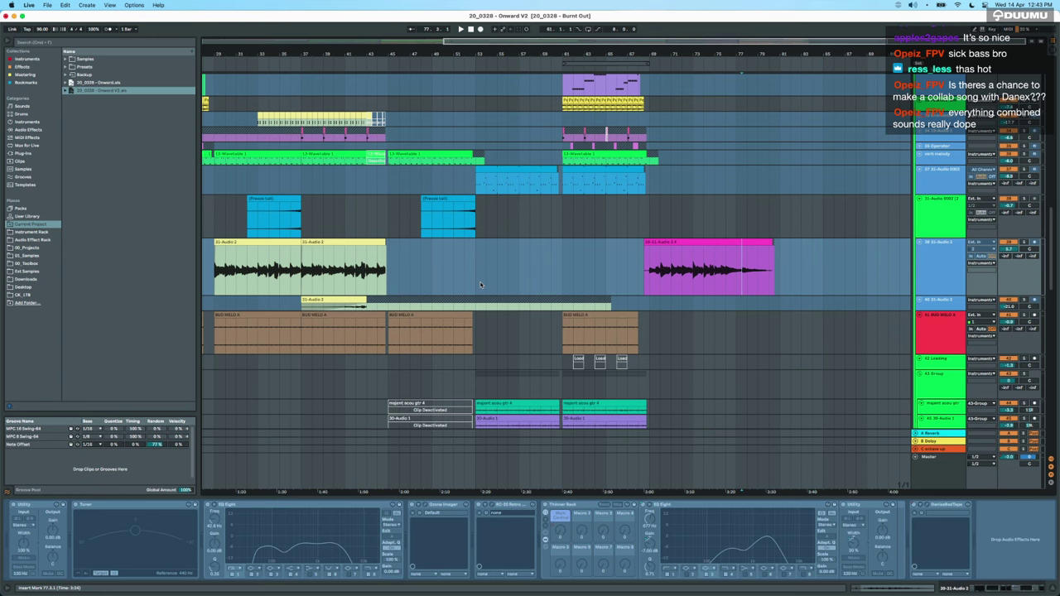
Look over the whole arrangement from the vocal tracks down to the percussion, transition and FX tracks.
scroll(480, 285, left, 10)
scroll(481, 285, up, 15)
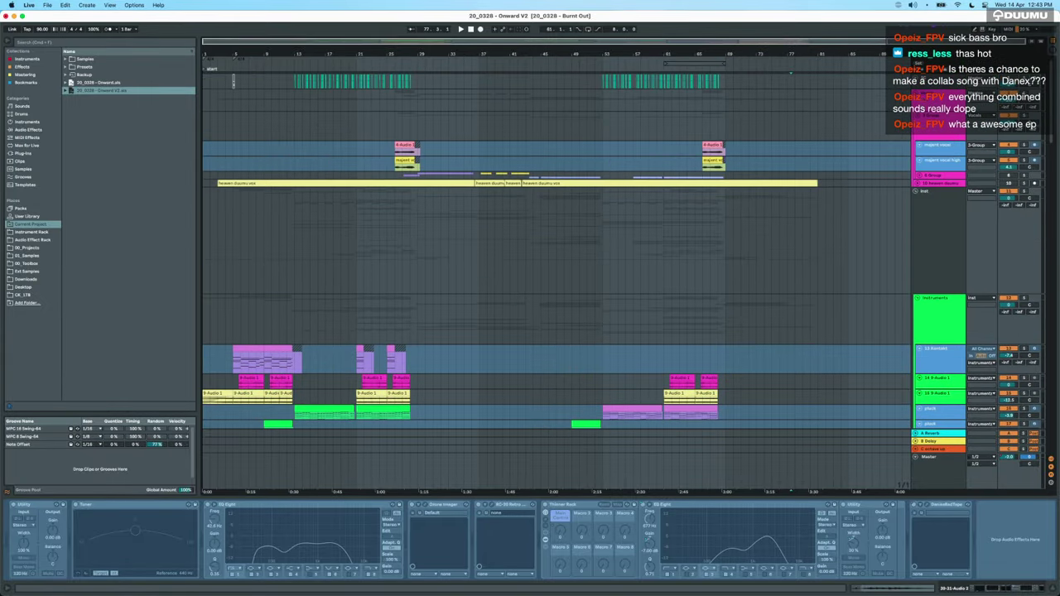
scroll(556, 342, down, 4)
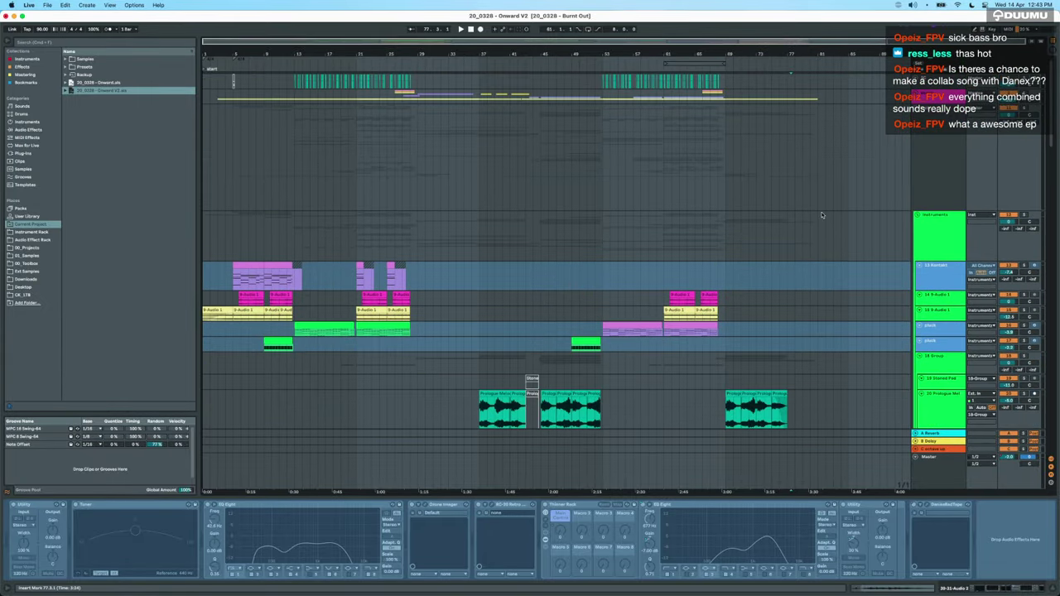
scroll(822, 216, down, 15)
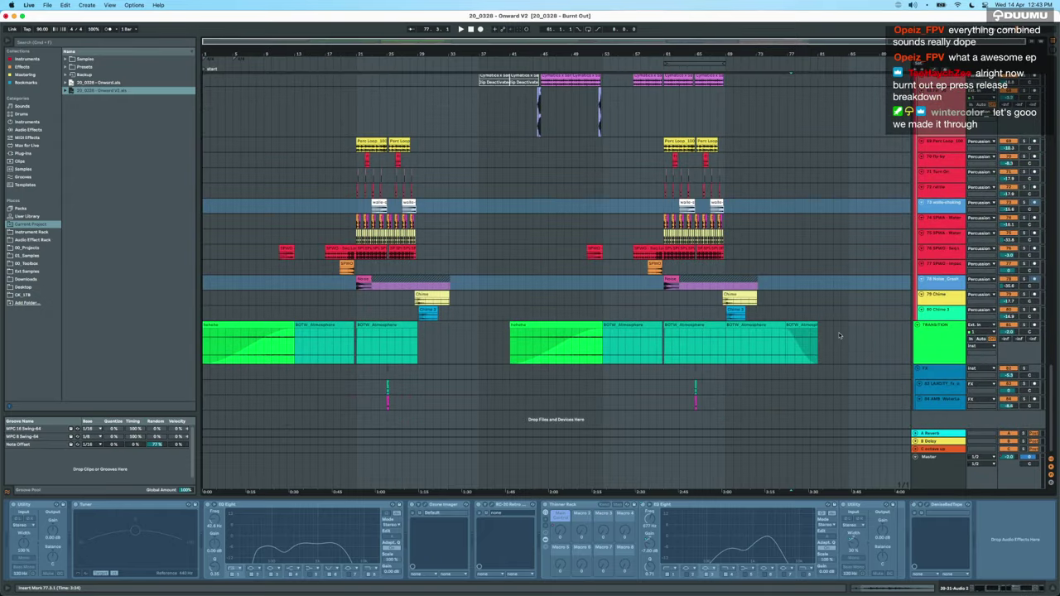
scroll(702, 304, up, 15)
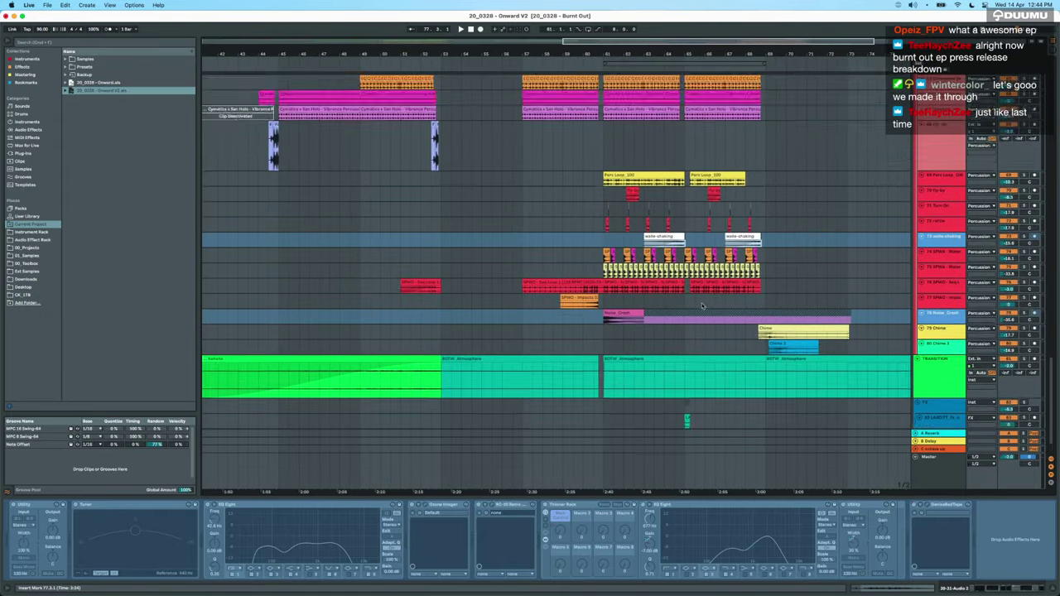
Skim the Onward V2 arrangement and switch to the Finder window showing the Burnt Out EP release folder.
scroll(702, 306, up, 15)
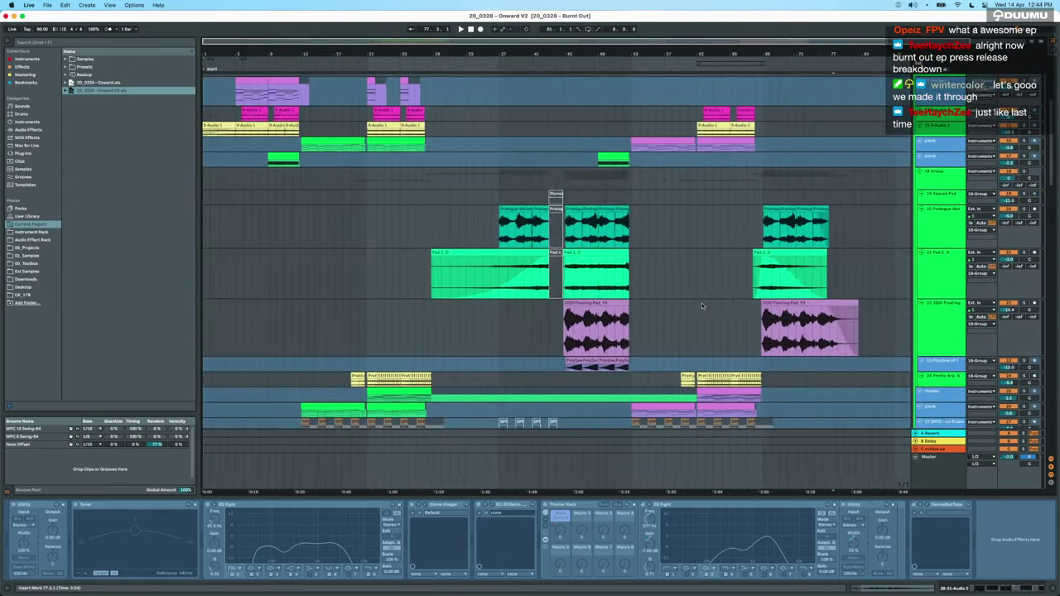
scroll(701, 305, down, 15)
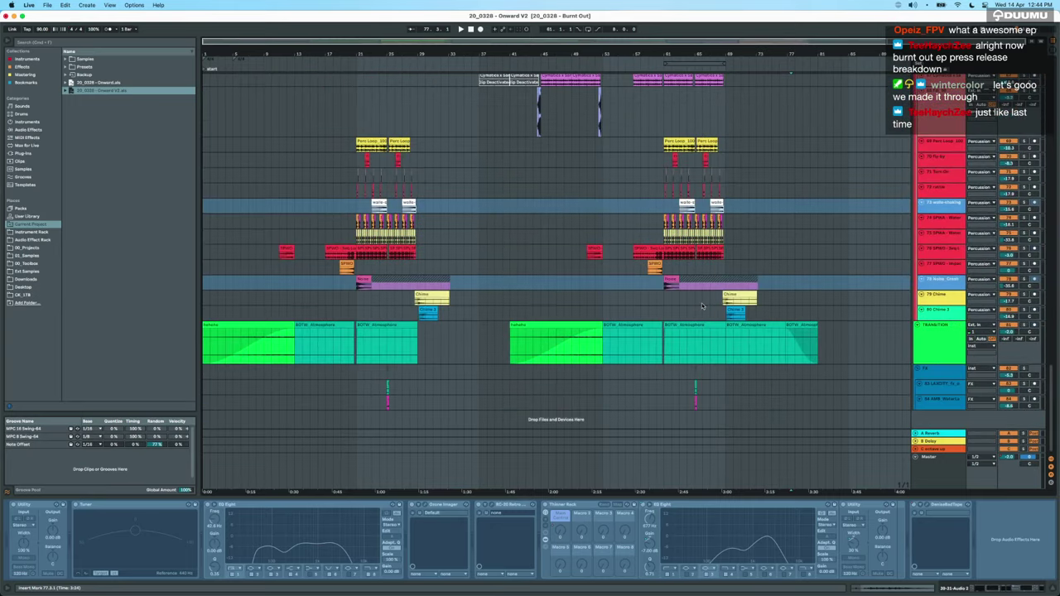
key(ctrl+Left)
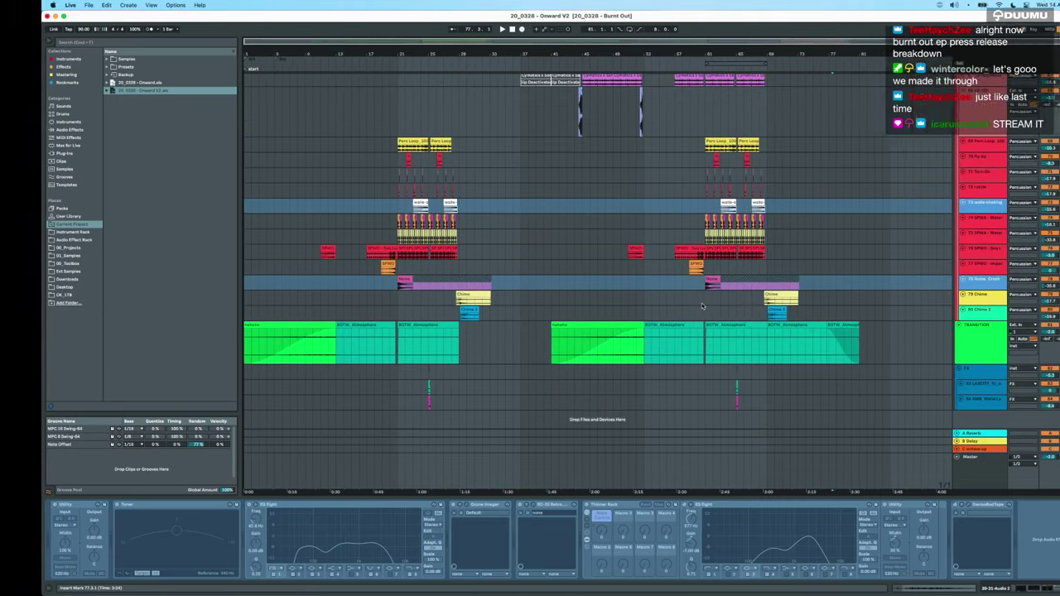
key(ctrl+Up)
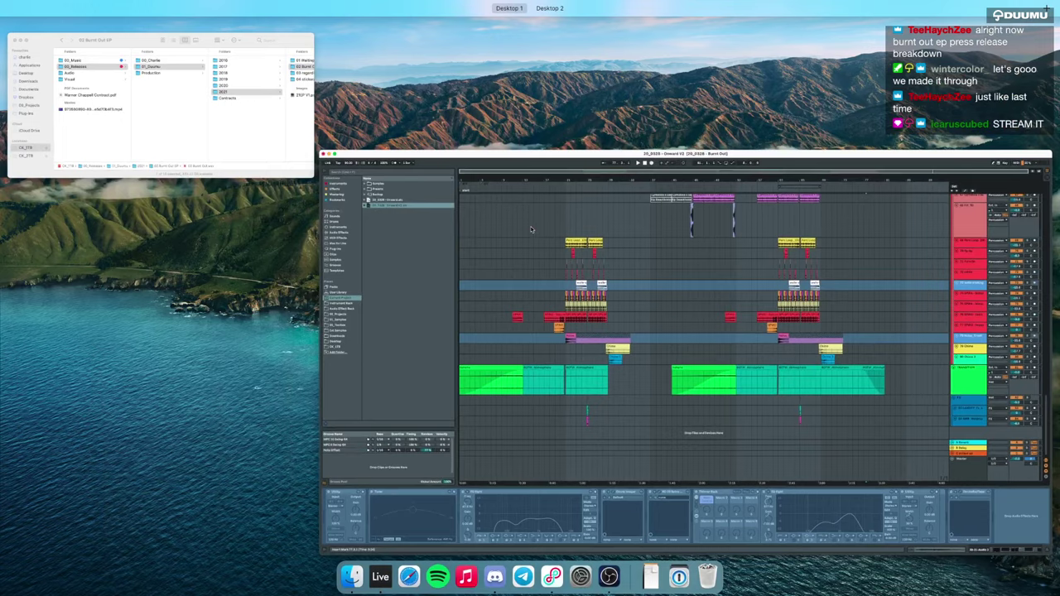
click(297, 141)
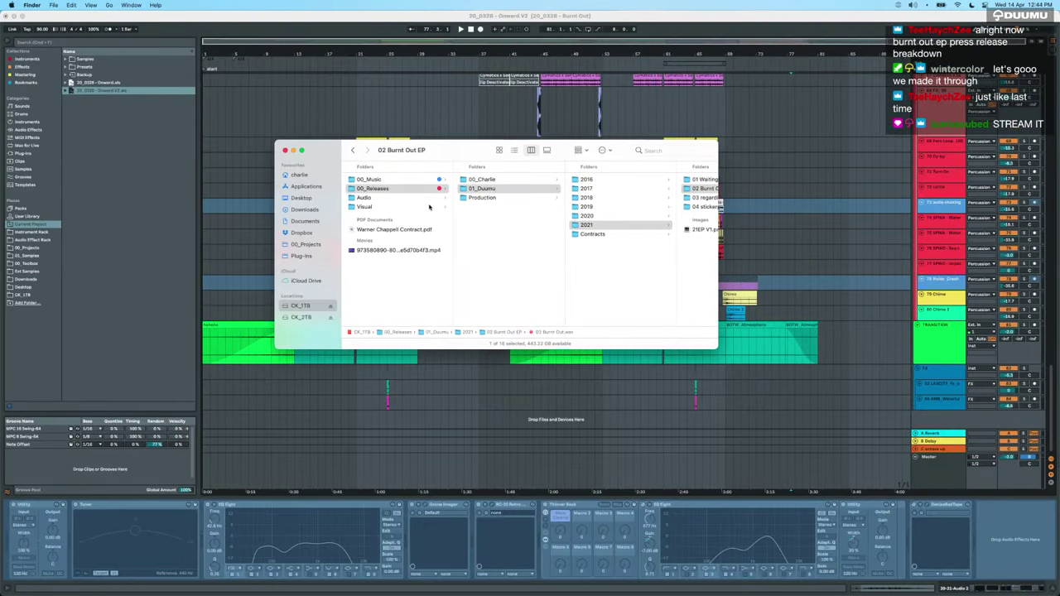
Browse to the Duumu folder inside 00_Music.
click(435, 207)
click(397, 189)
click(492, 190)
click(435, 179)
click(492, 180)
click(492, 206)
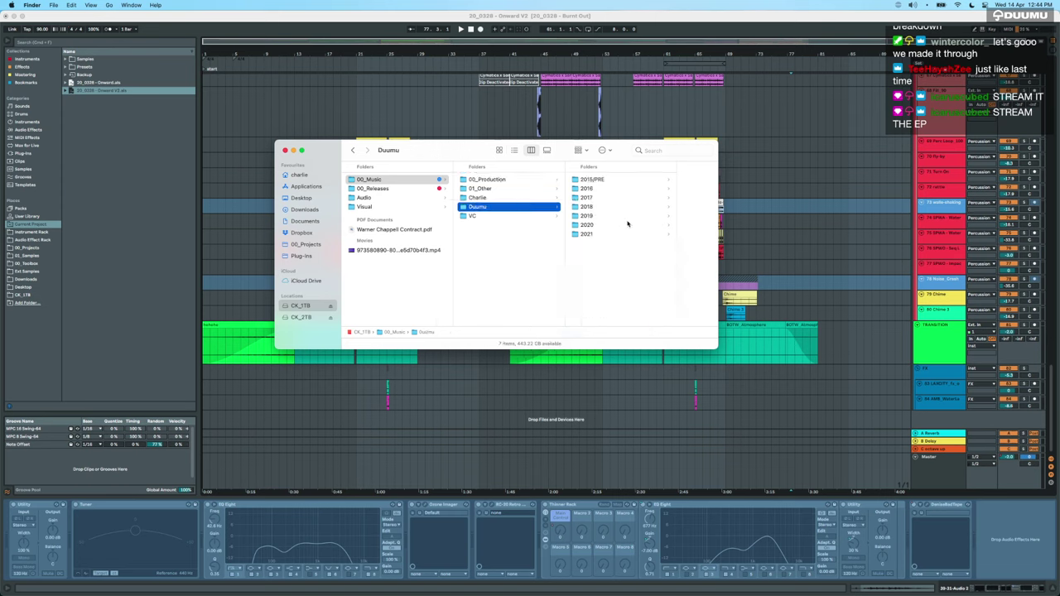
Navigate through 2021 and 21_0409 - Burnt Out EP to the 20_0403 - Burnt Out EP Assembly Project folder.
click(585, 224)
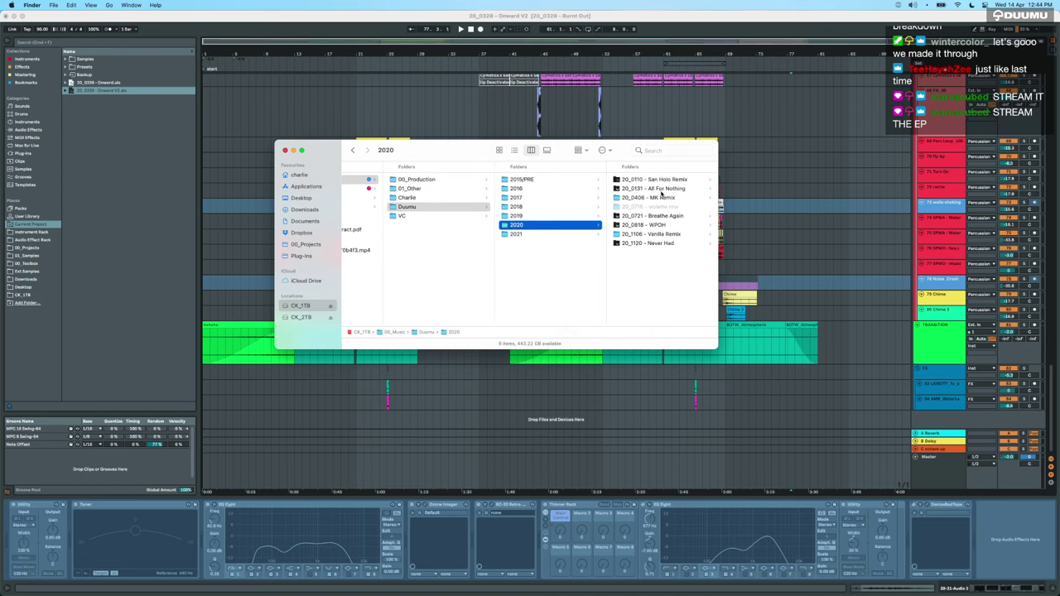
click(538, 234)
click(648, 188)
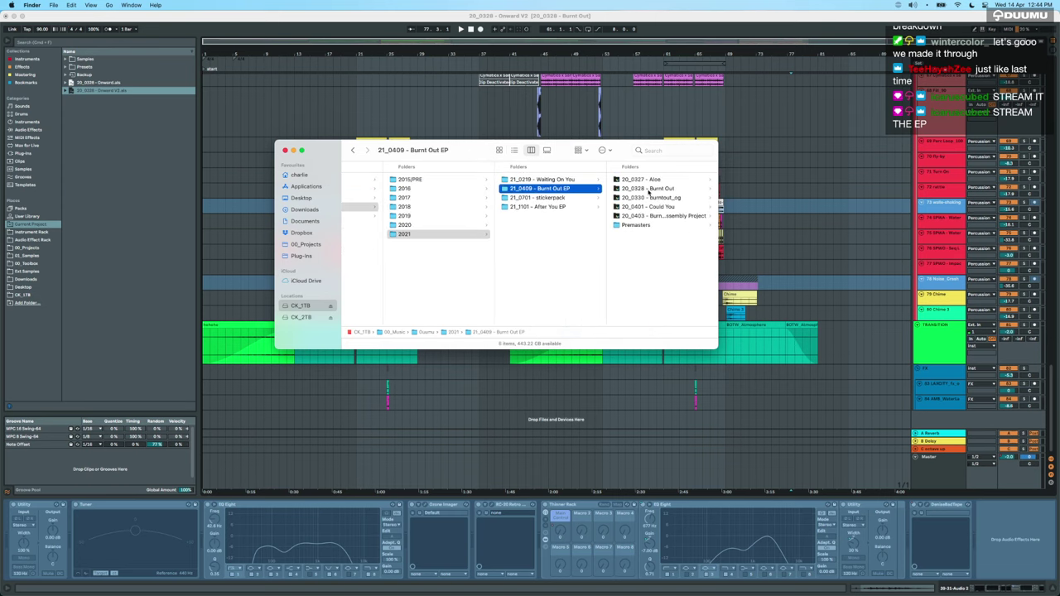
click(630, 216)
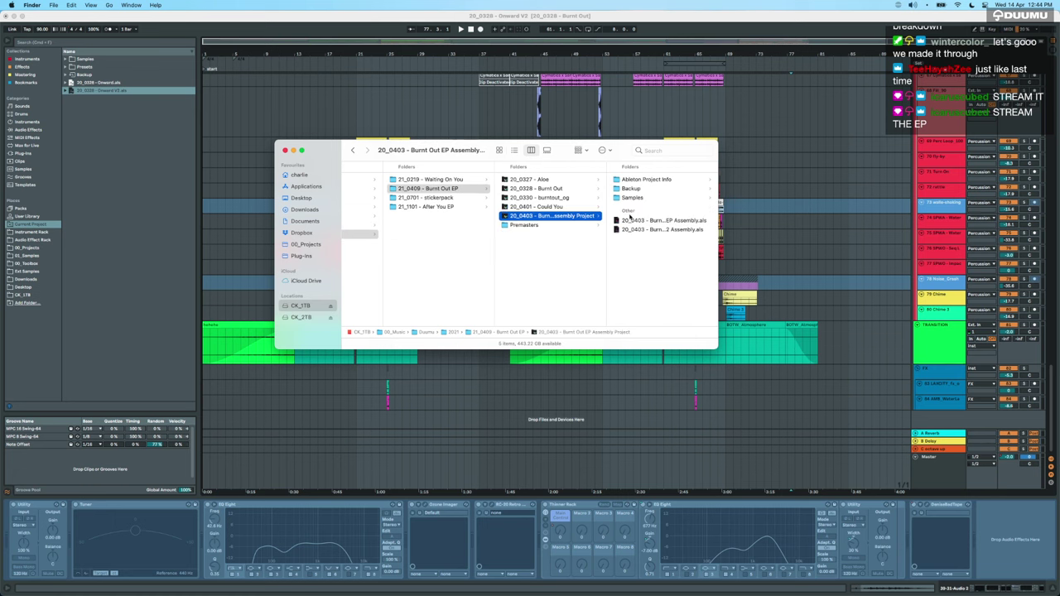
Open 20_0403 - Burnt Out EP V2 Assembly.als in Live, discarding the changes to Onward V2.
click(629, 229)
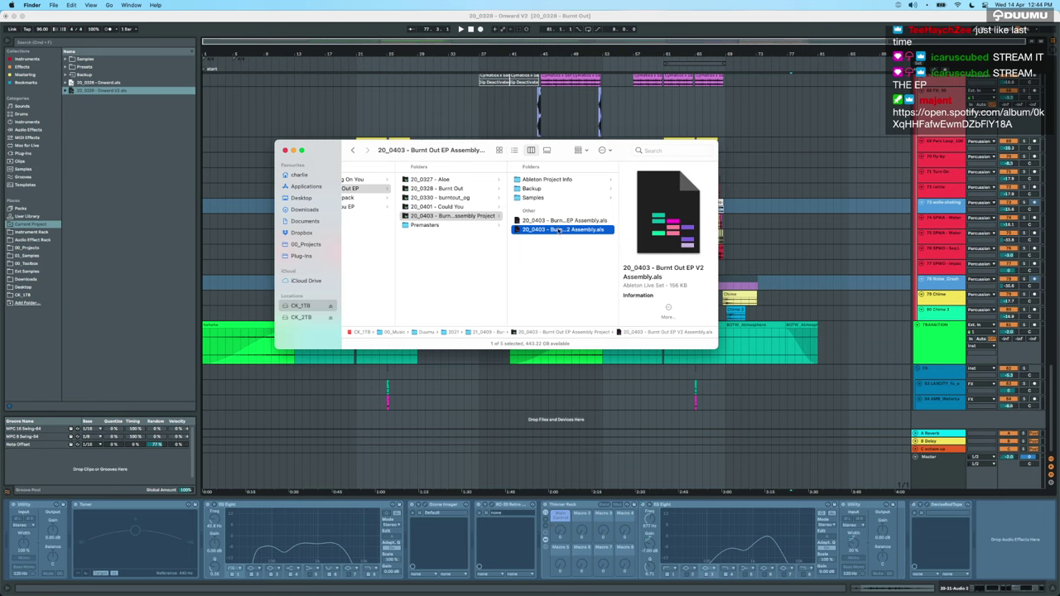
double_click(558, 230)
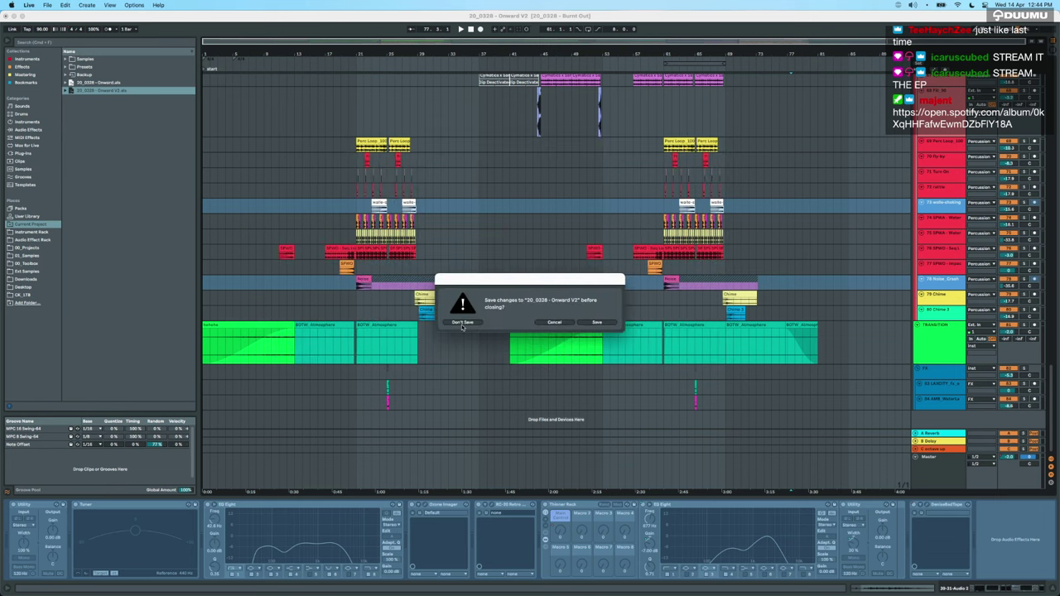
click(464, 322)
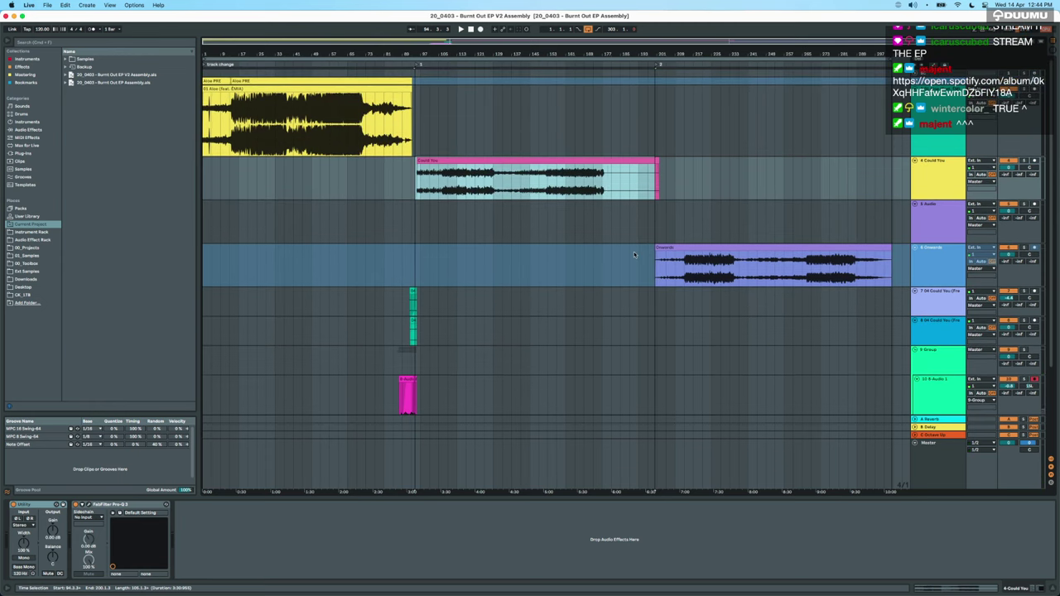
Look over the assembled EP tracks and inspect the overlap of the Could You and Onwards clips at bar 200.
scroll(635, 255, down, 3)
scroll(634, 255, up, 3)
scroll(654, 239, up, 5)
scroll(654, 240, down, 5)
click(871, 454)
scroll(633, 298, up, 5)
click(790, 220)
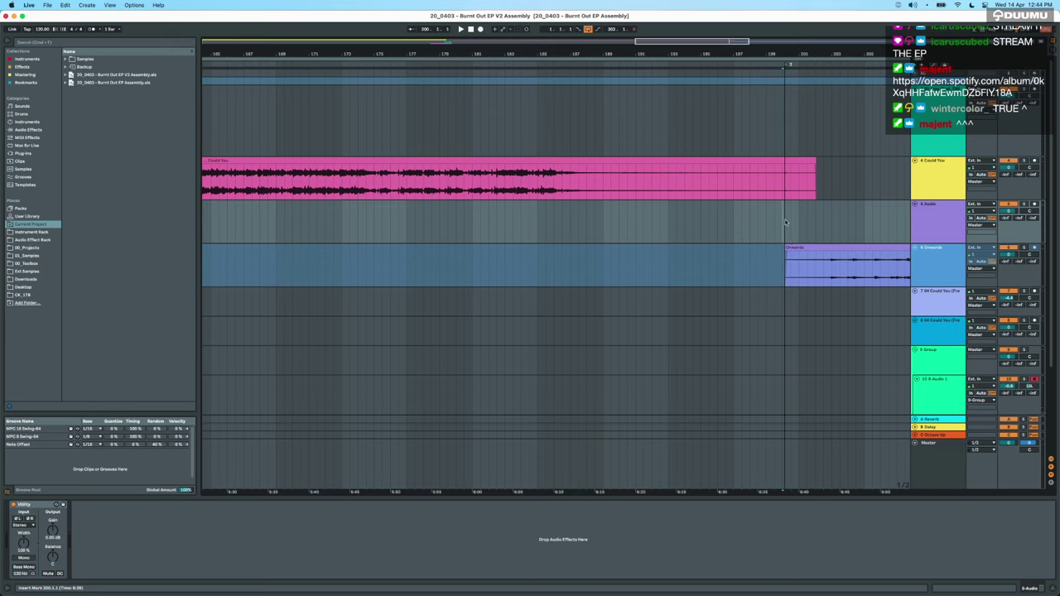
scroll(786, 223, down, 7)
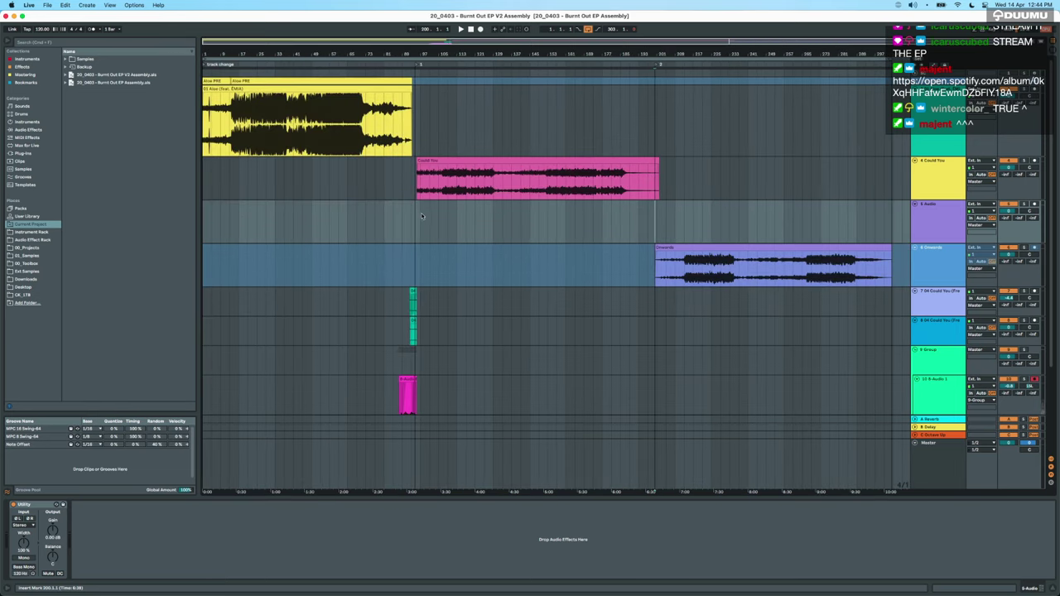
Inspect the gap between the end of Aloe and the start of Could You, placing the insert marker around bar 94.
scroll(417, 218, up, 5)
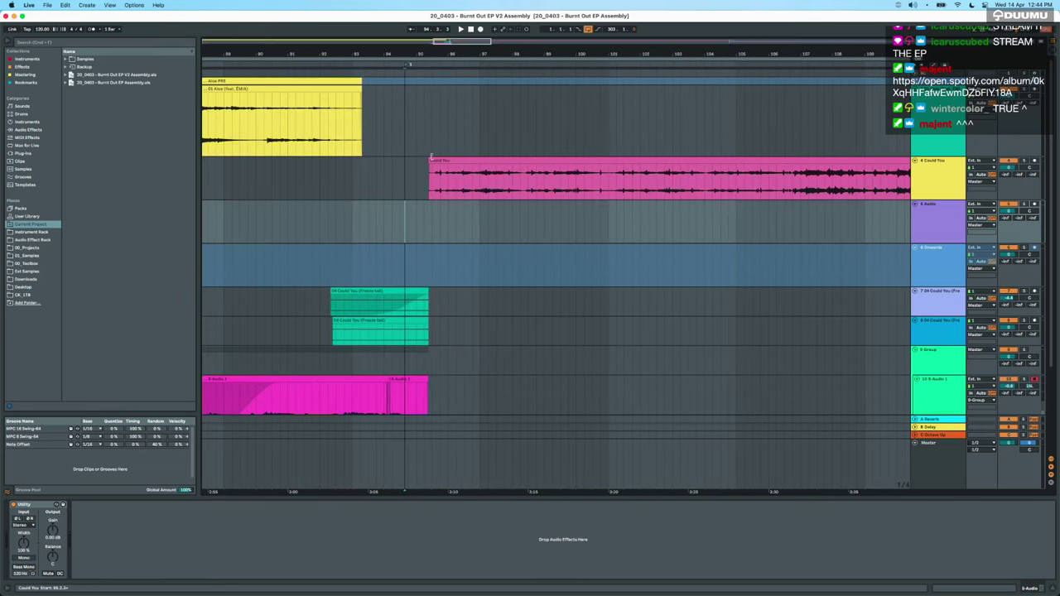
click(432, 159)
click(425, 192)
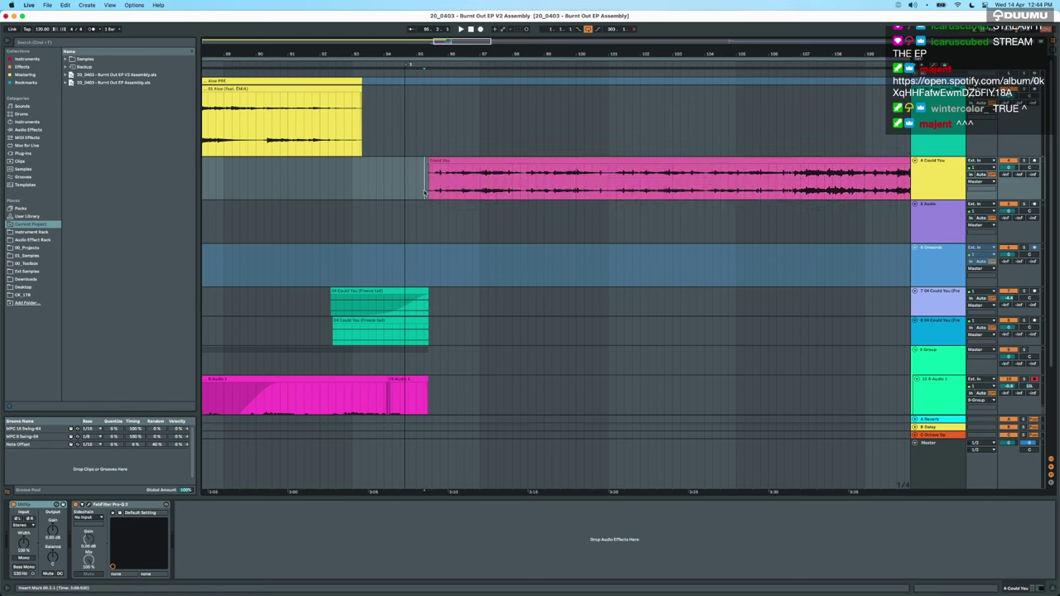
click(402, 236)
click(405, 231)
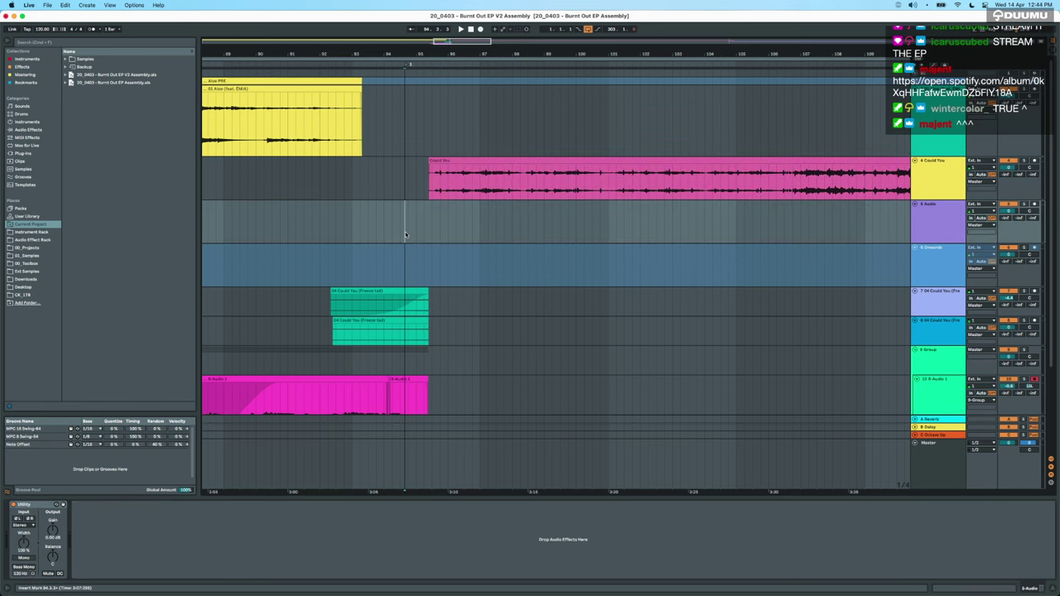
Play the transition from Could You into Onwards from bar 200 and select the Onwards clip.
scroll(405, 231, down, 5)
scroll(815, 216, right, 3)
scroll(815, 216, right, 10)
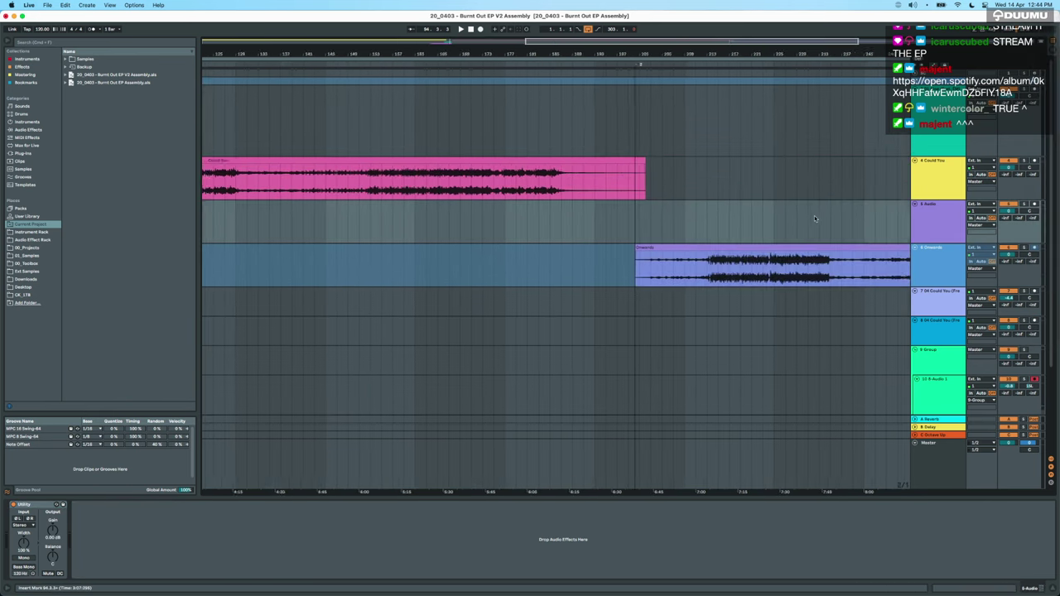
click(306, 185)
click(305, 185)
scroll(307, 184, up, 3)
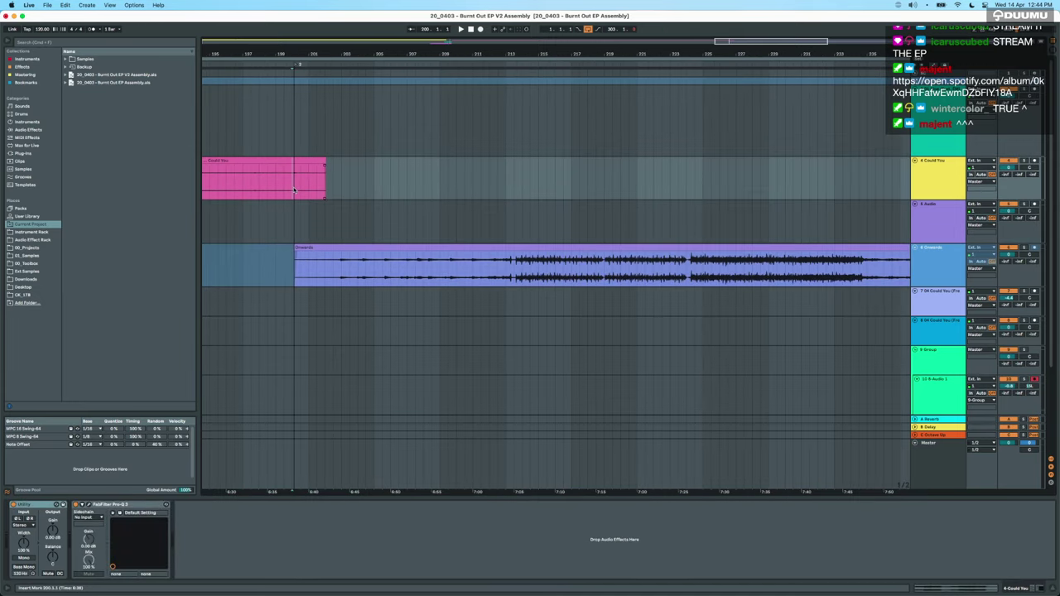
key(space)
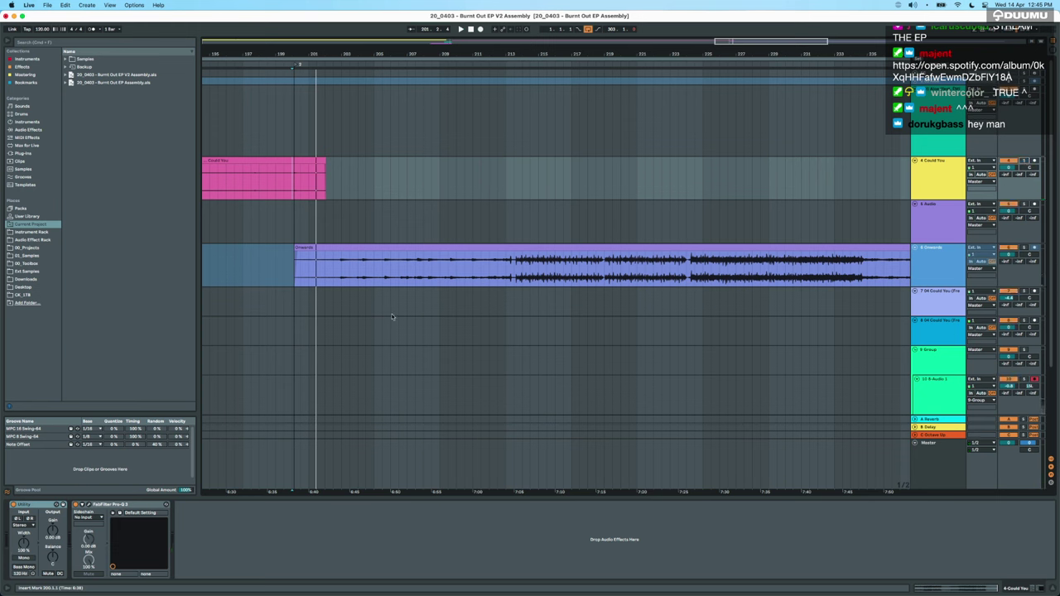
click(305, 247)
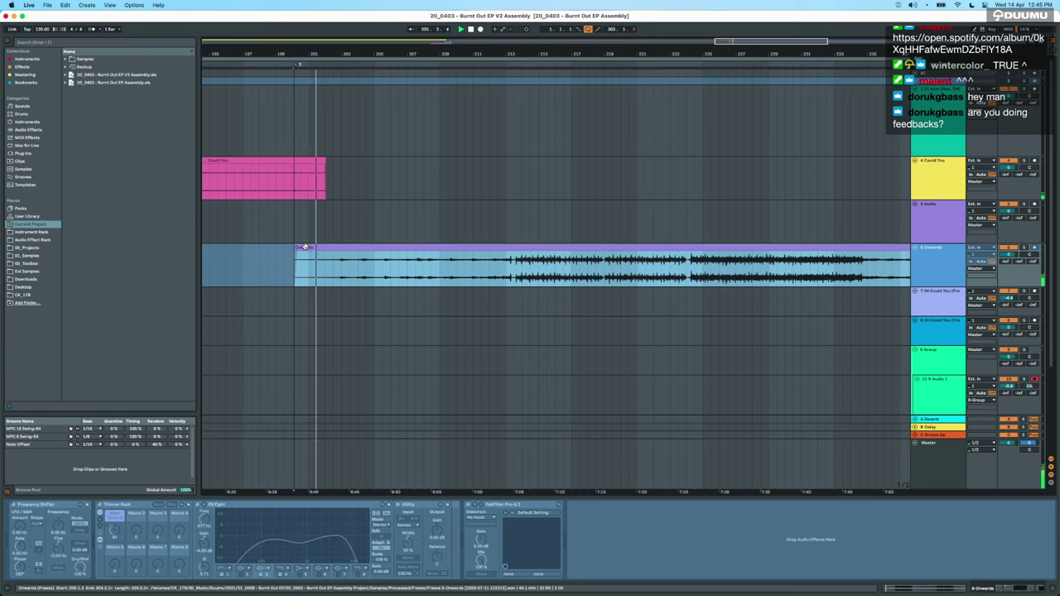
scroll(341, 248, down, 3)
key(space)
Return to the end of Aloe and examine the freeze tail and 9-Audio 1 clips bridging into Could You.
scroll(341, 248, left, 12)
scroll(341, 248, down, 3)
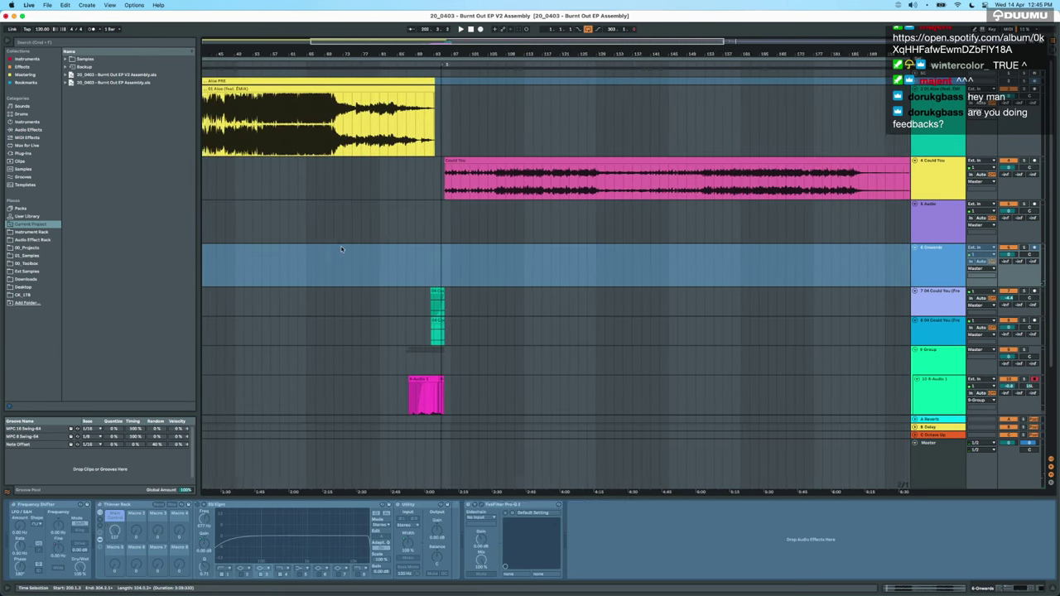
scroll(342, 248, left, 8)
right_click(341, 249)
click(603, 255)
scroll(603, 255, up, 3)
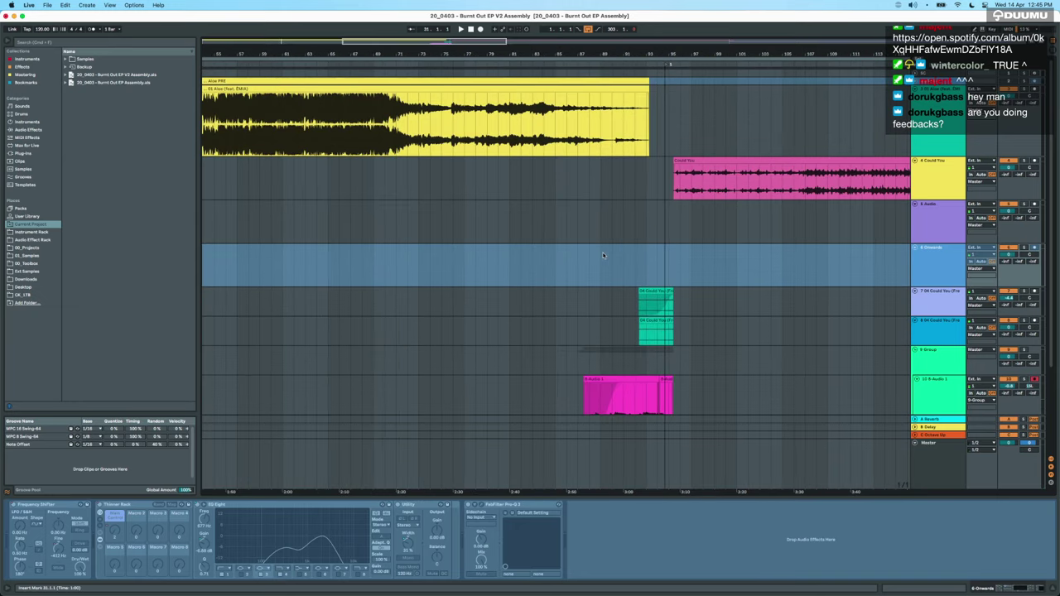
scroll(603, 255, down, 3)
scroll(603, 255, right, 2)
scroll(603, 255, down, 4)
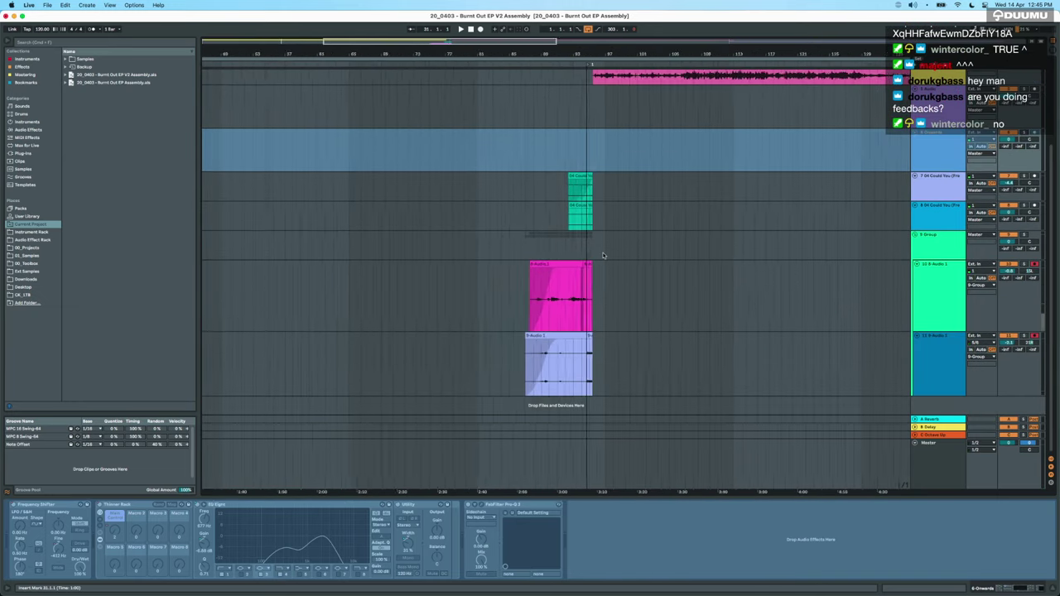
Inspect the 9 Group track's effects and place the insert marker at bar 87, where its clips begin.
click(951, 251)
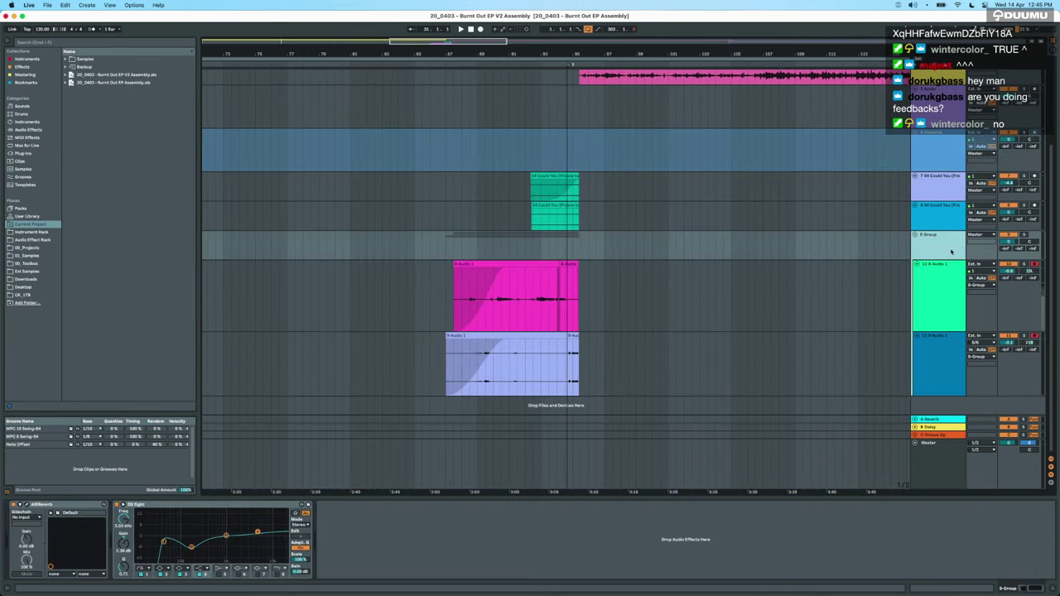
click(445, 245)
scroll(443, 246, down, 3)
scroll(443, 245, up, 3)
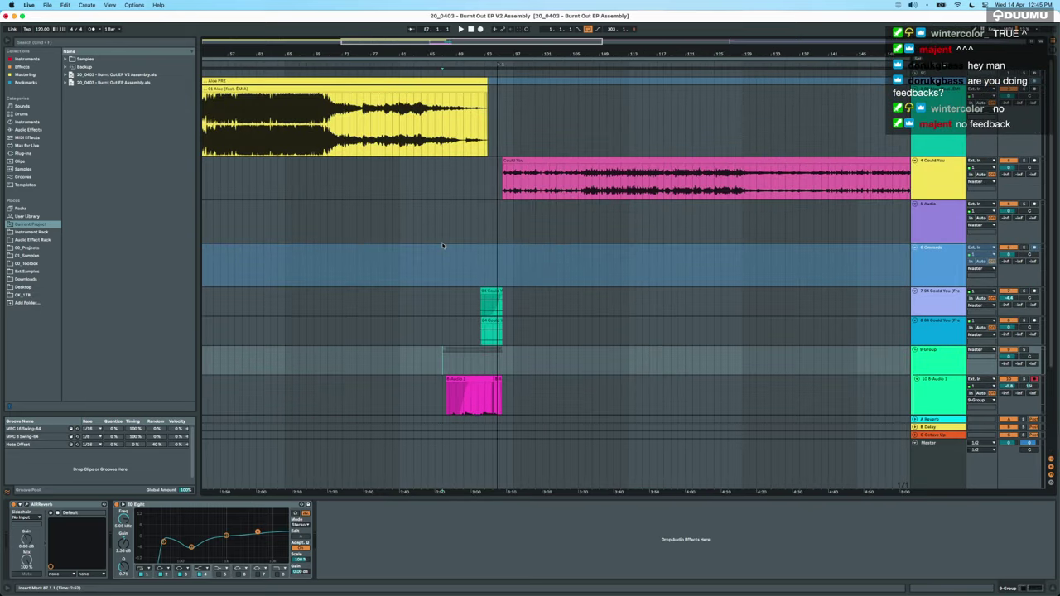
scroll(443, 245, down, 3)
scroll(442, 245, up, 4)
Extend the starts of the longer clips on both 9-Audio 1 tracks back to about bar 82, without fade-ins.
click(514, 272)
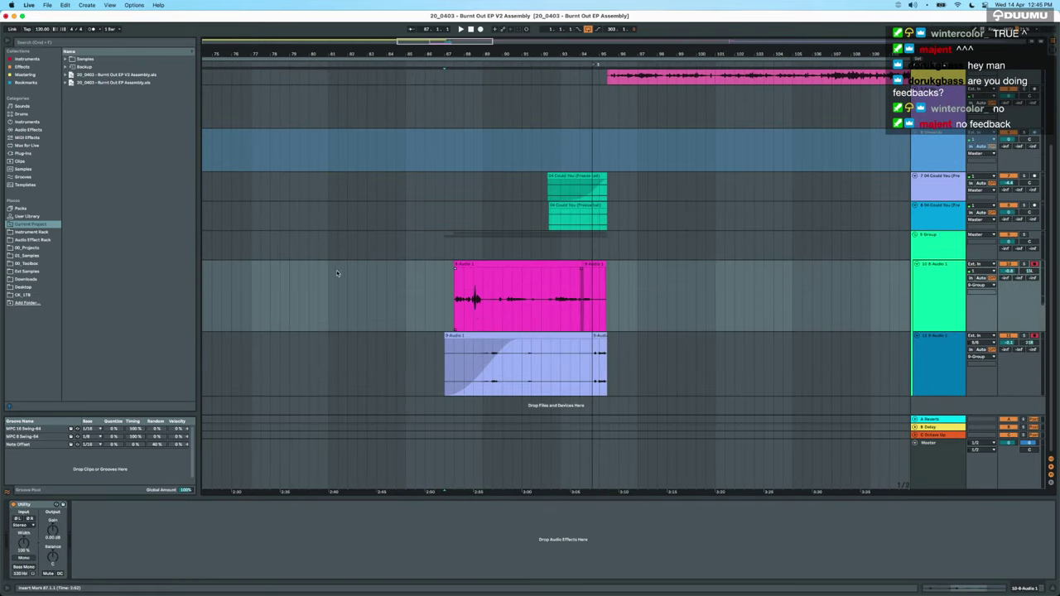
drag(455, 262, 357, 263)
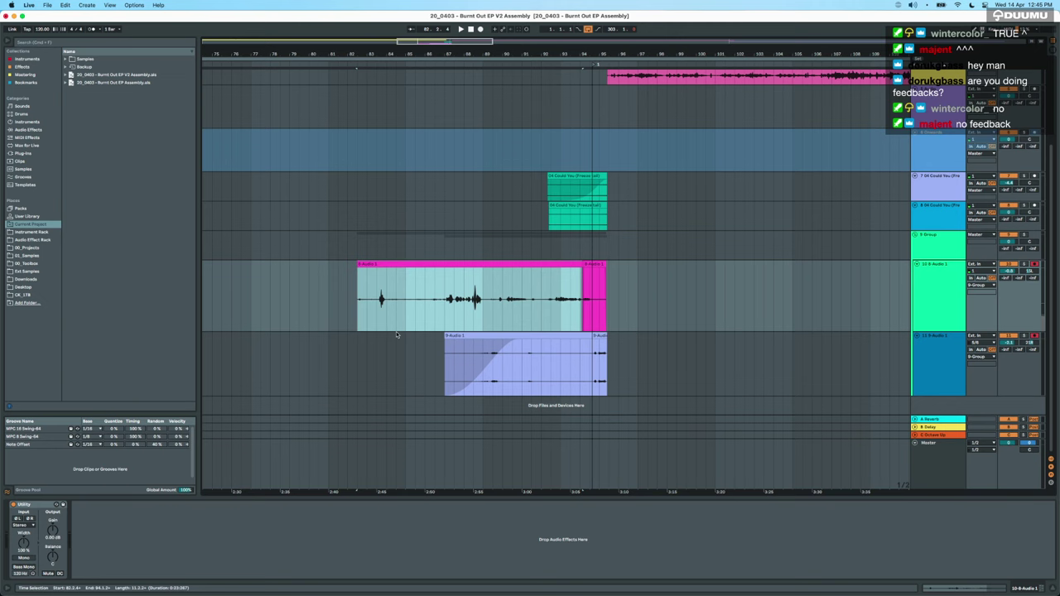
drag(518, 342, 362, 349)
drag(446, 336, 174, 340)
Solo the 9 Group track and play the extended recordings from bar 82, selecting the long clip on track 11.
click(942, 253)
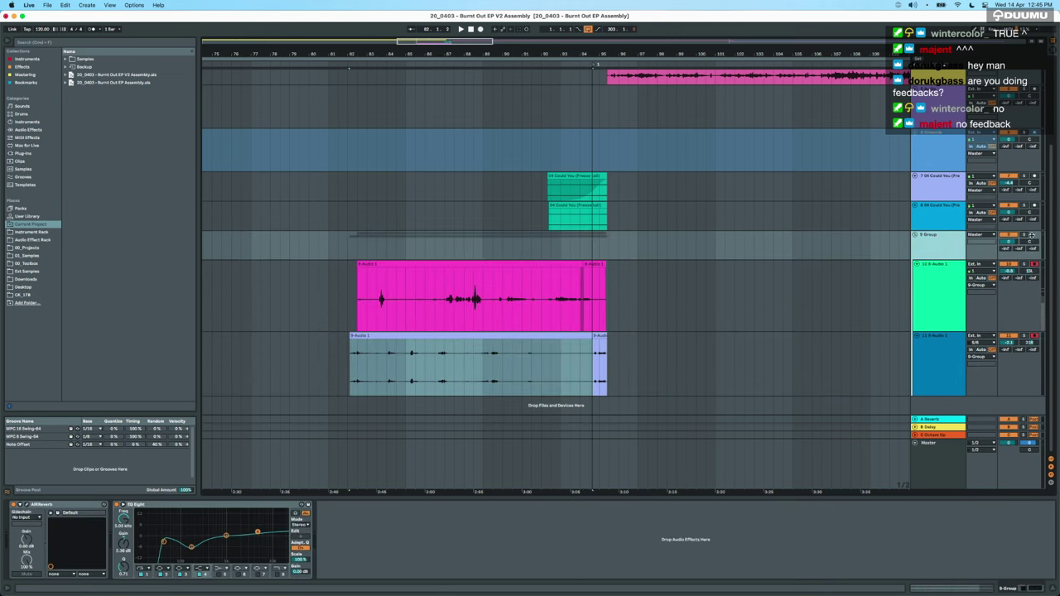
key(space)
scroll(358, 311, up, 5)
scroll(359, 311, down, 3)
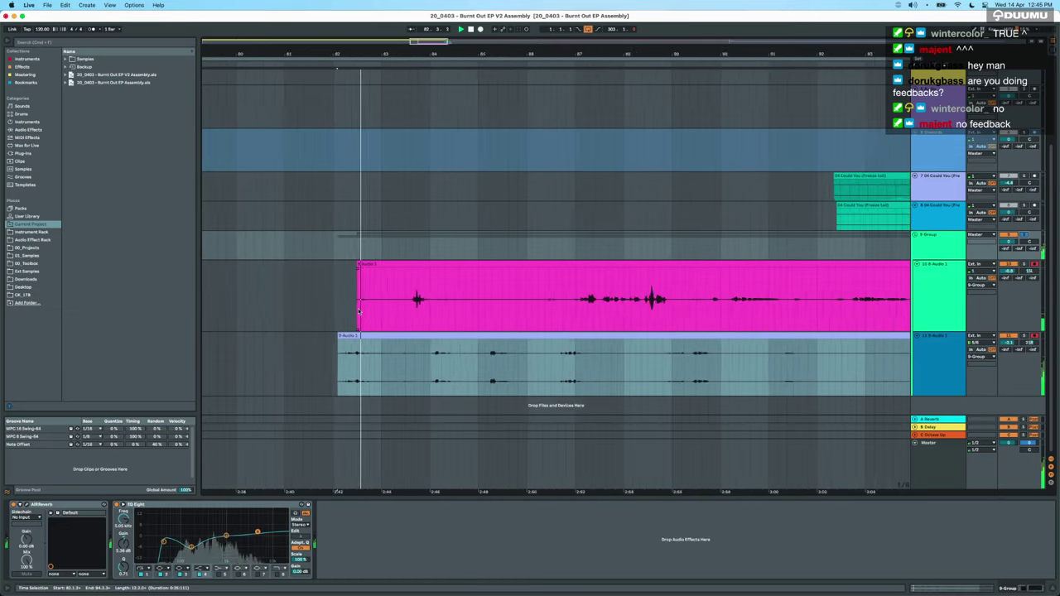
key(space)
key(space)
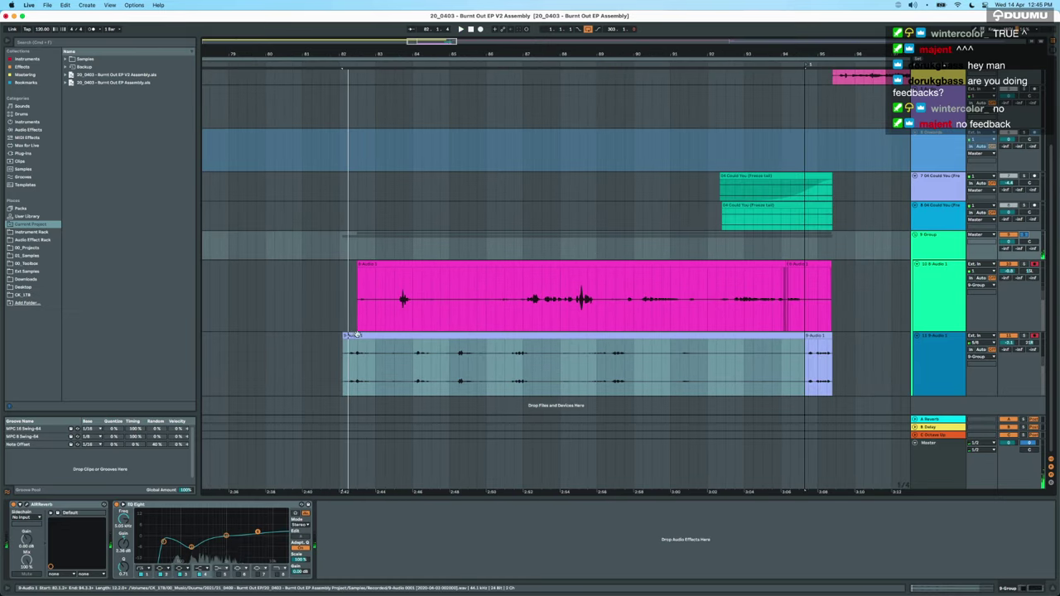
click(366, 337)
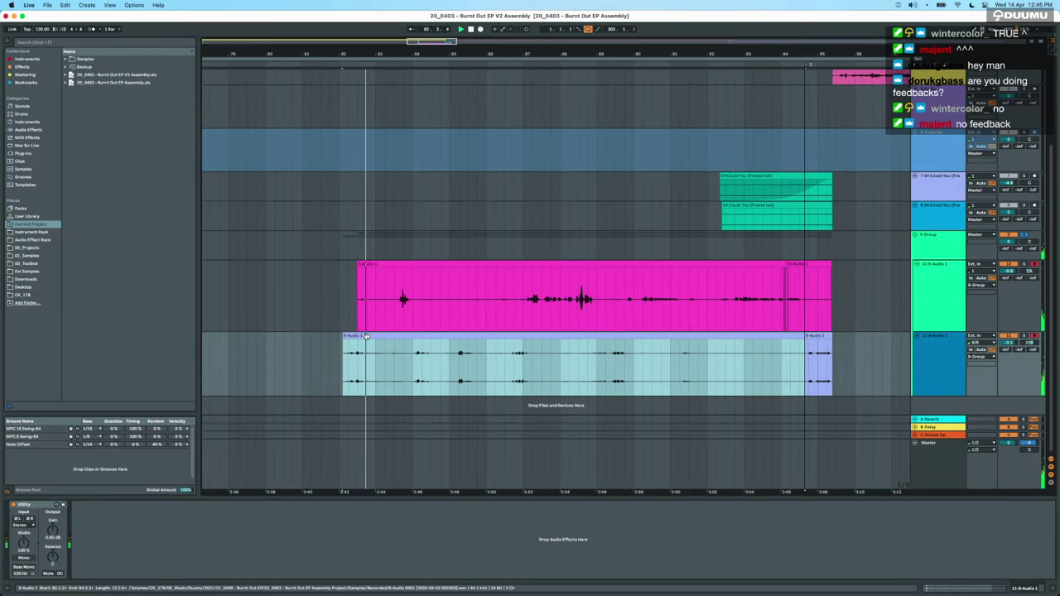
Check the Master effects, and raise the Utility gain on the 11 9-Audio 1 track to about 18.9 dB.
click(923, 492)
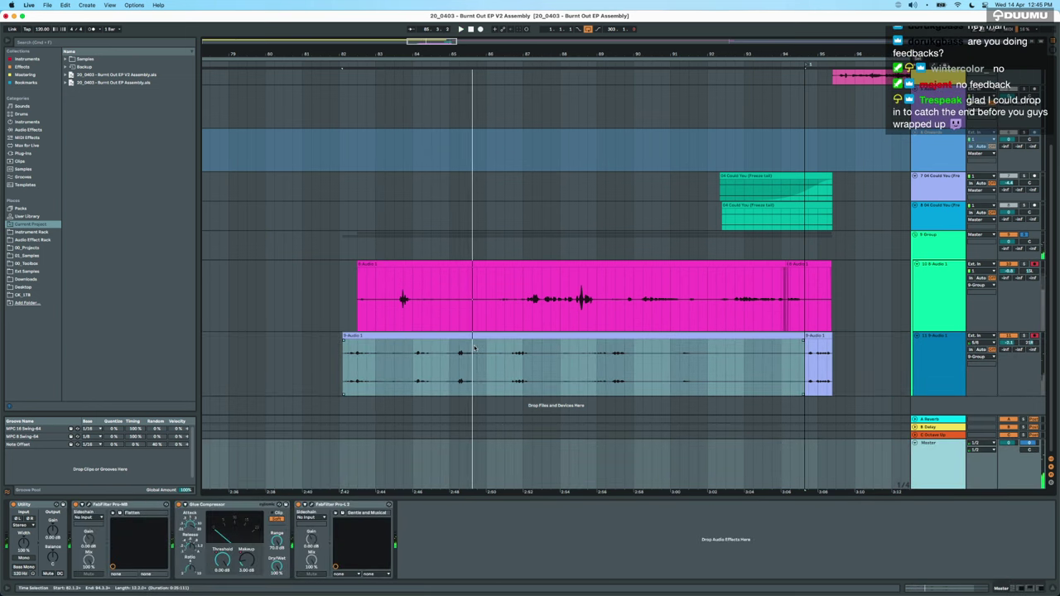
click(439, 361)
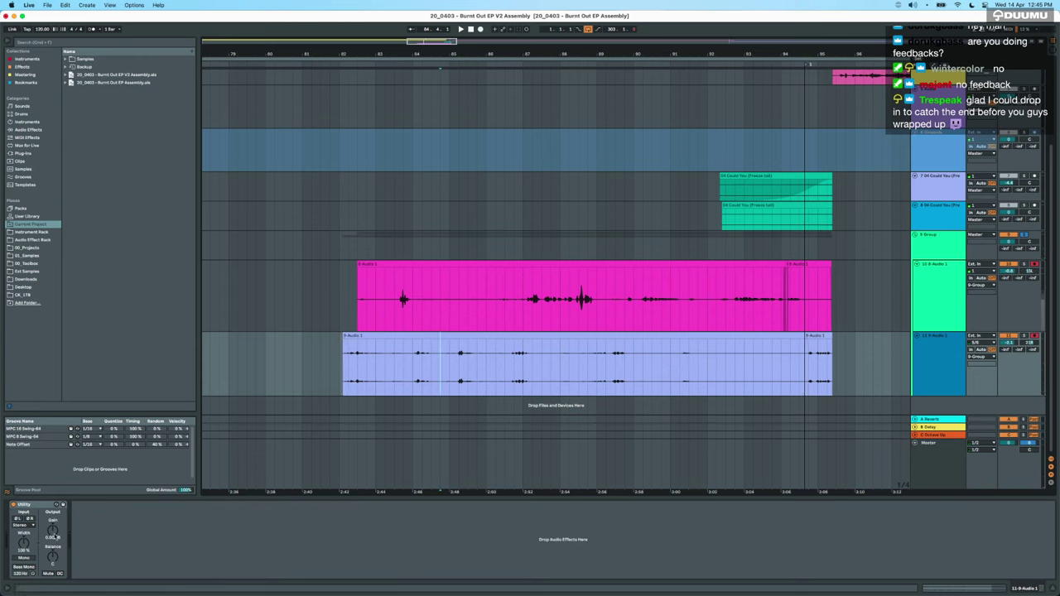
drag(53, 534, 53, 497)
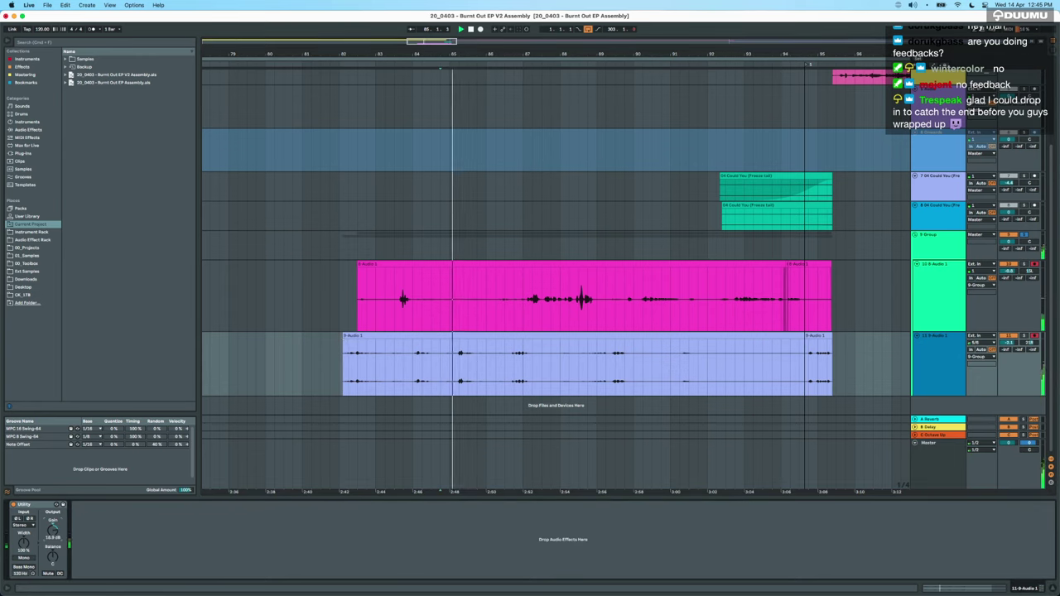
Audition the extended 9-Audio 1 recordings, playing track 11 from bar 85 and track 10 from about bar 87.
click(447, 374)
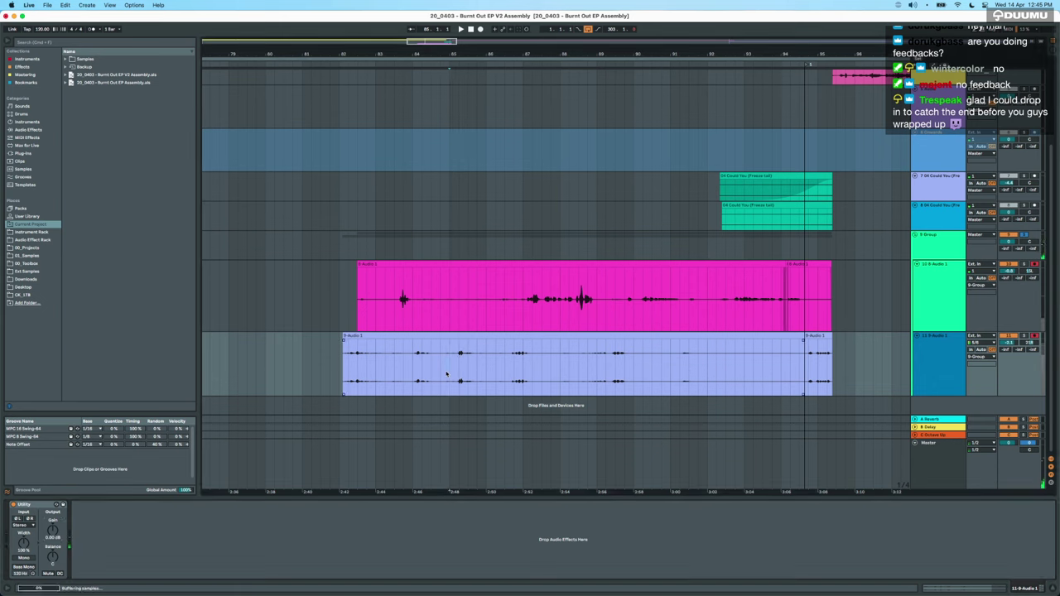
scroll(531, 372, up, 2)
scroll(510, 381, down, 2)
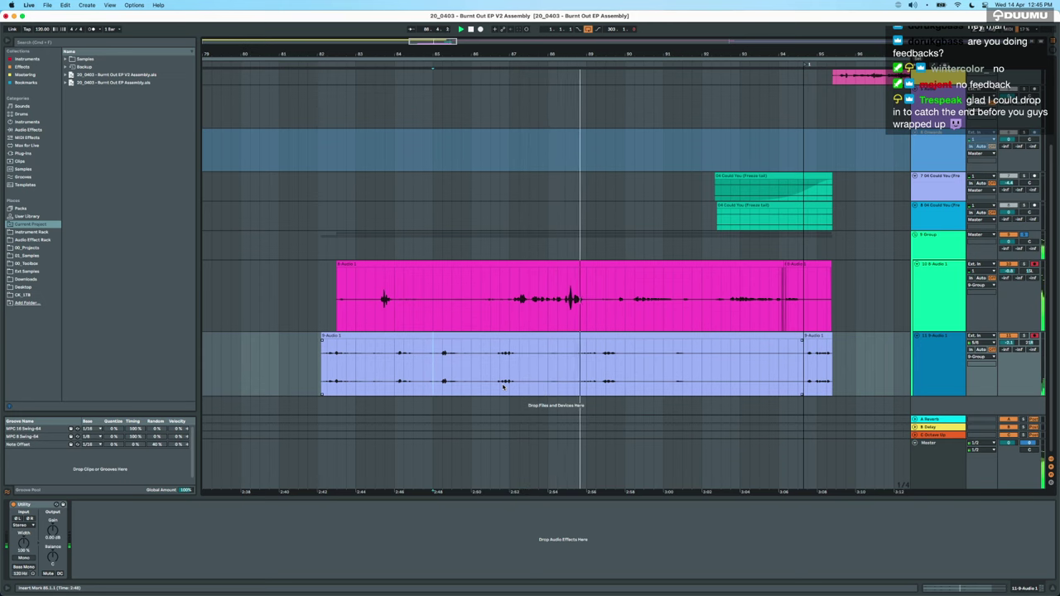
scroll(502, 387, right, 5)
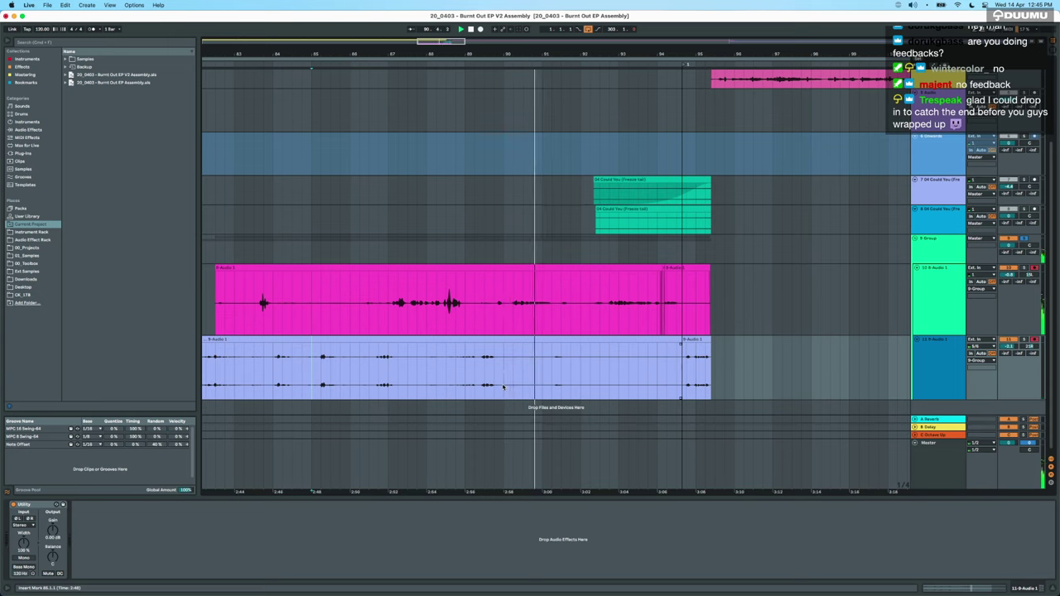
click(413, 320)
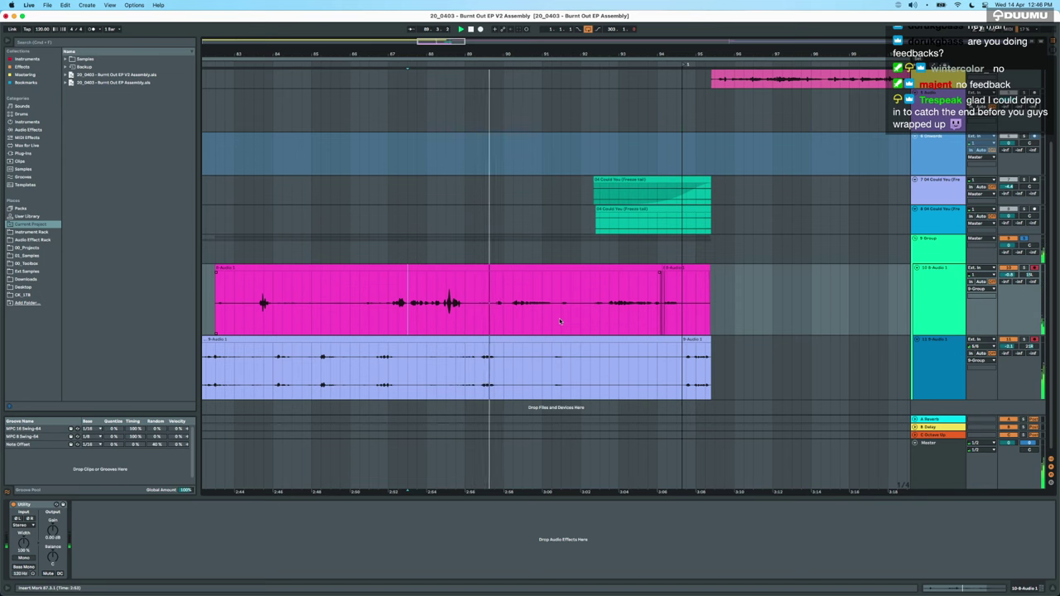
scroll(560, 330, right, 2)
scroll(553, 329, down, 3)
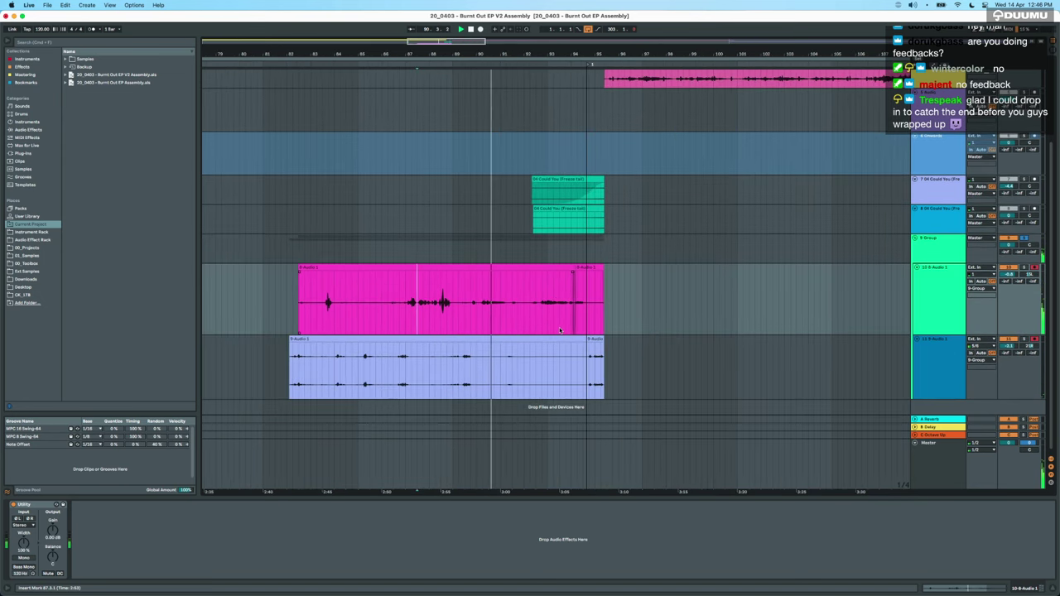
scroll(499, 328, up, 3)
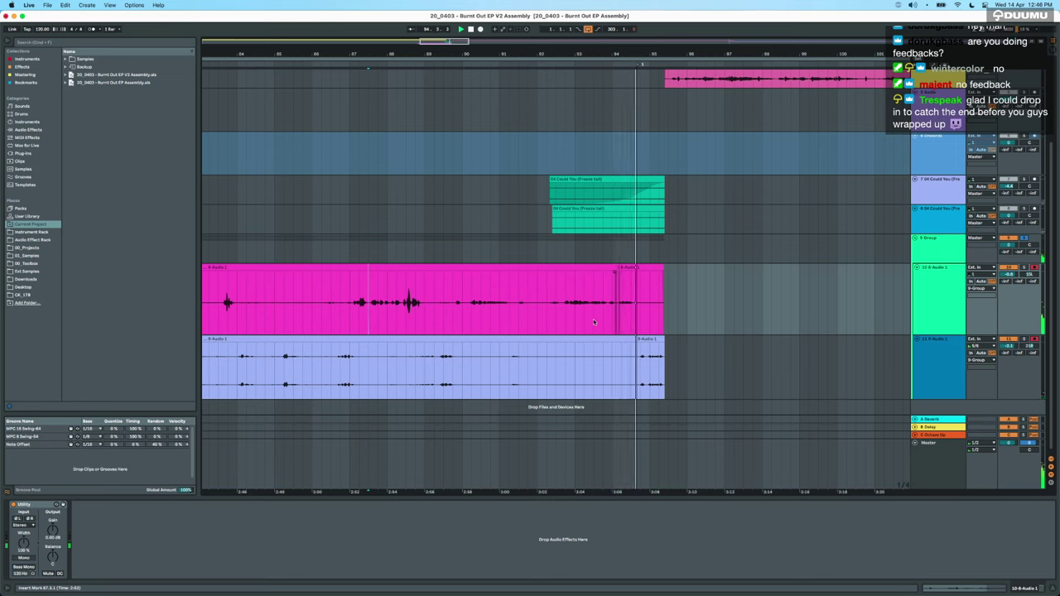
Try extending the end of the long clip on track 10 over its neighbour to about bar 97, playing it from bar 93.
drag(615, 270, 589, 303)
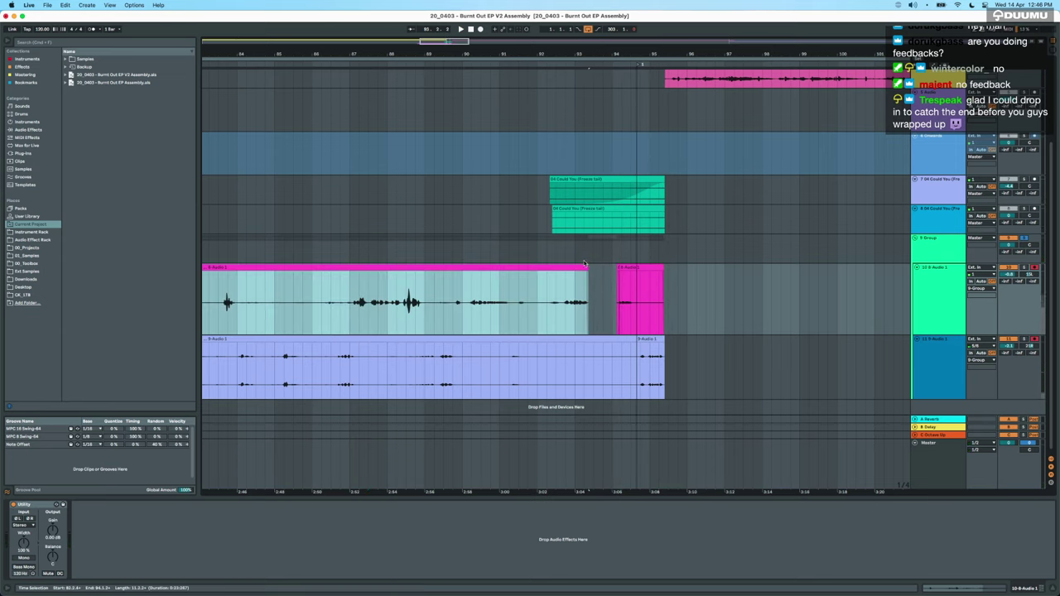
drag(587, 265, 809, 252)
click(594, 311)
key(space)
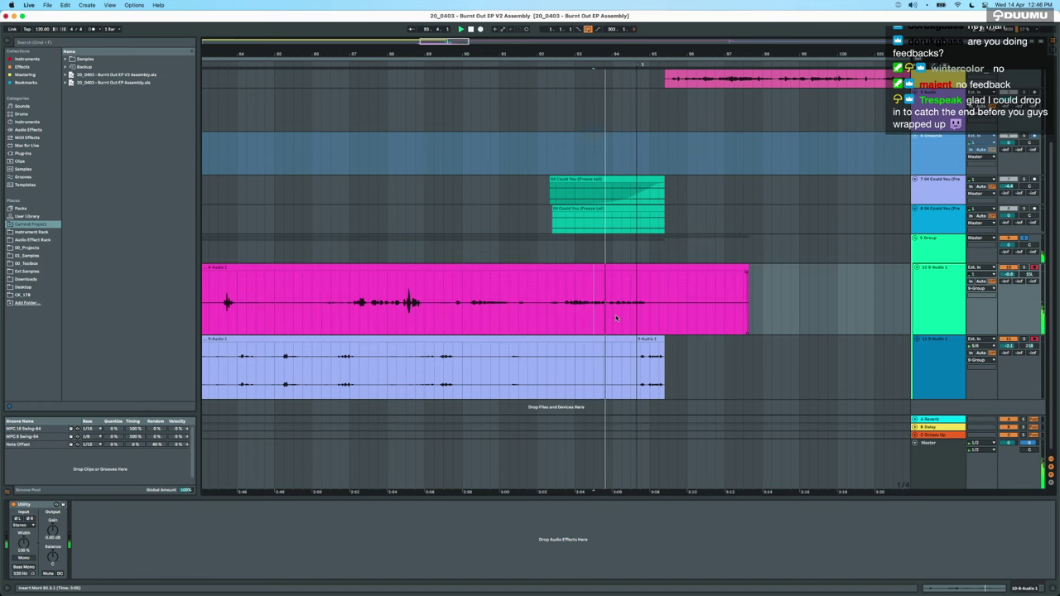
scroll(616, 317, up, 3)
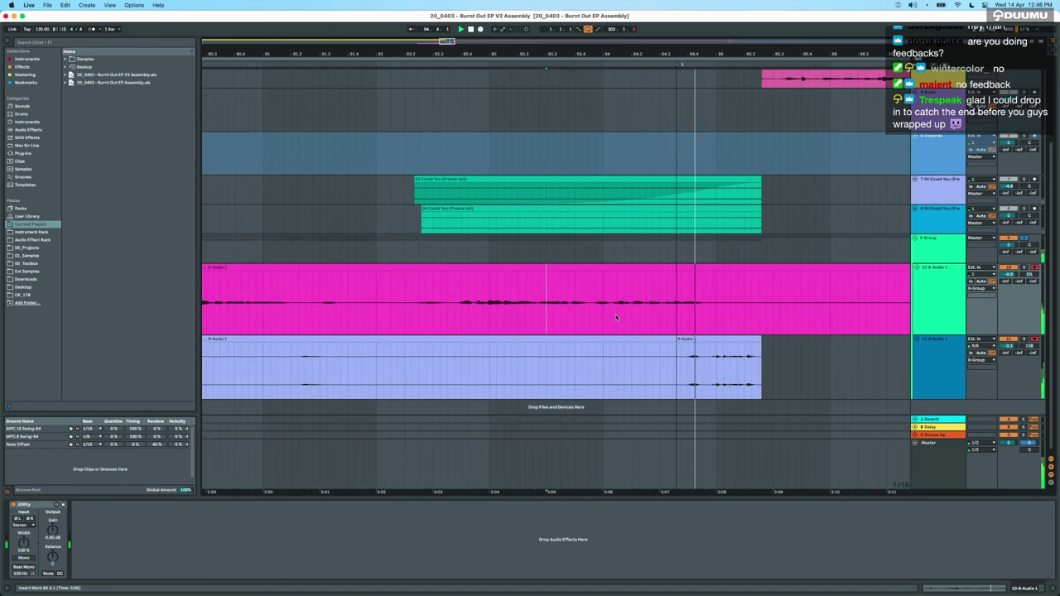
key(super+z)
key(super+z)
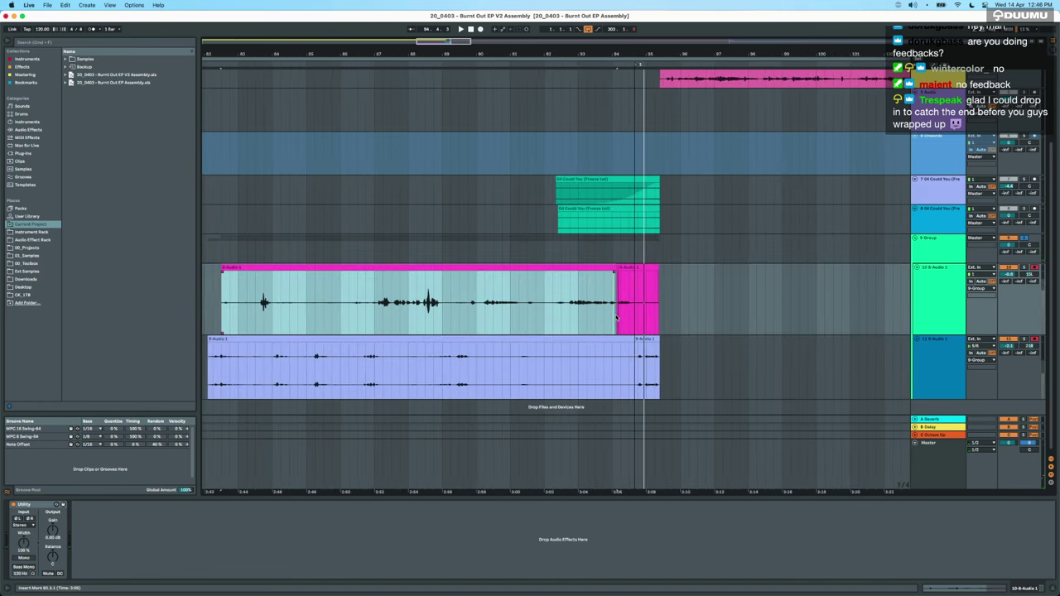
Play the join between the two clips on track 10 from about bar 93 through to the end of the recording.
scroll(605, 315, up, 4)
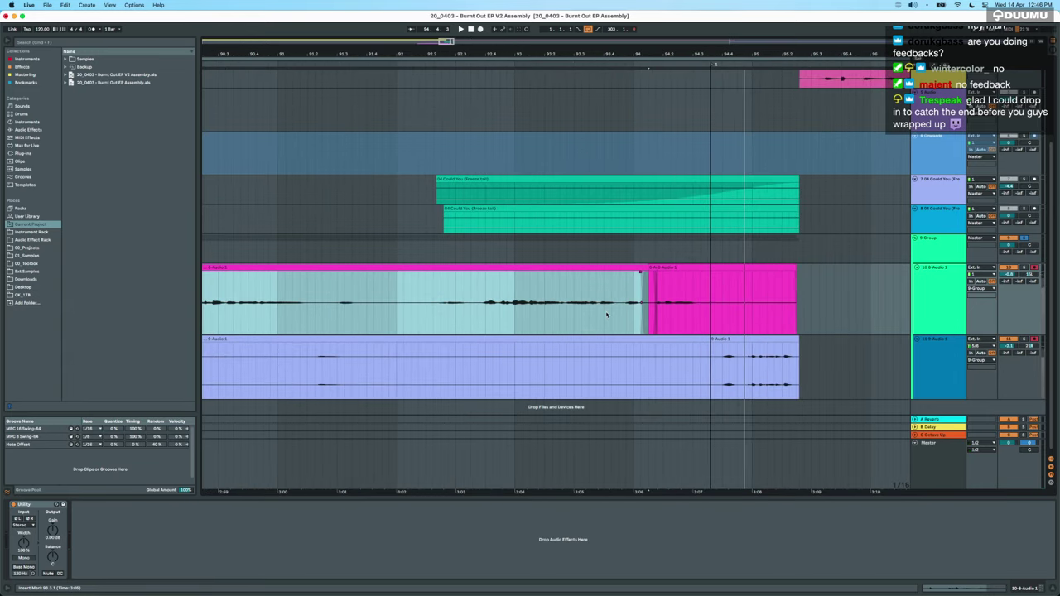
scroll(606, 315, down, 5)
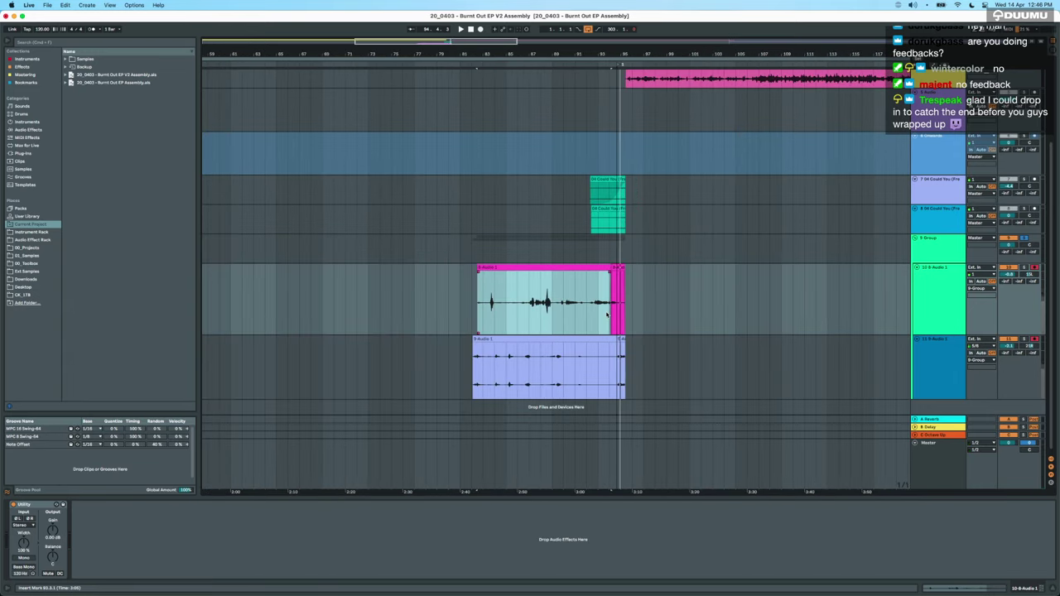
scroll(611, 317, up, 5)
click(585, 313)
key(space)
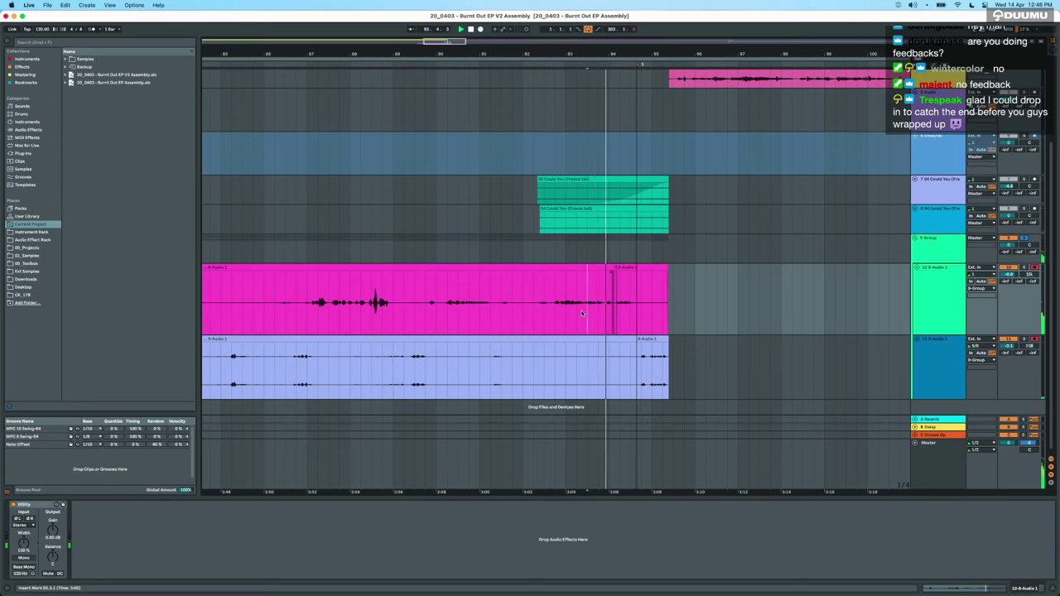
scroll(584, 315, down, 3)
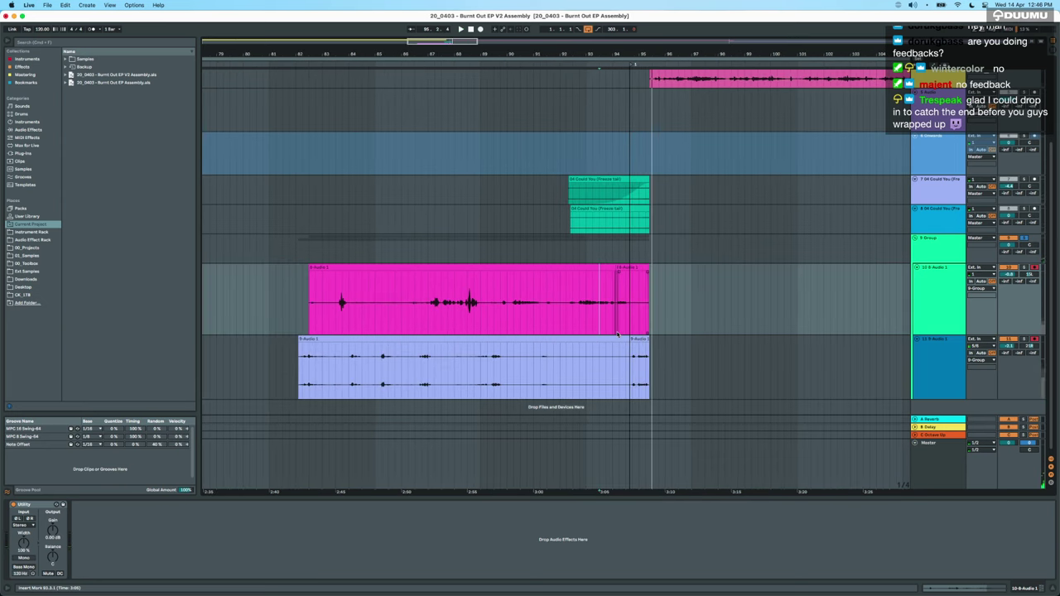
Undo the start extensions and the fade-in removals on the longer clips of both 9-Audio 1 tracks.
key(super+z)
key(super+z)
key(super+z)
key(super+z)
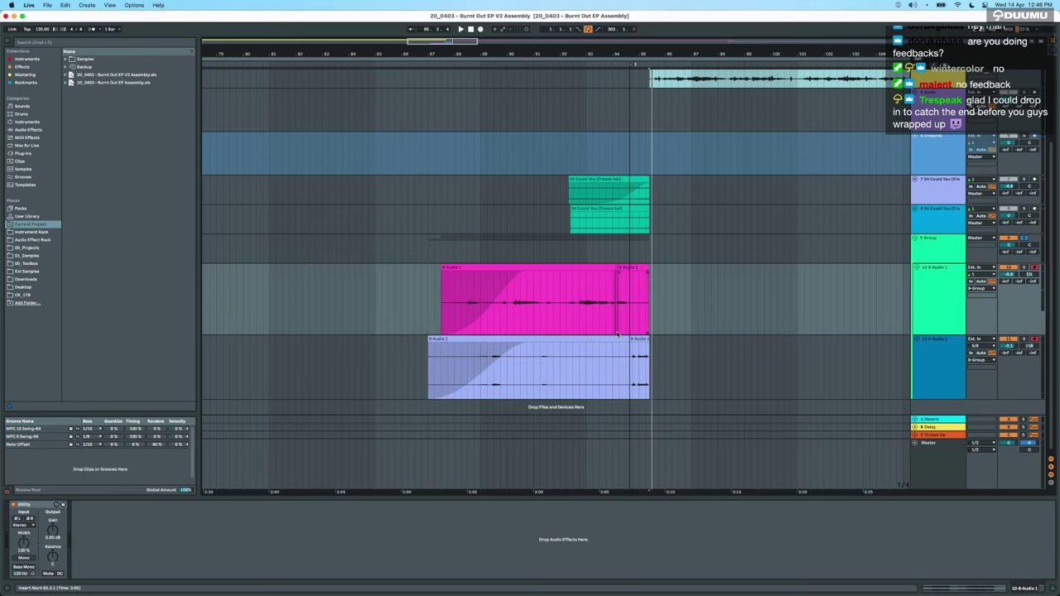
Solo the two 04 Could You (Freeze tail) tracks instead of 9 Group and play their clips from about bar 94.
scroll(617, 334, down, 5)
scroll(617, 334, down, 3)
scroll(617, 333, up, 2)
scroll(879, 232, up, 3)
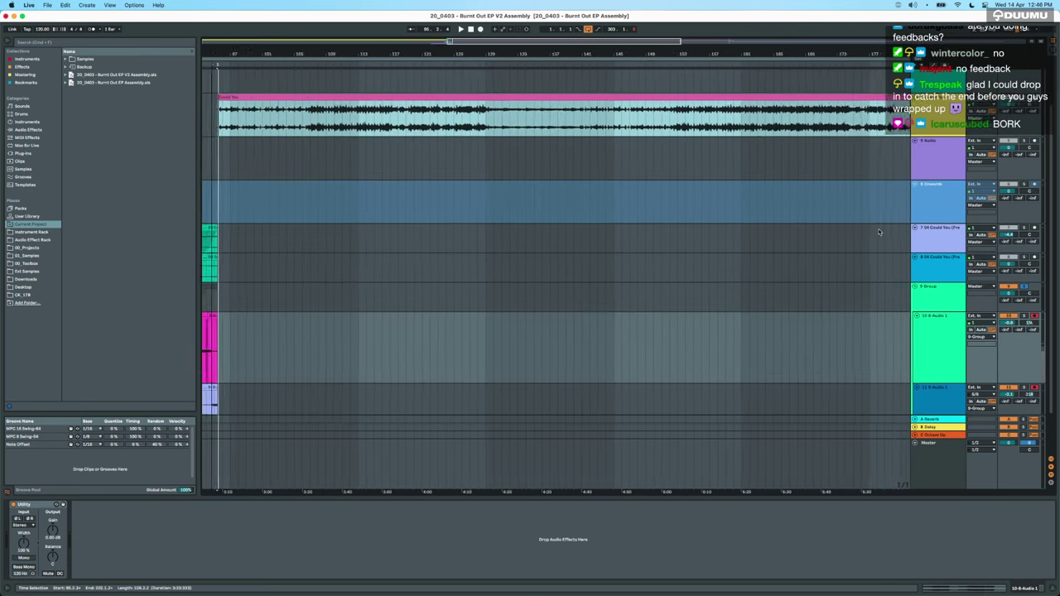
scroll(879, 232, left, 3)
scroll(879, 232, left, 2)
click(940, 259)
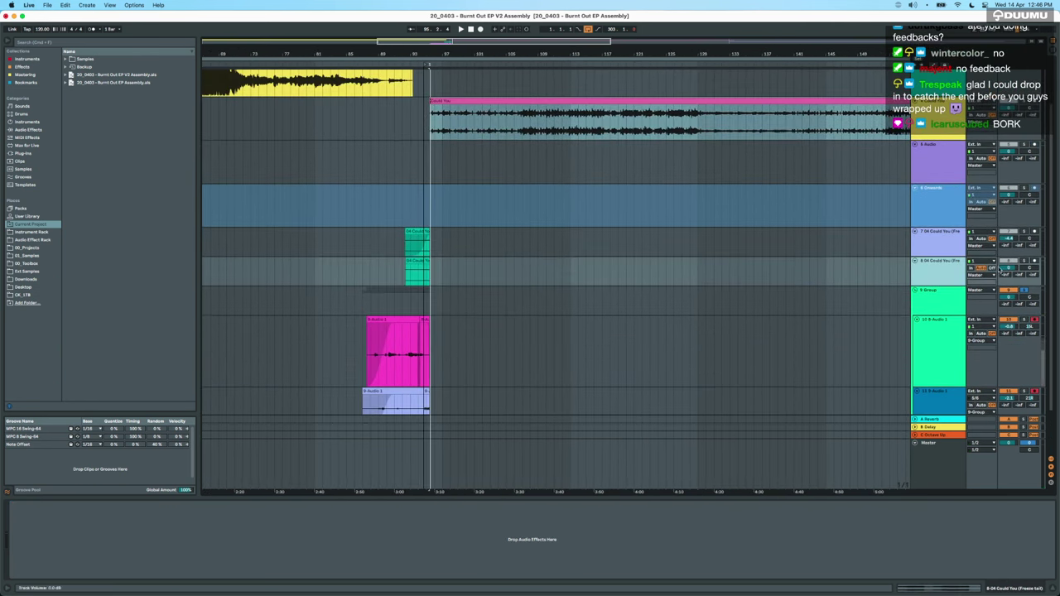
click(920, 238)
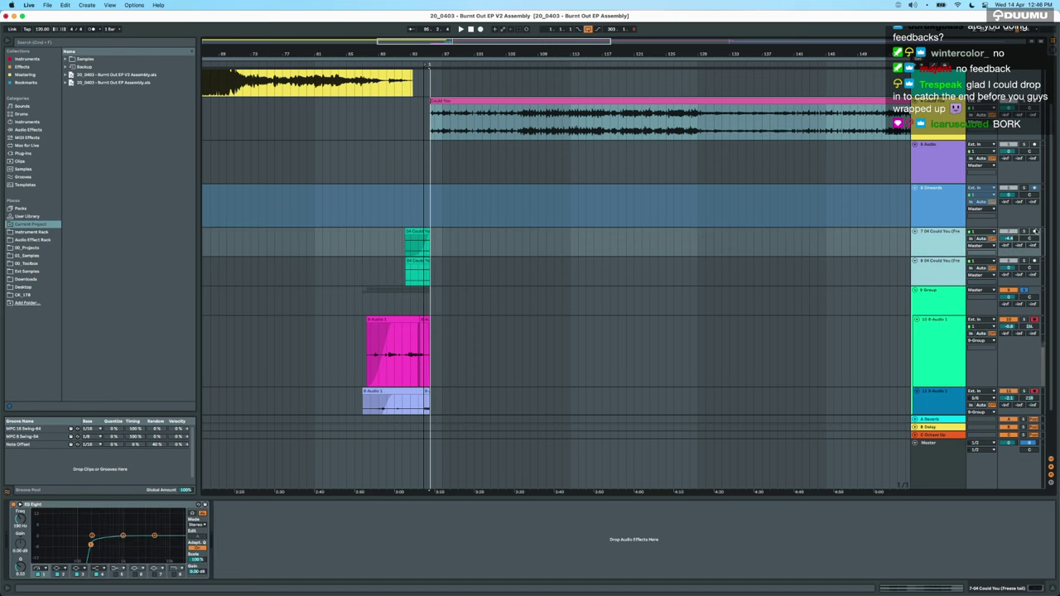
scroll(453, 271, up, 3)
click(360, 261)
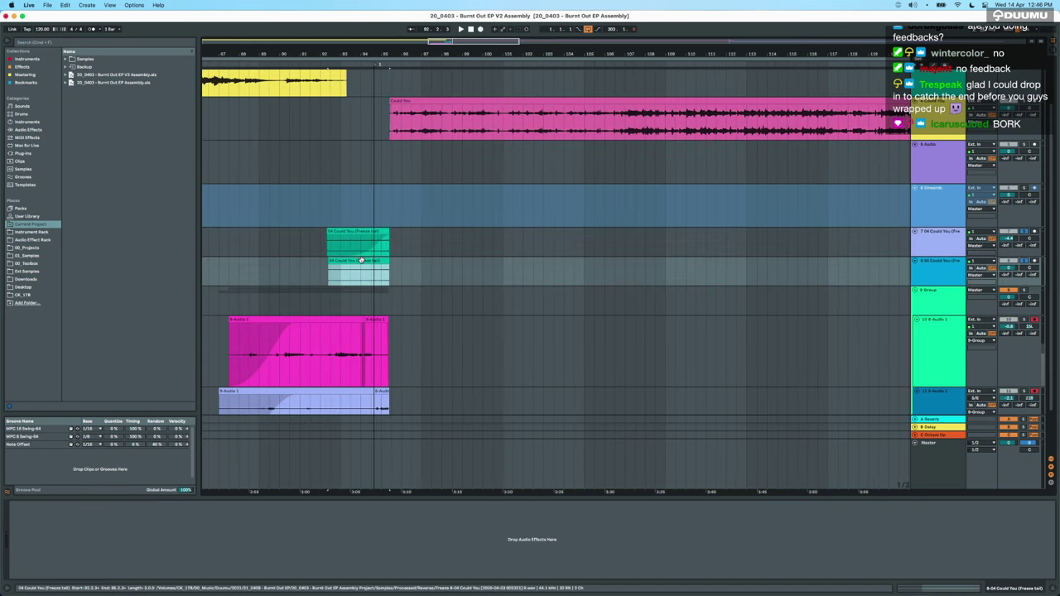
click(372, 271)
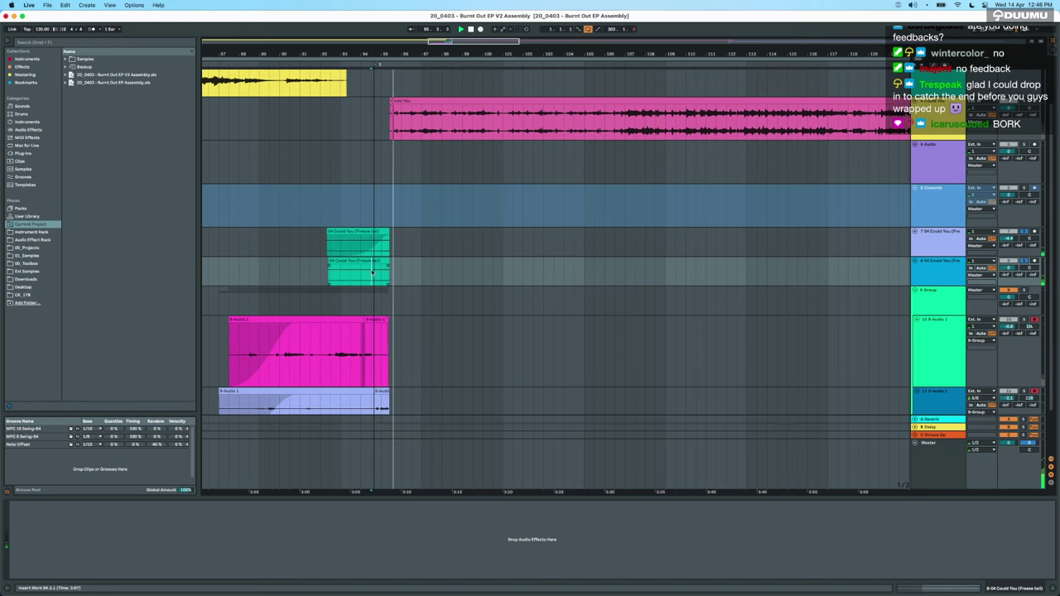
Solo the Could You track instead and play the opening of its clip from about bar 95.
scroll(372, 271, up, 3)
scroll(372, 272, up, 1)
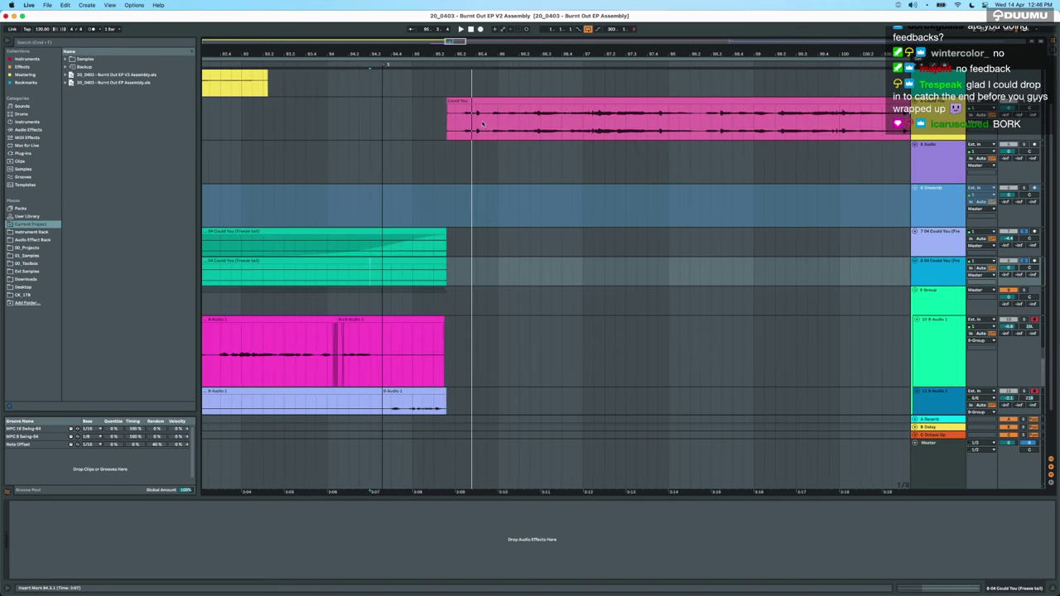
key(space)
click(457, 125)
click(466, 124)
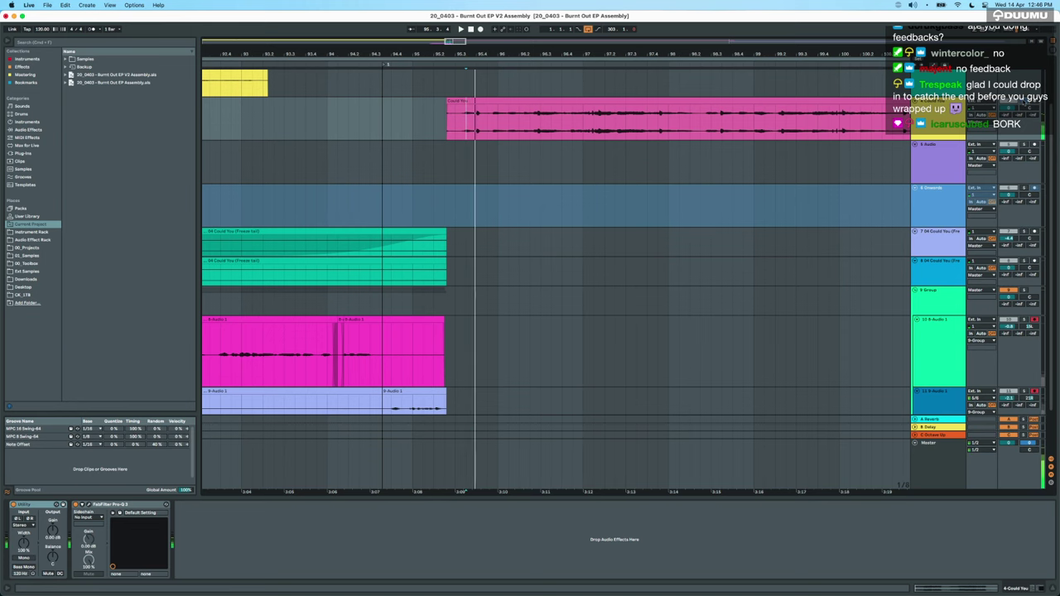
Clear the solo and play the transition from Aloe into Could You from bars 85 and 88.
scroll(614, 279, down, 6)
scroll(614, 278, up, 3)
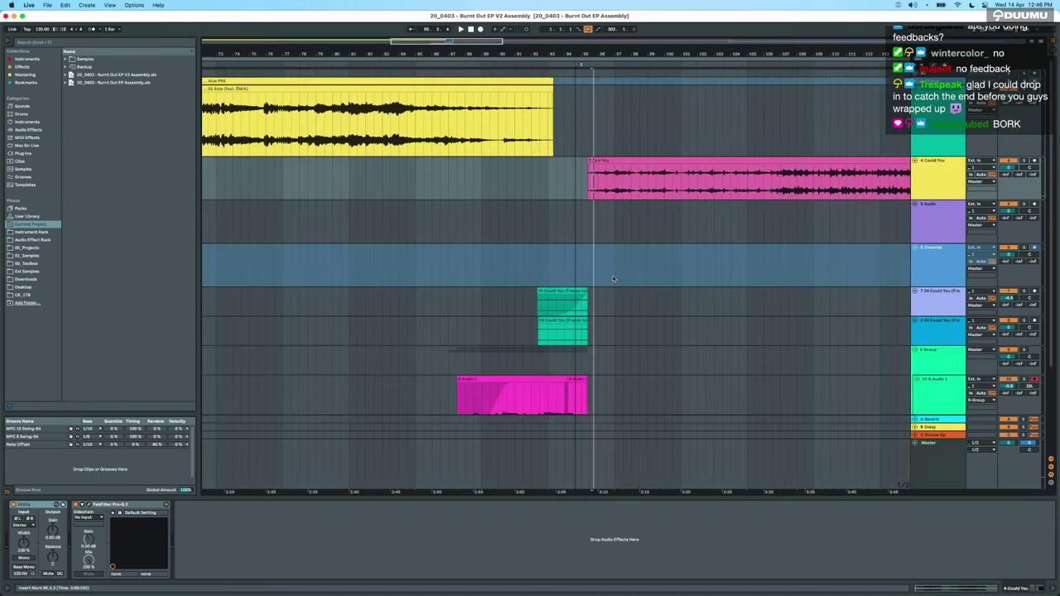
click(475, 248)
key(space)
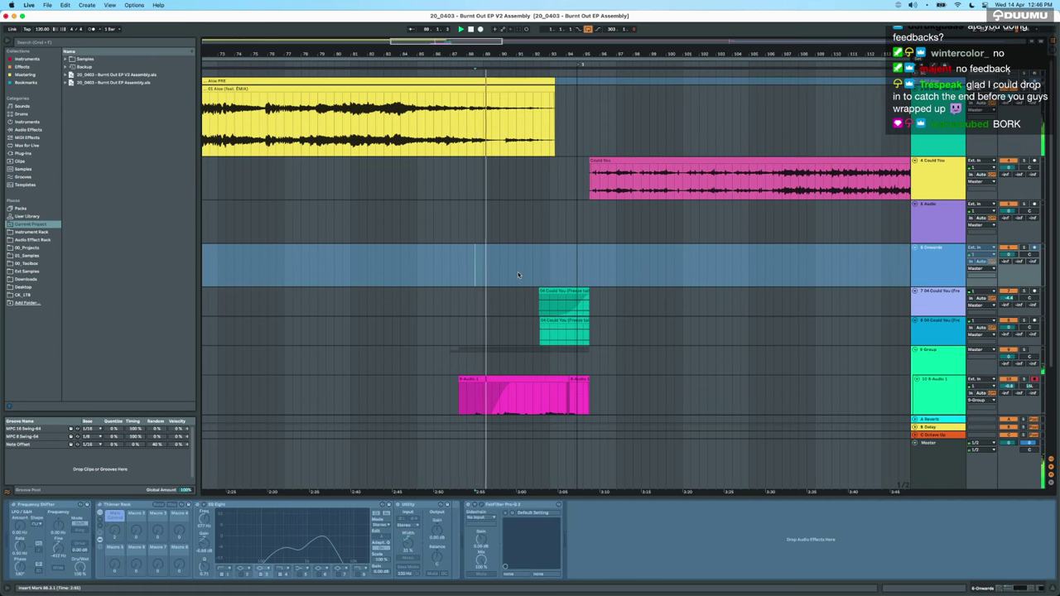
click(448, 115)
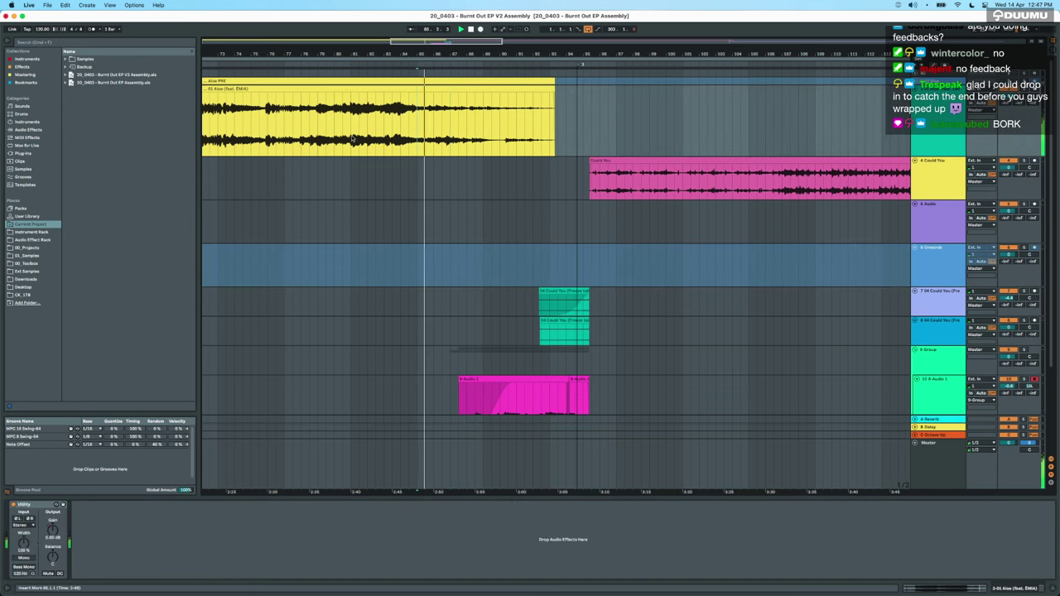
click(327, 116)
click(465, 137)
Examine the arrangement around the Aloe to Could You transition, including the freeze tails and the grouped ambience clips.
scroll(536, 261, down, 3)
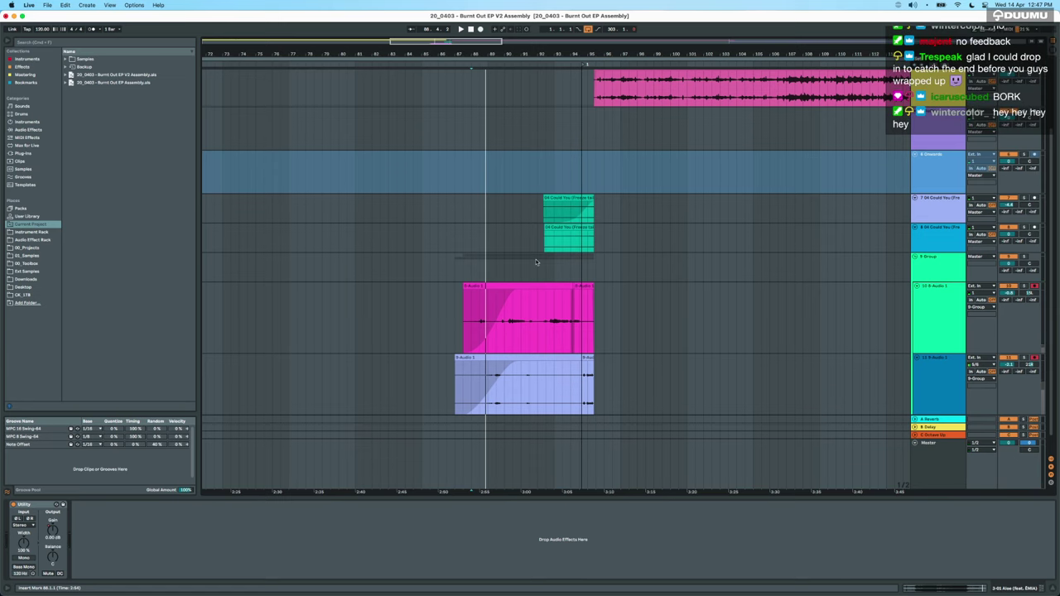
scroll(536, 262, up, 3)
key(minus)
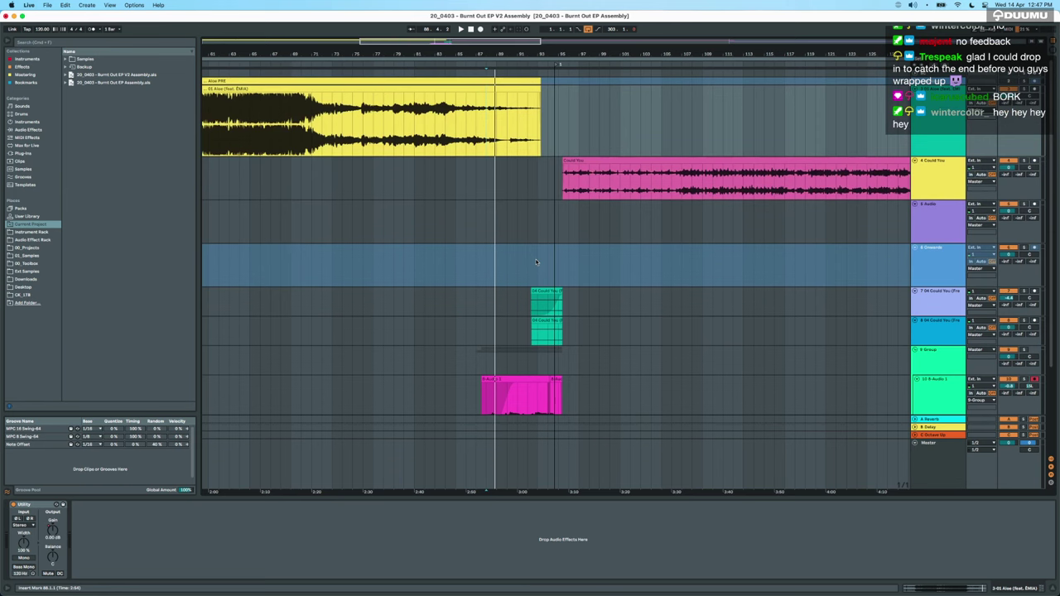
scroll(536, 262, down, 2)
scroll(536, 262, right, 3)
scroll(536, 262, down, 3)
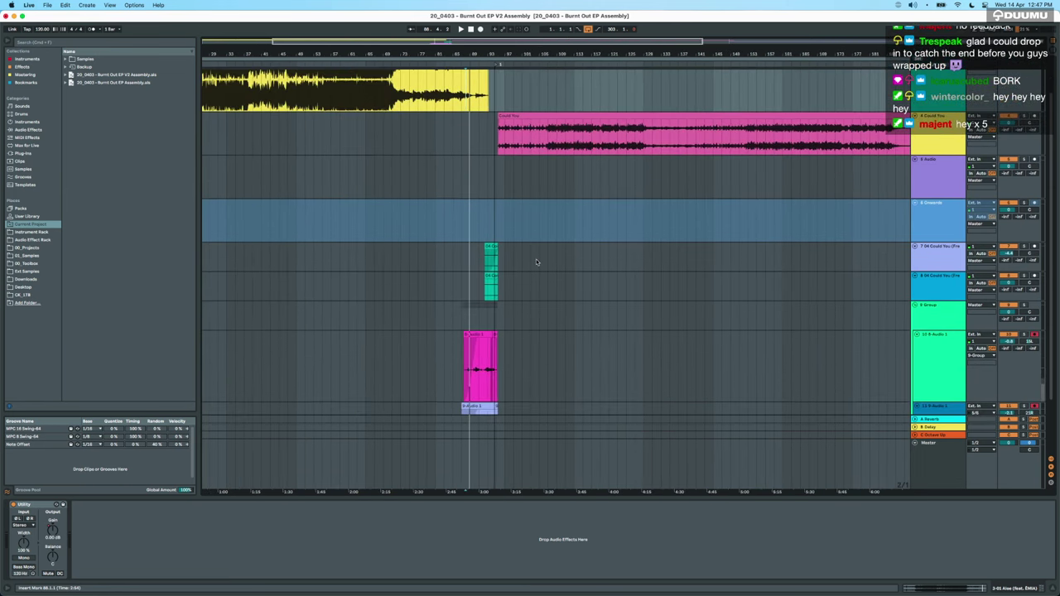
scroll(537, 262, right, 5)
scroll(537, 261, up, 2)
scroll(537, 262, down, 3)
scroll(536, 262, left, 4)
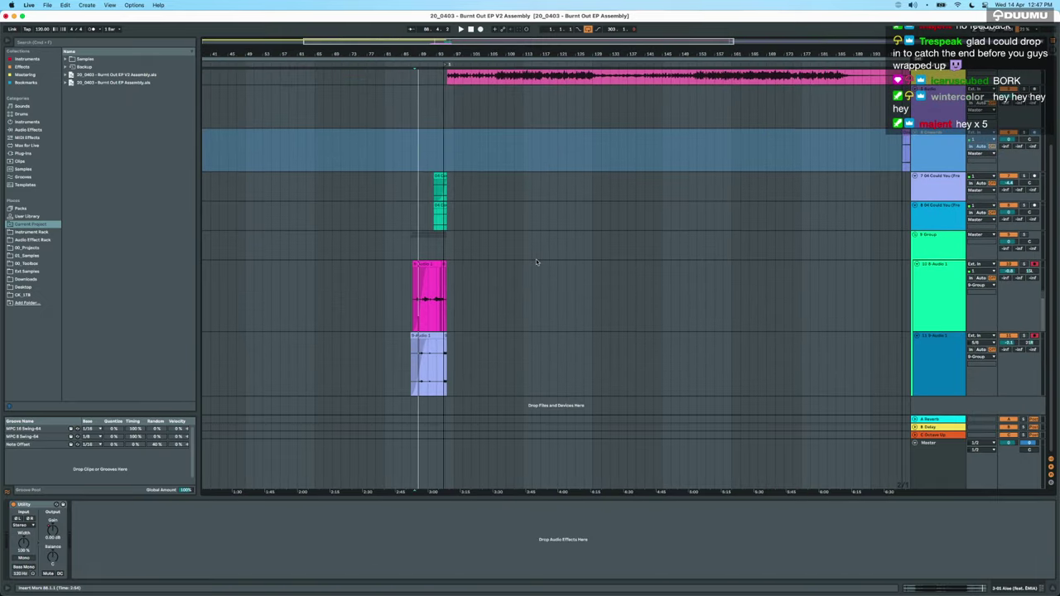
Switch to the Finder project folder and open the original 20_0403 - Burnt Out EP Assembly.als set.
right_click(536, 262)
click(487, 258)
key(ctrl+Up)
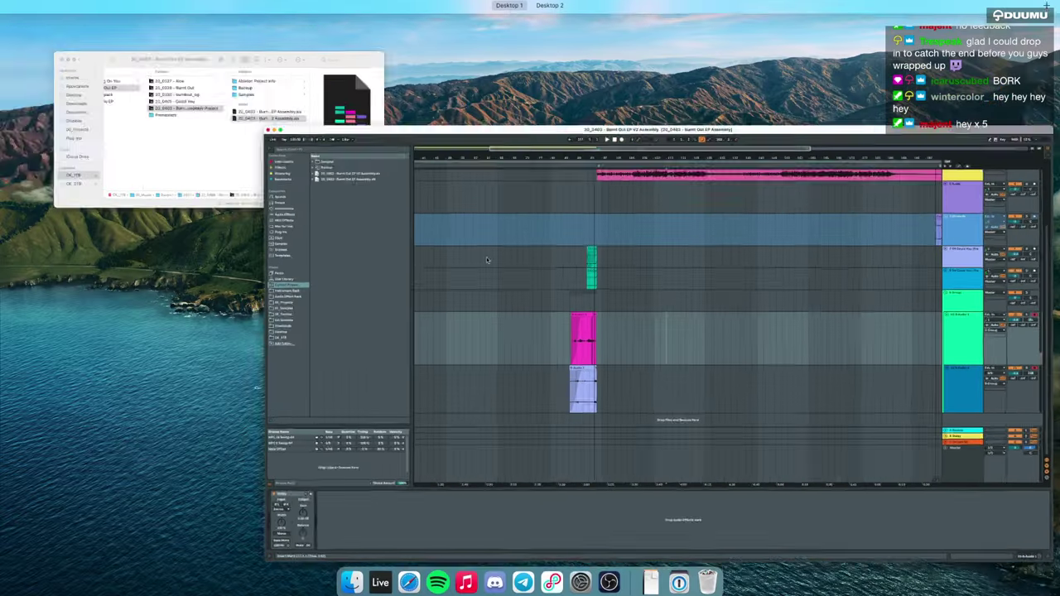
click(259, 142)
click(541, 222)
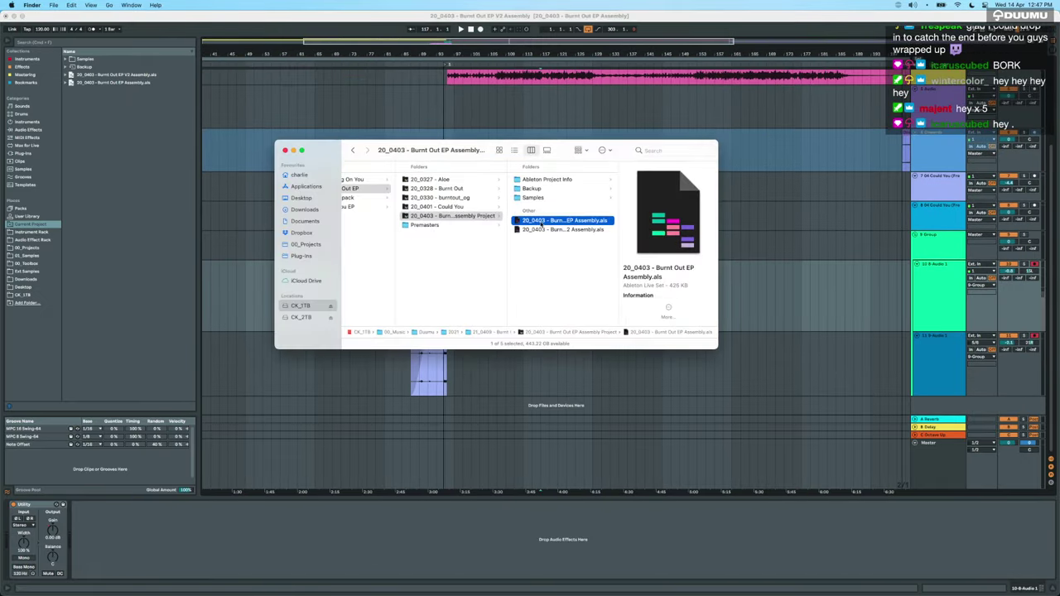
double_click(541, 221)
click(457, 323)
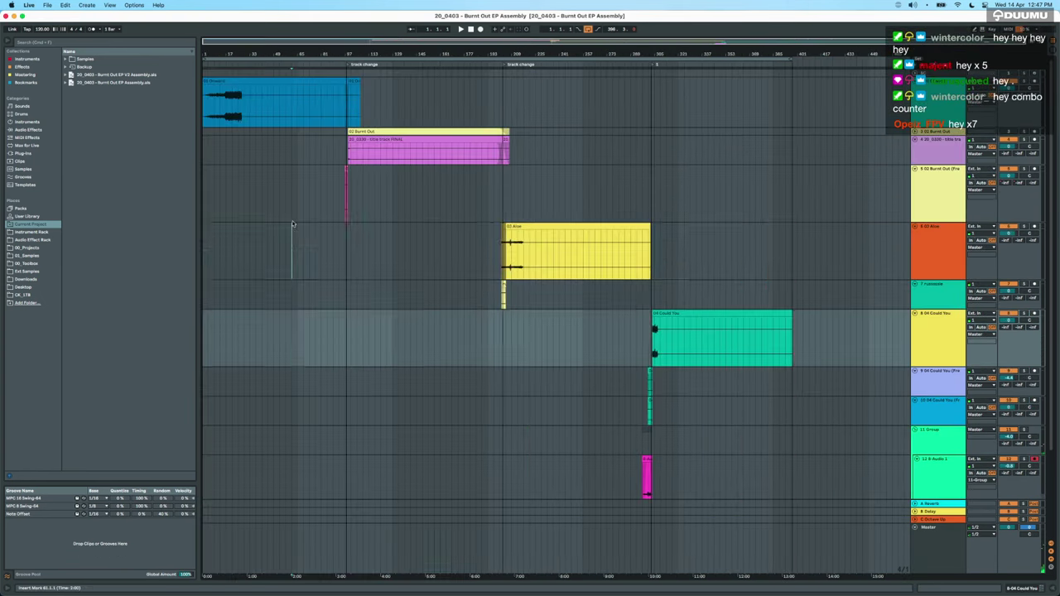
Place the insert marker at bar 61, in the 01 Onward clip, and then near the start of the Burnt Out clip.
click(292, 224)
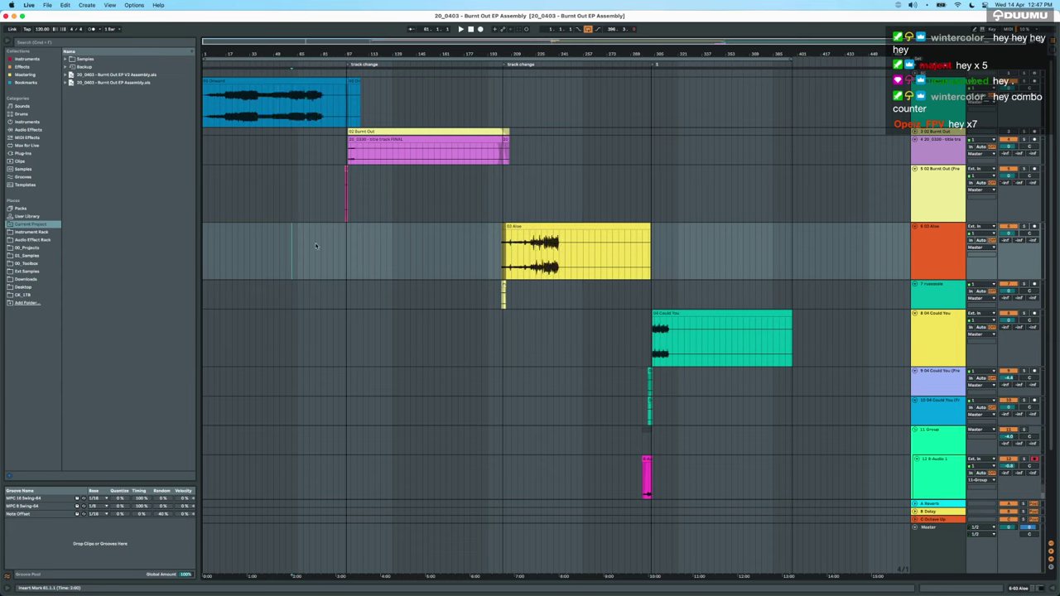
click(244, 126)
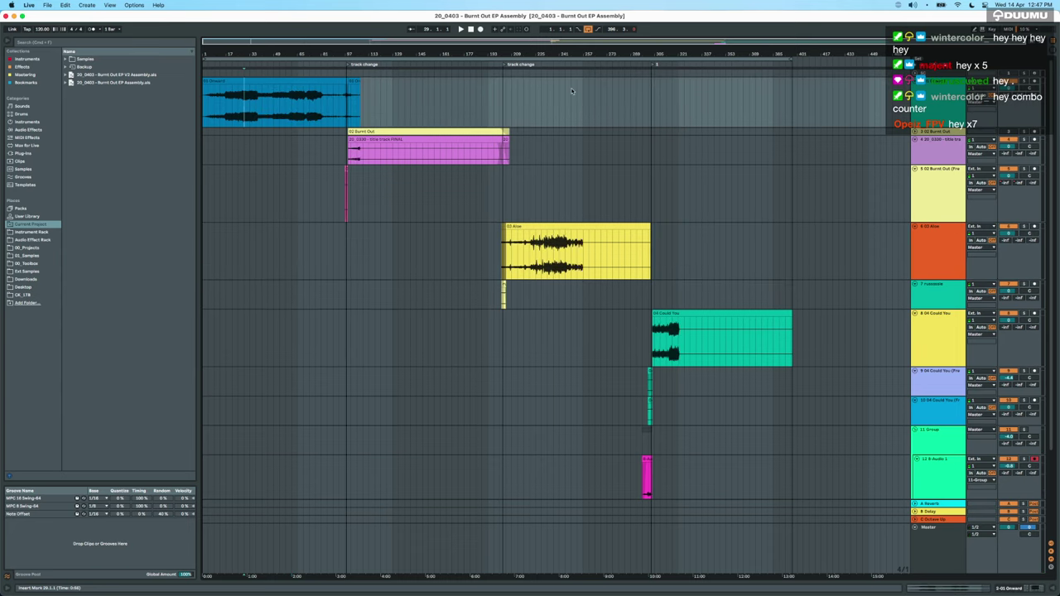
click(357, 157)
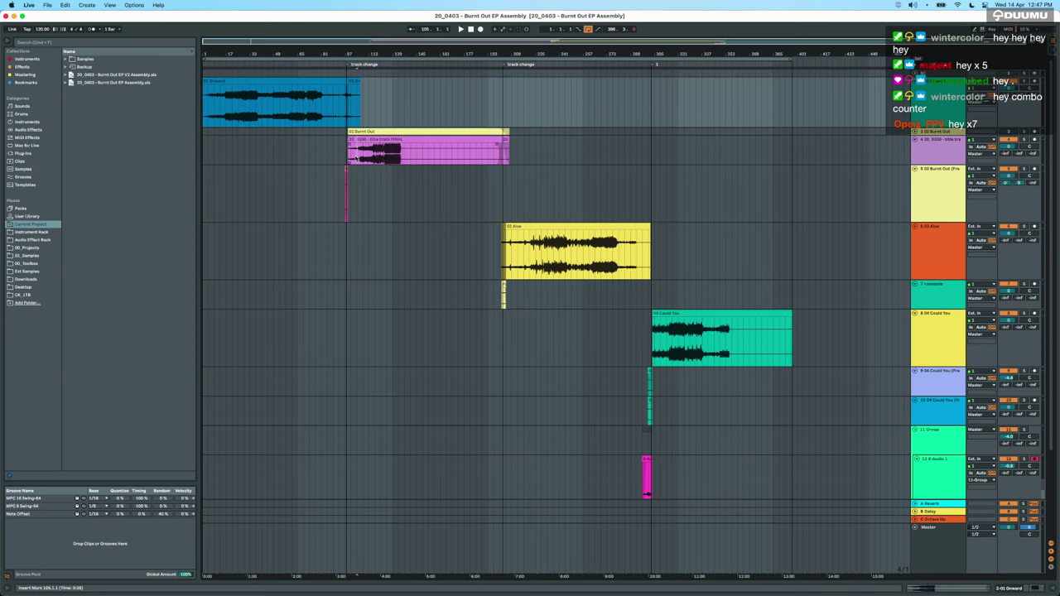
Review the song order by highlighting the spans of Burnt Out, 01 Onward, 03 Aloe and 04 Could You on their tracks.
drag(357, 157, 492, 154)
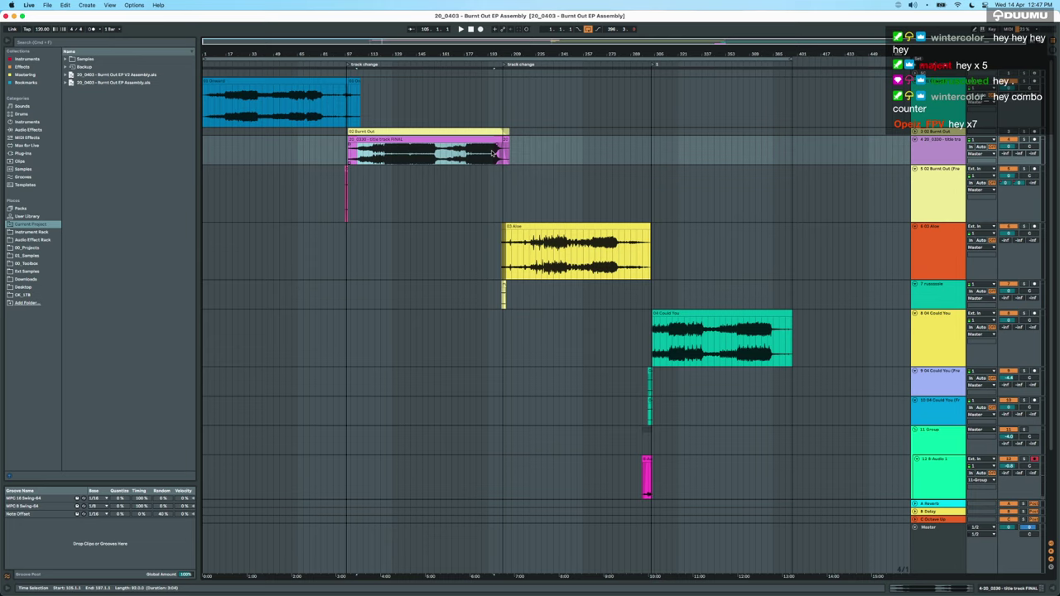
scroll(304, 157, up, 5)
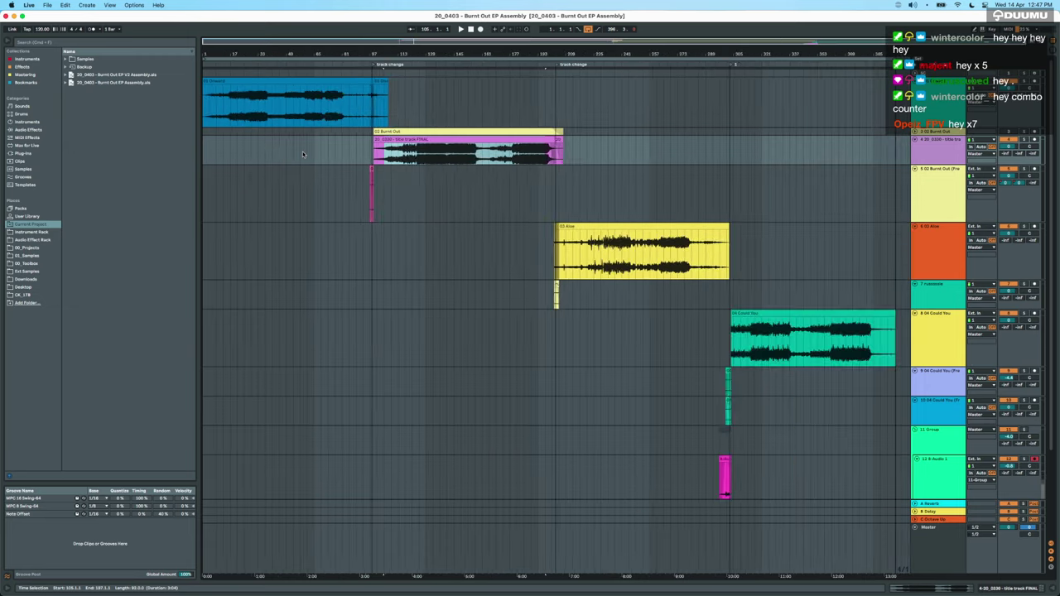
drag(341, 100, 43, 136)
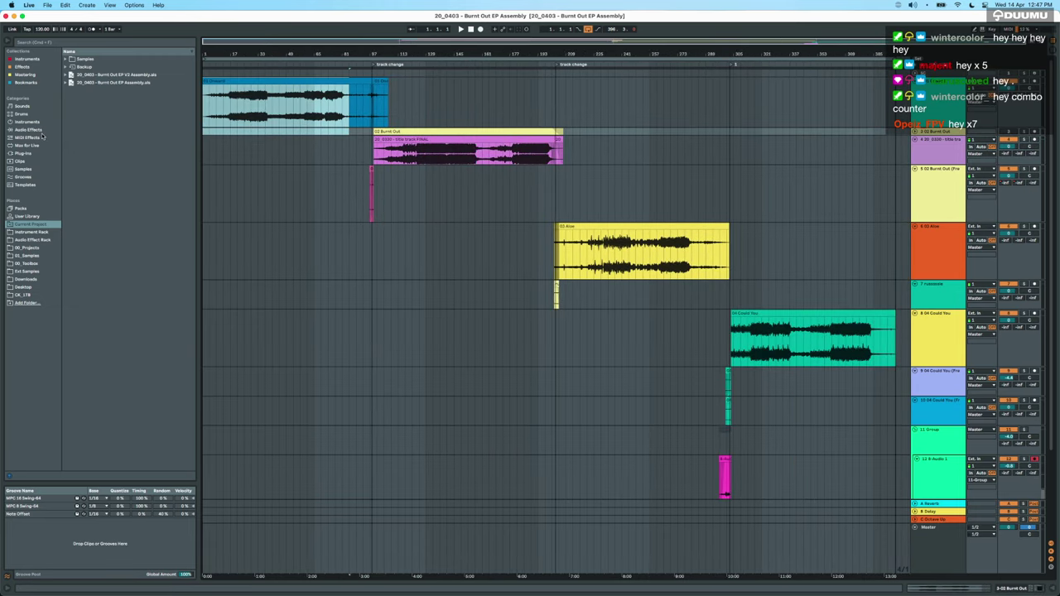
click(534, 149)
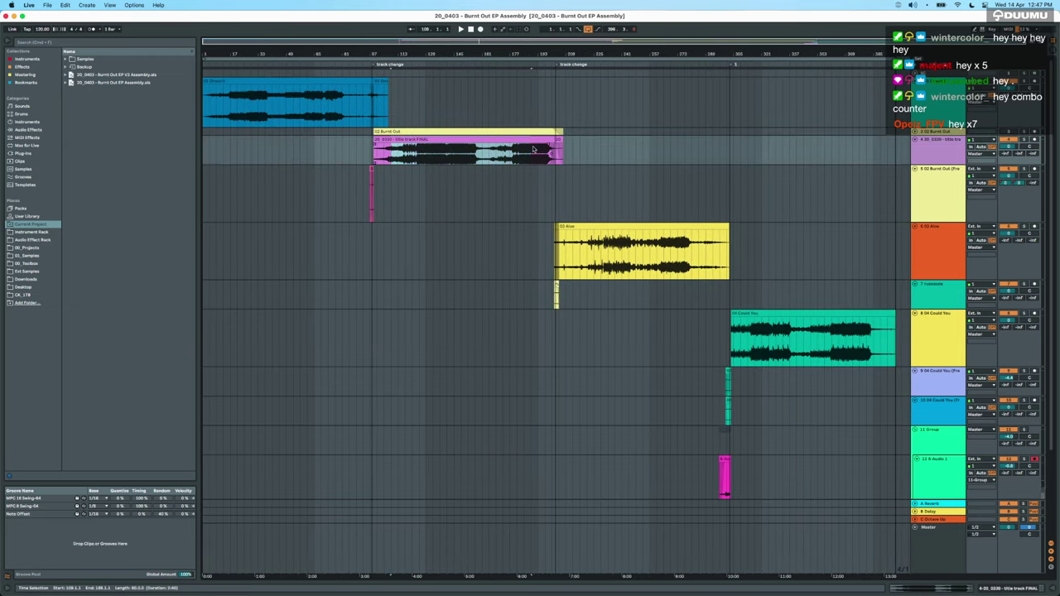
drag(560, 245, 743, 246)
drag(723, 323, 908, 326)
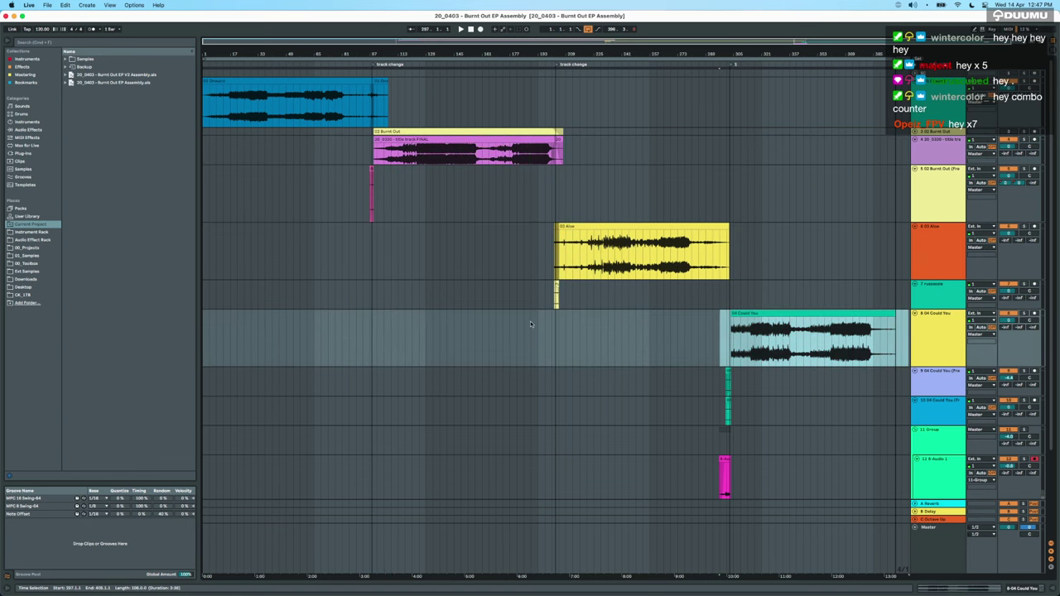
Examine the overlap where the end of Burnt Out crosses into the start of 03 Aloe.
scroll(530, 322, up, 5)
scroll(531, 320, right, 3)
scroll(532, 319, up, 2)
scroll(532, 319, down, 2)
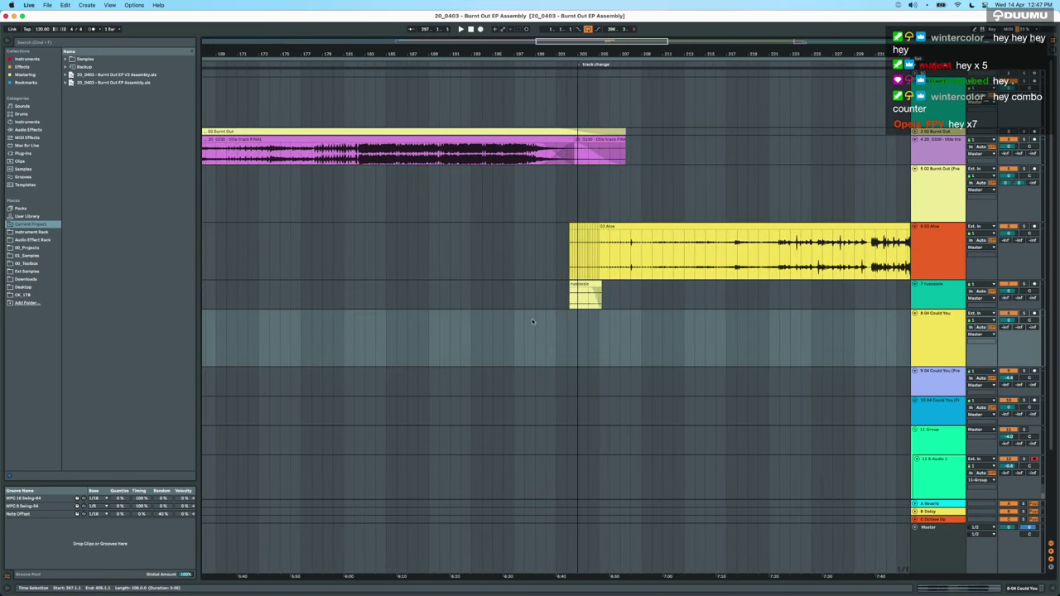
scroll(532, 321, left, 2)
scroll(624, 306, up, 4)
scroll(625, 307, down, 10)
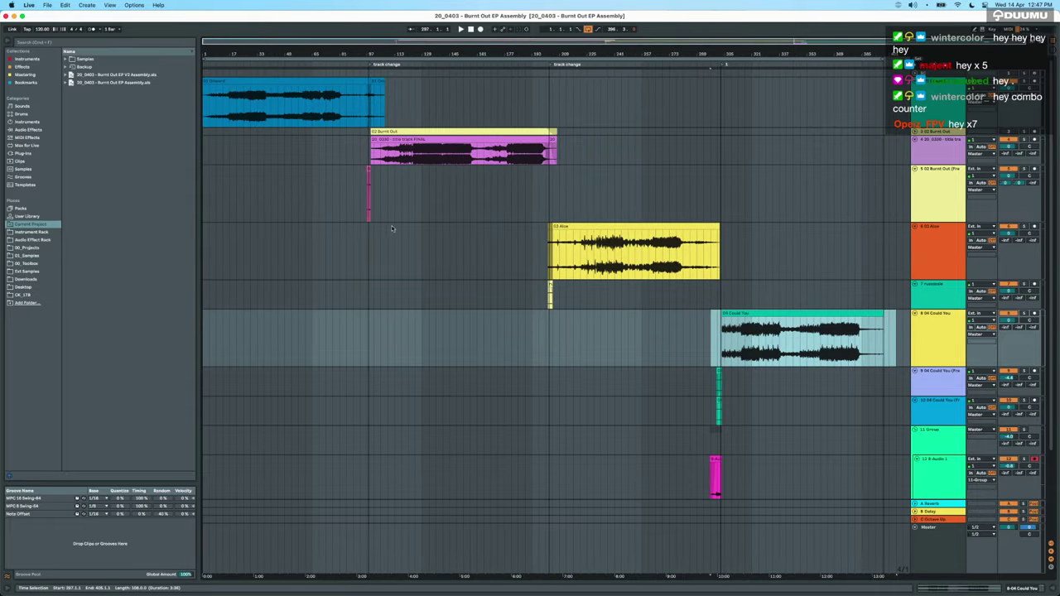
Play the end of 01 Onward from bar 66 and from bar 91 towards the Burnt Out transition.
scroll(392, 225, up, 5)
click(474, 214)
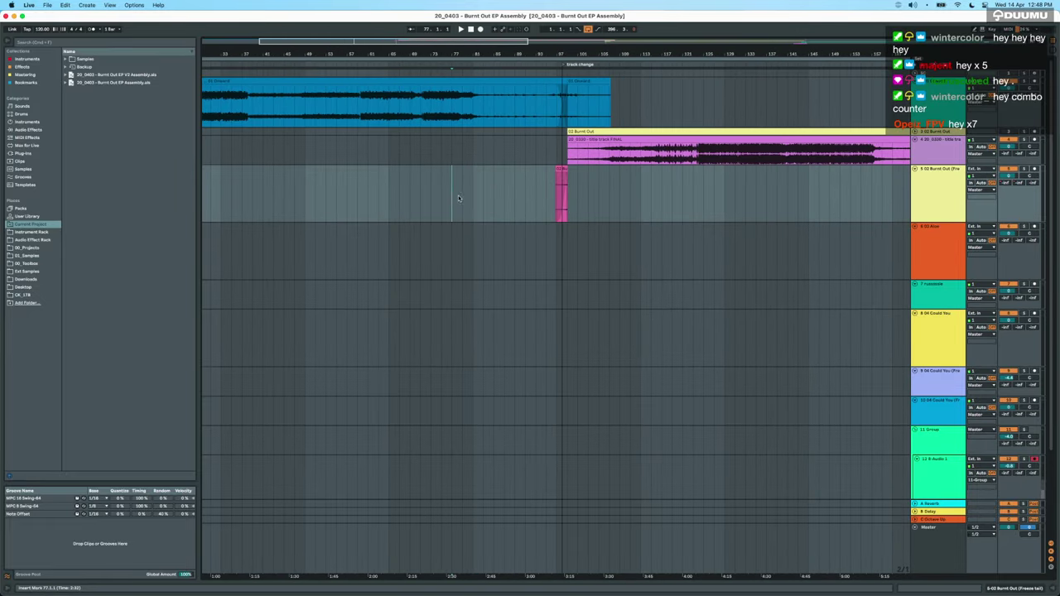
click(412, 199)
key(space)
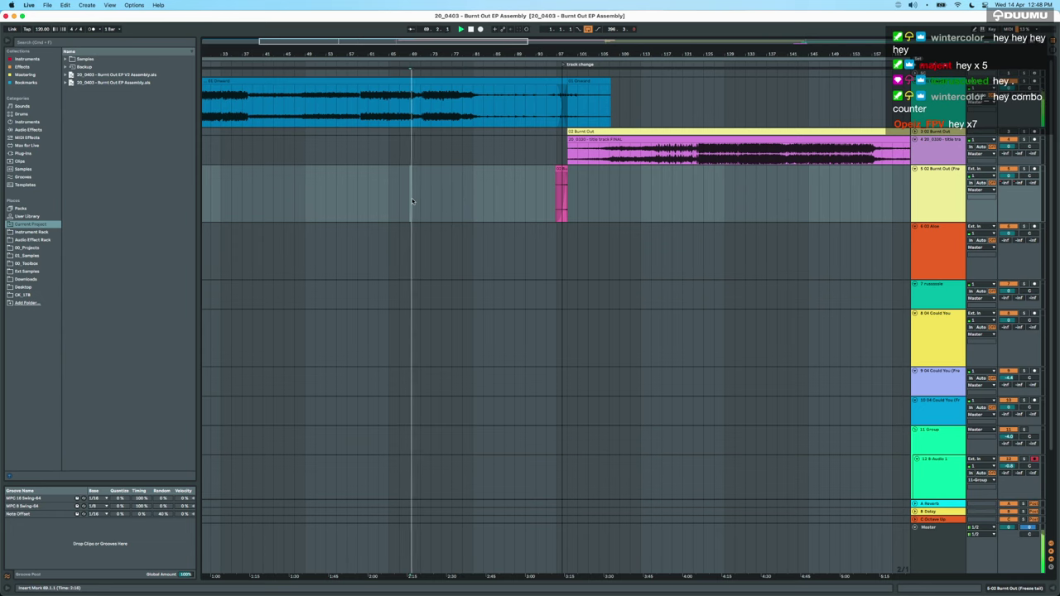
scroll(534, 187, up, 3)
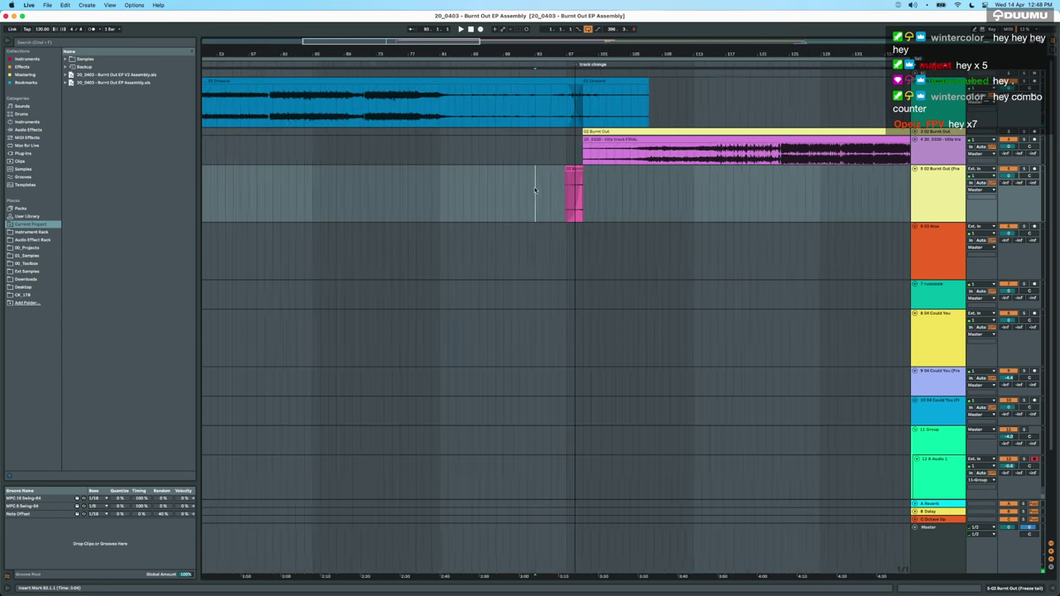
click(518, 192)
scroll(505, 193, right, 5)
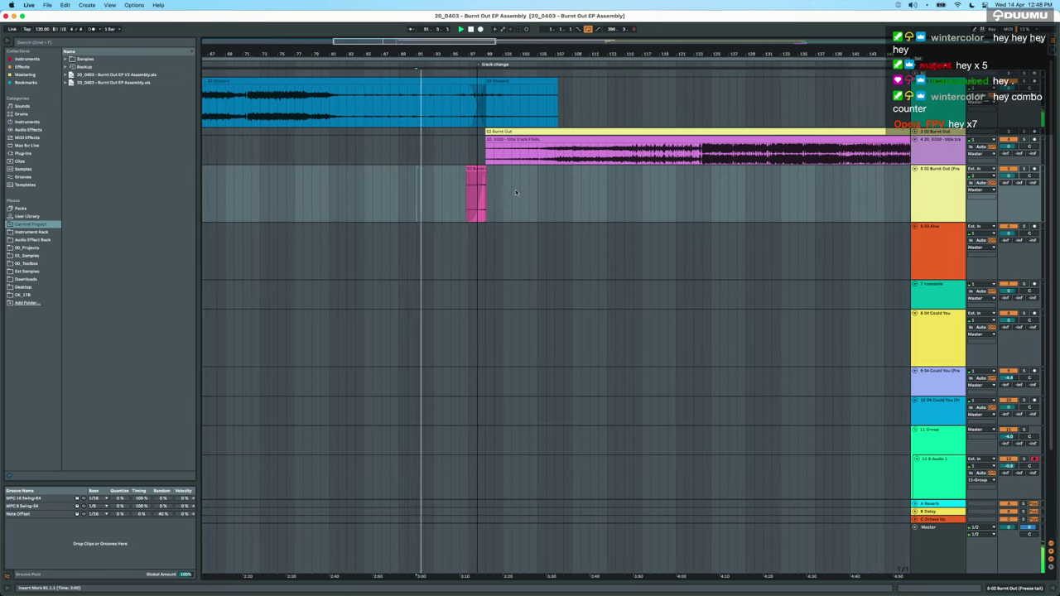
scroll(436, 197, up, 2)
scroll(439, 193, right, 4)
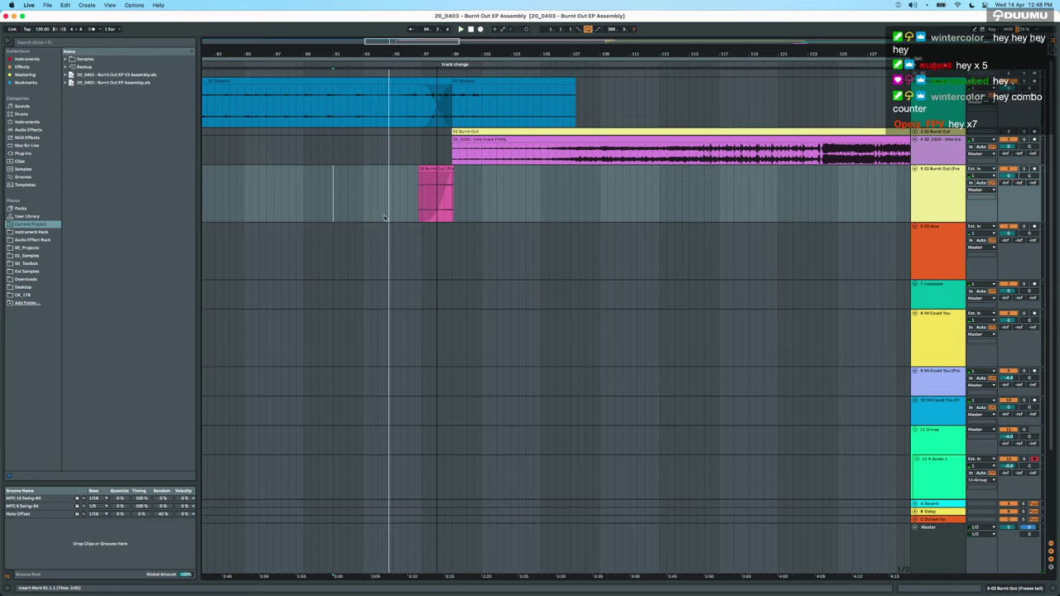
Play the crossfade from 01 Onward into Burnt Out from bar 94.3, including the freeze tail.
click(382, 217)
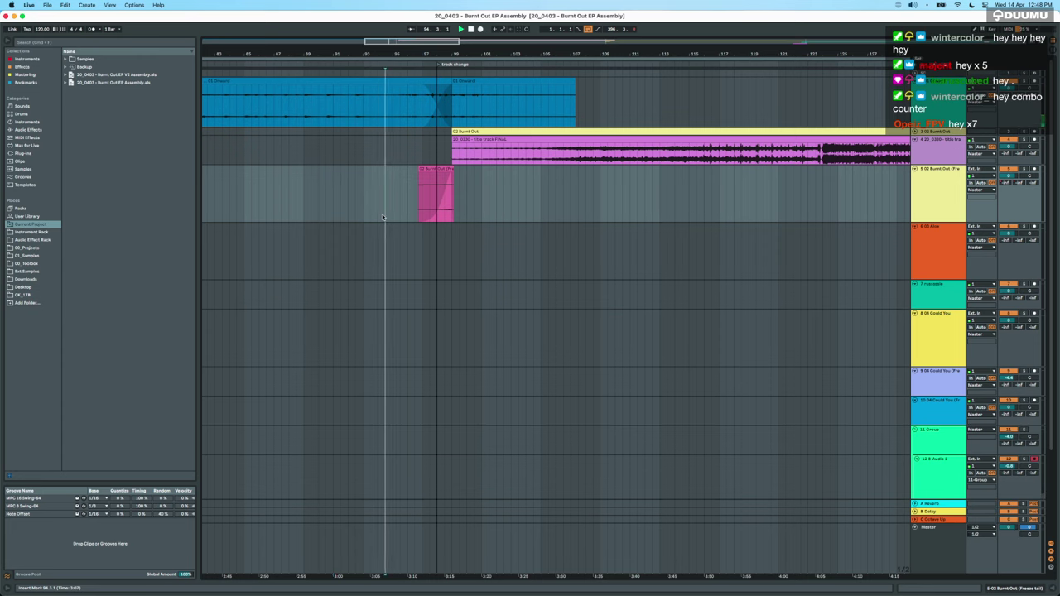
scroll(383, 217, right, 3)
scroll(382, 214, right, 3)
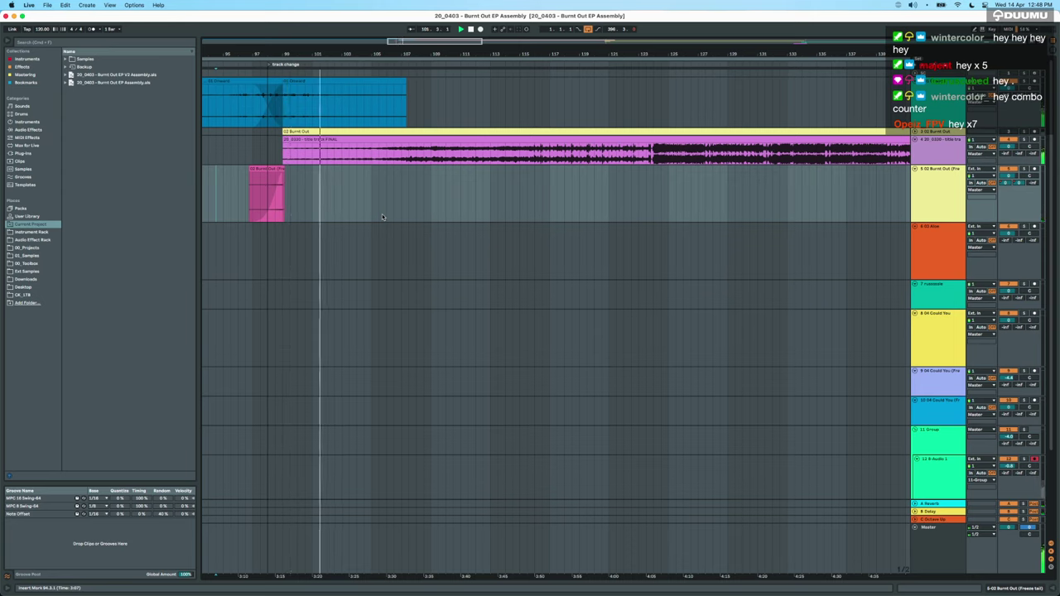
scroll(451, 222, down, 2)
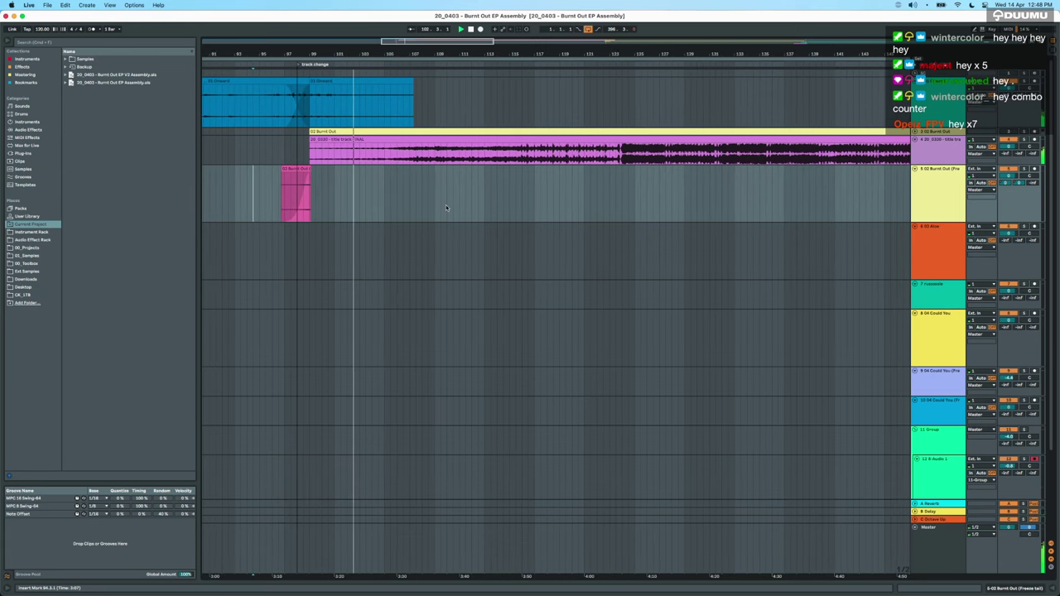
Skip ahead in Burnt Out and play it from bar 123, just before the louder section.
click(494, 194)
click(613, 198)
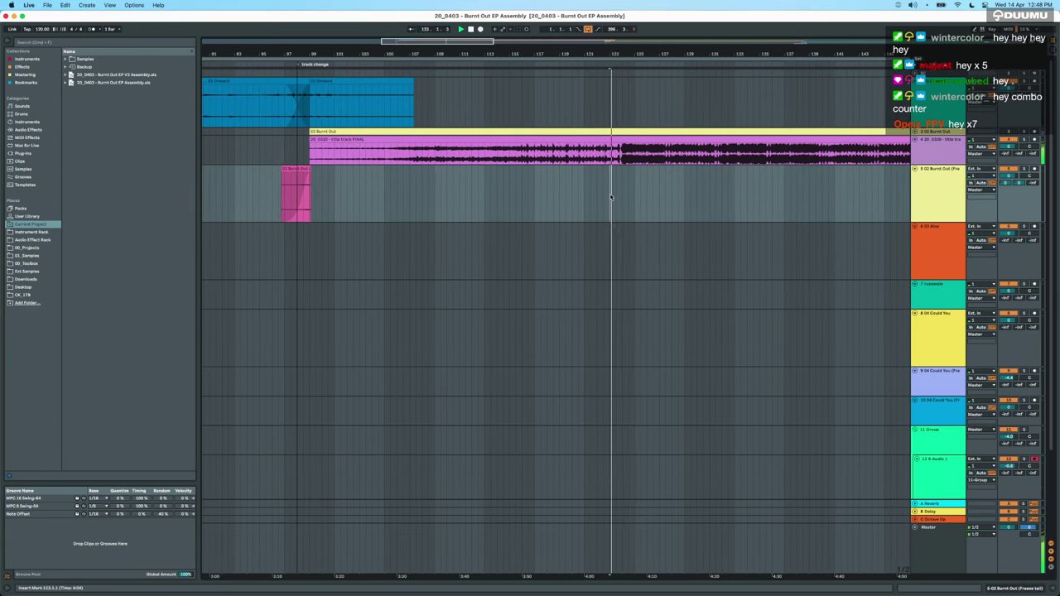
scroll(497, 204, right, 5)
scroll(492, 204, right, 2)
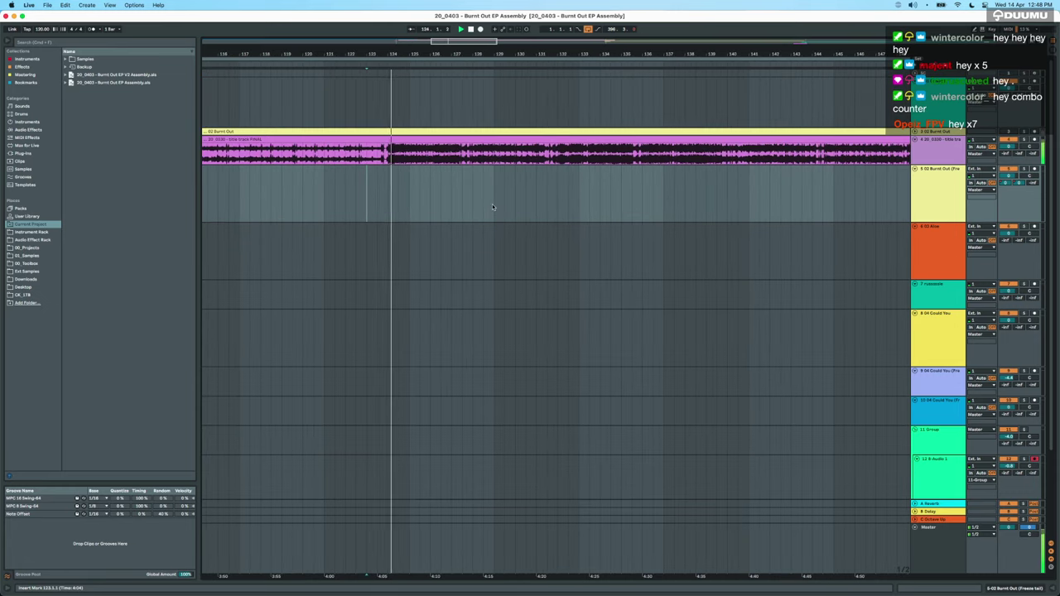
scroll(492, 204, down, 3)
scroll(492, 204, right, 3)
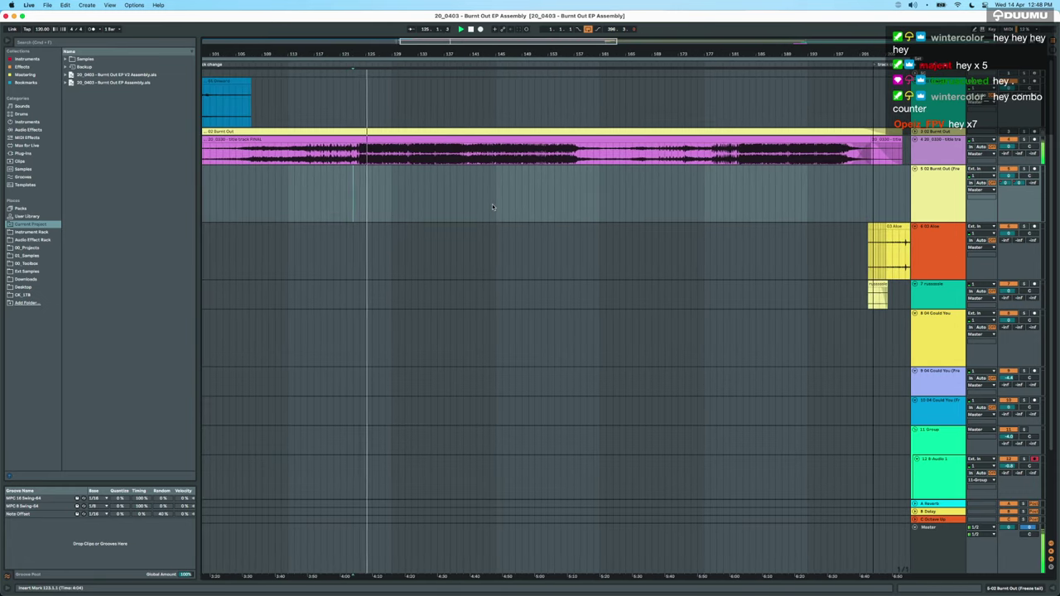
scroll(492, 207, down, 2)
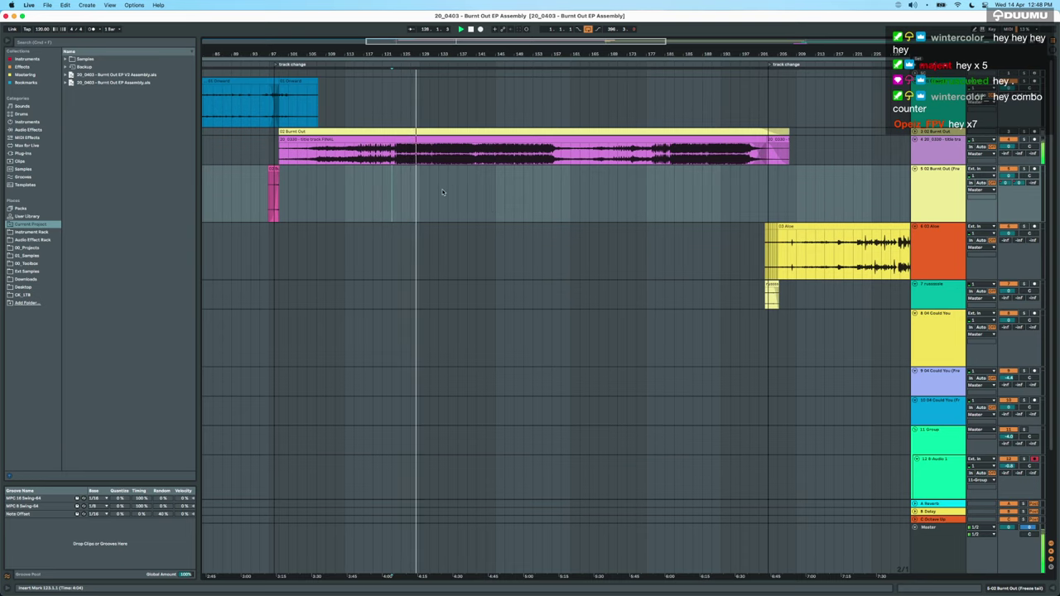
Play the transition from Burnt Out into 03 Aloe from bar 196.3 and follow the overlapping clips.
scroll(497, 191, right, 4)
scroll(588, 189, up, 5)
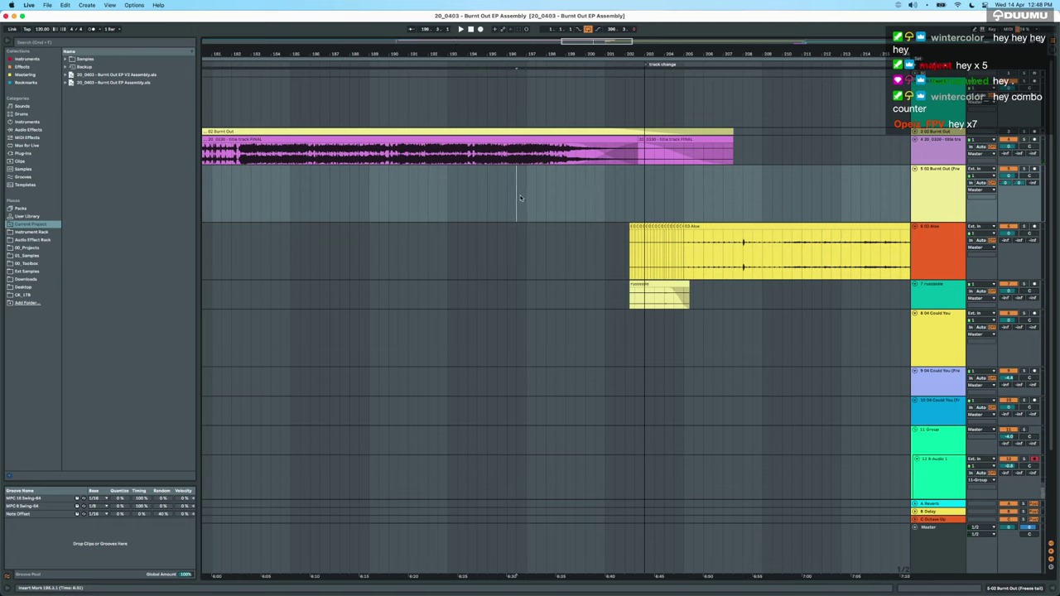
key(space)
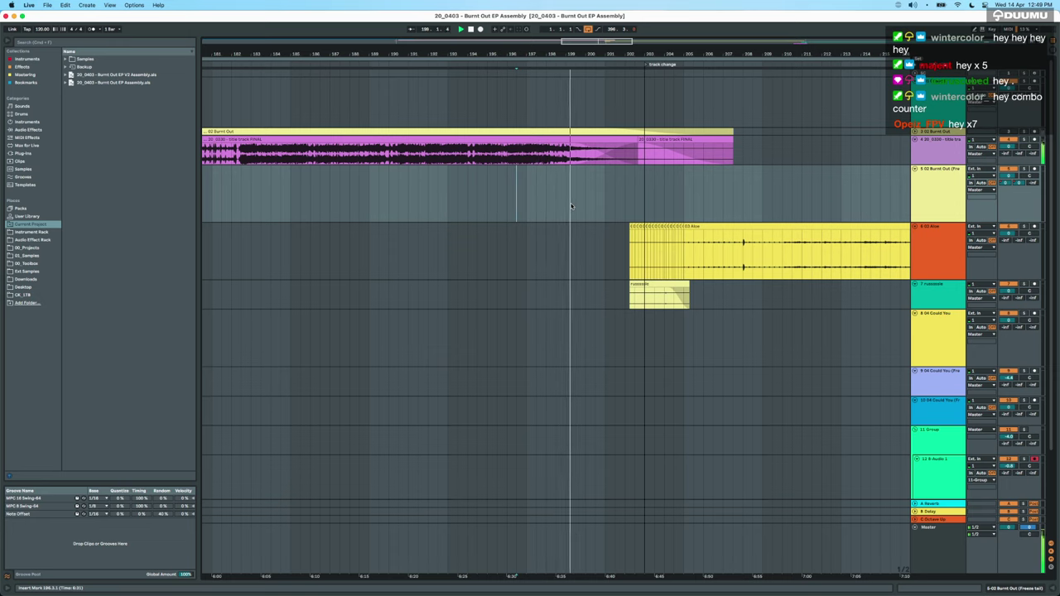
scroll(658, 242, up, 5)
scroll(662, 243, right, 2)
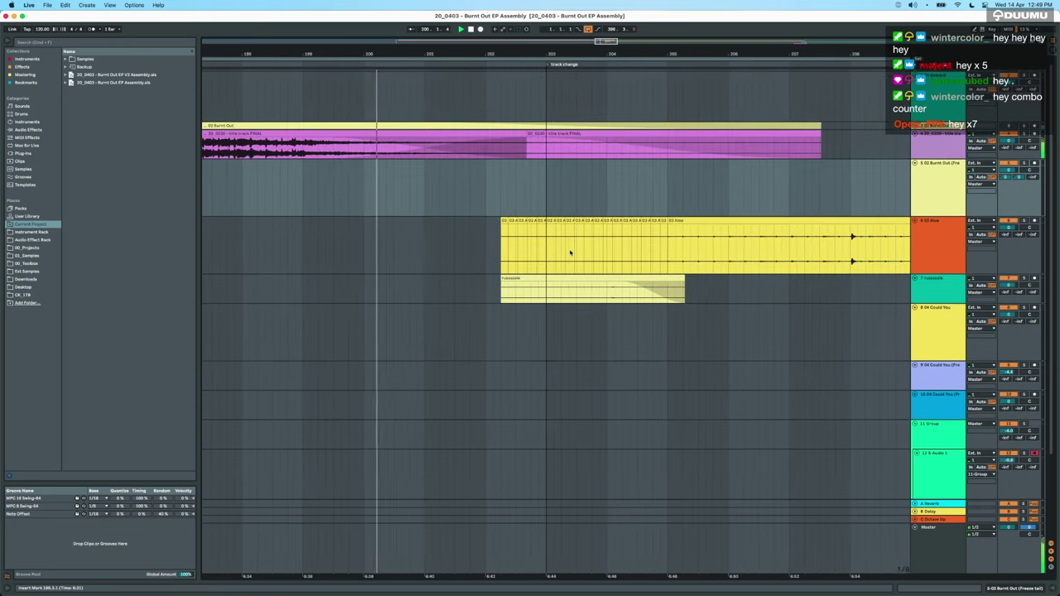
scroll(570, 253, right, 3)
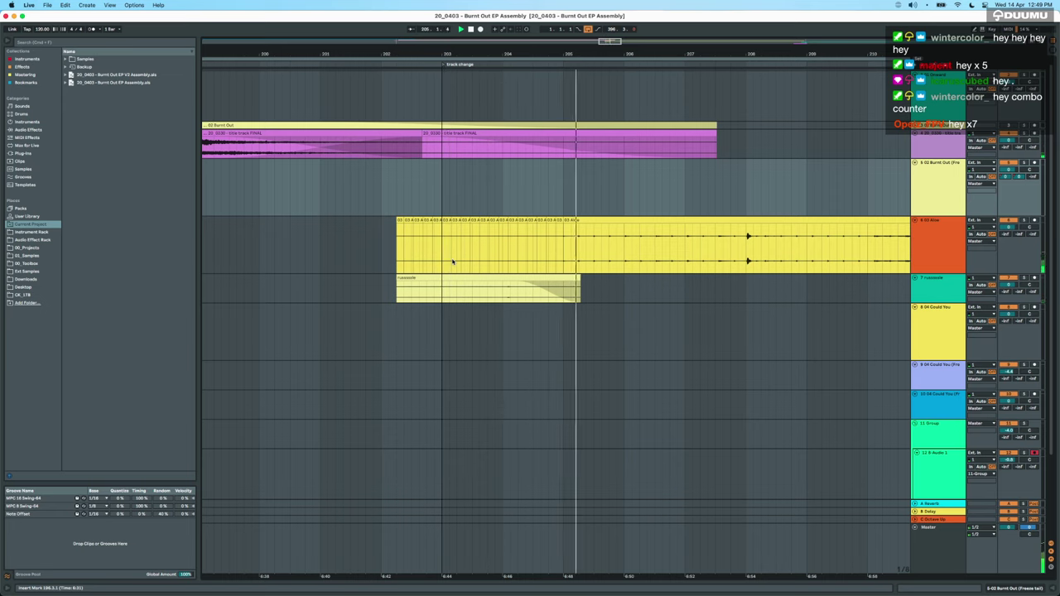
scroll(452, 261, right, 3)
scroll(452, 261, down, 5)
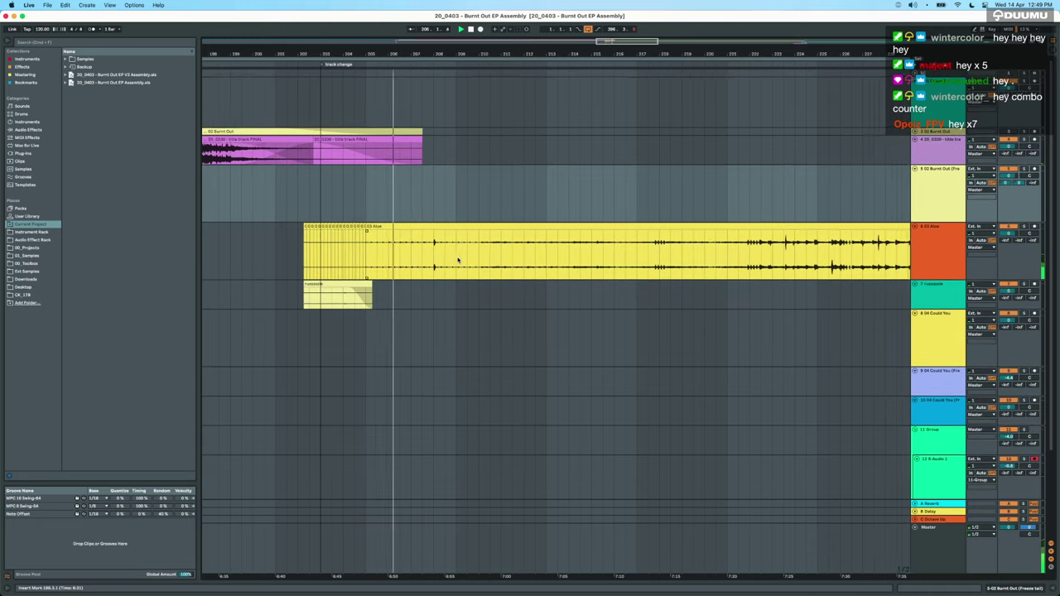
Stop playback and examine the Aloe to Could You transition, highlighting bars 295 to 307 on the Could You track.
scroll(458, 261, down, 3)
scroll(458, 261, right, 10)
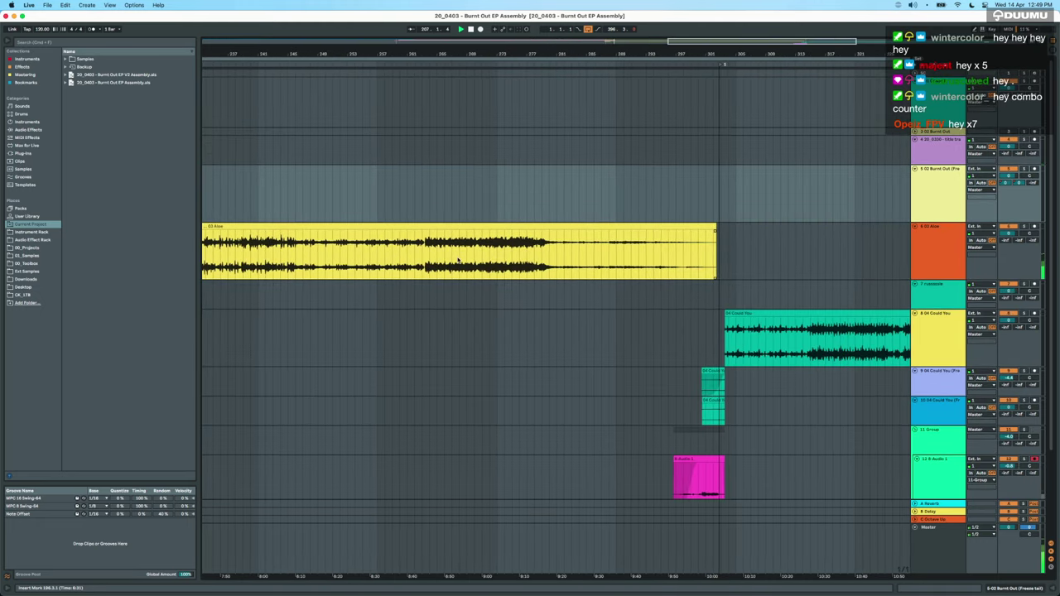
scroll(458, 261, down, 3)
scroll(457, 262, right, 5)
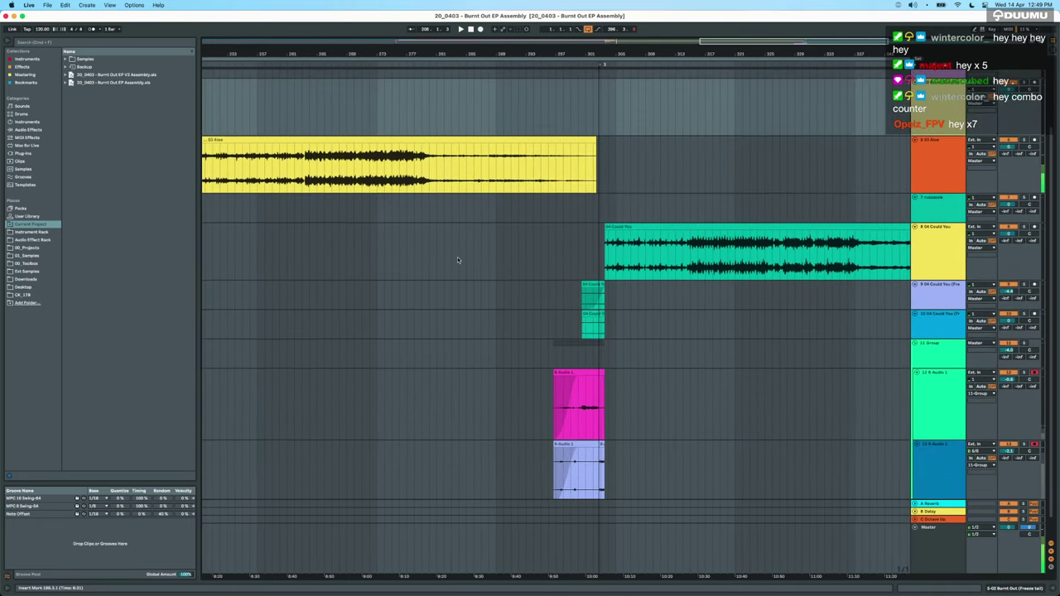
drag(541, 248, 631, 254)
scroll(631, 254, right, 5)
scroll(631, 255, down, 1)
scroll(631, 255, down, 4)
scroll(611, 303, up, 1)
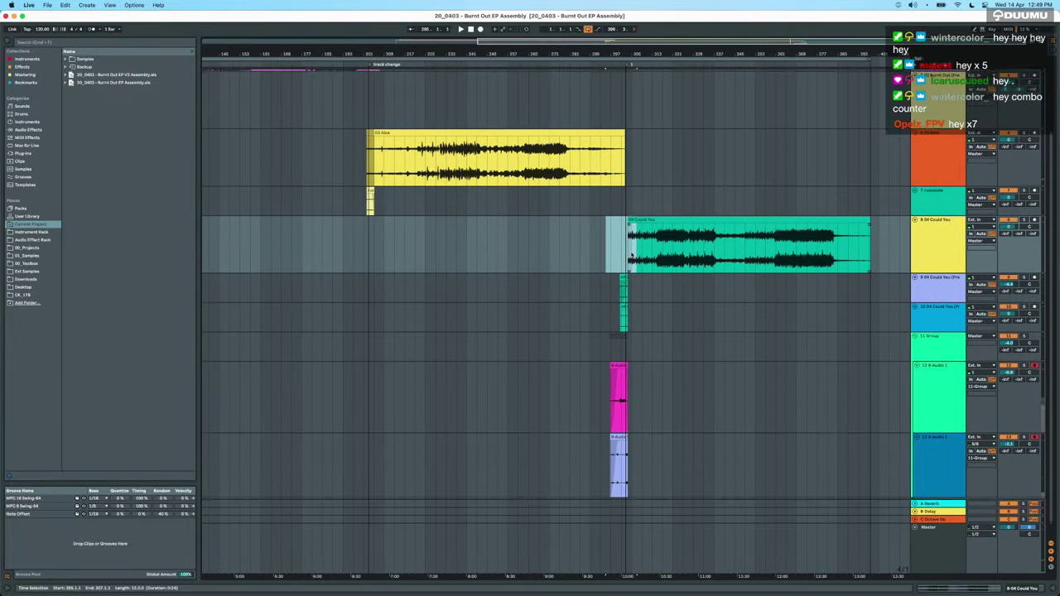
scroll(611, 303, up, 2)
scroll(612, 303, down, 3)
scroll(612, 303, up, 3)
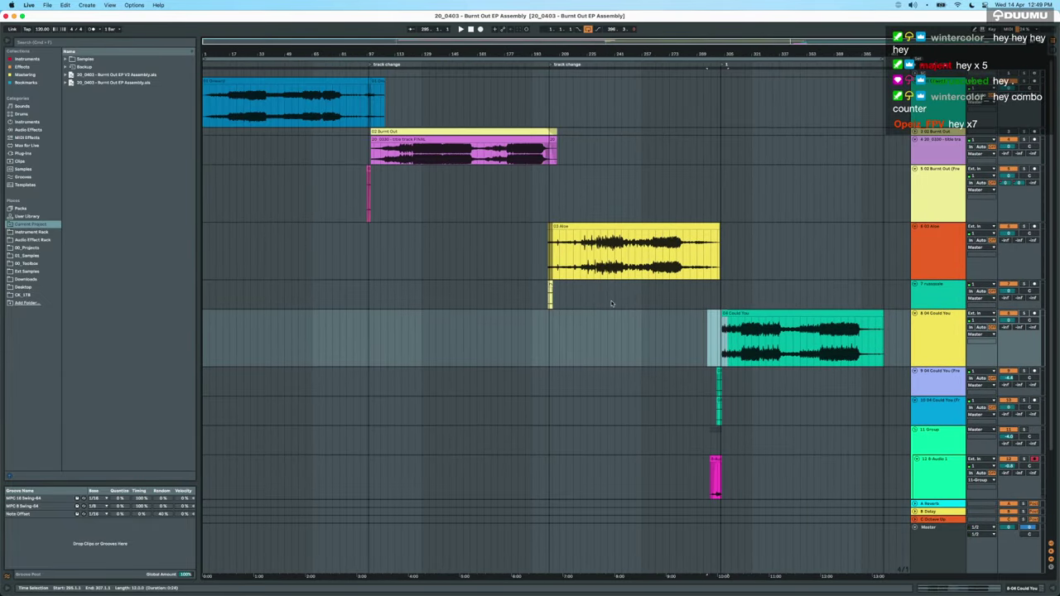
Try moving the 01 Onward clip to the end of the arrangement, then undo the move.
drag(628, 157, 292, 158)
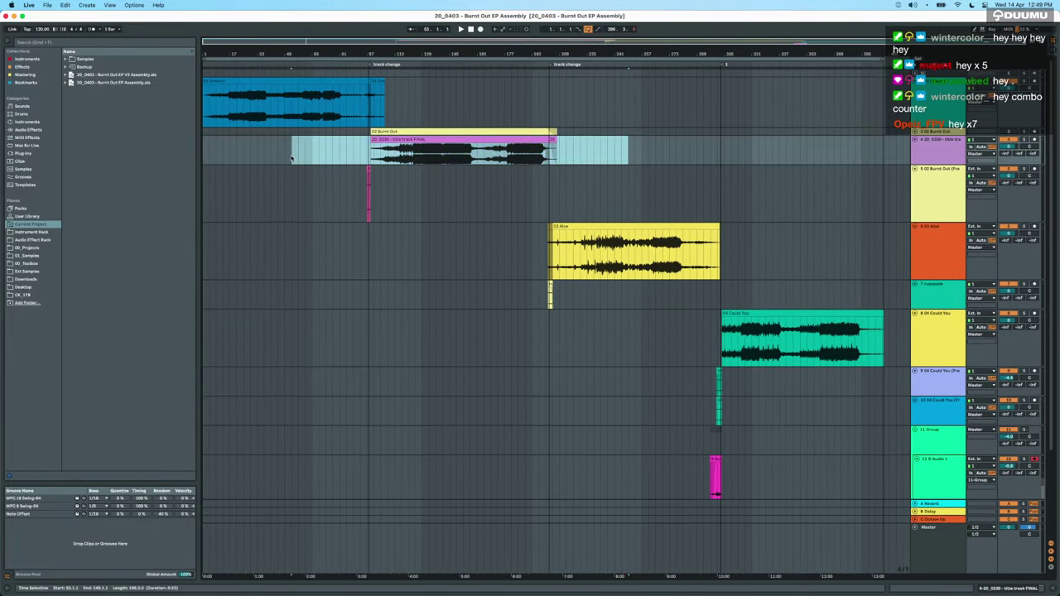
drag(463, 115, 991, 85)
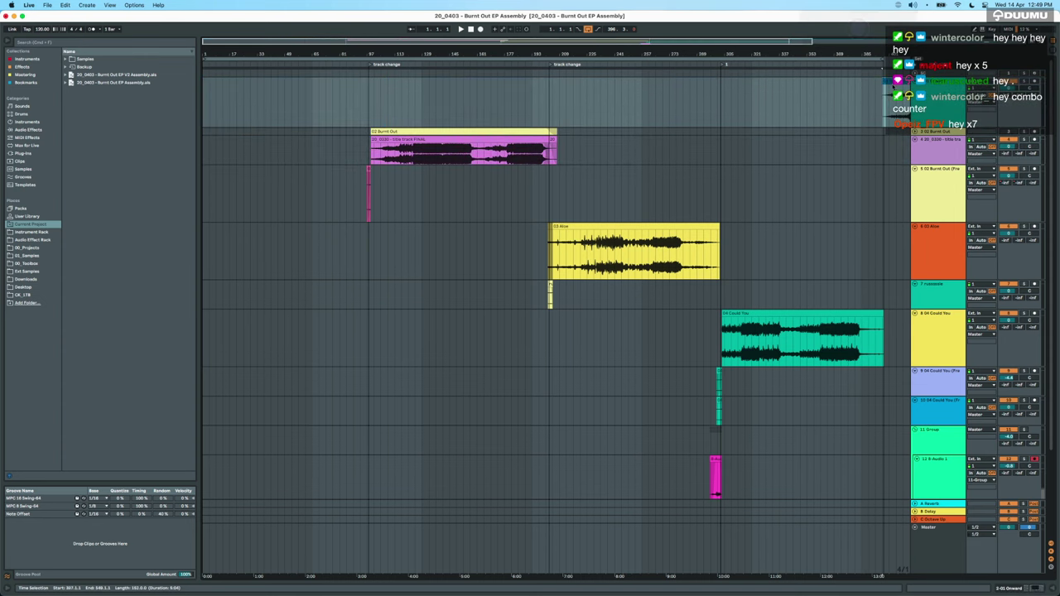
key(super+z)
click(682, 133)
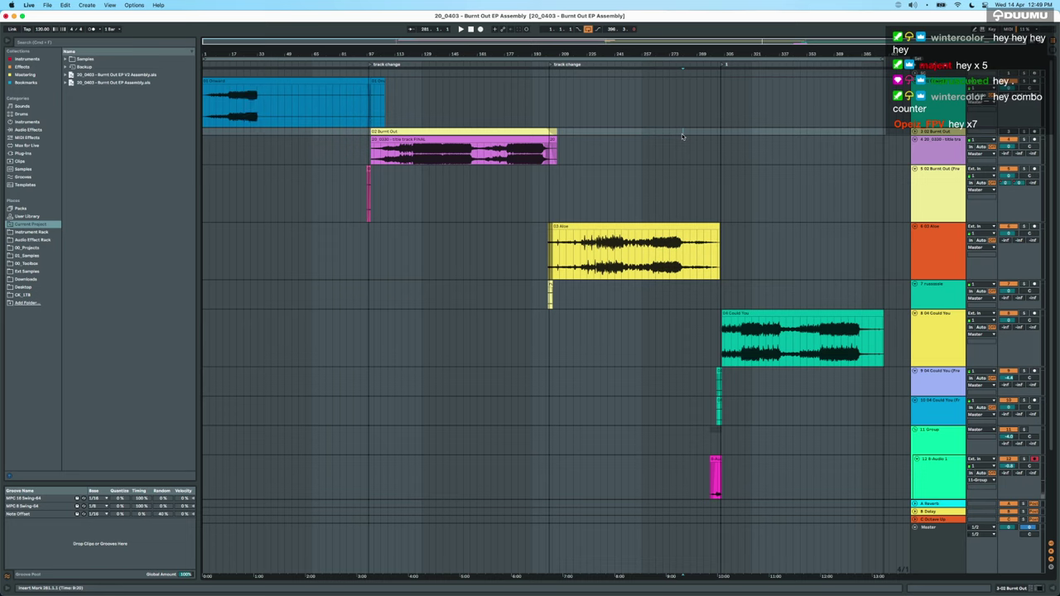
Switch to Finder and open the 20_0403 - Burnt Out EP V2 Assembly set, discarding the changes to the original Assembly set.
scroll(593, 202, up, 4)
scroll(592, 201, down, 4)
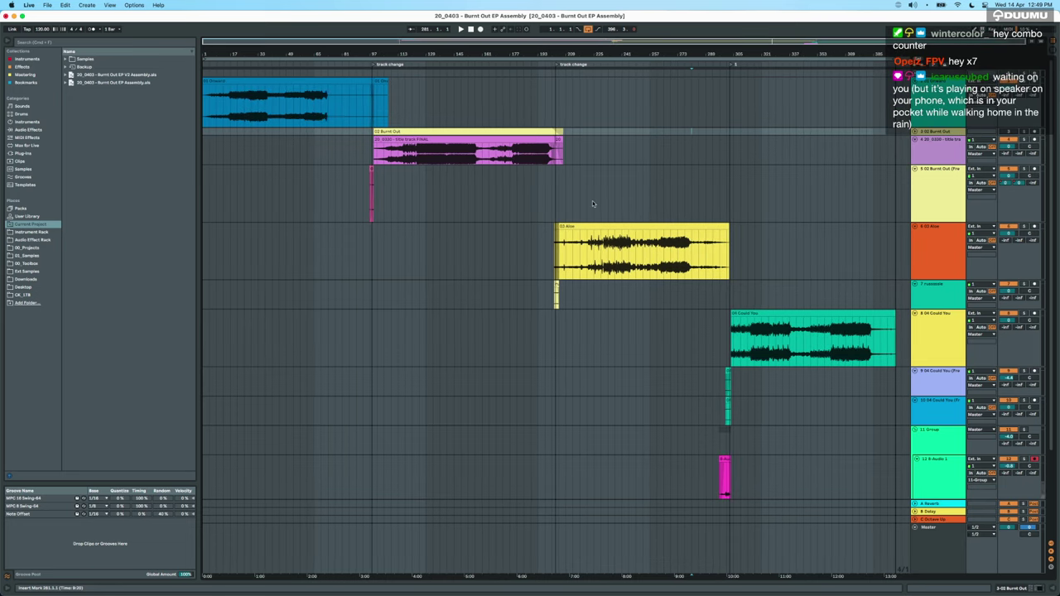
key(ctrl+Up)
click(207, 112)
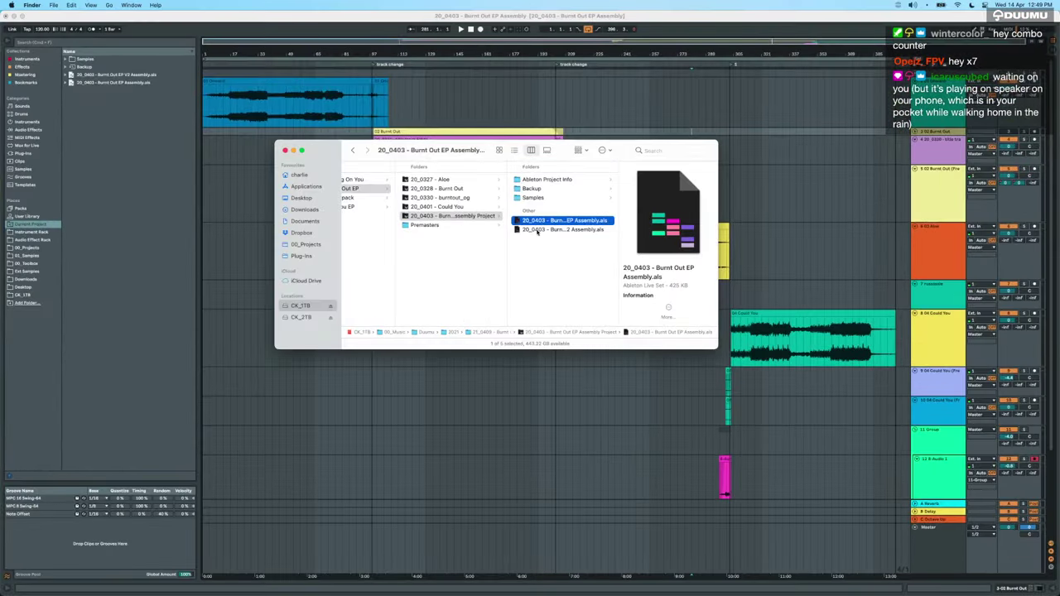
click(479, 219)
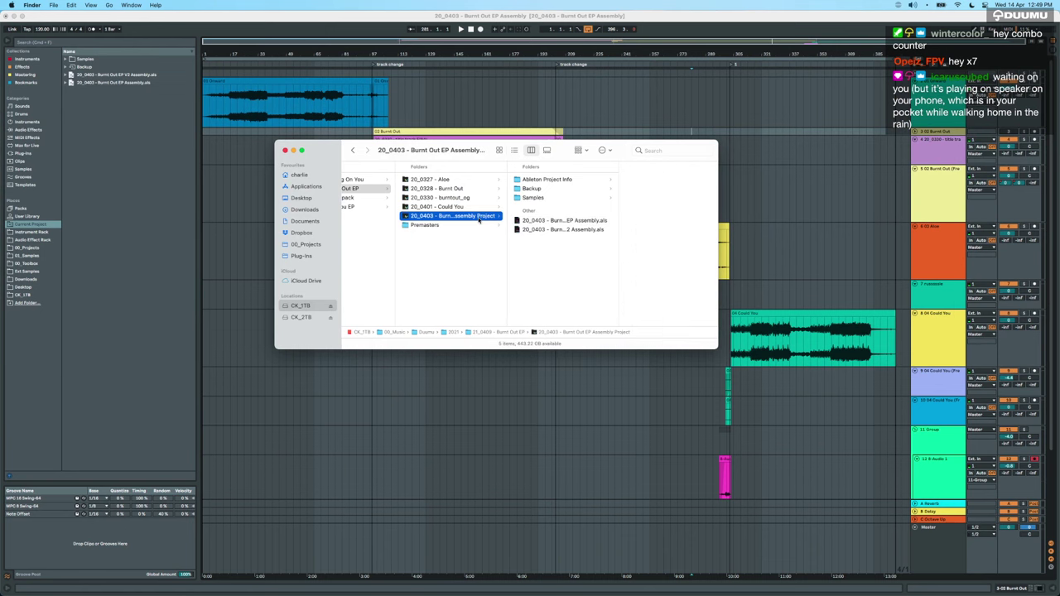
double_click(543, 229)
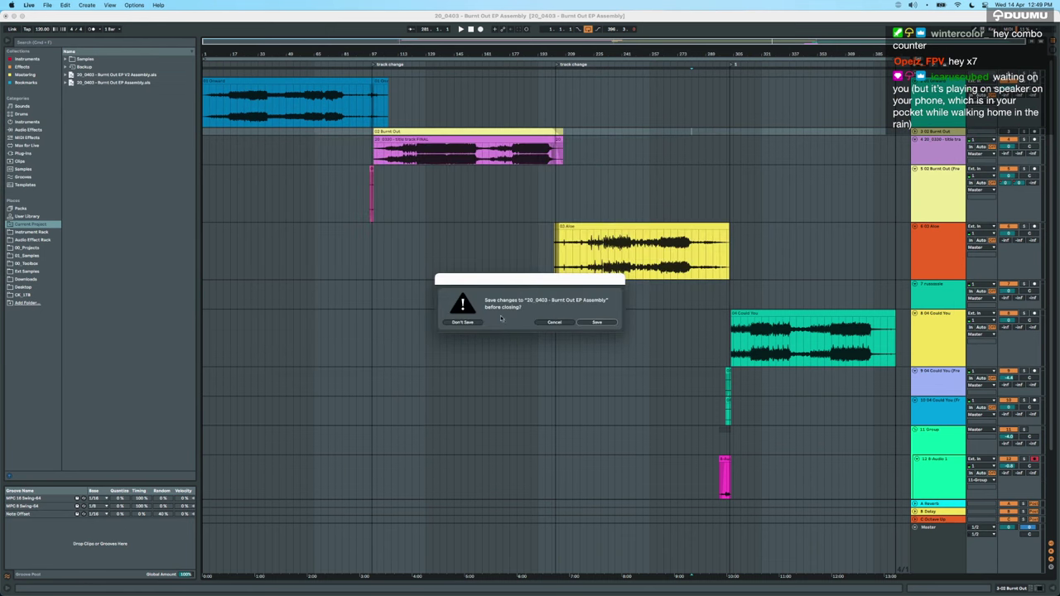
click(557, 323)
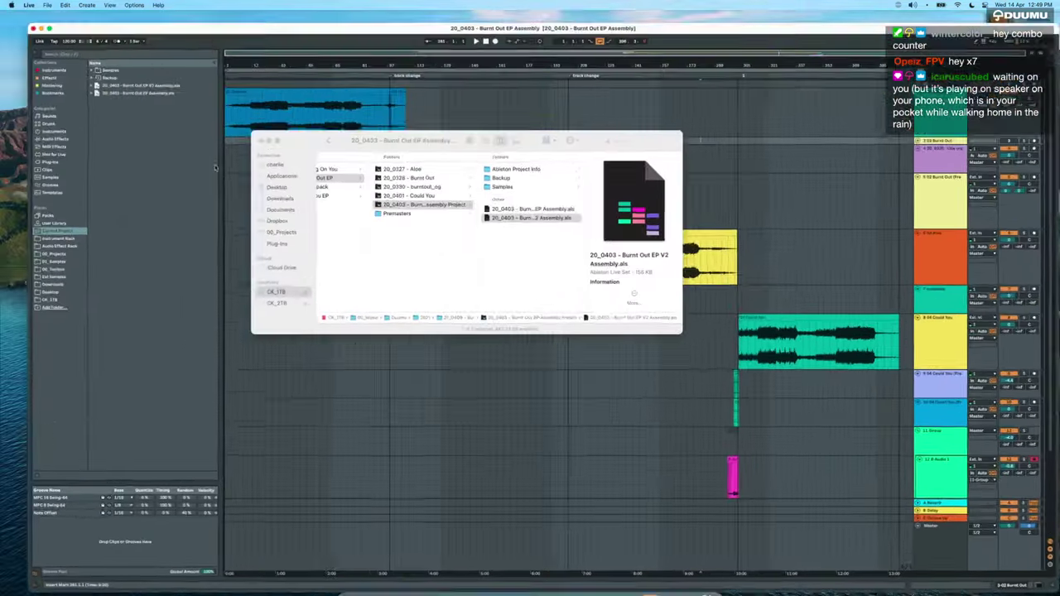
click(573, 229)
double_click(566, 231)
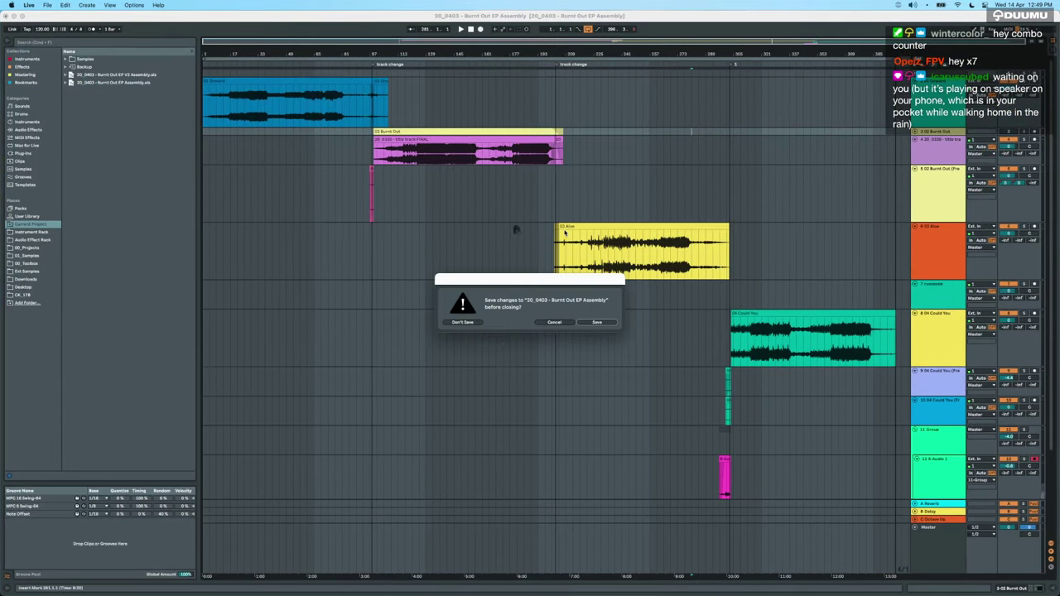
click(466, 324)
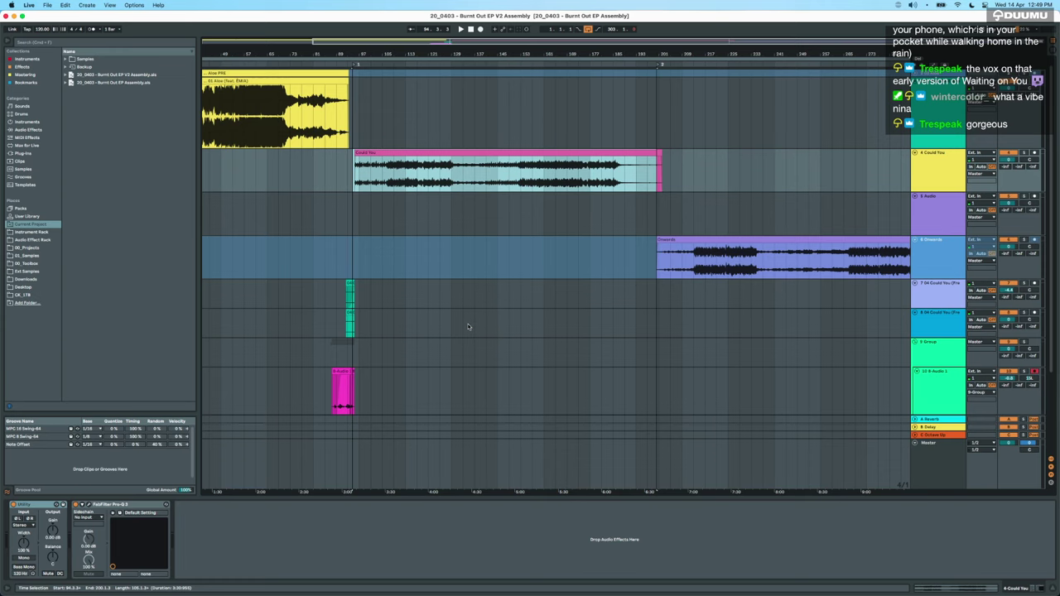
Switch to Finder and look through the song project folders inside 21_0409 - Burnt Out EP, including 20_0401 - Could You and 20_0328 - Burnt Out.
key(ctrl+Up)
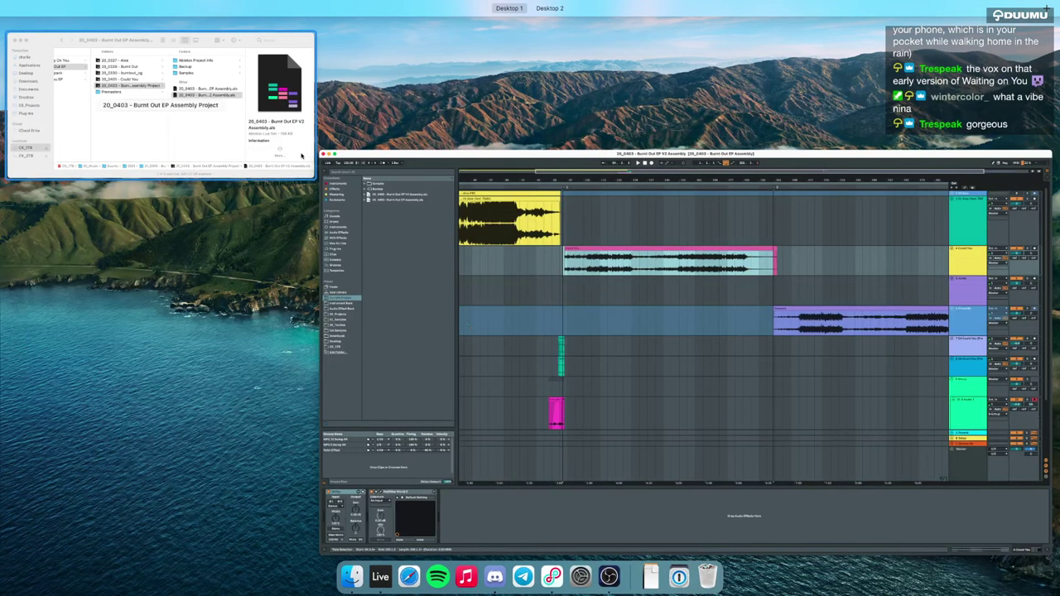
click(297, 154)
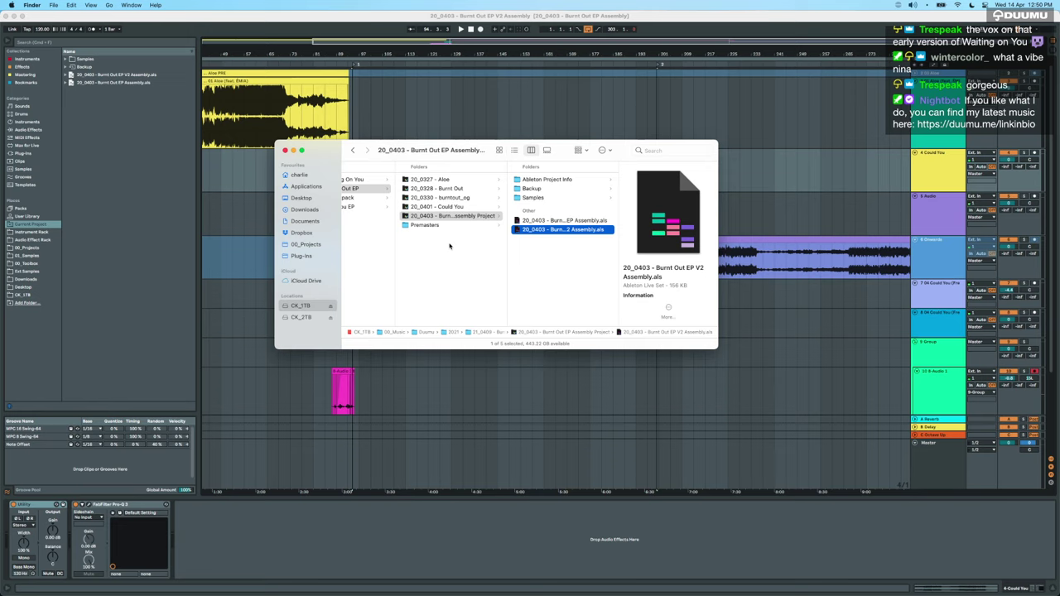
key(Left)
key(Left)
key(Right)
key(Down)
key(Down)
key(Down)
key(Down)
key(Up)
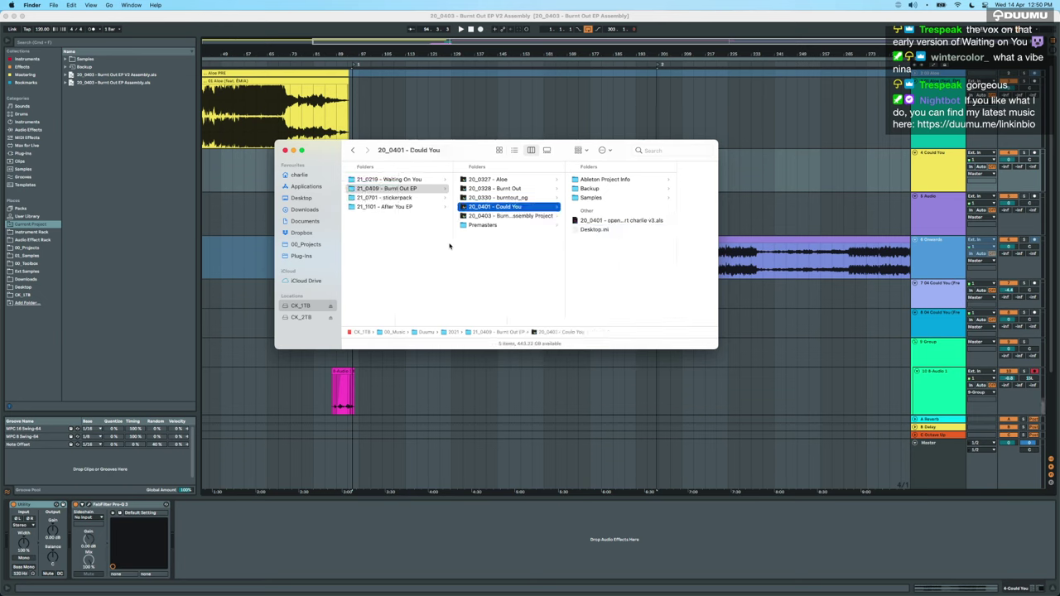
key(Up)
key(Up)
key(Up)
key(Down)
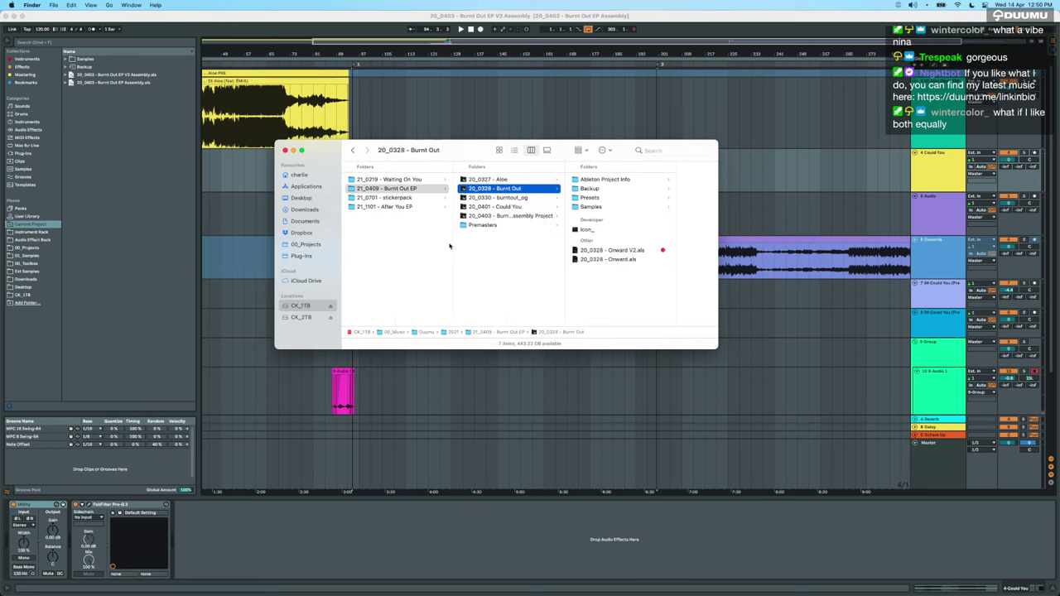
key(Down)
Go back up the folder hierarchy from the Burnt Out EP projects to the 00_Music folder on CK_1TB.
key(Left)
key(Left)
key(Left)
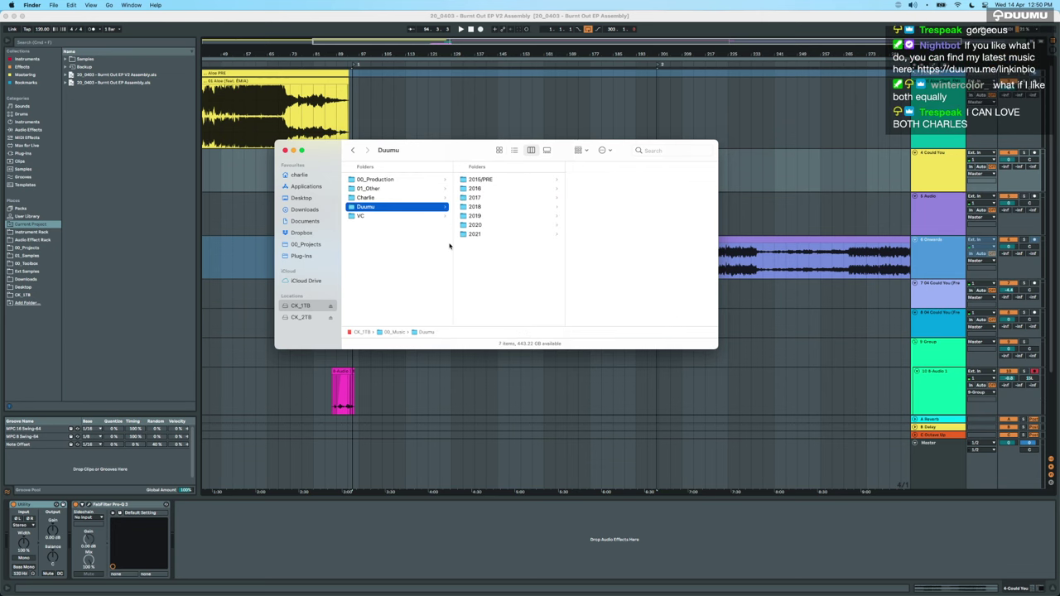
key(Left)
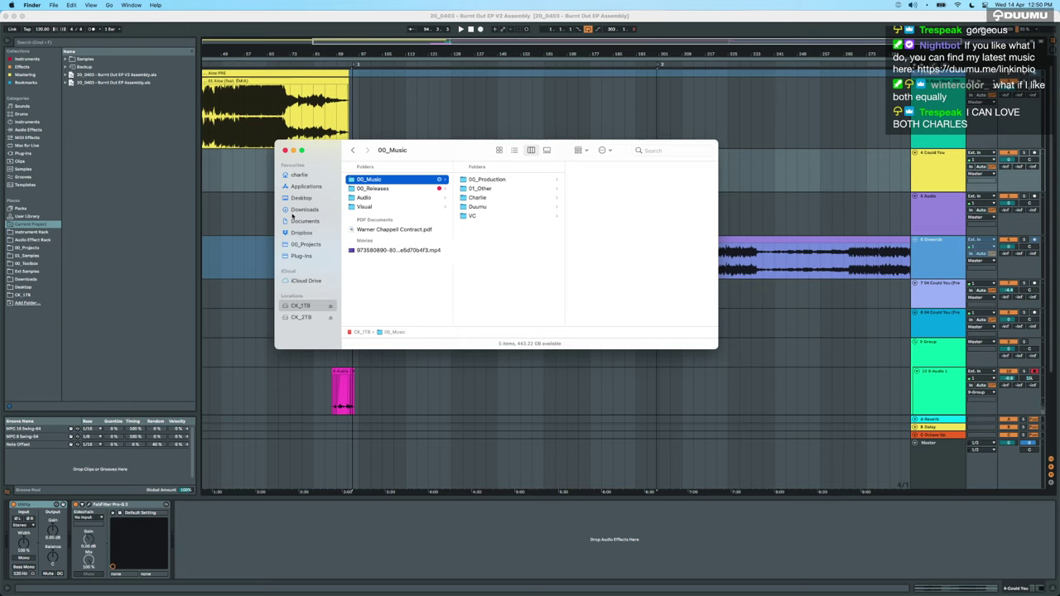
scroll(292, 216, right, 3)
scroll(292, 215, left, 3)
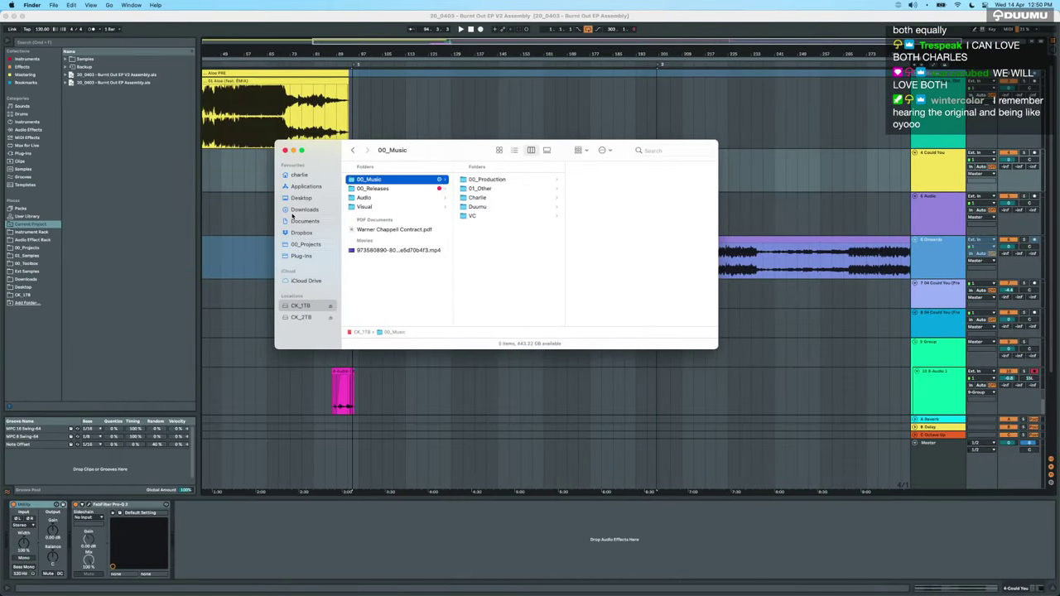